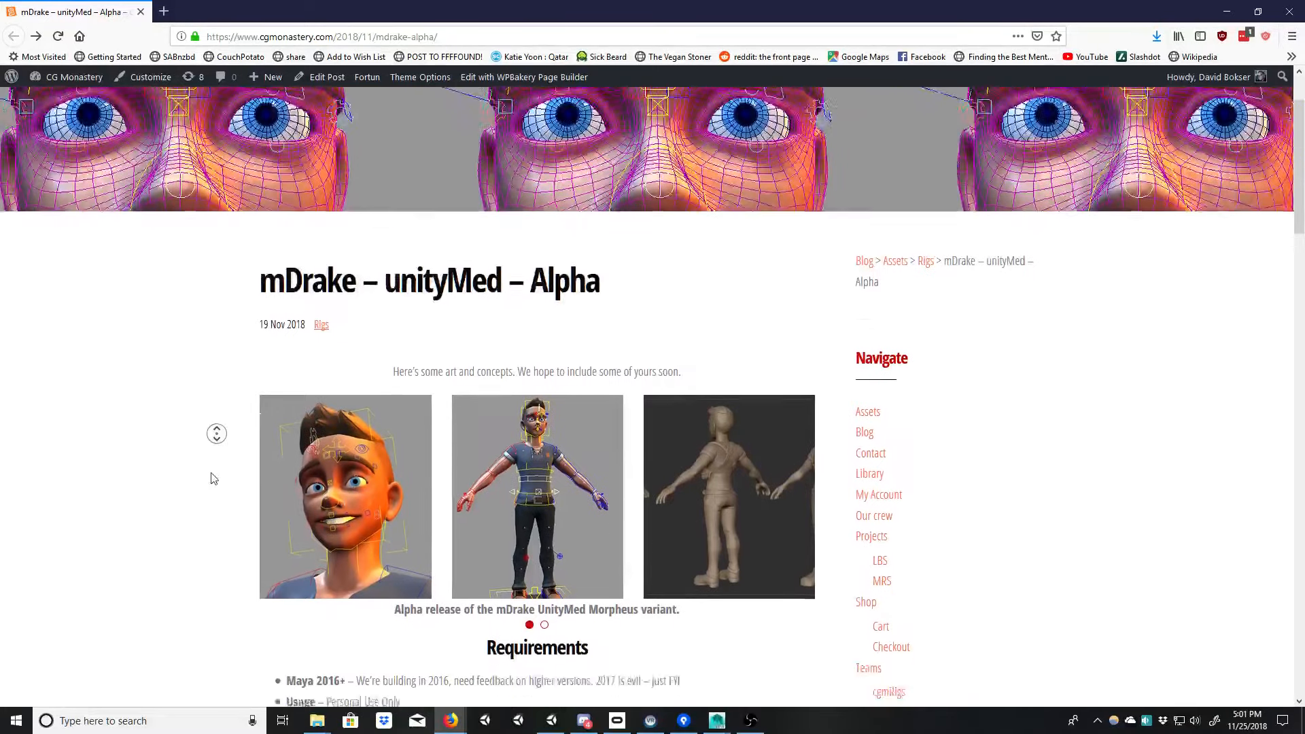
Step: Look through the mDrake – unityMed – Alpha rig page, down to its Releases and Credits sections
{"action": "middle_click_drag", "start_coordinate": [222, 412], "coordinate": [216, 503]}
{"action": "mouse_move", "coordinate": [218, 401]}
{"action": "middle_mouse_down"}
{"action": "mouse_move", "coordinate": [204, 501]}
{"action": "mouse_move", "coordinate": [210, 401]}
{"action": "middle_mouse_up"}
{"action": "middle_click_drag", "start_coordinate": [211, 419], "coordinate": [208, 475]}
{"action": "middle_click_drag", "start_coordinate": [213, 430], "coordinate": [221, 360]}
{"action": "middle_click_drag", "start_coordinate": [214, 463], "coordinate": [246, 407]}
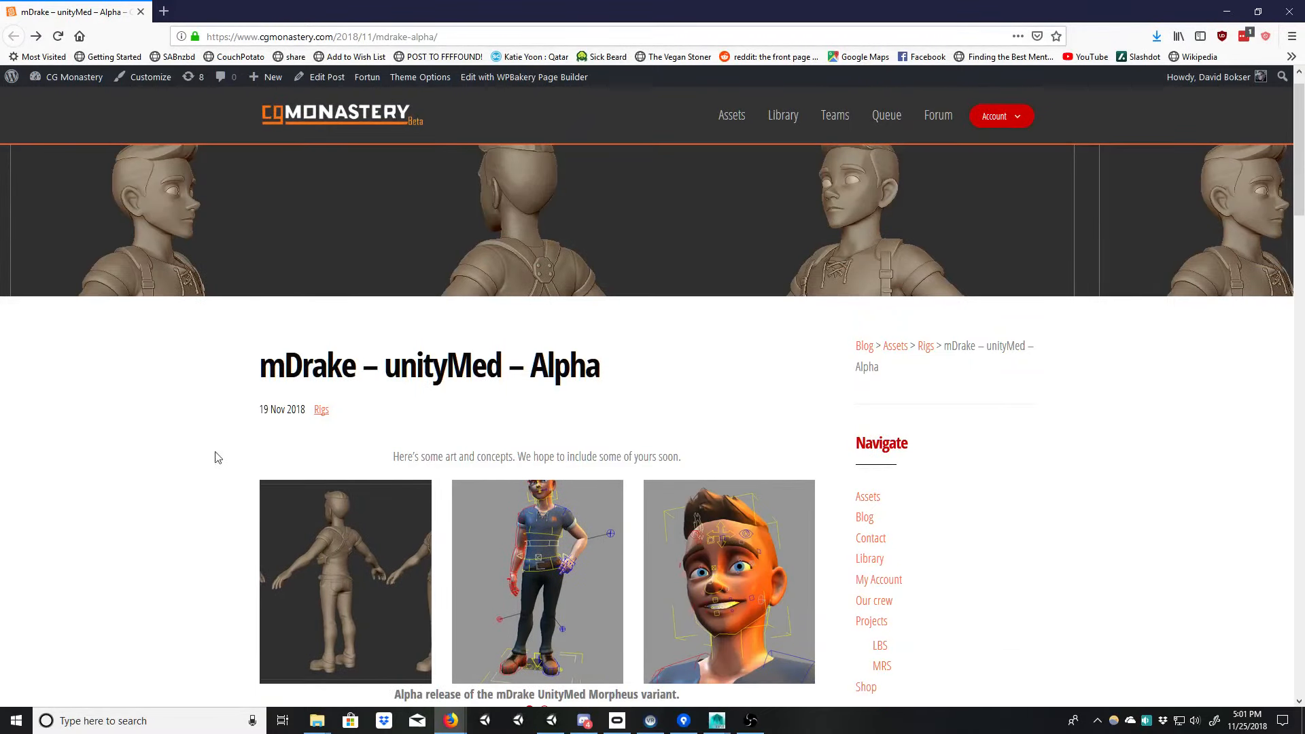
{"action": "middle_click_drag", "start_coordinate": [216, 454], "coordinate": [207, 492]}
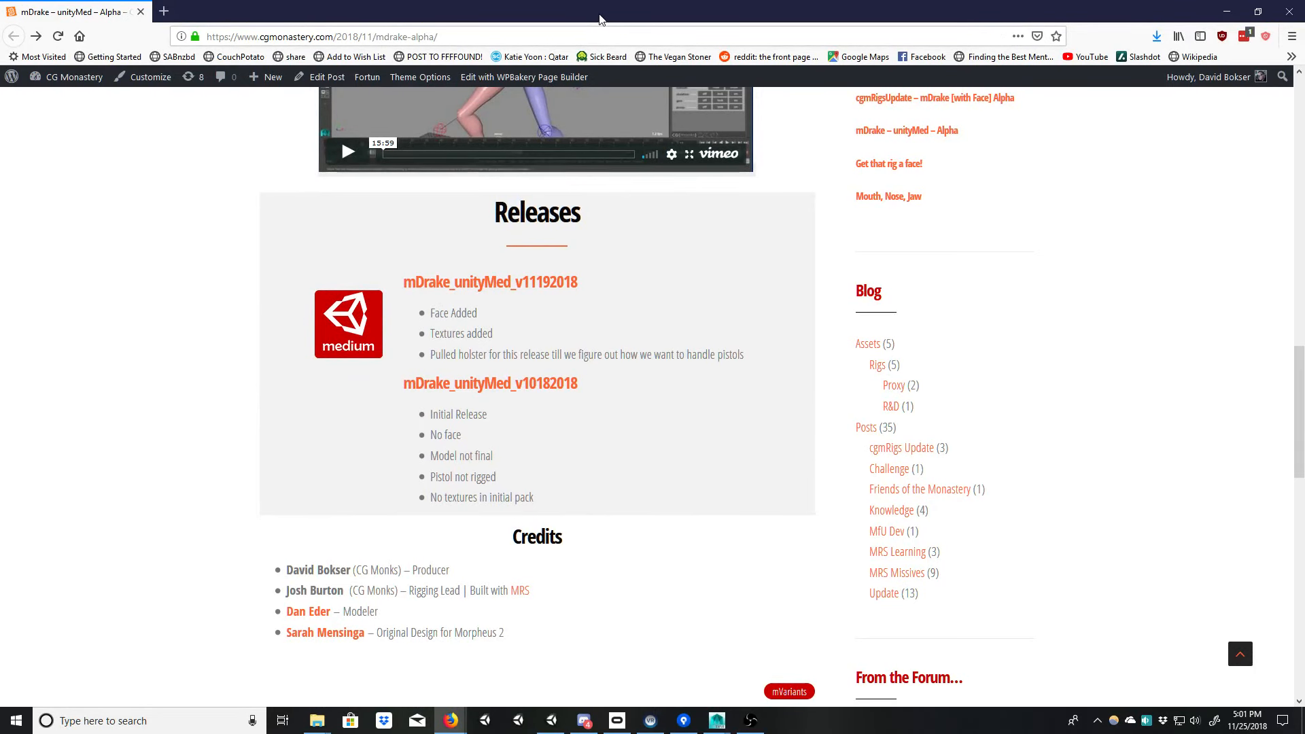
Step: Switch to Maya and inspect the mDrake character rig from different angles
{"action": "left_click_drag", "start_coordinate": [602, 18], "coordinate": [537, 733]}
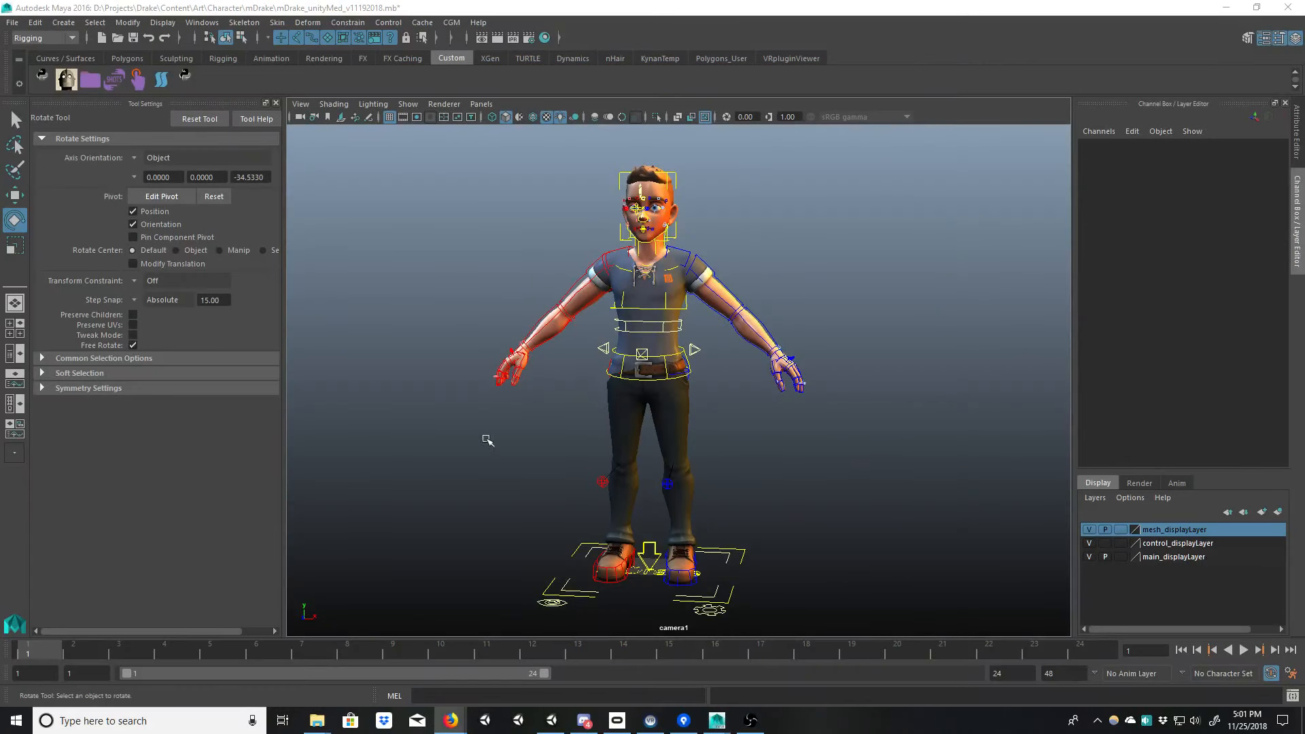
{"action": "left_click_drag", "start_coordinate": [587, 404], "coordinate": [540, 394], "text": "alt"}
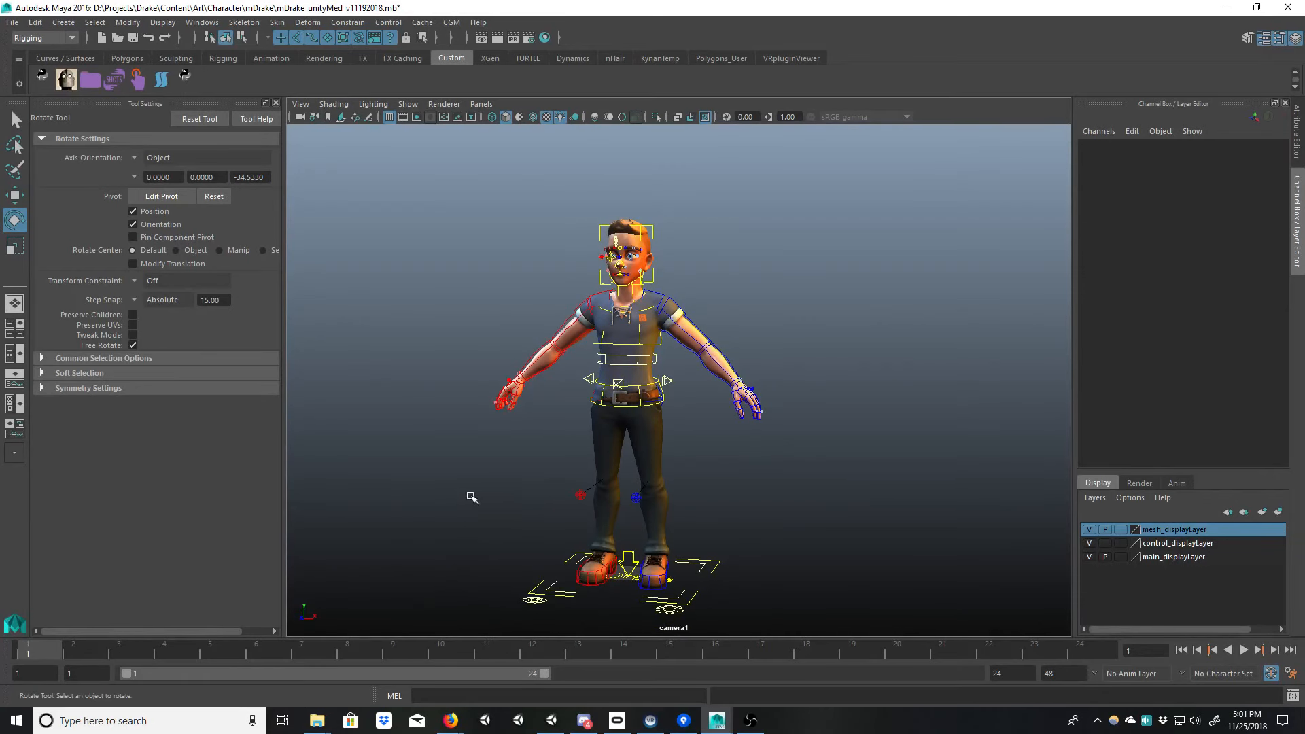
{"action": "left_click_drag", "start_coordinate": [532, 494], "coordinate": [515, 454], "text": "alt"}
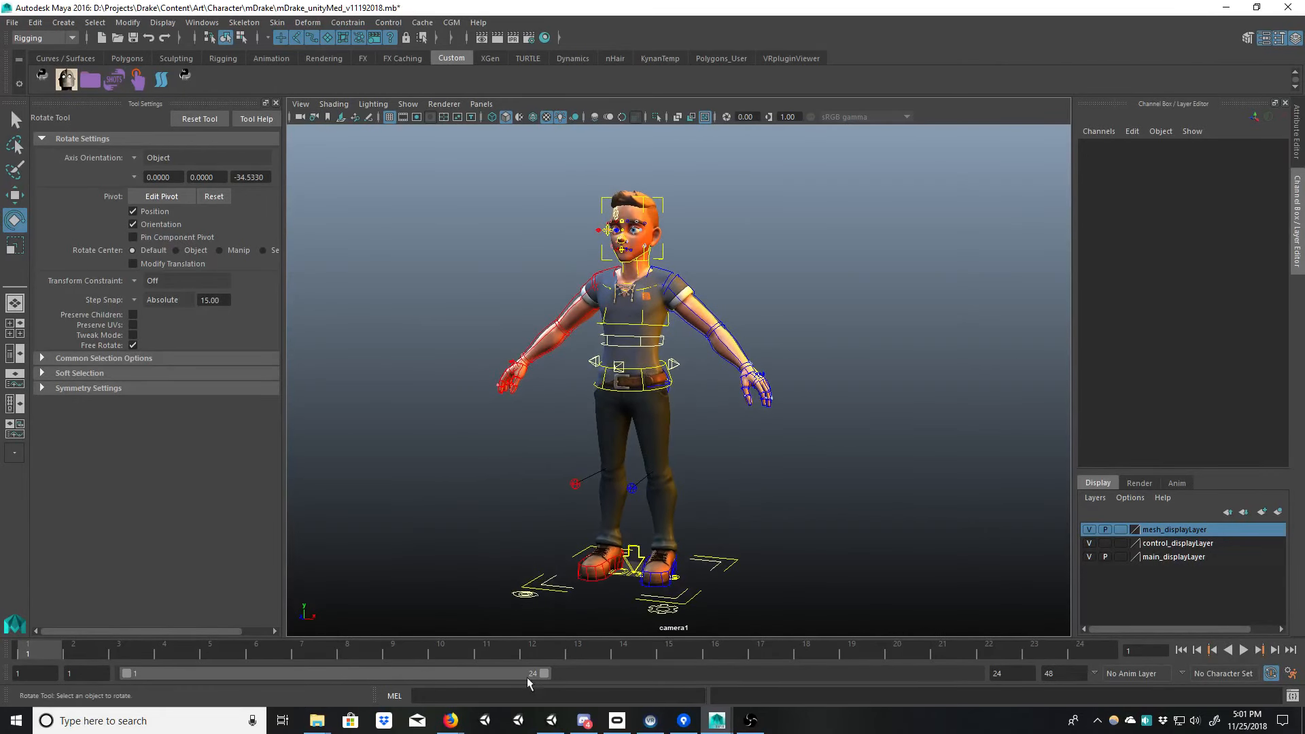
Step: Switch to Unity and check the project's Assets, Art and Character folders
{"action": "left_click", "coordinate": [551, 721]}
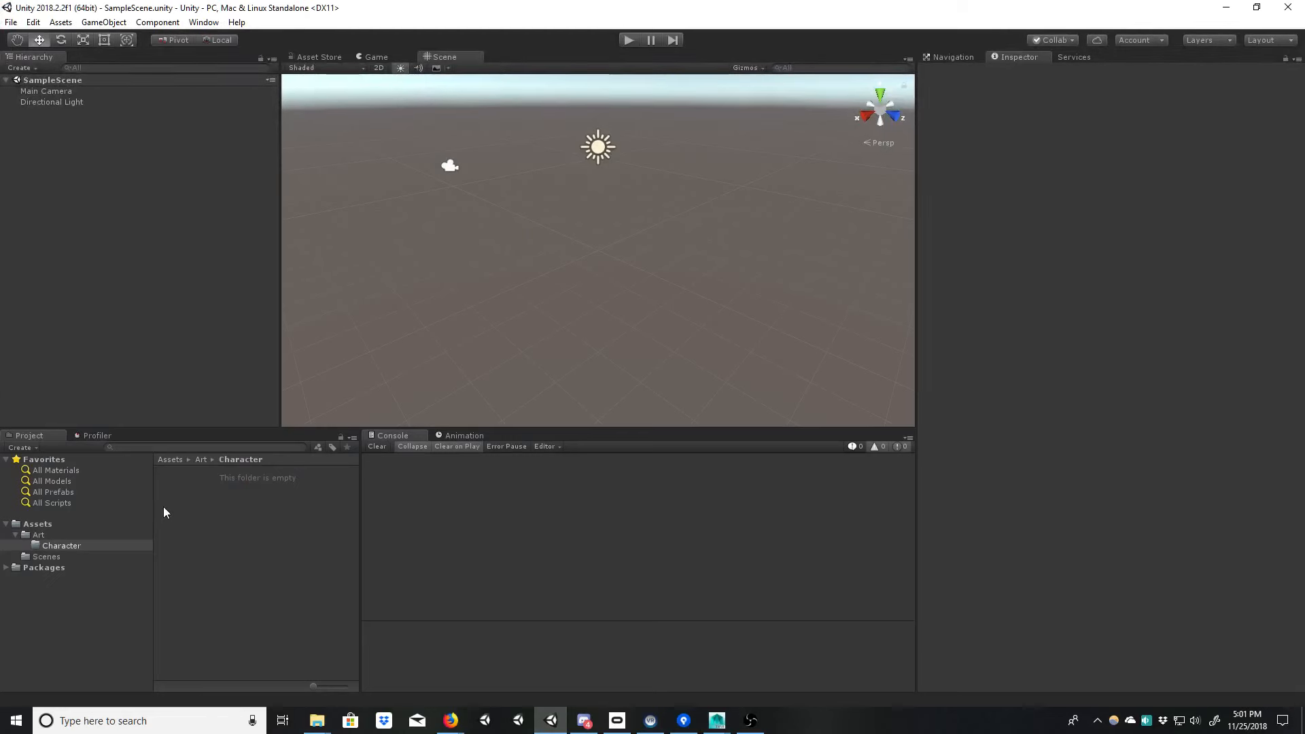
{"action": "left_click", "coordinate": [58, 535]}
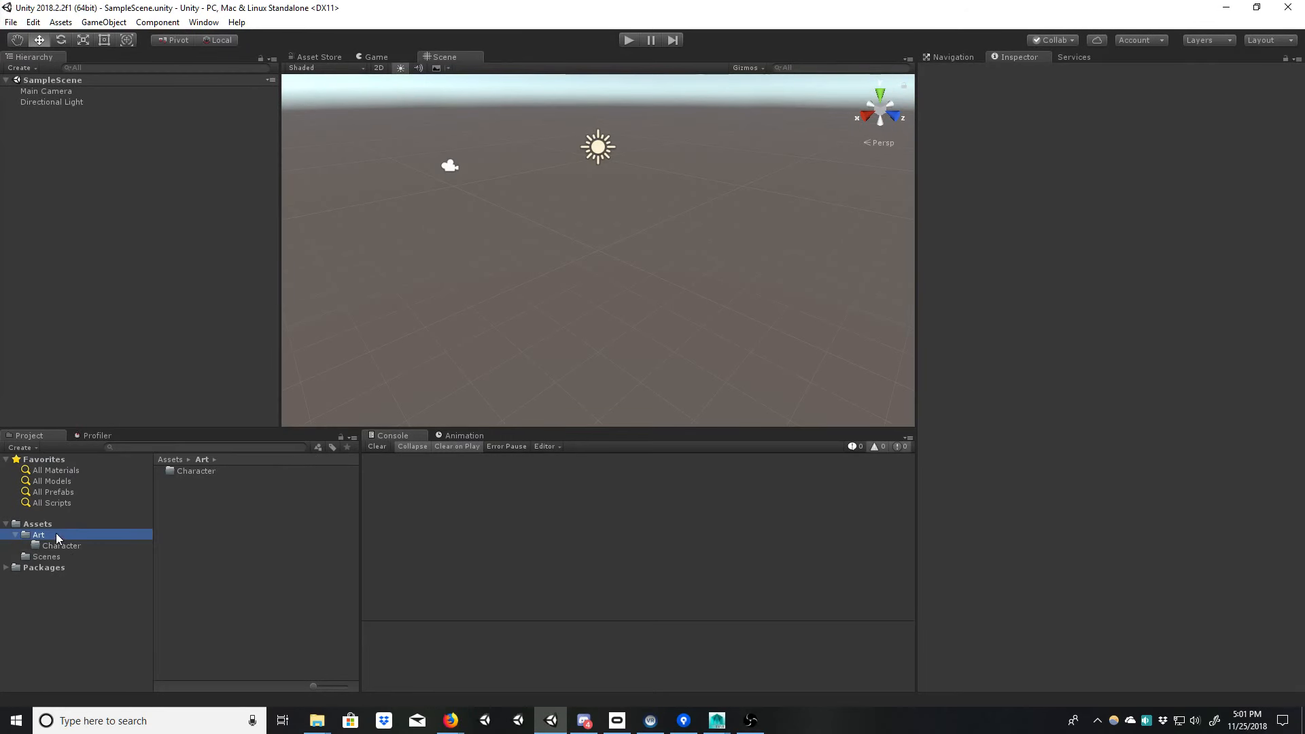
{"action": "left_click", "coordinate": [60, 526]}
{"action": "left_click", "coordinate": [55, 535]}
{"action": "key", "text": "Up"}
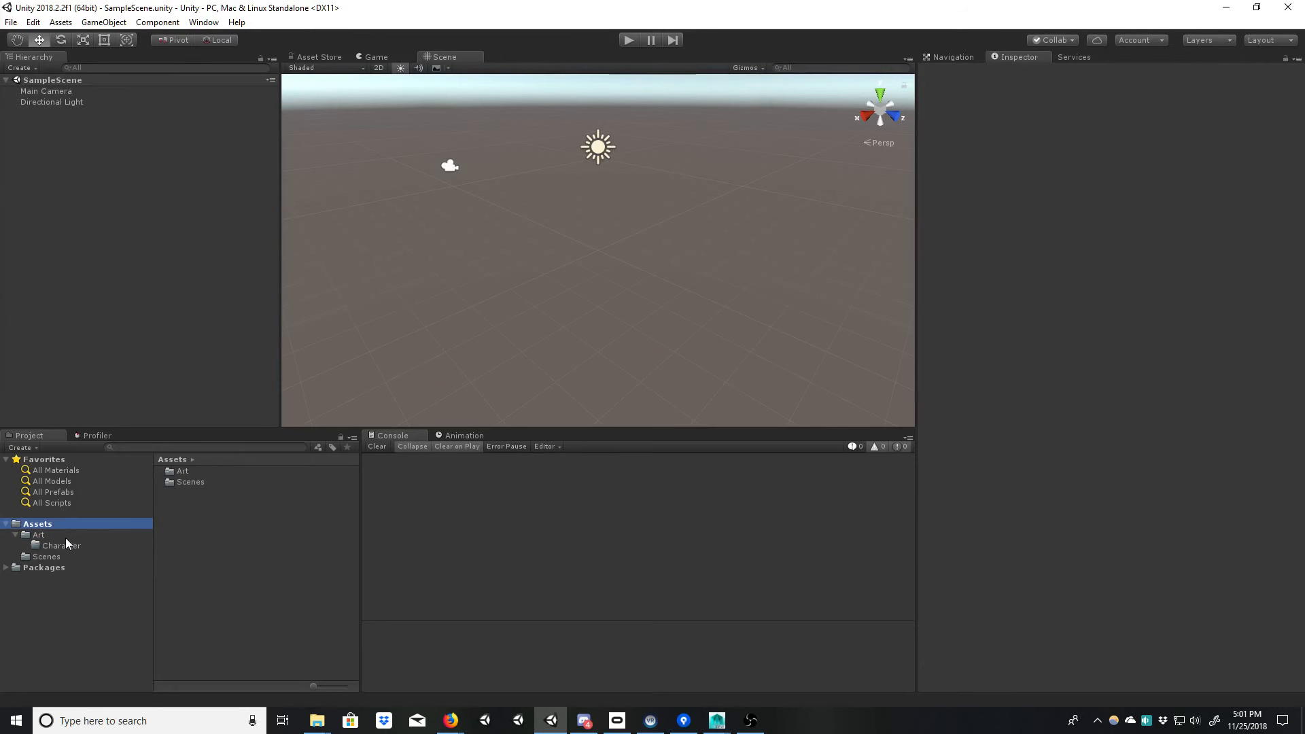
{"action": "left_click", "coordinate": [53, 535]}
{"action": "left_click", "coordinate": [71, 545]}
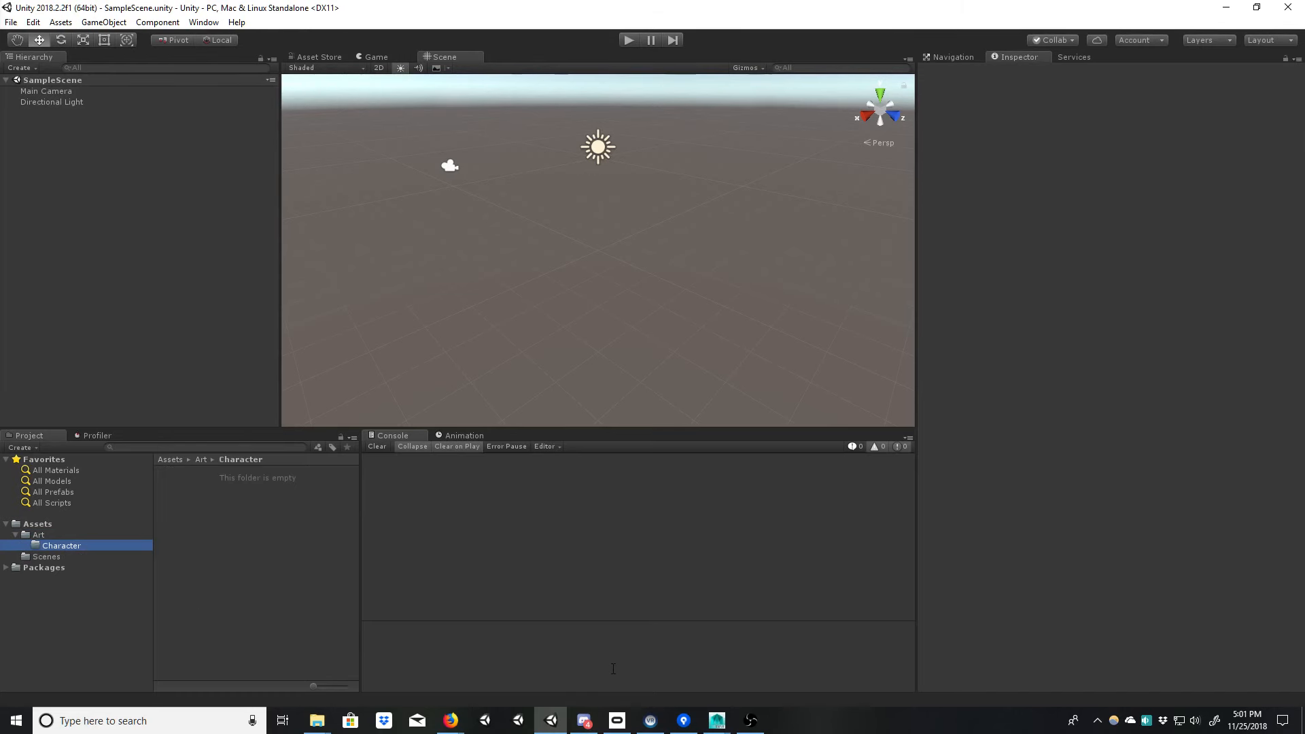
Step: Return to Maya and bring up the File Explorer window containing the mDrake Maya file
{"action": "mouse_move", "coordinate": [717, 720]}
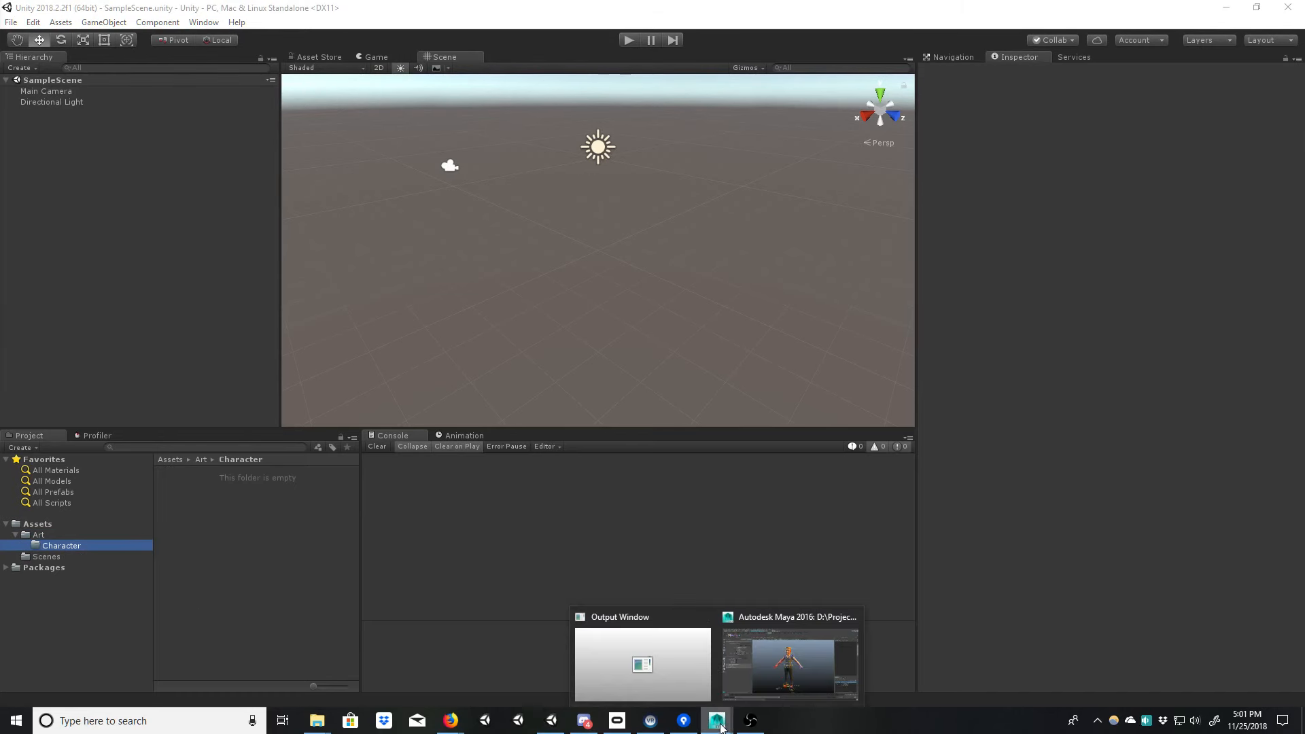
{"action": "left_click", "coordinate": [773, 629]}
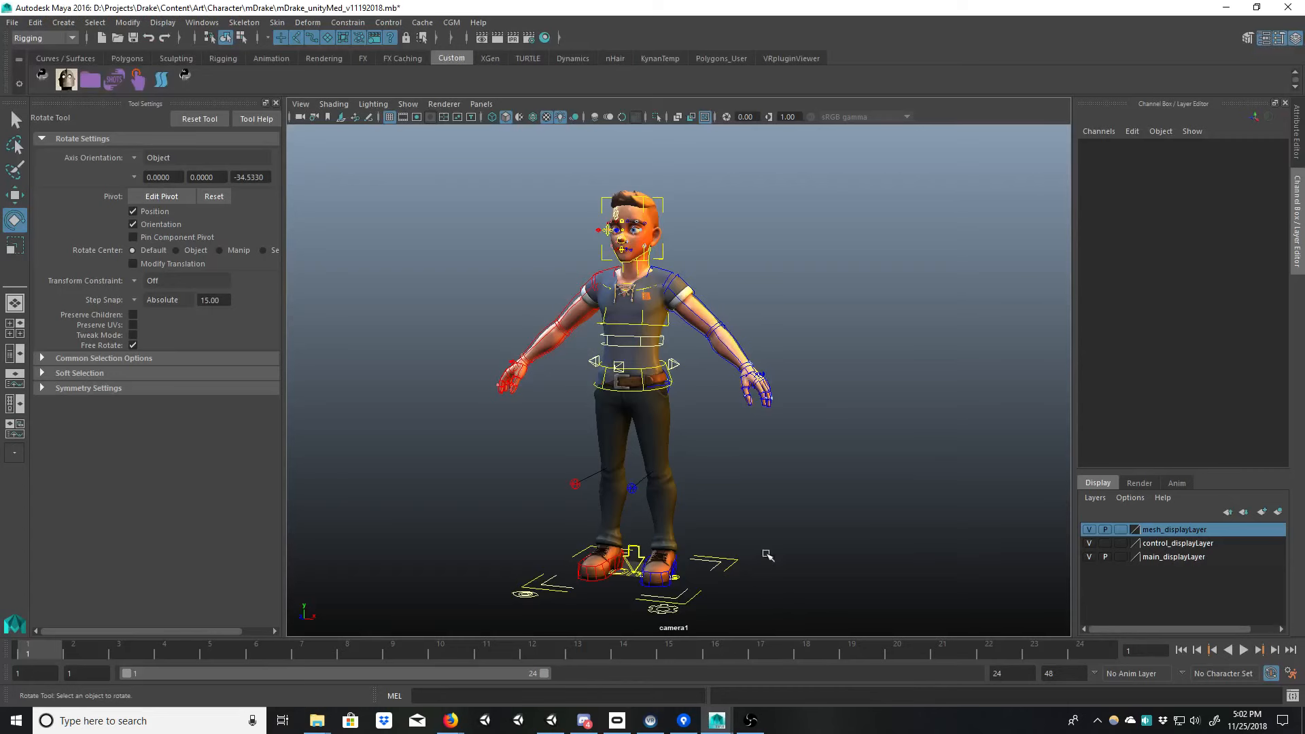
{"action": "left_click", "coordinate": [13, 23]}
{"action": "left_click", "coordinate": [316, 720]}
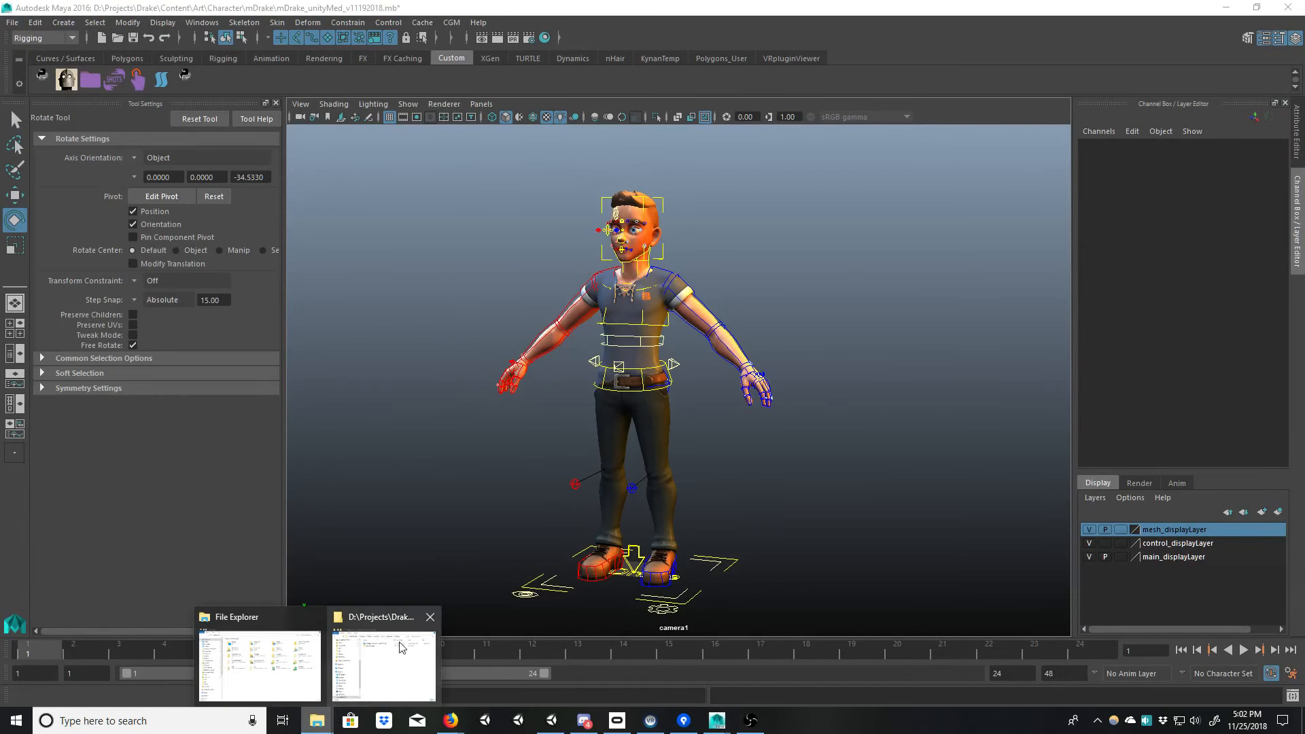
{"action": "left_click", "coordinate": [390, 672]}
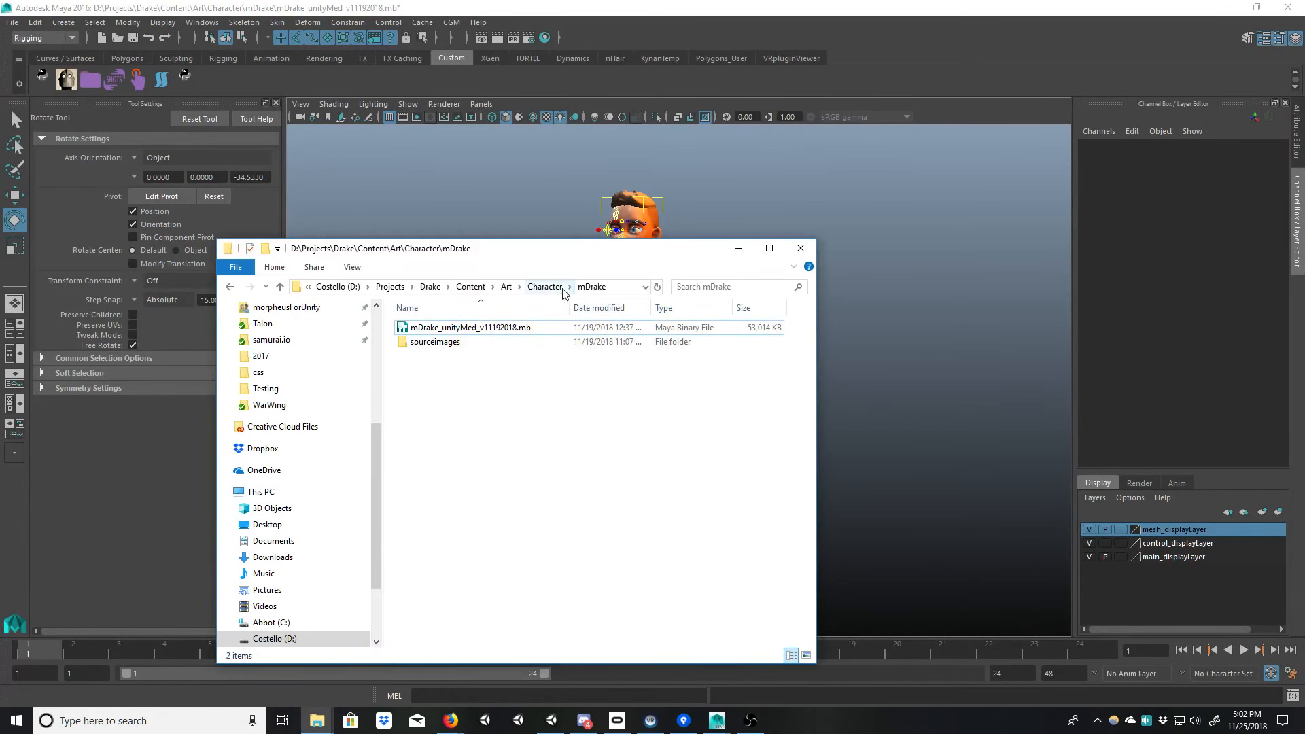
Step: Go up to the Drake project folder and browse through Content, Art and Character into mDrake
{"action": "left_click", "coordinate": [474, 287]}
{"action": "left_click", "coordinate": [473, 287]}
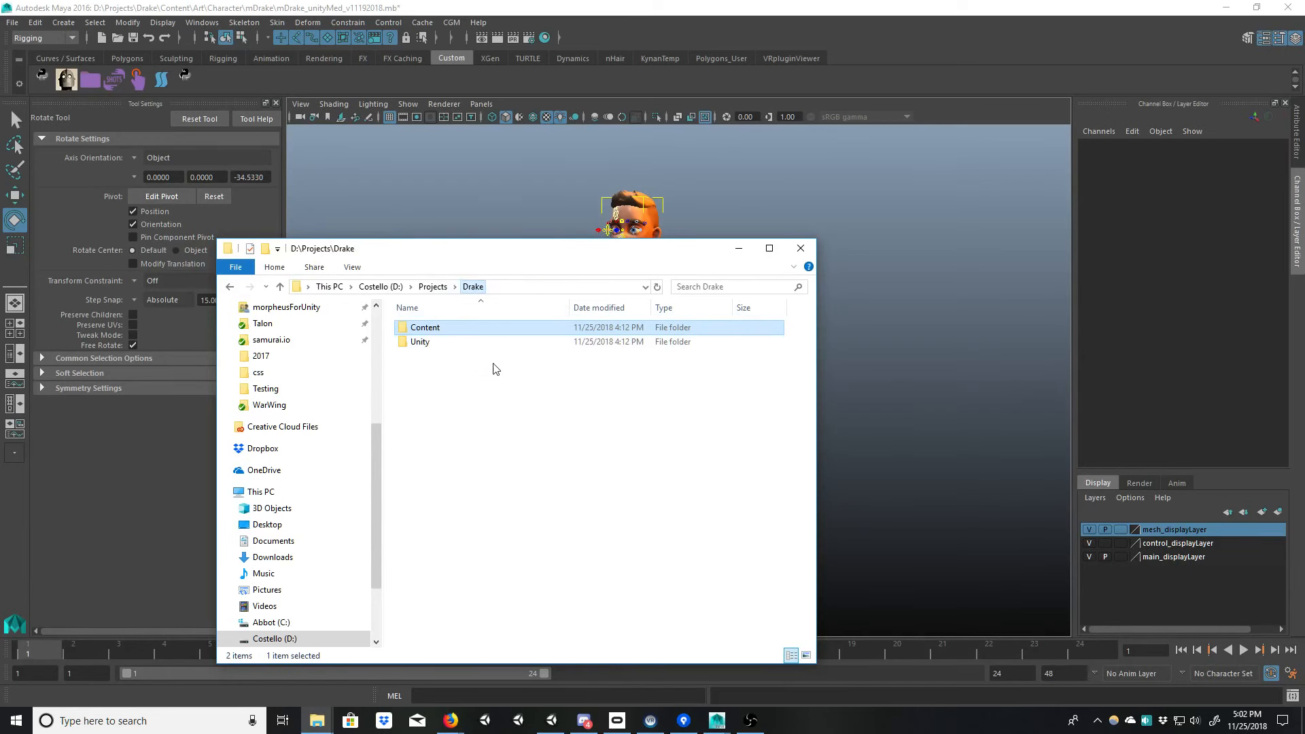
{"action": "double_click", "coordinate": [442, 329]}
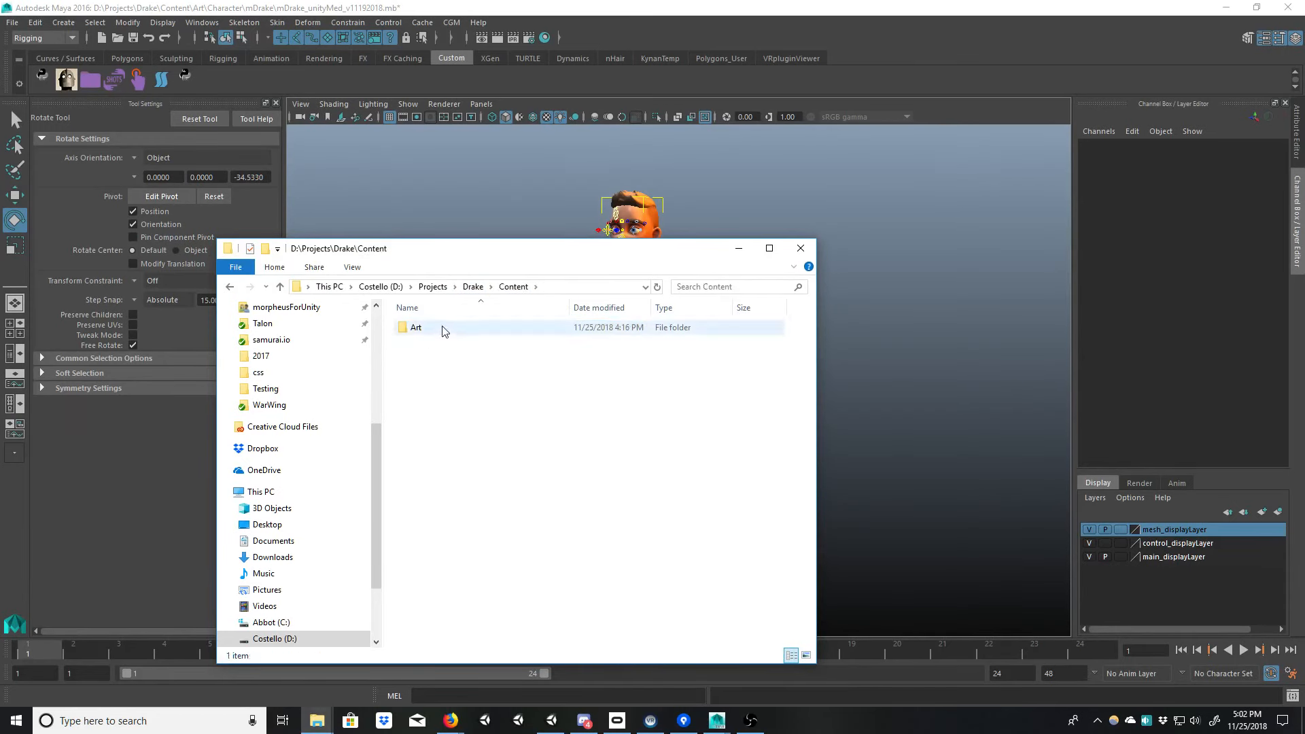
{"action": "left_click", "coordinate": [444, 331]}
{"action": "double_click", "coordinate": [444, 331]}
{"action": "double_click", "coordinate": [450, 344]}
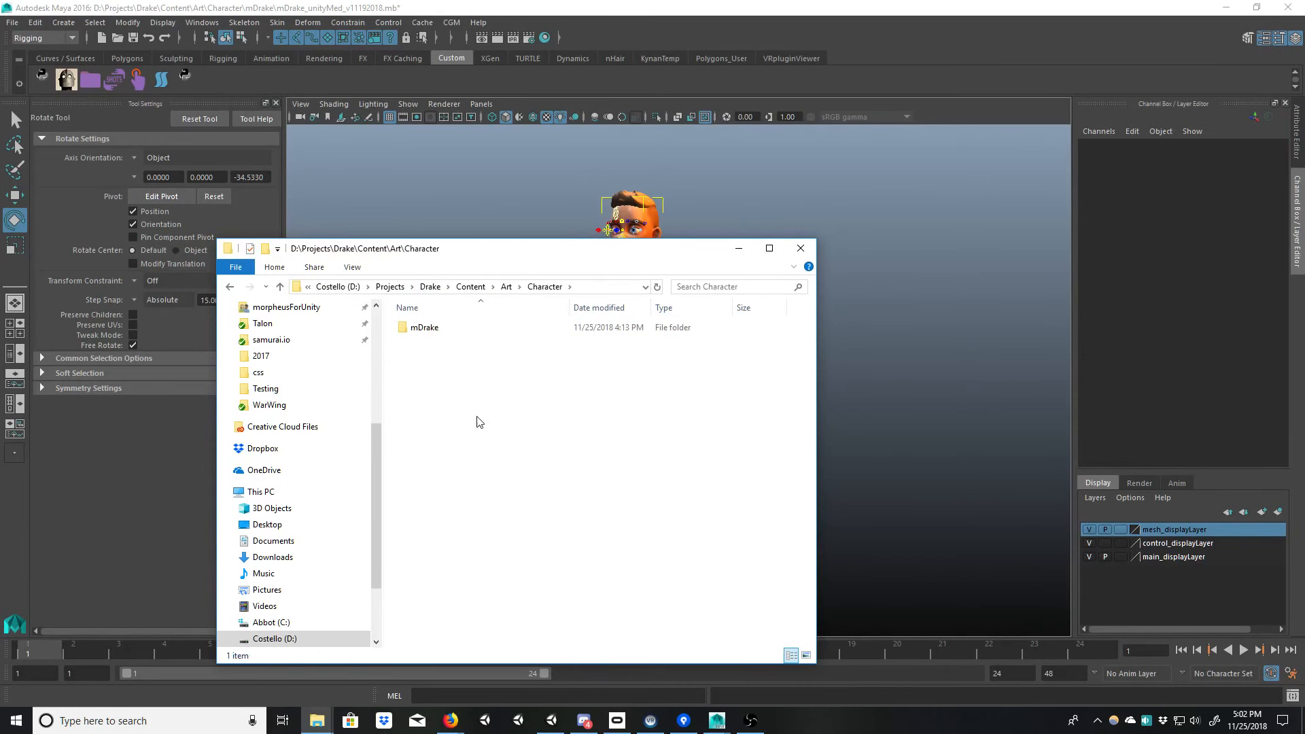
{"action": "double_click", "coordinate": [450, 331]}
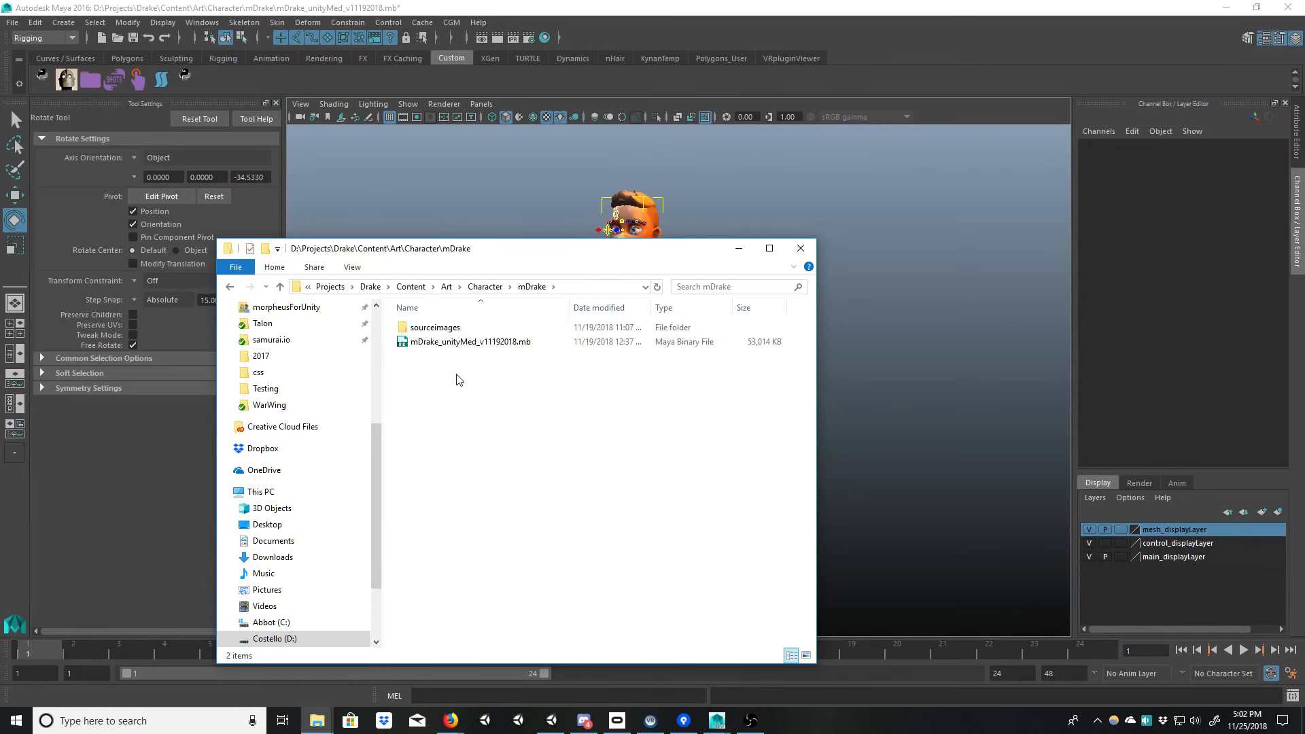
Step: Move the mDrake folder window around over Maya and close it
{"action": "left_click_drag", "start_coordinate": [501, 251], "coordinate": [404, 240]}
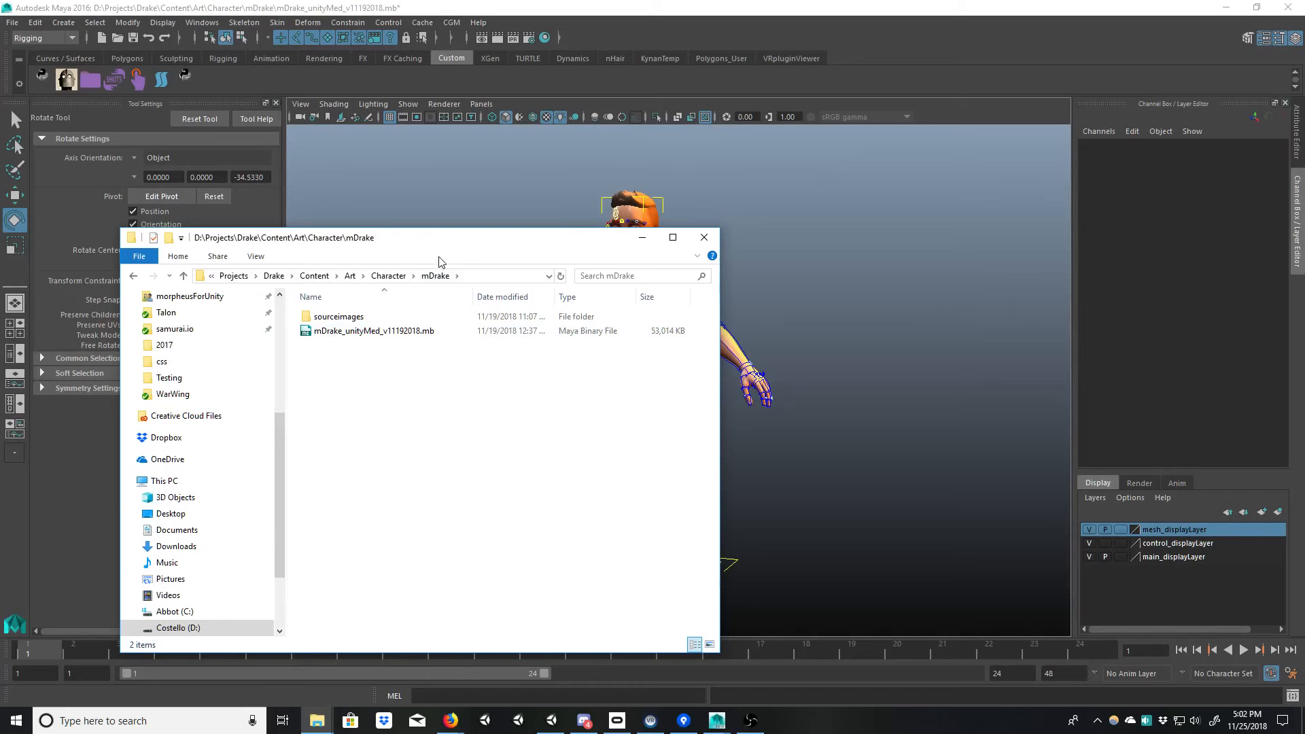
{"action": "left_click_drag", "start_coordinate": [450, 241], "coordinate": [394, 223]}
{"action": "left_click_drag", "start_coordinate": [502, 215], "coordinate": [764, 301]}
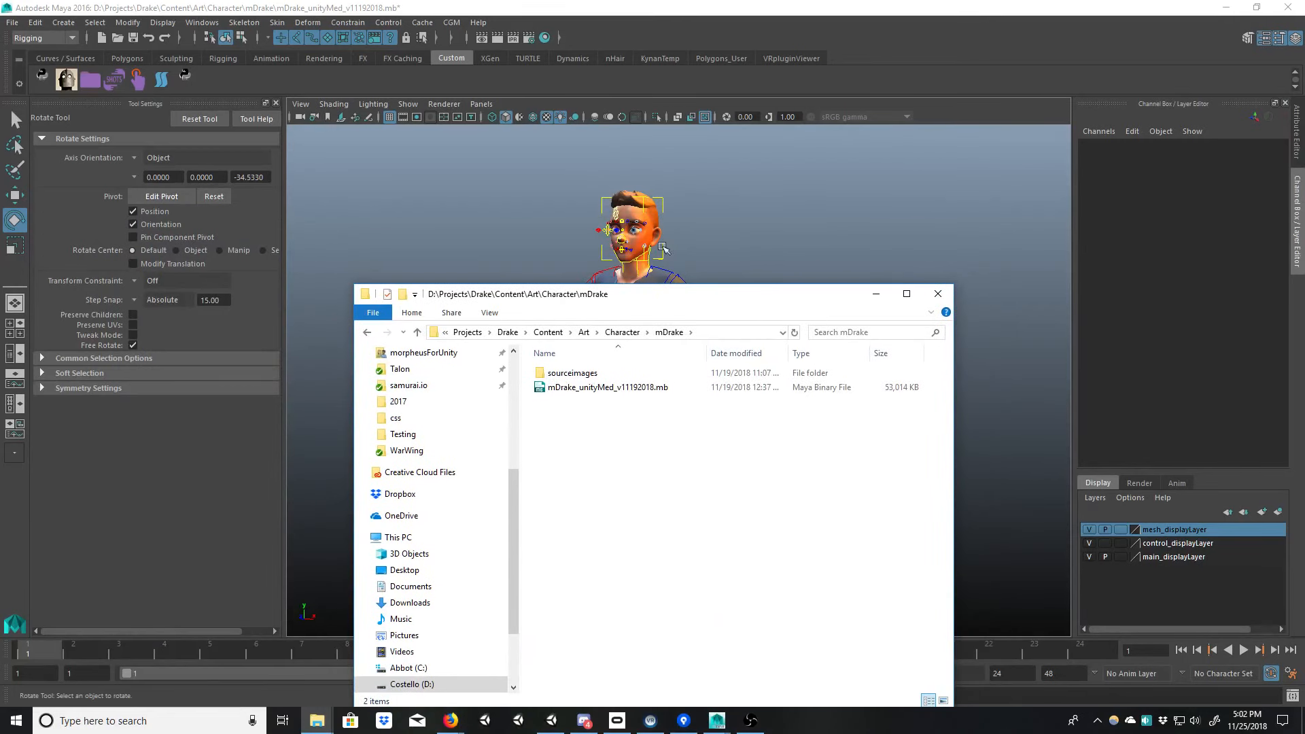
{"action": "left_click_drag", "start_coordinate": [650, 297], "coordinate": [480, 239]}
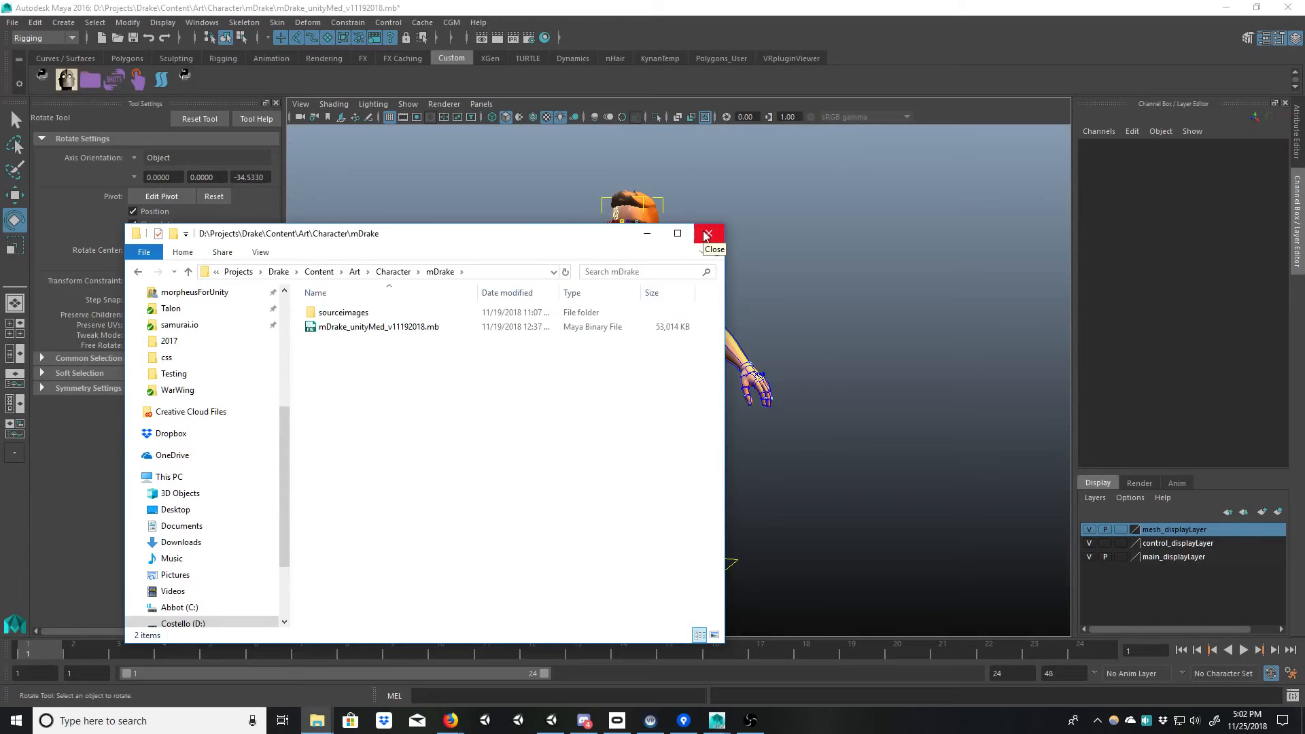
{"action": "left_click_drag", "start_coordinate": [559, 235], "coordinate": [725, 240]}
{"action": "left_click", "coordinate": [874, 240]}
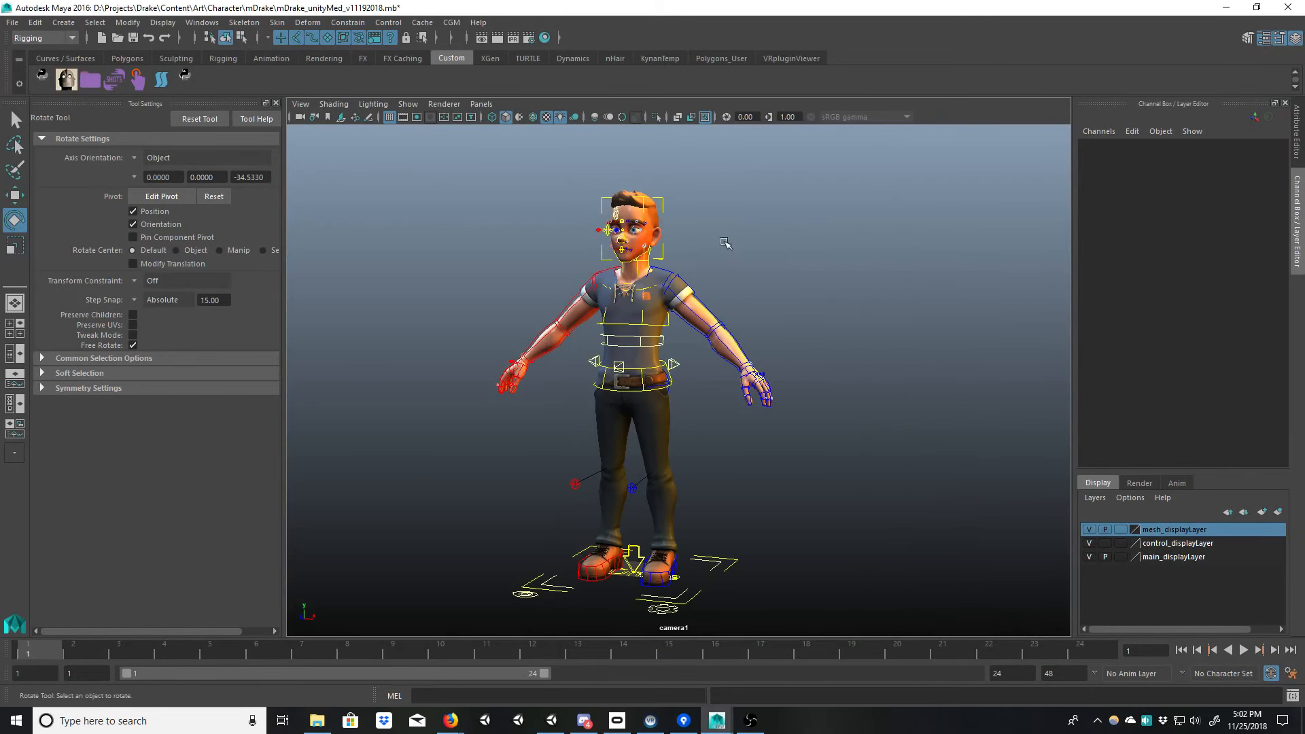
Step: Start a new Maya scene without saving the changes to the open mDrake rig file
{"action": "right_click_drag", "start_coordinate": [719, 285], "coordinate": [706, 286], "text": "alt"}
{"action": "left_click_drag", "start_coordinate": [737, 277], "coordinate": [721, 277], "text": "alt"}
{"action": "middle_click_drag", "start_coordinate": [746, 271], "coordinate": [751, 281], "text": "alt"}
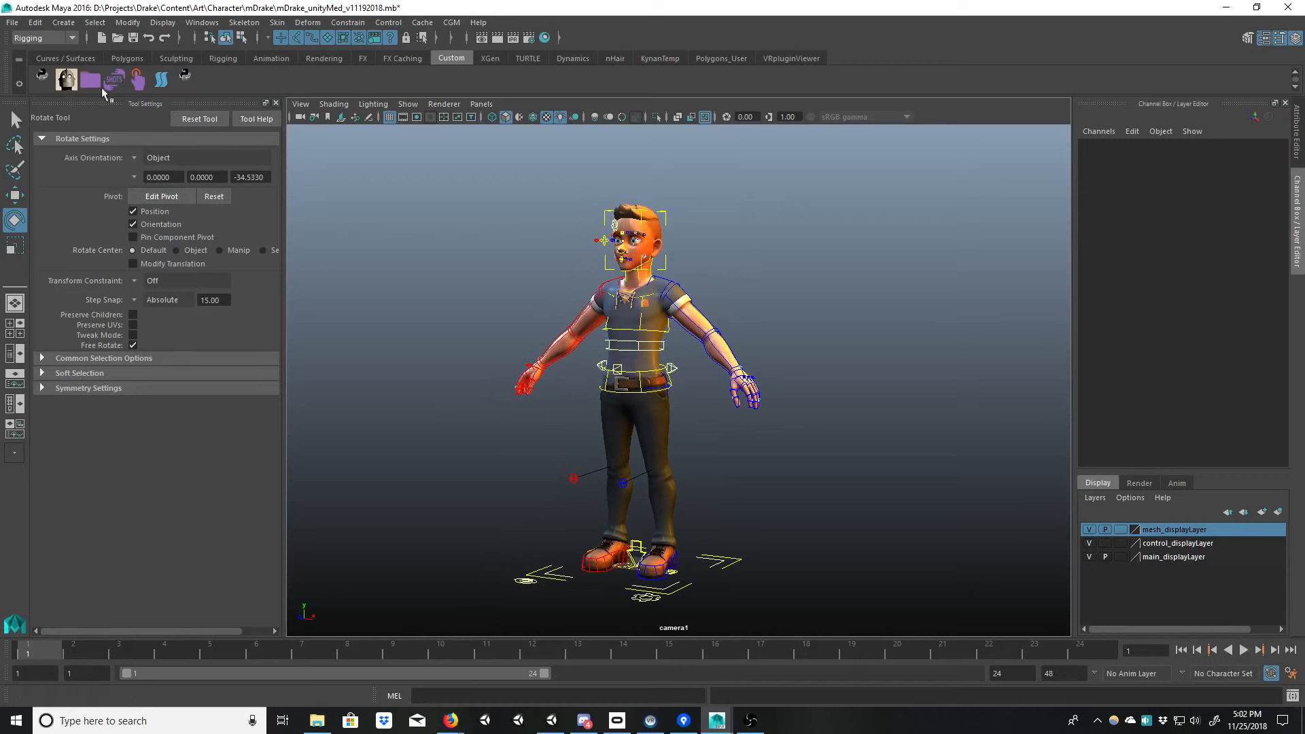
{"action": "left_click", "coordinate": [12, 22]}
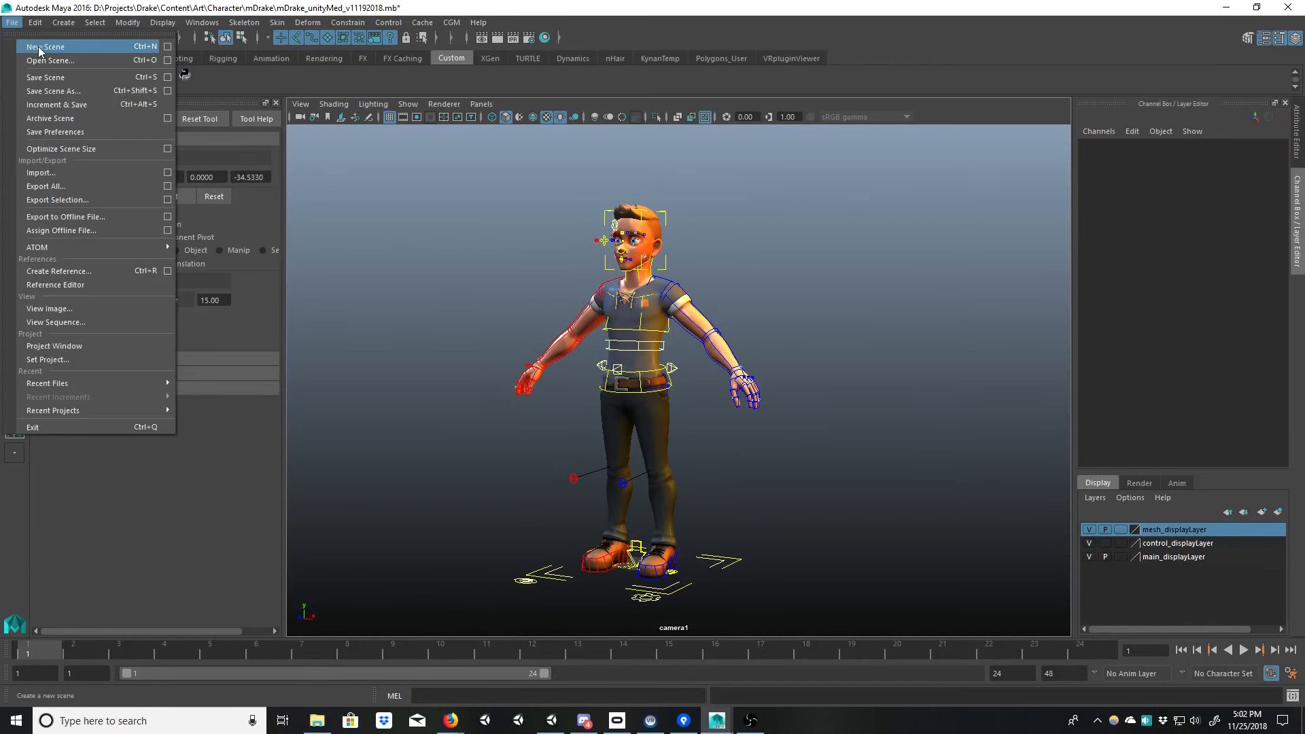
{"action": "left_click", "coordinate": [43, 47]}
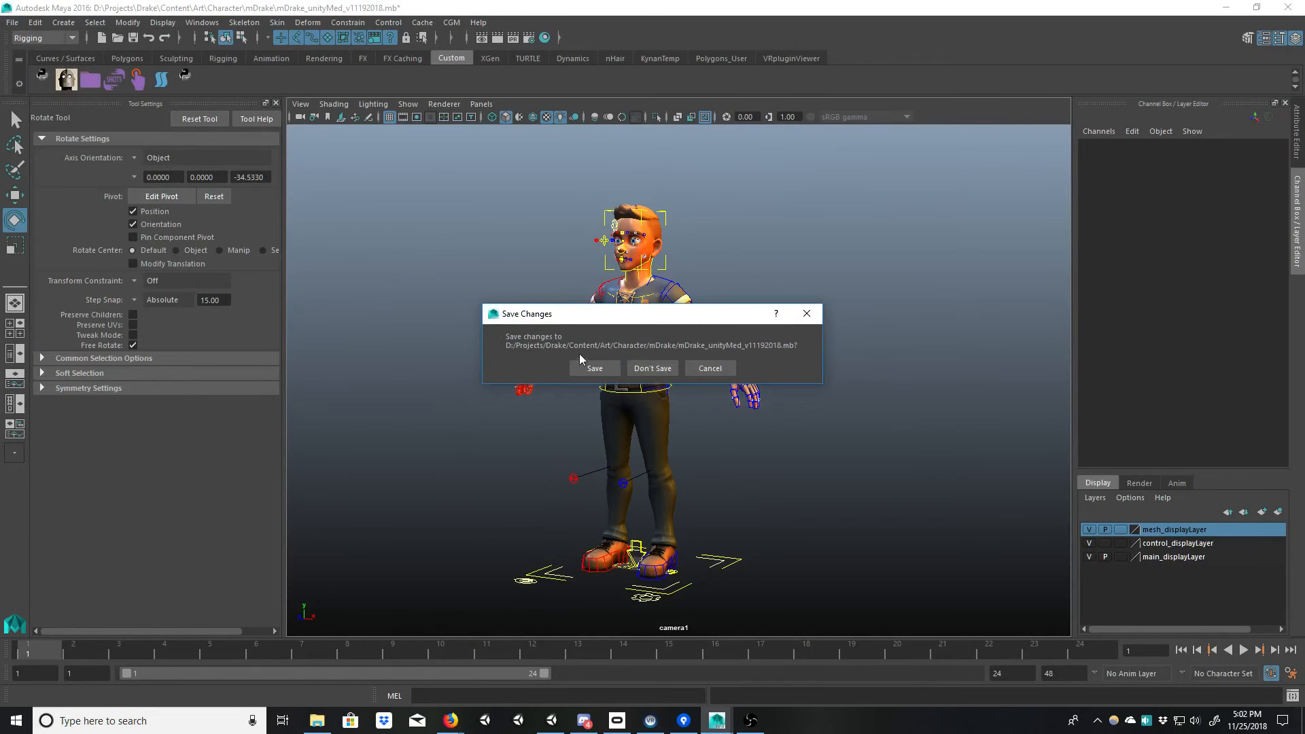
{"action": "left_click", "coordinate": [652, 368]}
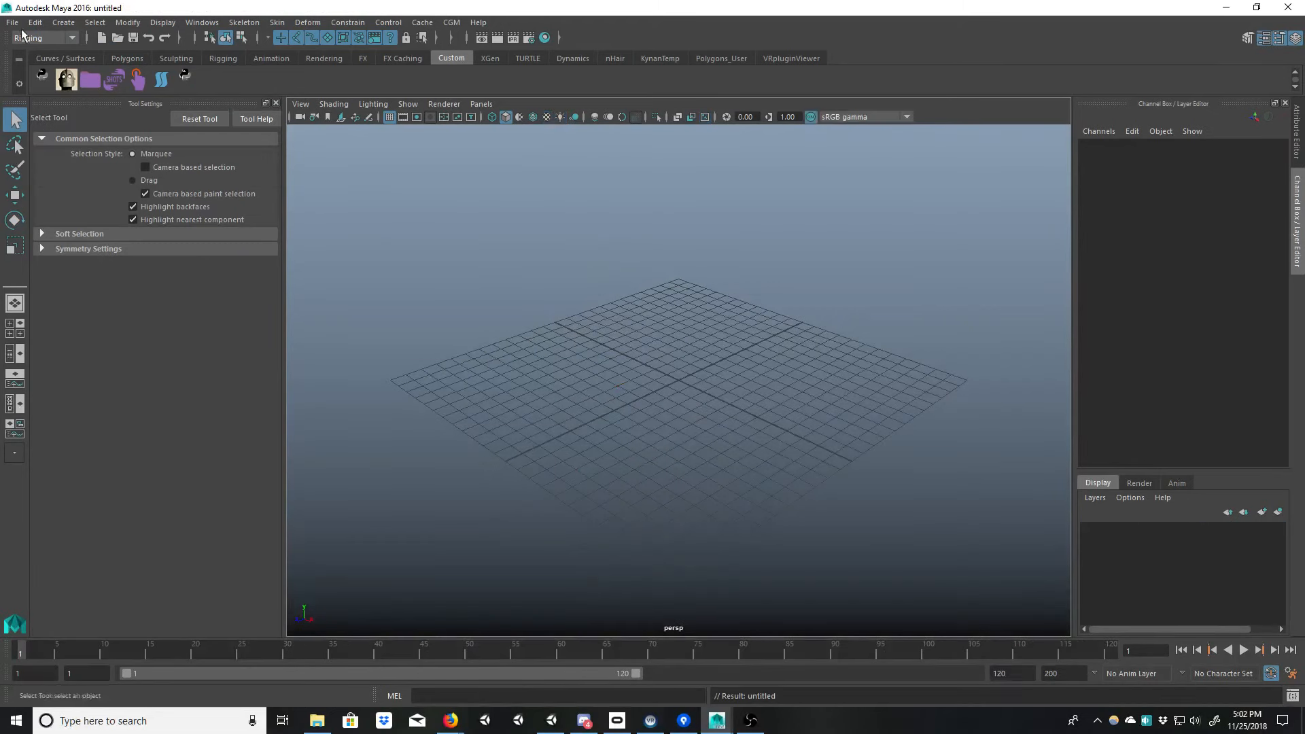
Step: Create a reference to mDrake_unityMed_v11192018.mb in the empty scene
{"action": "left_click", "coordinate": [13, 23]}
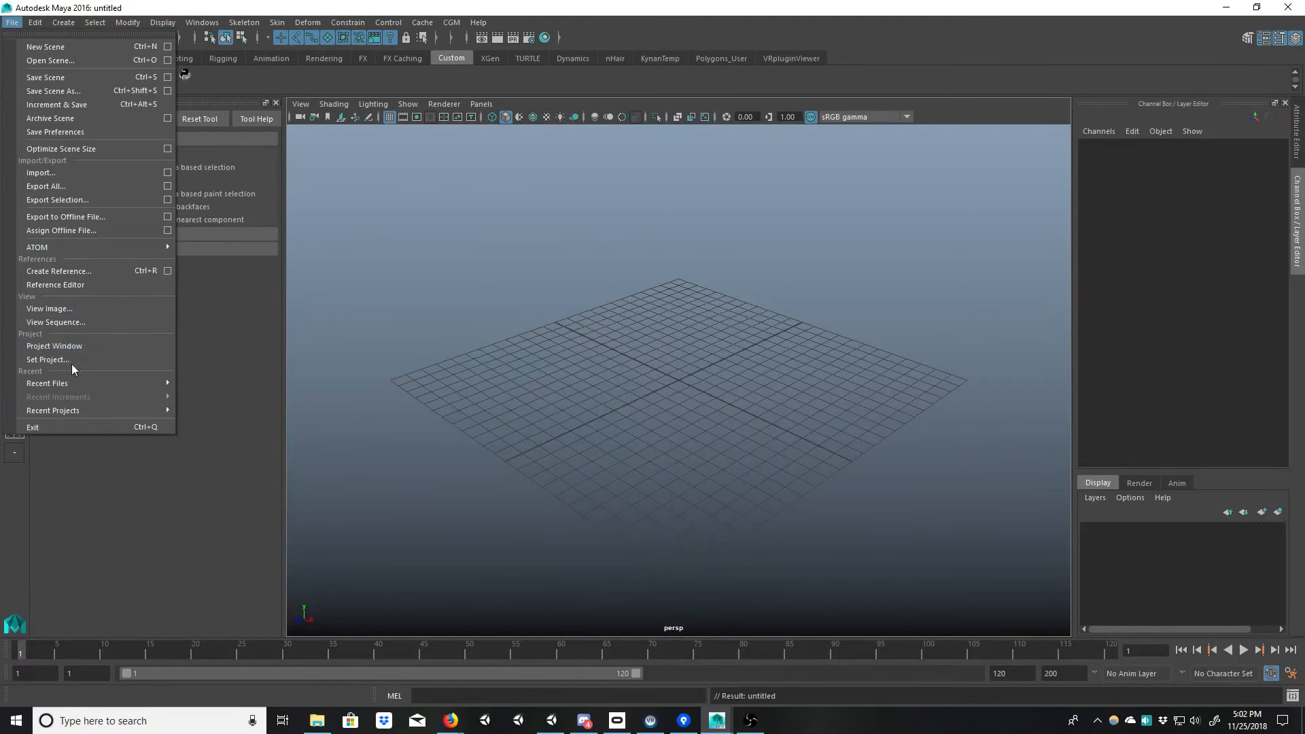
{"action": "left_click", "coordinate": [75, 270]}
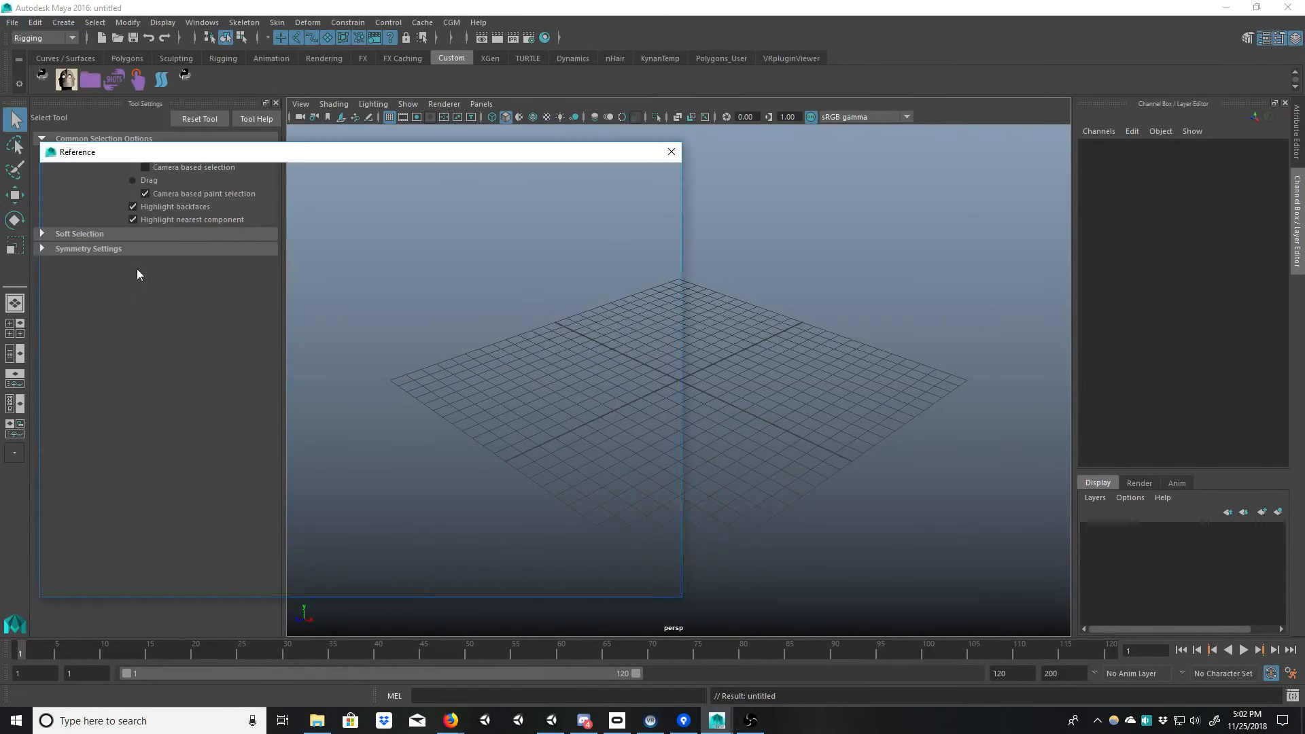
{"action": "double_click", "coordinate": [241, 257]}
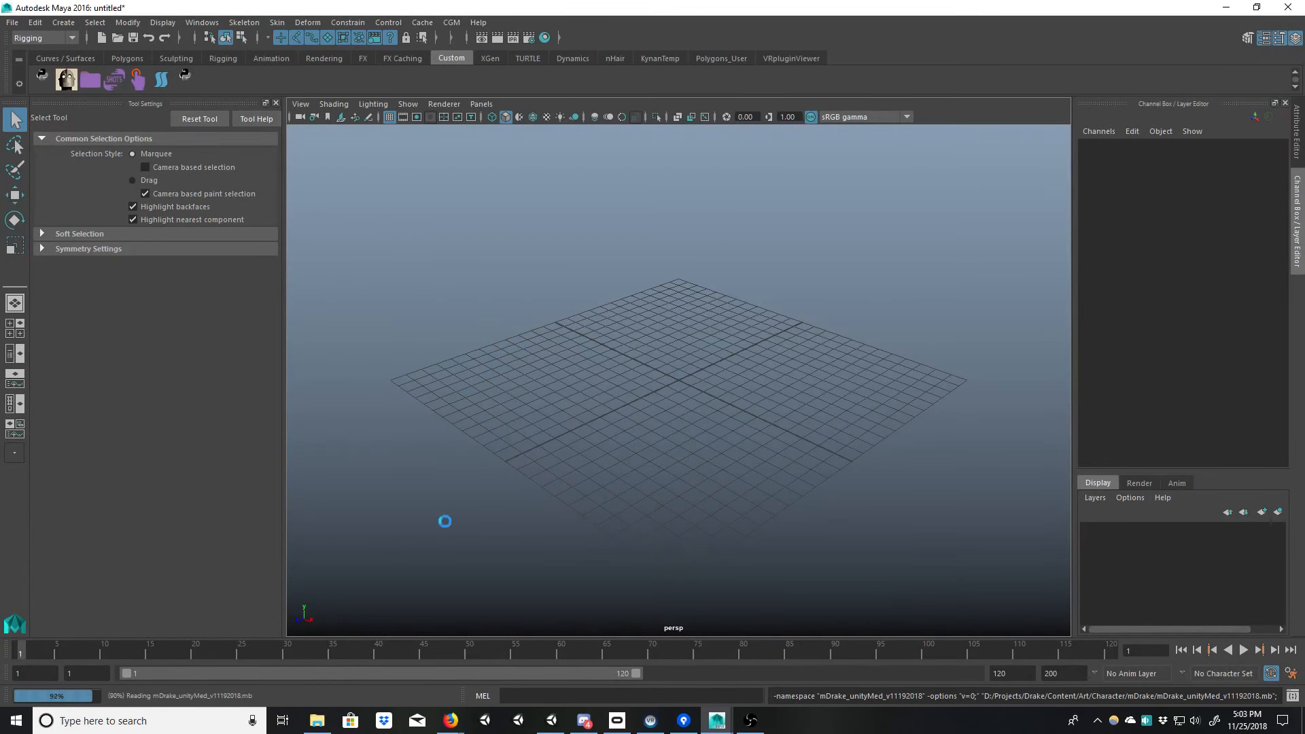
Step: Frame the referenced character in the perspective view and display it shaded with texture maps
{"action": "mouse_move", "coordinate": [449, 723]}
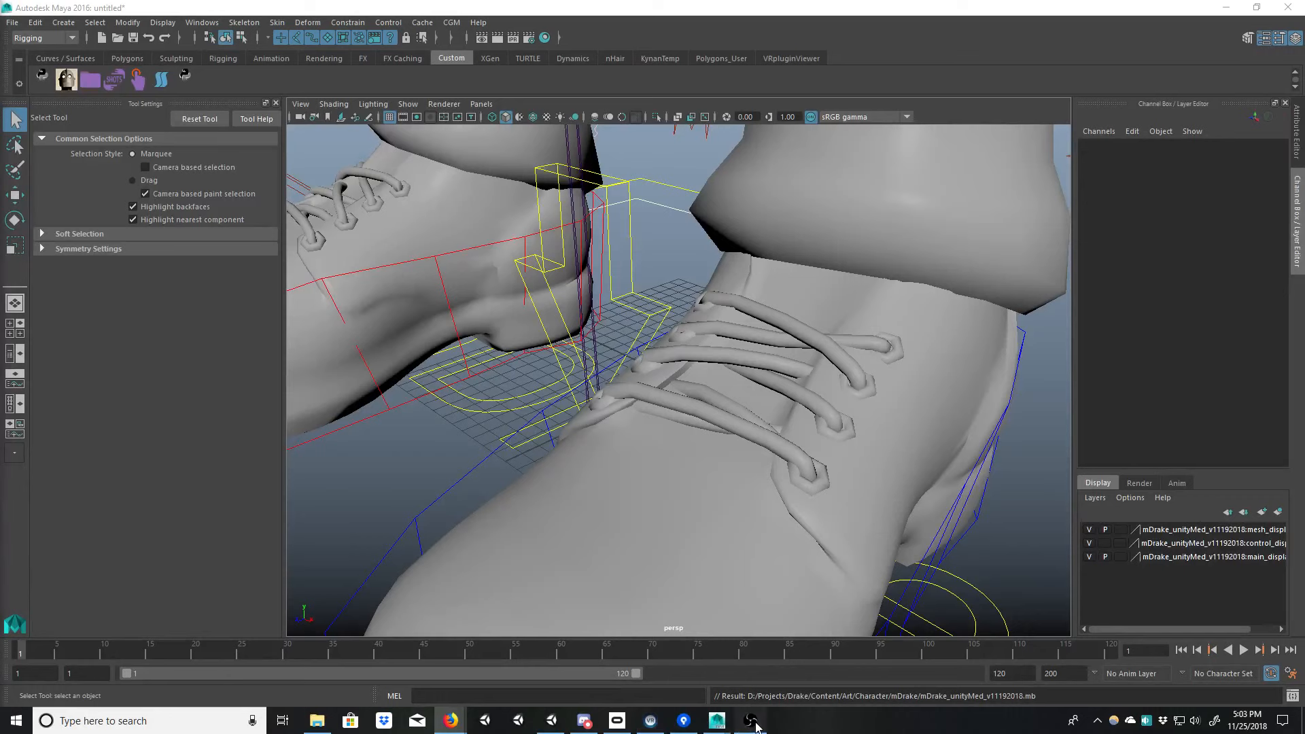
{"action": "mouse_move", "coordinate": [735, 724]}
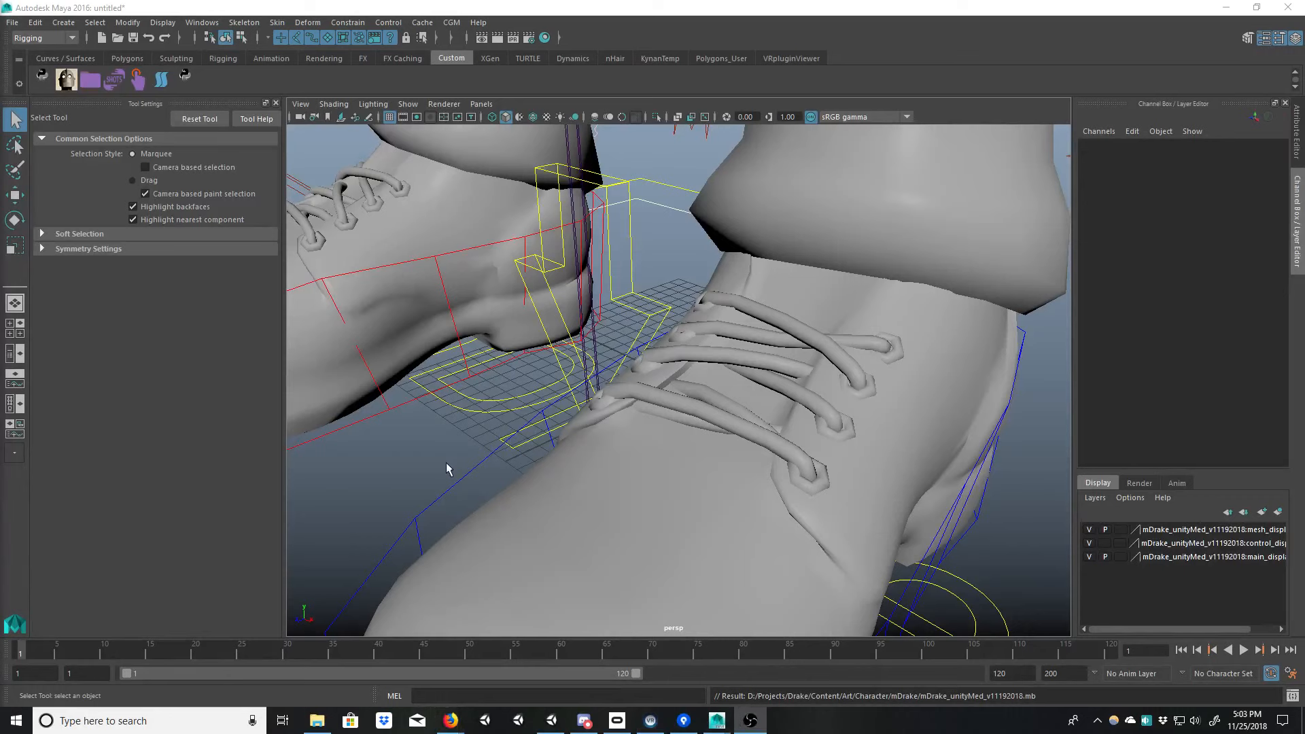
{"action": "left_click", "coordinate": [445, 481]}
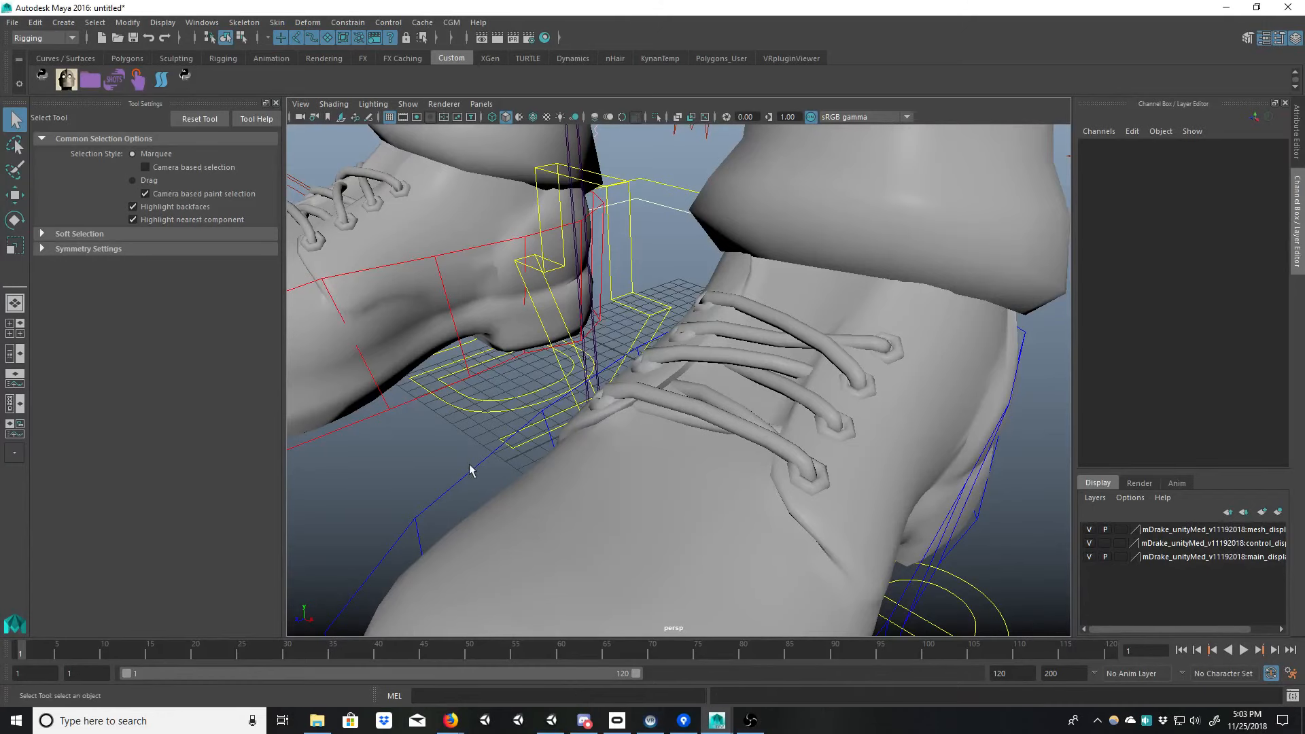
{"action": "middle_click_drag", "start_coordinate": [567, 299], "coordinate": [568, 348], "text": "alt"}
{"action": "right_click_drag", "start_coordinate": [568, 347], "coordinate": [513, 215], "text": "alt"}
{"action": "middle_click_drag", "start_coordinate": [512, 215], "coordinate": [591, 375], "text": "alt"}
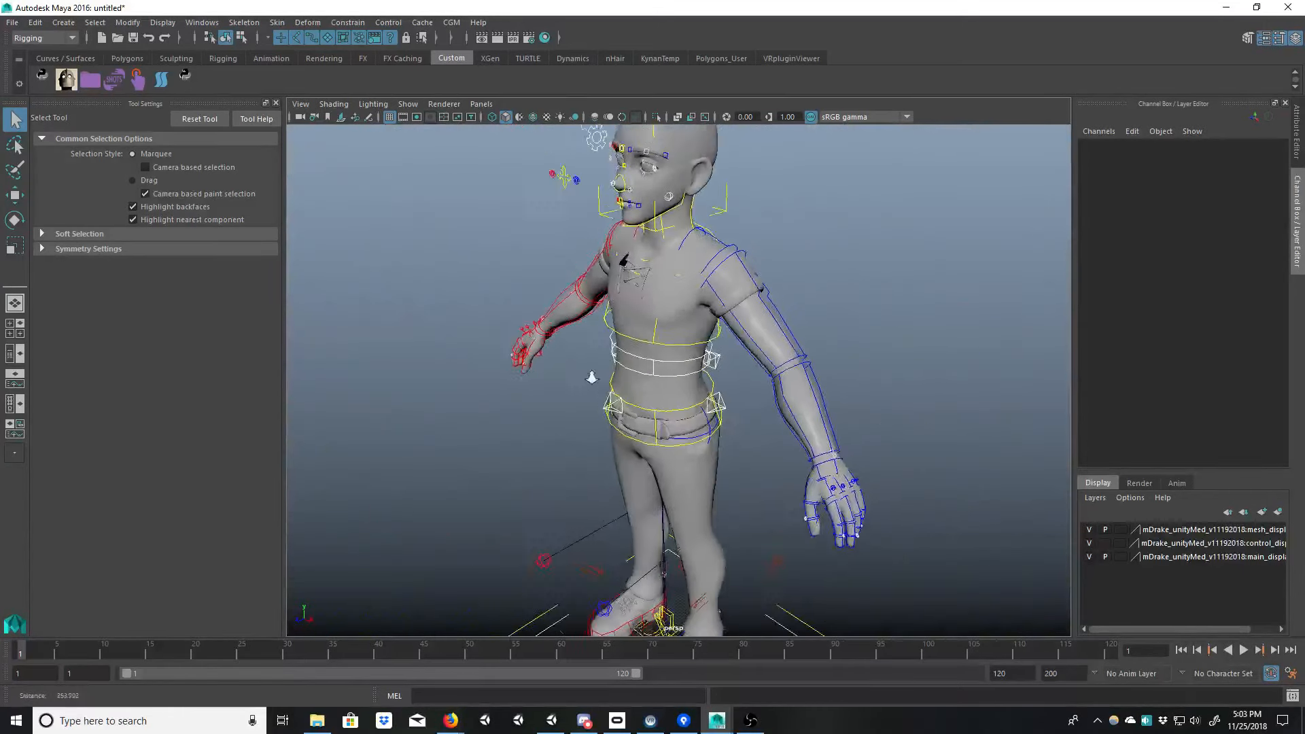
{"action": "mouse_move", "coordinate": [591, 376]}
{"action": "left_mouse_down", "text": "alt"}
{"action": "mouse_move", "coordinate": [598, 361]}
{"action": "mouse_move", "coordinate": [586, 390]}
{"action": "mouse_move", "coordinate": [591, 369]}
{"action": "left_mouse_up", "text": "alt"}
{"action": "key", "text": "5"}
{"action": "key", "text": "6"}
{"action": "right_click_drag", "start_coordinate": [591, 370], "coordinate": [629, 381], "text": "alt"}
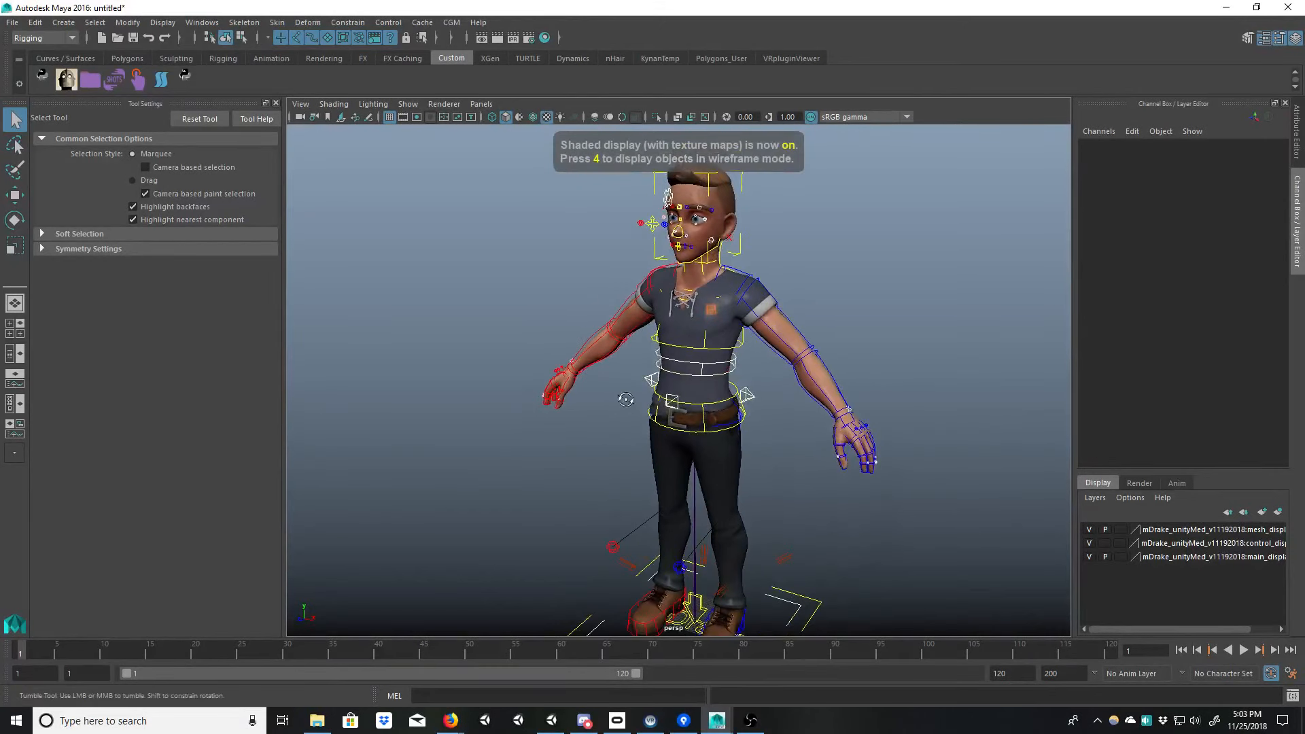
{"action": "left_click_drag", "start_coordinate": [628, 381], "coordinate": [645, 380], "text": "alt"}
Step: In the Reference Editor, change the namespace of the mDrake_unityMed_v11192018 reference to mDrake
{"action": "left_click", "coordinate": [12, 22]}
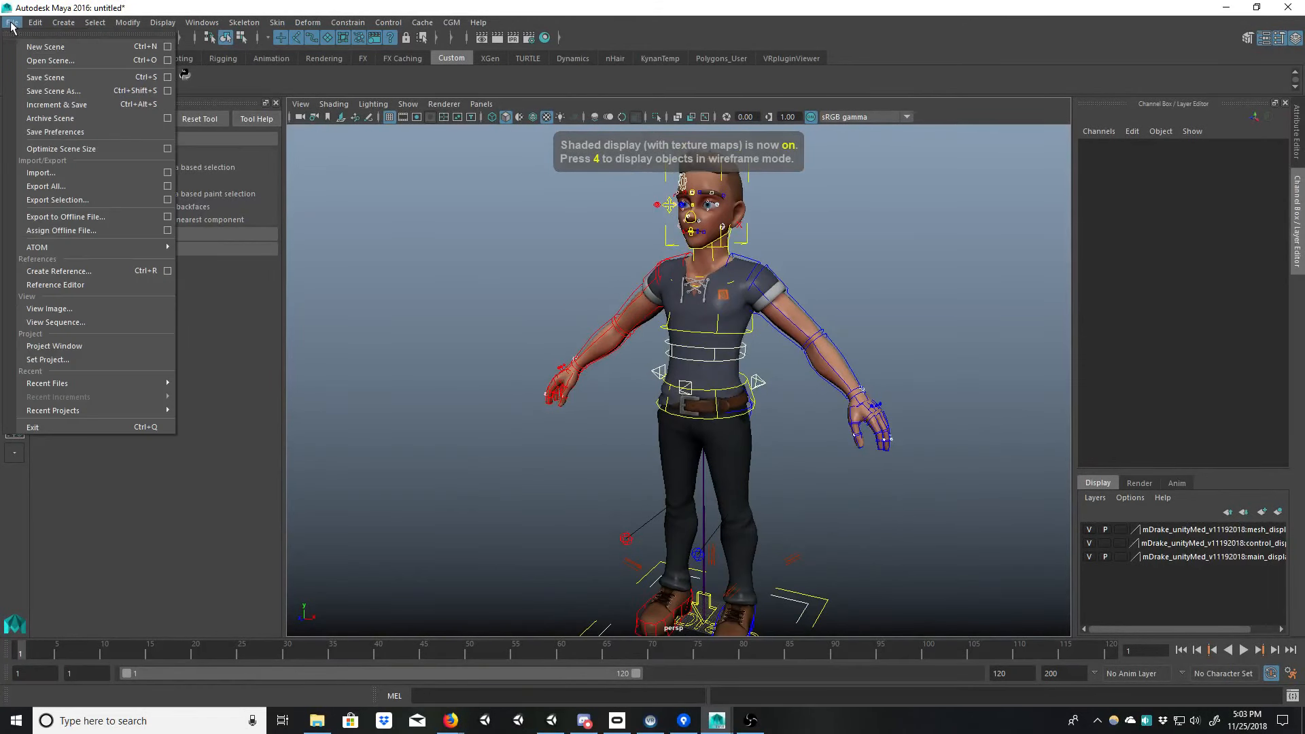
{"action": "left_click", "coordinate": [78, 286]}
{"action": "left_click", "coordinate": [252, 542]}
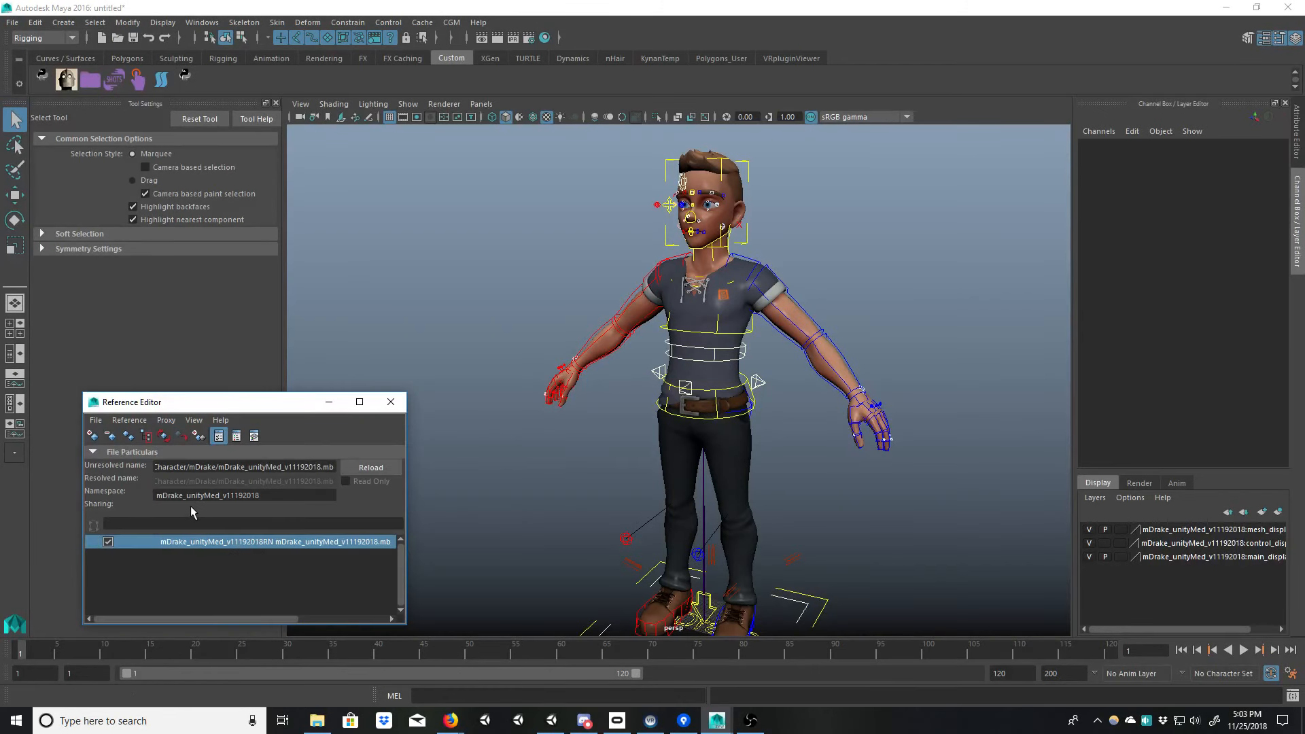
{"action": "double_click", "coordinate": [243, 495]}
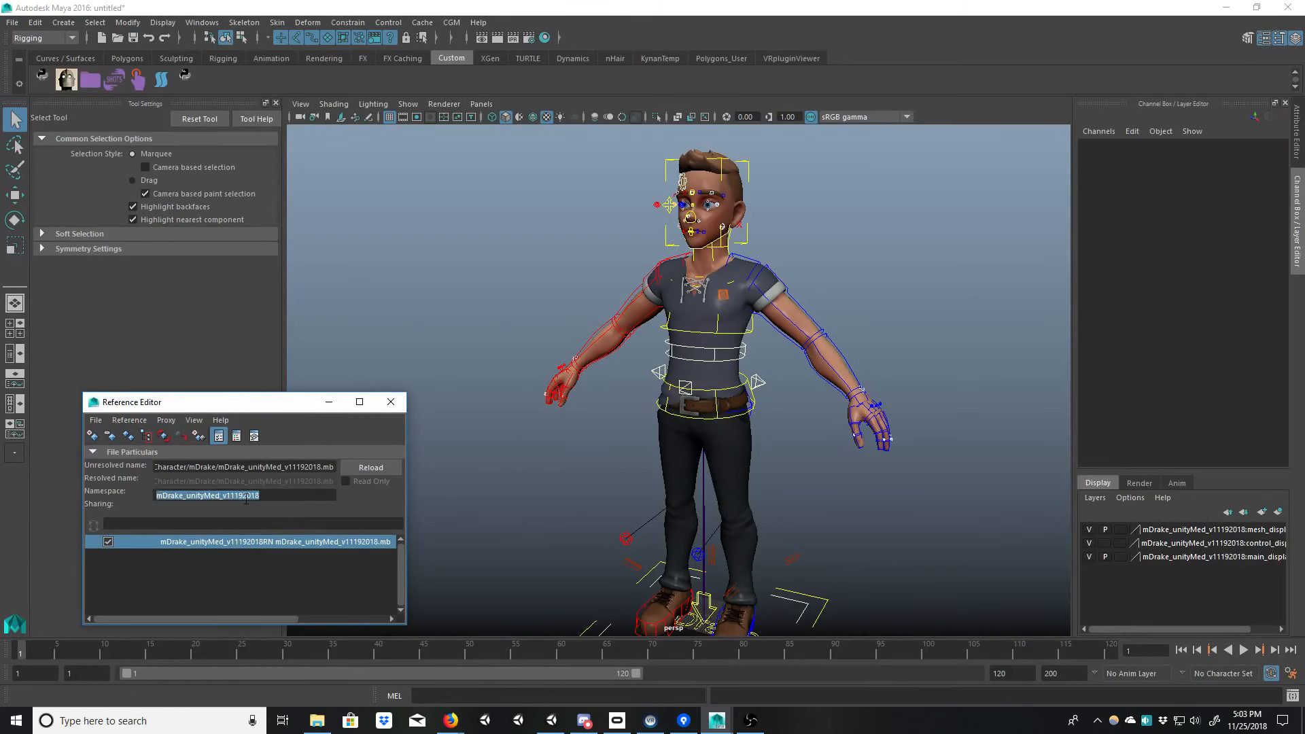
{"action": "type", "text": "d"}
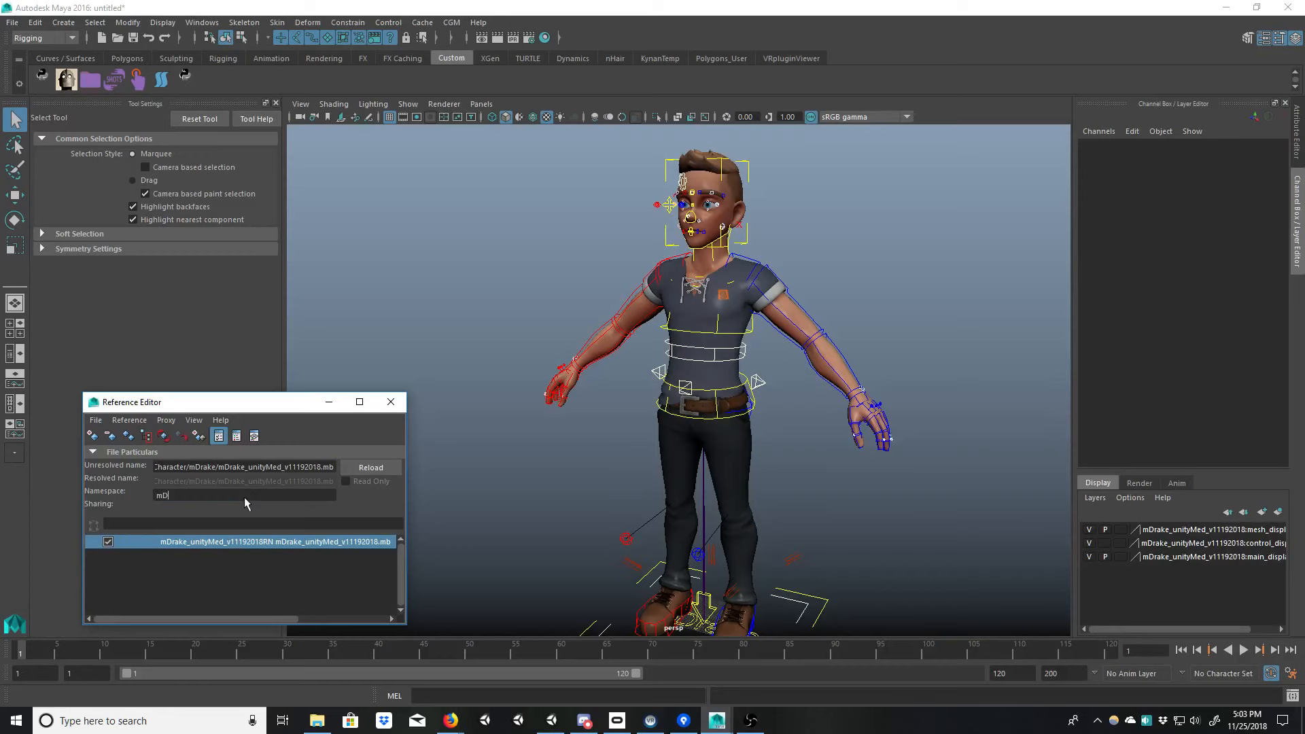
{"action": "type", "text": "rake"}
{"action": "key", "text": "Return"}
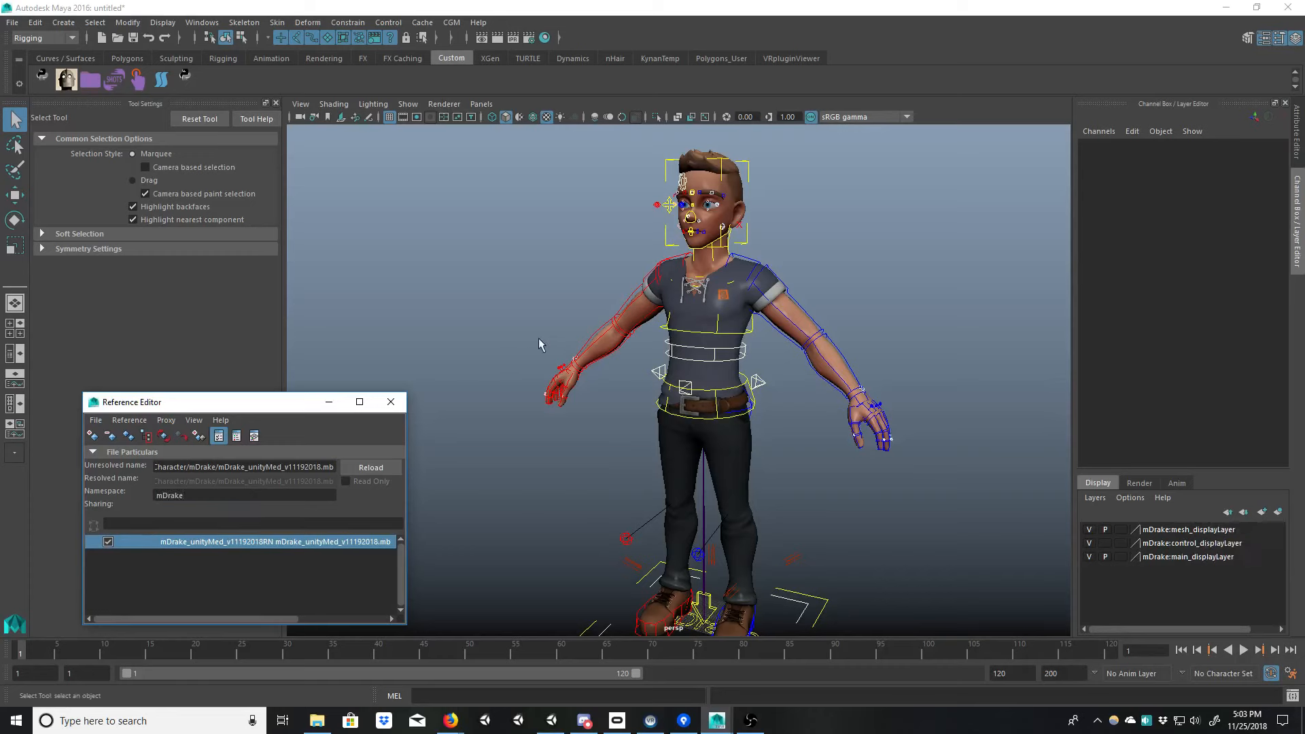
Step: Select the character's right elbow, shoulder and clavicle FK controls in turn to check their names, and close the Reference Editor
{"action": "left_click", "coordinate": [597, 336]}
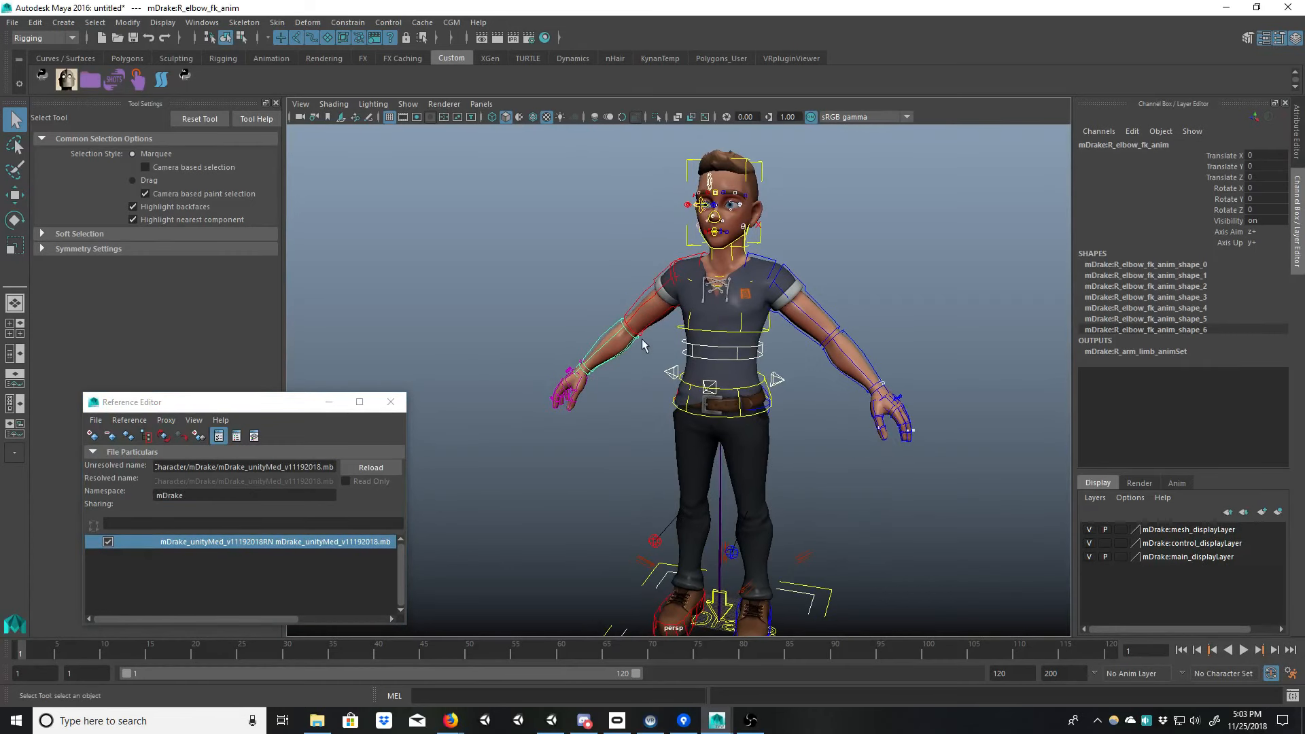
{"action": "left_click", "coordinate": [642, 294]}
{"action": "left_click_drag", "start_coordinate": [642, 294], "coordinate": [706, 256], "text": "alt"}
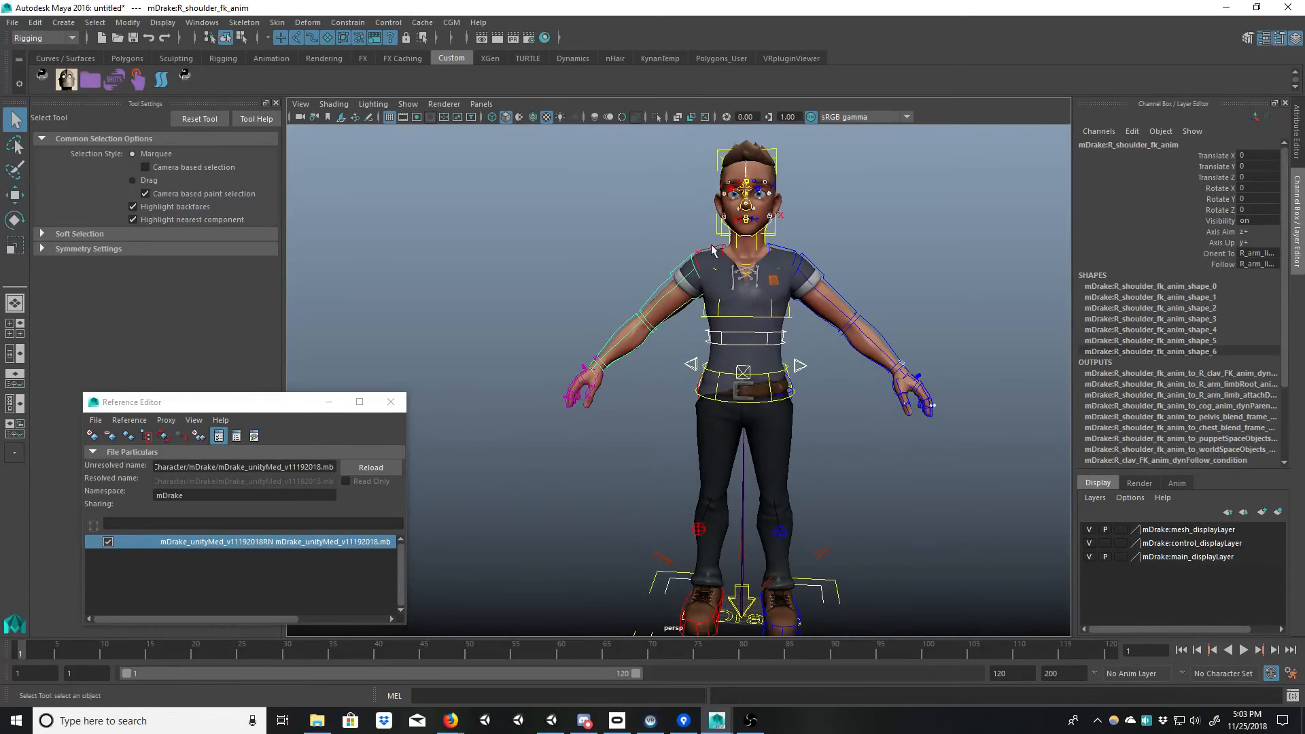
{"action": "left_click", "coordinate": [711, 250]}
{"action": "middle_click_drag", "start_coordinate": [793, 432], "coordinate": [712, 331], "text": "alt"}
{"action": "left_click_drag", "start_coordinate": [712, 331], "coordinate": [428, 425], "text": "alt"}
{"action": "left_click", "coordinate": [400, 405]}
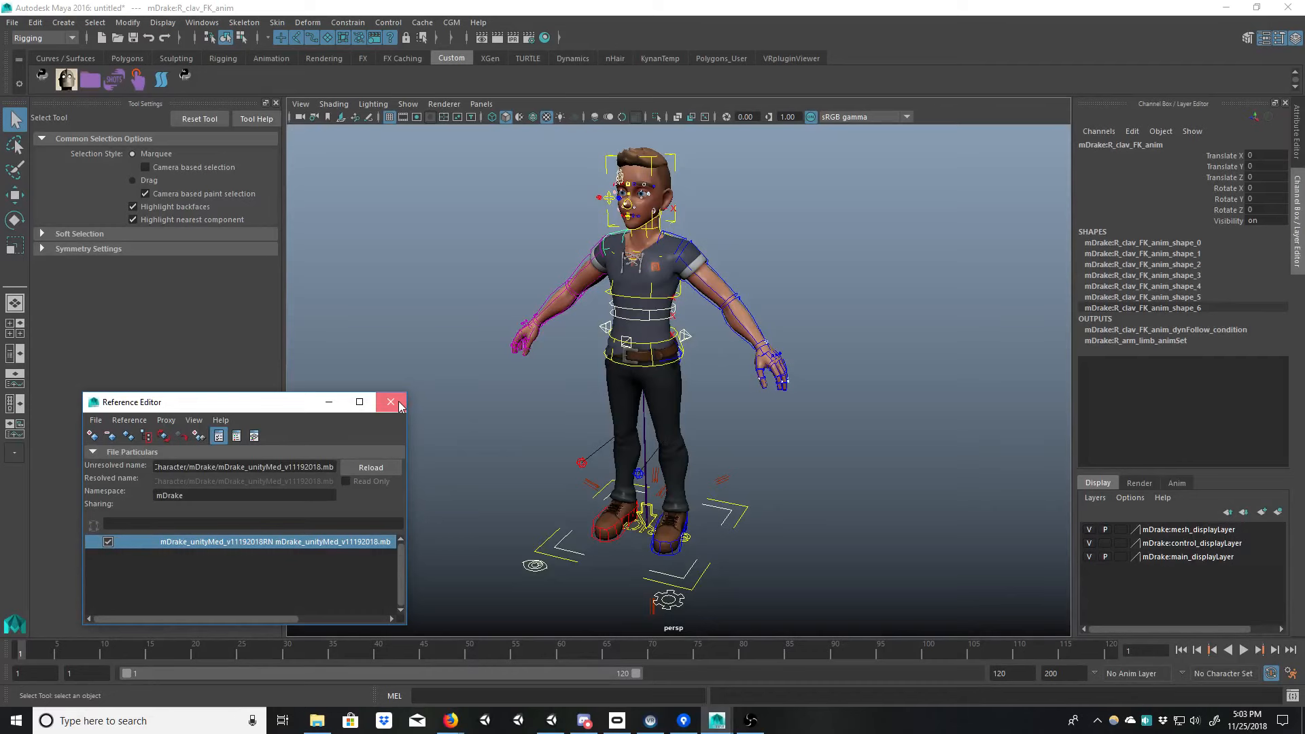
{"action": "left_click", "coordinate": [400, 403]}
Step: Save the scene as a Maya Binary file named mDrake_rig in the mDrake character folder
{"action": "left_click_drag", "start_coordinate": [479, 345], "coordinate": [487, 341], "text": "alt"}
{"action": "key", "text": "ctrl+shift+s"}
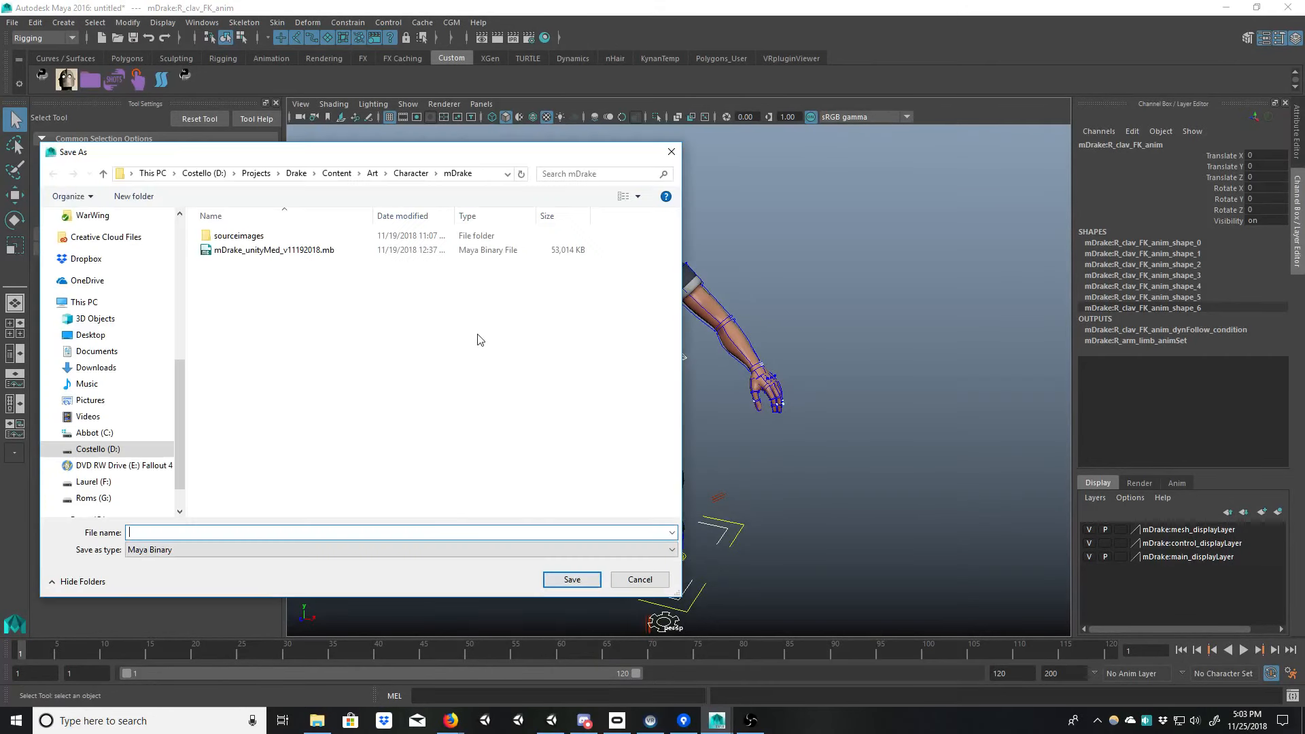
{"action": "left_click", "coordinate": [255, 250]}
{"action": "left_click", "coordinate": [175, 532]}
{"action": "double_click", "coordinate": [176, 532]}
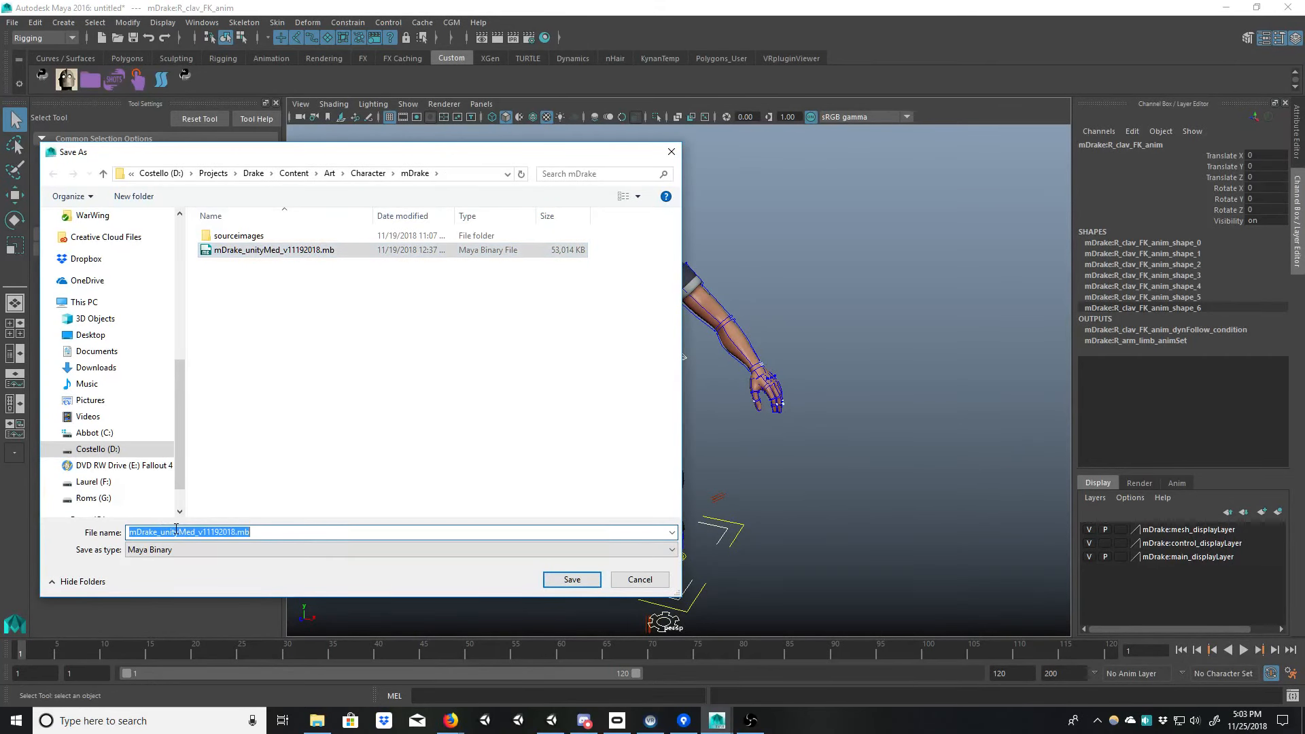
{"action": "key", "text": "Right"}
{"action": "key", "text": "Left"}
{"action": "key", "text": "Left"}
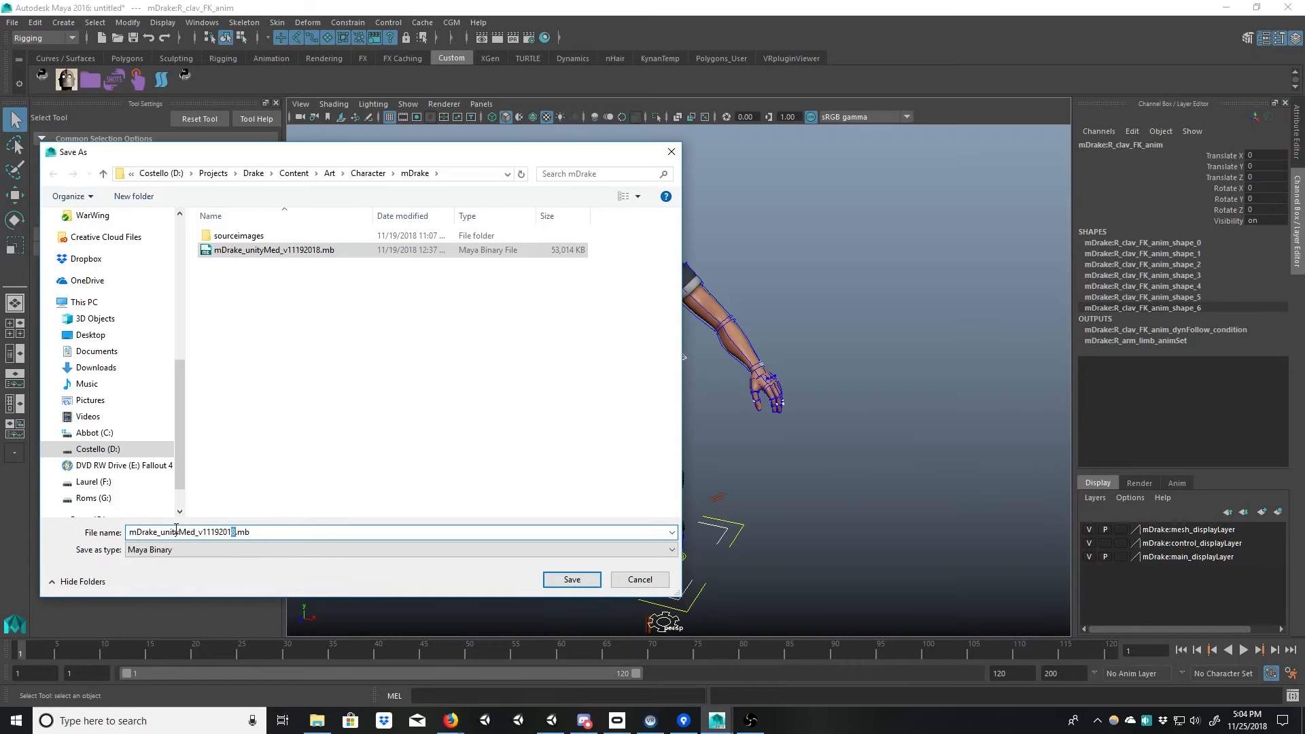
{"action": "key", "text": "BackSpace"}
{"action": "key", "text": "ctrl+shift+Left"}
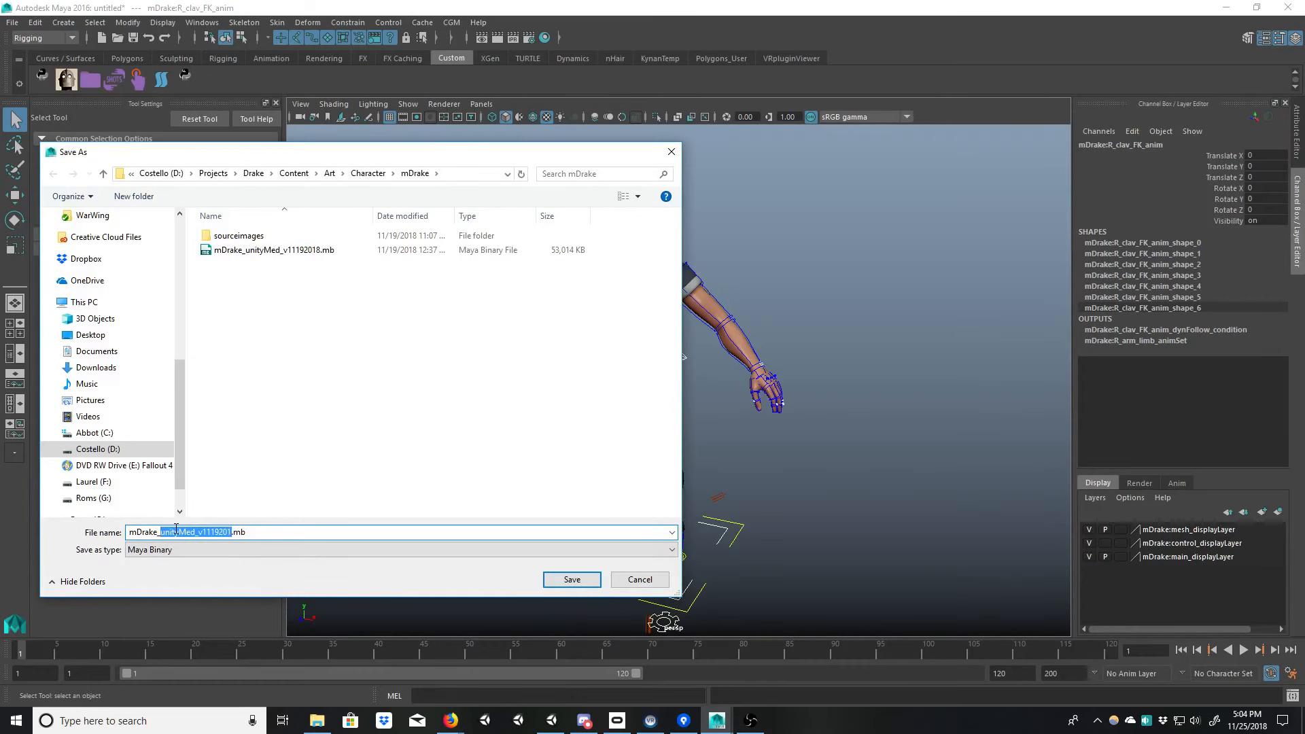
{"action": "type", "text": "rake_rig"}
{"action": "key", "text": "Return"}
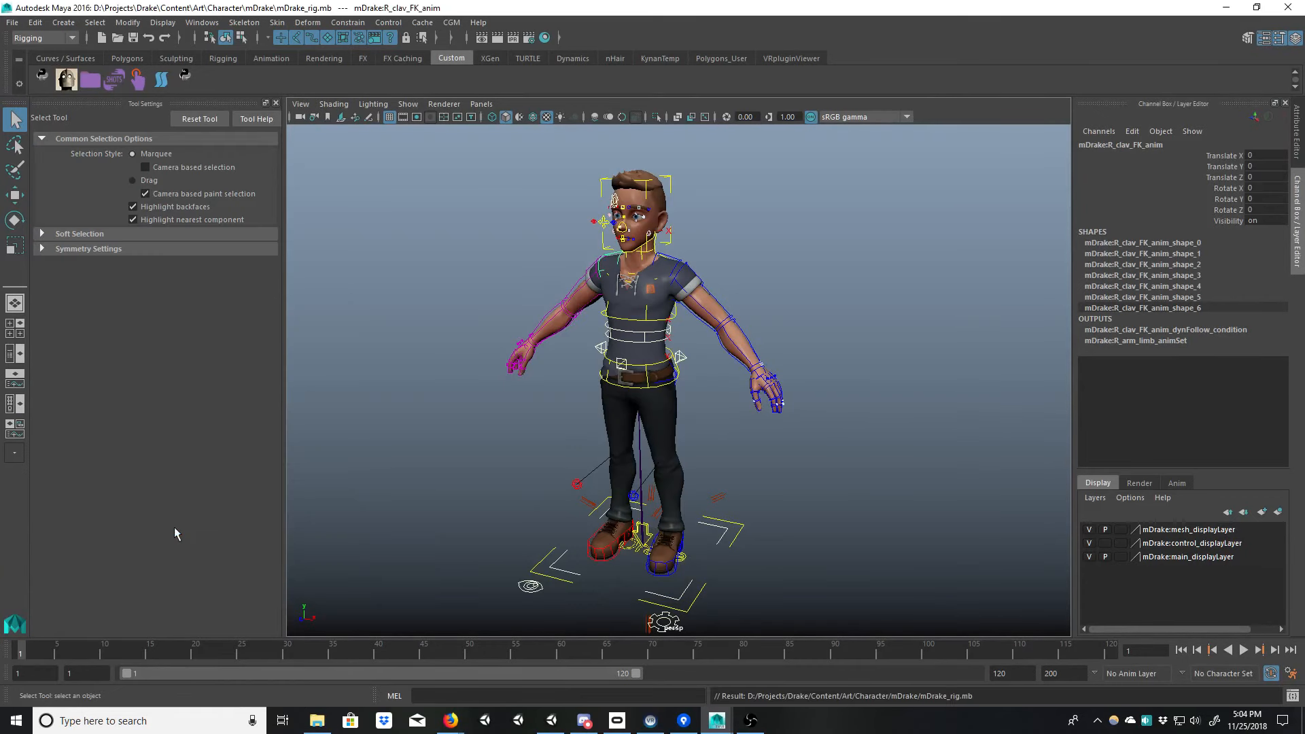
{"action": "left_click_drag", "start_coordinate": [626, 386], "coordinate": [582, 378], "text": "alt"}
{"action": "left_click", "coordinate": [536, 424]}
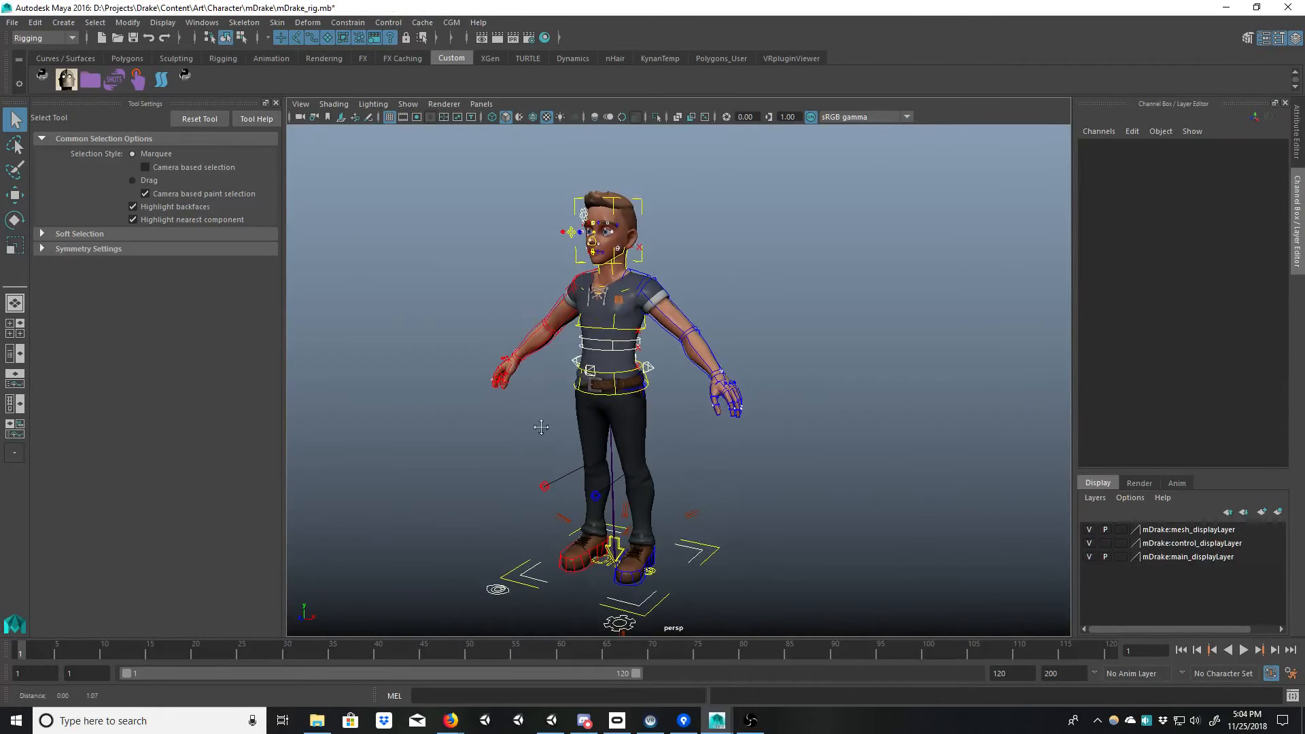
{"action": "left_click_drag", "start_coordinate": [575, 423], "coordinate": [538, 498], "text": "alt"}
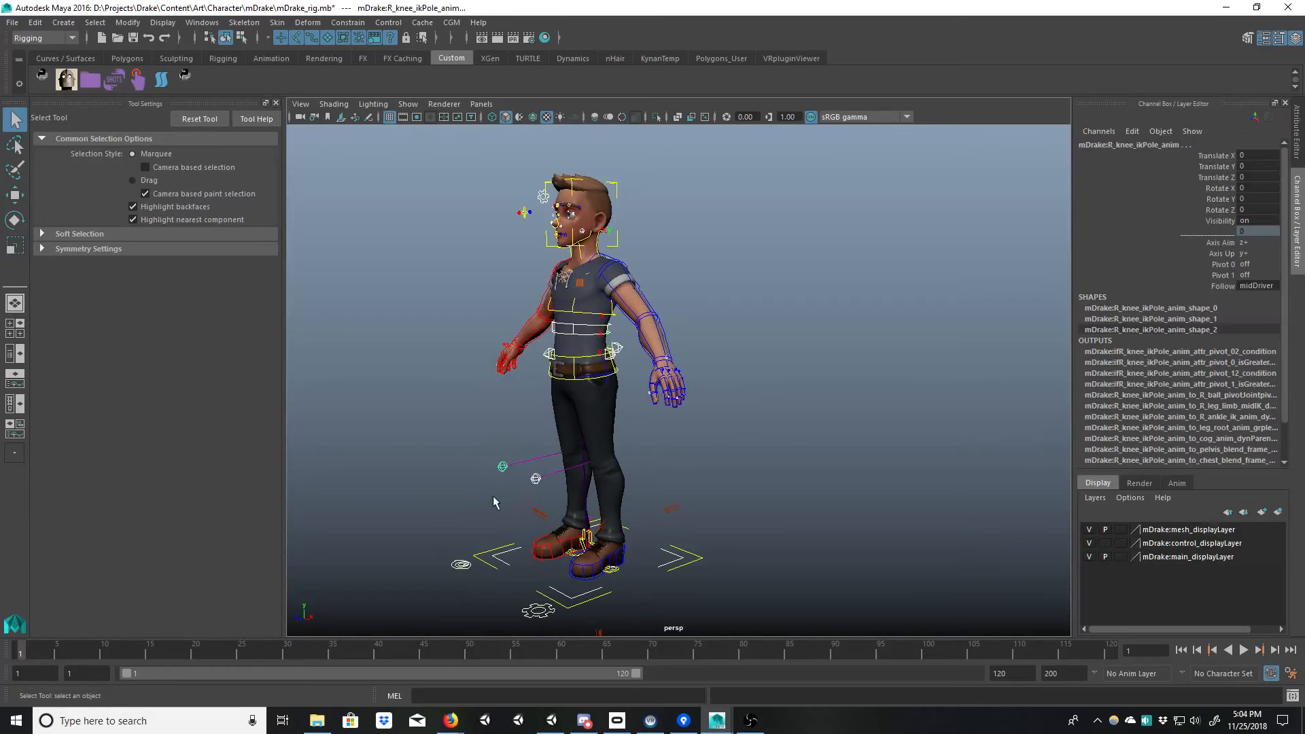
{"action": "left_click", "coordinate": [495, 501]}
{"action": "middle_click_drag", "start_coordinate": [510, 459], "coordinate": [518, 477], "text": "alt"}
{"action": "right_click_drag", "start_coordinate": [518, 478], "coordinate": [538, 450], "text": "alt"}
{"action": "left_click_drag", "start_coordinate": [539, 451], "coordinate": [577, 347], "text": "alt"}
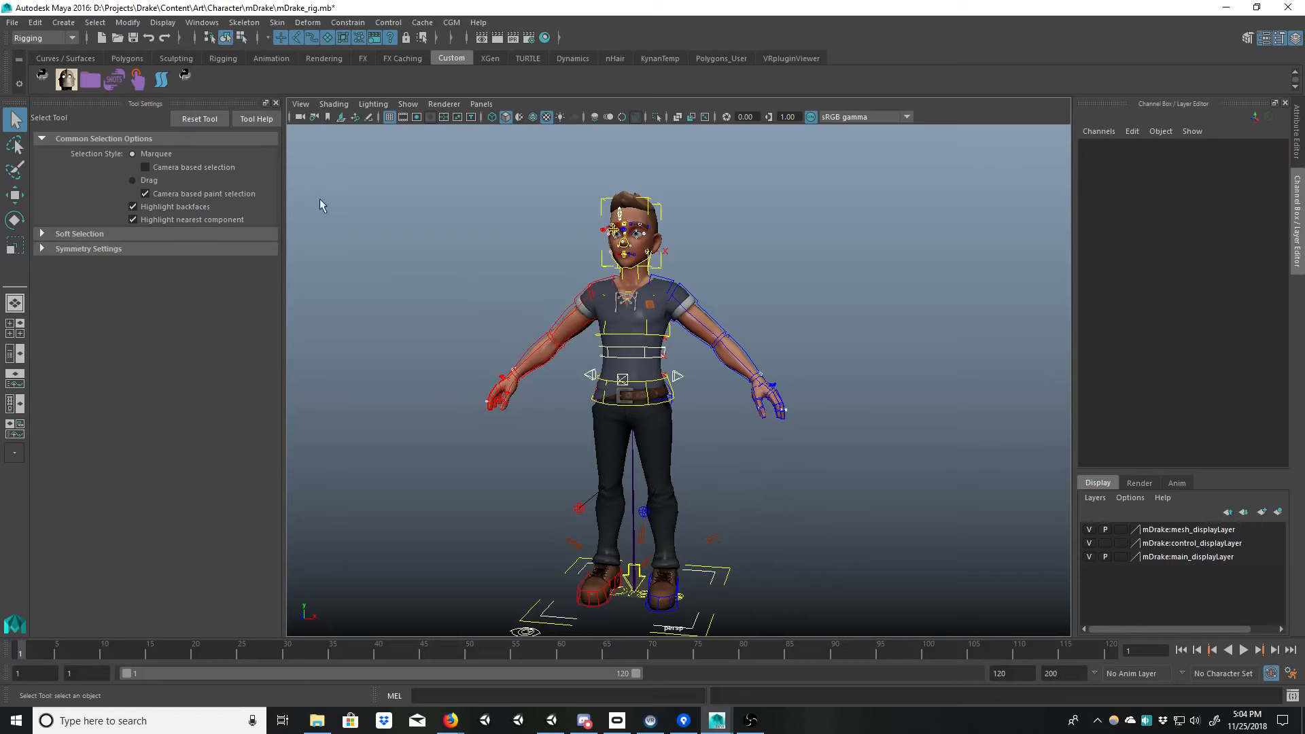
{"action": "left_click", "coordinate": [12, 22]}
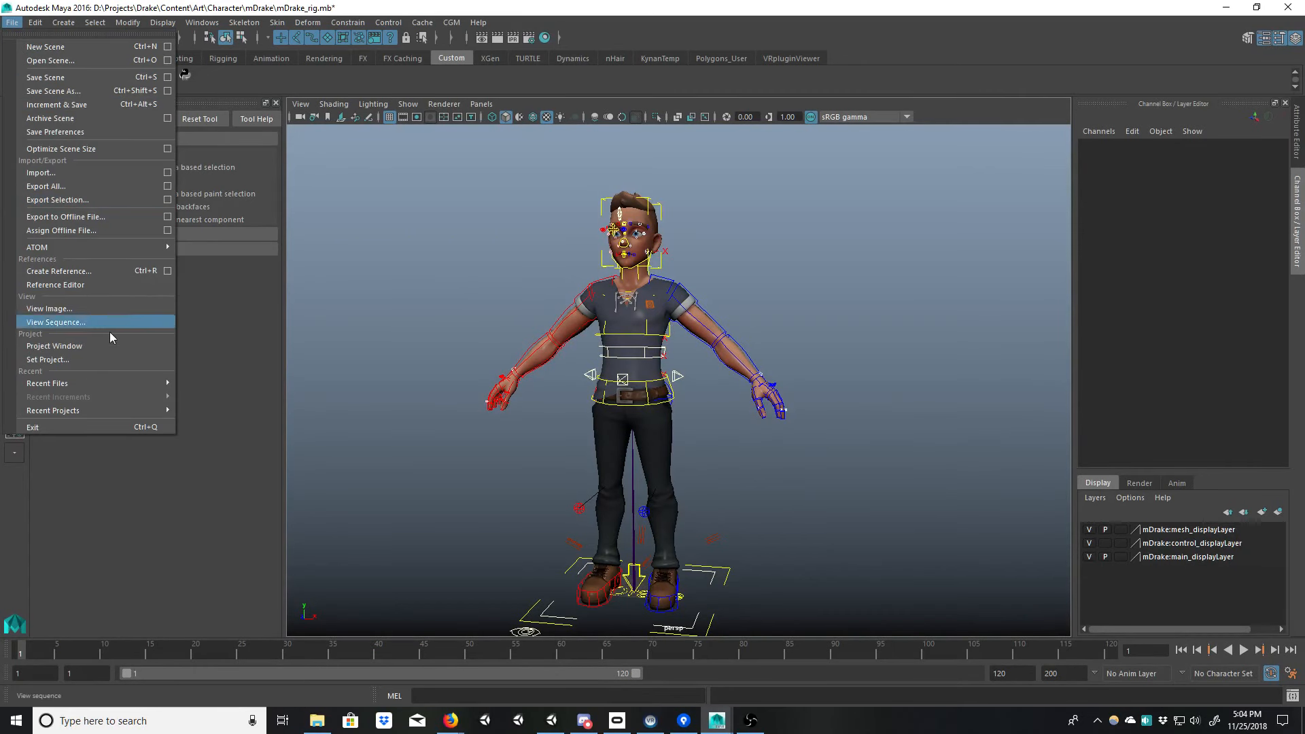
{"action": "left_click", "coordinate": [420, 288]}
{"action": "middle_click_drag", "start_coordinate": [420, 289], "coordinate": [401, 283], "text": "alt"}
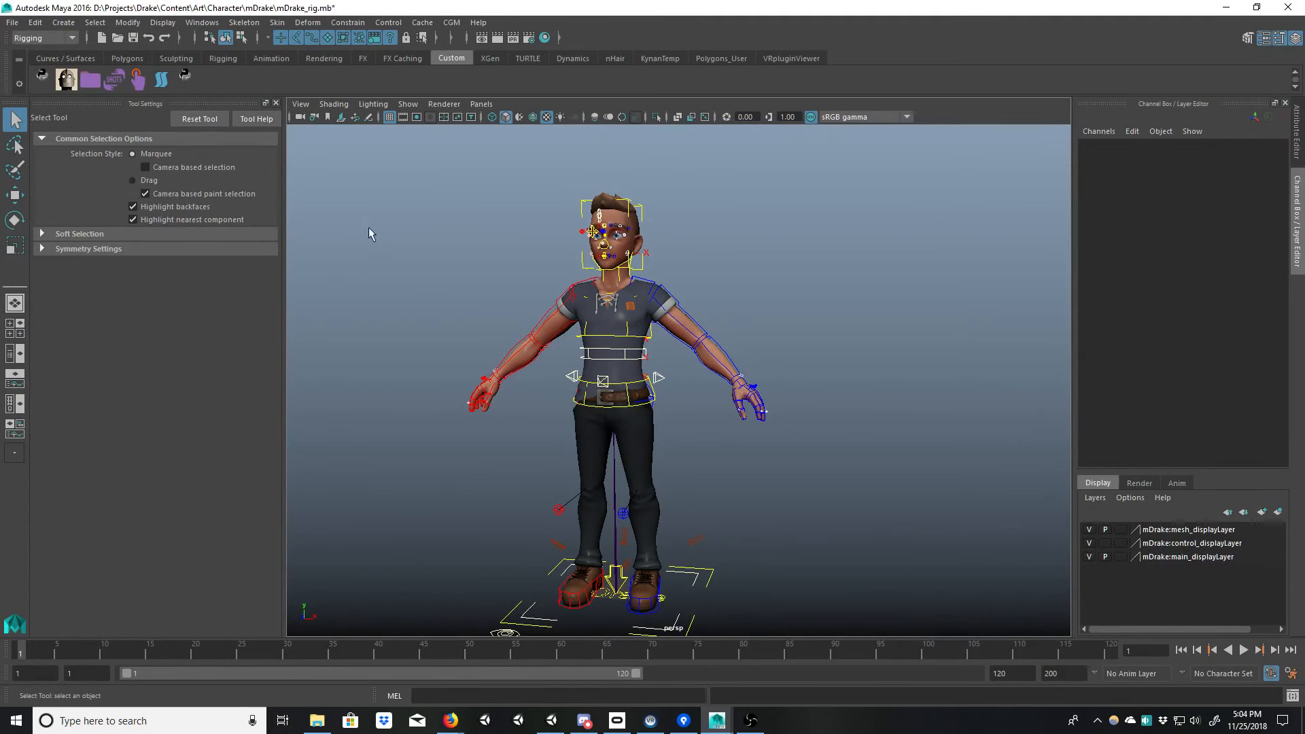
Step: Save the scene again as mDrake_rig.mb and open the mDrake_unityMed_v11192018.mb file
{"action": "key", "text": "ctrl+shift+s"}
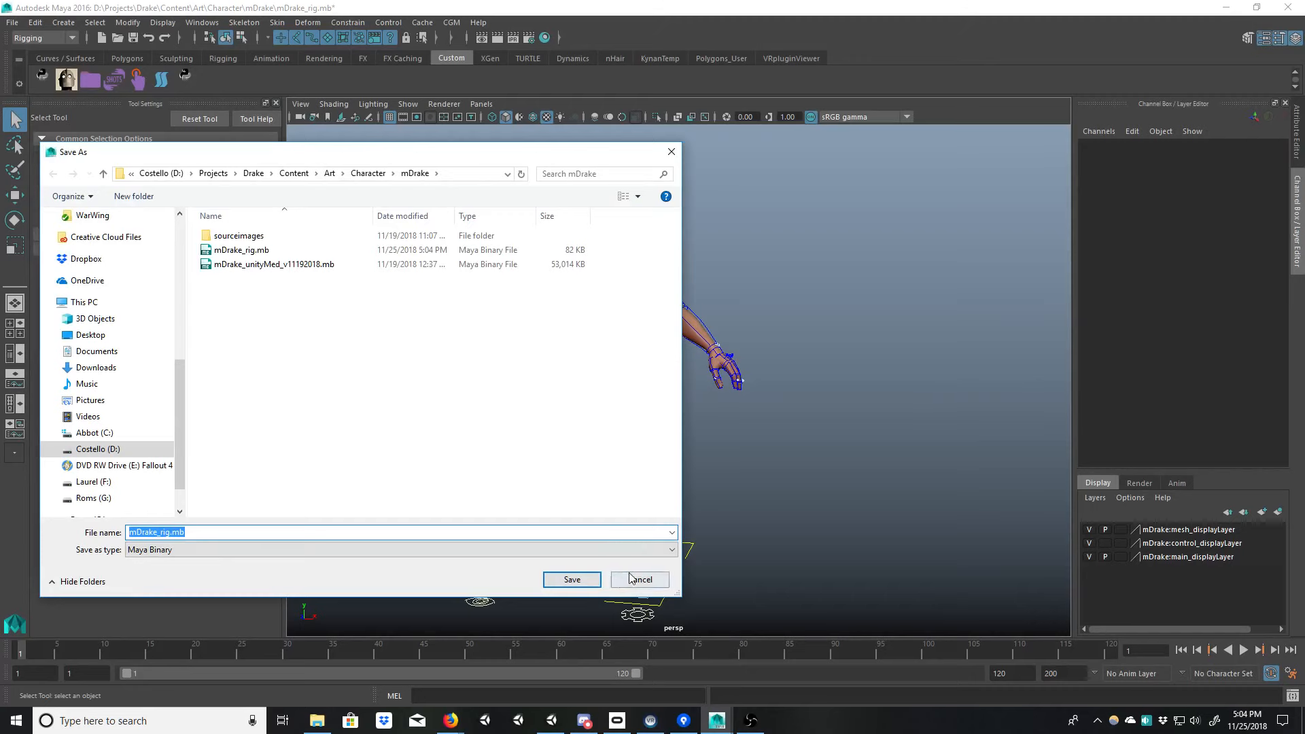
{"action": "left_click", "coordinate": [571, 579]}
{"action": "left_click", "coordinate": [12, 23]}
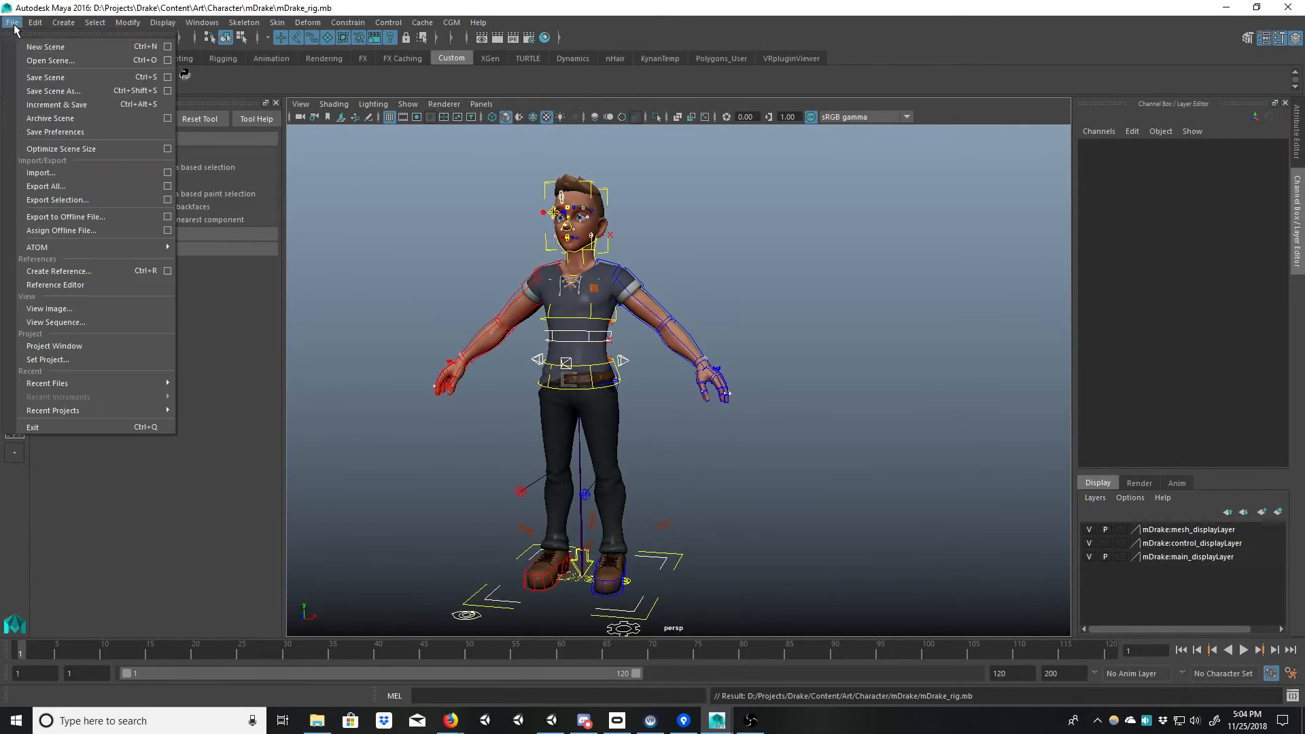
{"action": "left_click", "coordinate": [50, 60]}
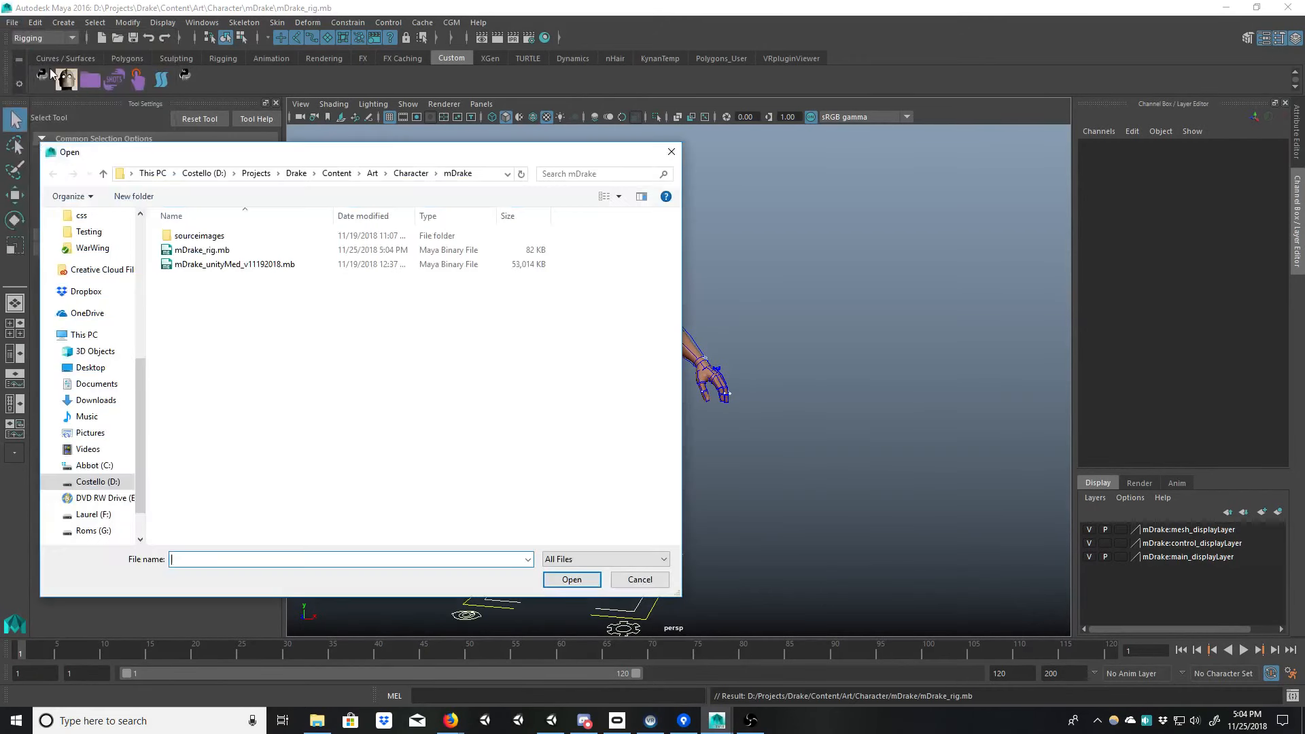
{"action": "double_click", "coordinate": [246, 265]}
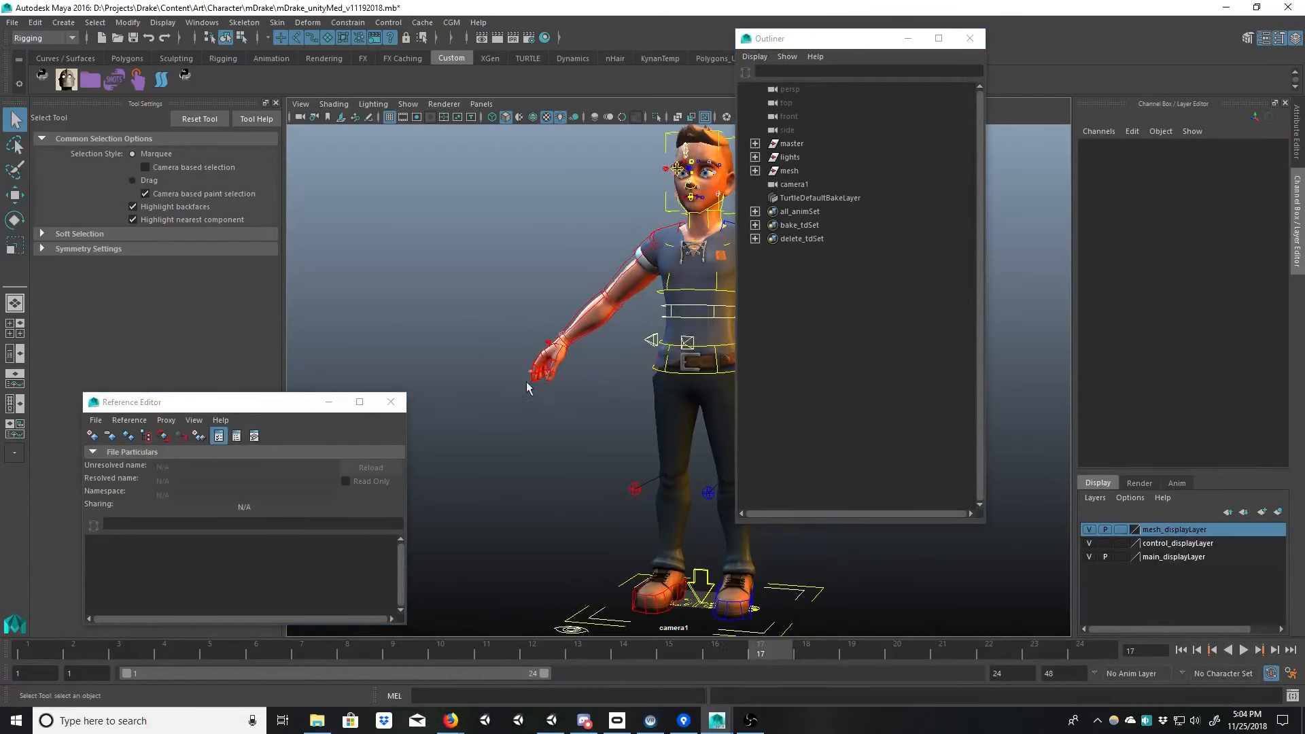
Step: Bring the whole character into view and close the Outliner and Reference Editor windows
{"action": "middle_click_drag", "start_coordinate": [527, 383], "coordinate": [487, 387], "text": "alt"}
{"action": "scroll", "coordinate": [510, 360], "scroll_direction": "down", "scroll_amount": 2}
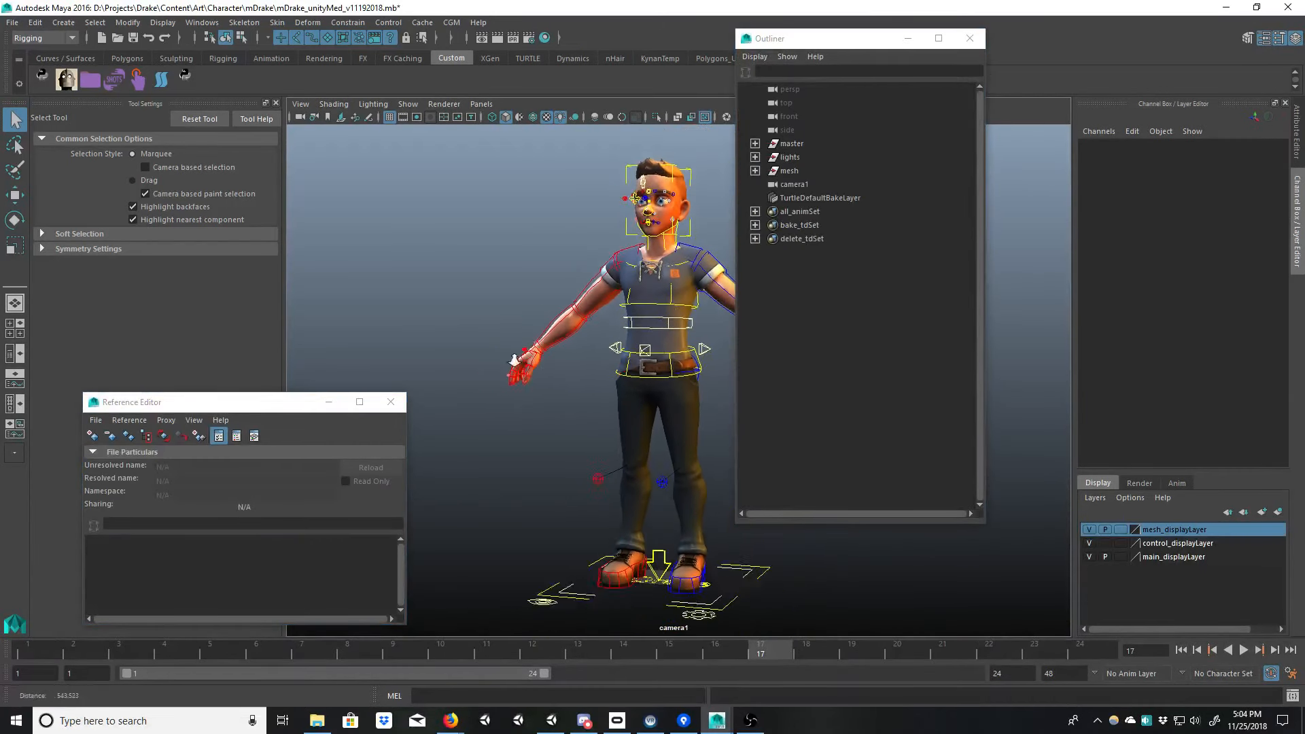
{"action": "left_click", "coordinate": [970, 39]}
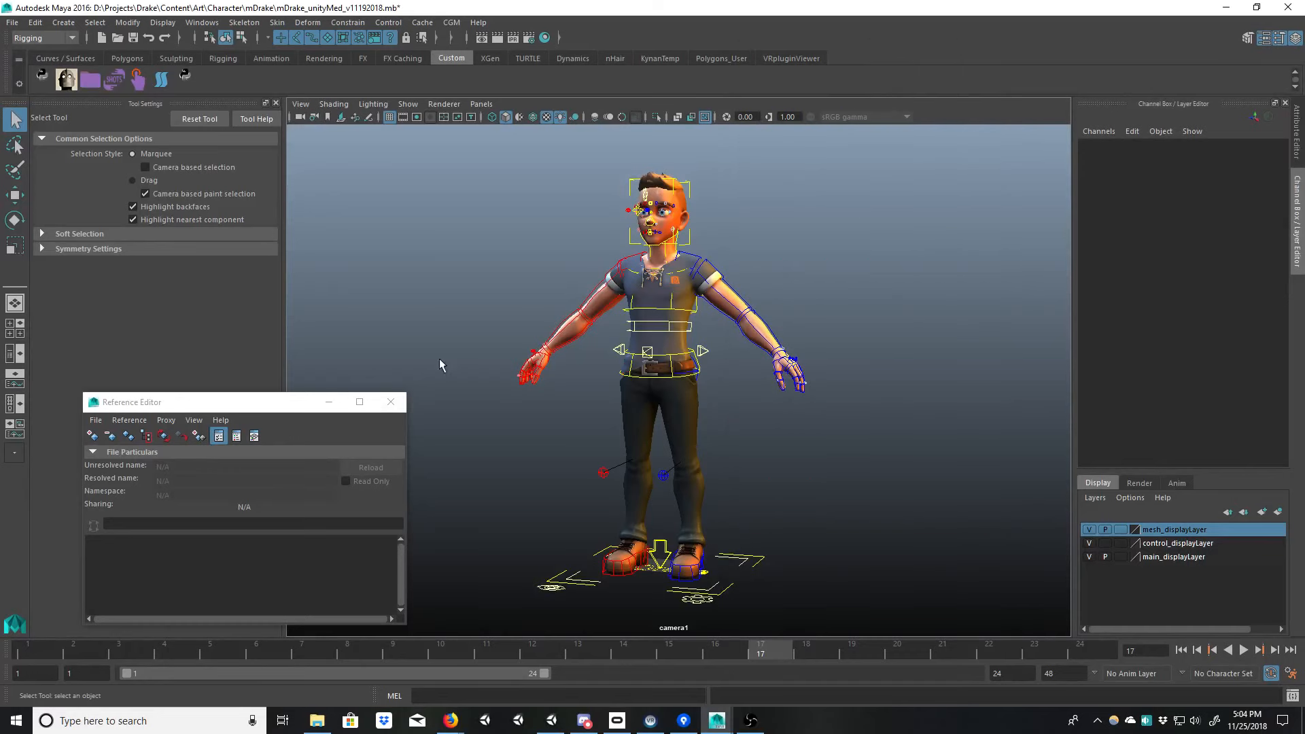
{"action": "left_click", "coordinate": [390, 402]}
Step: Open the Animation Importer, view its export set options for bake, delete and export, and close both windows
{"action": "left_click", "coordinate": [91, 83]}
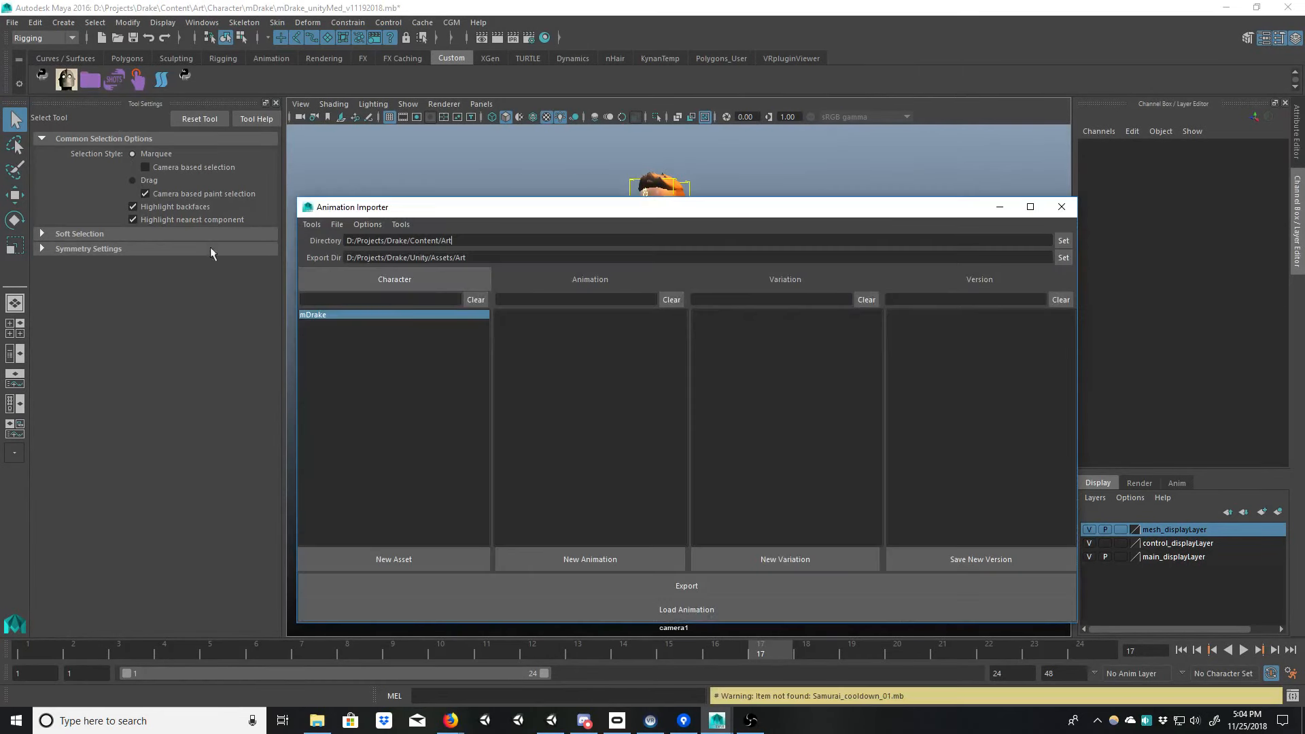
{"action": "left_click", "coordinate": [360, 225]}
{"action": "mouse_move", "coordinate": [401, 227]}
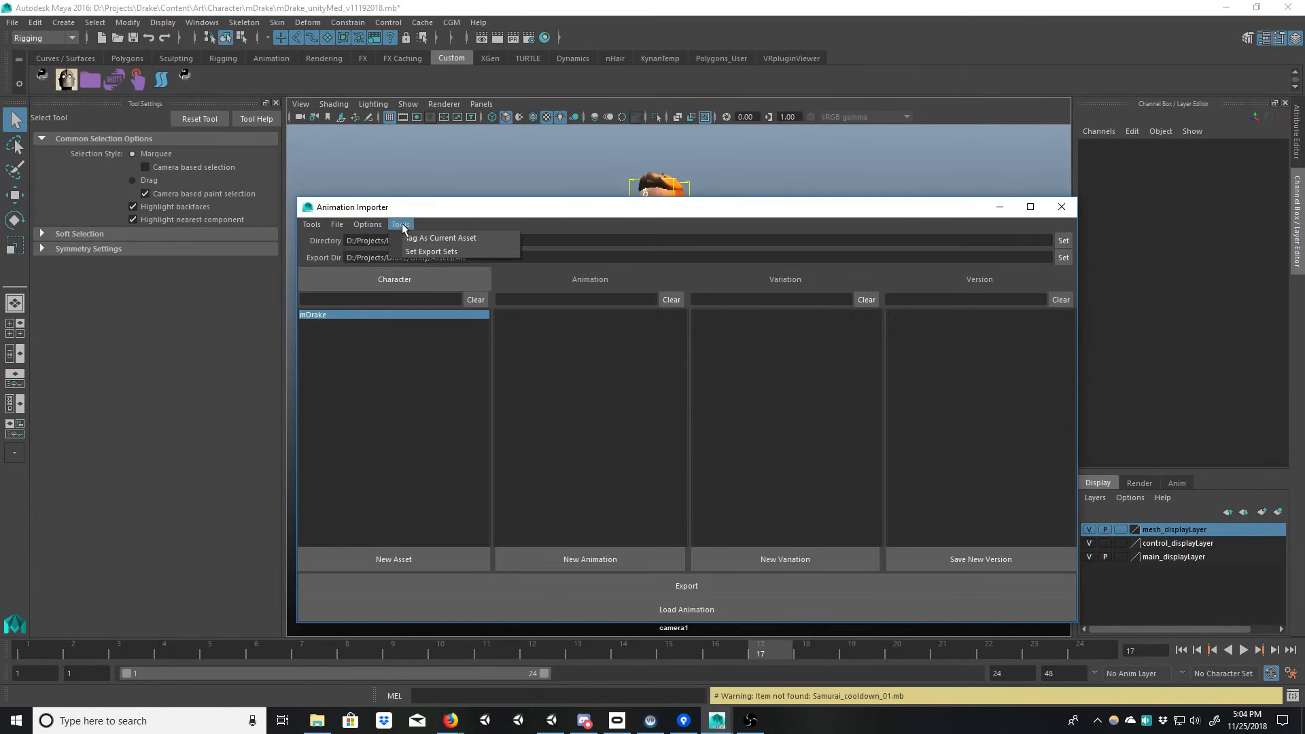
{"action": "left_click", "coordinate": [424, 253]}
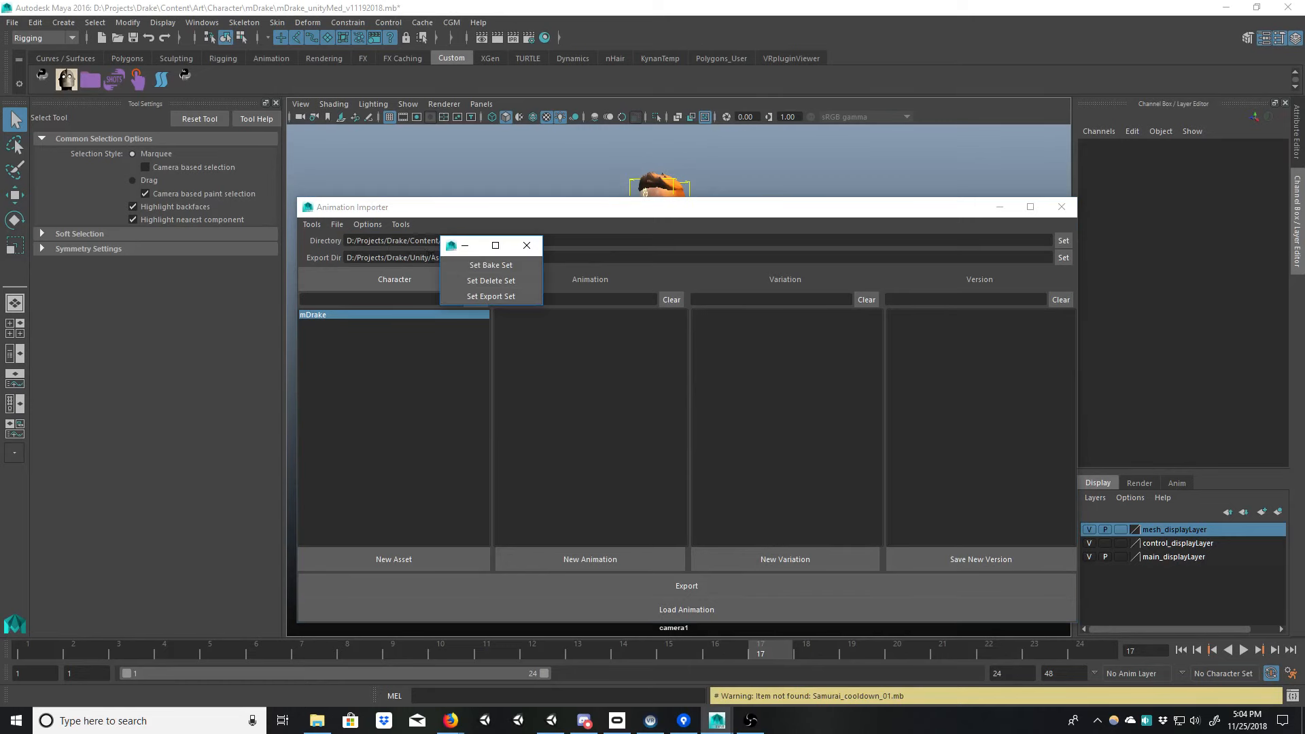
{"action": "left_click", "coordinate": [527, 245]}
{"action": "left_click", "coordinate": [1060, 207]}
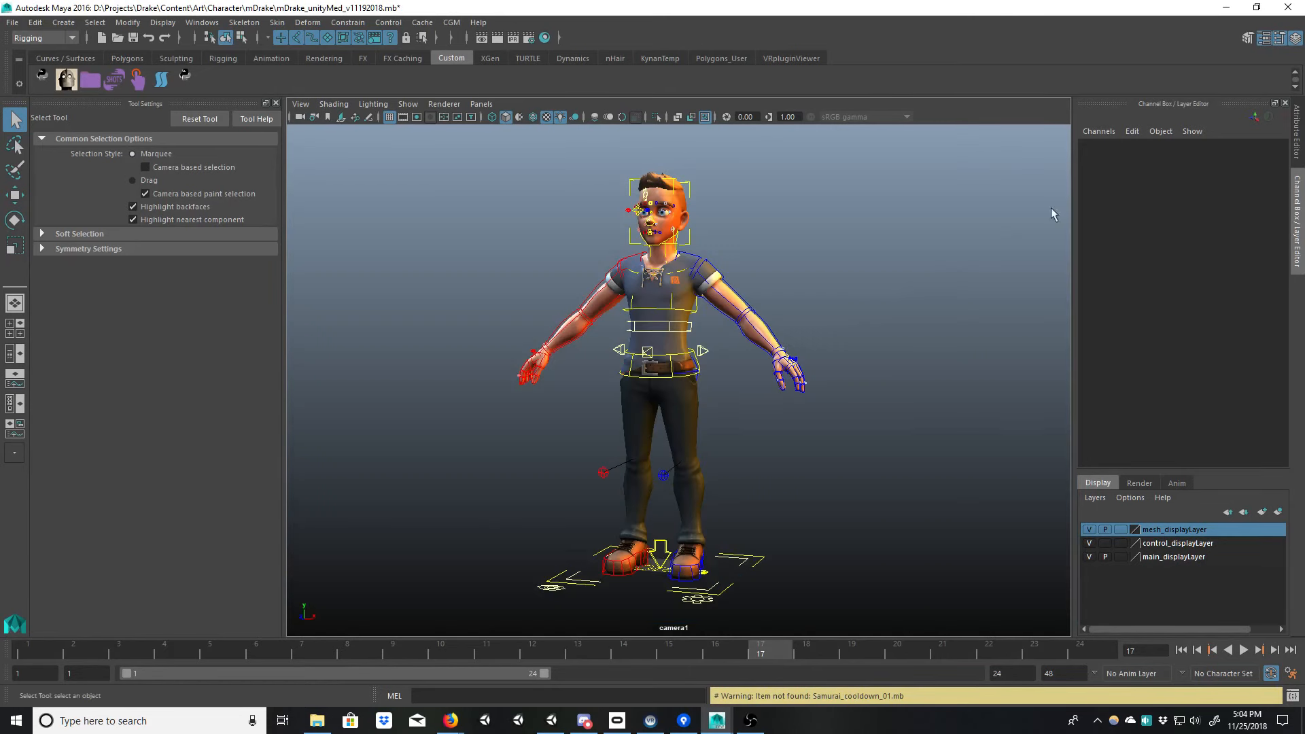
Step: Open the Outliner, select all_animSet and bake_tdSet in turn, and move the window clear of the character
{"action": "left_click_drag", "start_coordinate": [629, 376], "coordinate": [607, 389], "text": "alt"}
{"action": "left_click_drag", "start_coordinate": [411, 392], "coordinate": [400, 392], "text": "alt"}
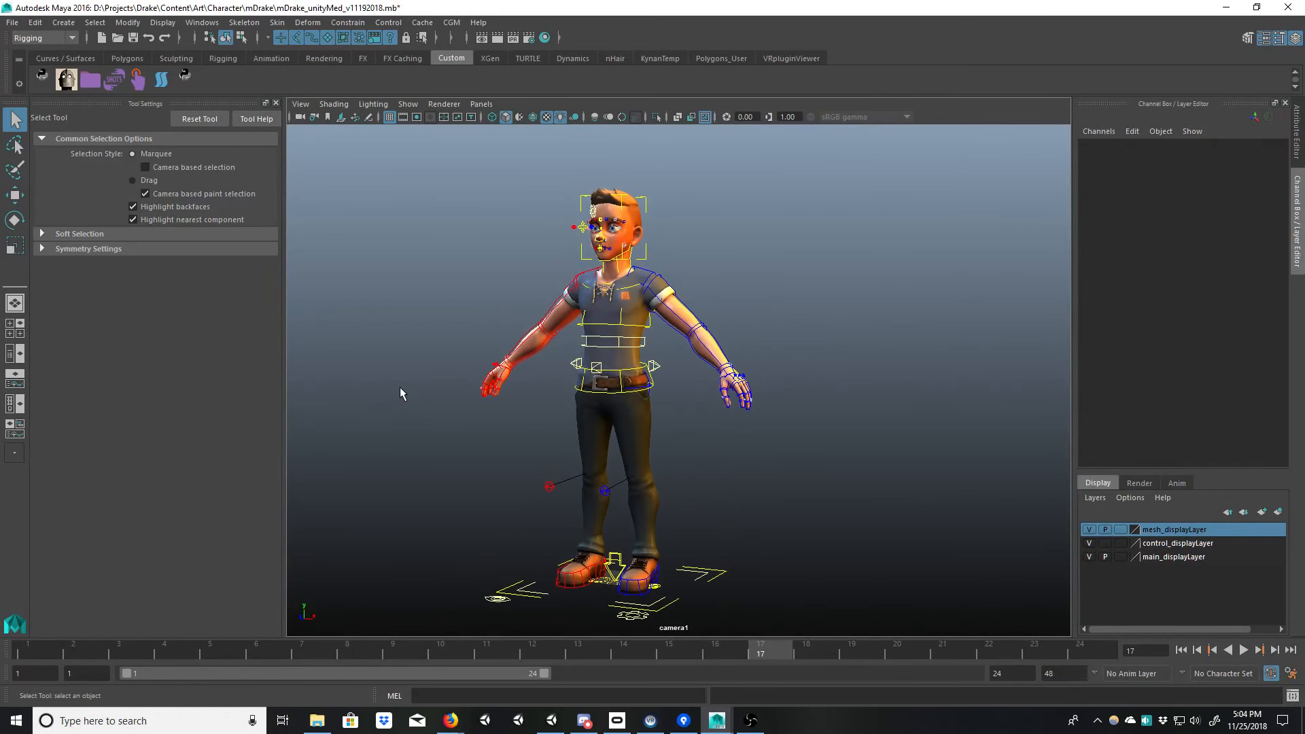
{"action": "key", "text": "shift+o"}
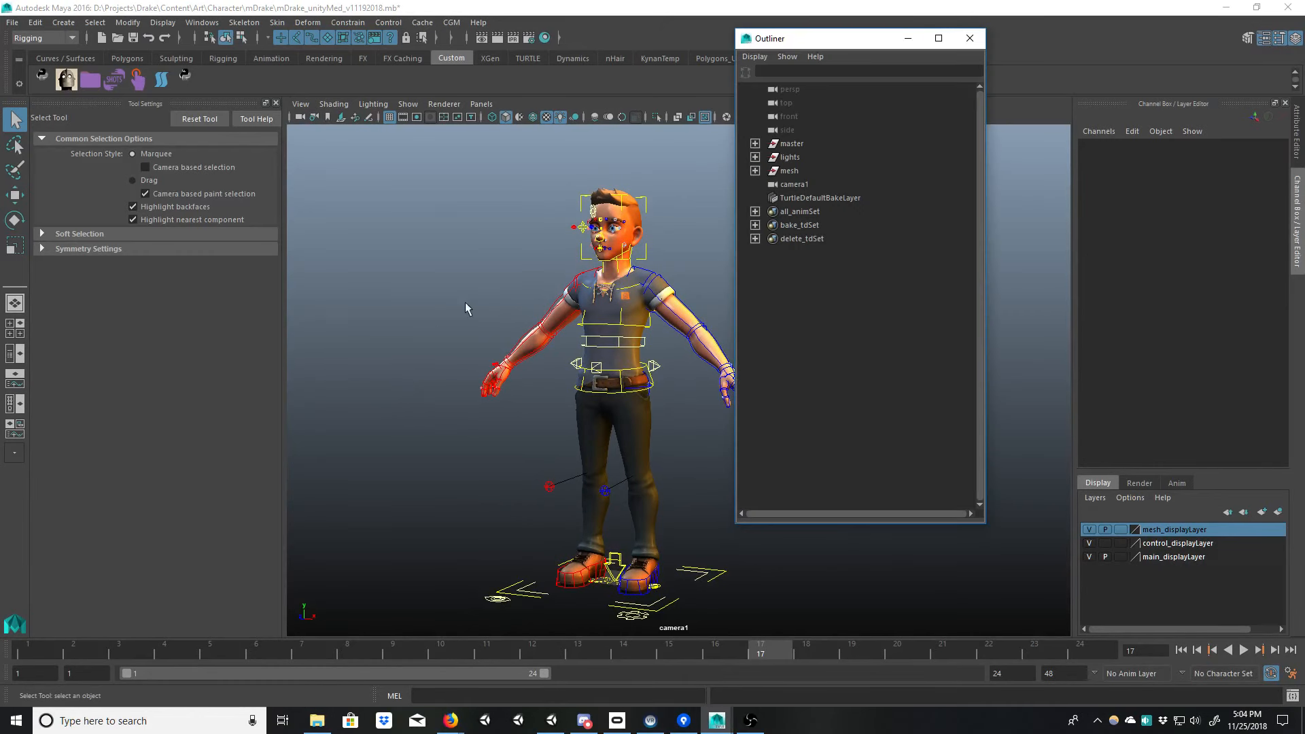
{"action": "left_click", "coordinate": [817, 211]}
{"action": "left_click", "coordinate": [820, 226]}
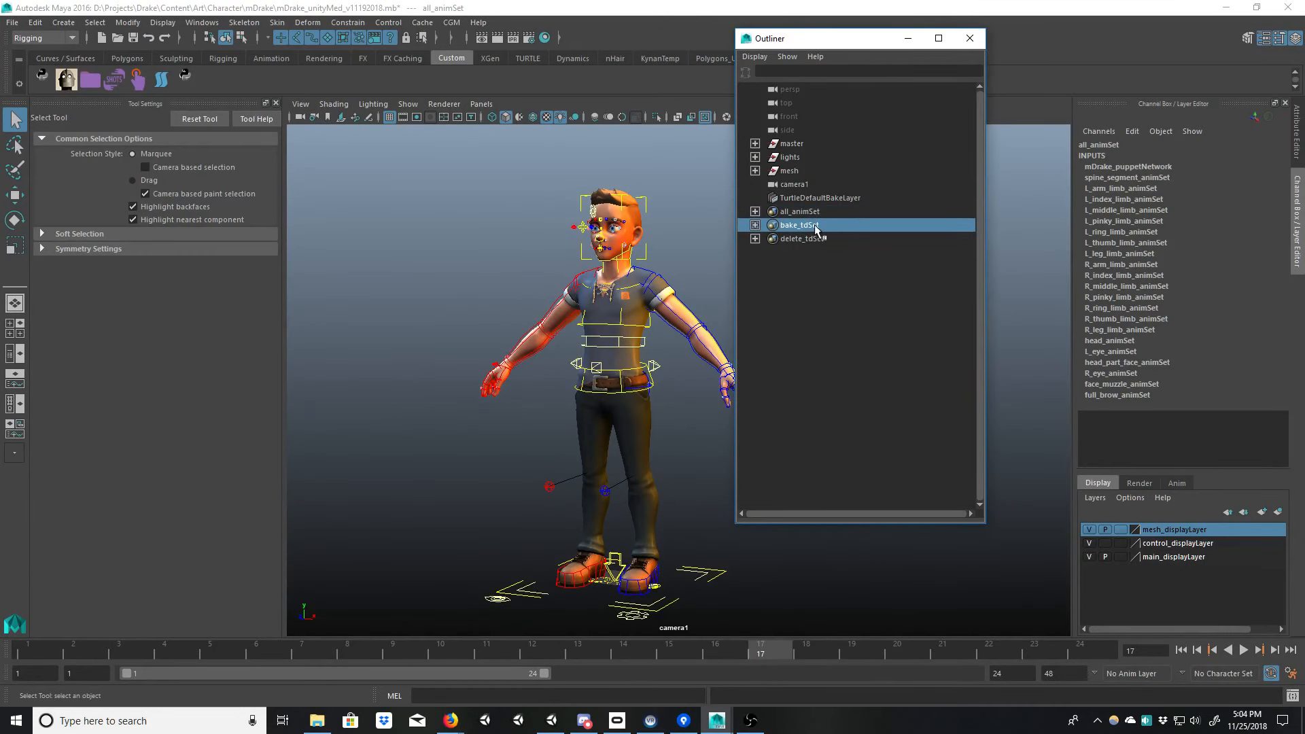
{"action": "left_click_drag", "start_coordinate": [851, 60], "coordinate": [266, 160]}
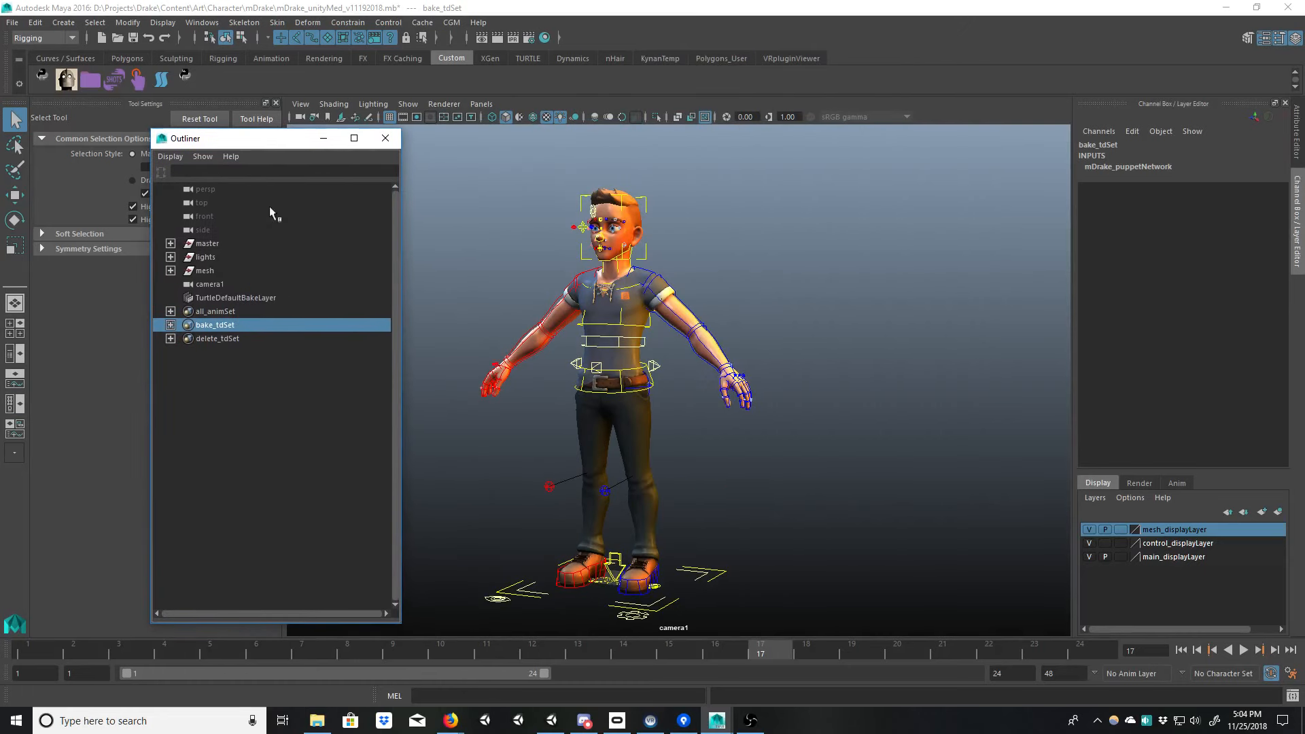
Step: Examine the members of bake_tdSet and delete_tdSet, selecting rig and mDrake_anim_master_grp in the delete set
{"action": "left_click", "coordinate": [171, 324]}
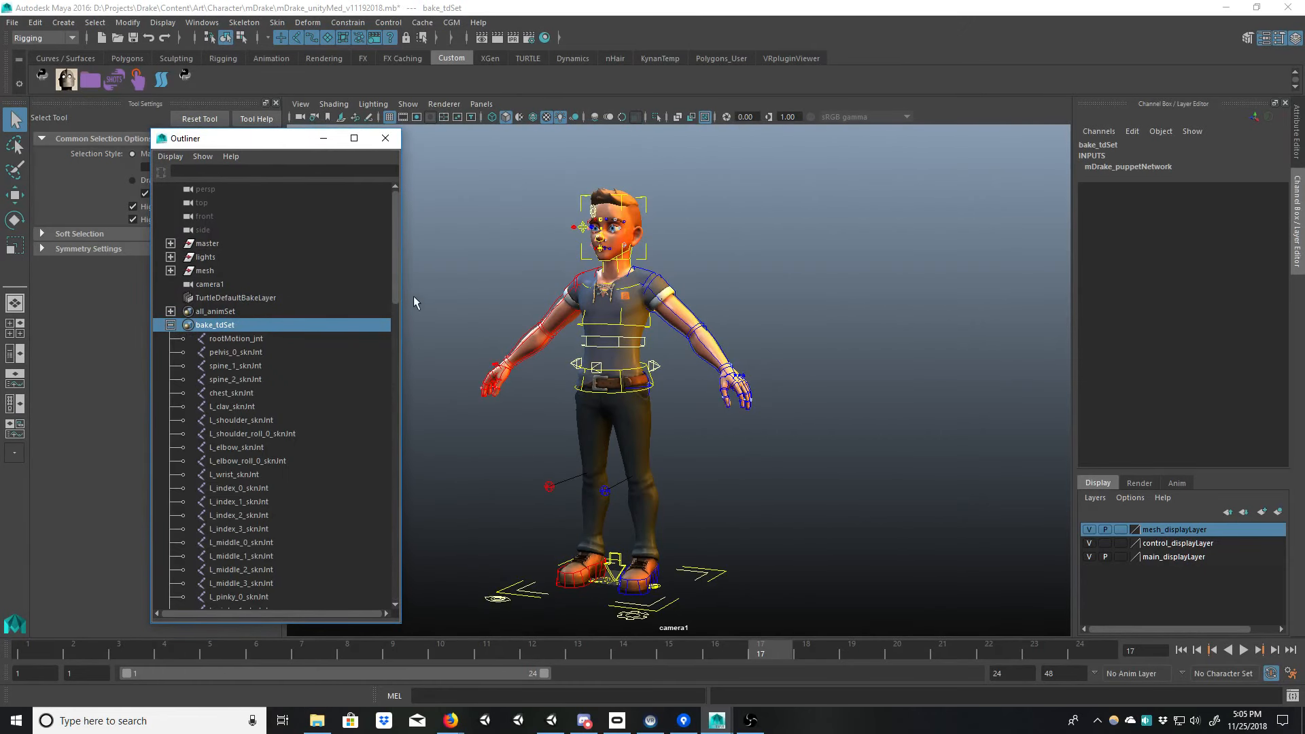
{"action": "mouse_move", "coordinate": [394, 289]}
{"action": "left_mouse_down"}
{"action": "mouse_move", "coordinate": [400, 380]}
{"action": "mouse_move", "coordinate": [396, 286]}
{"action": "left_mouse_up"}
{"action": "left_click", "coordinate": [171, 325]}
{"action": "left_click", "coordinate": [171, 339]}
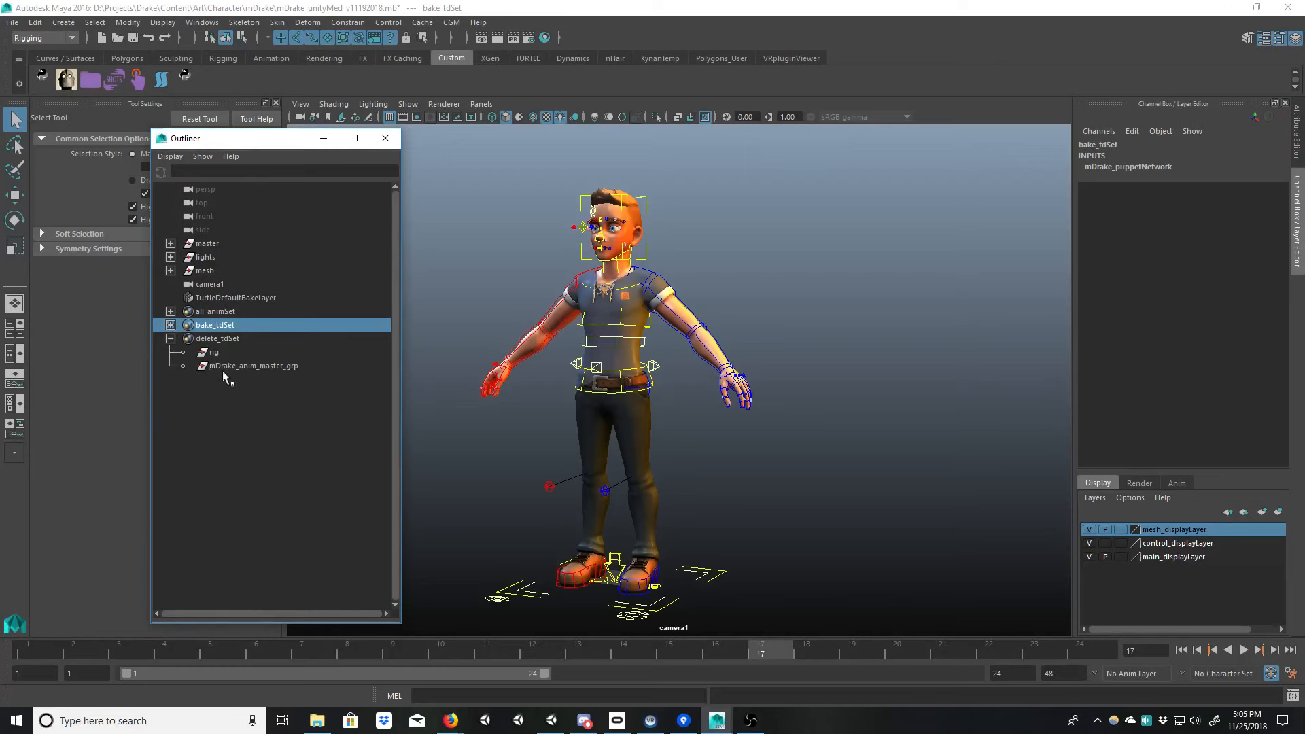
{"action": "left_click", "coordinate": [242, 354]}
{"action": "left_click", "coordinate": [251, 366]}
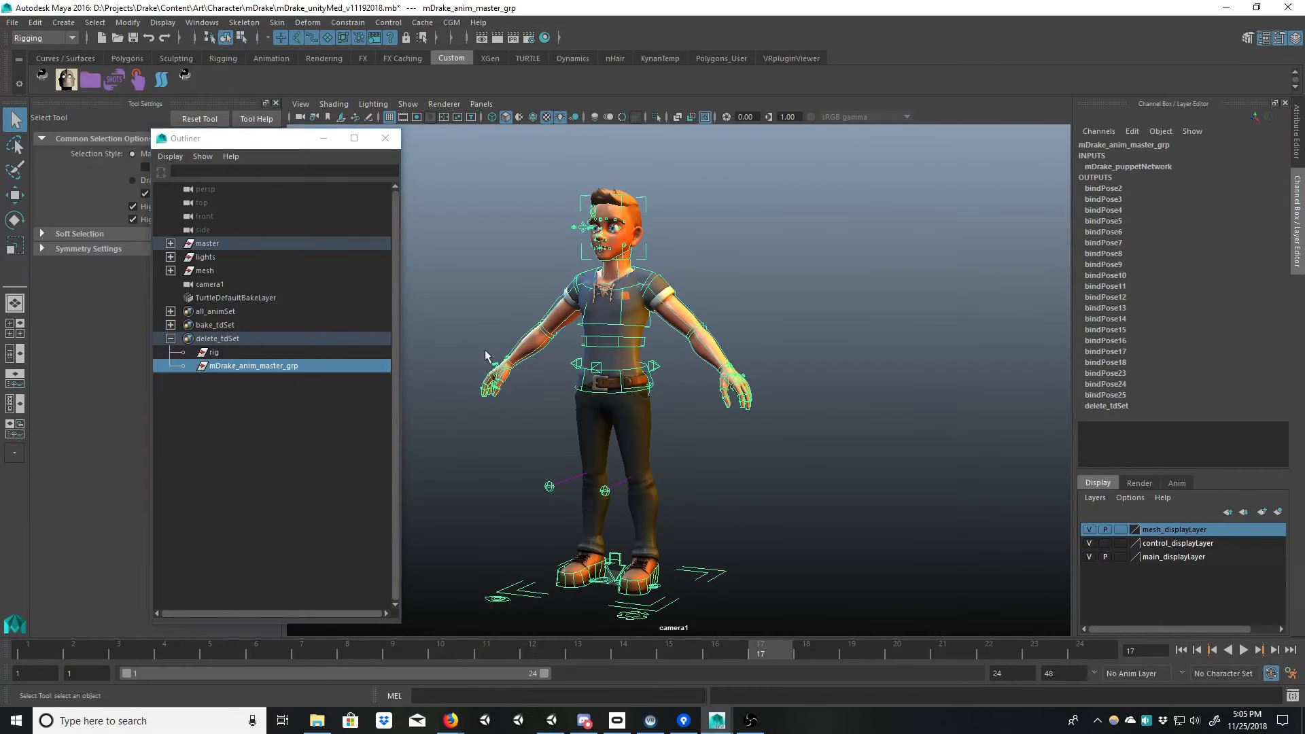
Step: Clear the selection and examine the master group's hierarchy, including the contents of its rig group
{"action": "mouse_move", "coordinate": [484, 349]}
{"action": "left_mouse_down", "text": "alt"}
{"action": "mouse_move", "coordinate": [504, 343]}
{"action": "mouse_move", "coordinate": [501, 355]}
{"action": "mouse_move", "coordinate": [482, 332]}
{"action": "left_mouse_up", "text": "alt"}
{"action": "left_click", "coordinate": [499, 308]}
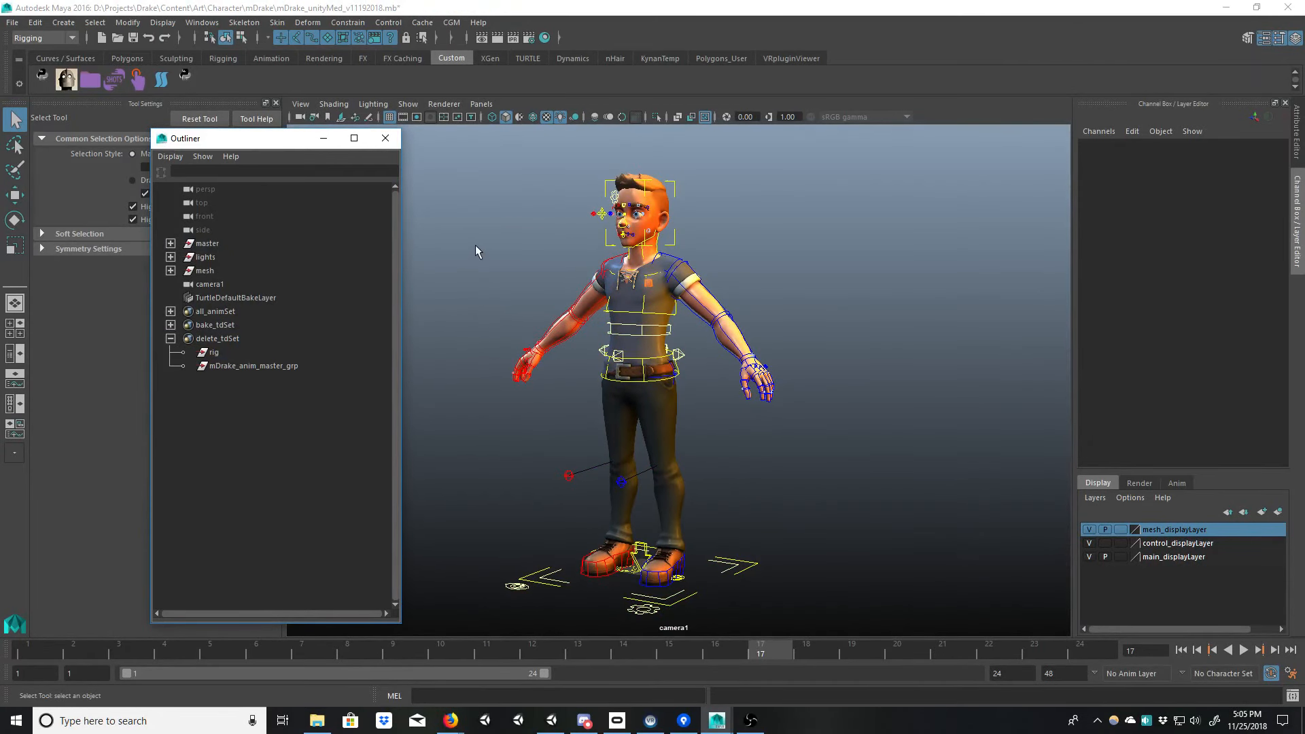
{"action": "left_click_drag", "start_coordinate": [473, 243], "coordinate": [494, 330], "text": "alt"}
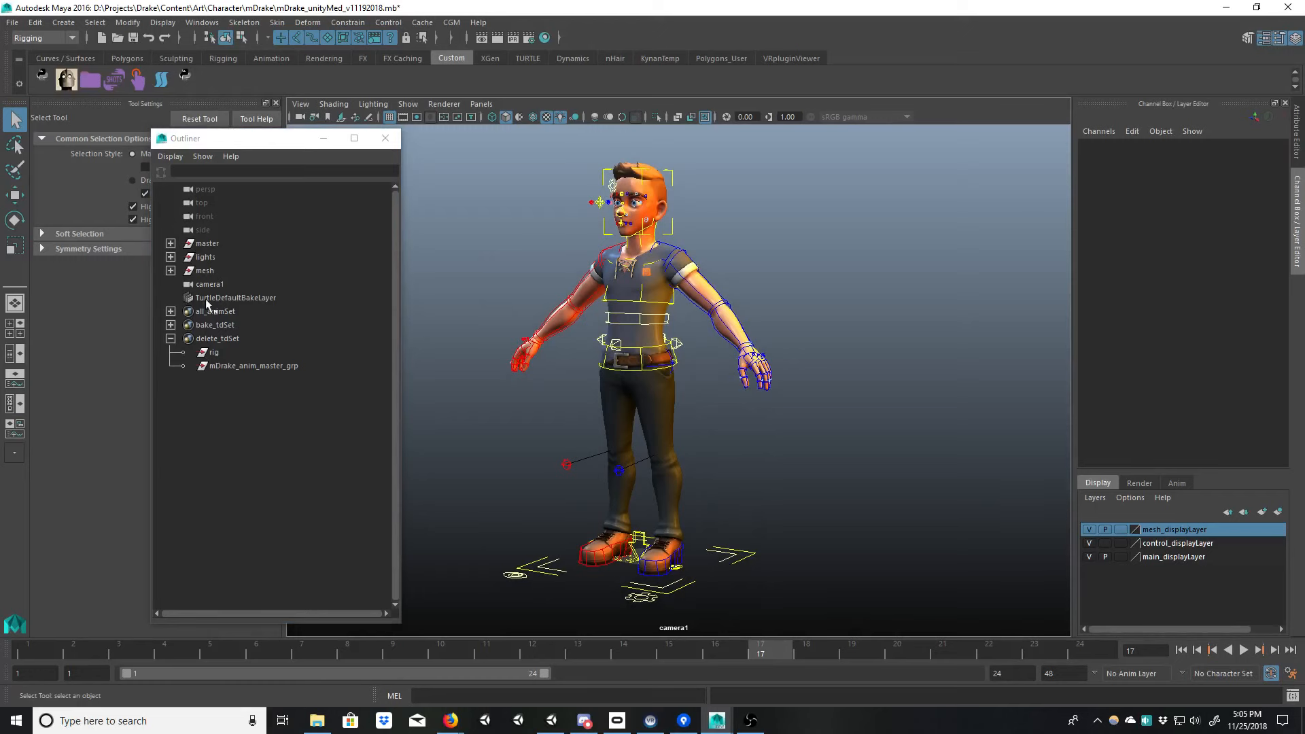
{"action": "left_click", "coordinate": [171, 243]}
{"action": "left_click", "coordinate": [185, 257]}
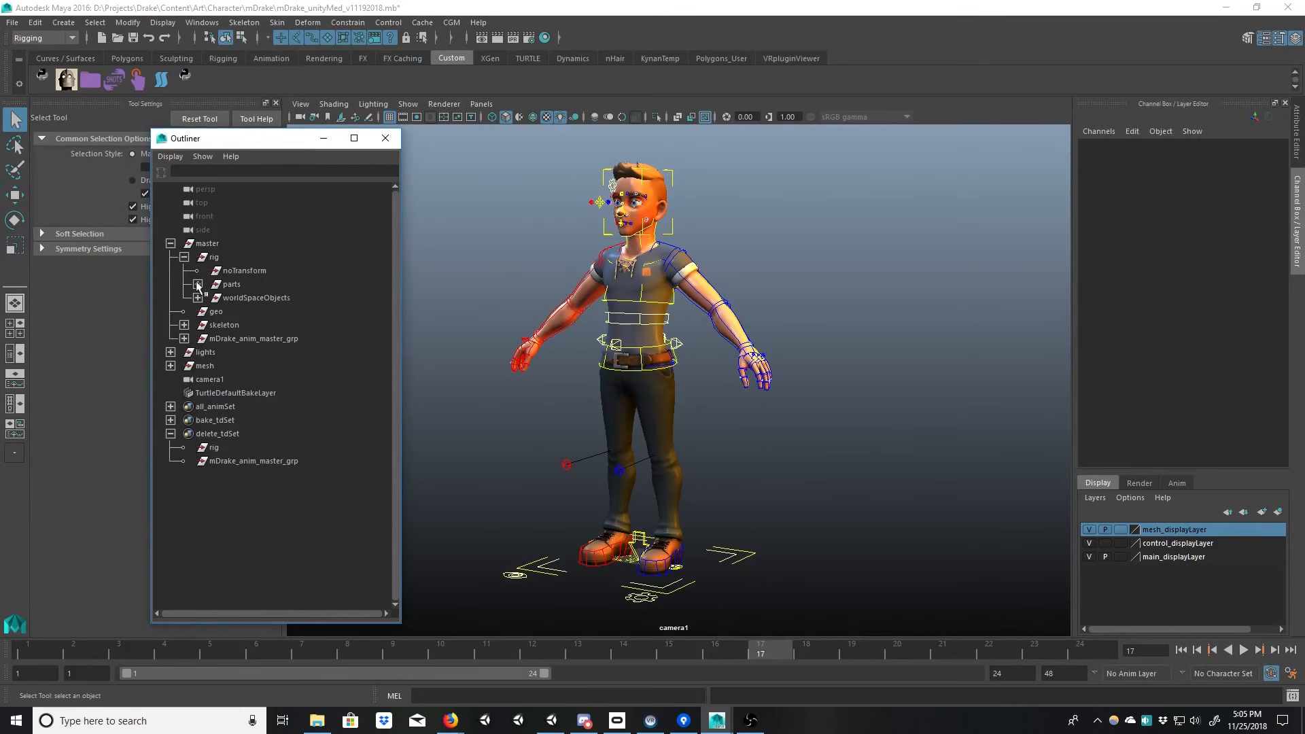
{"action": "left_click", "coordinate": [185, 257]}
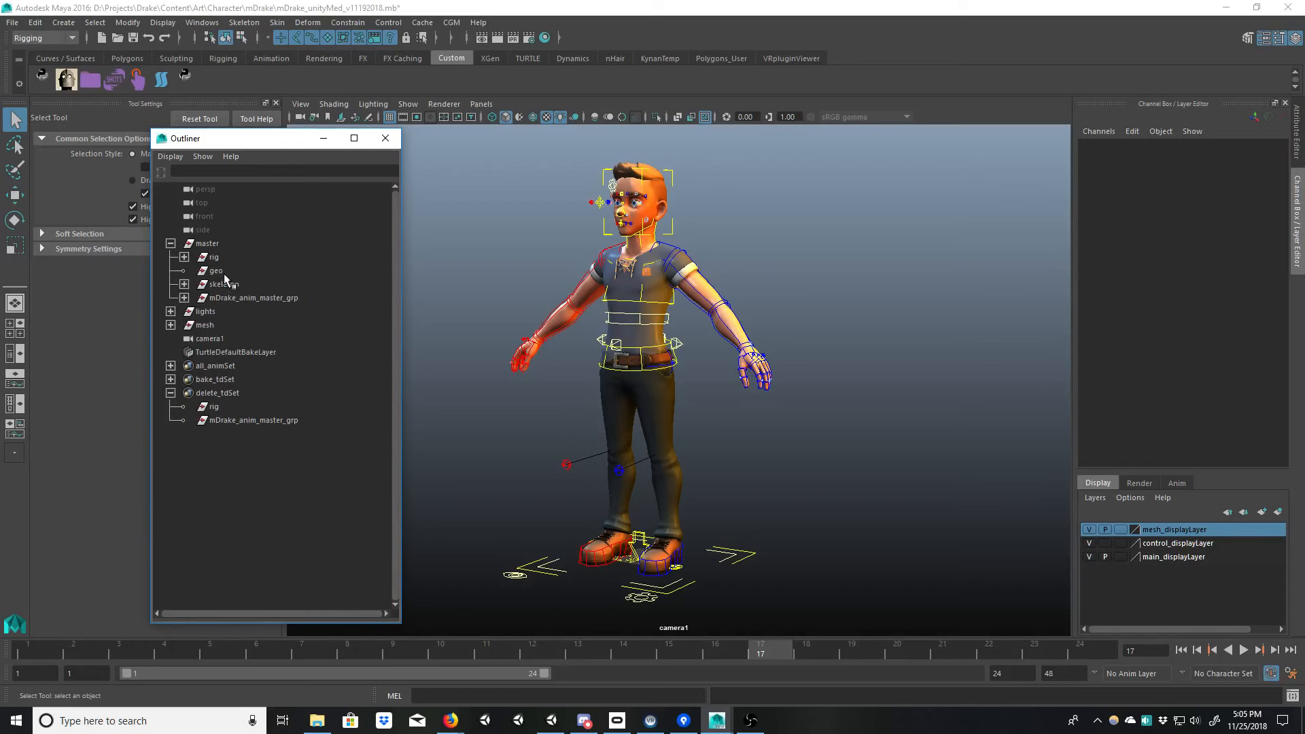
Step: Locate the hands and shirt meshes within the v1119 and v1025 groups of the mesh hierarchy
{"action": "left_click", "coordinate": [554, 327]}
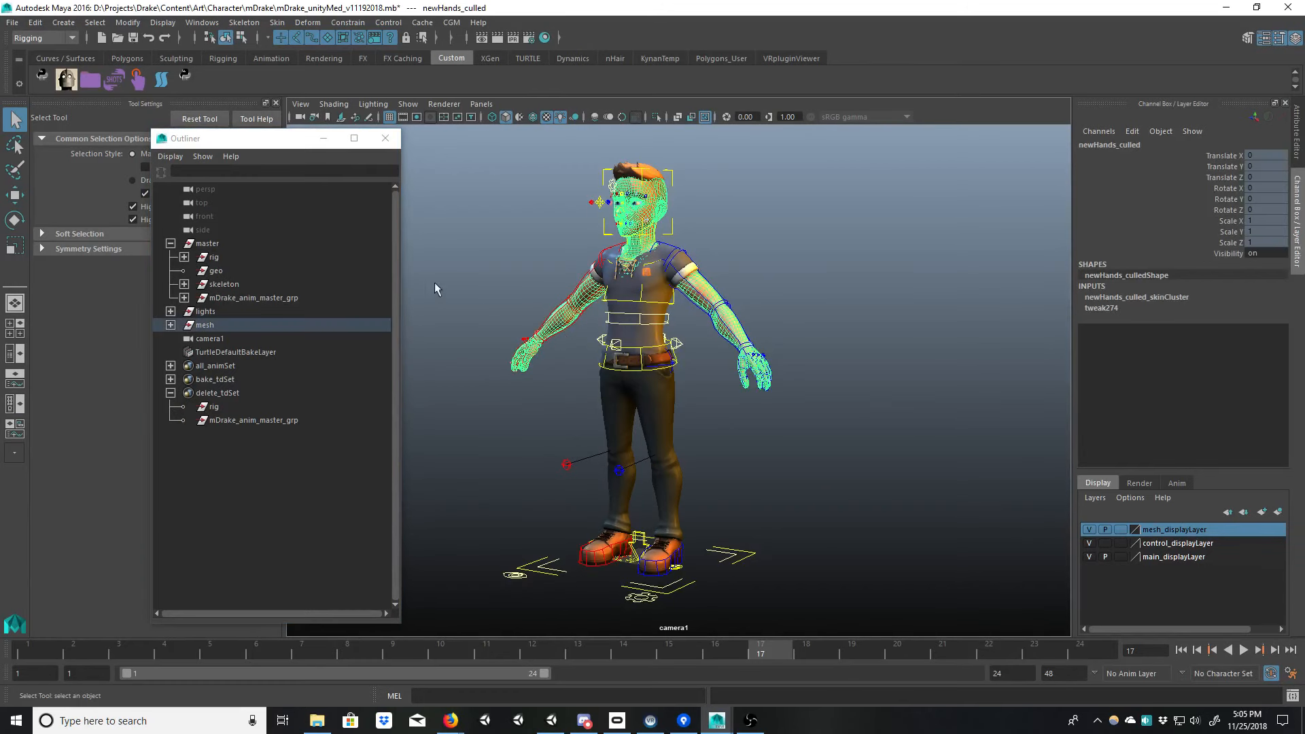
{"action": "left_click", "coordinate": [170, 324]}
{"action": "left_click", "coordinate": [184, 339]}
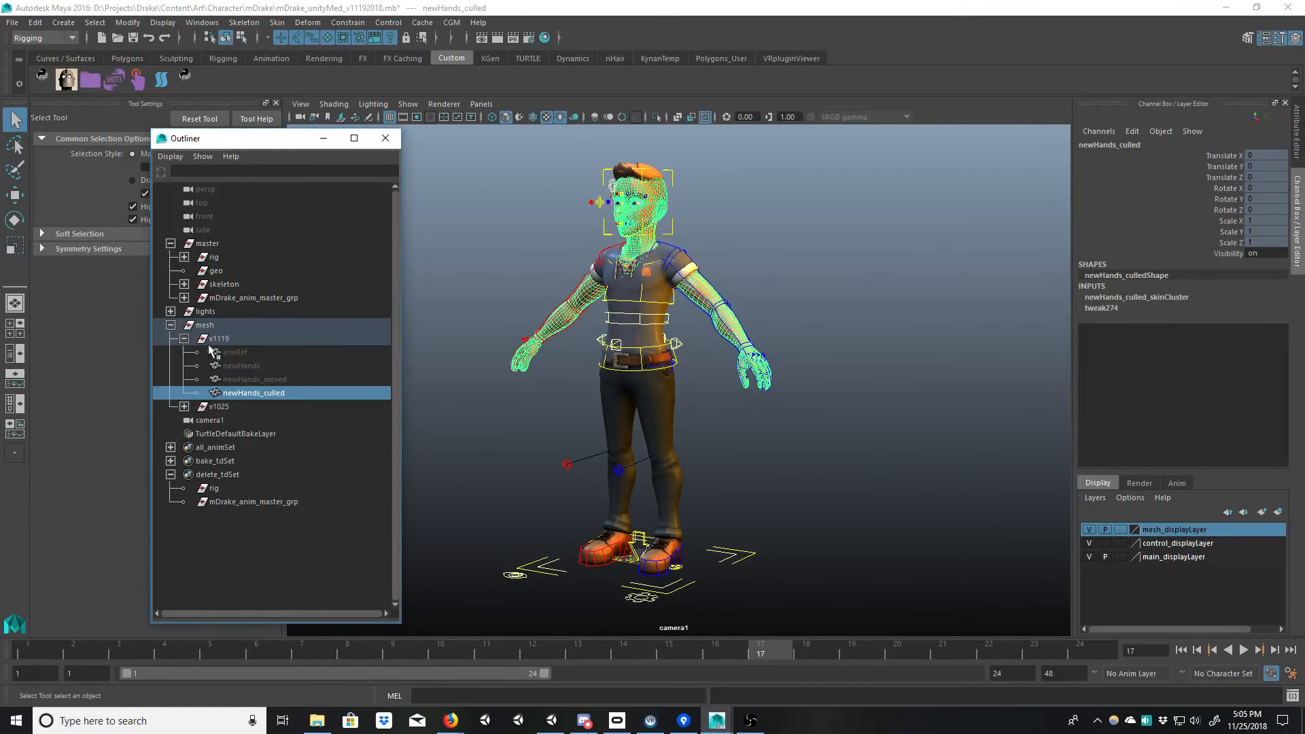
{"action": "left_click", "coordinate": [276, 376]}
{"action": "left_click", "coordinate": [284, 390]}
{"action": "left_click", "coordinate": [636, 311]}
{"action": "left_click", "coordinate": [184, 406]}
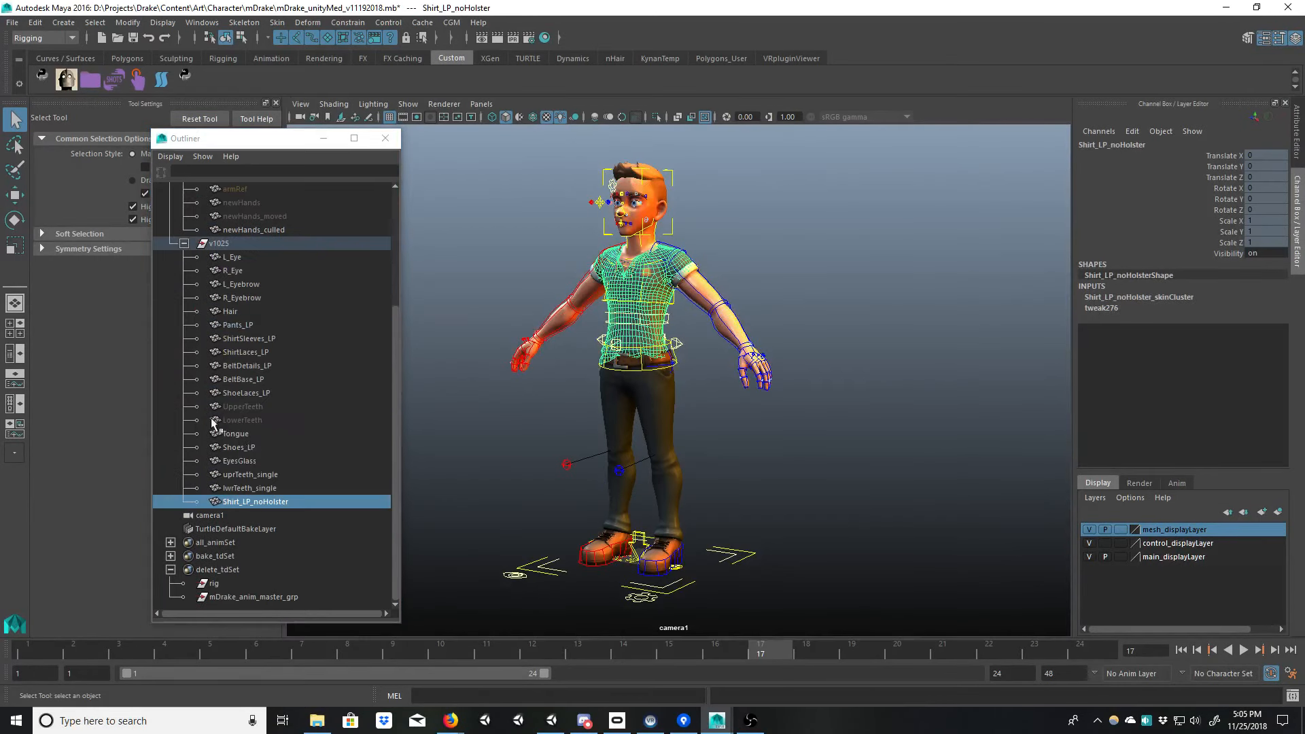
Step: Restrict the selection mask to surfaces and select all of the character's visible meshes
{"action": "middle_click_drag", "start_coordinate": [564, 281], "coordinate": [582, 294], "text": "alt"}
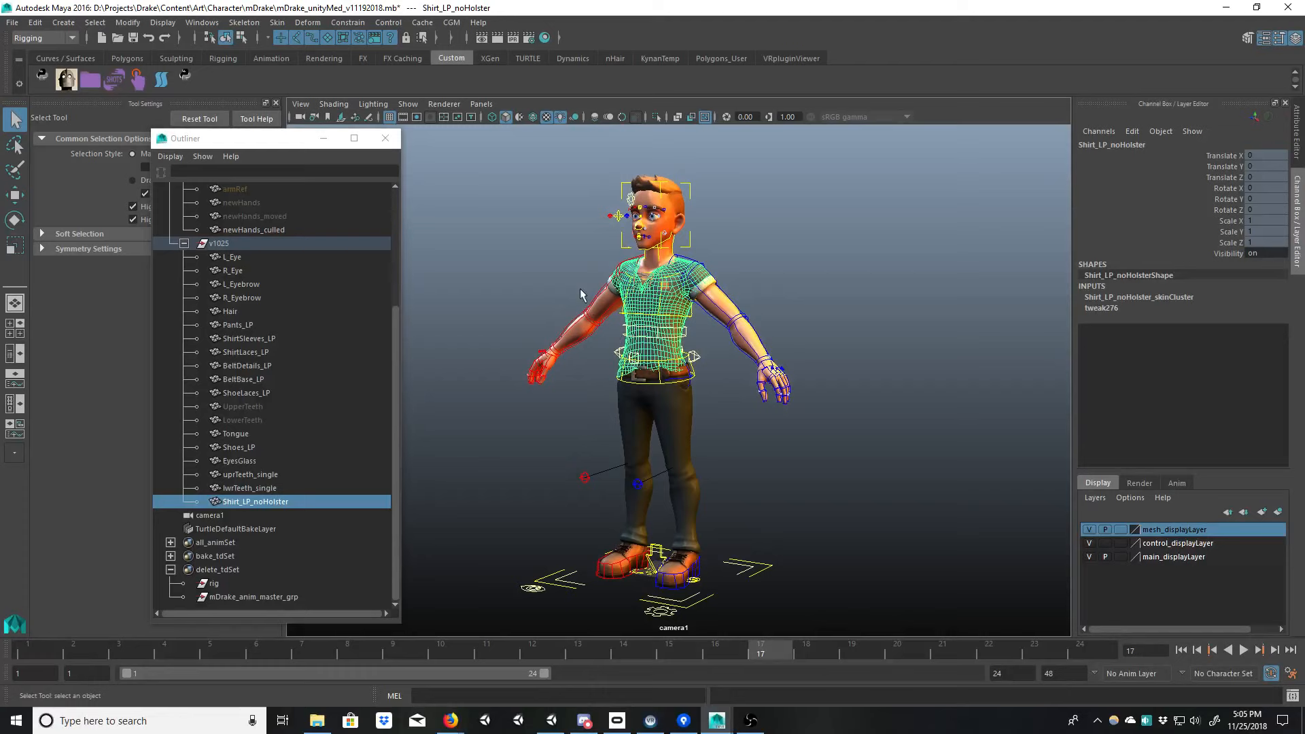
{"action": "left_click", "coordinate": [267, 40]}
{"action": "left_click", "coordinate": [292, 63]}
{"action": "left_click", "coordinate": [328, 39]}
{"action": "middle_click_drag", "start_coordinate": [509, 151], "coordinate": [528, 192], "text": "alt"}
{"action": "left_click_drag", "start_coordinate": [517, 176], "coordinate": [877, 635]}
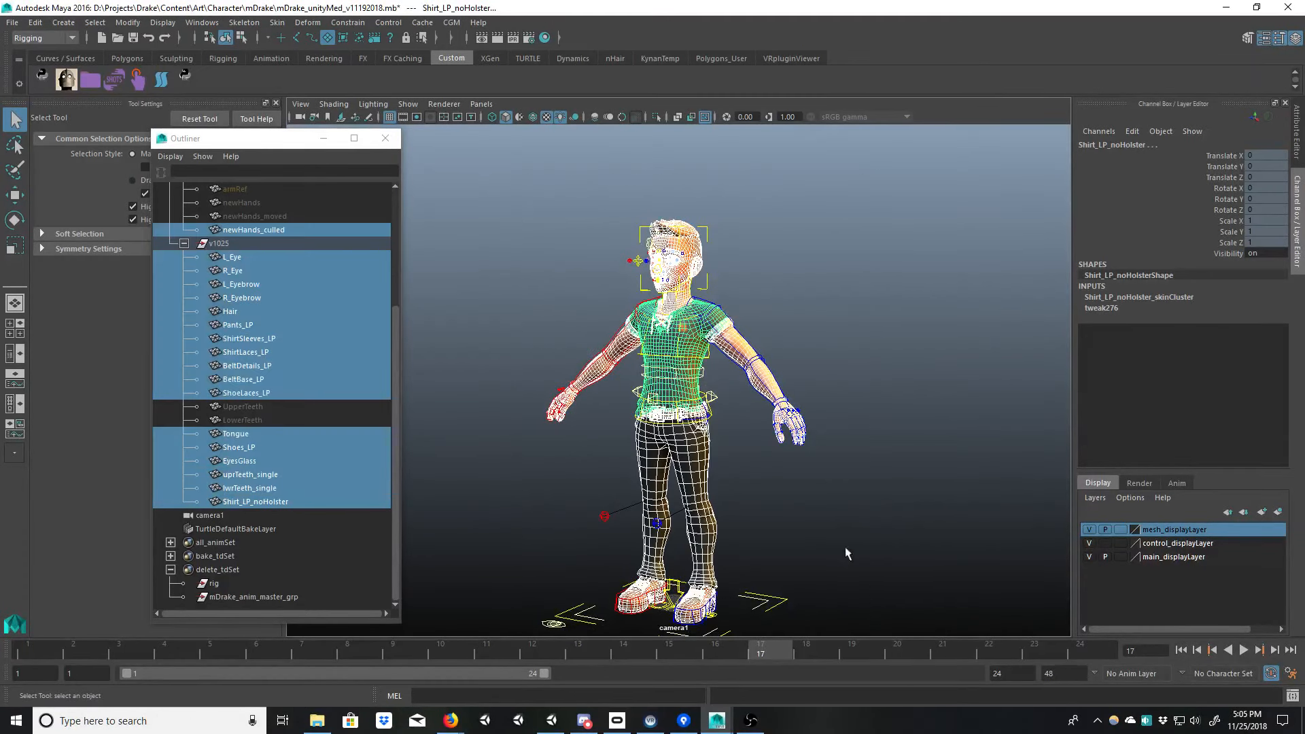
{"action": "left_click_drag", "start_coordinate": [710, 456], "coordinate": [749, 469], "text": "alt"}
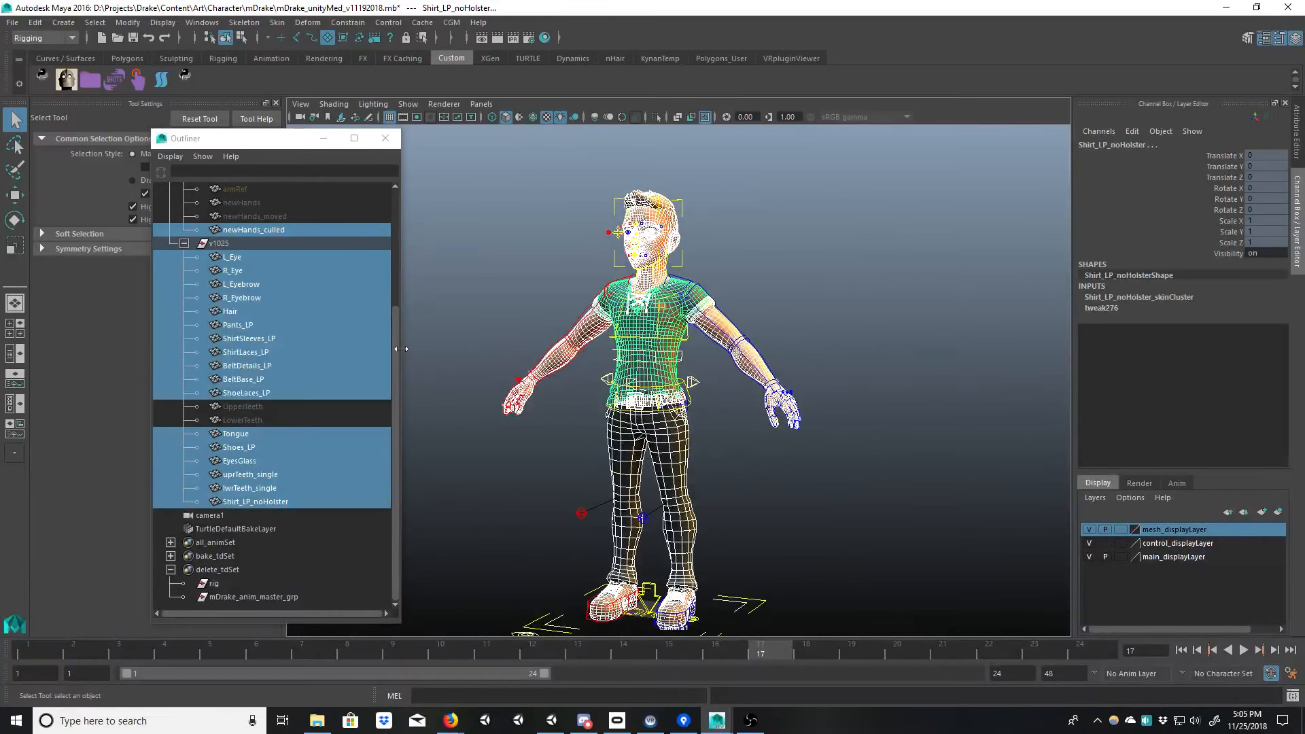
Step: Add rootMotion_jnt from the master's skeleton group to the mesh selection
{"action": "left_click_drag", "start_coordinate": [395, 350], "coordinate": [400, 231]}
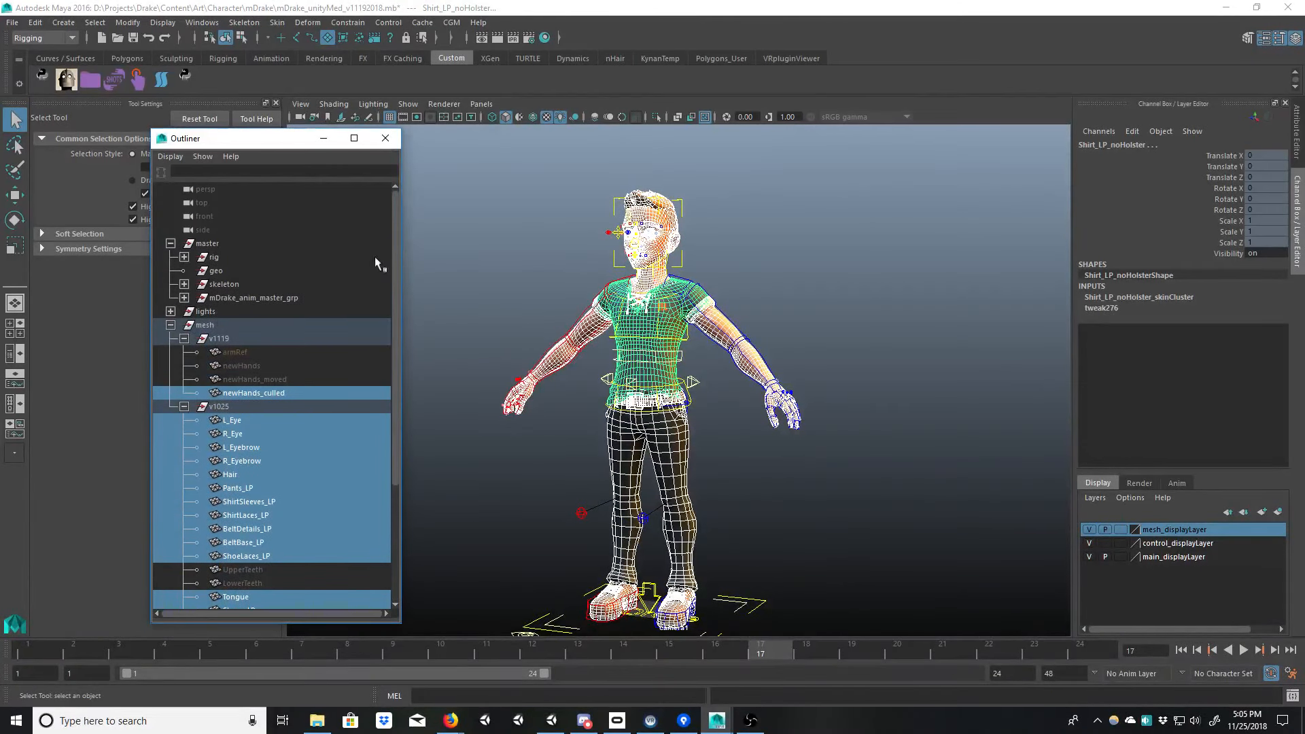
{"action": "left_click", "coordinate": [184, 284]}
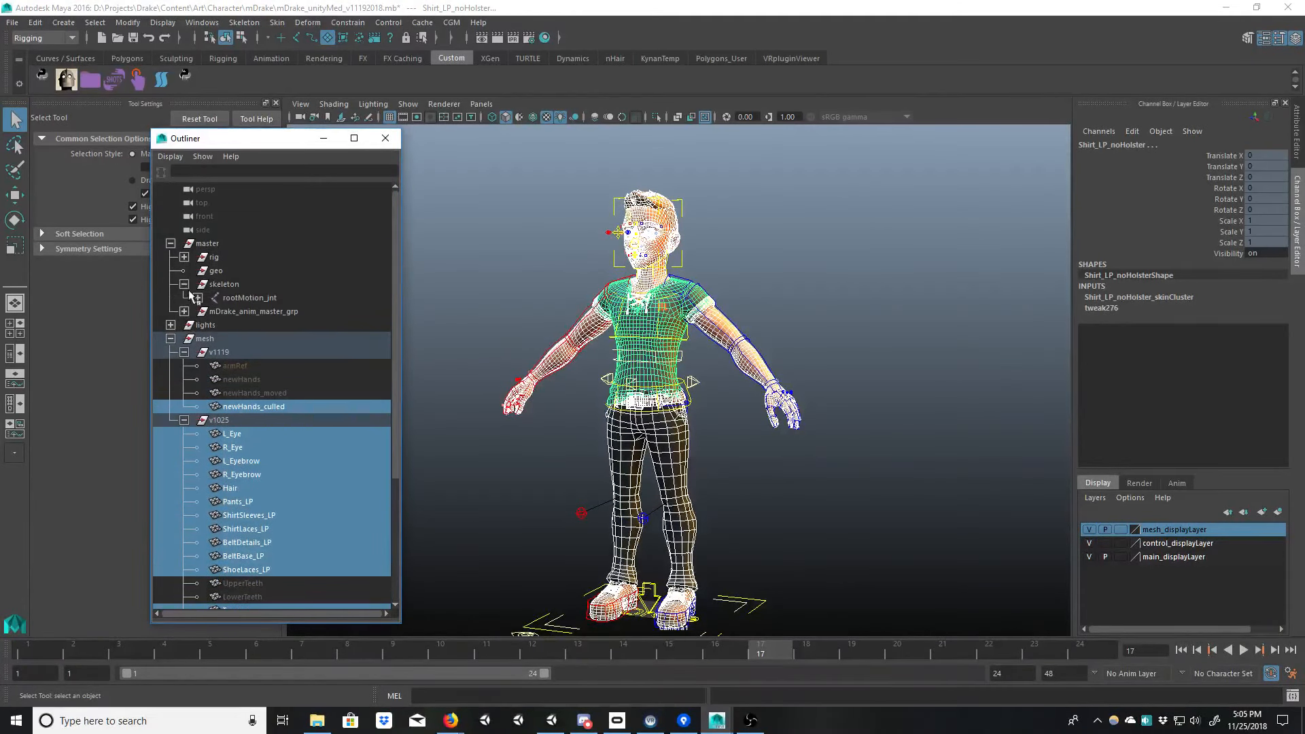
{"action": "left_click", "coordinate": [252, 298]}
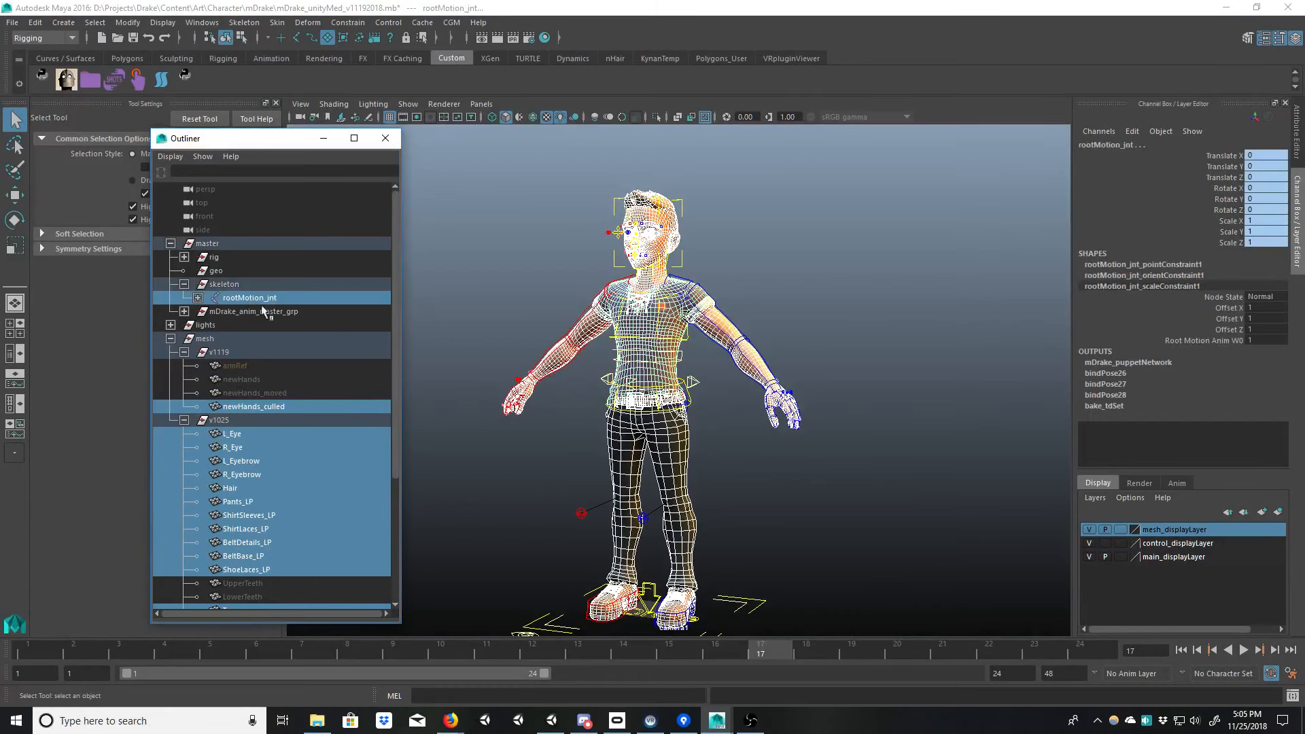
{"action": "middle_click_drag", "start_coordinate": [580, 384], "coordinate": [574, 351], "text": "alt"}
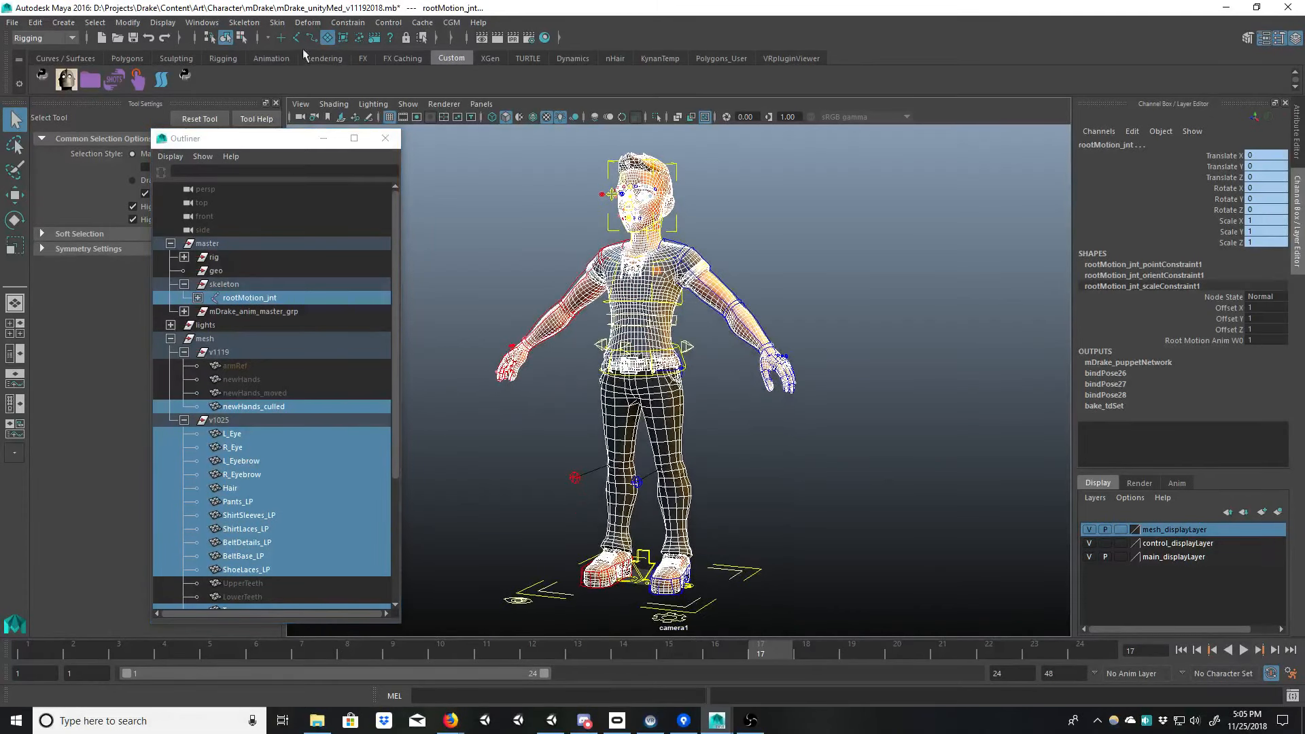
Step: Create a quick select set named export_tdSet from the selected meshes and root joint, and select the new set
{"action": "left_click", "coordinate": [95, 23]}
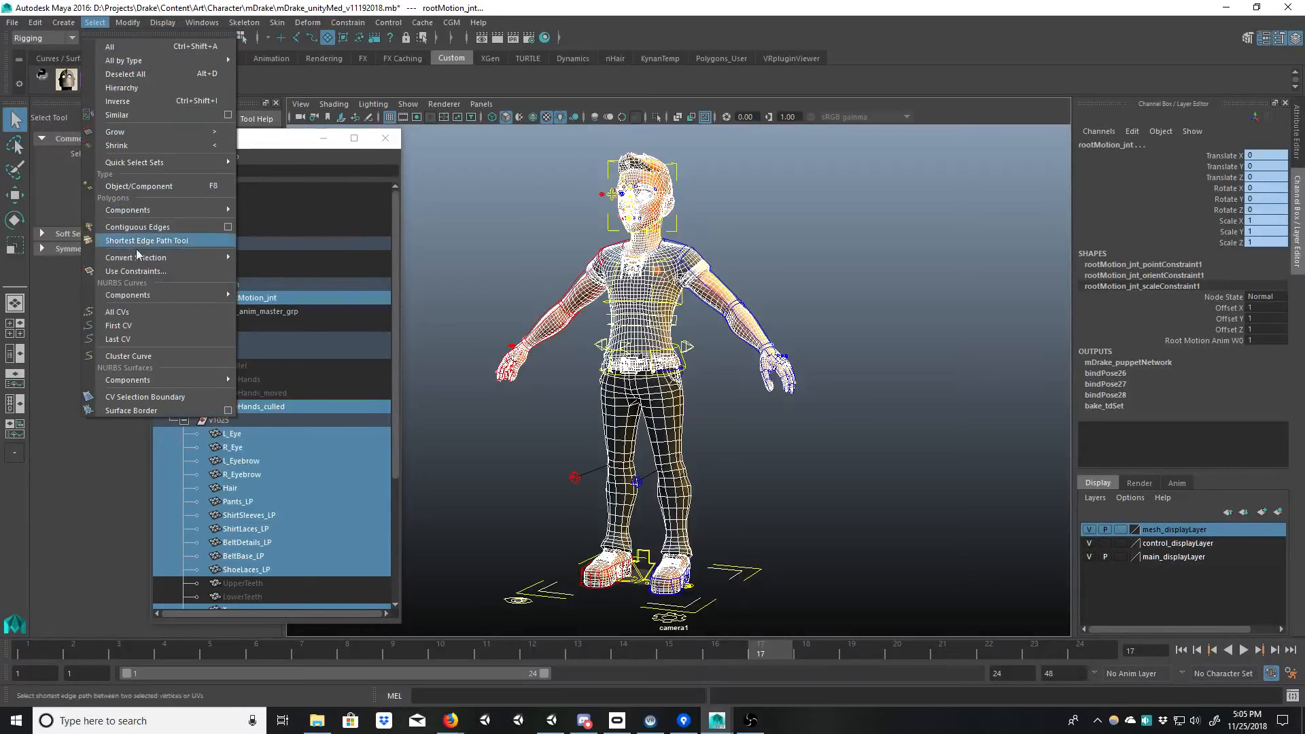
{"action": "mouse_move", "coordinate": [151, 164]}
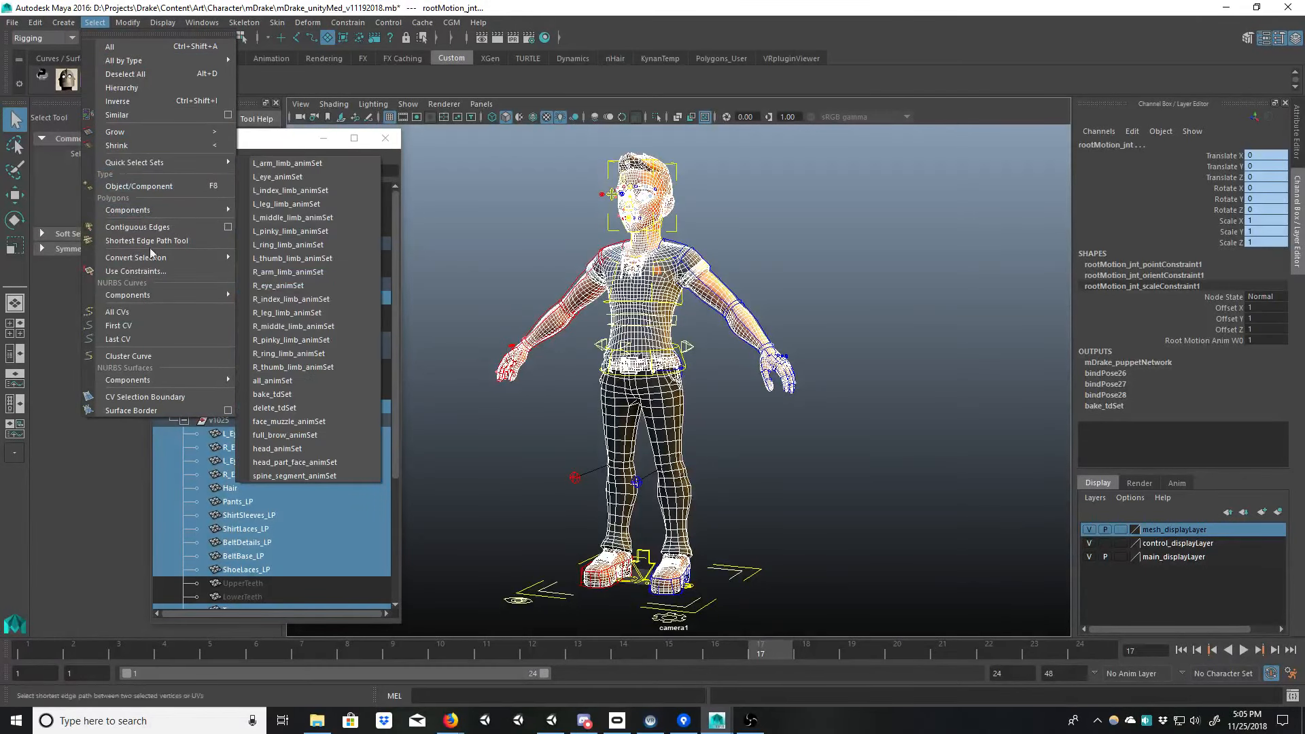
{"action": "left_click", "coordinate": [95, 23]}
{"action": "left_click", "coordinate": [63, 23]}
{"action": "mouse_move", "coordinate": [148, 280]}
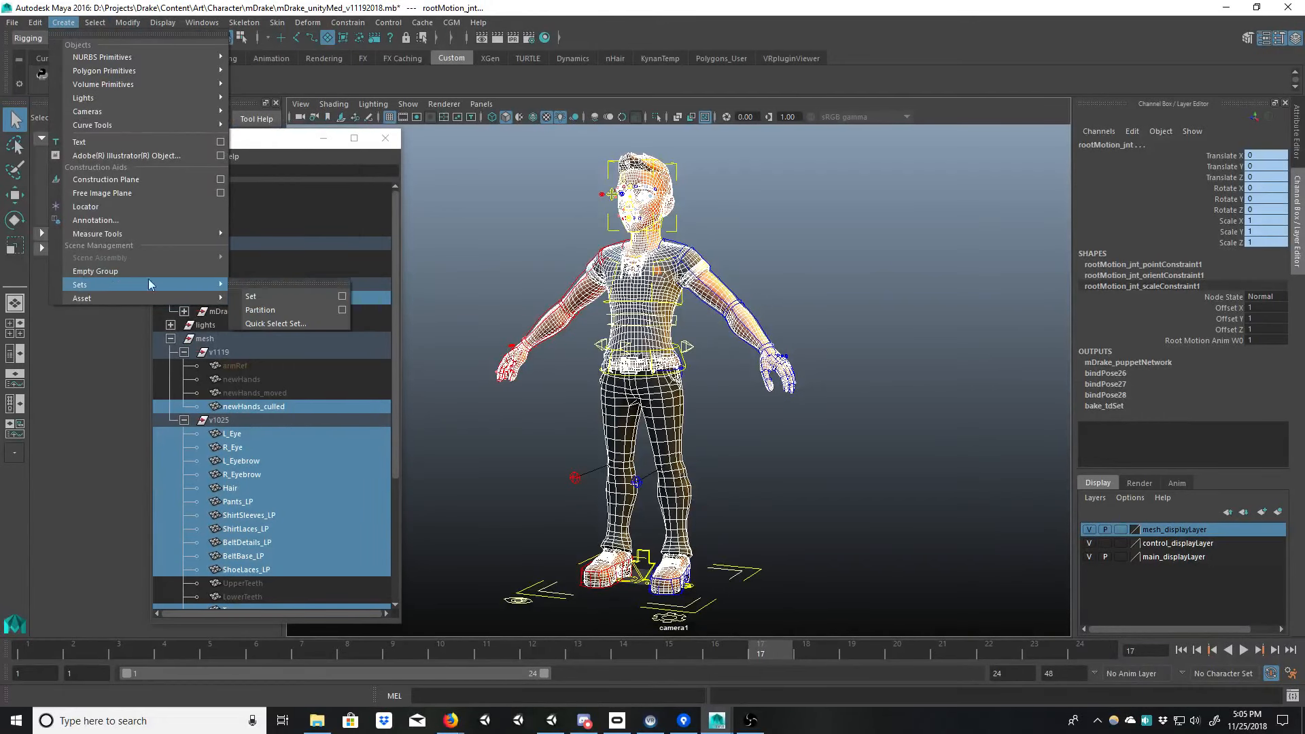
{"action": "left_click", "coordinate": [283, 322]}
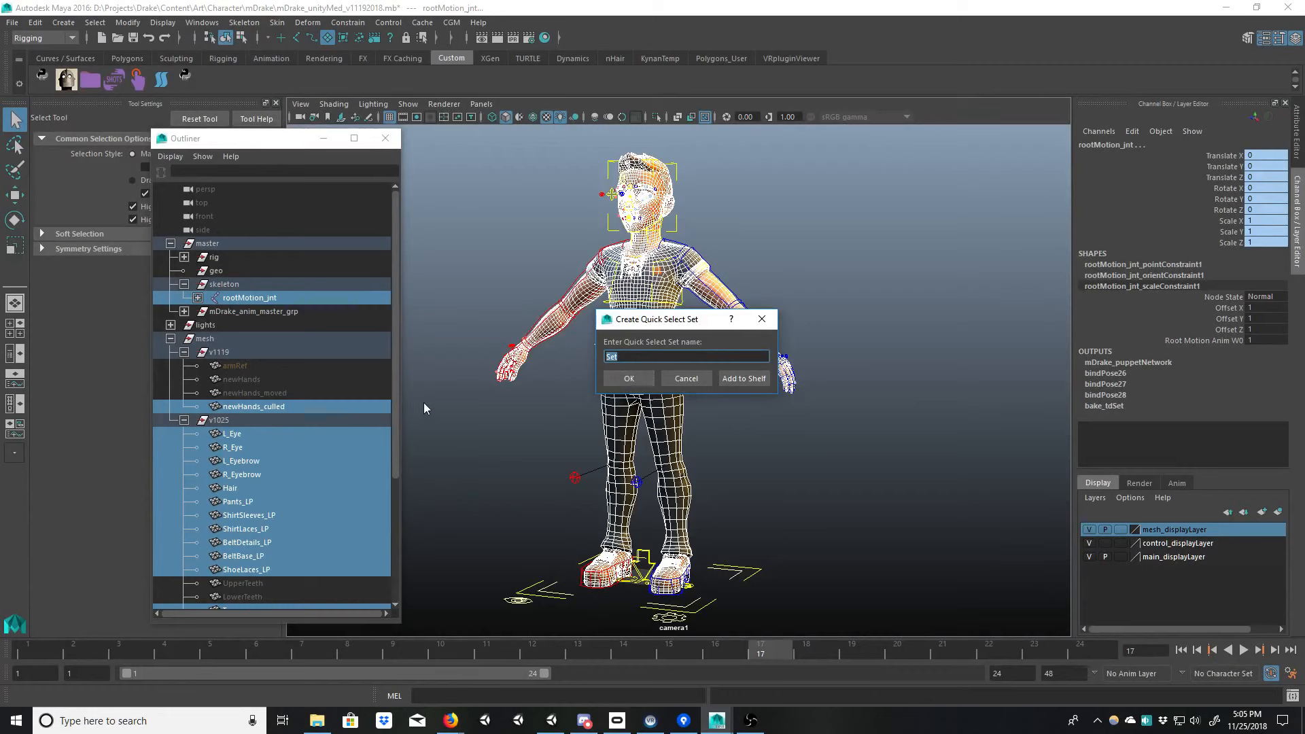
{"action": "type", "text": "export_td"}
{"action": "key", "text": "Return"}
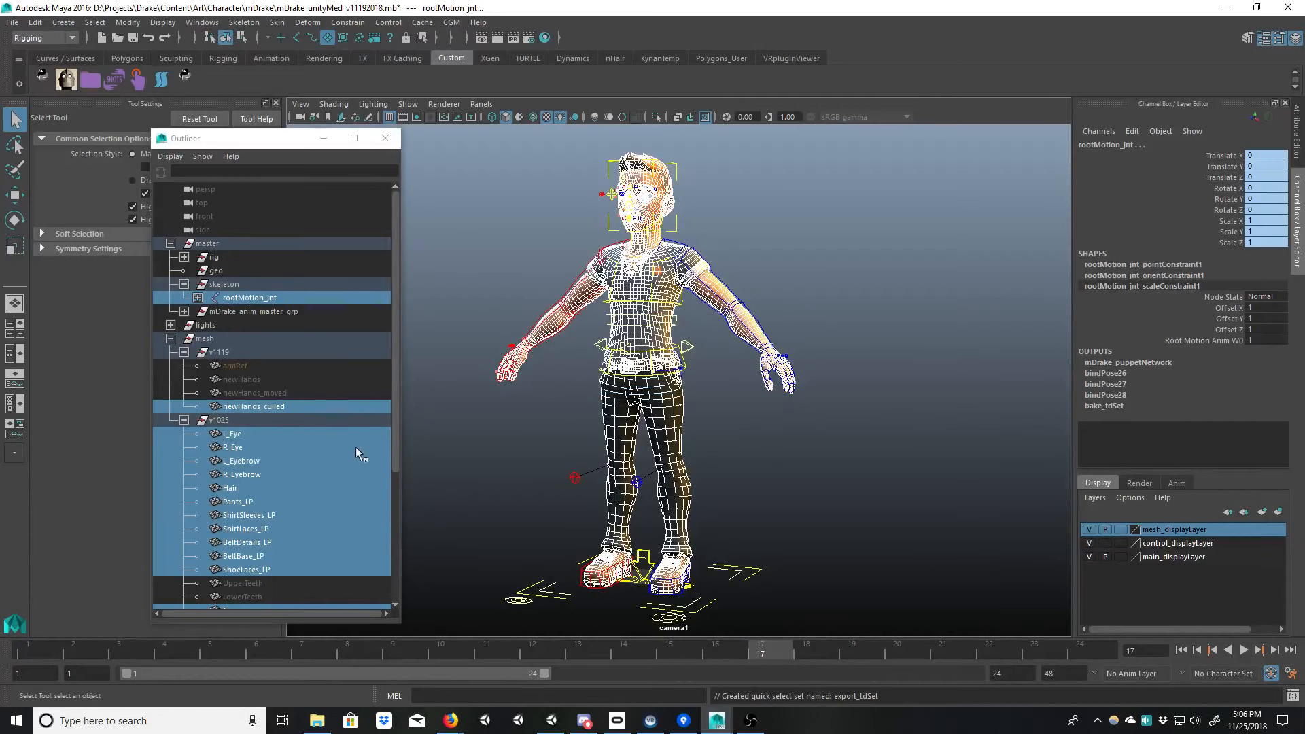
{"action": "scroll", "coordinate": [399, 500], "scroll_direction": "down", "scroll_amount": 5}
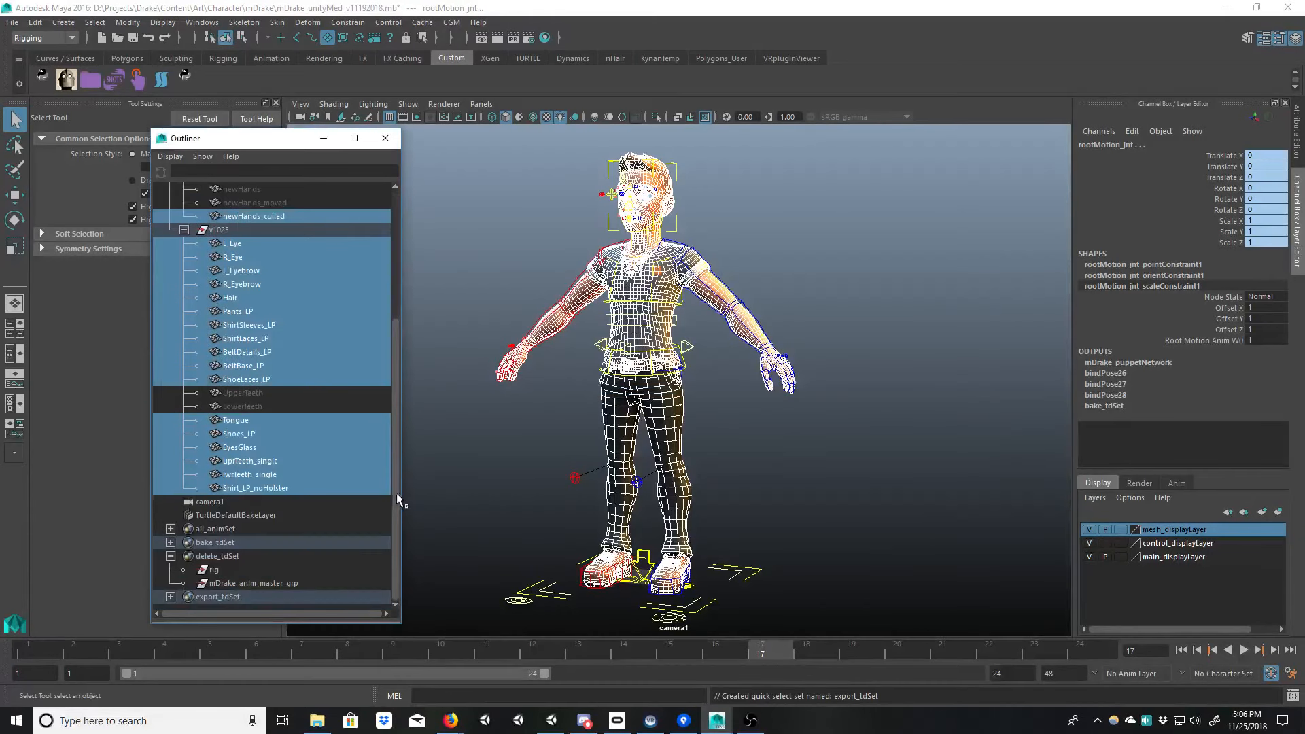
{"action": "left_click", "coordinate": [214, 597]}
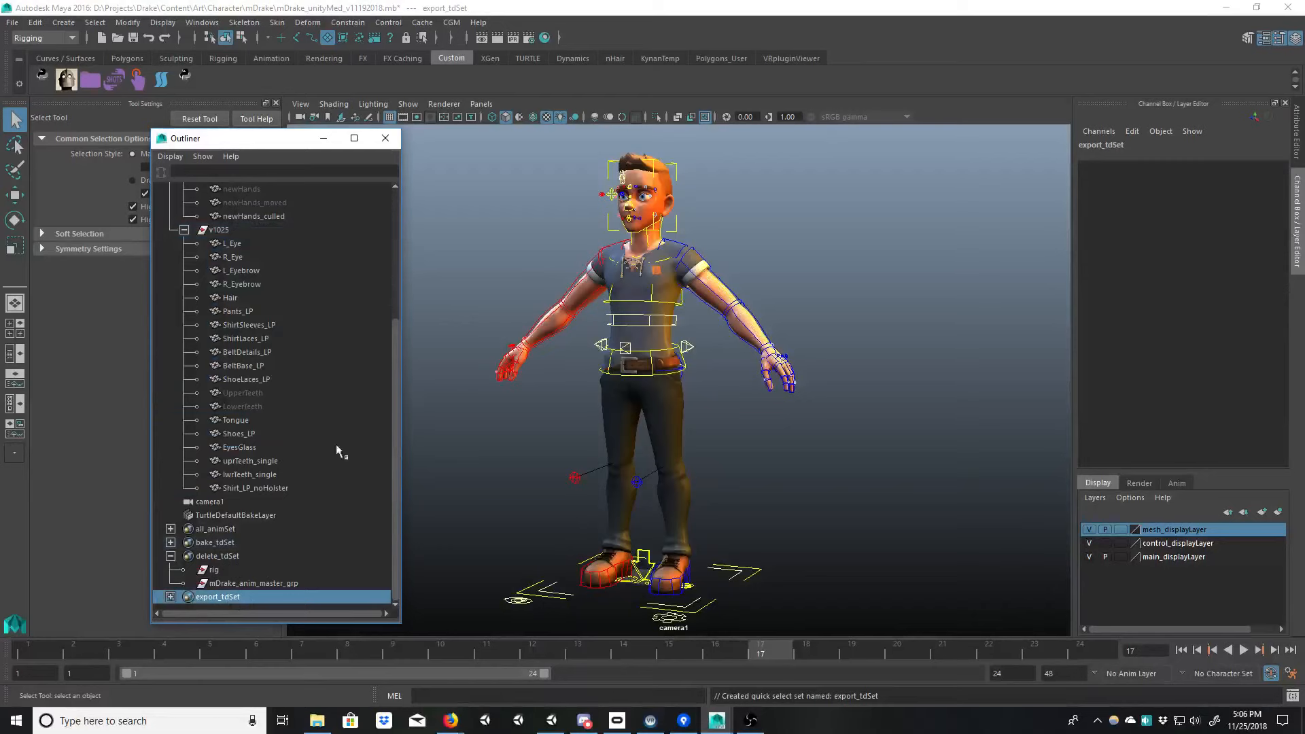
Step: Open the Animation Importer and its export set options, moving the importer window clear of the Outliner
{"action": "left_click", "coordinate": [92, 80]}
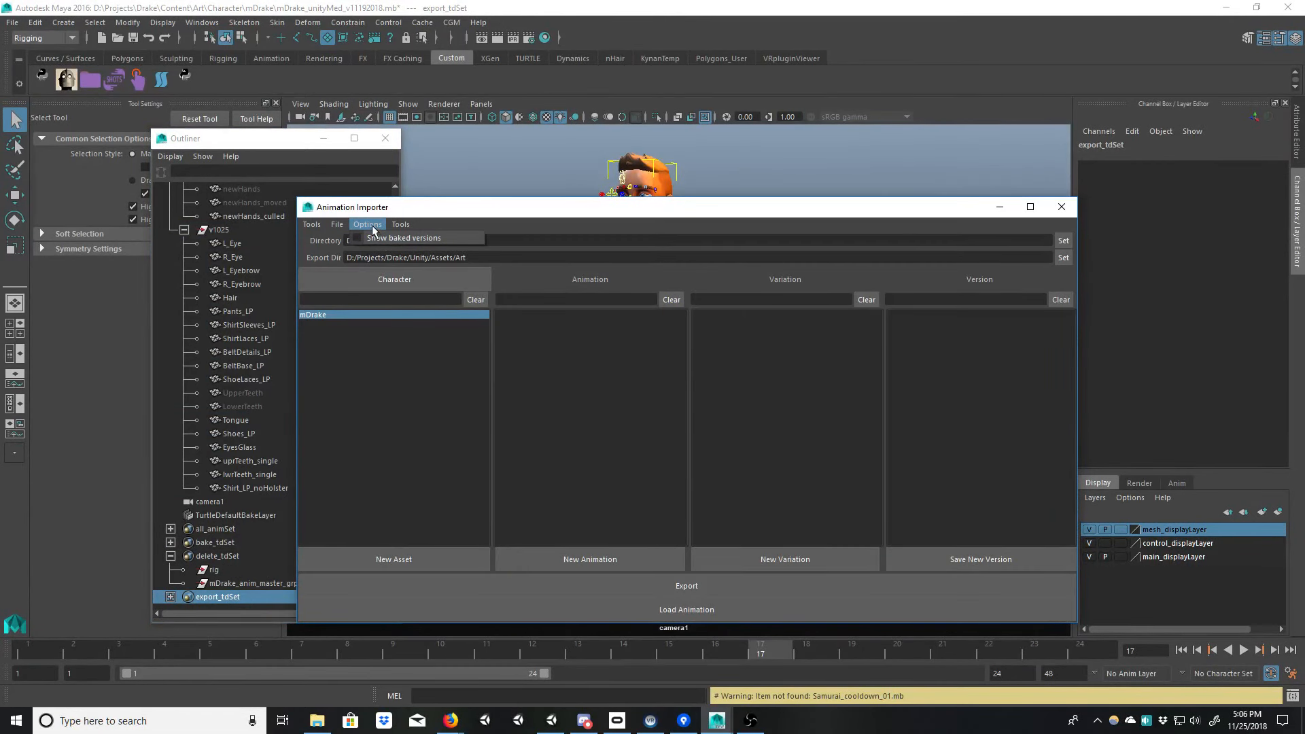
{"action": "left_click", "coordinate": [400, 225]}
{"action": "left_click", "coordinate": [425, 251]}
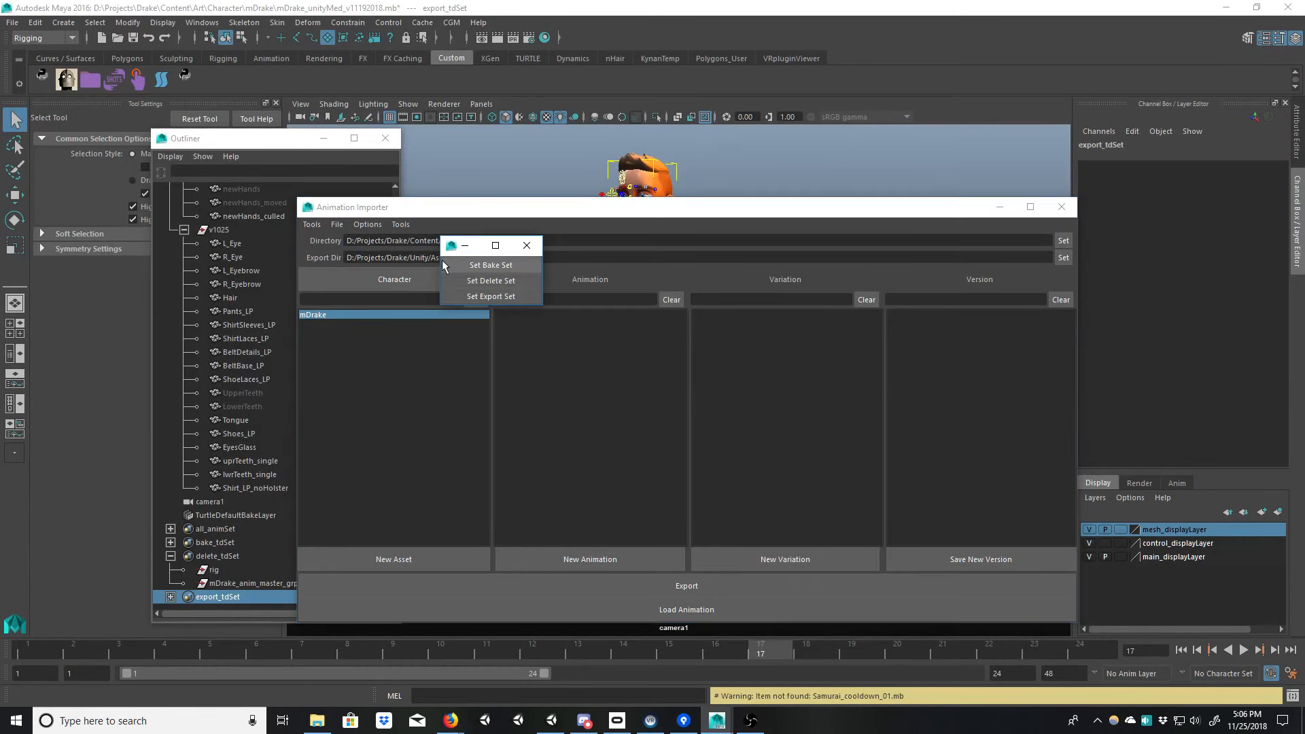
{"action": "left_click_drag", "start_coordinate": [435, 214], "coordinate": [667, 268]}
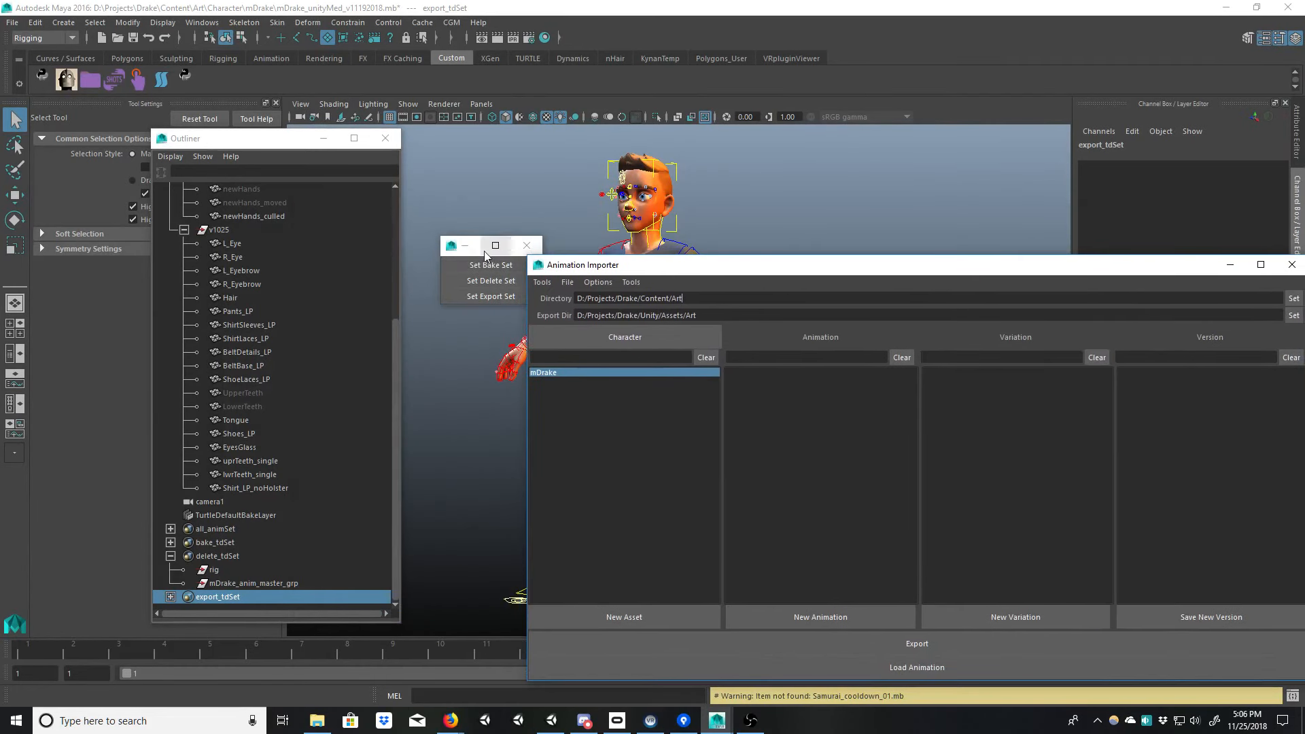
{"action": "left_click", "coordinate": [481, 240]}
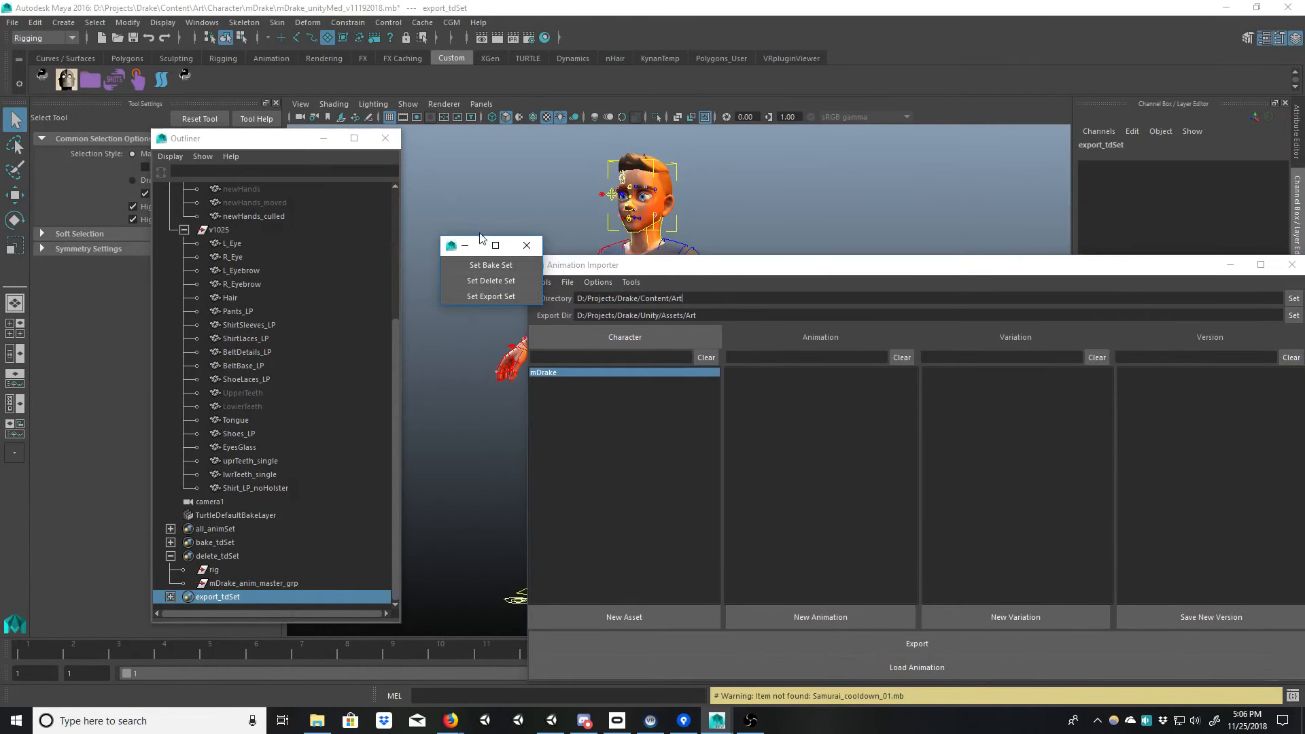
Step: Assign bake_tdSet as the bake set, delete_tdSet as the delete set and export_tdSet as the export set, and close the set options
{"action": "left_click", "coordinate": [222, 541]}
{"action": "left_click", "coordinate": [495, 266]}
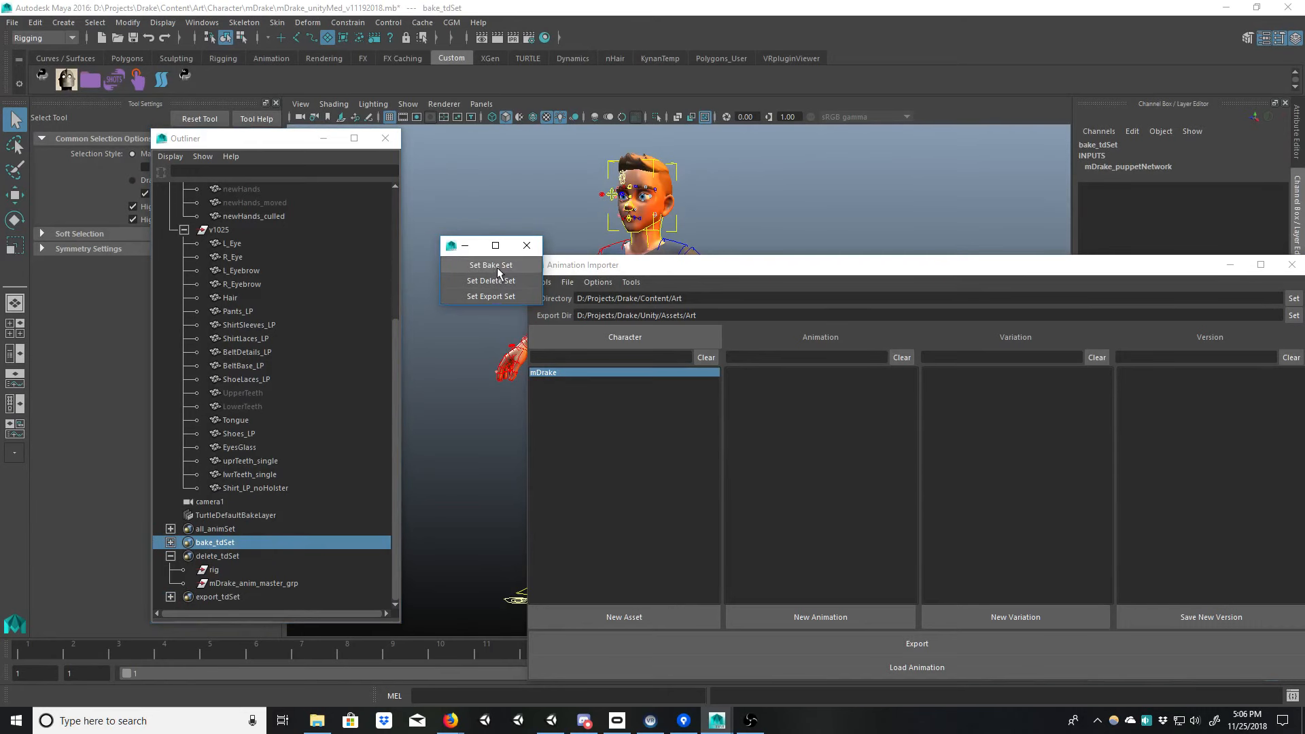
{"action": "left_click", "coordinate": [216, 556]}
{"action": "left_click", "coordinate": [479, 279]}
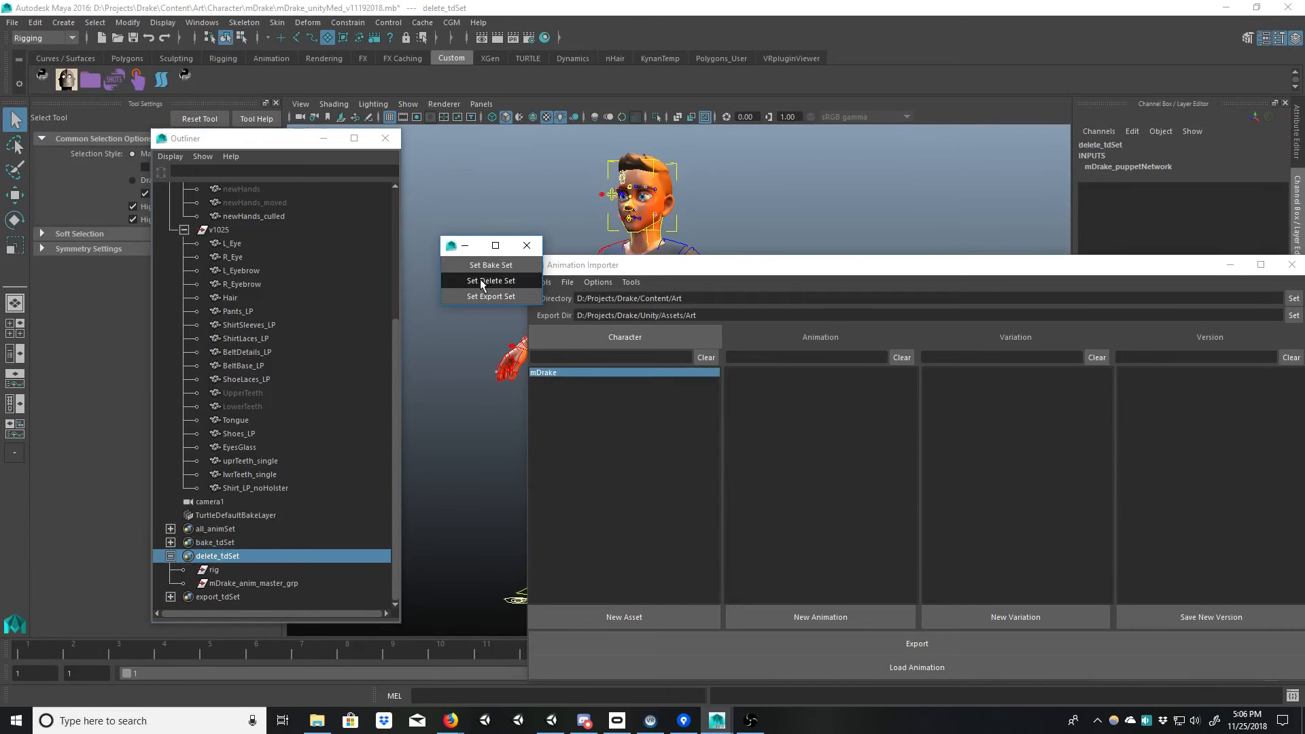
{"action": "left_click", "coordinate": [218, 597]}
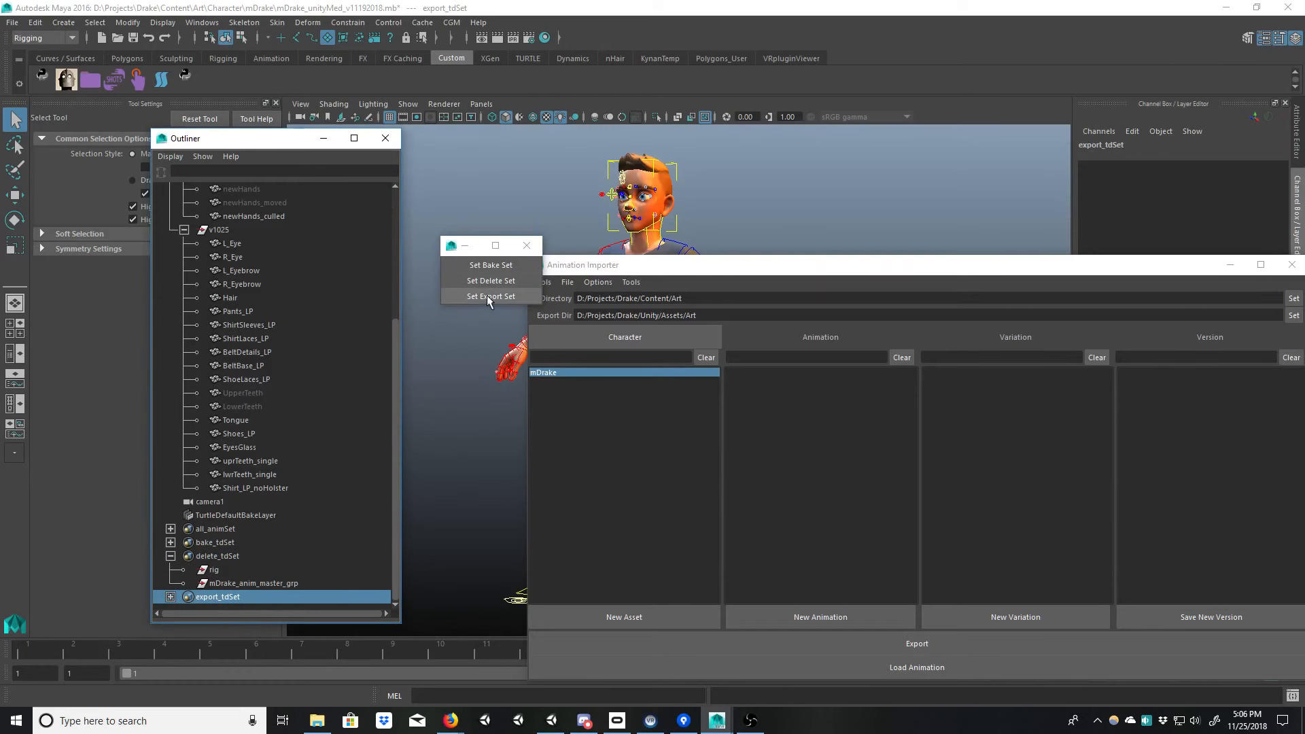
{"action": "left_click", "coordinate": [487, 296]}
{"action": "left_click", "coordinate": [527, 245]}
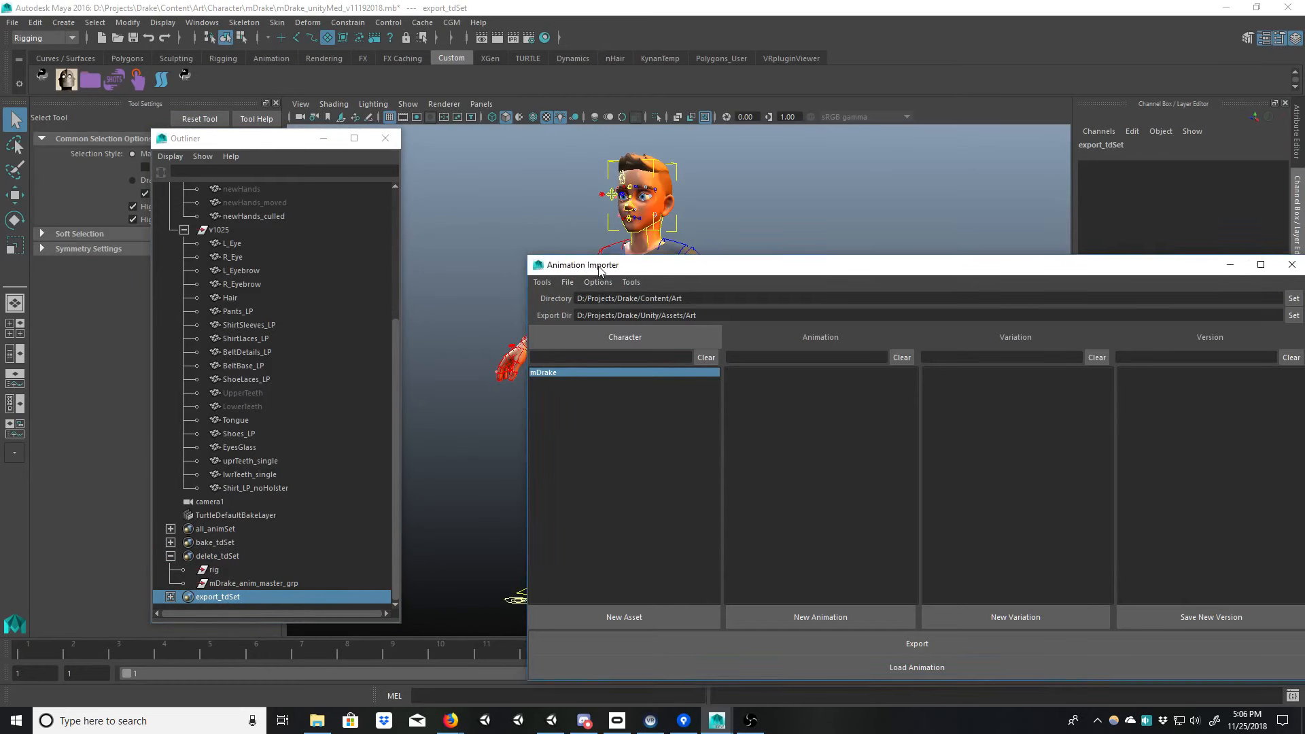
Step: Close the Outliner and the Animation Importer, and adjust the view of the whole character
{"action": "left_click_drag", "start_coordinate": [579, 265], "coordinate": [285, 188]}
{"action": "left_click_drag", "start_coordinate": [258, 138], "coordinate": [235, 144]}
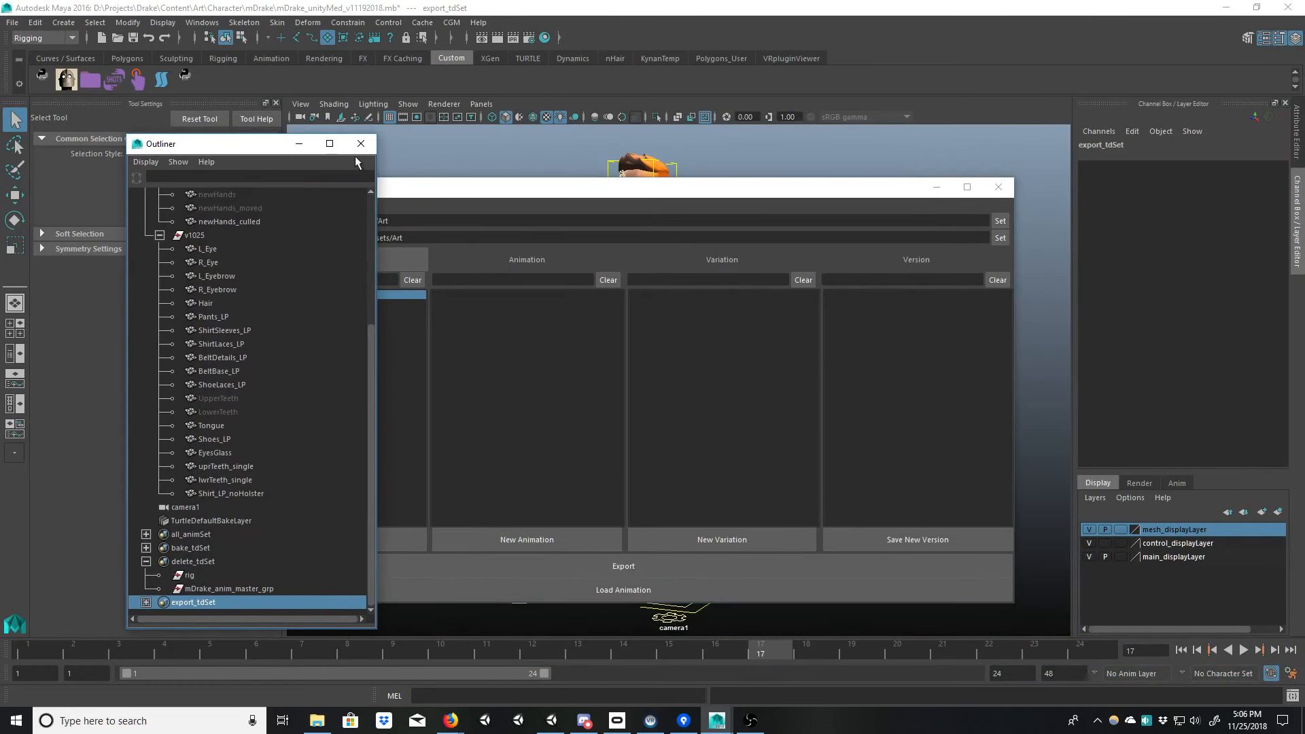
{"action": "left_click", "coordinate": [361, 144]}
{"action": "left_click_drag", "start_coordinate": [431, 189], "coordinate": [381, 212]}
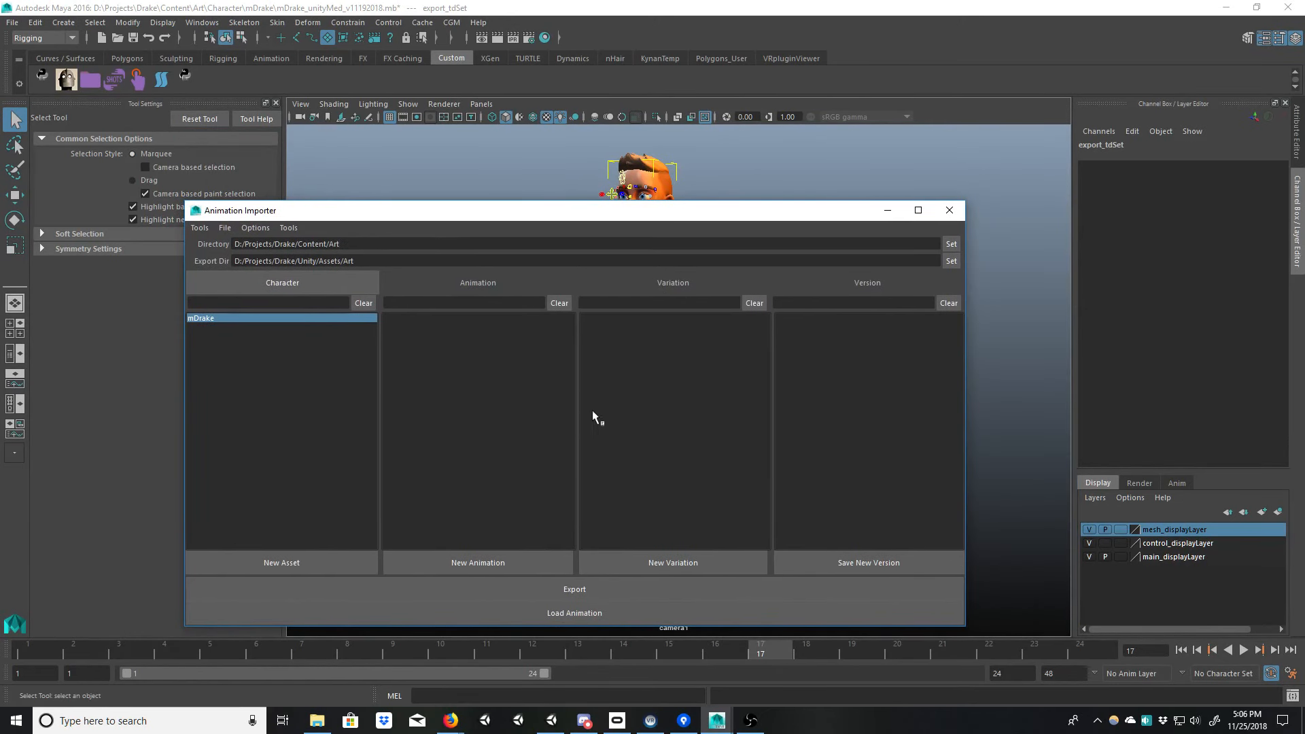
{"action": "left_click_drag", "start_coordinate": [479, 218], "coordinate": [486, 225]}
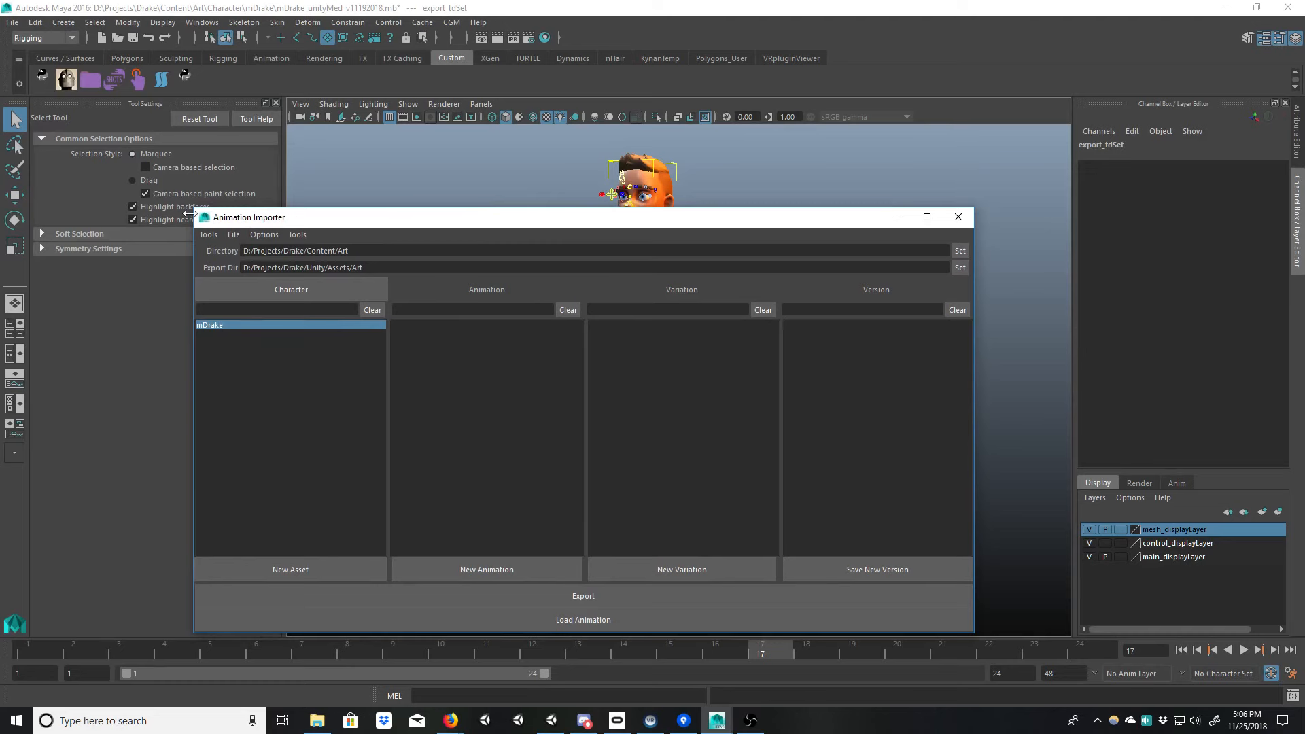
{"action": "left_click_drag", "start_coordinate": [191, 209], "coordinate": [192, 213]}
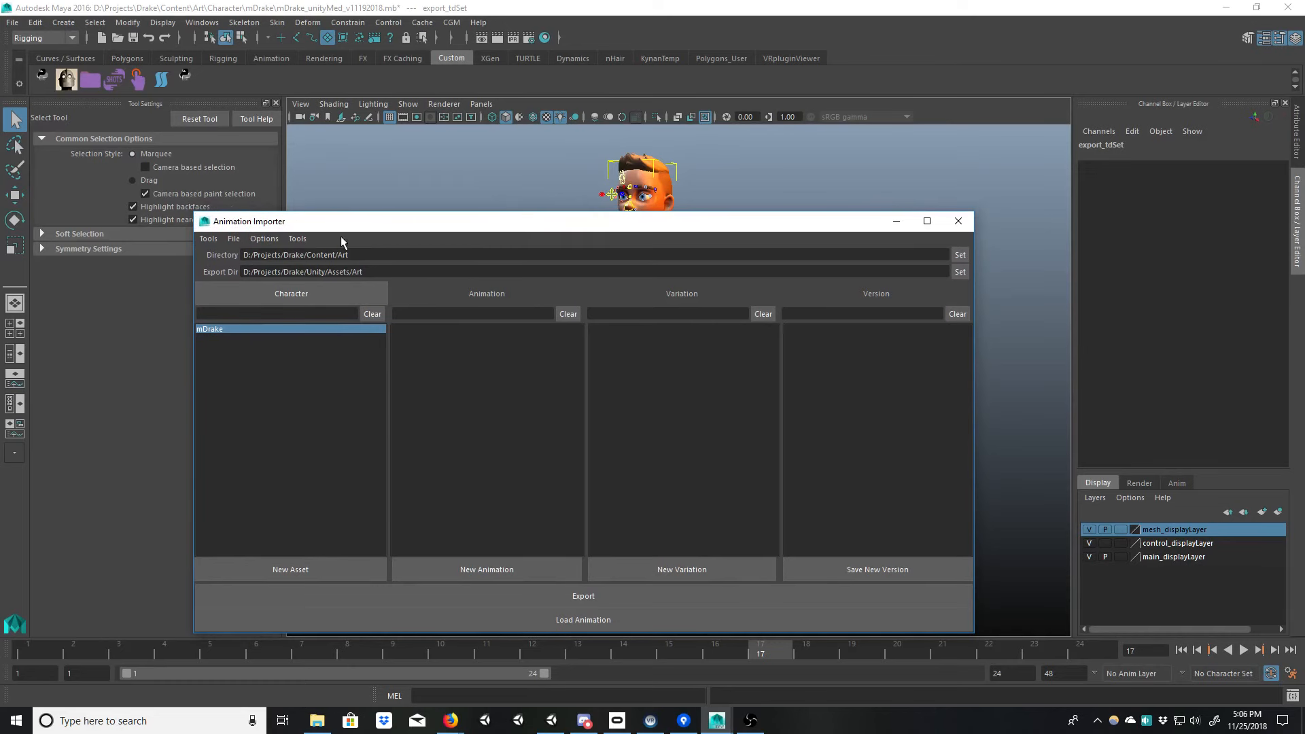
{"action": "left_click", "coordinate": [961, 223]}
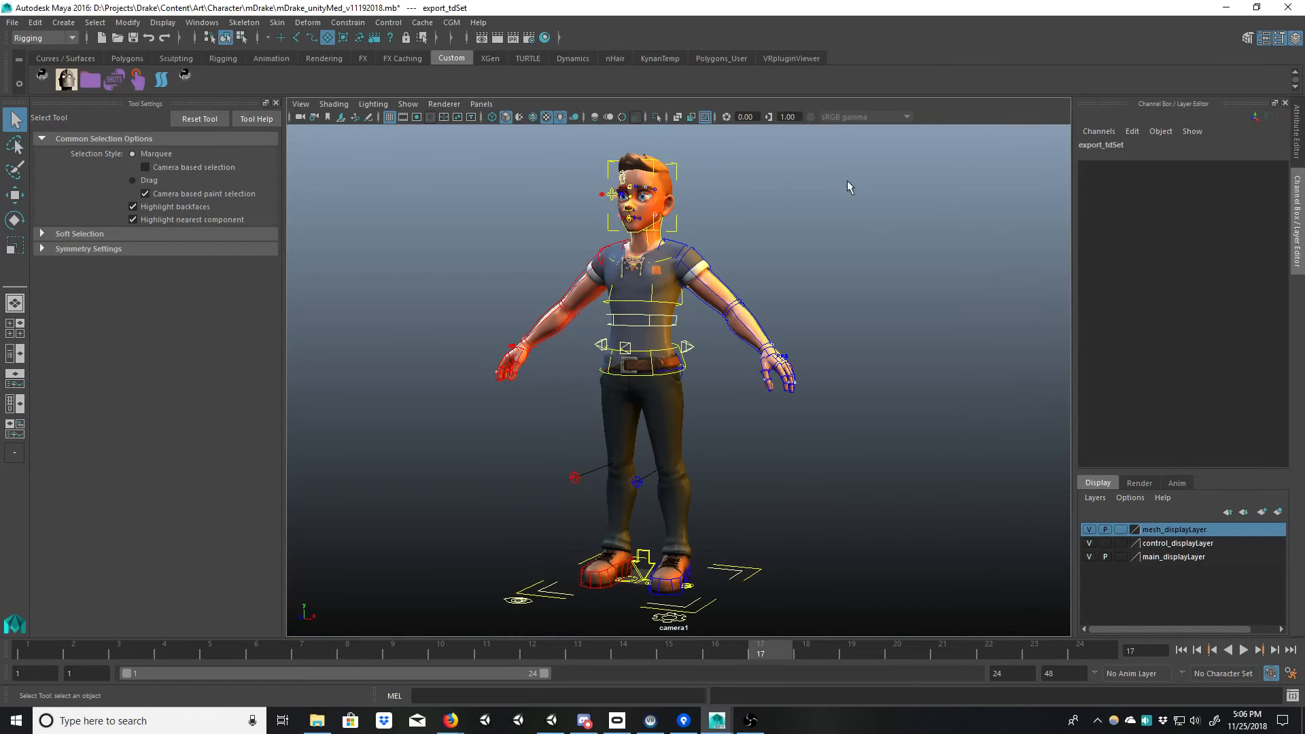
{"action": "mouse_move", "coordinate": [568, 368]}
{"action": "left_mouse_down", "text": "alt"}
{"action": "mouse_move", "coordinate": [539, 378]}
{"action": "mouse_move", "coordinate": [552, 373]}
{"action": "left_mouse_up", "text": "alt"}
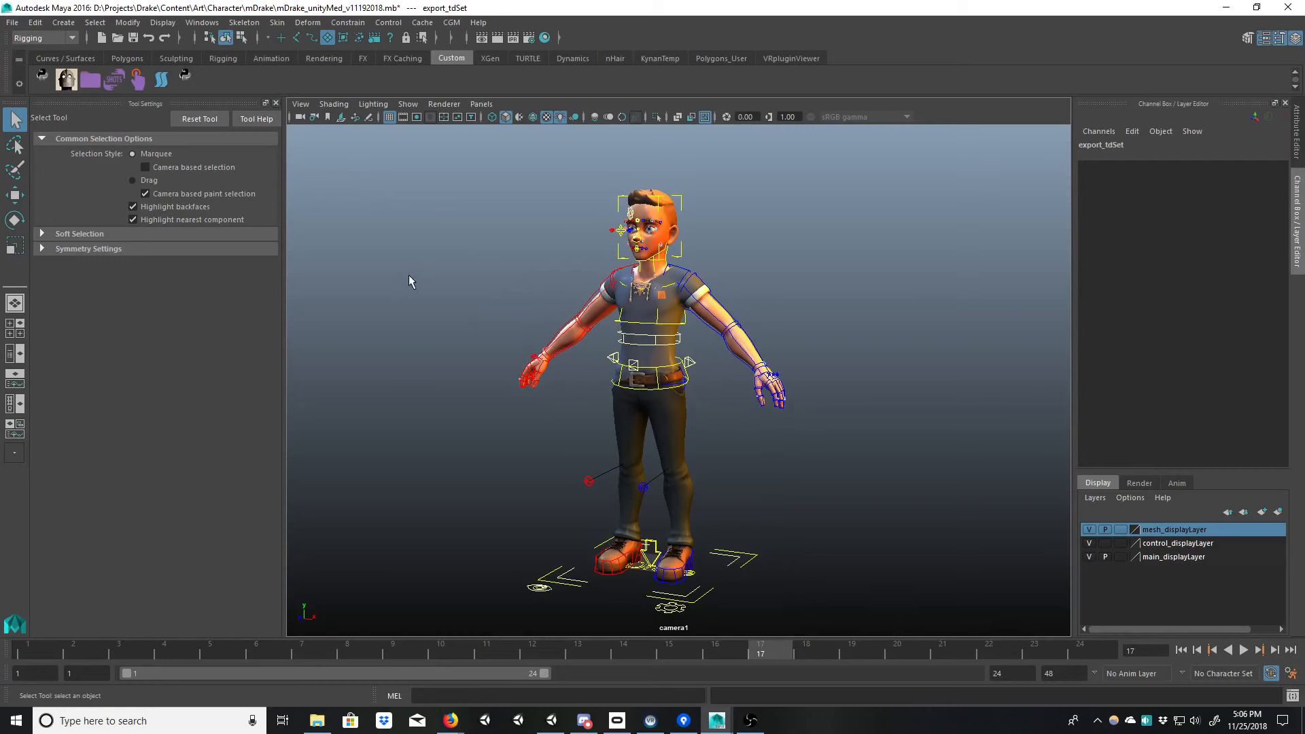
Step: Save the mDrake_unityMed_v11192018 scene
{"action": "left_click_drag", "start_coordinate": [423, 250], "coordinate": [451, 276], "text": "alt"}
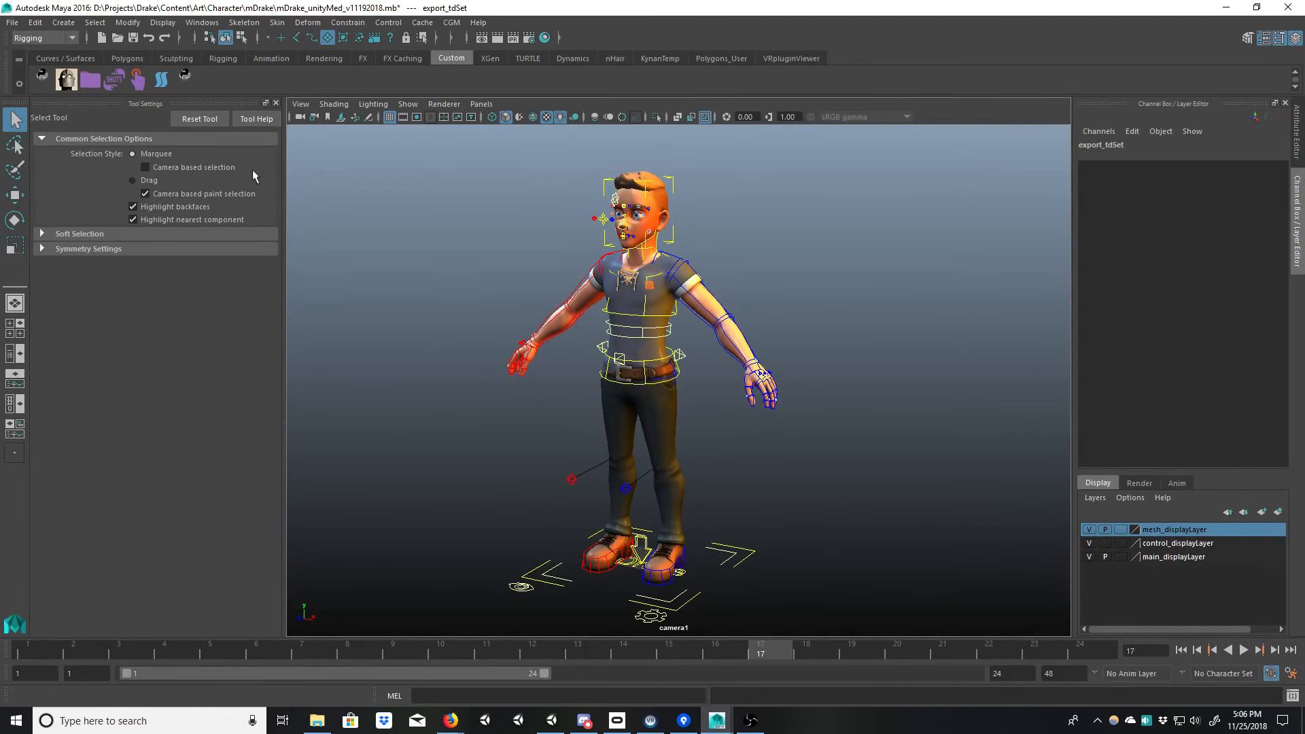
{"action": "left_click_drag", "start_coordinate": [355, 202], "coordinate": [449, 266], "text": "alt"}
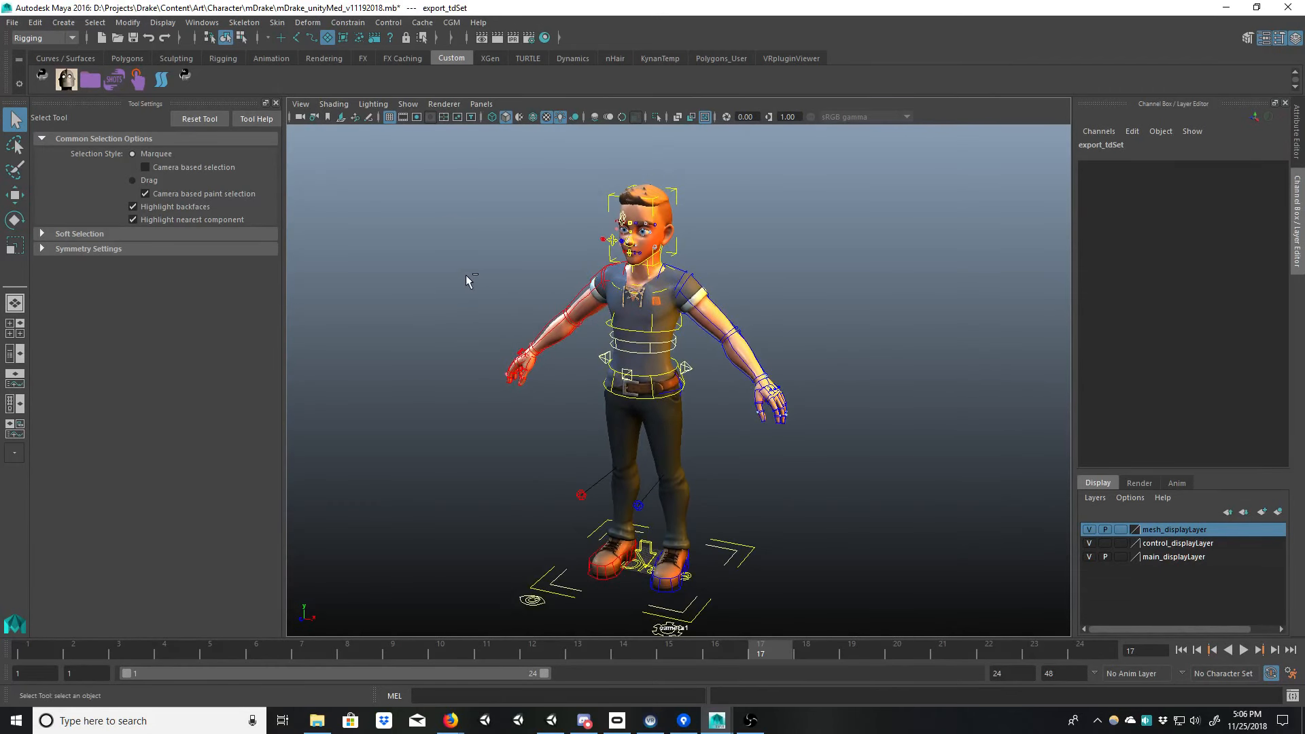
{"action": "key", "text": "ctrl+s"}
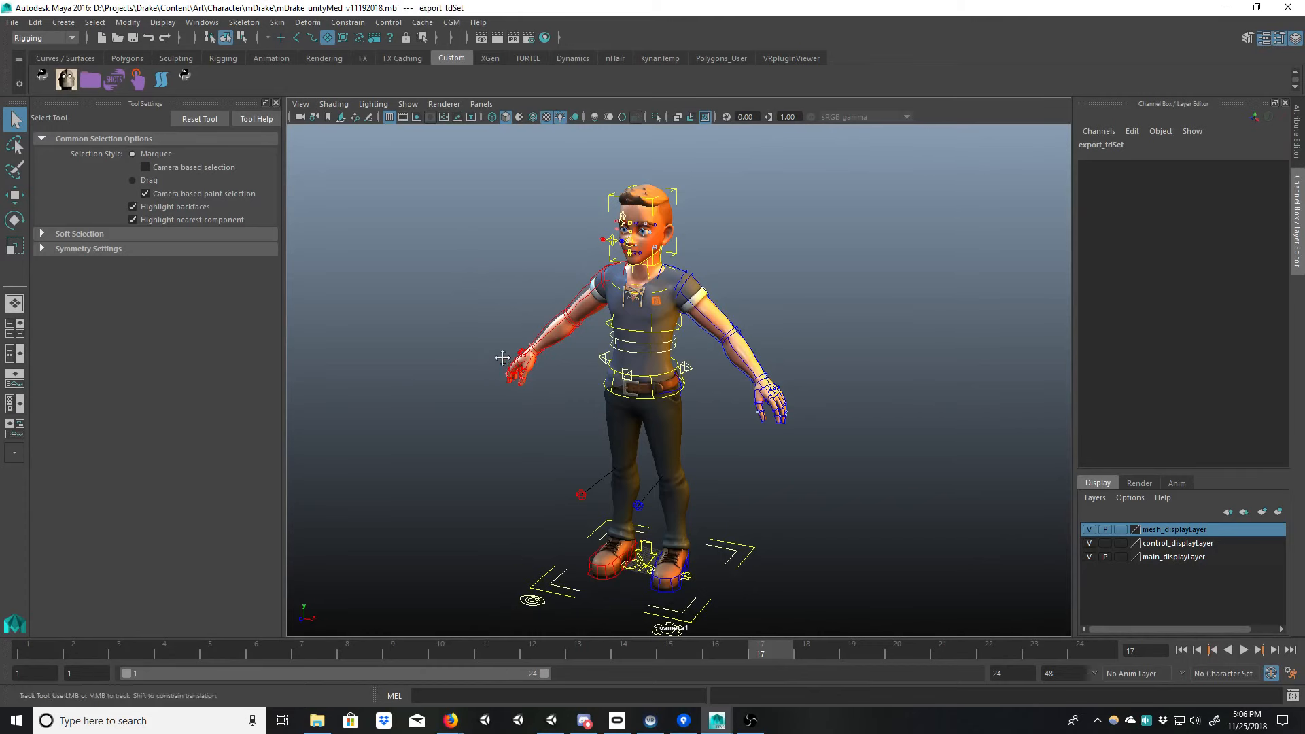
{"action": "left_click_drag", "start_coordinate": [500, 355], "coordinate": [321, 228], "text": "alt"}
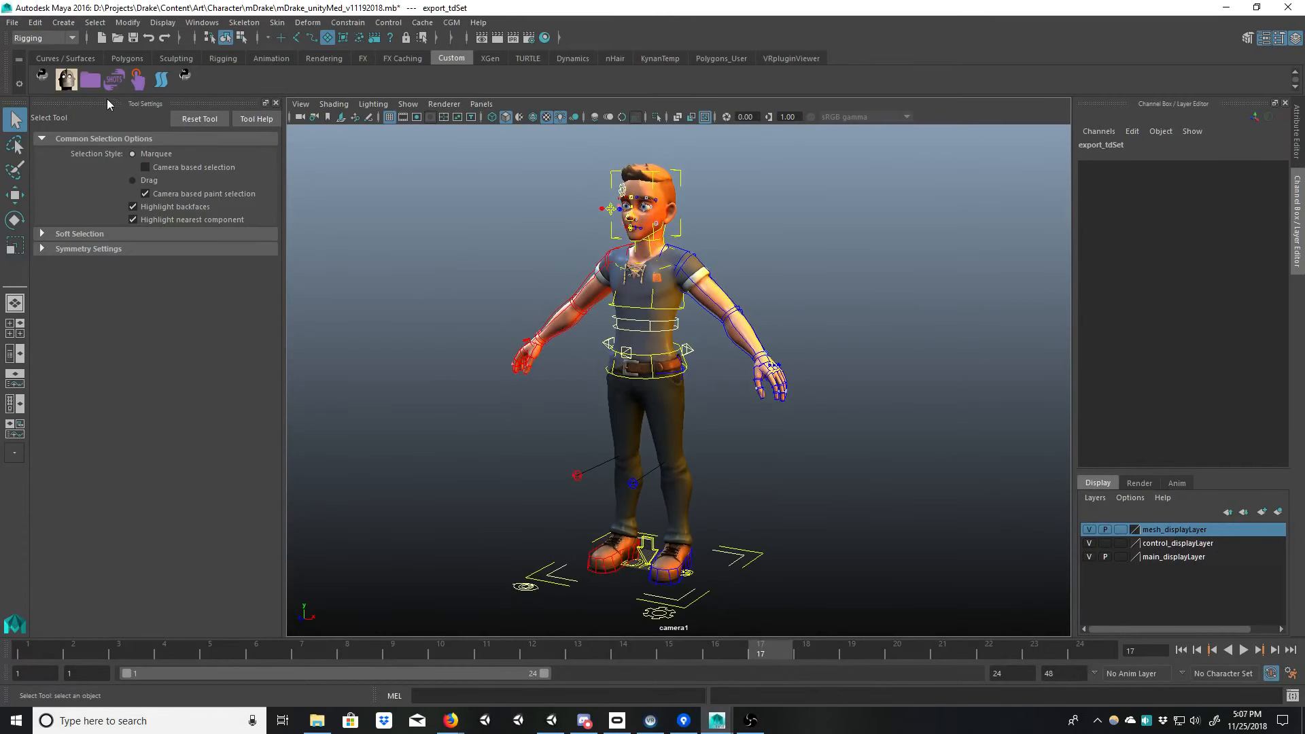
{"action": "left_click", "coordinate": [13, 22]}
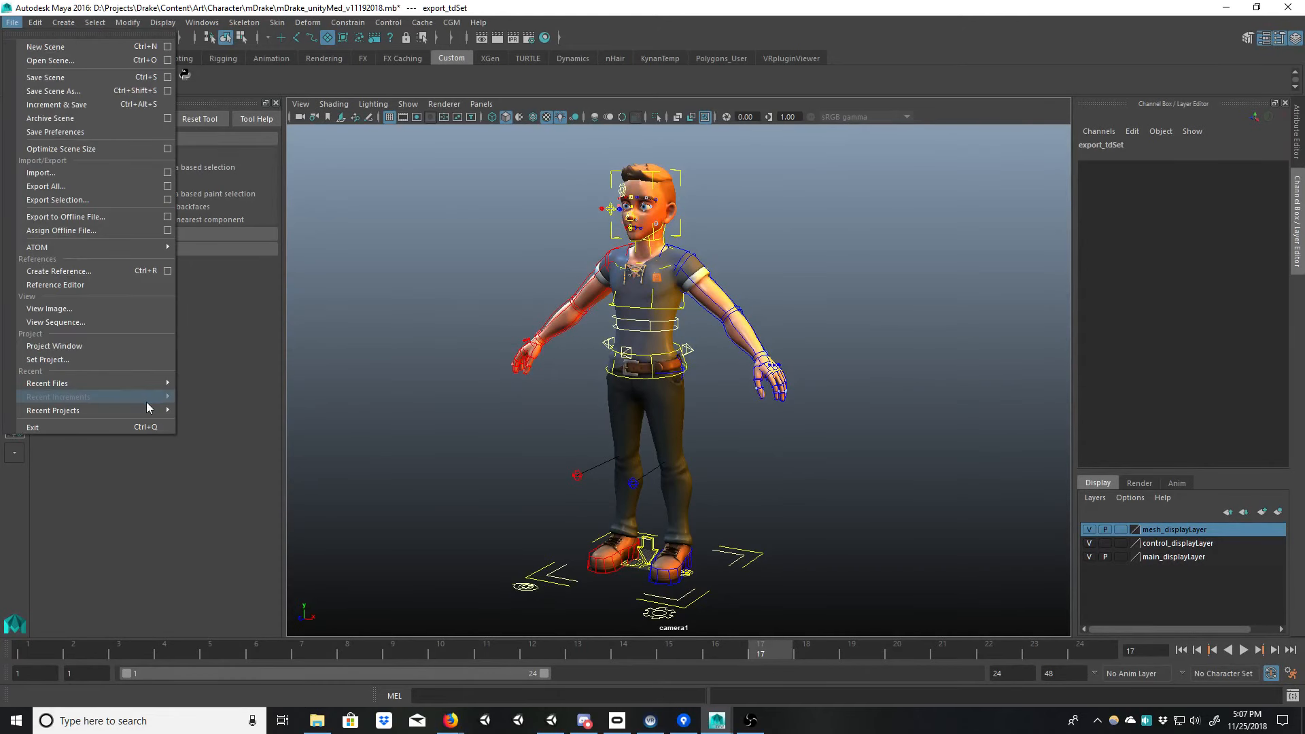
{"action": "left_click", "coordinate": [307, 274]}
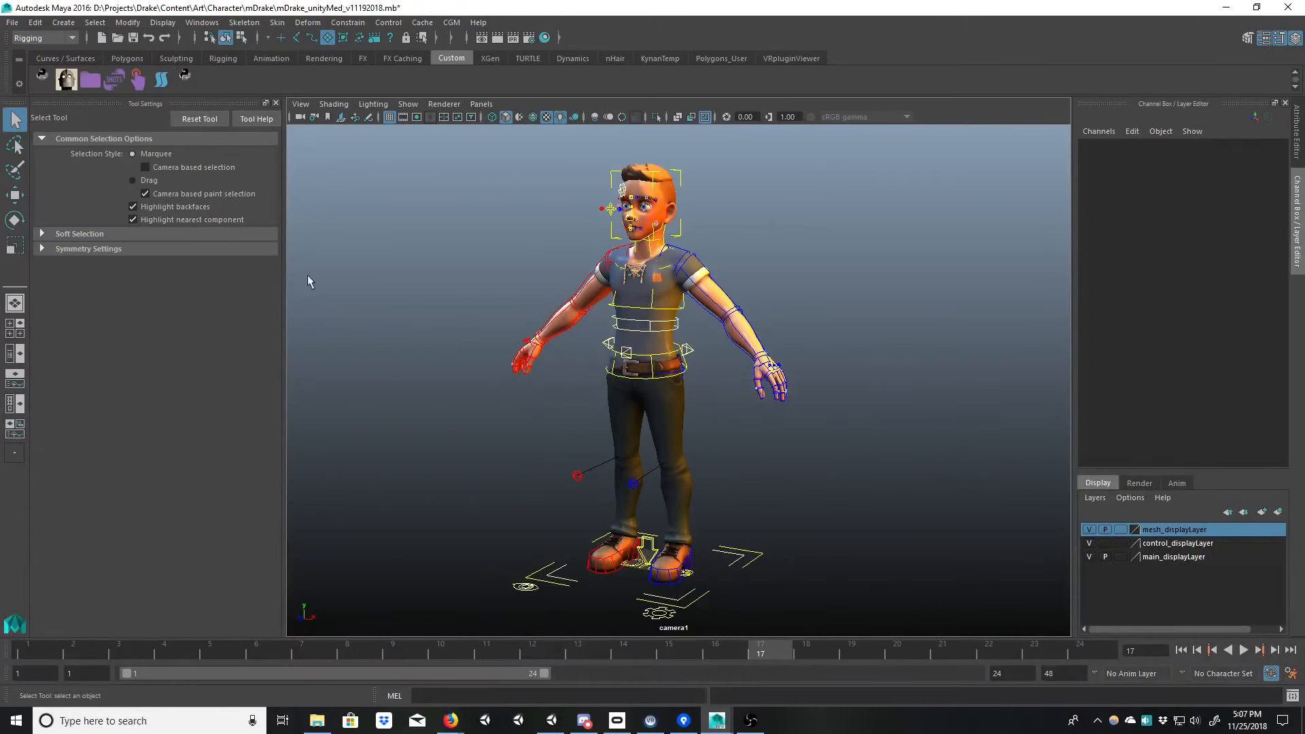
{"action": "left_click", "coordinate": [90, 79]}
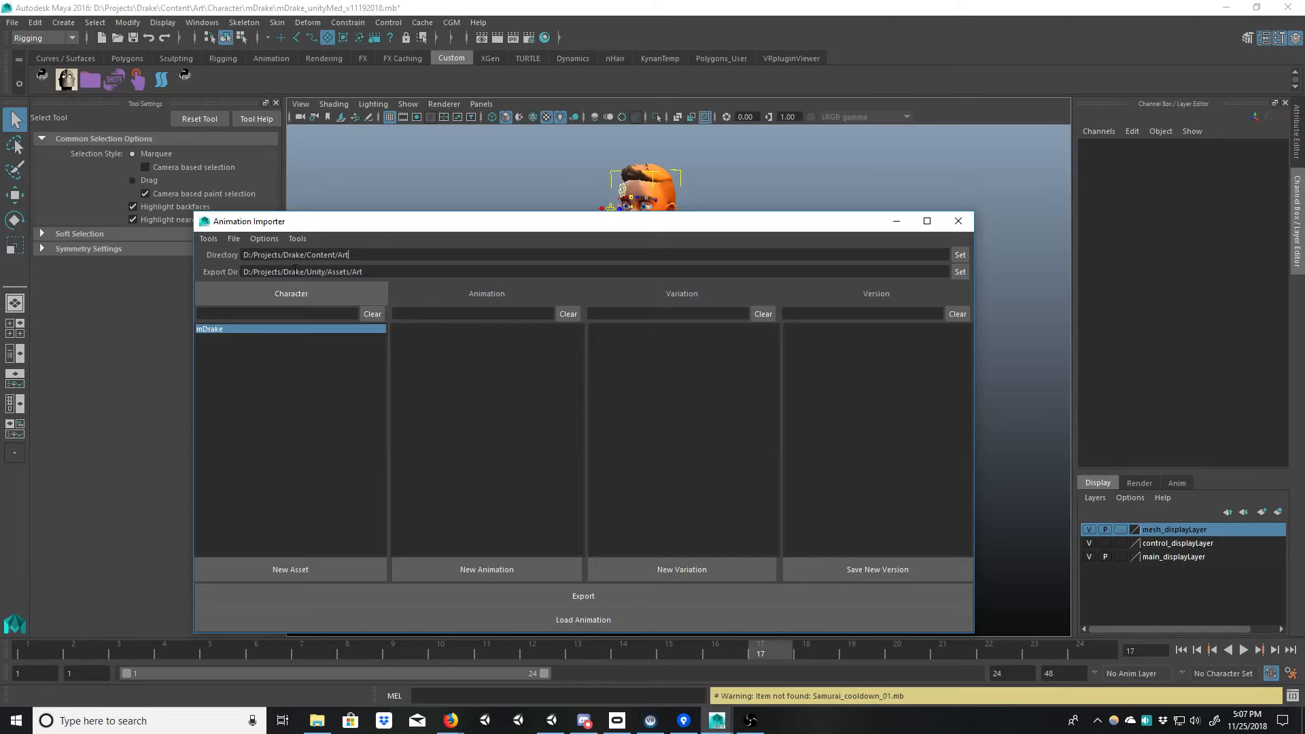
{"action": "left_click", "coordinate": [290, 328]}
{"action": "left_click_drag", "start_coordinate": [508, 227], "coordinate": [466, 238]}
{"action": "left_click", "coordinate": [916, 231]}
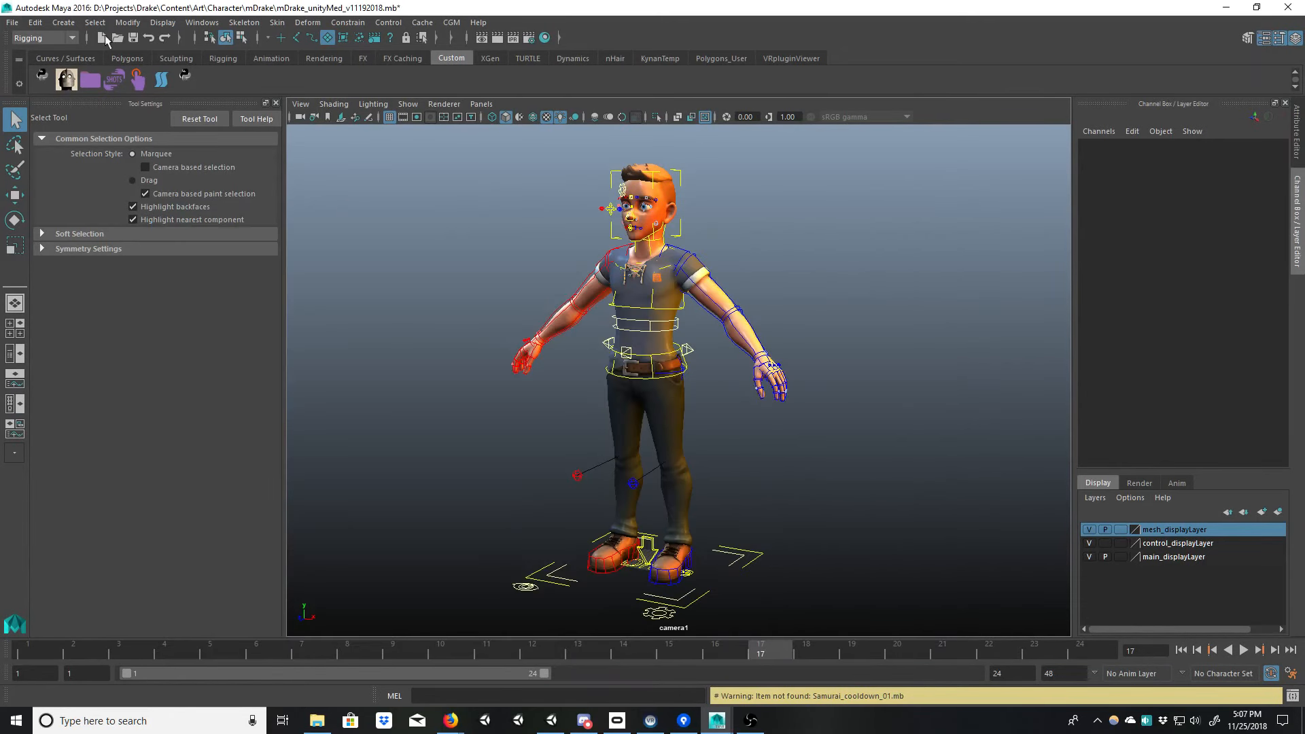
Step: Open the mDrake_rig.mb scene from the mDrake folder without saving changes to the current scene
{"action": "left_click", "coordinate": [13, 24]}
{"action": "left_click", "coordinate": [58, 62]}
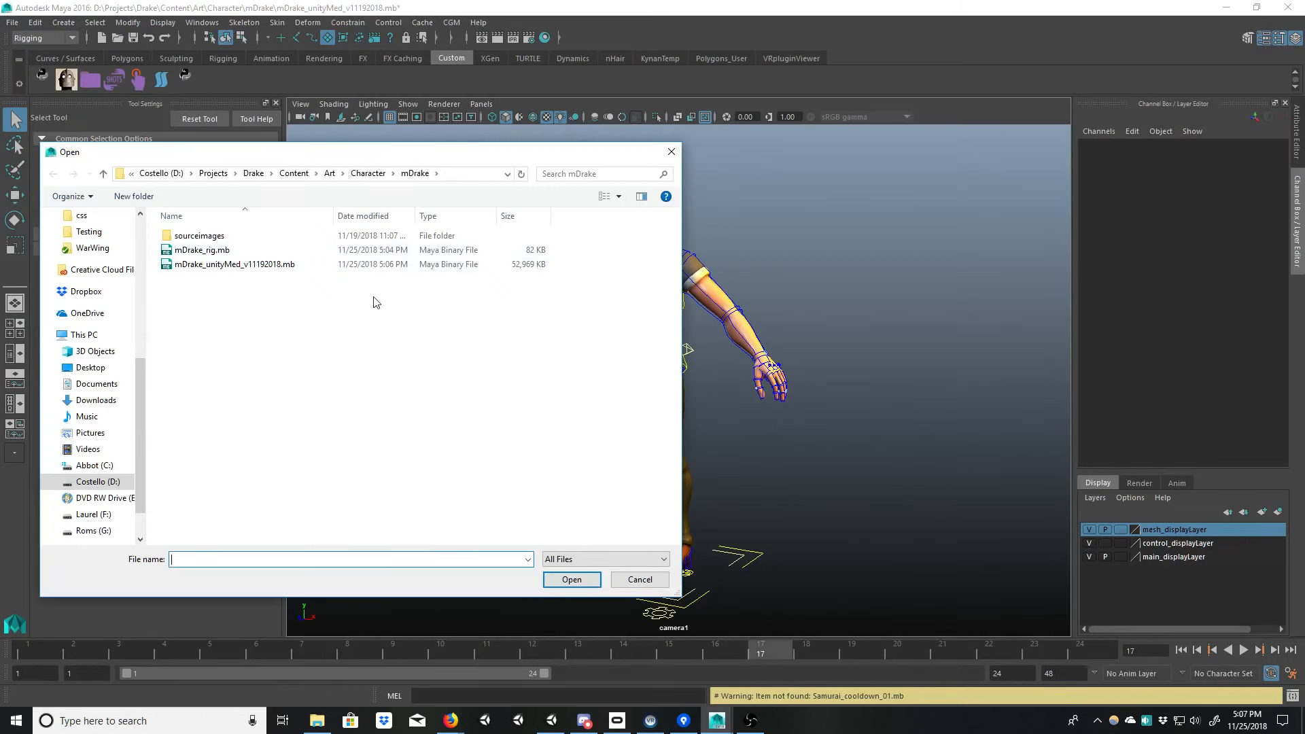
{"action": "double_click", "coordinate": [211, 254]}
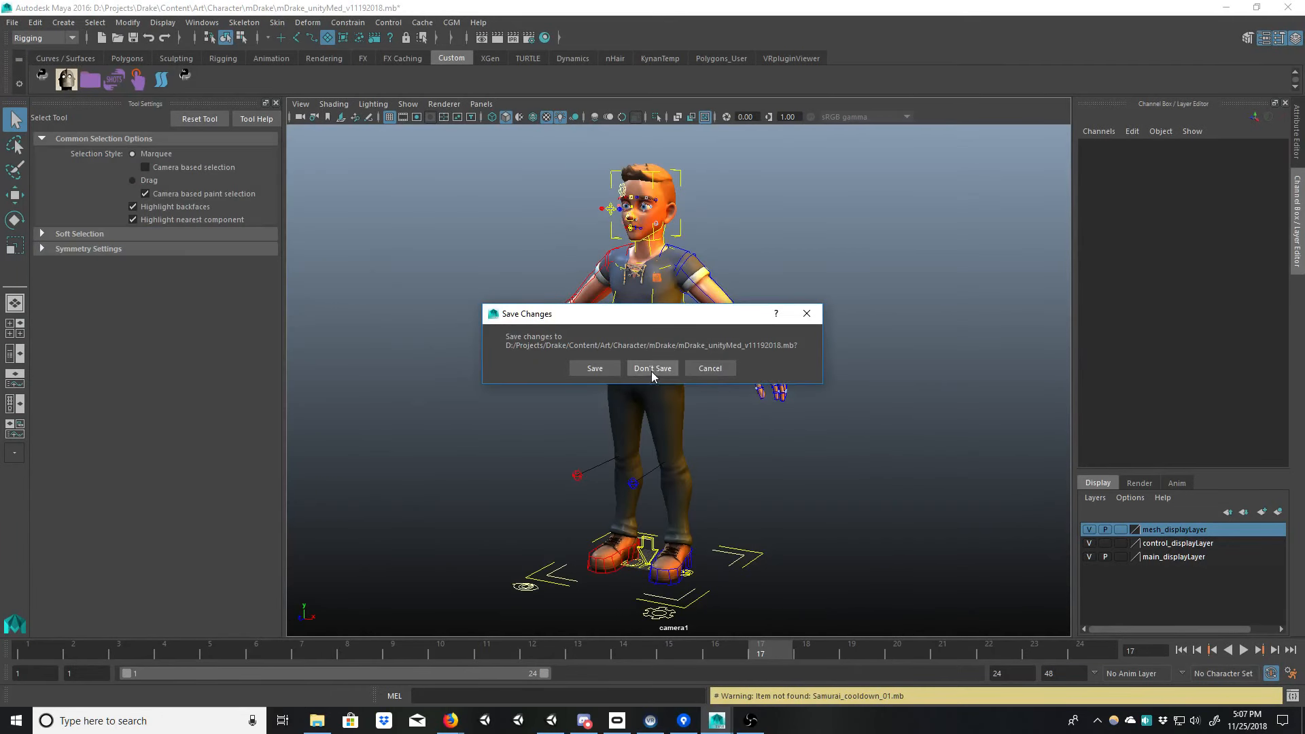
{"action": "left_click", "coordinate": [653, 367]}
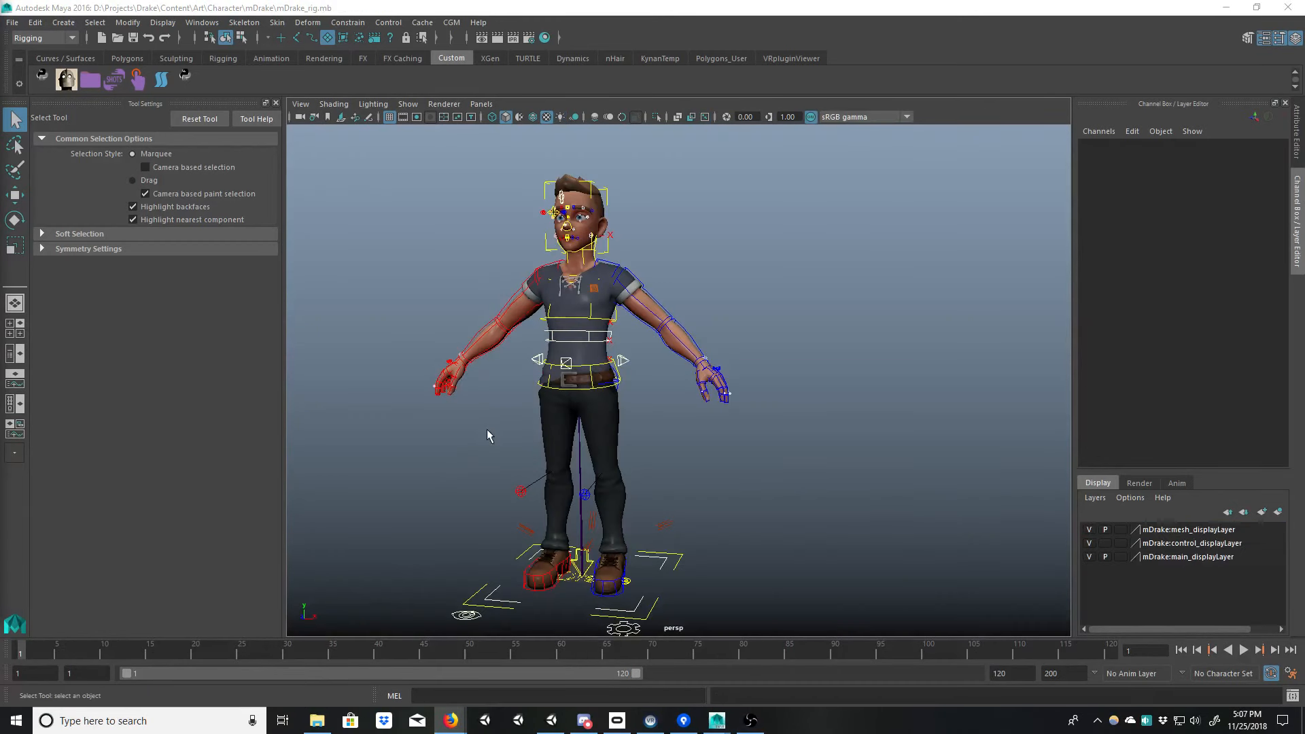
Step: Examine the referenced mDrake character and its groups and sets in the Outliner, selecting the mDrake:master group, and close the Outliner
{"action": "left_click_drag", "start_coordinate": [487, 429], "coordinate": [533, 409], "text": "alt"}
{"action": "middle_click_drag", "start_coordinate": [532, 409], "coordinate": [520, 428], "text": "alt"}
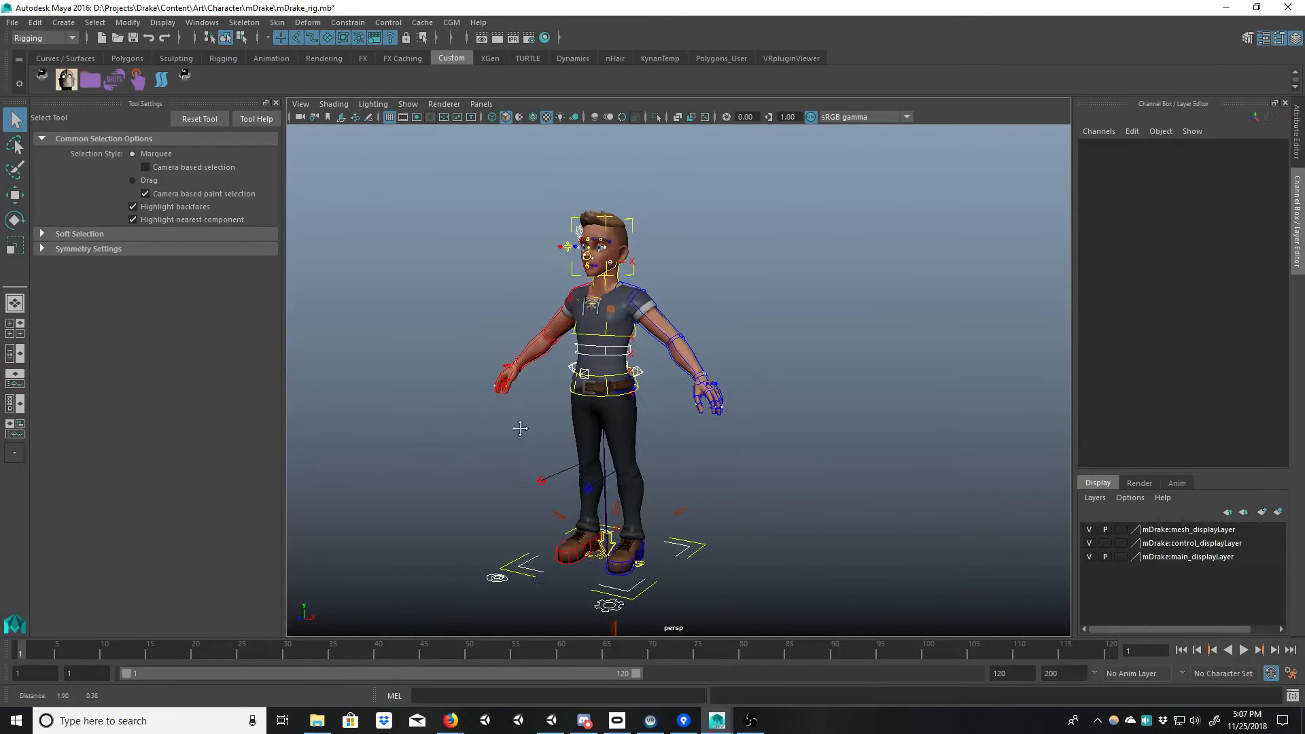
{"action": "left_click_drag", "start_coordinate": [520, 428], "coordinate": [491, 451], "text": "alt"}
{"action": "middle_click_drag", "start_coordinate": [492, 451], "coordinate": [533, 424], "text": "alt"}
{"action": "left_click_drag", "start_coordinate": [533, 424], "coordinate": [486, 433], "text": "alt"}
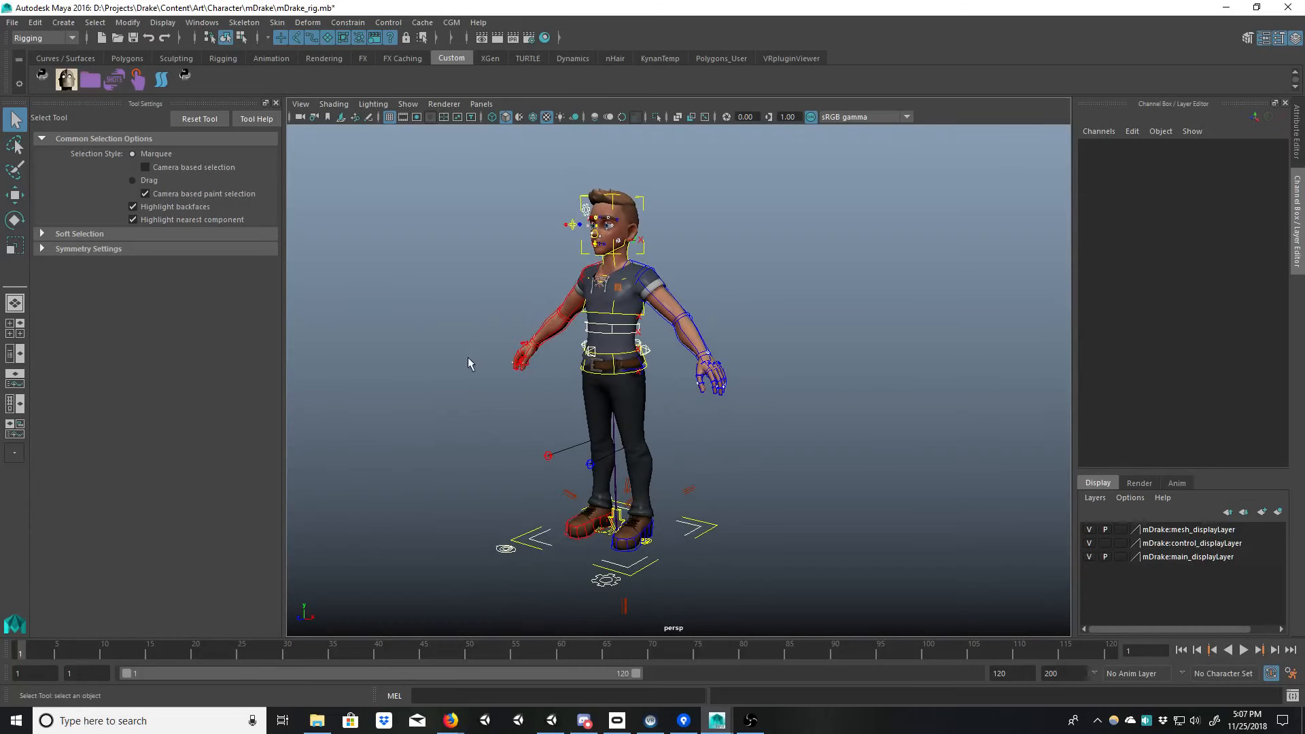
{"action": "middle_click_drag", "start_coordinate": [468, 358], "coordinate": [494, 394], "text": "alt"}
{"action": "key", "text": "shift+o"}
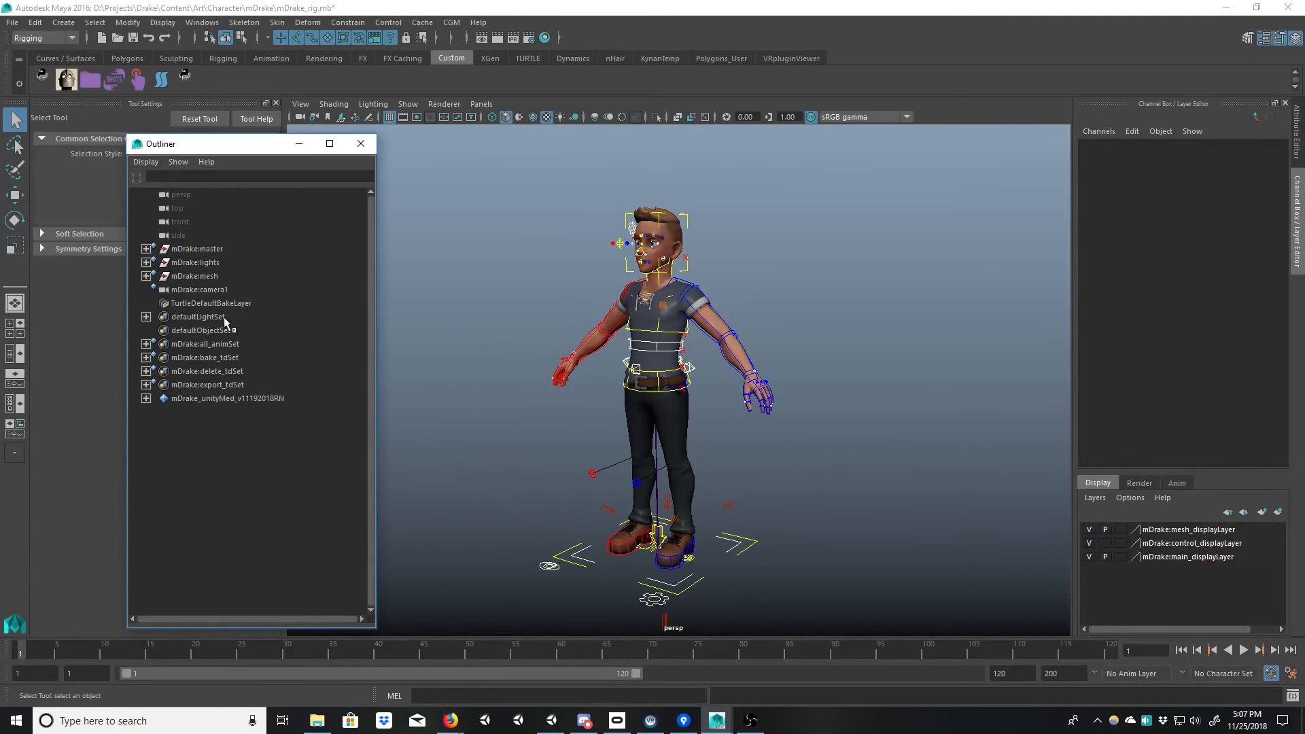
{"action": "left_click", "coordinate": [224, 249]}
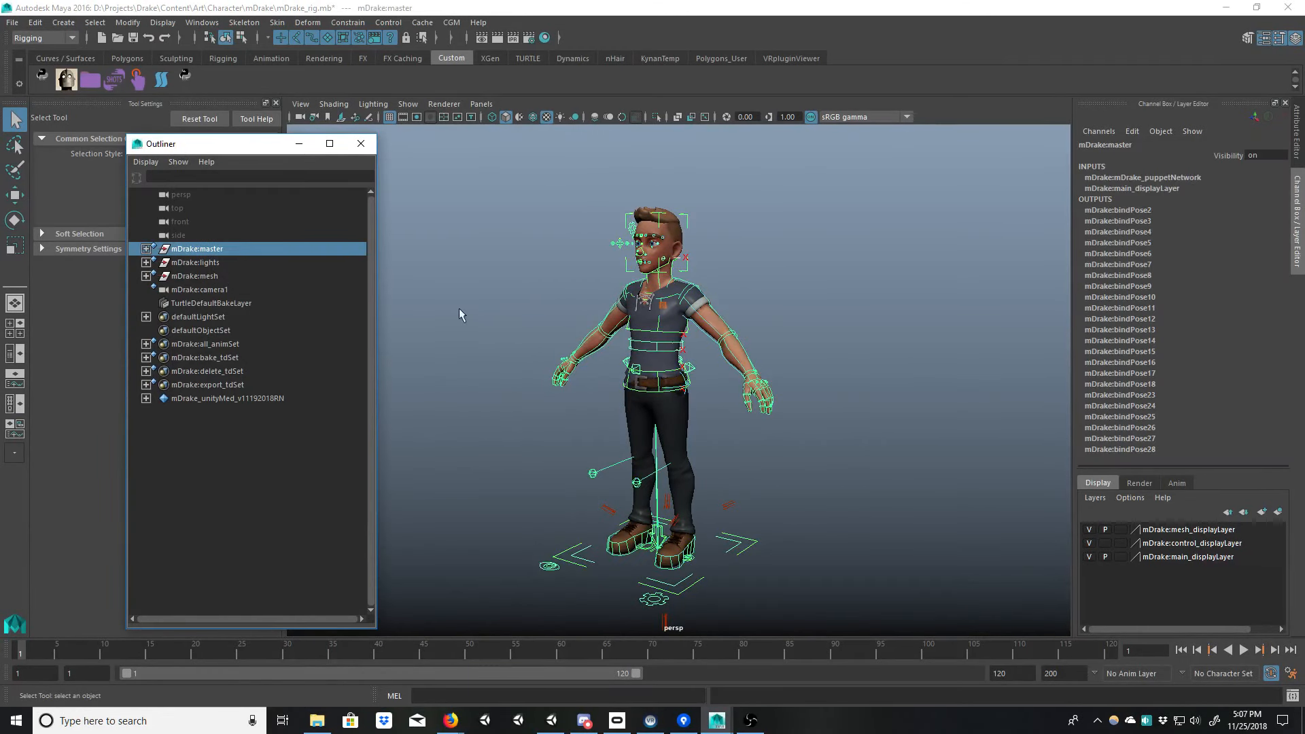
{"action": "left_click_drag", "start_coordinate": [459, 308], "coordinate": [398, 287], "text": "alt"}
{"action": "left_click", "coordinate": [361, 143]}
Step: Open the Animation Importer and review the rig options for mDrake and the additional export options
{"action": "left_click", "coordinate": [90, 80]}
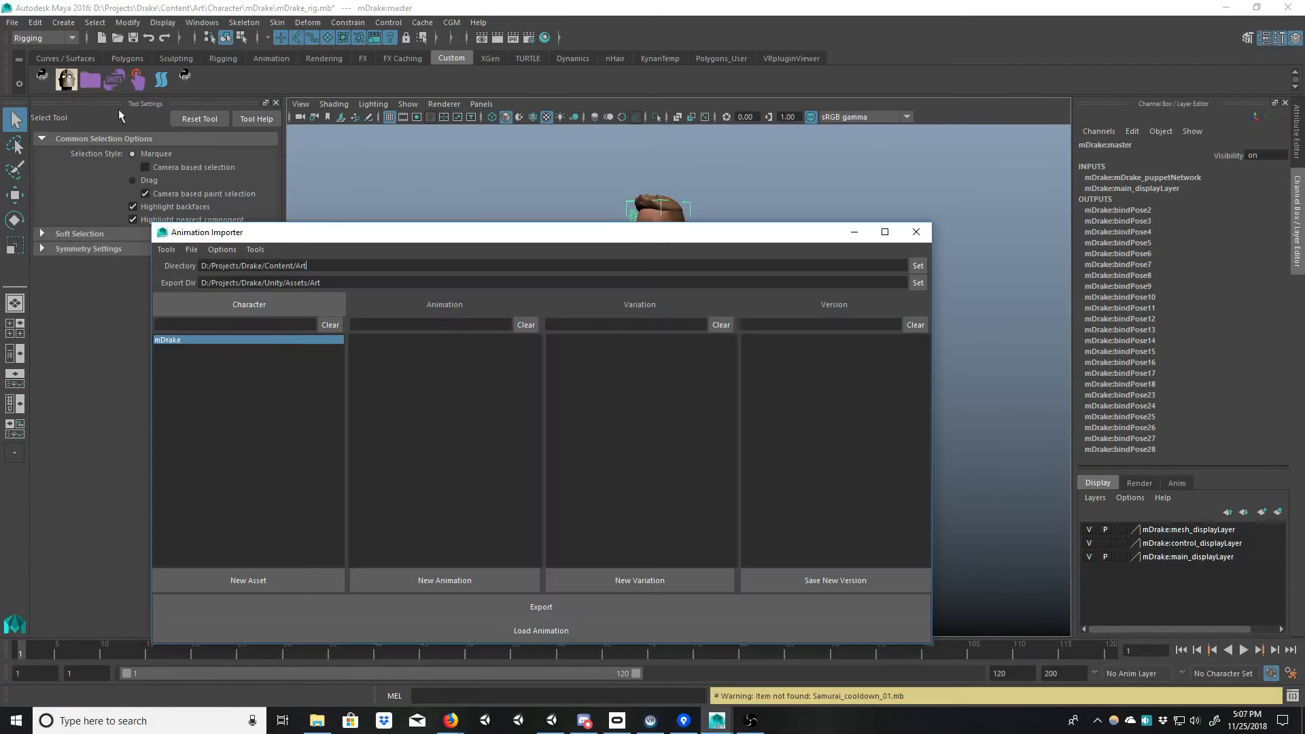
{"action": "right_click", "coordinate": [246, 338]}
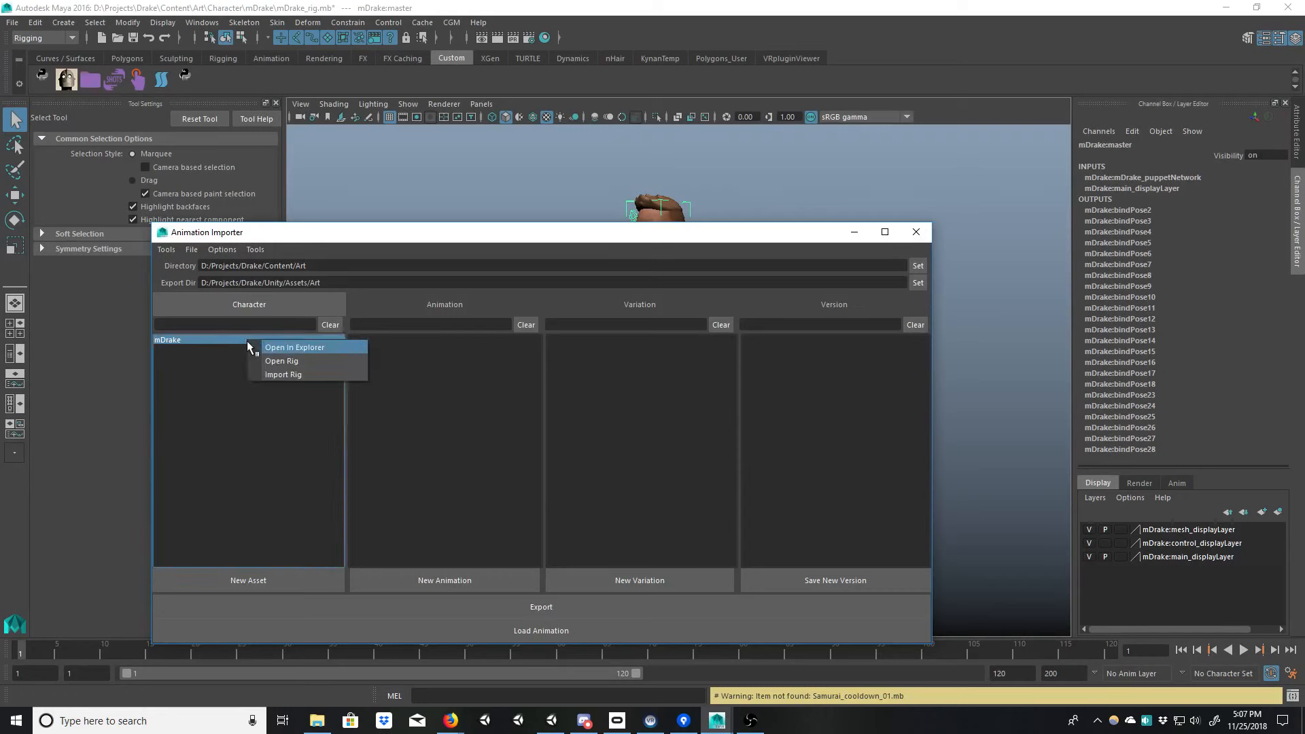
{"action": "left_click", "coordinate": [218, 390]}
{"action": "right_click", "coordinate": [531, 601]}
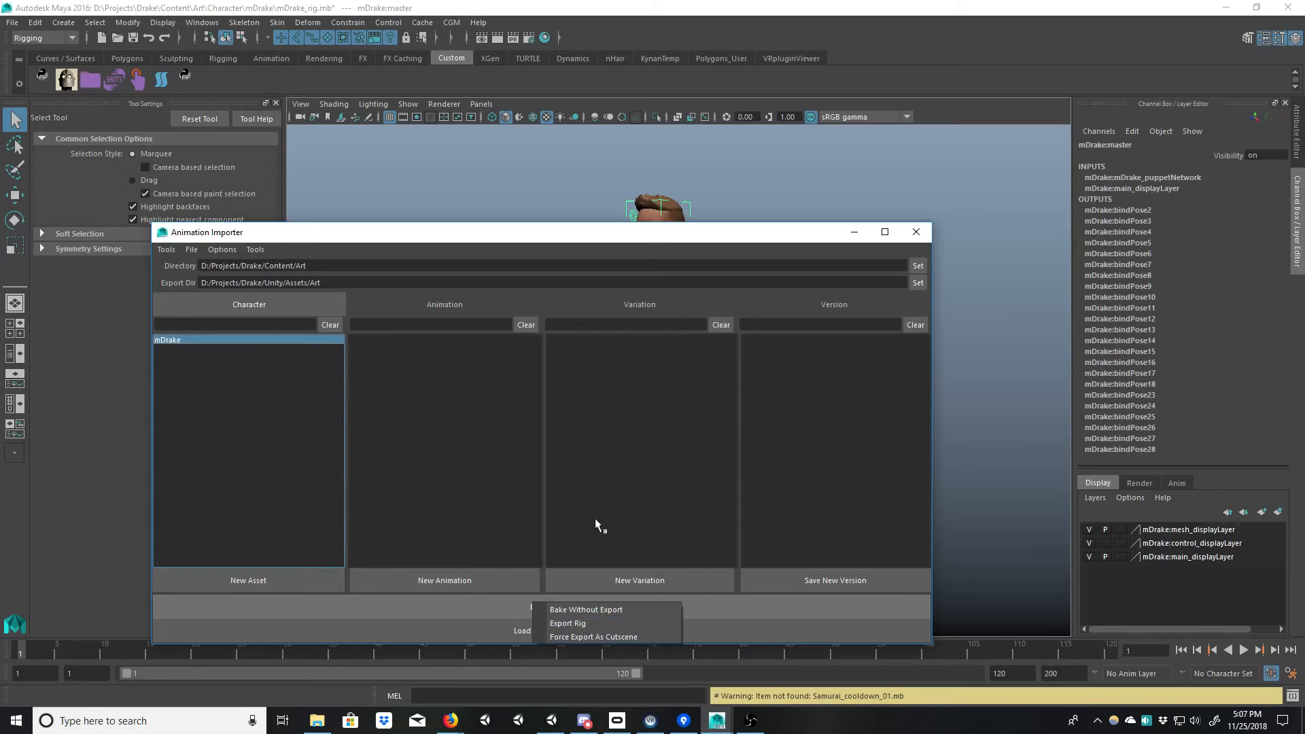
{"action": "left_click", "coordinate": [703, 233]}
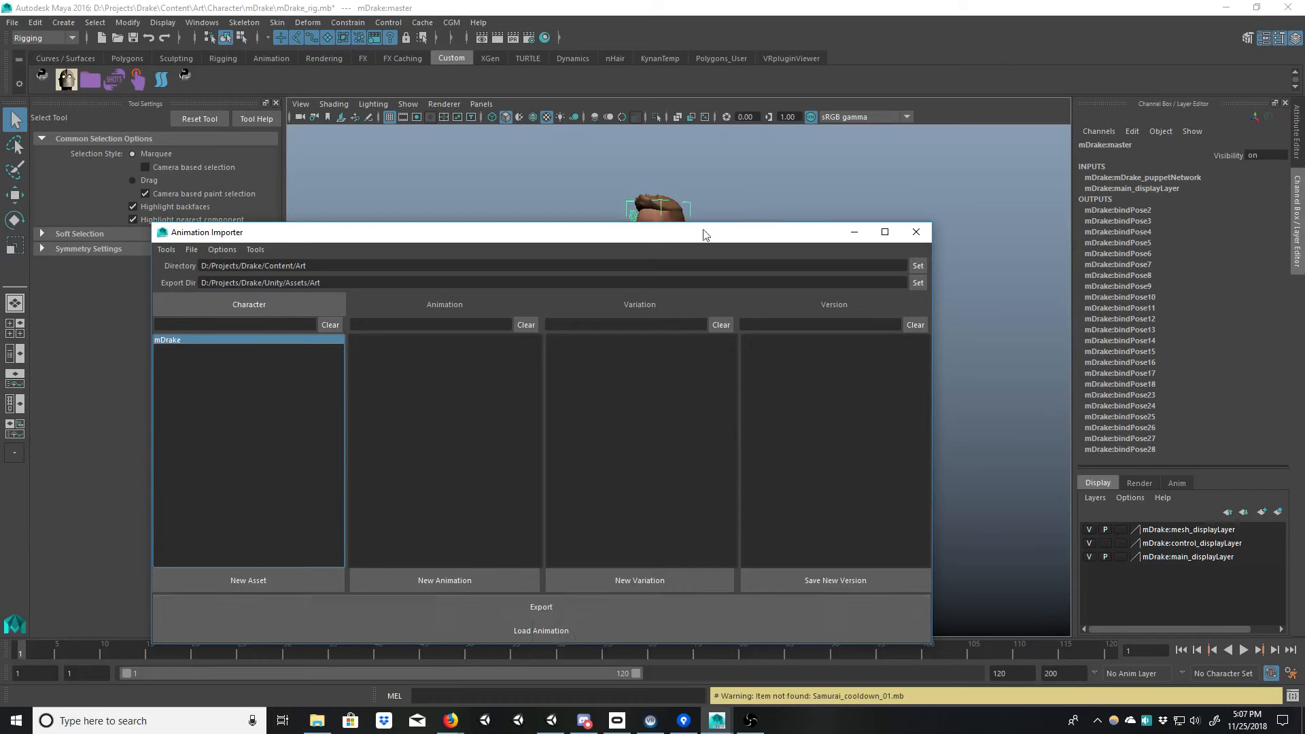
Step: Set the playback end frame to 10 and export the mDrake character with the Export Rig option
{"action": "left_click", "coordinate": [999, 673]}
{"action": "type", "text": "10"}
{"action": "key", "text": "Return"}
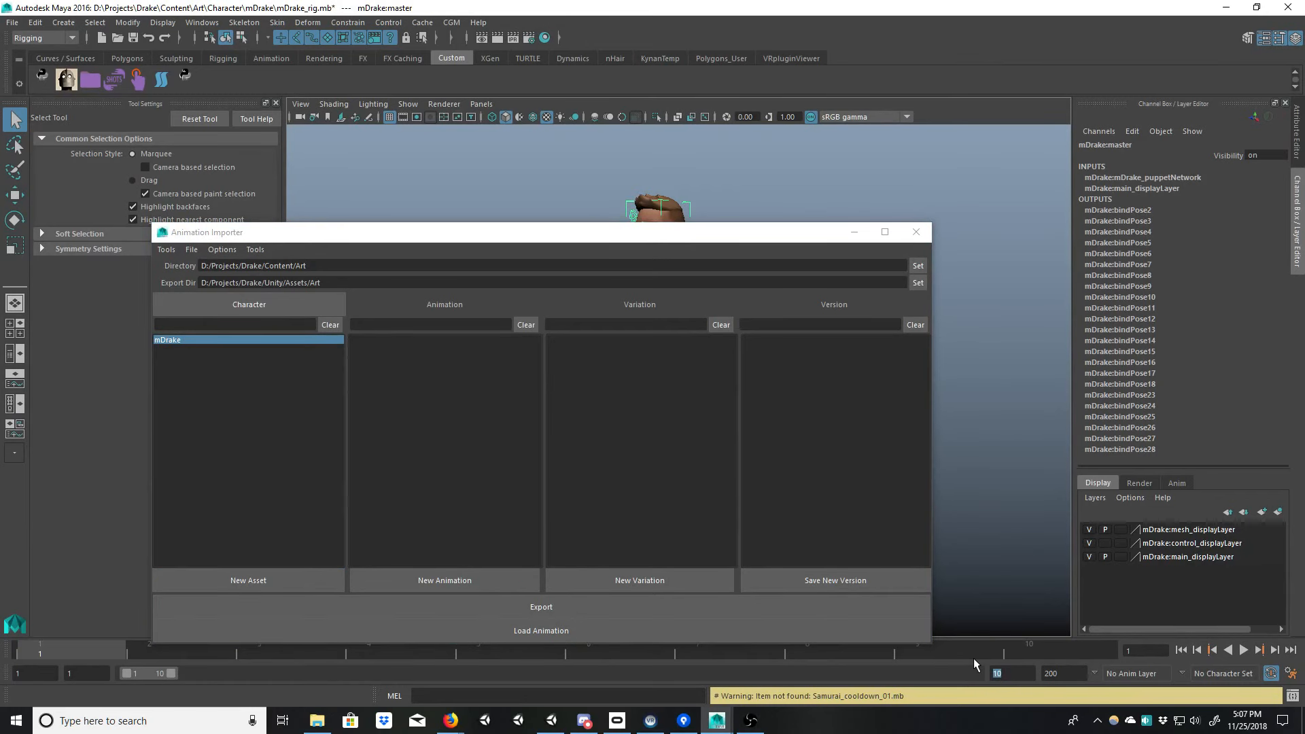
{"action": "left_click", "coordinate": [479, 603]}
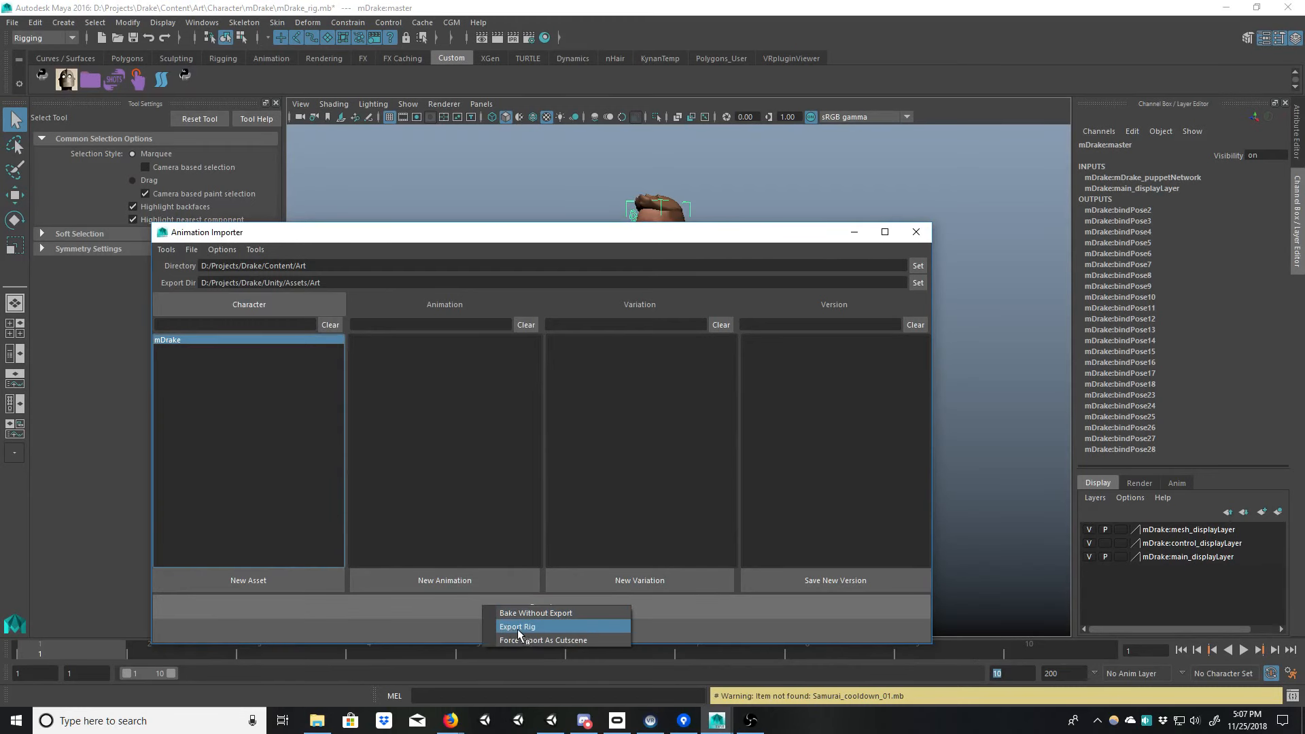
{"action": "left_click", "coordinate": [519, 628]}
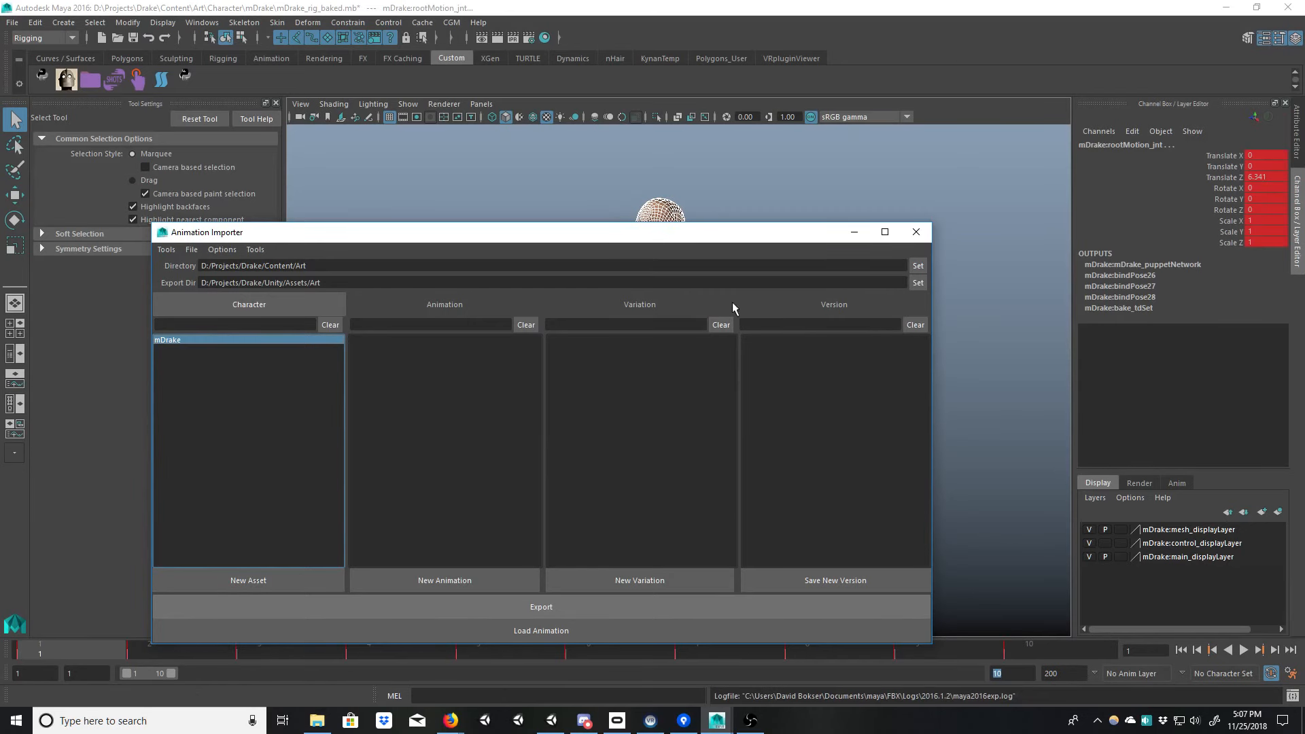
Step: Switch to Unity and show the import settings of mDrake_rig in the Assets/Art/Character/mDrake folder
{"action": "left_click", "coordinate": [552, 721]}
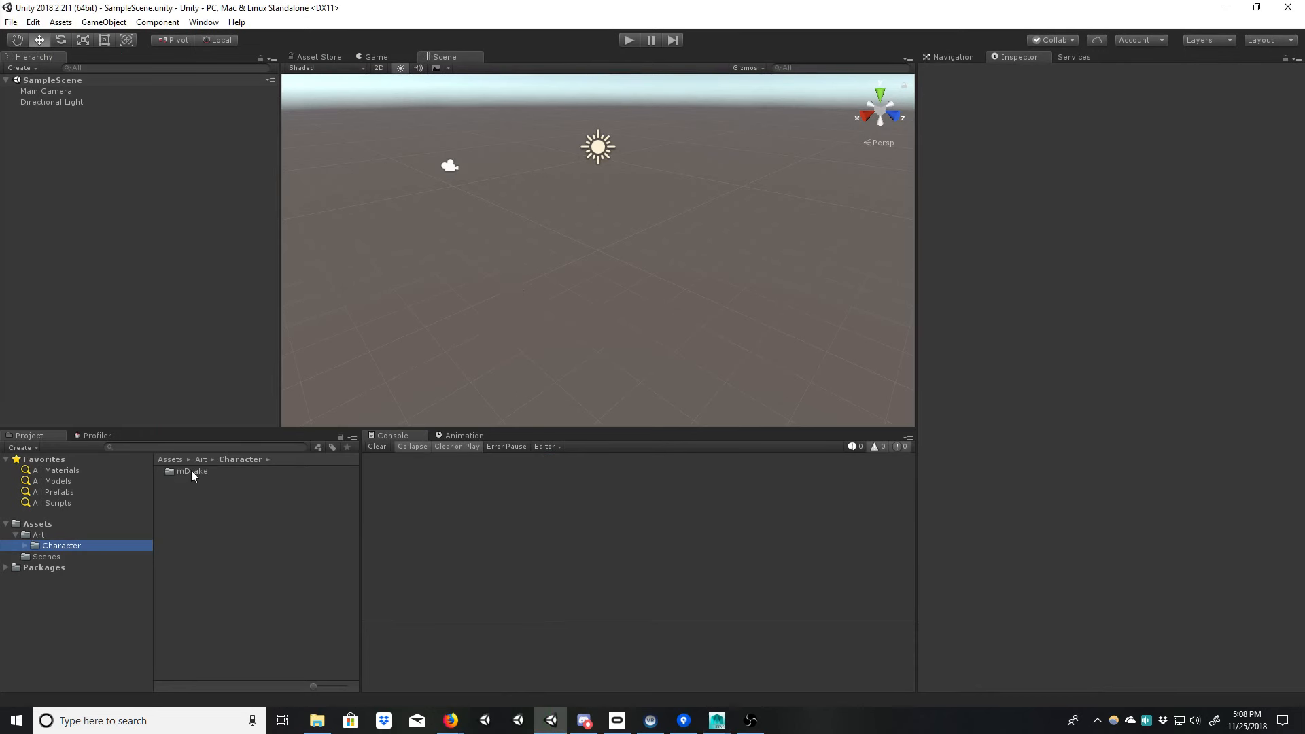
{"action": "left_click", "coordinate": [64, 557]}
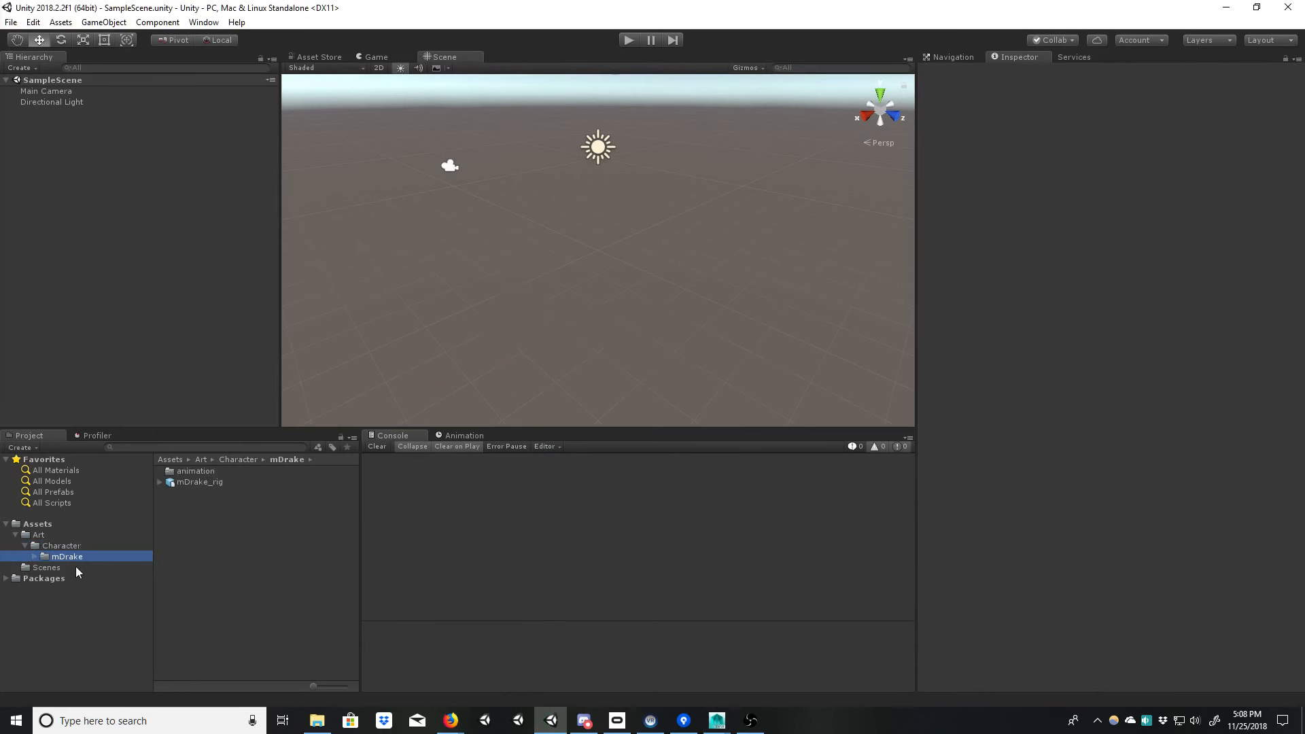
{"action": "left_click", "coordinate": [201, 482]}
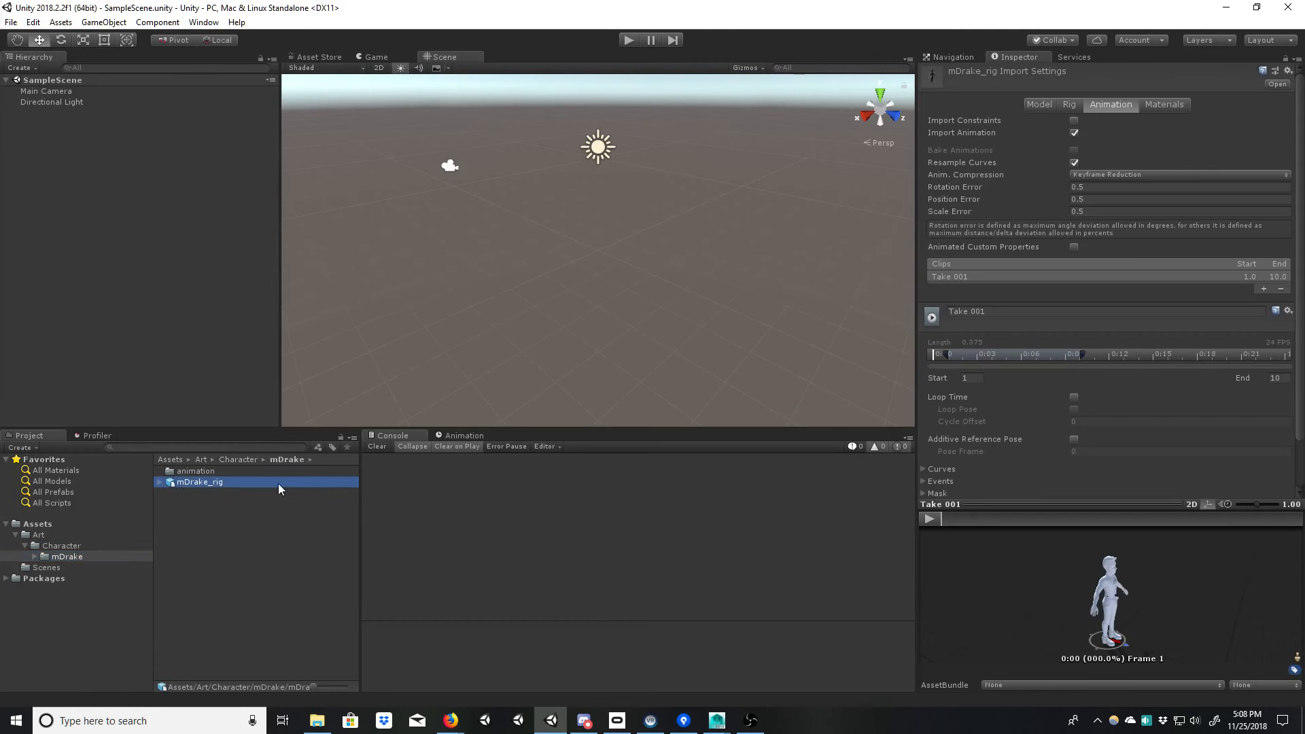
Step: Inspect the mDrake_rig model in the Take 001 animation preview from several angles and up close
{"action": "left_click_drag", "start_coordinate": [993, 576], "coordinate": [1026, 587]}
{"action": "right_click_drag", "start_coordinate": [1025, 587], "coordinate": [1135, 607], "text": "alt"}
{"action": "left_click_drag", "start_coordinate": [1136, 607], "coordinate": [1070, 579], "text": "alt"}
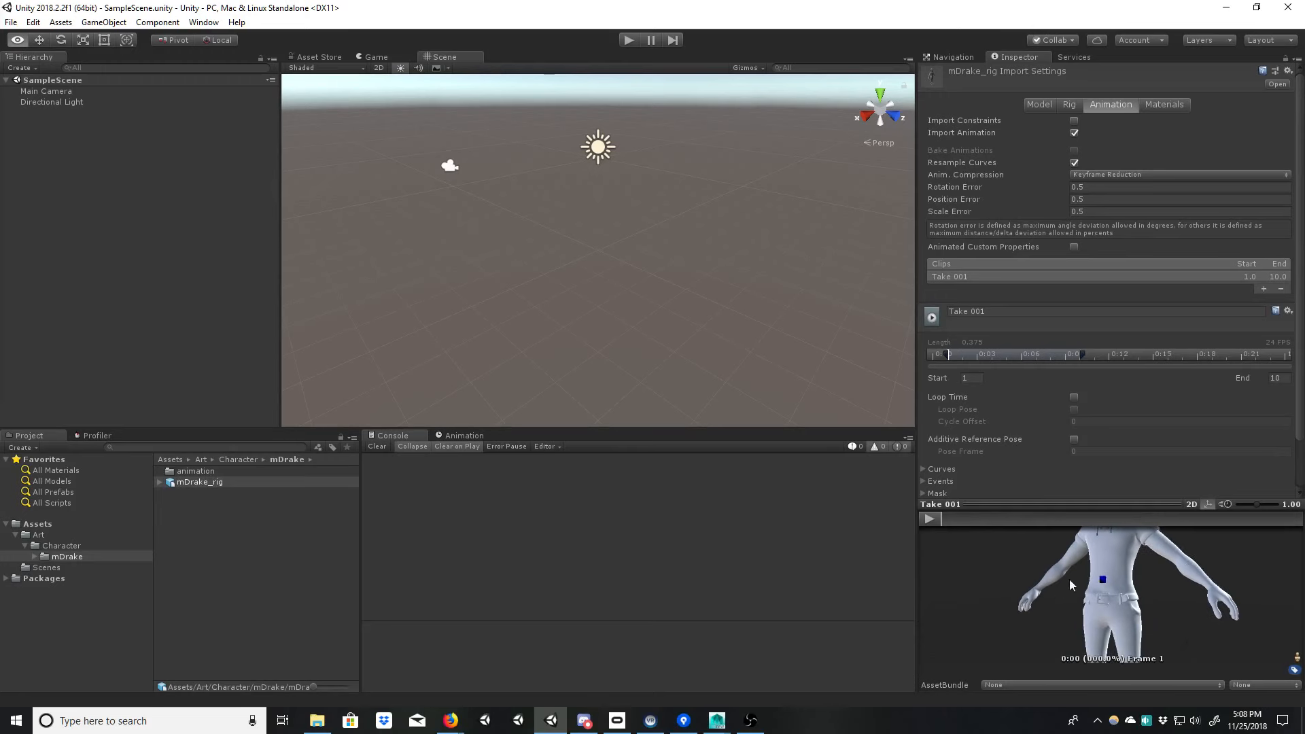
{"action": "middle_click_drag", "start_coordinate": [1087, 598], "coordinate": [1086, 657], "text": "alt"}
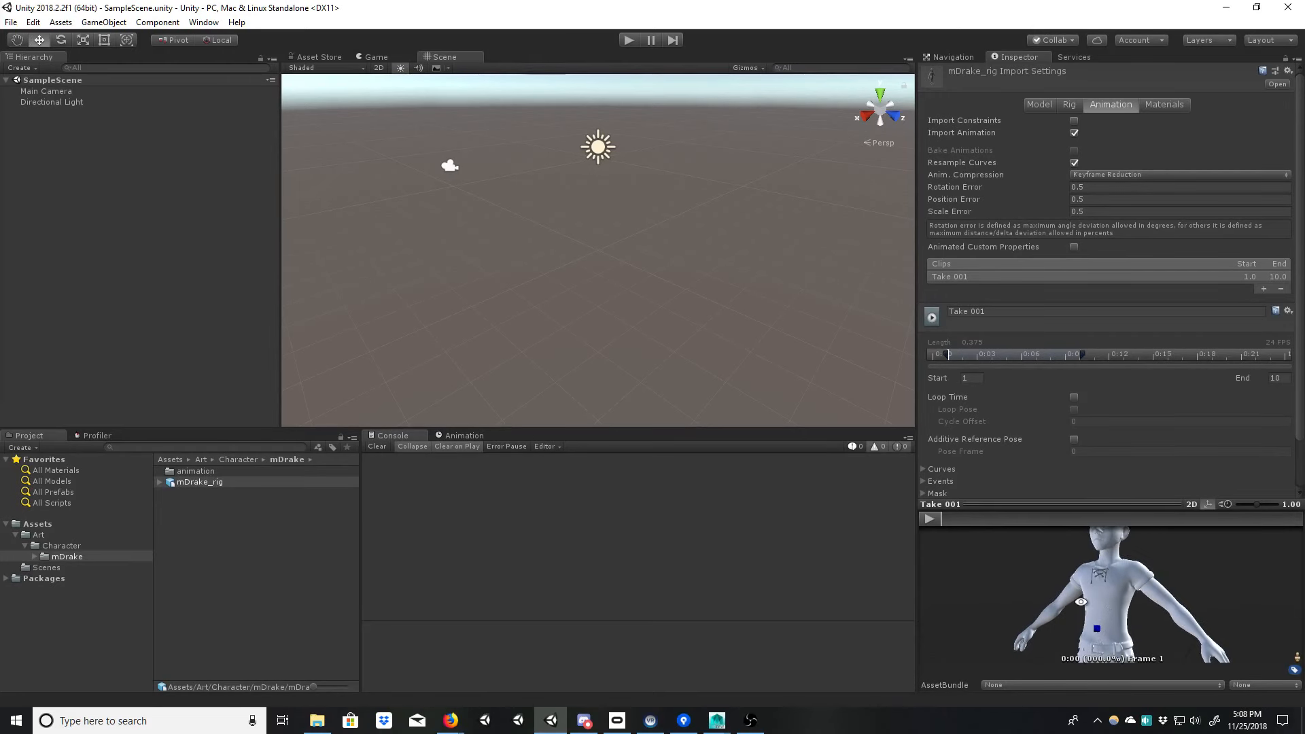
{"action": "right_click_drag", "start_coordinate": [1080, 642], "coordinate": [1140, 613]}
{"action": "left_click_drag", "start_coordinate": [1140, 614], "coordinate": [1122, 619], "text": "alt"}
{"action": "middle_click_drag", "start_coordinate": [1104, 629], "coordinate": [1174, 488], "text": "alt"}
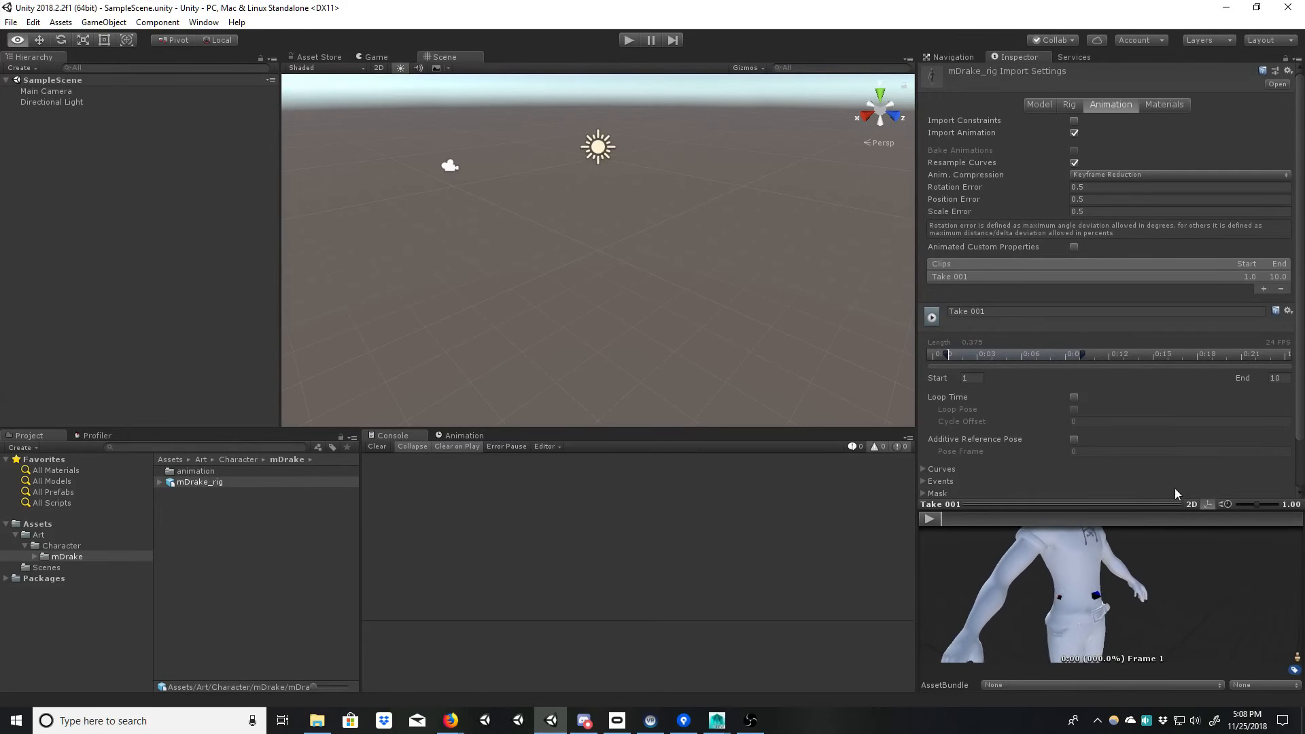
{"action": "mouse_move", "coordinate": [1104, 602]}
{"action": "middle_mouse_down", "text": "alt"}
{"action": "mouse_move", "coordinate": [1126, 523]}
{"action": "mouse_move", "coordinate": [1112, 573]}
{"action": "middle_mouse_up", "text": "alt"}
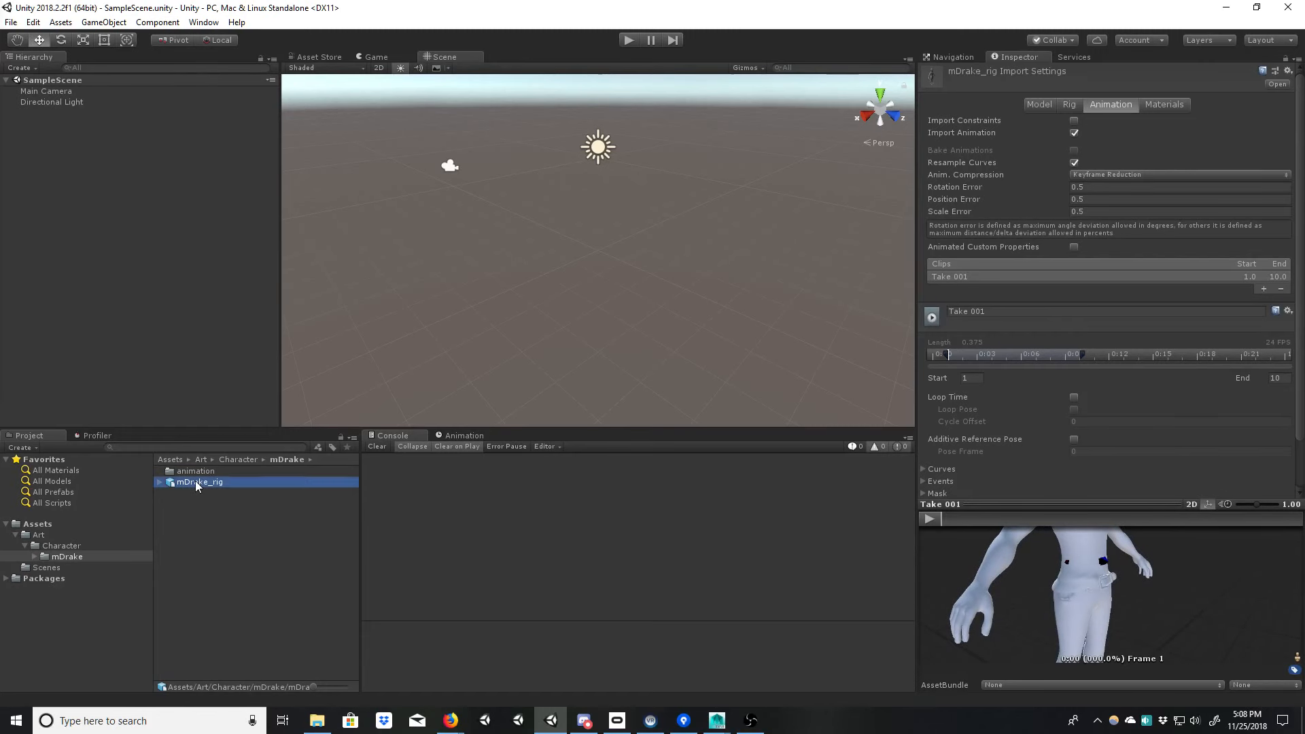
Step: Place the mDrake_rig model in SampleScene and inspect the character up close in the Scene view
{"action": "left_click_drag", "start_coordinate": [194, 480], "coordinate": [133, 145]}
{"action": "right_click_drag", "start_coordinate": [536, 214], "coordinate": [682, 277], "text": "alt"}
{"action": "left_click_drag", "start_coordinate": [682, 277], "coordinate": [641, 254], "text": "alt"}
{"action": "right_click_drag", "start_coordinate": [640, 254], "coordinate": [776, 269], "text": "alt"}
{"action": "right_click_drag", "start_coordinate": [617, 235], "coordinate": [713, 292], "text": "alt"}
{"action": "left_click", "coordinate": [713, 292]}
{"action": "left_click_drag", "start_coordinate": [714, 291], "coordinate": [594, 293], "text": "alt"}
{"action": "right_click_drag", "start_coordinate": [594, 294], "coordinate": [679, 284], "text": "alt"}
{"action": "left_click_drag", "start_coordinate": [679, 283], "coordinate": [468, 280], "text": "alt"}
{"action": "left_click", "coordinate": [586, 292]}
{"action": "left_click_drag", "start_coordinate": [614, 306], "coordinate": [661, 336], "text": "alt"}
Step: Expand mDrake_rig in the scene hierarchy and inspect its root motion joint and individual meshes, such as the belt, eyebrows, pants and shirt sleeves
{"action": "left_click", "coordinate": [16, 112]}
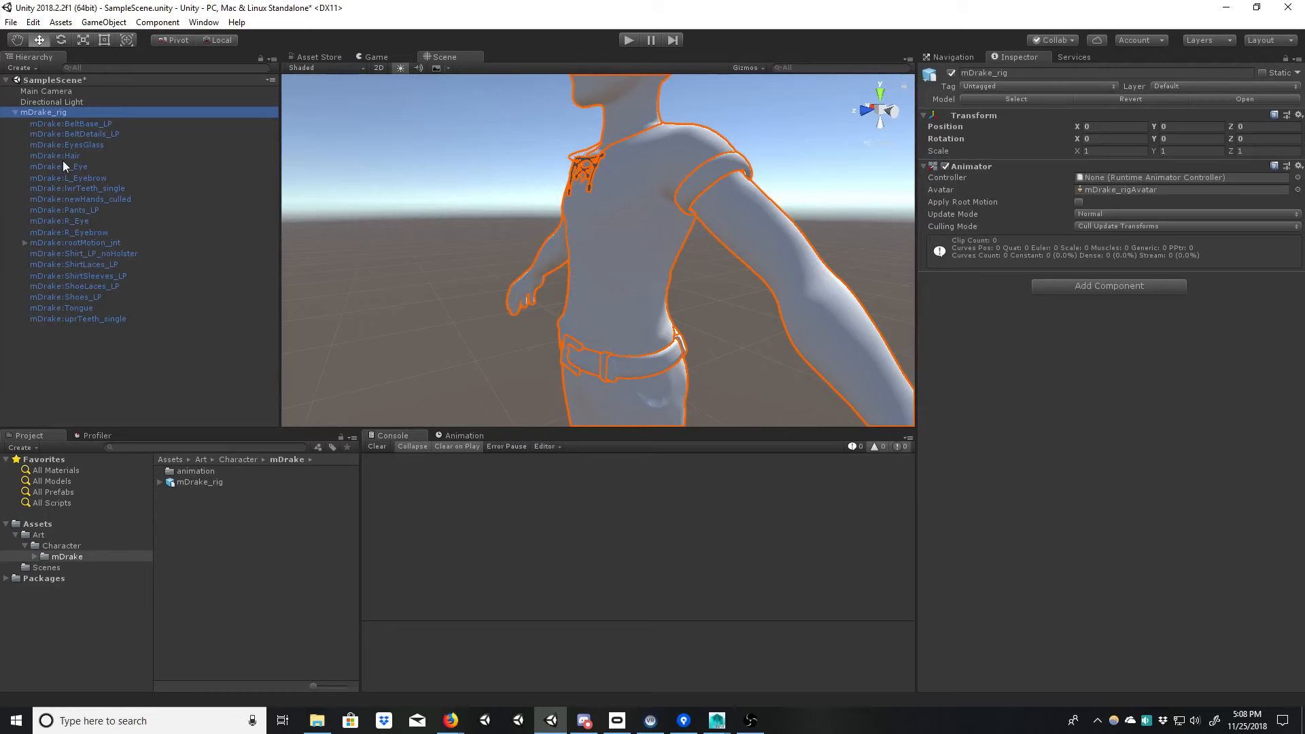
{"action": "left_click", "coordinate": [87, 243]}
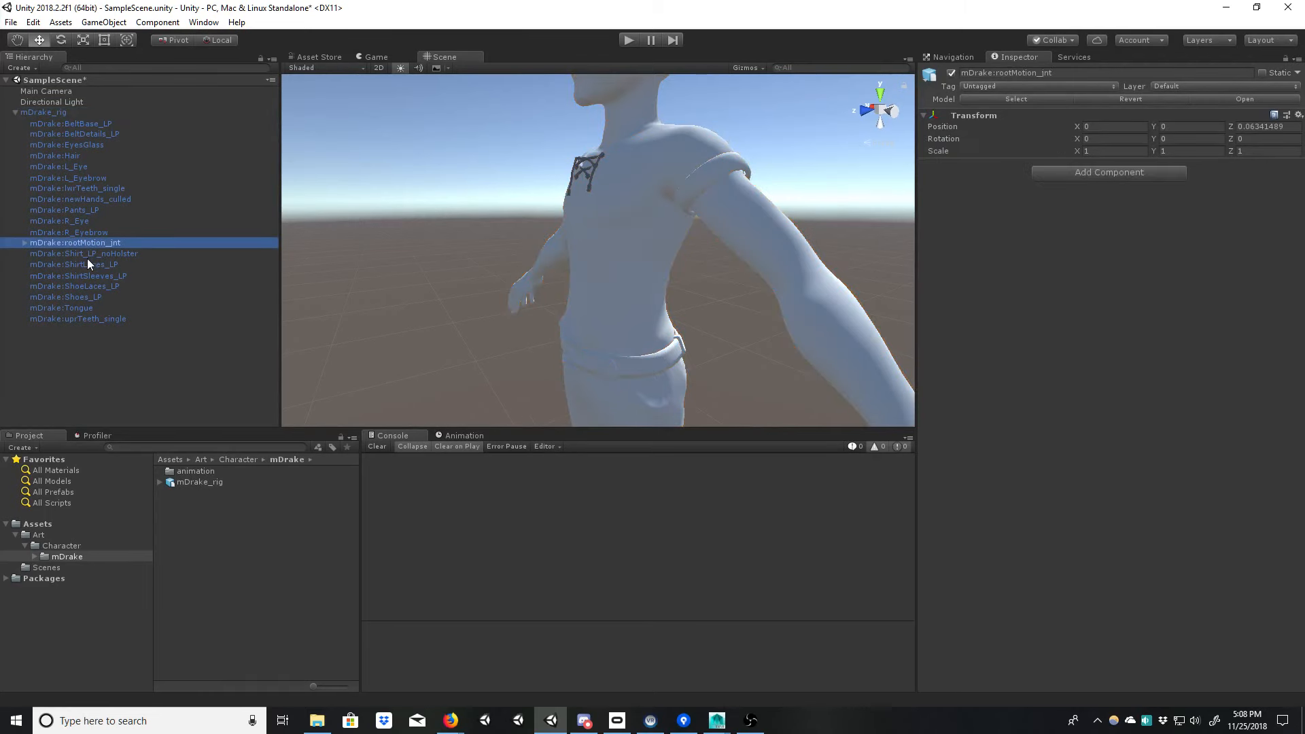
{"action": "left_click", "coordinate": [87, 256]}
{"action": "left_click", "coordinate": [88, 284]}
{"action": "left_click", "coordinate": [88, 307]}
{"action": "left_click", "coordinate": [83, 126]}
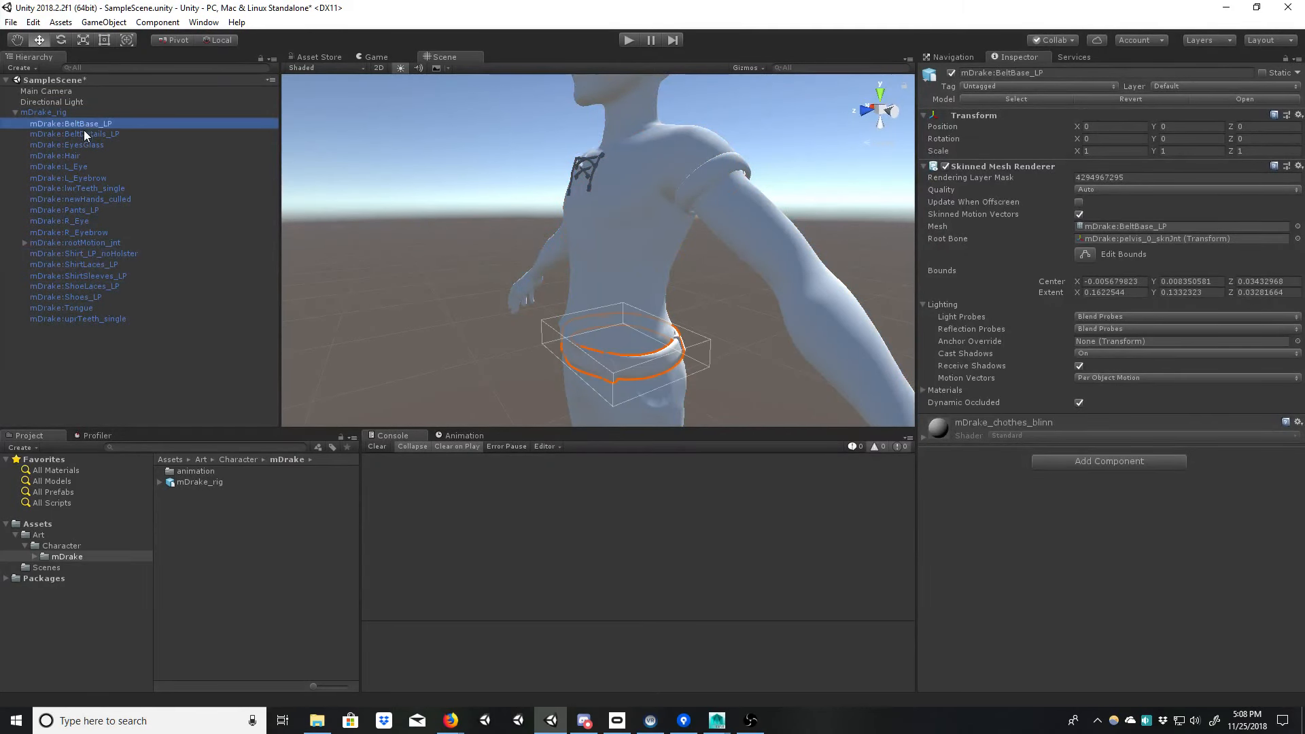
{"action": "left_click", "coordinate": [76, 177]}
{"action": "left_click", "coordinate": [83, 209]}
{"action": "left_click", "coordinate": [81, 234]}
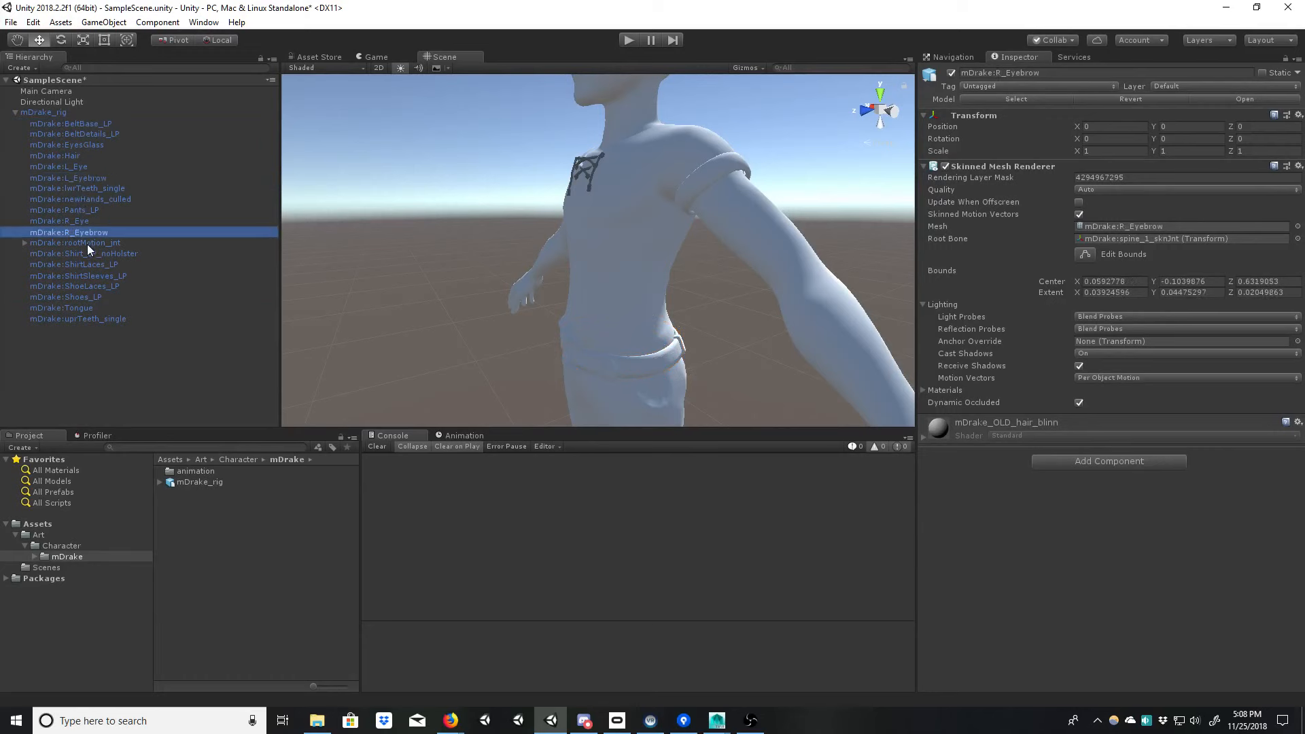
{"action": "left_click", "coordinate": [91, 244]}
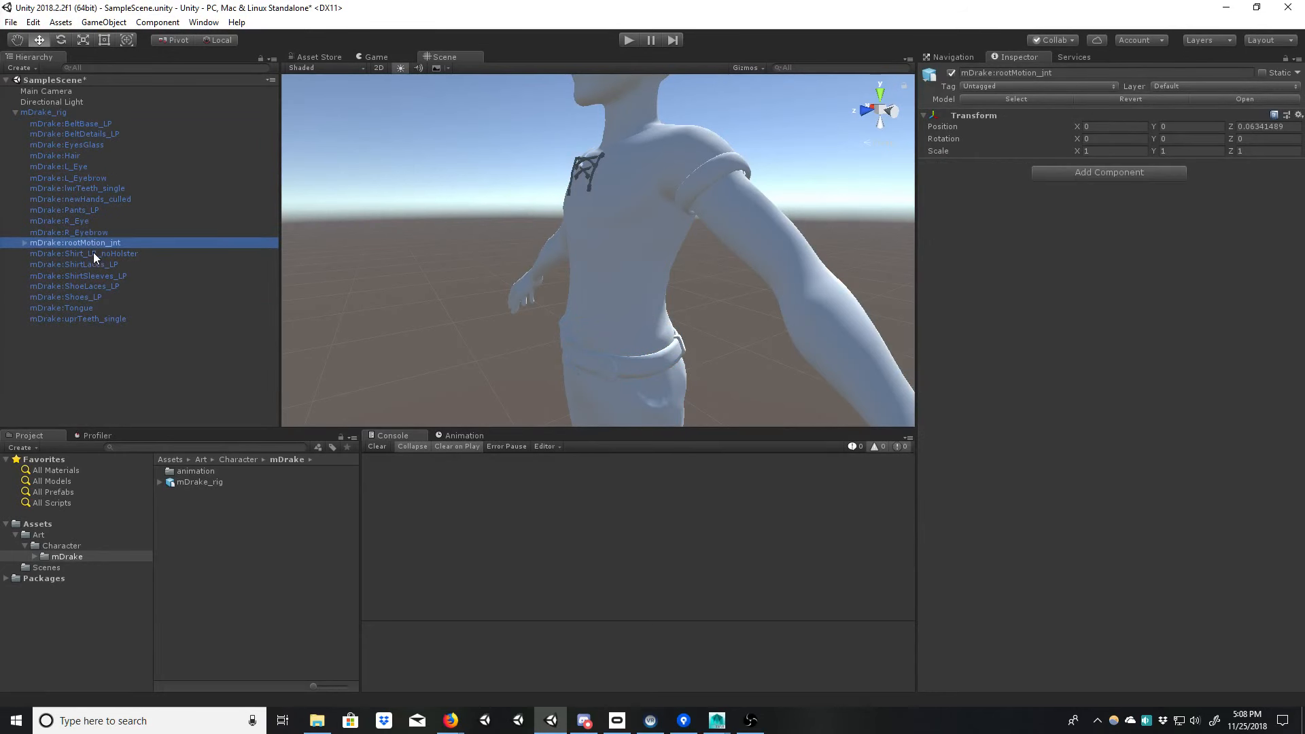
{"action": "left_click", "coordinate": [93, 253]}
{"action": "left_click", "coordinate": [95, 276]}
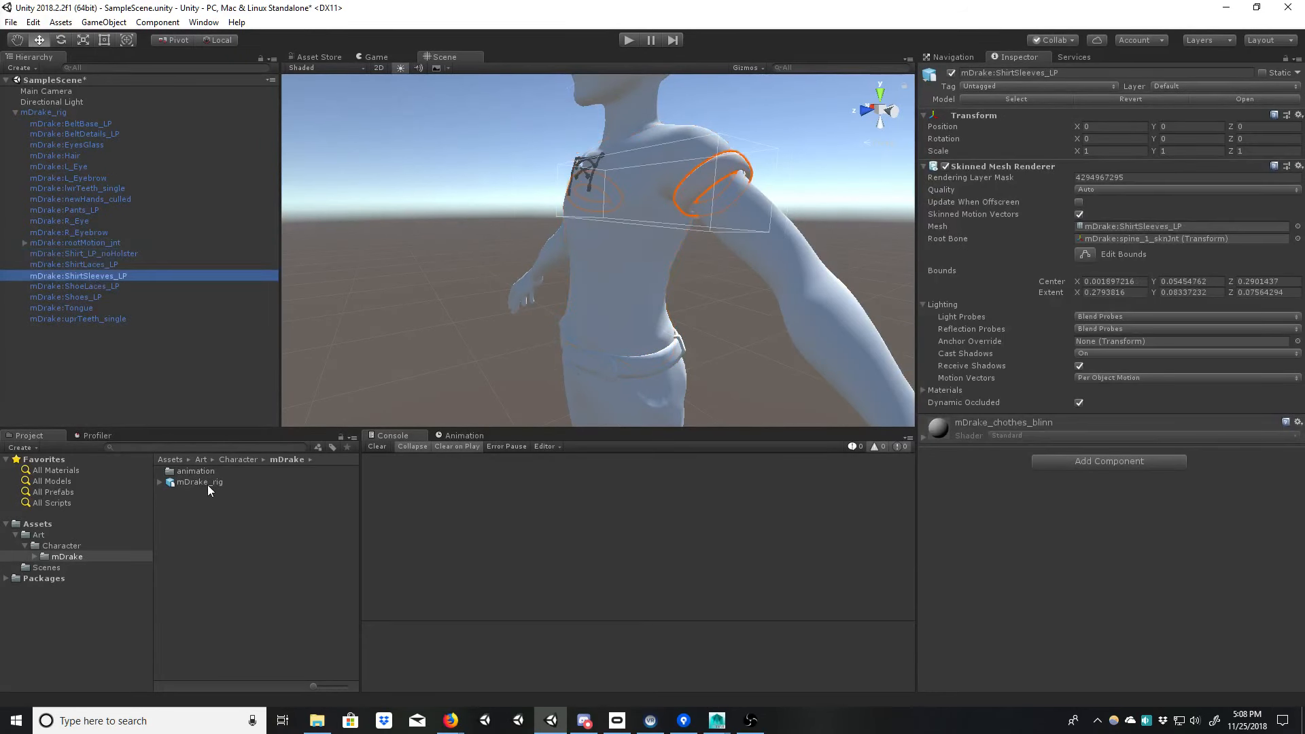
Step: Inspect the placed character in the Scene view from several angles, from a close-up of the head out to the full body
{"action": "left_click_drag", "start_coordinate": [595, 284], "coordinate": [637, 256], "text": "alt"}
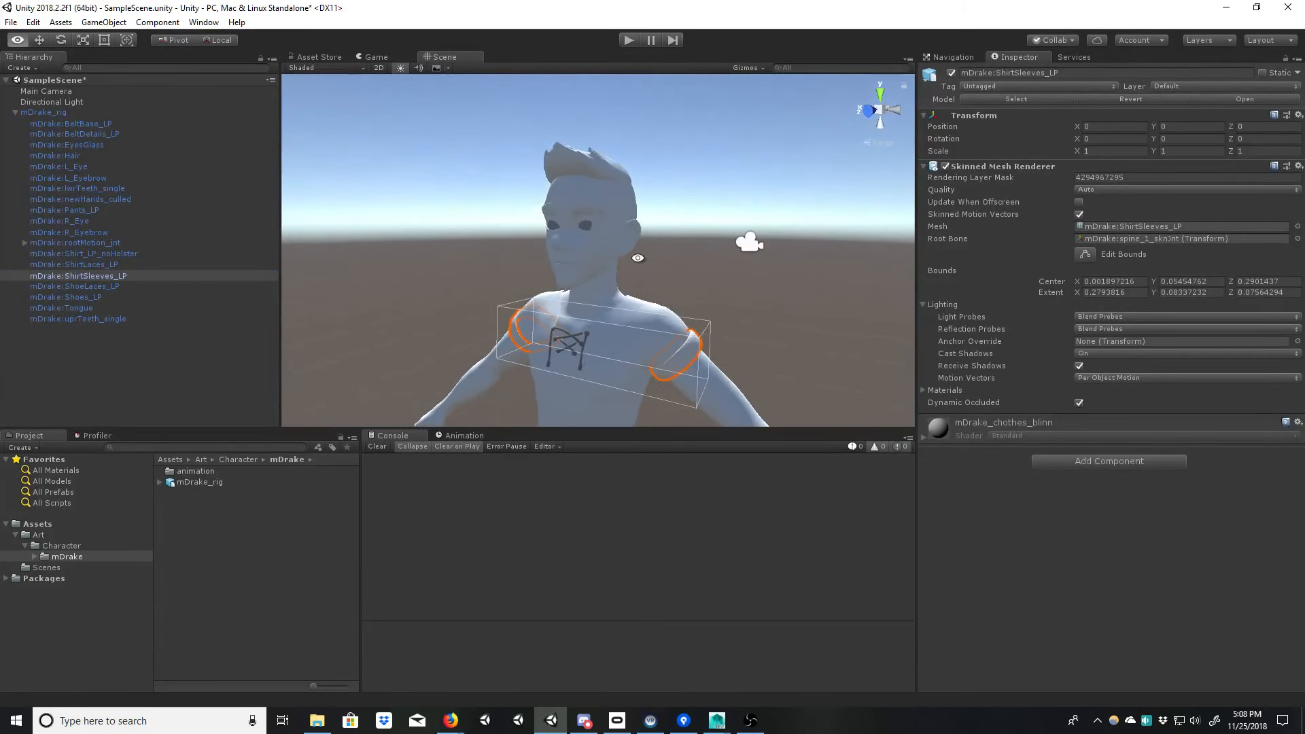
{"action": "middle_click_drag", "start_coordinate": [637, 257], "coordinate": [684, 265], "text": "alt"}
{"action": "scroll", "coordinate": [684, 265], "scroll_direction": "up", "scroll_amount": 3}
{"action": "mouse_move", "coordinate": [662, 313]}
{"action": "left_mouse_down", "text": "alt"}
{"action": "mouse_move", "coordinate": [753, 294]}
{"action": "mouse_move", "coordinate": [679, 294]}
{"action": "left_mouse_up", "text": "alt"}
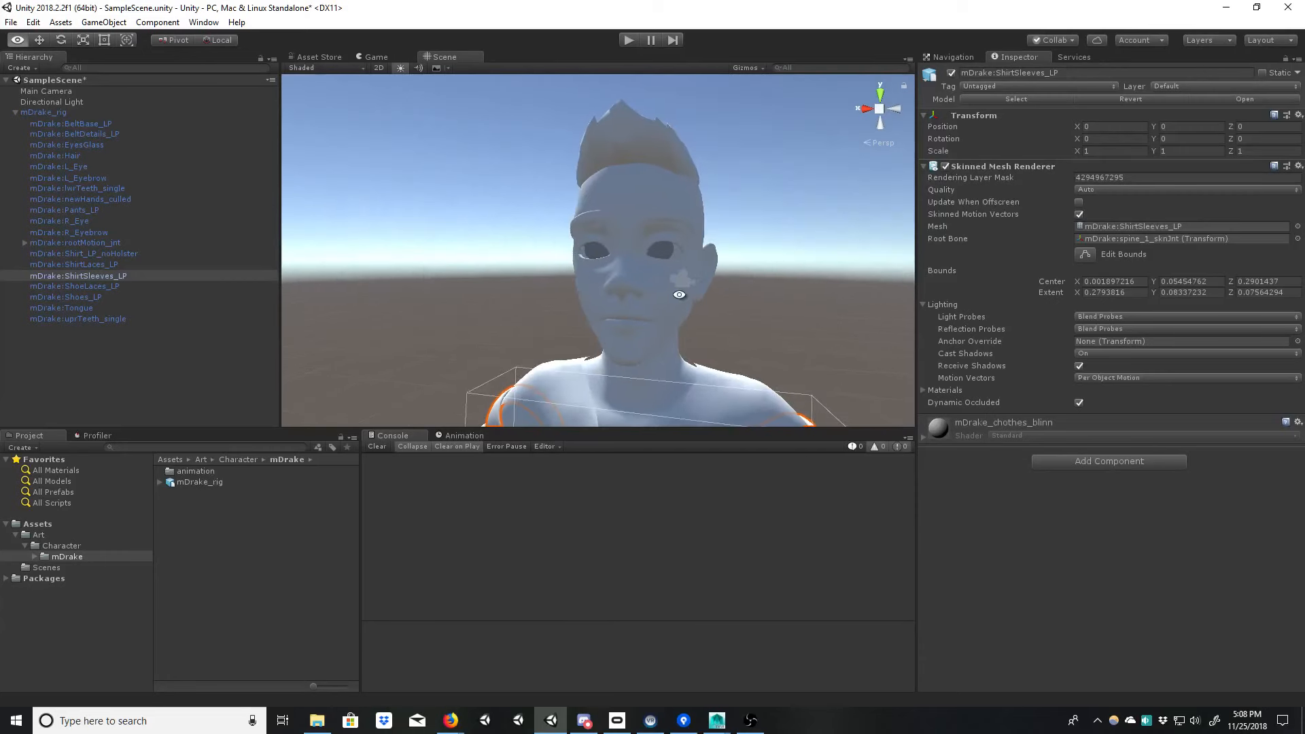
{"action": "middle_click_drag", "start_coordinate": [703, 183], "coordinate": [707, 309], "text": "alt"}
{"action": "left_click_drag", "start_coordinate": [707, 308], "coordinate": [629, 332], "text": "alt"}
{"action": "middle_click_drag", "start_coordinate": [629, 332], "coordinate": [611, 204], "text": "alt"}
{"action": "right_click_drag", "start_coordinate": [612, 203], "coordinate": [516, 285], "text": "alt"}
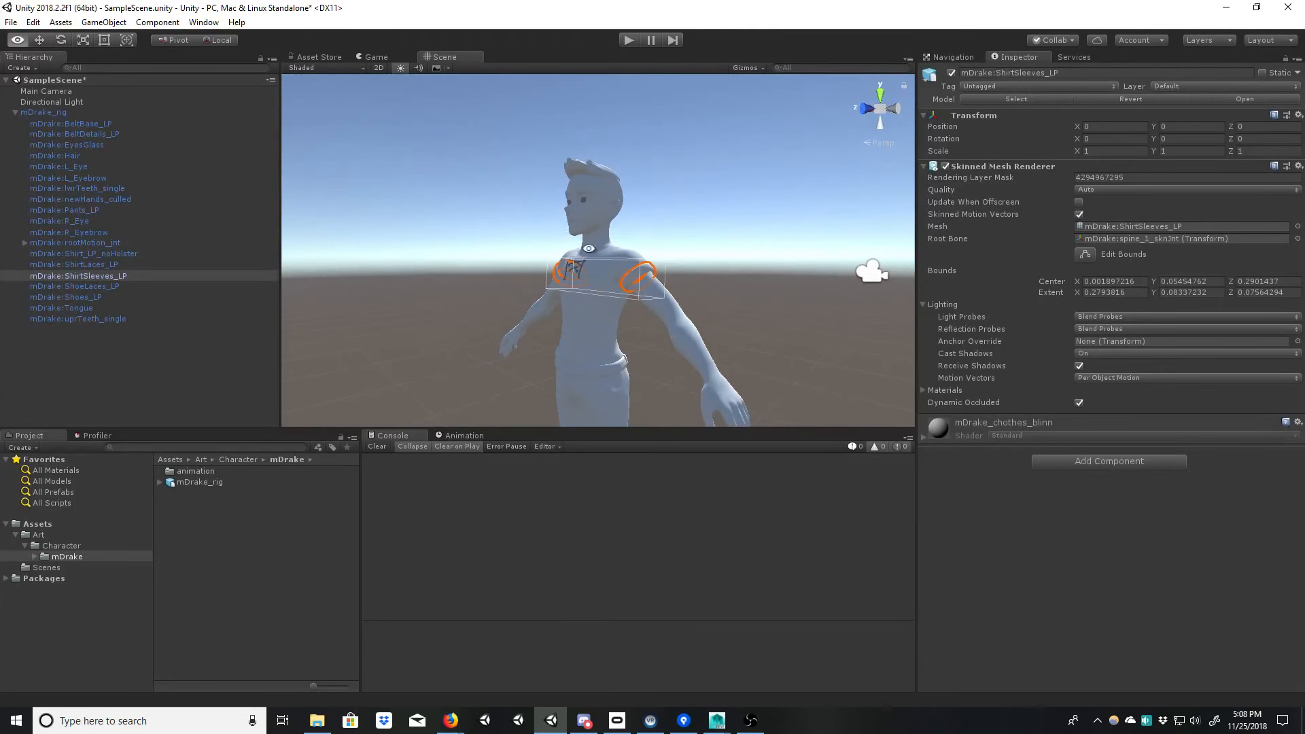
{"action": "middle_click_drag", "start_coordinate": [691, 372], "coordinate": [687, 238], "text": "alt"}
{"action": "right_click_drag", "start_coordinate": [687, 238], "coordinate": [582, 271], "text": "alt"}
{"action": "left_click_drag", "start_coordinate": [582, 271], "coordinate": [619, 266], "text": "alt"}
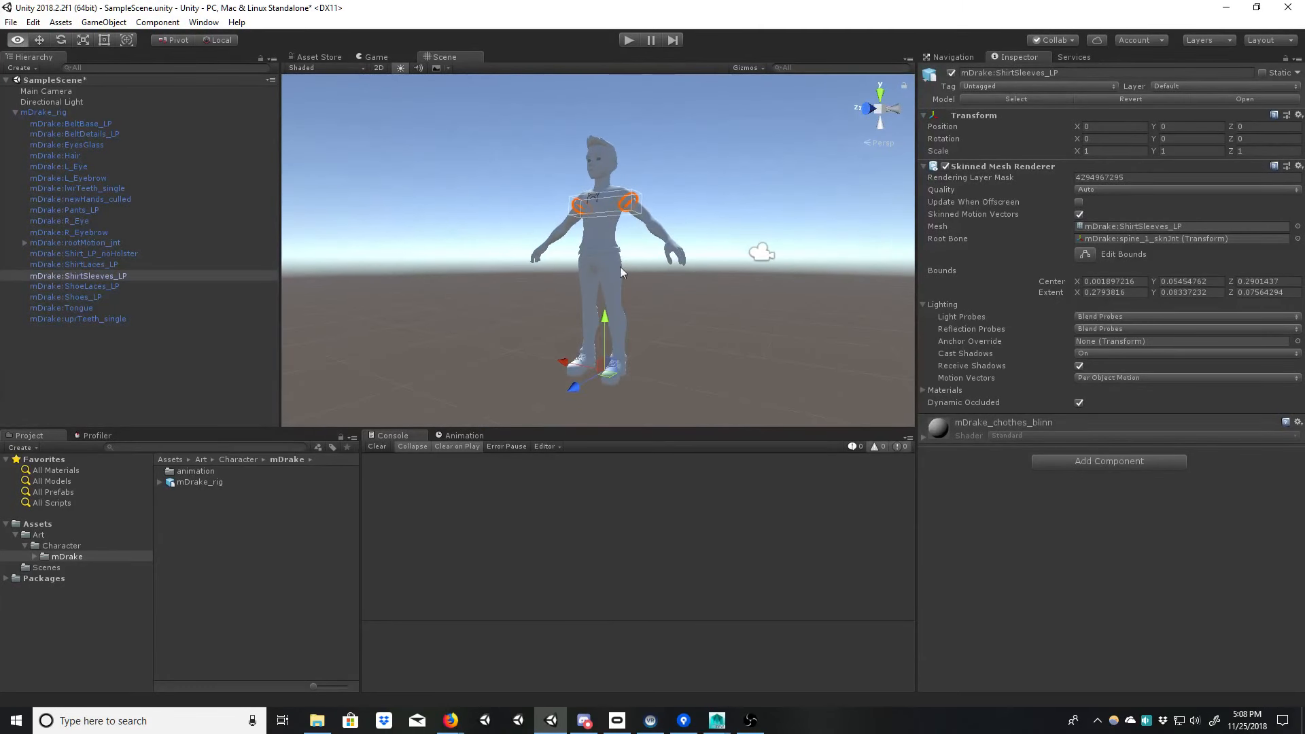
Step: Show the Materials import settings of mDrake_rig and check the remapped material slots, including mDrake_chothes_blinn, mDrake_blinn5 and lambert1
{"action": "left_click", "coordinate": [218, 481]}
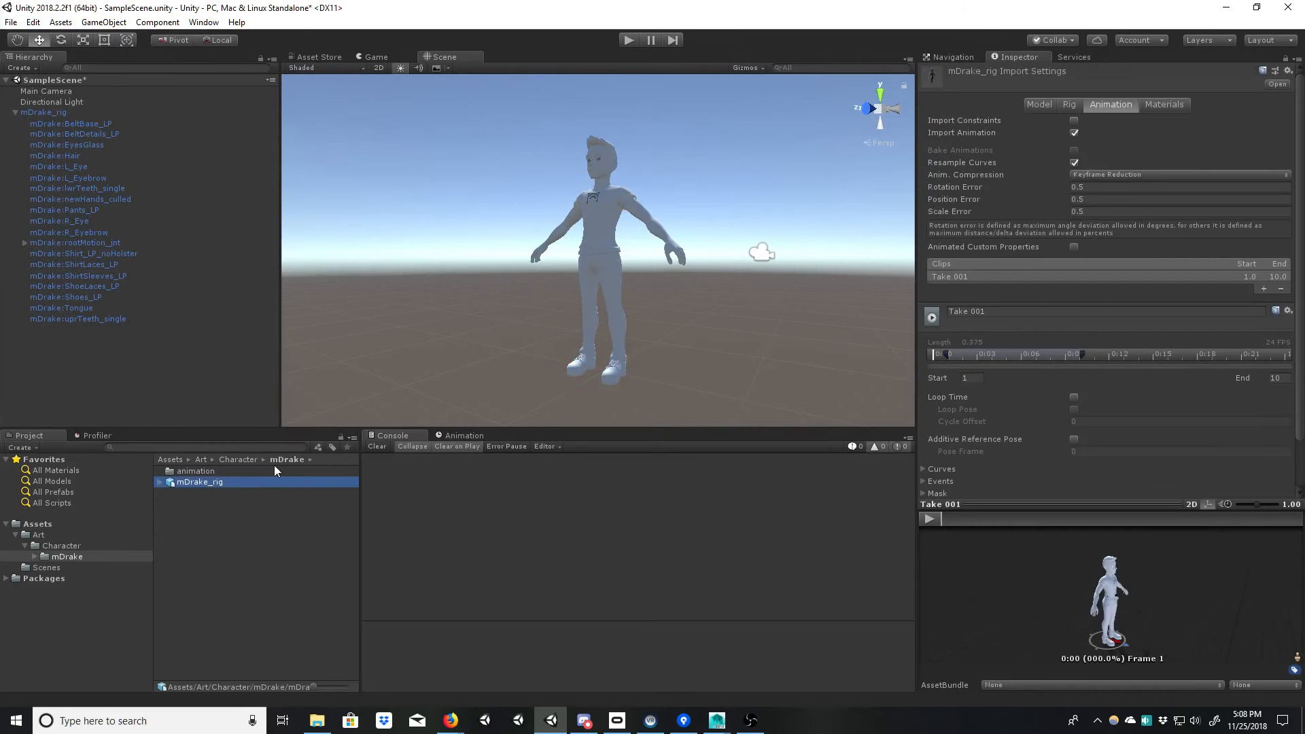
{"action": "left_click", "coordinate": [1163, 108]}
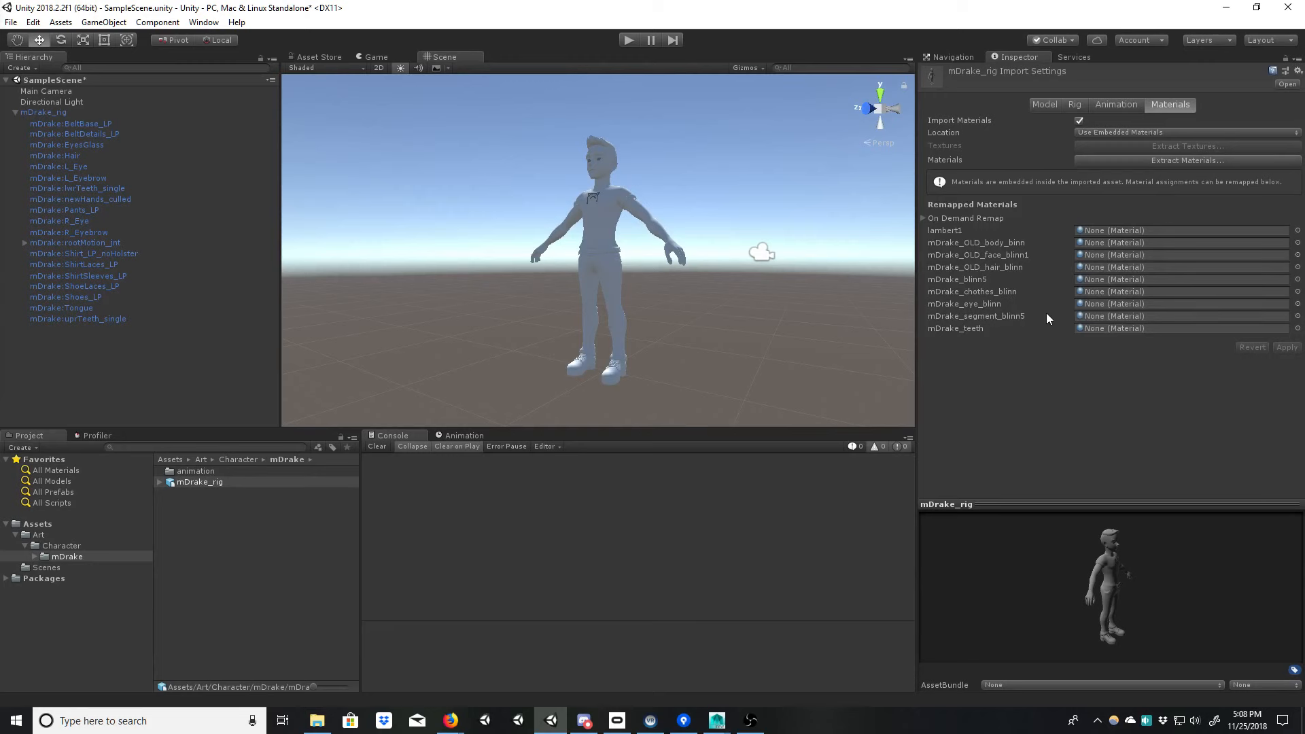
{"action": "left_click", "coordinate": [1109, 291]}
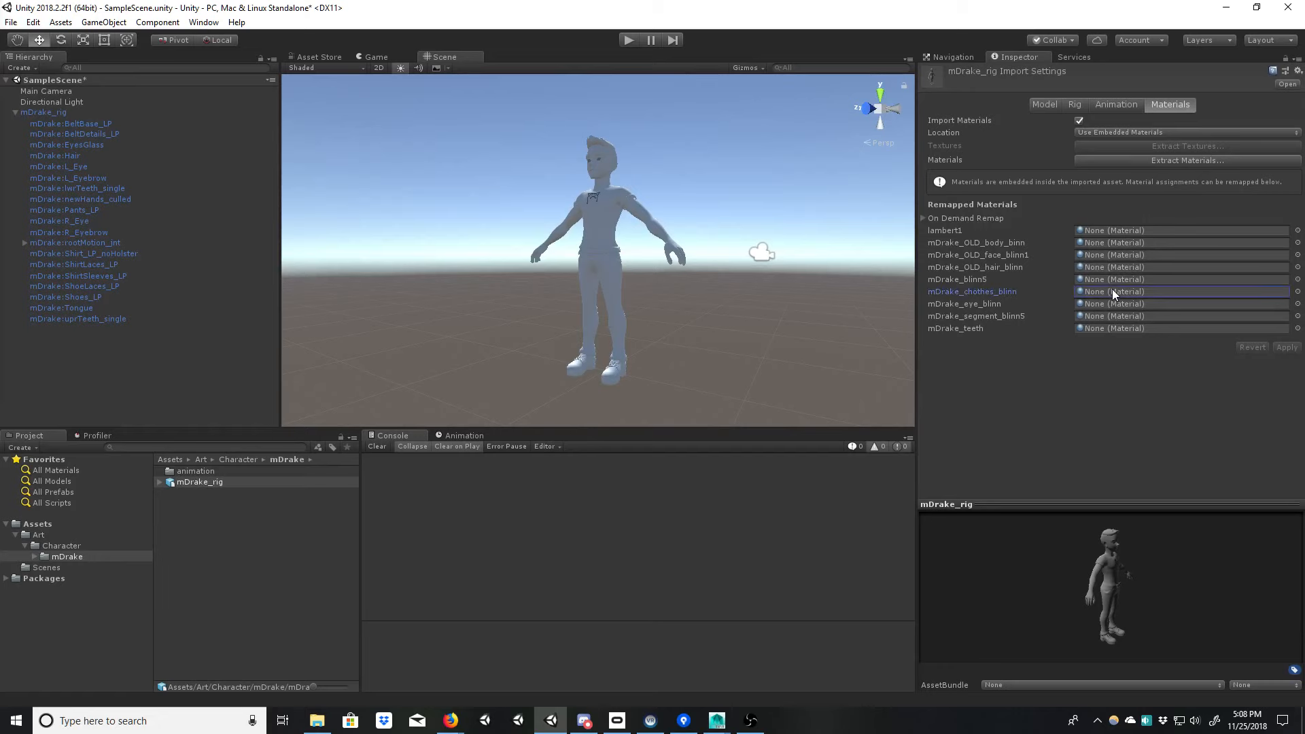
{"action": "left_click", "coordinate": [1112, 278]}
{"action": "left_click", "coordinate": [1108, 230]}
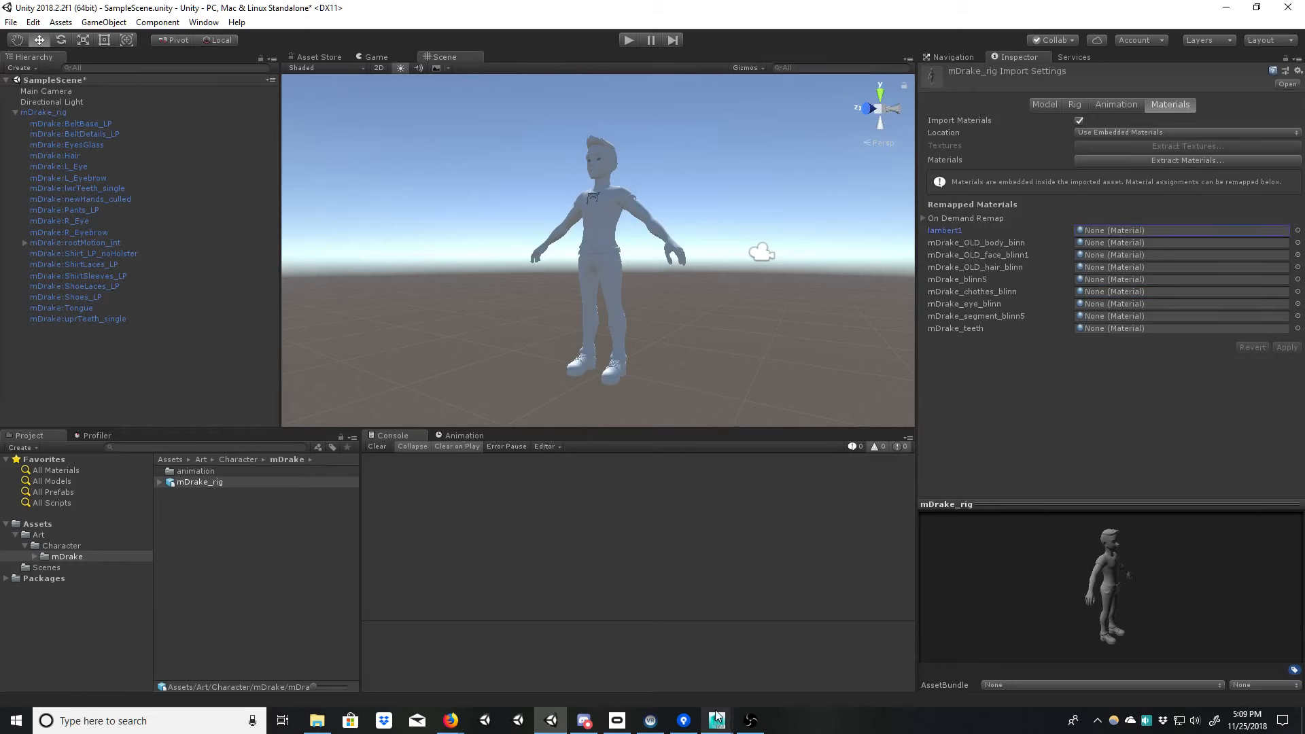
Step: Switch to Maya, open the mDrake rig file from the Animation Importer, close the importer and view the character's upper body
{"action": "mouse_move", "coordinate": [717, 720]}
{"action": "left_click", "coordinate": [768, 656]}
{"action": "mouse_move", "coordinate": [783, 226]}
{"action": "left_mouse_down"}
{"action": "mouse_move", "coordinate": [748, 437]}
{"action": "mouse_move", "coordinate": [796, 231]}
{"action": "left_mouse_up"}
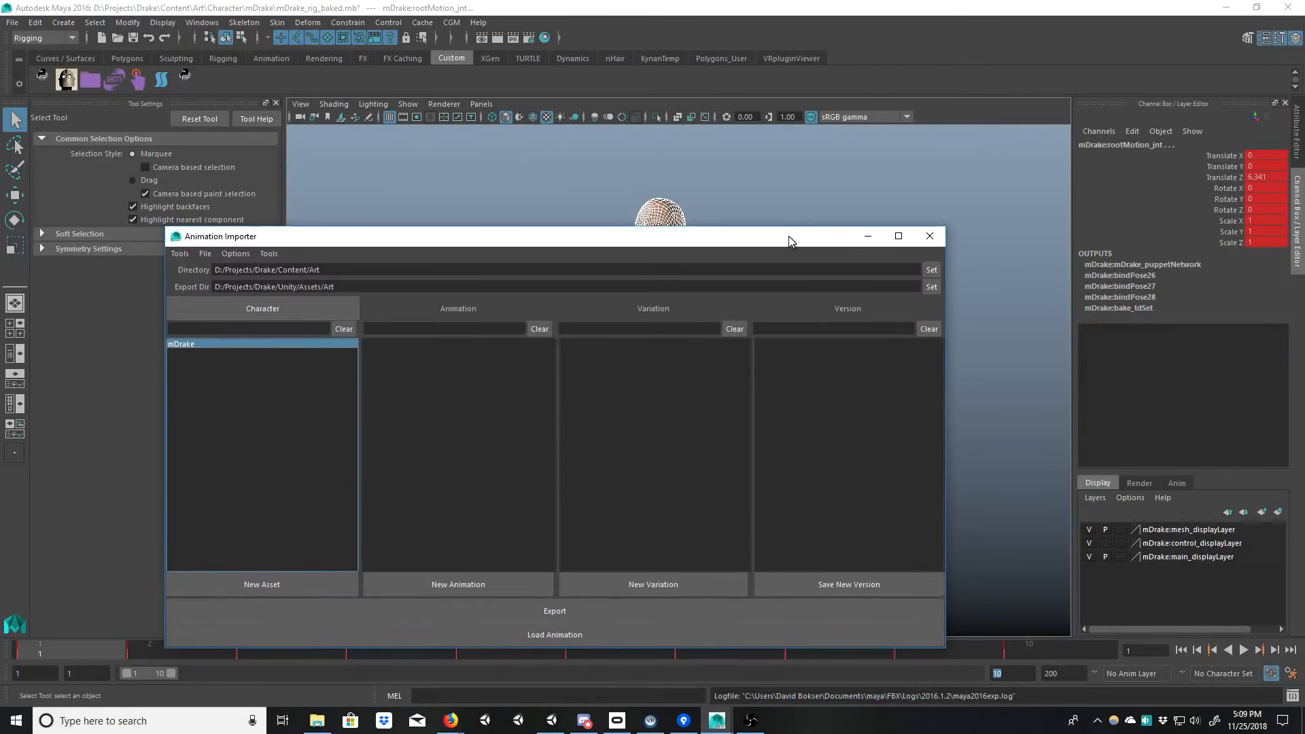
{"action": "right_click", "coordinate": [211, 345]}
{"action": "left_click", "coordinate": [234, 369]}
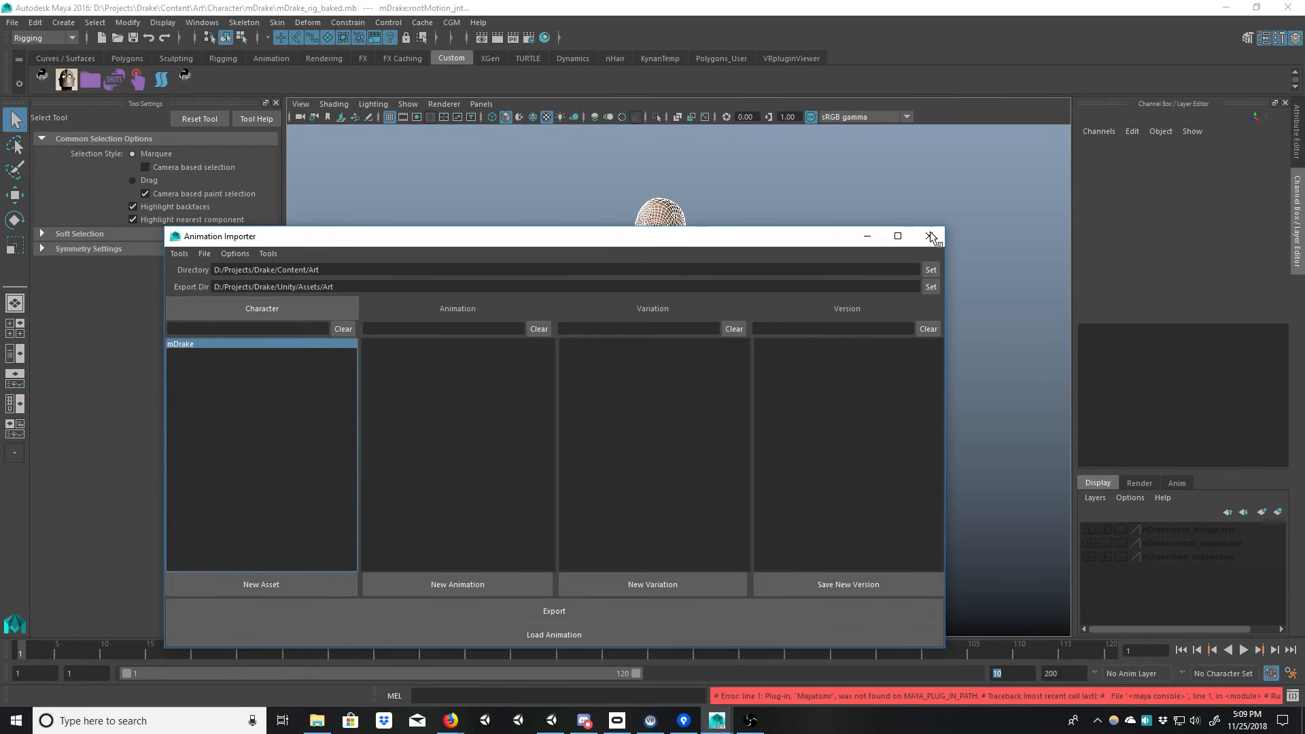
{"action": "left_click", "coordinate": [929, 236]}
{"action": "scroll", "coordinate": [850, 367], "scroll_direction": "up", "scroll_amount": 6}
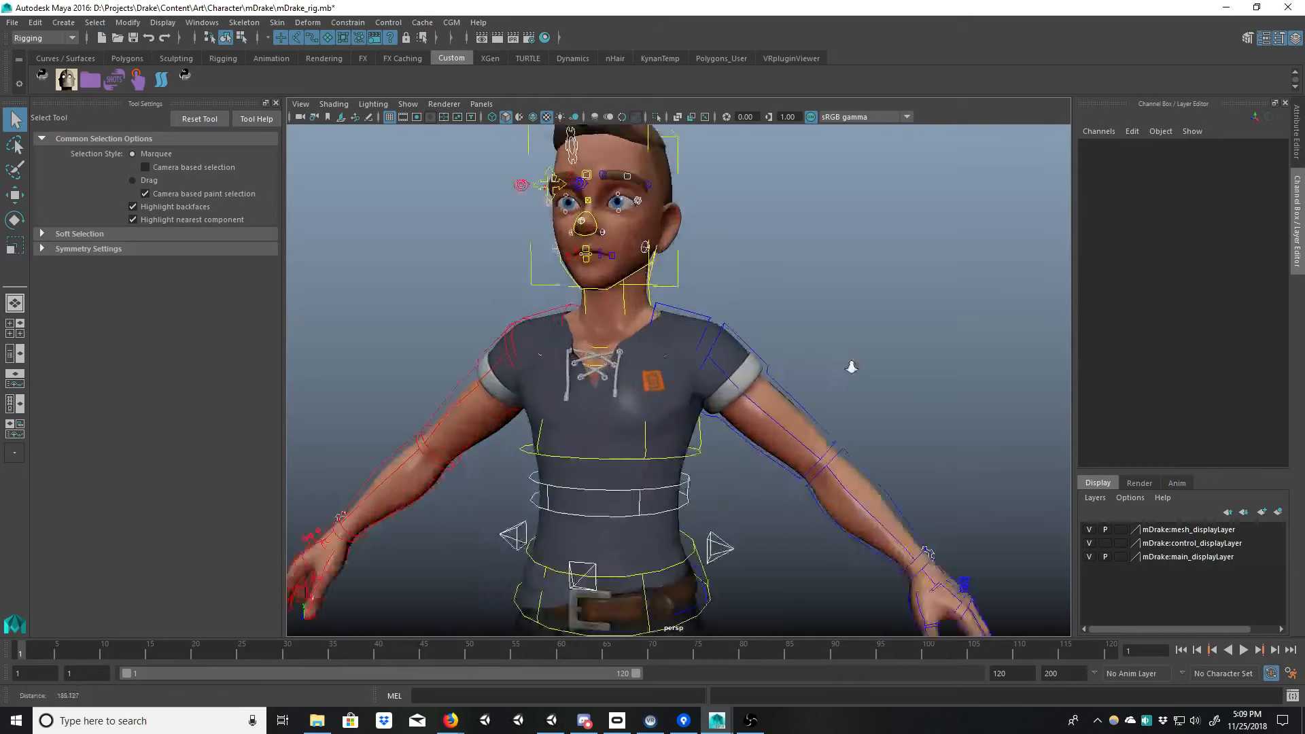
{"action": "left_click_drag", "start_coordinate": [733, 345], "coordinate": [702, 344], "text": "alt"}
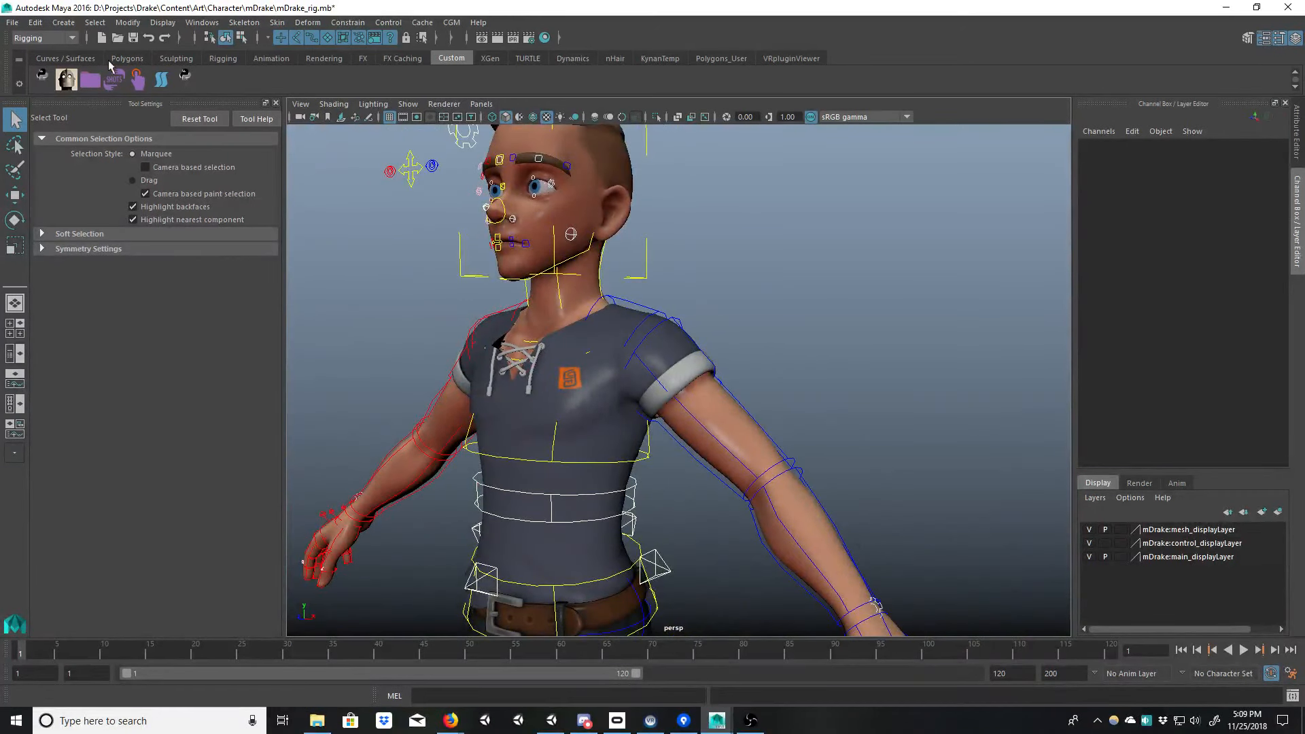
Step: Open the recent scene mDrake_unityMed_v11192018.mb without saving the changes to mDrake_rig.mb
{"action": "left_click", "coordinate": [13, 23]}
{"action": "mouse_move", "coordinate": [80, 384]}
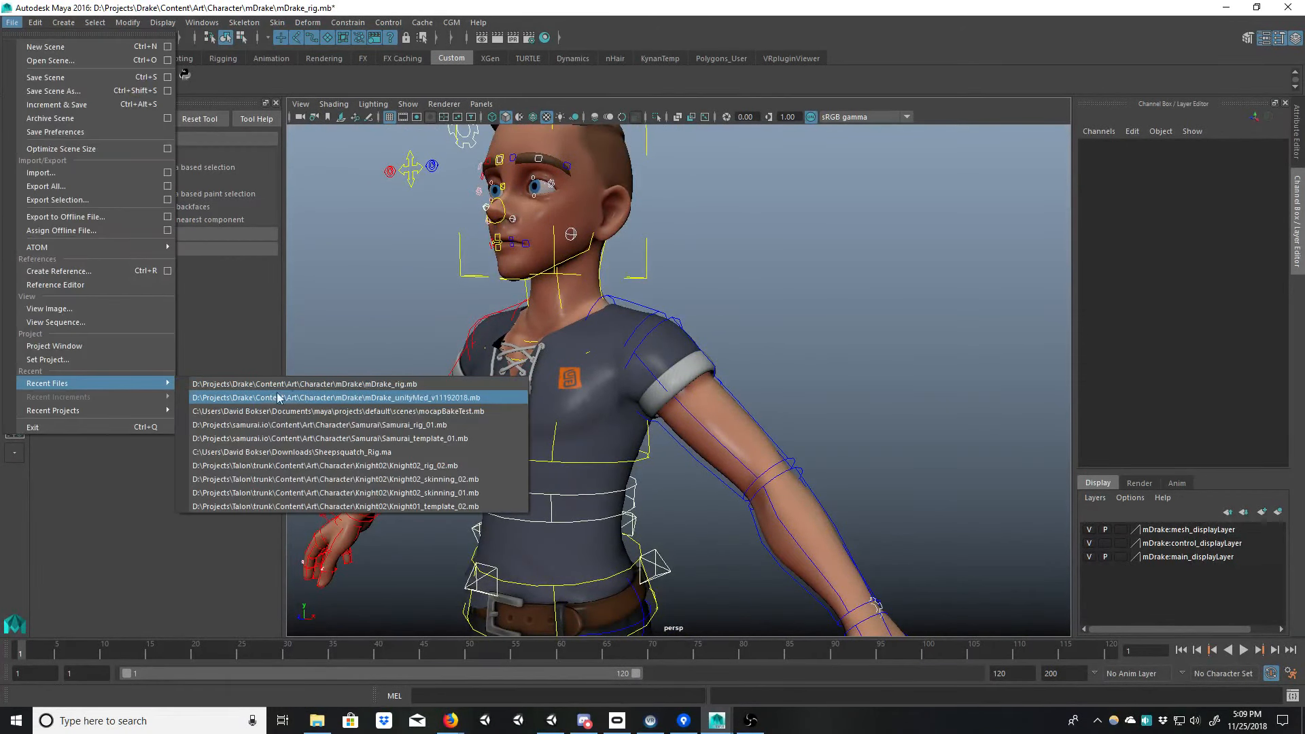
{"action": "left_click", "coordinate": [309, 398]}
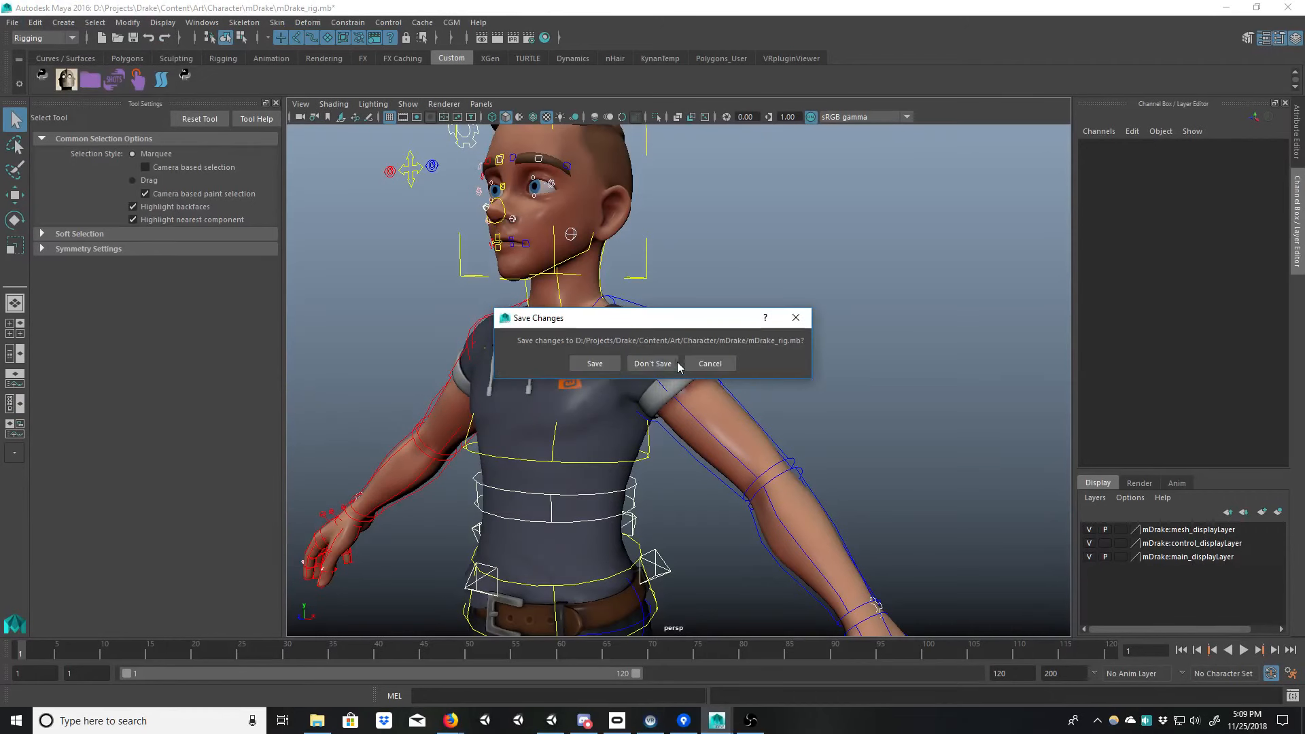
{"action": "left_click", "coordinate": [649, 364]}
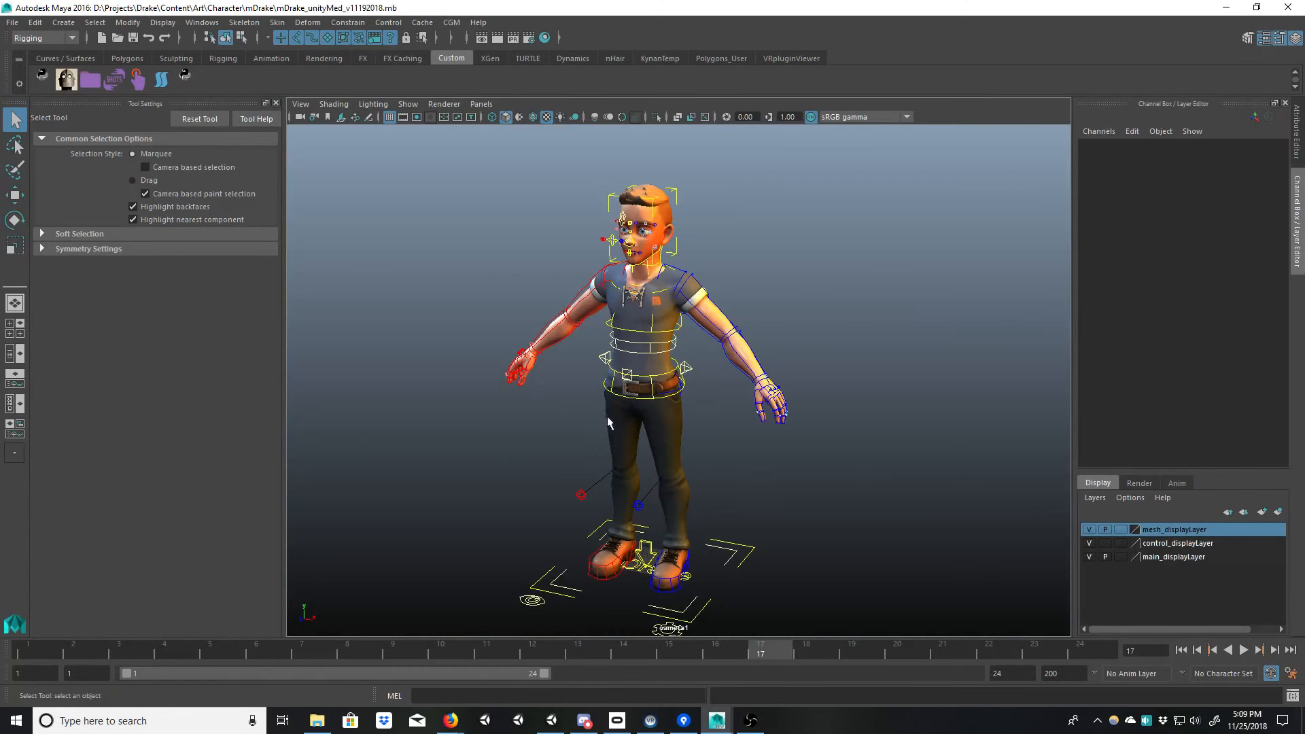
{"action": "key", "text": "space"}
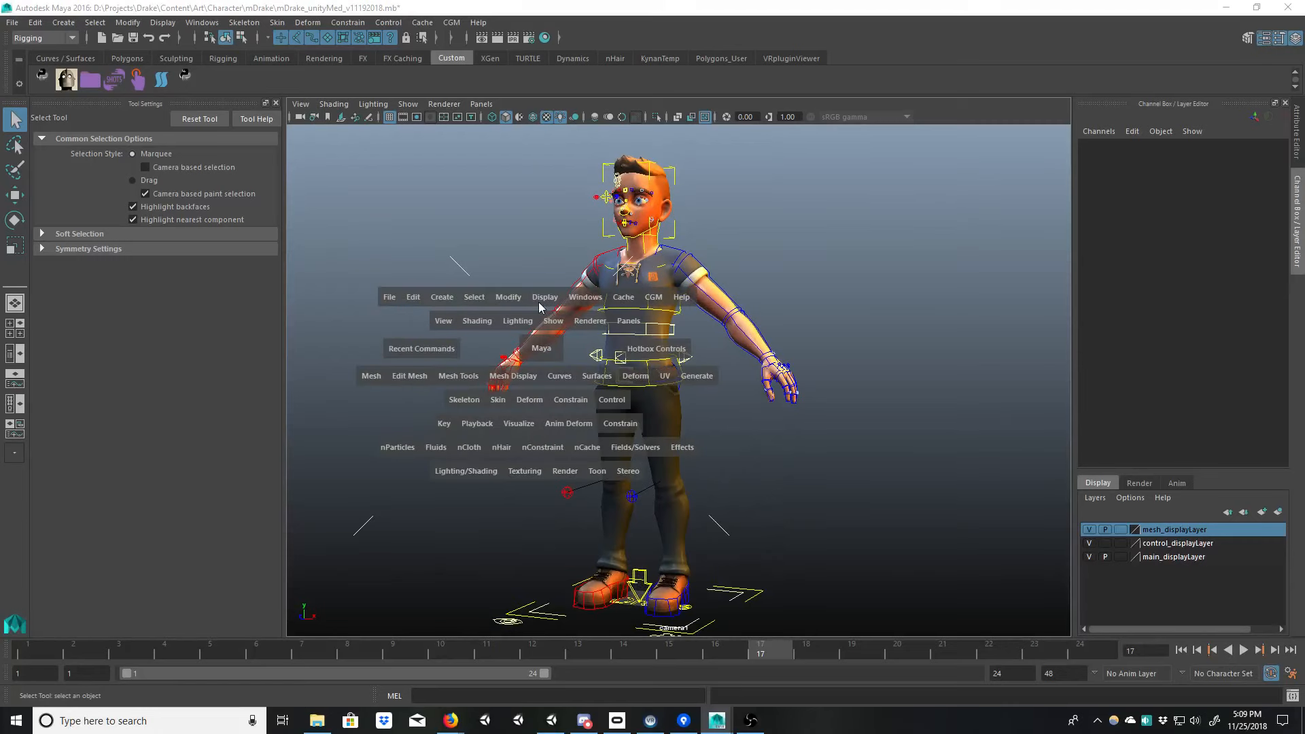
{"action": "left_click", "coordinate": [585, 297]}
{"action": "mouse_move", "coordinate": [615, 377]}
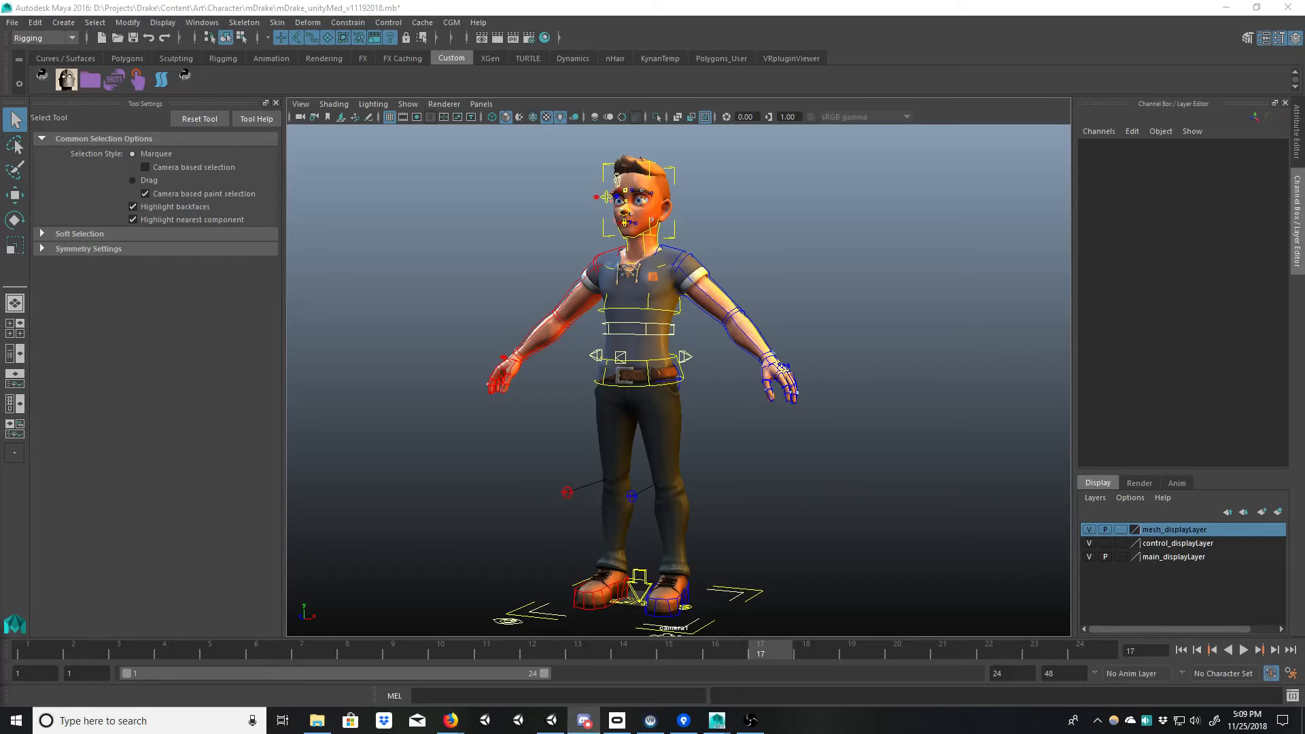
{"action": "mouse_move", "coordinate": [451, 718]}
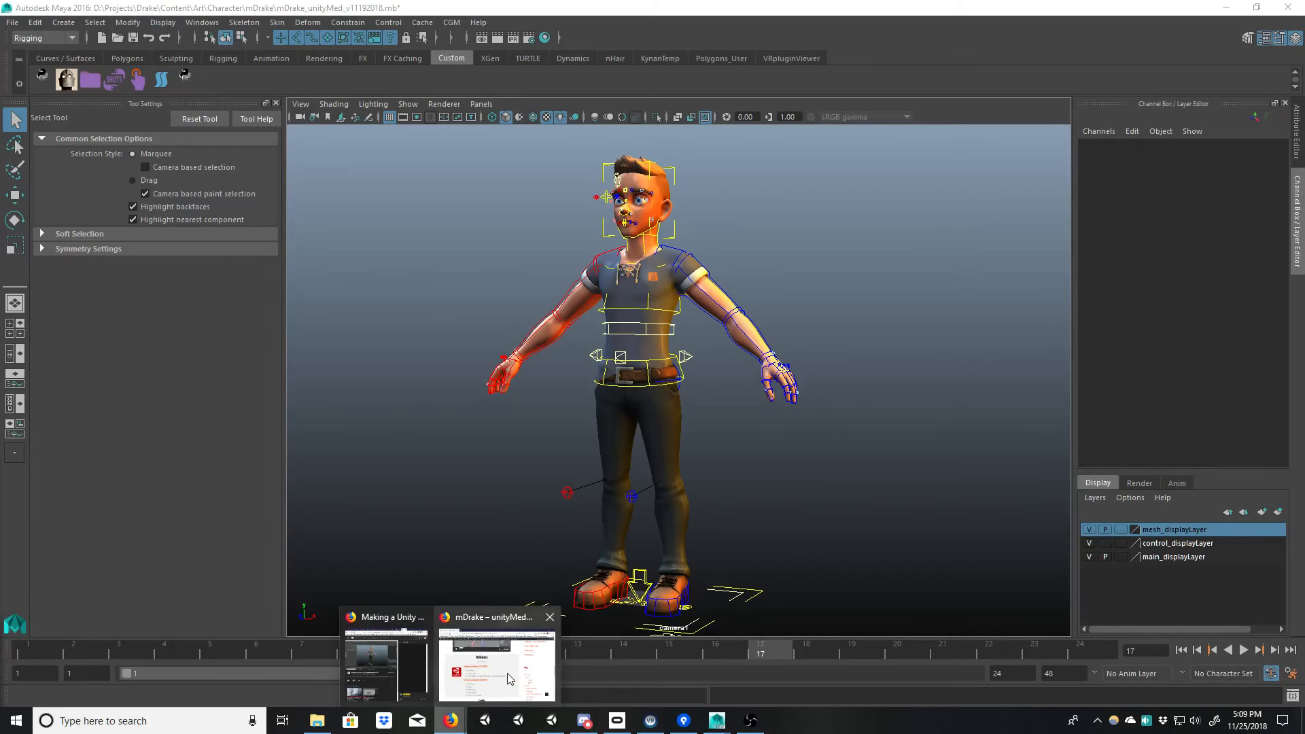
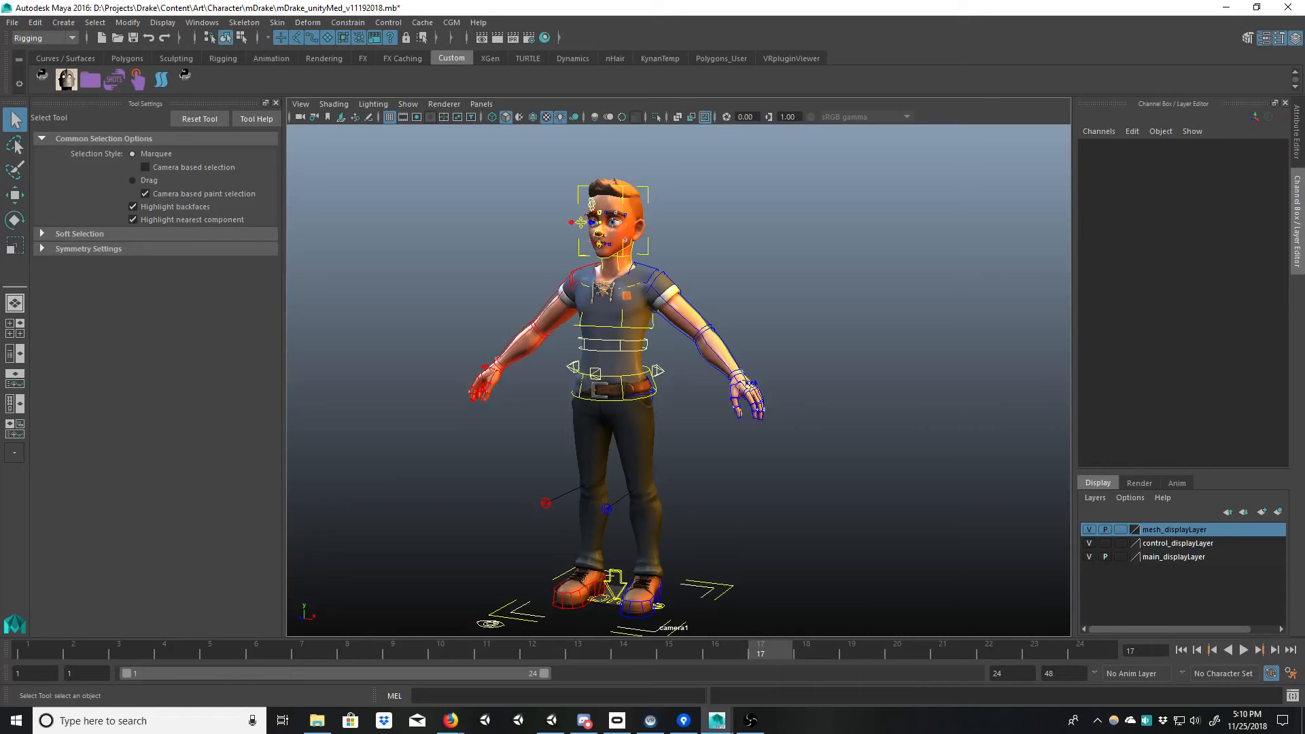
{"action": "key", "text": "alt+Tab"}
{"action": "left_click_drag", "start_coordinate": [489, 453], "coordinate": [498, 428], "text": "alt"}
Step: Open the Hypershade and delete the unused shading nodes from the scene
{"action": "key", "text": "space"}
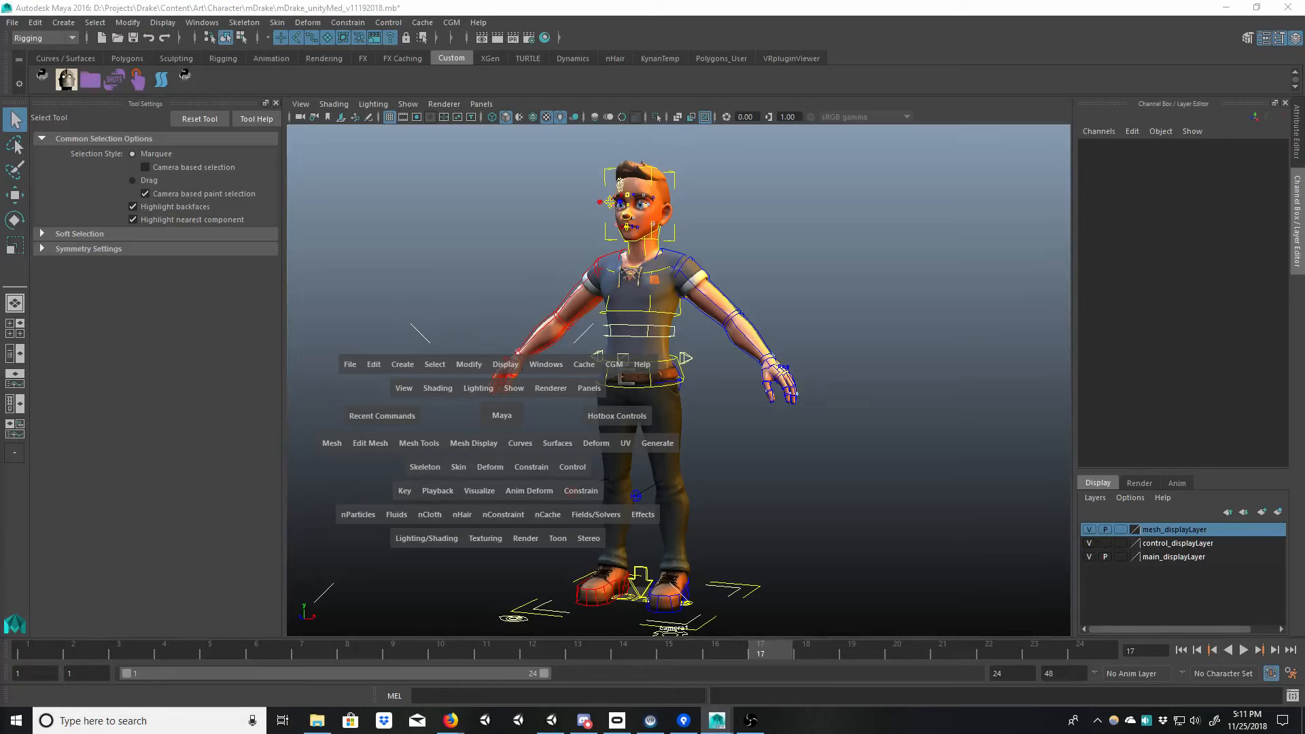
{"action": "left_click", "coordinate": [544, 38]}
{"action": "left_click_drag", "start_coordinate": [605, 140], "coordinate": [669, 249]}
{"action": "left_click", "coordinate": [224, 268]}
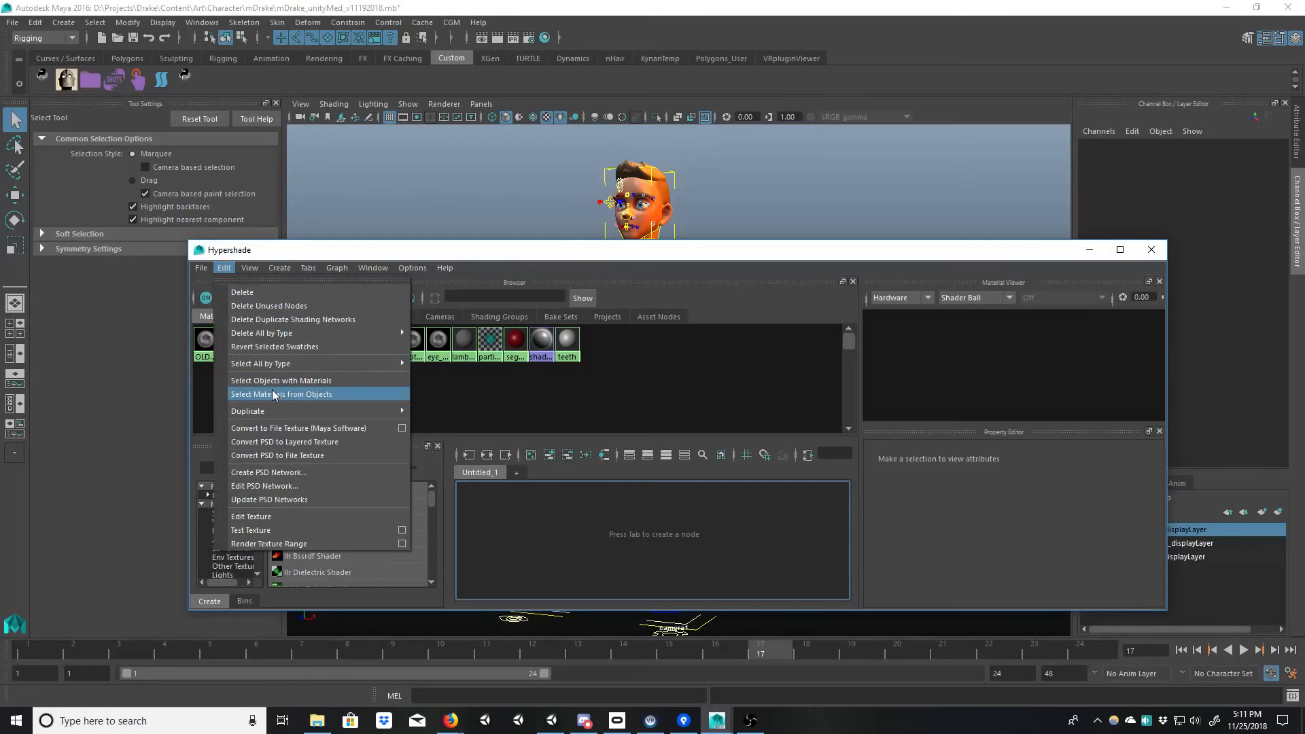
{"action": "left_click", "coordinate": [277, 310]}
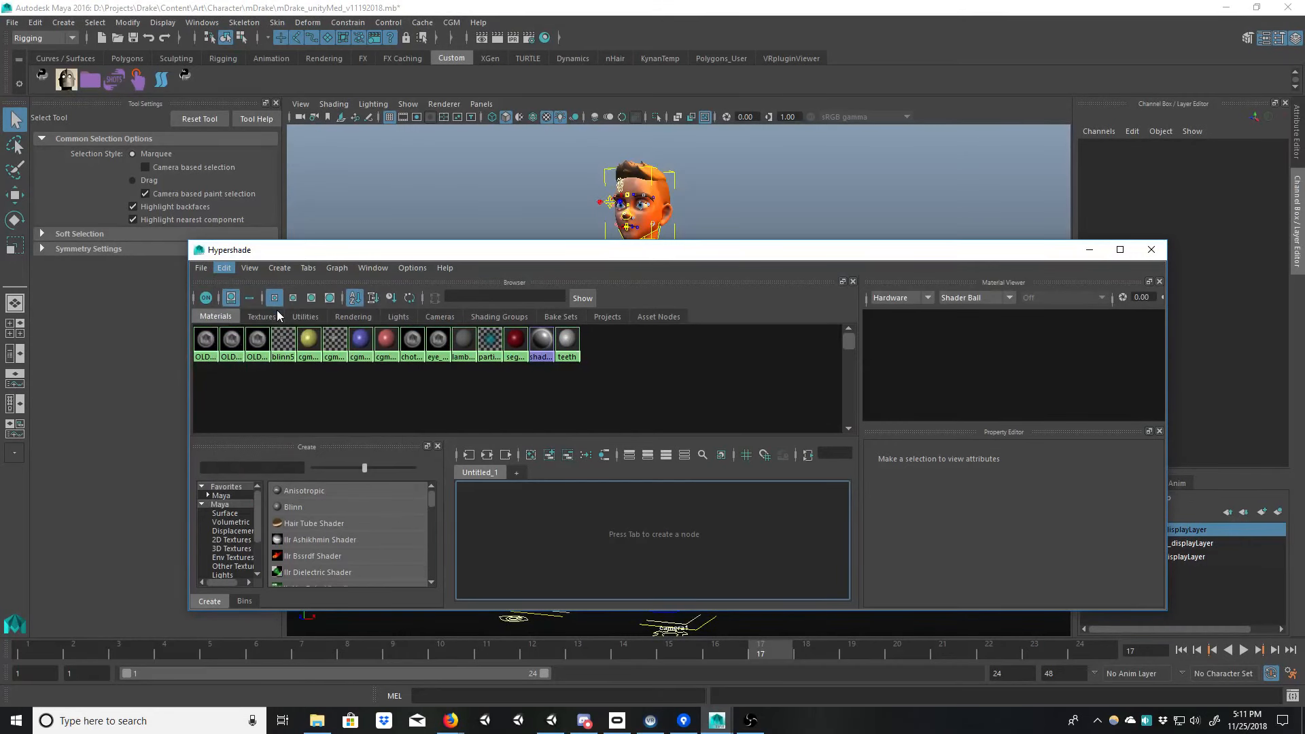
Step: Select the newHands_culled mesh and examine its OLD_face_blinn1 and OLD_body_binn materials in the Attribute Editor, keeping the Hypershade clear of the attributes
{"action": "left_click_drag", "start_coordinate": [536, 250], "coordinate": [563, 393]}
{"action": "left_click", "coordinate": [566, 341]}
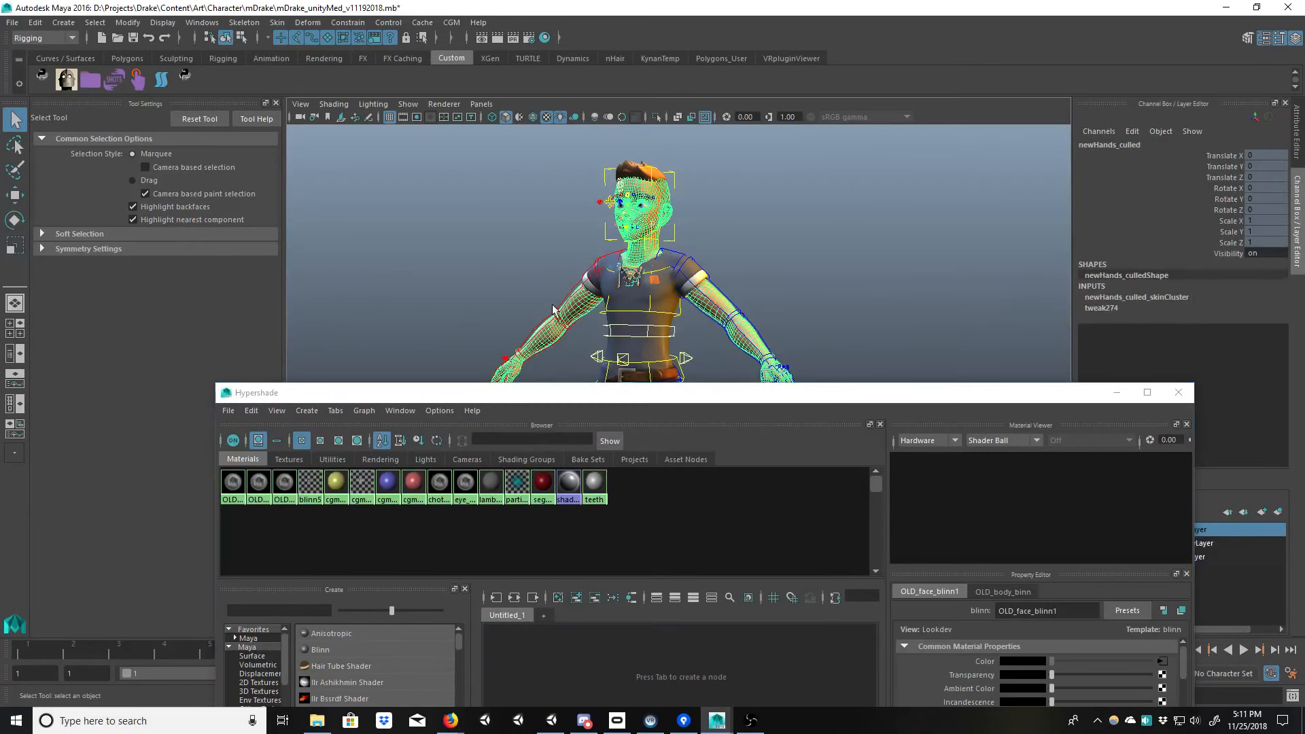
{"action": "key", "text": "ctrl+a"}
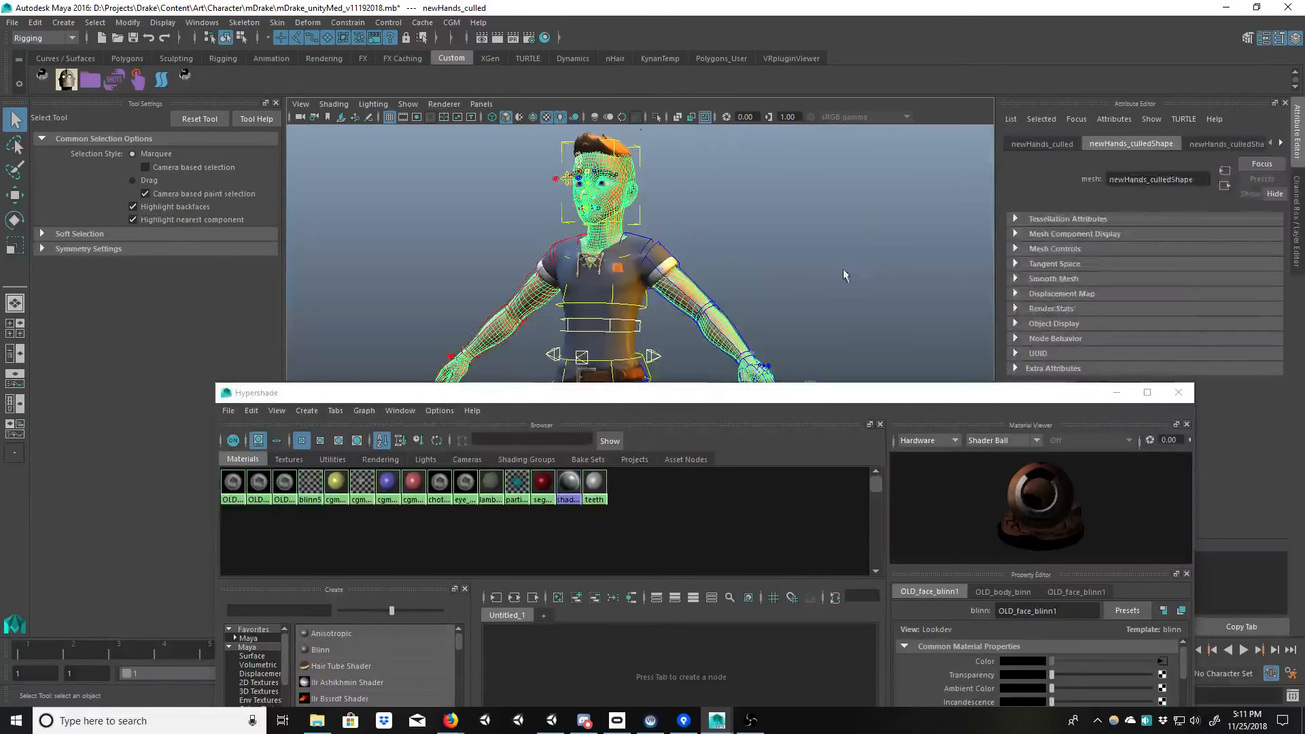
{"action": "left_click", "coordinate": [1280, 141]}
{"action": "left_click", "coordinate": [1279, 141]}
{"action": "left_click", "coordinate": [1280, 142]}
{"action": "left_click", "coordinate": [1280, 141]}
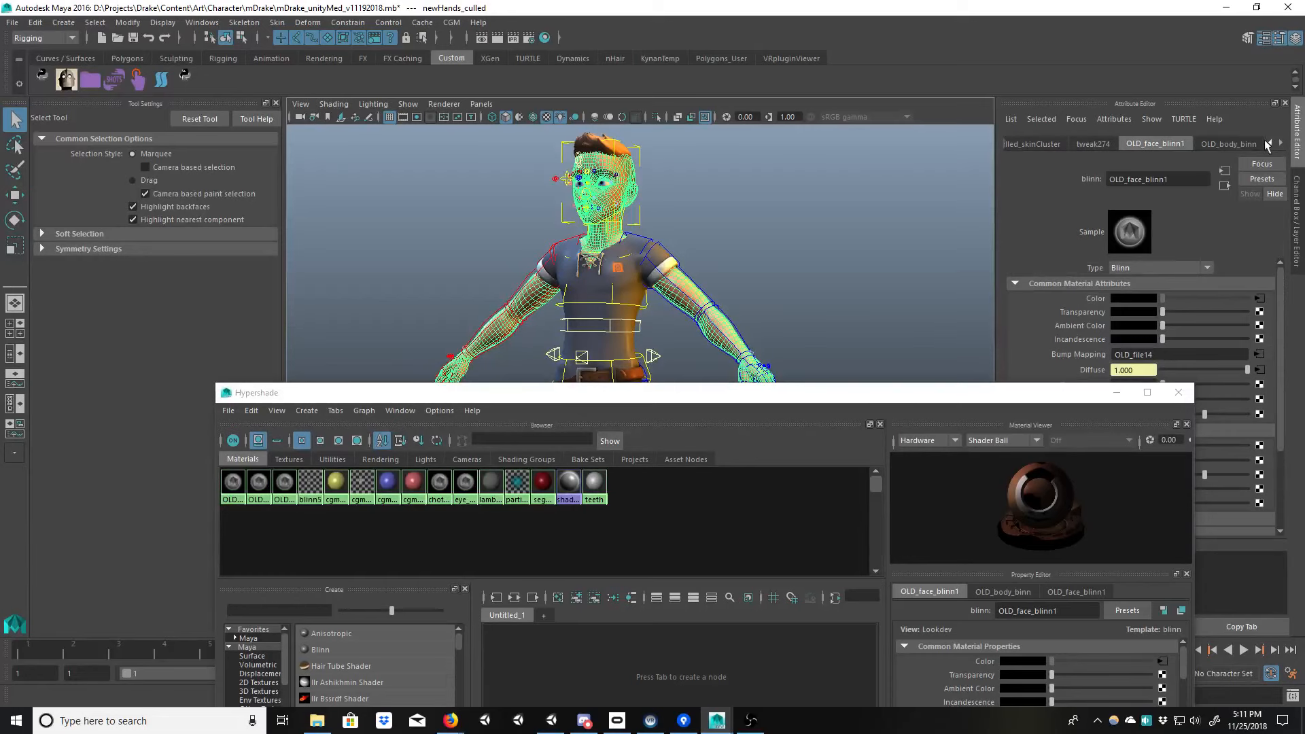
{"action": "left_click", "coordinate": [1248, 143]}
{"action": "left_click_drag", "start_coordinate": [857, 394], "coordinate": [610, 347]}
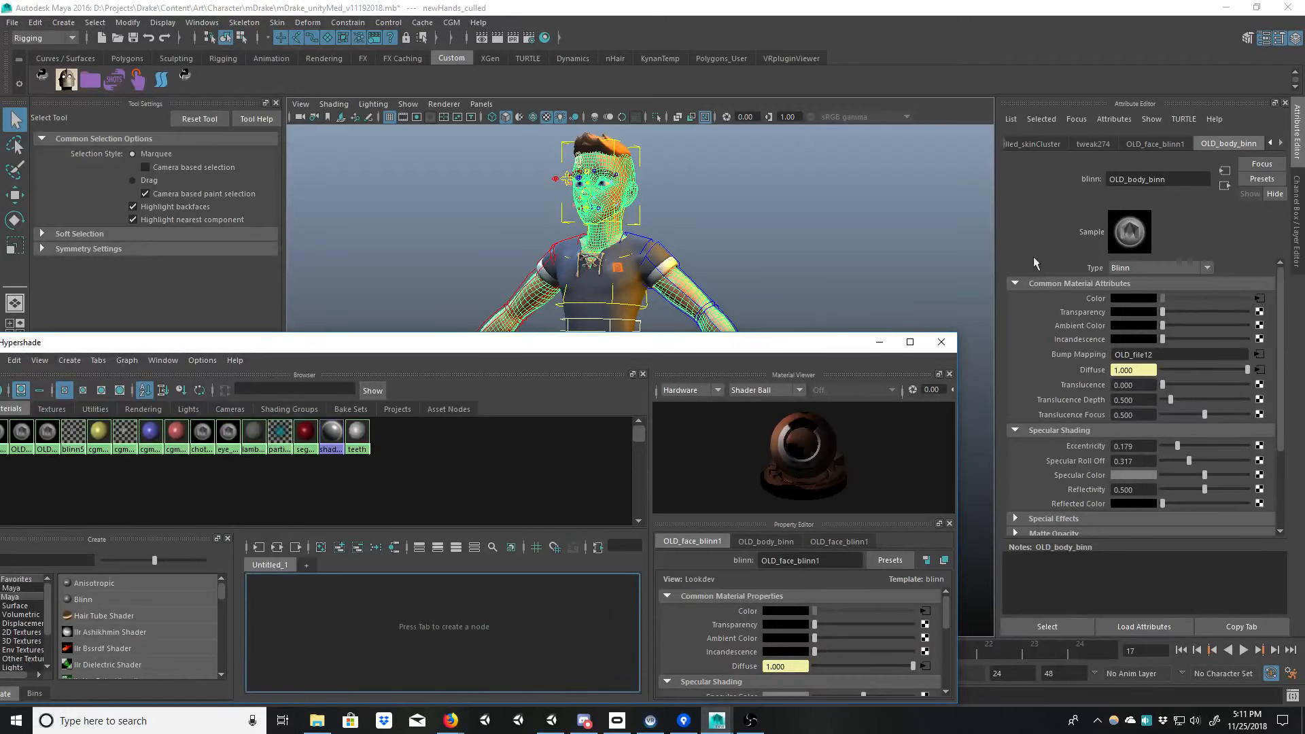
{"action": "left_click_drag", "start_coordinate": [663, 345], "coordinate": [724, 208]}
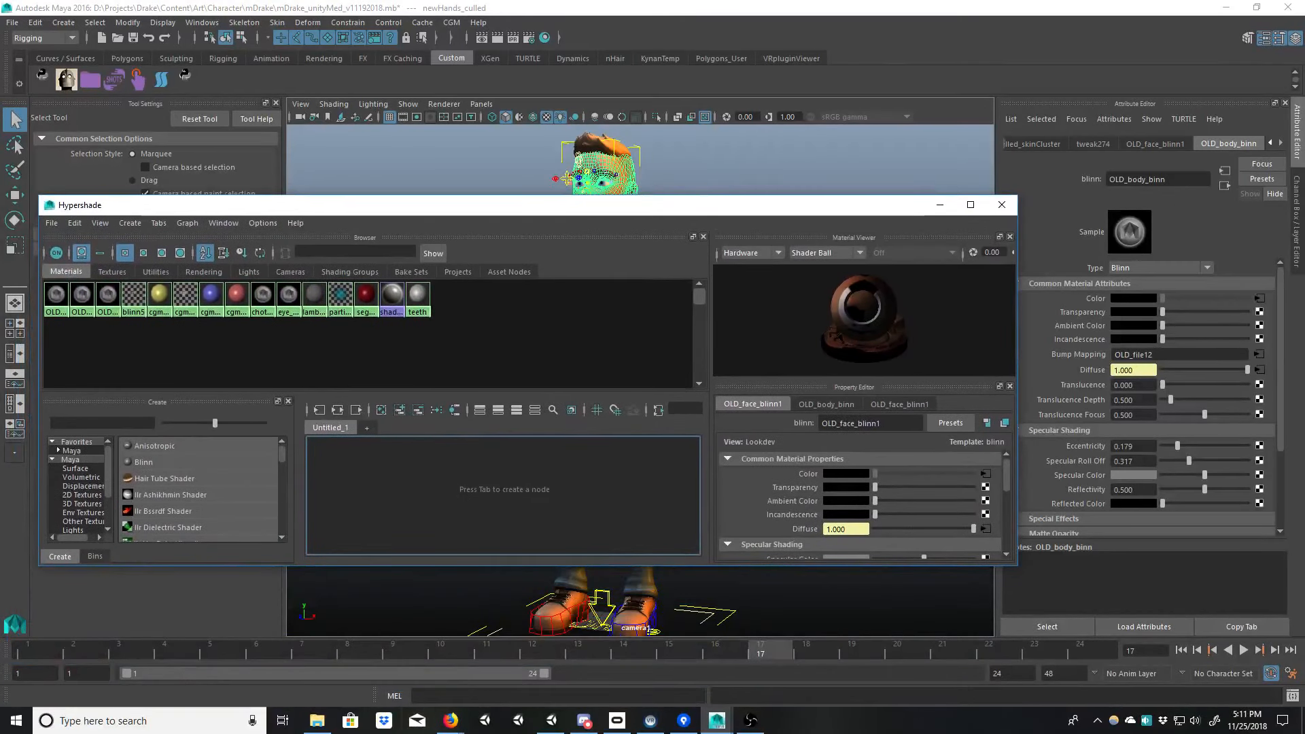
Step: Open the folder D:\Projects\Drake\Content\Art\Character\mDrake\sourceimages in File Explorer to show the character's texture files
{"action": "left_click", "coordinate": [317, 720]}
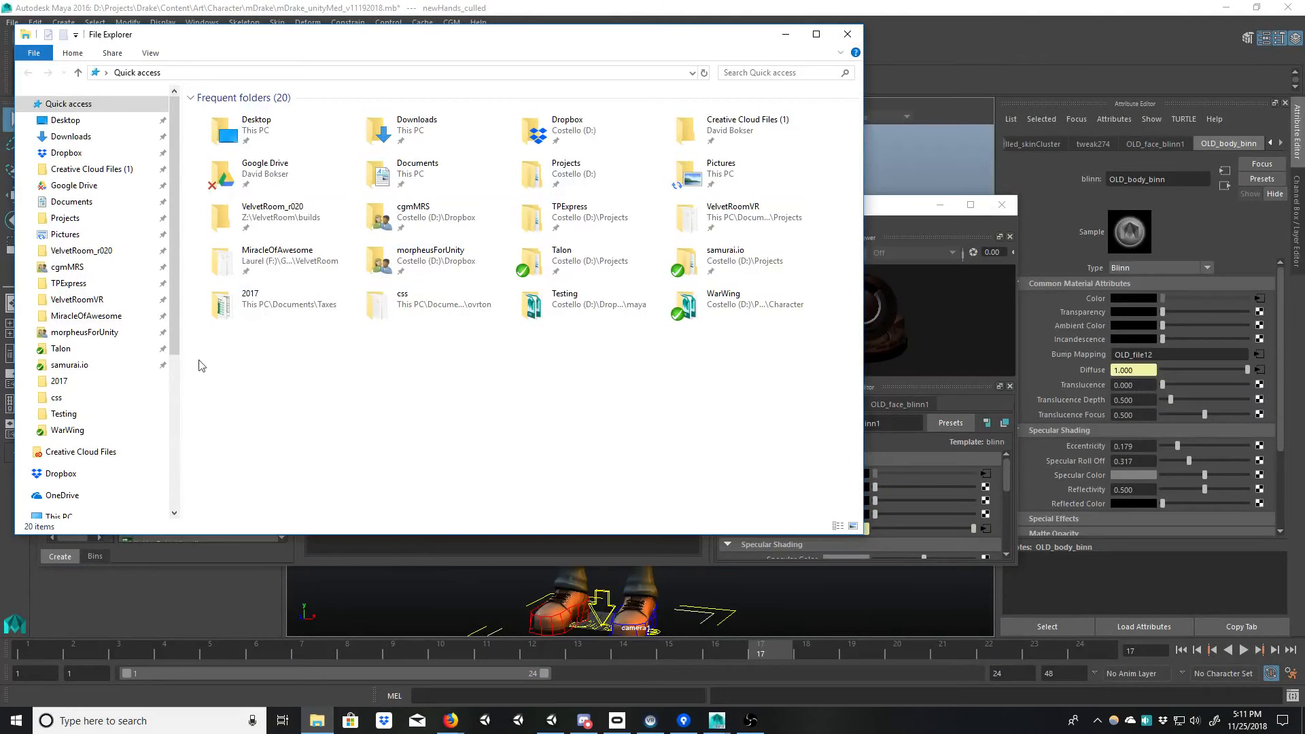
{"action": "scroll", "coordinate": [167, 422], "scroll_direction": "down", "scroll_amount": 5}
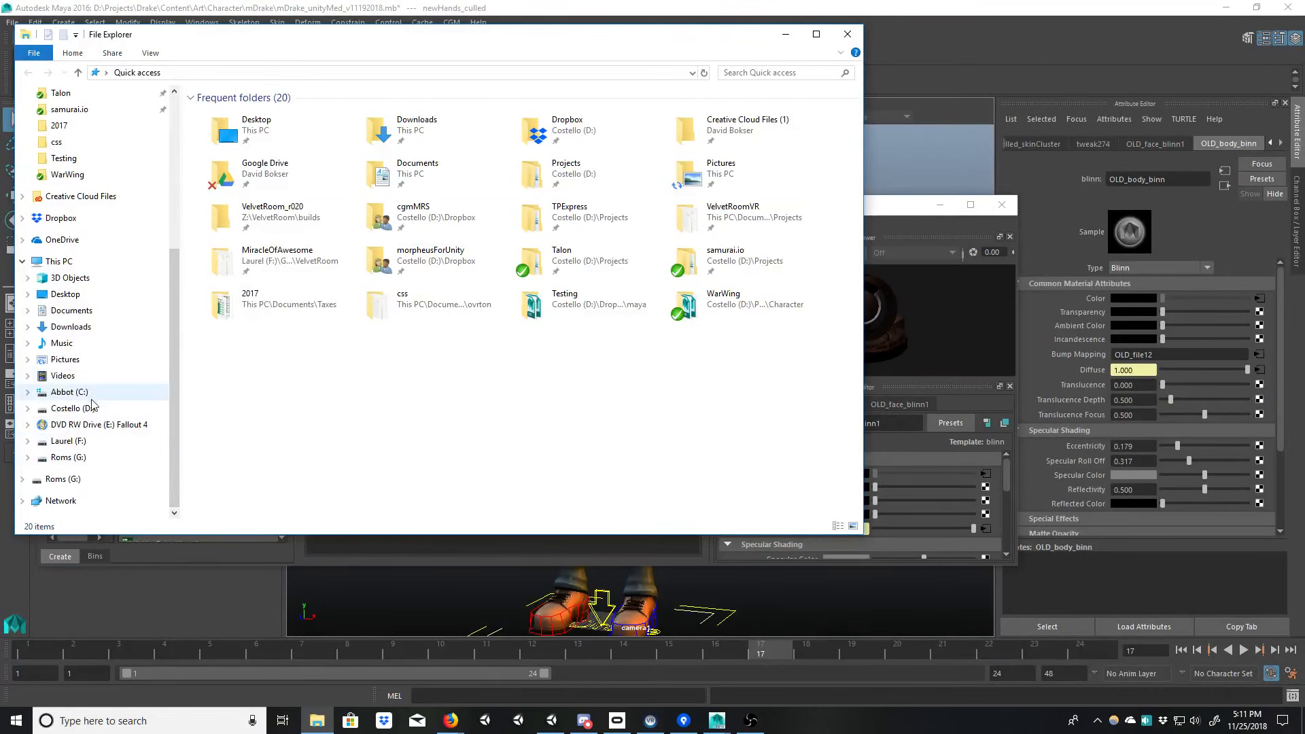
{"action": "left_click", "coordinate": [119, 411]}
{"action": "double_click", "coordinate": [228, 227]}
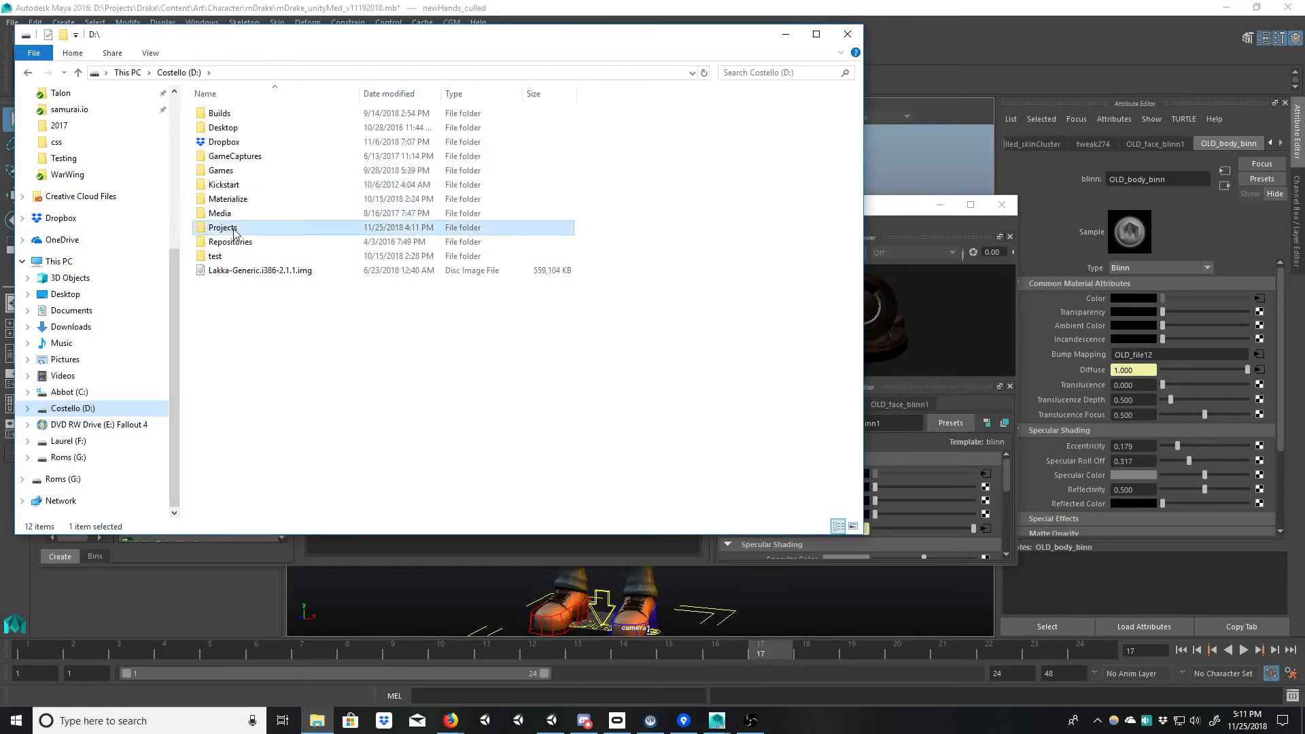
{"action": "left_click", "coordinate": [256, 300]}
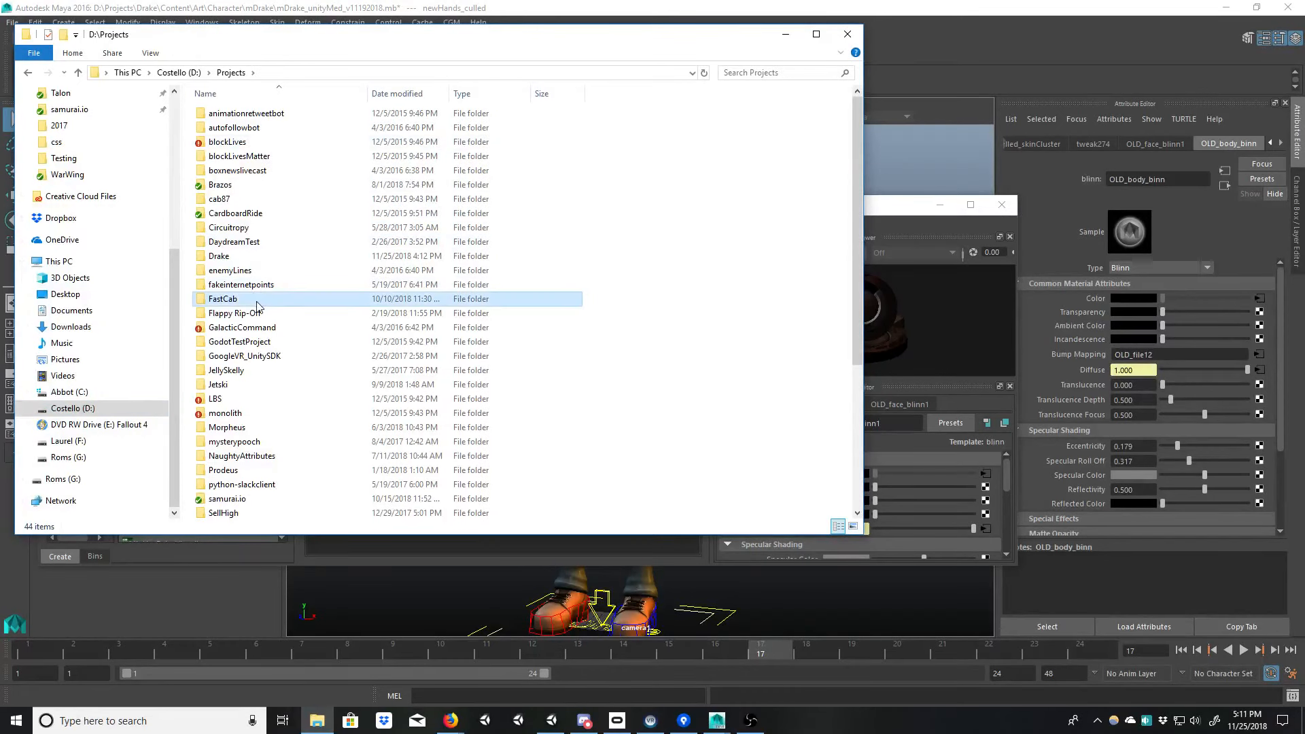
{"action": "key", "text": "d"}
{"action": "double_click", "coordinate": [236, 258]}
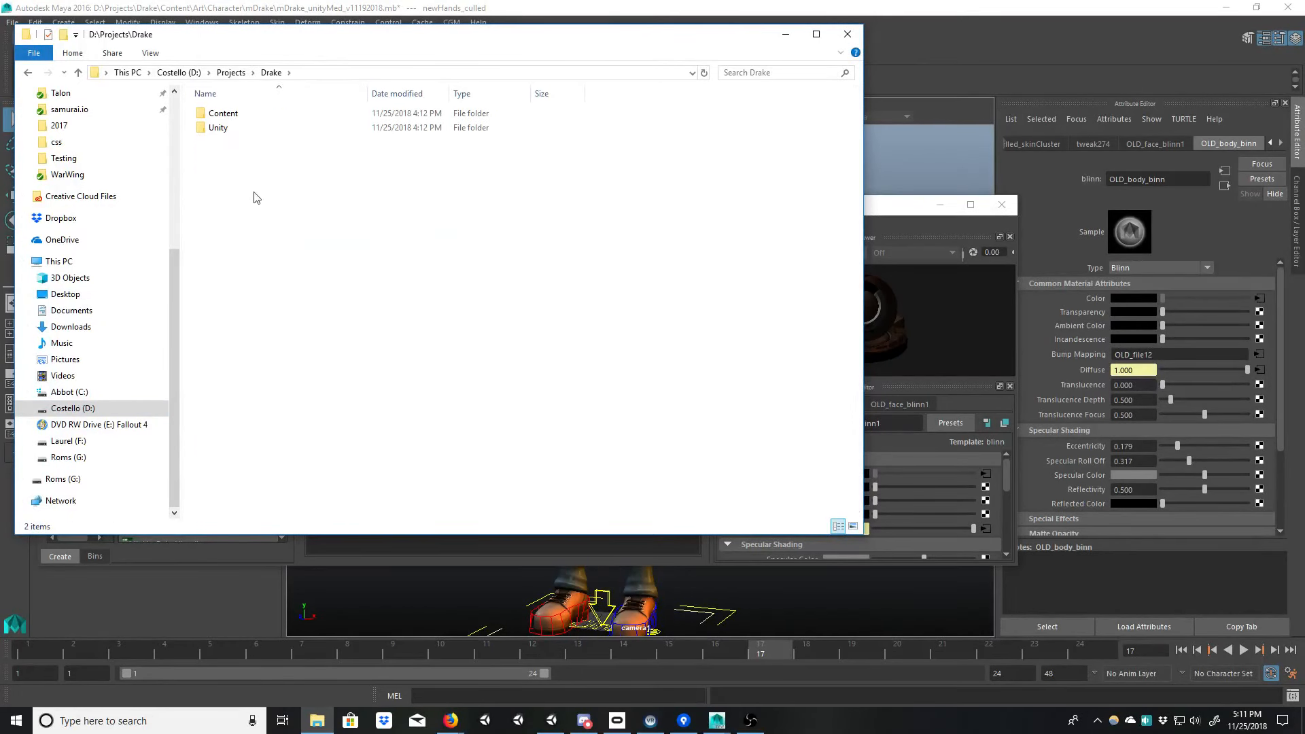
{"action": "double_click", "coordinate": [231, 114]}
{"action": "double_click", "coordinate": [233, 115]}
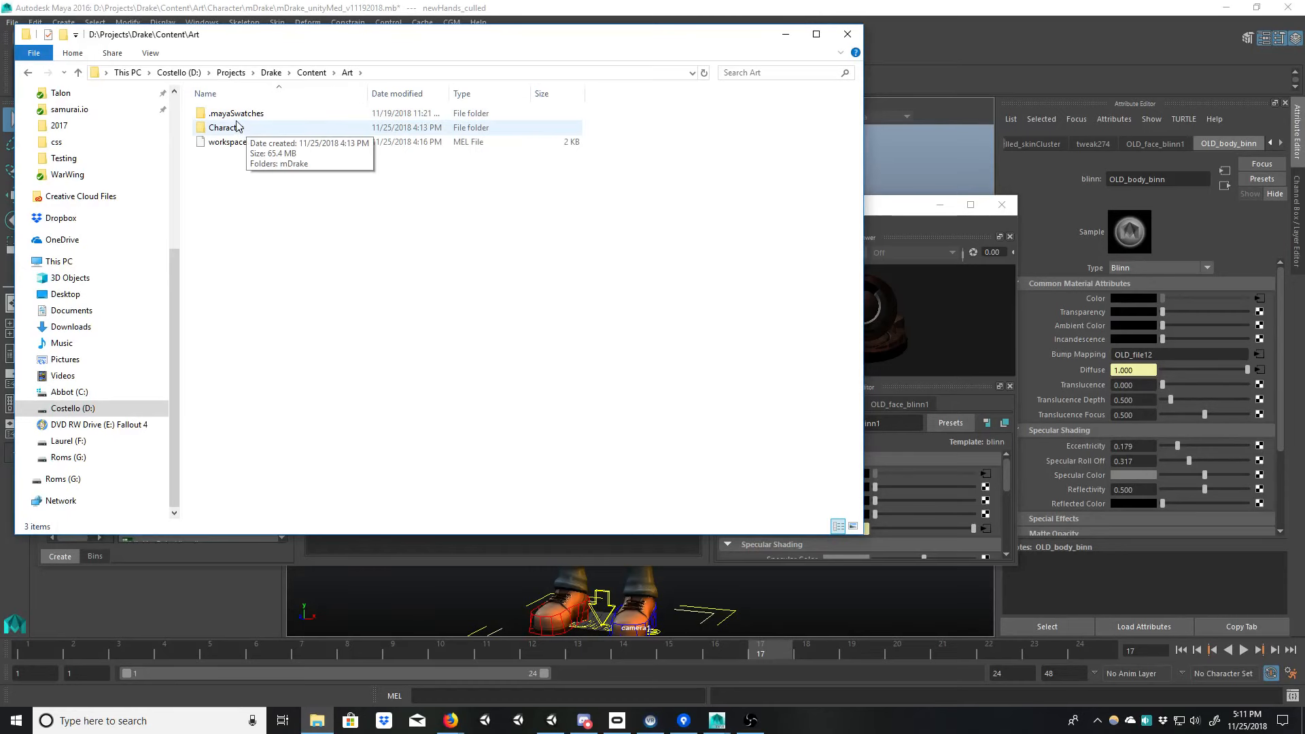
{"action": "double_click", "coordinate": [239, 127]}
{"action": "double_click", "coordinate": [238, 116]}
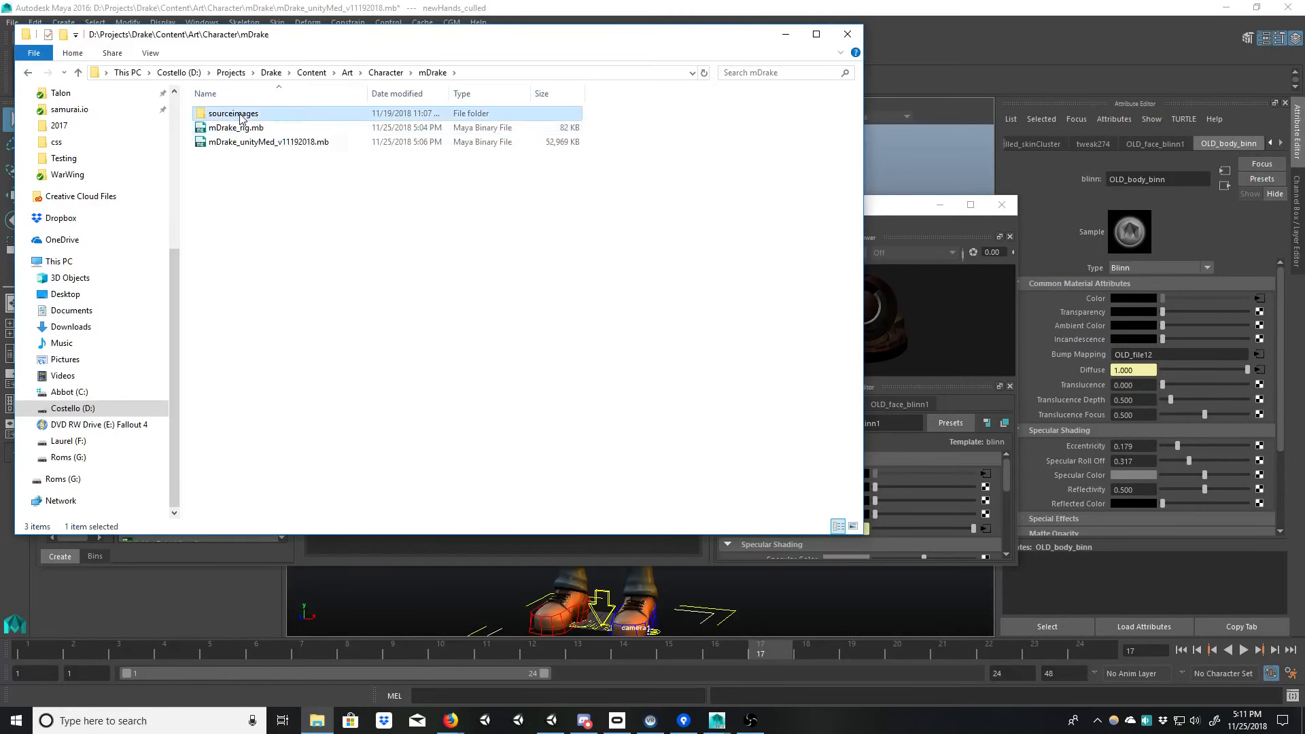
{"action": "double_click", "coordinate": [238, 114]}
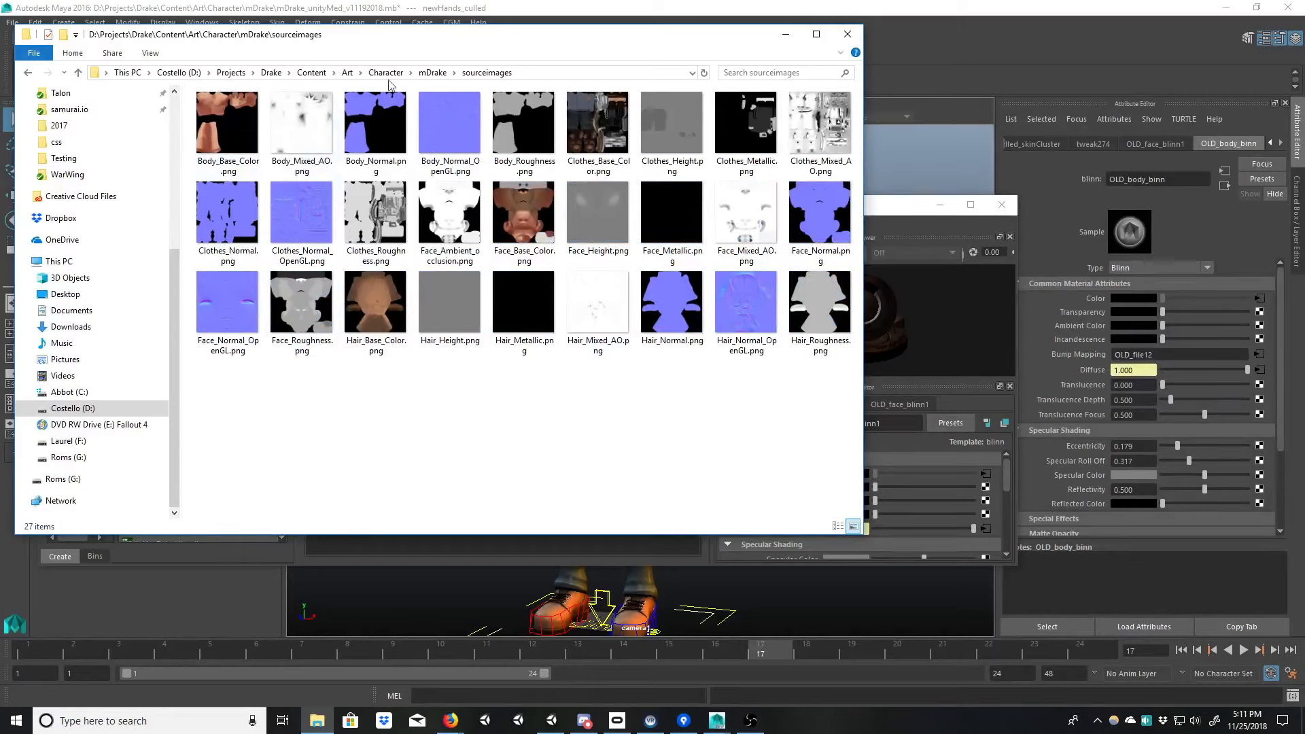
Step: Go up to the mDrake content folder, check the contents of its sourceimages folder, and take that folder for copying
{"action": "left_click", "coordinate": [432, 72]}
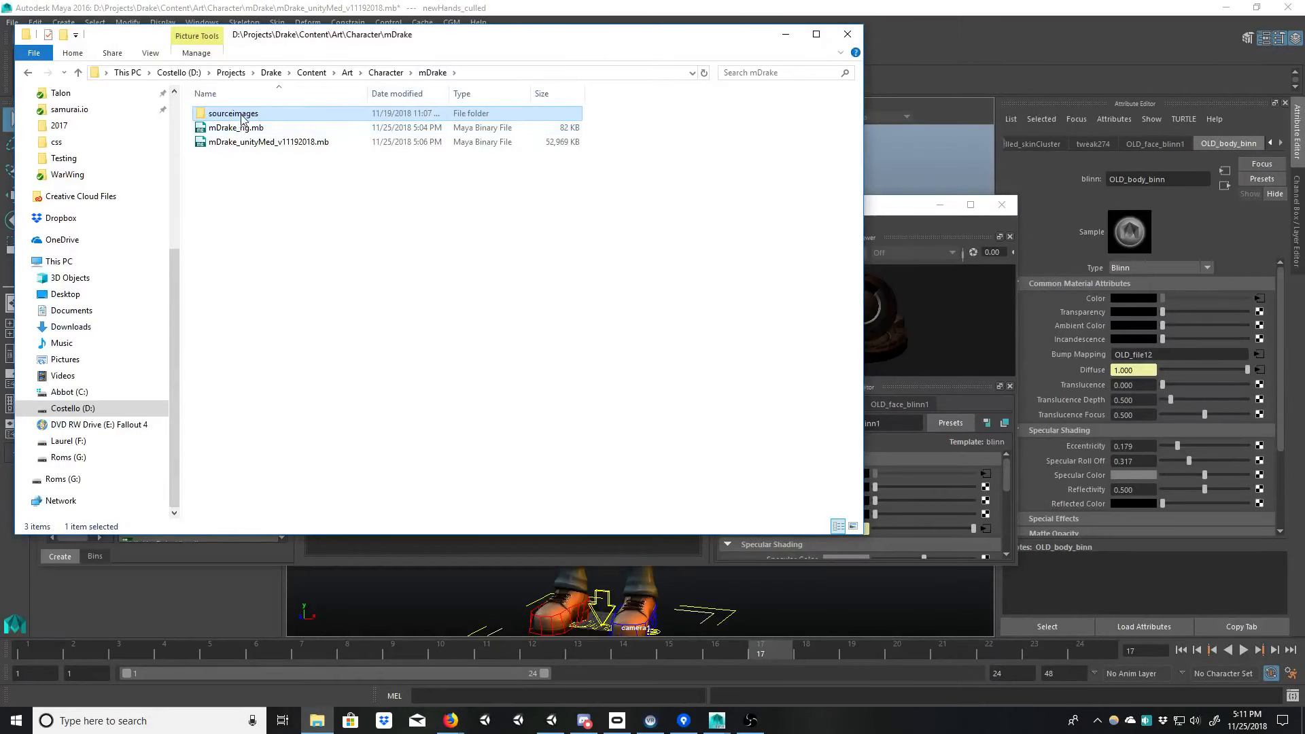
{"action": "left_click", "coordinate": [255, 218]}
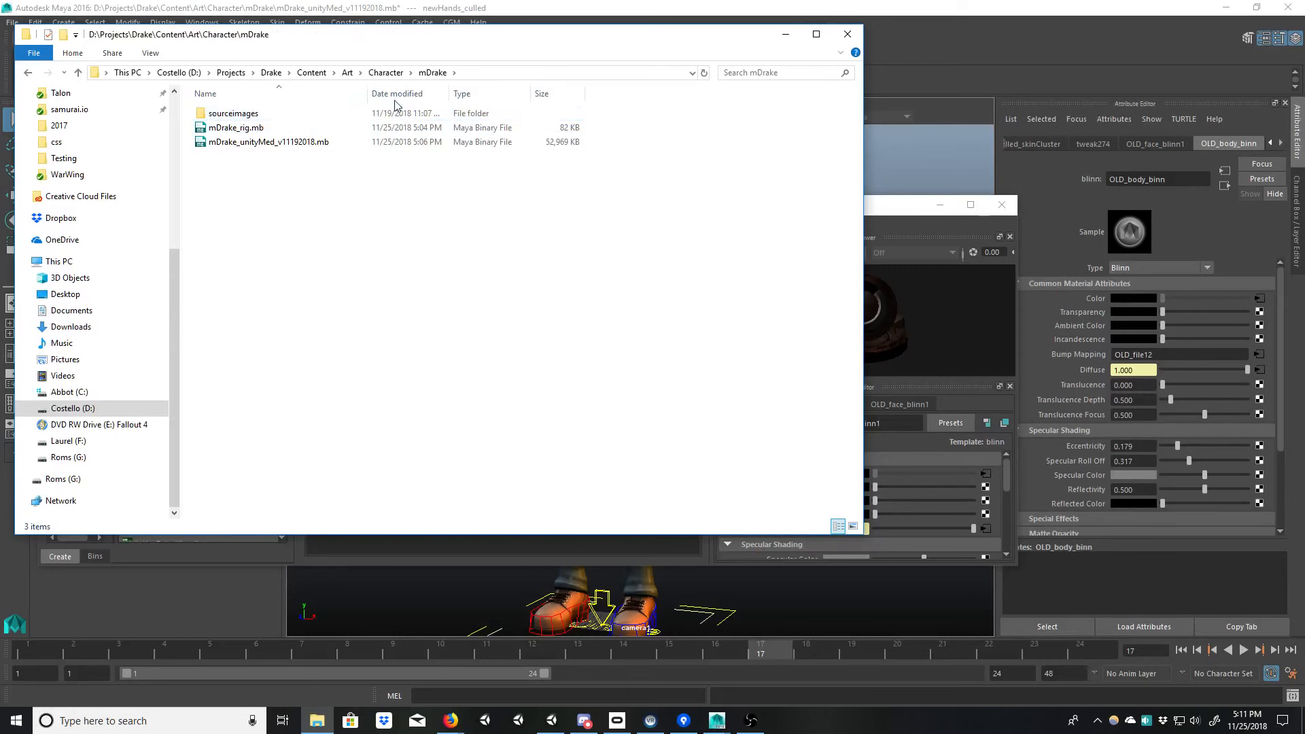
{"action": "double_click", "coordinate": [269, 112]}
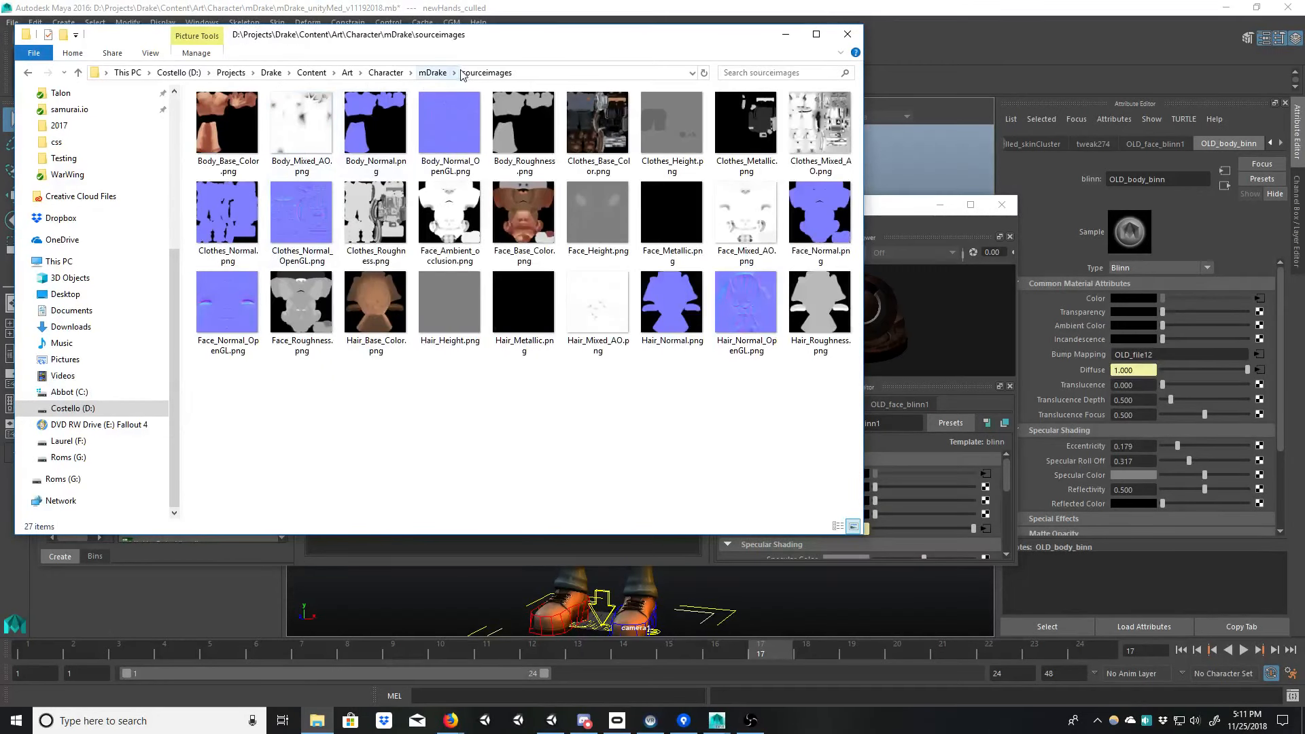
{"action": "left_click", "coordinate": [433, 72]}
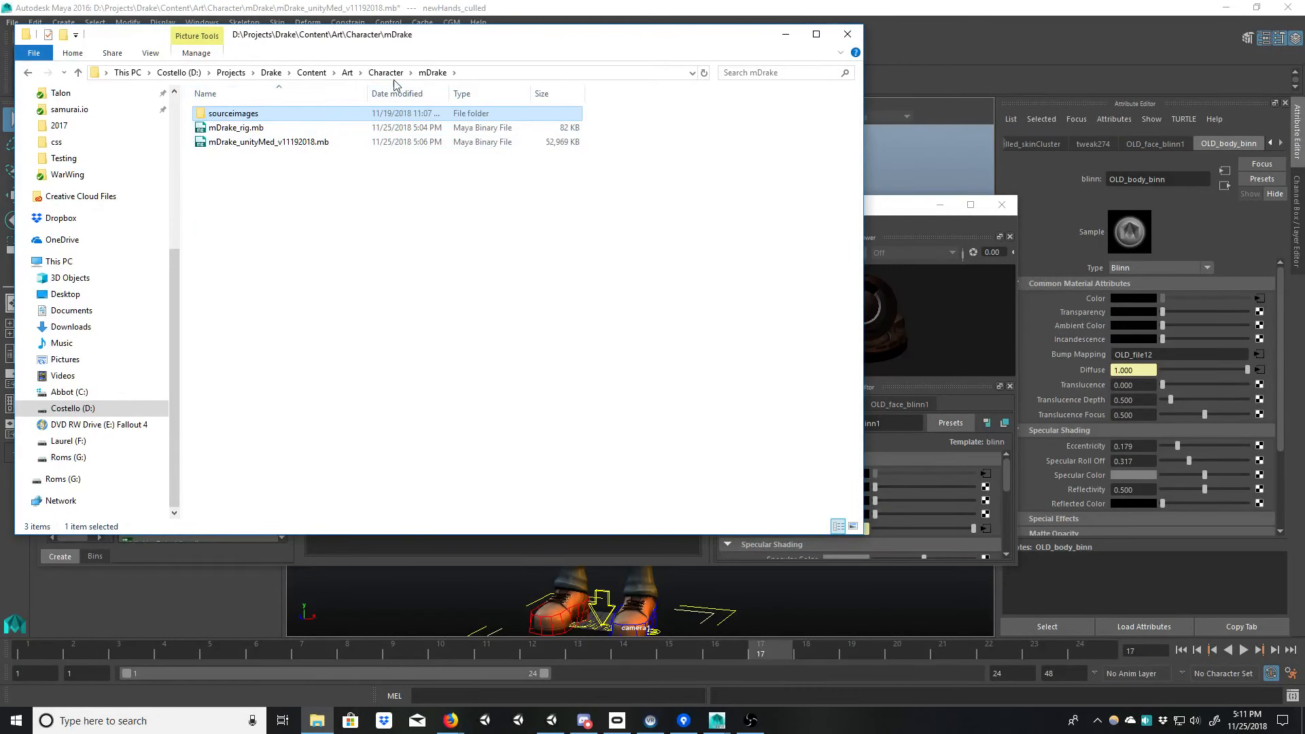
Step: Paste the sourceimages folder into D:\Projects\Drake\Unity\Assets\Art\Character\mDrake, keeping its name
{"action": "left_click", "coordinate": [311, 72]}
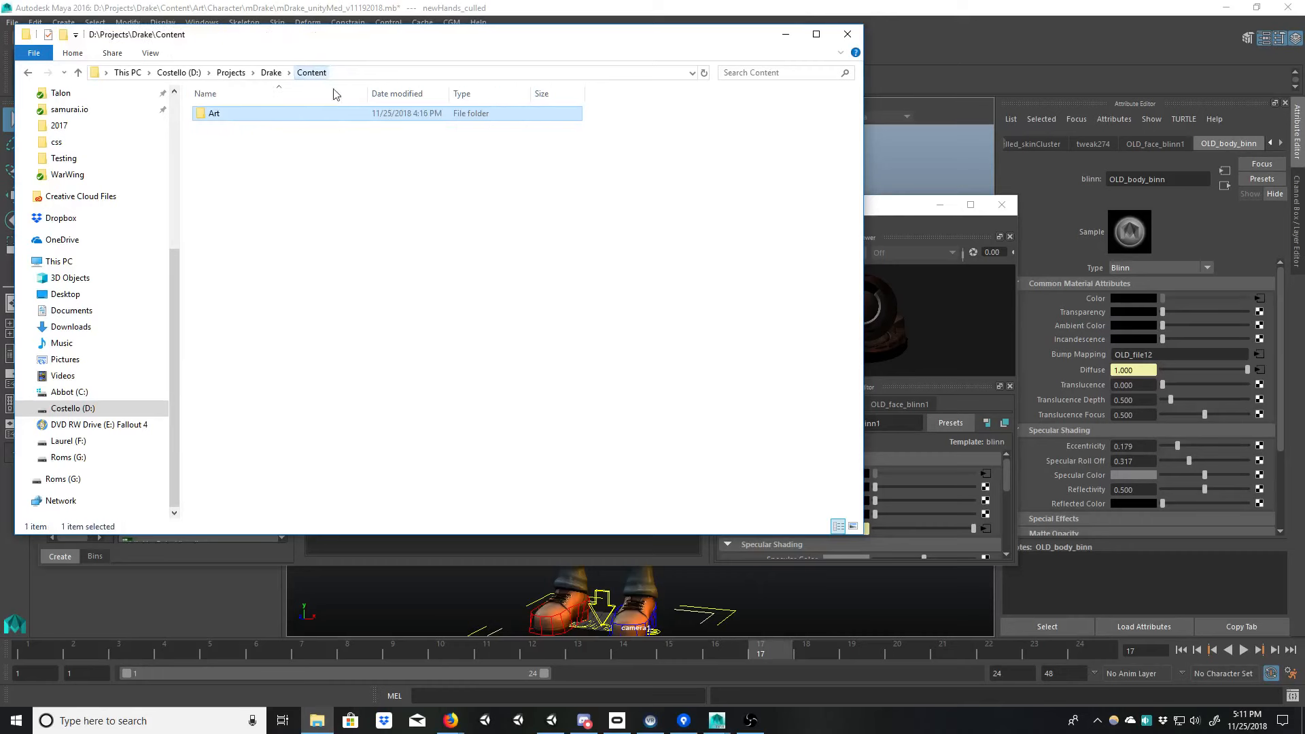
{"action": "left_click", "coordinate": [271, 72]}
{"action": "double_click", "coordinate": [215, 127]}
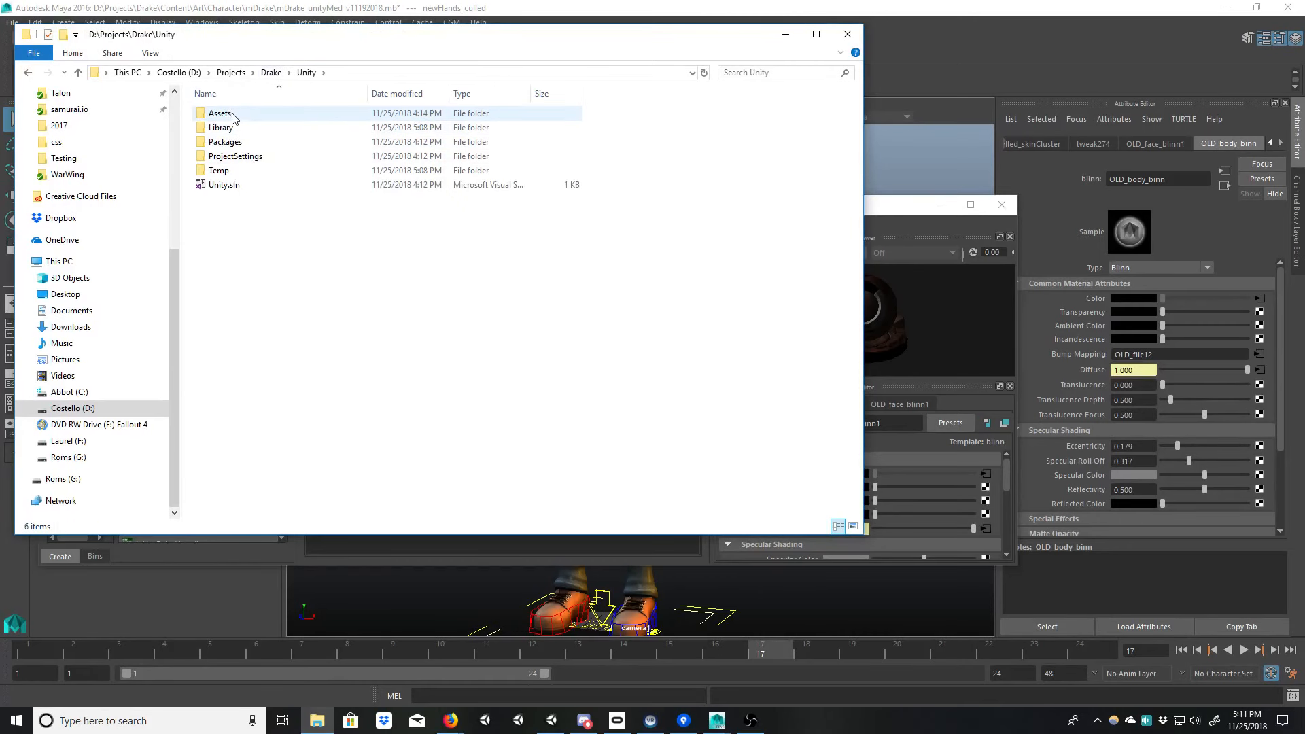
{"action": "double_click", "coordinate": [219, 114]}
{"action": "double_click", "coordinate": [233, 116]}
{"action": "left_click", "coordinate": [237, 120]}
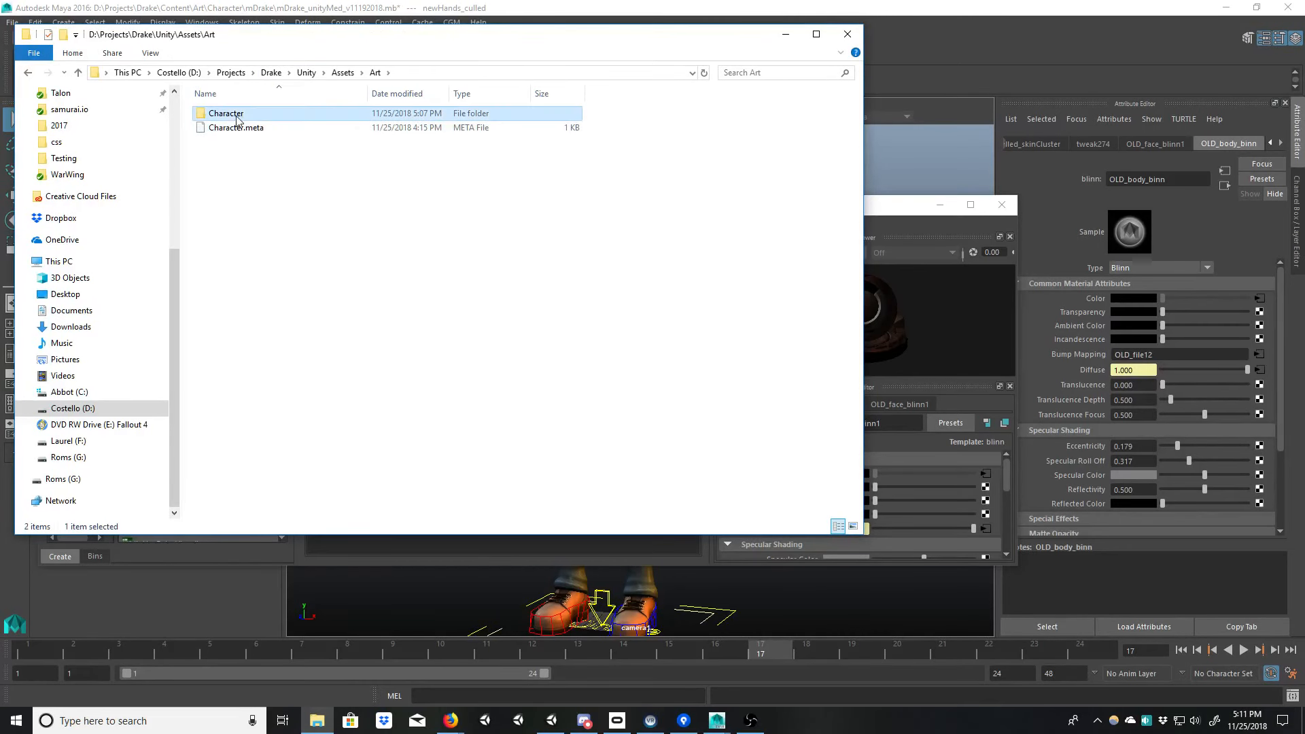
{"action": "double_click", "coordinate": [237, 117]}
{"action": "double_click", "coordinate": [250, 116]}
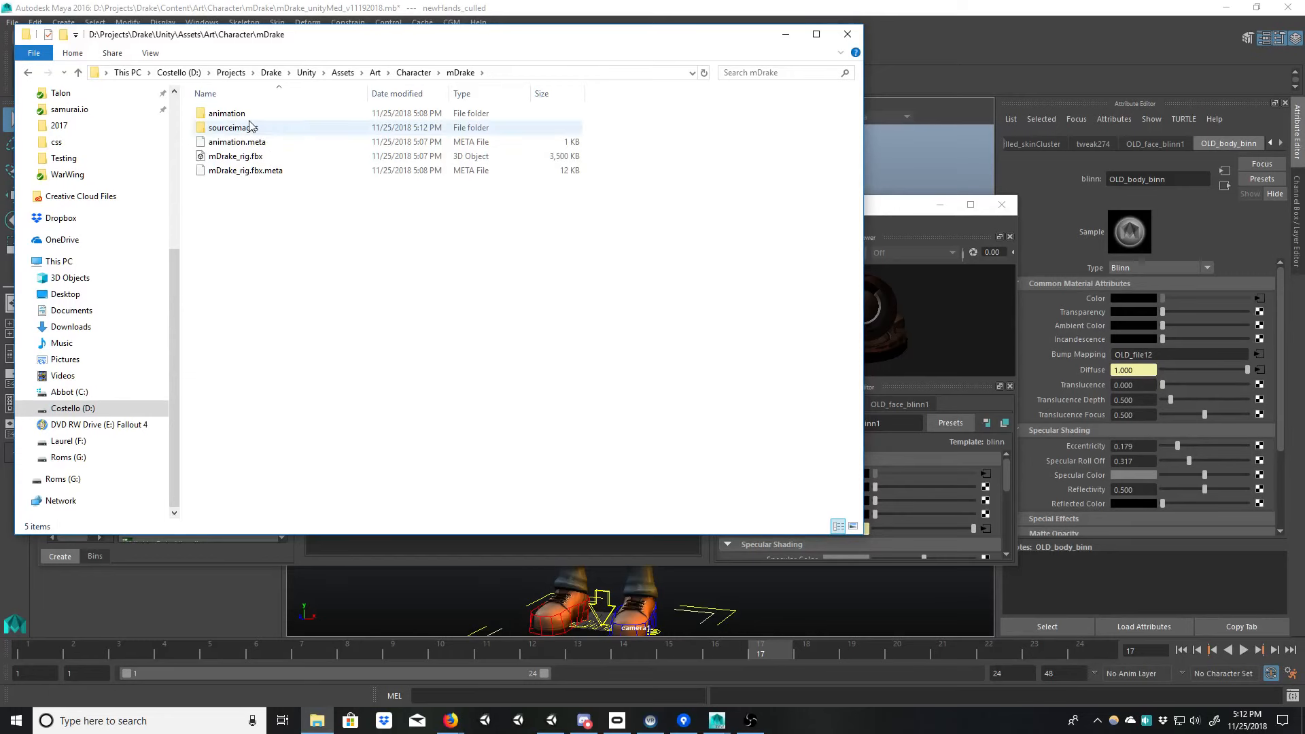
{"action": "left_click", "coordinate": [250, 127]}
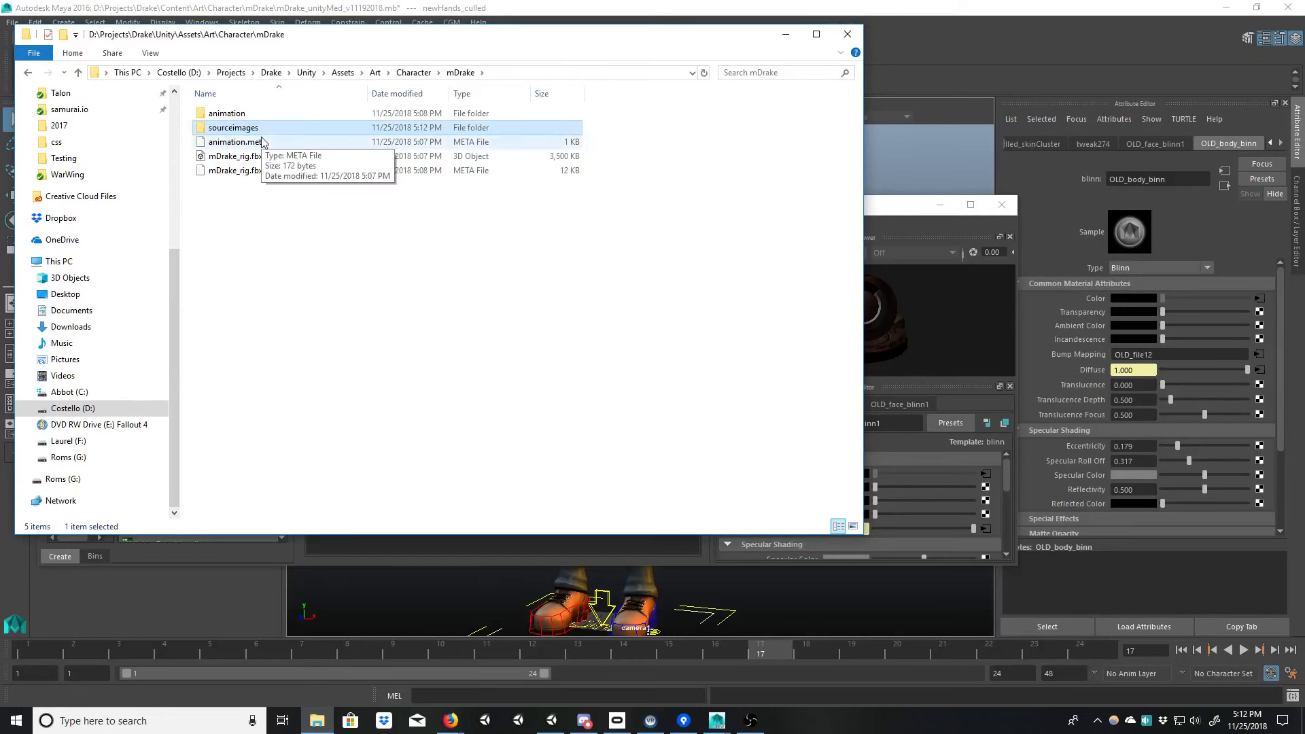
{"action": "key", "text": "F2"}
{"action": "left_click", "coordinate": [373, 280]}
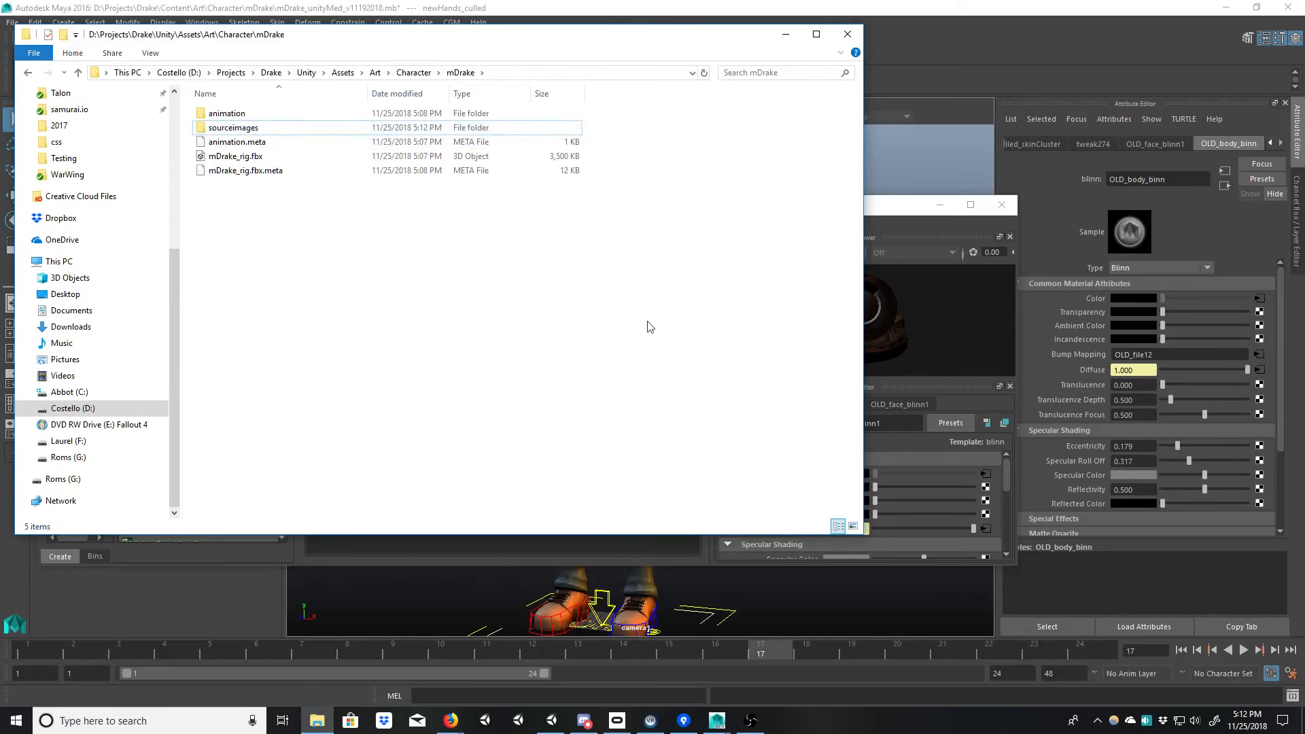
Step: Close File Explorer, then narrow and reposition the Hypershade window to uncover the character in Maya
{"action": "left_click", "coordinate": [847, 34]}
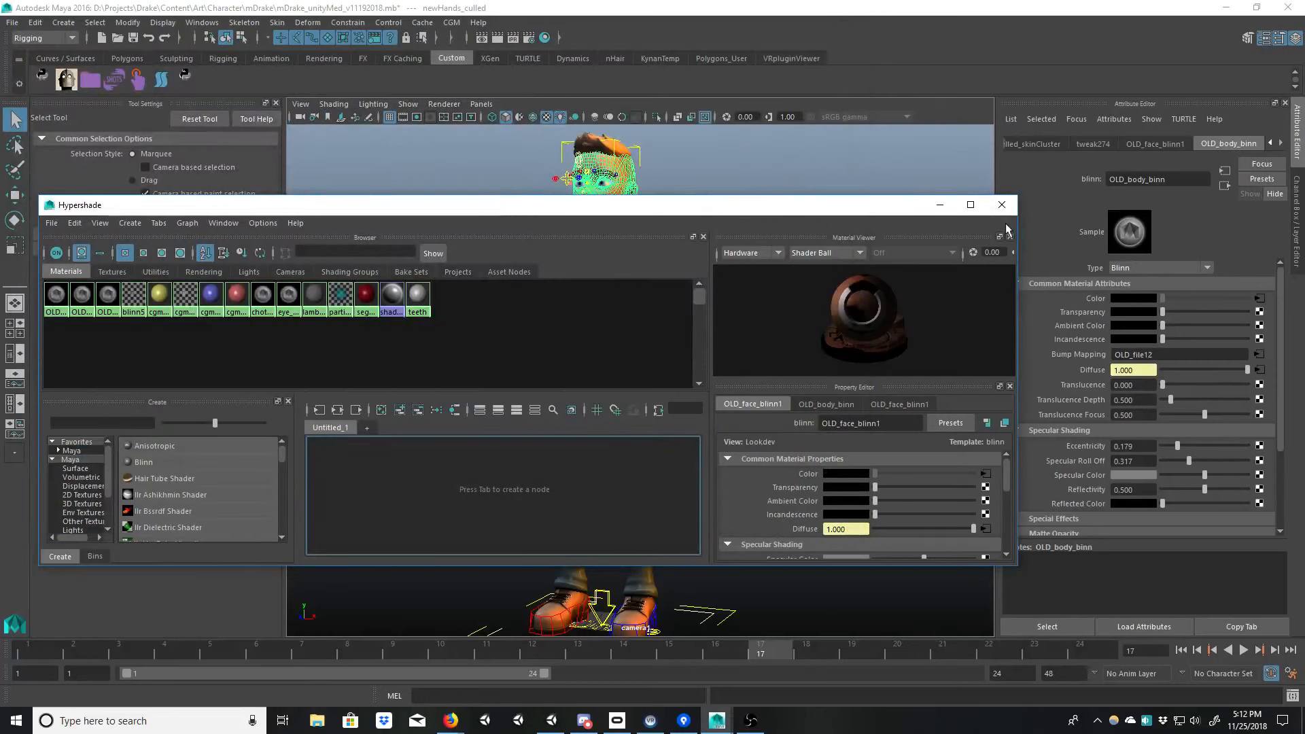
{"action": "left_click_drag", "start_coordinate": [1020, 236], "coordinate": [639, 236]}
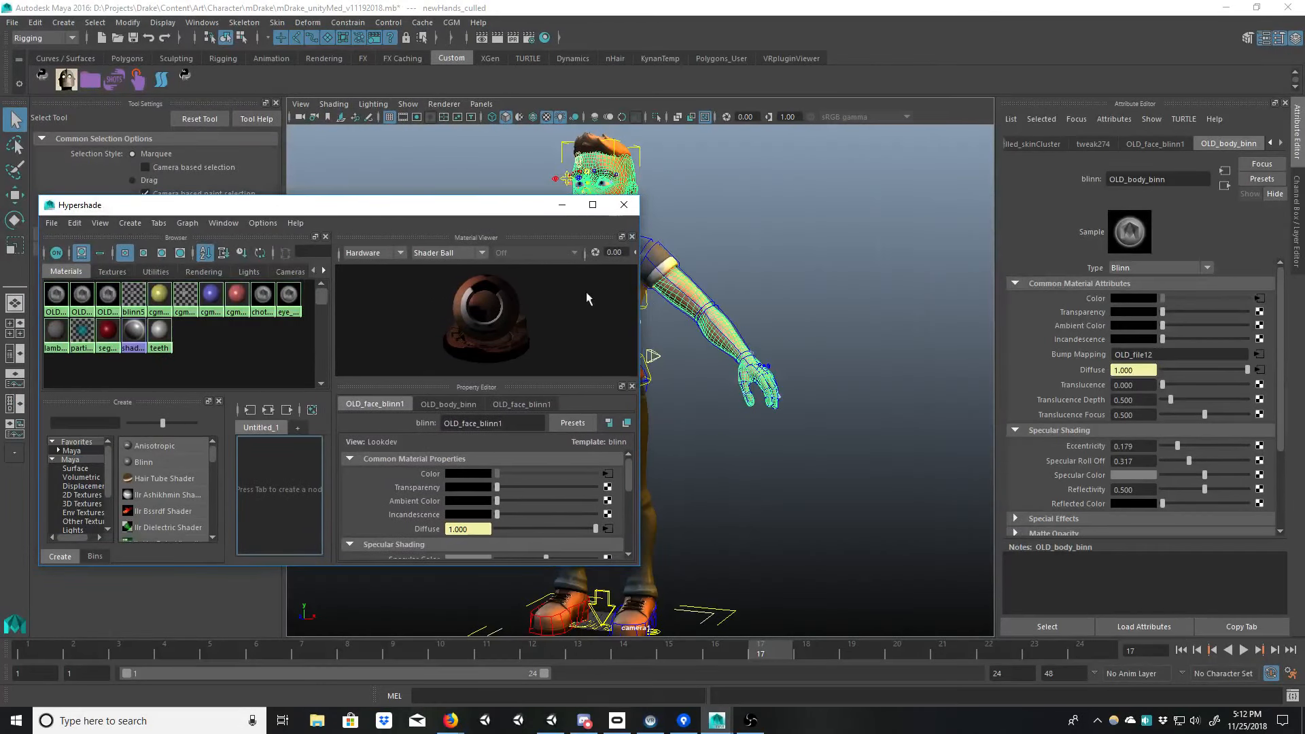
{"action": "left_click_drag", "start_coordinate": [453, 208], "coordinate": [468, 239]}
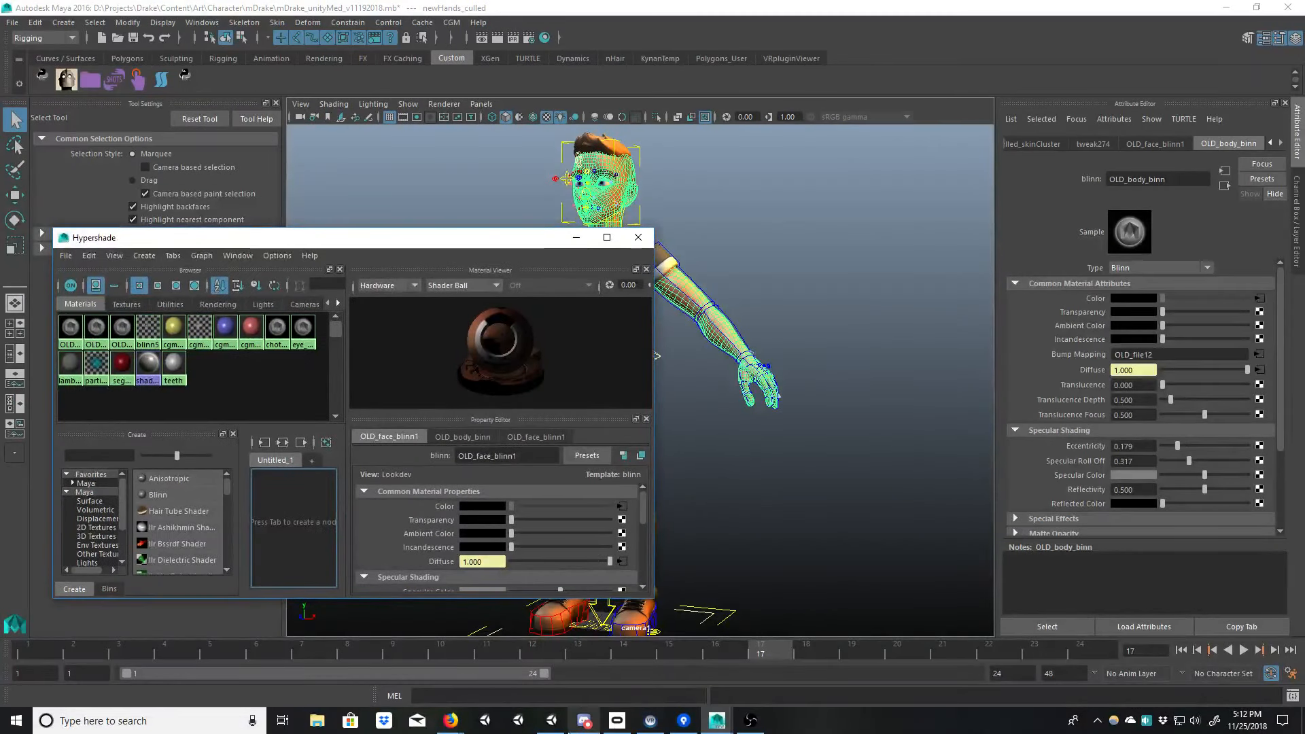
Step: Switch to Unity and delete the mDrake_rig asset from the project and its instance from SampleScene
{"action": "left_click", "coordinate": [567, 724]}
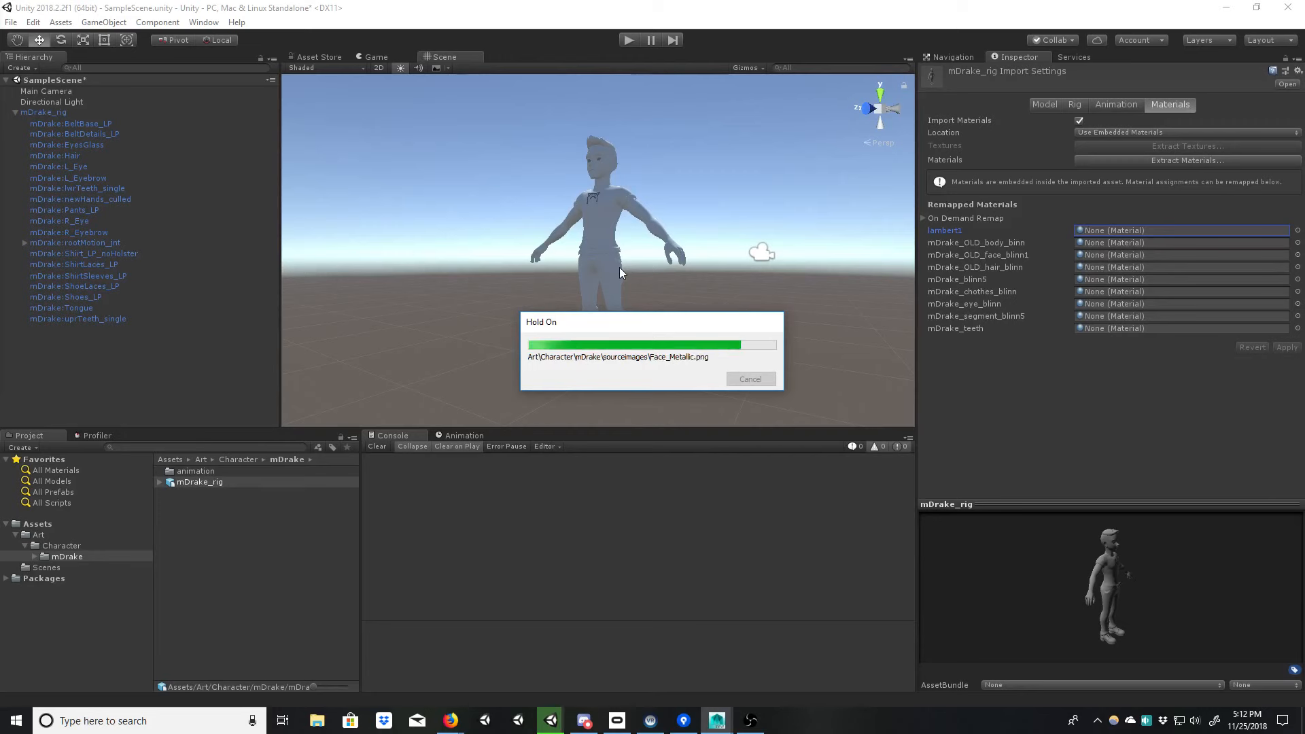
{"action": "left_click", "coordinate": [205, 504]}
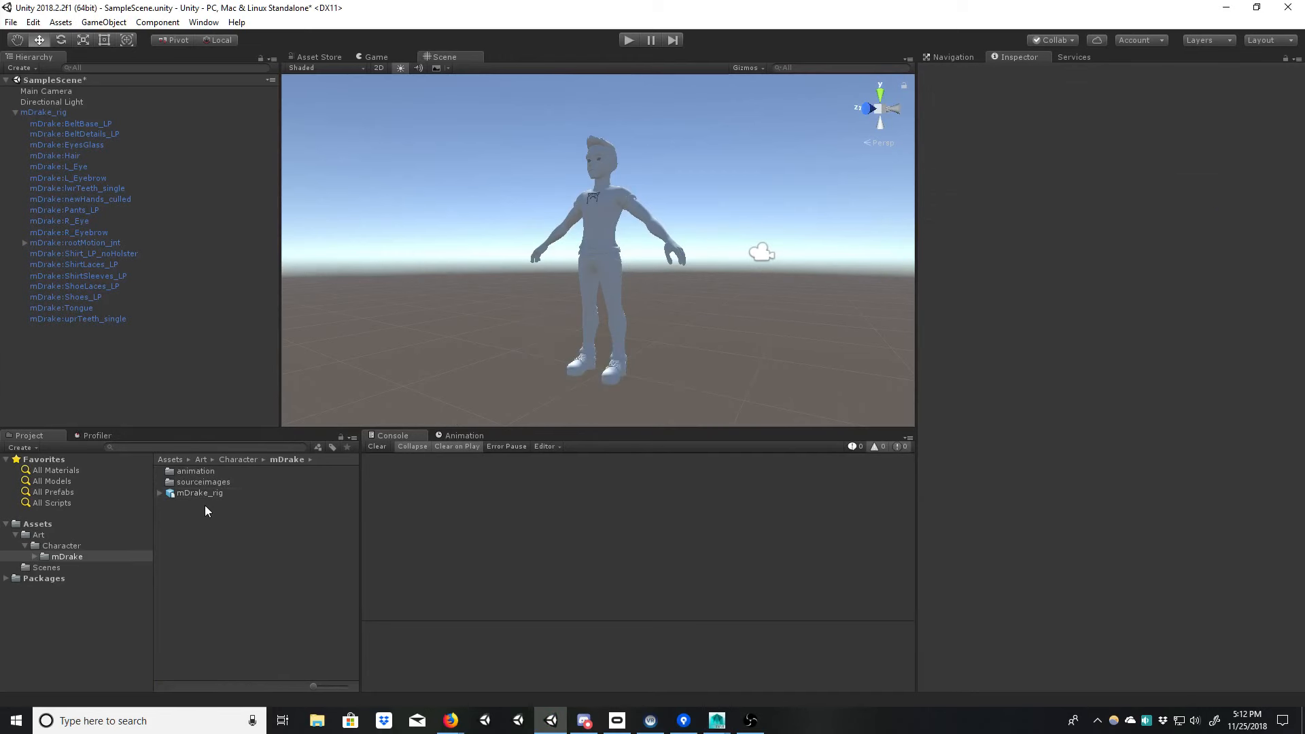
{"action": "left_click", "coordinate": [205, 483]}
{"action": "left_click", "coordinate": [205, 492]}
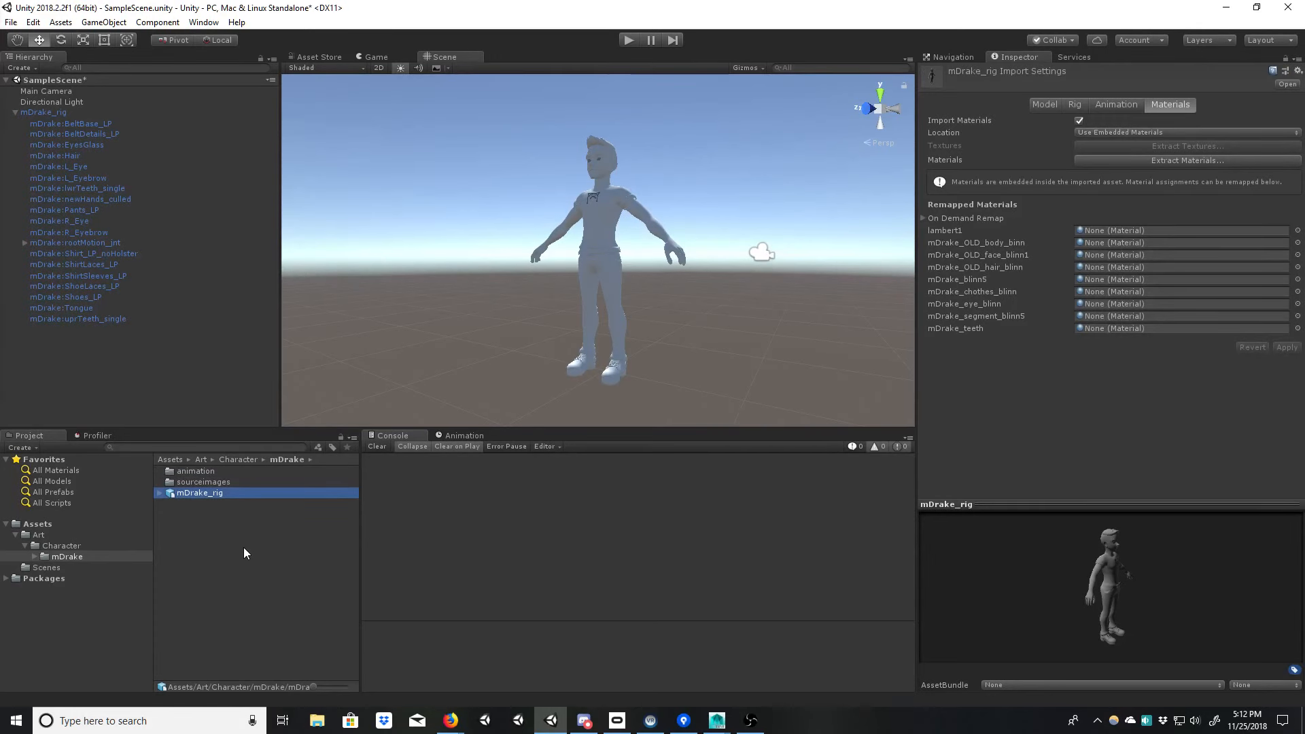
{"action": "key", "text": "Delete"}
{"action": "left_click", "coordinate": [691, 386]}
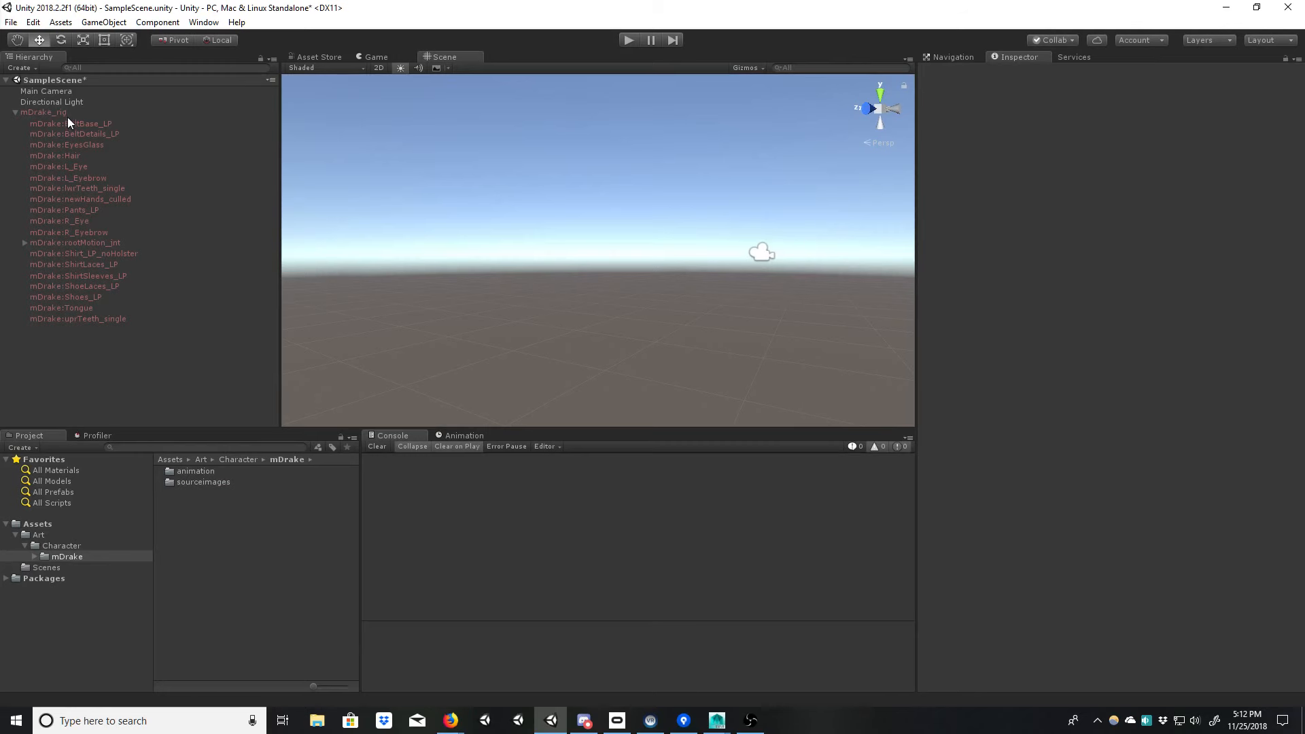
{"action": "left_click", "coordinate": [73, 117]}
{"action": "key", "text": "Delete"}
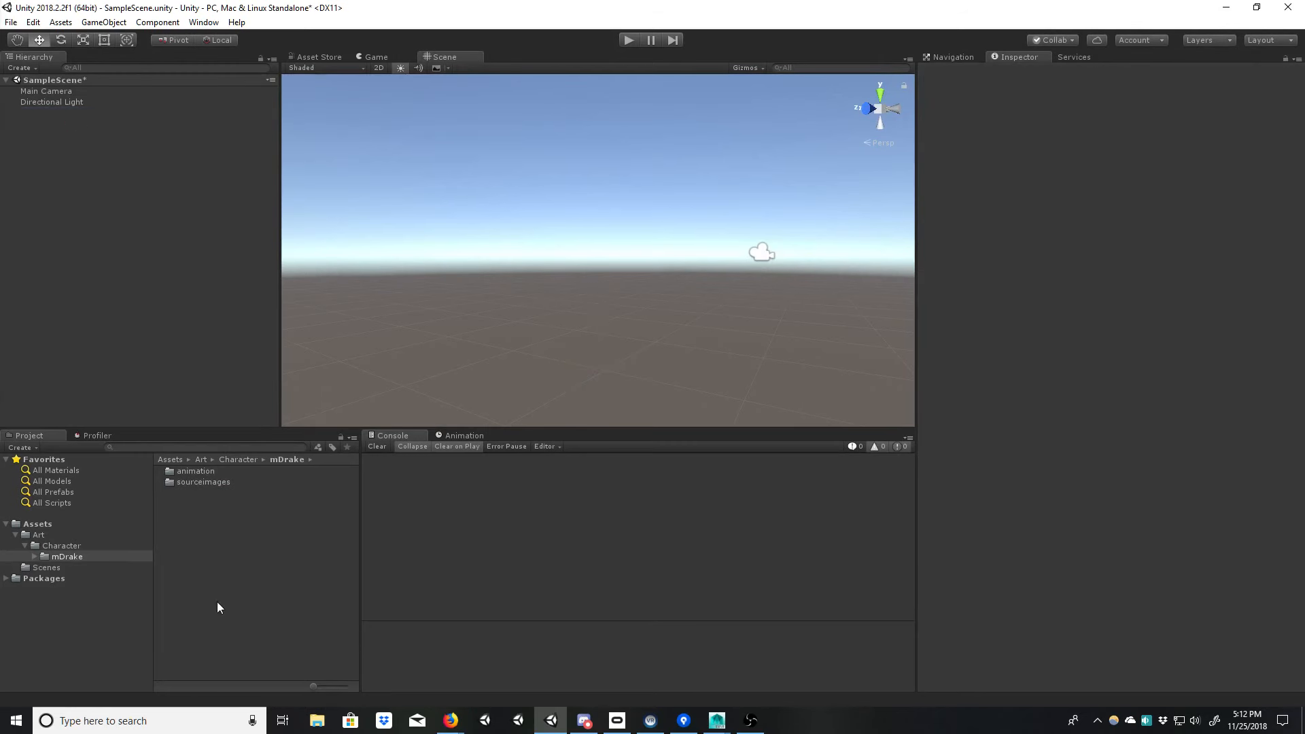
Step: Switch back to Maya, close the Hypershade and clear the selection so the whole character is in view
{"action": "mouse_move", "coordinate": [717, 720]}
{"action": "left_click", "coordinate": [788, 663]}
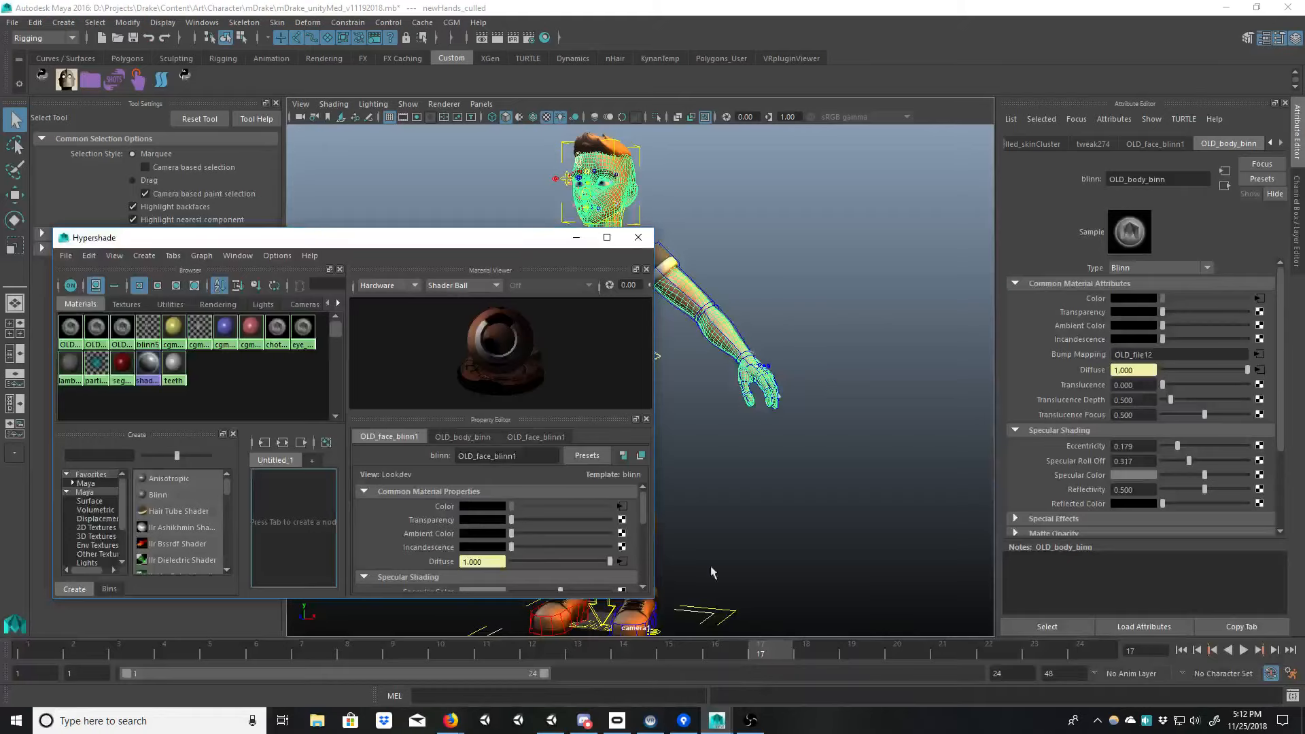
{"action": "left_click", "coordinate": [637, 237]}
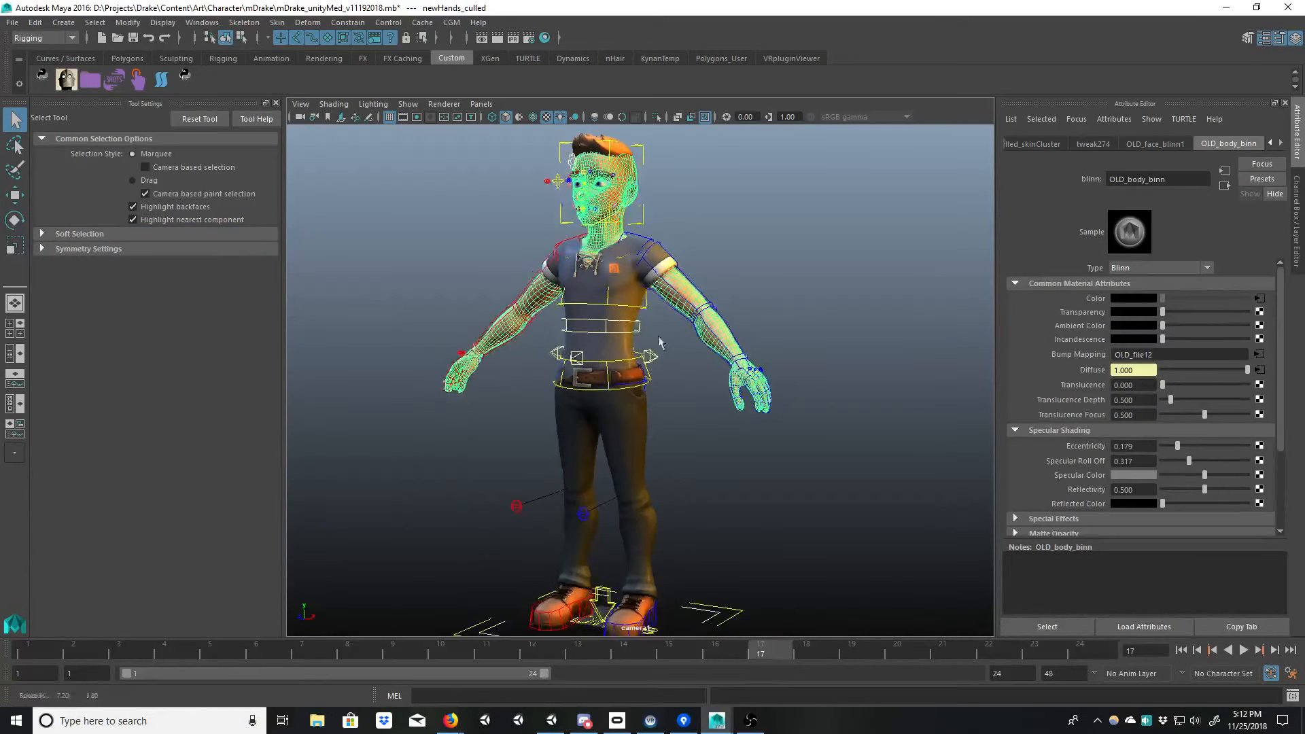
{"action": "left_click", "coordinate": [700, 325]}
{"action": "middle_click_drag", "start_coordinate": [698, 325], "coordinate": [684, 318], "text": "alt"}
{"action": "right_click_drag", "start_coordinate": [684, 319], "coordinate": [580, 308], "text": "alt"}
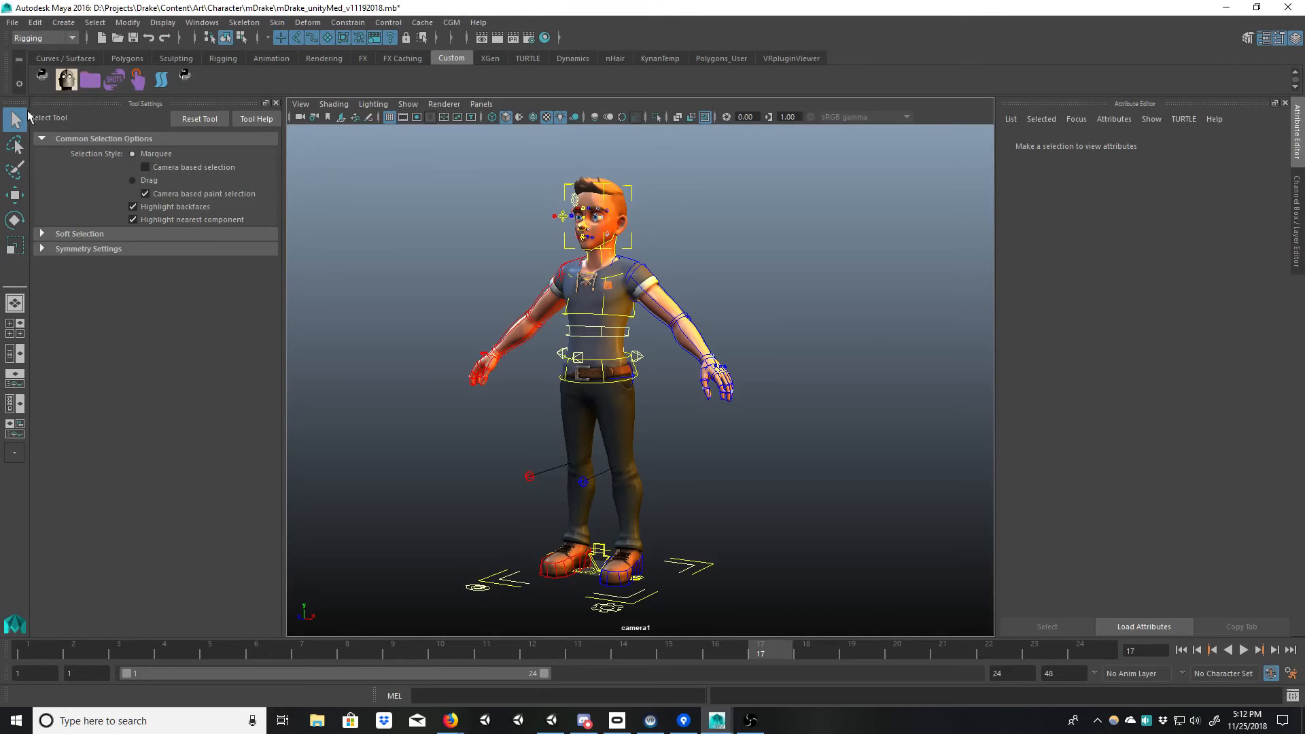
Step: Open mDrake_rig.mb through the Animation Importer, saving mDrake_unityMed_v11192018.mb, and move the importer clear of the character
{"action": "left_click", "coordinate": [111, 81]}
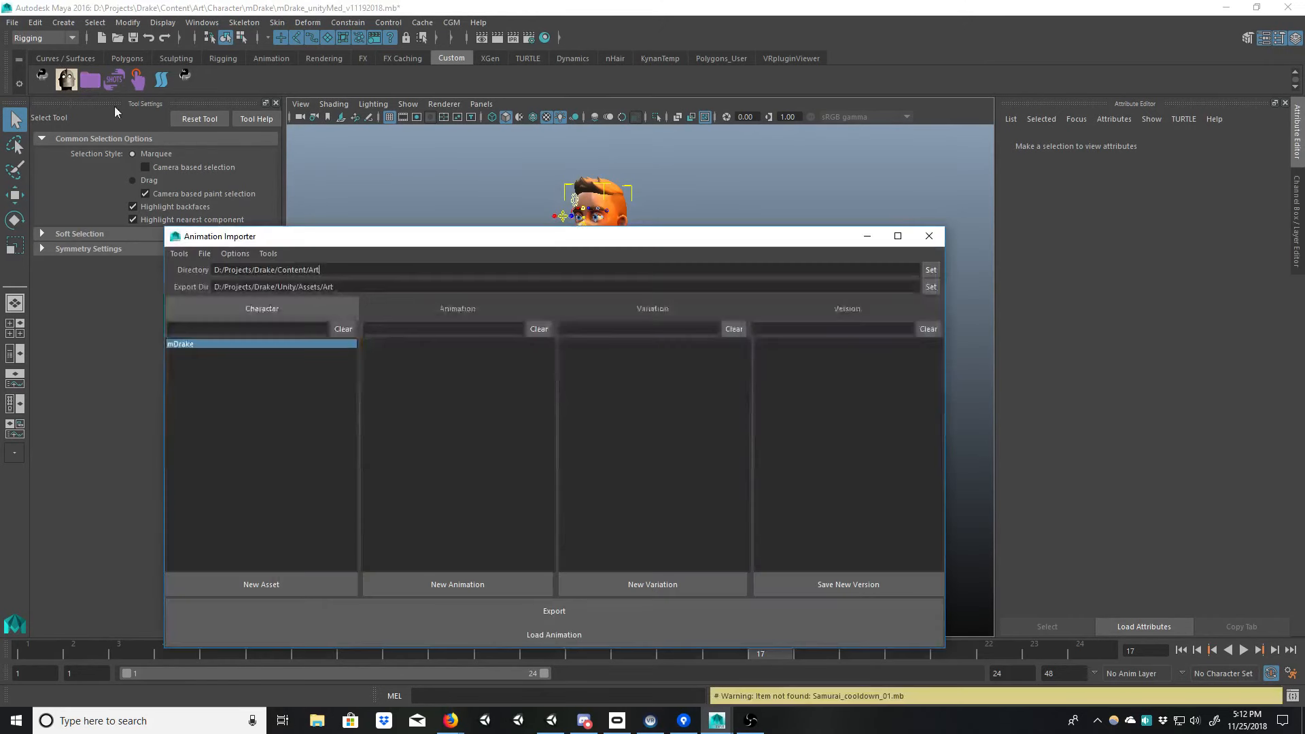
{"action": "right_click", "coordinate": [226, 343]}
{"action": "left_click", "coordinate": [250, 364]}
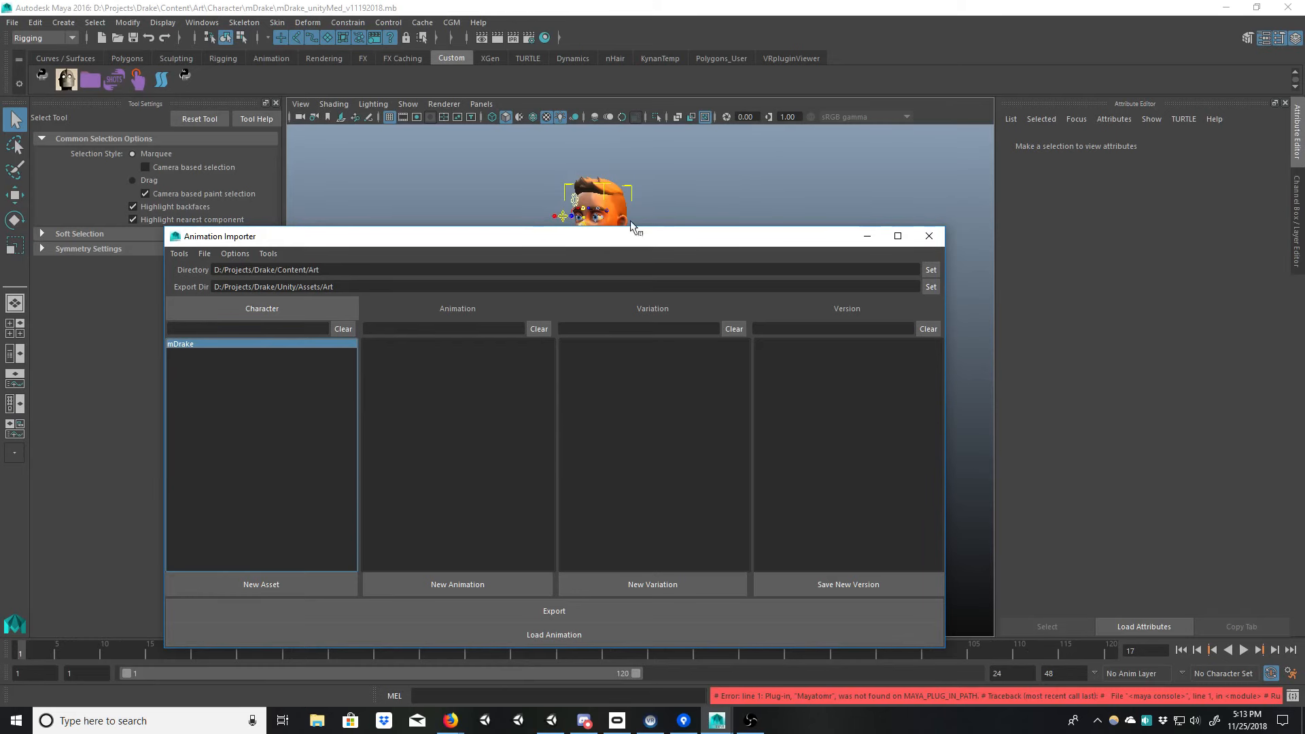
{"action": "left_click_drag", "start_coordinate": [590, 244], "coordinate": [795, 398]}
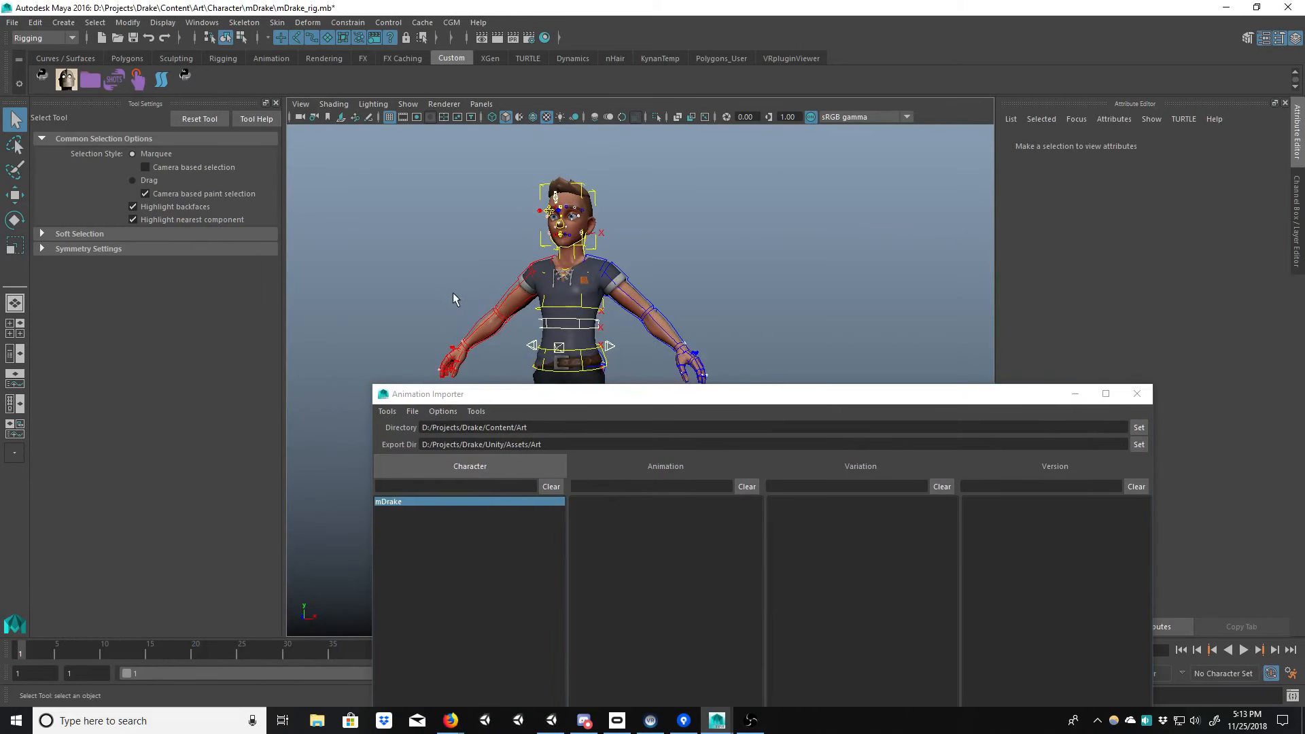
Step: Select mDrake:master in the Outliner and export the mDrake character with the Animation Importer's Export Rig option
{"action": "key", "text": "shift+o"}
{"action": "left_click", "coordinate": [197, 249]}
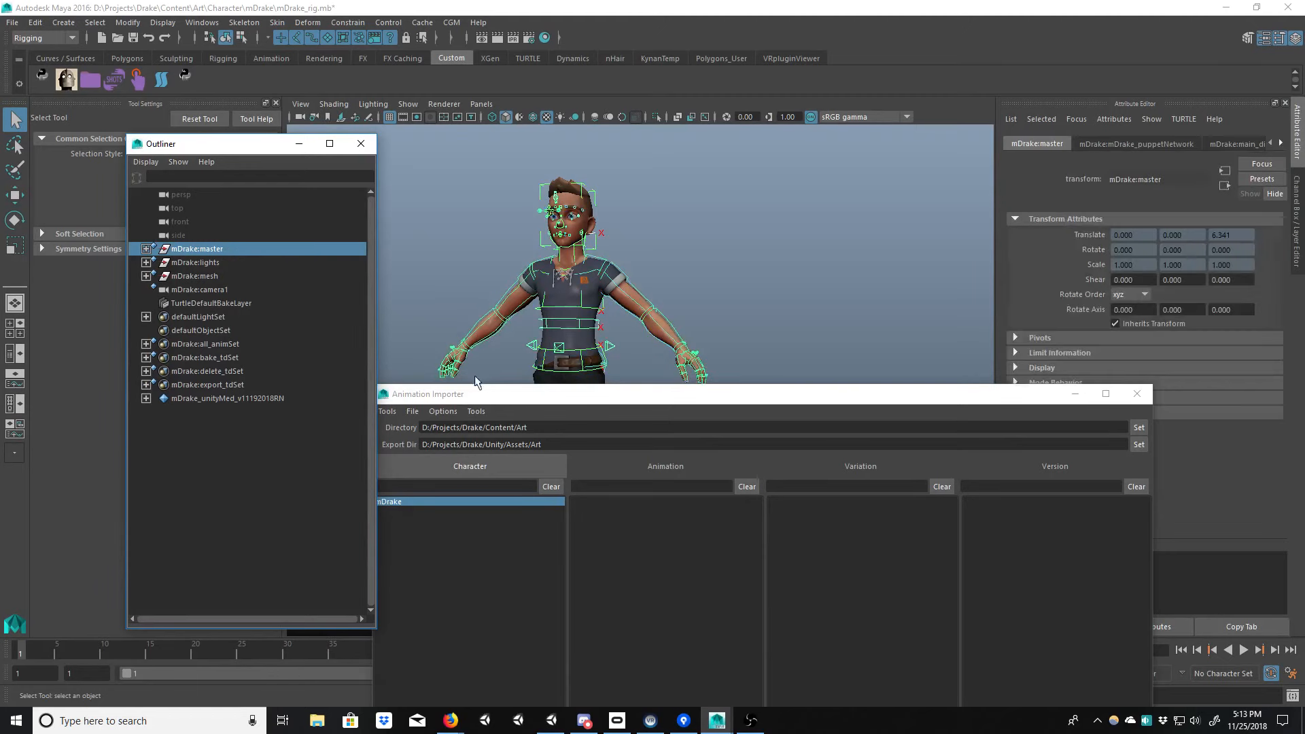
{"action": "left_click_drag", "start_coordinate": [474, 394], "coordinate": [402, 159]}
{"action": "right_click", "coordinate": [611, 540]}
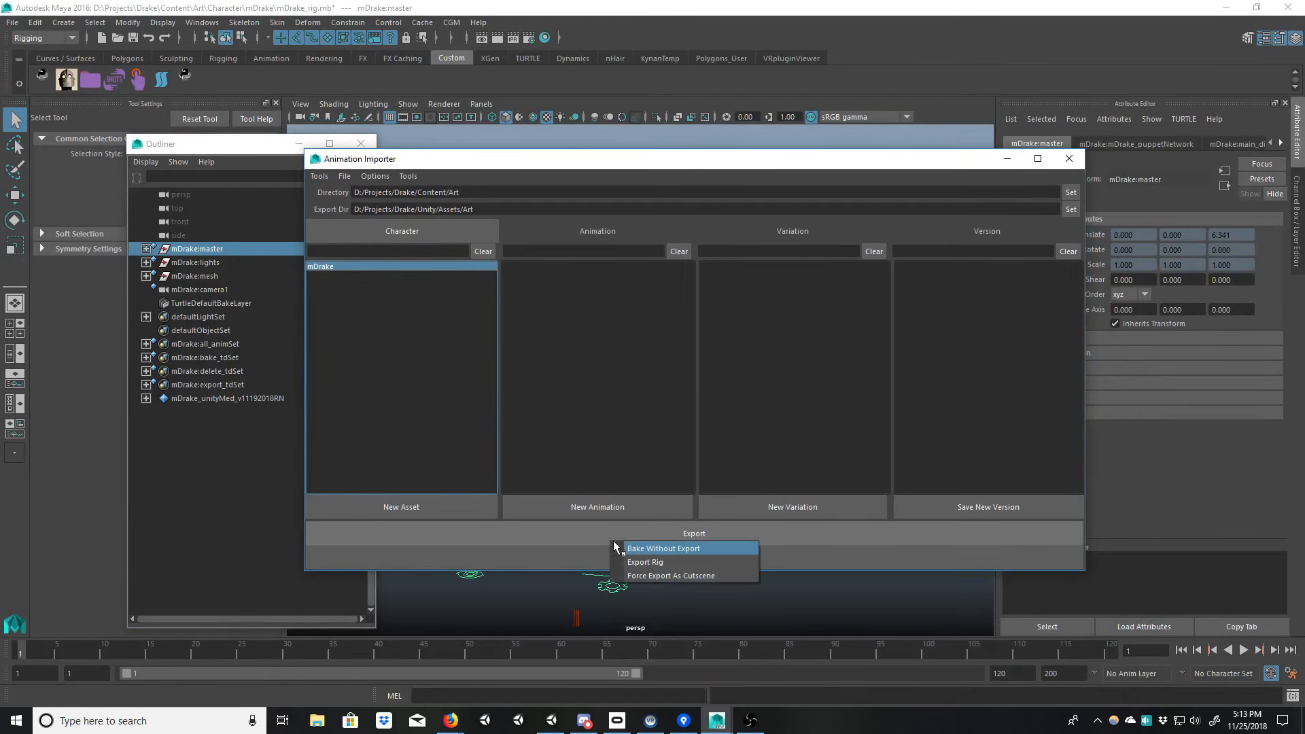
{"action": "left_click", "coordinate": [636, 564]}
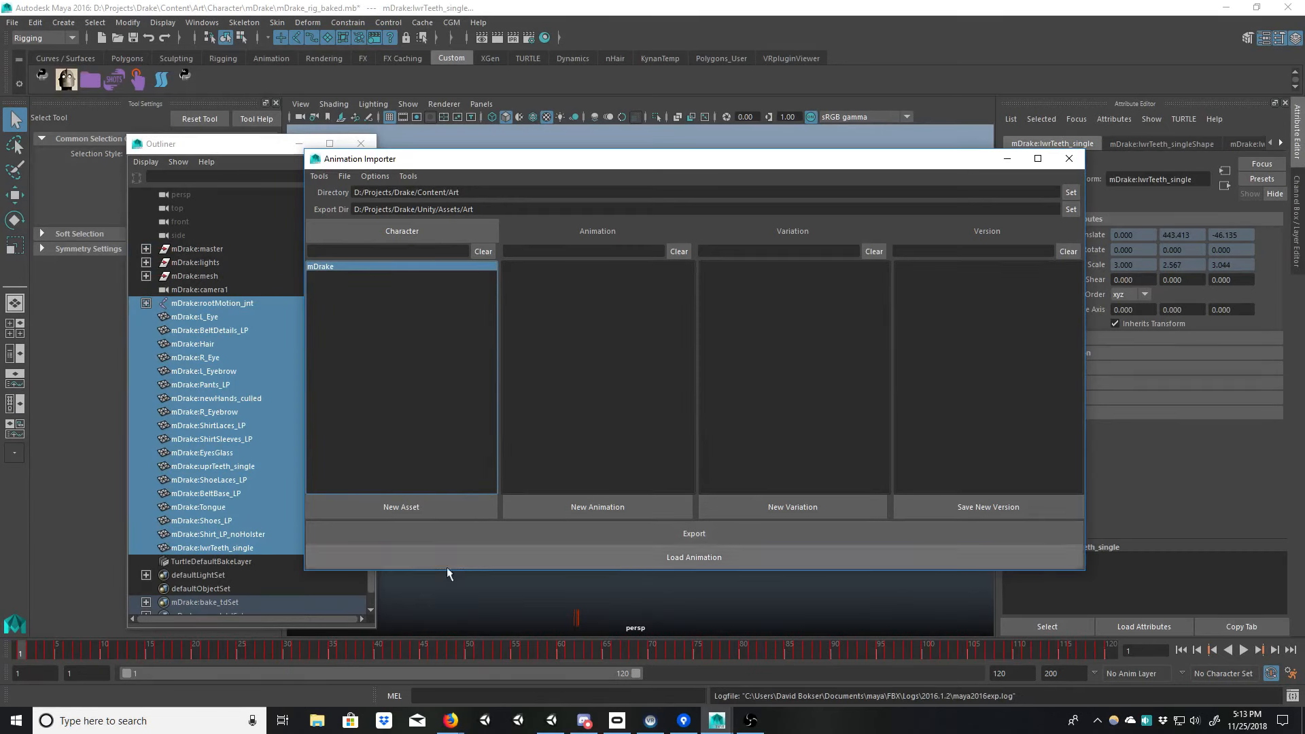
{"action": "right_click", "coordinate": [345, 265]}
{"action": "left_click", "coordinate": [341, 348]}
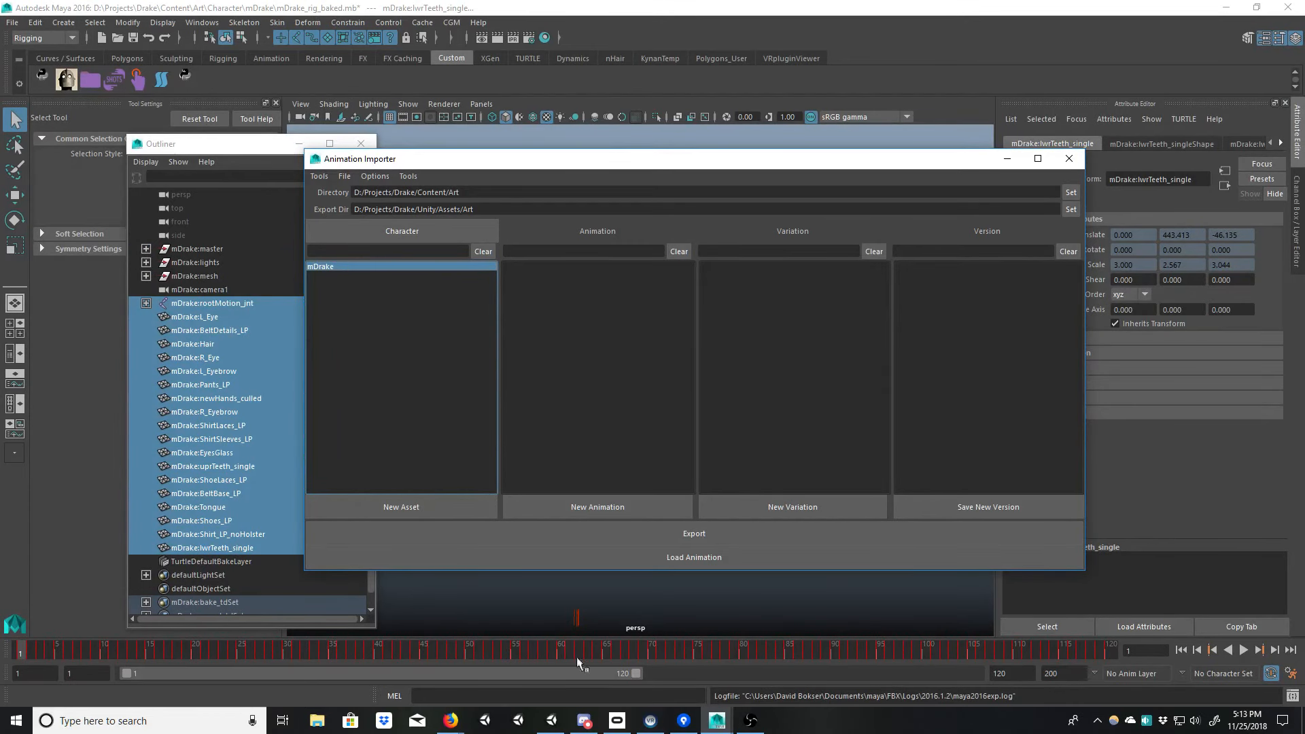
Step: Switch to Unity and place the newly exported mDrake_rig asset in SampleScene's hierarchy
{"action": "left_click", "coordinate": [551, 720]}
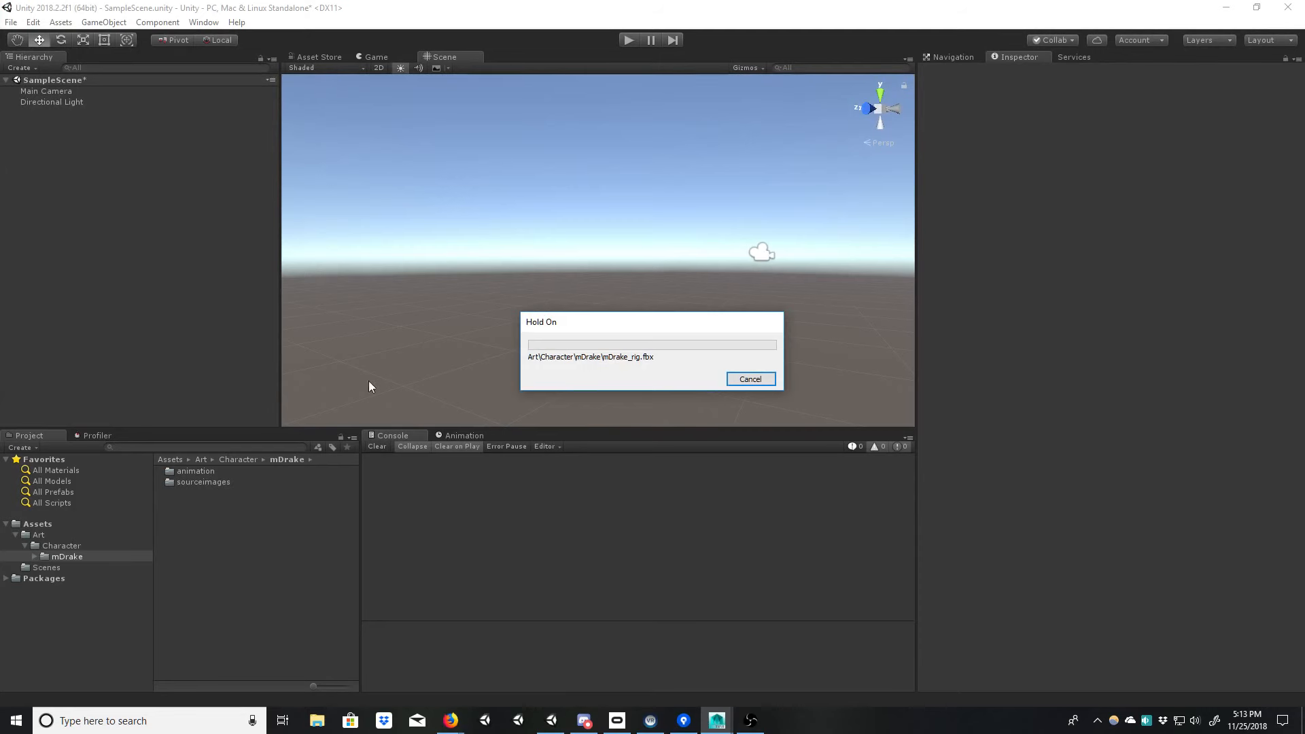
{"action": "left_click", "coordinate": [199, 493]}
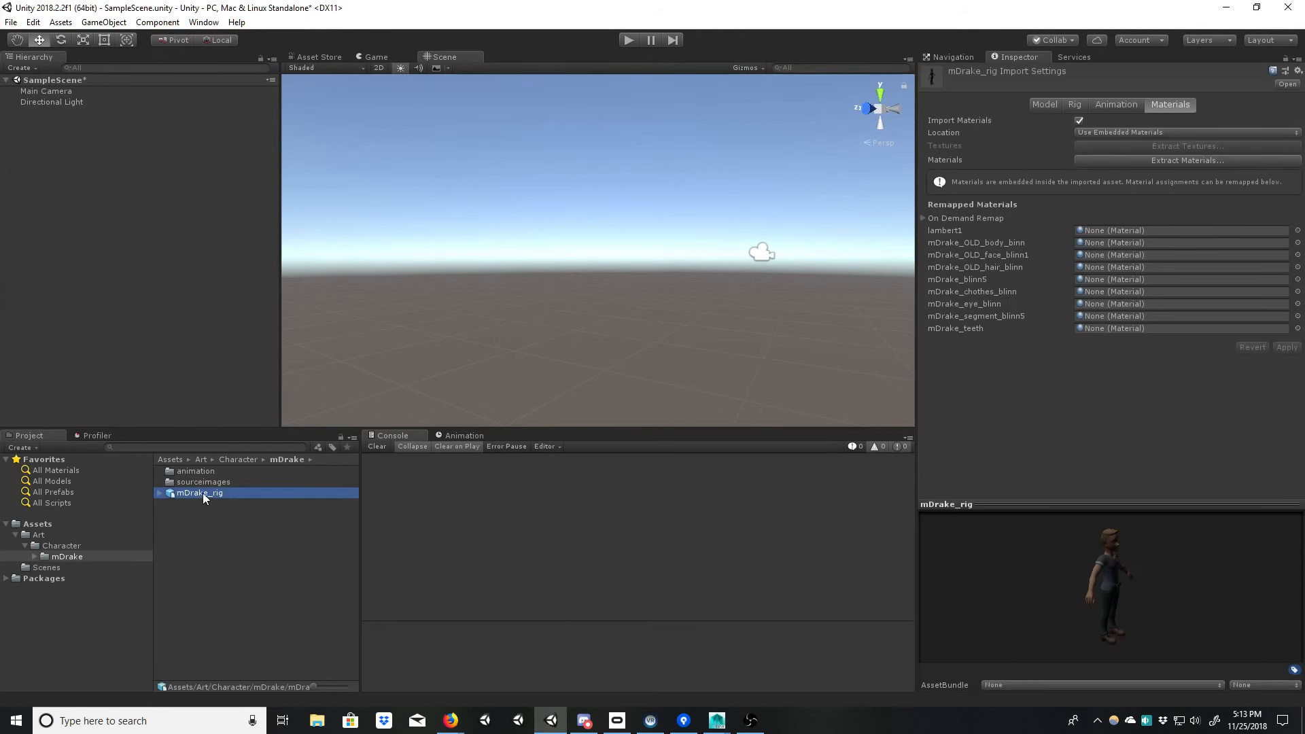
{"action": "left_click_drag", "start_coordinate": [205, 492], "coordinate": [173, 333]}
Step: Examine the textures on the mDrake character's face, clothes and body from several angles in the Scene view
{"action": "scroll", "coordinate": [530, 226], "scroll_direction": "up", "scroll_amount": 5, "text": "alt"}
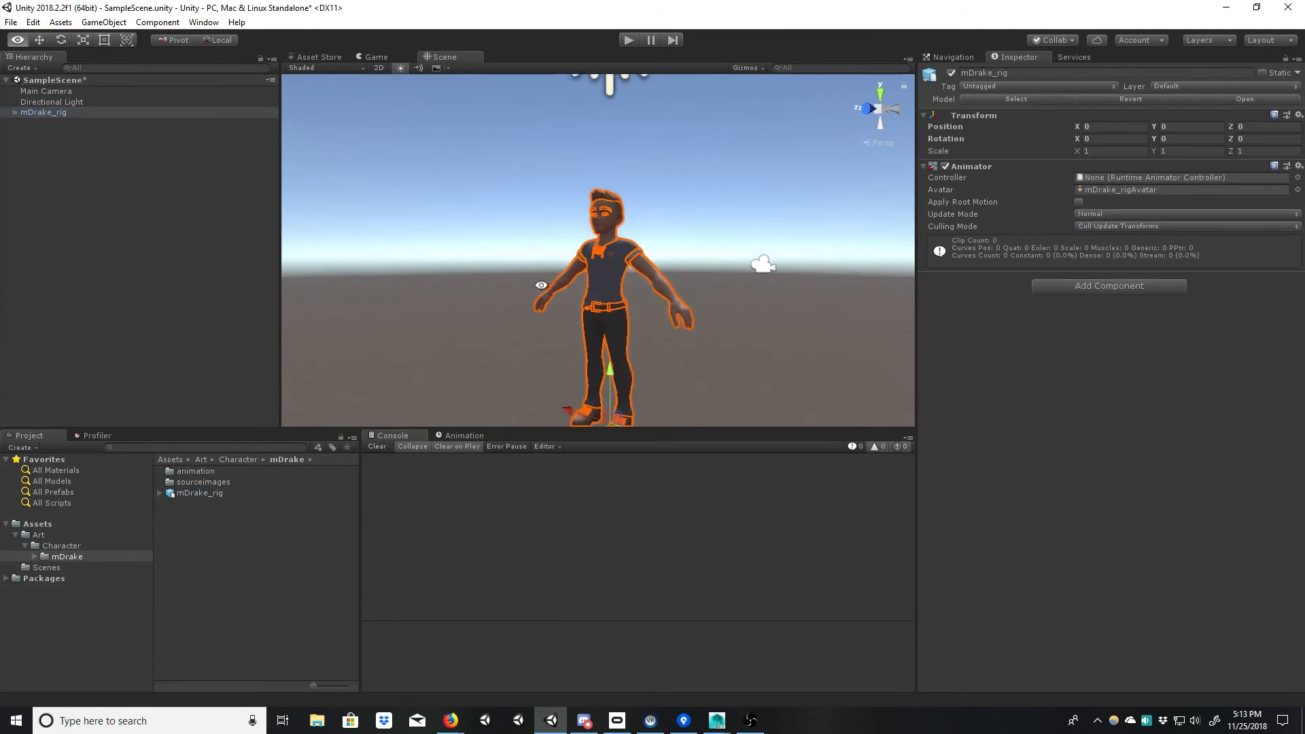
{"action": "left_click", "coordinate": [721, 194]}
{"action": "left_click_drag", "start_coordinate": [625, 271], "coordinate": [737, 309], "text": "alt"}
{"action": "right_click_drag", "start_coordinate": [573, 276], "coordinate": [900, 276], "text": "alt"}
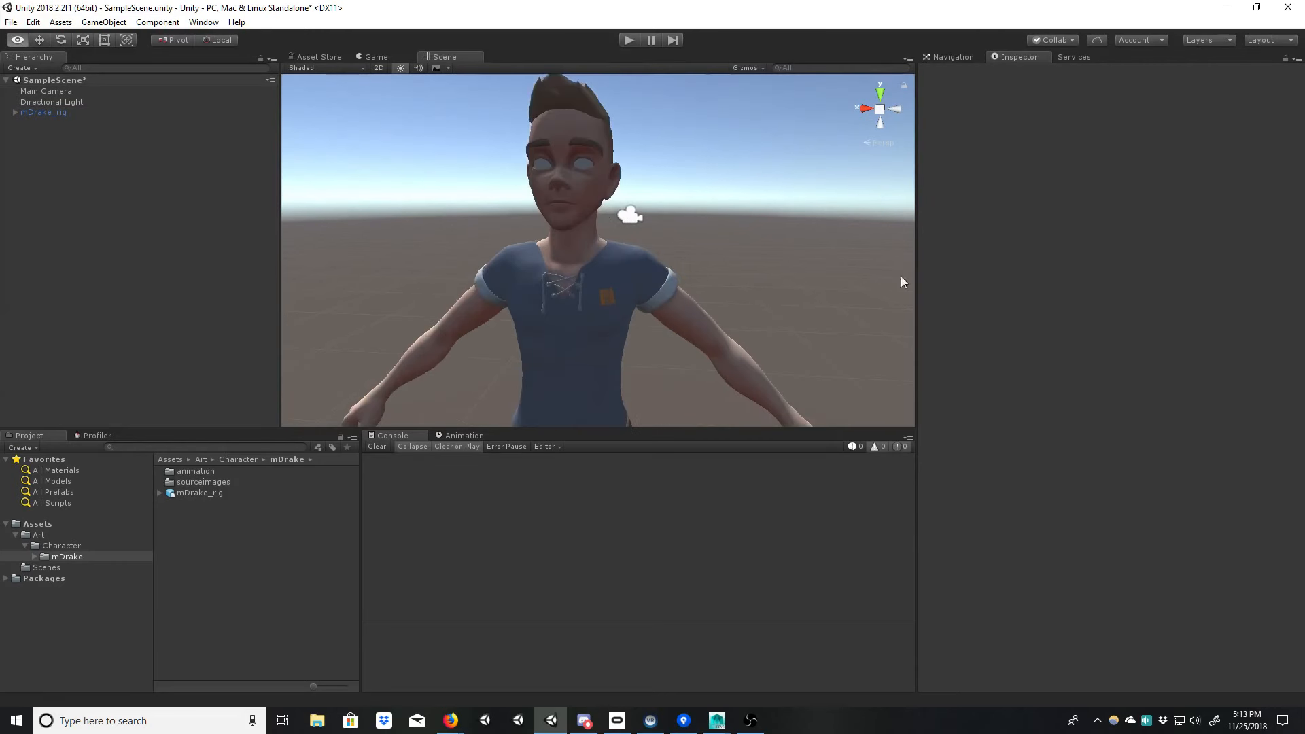
{"action": "right_click_drag", "start_coordinate": [611, 265], "coordinate": [750, 265], "text": "alt"}
{"action": "left_click_drag", "start_coordinate": [750, 265], "coordinate": [600, 318], "text": "alt"}
{"action": "middle_click_drag", "start_coordinate": [600, 318], "coordinate": [629, 157], "text": "alt"}
{"action": "right_click_drag", "start_coordinate": [719, 276], "coordinate": [527, 227], "text": "alt"}
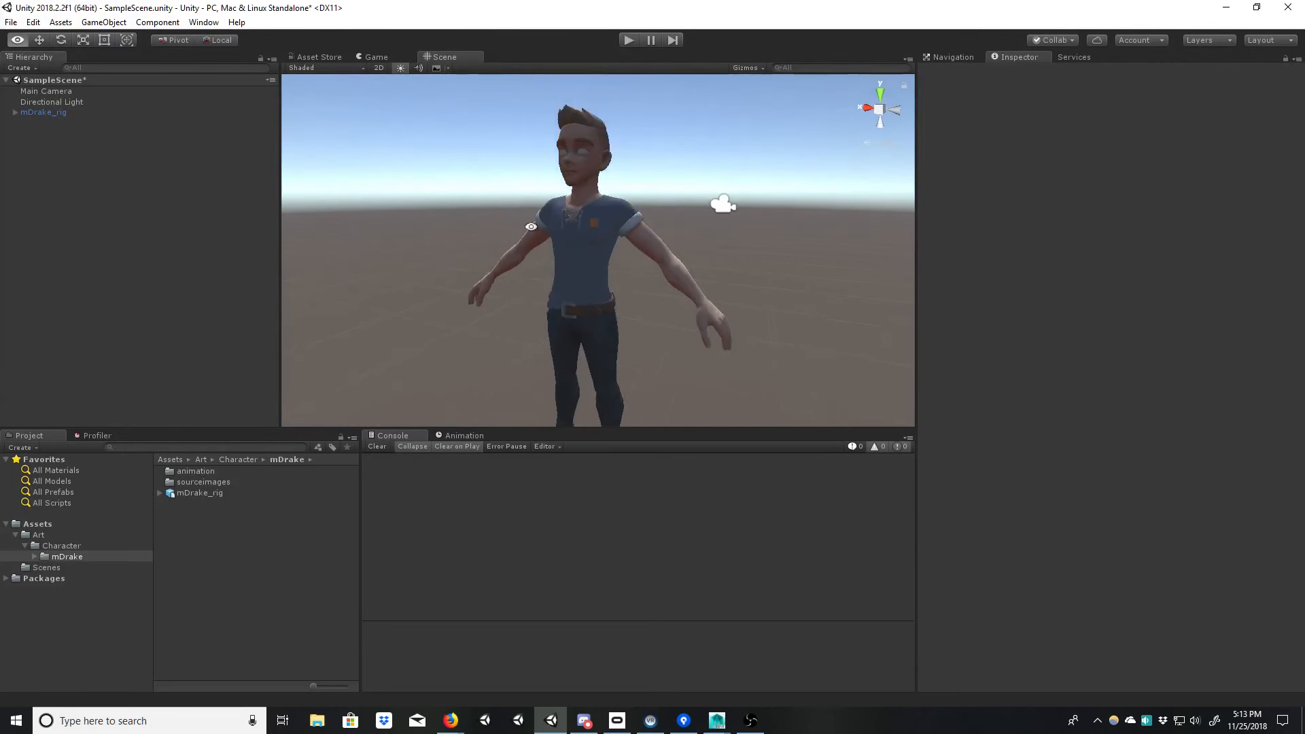
{"action": "left_click_drag", "start_coordinate": [527, 227], "coordinate": [652, 296], "text": "alt"}
{"action": "middle_click_drag", "start_coordinate": [652, 296], "coordinate": [636, 135], "text": "alt"}
{"action": "right_click_drag", "start_coordinate": [680, 271], "coordinate": [597, 238], "text": "alt"}
{"action": "left_click_drag", "start_coordinate": [740, 248], "coordinate": [576, 251], "text": "alt"}
{"action": "middle_click_drag", "start_coordinate": [576, 251], "coordinate": [579, 335], "text": "alt"}
{"action": "right_click_drag", "start_coordinate": [580, 334], "coordinate": [573, 274], "text": "alt"}
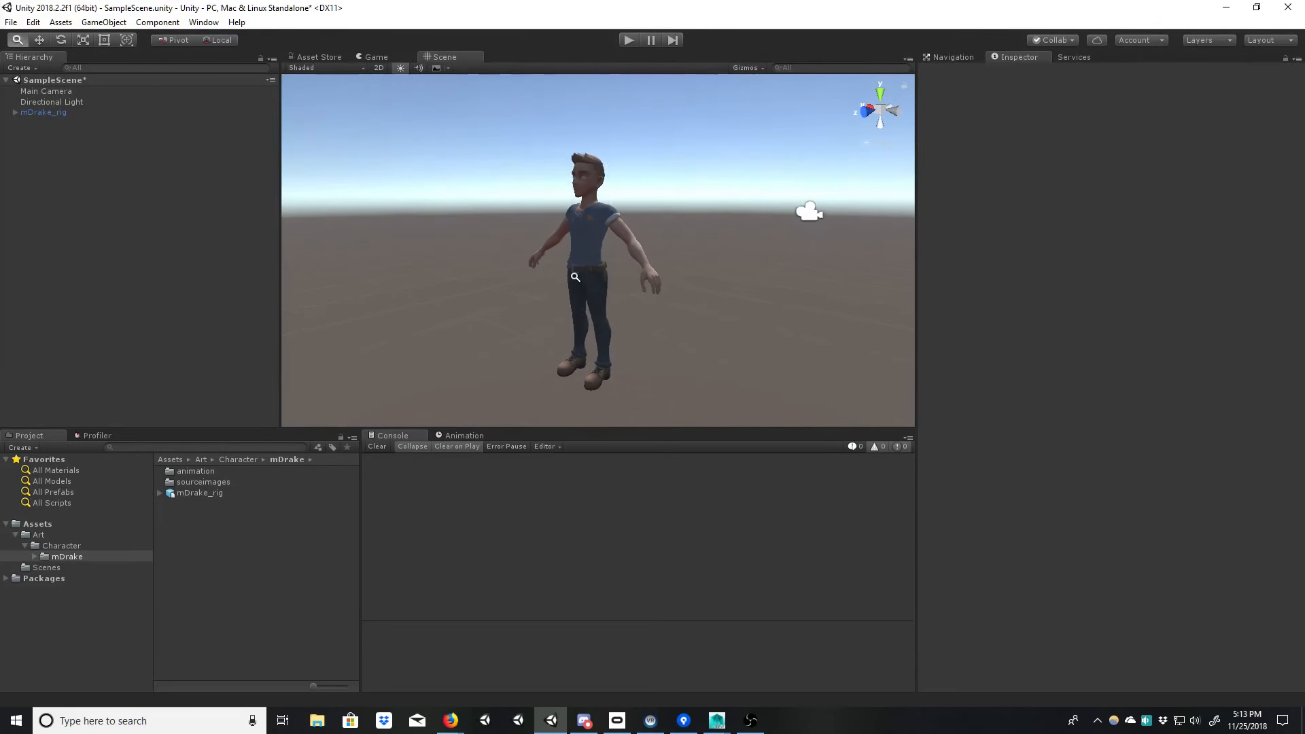
{"action": "left_click_drag", "start_coordinate": [574, 274], "coordinate": [604, 274], "text": "alt"}
Step: Extract the embedded materials of the mDrake_rig asset into a new folder named materials inside the mDrake folder
{"action": "left_click", "coordinate": [203, 492]}
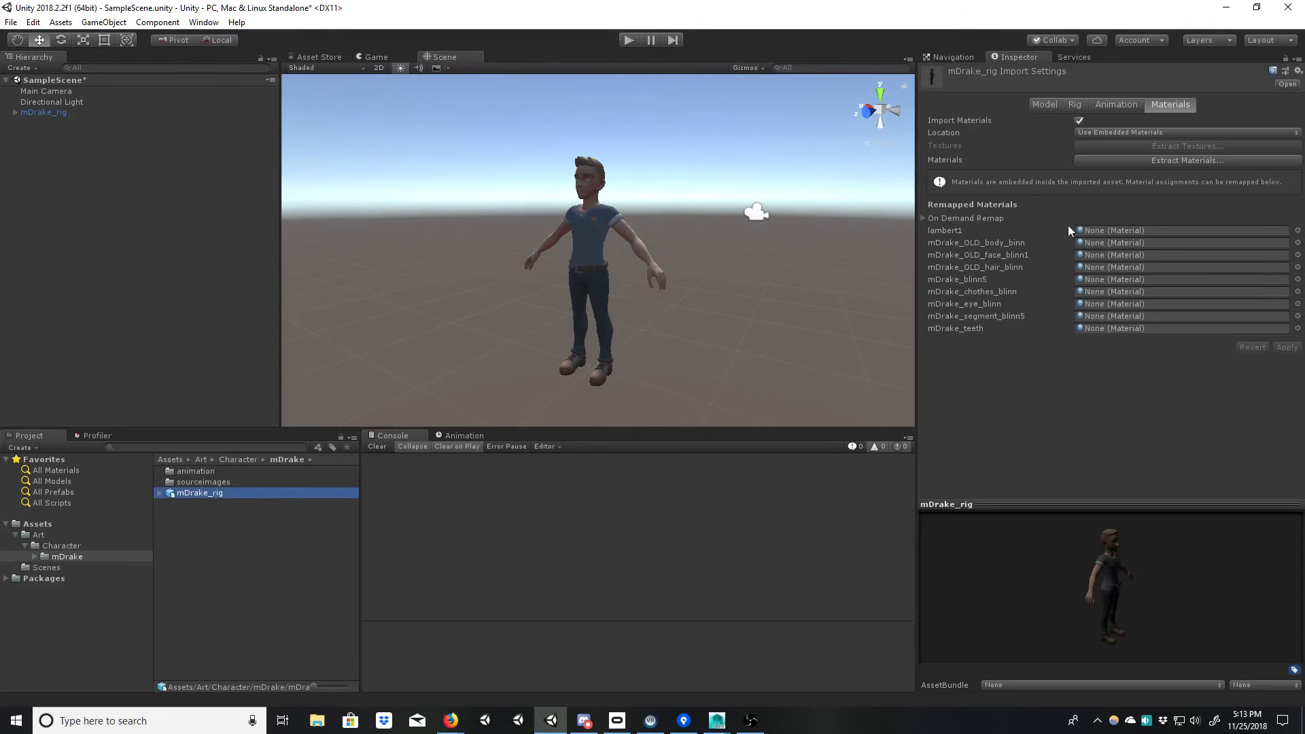
{"action": "left_click", "coordinate": [1171, 160]}
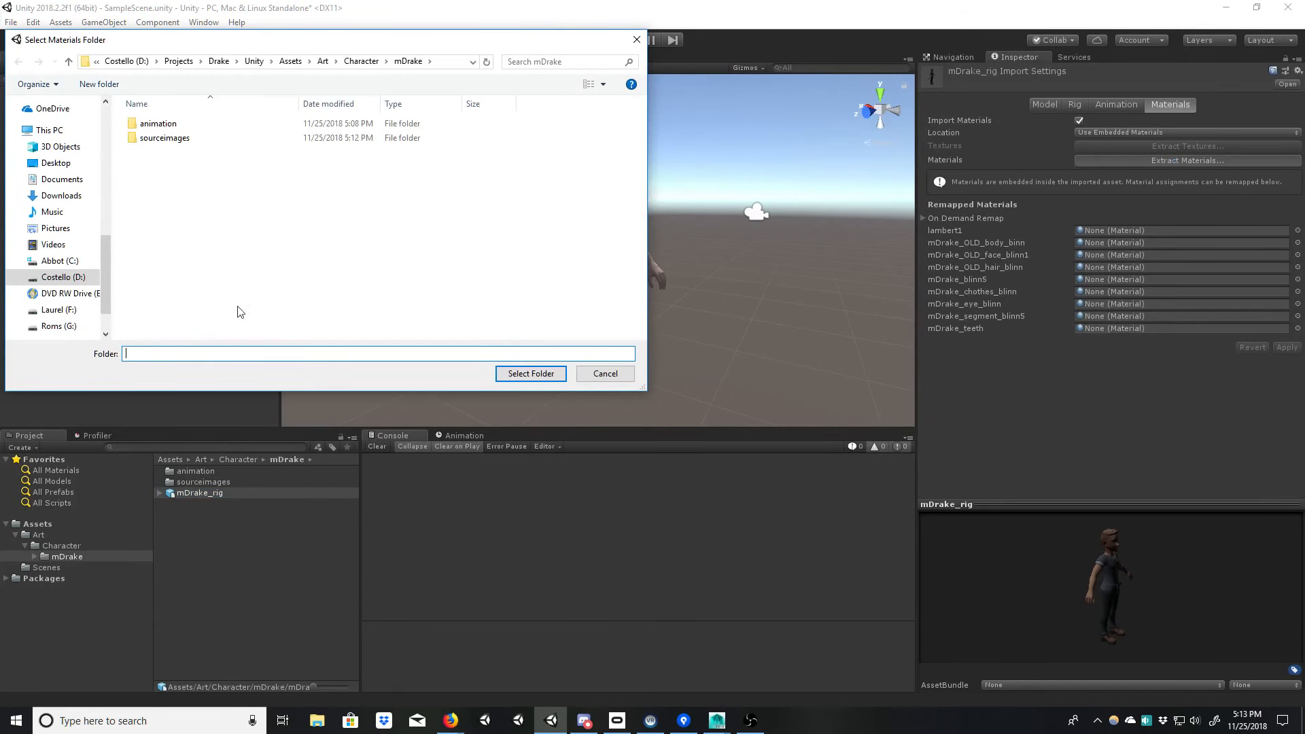
{"action": "right_click", "coordinate": [221, 240]}
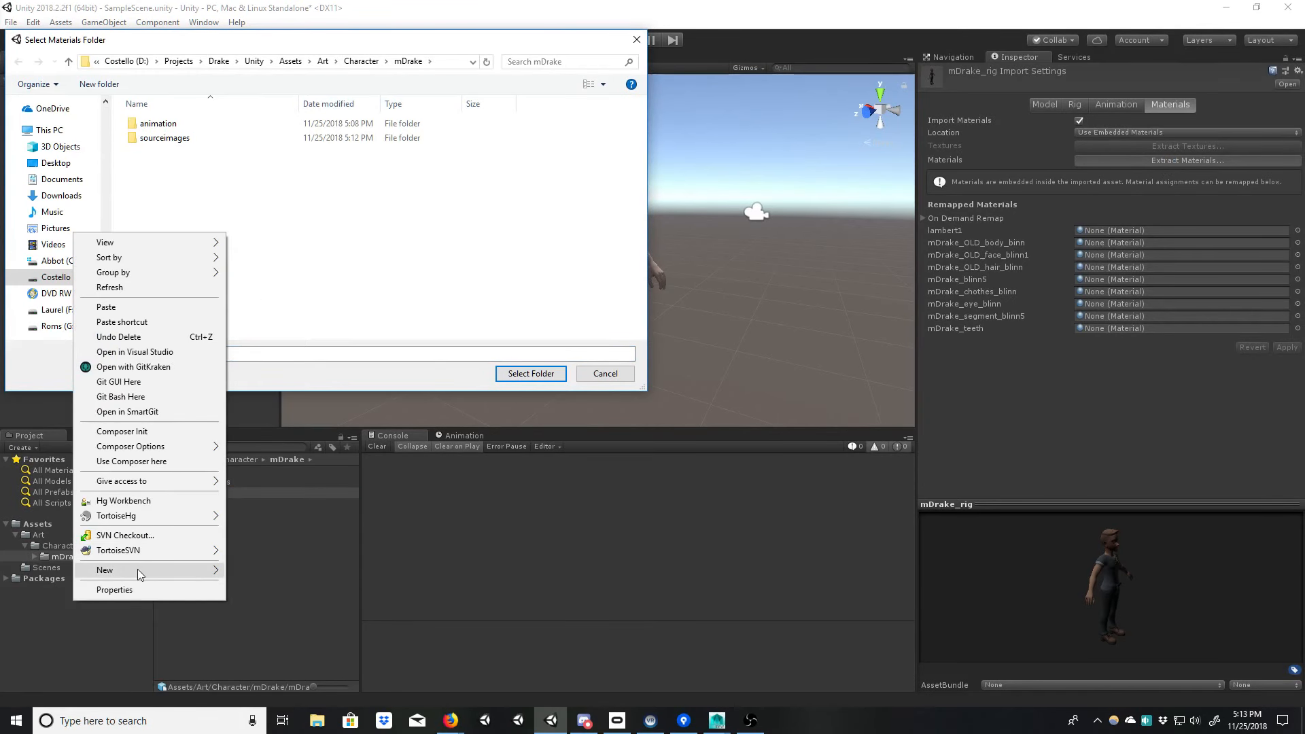
{"action": "mouse_move", "coordinate": [139, 570]}
{"action": "left_click", "coordinate": [292, 296]}
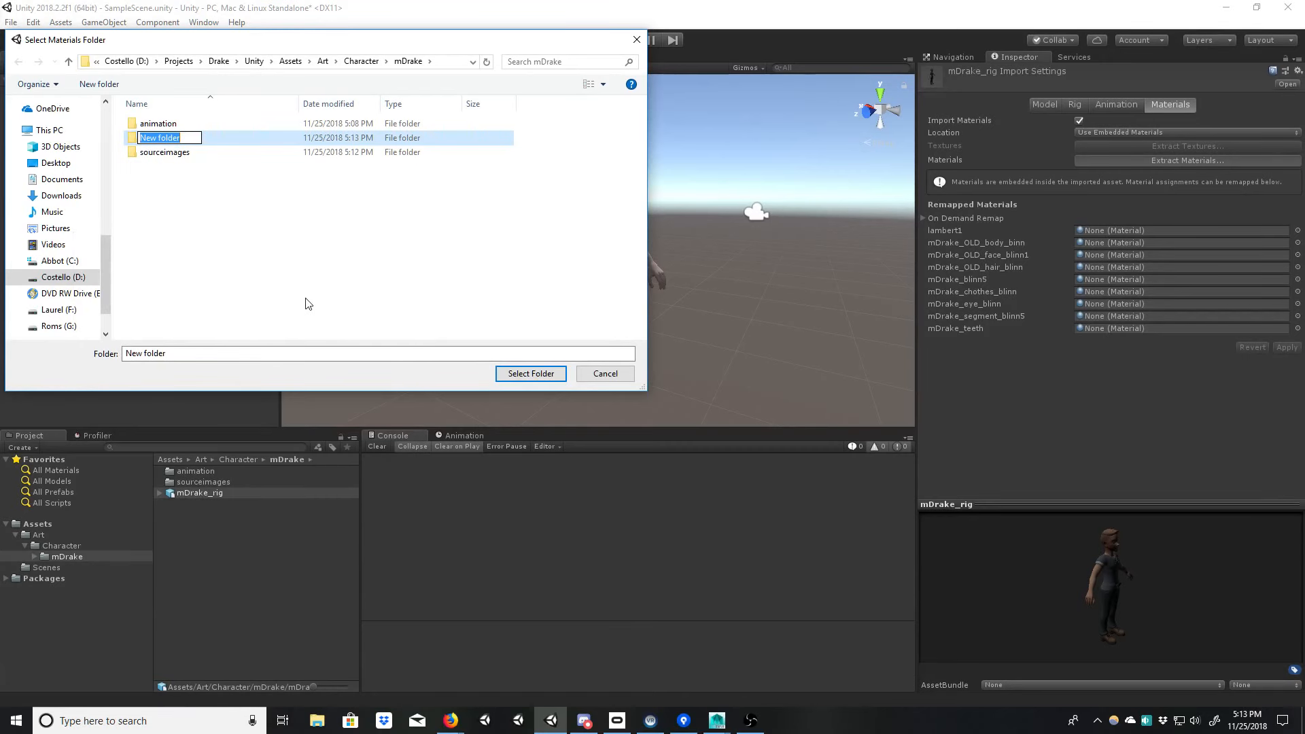
{"action": "type", "text": "materials"}
{"action": "key", "text": "Return"}
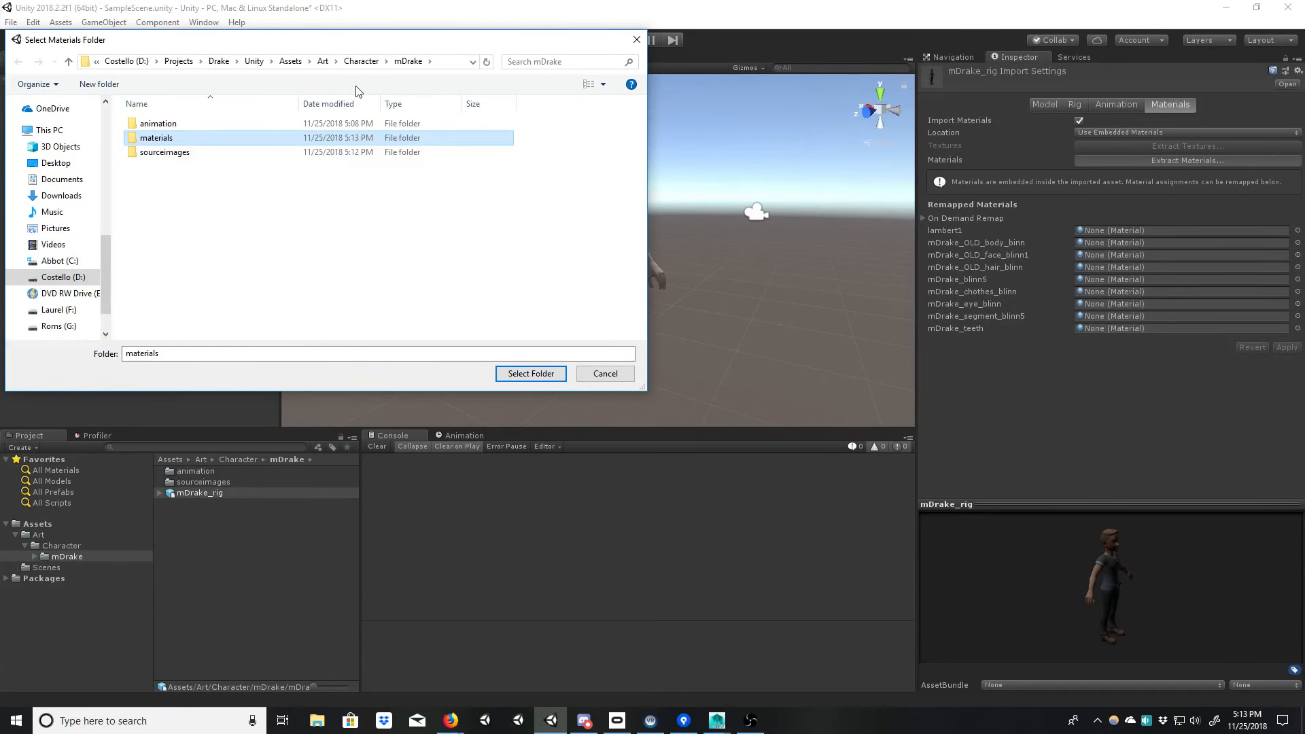
{"action": "double_click", "coordinate": [163, 138]}
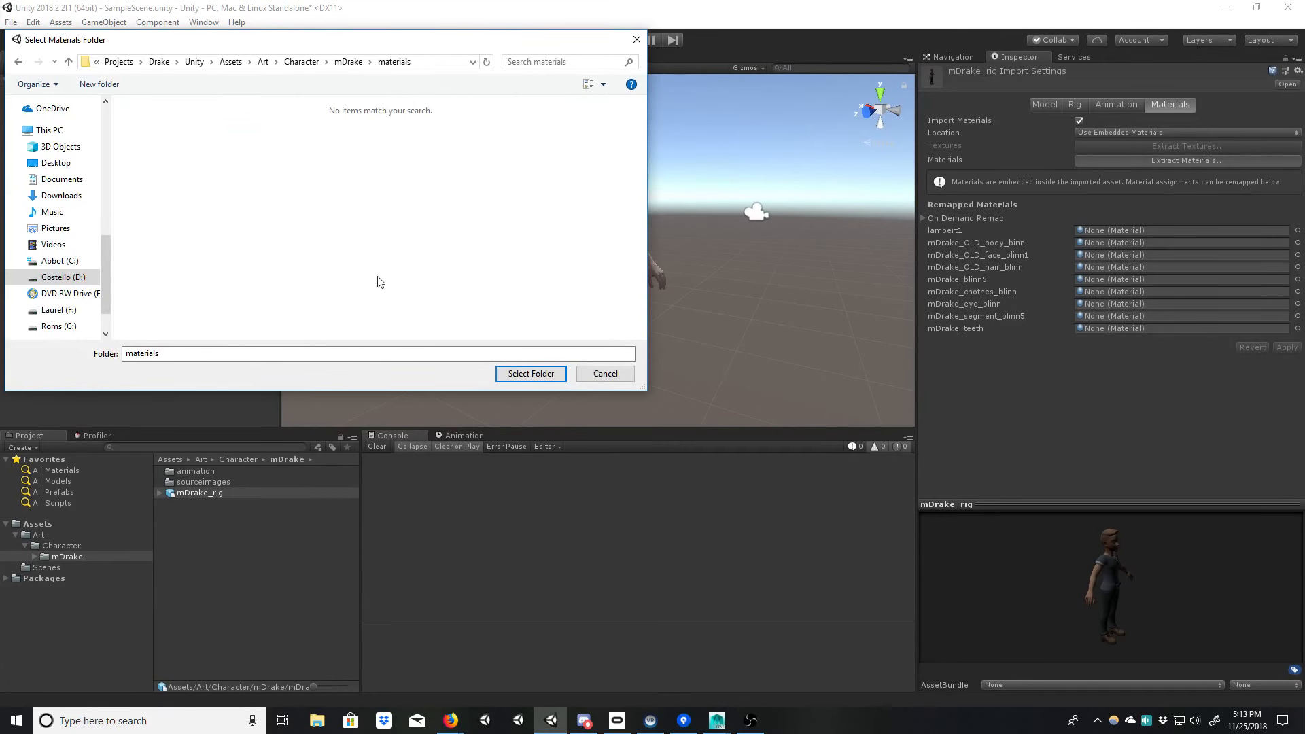
{"action": "left_click", "coordinate": [523, 376]}
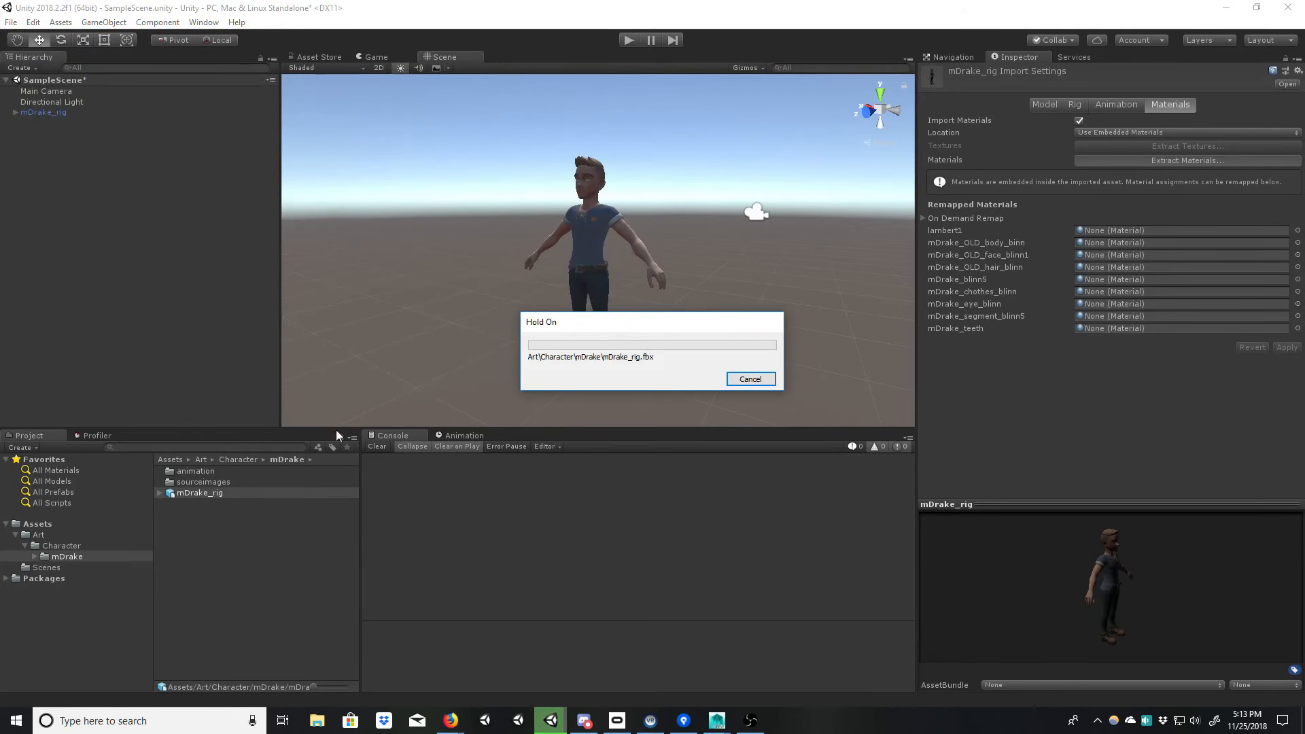
Step: Examine the extracted materials in the materials folder, including the clothes, eye, segment and teeth materials, and the character in the scene
{"action": "double_click", "coordinate": [229, 481]}
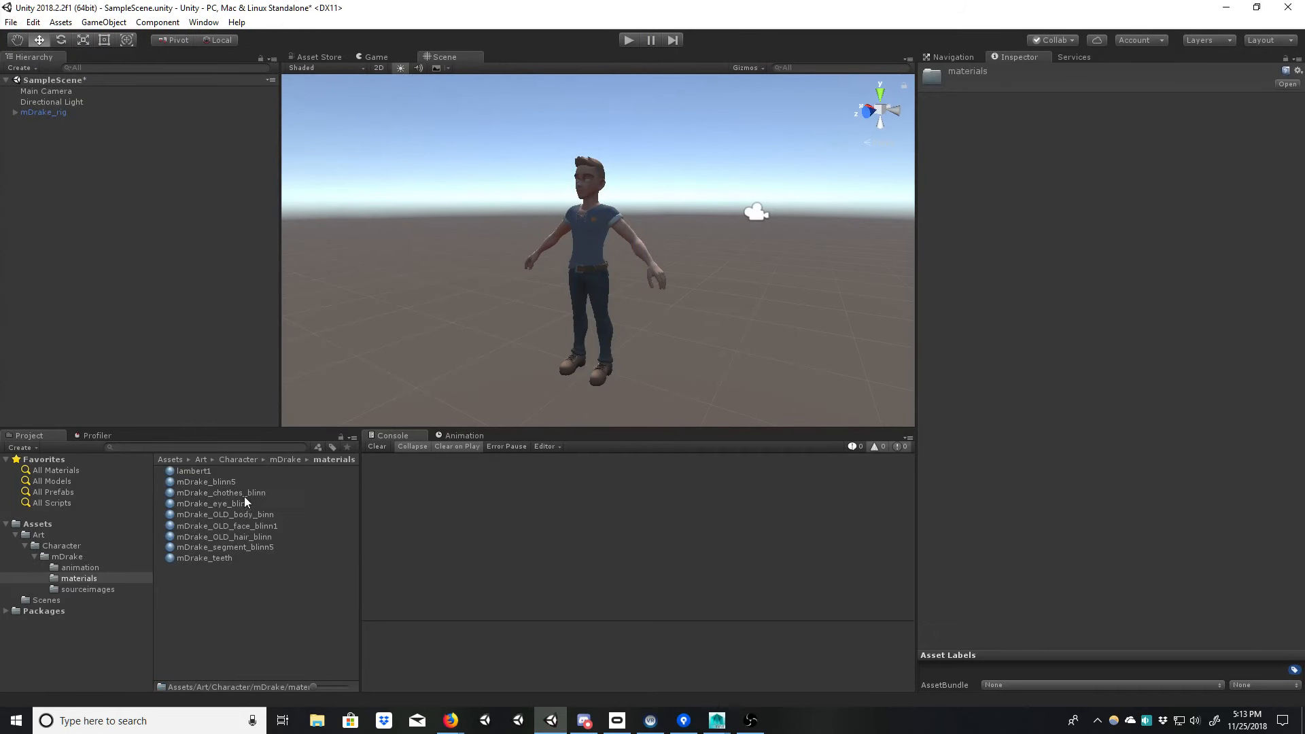
{"action": "left_click", "coordinate": [210, 473]}
{"action": "left_click", "coordinate": [220, 493]}
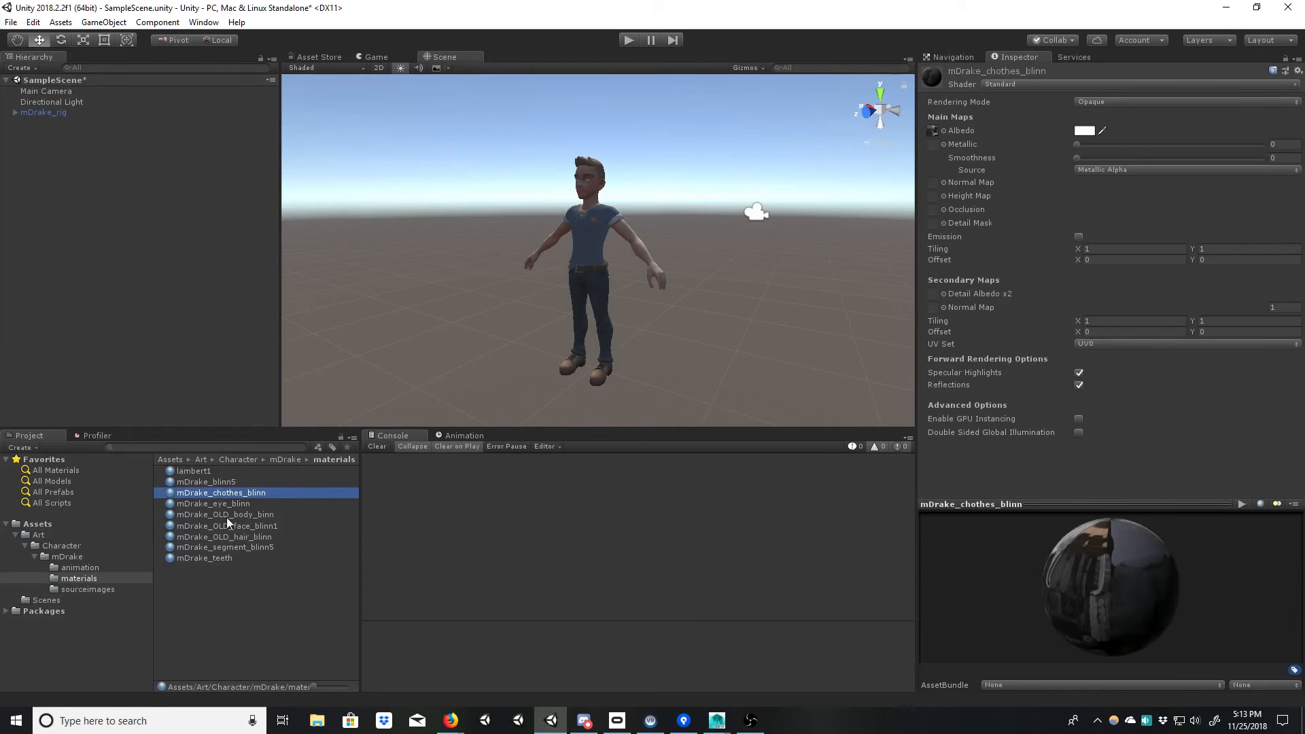
{"action": "left_click", "coordinate": [230, 548]}
{"action": "left_click", "coordinate": [226, 559]}
{"action": "left_click", "coordinate": [226, 504]}
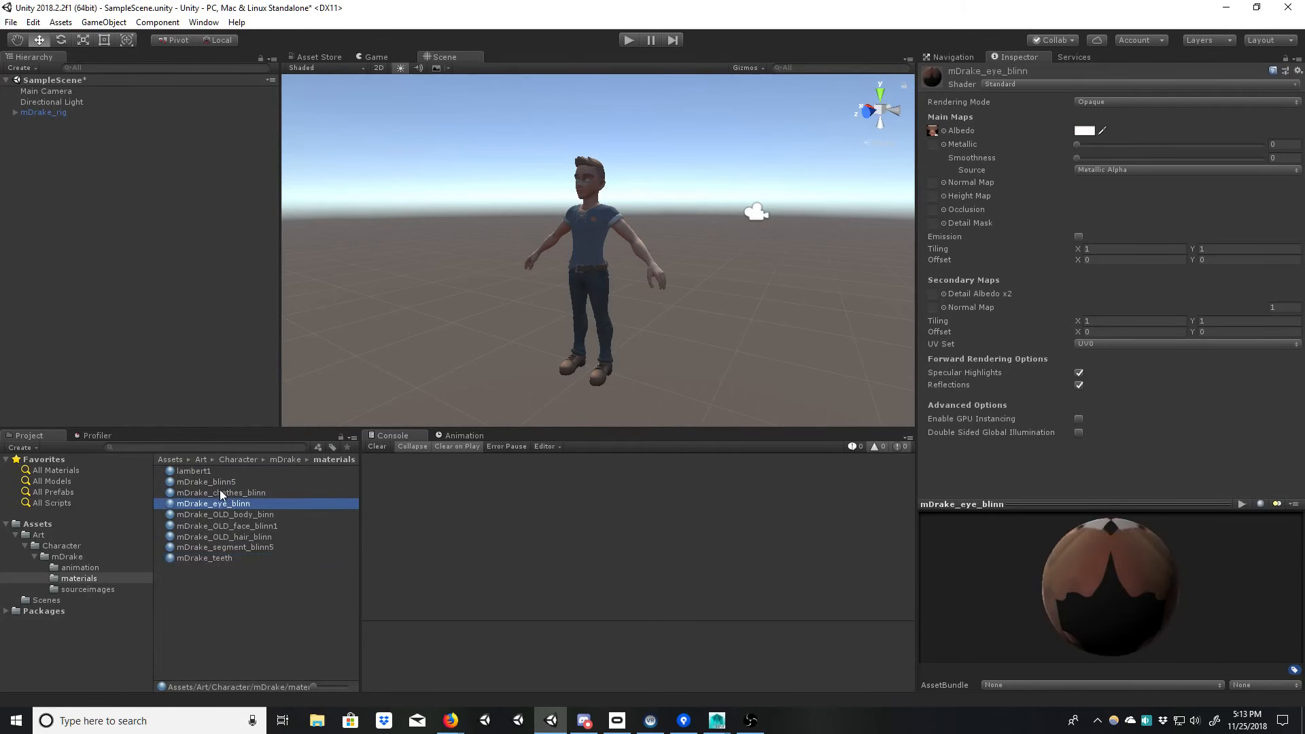
{"action": "left_click", "coordinate": [217, 483]}
{"action": "left_click", "coordinate": [392, 391]}
{"action": "middle_click_drag", "start_coordinate": [603, 259], "coordinate": [594, 312], "text": "alt"}
{"action": "left_click_drag", "start_coordinate": [593, 312], "coordinate": [679, 312], "text": "alt"}
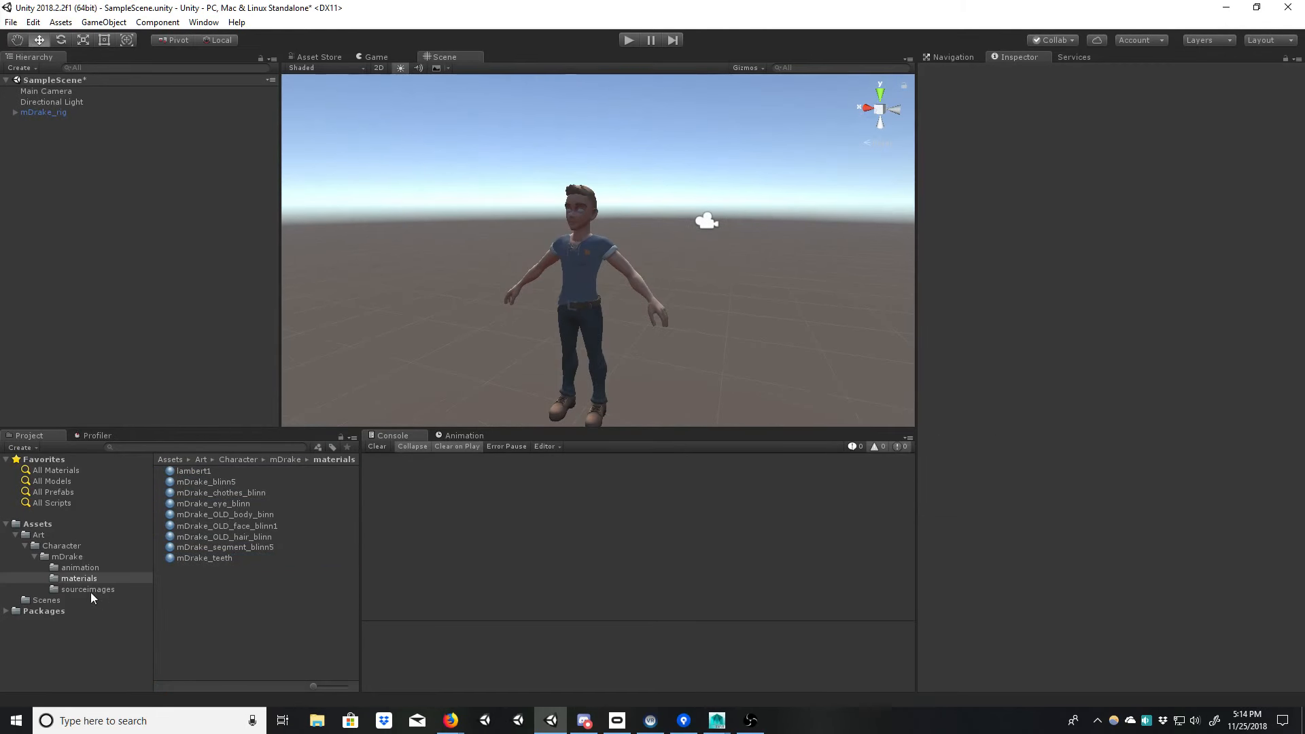
Step: Set mDrake_rig's animation type to Humanoid with the avatar definition Create From This Model, and apply the import settings
{"action": "left_click", "coordinate": [67, 556]}
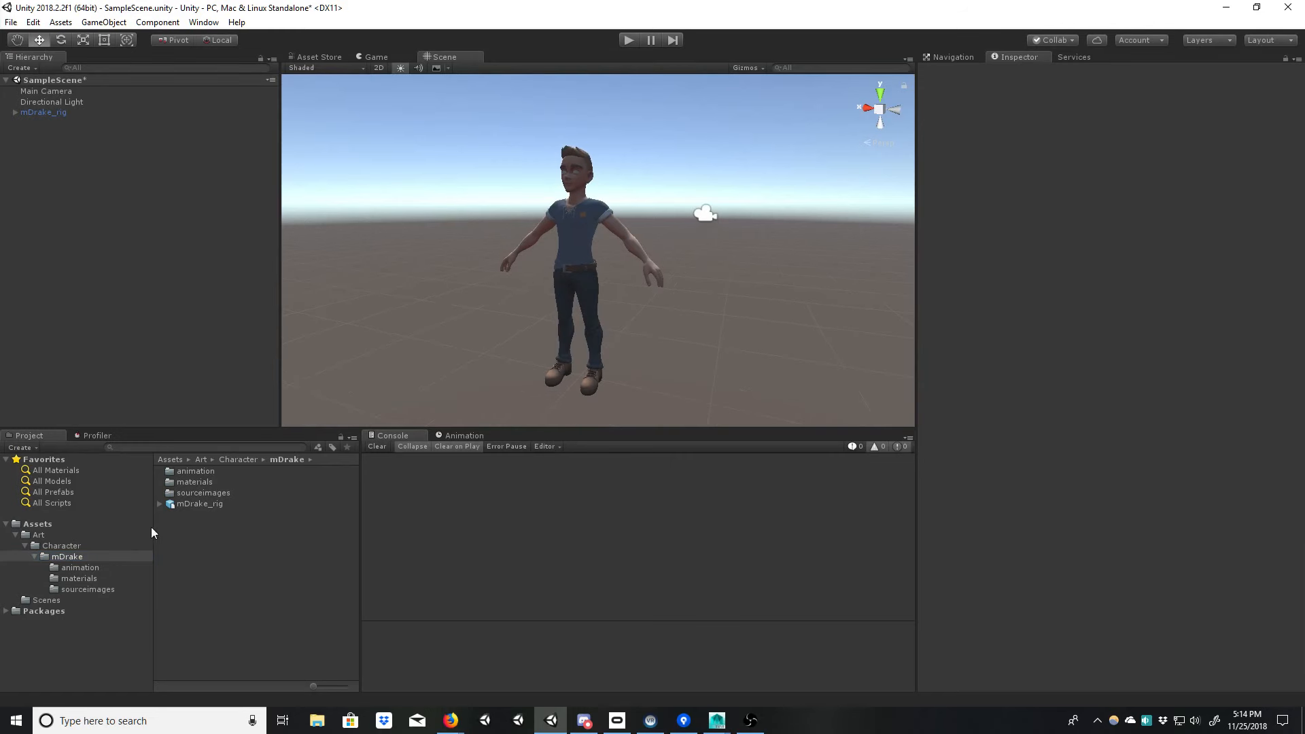
{"action": "left_click", "coordinate": [193, 505]}
{"action": "left_click", "coordinate": [1074, 104]}
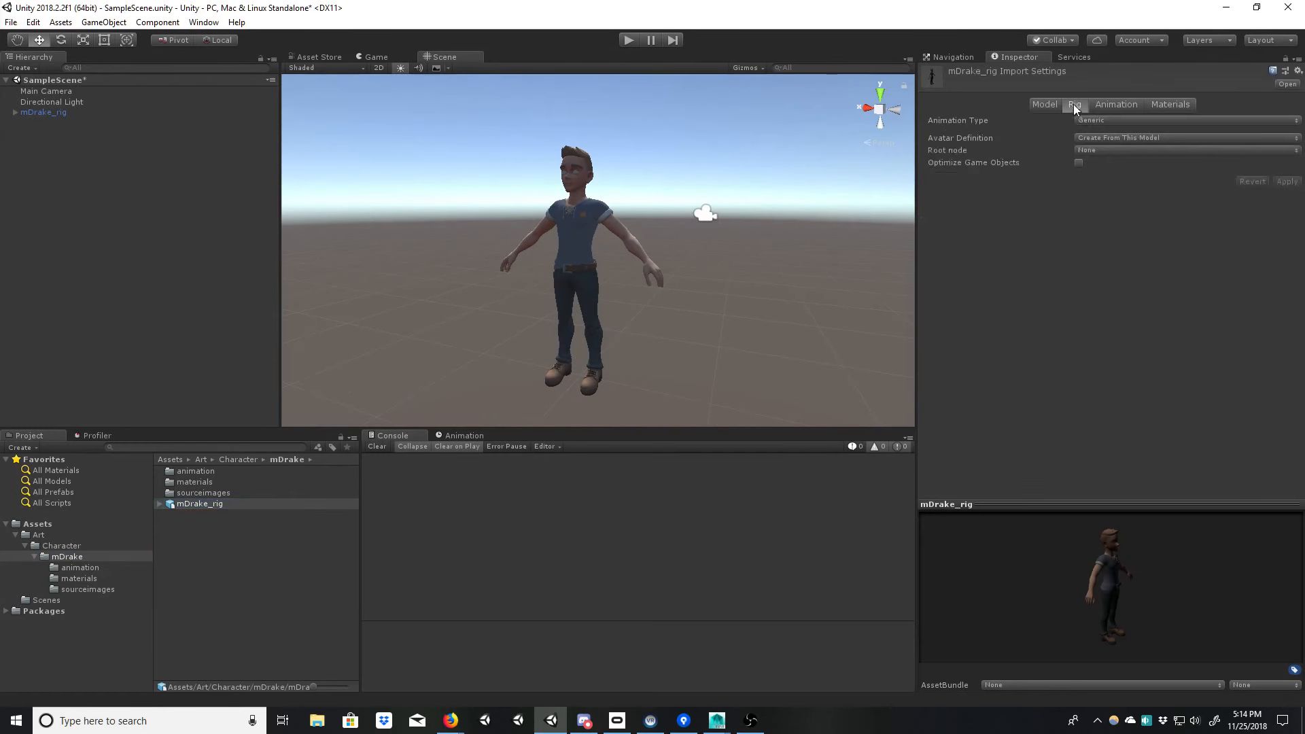
{"action": "scroll", "coordinate": [694, 231], "scroll_direction": "up", "scroll_amount": 5}
{"action": "left_click_drag", "start_coordinate": [577, 306], "coordinate": [694, 294], "text": "alt"}
{"action": "scroll", "coordinate": [693, 295], "scroll_direction": "up", "scroll_amount": 8}
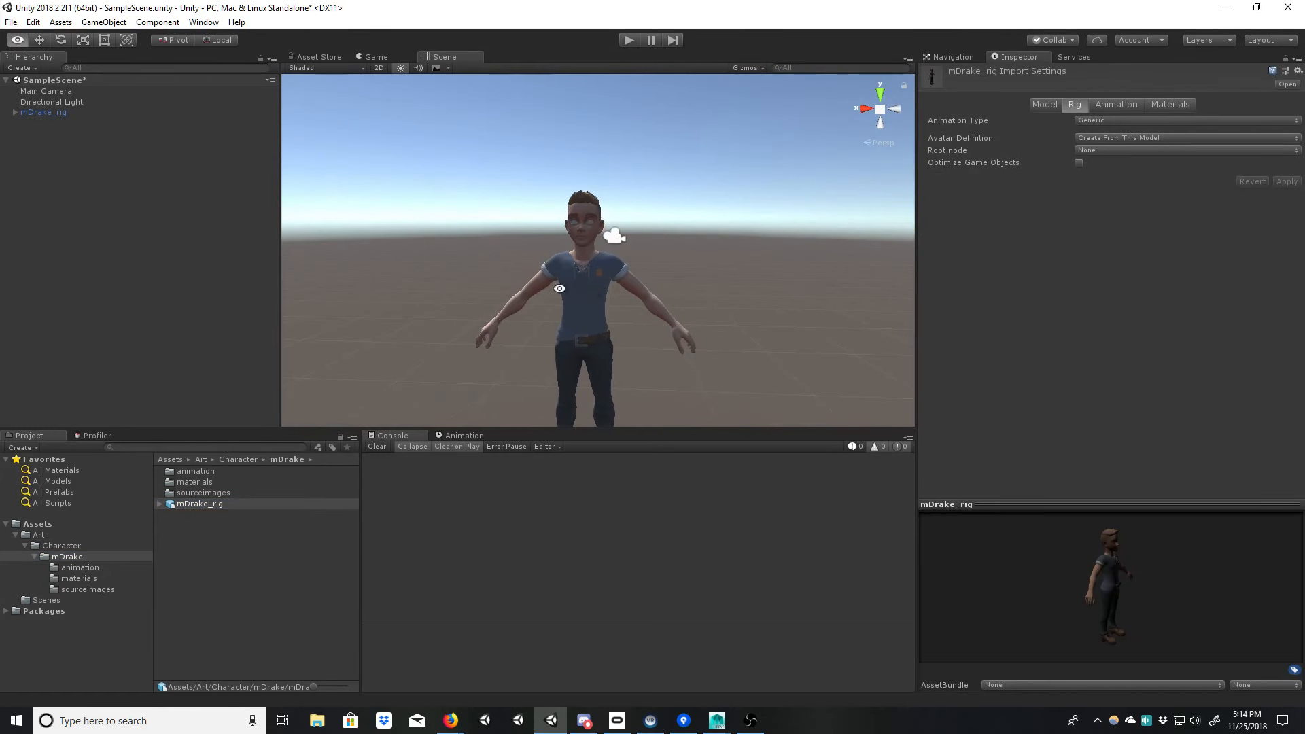
{"action": "scroll", "coordinate": [901, 175], "scroll_direction": "up", "scroll_amount": 5}
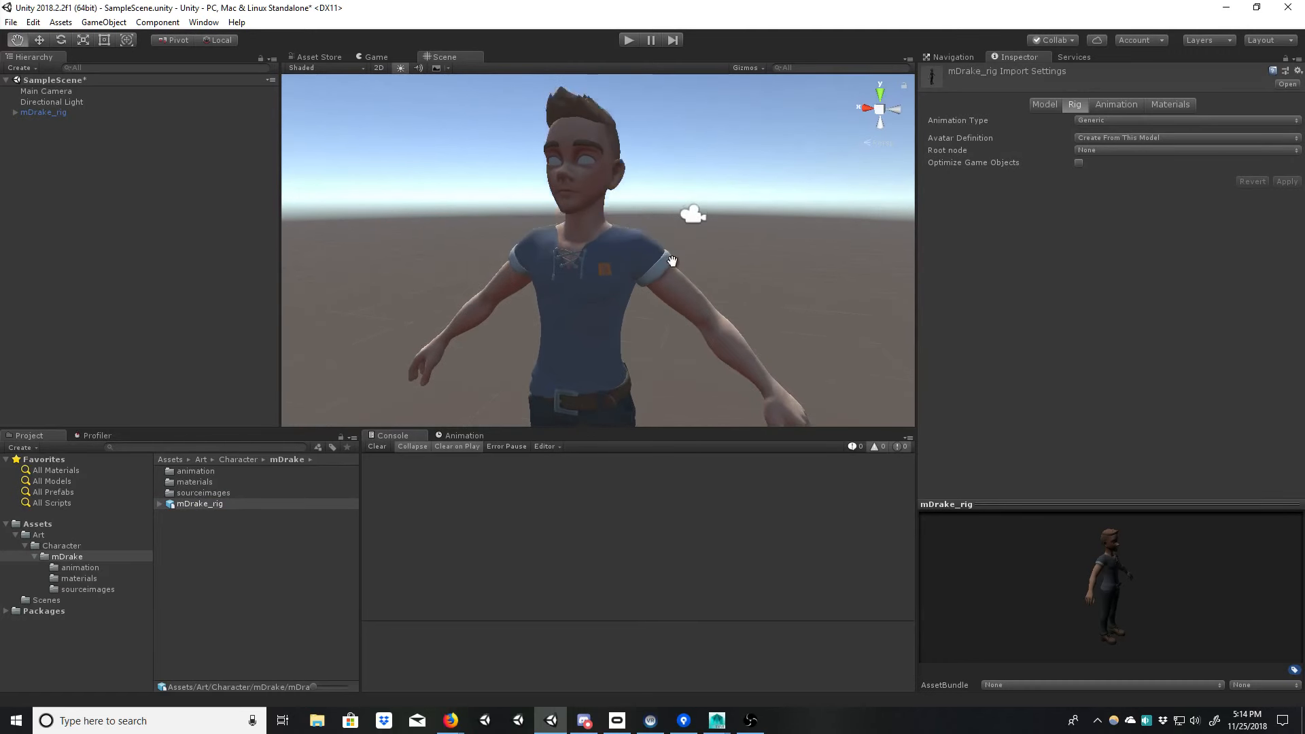
{"action": "left_click_drag", "start_coordinate": [842, 257], "coordinate": [612, 254], "text": "alt"}
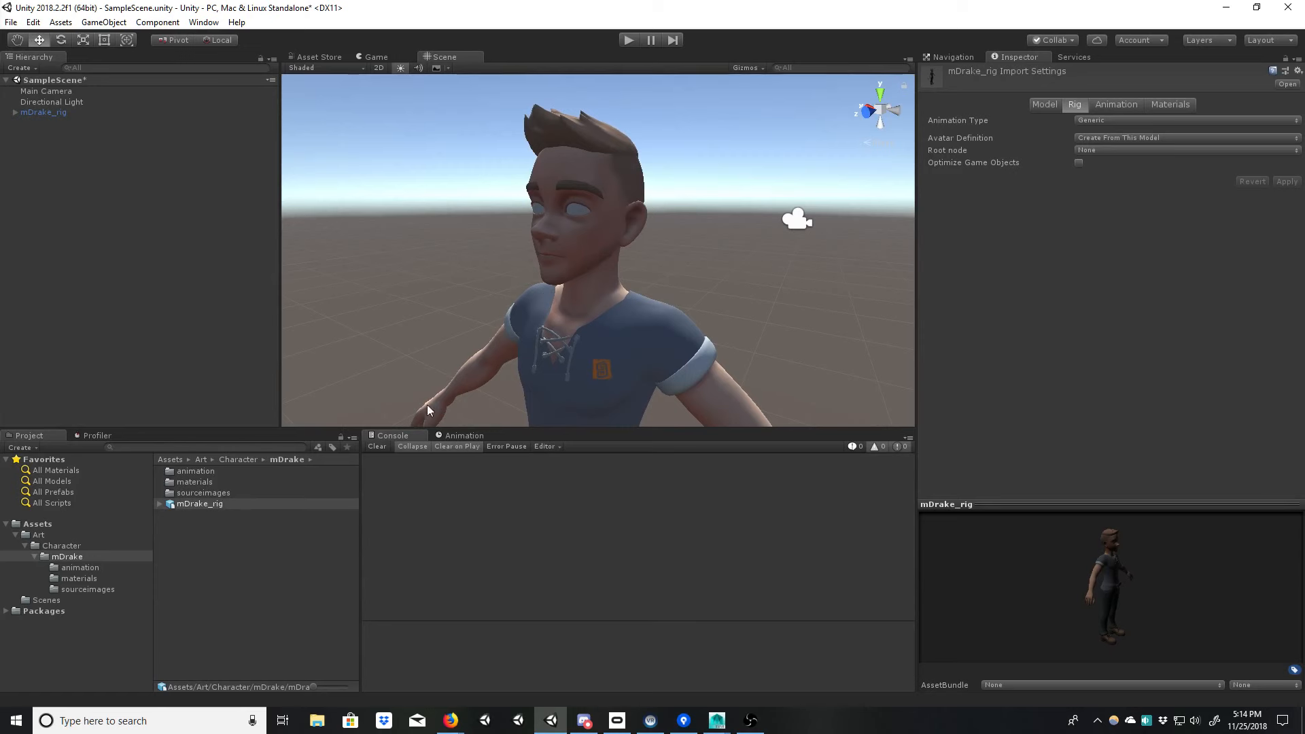
{"action": "left_click", "coordinate": [1099, 120]}
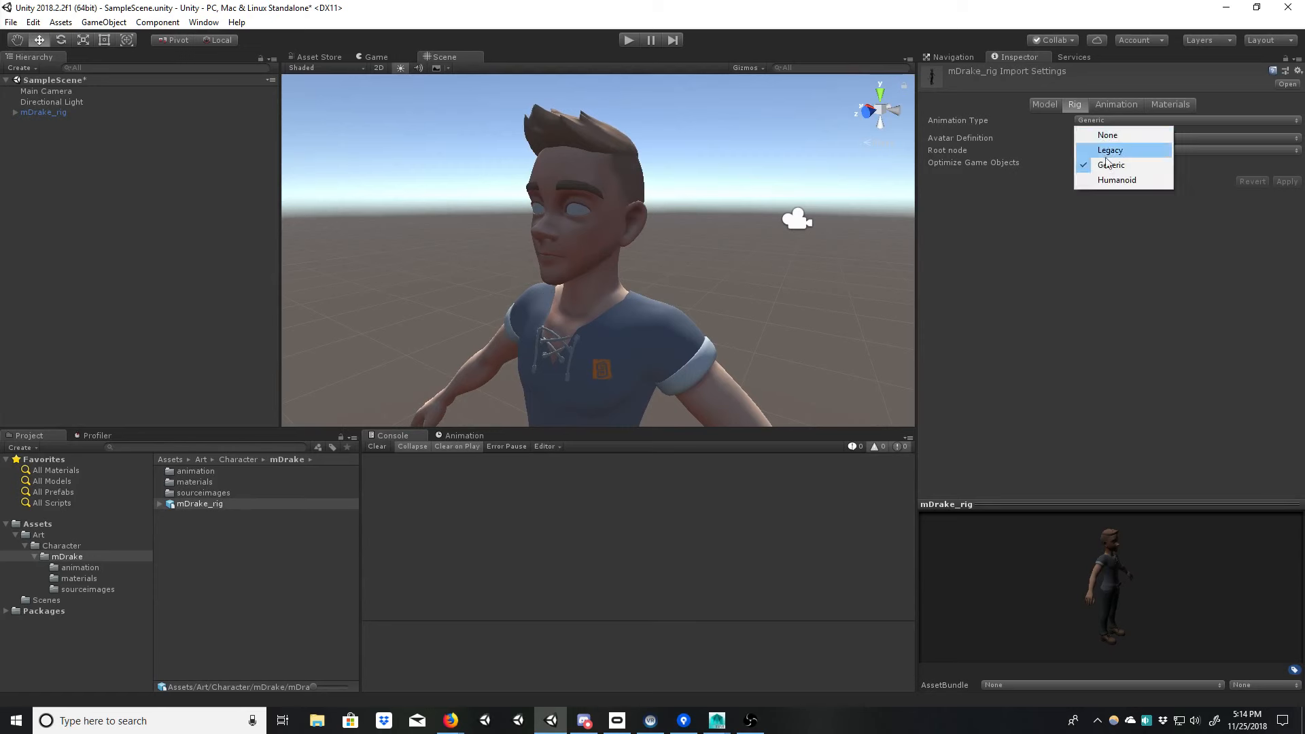
{"action": "left_click", "coordinate": [1114, 180]}
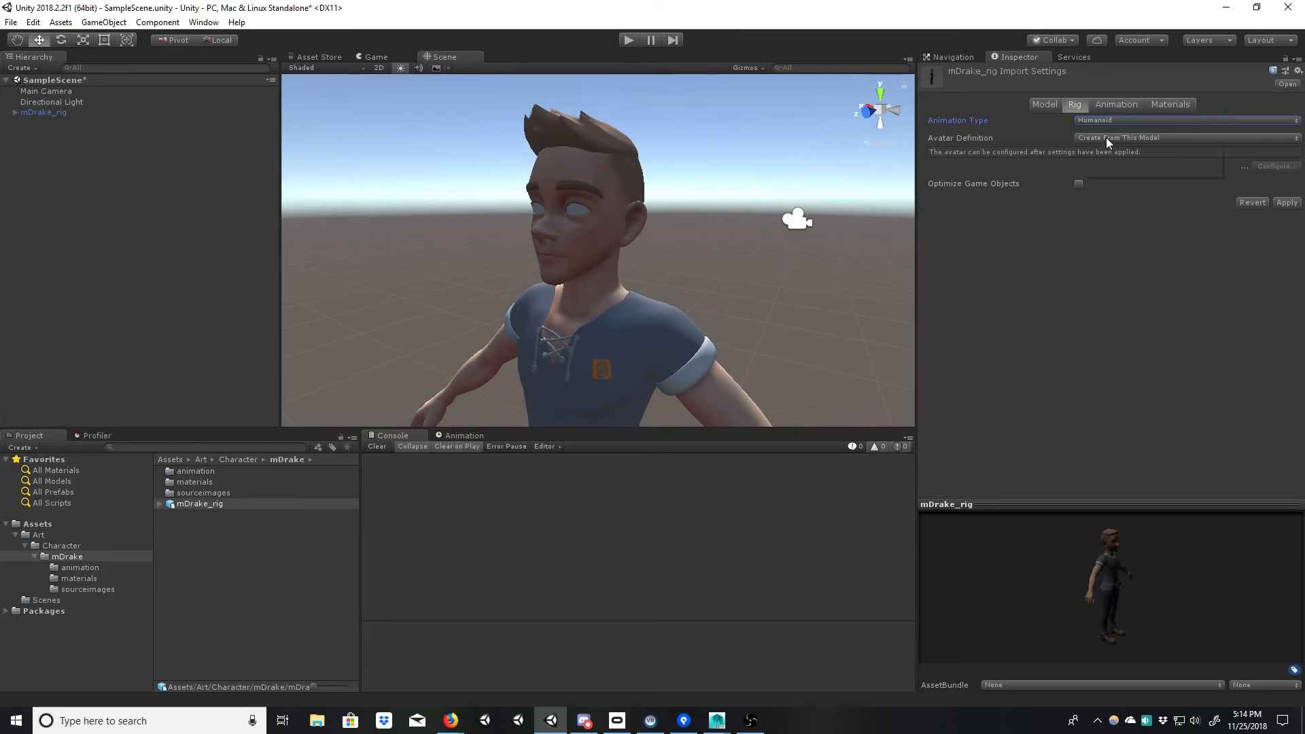
{"action": "left_click", "coordinate": [1106, 138]}
{"action": "left_click", "coordinate": [1118, 144]}
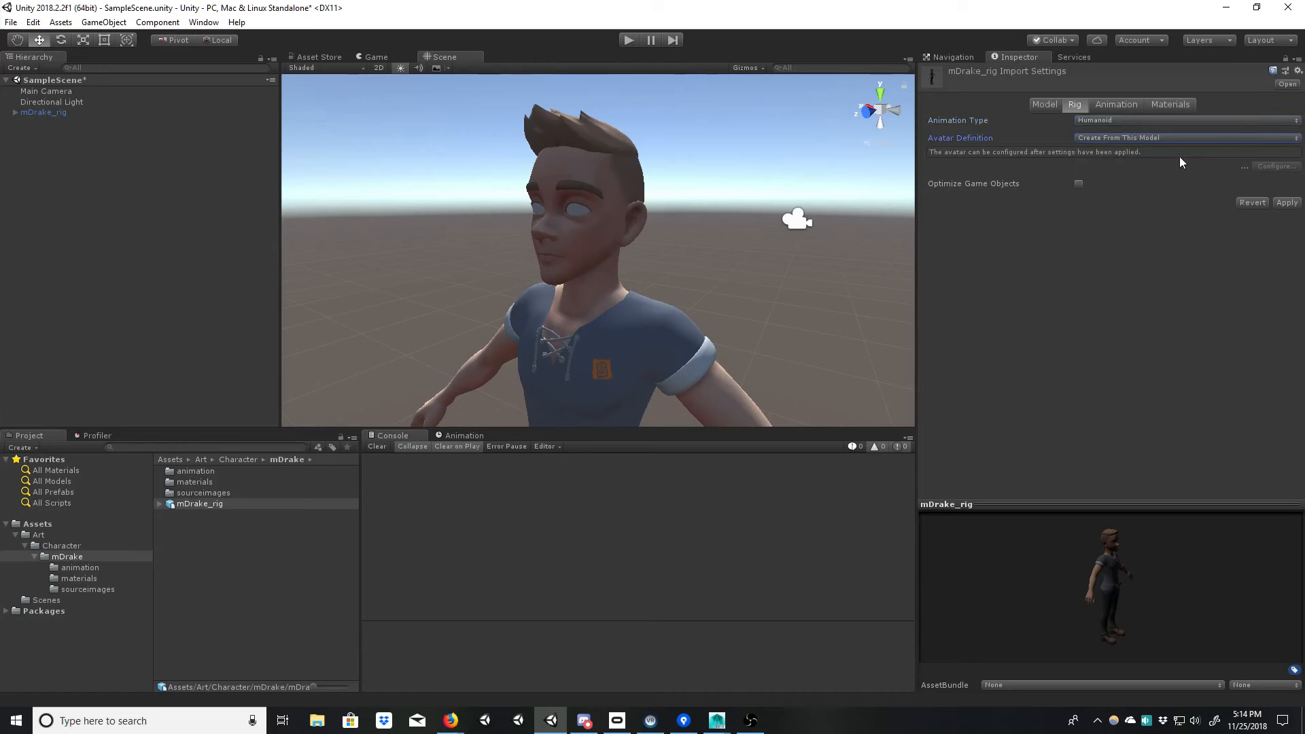
{"action": "left_click", "coordinate": [1287, 202]}
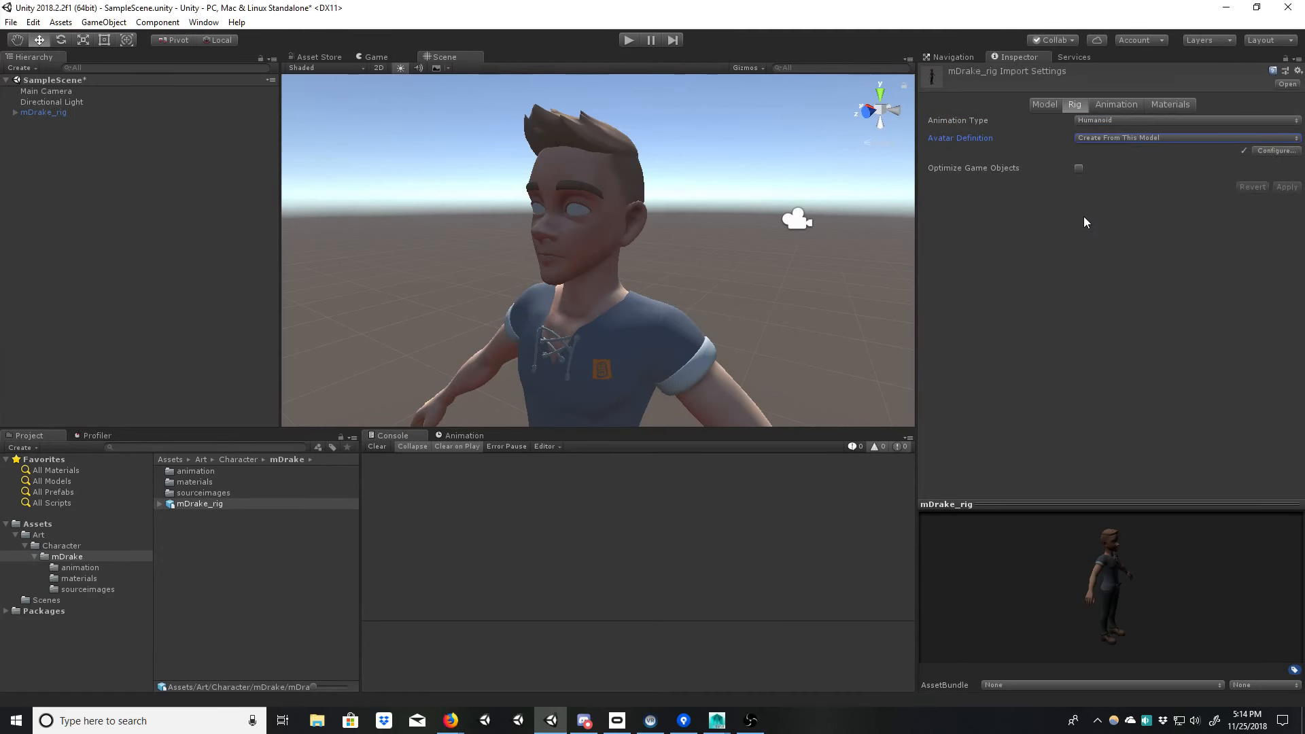
Step: Open the avatar configuration of mDrake_rig, saving SampleScene, and inspect the joint mapped to Hips
{"action": "left_click", "coordinate": [1270, 151]}
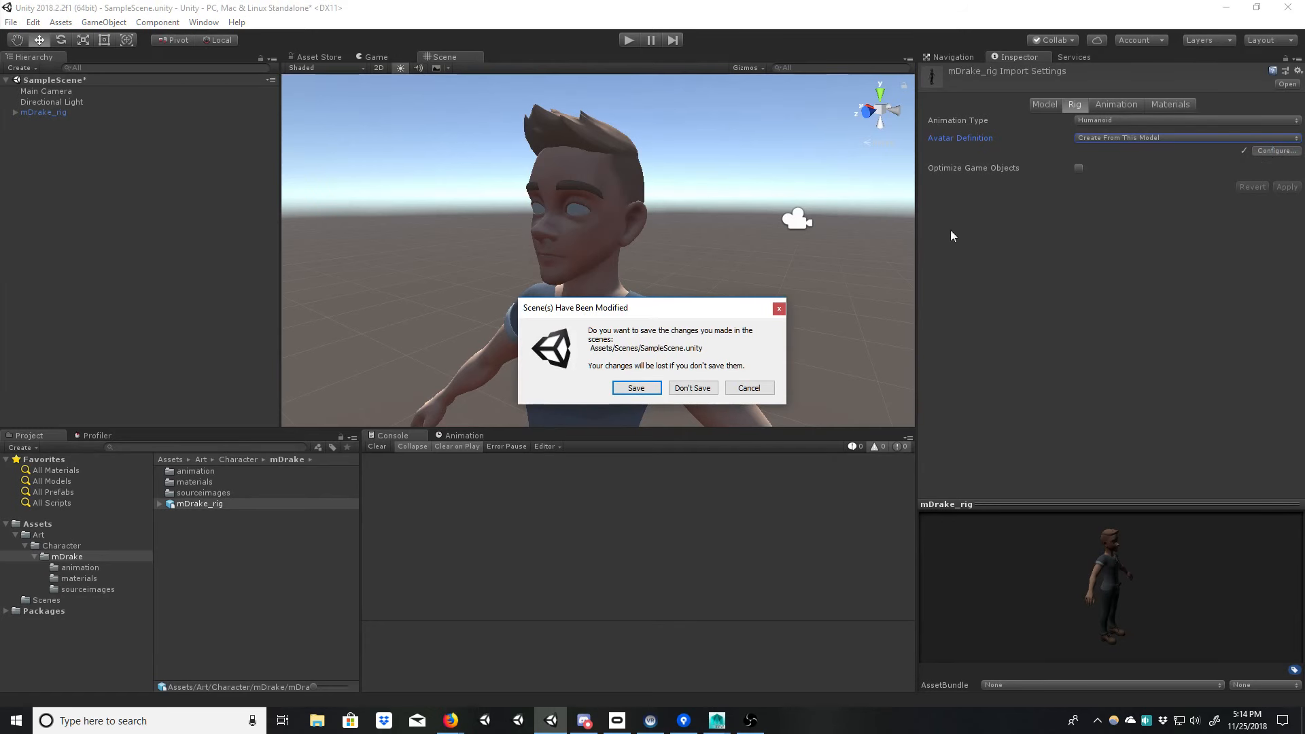
{"action": "left_click", "coordinate": [636, 388]}
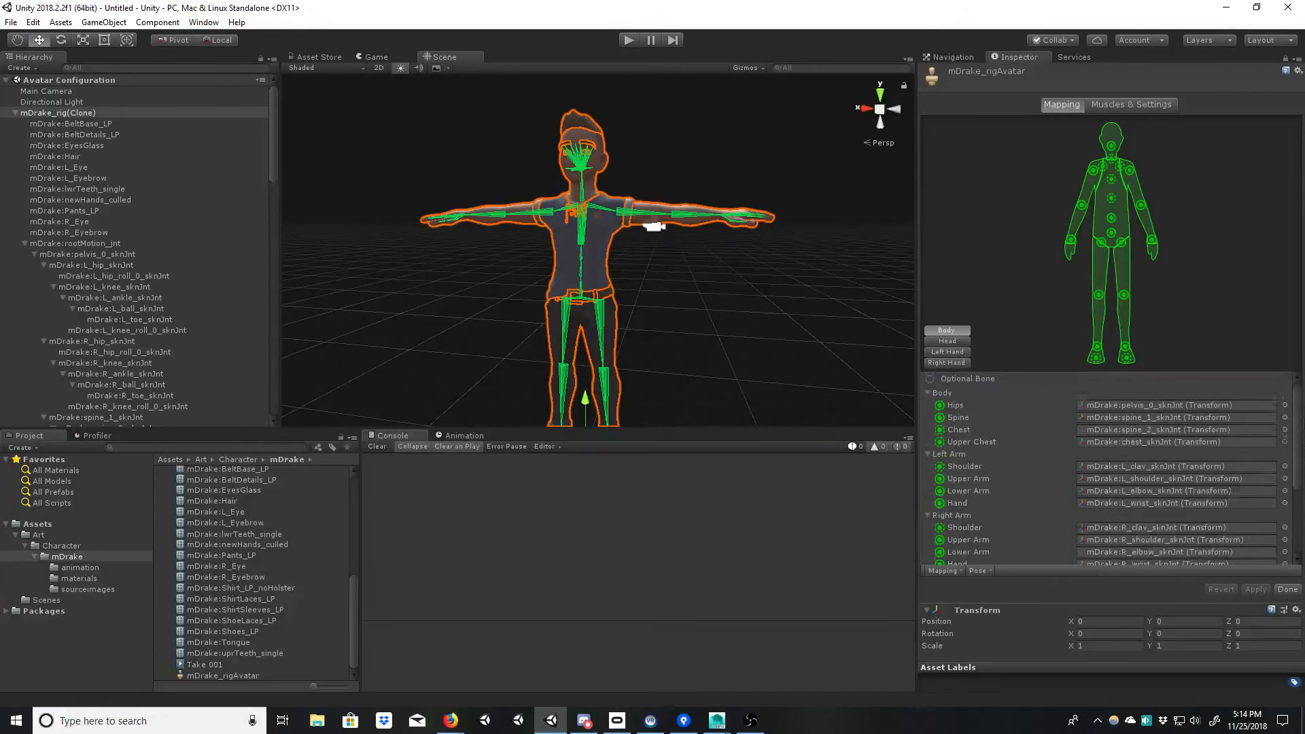
{"action": "left_click", "coordinate": [1151, 405]}
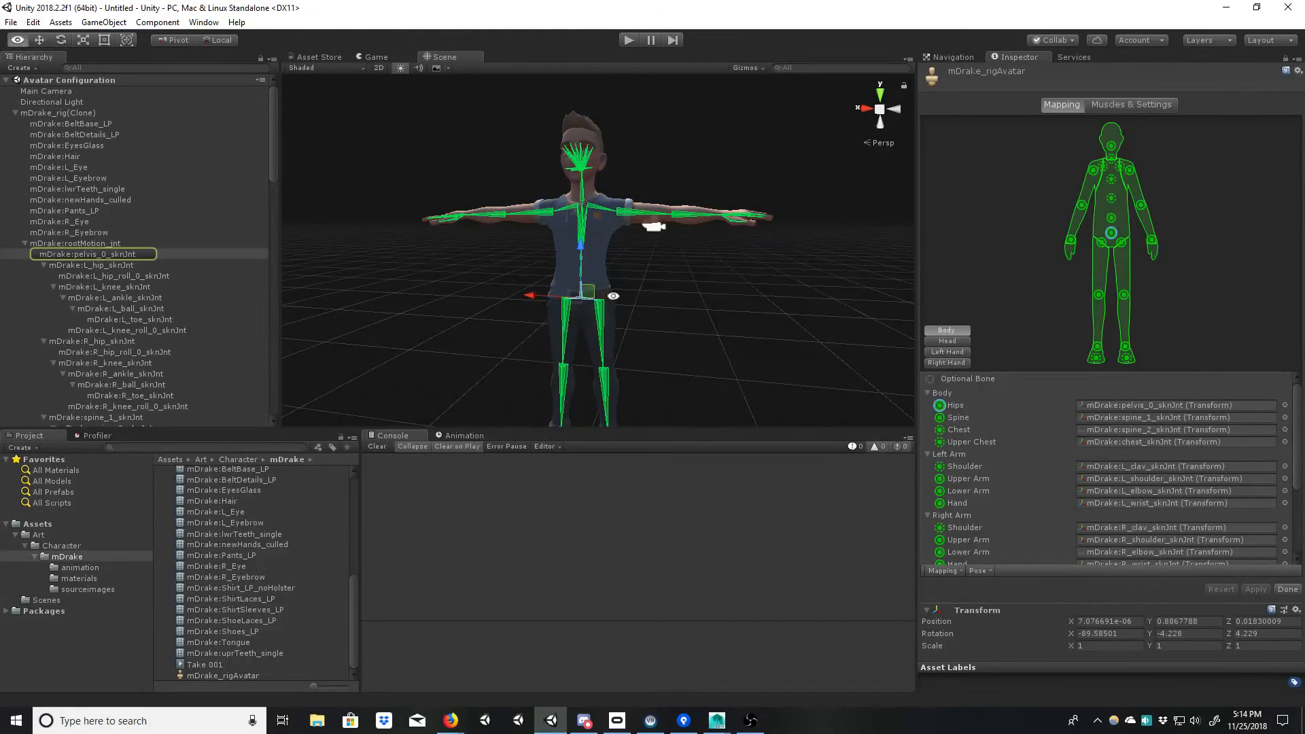
{"action": "left_click_drag", "start_coordinate": [645, 307], "coordinate": [623, 271], "text": "alt"}
{"action": "middle_click_drag", "start_coordinate": [624, 271], "coordinate": [644, 314], "text": "alt"}
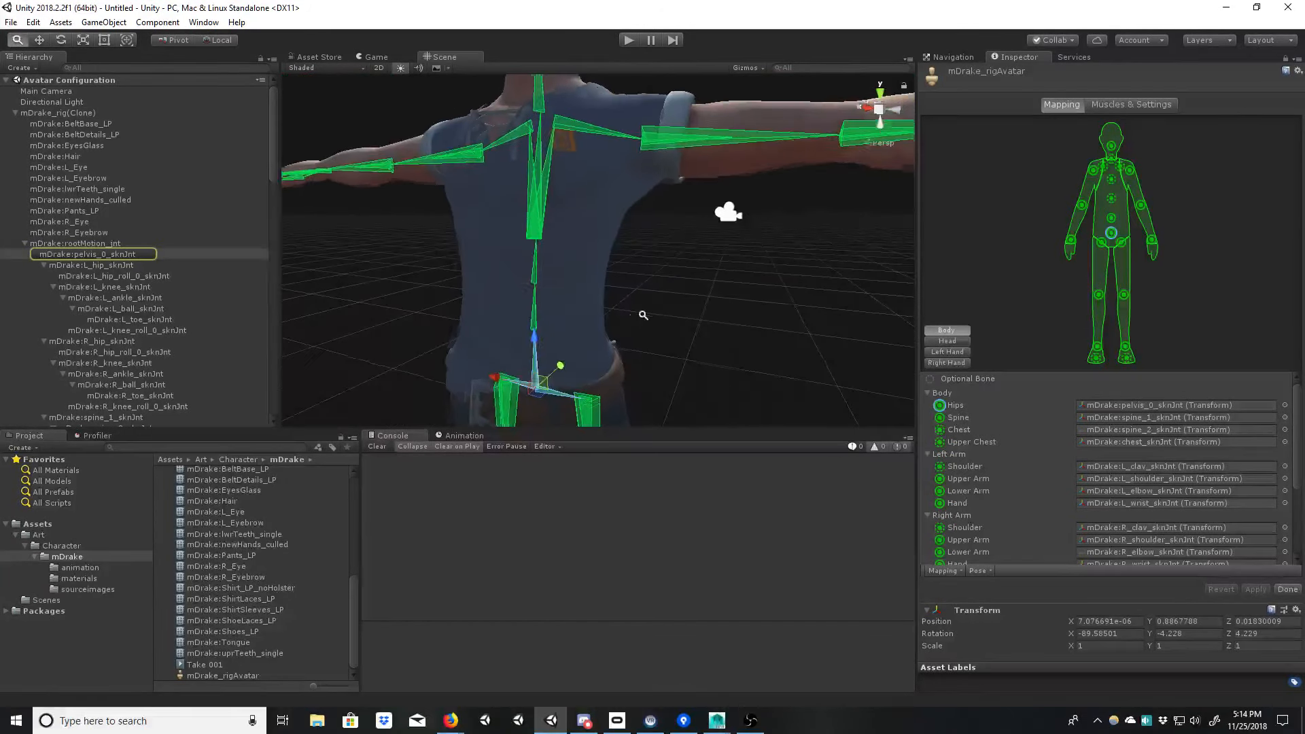
{"action": "left_click_drag", "start_coordinate": [643, 314], "coordinate": [776, 323], "text": "alt"}
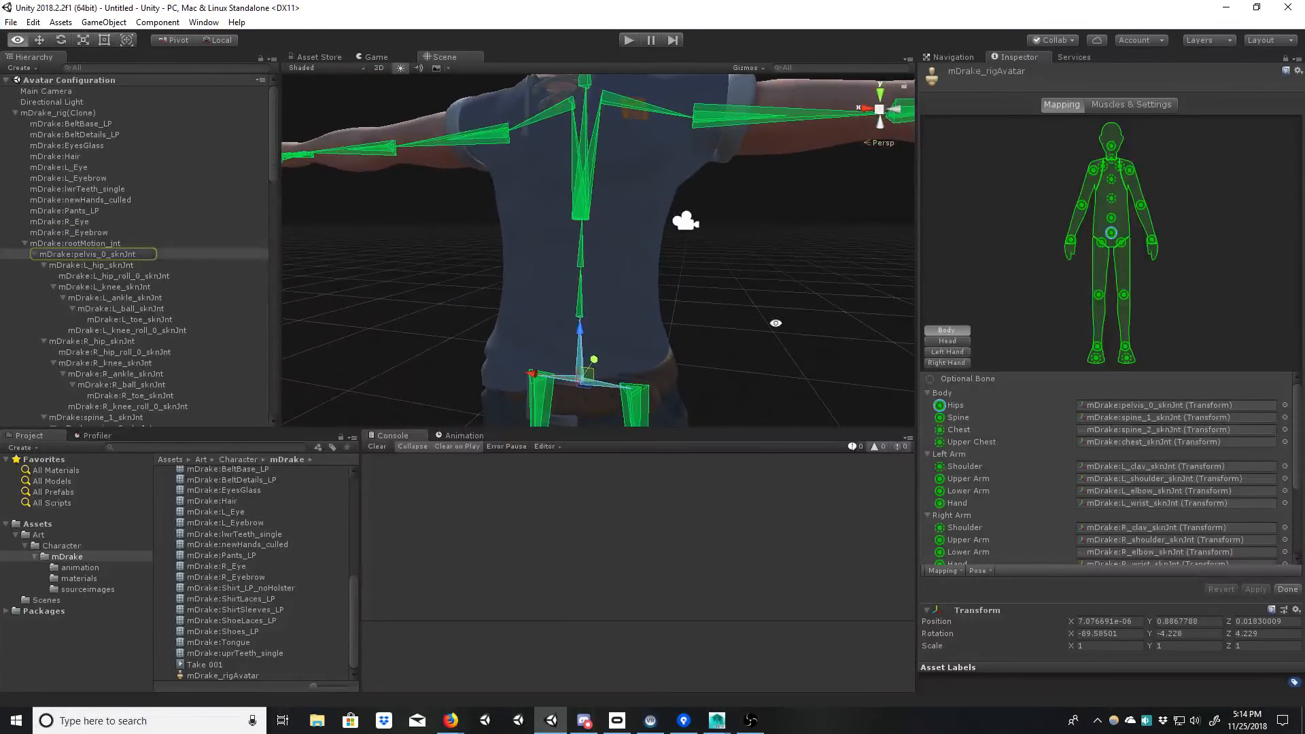
Step: Check the joints mapped to Spine, Chest and Upper Chest, and locate the chest joint in the skeleton hierarchy
{"action": "left_click", "coordinate": [1112, 417]}
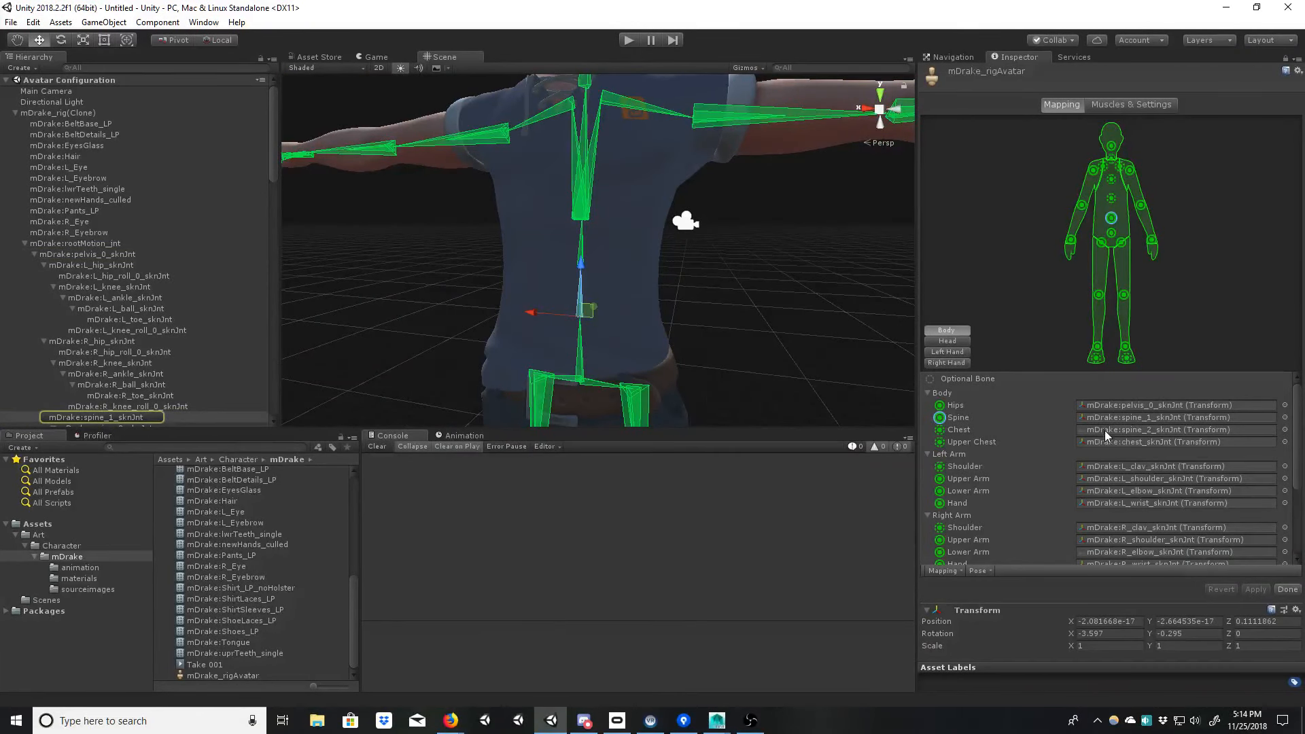
{"action": "left_click", "coordinate": [1104, 430]}
{"action": "left_click", "coordinate": [1110, 442]}
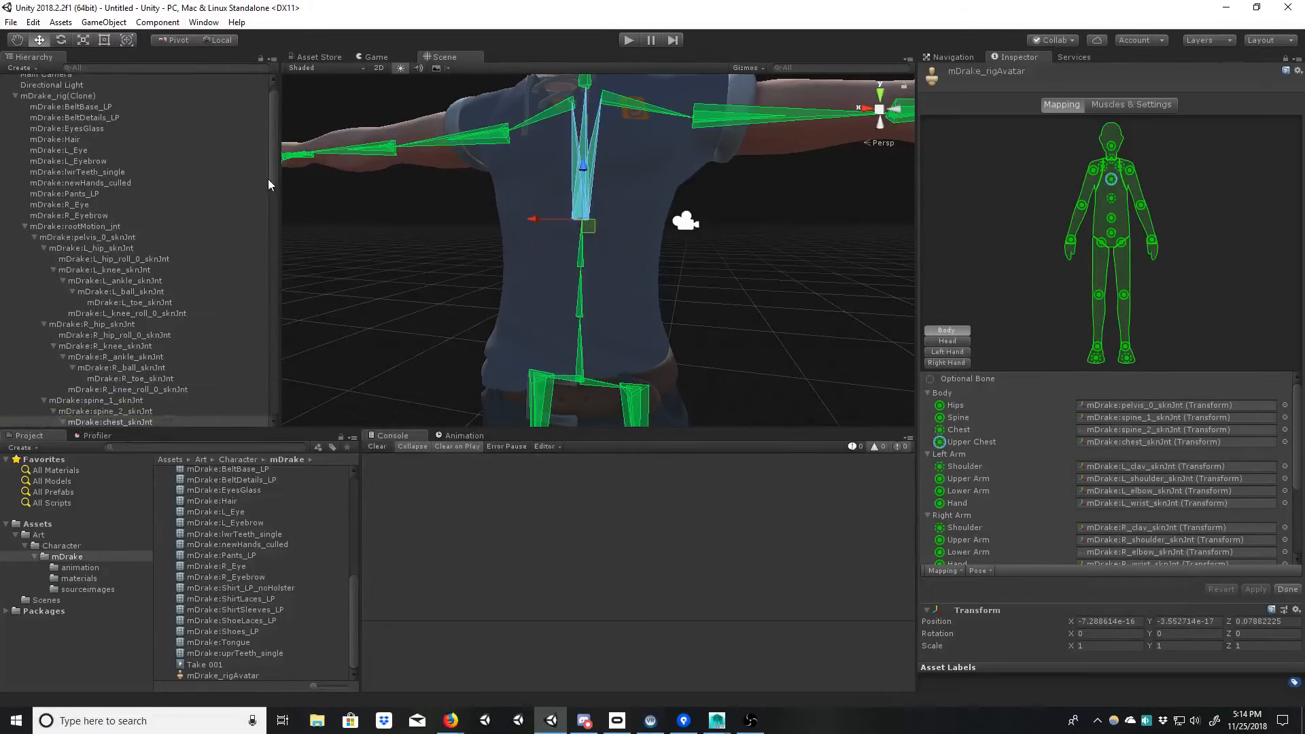
{"action": "left_click_drag", "start_coordinate": [270, 176], "coordinate": [265, 233]}
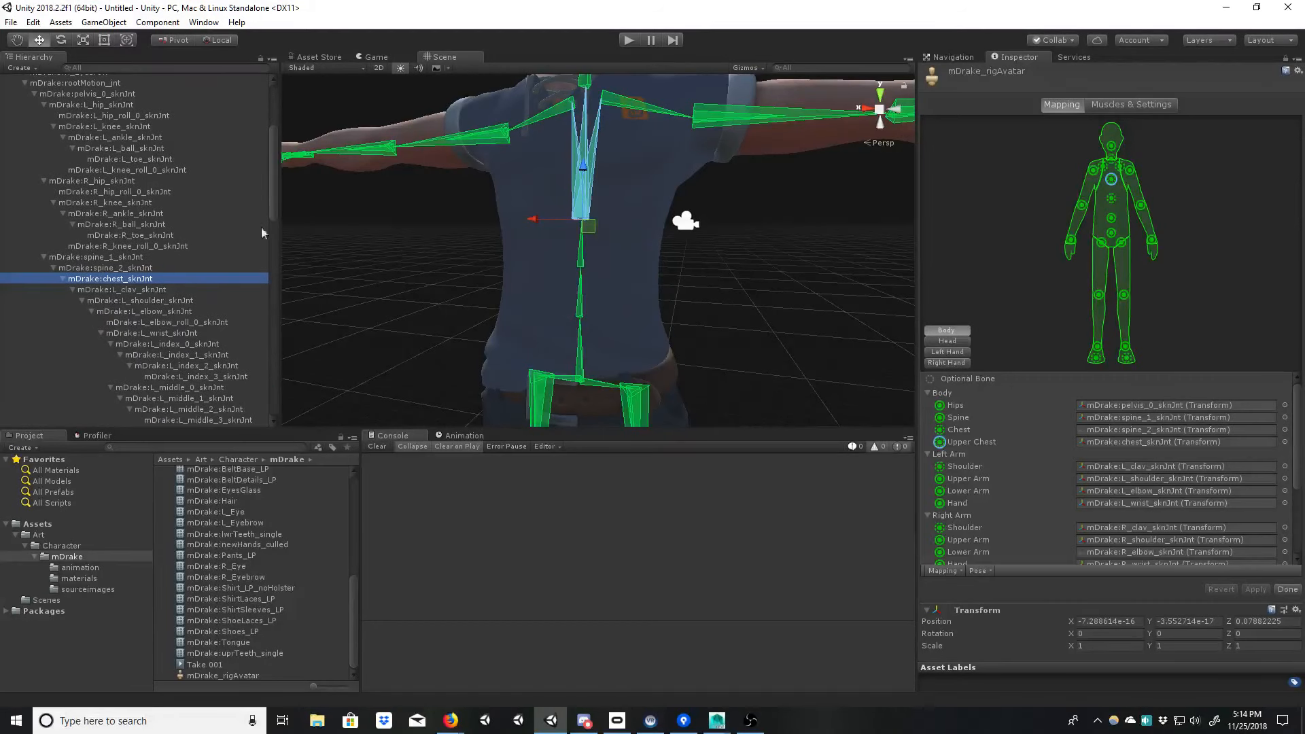
{"action": "left_click", "coordinate": [73, 290]}
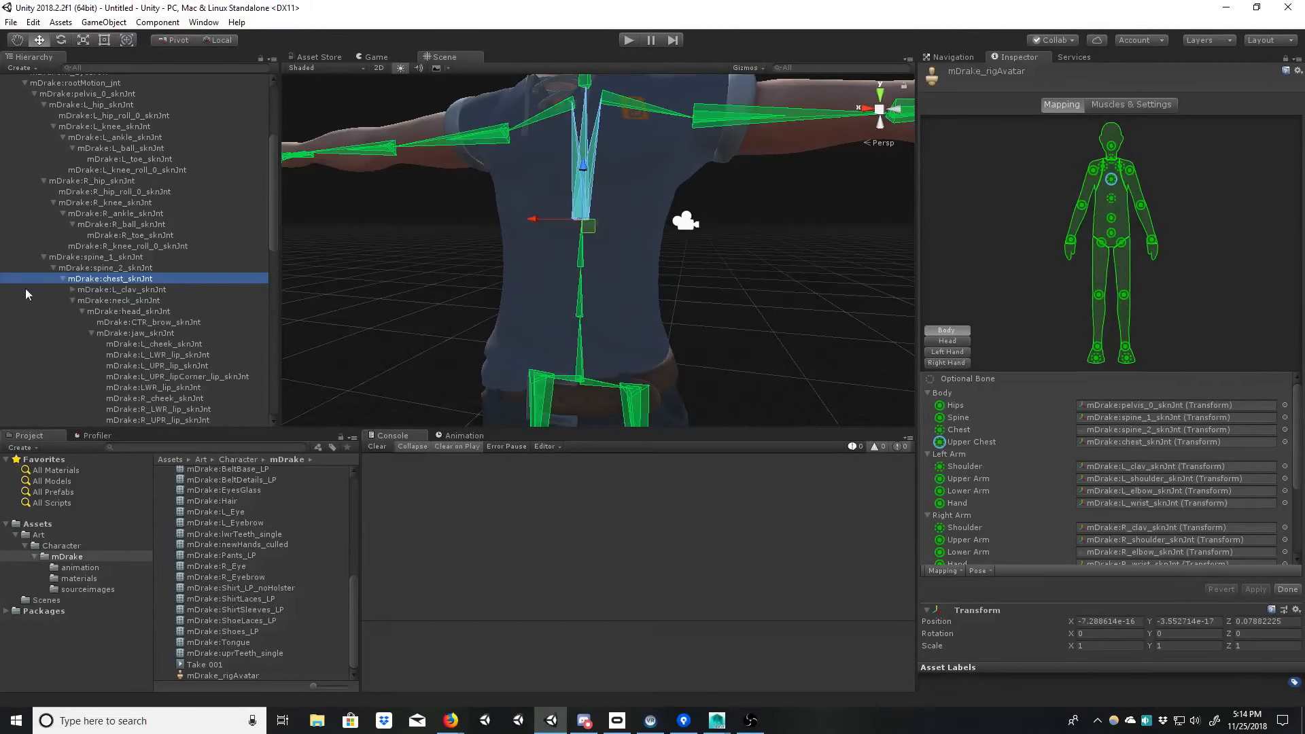
{"action": "left_click", "coordinate": [73, 290]}
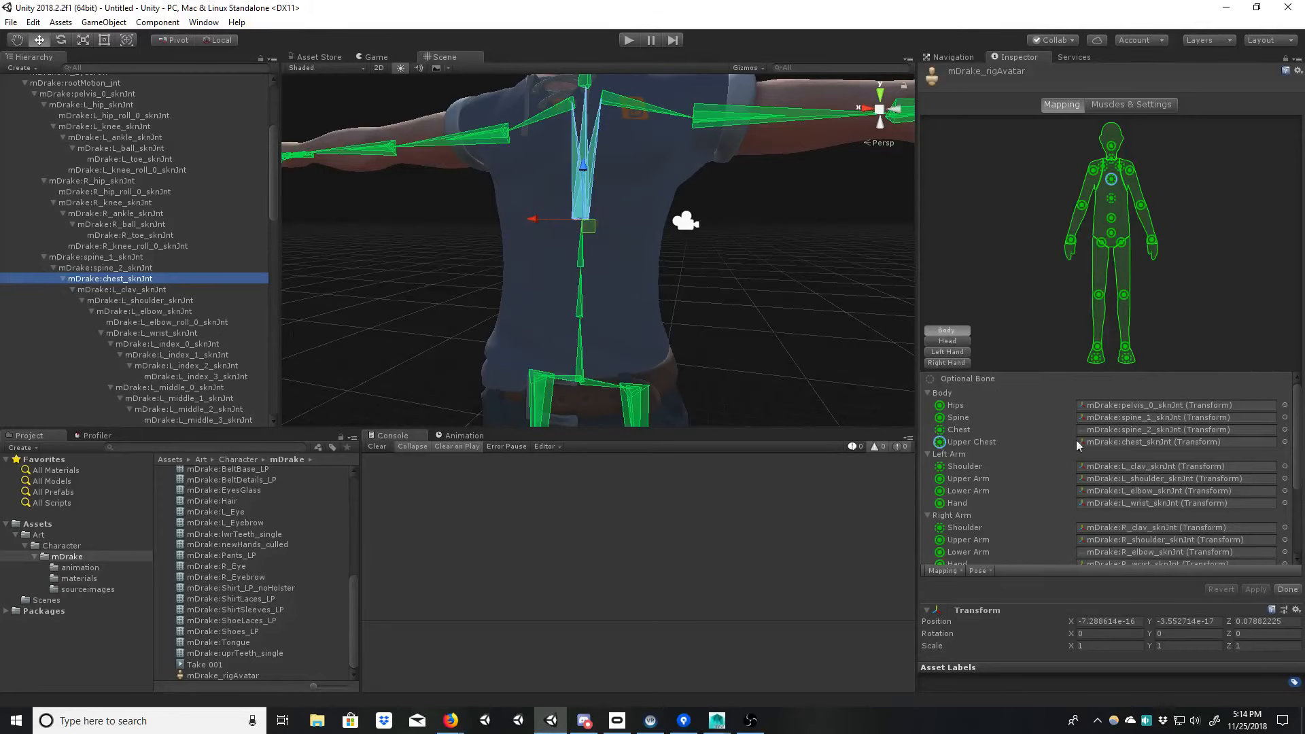
Step: Check the joints mapped to the left arm's Shoulder, Upper Arm, Lower Arm and Hand on the character
{"action": "left_click", "coordinate": [1105, 468]}
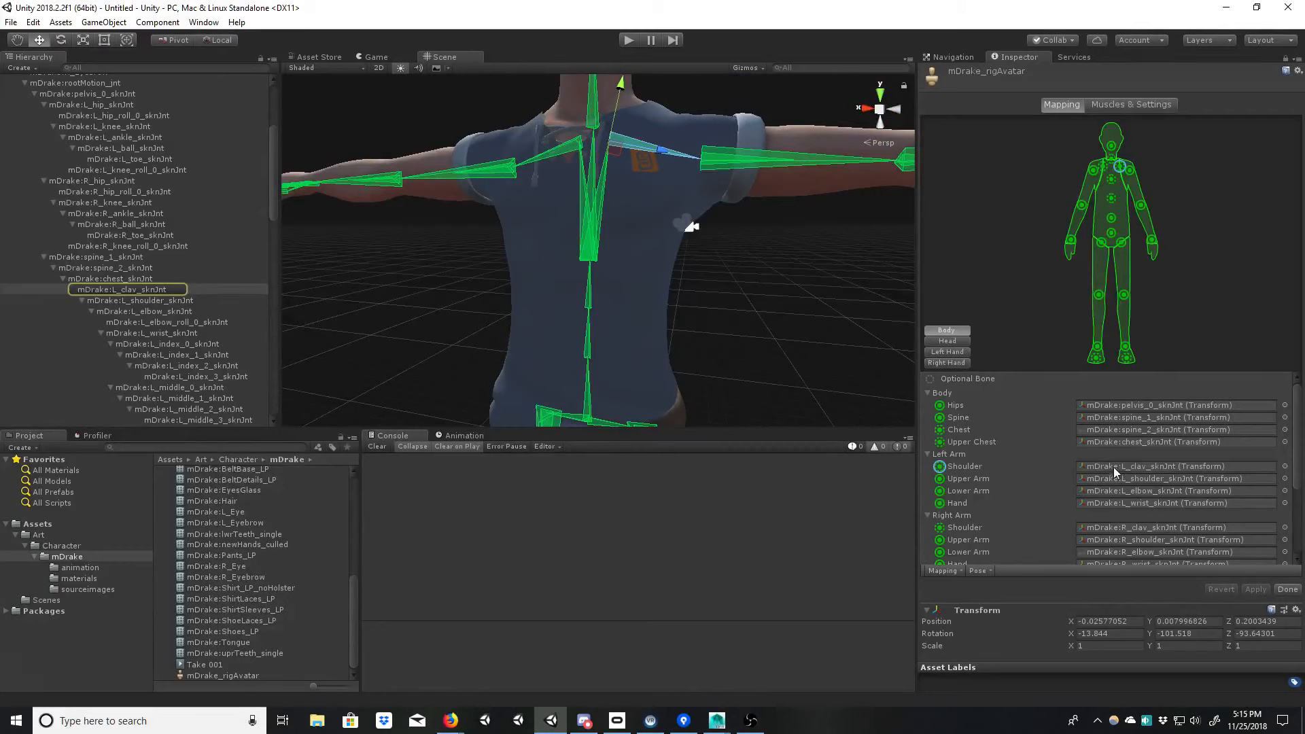
{"action": "middle_click_drag", "start_coordinate": [588, 216], "coordinate": [605, 291], "text": "alt"}
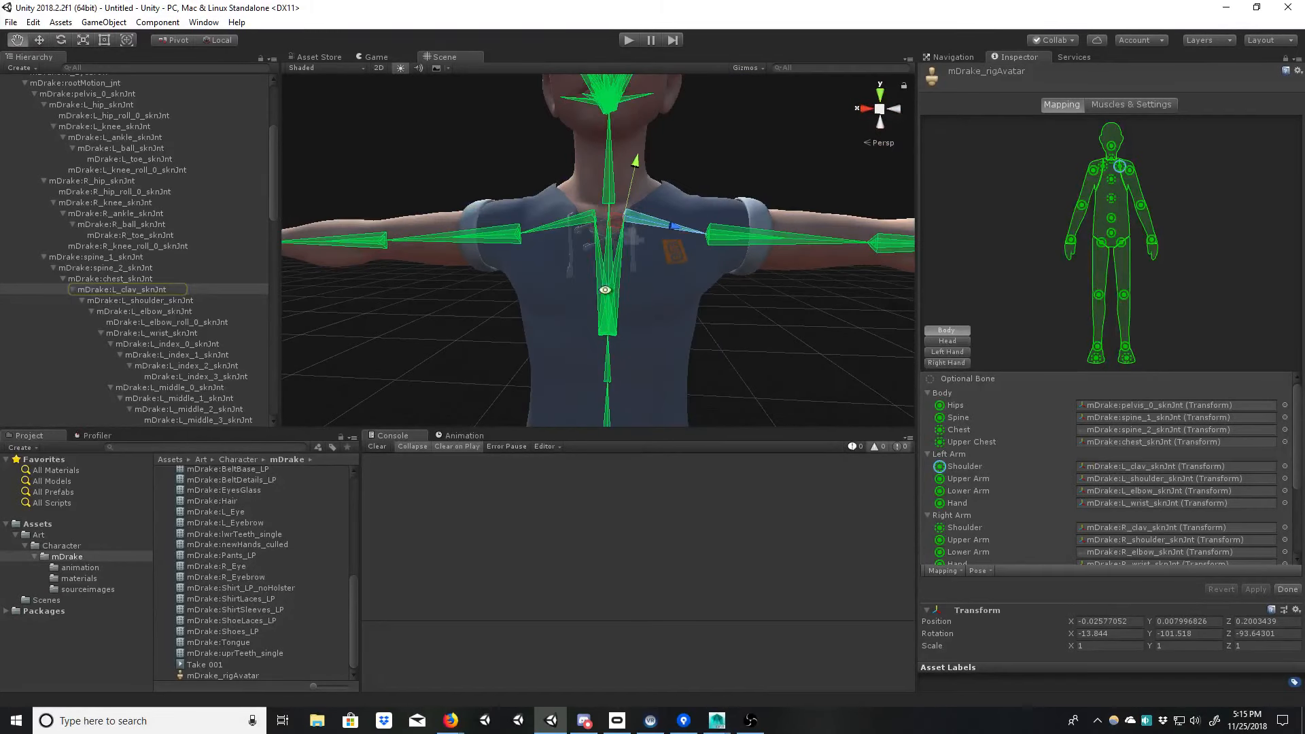
{"action": "left_click", "coordinate": [1146, 479]}
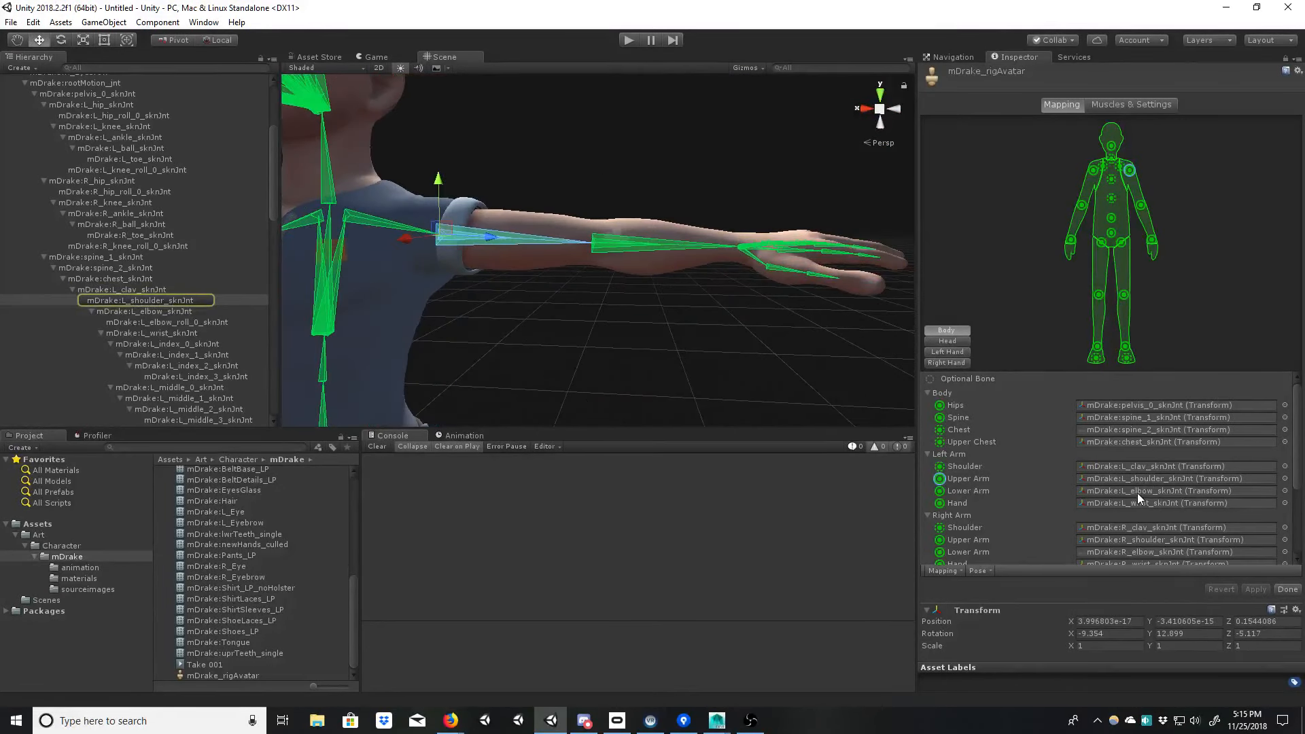
{"action": "left_click", "coordinate": [1134, 491]}
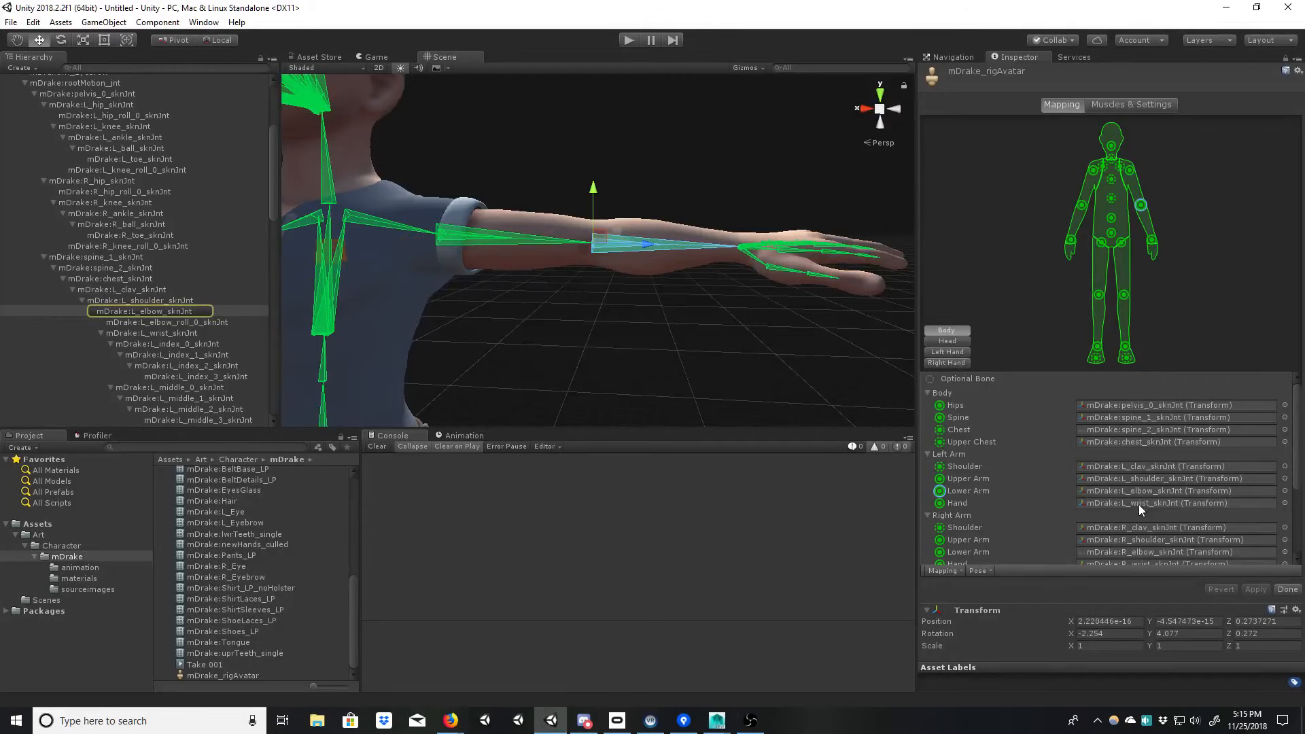
{"action": "left_click", "coordinate": [1137, 507]}
{"action": "left_click_drag", "start_coordinate": [699, 306], "coordinate": [644, 203], "text": "alt"}
{"action": "left_click_drag", "start_coordinate": [656, 351], "coordinate": [571, 364], "text": "alt"}
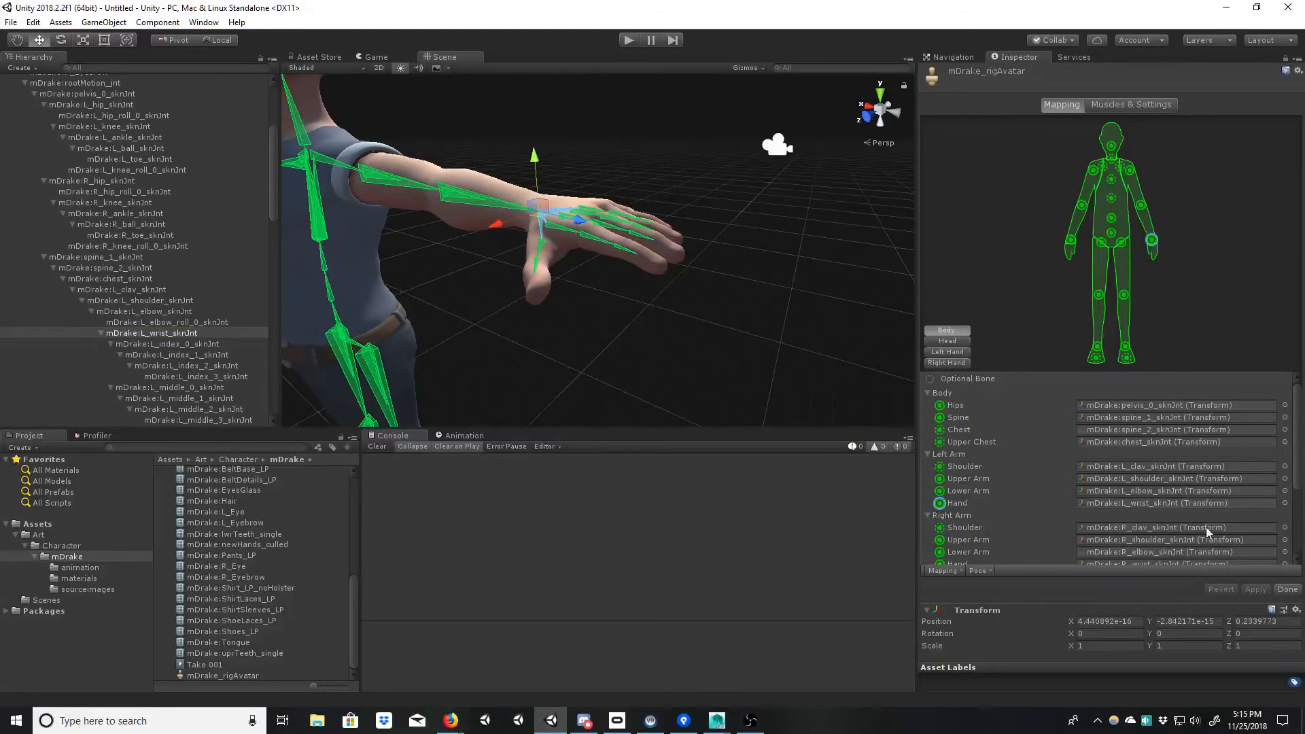
Step: Check the joints mapped to the right arm's Shoulder, Upper Arm, Lower Arm and Hand on the character
{"action": "scroll", "coordinate": [1298, 482], "scroll_direction": "down", "scroll_amount": 3}
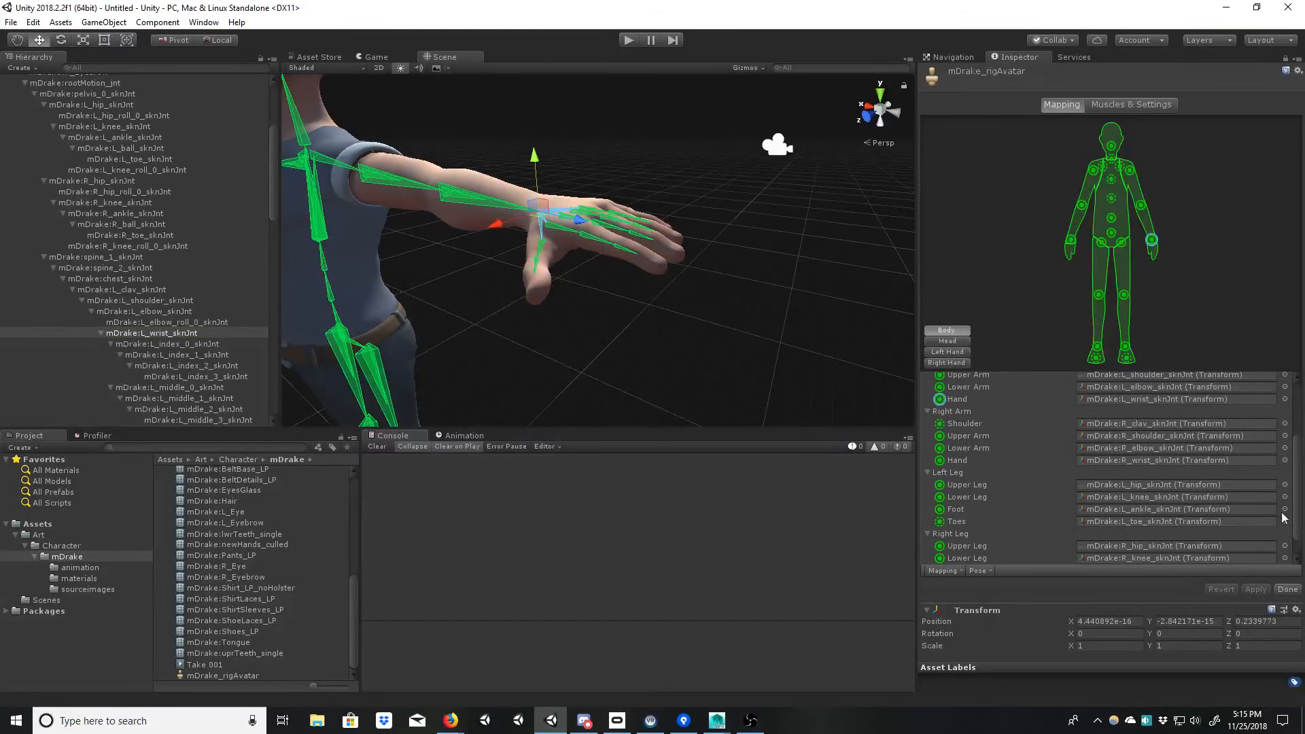
{"action": "left_click", "coordinate": [1118, 421]}
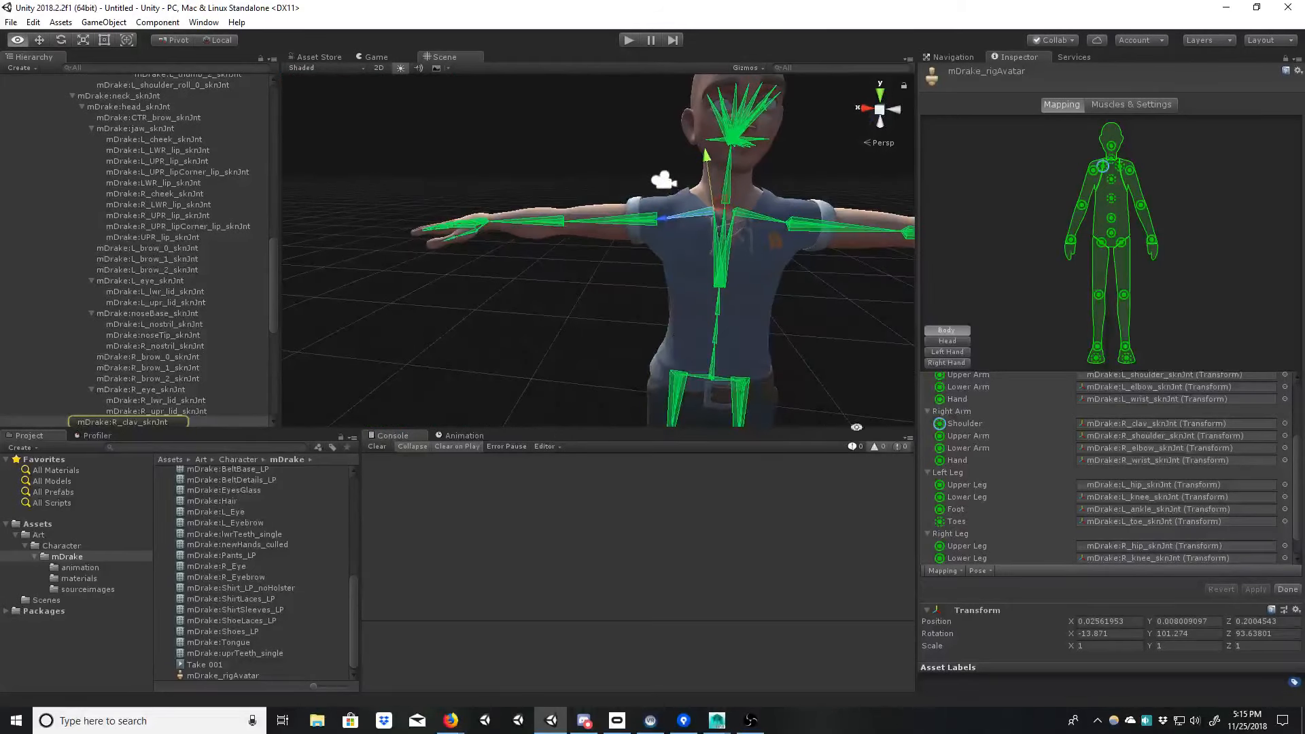
{"action": "left_click", "coordinate": [1109, 497]}
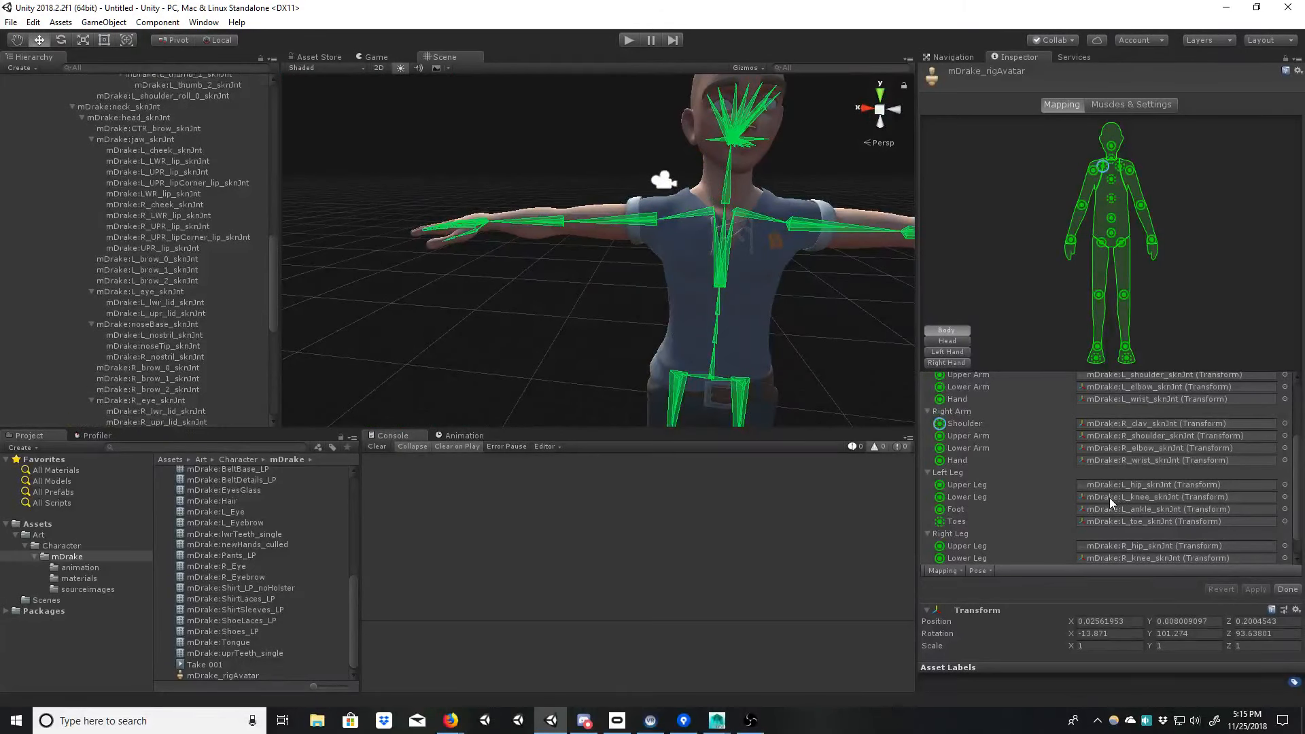
{"action": "left_click", "coordinate": [1106, 436]}
{"action": "left_click", "coordinate": [1106, 448]}
{"action": "left_click", "coordinate": [1106, 459]}
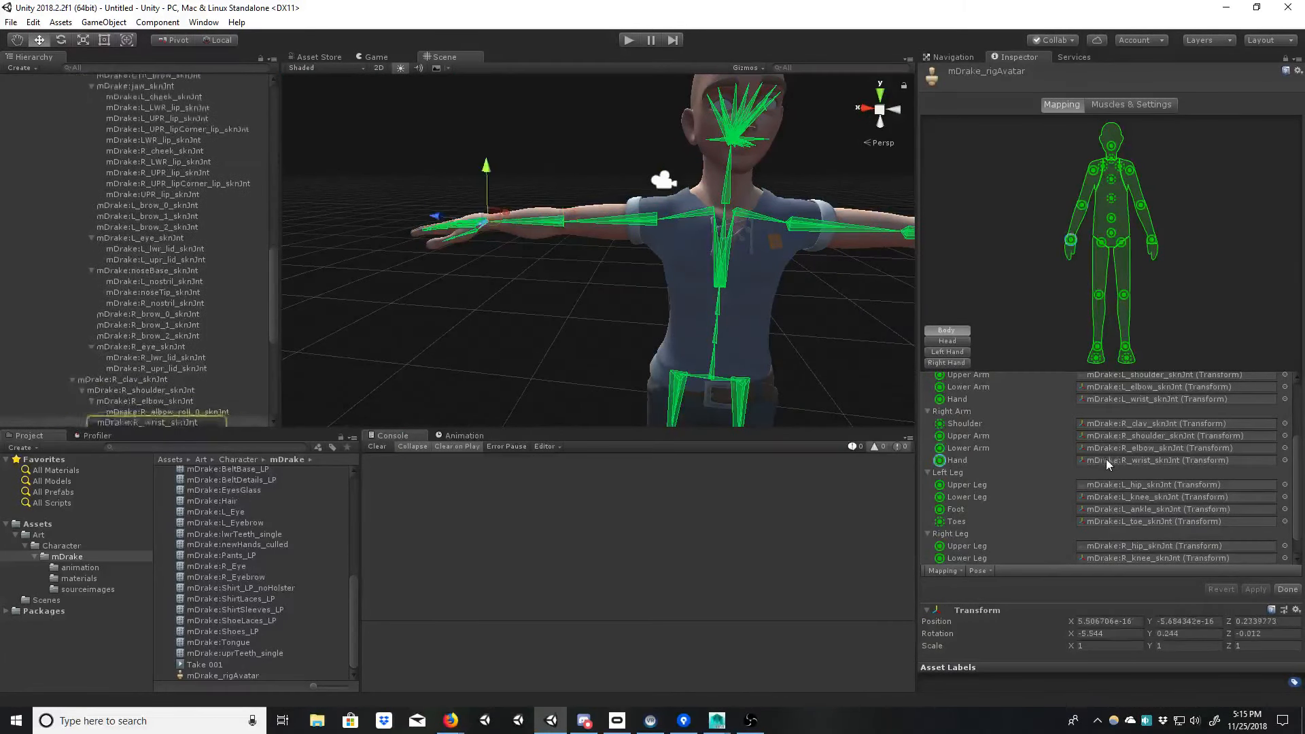
Step: Check the joints mapped to the left leg's Upper Leg, Lower Leg, Foot and Toes on the character
{"action": "left_click_drag", "start_coordinate": [1297, 518], "coordinate": [1297, 530]}
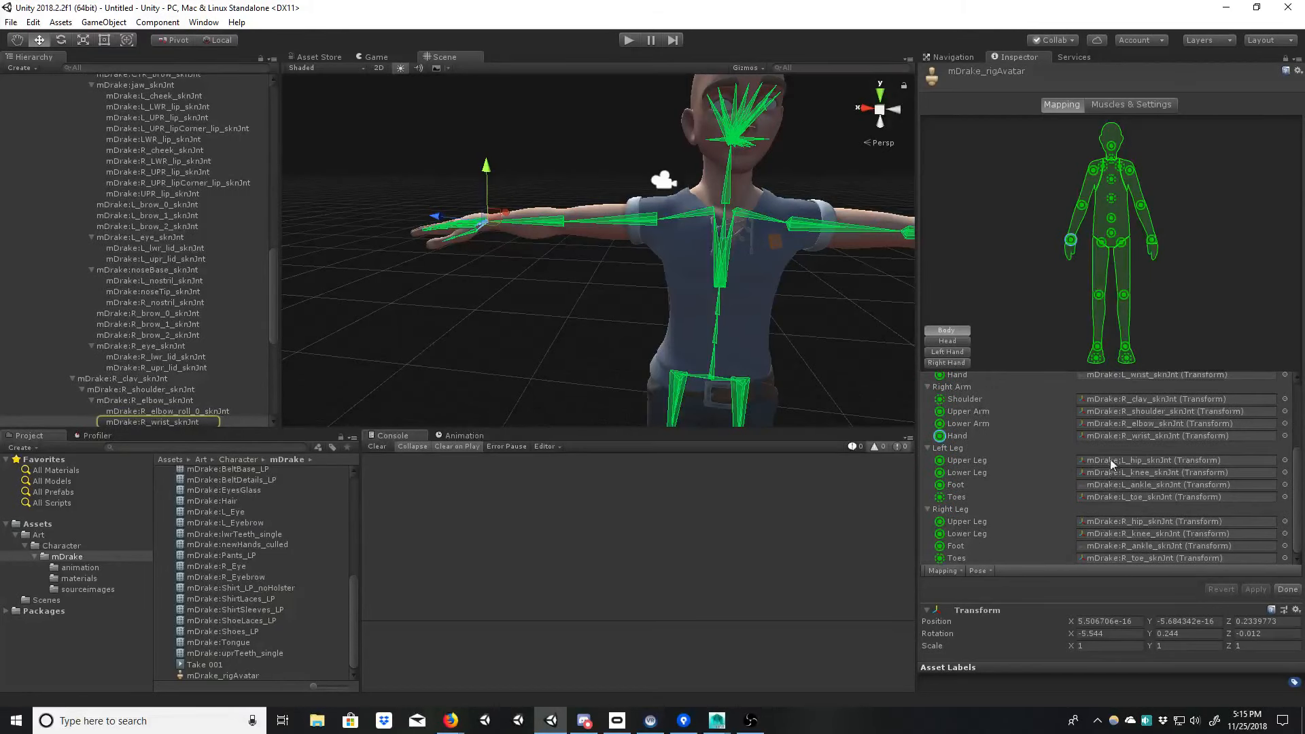
{"action": "left_click", "coordinate": [1112, 460]}
{"action": "middle_click_drag", "start_coordinate": [726, 408], "coordinate": [717, 303], "text": "alt"}
{"action": "mouse_move", "coordinate": [717, 303]}
{"action": "left_mouse_down", "text": "alt"}
{"action": "mouse_move", "coordinate": [571, 294]}
{"action": "mouse_move", "coordinate": [712, 287]}
{"action": "left_mouse_up", "text": "alt"}
{"action": "left_click", "coordinate": [1112, 470]}
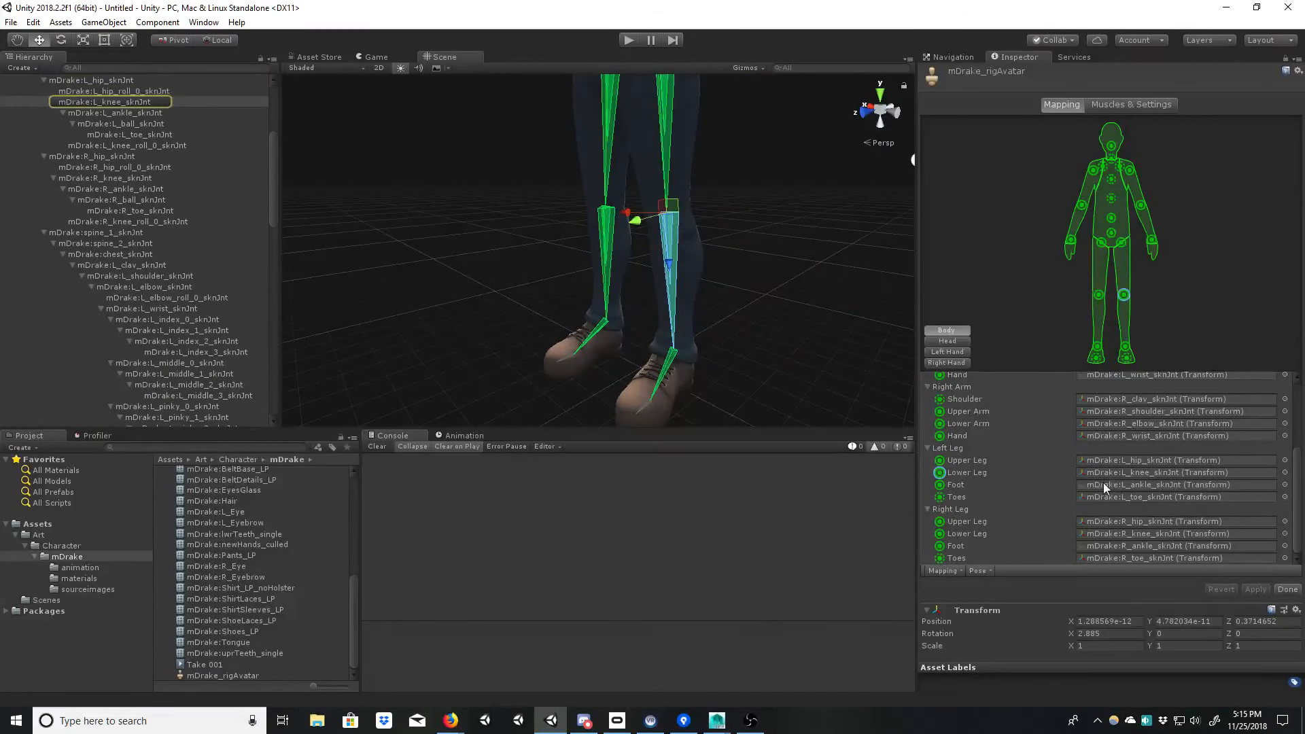
{"action": "left_click", "coordinate": [1107, 486]}
{"action": "left_click", "coordinate": [1104, 496]}
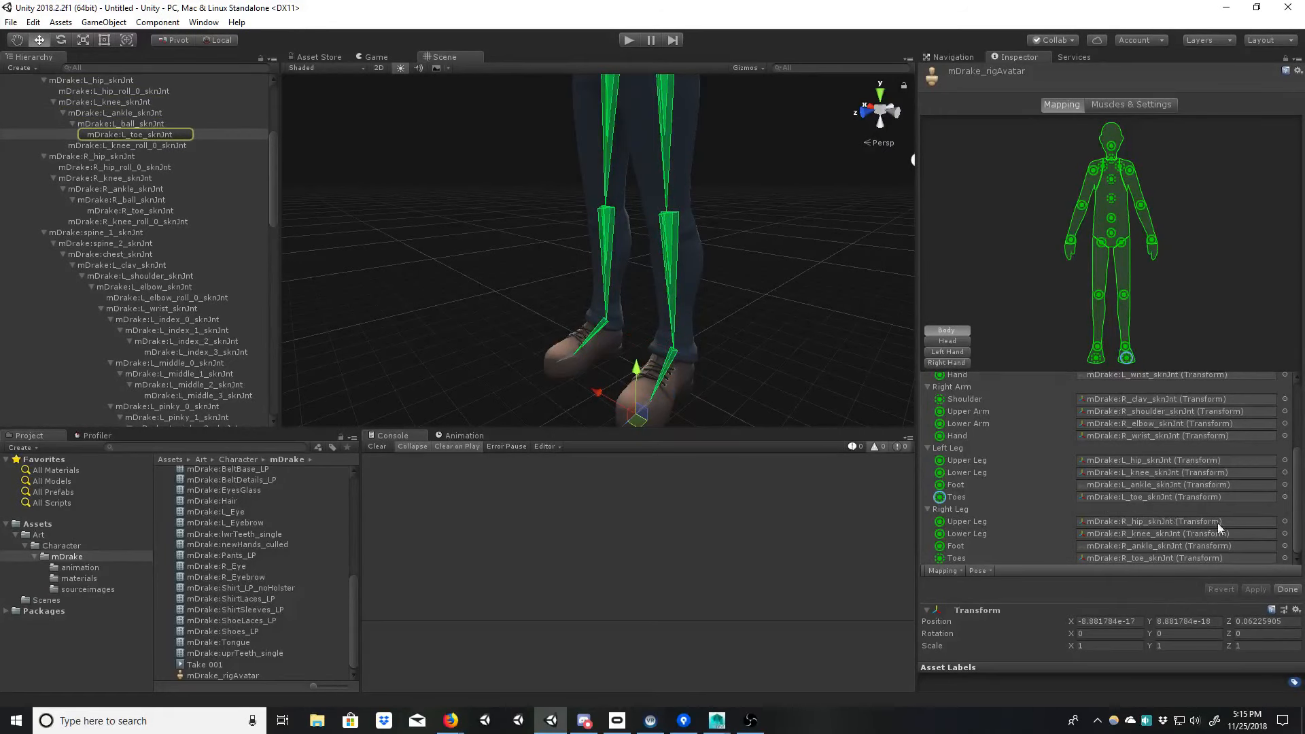
Step: Check the joints mapped to the right leg's Upper Leg, Foot and Toes on the character
{"action": "middle_click_drag", "start_coordinate": [615, 334], "coordinate": [626, 243], "text": "alt"}
{"action": "left_click", "coordinate": [1183, 523]}
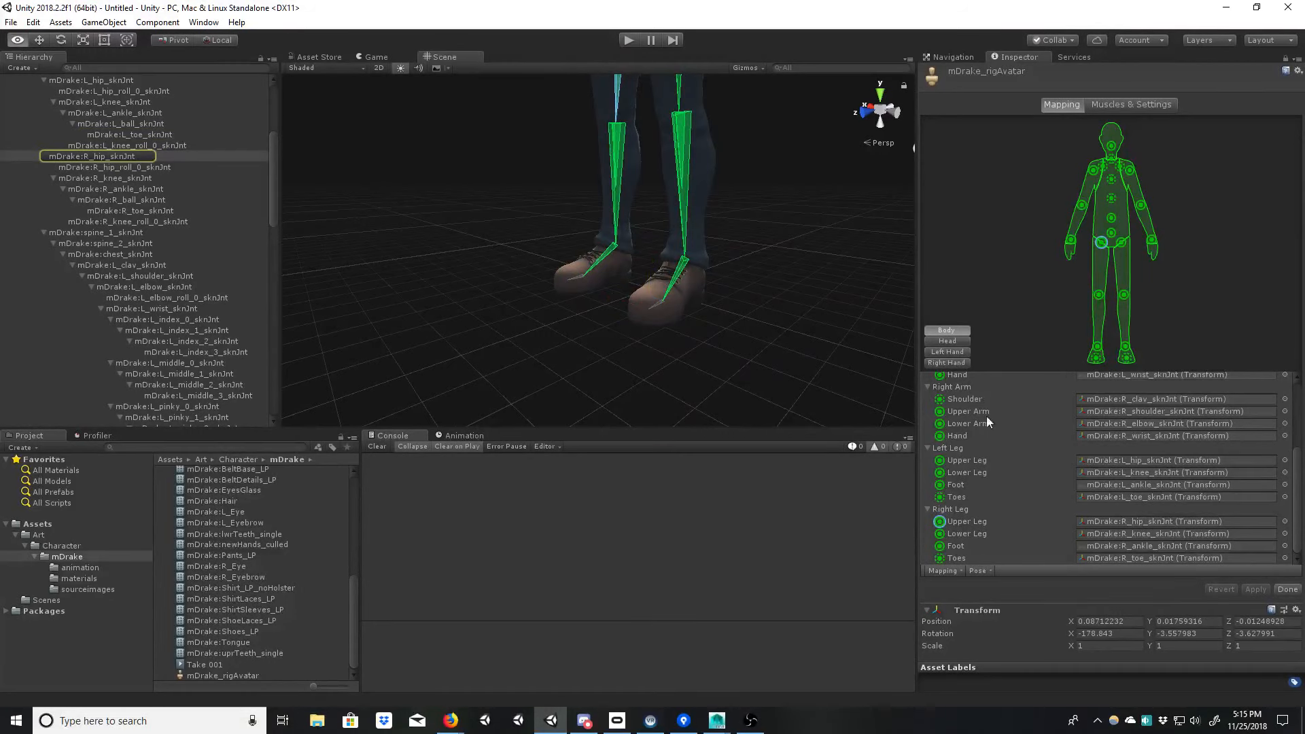
{"action": "middle_click_drag", "start_coordinate": [737, 155], "coordinate": [626, 277], "text": "alt"}
{"action": "scroll", "coordinate": [626, 277], "scroll_direction": "down", "scroll_amount": 5}
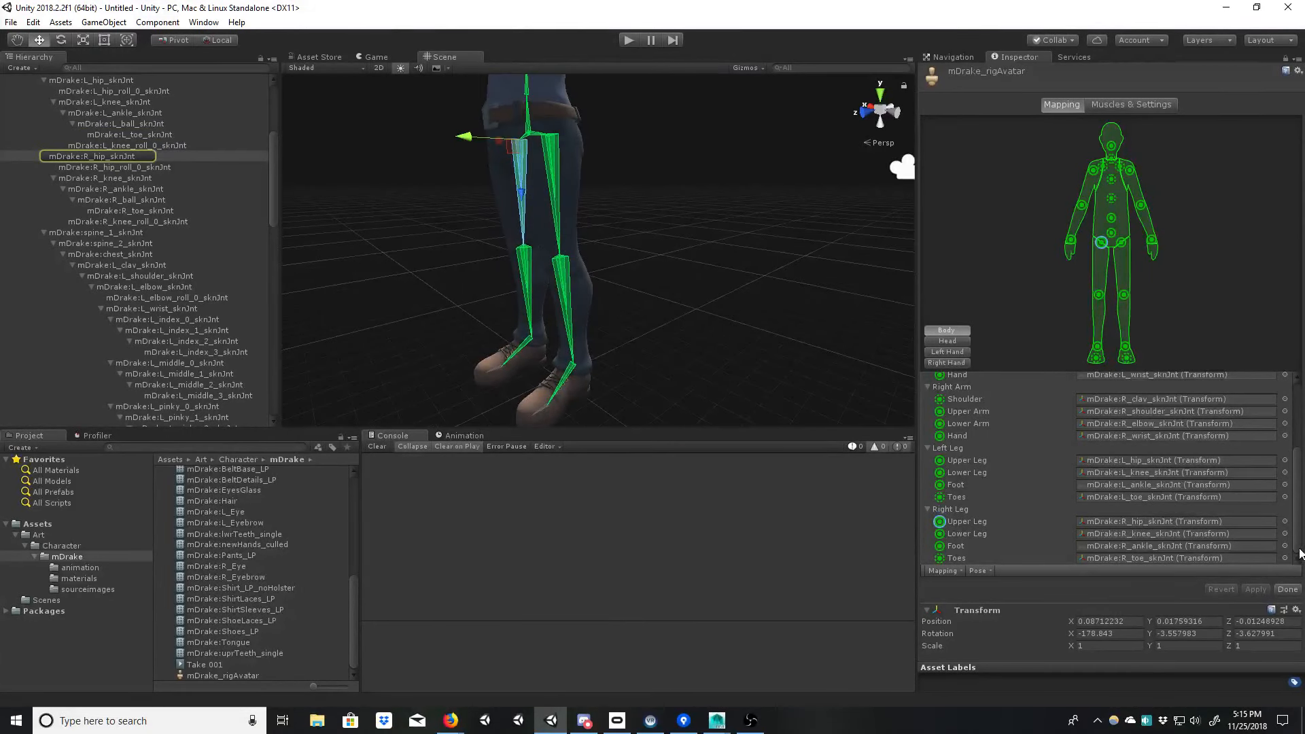
{"action": "left_click", "coordinate": [1127, 544]}
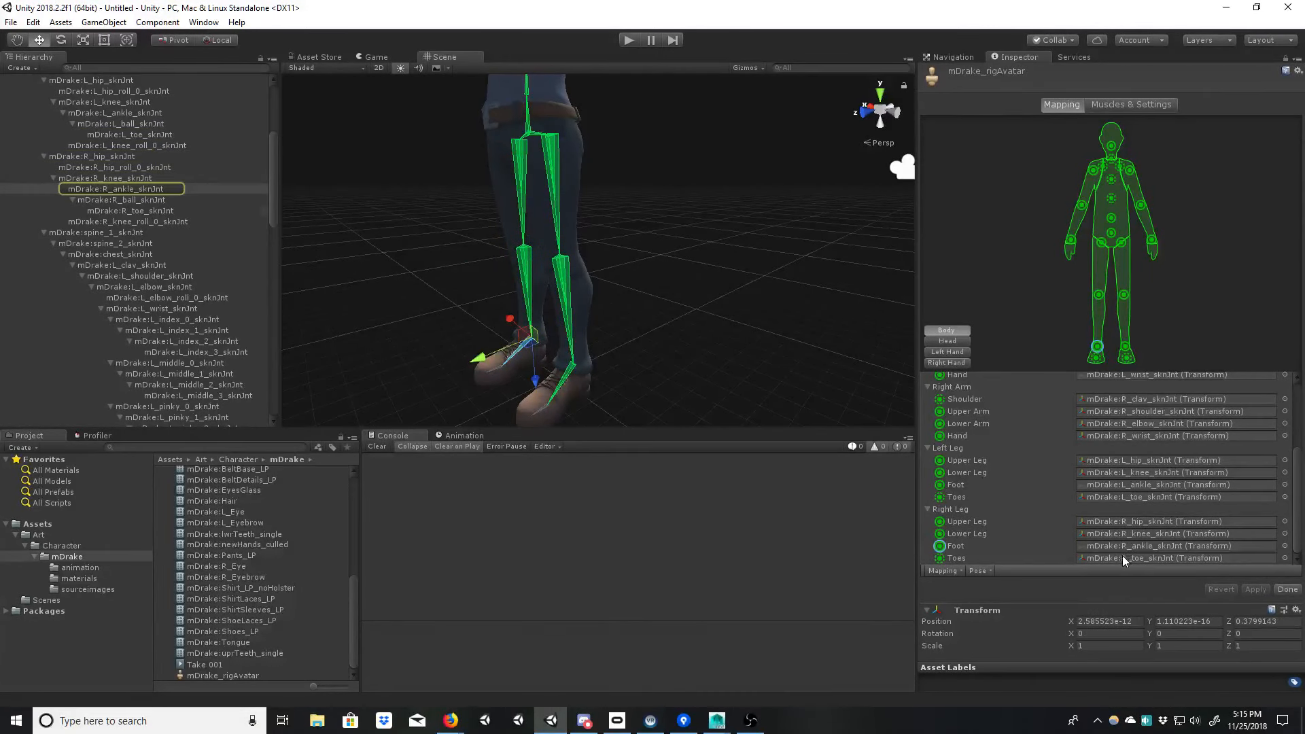
{"action": "left_click", "coordinate": [1123, 557]}
Step: Show the avatar's Head mapping and inspect the joint mapped to Neck on the character and in the skeleton hierarchy
{"action": "left_click_drag", "start_coordinate": [1299, 498], "coordinate": [1298, 408]}
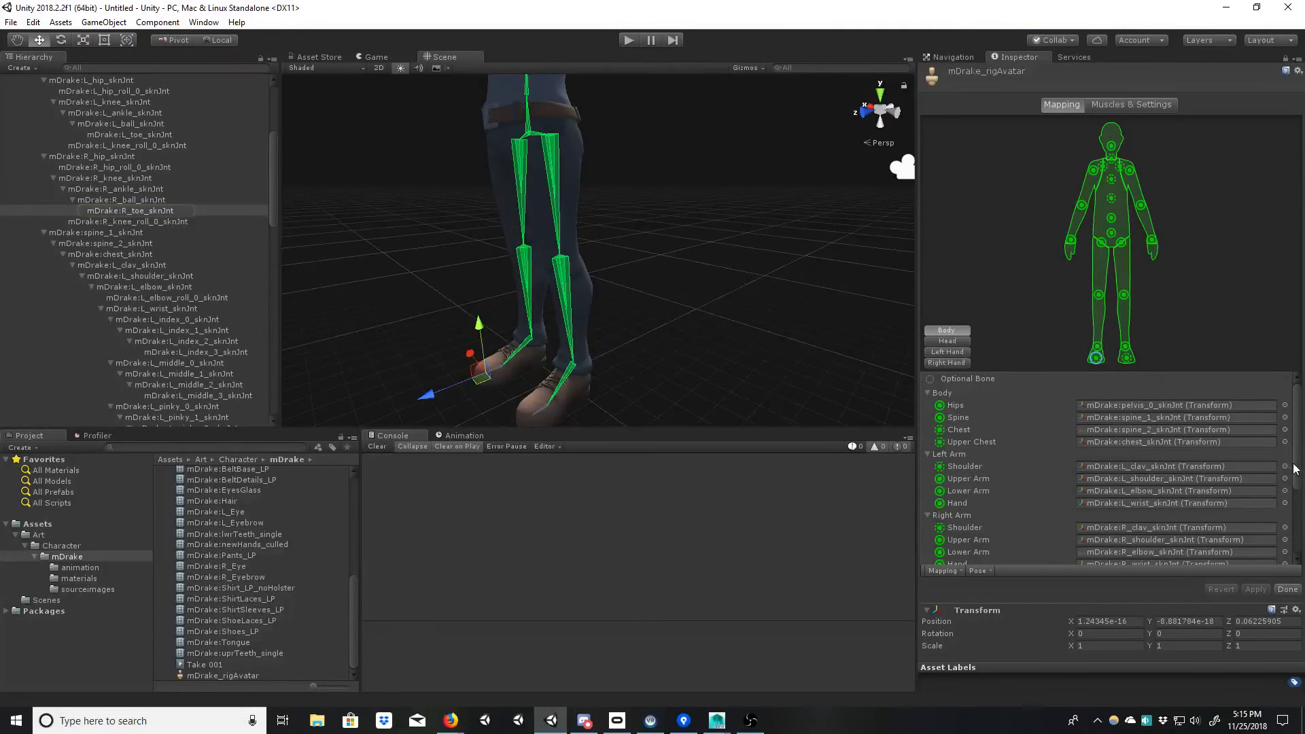
{"action": "mouse_move", "coordinate": [1296, 462]}
{"action": "left_mouse_down"}
{"action": "mouse_move", "coordinate": [1298, 524]}
{"action": "mouse_move", "coordinate": [1299, 455]}
{"action": "left_mouse_up"}
{"action": "left_click", "coordinate": [945, 343]}
{"action": "middle_click_drag", "start_coordinate": [591, 209], "coordinate": [644, 414], "text": "alt"}
{"action": "left_click_drag", "start_coordinate": [643, 413], "coordinate": [682, 279], "text": "alt"}
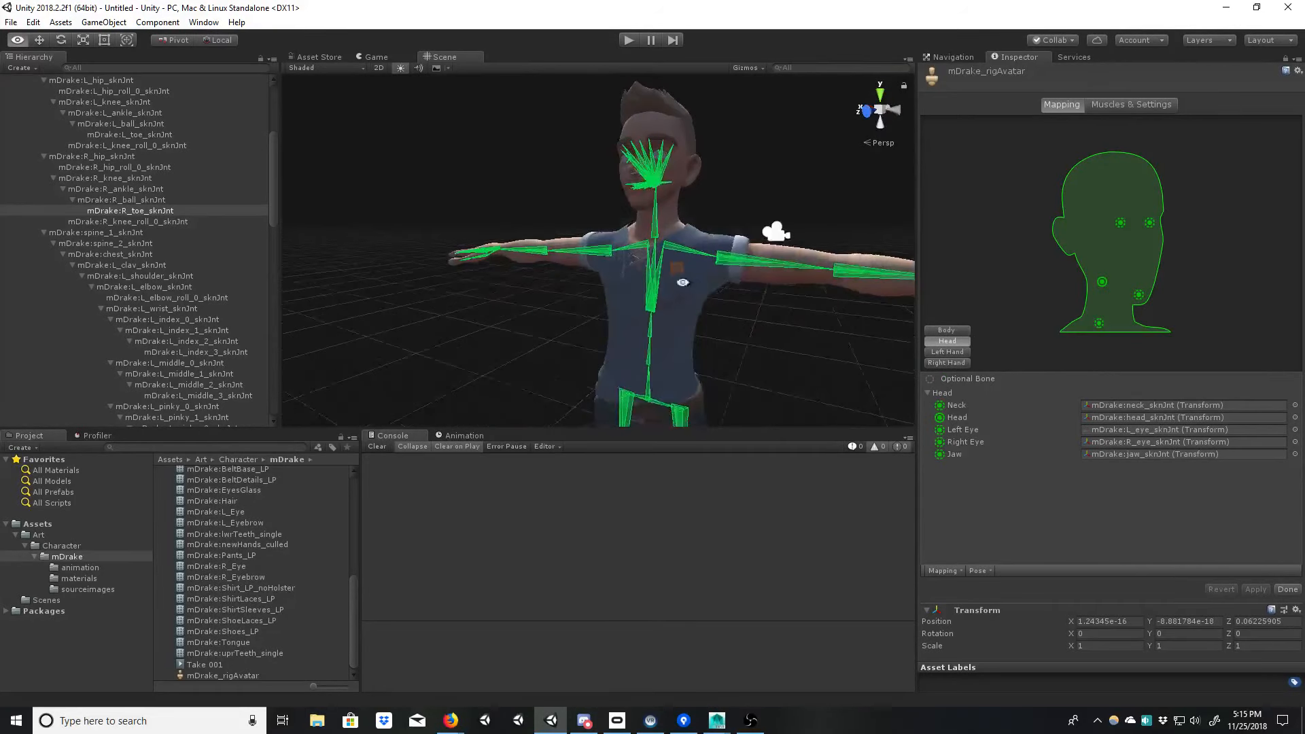
{"action": "middle_click_drag", "start_coordinate": [681, 279], "coordinate": [707, 401], "text": "alt"}
{"action": "right_click_drag", "start_coordinate": [714, 333], "coordinate": [756, 335], "text": "alt"}
{"action": "left_click_drag", "start_coordinate": [687, 325], "coordinate": [677, 286], "text": "alt"}
{"action": "right_click_drag", "start_coordinate": [676, 285], "coordinate": [700, 326], "text": "alt"}
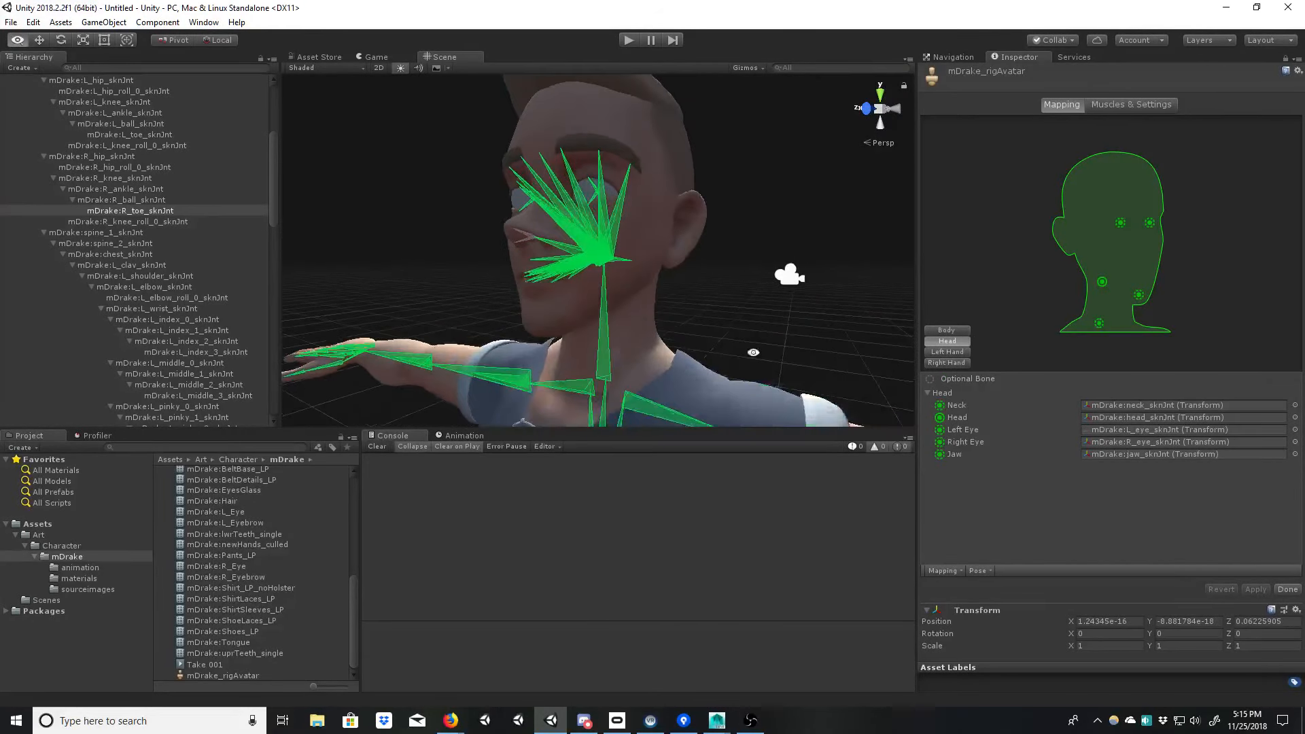
{"action": "left_click_drag", "start_coordinate": [700, 326], "coordinate": [665, 349], "text": "alt"}
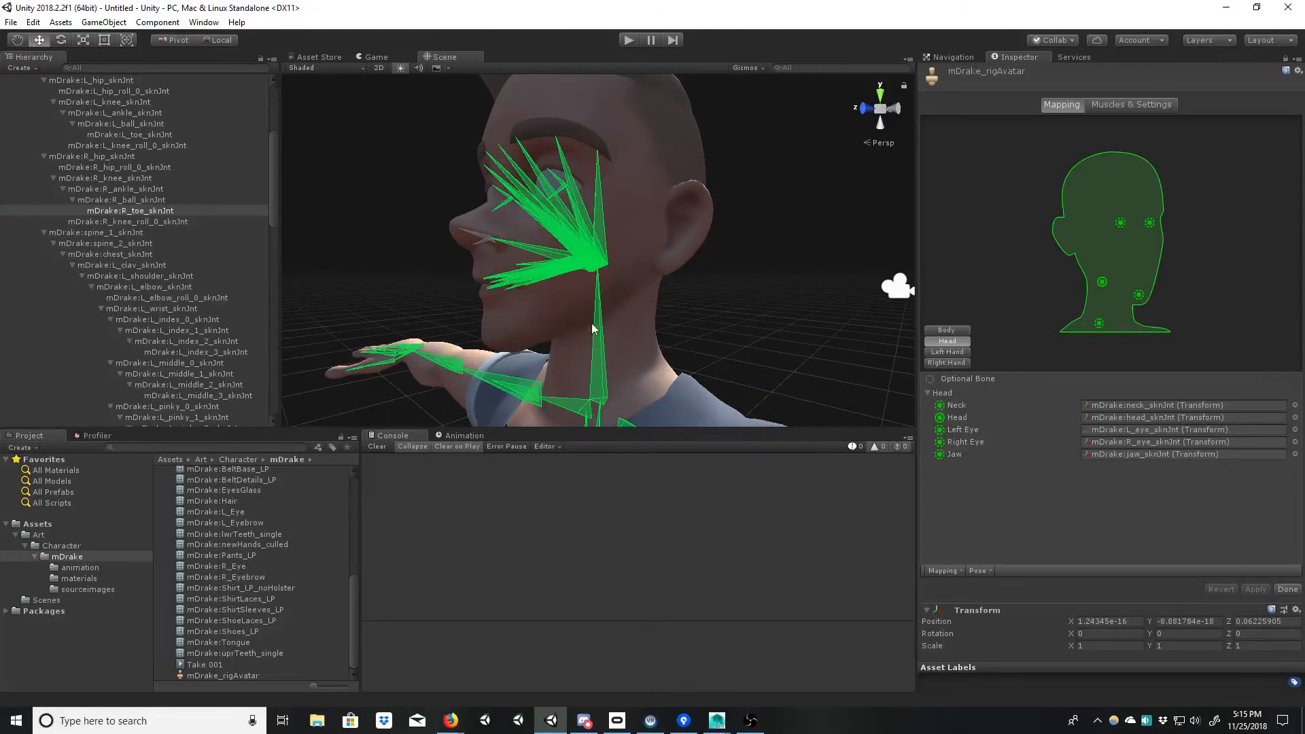
{"action": "left_click_drag", "start_coordinate": [593, 329], "coordinate": [774, 348], "text": "alt"}
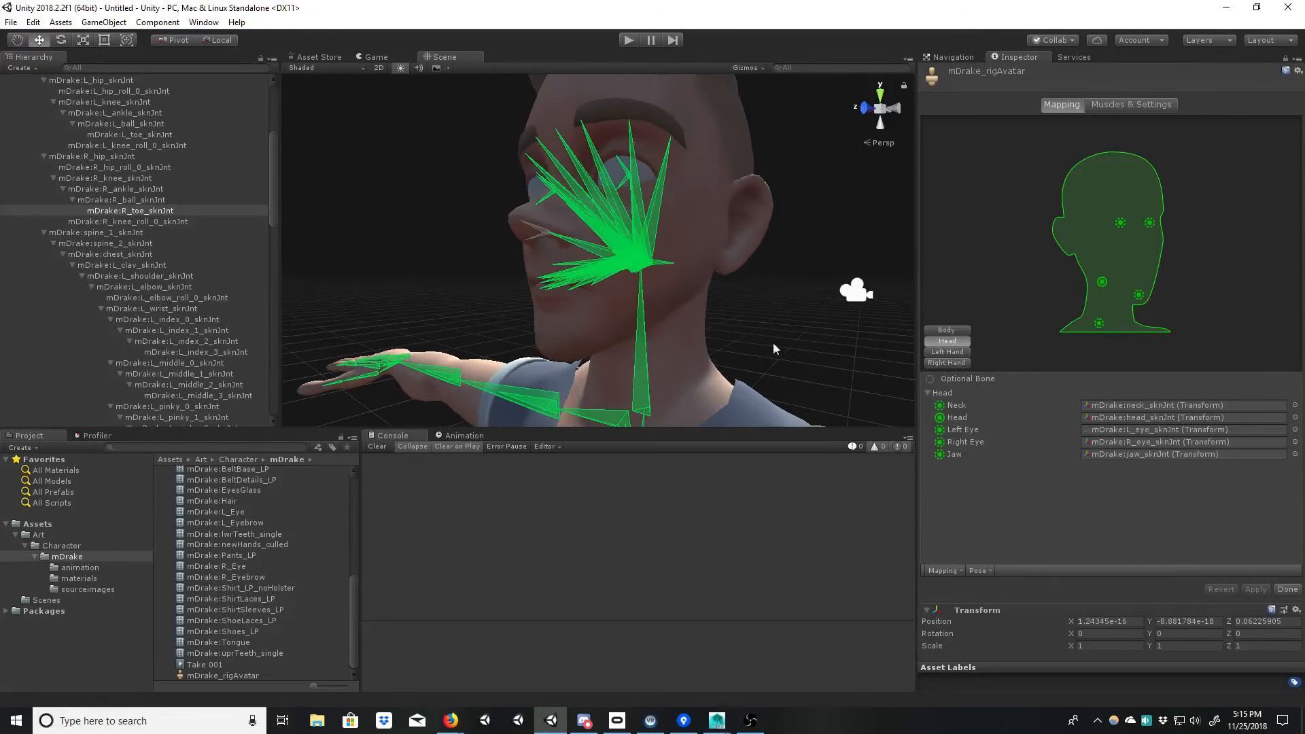
{"action": "left_click", "coordinate": [1117, 405]}
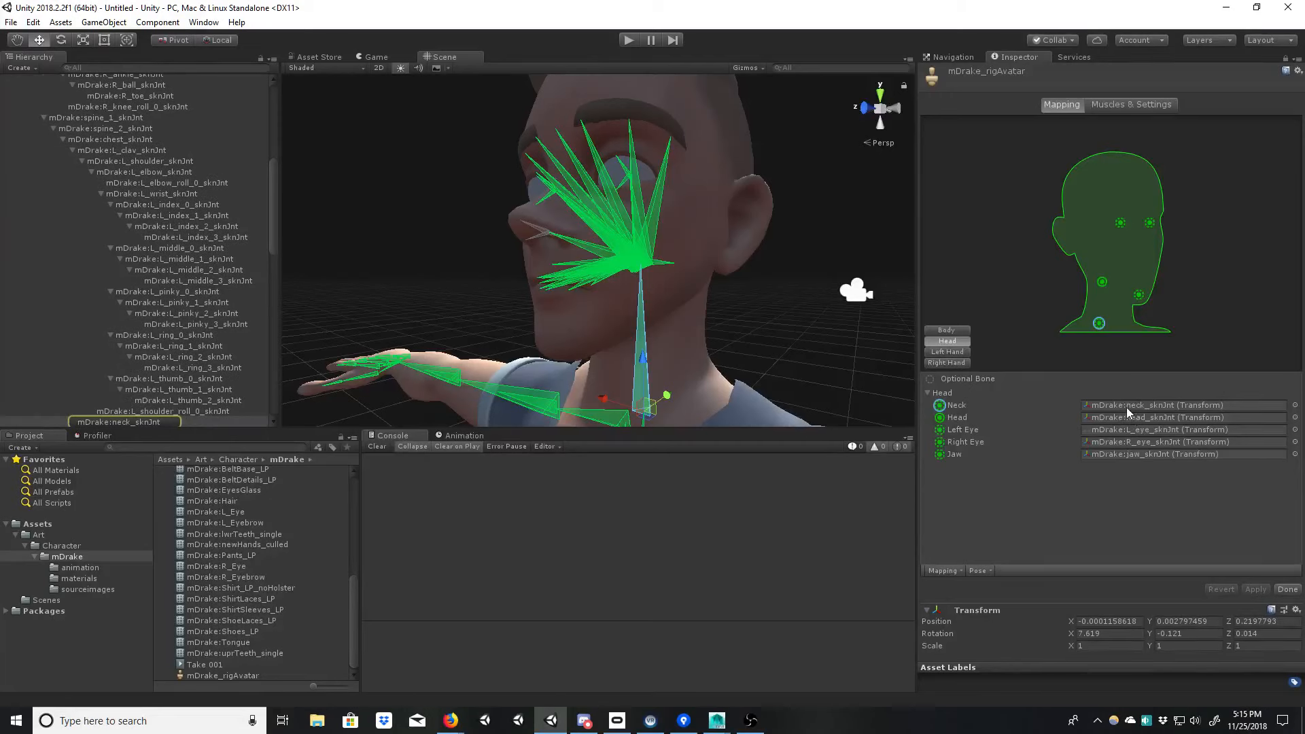
{"action": "left_click_drag", "start_coordinate": [273, 250], "coordinate": [273, 279]}
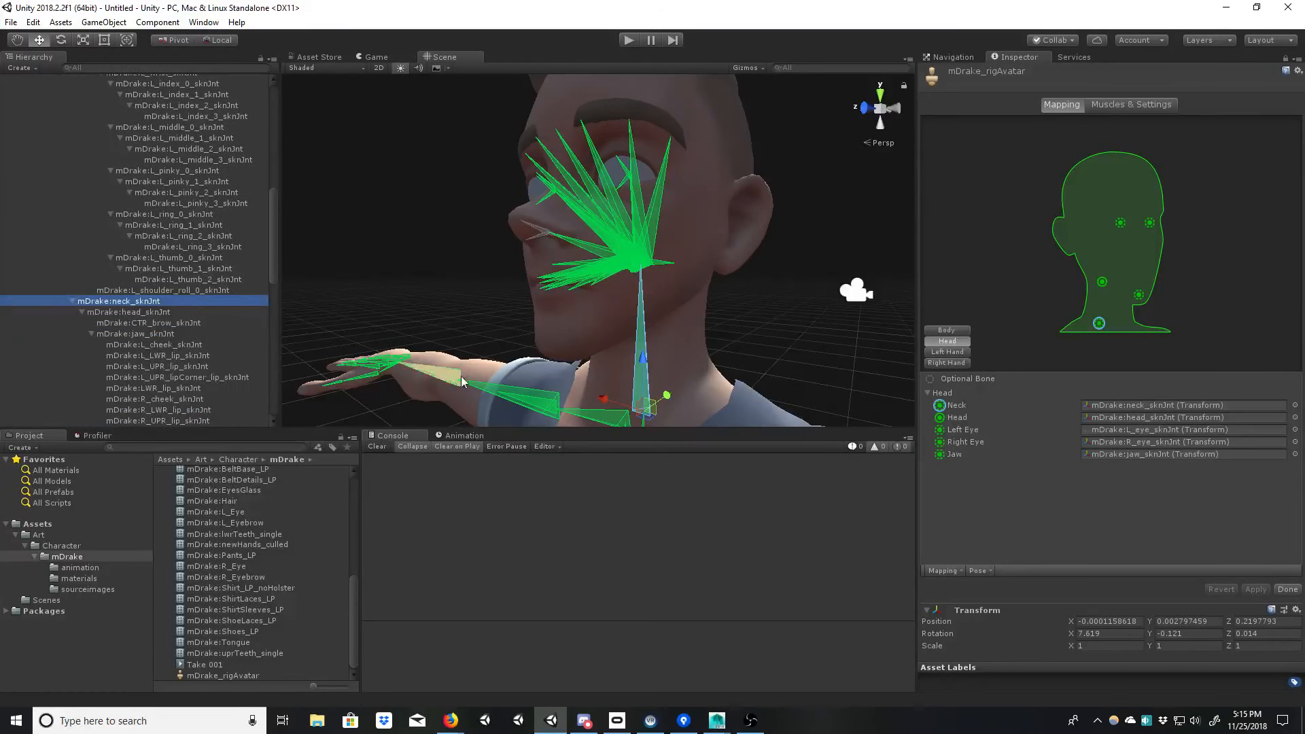
Step: Check the joints mapped to Head, Left Eye, Right Eye and Jaw on the character's face
{"action": "left_click", "coordinate": [1109, 417]}
{"action": "left_click", "coordinate": [1127, 431]}
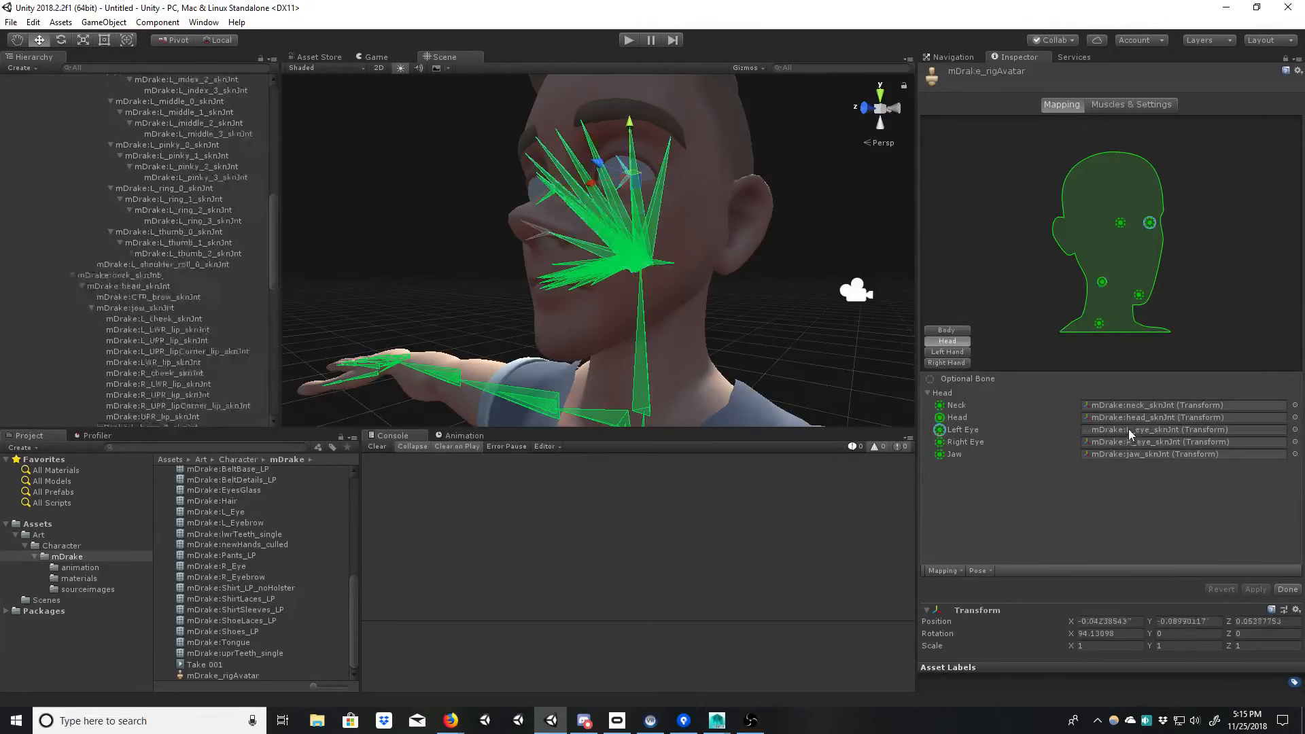
{"action": "left_click", "coordinate": [1126, 443]}
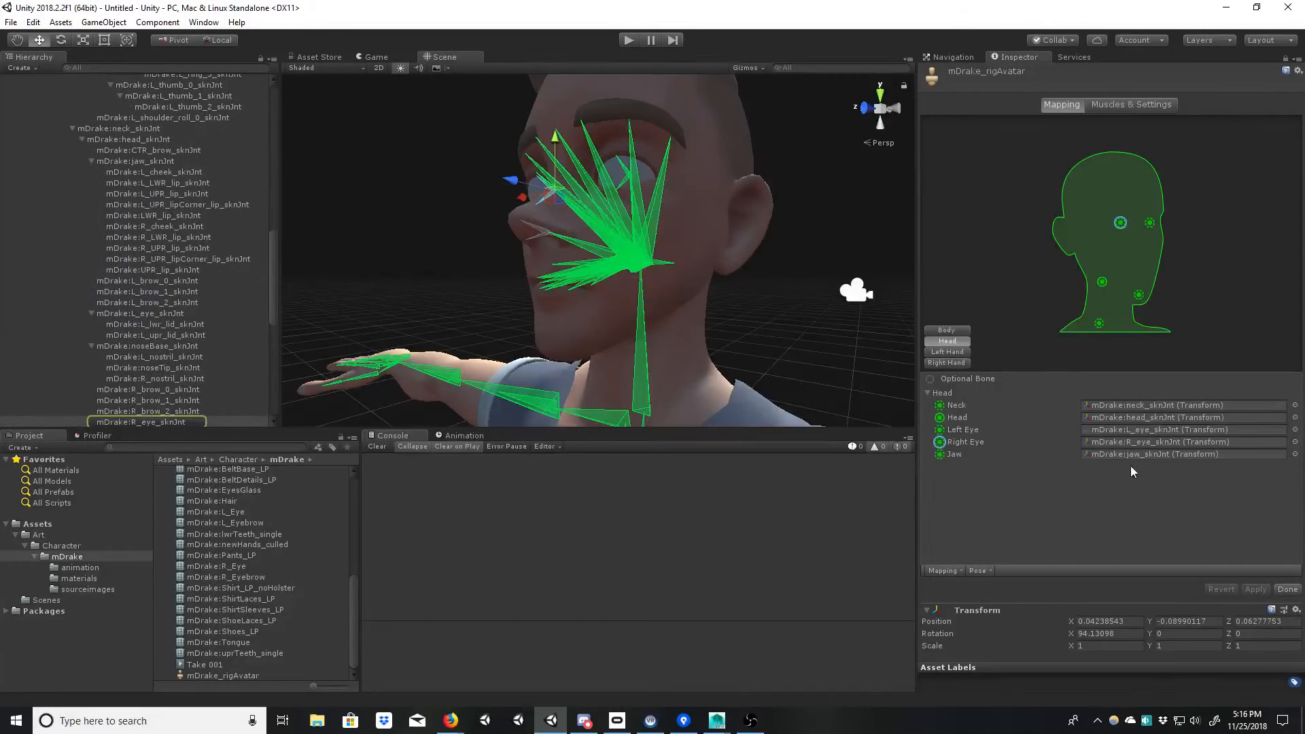
{"action": "left_click", "coordinate": [1126, 455]}
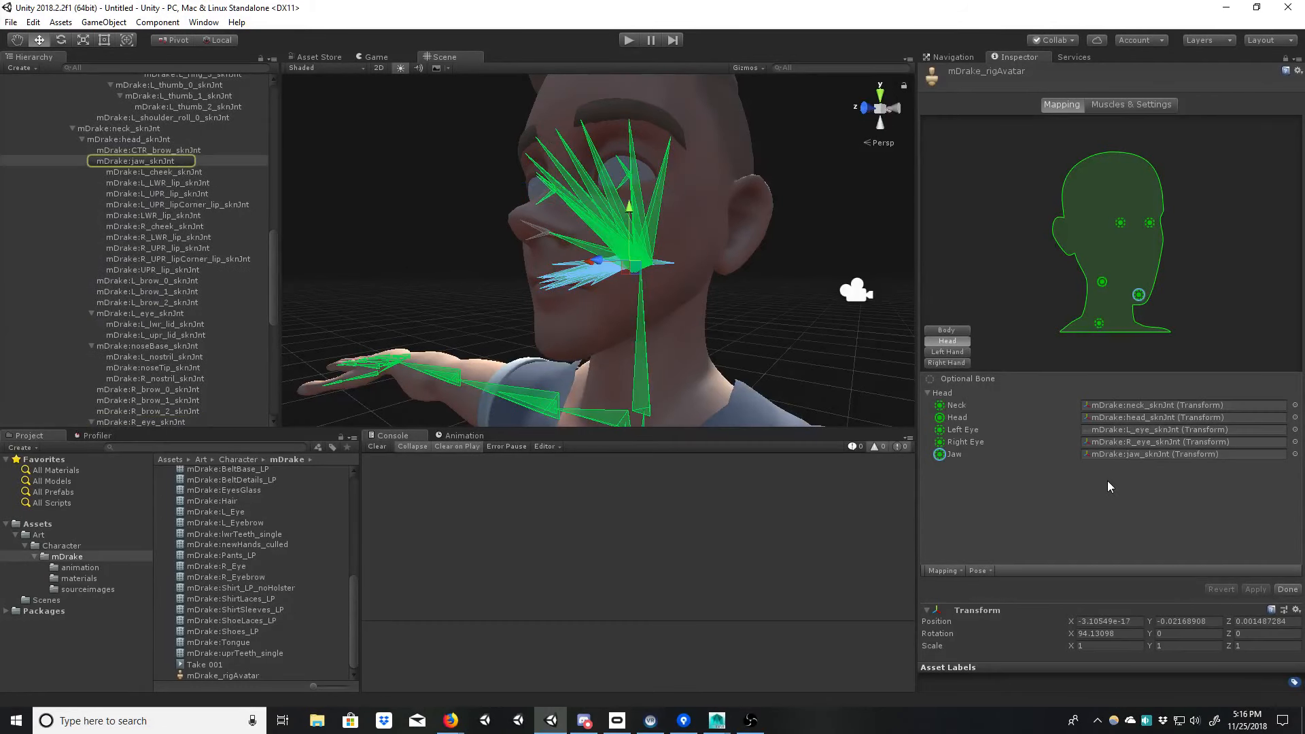
Step: Show the Left Hand mapping and check the joints mapped to Thumb Proximal, Intermediate and Distal
{"action": "left_click", "coordinate": [952, 352]}
{"action": "left_click", "coordinate": [1152, 402]}
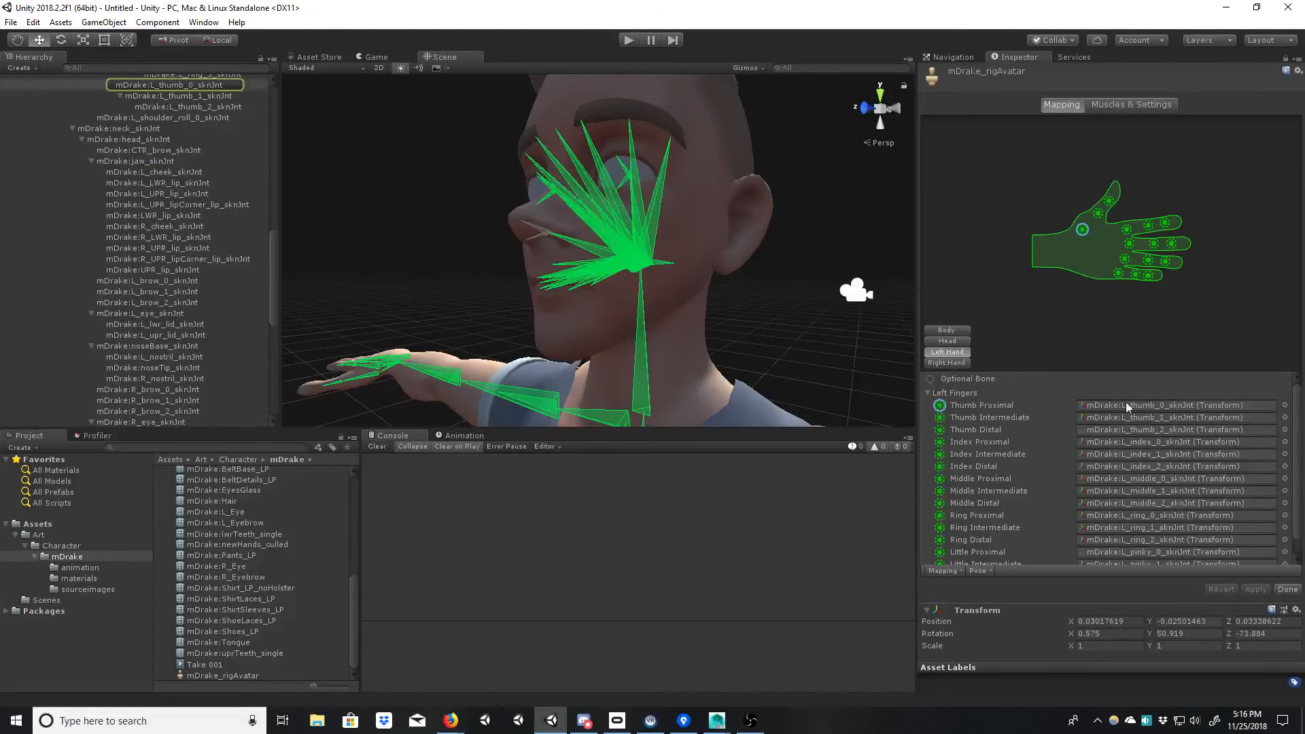
{"action": "left_click_drag", "start_coordinate": [652, 343], "coordinate": [666, 303], "text": "alt"}
{"action": "key", "text": "f"}
{"action": "scroll", "coordinate": [615, 291], "scroll_direction": "down", "scroll_amount": 3, "text": "alt"}
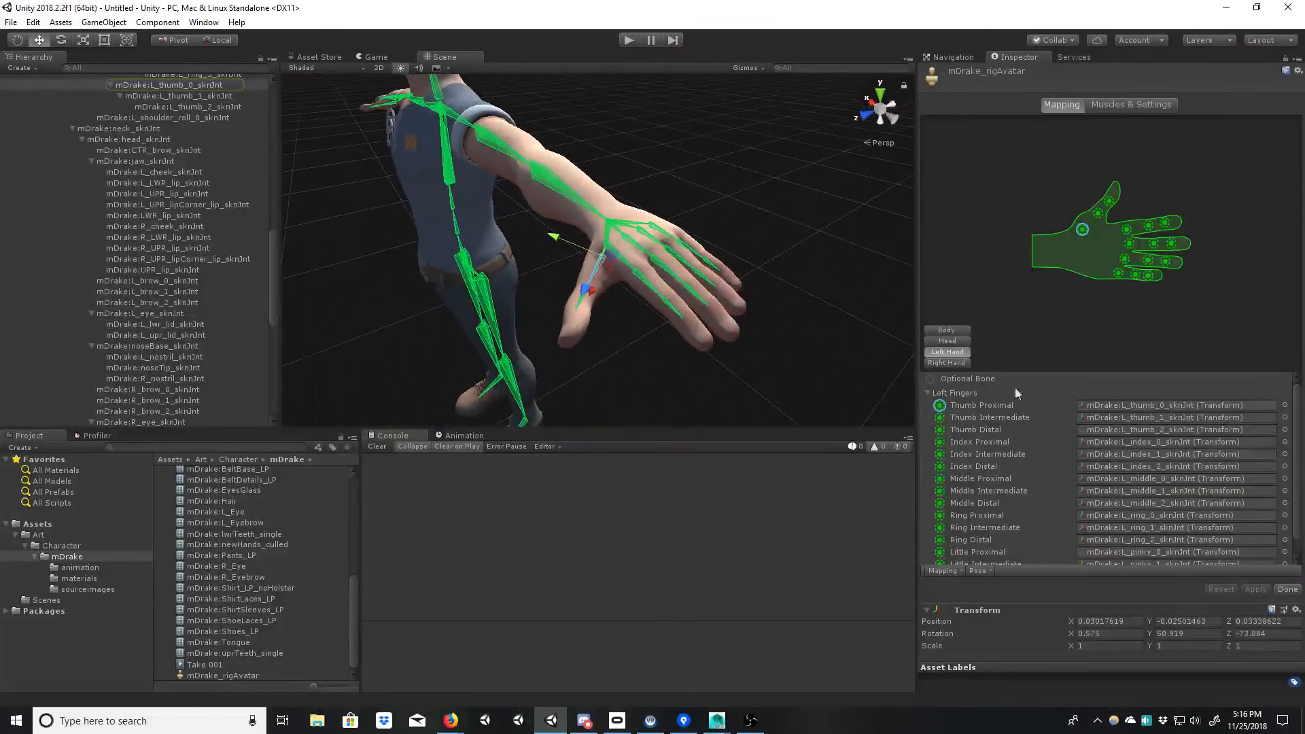
{"action": "left_click", "coordinate": [1145, 418]}
{"action": "left_click", "coordinate": [1127, 429]}
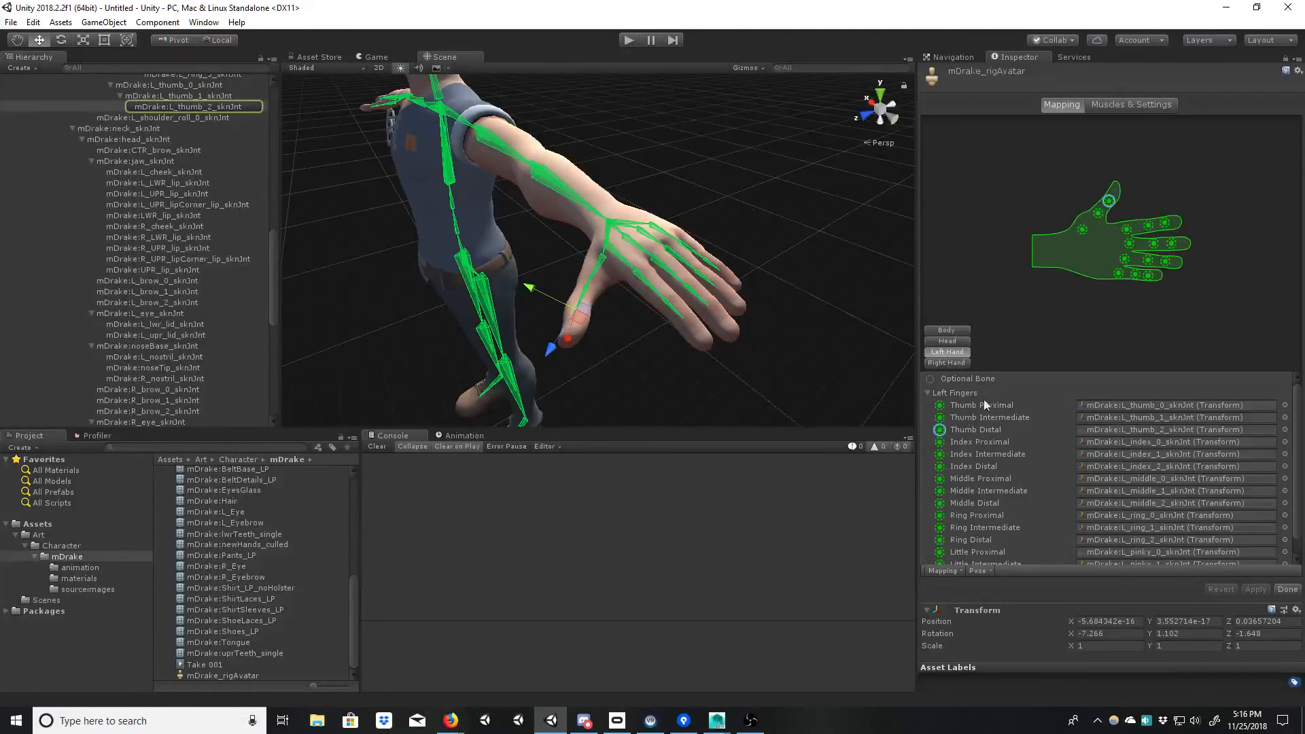
Step: Check the joints mapped to the left hand's Index Proximal, Intermediate and Distal against the finger
{"action": "left_click", "coordinate": [1104, 451]}
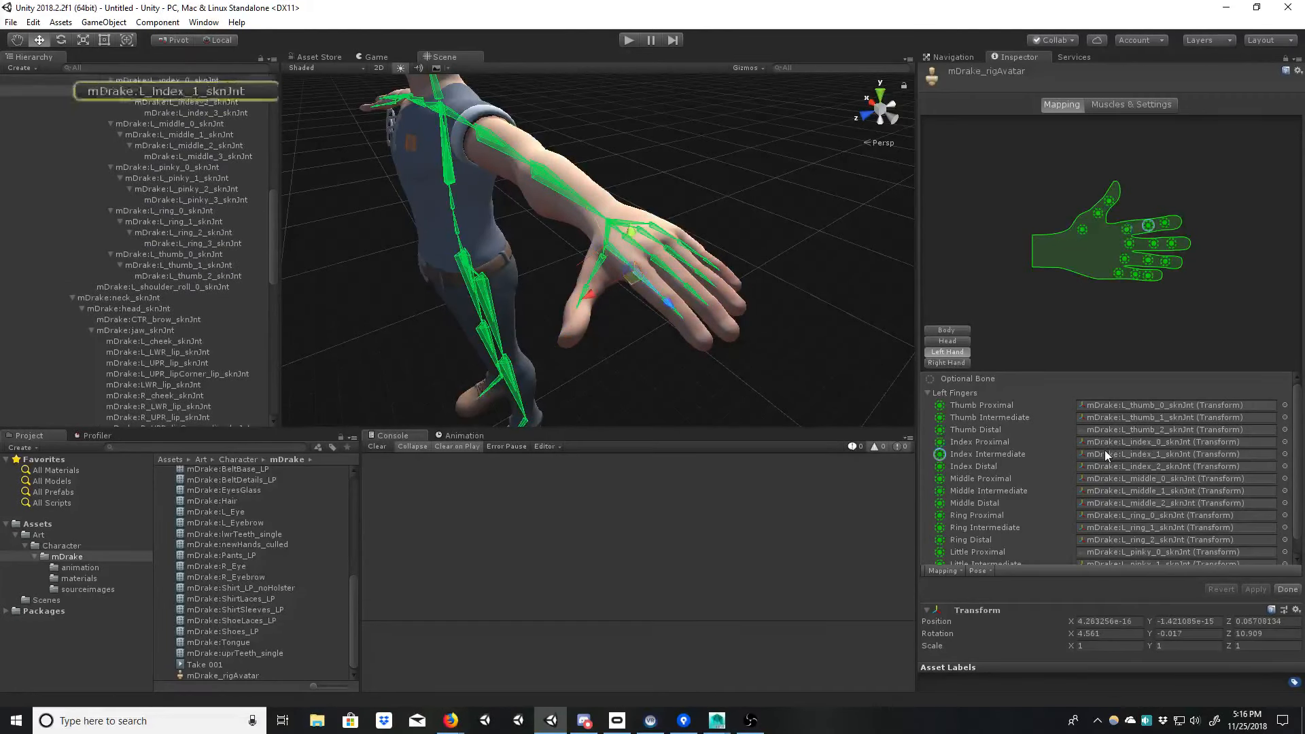
{"action": "left_click", "coordinate": [1104, 463]}
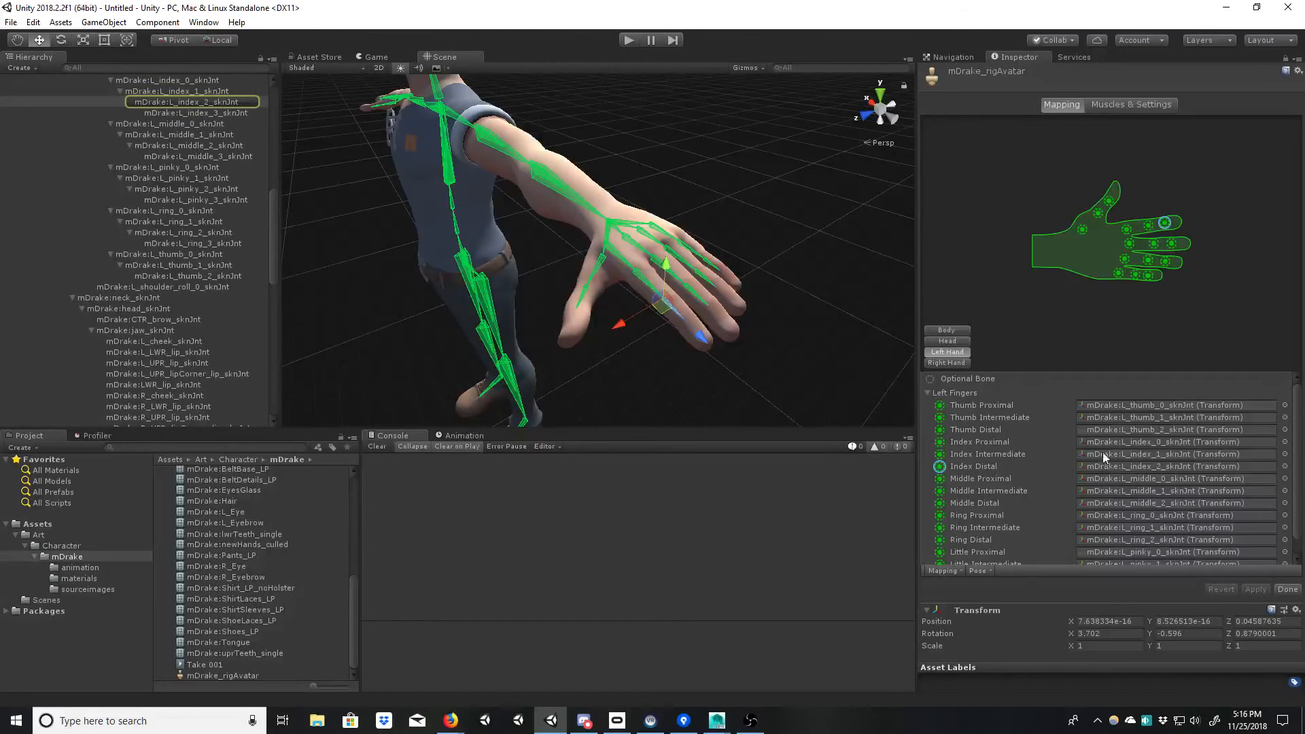
{"action": "left_click", "coordinate": [1102, 442]}
{"action": "left_click", "coordinate": [1101, 452]}
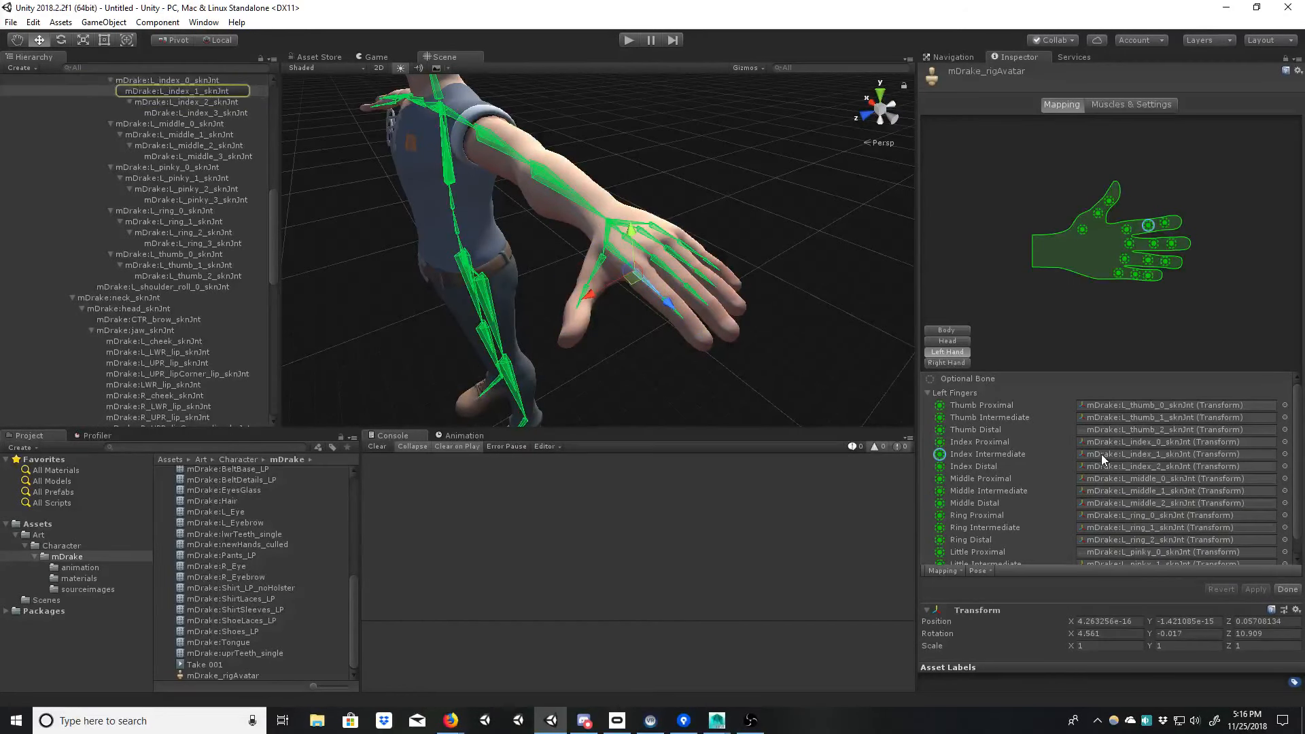
{"action": "left_click", "coordinate": [1101, 443]}
{"action": "left_click", "coordinate": [1099, 454]}
{"action": "left_click", "coordinate": [1097, 466]}
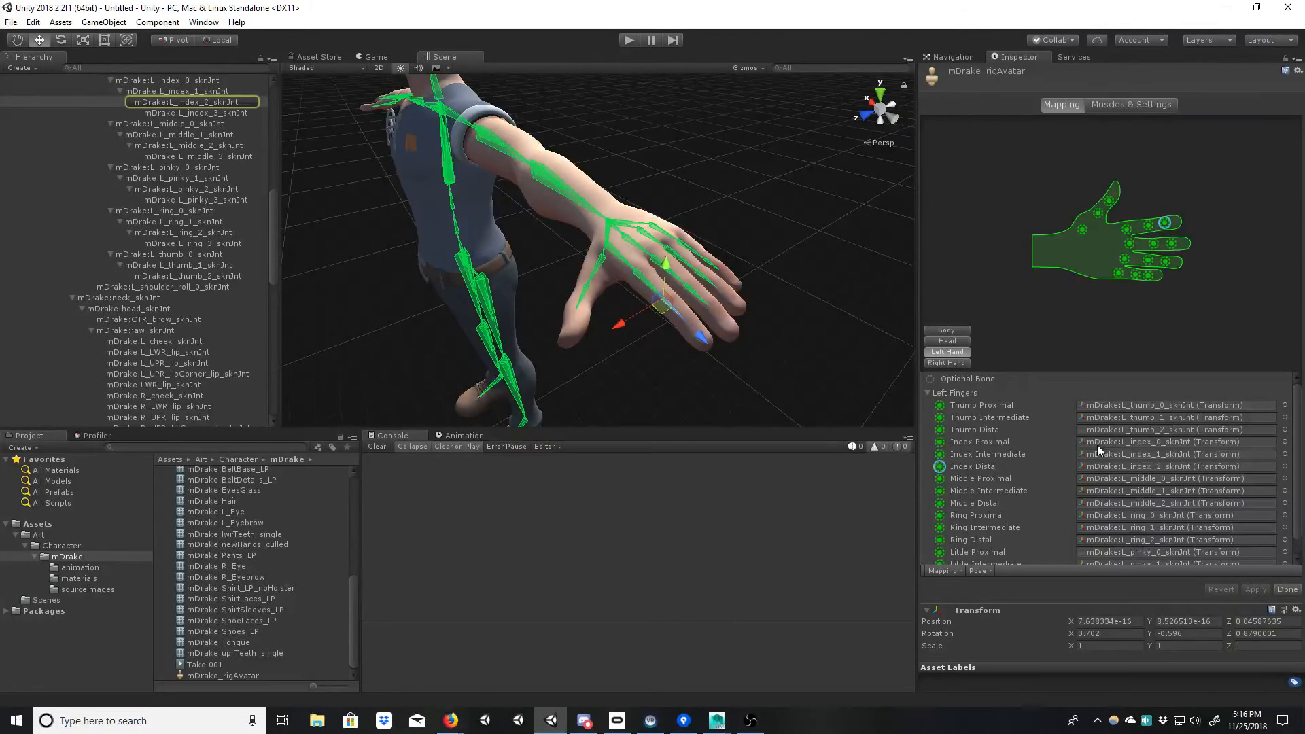
Step: Re-examine the left index finger's three mapped joints from another angle, comparing where each one sits in the hand
{"action": "middle_click_drag", "start_coordinate": [695, 335], "coordinate": [649, 334], "text": "alt"}
{"action": "left_click_drag", "start_coordinate": [649, 335], "coordinate": [746, 364], "text": "alt"}
{"action": "left_click", "coordinate": [1104, 442]}
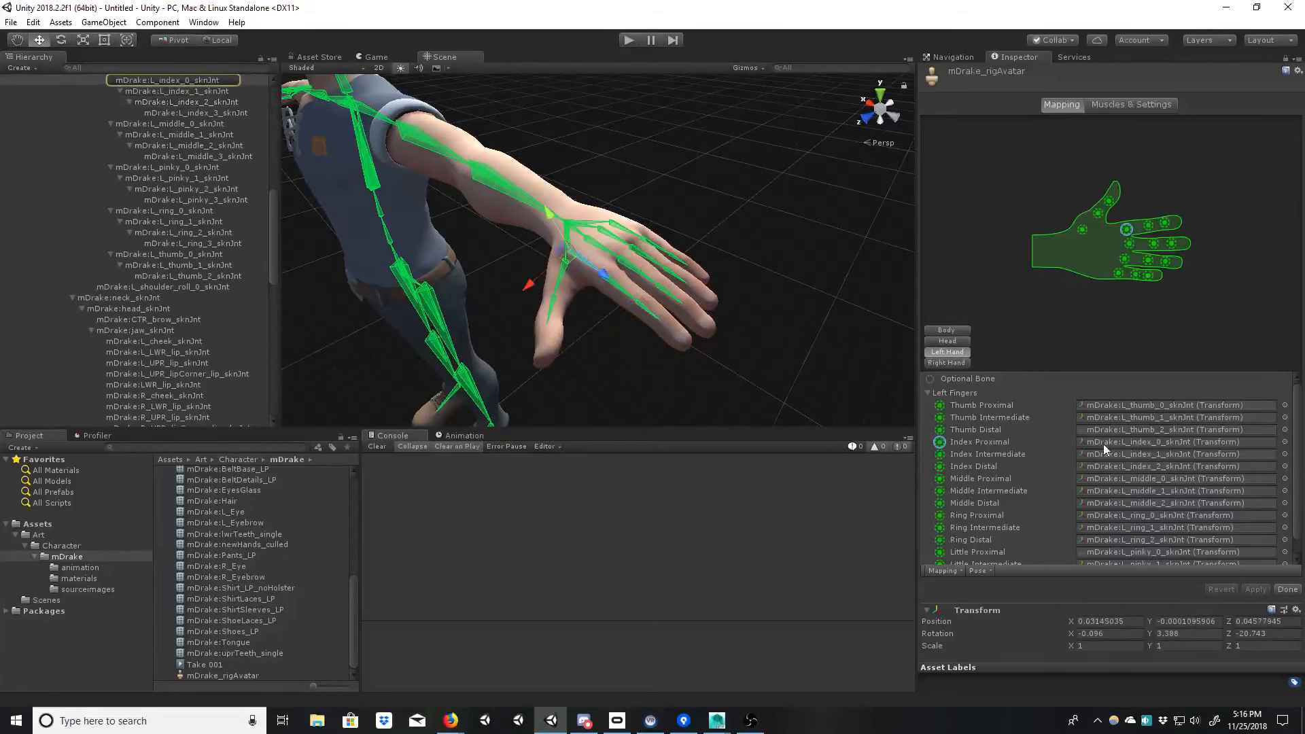
{"action": "left_click_drag", "start_coordinate": [561, 290], "coordinate": [633, 283], "text": "alt"}
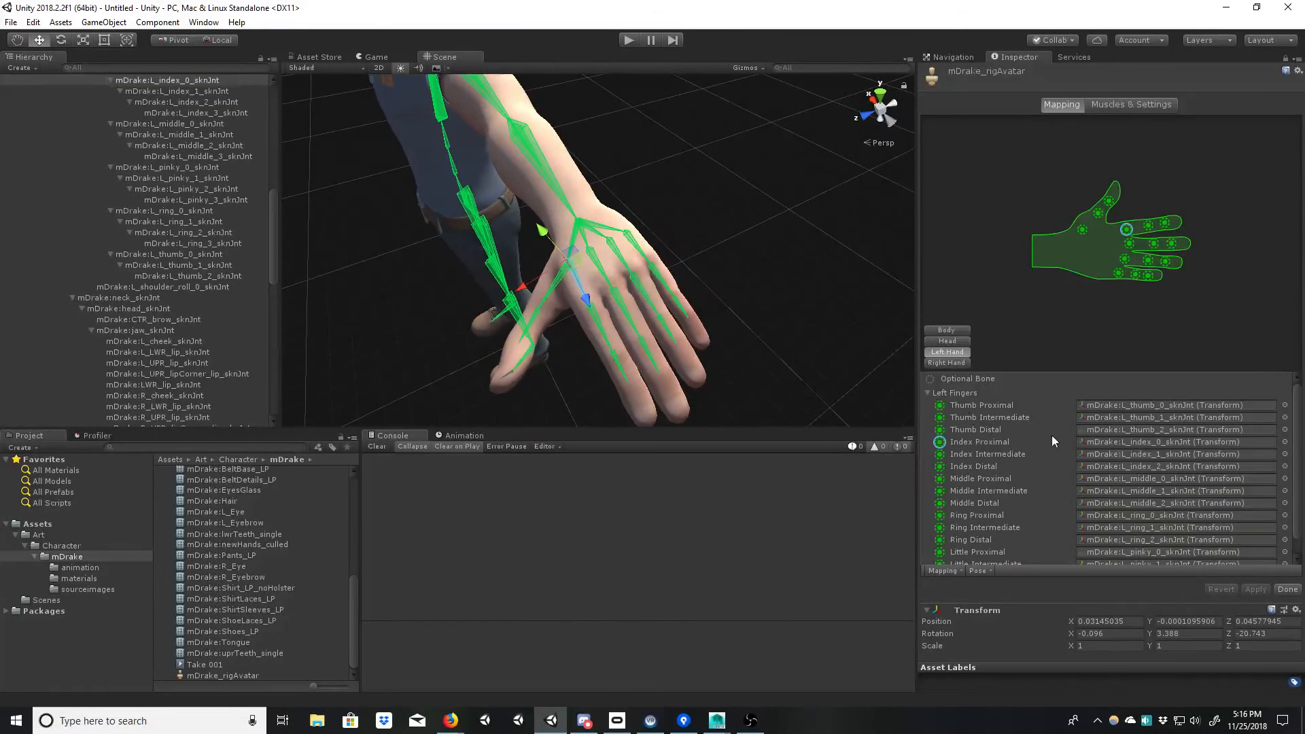
{"action": "left_click_drag", "start_coordinate": [1298, 453], "coordinate": [1296, 476]}
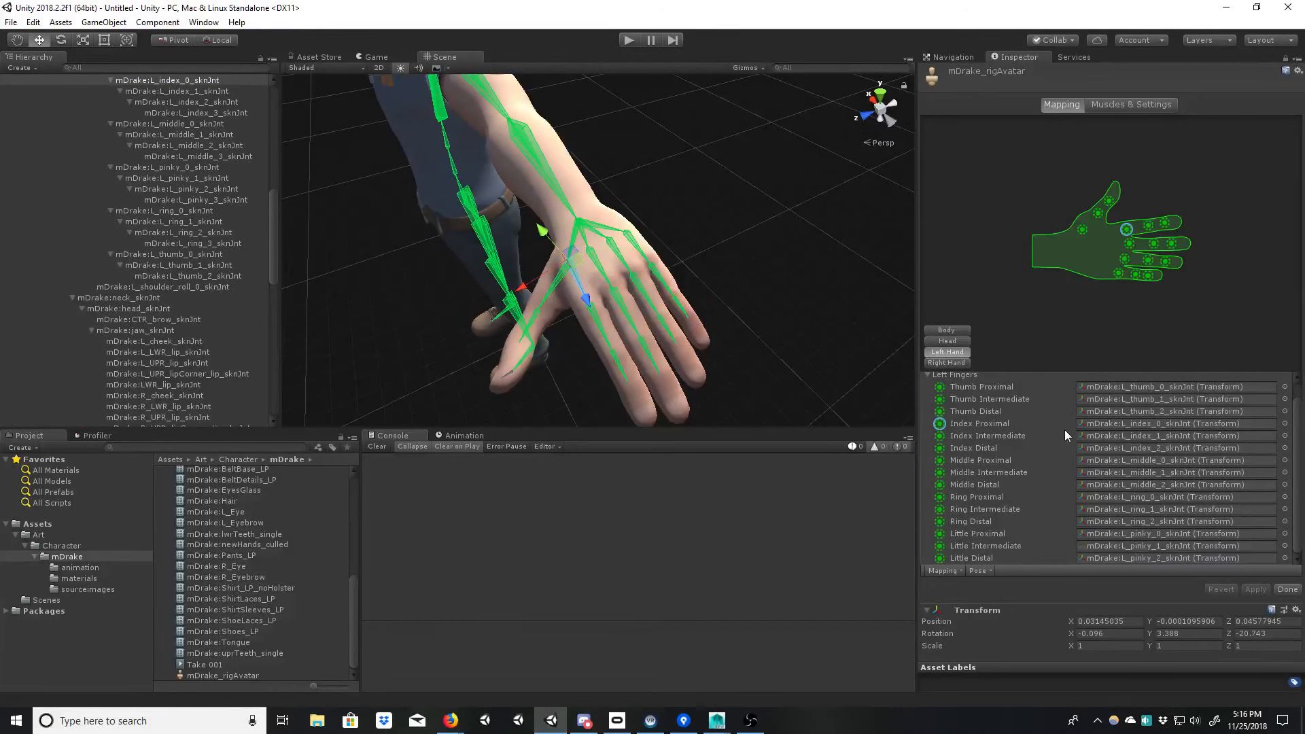
{"action": "left_click", "coordinate": [1098, 435]}
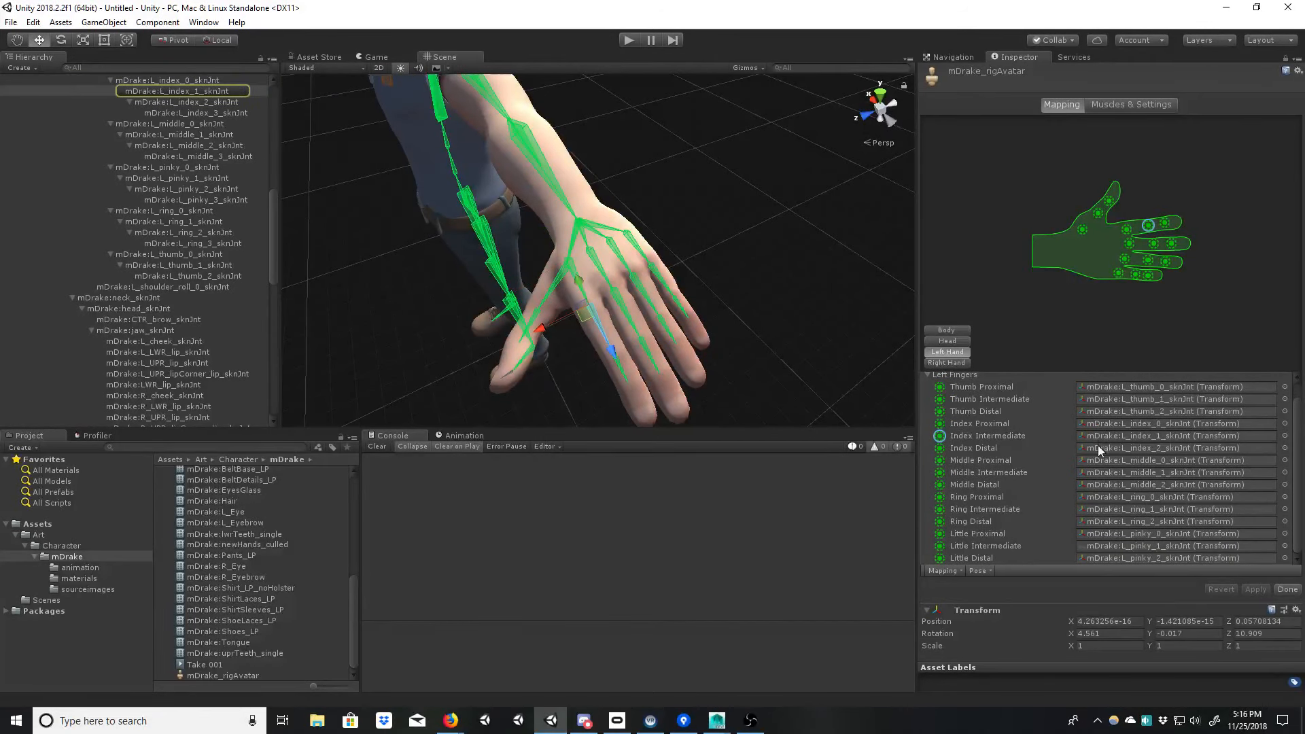
{"action": "left_click", "coordinate": [1098, 447]}
{"action": "left_click", "coordinate": [1096, 423]}
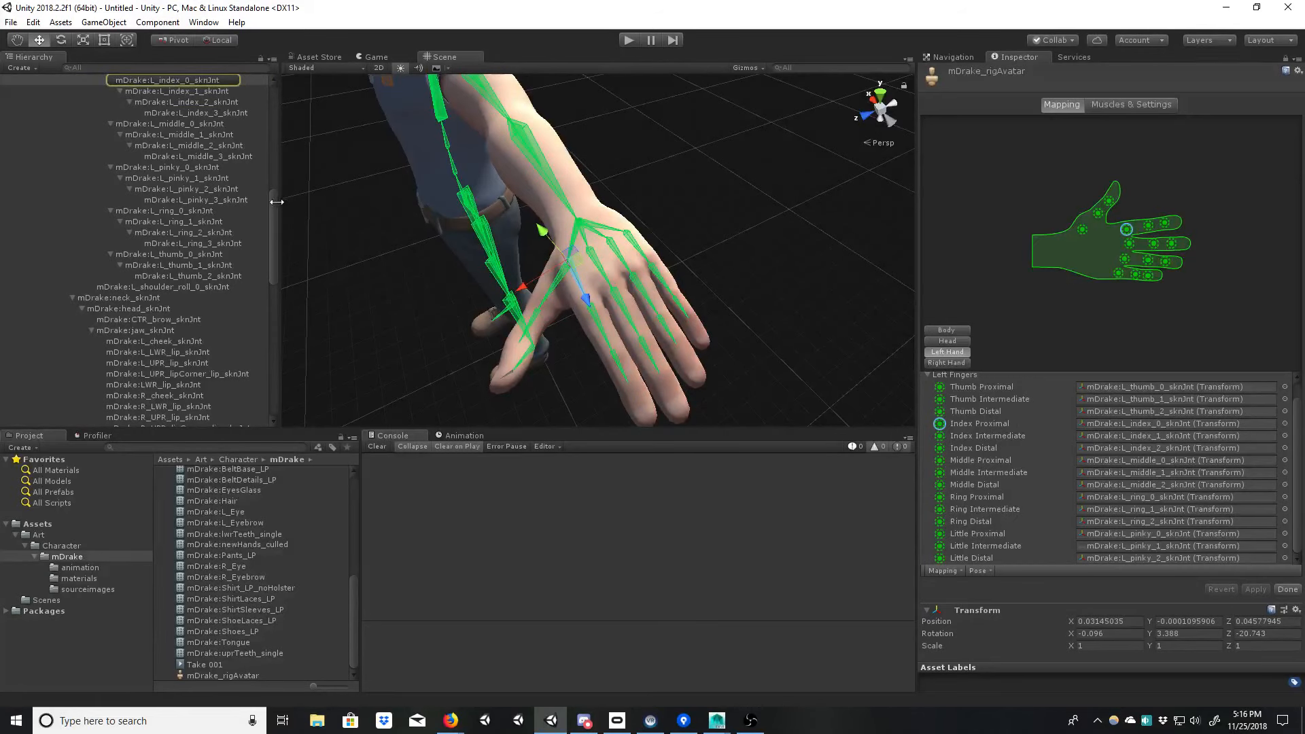
Step: Remap the left hand's Index Proximal, Intermediate and Distal to L_index_1_sknJnt, L_index_2_sknJnt and L_index_3_sknJnt
{"action": "scroll", "coordinate": [274, 197], "scroll_direction": "up", "scroll_amount": 3}
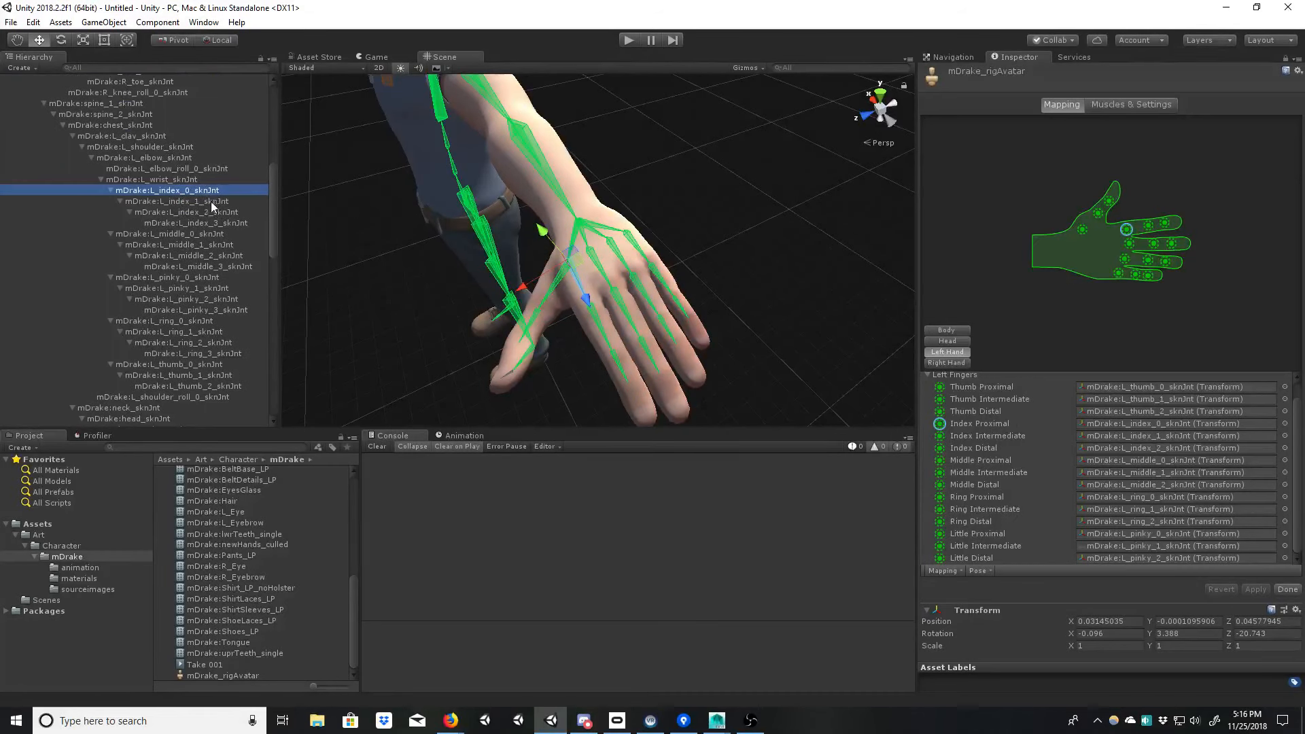
{"action": "left_click_drag", "start_coordinate": [211, 204], "coordinate": [1102, 448]}
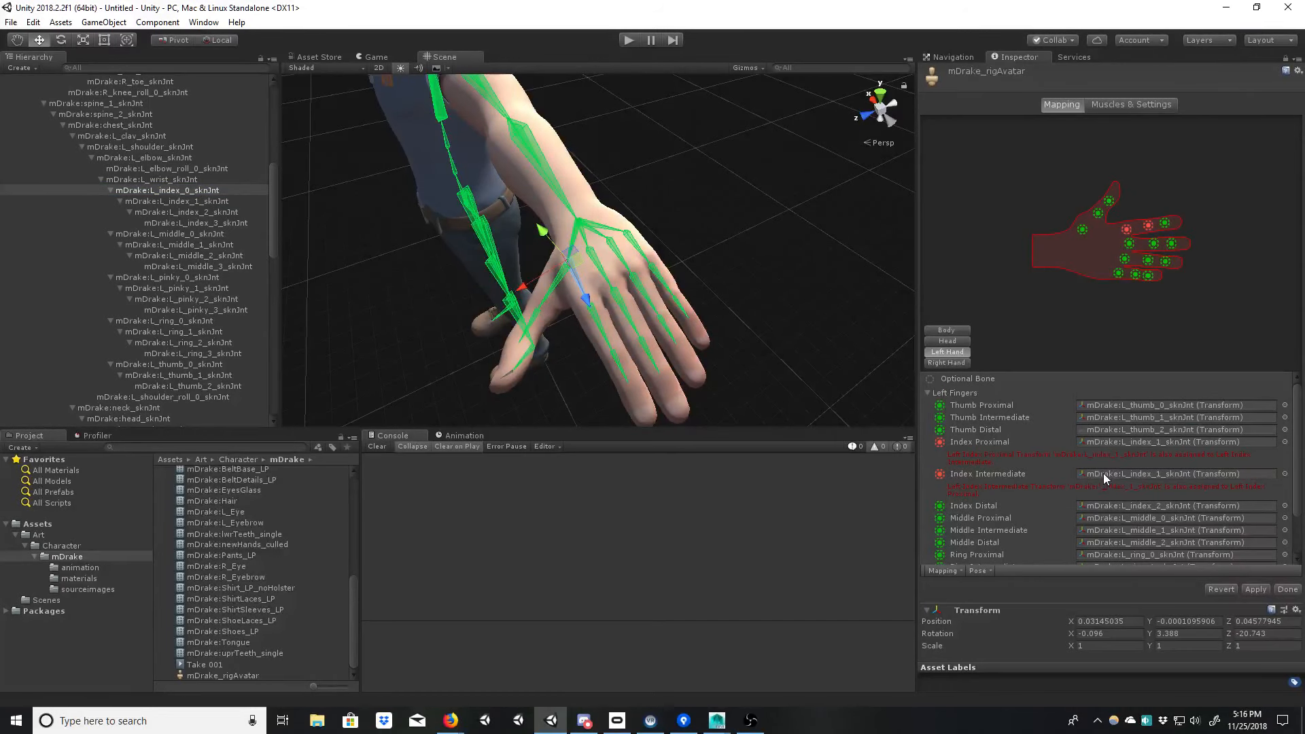
{"action": "left_click_drag", "start_coordinate": [205, 217], "coordinate": [1115, 471]}
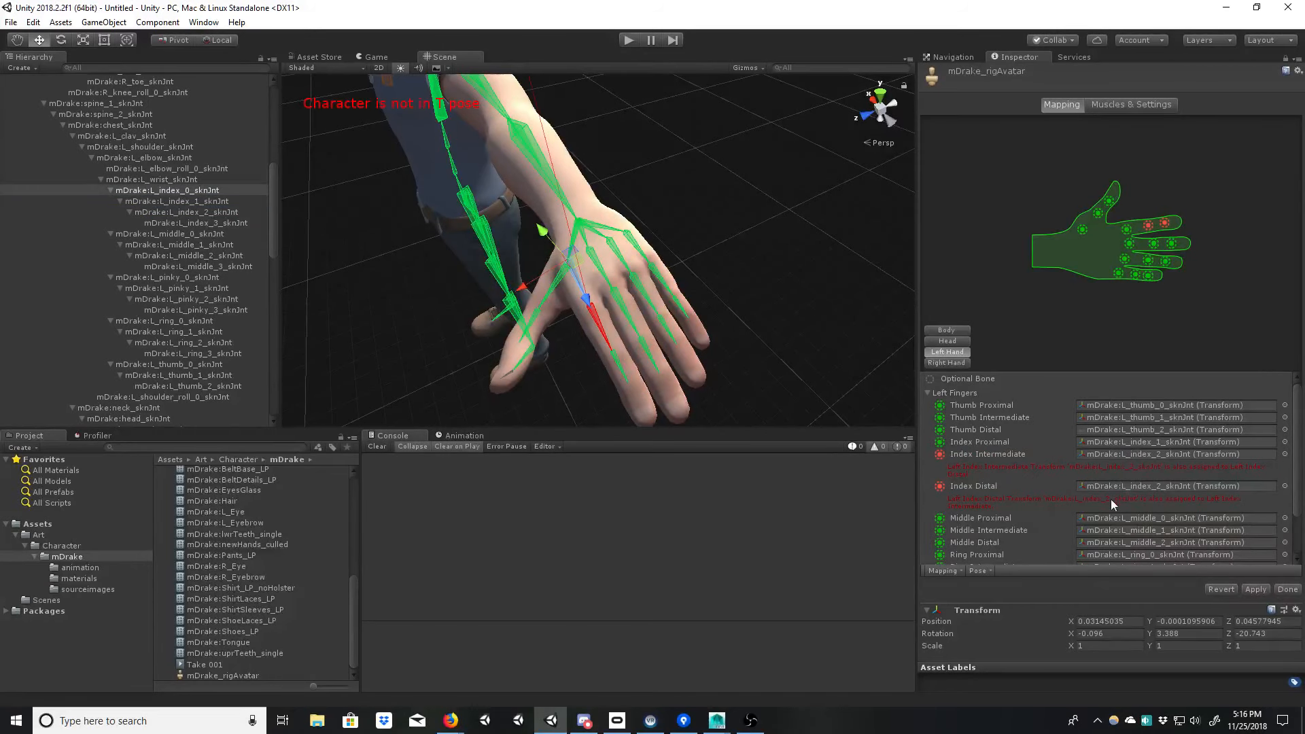
{"action": "left_click_drag", "start_coordinate": [210, 223], "coordinate": [1114, 485]}
Step: Remap the left hand's Middle Distal, Intermediate and Proximal to L_middle_3_sknJnt, L_middle_2_sknJnt and L_middle_1_sknJnt
{"action": "left_click", "coordinate": [1179, 479]}
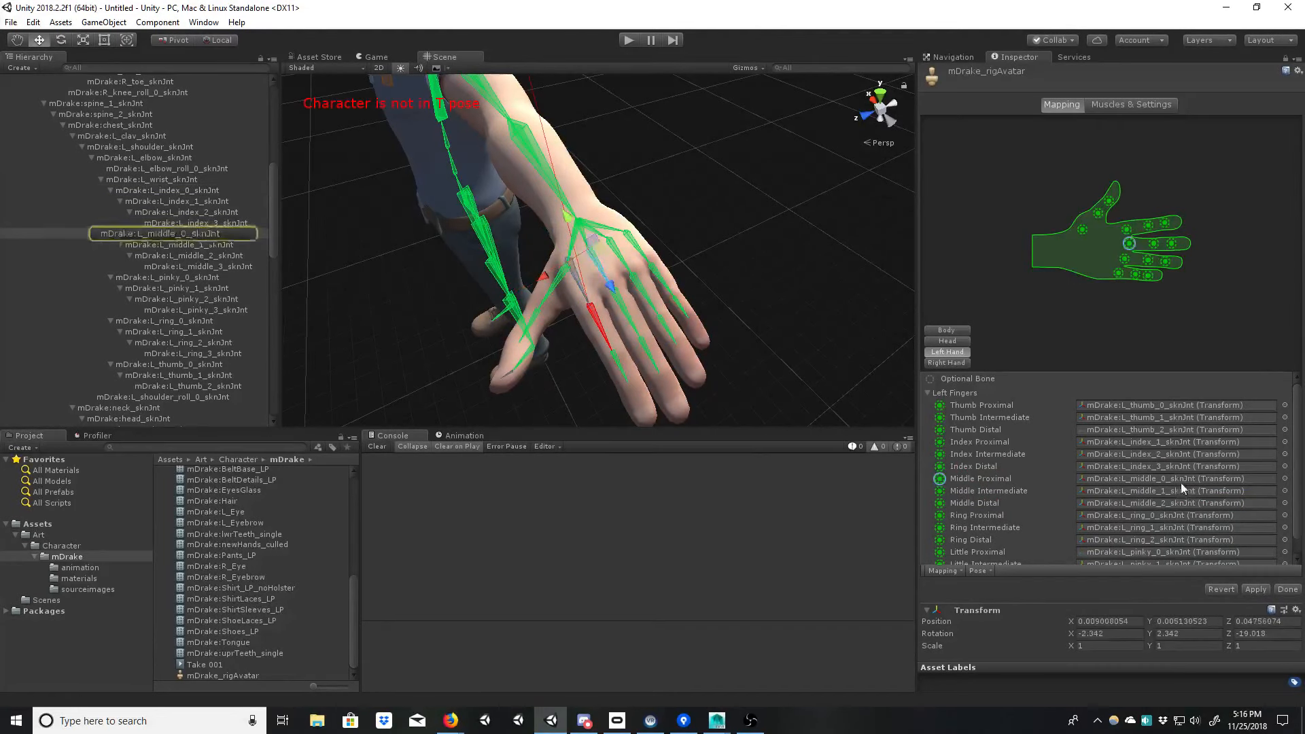
{"action": "left_click", "coordinate": [1172, 503]}
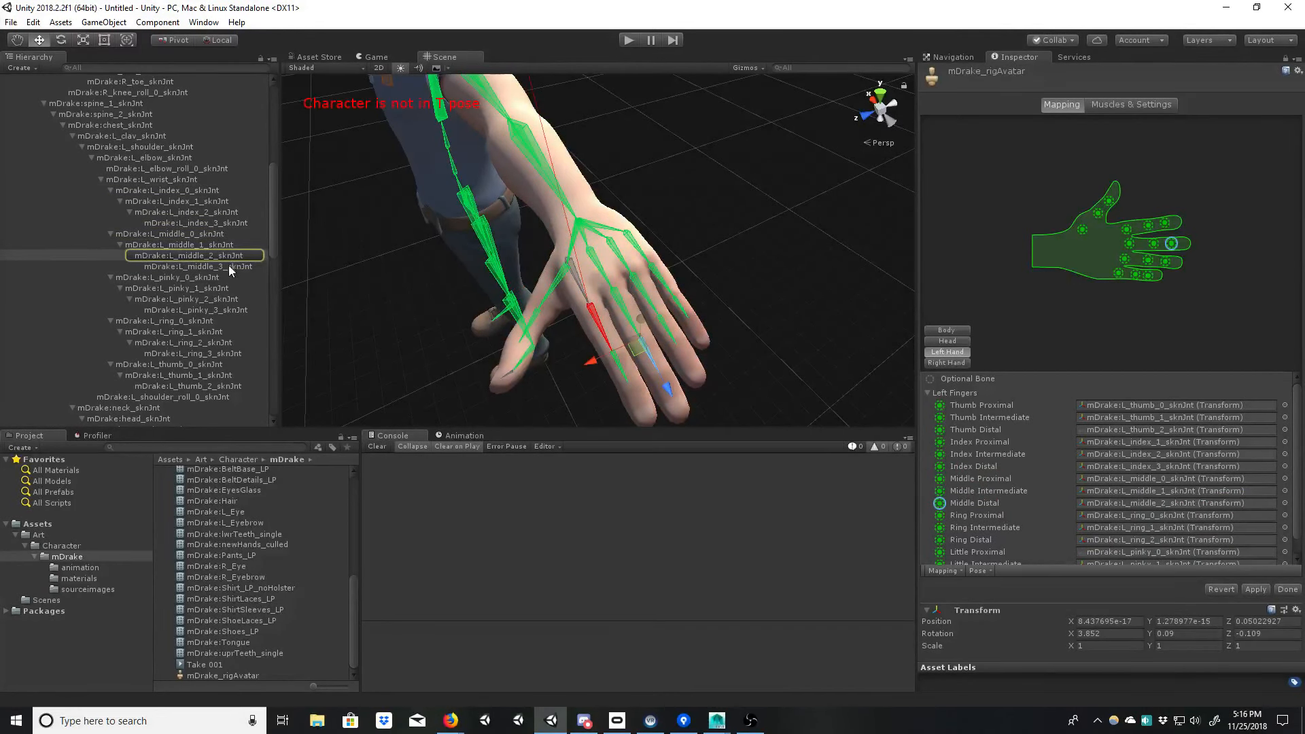
{"action": "left_click_drag", "start_coordinate": [230, 267], "coordinate": [1122, 511]}
{"action": "left_click", "coordinate": [1123, 490]}
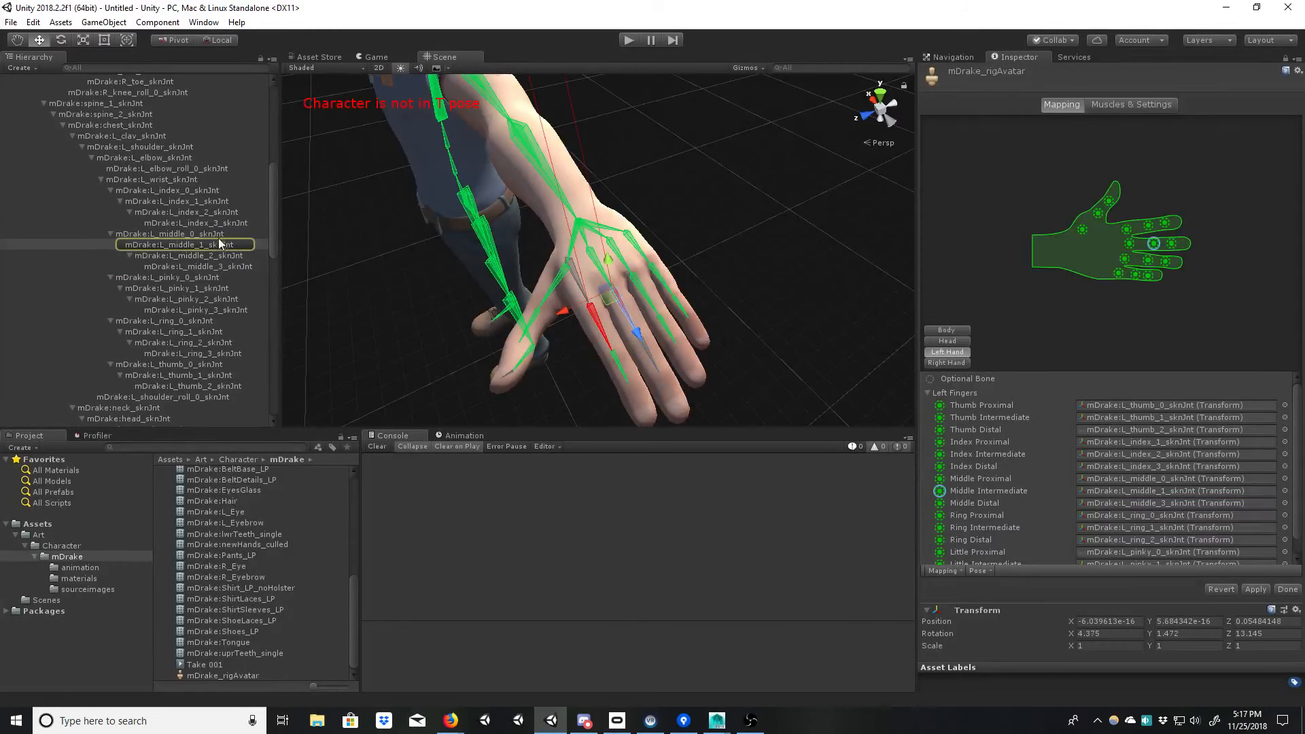
{"action": "left_click_drag", "start_coordinate": [214, 256], "coordinate": [1109, 485]}
{"action": "left_click", "coordinate": [1109, 480]}
{"action": "left_click_drag", "start_coordinate": [220, 237], "coordinate": [1096, 480]}
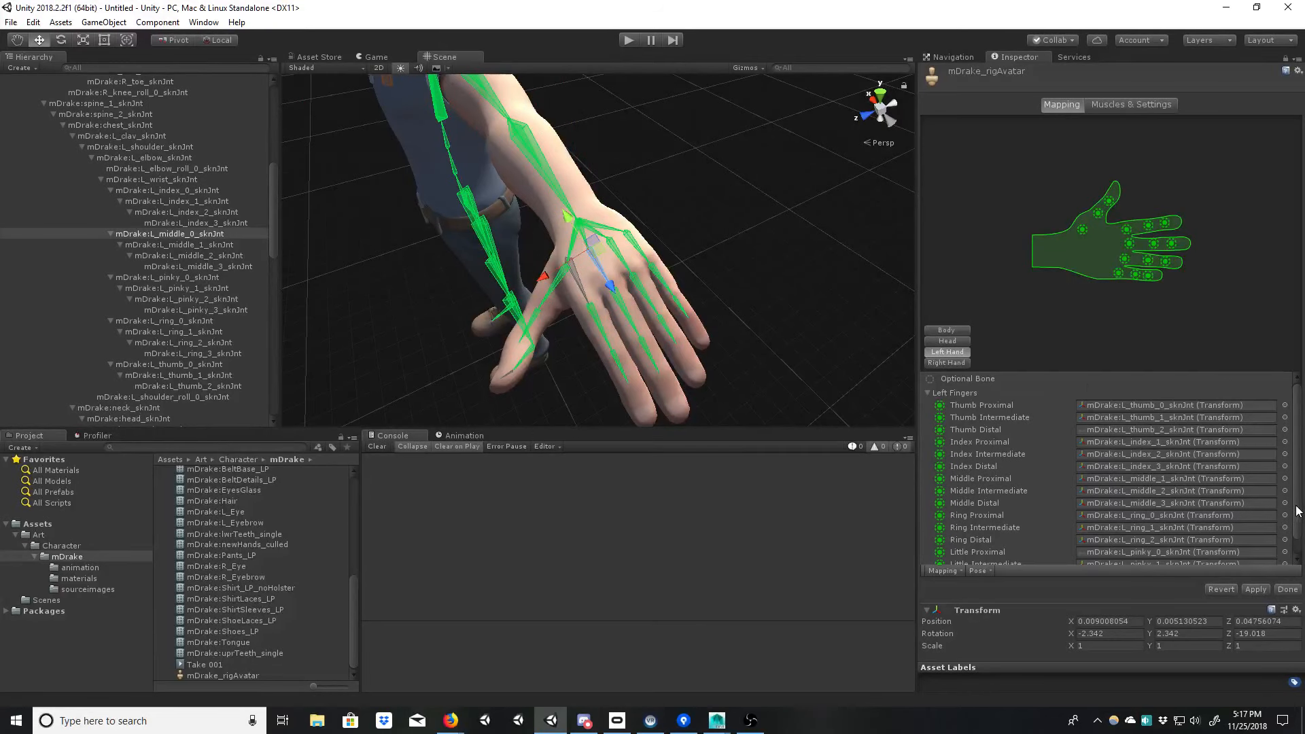
Step: Remap the left hand's Ring Distal, Intermediate and Proximal to L_ring_3_sknJnt, L_ring_2_sknJnt and L_ring_1_sknJnt
{"action": "left_click_drag", "start_coordinate": [1298, 511], "coordinate": [1291, 546]}
{"action": "left_click", "coordinate": [1143, 508]}
{"action": "left_click", "coordinate": [1144, 520]}
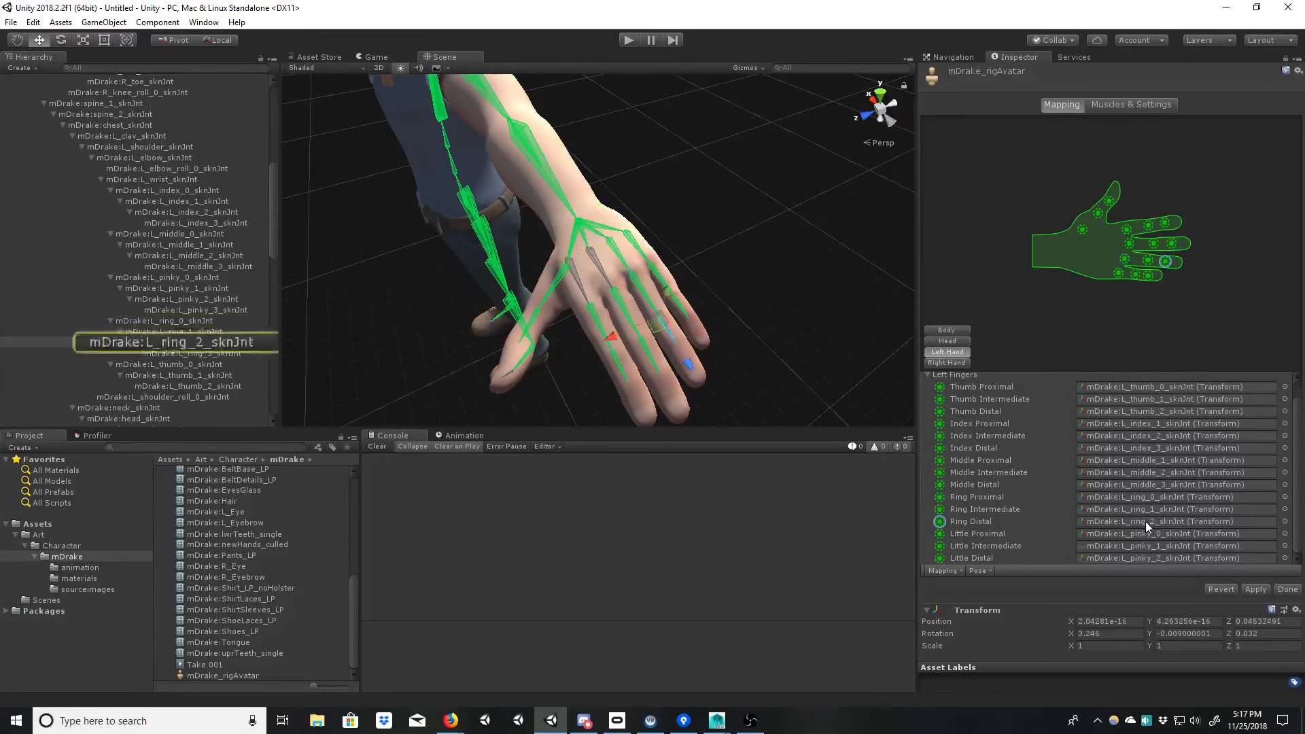
{"action": "left_click_drag", "start_coordinate": [217, 357], "coordinate": [1095, 521]}
{"action": "left_click", "coordinate": [1099, 510]}
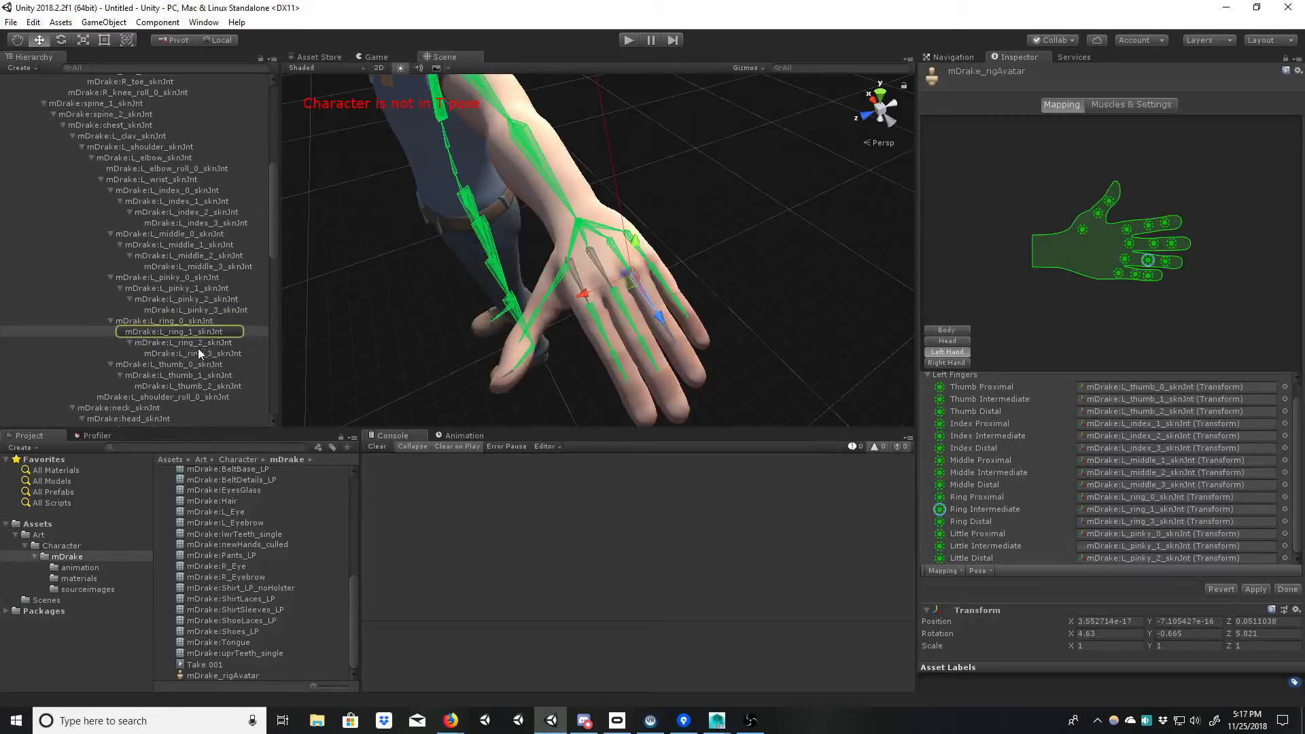
{"action": "left_click_drag", "start_coordinate": [177, 332], "coordinate": [1107, 509]}
{"action": "left_click", "coordinate": [1114, 497]}
{"action": "left_click_drag", "start_coordinate": [198, 333], "coordinate": [1101, 501]}
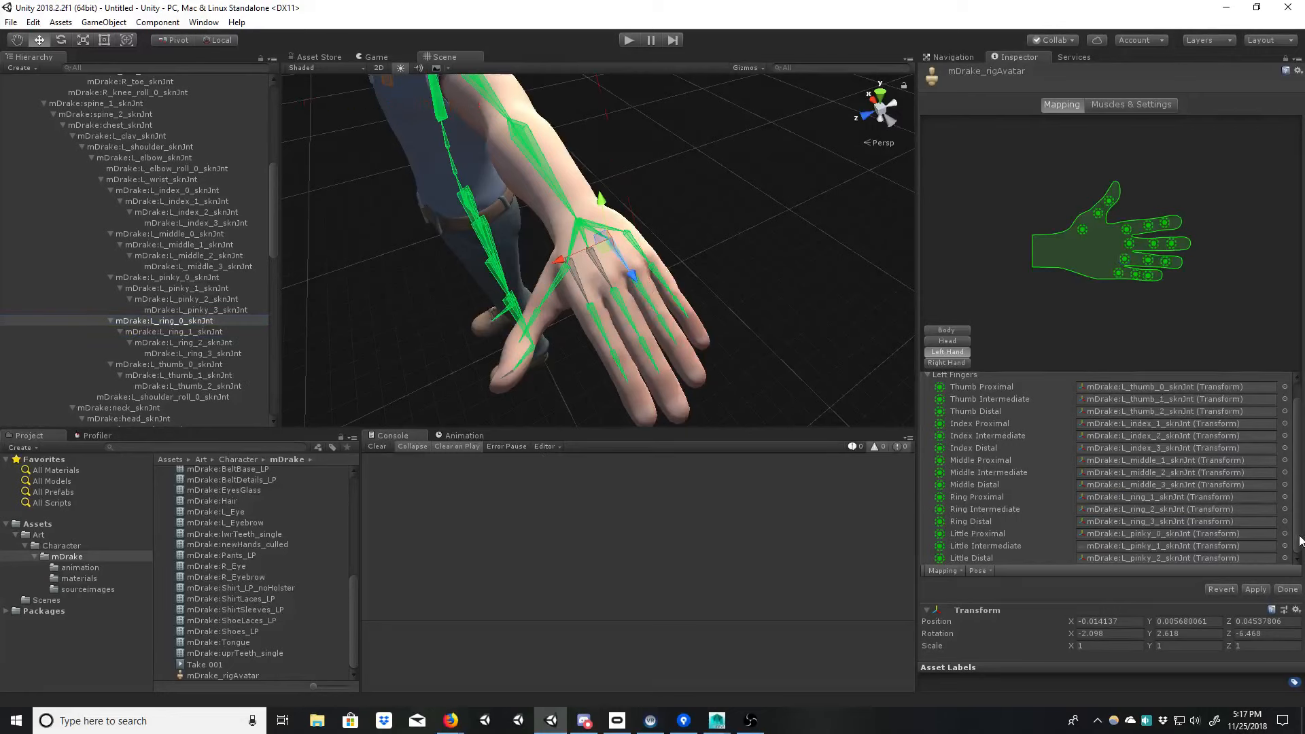
Step: Remap the left hand's Little Distal, Intermediate and Proximal to L_pinky_3_sknJnt, L_pinky_2_sknJnt and L_pinky_1_sknJnt
{"action": "left_click", "coordinate": [1178, 558]}
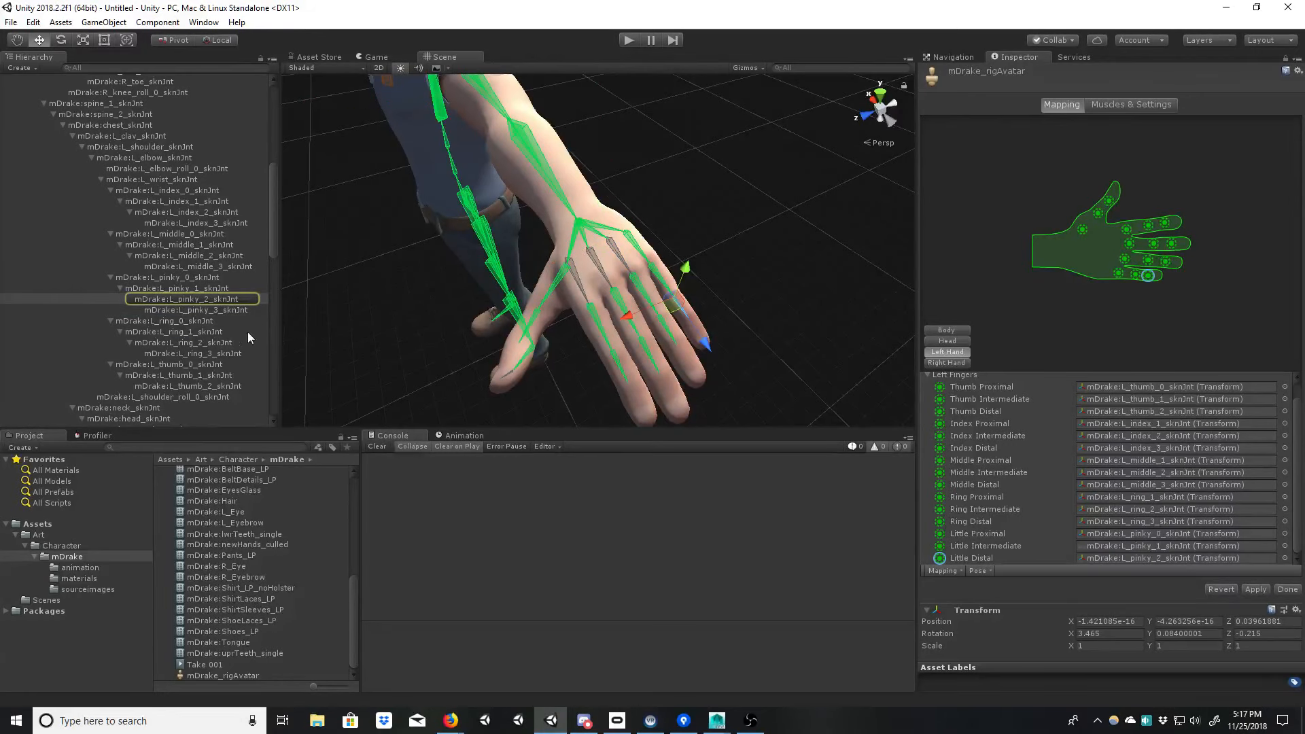
{"action": "left_click_drag", "start_coordinate": [227, 311], "coordinate": [432, 352]}
{"action": "left_click_drag", "start_coordinate": [1123, 536], "coordinate": [1124, 536]}
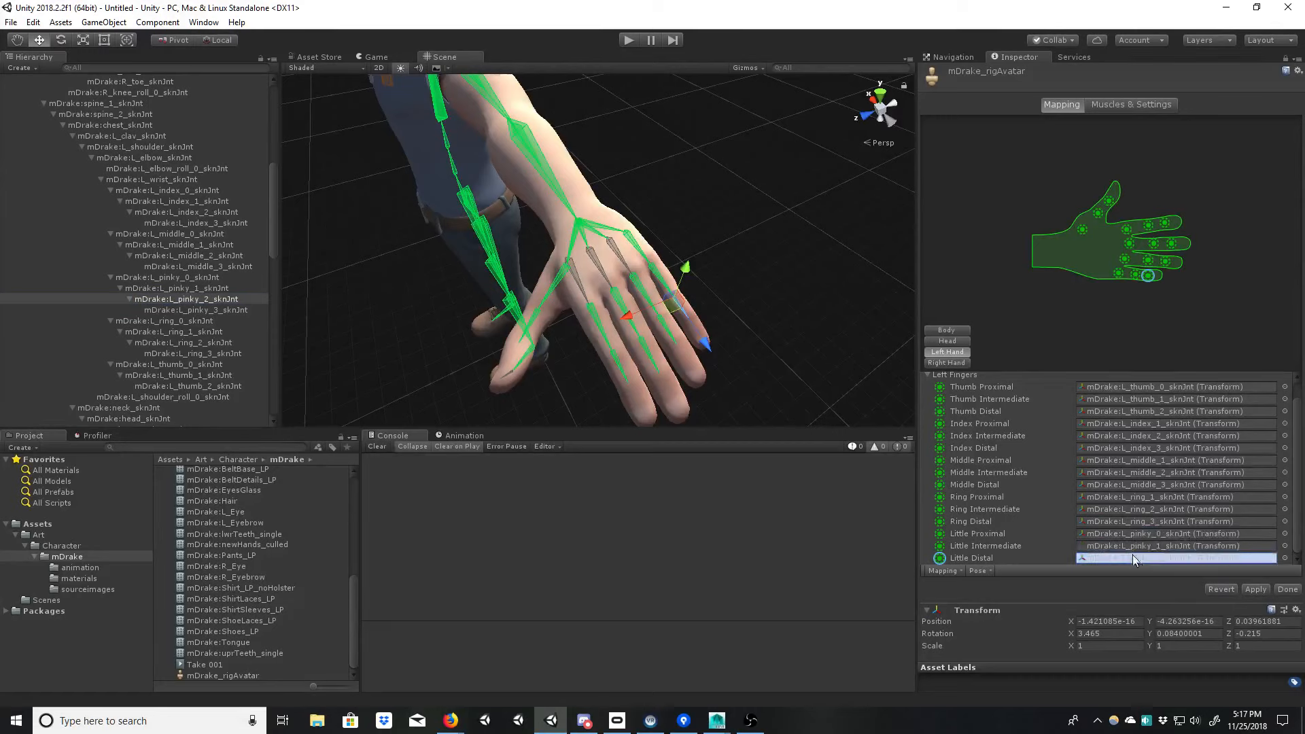
{"action": "left_click", "coordinate": [1138, 548]}
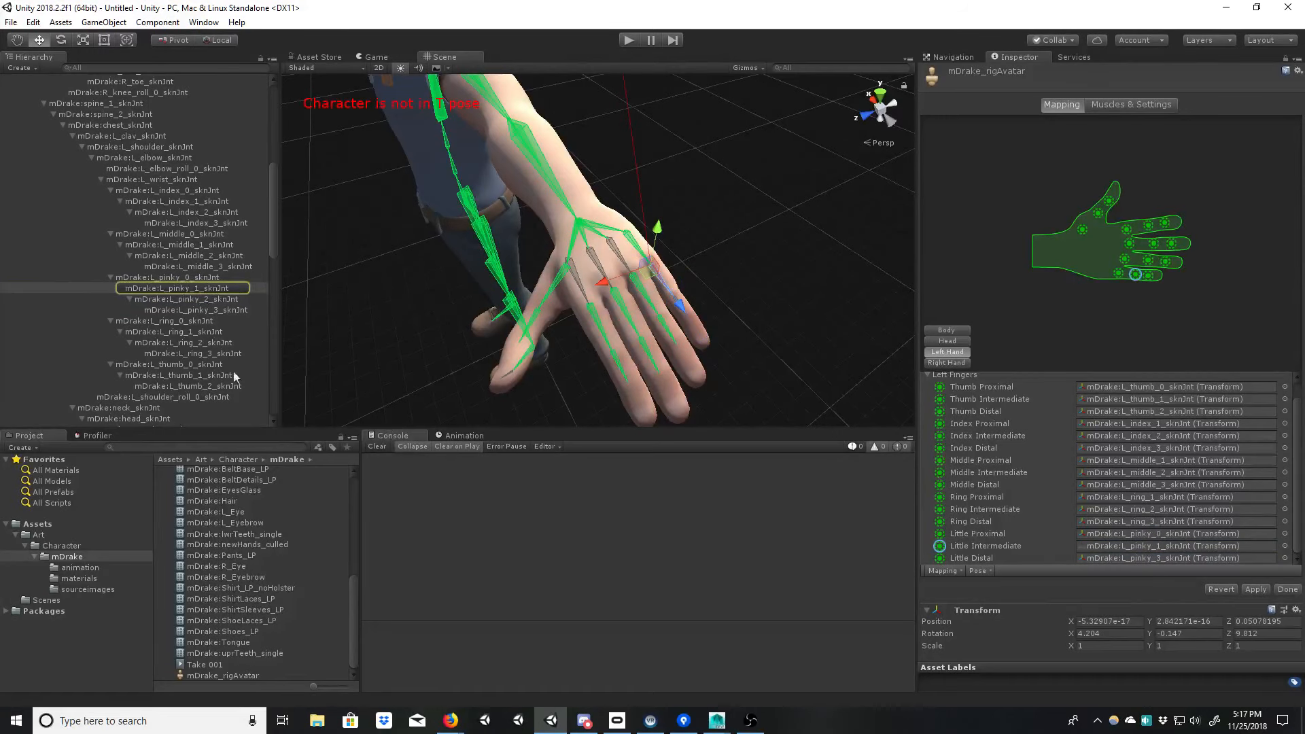
{"action": "left_click_drag", "start_coordinate": [193, 292], "coordinate": [1120, 546]}
{"action": "left_click", "coordinate": [1115, 532]}
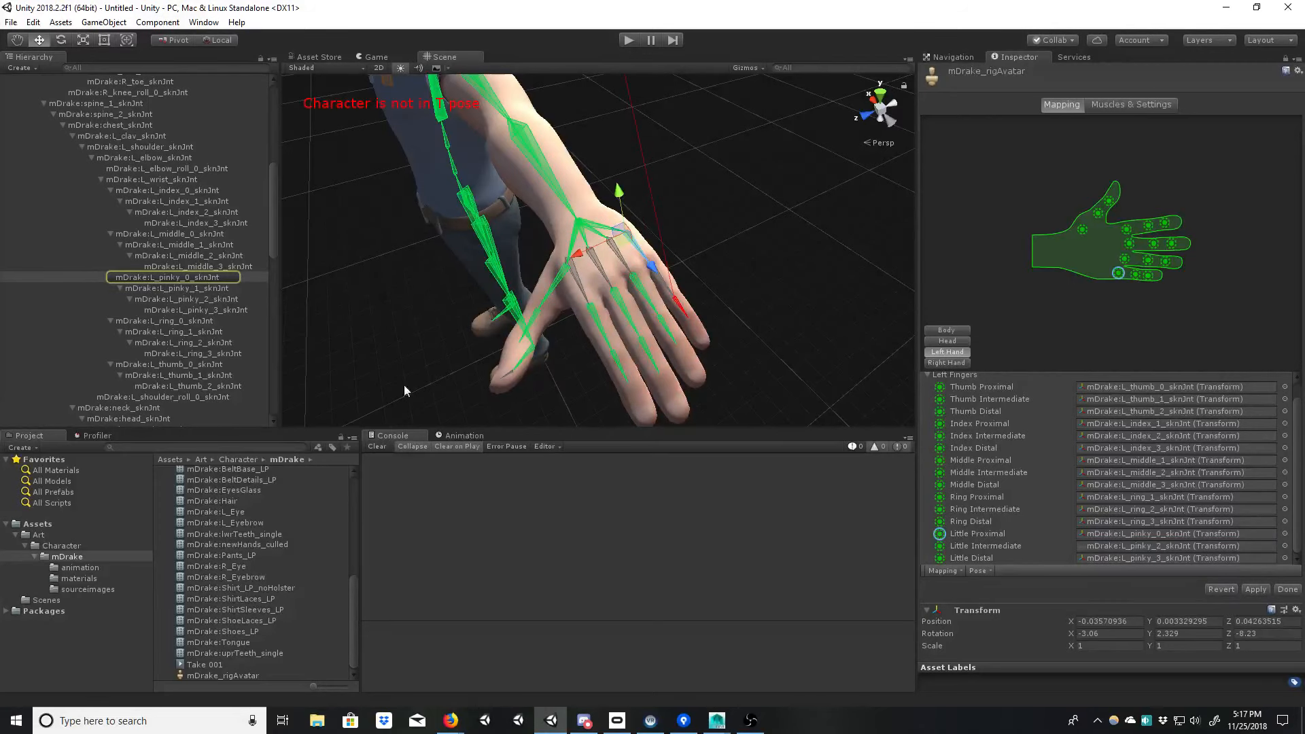
{"action": "left_click_drag", "start_coordinate": [195, 285], "coordinate": [1179, 534]}
Step: Show the Right Hand mapping and check the joints mapped to Thumb Proximal, Intermediate and Distal against the thumb
{"action": "left_click_drag", "start_coordinate": [1297, 545], "coordinate": [1293, 414]}
{"action": "left_click", "coordinate": [945, 362]}
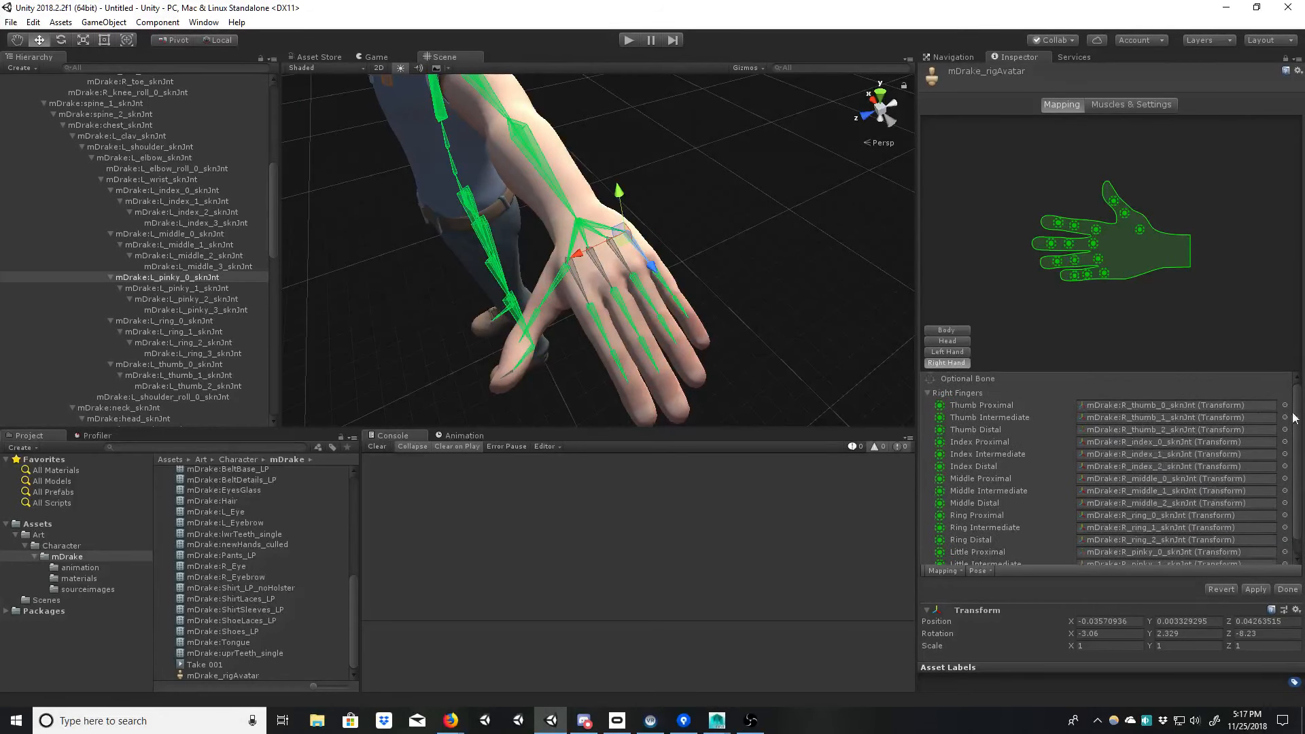
{"action": "left_click", "coordinate": [1130, 417]}
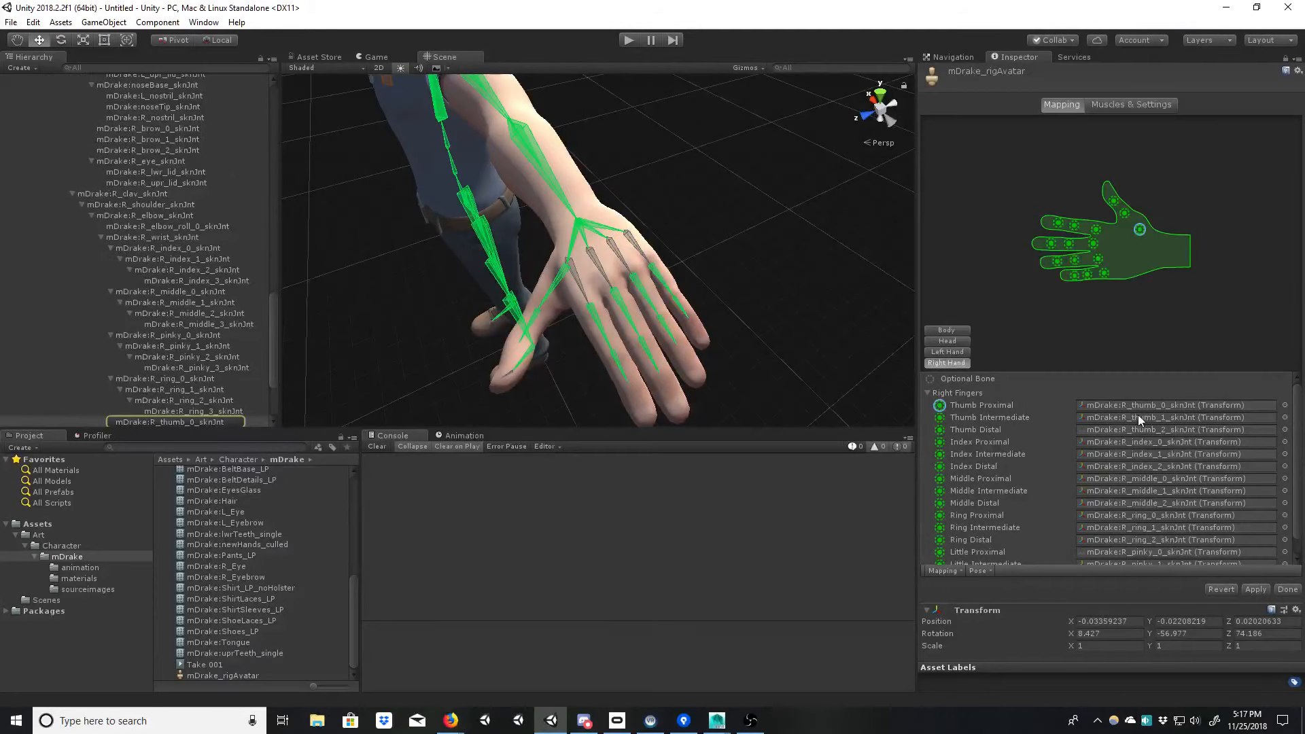
{"action": "mouse_move", "coordinate": [630, 304]}
{"action": "left_mouse_down", "text": "alt"}
{"action": "mouse_move", "coordinate": [623, 292]}
{"action": "mouse_move", "coordinate": [675, 303]}
{"action": "mouse_move", "coordinate": [620, 276]}
{"action": "mouse_move", "coordinate": [728, 276]}
{"action": "mouse_move", "coordinate": [429, 261]}
{"action": "mouse_move", "coordinate": [605, 241]}
{"action": "mouse_move", "coordinate": [641, 253]}
{"action": "mouse_move", "coordinate": [704, 235]}
{"action": "mouse_move", "coordinate": [552, 318]}
{"action": "mouse_move", "coordinate": [526, 295]}
{"action": "mouse_move", "coordinate": [647, 299]}
{"action": "left_mouse_up", "text": "alt"}
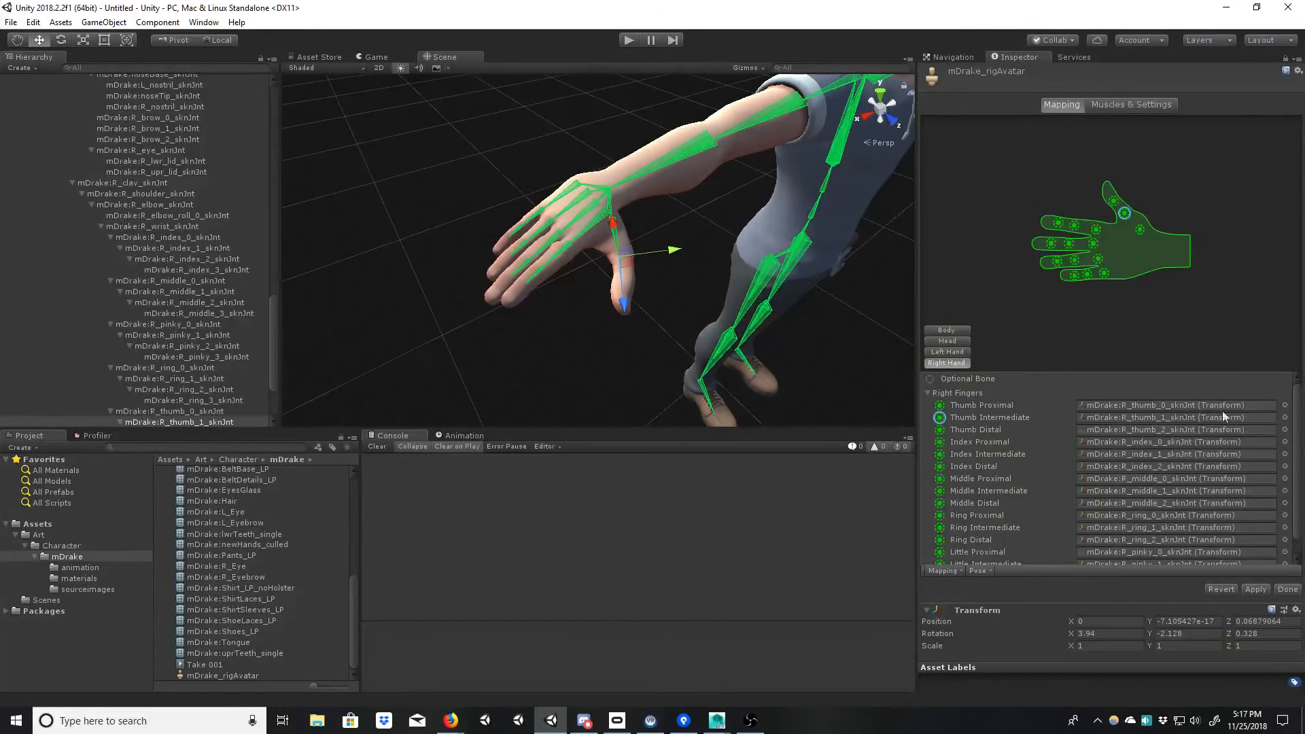
{"action": "mouse_move", "coordinate": [1296, 427]}
{"action": "left_mouse_down"}
{"action": "mouse_move", "coordinate": [1298, 453]}
{"action": "mouse_move", "coordinate": [1300, 421]}
{"action": "mouse_move", "coordinate": [1297, 445]}
{"action": "mouse_move", "coordinate": [1285, 415]}
{"action": "left_mouse_up"}
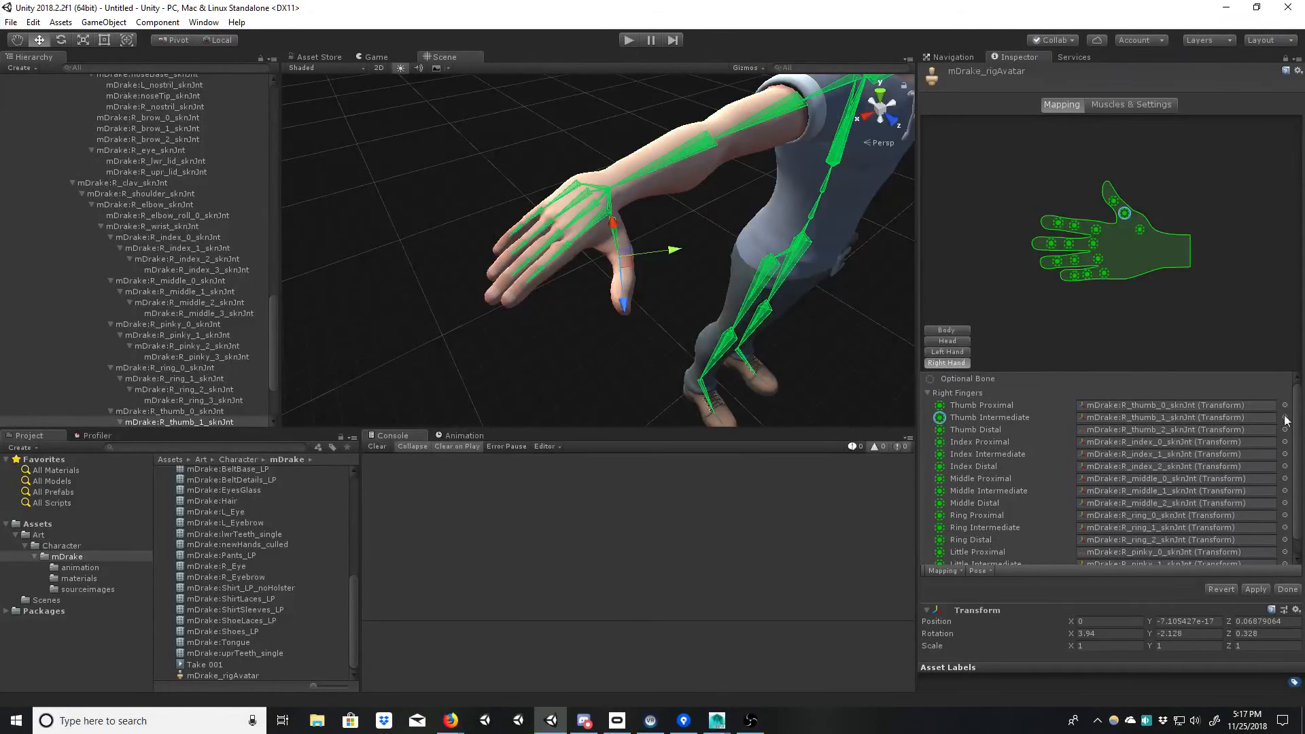
{"action": "left_click", "coordinate": [1126, 428]}
{"action": "middle_click_drag", "start_coordinate": [595, 260], "coordinate": [567, 297], "text": "alt"}
Step: Check the right index finger's mapped joints and remap Distal, Intermediate and Proximal to R_index_3_sknJnt, R_index_2_sknJnt and R_index_1_sknJnt
{"action": "left_click", "coordinate": [1120, 442]}
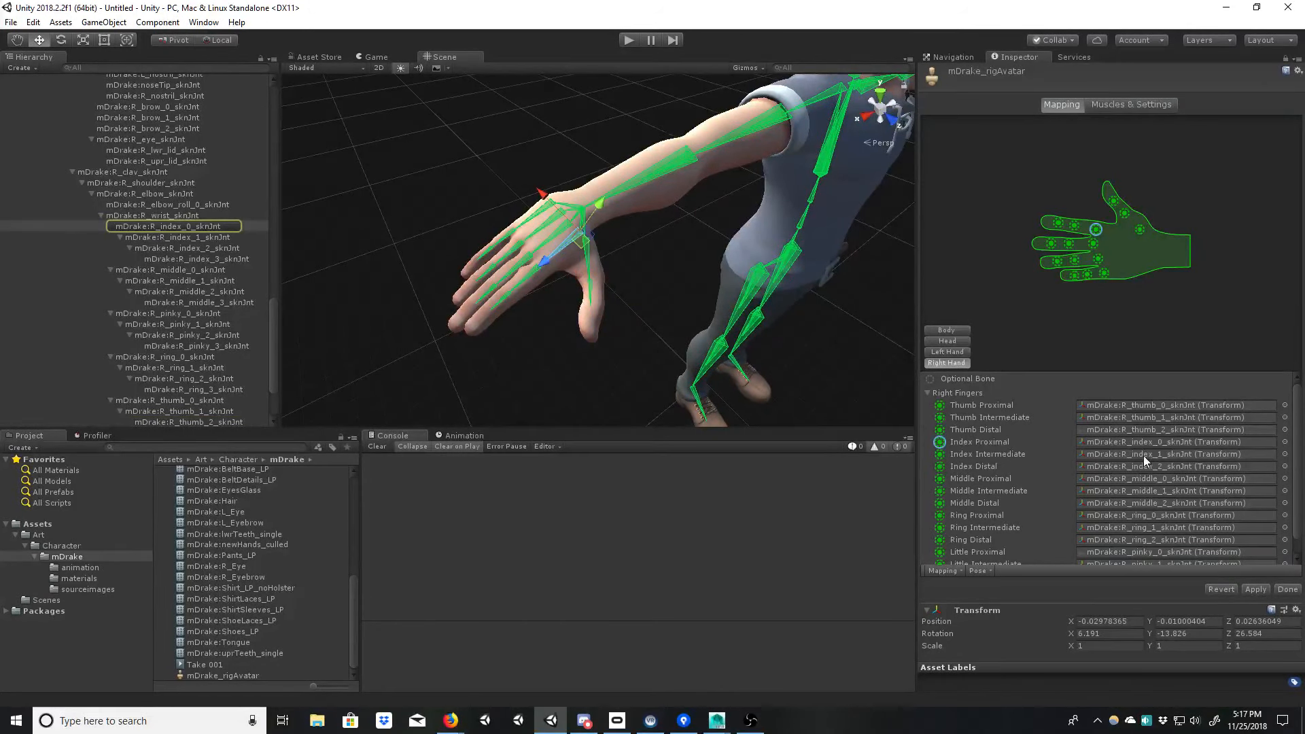
{"action": "left_click", "coordinate": [1143, 455]}
{"action": "left_click", "coordinate": [1139, 466]}
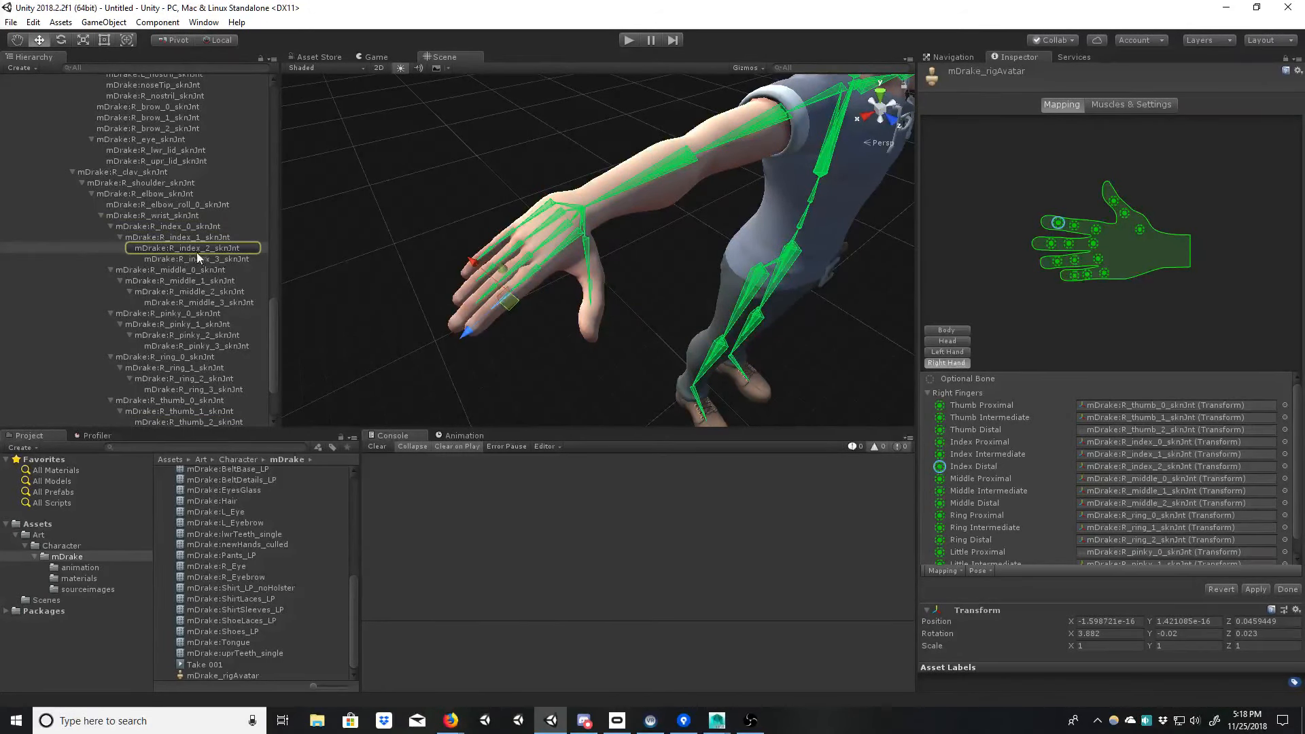
{"action": "left_click_drag", "start_coordinate": [195, 250], "coordinate": [1127, 468]}
{"action": "left_click", "coordinate": [1126, 454]}
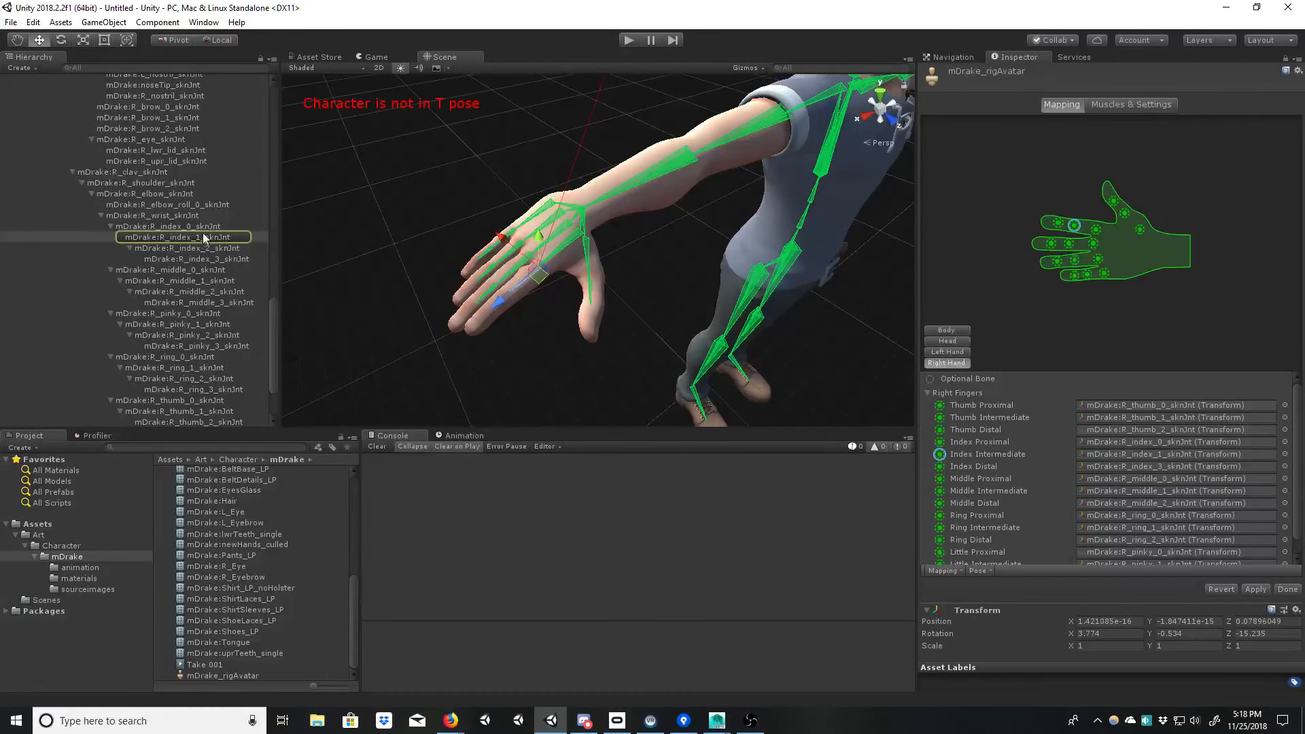
{"action": "left_click_drag", "start_coordinate": [203, 236], "coordinate": [1109, 452]}
{"action": "left_click", "coordinate": [1113, 441]}
{"action": "left_click_drag", "start_coordinate": [216, 227], "coordinate": [1090, 445]}
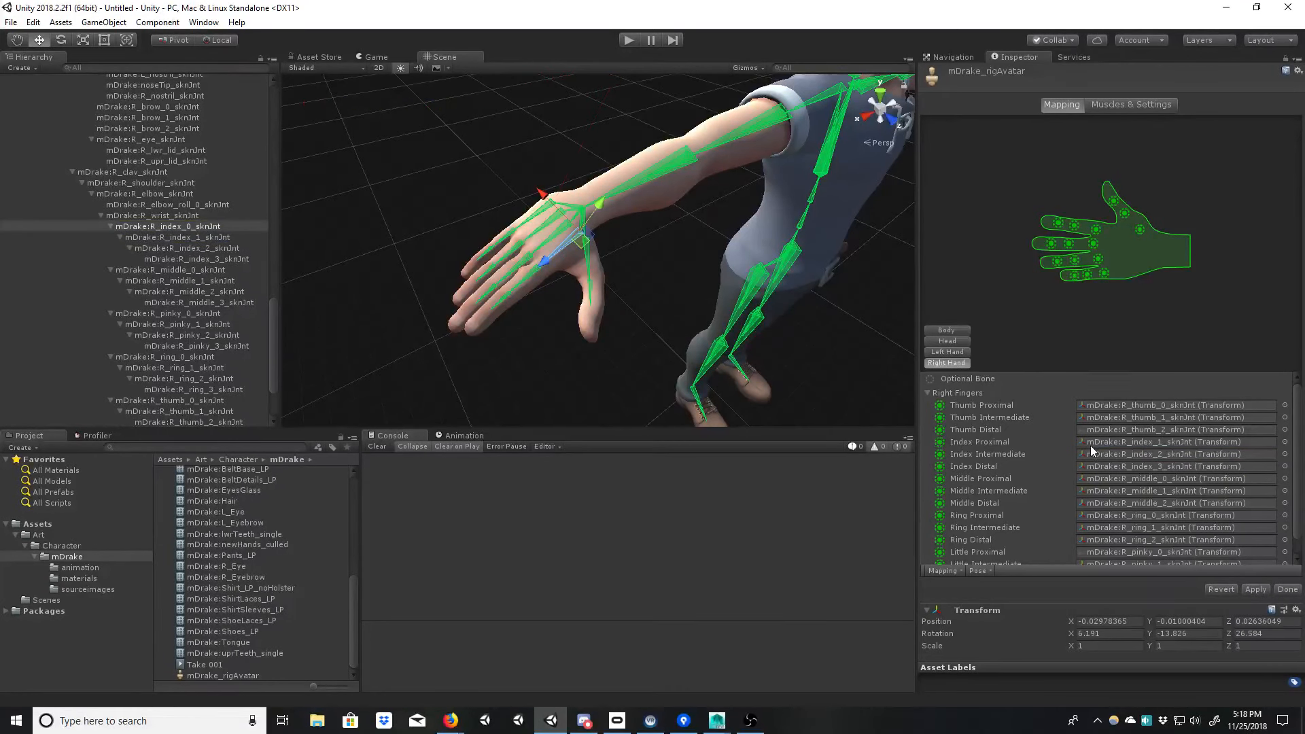
Step: Remap the right hand's Middle Distal, Intermediate and Proximal to R_middle_3_sknJnt, R_middle_2_sknJnt and R_middle_1_sknJnt
{"action": "left_click", "coordinate": [1133, 505]}
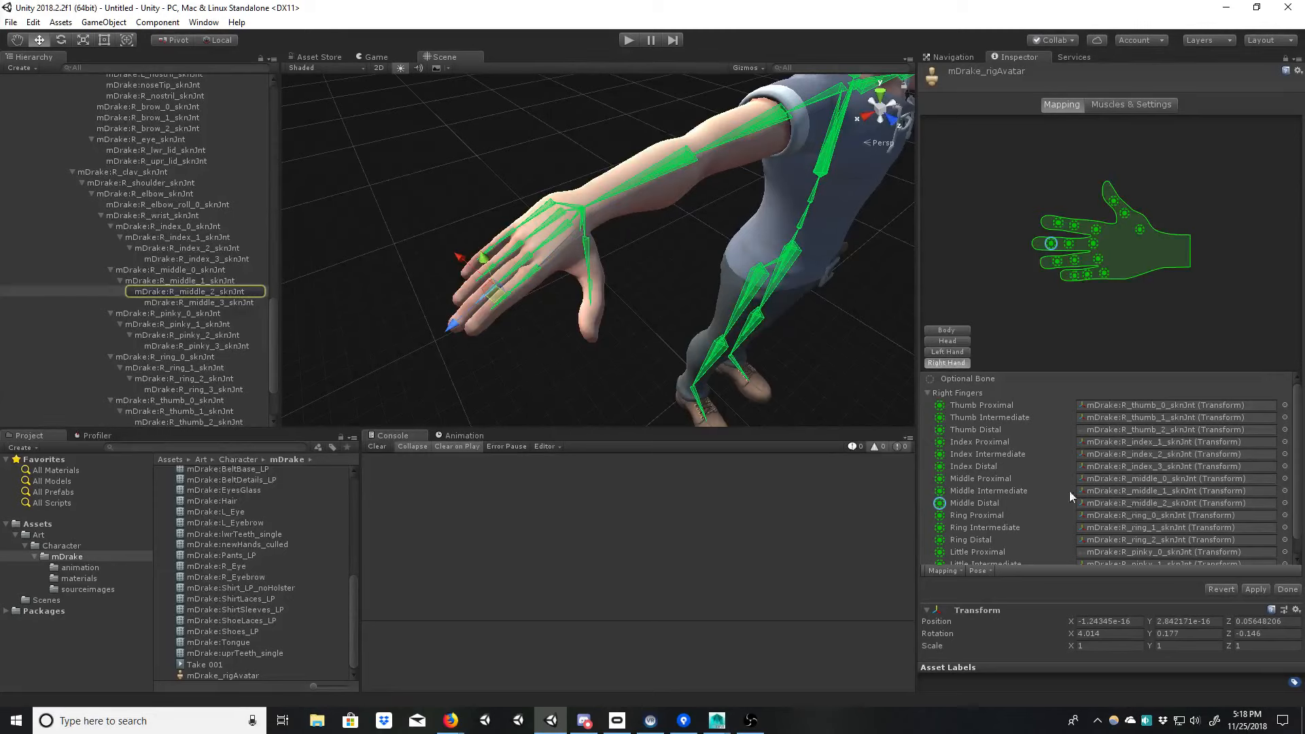
{"action": "left_click_drag", "start_coordinate": [245, 302], "coordinate": [1105, 503]}
{"action": "left_click", "coordinate": [960, 488]}
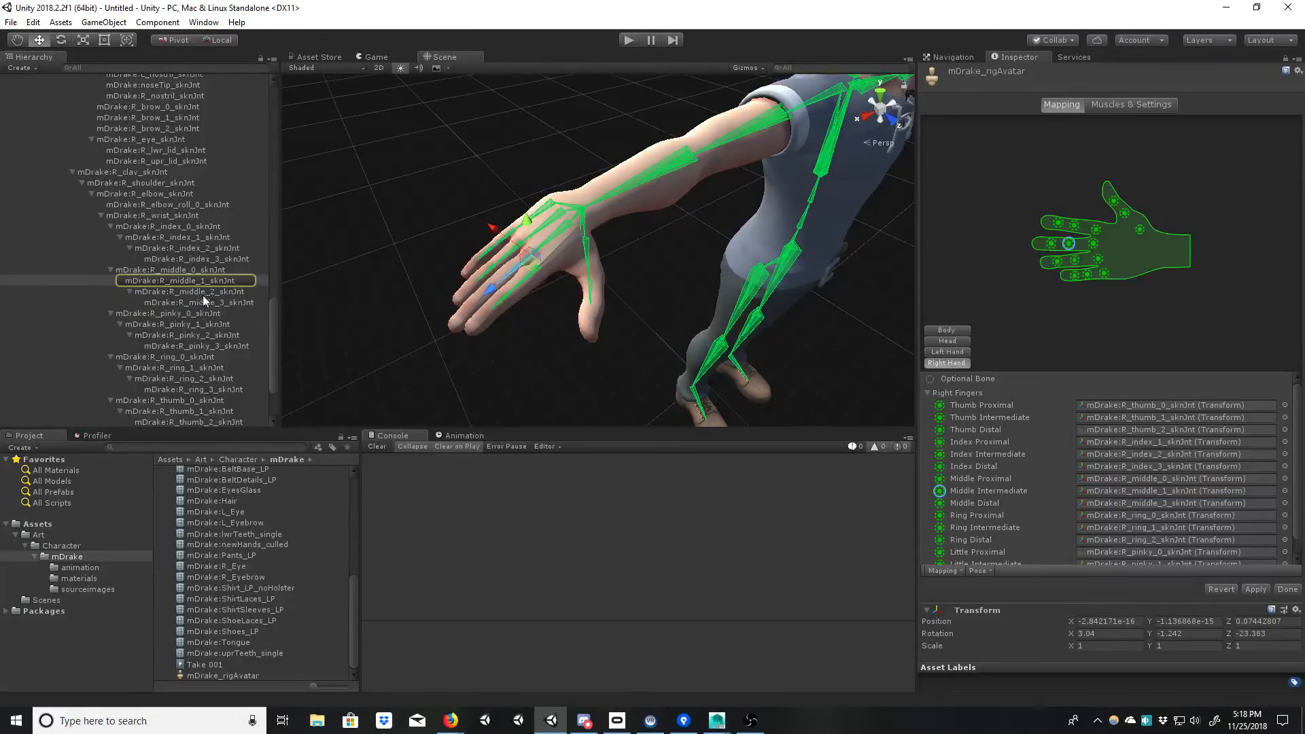
{"action": "left_click_drag", "start_coordinate": [202, 295], "coordinate": [1101, 489]}
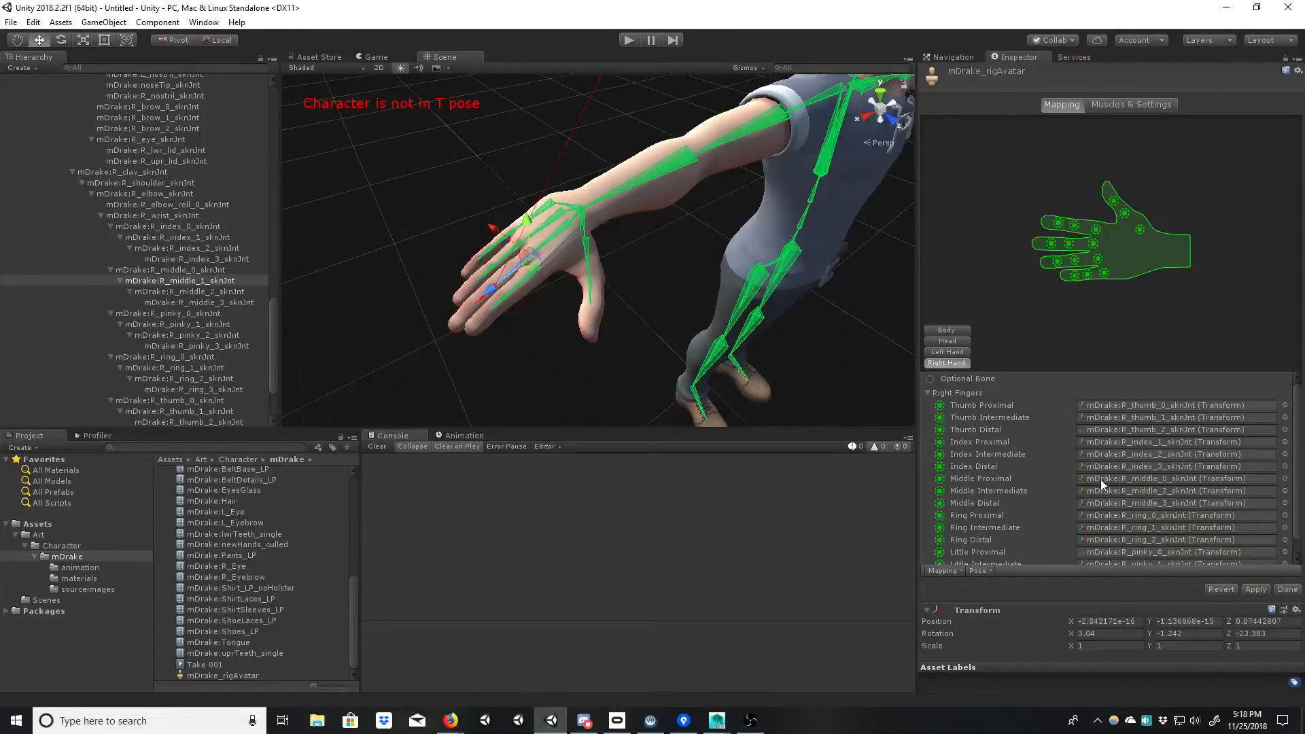
{"action": "left_click", "coordinate": [1100, 479]}
{"action": "left_click_drag", "start_coordinate": [216, 280], "coordinate": [1155, 480]}
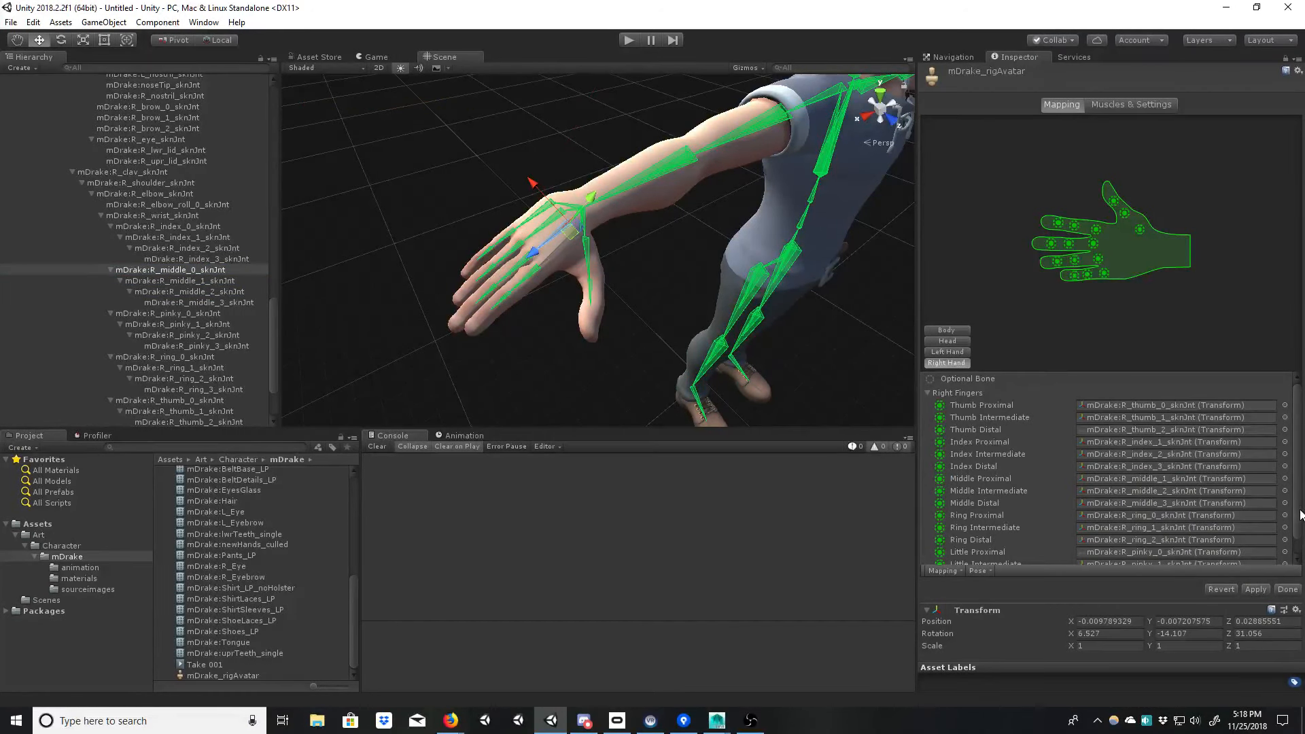
Step: Remap the right hand's Ring Distal, Intermediate and Proximal to R_ring_3_sknJnt, R_ring_2_sknJnt and R_ring_1_sknJnt
{"action": "left_click_drag", "start_coordinate": [1299, 514], "coordinate": [1299, 545]}
{"action": "left_click", "coordinate": [1168, 520]}
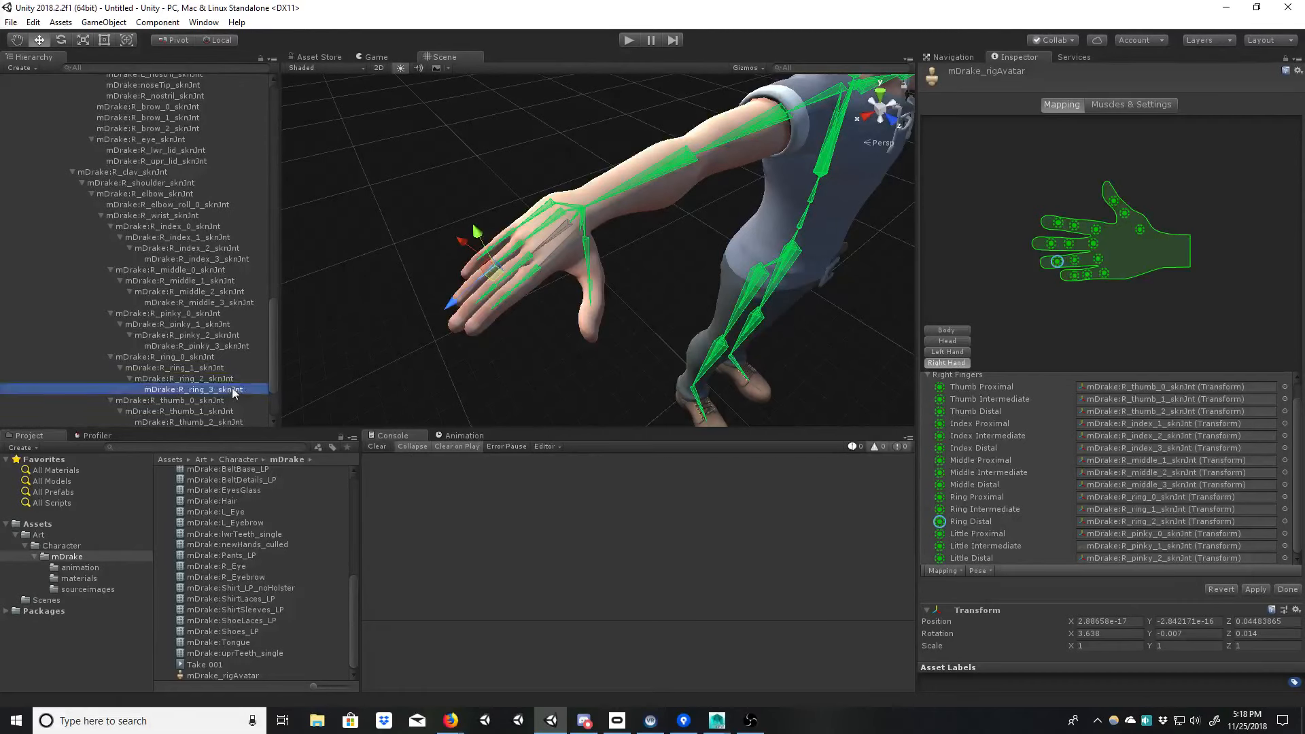
{"action": "left_click_drag", "start_coordinate": [231, 387], "coordinate": [1102, 517]}
{"action": "left_click", "coordinate": [1100, 511]}
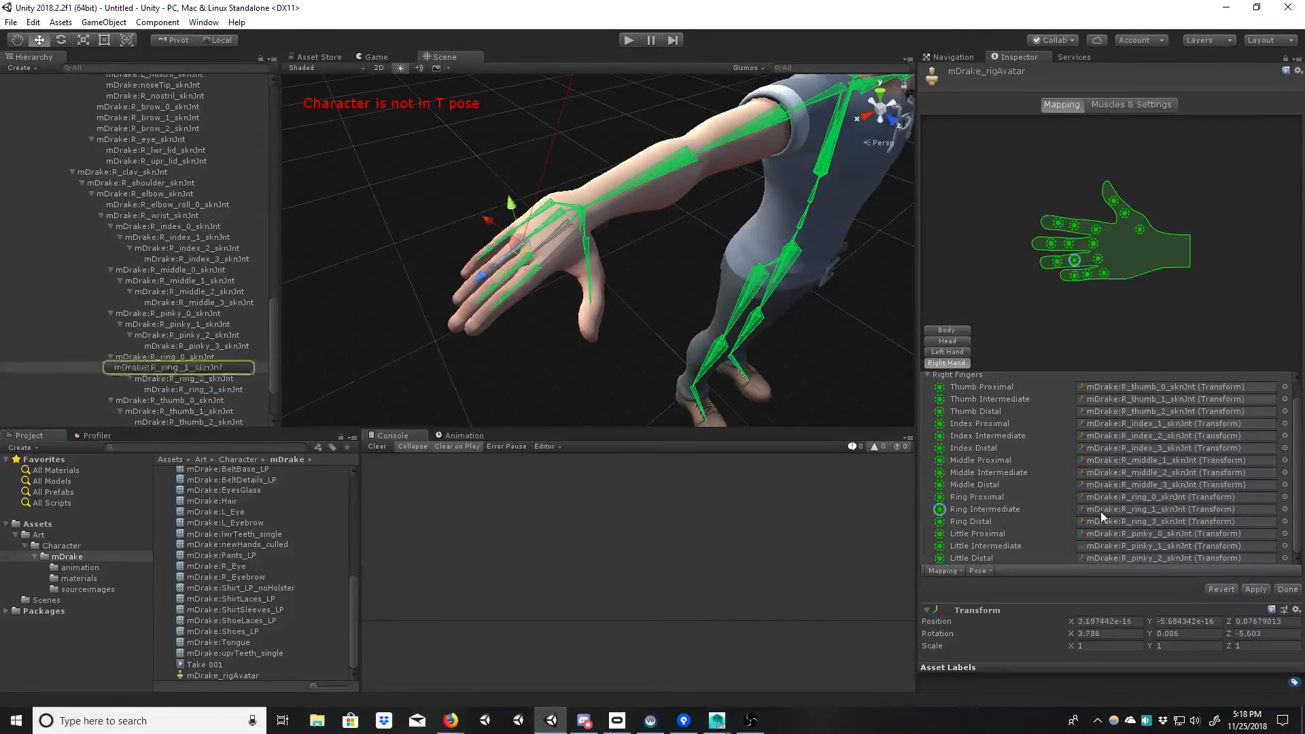
{"action": "left_click_drag", "start_coordinate": [201, 378], "coordinate": [1086, 508]}
{"action": "left_click", "coordinate": [1089, 500]}
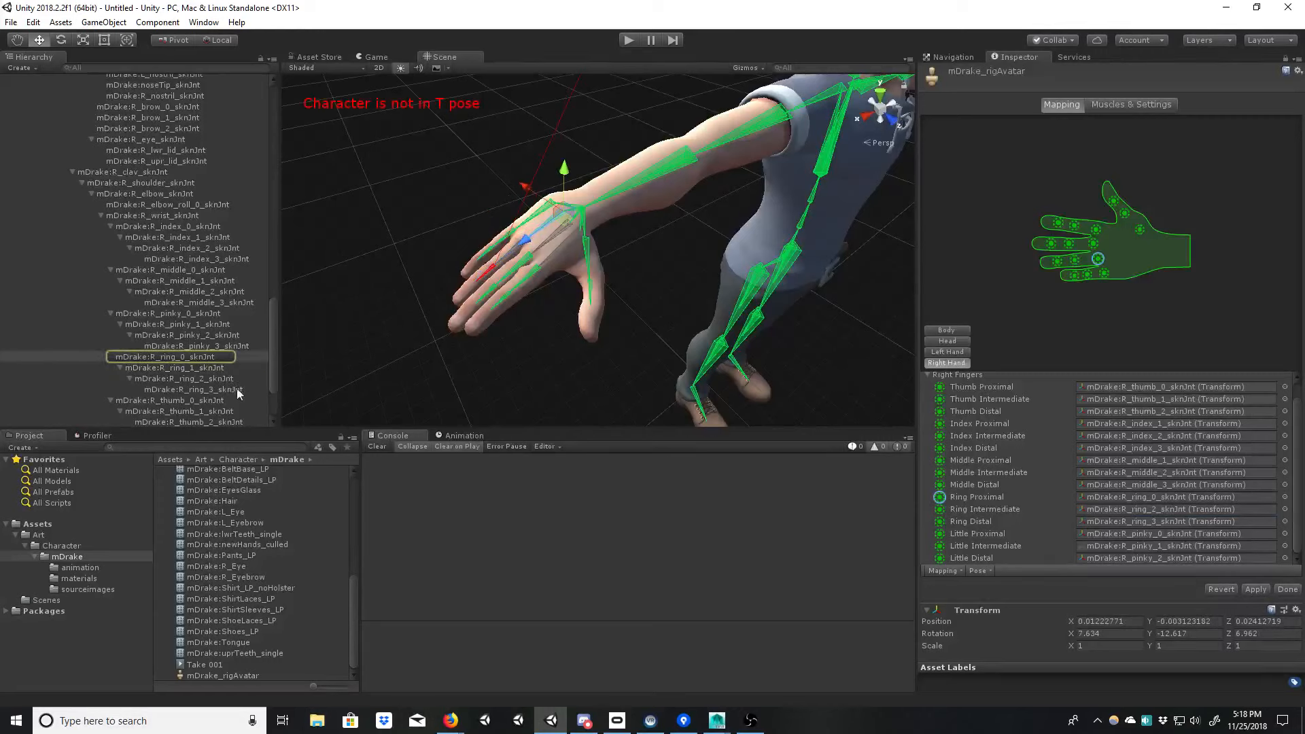
{"action": "left_click_drag", "start_coordinate": [210, 362], "coordinate": [1100, 499]}
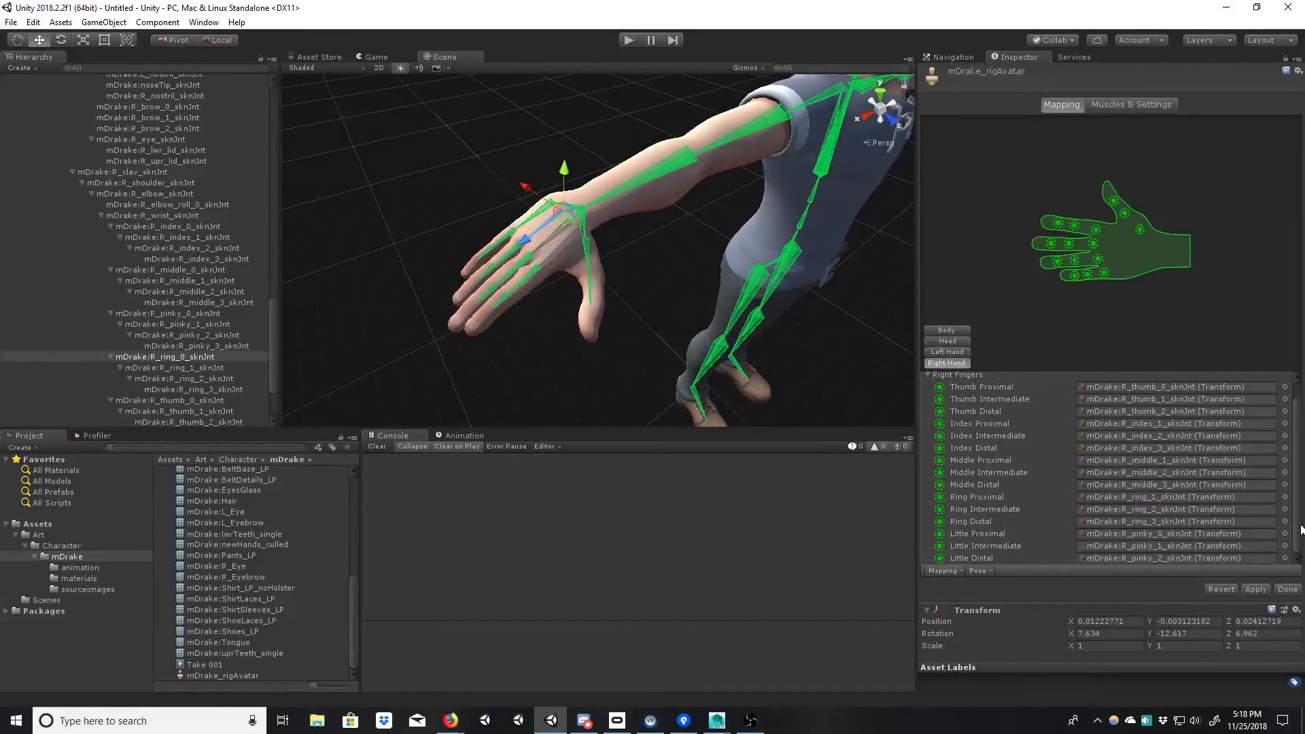
Step: Check the right little finger's mapped joints and remap Little Distal to R_pinky_3_sknJnt
{"action": "left_click", "coordinate": [1157, 558]}
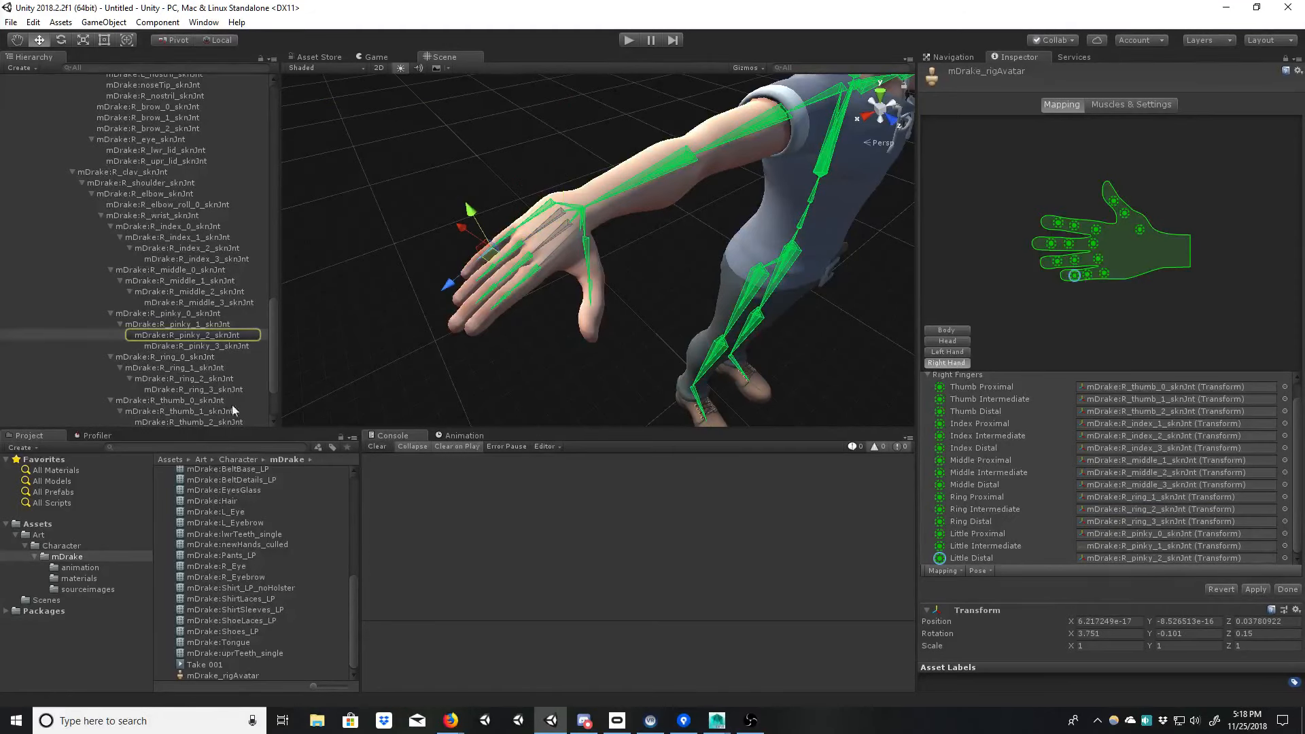
{"action": "scroll", "coordinate": [274, 404], "scroll_direction": "down", "scroll_amount": 3}
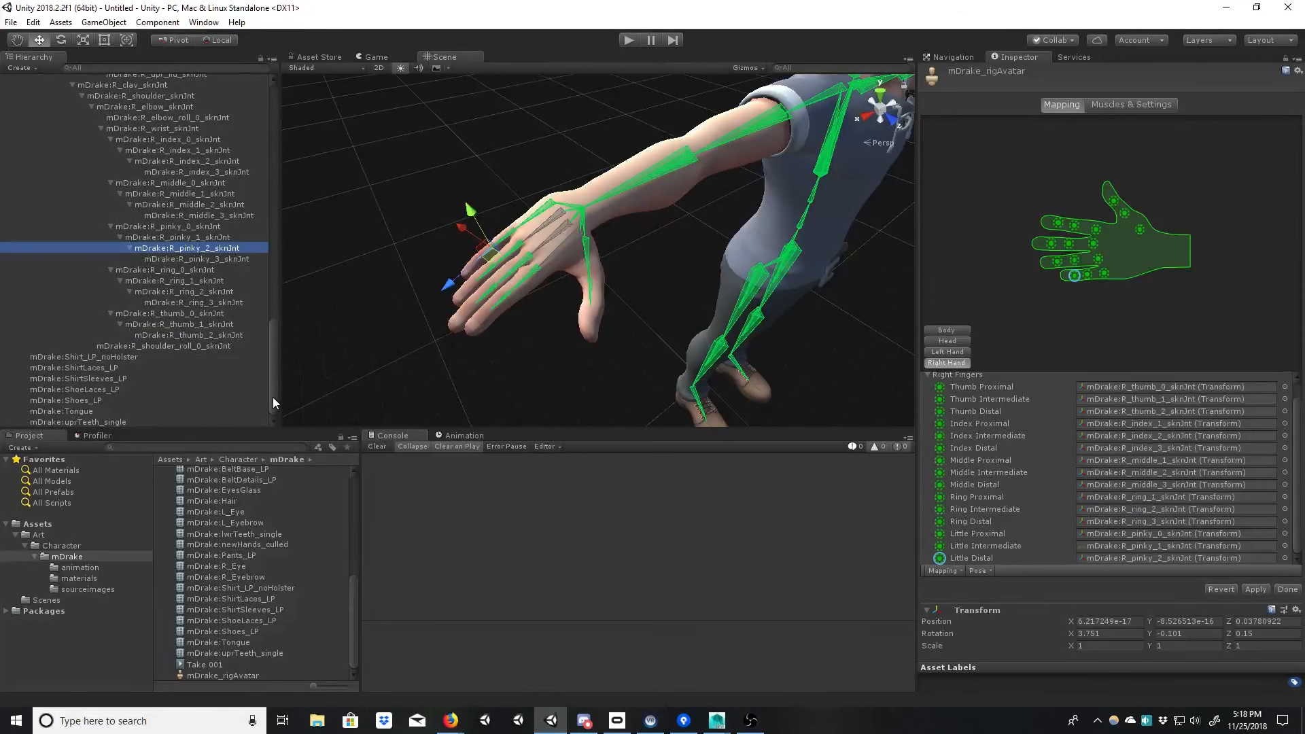
{"action": "scroll", "coordinate": [275, 393], "scroll_direction": "up", "scroll_amount": 2}
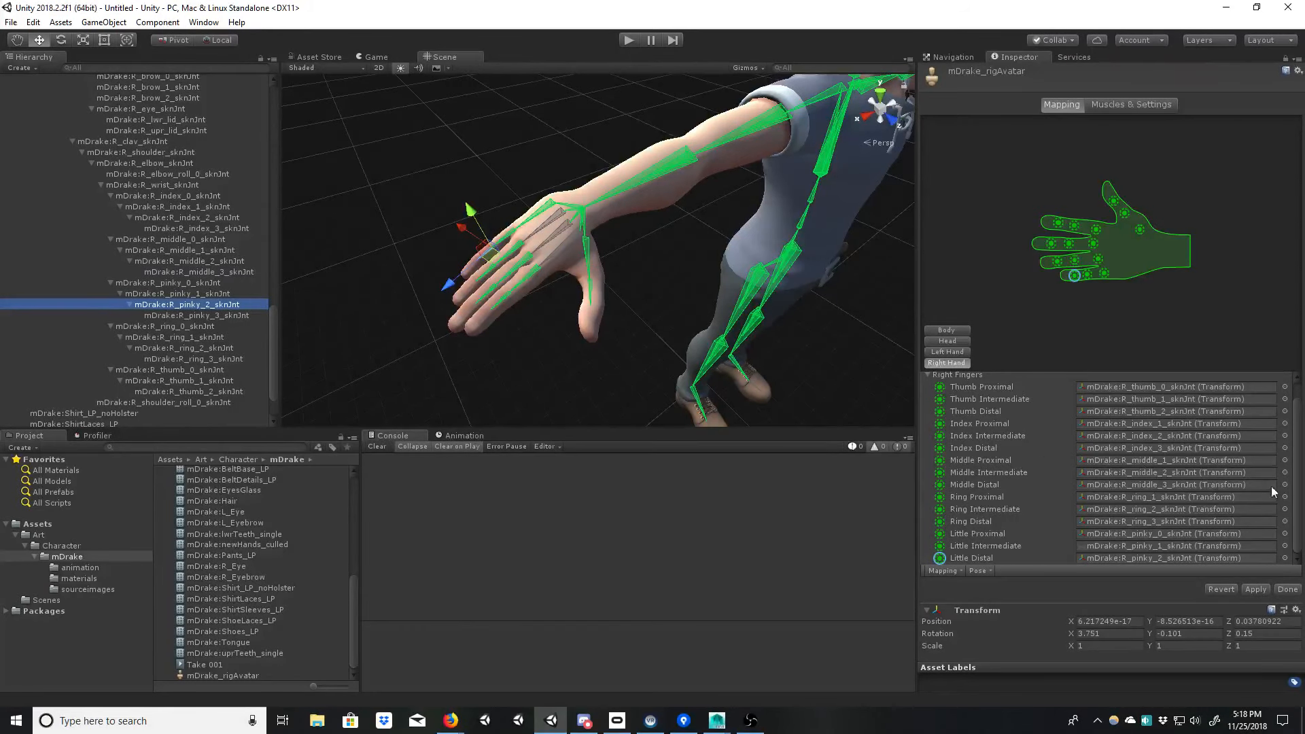
{"action": "left_click", "coordinate": [1295, 492]}
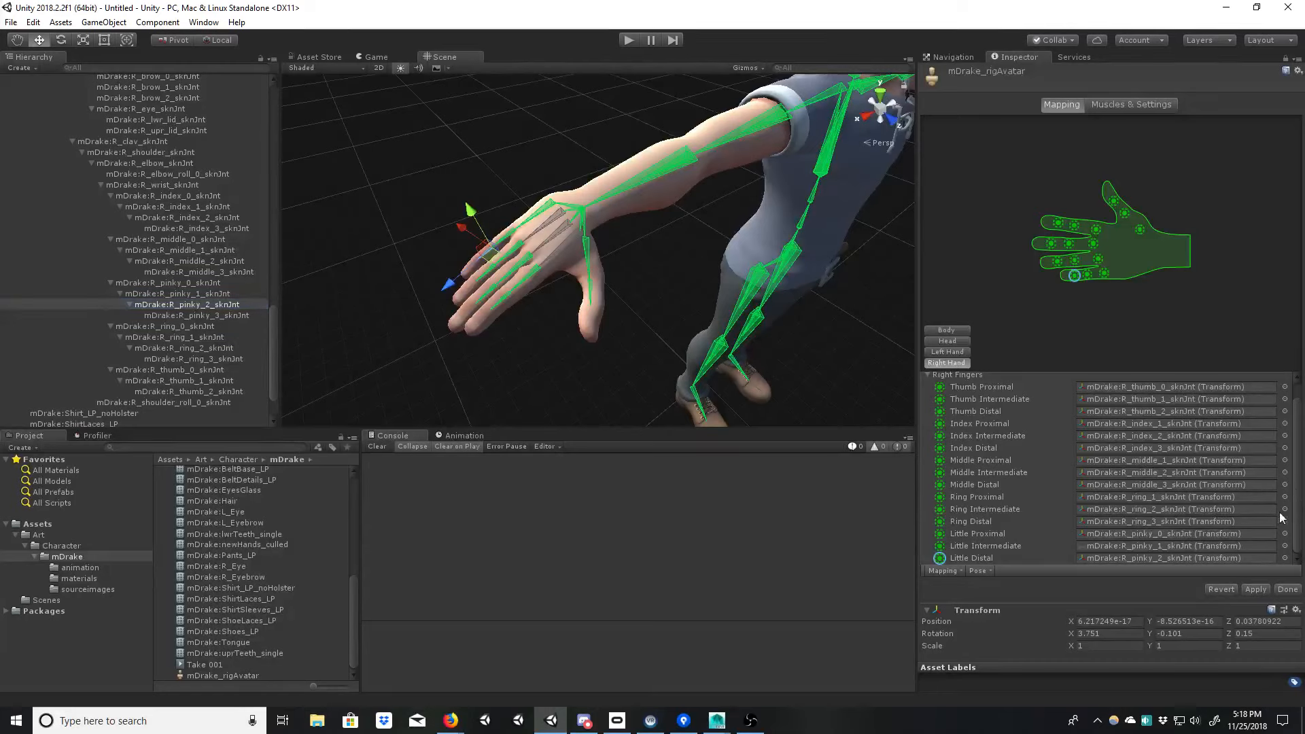
{"action": "left_click_drag", "start_coordinate": [1297, 539], "coordinate": [1297, 549]}
{"action": "middle_click_drag", "start_coordinate": [791, 261], "coordinate": [763, 297], "text": "alt"}
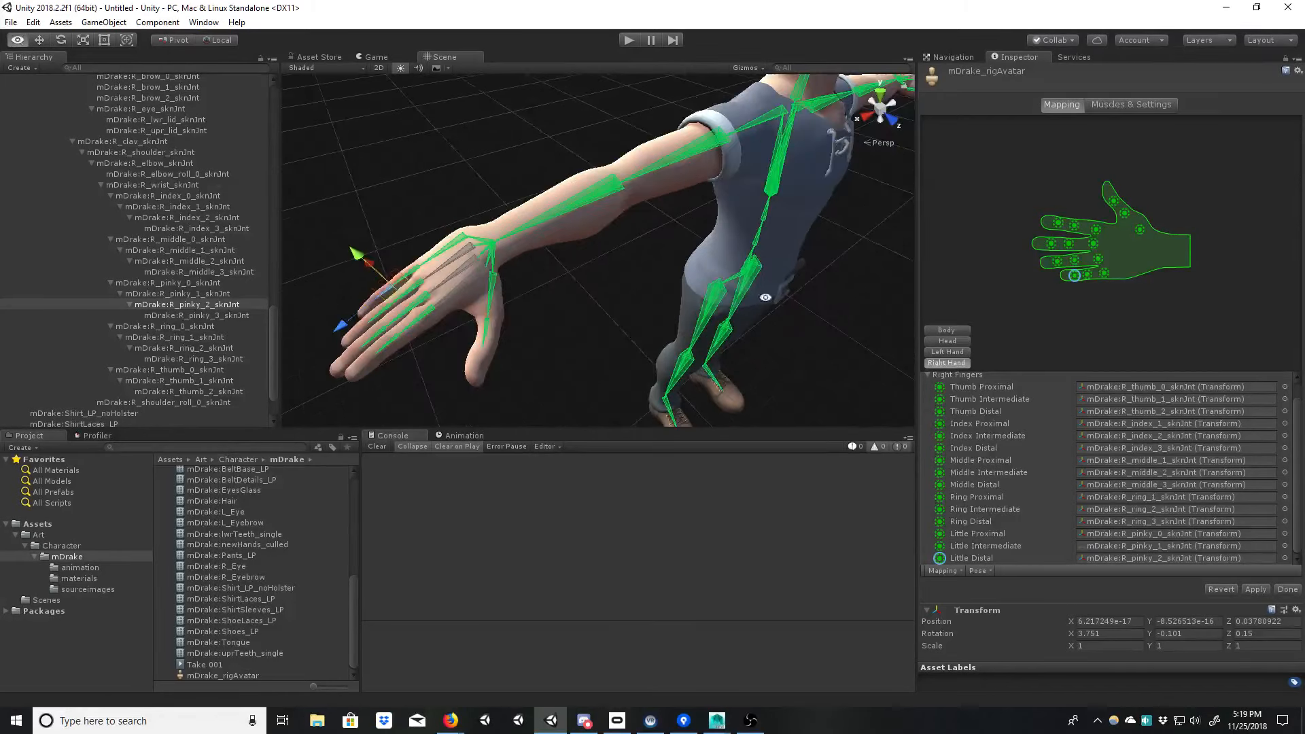
{"action": "right_click_drag", "start_coordinate": [763, 297], "coordinate": [689, 297], "text": "alt"}
{"action": "middle_click_drag", "start_coordinate": [689, 296], "coordinate": [728, 302], "text": "alt"}
{"action": "right_click_drag", "start_coordinate": [729, 302], "coordinate": [788, 309], "text": "alt"}
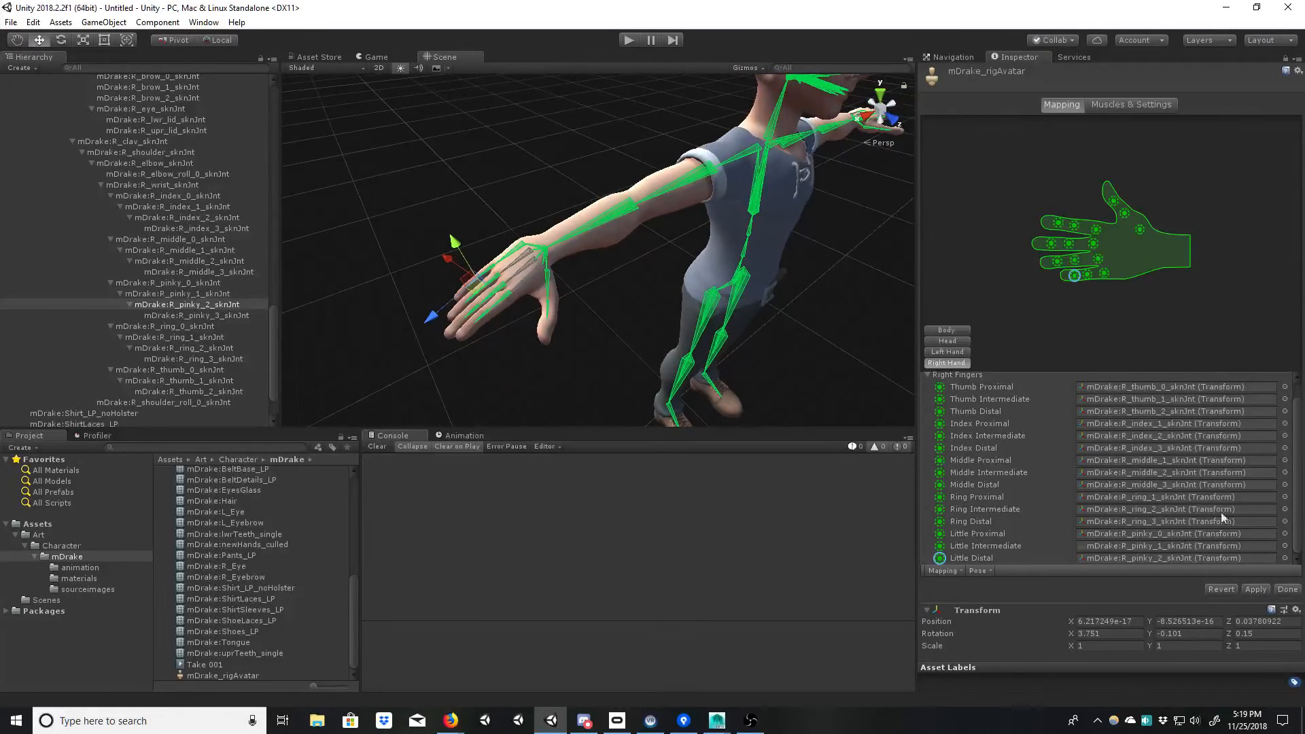
{"action": "left_click", "coordinate": [1152, 556]}
{"action": "left_click_drag", "start_coordinate": [244, 311], "coordinate": [1135, 560]}
Step: Remap the right hand's Little Intermediate and Little Proximal to R_pinky_2_sknJnt and R_pinky_1_sknJnt
{"action": "left_click", "coordinate": [1138, 547]}
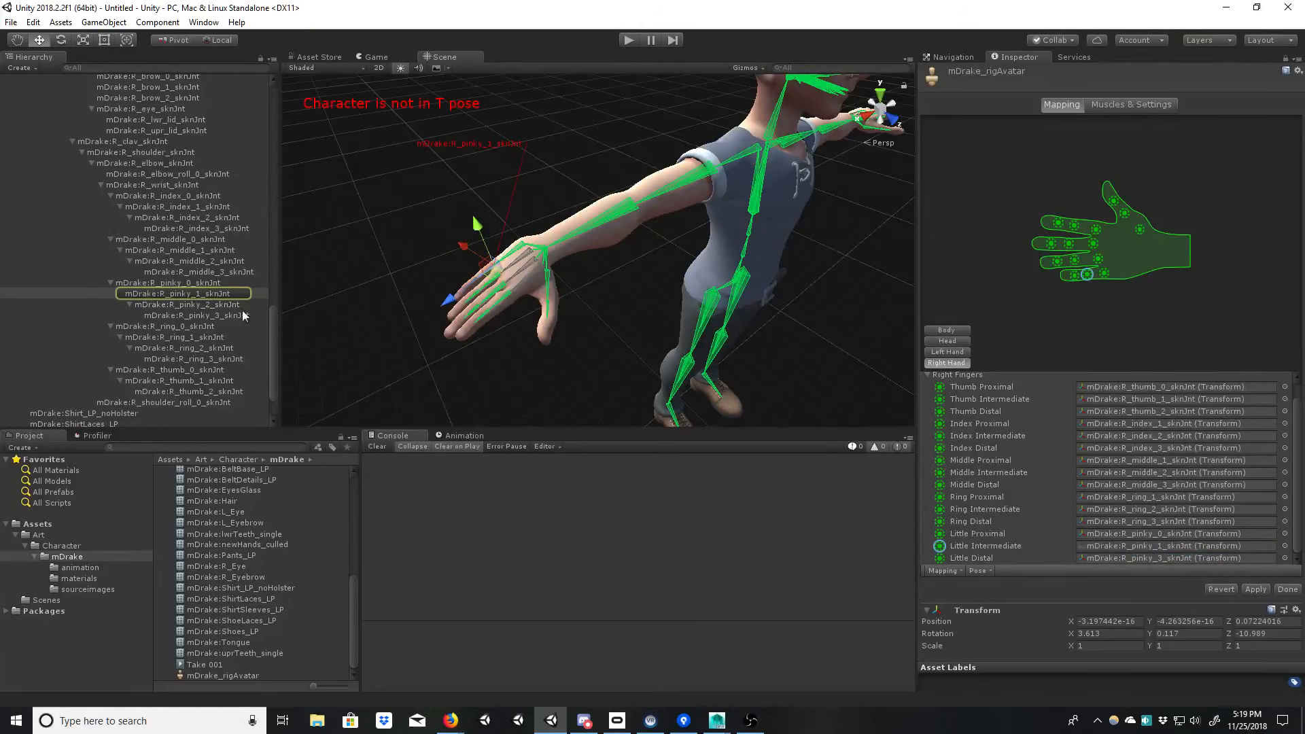
{"action": "left_click", "coordinate": [227, 295]}
{"action": "left_click_drag", "start_coordinate": [223, 304], "coordinate": [1130, 545]}
{"action": "left_click", "coordinate": [1132, 534]}
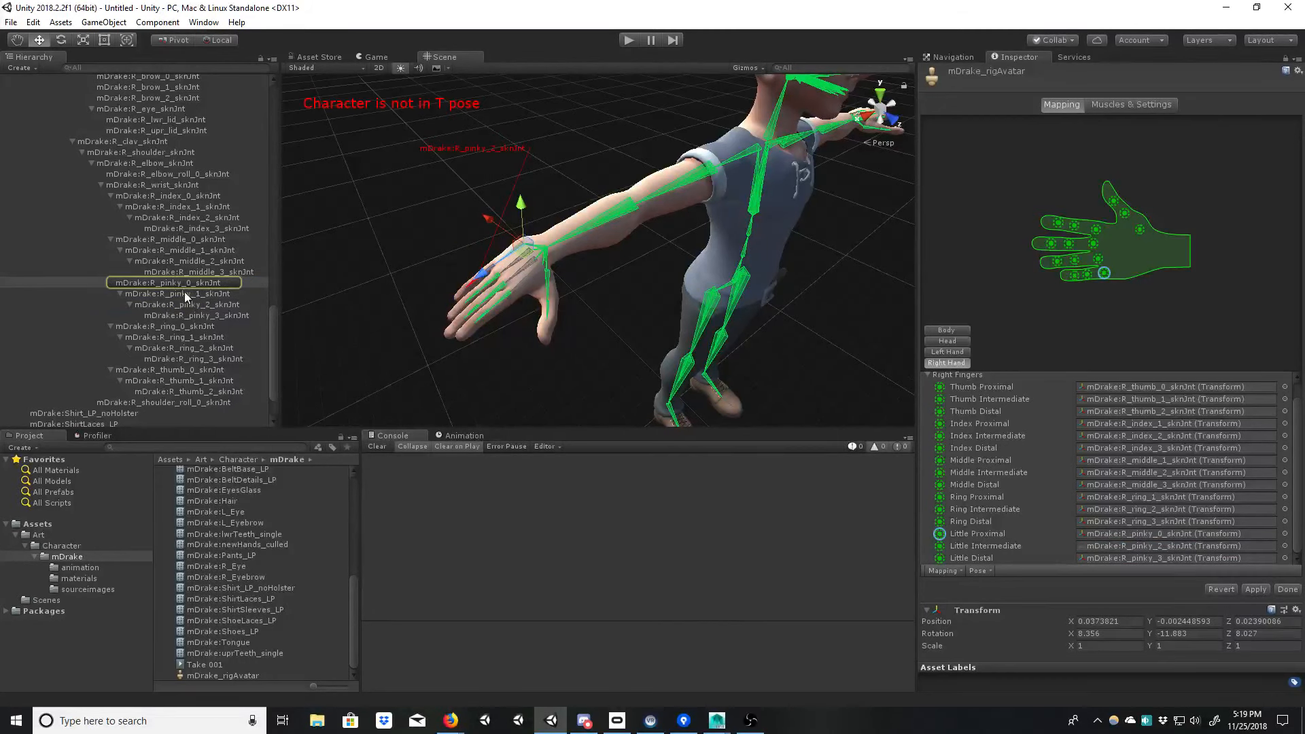
{"action": "left_click_drag", "start_coordinate": [185, 294], "coordinate": [1134, 534]}
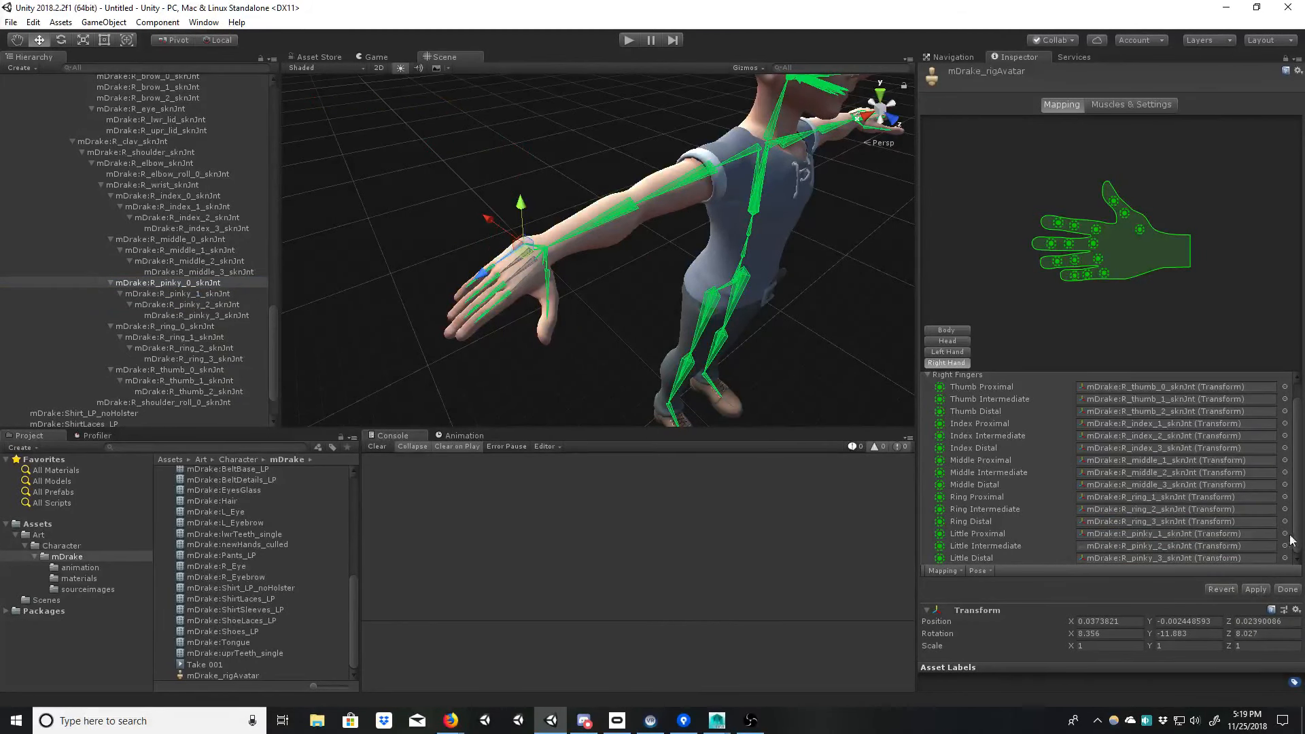
Step: Apply the corrected avatar mapping, finish the avatar configuration and expand SampleScene in the hierarchy
{"action": "scroll", "coordinate": [1288, 554], "scroll_direction": "up", "scroll_amount": 1}
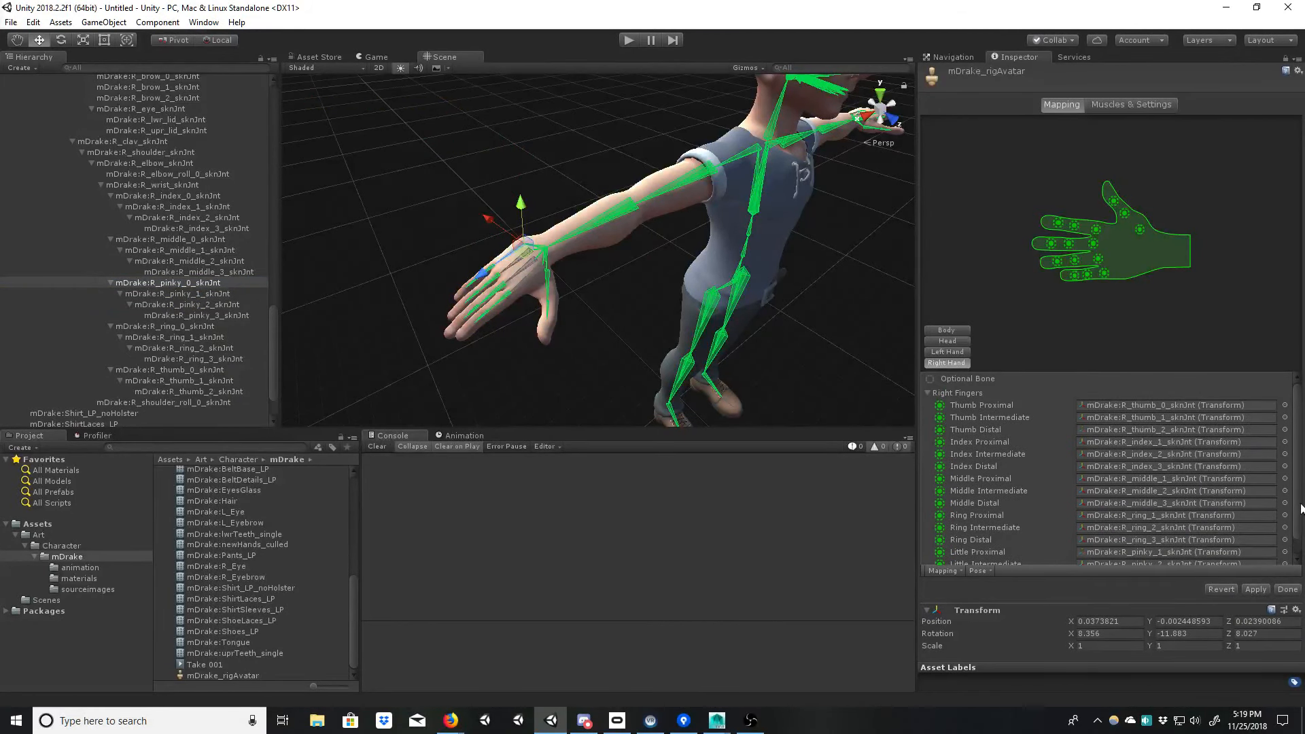
{"action": "left_click", "coordinate": [1260, 590]}
{"action": "left_click", "coordinate": [1285, 590]}
{"action": "left_click_drag", "start_coordinate": [592, 215], "coordinate": [523, 126], "text": "alt"}
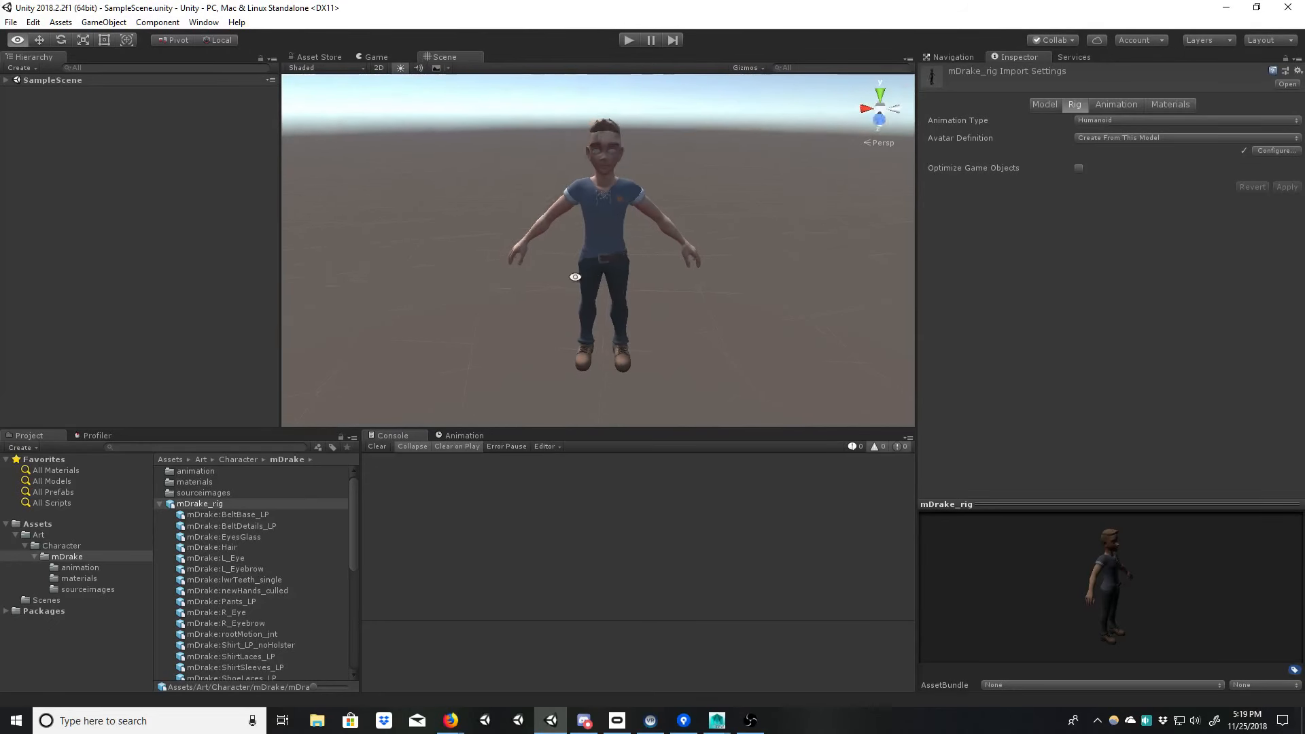
{"action": "left_click", "coordinate": [6, 80]}
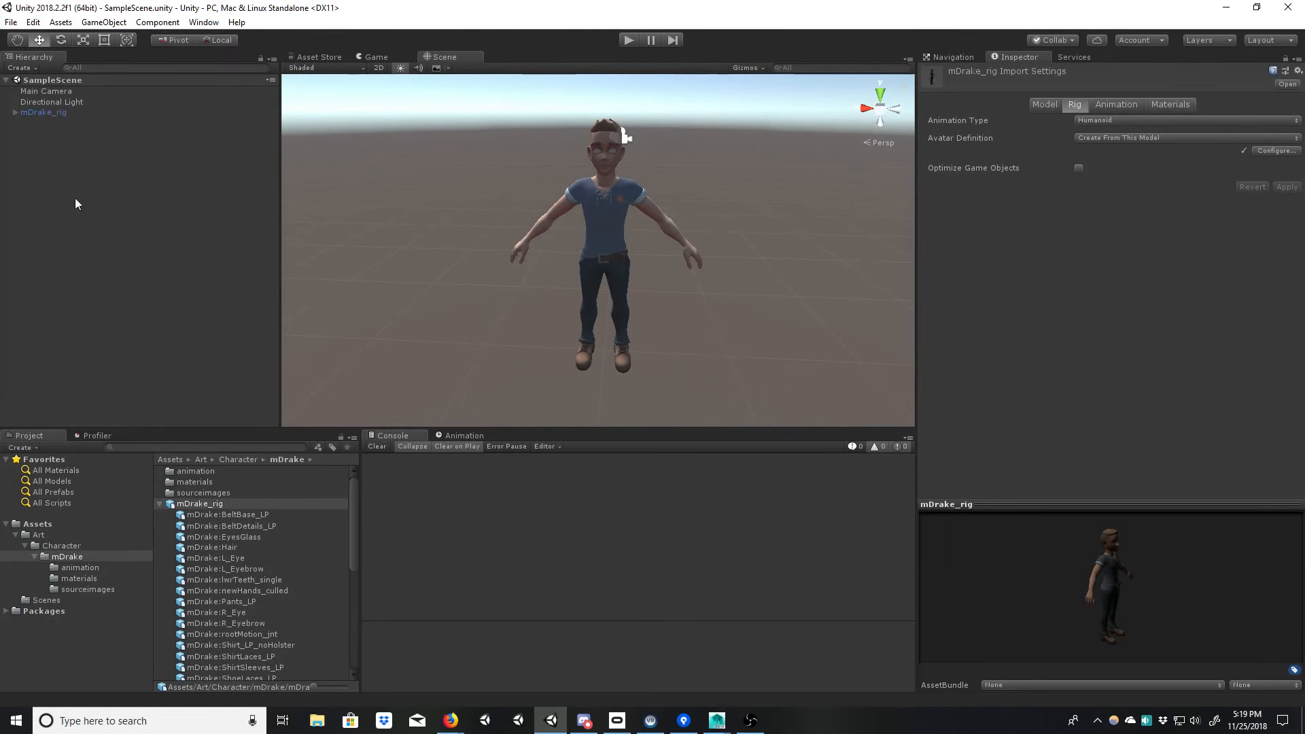
Step: Examine the mDrake character's face and upper body from the front in the scene
{"action": "mouse_move", "coordinate": [587, 239]}
{"action": "left_mouse_down", "text": "alt"}
{"action": "mouse_move", "coordinate": [585, 256]}
{"action": "mouse_move", "coordinate": [553, 268]}
{"action": "mouse_move", "coordinate": [589, 265]}
{"action": "mouse_move", "coordinate": [553, 281]}
{"action": "mouse_move", "coordinate": [532, 271]}
{"action": "mouse_move", "coordinate": [570, 247]}
{"action": "left_mouse_up", "text": "alt"}
{"action": "middle_click_drag", "start_coordinate": [570, 247], "coordinate": [601, 266], "text": "alt"}
{"action": "right_click_drag", "start_coordinate": [600, 267], "coordinate": [646, 287], "text": "alt"}
{"action": "left_click_drag", "start_coordinate": [646, 287], "coordinate": [666, 280], "text": "alt"}
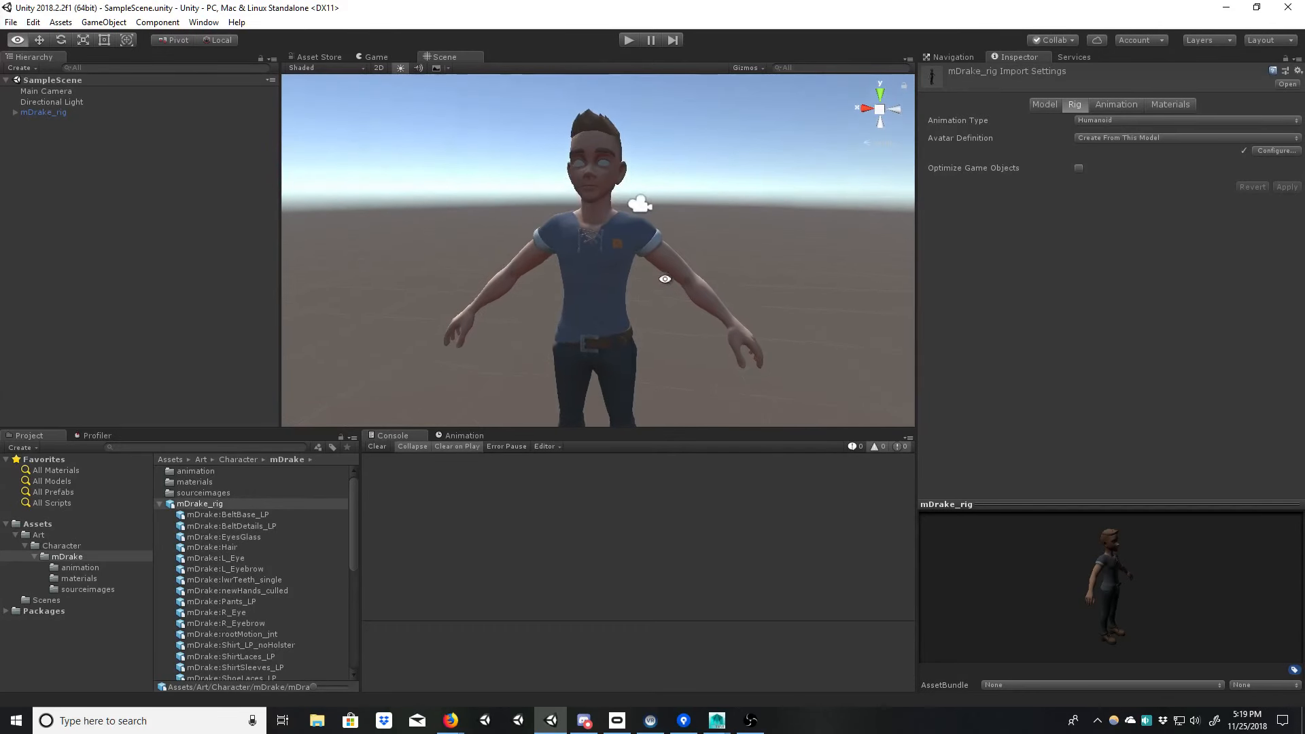
{"action": "middle_click_drag", "start_coordinate": [667, 280], "coordinate": [612, 320], "text": "alt"}
{"action": "left_click_drag", "start_coordinate": [612, 320], "coordinate": [524, 382], "text": "alt"}
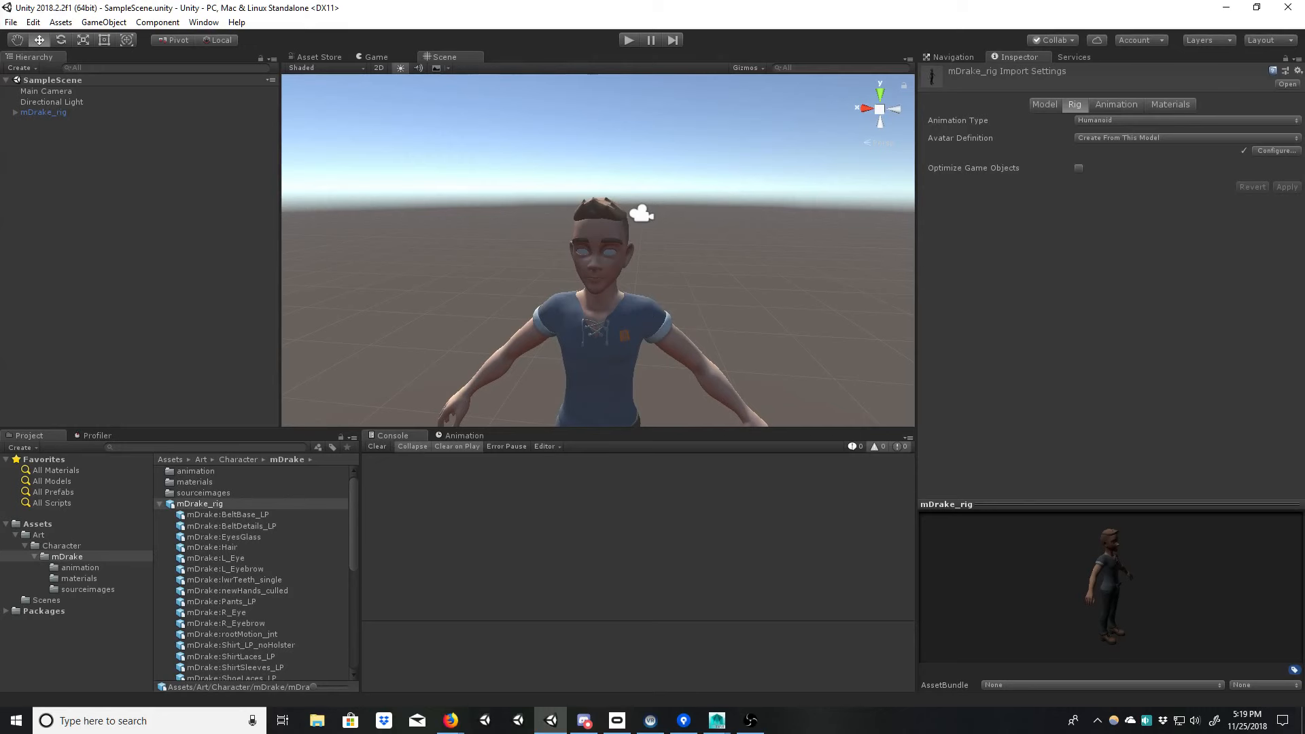
{"action": "mouse_move", "coordinate": [450, 720]}
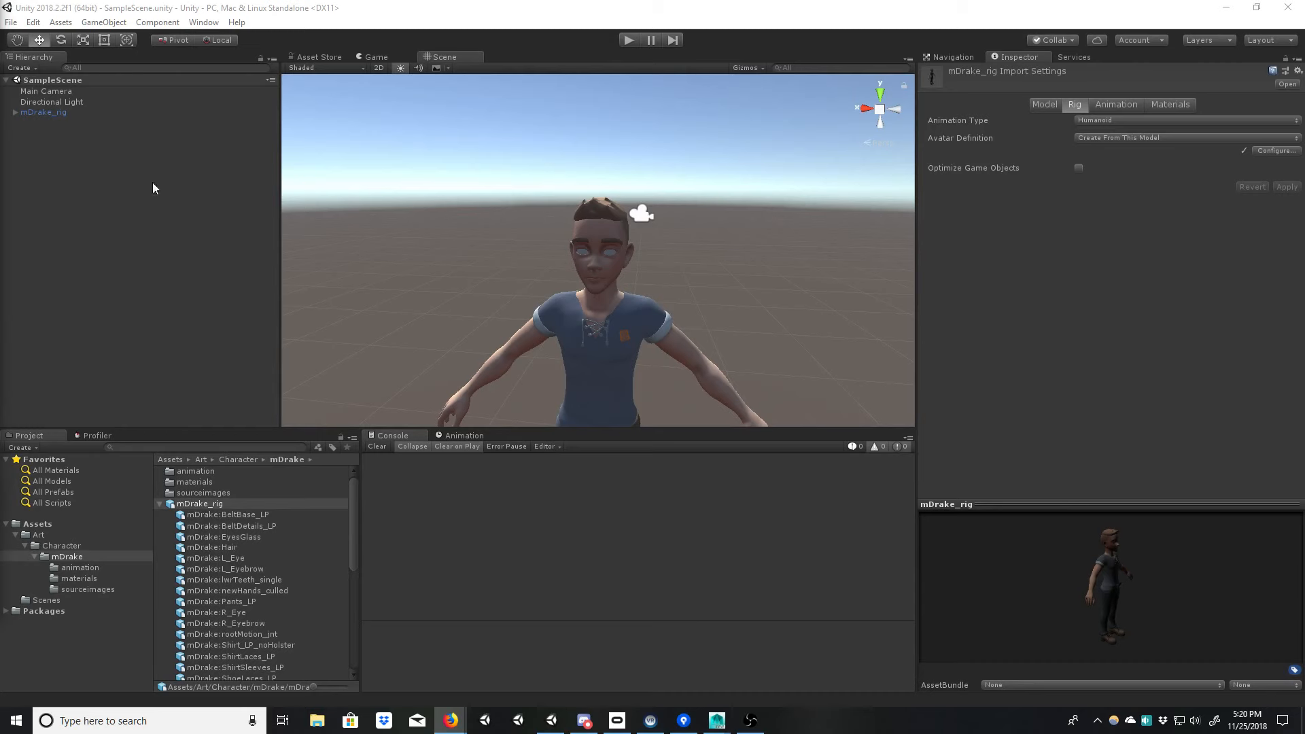
Step: Select the mDrake_rig character in the scene and examine its body from several angles
{"action": "left_click", "coordinate": [560, 261]}
{"action": "middle_click_drag", "start_coordinate": [594, 306], "coordinate": [604, 238]}
{"action": "scroll", "coordinate": [605, 241], "scroll_direction": "down", "scroll_amount": 3}
{"action": "left_click_drag", "start_coordinate": [656, 293], "coordinate": [547, 313], "text": "alt"}
{"action": "middle_click_drag", "start_coordinate": [547, 312], "coordinate": [545, 297]}
{"action": "scroll", "coordinate": [563, 283], "scroll_direction": "up", "scroll_amount": 2}
{"action": "left_click", "coordinate": [582, 275]}
{"action": "left_click_drag", "start_coordinate": [606, 303], "coordinate": [632, 337], "text": "alt"}
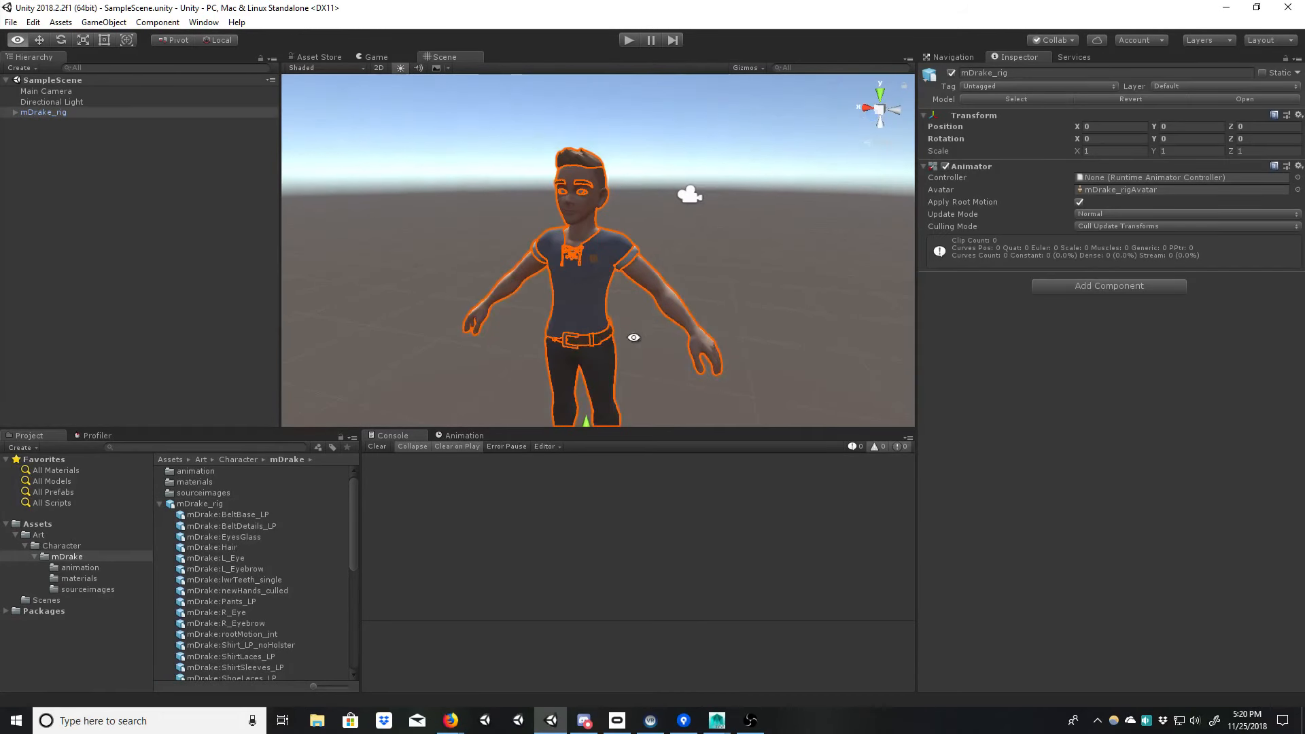
{"action": "middle_click_drag", "start_coordinate": [632, 338], "coordinate": [611, 248]}
{"action": "right_click_drag", "start_coordinate": [611, 248], "coordinate": [564, 246], "text": "alt"}
{"action": "left_click_drag", "start_coordinate": [648, 303], "coordinate": [615, 296], "text": "alt"}
{"action": "left_click", "coordinate": [670, 377]}
{"action": "middle_click_drag", "start_coordinate": [655, 312], "coordinate": [661, 284]}
Step: Select the EyesGlass mesh covering the character's eyes and switch it off and on to see its effect
{"action": "left_click_drag", "start_coordinate": [657, 335], "coordinate": [784, 317], "text": "alt"}
{"action": "right_click_drag", "start_coordinate": [784, 317], "coordinate": [521, 195], "text": "alt"}
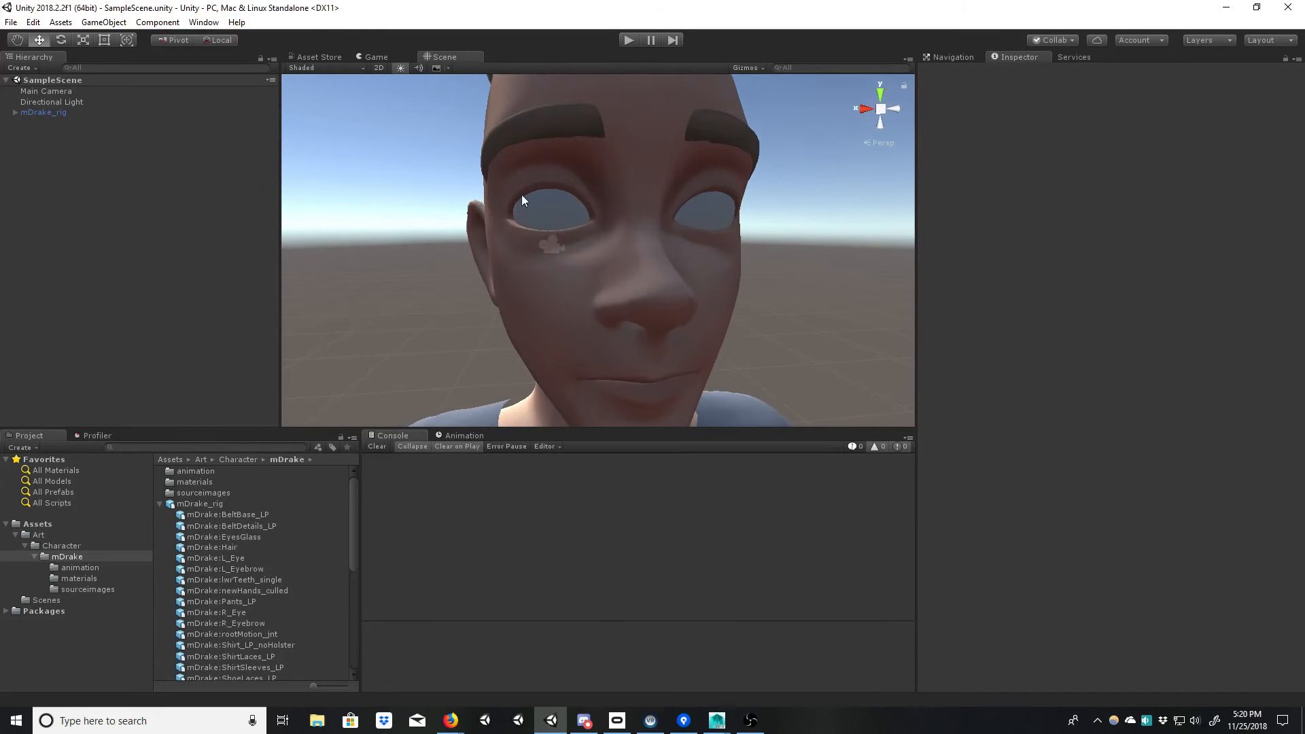
{"action": "left_click", "coordinate": [524, 198]}
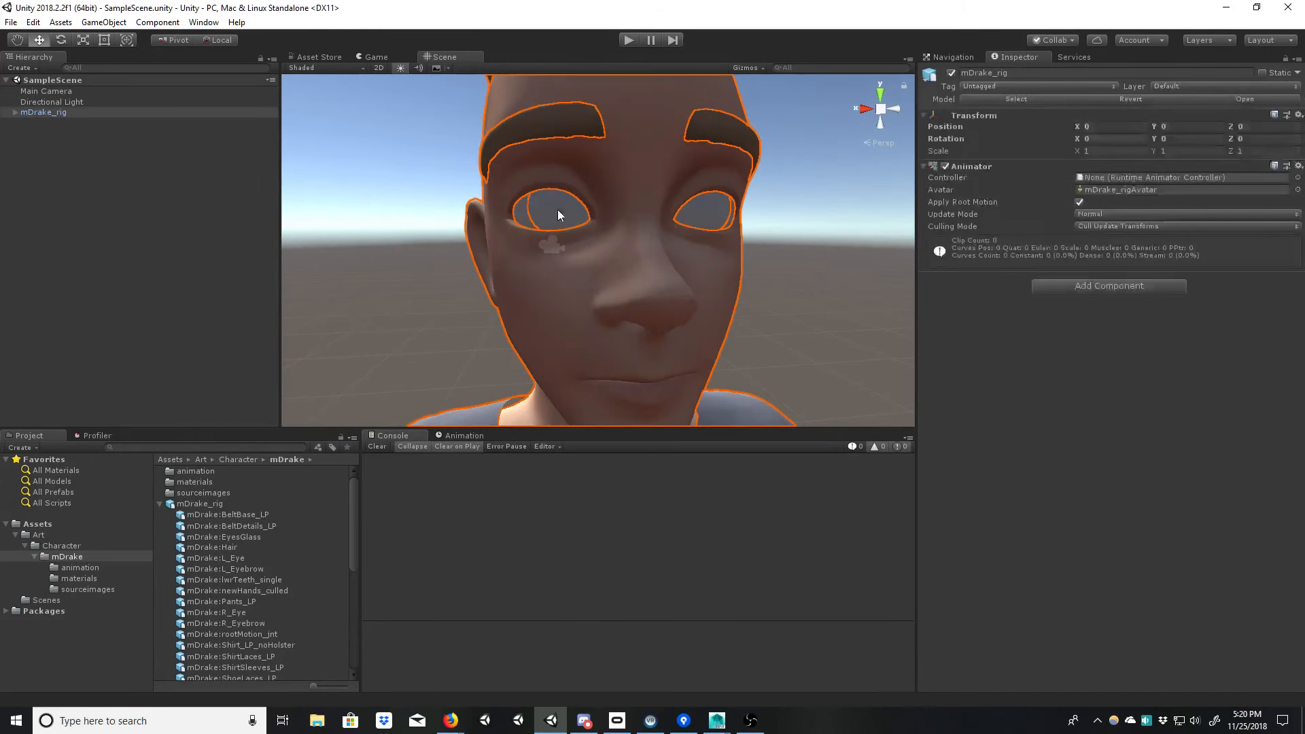
{"action": "left_click_drag", "start_coordinate": [567, 220], "coordinate": [541, 236], "text": "alt"}
{"action": "right_click_drag", "start_coordinate": [541, 236], "coordinate": [581, 246], "text": "alt"}
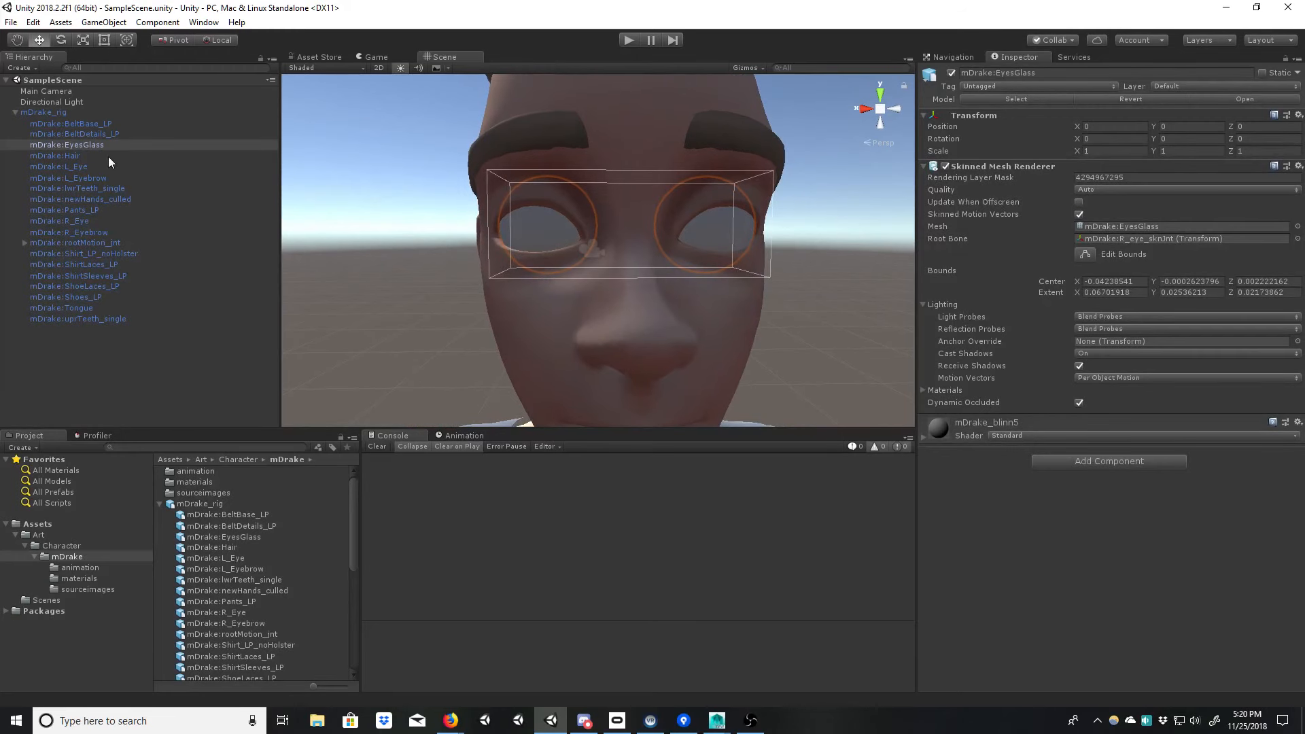
{"action": "left_click", "coordinate": [102, 145]}
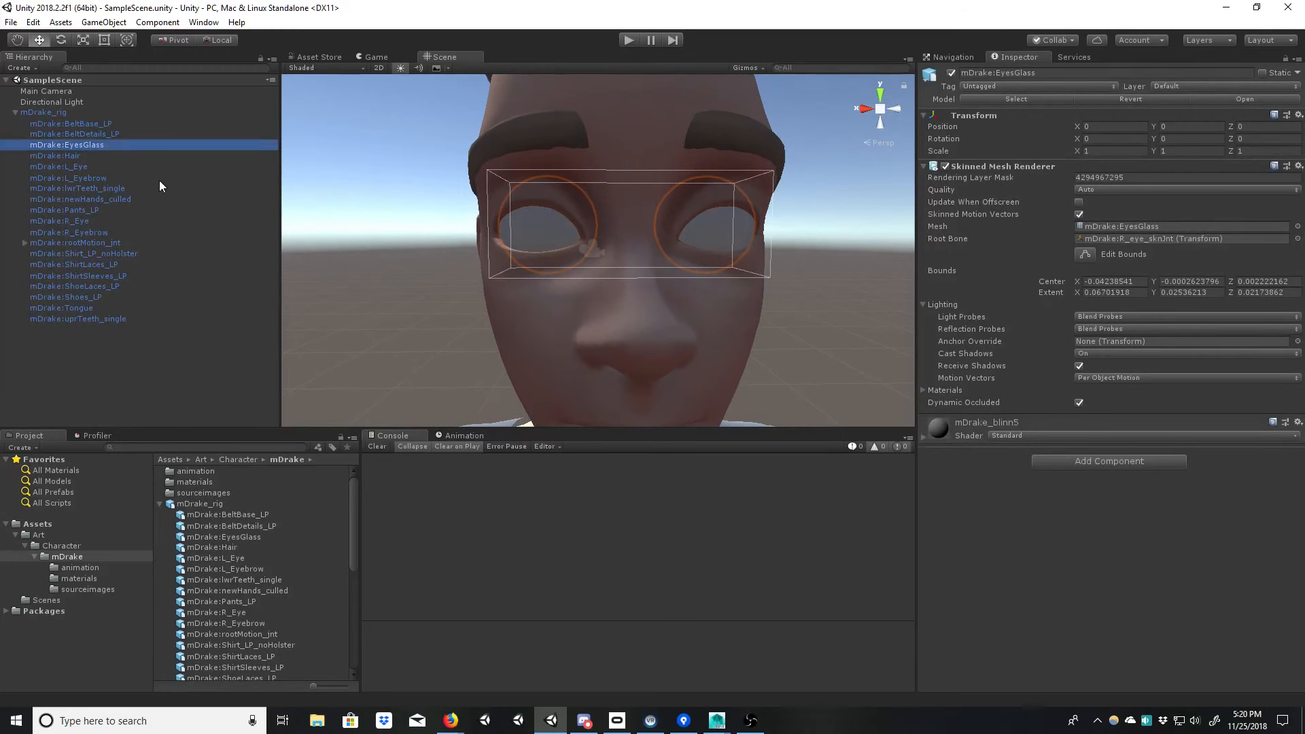
{"action": "left_click", "coordinate": [950, 72]}
{"action": "left_click", "coordinate": [951, 73]}
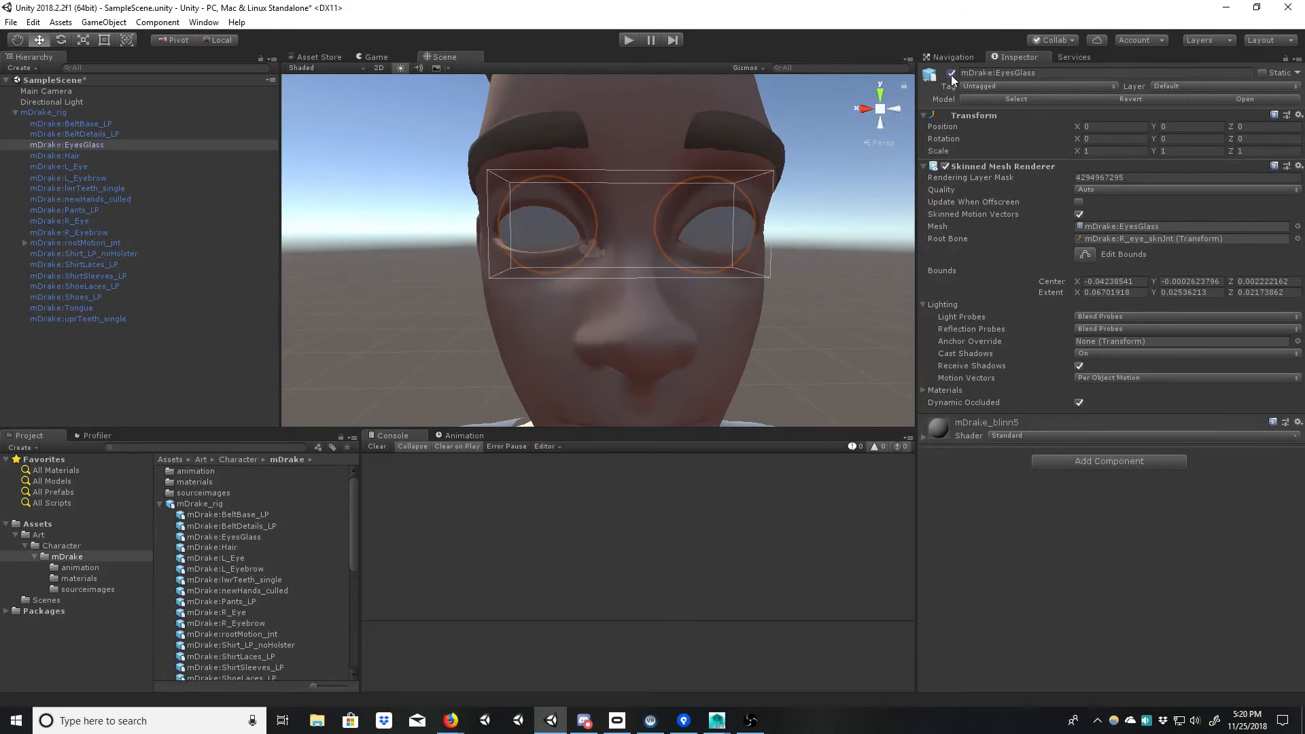
Step: Compare the eyes from the side with and without the EyesGlass mesh, and leave that object disabled
{"action": "left_click_drag", "start_coordinate": [670, 327], "coordinate": [580, 310], "text": "alt"}
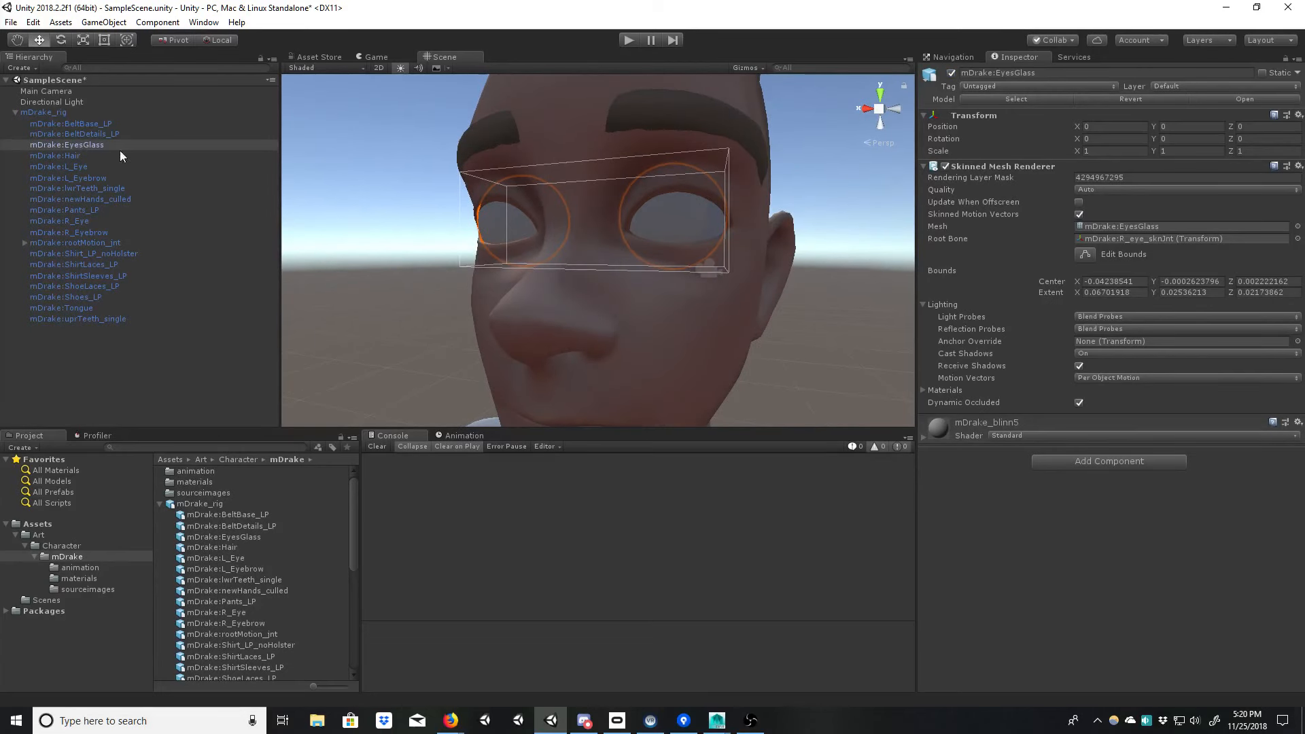
{"action": "left_click_drag", "start_coordinate": [542, 260], "coordinate": [524, 289], "text": "alt"}
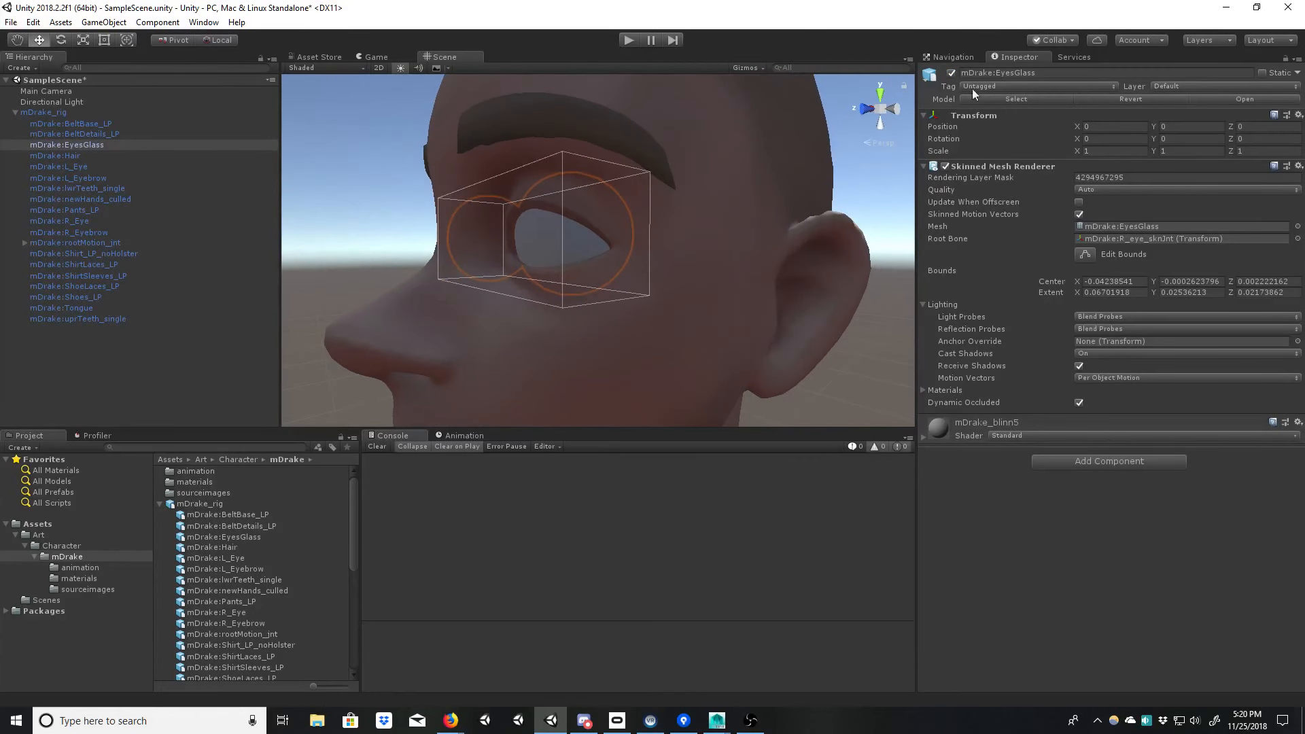
{"action": "left_click", "coordinate": [950, 73]}
{"action": "left_click", "coordinate": [950, 73]}
{"action": "left_click_drag", "start_coordinate": [571, 285], "coordinate": [904, 276], "text": "alt"}
{"action": "left_click", "coordinate": [950, 72]}
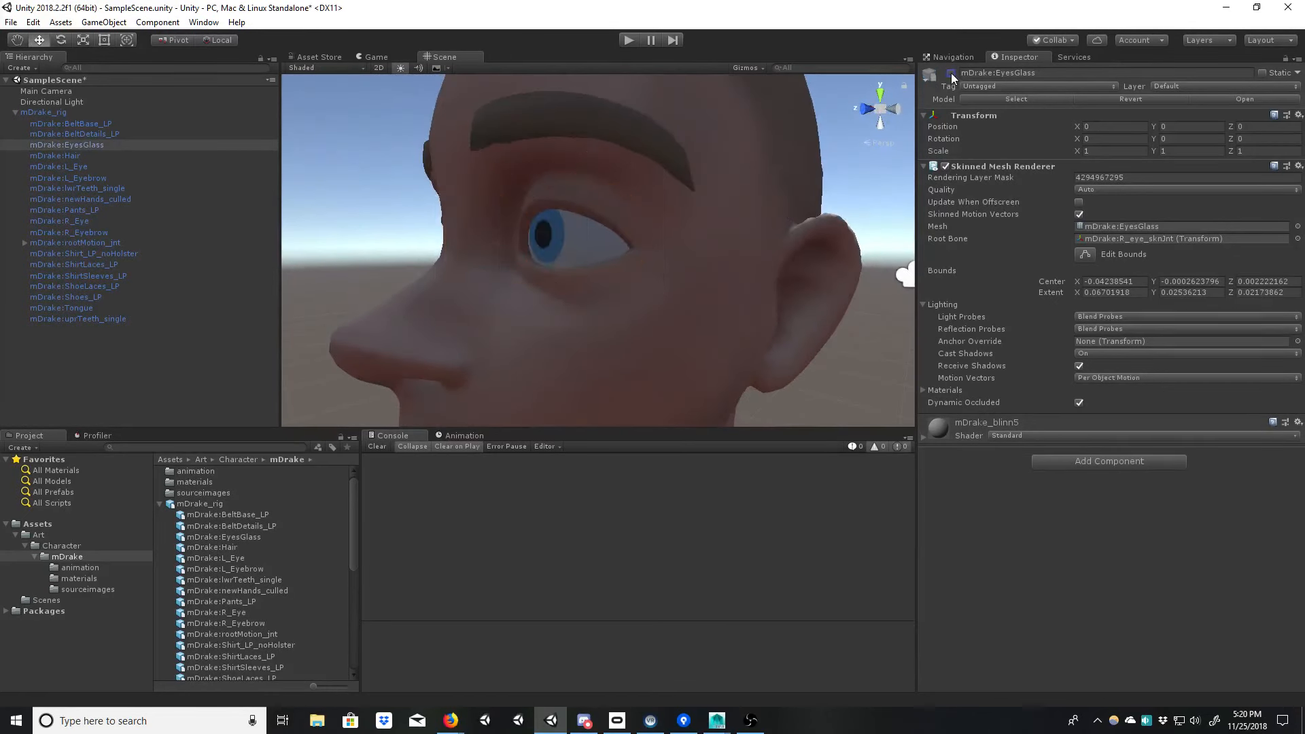
{"action": "left_click", "coordinate": [951, 72]}
{"action": "left_click", "coordinate": [951, 73]}
Step: Show the mDrake_blinn5 material settings of EyesGlass and review the available shaders, keeping Standard
{"action": "left_click_drag", "start_coordinate": [573, 275], "coordinate": [938, 480], "text": "alt"}
{"action": "left_click", "coordinate": [925, 437]}
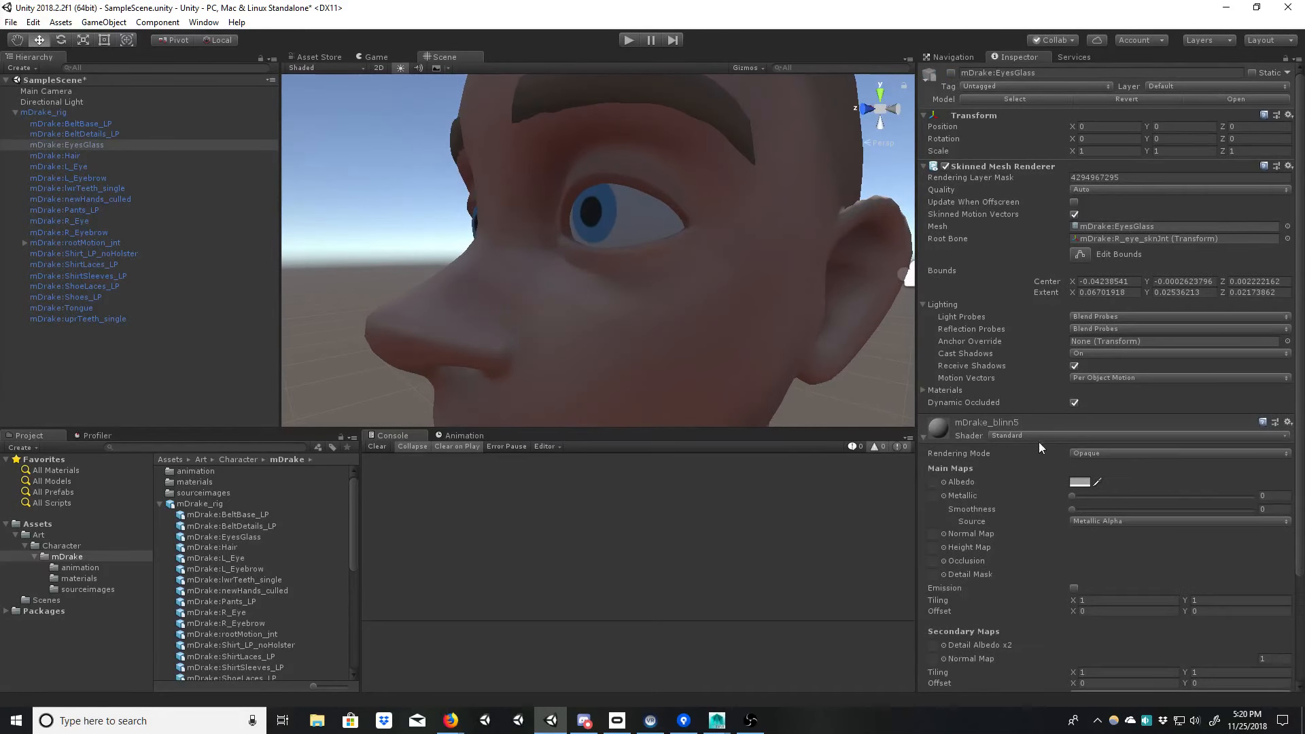
{"action": "left_click", "coordinate": [1033, 431]}
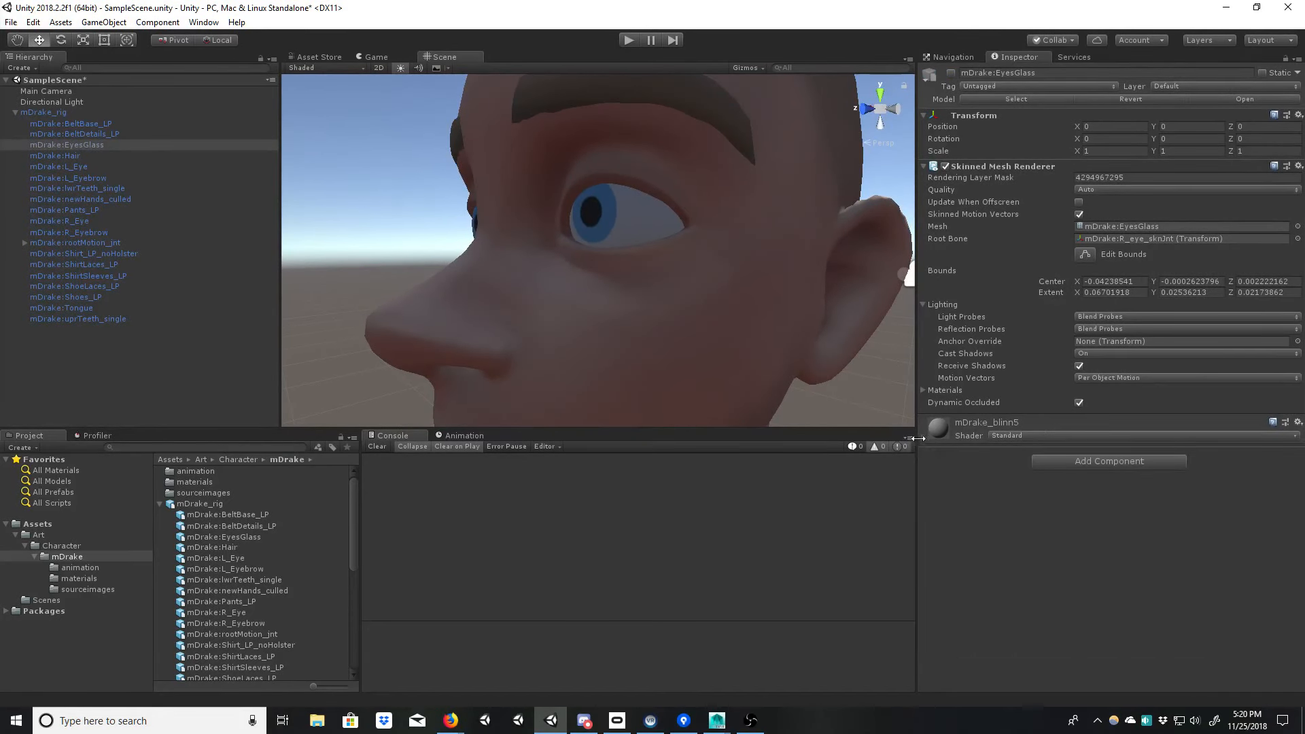
{"action": "left_click", "coordinate": [924, 438]}
{"action": "left_click", "coordinate": [1009, 435]}
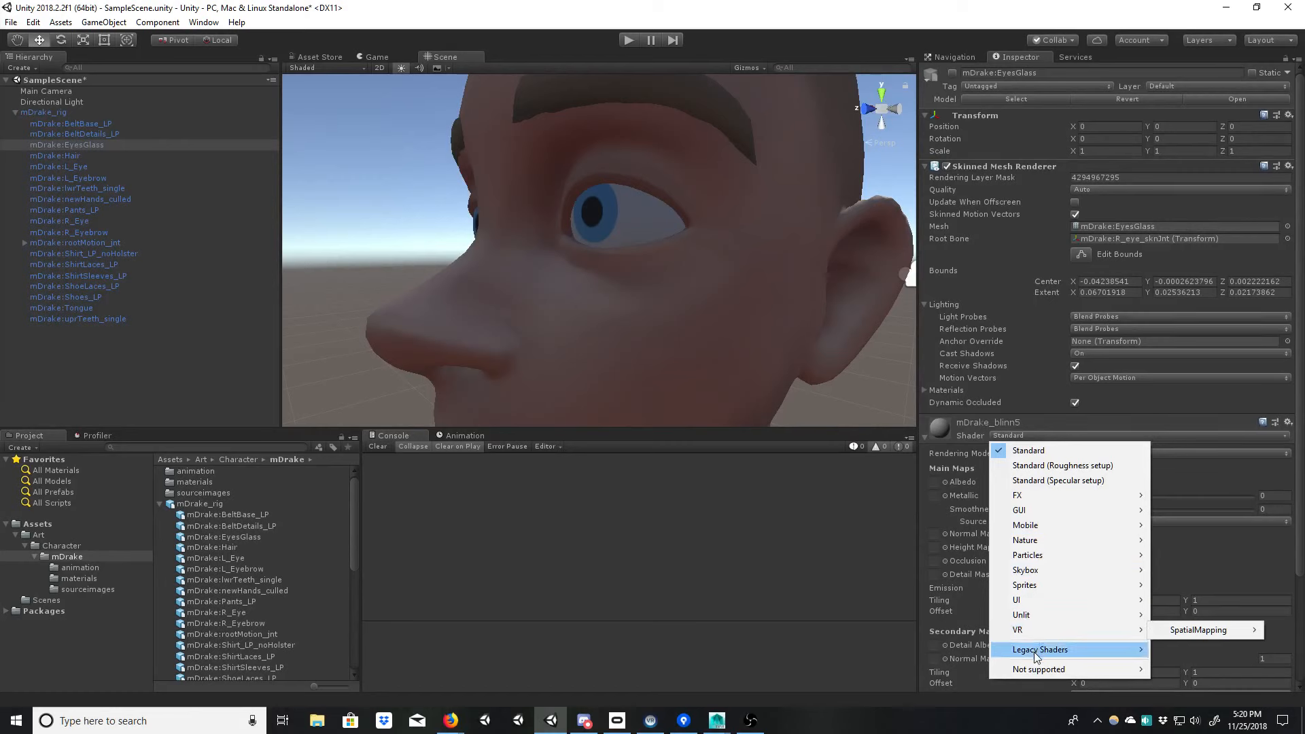
{"action": "mouse_move", "coordinate": [1036, 652]}
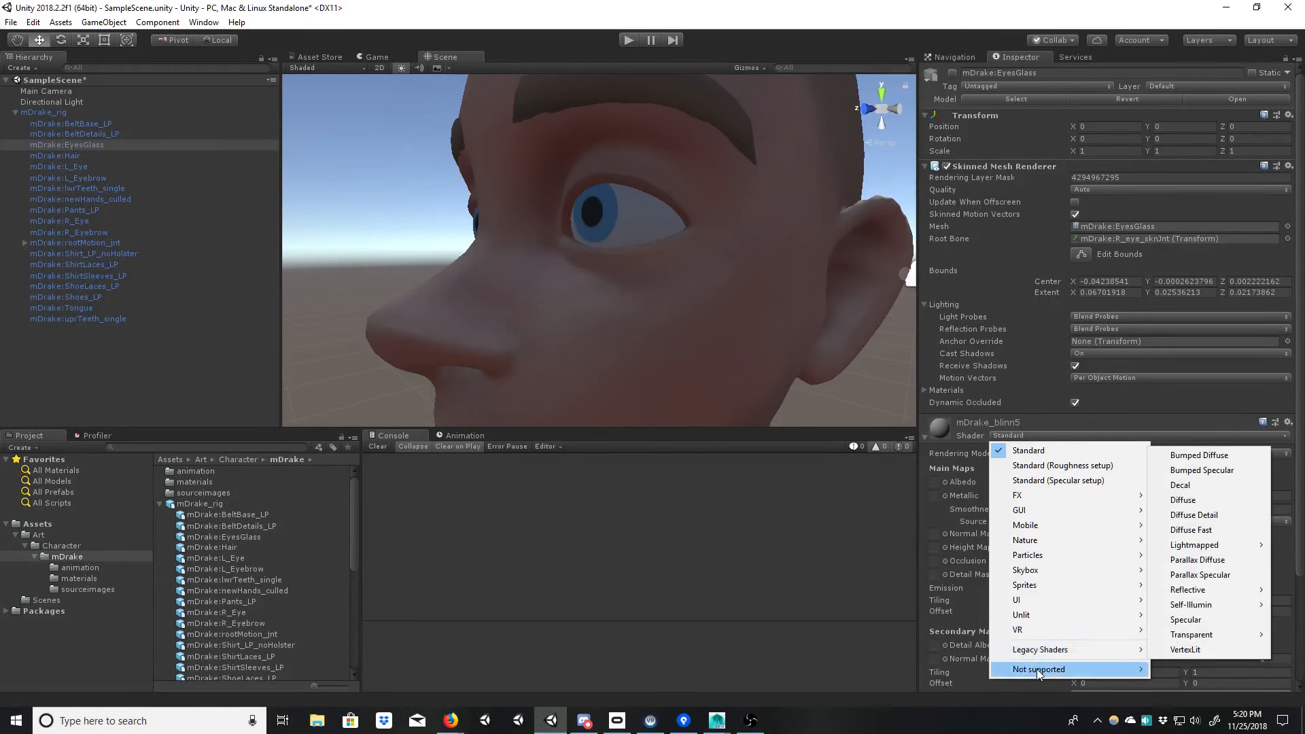
{"action": "left_click", "coordinate": [91, 171]}
Step: Select the L_Eye mesh and examine the settings and texture maps of its mDrake_eye_blinn material
{"action": "left_click_drag", "start_coordinate": [612, 250], "coordinate": [646, 274], "text": "alt"}
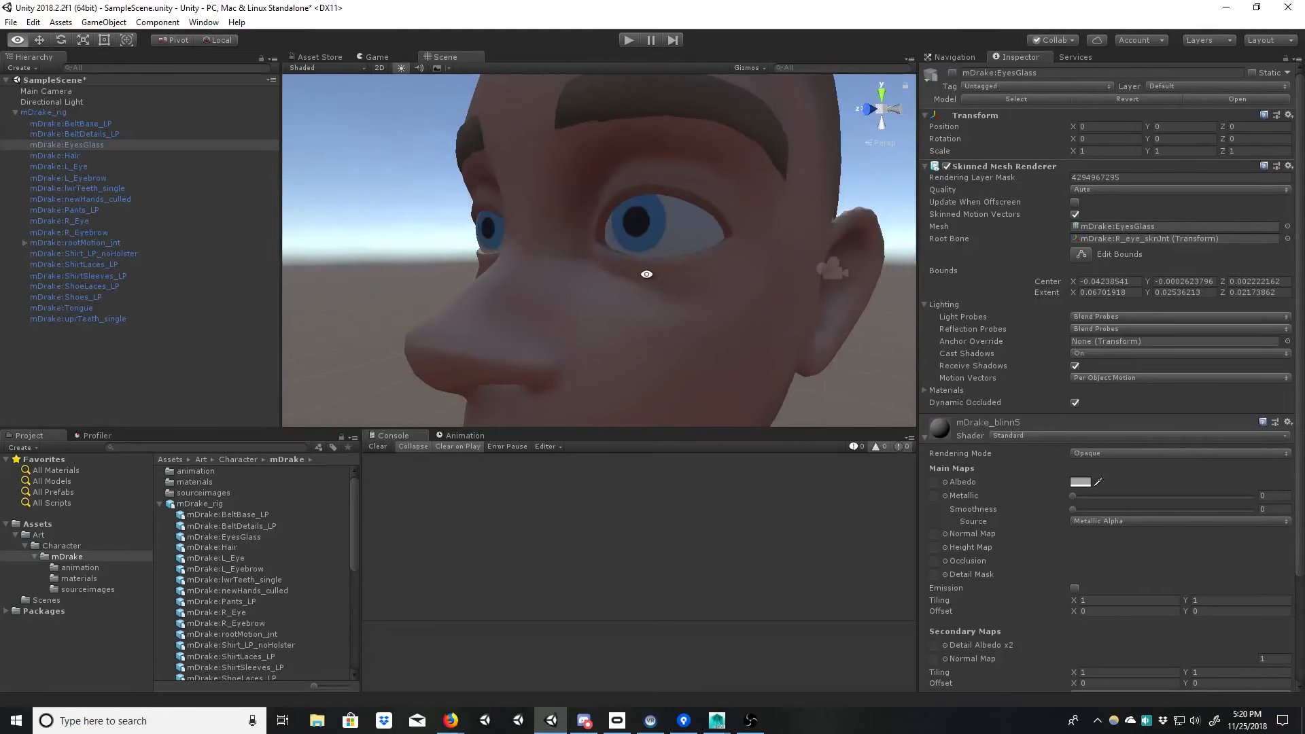
{"action": "left_click", "coordinate": [690, 243]}
{"action": "left_click", "coordinate": [682, 234]}
{"action": "key", "text": "f"}
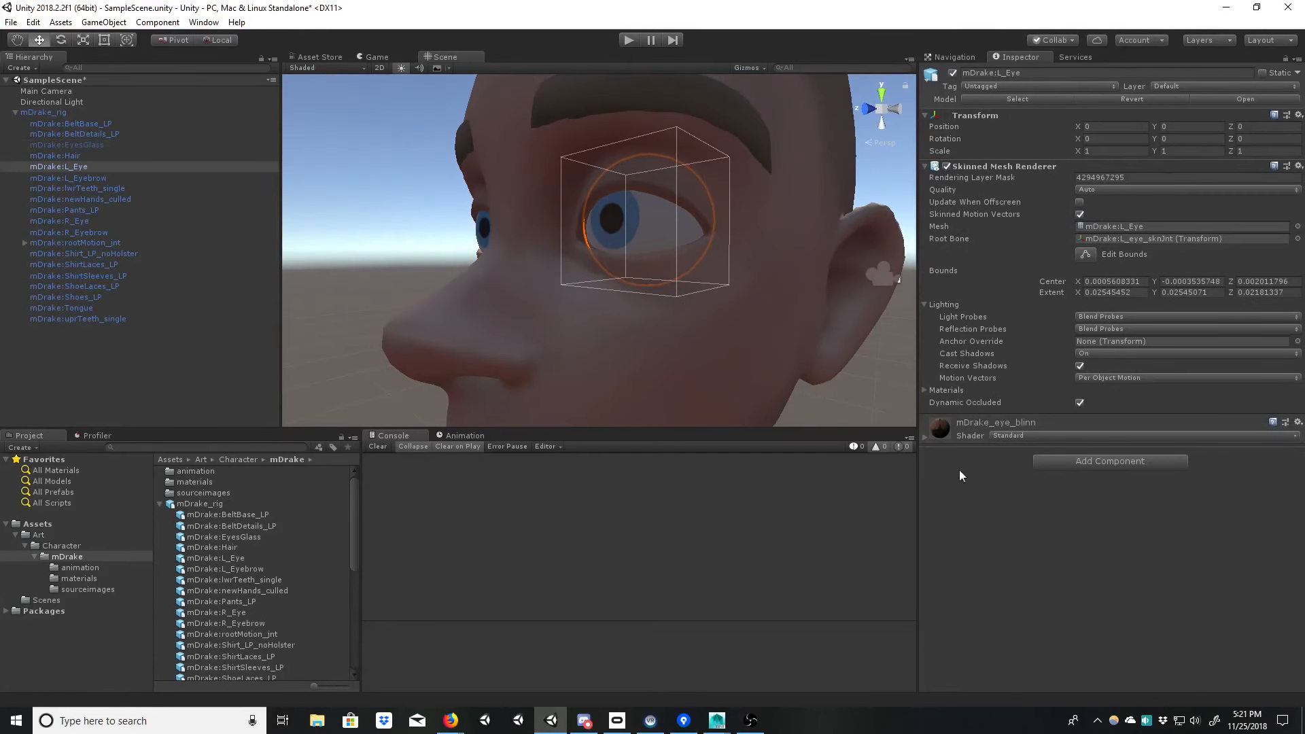
{"action": "left_click", "coordinate": [925, 438]}
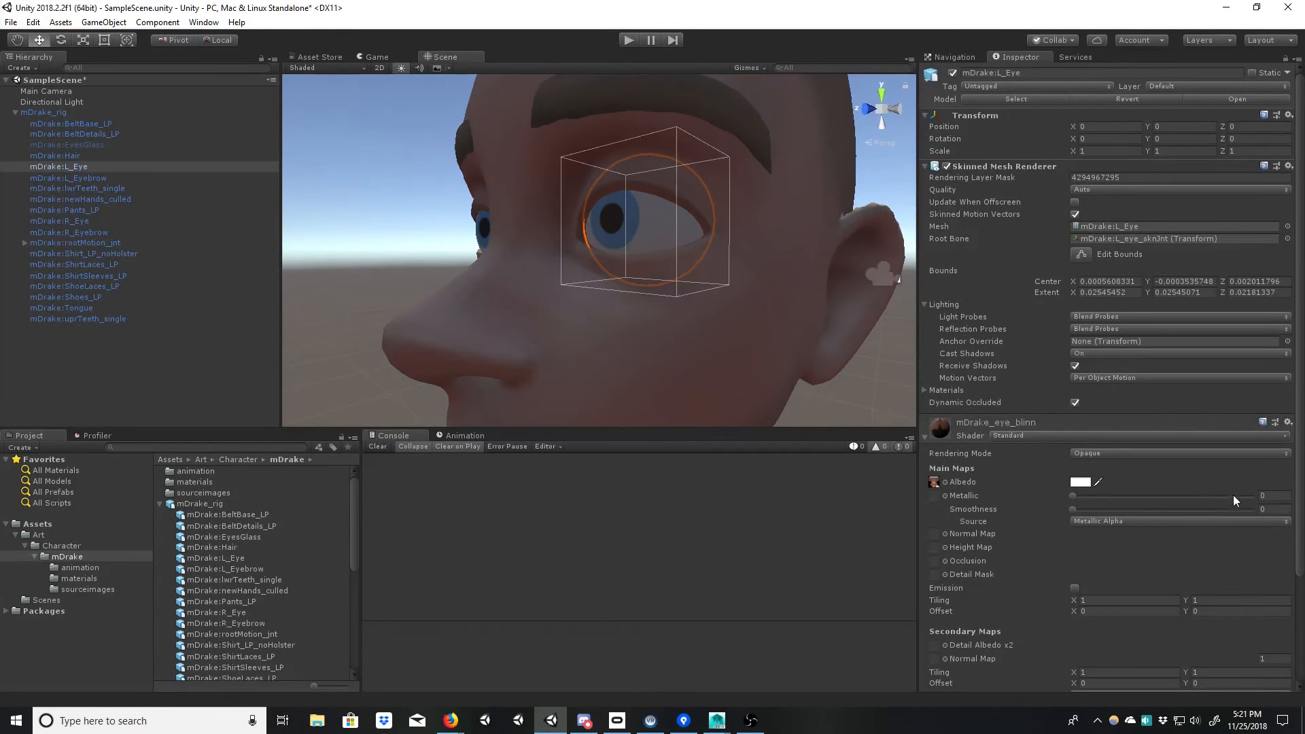
{"action": "scroll", "coordinate": [1109, 506], "scroll_direction": "down", "scroll_amount": 3}
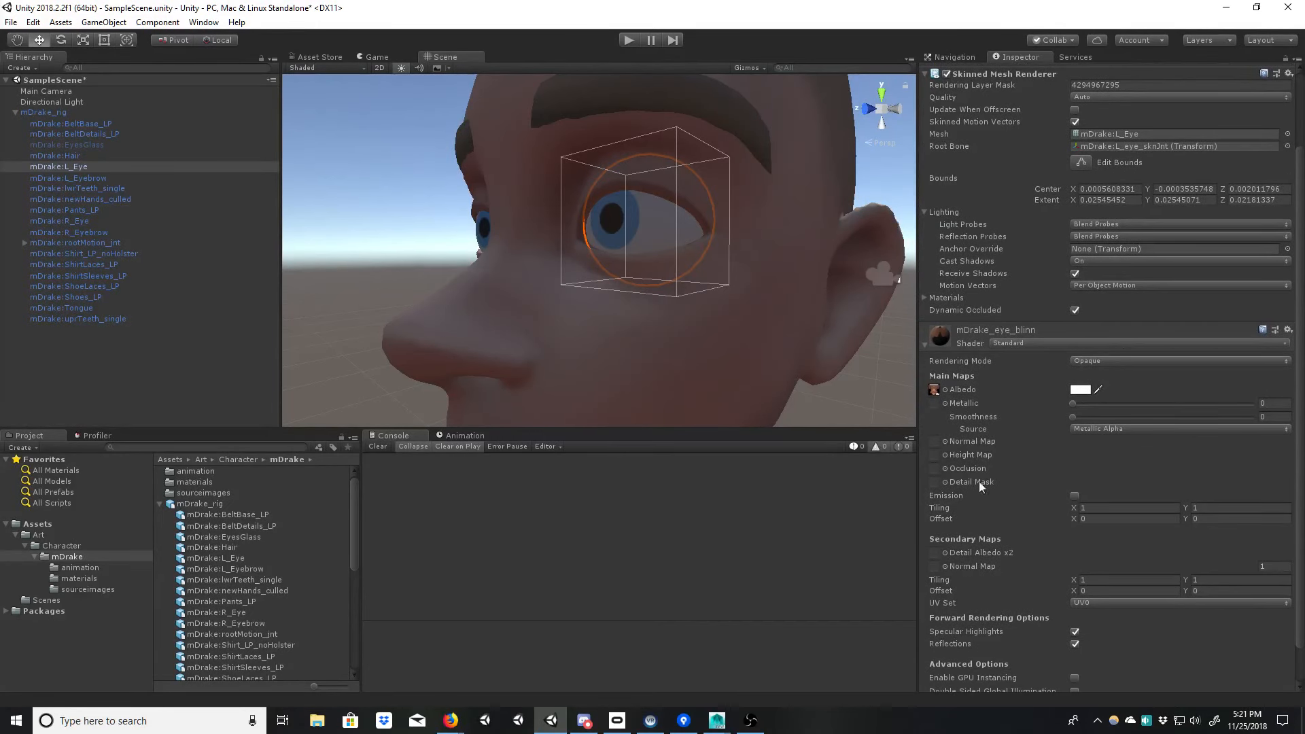
Step: Assign the Clothes_Normal texture from the sourceimages folder as normal map of BeltBase_LP's mDrake_chothes_blinn material
{"action": "double_click", "coordinate": [187, 490]}
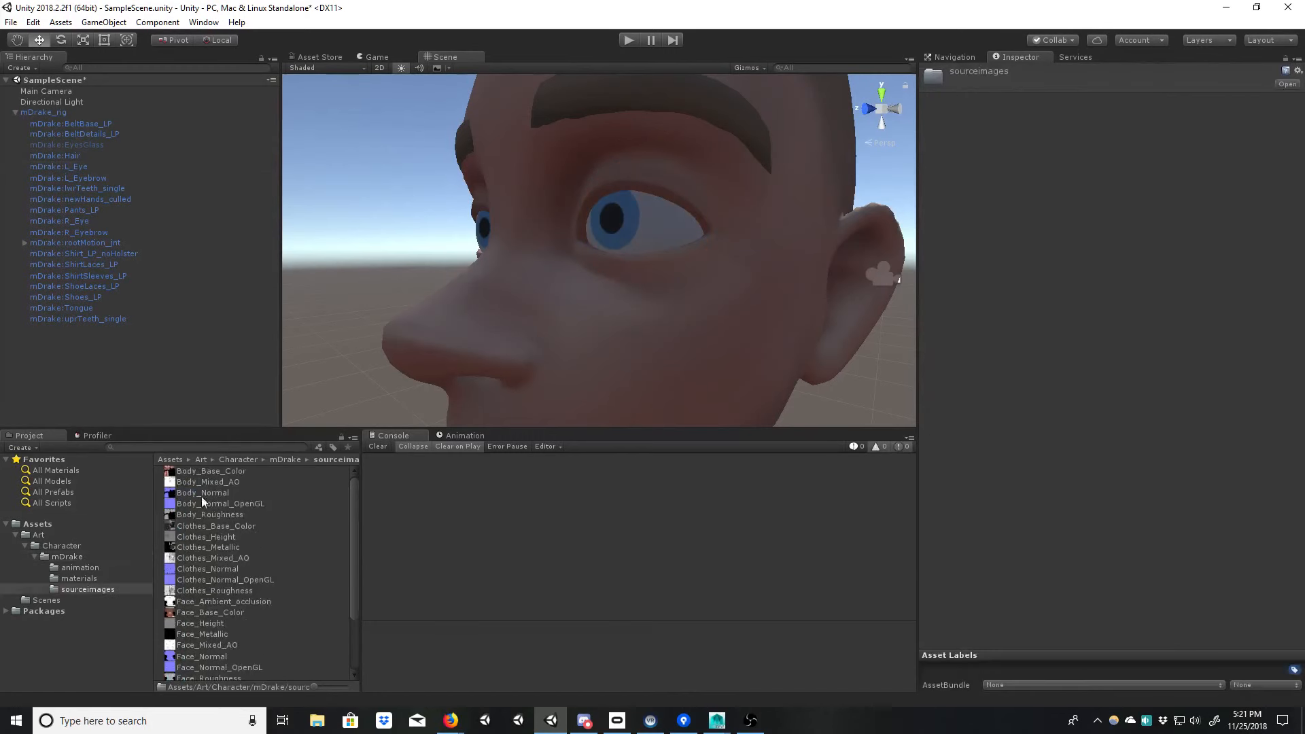
{"action": "left_click", "coordinate": [88, 124]}
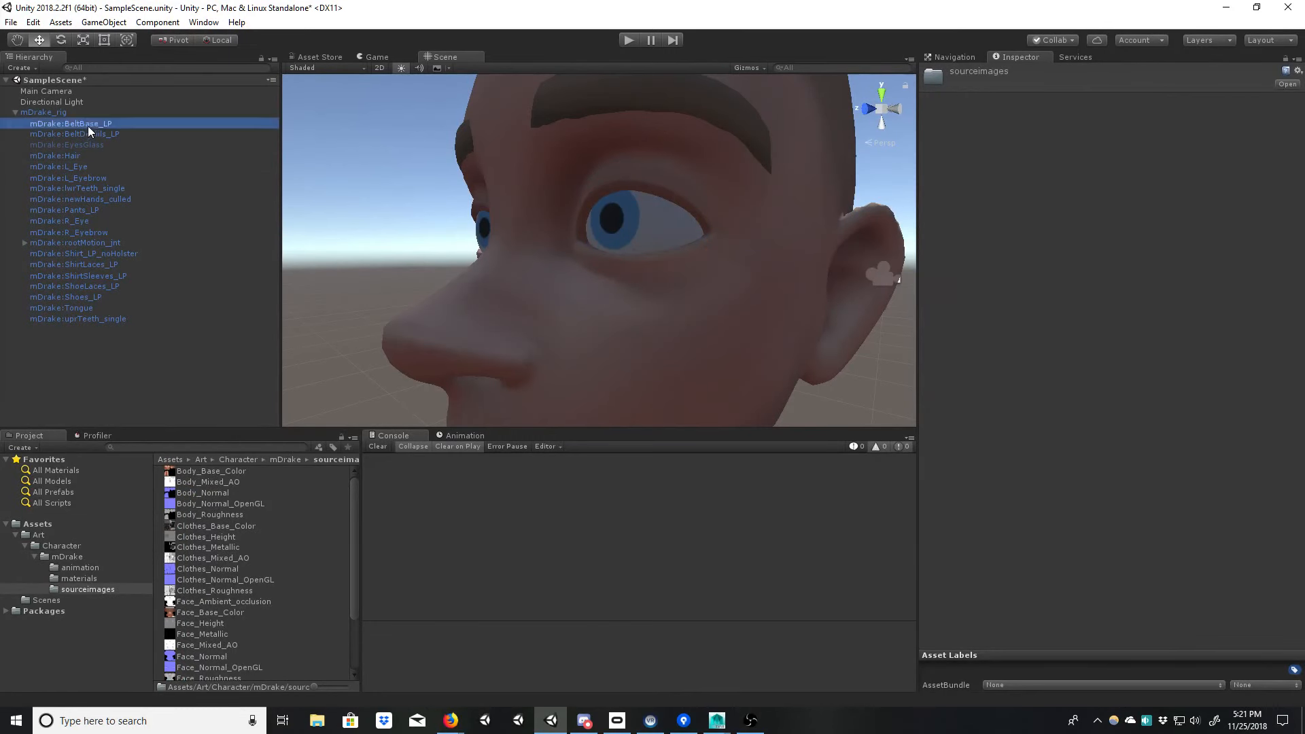
{"action": "left_click", "coordinate": [925, 437]}
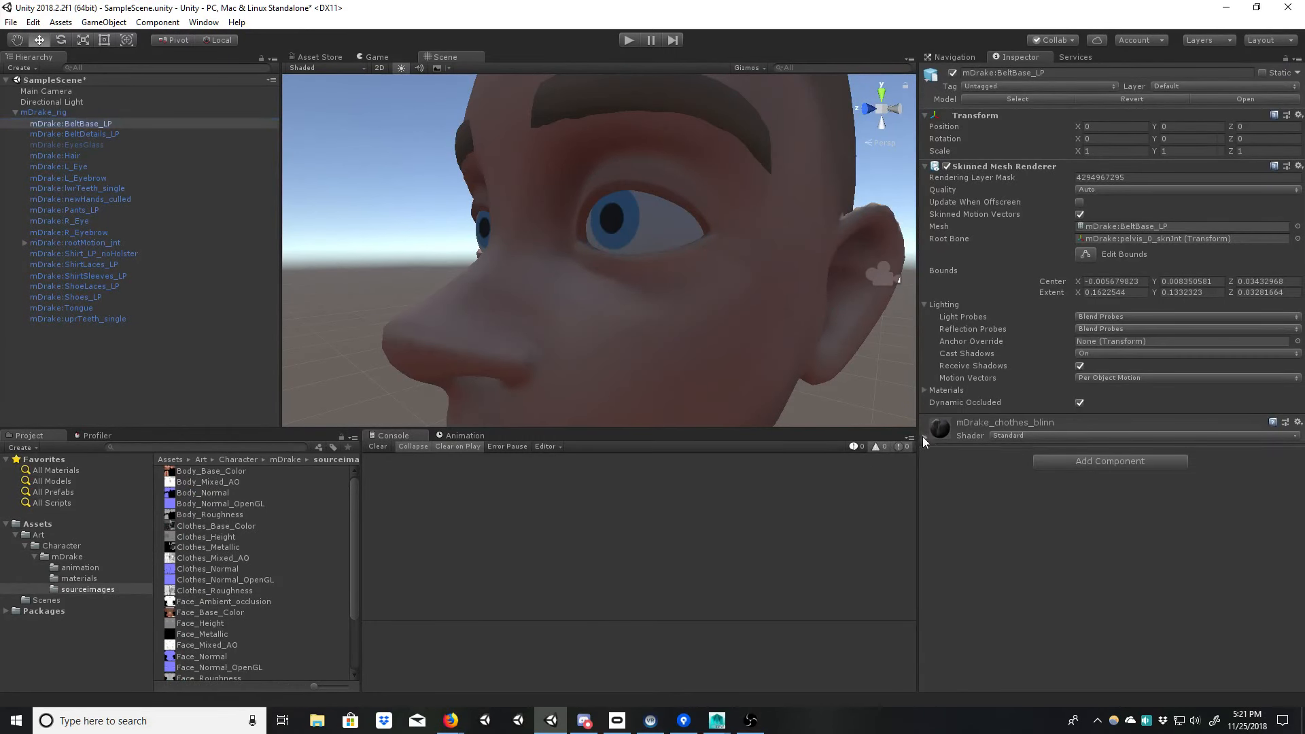
{"action": "left_click_drag", "start_coordinate": [1299, 455], "coordinate": [1299, 562]}
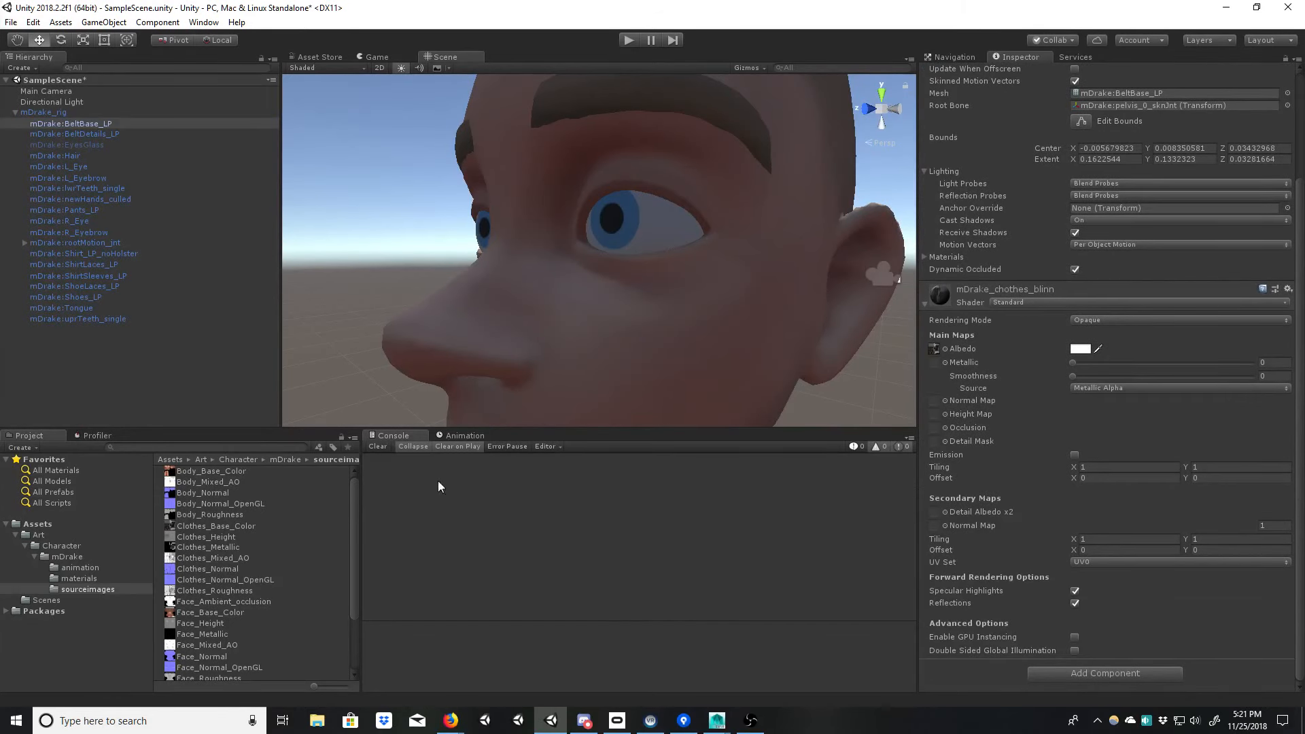
{"action": "left_click", "coordinate": [929, 350]}
{"action": "left_click_drag", "start_coordinate": [221, 569], "coordinate": [932, 400]}
Step: Examine the character's shirt, belt and whole body from several angles and distances with the normal map applied
{"action": "middle_click_drag", "start_coordinate": [626, 365], "coordinate": [702, 251], "text": "alt"}
{"action": "middle_click_drag", "start_coordinate": [707, 381], "coordinate": [751, 216], "text": "alt"}
{"action": "scroll", "coordinate": [644, 329], "scroll_direction": "down", "scroll_amount": 7, "text": "alt"}
{"action": "middle_click_drag", "start_coordinate": [644, 329], "coordinate": [663, 142], "text": "alt"}
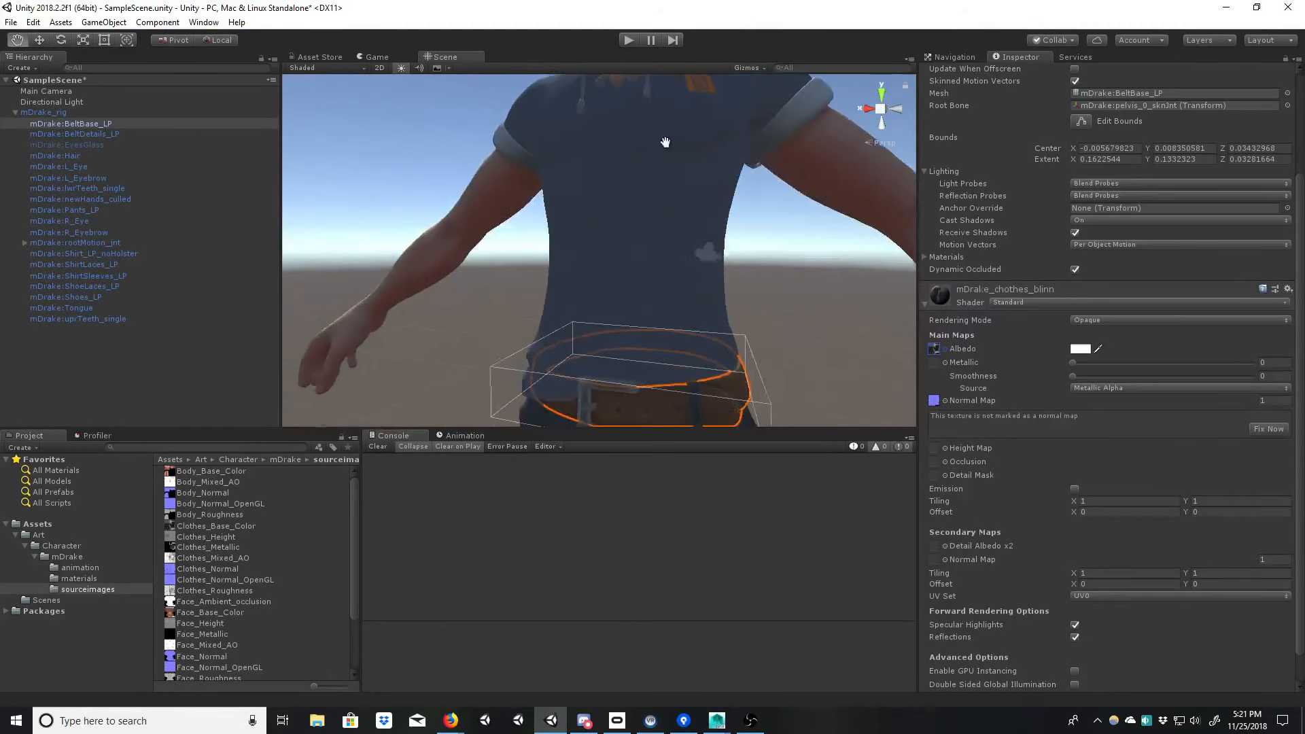
{"action": "left_click_drag", "start_coordinate": [664, 248], "coordinate": [618, 262], "text": "alt"}
{"action": "middle_click_drag", "start_coordinate": [615, 95], "coordinate": [576, 290], "text": "alt"}
{"action": "left_click_drag", "start_coordinate": [577, 290], "coordinate": [705, 282], "text": "alt"}
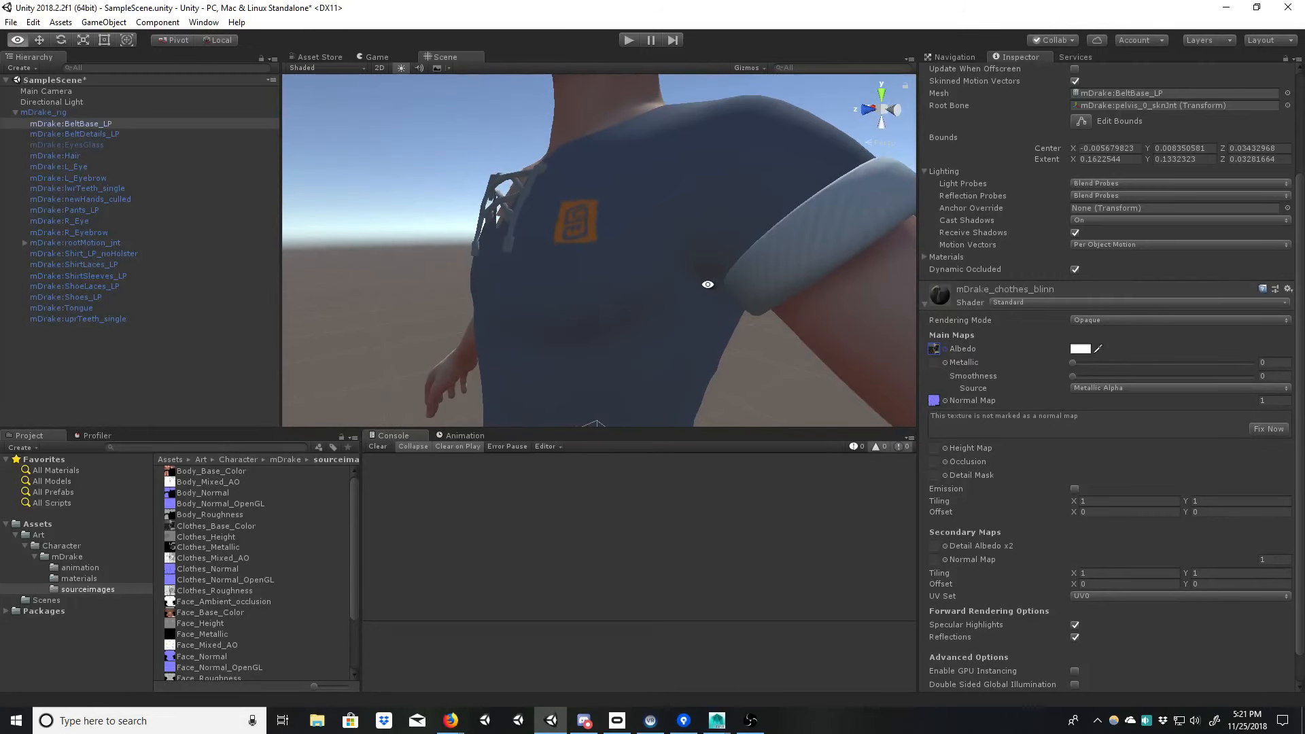
{"action": "middle_click_drag", "start_coordinate": [737, 367], "coordinate": [771, 238], "text": "alt"}
{"action": "right_click_drag", "start_coordinate": [771, 239], "coordinate": [512, 279], "text": "alt"}
{"action": "left_click_drag", "start_coordinate": [512, 279], "coordinate": [679, 277], "text": "alt"}
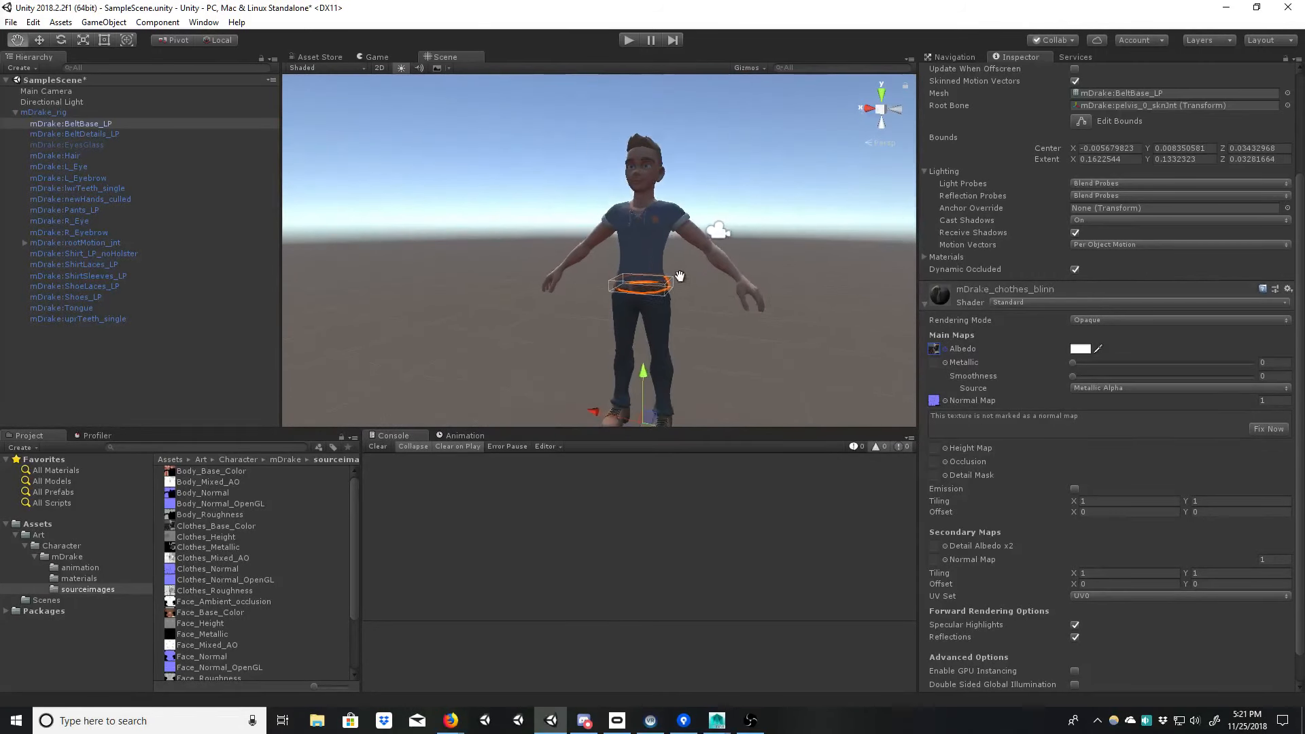
{"action": "right_click_drag", "start_coordinate": [679, 277], "coordinate": [598, 279], "text": "alt"}
{"action": "left_click_drag", "start_coordinate": [598, 278], "coordinate": [568, 303], "text": "alt"}
{"action": "middle_click_drag", "start_coordinate": [569, 302], "coordinate": [568, 338], "text": "alt"}
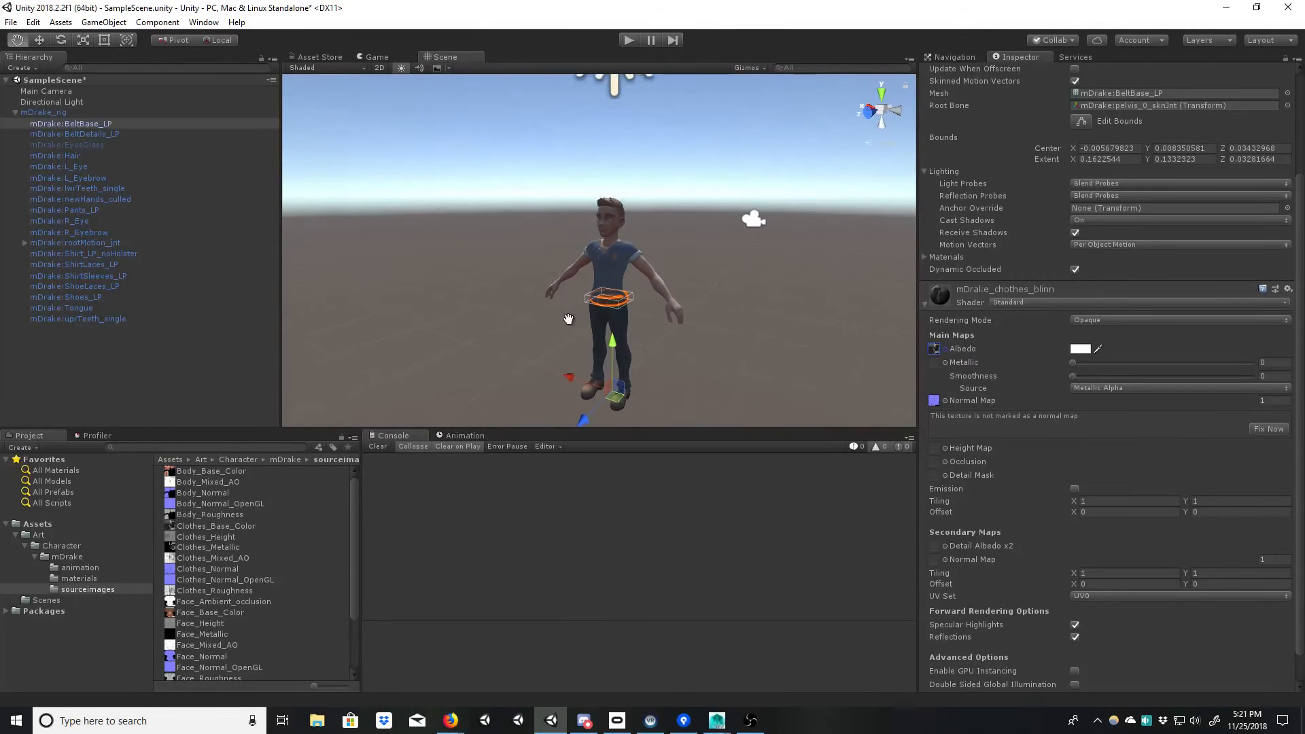
Step: Rotate the Directional Light to about (23.4, 138.2, 174.8) and move it to about (-0.74, 2.55, 0.95) to light the character's front
{"action": "right_click_drag", "start_coordinate": [568, 338], "coordinate": [523, 338], "text": "alt"}
{"action": "left_click_drag", "start_coordinate": [523, 338], "coordinate": [469, 342], "text": "alt"}
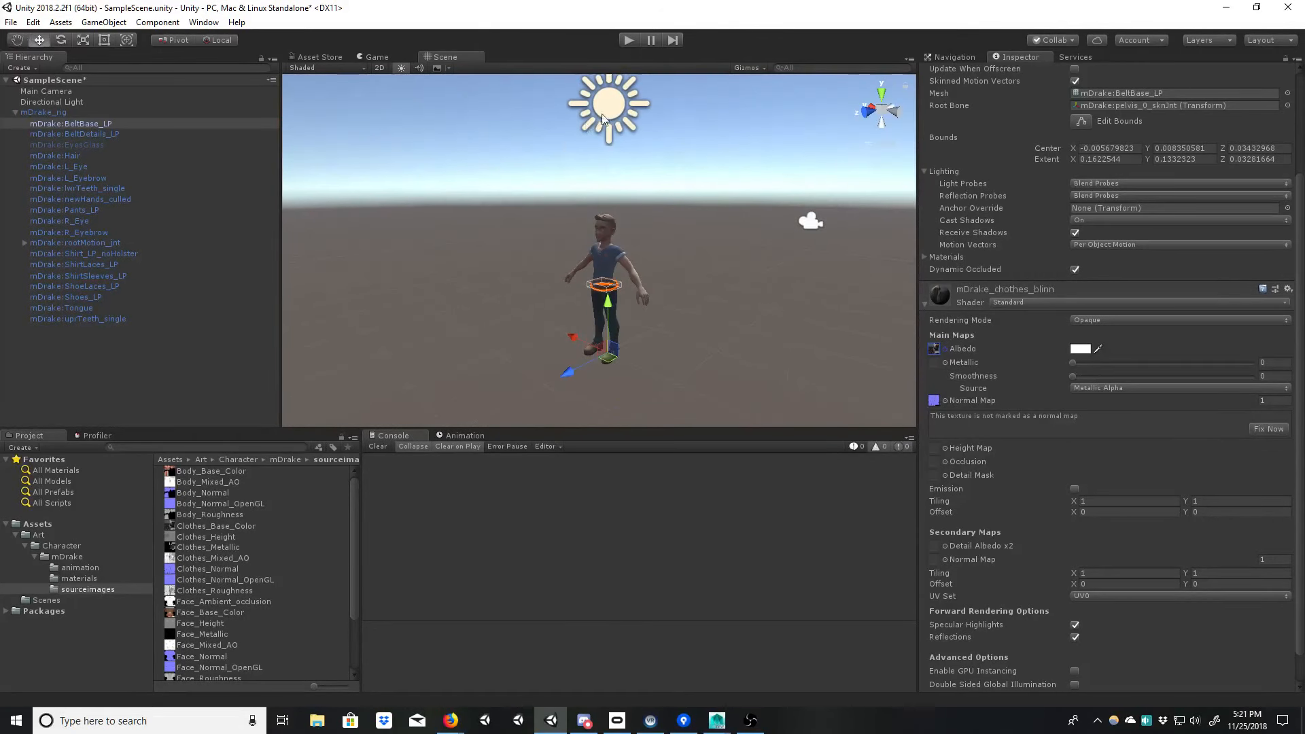
{"action": "left_click", "coordinate": [604, 110]}
{"action": "middle_click_drag", "start_coordinate": [597, 186], "coordinate": [581, 234], "text": "alt"}
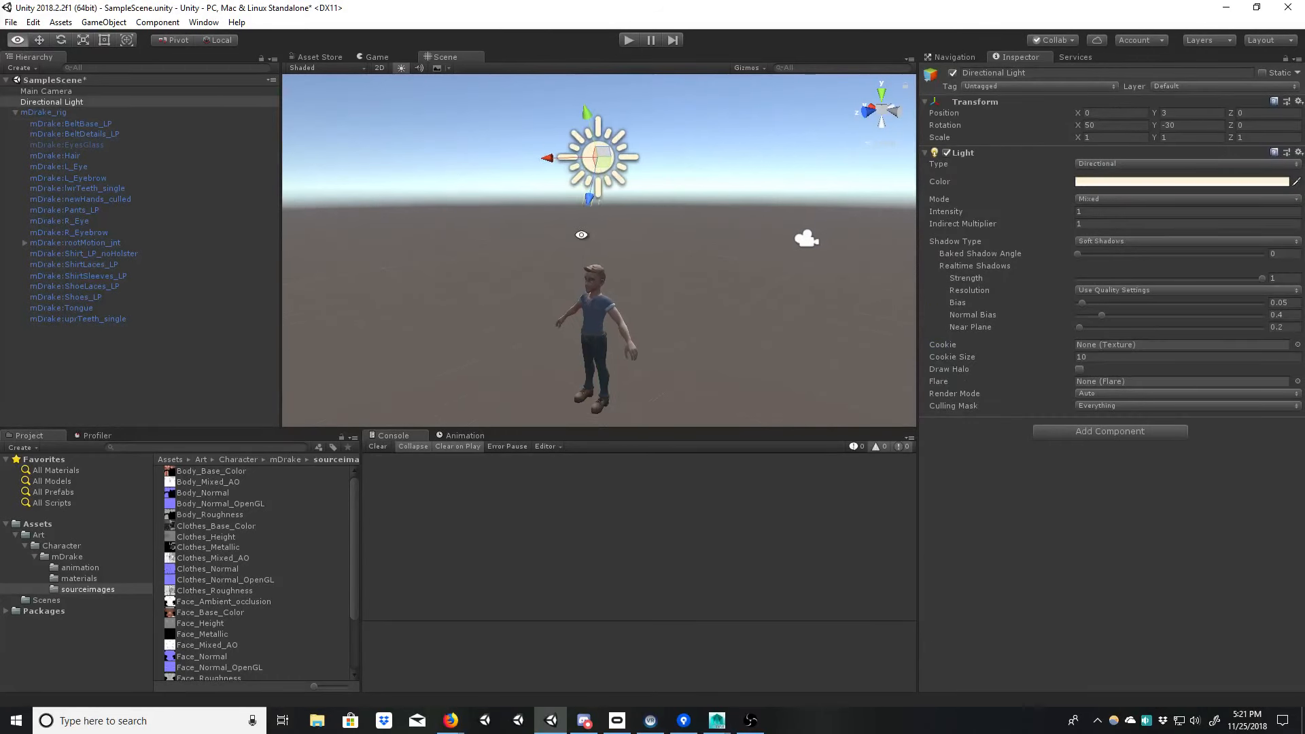
{"action": "right_click_drag", "start_coordinate": [581, 234], "coordinate": [544, 234], "text": "alt"}
{"action": "left_click_drag", "start_coordinate": [543, 234], "coordinate": [498, 229], "text": "alt"}
{"action": "key", "text": "e"}
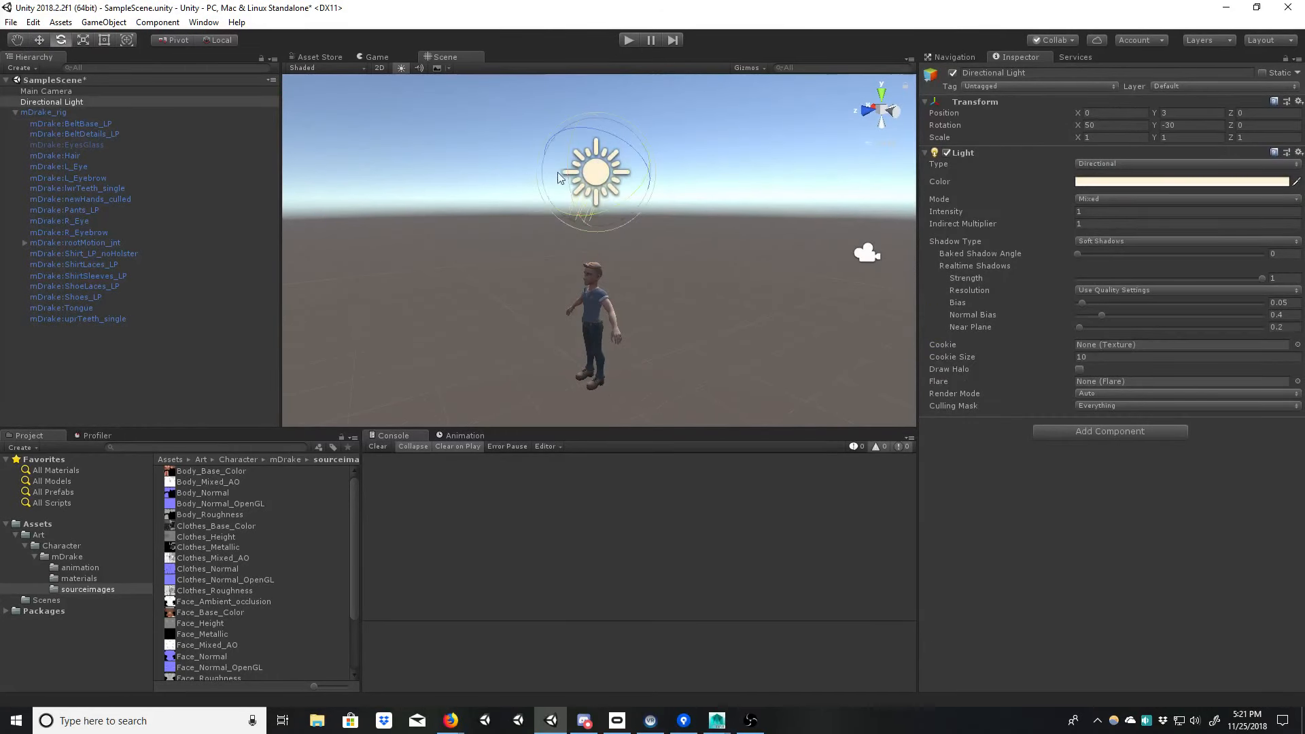
{"action": "left_click_drag", "start_coordinate": [558, 173], "coordinate": [558, 225]}
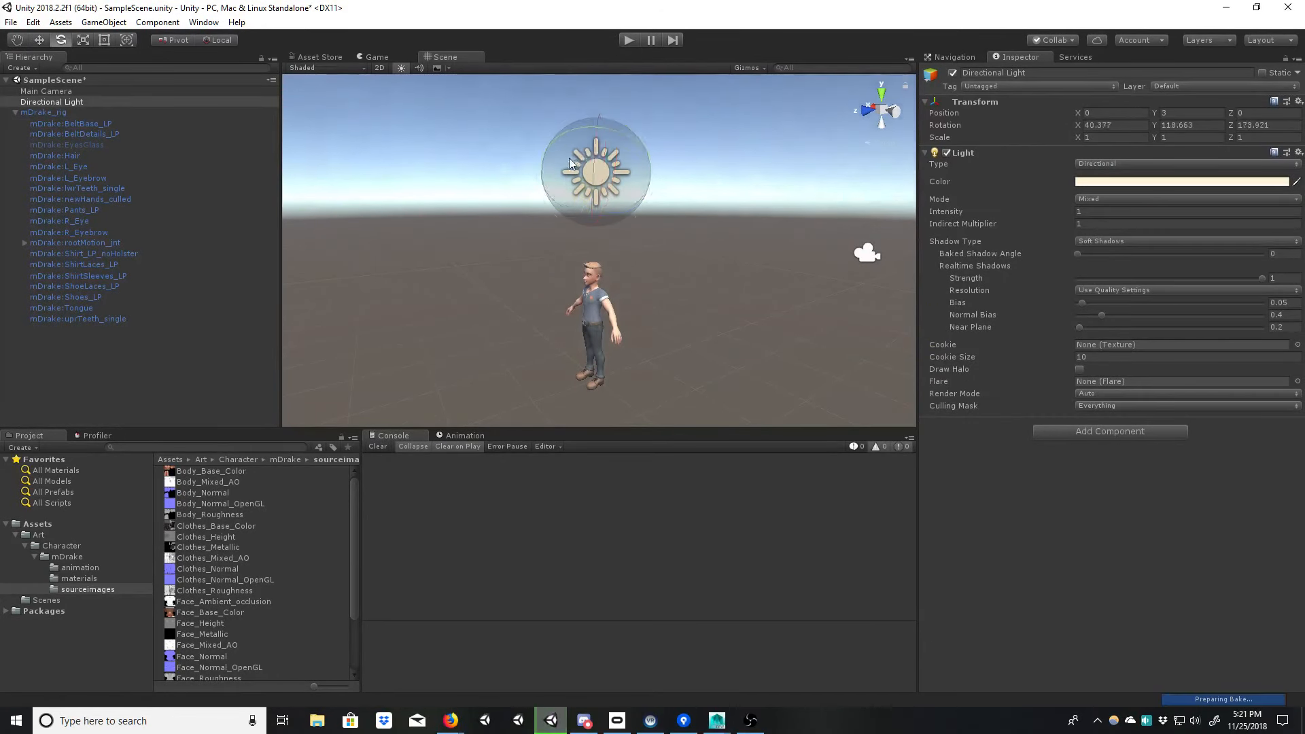
{"action": "key", "text": "w"}
{"action": "left_click_drag", "start_coordinate": [597, 182], "coordinate": [554, 219]}
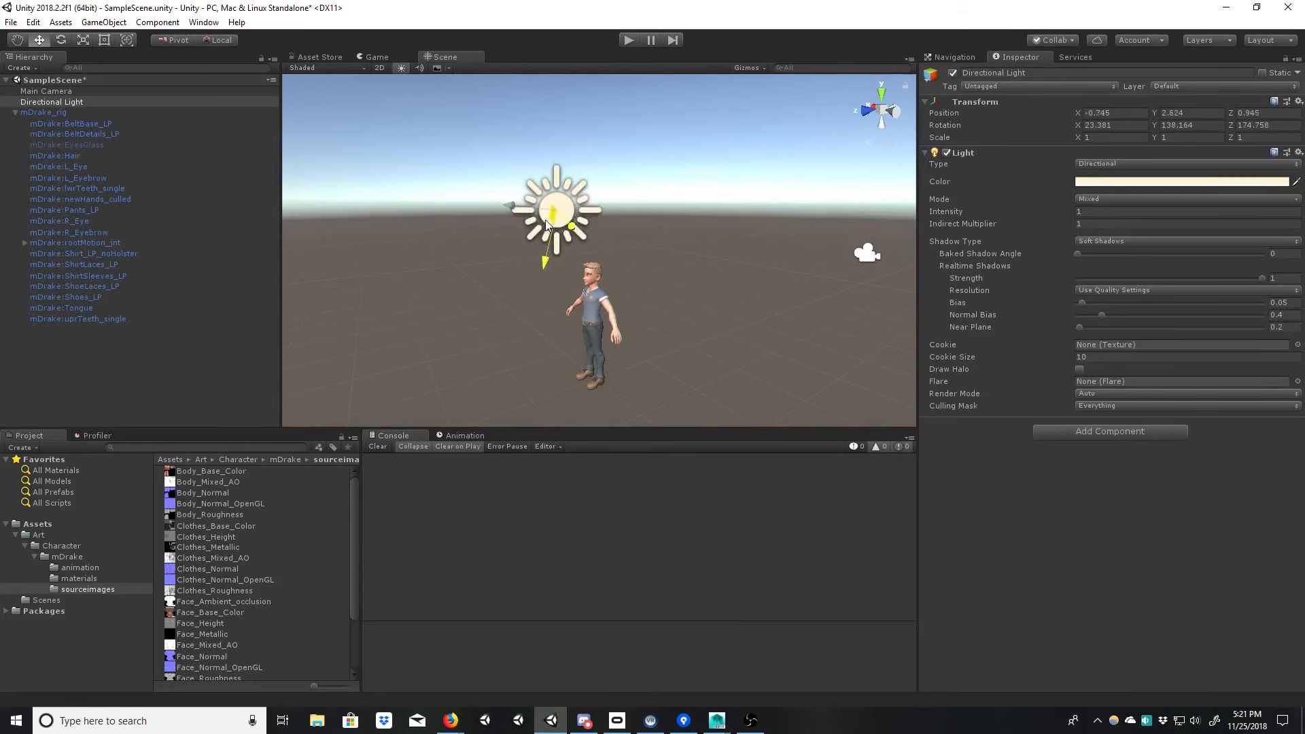
Step: Select the Shirt_LP_noHolster mesh and examine the lit shirt and sleeve up close along with its material settings
{"action": "middle_click_drag", "start_coordinate": [508, 261], "coordinate": [465, 218], "text": "alt"}
{"action": "right_click_drag", "start_coordinate": [466, 218], "coordinate": [553, 329], "text": "alt"}
{"action": "left_click_drag", "start_coordinate": [554, 330], "coordinate": [752, 277], "text": "alt"}
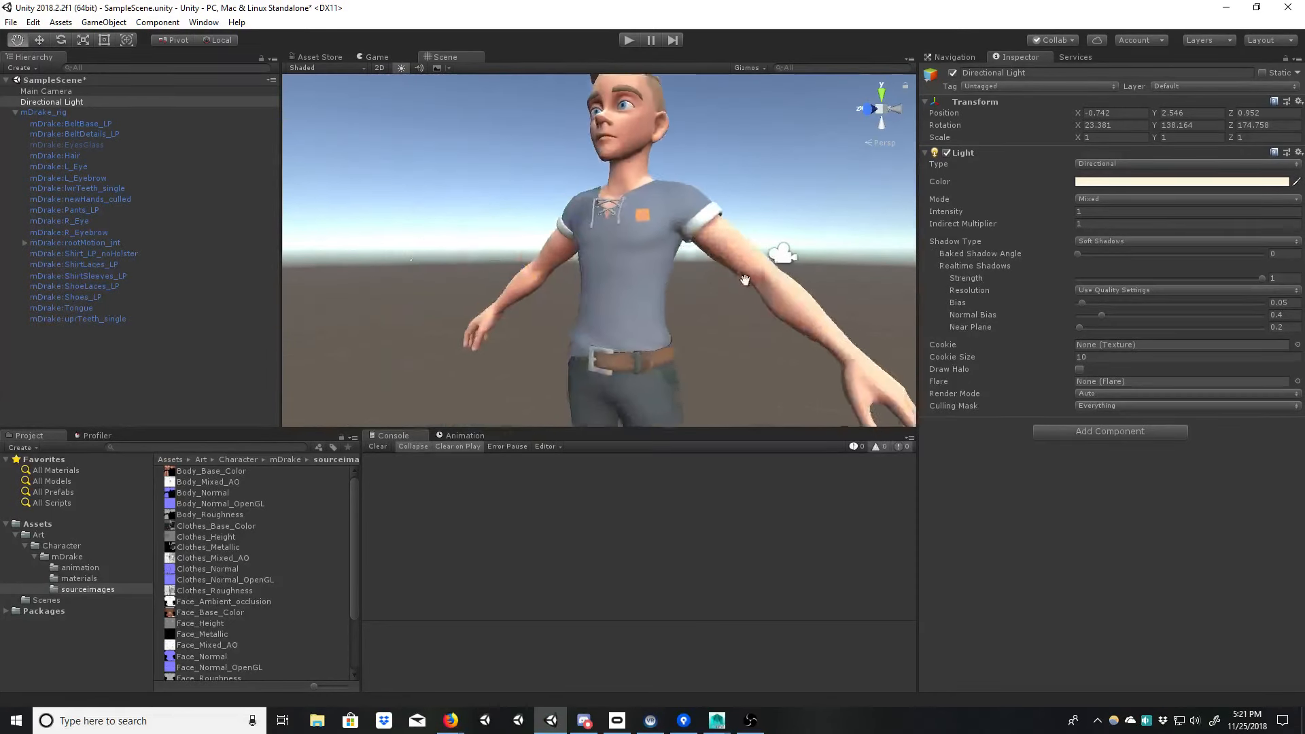
{"action": "right_click_drag", "start_coordinate": [752, 276], "coordinate": [924, 317], "text": "alt"}
{"action": "left_click_drag", "start_coordinate": [884, 302], "coordinate": [790, 267], "text": "alt"}
{"action": "middle_click_drag", "start_coordinate": [791, 267], "coordinate": [661, 329], "text": "alt"}
{"action": "left_click_drag", "start_coordinate": [661, 329], "coordinate": [751, 285], "text": "alt"}
{"action": "left_click", "coordinate": [707, 253]}
{"action": "middle_click_drag", "start_coordinate": [715, 270], "coordinate": [725, 247]}
{"action": "right_click_drag", "start_coordinate": [725, 247], "coordinate": [666, 183], "text": "alt"}
{"action": "left_click", "coordinate": [666, 186]}
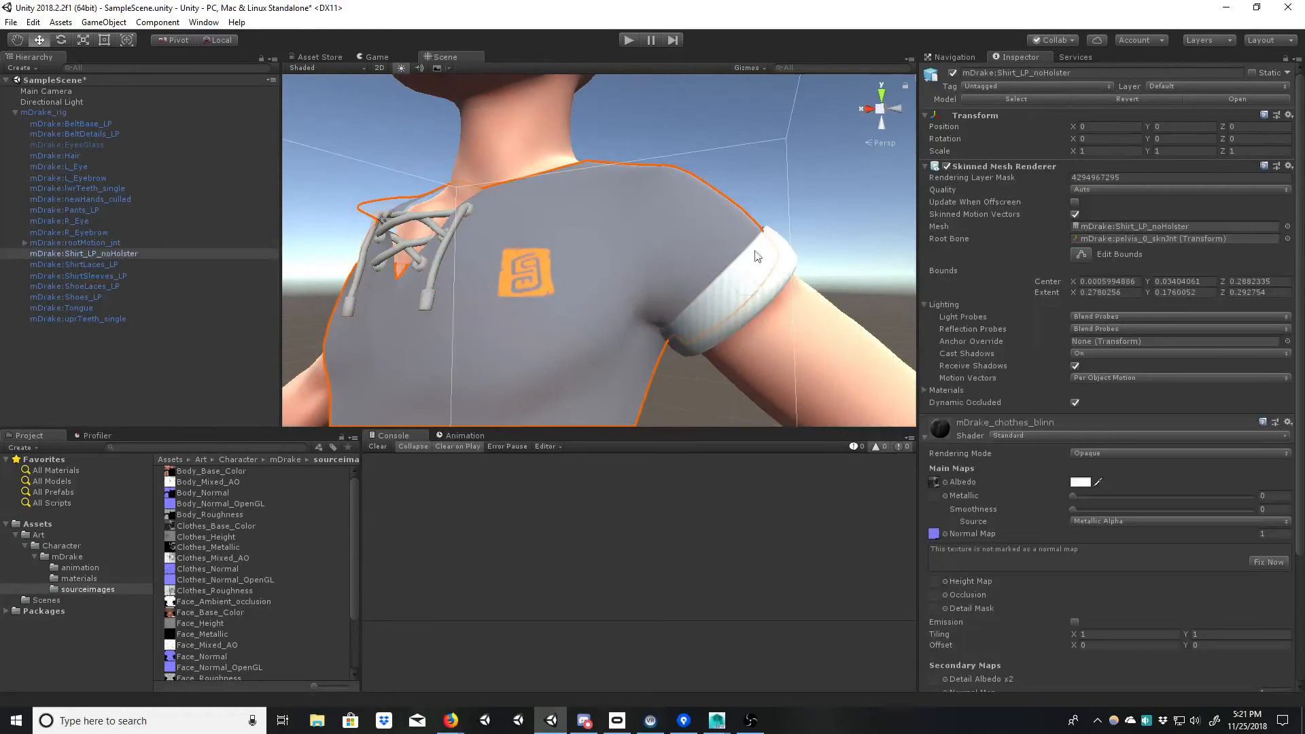
{"action": "middle_click_drag", "start_coordinate": [736, 396], "coordinate": [735, 325], "text": "alt"}
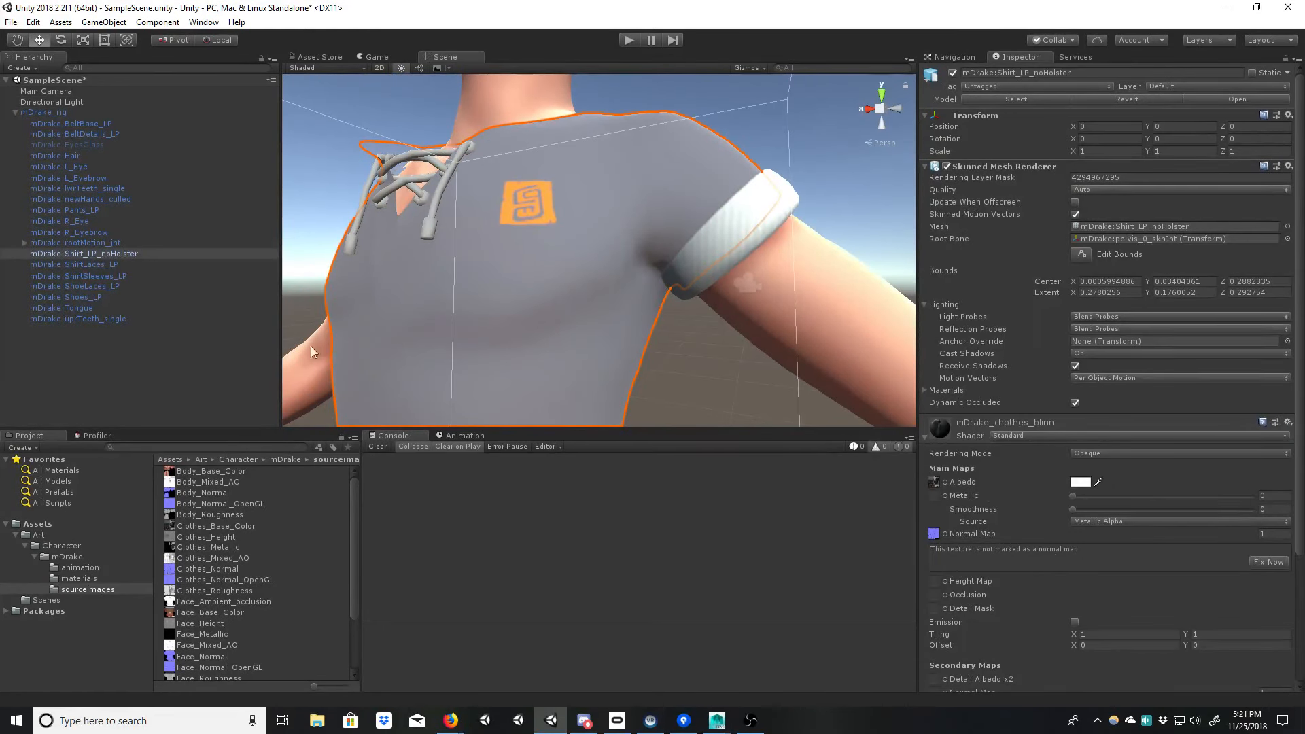
Step: Locate the clothes material's albedo texture in the project, and assign Clothes_Metallic as its metallic map
{"action": "left_click", "coordinate": [934, 482]}
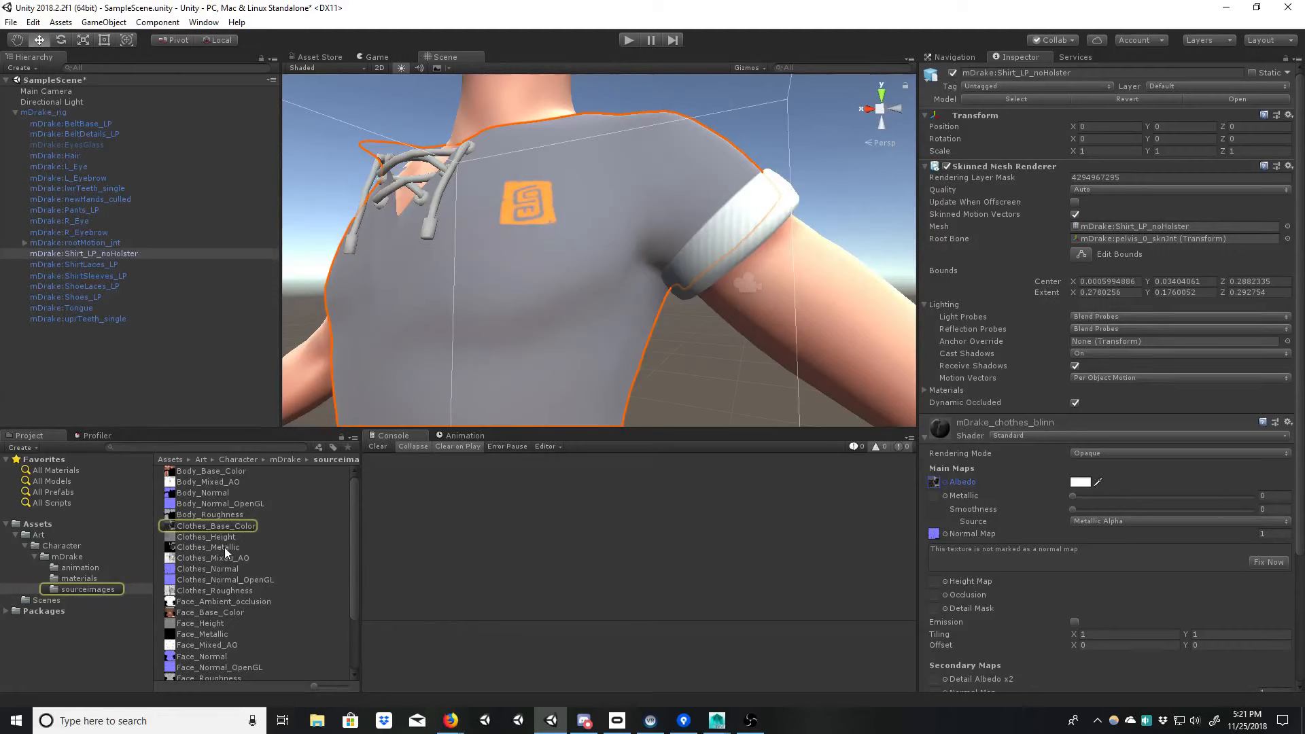
{"action": "left_click_drag", "start_coordinate": [214, 547], "coordinate": [937, 496]}
{"action": "scroll", "coordinate": [664, 288], "scroll_direction": "down", "scroll_amount": 4}
{"action": "mouse_move", "coordinate": [664, 288]}
{"action": "left_mouse_down", "text": "alt"}
{"action": "mouse_move", "coordinate": [631, 267]}
{"action": "mouse_move", "coordinate": [679, 272]}
{"action": "left_mouse_up", "text": "alt"}
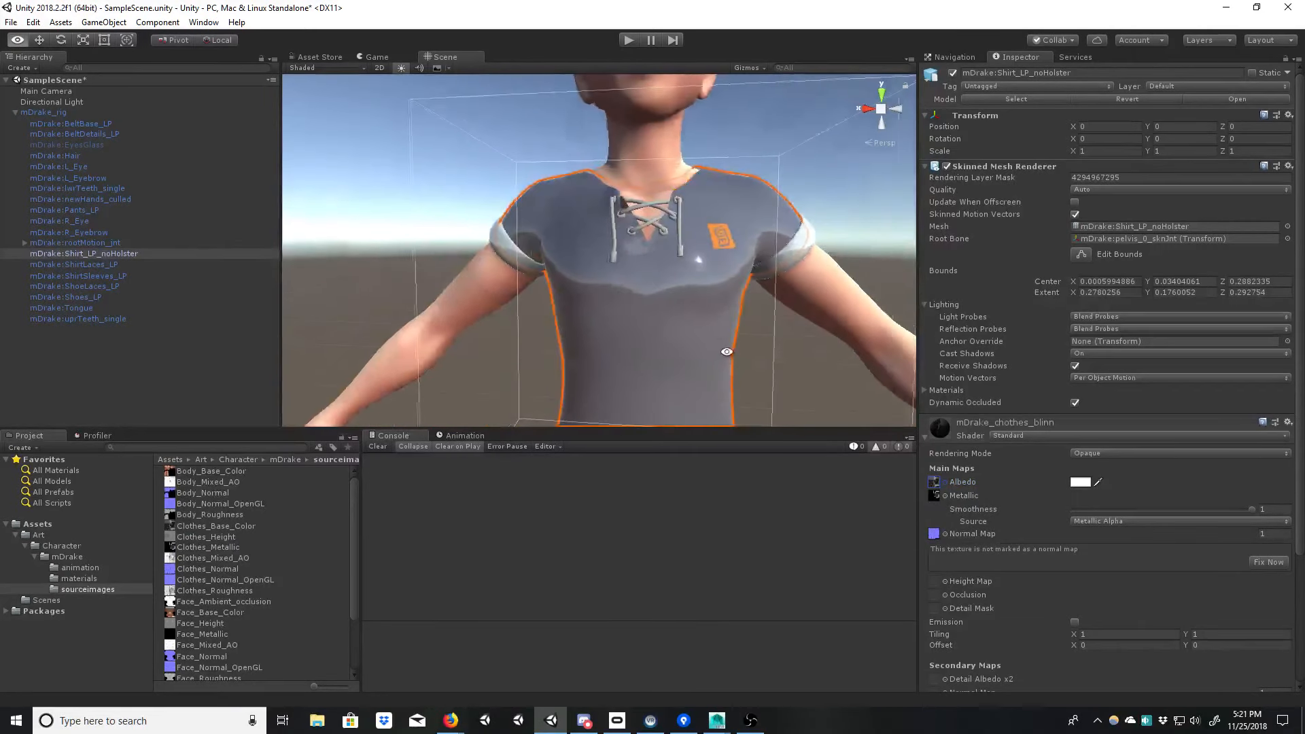
Step: Set the clothes material's smoothness to 0.116 with Albedo Alpha as its source, and check the shirt
{"action": "left_click_drag", "start_coordinate": [1251, 509], "coordinate": [1095, 512]}
{"action": "left_click", "coordinate": [1097, 522]}
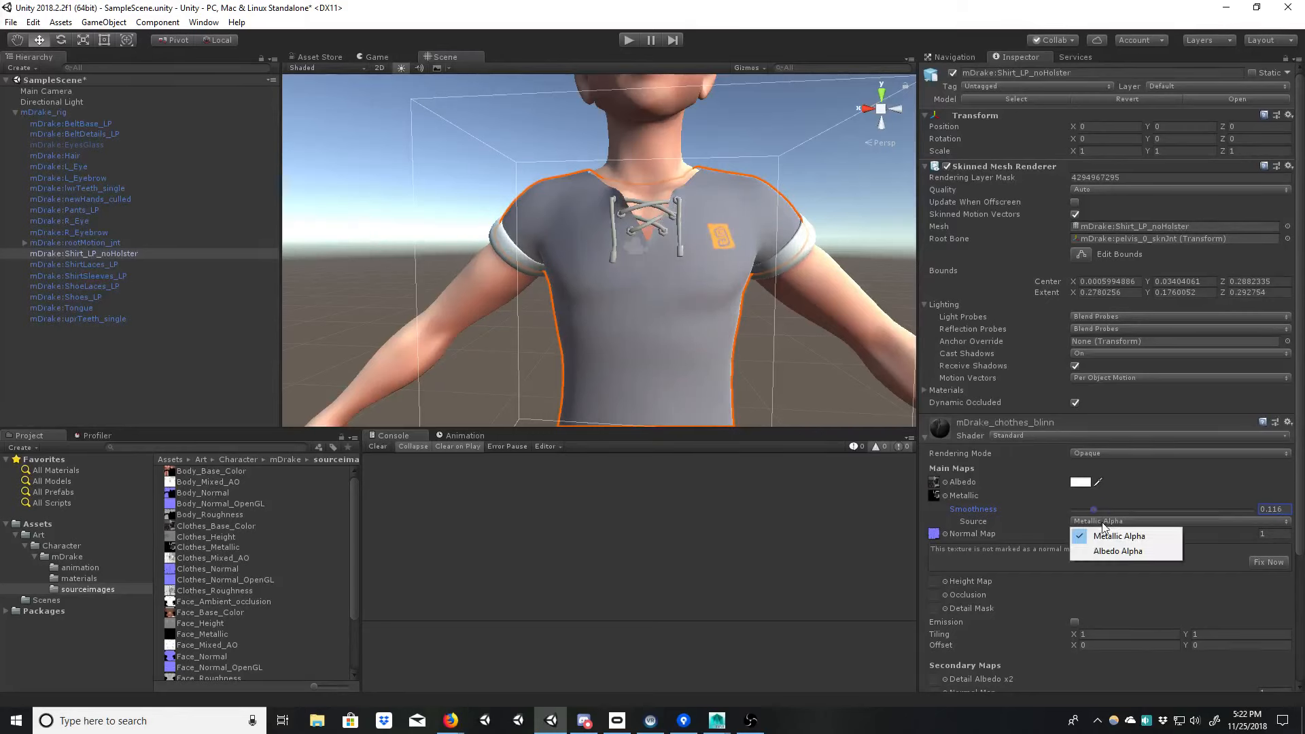
{"action": "left_click", "coordinate": [1106, 550]}
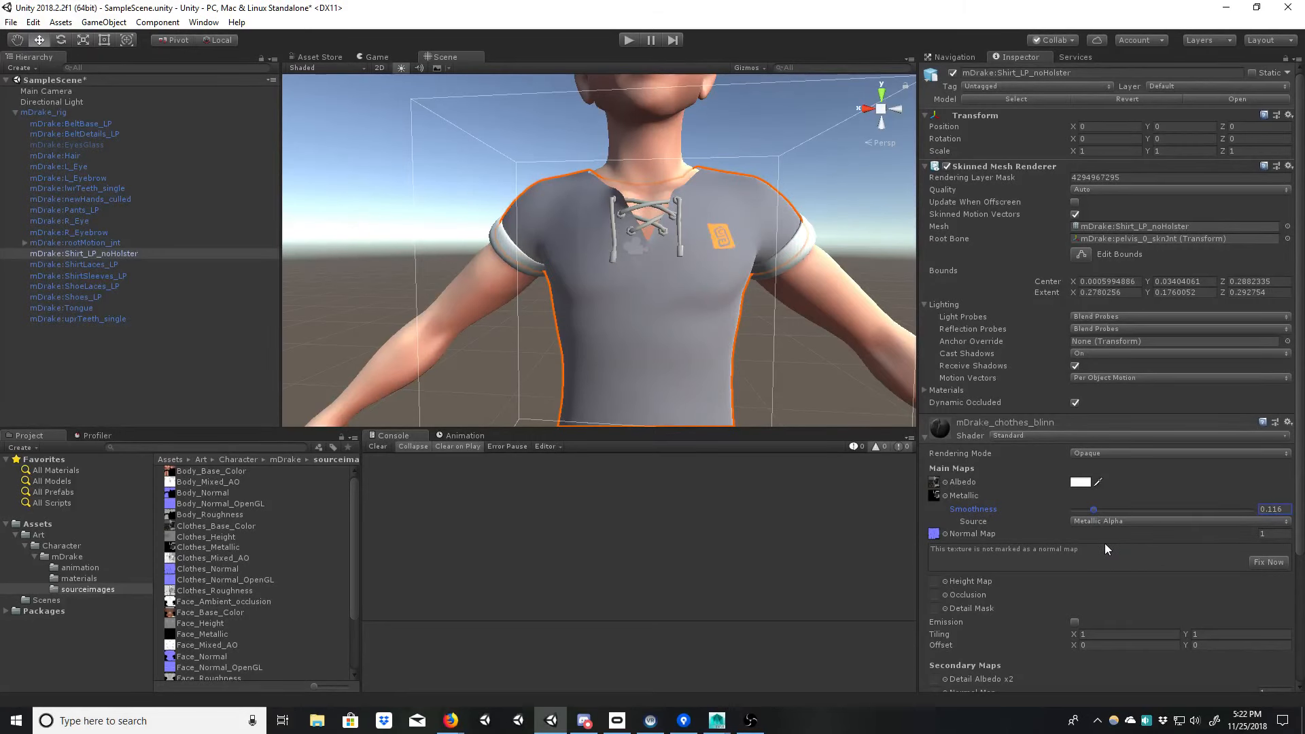
{"action": "left_click_drag", "start_coordinate": [849, 313], "coordinate": [553, 381], "text": "alt"}
{"action": "middle_click_drag", "start_coordinate": [553, 381], "coordinate": [649, 285]}
{"action": "scroll", "coordinate": [680, 306], "scroll_direction": "down", "scroll_amount": 4}
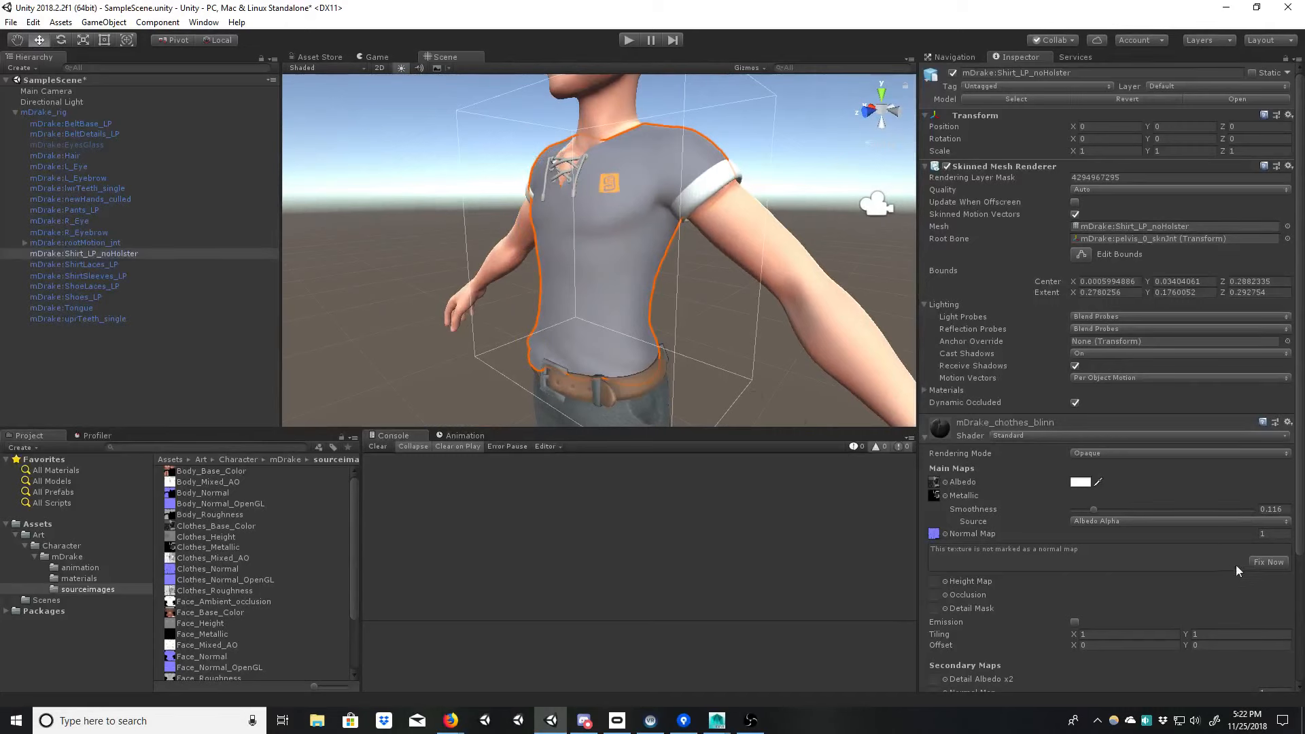
Step: Fix the Clothes_Normal texture's import type so that it is marked as a normal map, and check the shirt
{"action": "left_click", "coordinate": [1263, 562]}
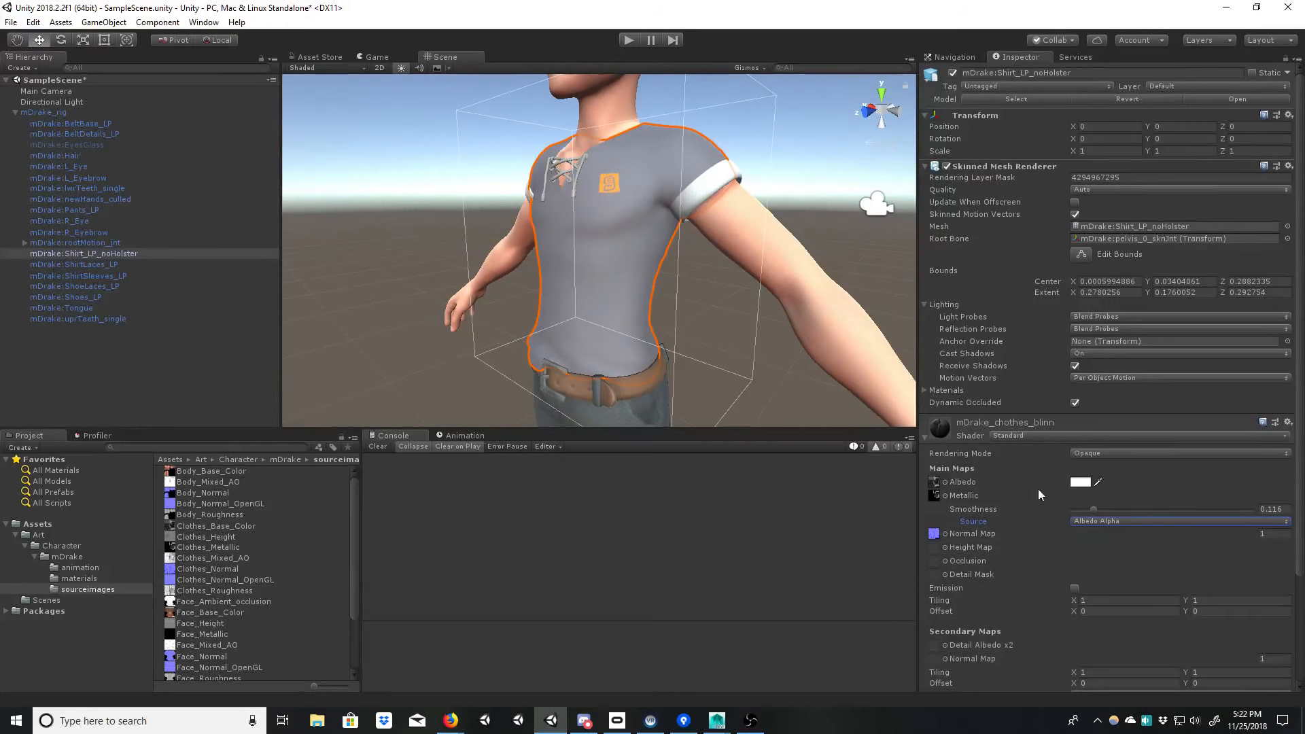
{"action": "middle_click_drag", "start_coordinate": [643, 236], "coordinate": [646, 281], "text": "alt"}
{"action": "scroll", "coordinate": [654, 293], "scroll_direction": "up", "scroll_amount": 2}
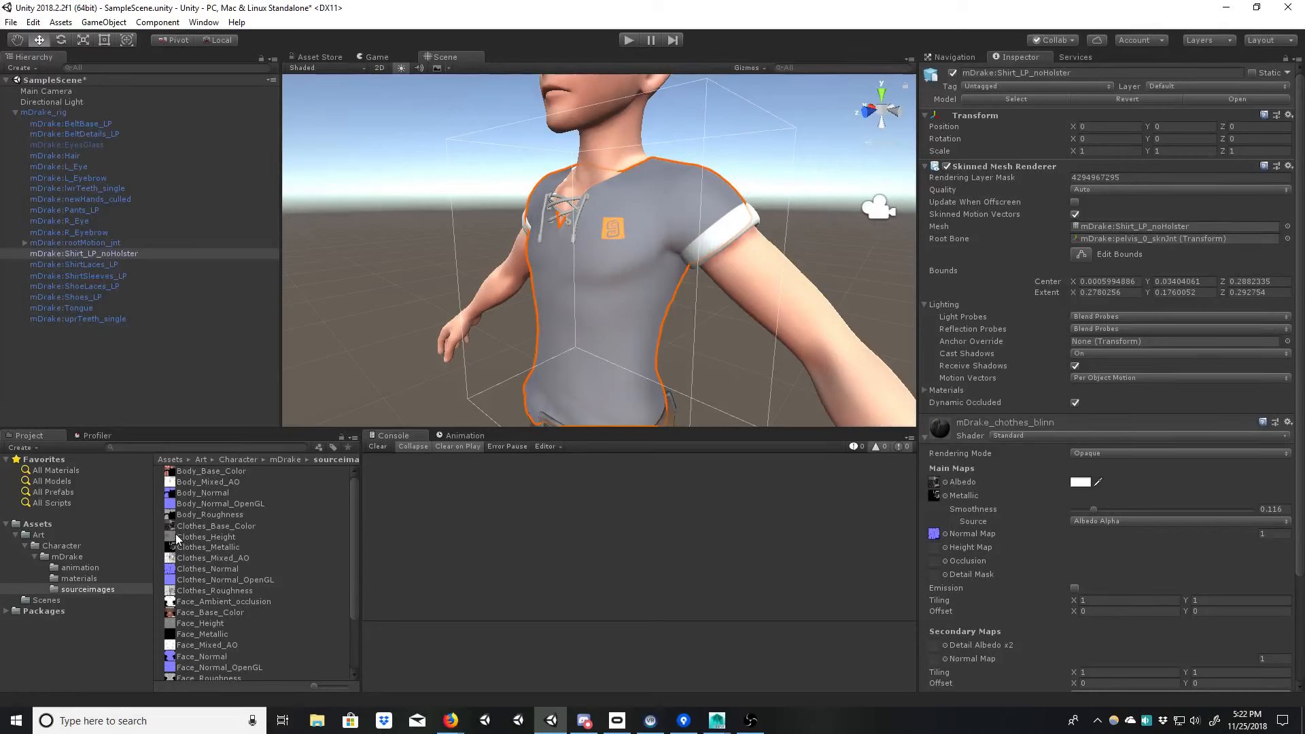
Step: Assign Clothes_Height as the clothes material's height map and Clothes_Mixed_AO as its occlusion map, and inspect the clothing
{"action": "left_click_drag", "start_coordinate": [177, 539], "coordinate": [934, 551]}
{"action": "left_click_drag", "start_coordinate": [652, 319], "coordinate": [693, 327], "text": "alt"}
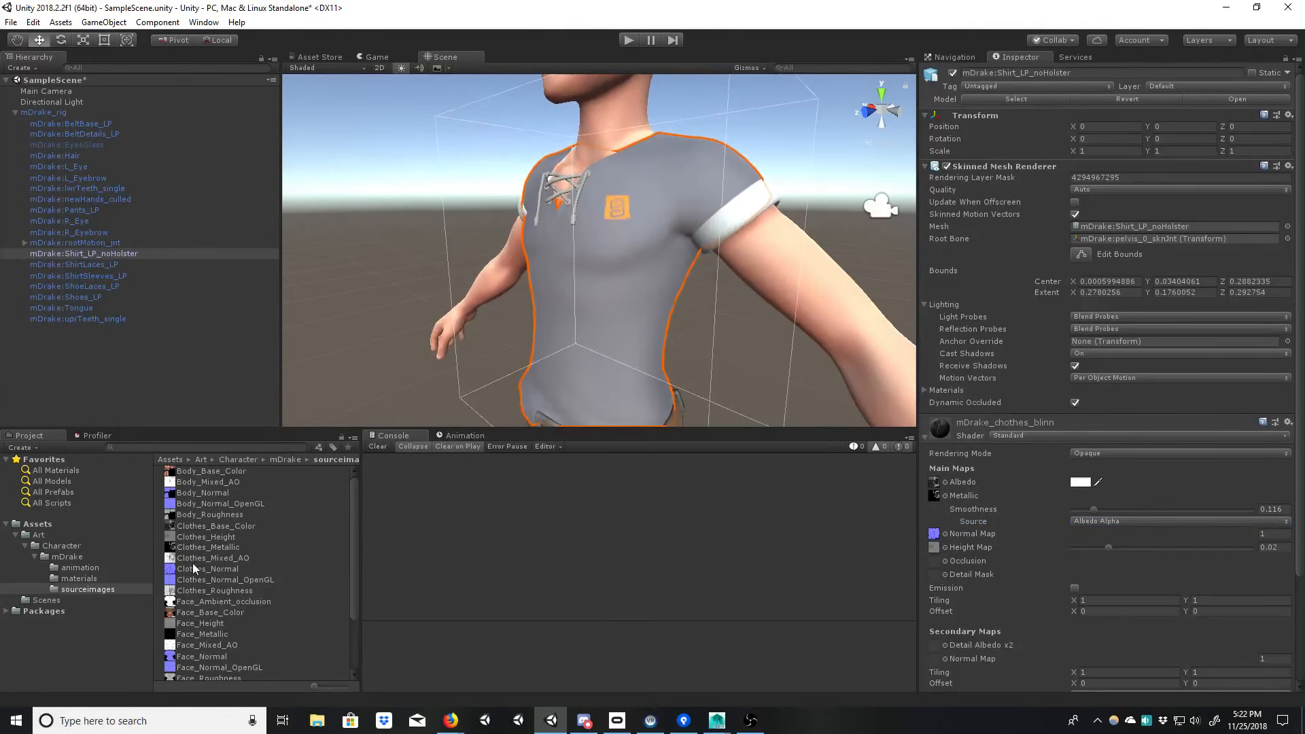
{"action": "left_click_drag", "start_coordinate": [171, 562], "coordinate": [934, 566]}
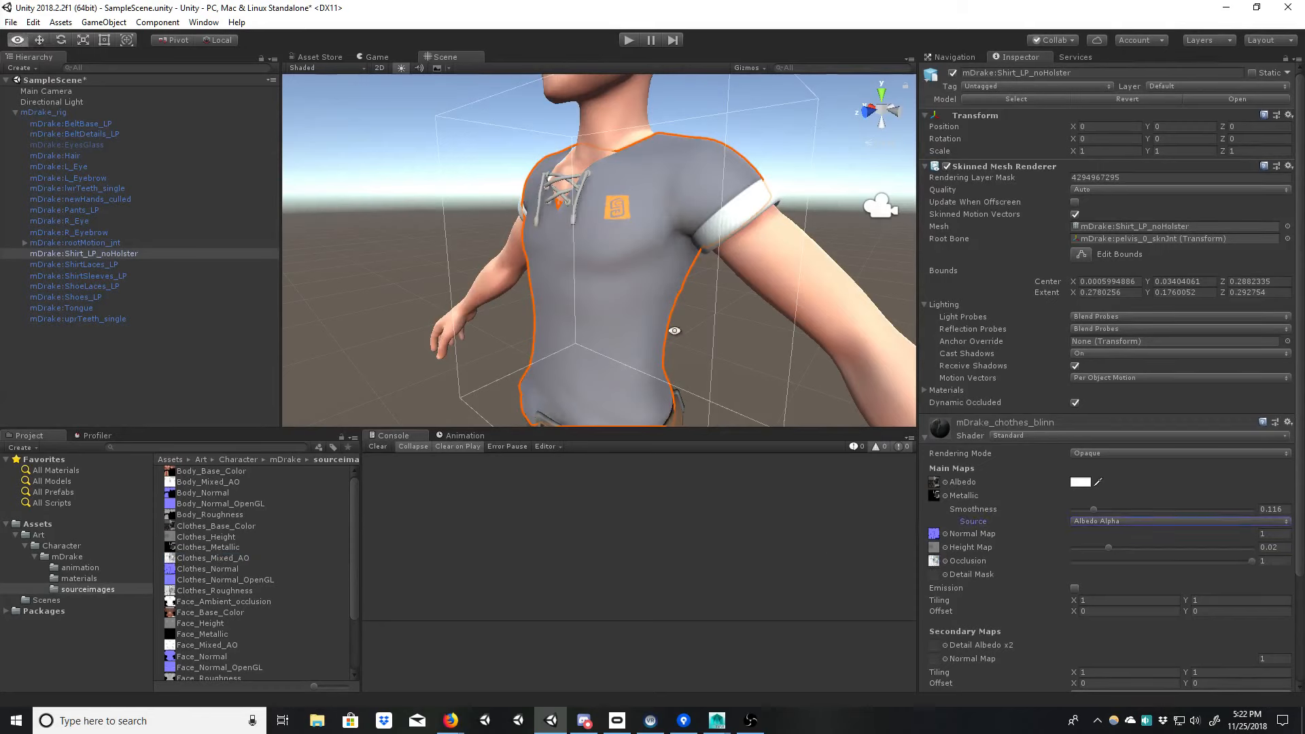
{"action": "left_click_drag", "start_coordinate": [675, 331], "coordinate": [701, 310], "text": "alt"}
{"action": "middle_click_drag", "start_coordinate": [701, 311], "coordinate": [678, 239], "text": "alt"}
{"action": "left_click_drag", "start_coordinate": [678, 238], "coordinate": [651, 301], "text": "alt"}
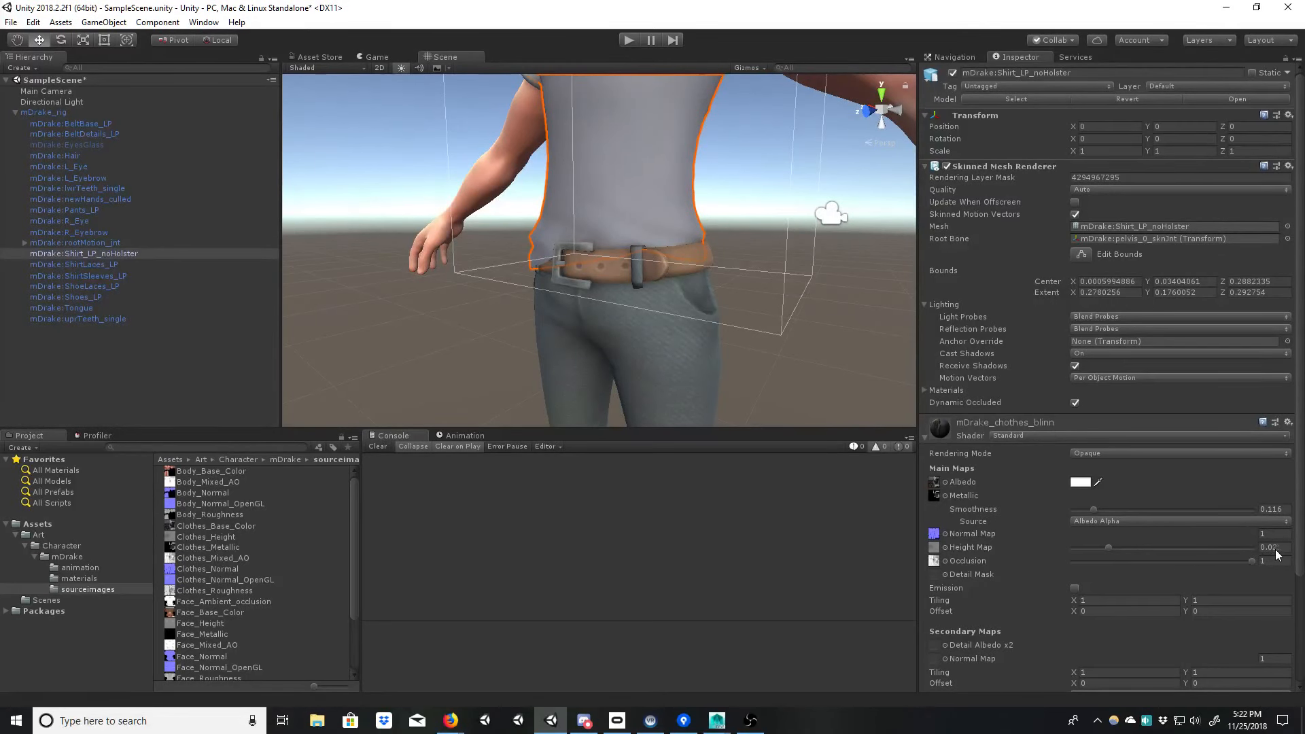
Step: Assign the Clothes_Roughness texture as the clothes material's detail mask and inspect the shirt
{"action": "left_click_drag", "start_coordinate": [1299, 551], "coordinate": [1286, 615]}
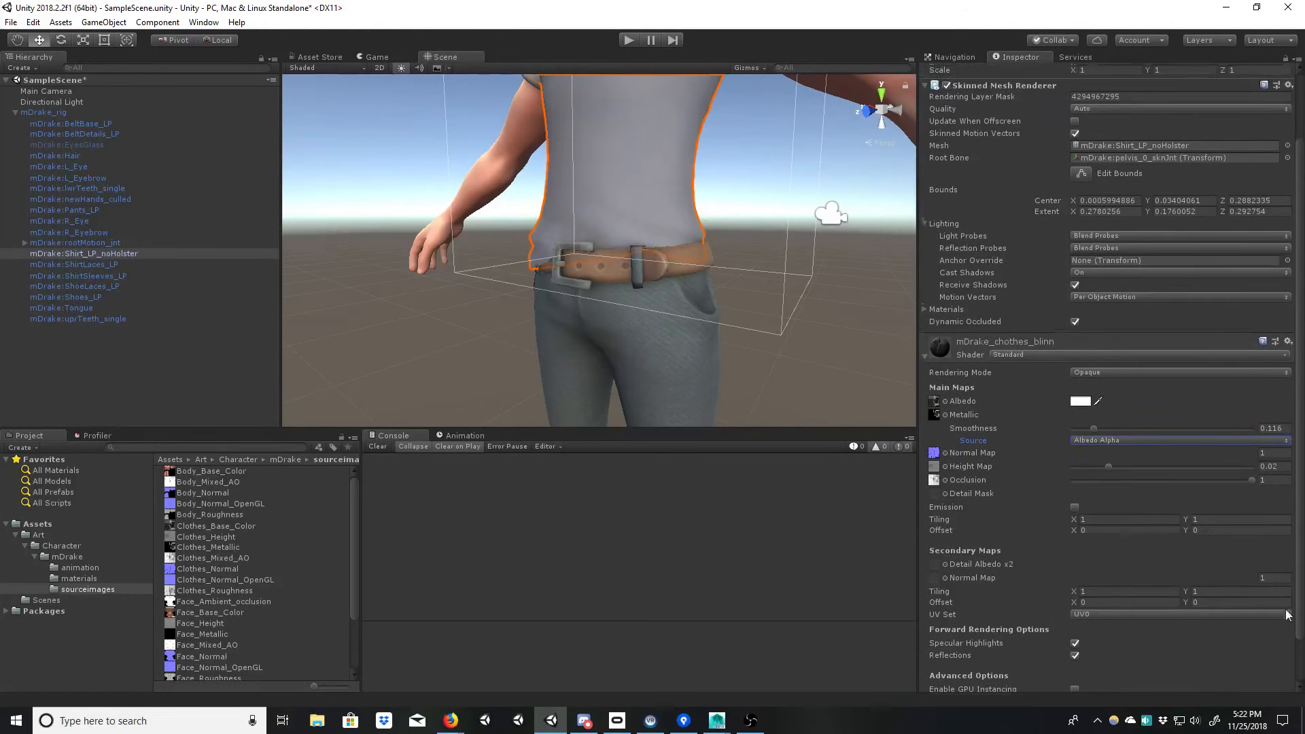
{"action": "left_click_drag", "start_coordinate": [219, 589], "coordinate": [934, 495]}
{"action": "middle_click_drag", "start_coordinate": [685, 182], "coordinate": [680, 332], "text": "alt"}
{"action": "left_click_drag", "start_coordinate": [680, 332], "coordinate": [711, 326], "text": "alt"}
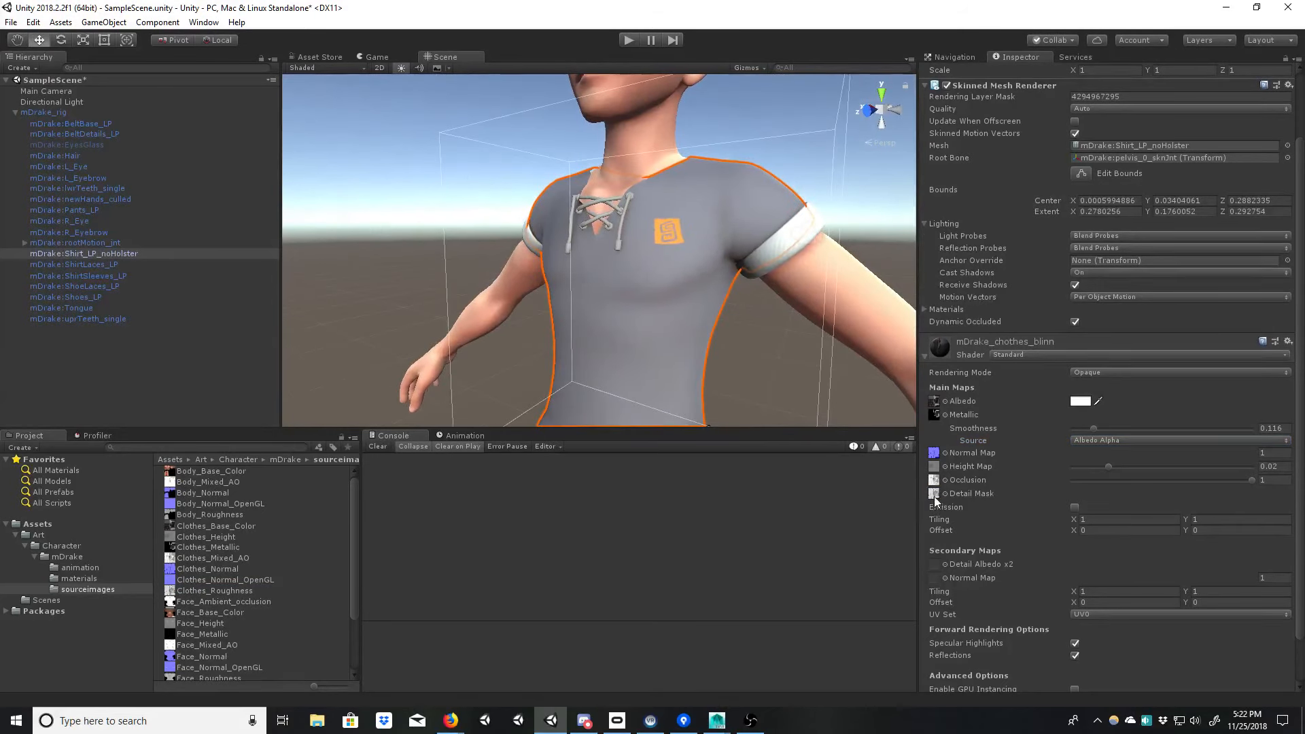
Step: Open the texture selection for the clothes material's detail mask and move its window clear of the character
{"action": "left_click", "coordinate": [933, 495]}
{"action": "left_click", "coordinate": [944, 493]}
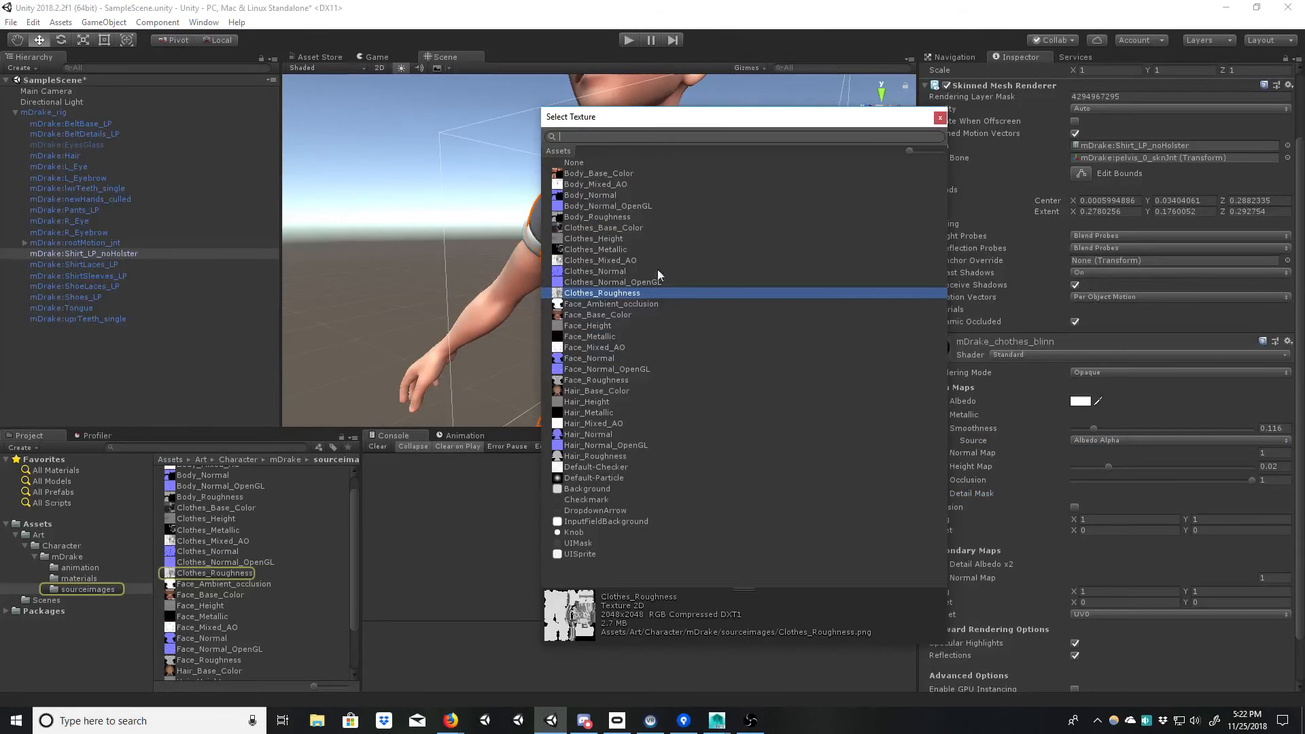
{"action": "left_click_drag", "start_coordinate": [632, 121], "coordinate": [178, 134]}
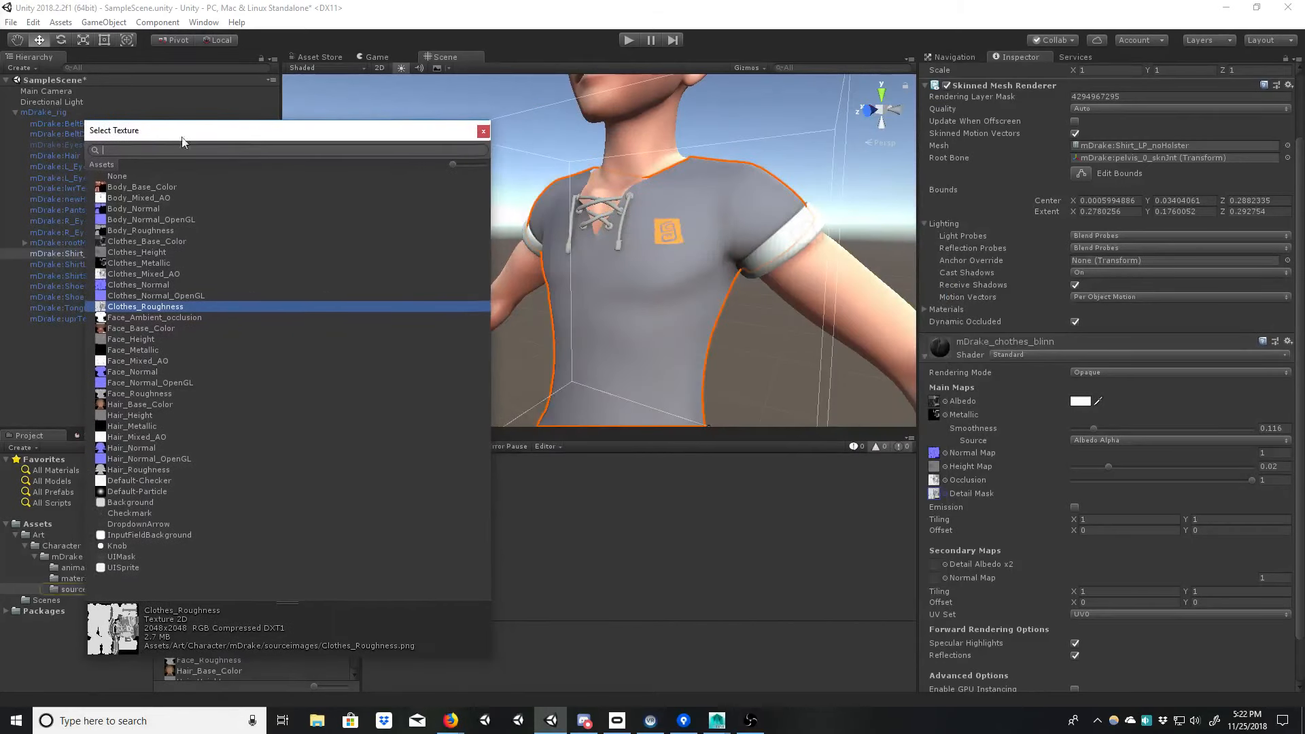
Step: Clear the Detail Mask texture of the clothes material
{"action": "left_click", "coordinate": [117, 176]}
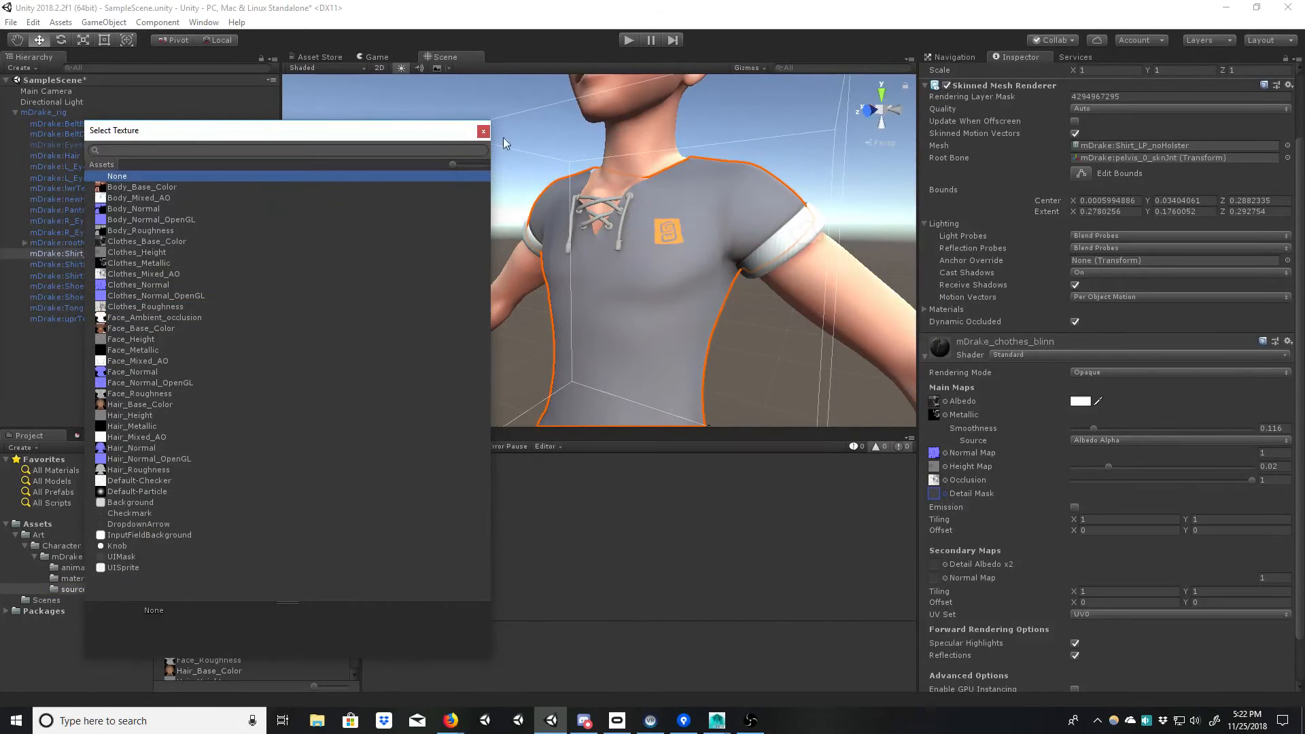
{"action": "left_click", "coordinate": [484, 133]}
Step: Select the character's head and hands mesh and locate the albedo textures of its face and body materials
{"action": "middle_click_drag", "start_coordinate": [577, 115], "coordinate": [557, 301]}
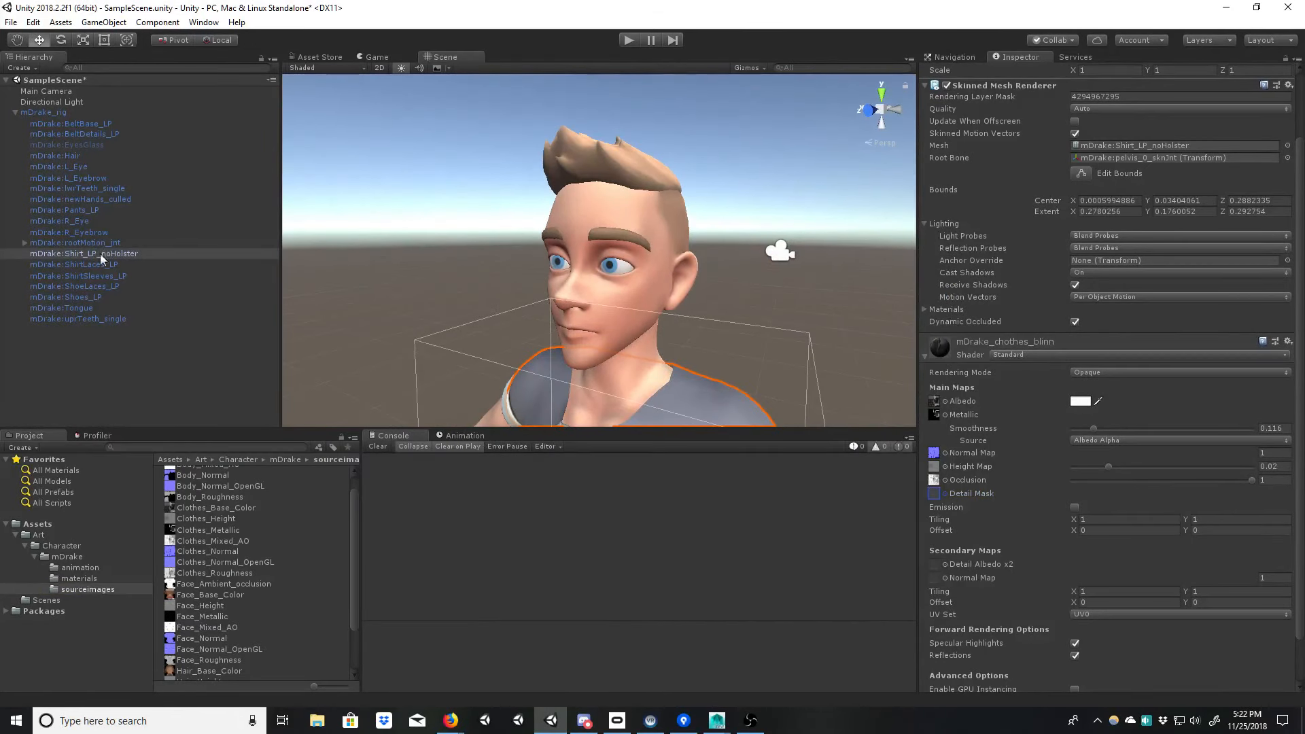
{"action": "left_click", "coordinate": [567, 216]}
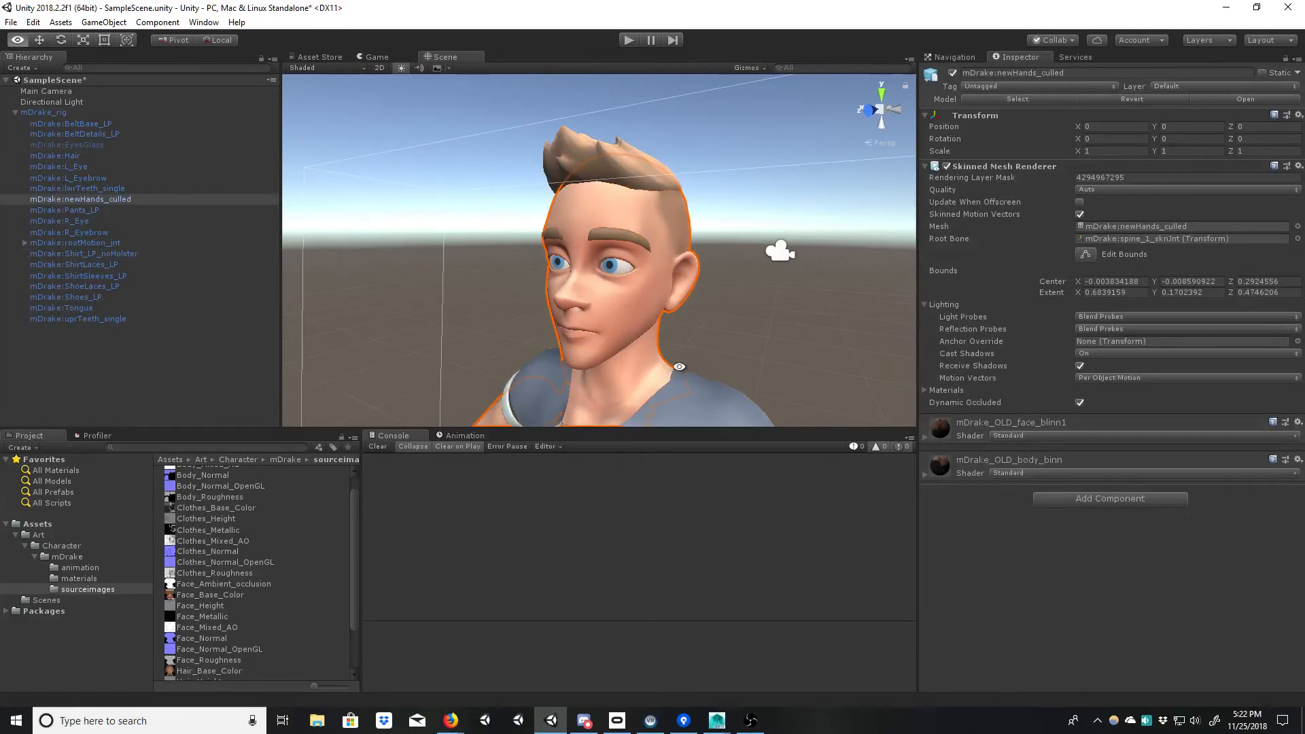
{"action": "left_click", "coordinate": [926, 435]}
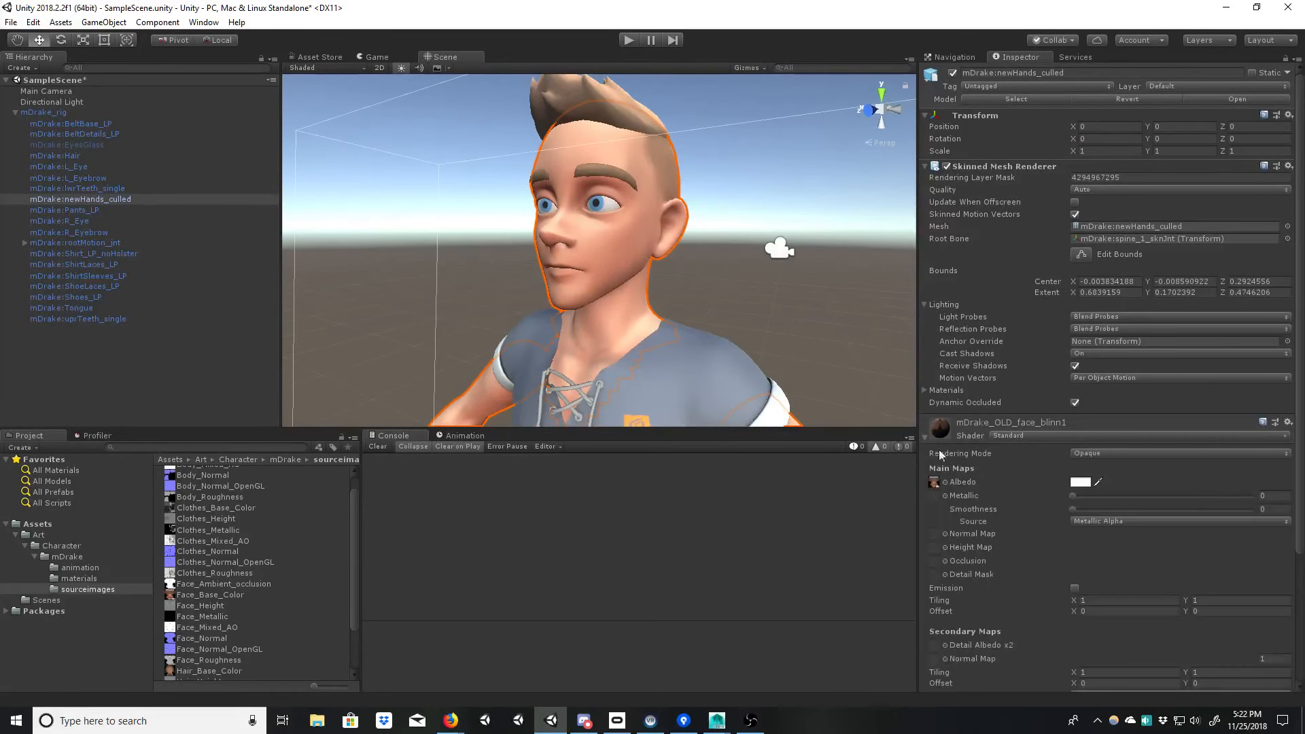
{"action": "left_click", "coordinate": [925, 435]}
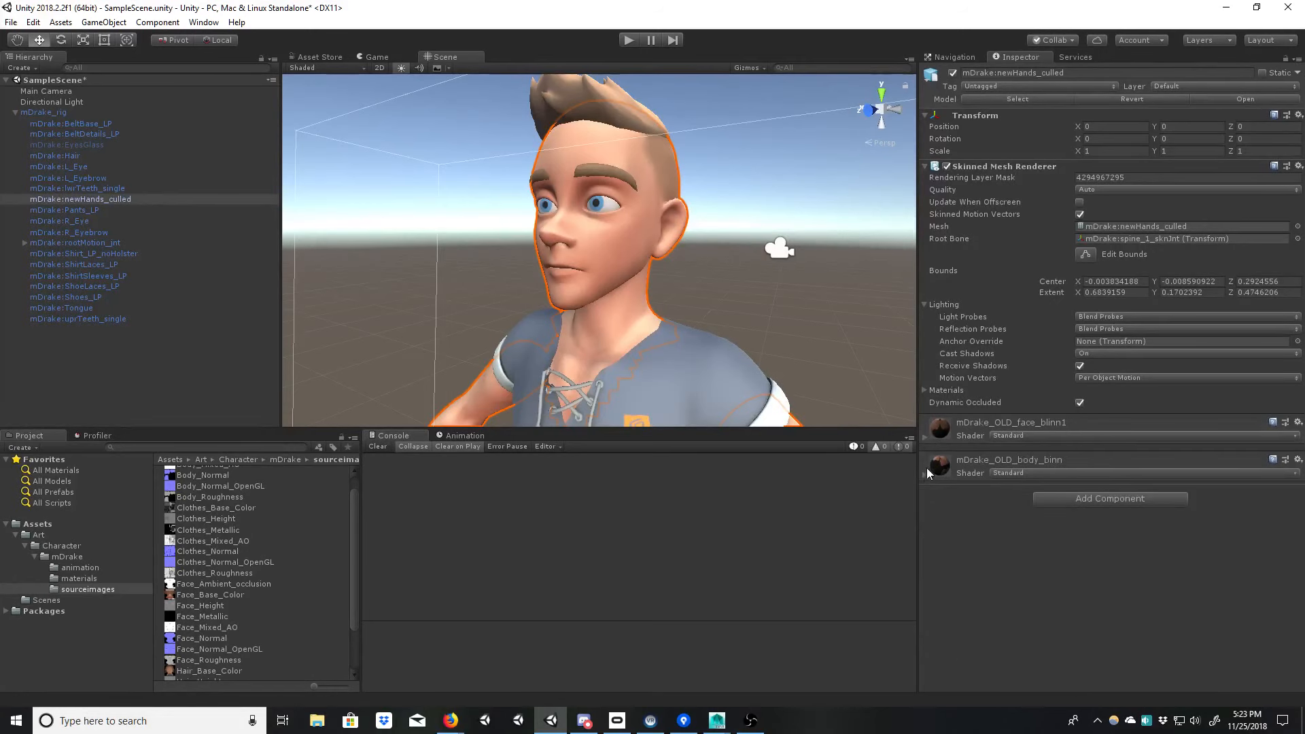
{"action": "left_click", "coordinate": [925, 473]}
{"action": "left_click", "coordinate": [933, 520]}
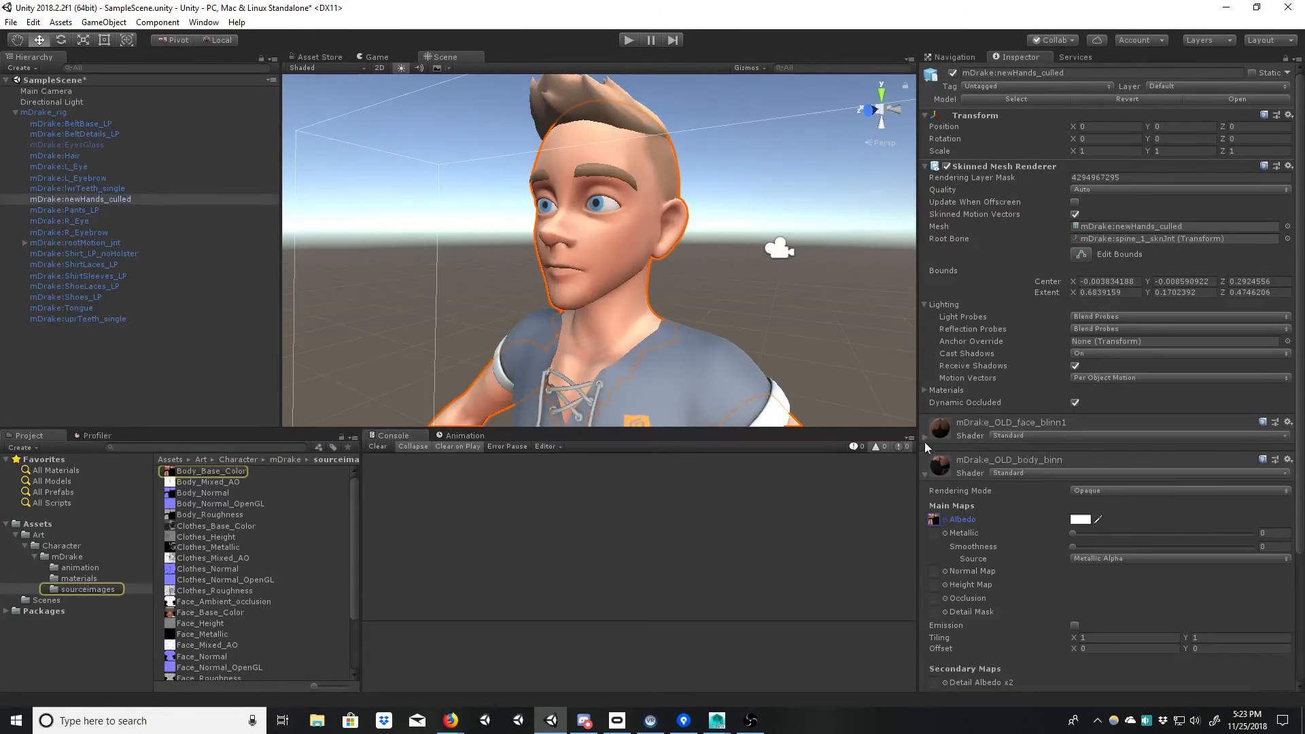
{"action": "left_click", "coordinate": [925, 436]}
{"action": "left_click", "coordinate": [933, 483]}
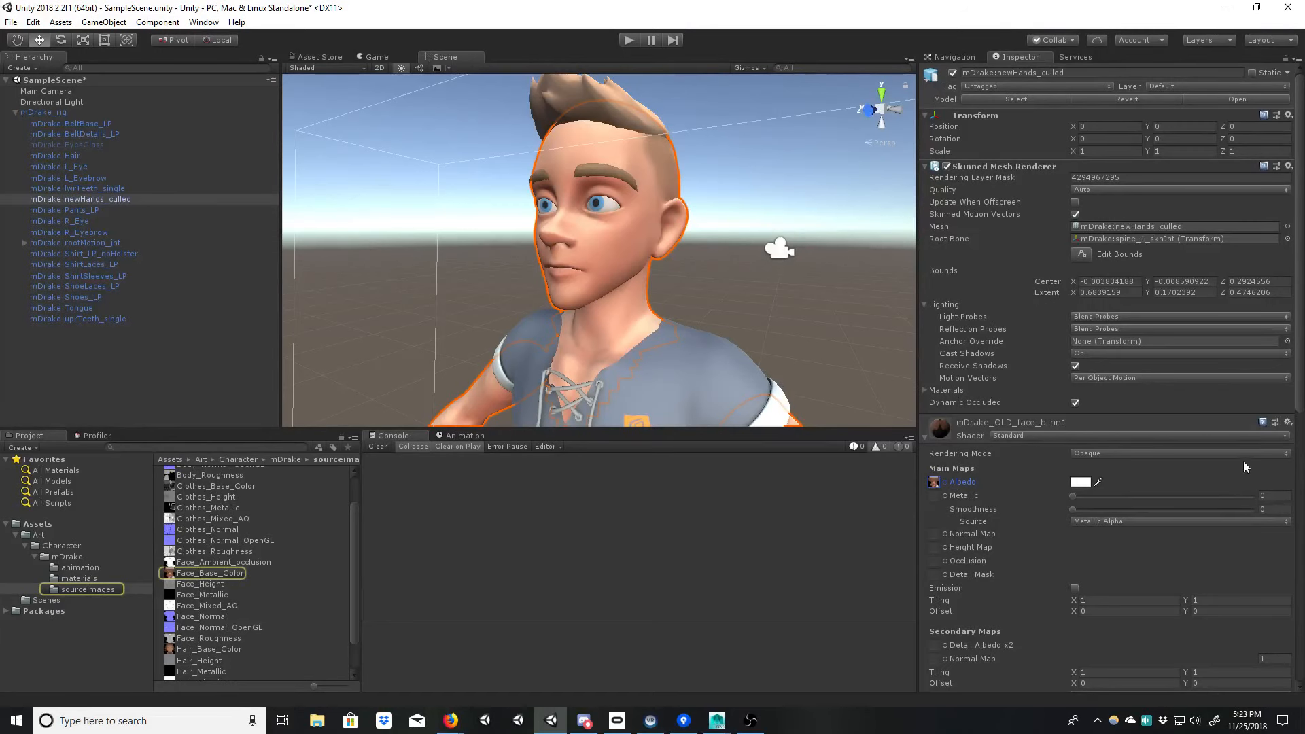
Step: Assign Face_Height as the height map and Face_Normal as the normal map of the face material, fixing Face_Normal's texture type
{"action": "scroll", "coordinate": [1284, 433], "scroll_direction": "down", "scroll_amount": 5}
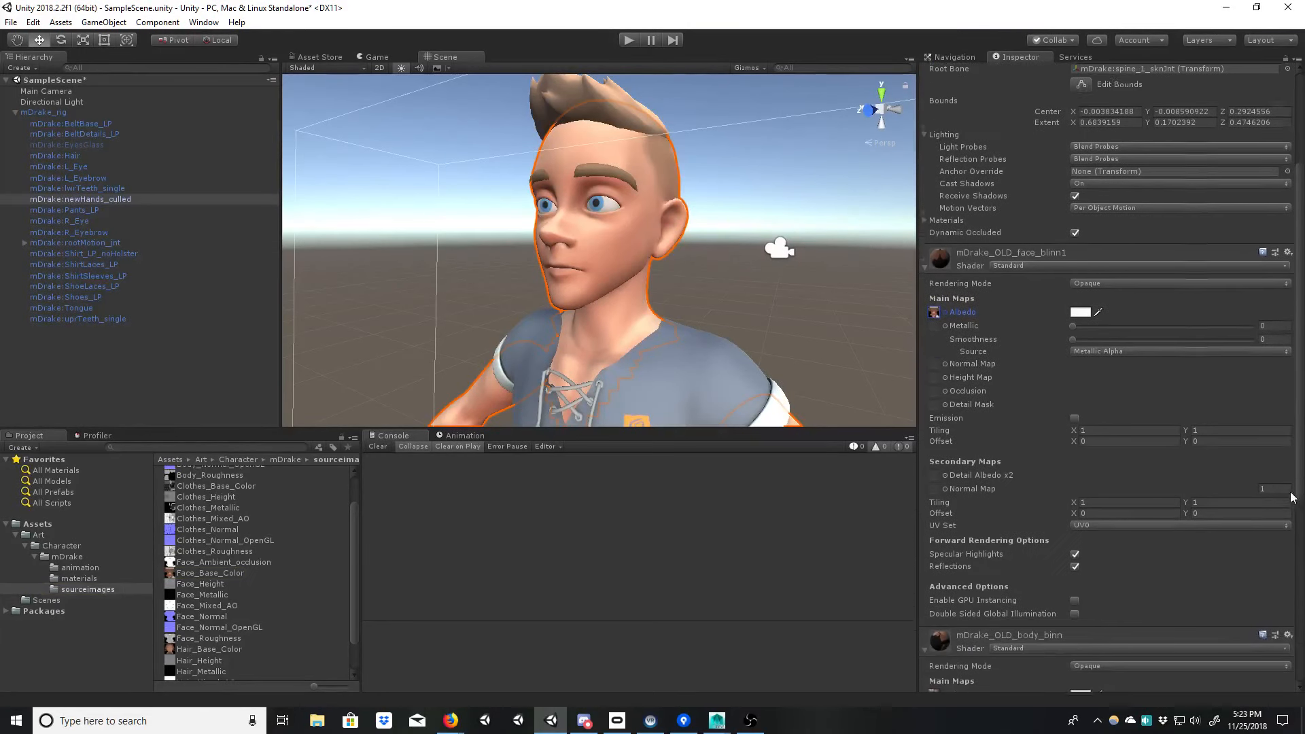
{"action": "left_click", "coordinate": [934, 303]}
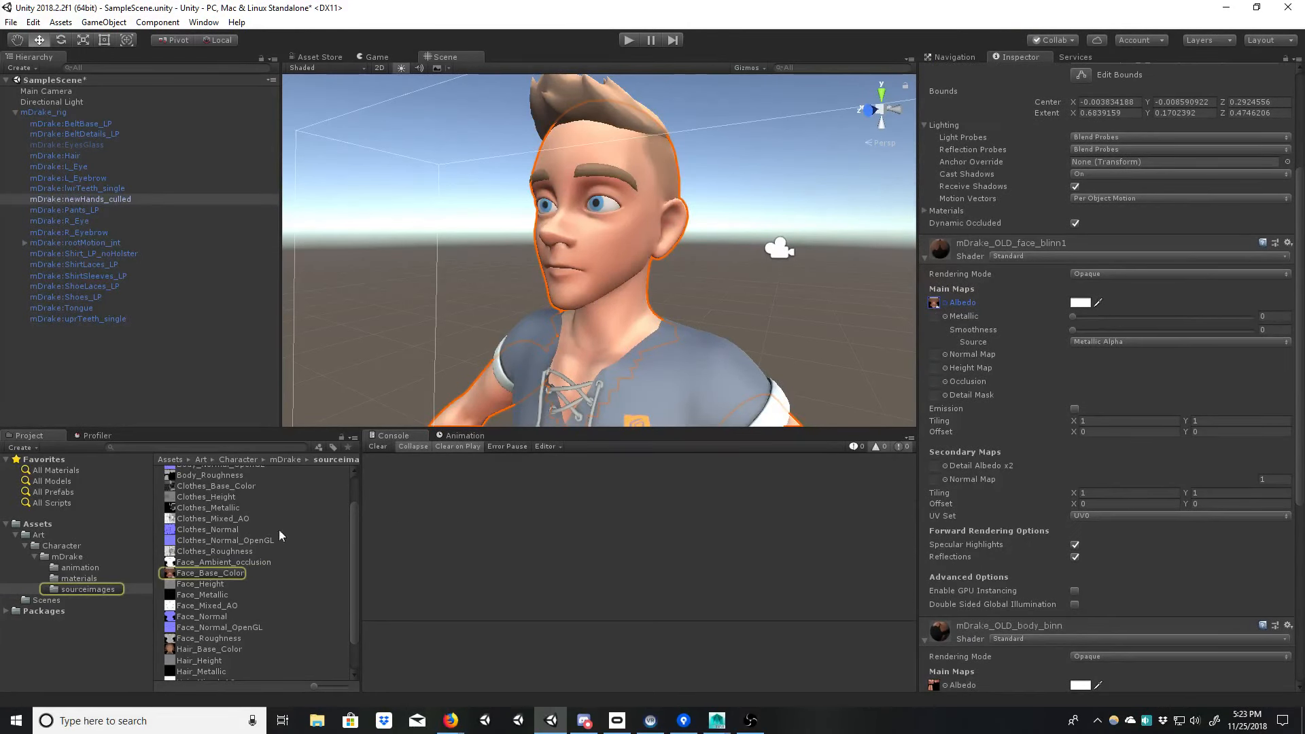
{"action": "left_click_drag", "start_coordinate": [197, 590], "coordinate": [937, 372]}
{"action": "left_click_drag", "start_coordinate": [629, 278], "coordinate": [652, 326], "text": "alt"}
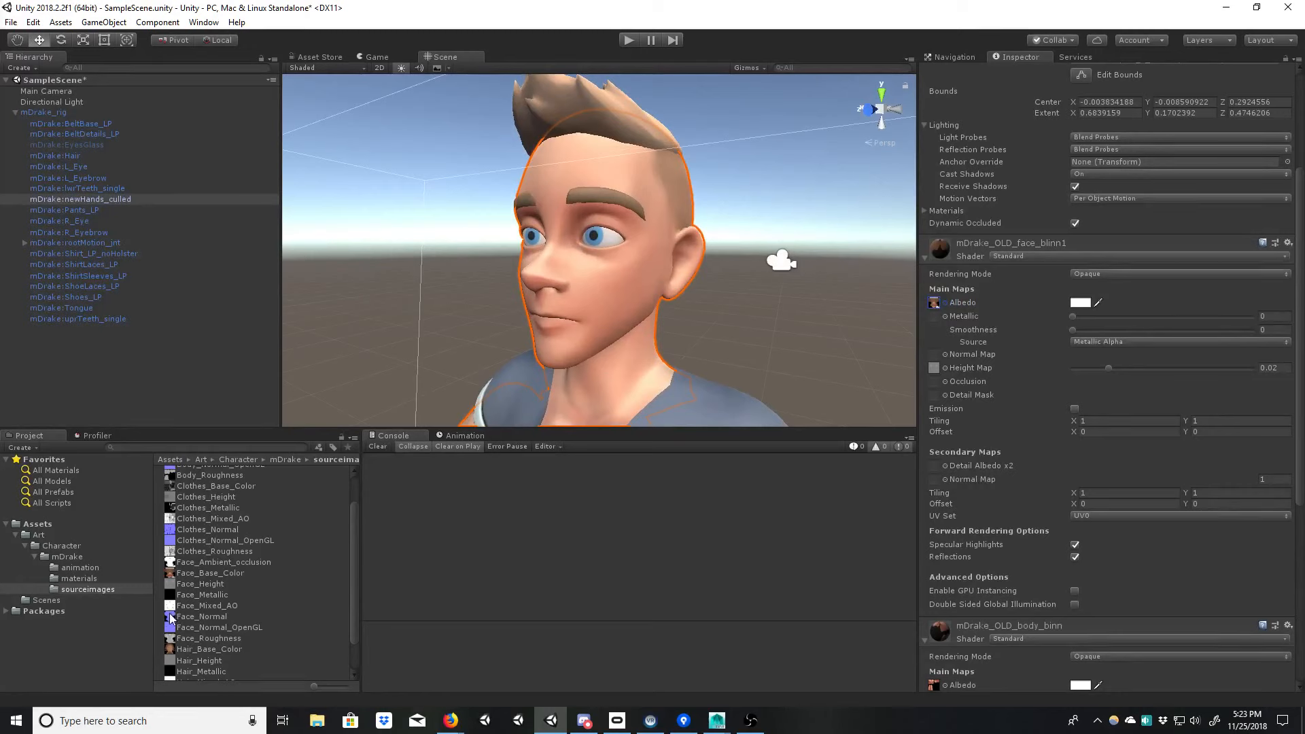
{"action": "left_click_drag", "start_coordinate": [171, 618], "coordinate": [937, 356]}
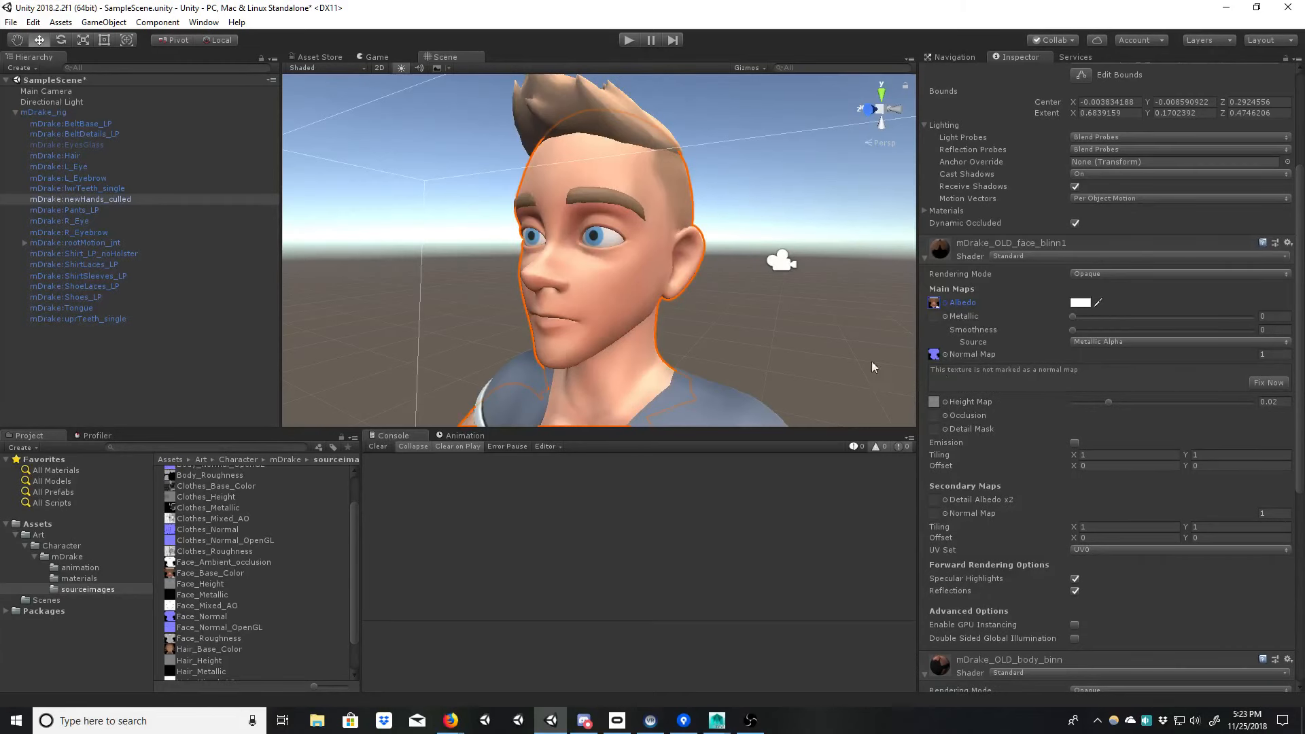
{"action": "left_click", "coordinate": [1268, 382]}
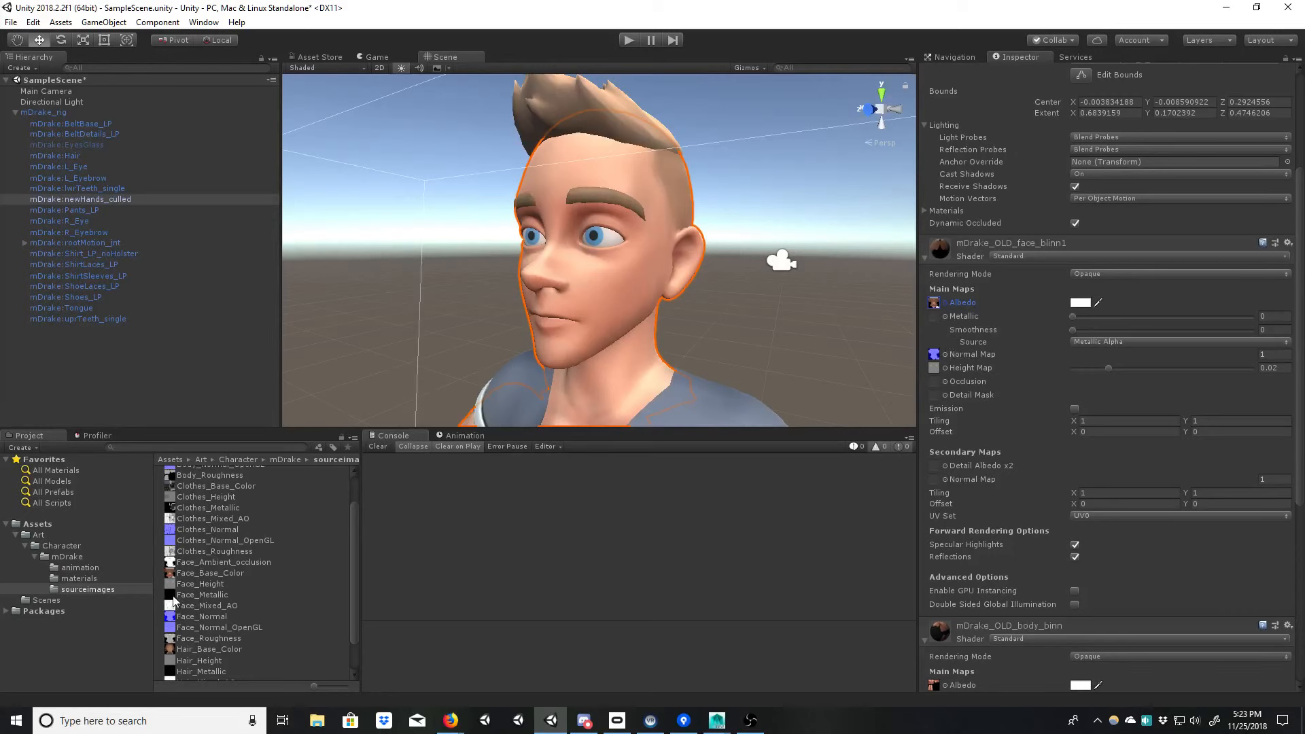
Step: Assign Face_Metallic to the face material's metallic slot, with smoothness 0.17 and Albedo Alpha as its source
{"action": "left_click_drag", "start_coordinate": [173, 598], "coordinate": [936, 322]}
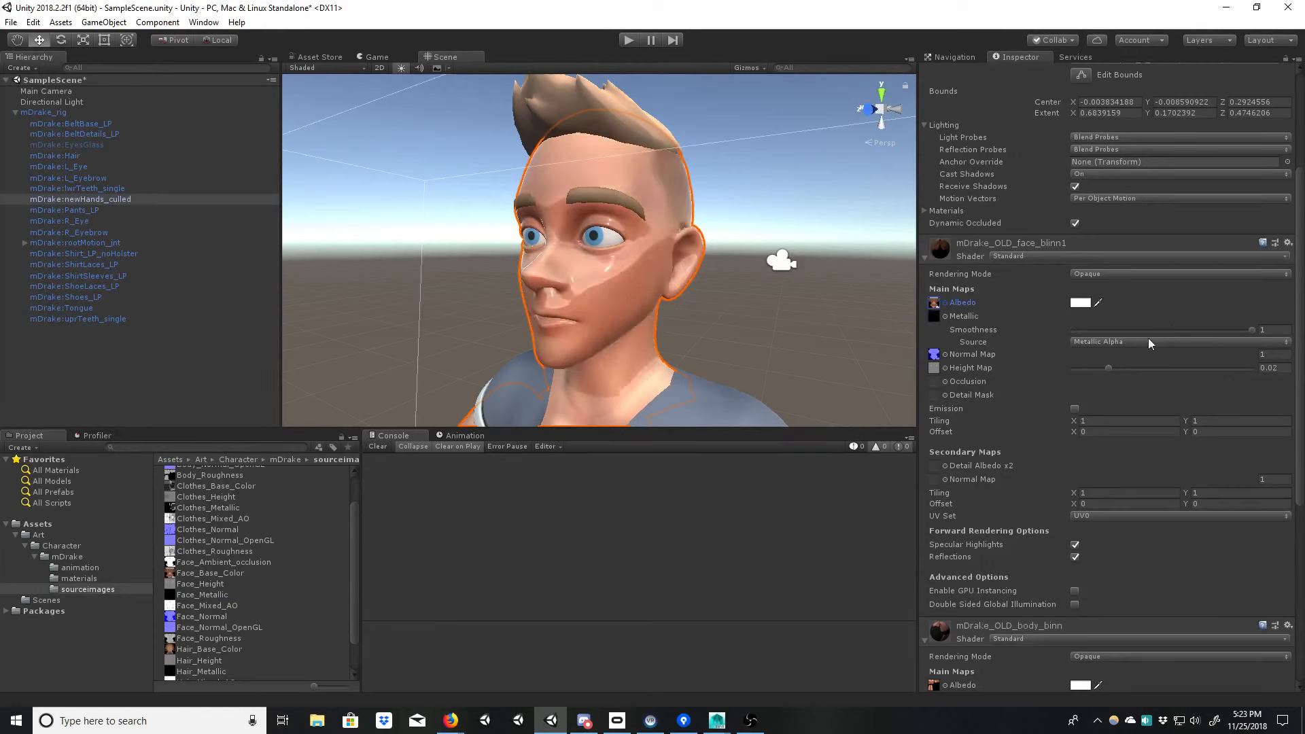
{"action": "left_click", "coordinate": [1188, 343]}
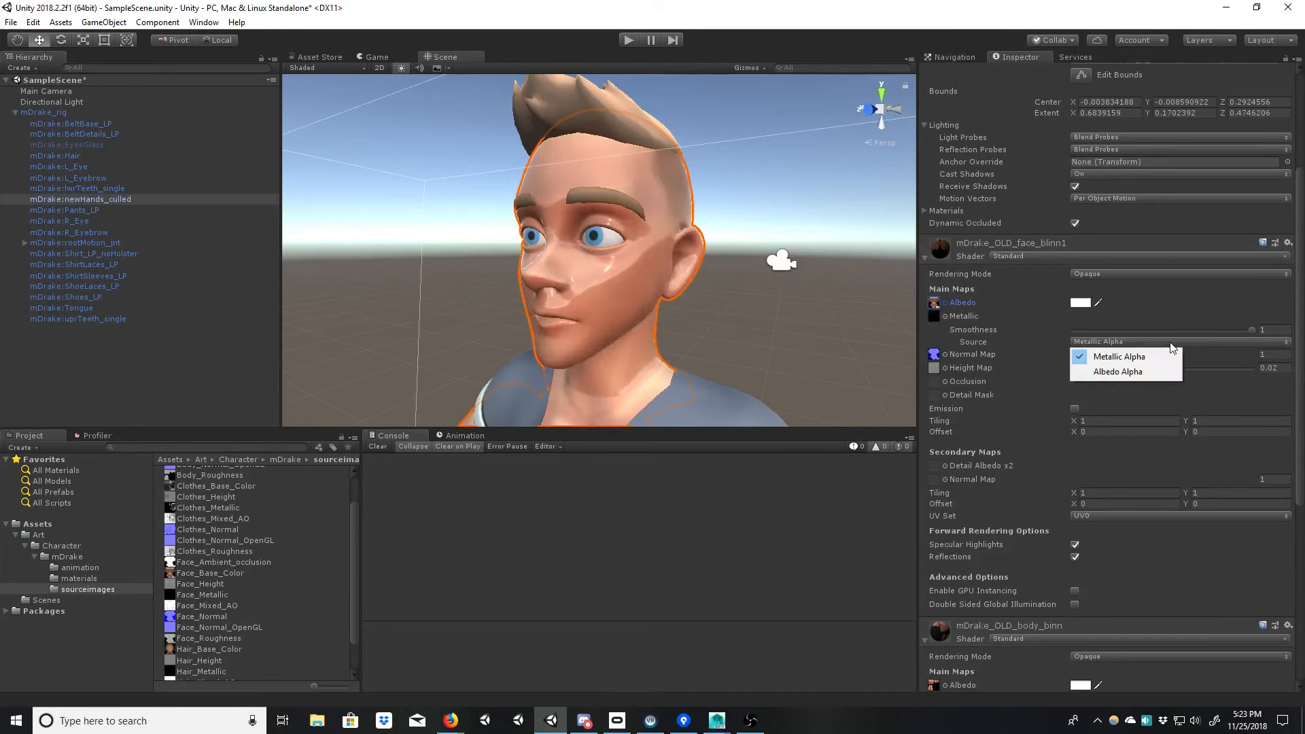
{"action": "left_click", "coordinate": [1125, 374]}
{"action": "middle_click_drag", "start_coordinate": [705, 314], "coordinate": [747, 315]}
{"action": "left_click_drag", "start_coordinate": [1250, 329], "coordinate": [1105, 333]}
Step: Examine the shading on the character's head and the import settings of the Face_Normal texture
{"action": "middle_click_drag", "start_coordinate": [699, 310], "coordinate": [676, 256], "text": "alt"}
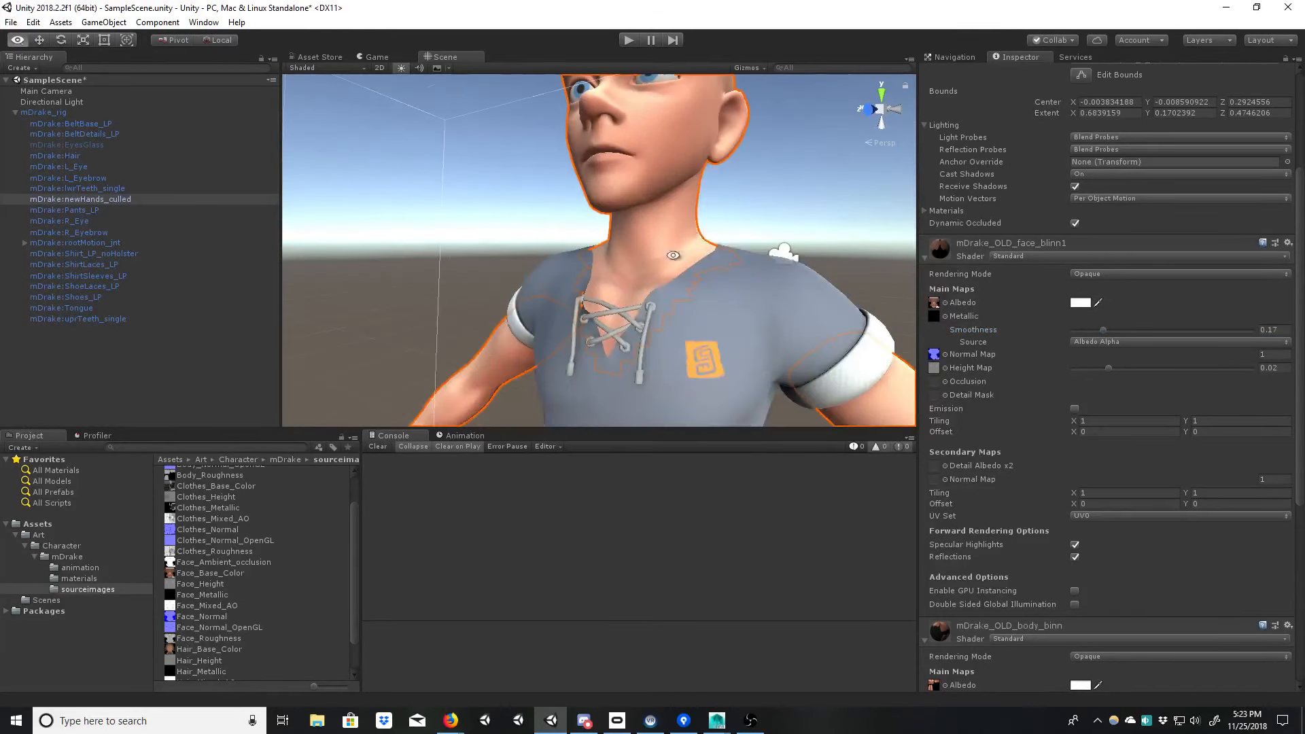
{"action": "scroll", "coordinate": [677, 256], "scroll_direction": "down", "scroll_amount": 3}
{"action": "left_click_drag", "start_coordinate": [577, 313], "coordinate": [598, 361], "text": "alt"}
{"action": "middle_click_drag", "start_coordinate": [662, 292], "coordinate": [666, 364], "text": "alt"}
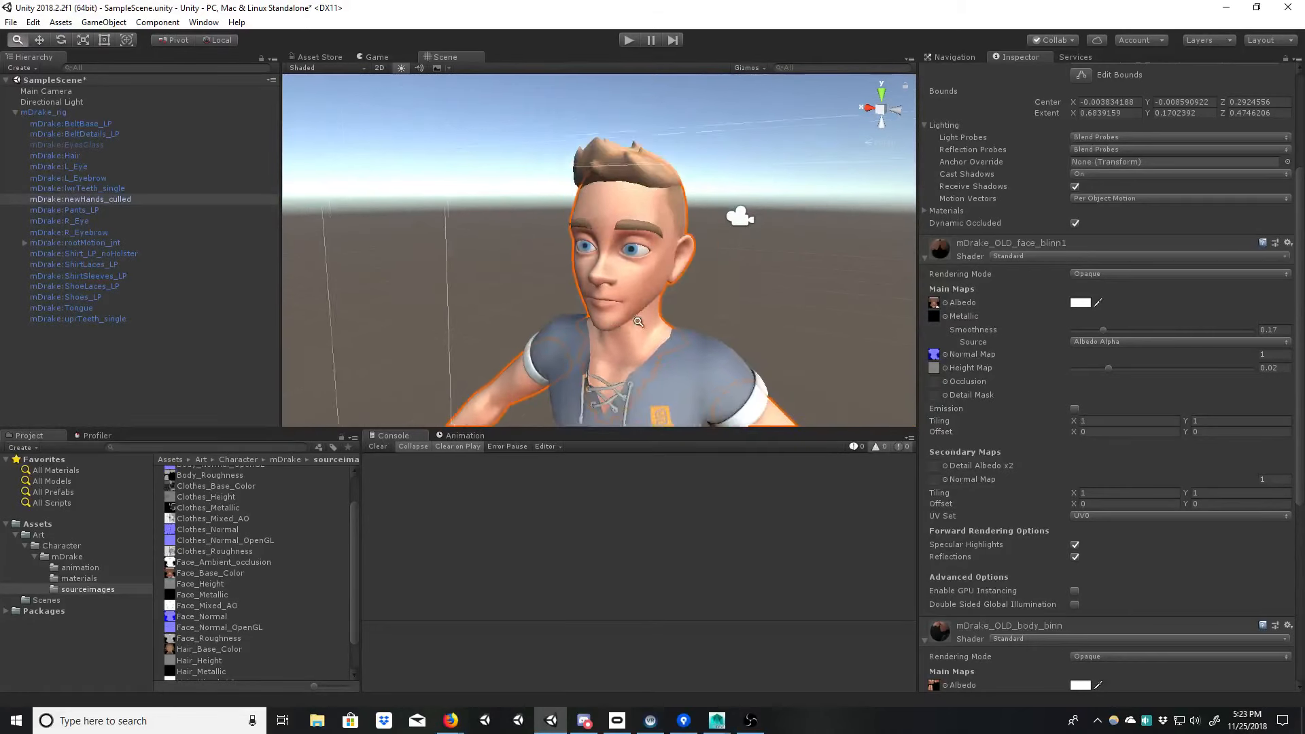
{"action": "scroll", "coordinate": [666, 364], "scroll_direction": "up", "scroll_amount": 3}
{"action": "left_click_drag", "start_coordinate": [748, 350], "coordinate": [716, 340], "text": "alt"}
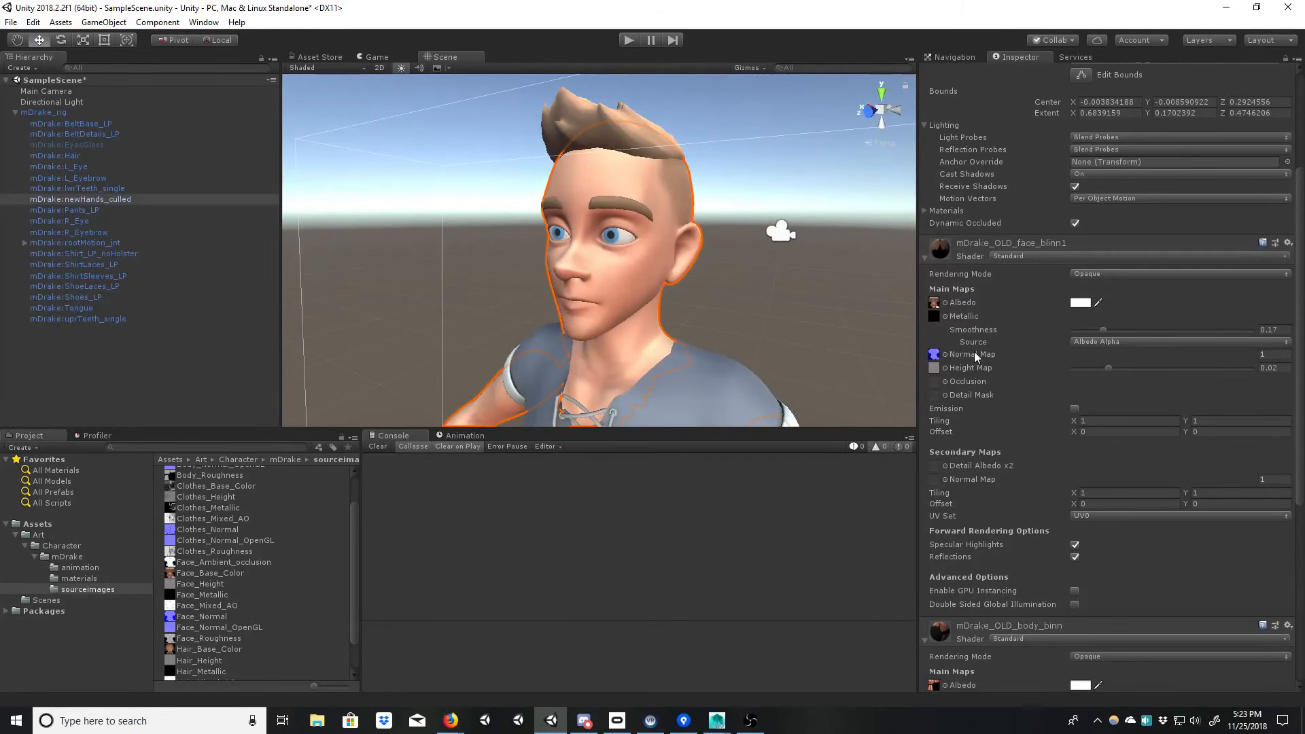
{"action": "left_click", "coordinate": [934, 354]}
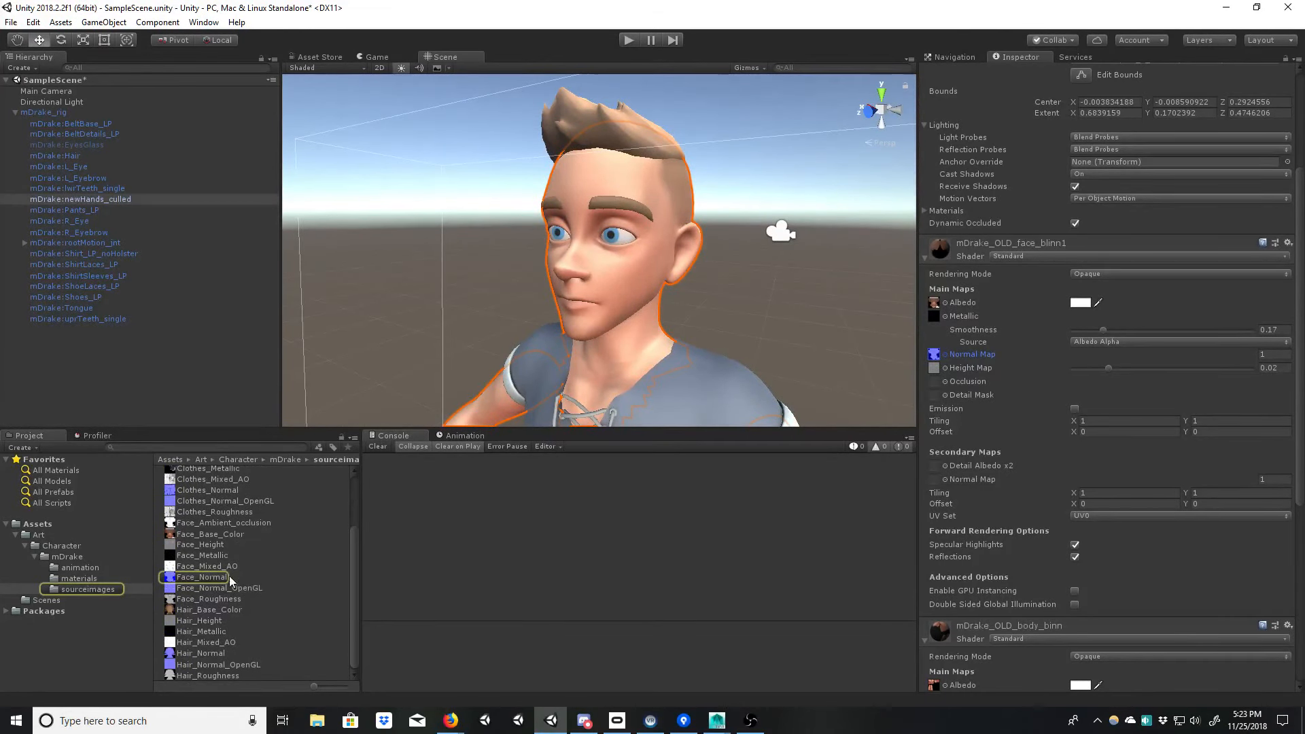
{"action": "left_click", "coordinate": [208, 583]}
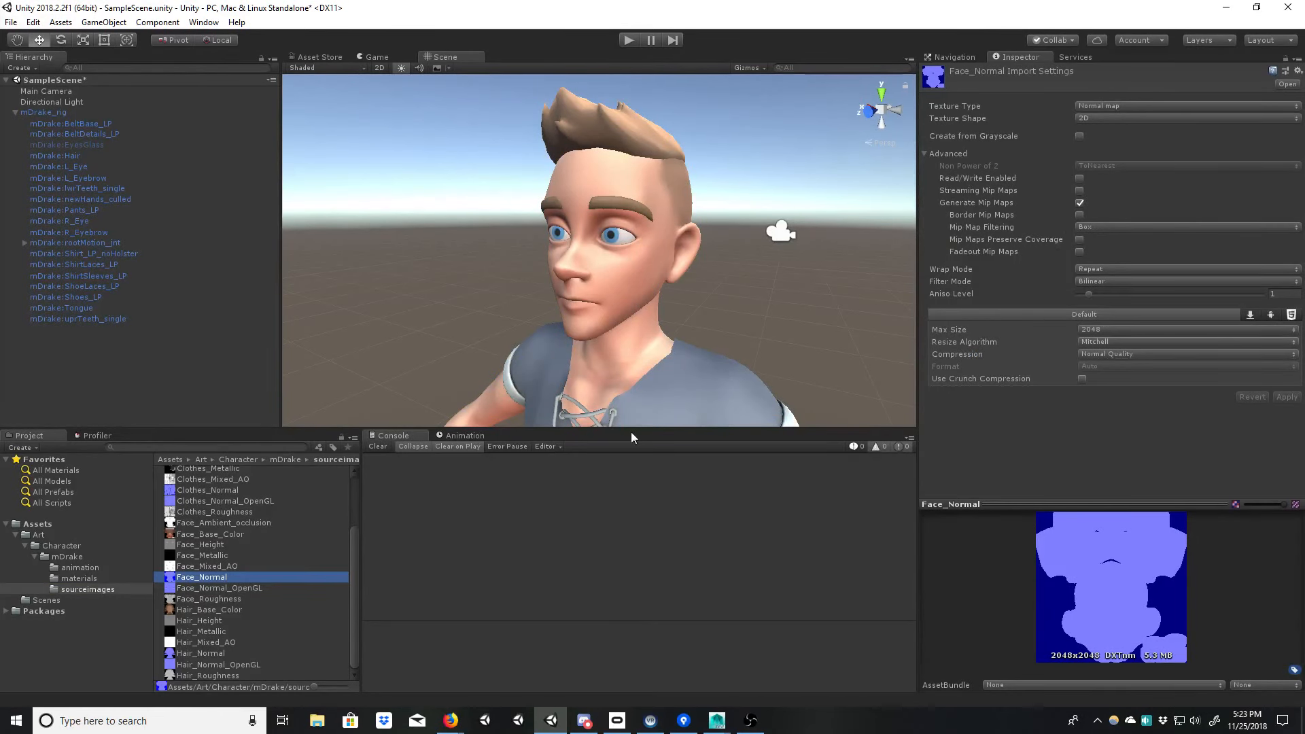
Step: Reselect the head mesh and assign Face_Mixed_AO as the occlusion map of the face material
{"action": "left_click", "coordinate": [575, 299]}
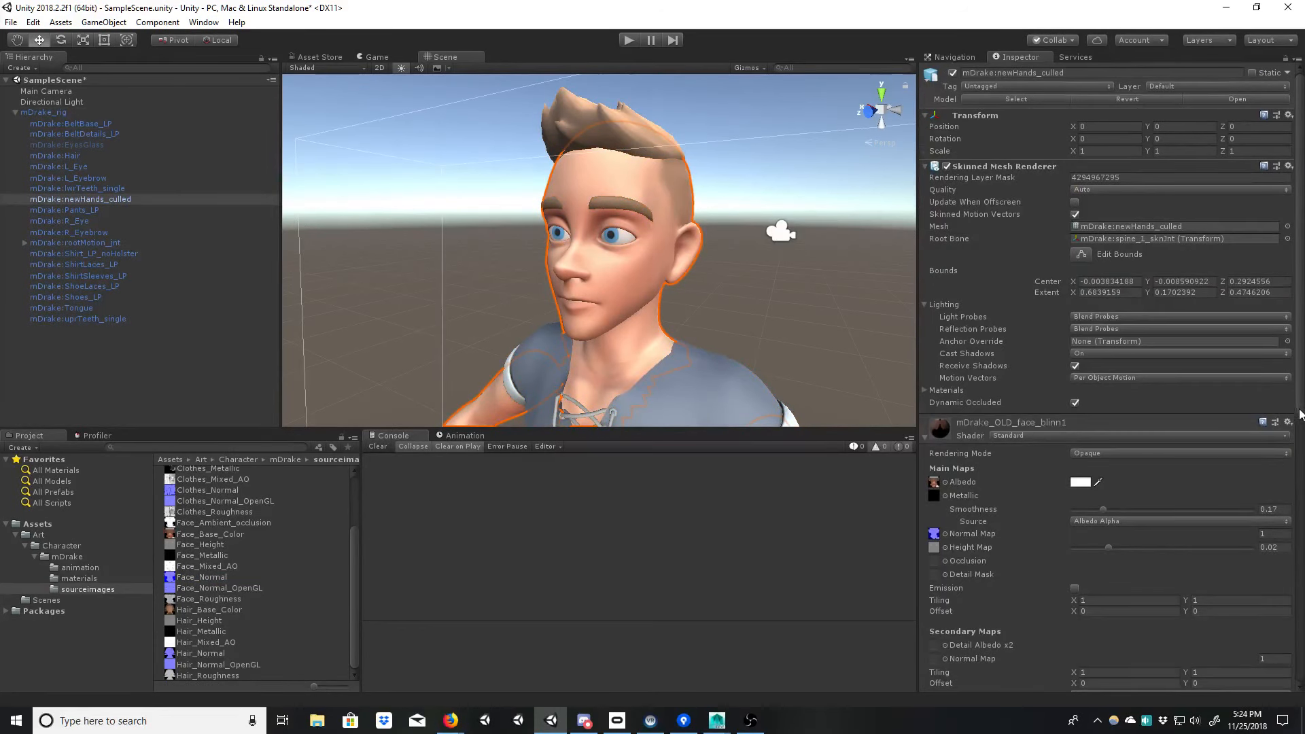
{"action": "scroll", "coordinate": [1299, 413], "scroll_direction": "down", "scroll_amount": 5}
{"action": "left_click", "coordinate": [933, 347]}
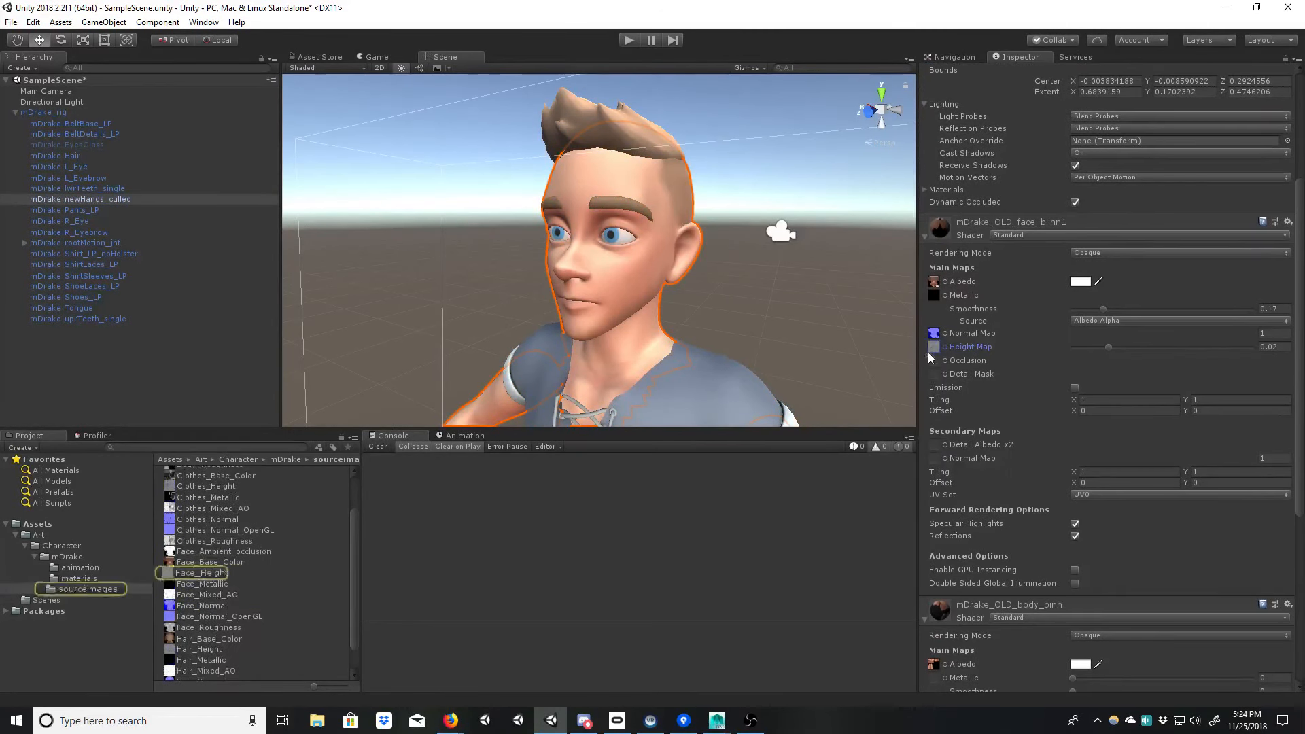
{"action": "left_click_drag", "start_coordinate": [172, 598], "coordinate": [934, 362]}
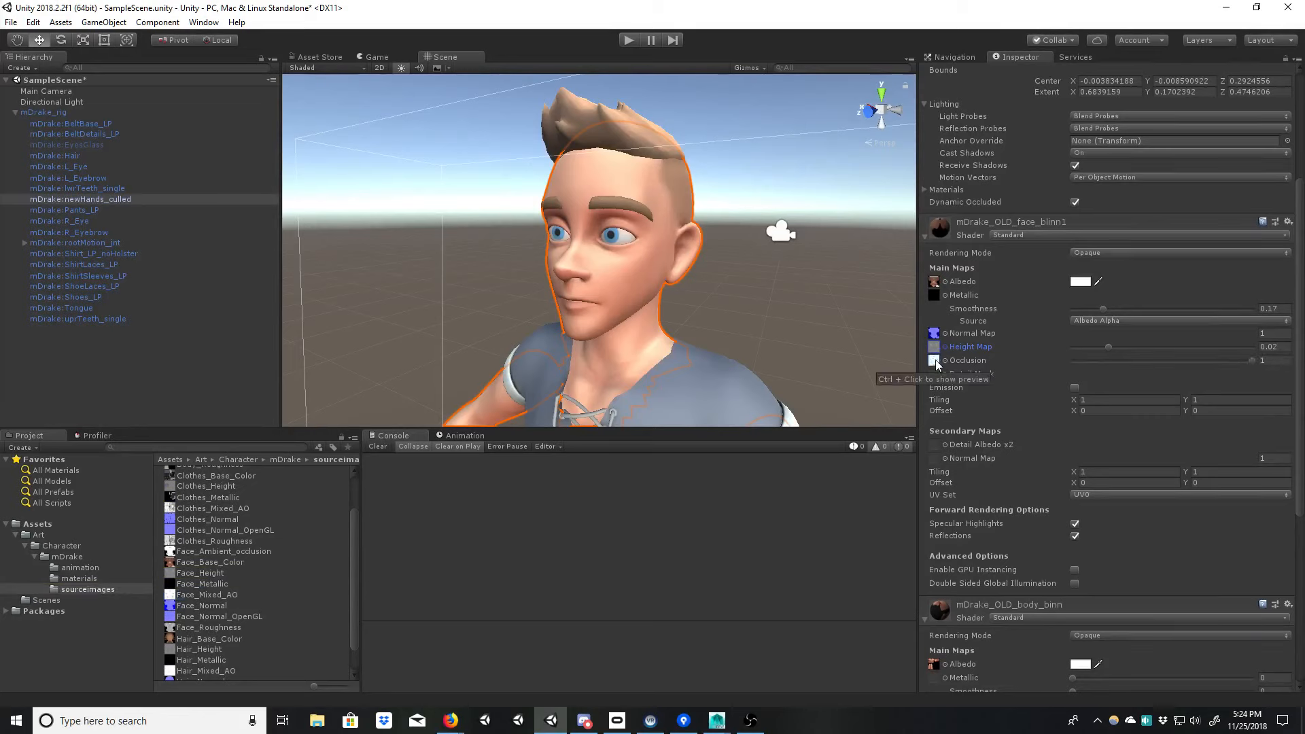
Step: Examine the character's face, neck and arms from several angles
{"action": "left_click_drag", "start_coordinate": [674, 305], "coordinate": [694, 251], "text": "alt"}
{"action": "middle_click_drag", "start_coordinate": [695, 252], "coordinate": [759, 310]}
{"action": "right_click_drag", "start_coordinate": [759, 309], "coordinate": [707, 320], "text": "alt"}
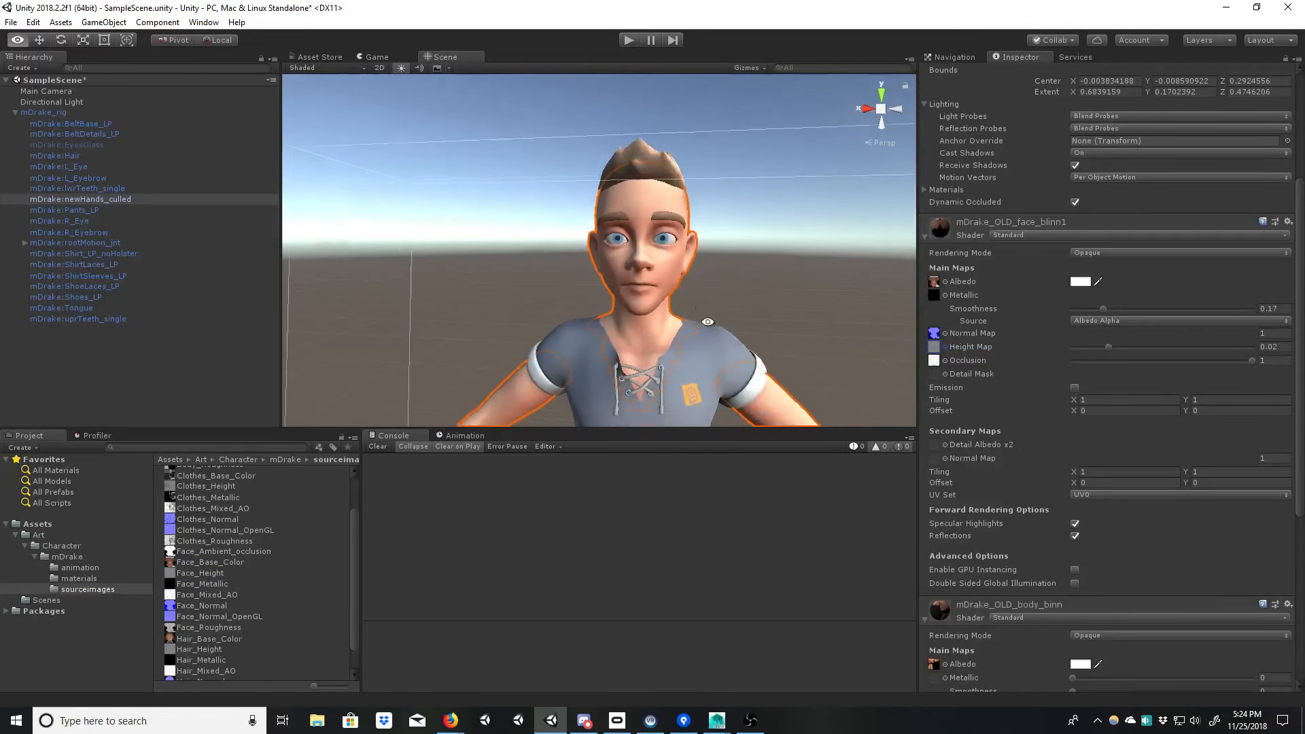
{"action": "left_click_drag", "start_coordinate": [707, 320], "coordinate": [635, 340], "text": "alt"}
{"action": "right_click_drag", "start_coordinate": [635, 340], "coordinate": [799, 340], "text": "alt"}
{"action": "middle_click_drag", "start_coordinate": [665, 365], "coordinate": [669, 130], "text": "alt"}
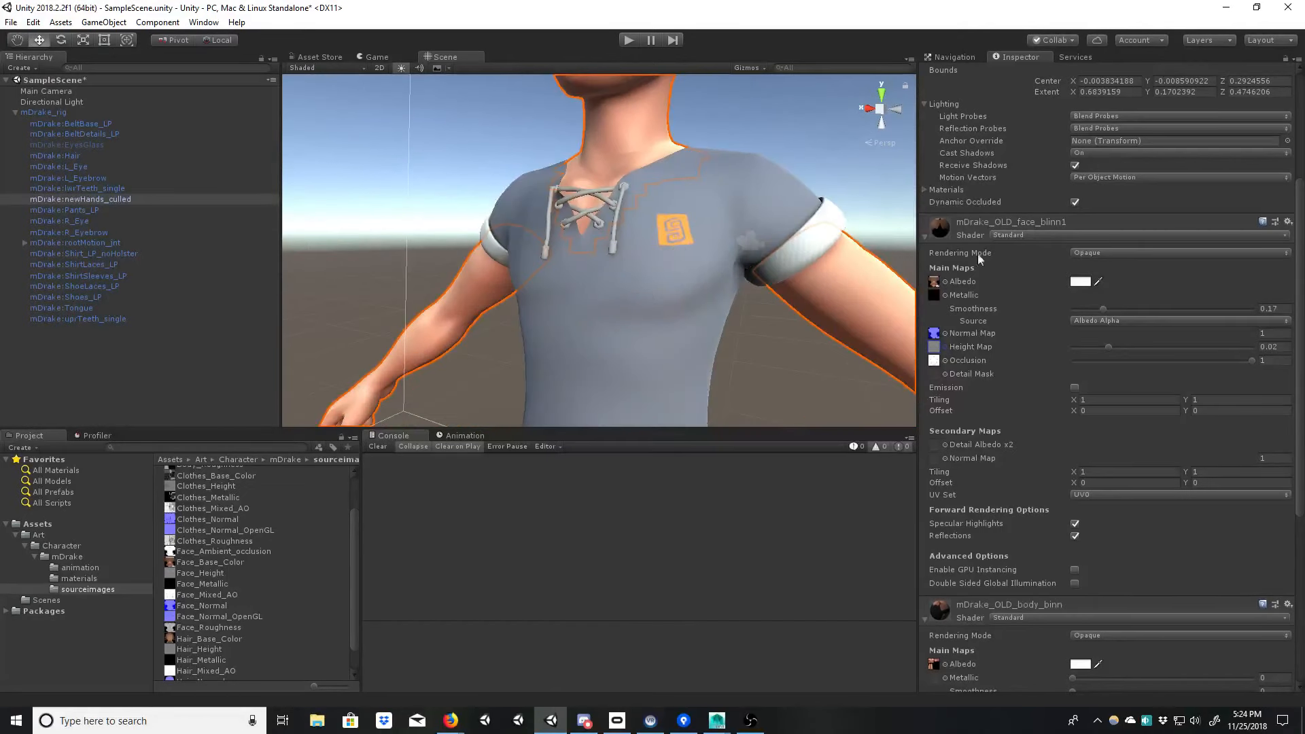
{"action": "right_click", "coordinate": [996, 221]}
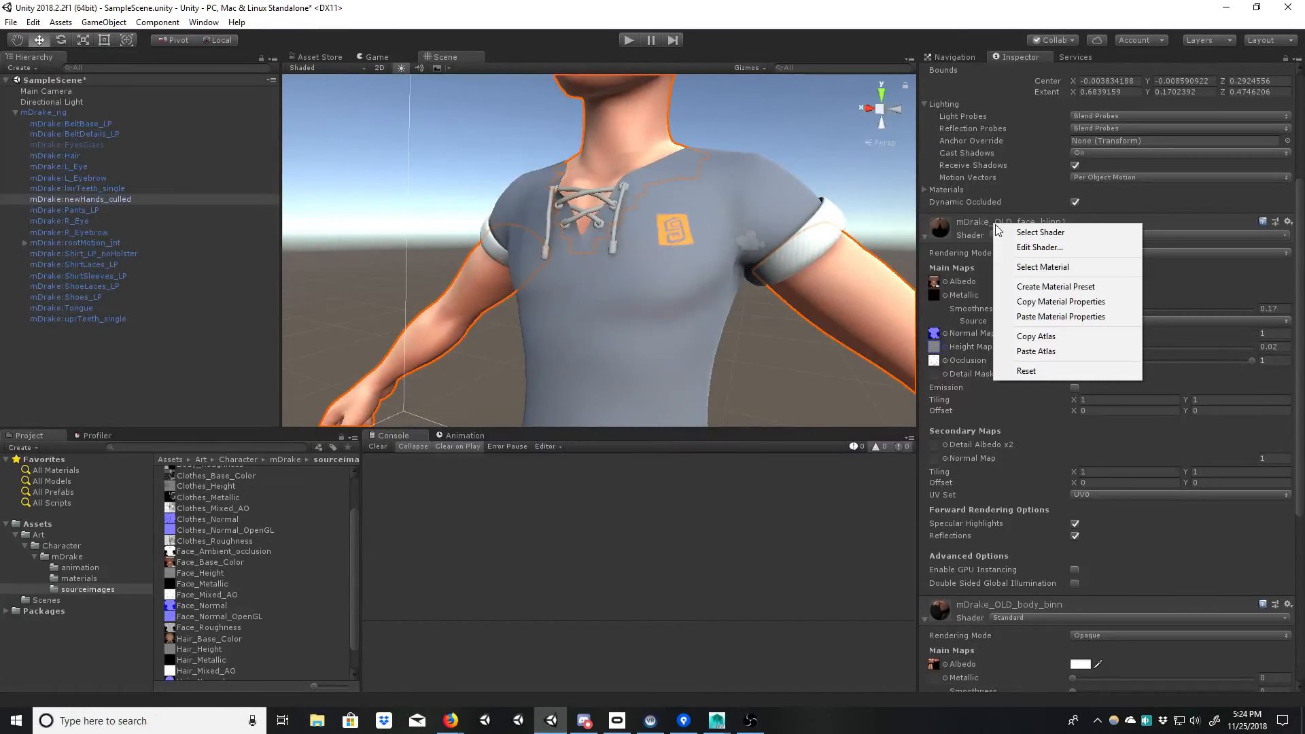
{"action": "left_click", "coordinate": [1060, 301]}
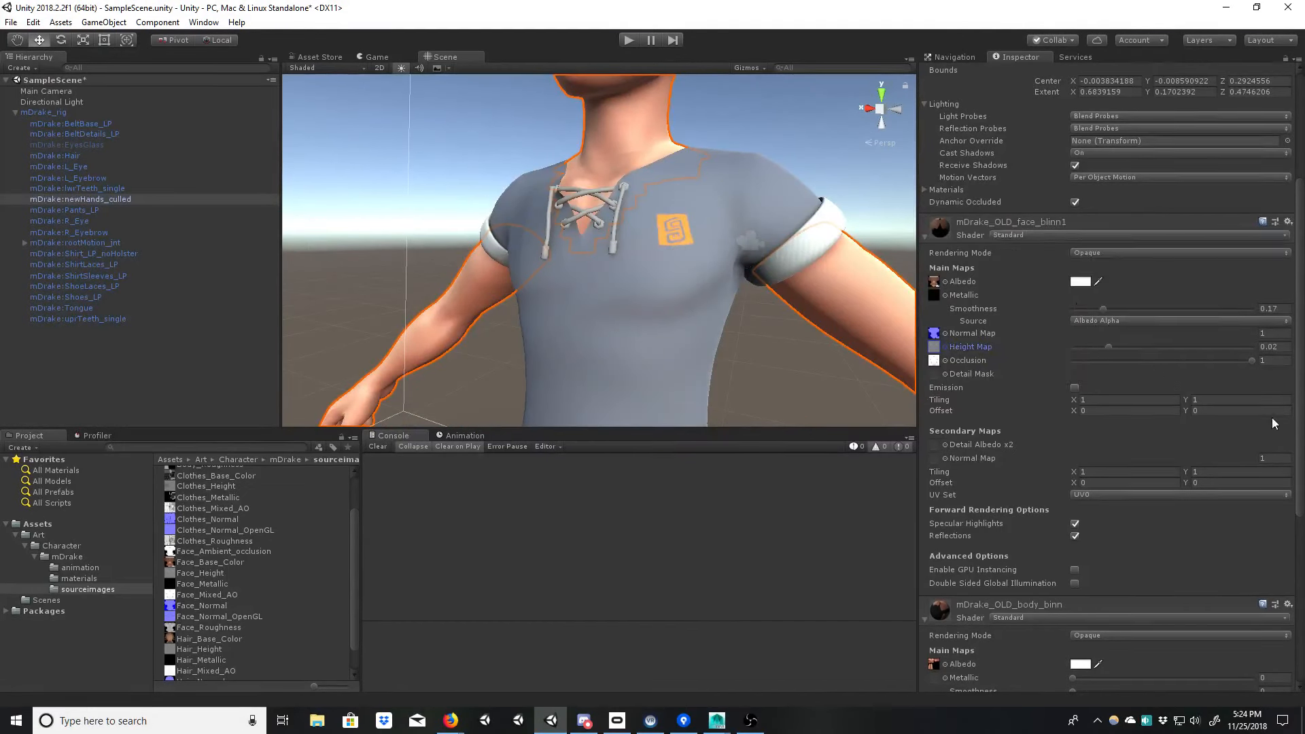
{"action": "left_click_drag", "start_coordinate": [1298, 406], "coordinate": [1248, 536]}
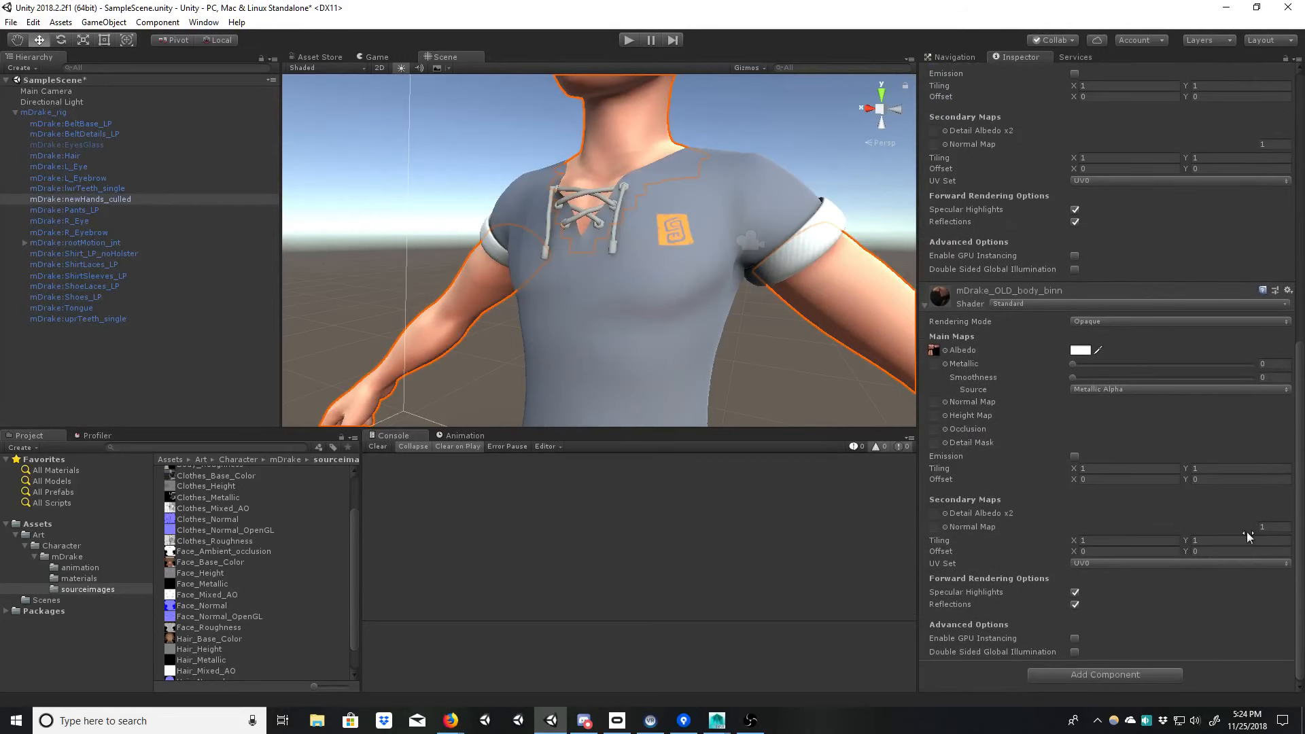
{"action": "right_click", "coordinate": [992, 292]}
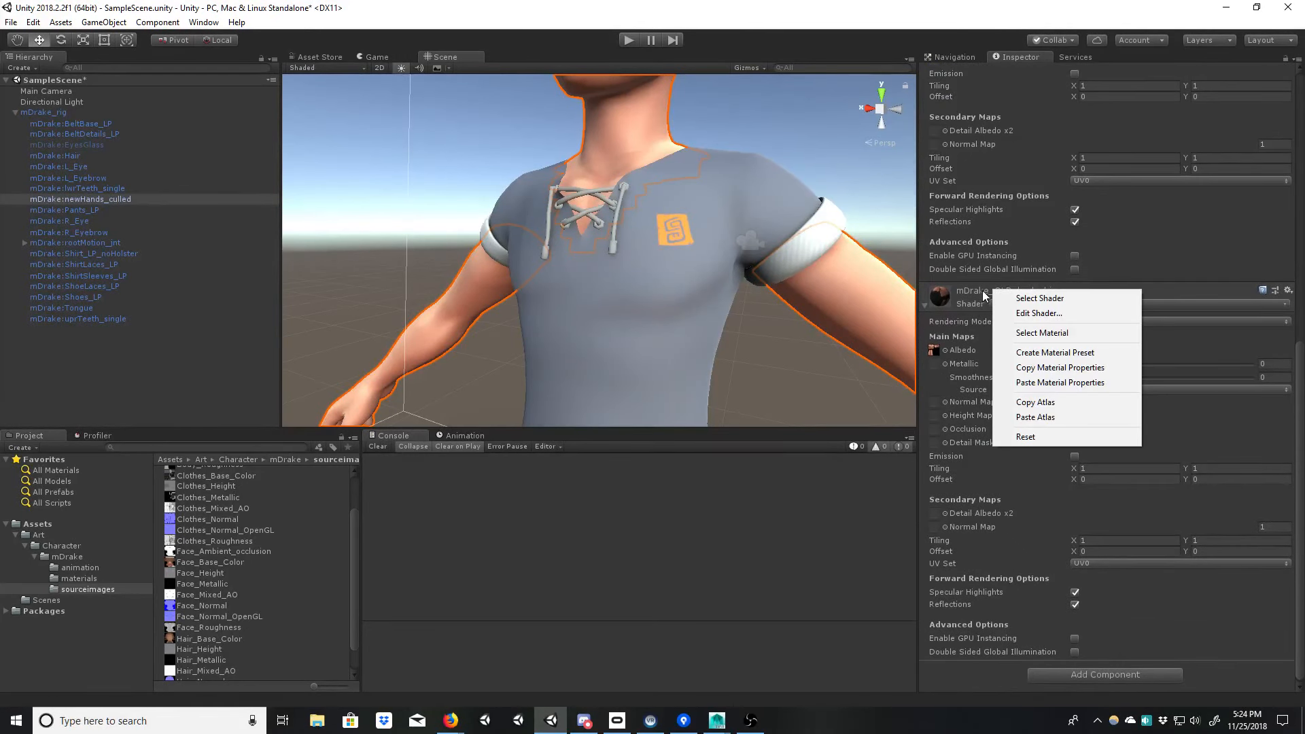
{"action": "left_click", "coordinate": [986, 295]}
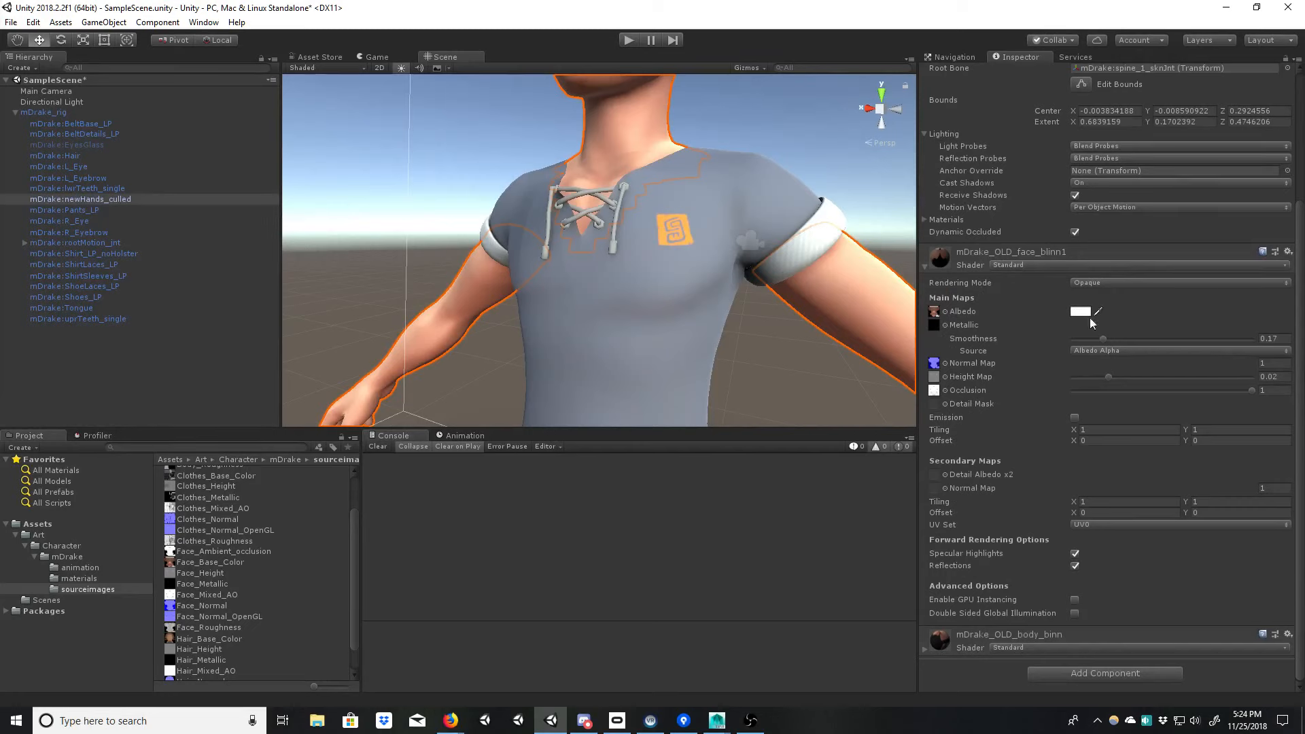
Step: Set the body material's smoothness to 0.17, matching the face material
{"action": "left_click", "coordinate": [1281, 338]}
{"action": "left_click", "coordinate": [926, 651]}
{"action": "scroll", "coordinate": [1298, 399], "scroll_direction": "down", "scroll_amount": 5}
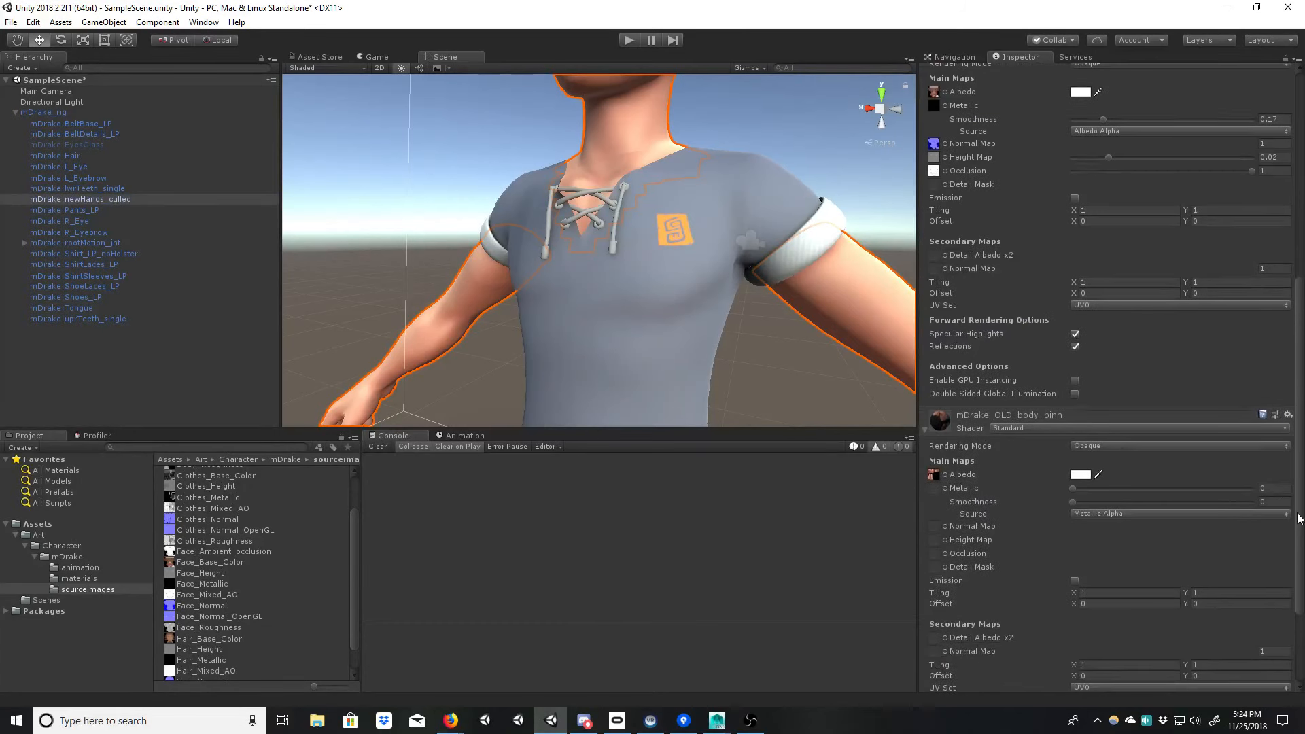
{"action": "left_click", "coordinate": [1276, 488]}
{"action": "left_click", "coordinate": [1275, 500]}
{"action": "type", "text": "0.17"}
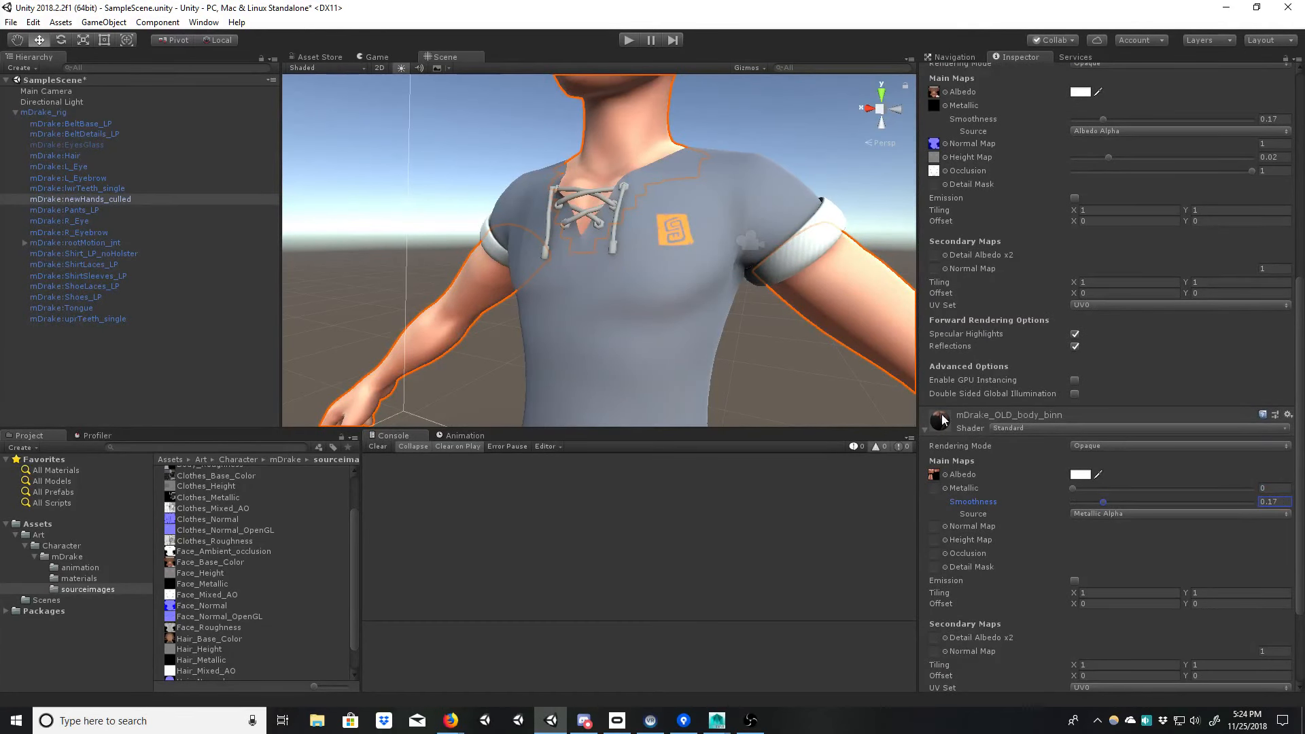
Step: Assign Body_Normal as the body material's normal map, fix its texture type, and assign Body_Mixed_AO as the occlusion map
{"action": "left_click", "coordinate": [937, 475]}
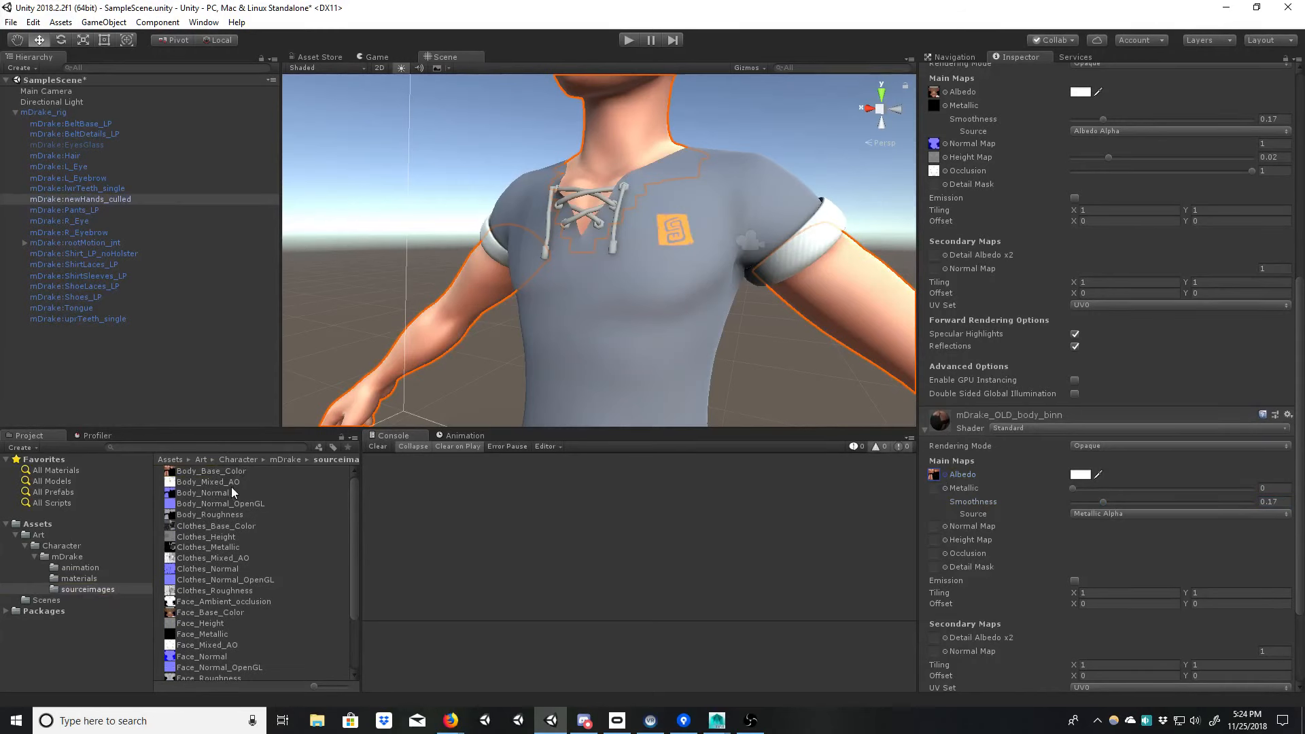
{"action": "left_click_drag", "start_coordinate": [231, 486], "coordinate": [936, 526]}
{"action": "left_click", "coordinate": [1267, 554]}
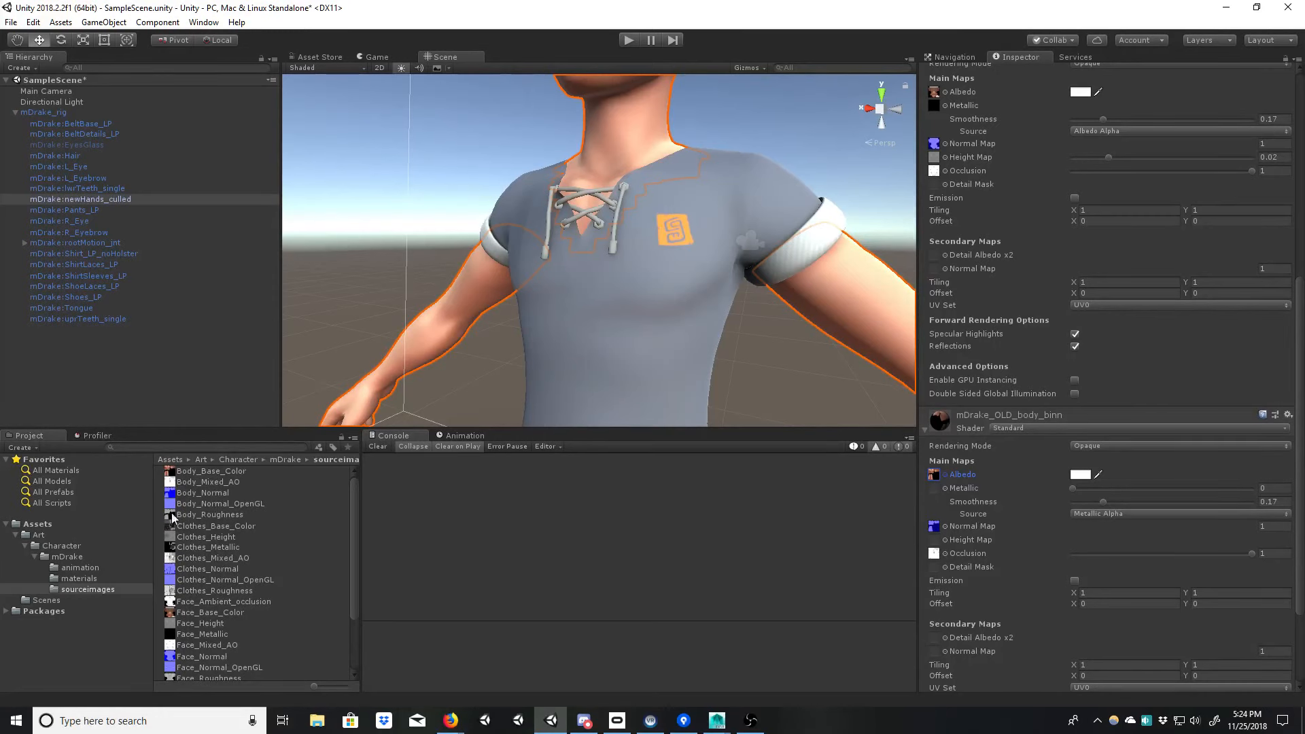
Step: Replace the body material's normal map with Body_Normal_OpenGL and fix its texture type
{"action": "left_click_drag", "start_coordinate": [174, 506], "coordinate": [933, 530]}
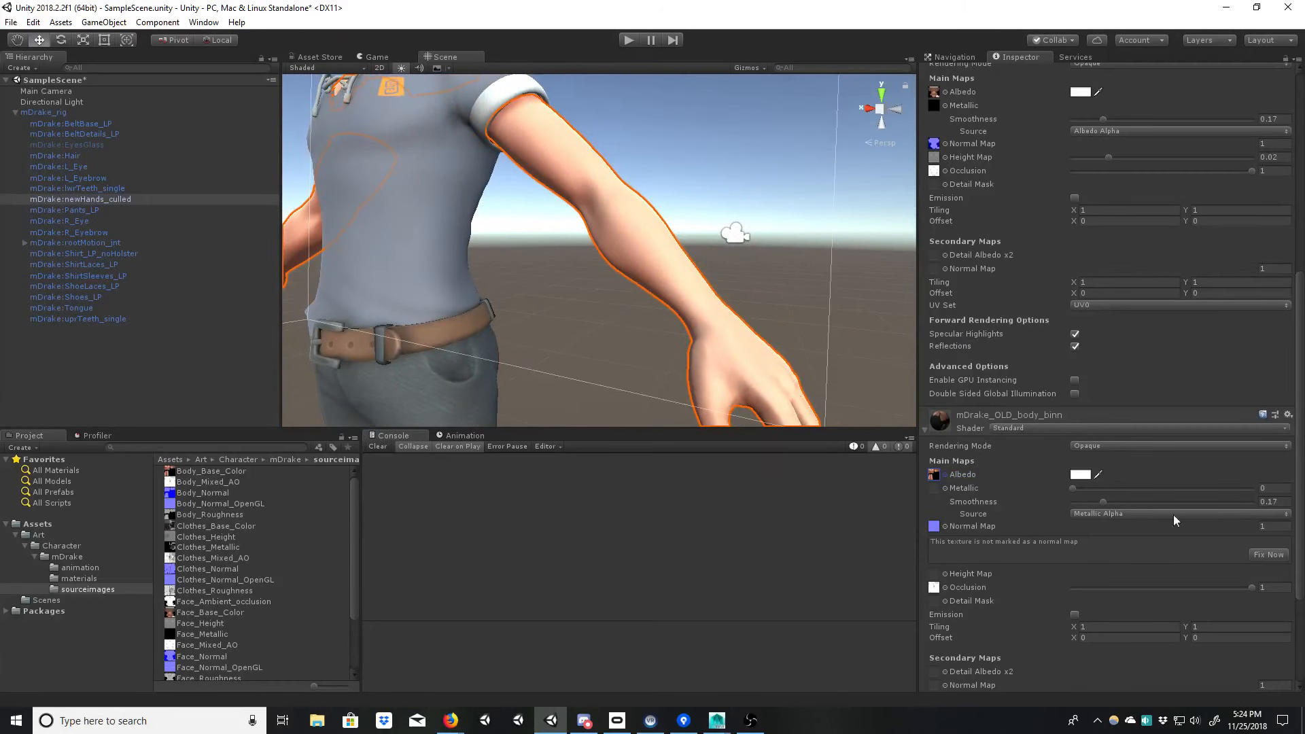
{"action": "left_click", "coordinate": [1267, 554]}
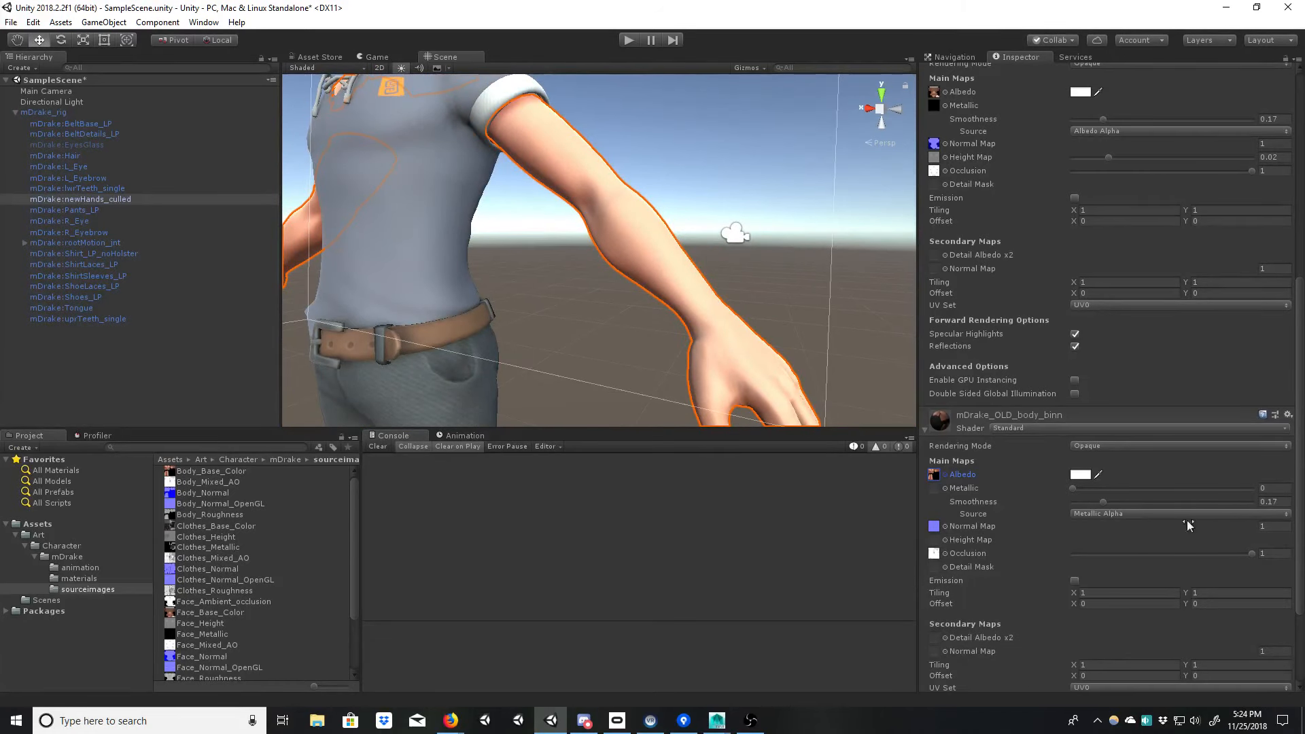
Step: Examine the character's arms, hands, shirt and face, and review the available textures and the body material's settings
{"action": "middle_click_drag", "start_coordinate": [655, 321], "coordinate": [600, 181], "text": "alt"}
{"action": "right_click_drag", "start_coordinate": [600, 181], "coordinate": [556, 221], "text": "alt"}
{"action": "middle_click_drag", "start_coordinate": [557, 221], "coordinate": [562, 288], "text": "alt"}
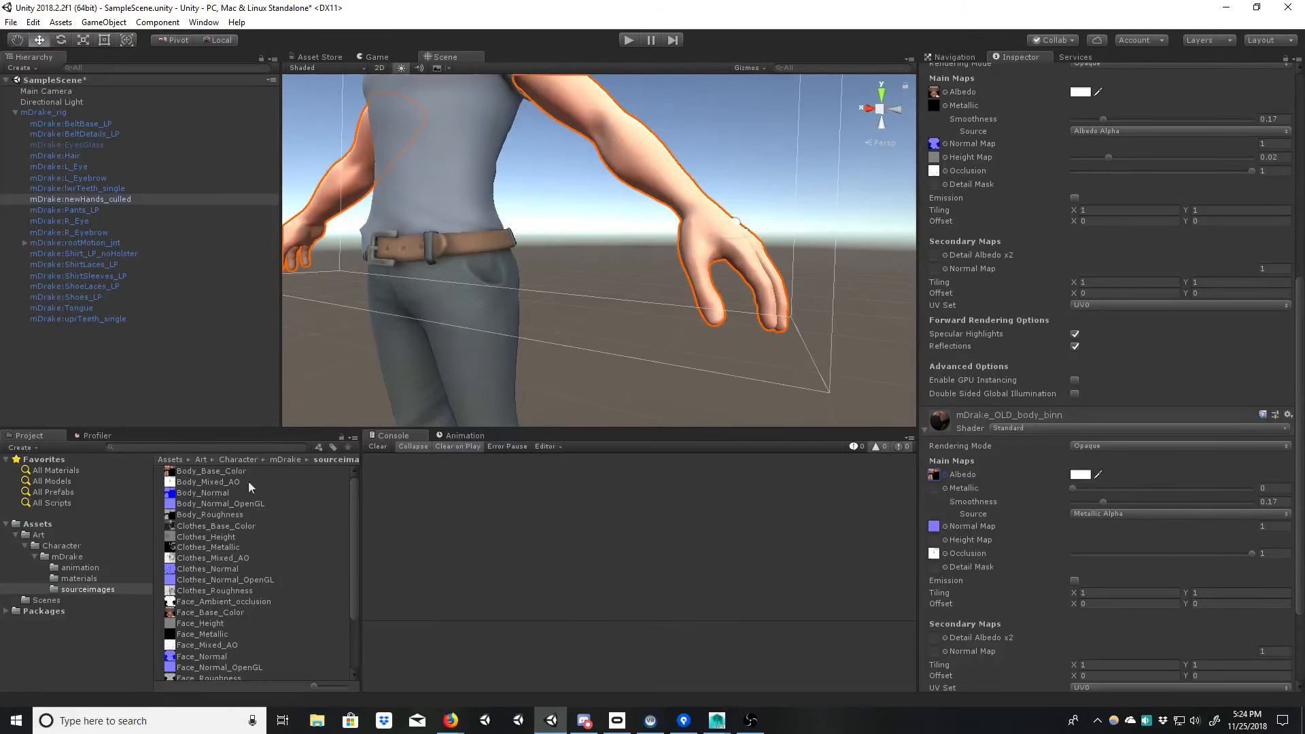
{"action": "left_click_drag", "start_coordinate": [170, 517], "coordinate": [205, 518]}
{"action": "left_click_drag", "start_coordinate": [353, 484], "coordinate": [361, 544]}
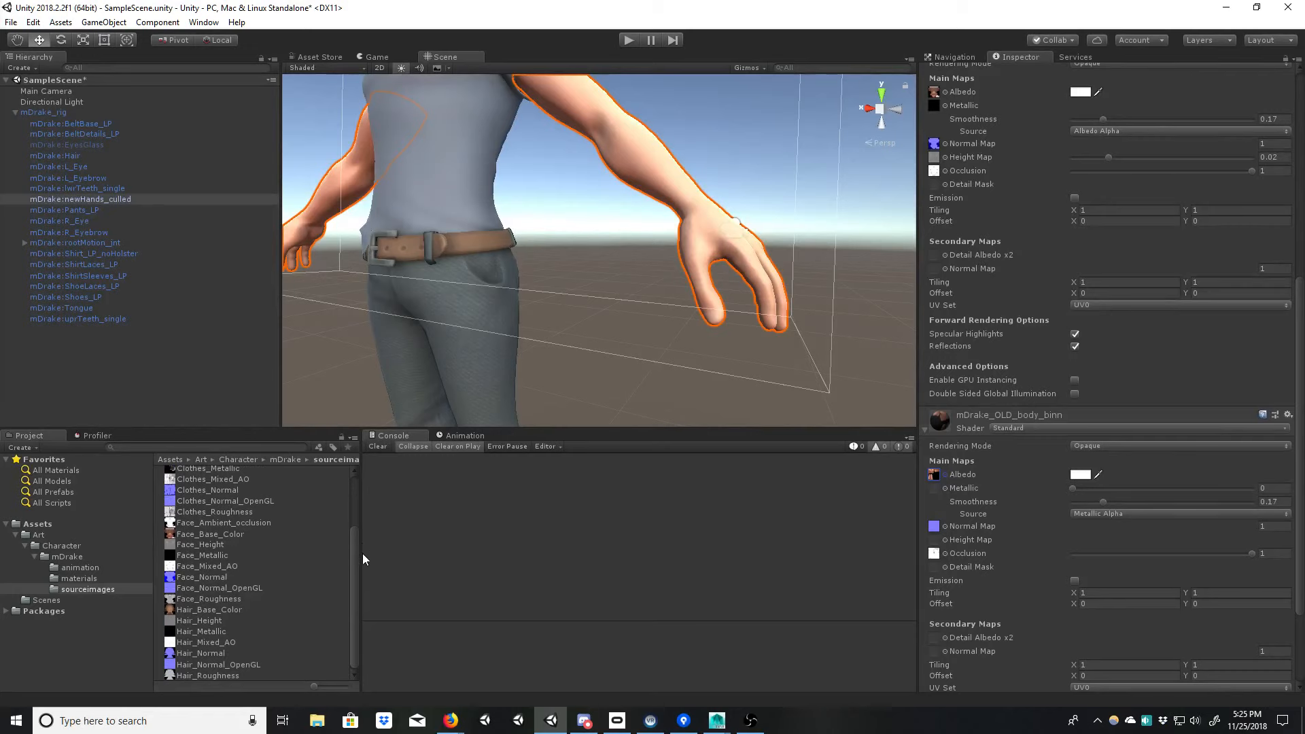
{"action": "scroll", "coordinate": [362, 553], "scroll_direction": "up", "scroll_amount": 3}
{"action": "left_click_drag", "start_coordinate": [515, 170], "coordinate": [613, 308], "text": "alt"}
{"action": "middle_click_drag", "start_coordinate": [596, 278], "coordinate": [602, 305], "text": "alt"}
{"action": "right_click_drag", "start_coordinate": [564, 295], "coordinate": [582, 303], "text": "alt"}
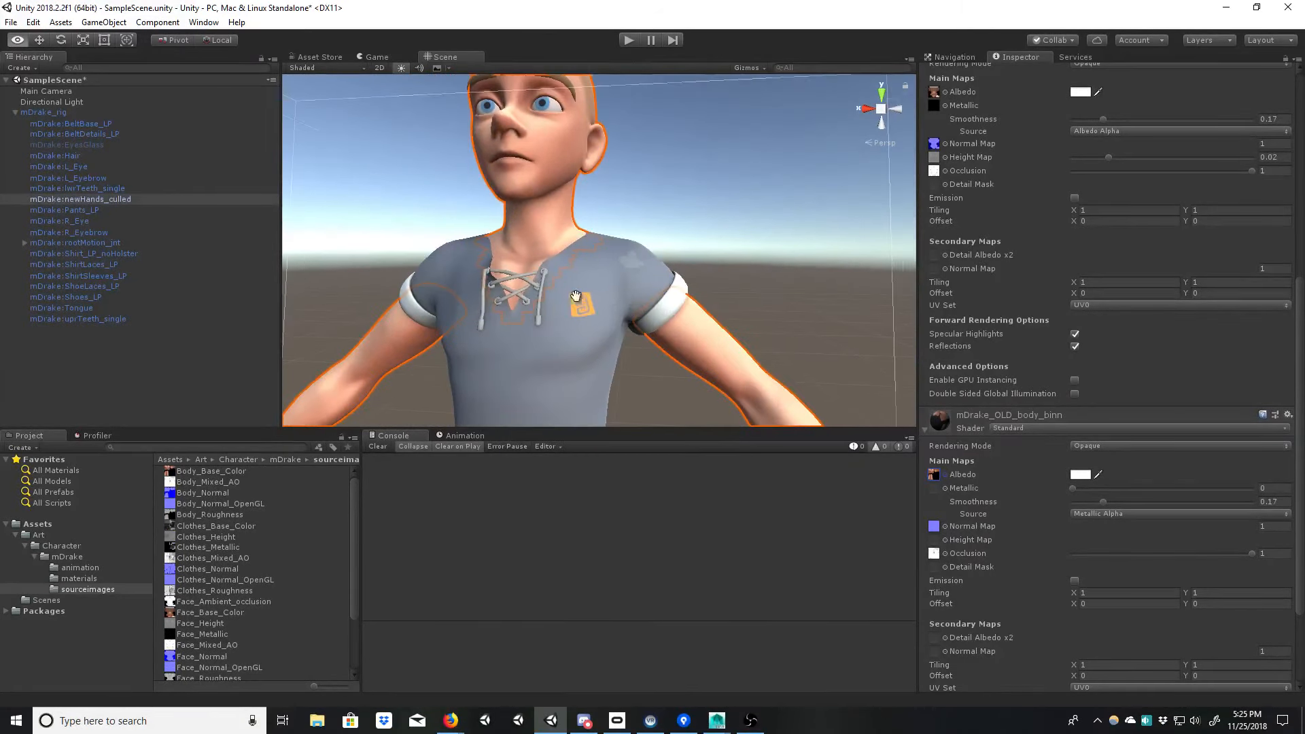
{"action": "middle_click_drag", "start_coordinate": [583, 303], "coordinate": [605, 319], "text": "alt"}
{"action": "right_click_drag", "start_coordinate": [605, 320], "coordinate": [620, 325], "text": "alt"}
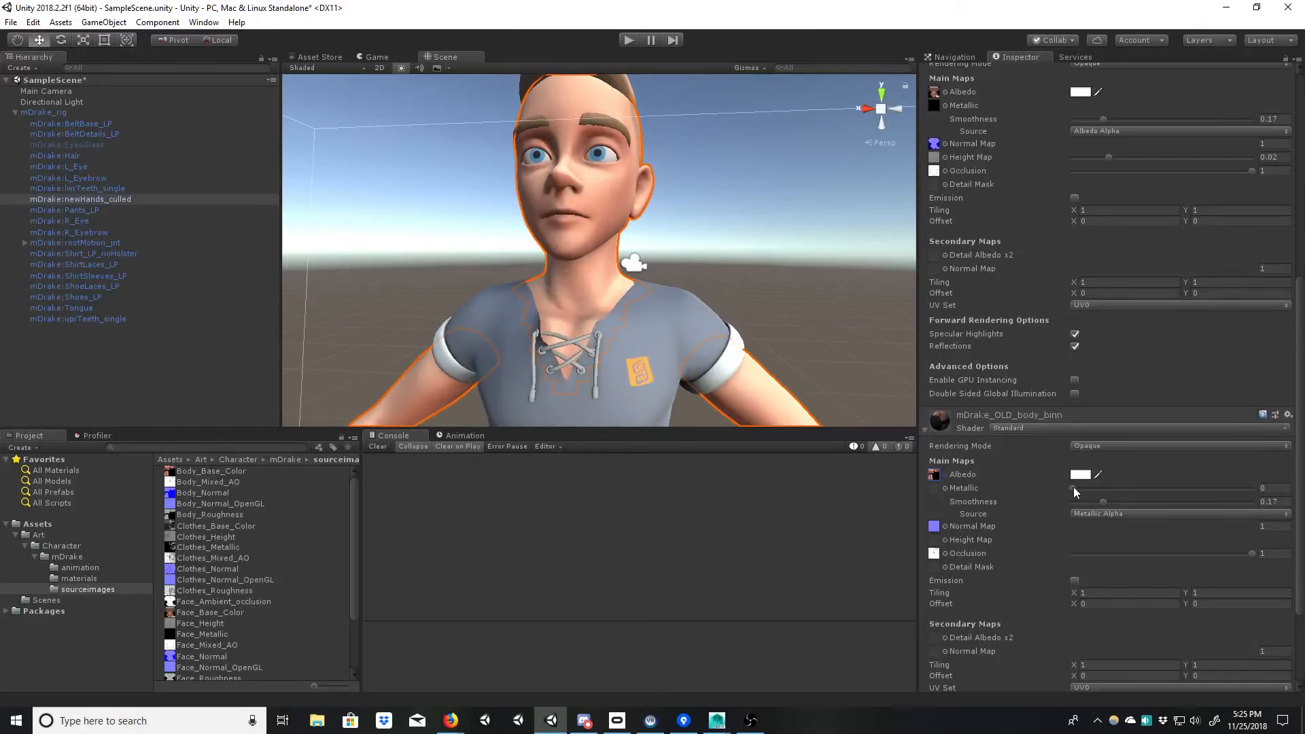
{"action": "mouse_move", "coordinate": [1074, 487]}
{"action": "left_mouse_down"}
{"action": "mouse_move", "coordinate": [1151, 480]}
{"action": "mouse_move", "coordinate": [1042, 481]}
{"action": "left_mouse_up"}
{"action": "left_click_drag", "start_coordinate": [570, 305], "coordinate": [785, 370], "text": "alt"}
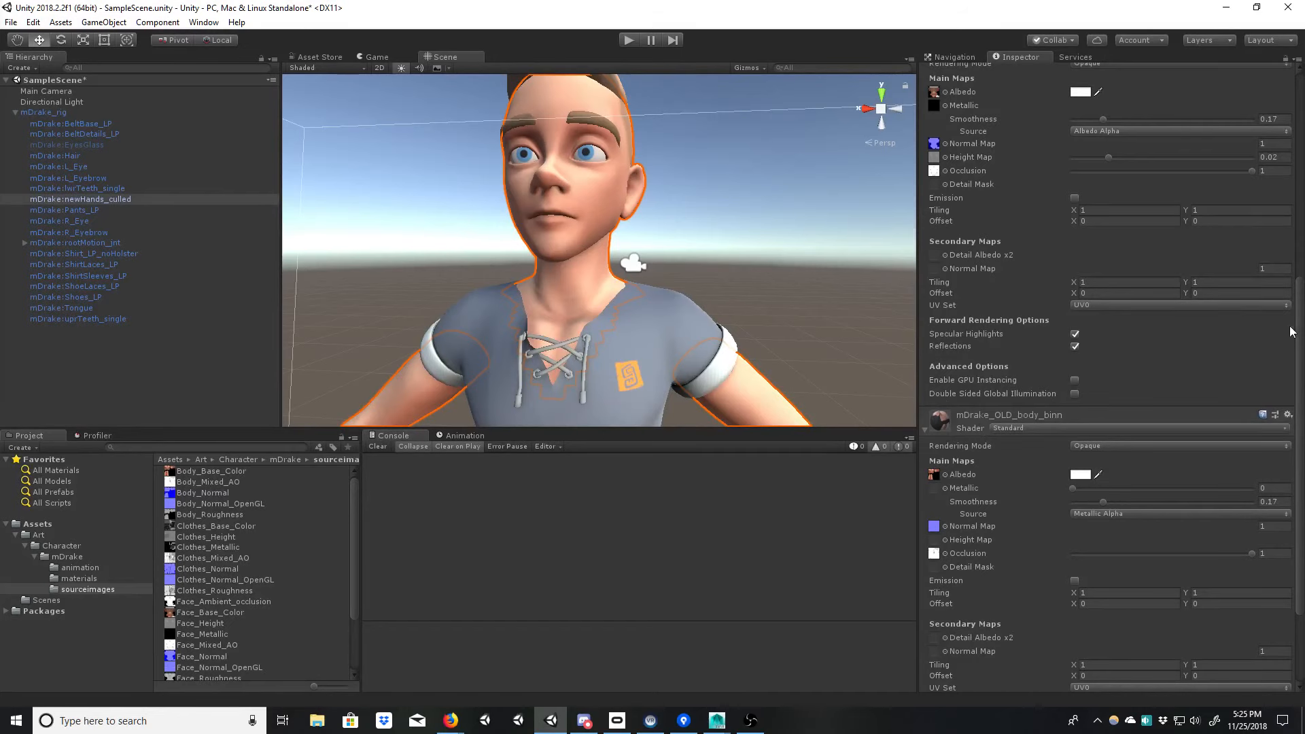
{"action": "left_click_drag", "start_coordinate": [1302, 333], "coordinate": [1301, 439]}
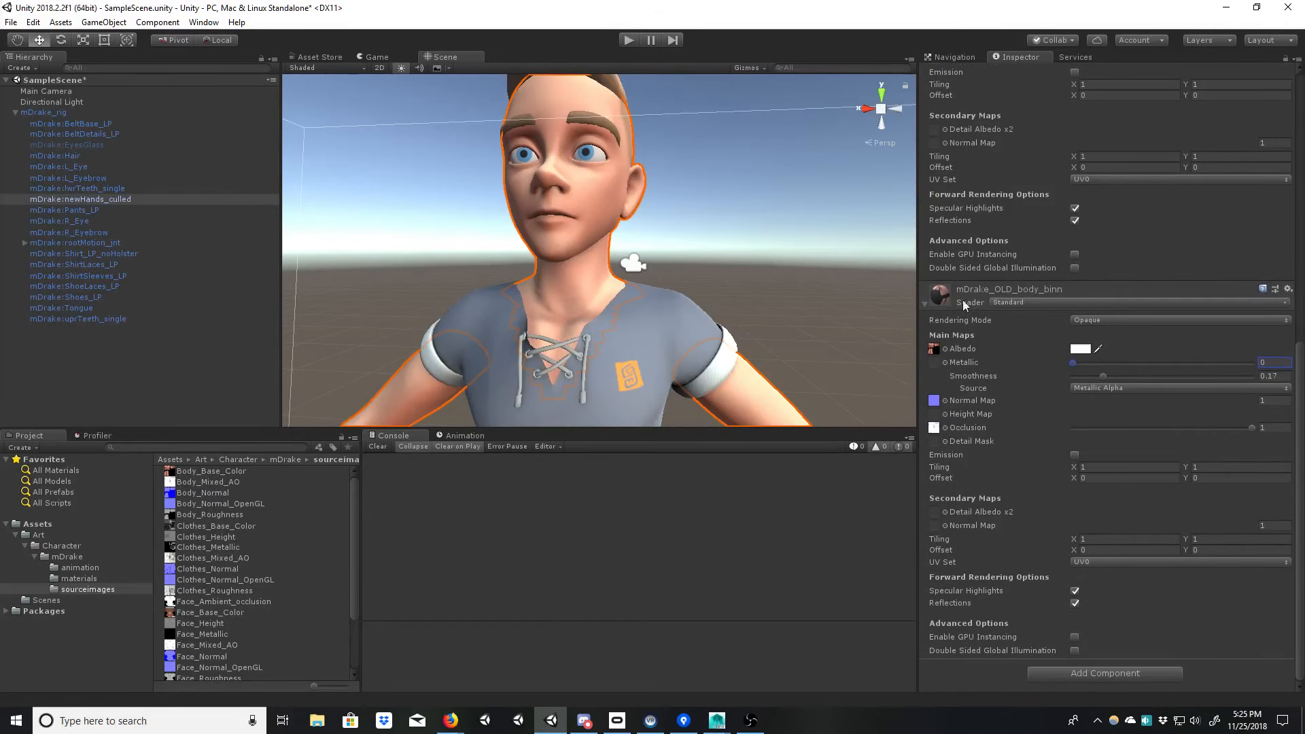
Step: Remove the metallic map from the face material by setting its texture to None
{"action": "left_click", "coordinate": [577, 231]}
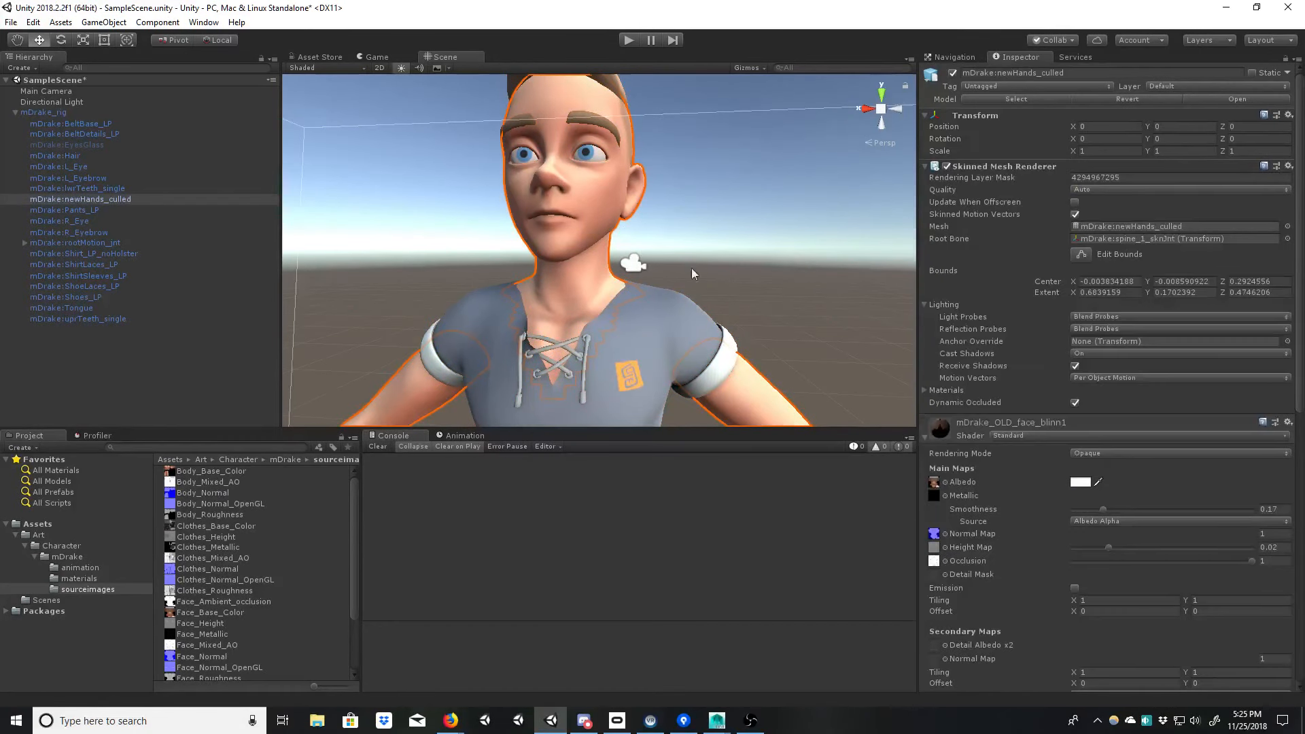
{"action": "left_click", "coordinate": [945, 495]}
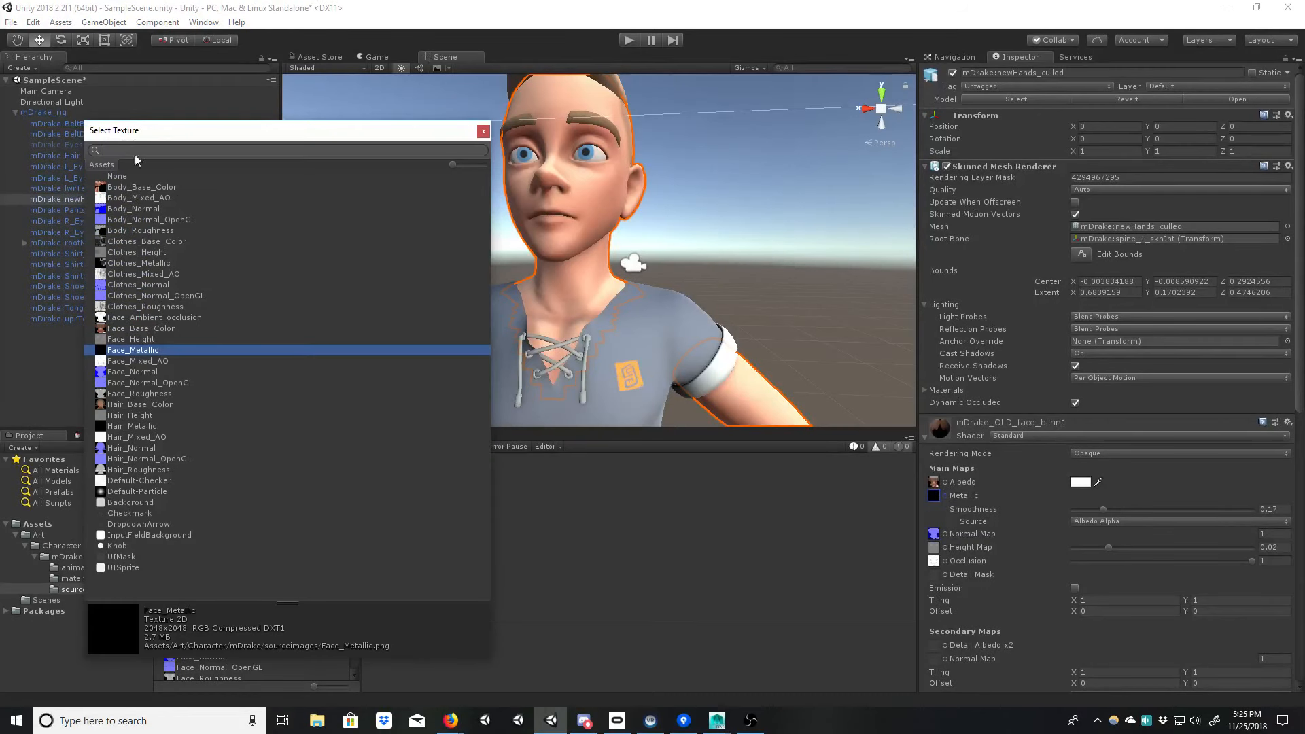
{"action": "left_click", "coordinate": [128, 176]}
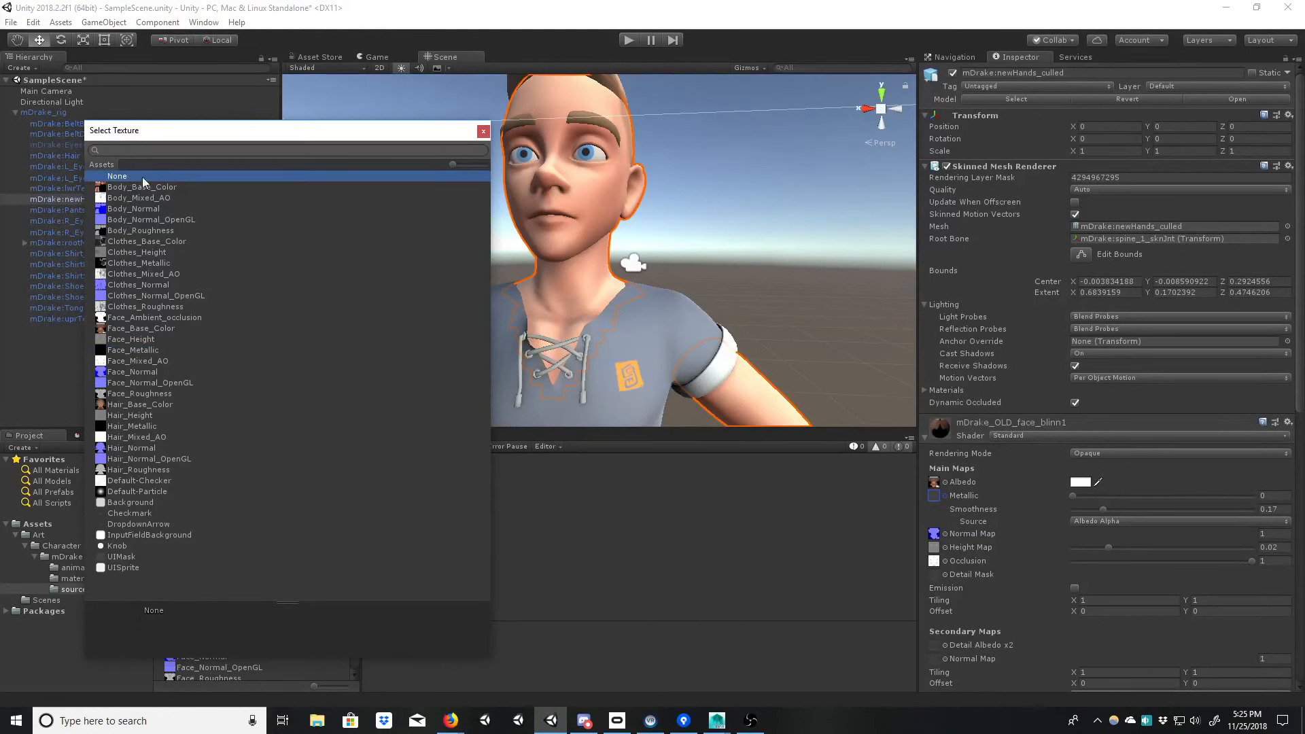
{"action": "left_click", "coordinate": [483, 131]}
{"action": "left_click_drag", "start_coordinate": [683, 296], "coordinate": [647, 301], "text": "alt"}
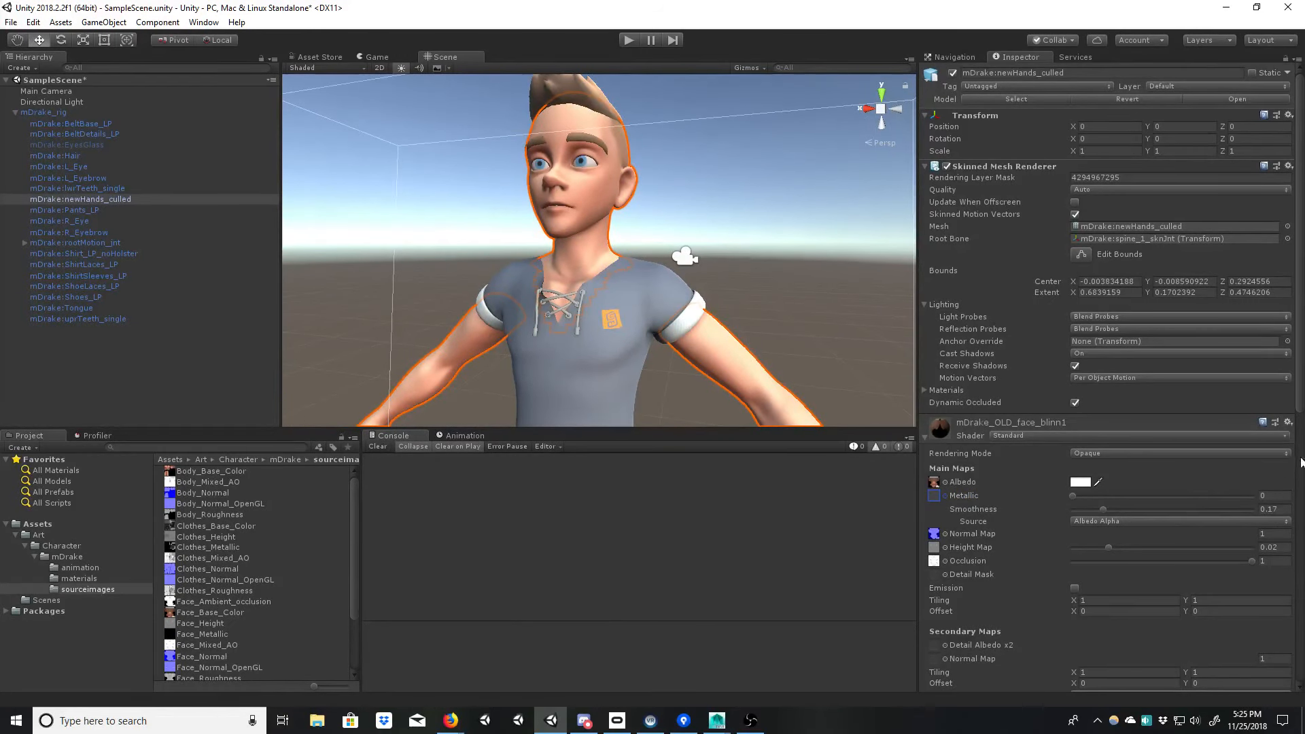
Step: Switch the body material's smoothness source to Albedo Alpha and set its smoothness to 0.17
{"action": "left_click_drag", "start_coordinate": [1297, 408], "coordinate": [1297, 610]}
{"action": "left_click", "coordinate": [1129, 525]}
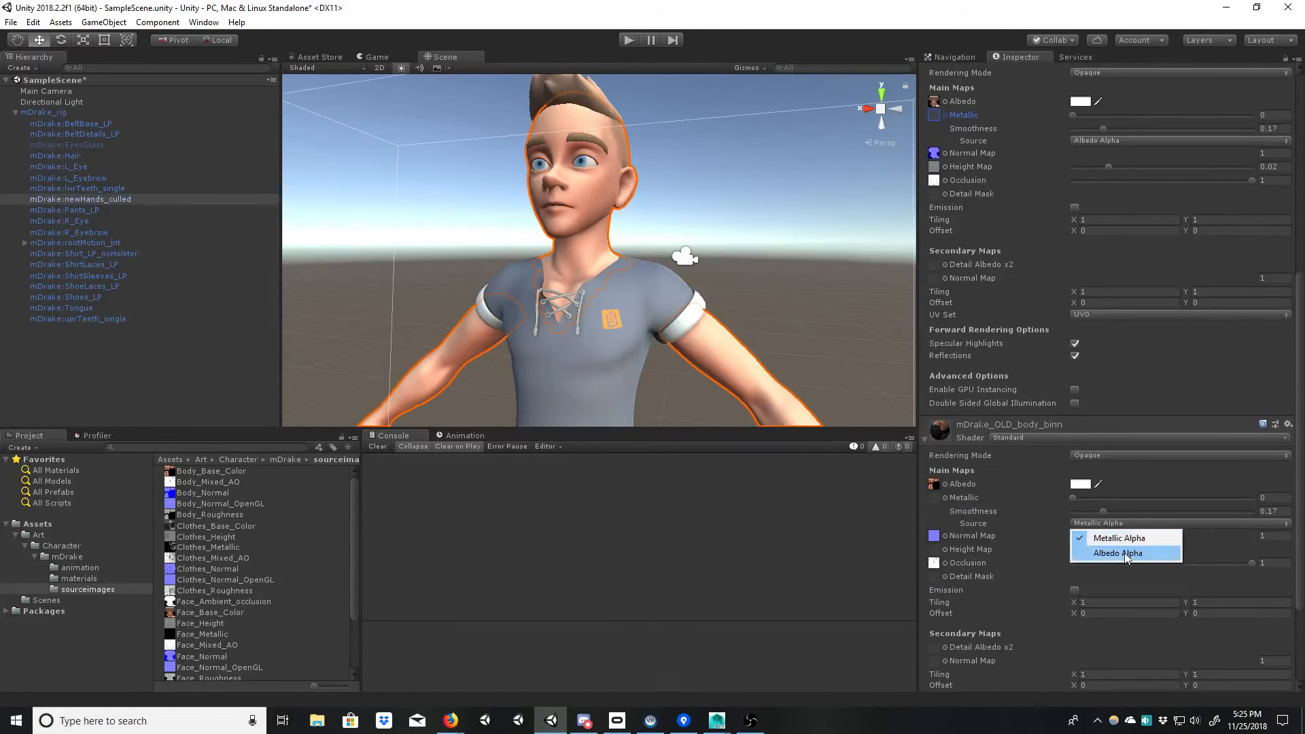
{"action": "left_click", "coordinate": [1124, 552]}
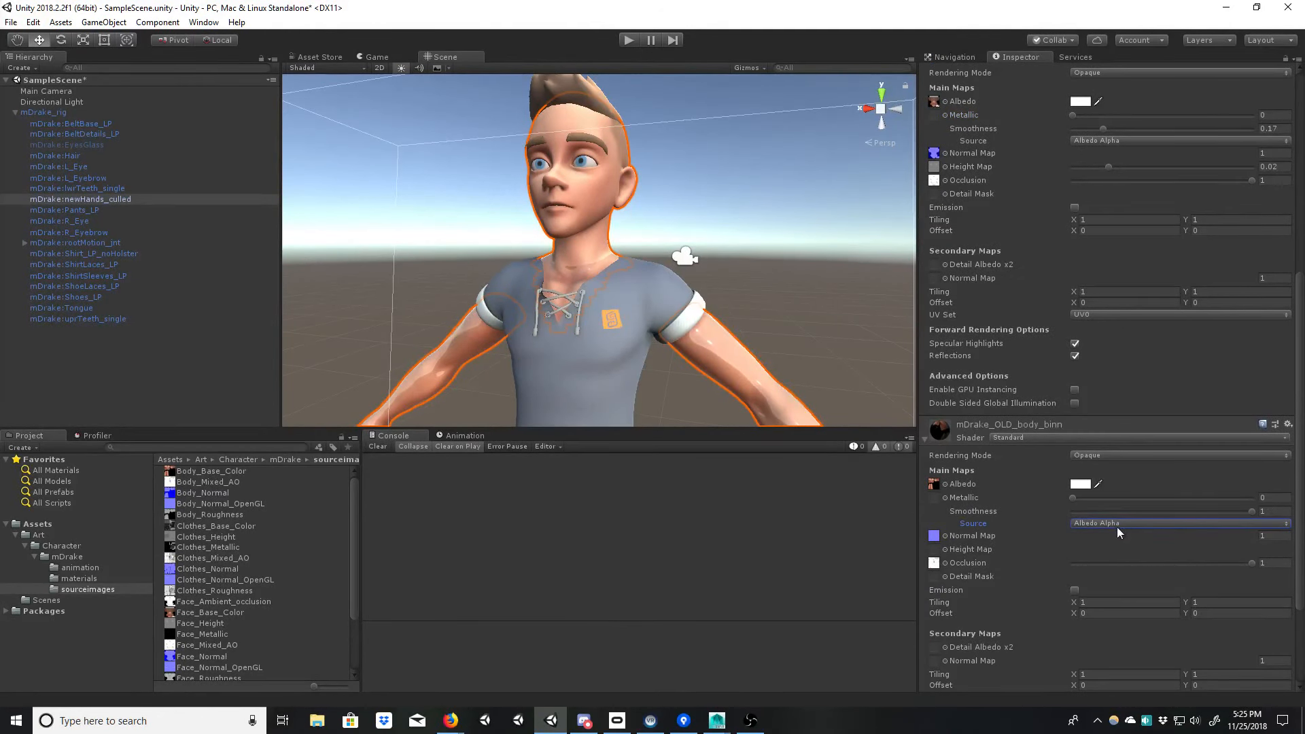
{"action": "left_click", "coordinate": [1263, 512]}
{"action": "type", "text": ".1"}
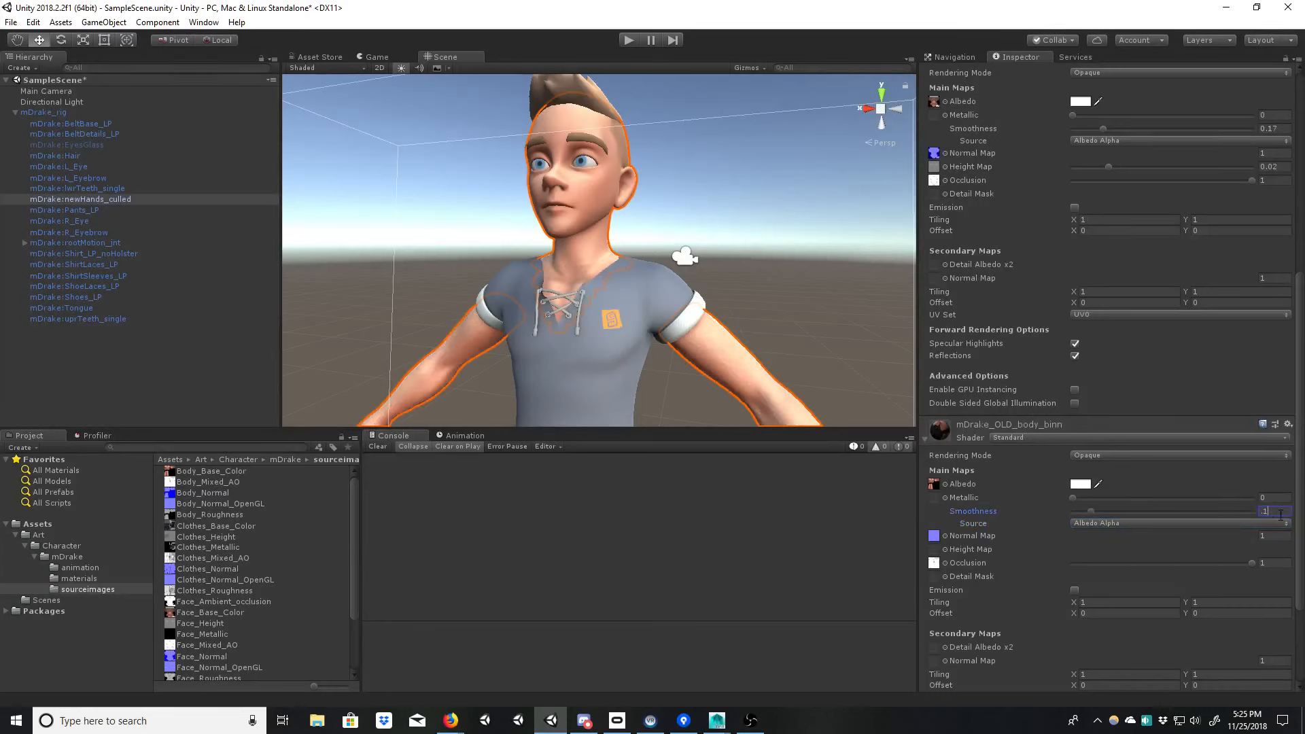
Step: Collapse the face material's settings and locate the body material's occlusion texture in the project
{"action": "left_click_drag", "start_coordinate": [652, 235], "coordinate": [742, 298], "text": "alt"}
{"action": "left_click", "coordinate": [739, 309]}
{"action": "middle_click_drag", "start_coordinate": [667, 348], "coordinate": [677, 316], "text": "alt"}
{"action": "left_click", "coordinate": [618, 247]}
{"action": "left_click", "coordinate": [631, 249]}
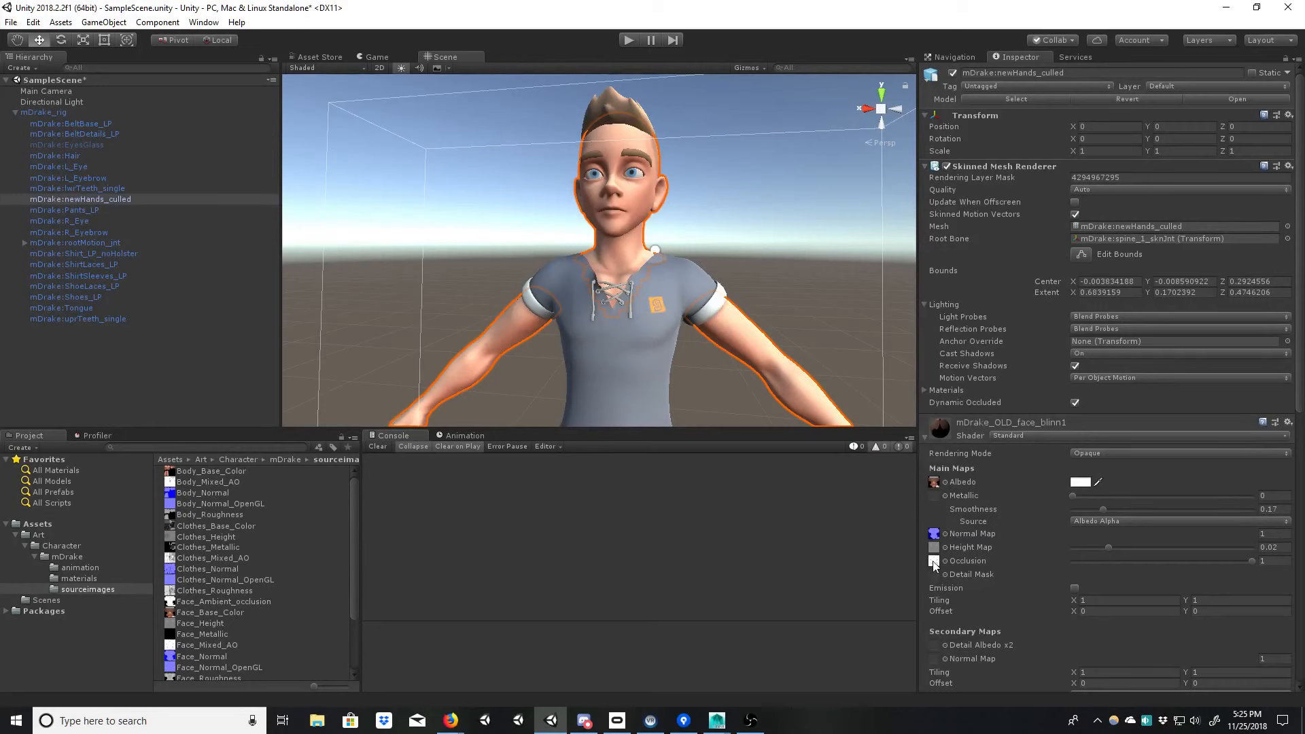
{"action": "left_click", "coordinate": [927, 435]}
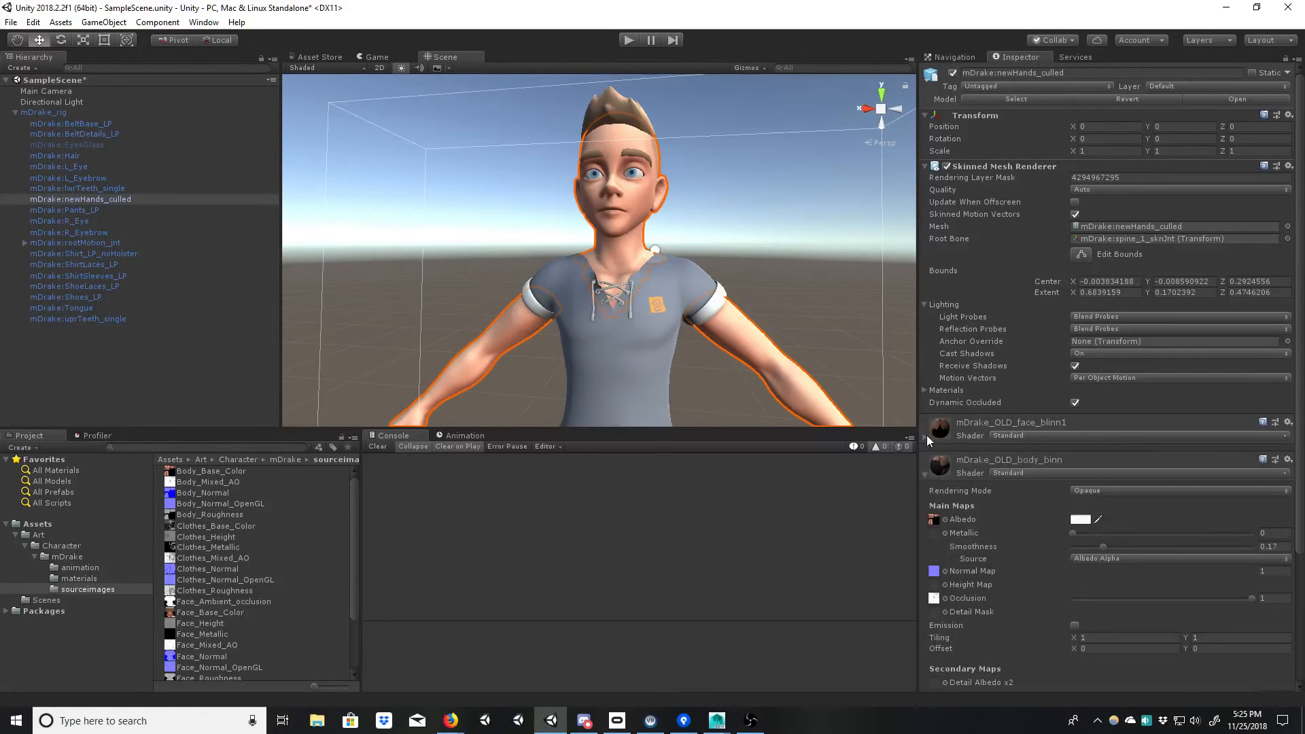
{"action": "left_click", "coordinate": [935, 597]}
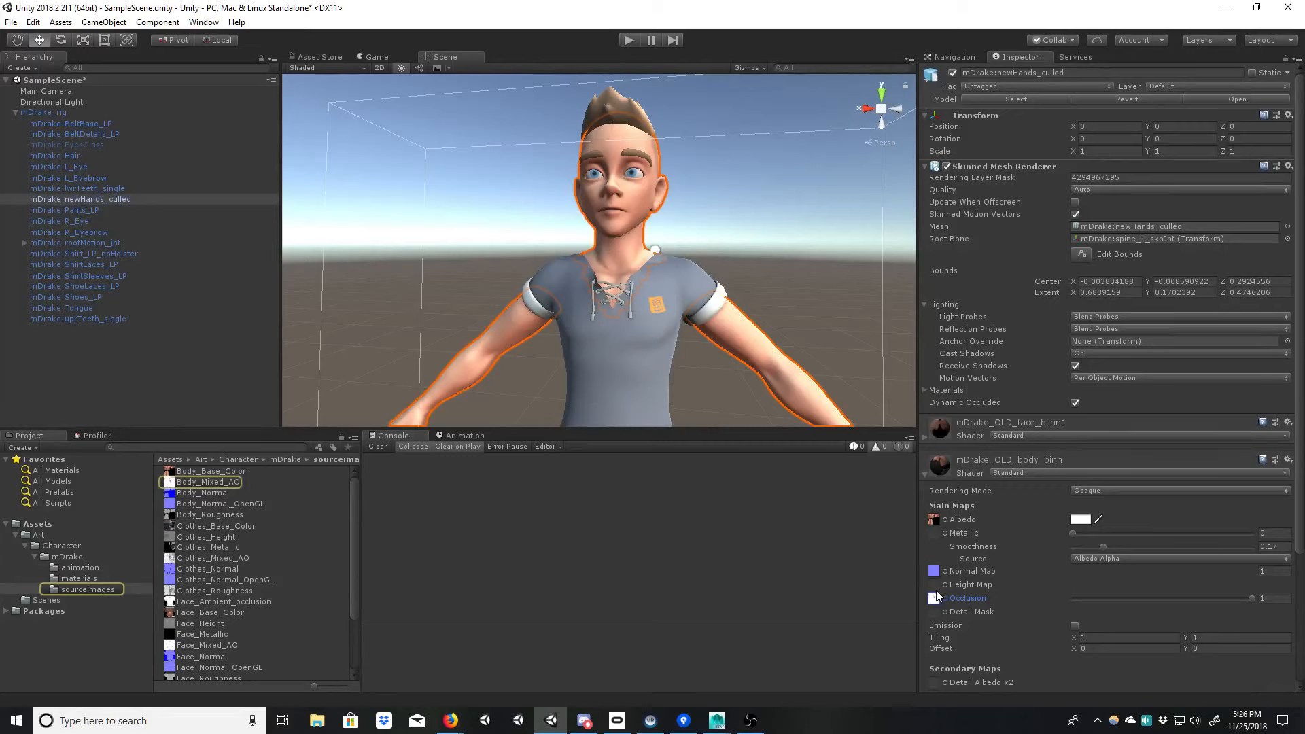
{"action": "mouse_move", "coordinate": [355, 491]}
{"action": "left_mouse_down"}
{"action": "mouse_move", "coordinate": [352, 509]}
{"action": "mouse_move", "coordinate": [353, 488]}
{"action": "left_mouse_up"}
Step: Examine the full character from head to shoes at several distances and angles
{"action": "middle_click_drag", "start_coordinate": [632, 312], "coordinate": [646, 252], "text": "alt"}
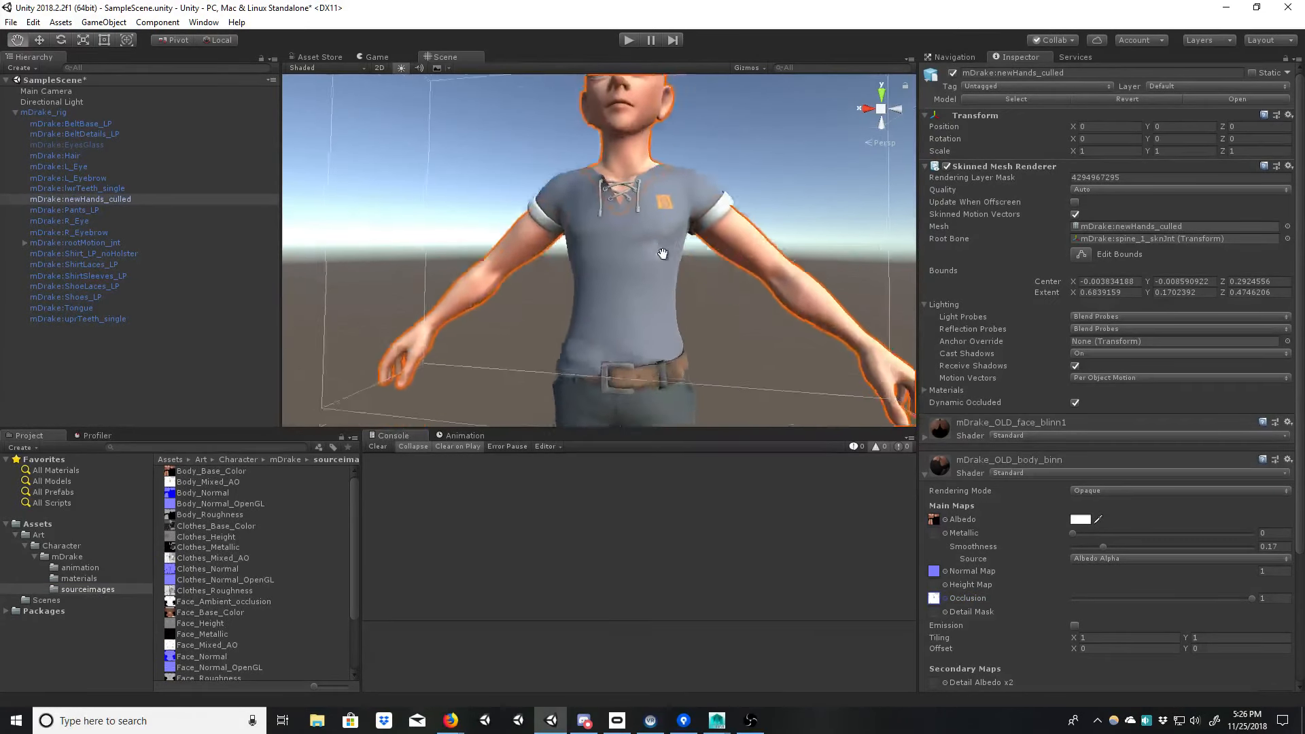
{"action": "right_click_drag", "start_coordinate": [646, 253], "coordinate": [598, 271], "text": "alt"}
{"action": "middle_click_drag", "start_coordinate": [646, 326], "coordinate": [657, 255], "text": "alt"}
{"action": "right_click_drag", "start_coordinate": [657, 255], "coordinate": [638, 279], "text": "alt"}
{"action": "left_click_drag", "start_coordinate": [638, 280], "coordinate": [647, 303], "text": "alt"}
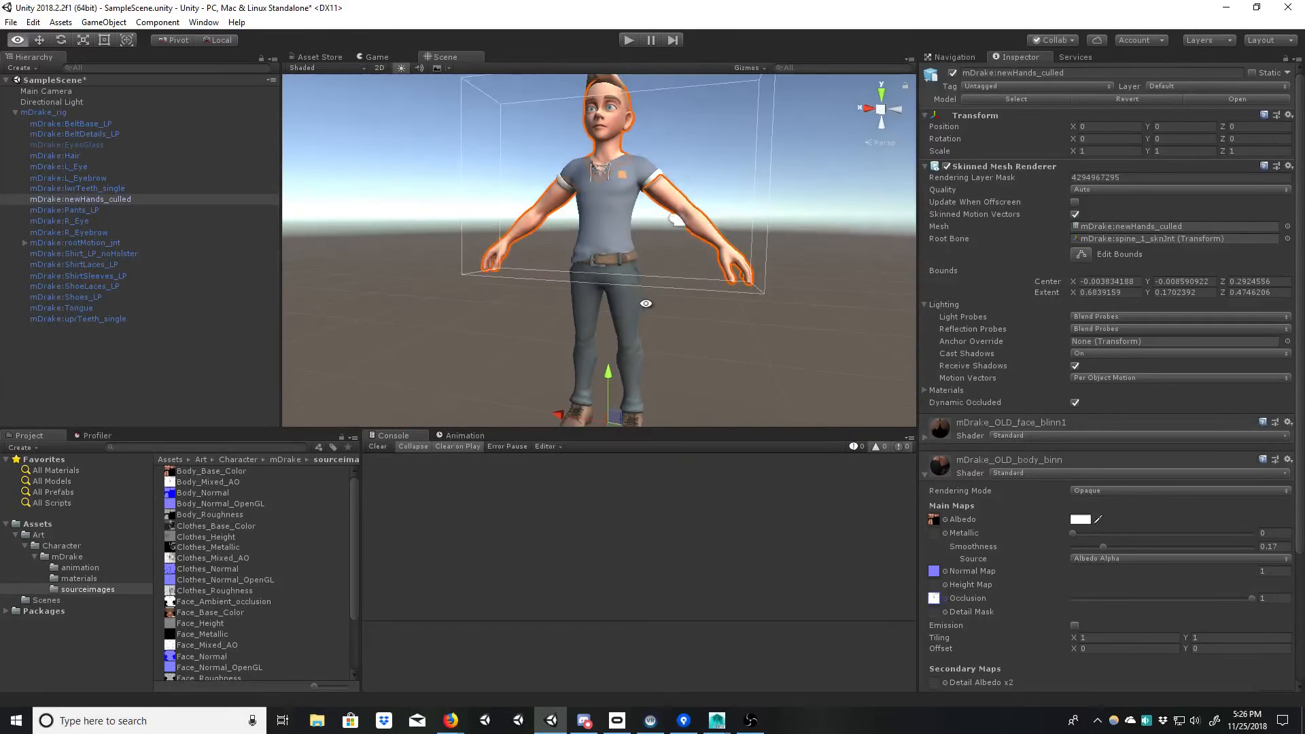
{"action": "middle_click_drag", "start_coordinate": [647, 303], "coordinate": [656, 266], "text": "alt"}
{"action": "right_click_drag", "start_coordinate": [674, 272], "coordinate": [645, 289], "text": "alt"}
{"action": "left_click_drag", "start_coordinate": [645, 289], "coordinate": [642, 303], "text": "alt"}
{"action": "right_click_drag", "start_coordinate": [642, 302], "coordinate": [672, 285], "text": "alt"}
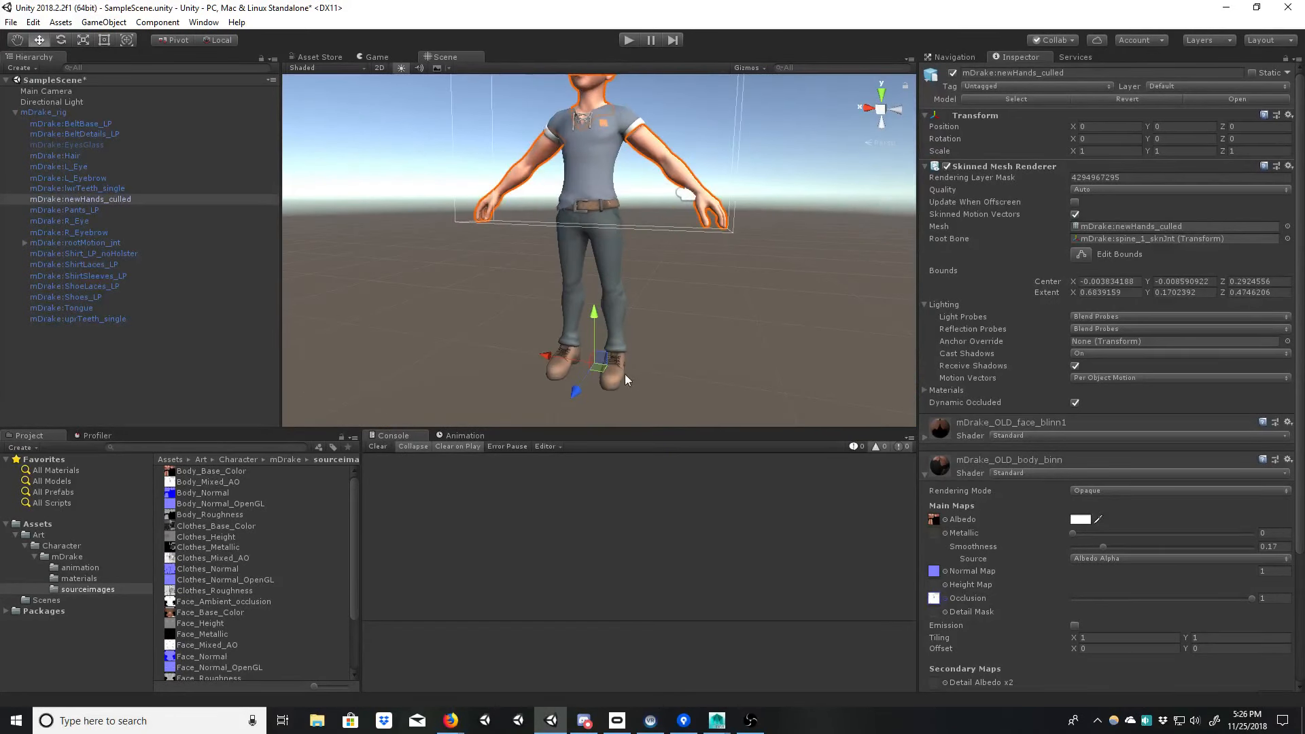
{"action": "left_click", "coordinate": [619, 389]}
{"action": "left_click", "coordinate": [619, 393]}
{"action": "right_click_drag", "start_coordinate": [640, 382], "coordinate": [618, 316], "text": "alt"}
{"action": "left_click_drag", "start_coordinate": [618, 316], "coordinate": [641, 300], "text": "alt"}
Step: Select the character's left eye mesh and assign Face_Metallic as the eye material's metallic map
{"action": "left_click", "coordinate": [611, 268]}
{"action": "left_click", "coordinate": [611, 268]}
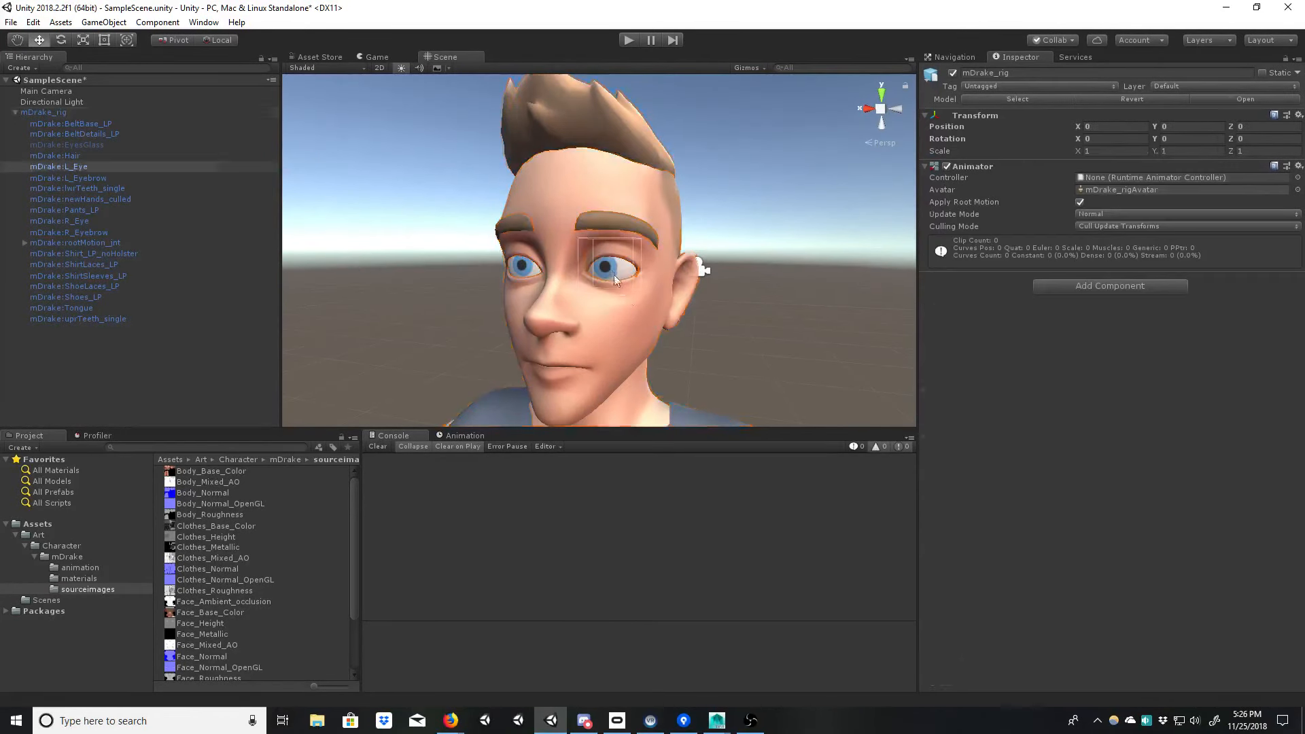
{"action": "middle_click_drag", "start_coordinate": [608, 326], "coordinate": [624, 278], "text": "alt"}
{"action": "right_click_drag", "start_coordinate": [624, 278], "coordinate": [717, 346], "text": "alt"}
{"action": "left_click", "coordinate": [932, 481]}
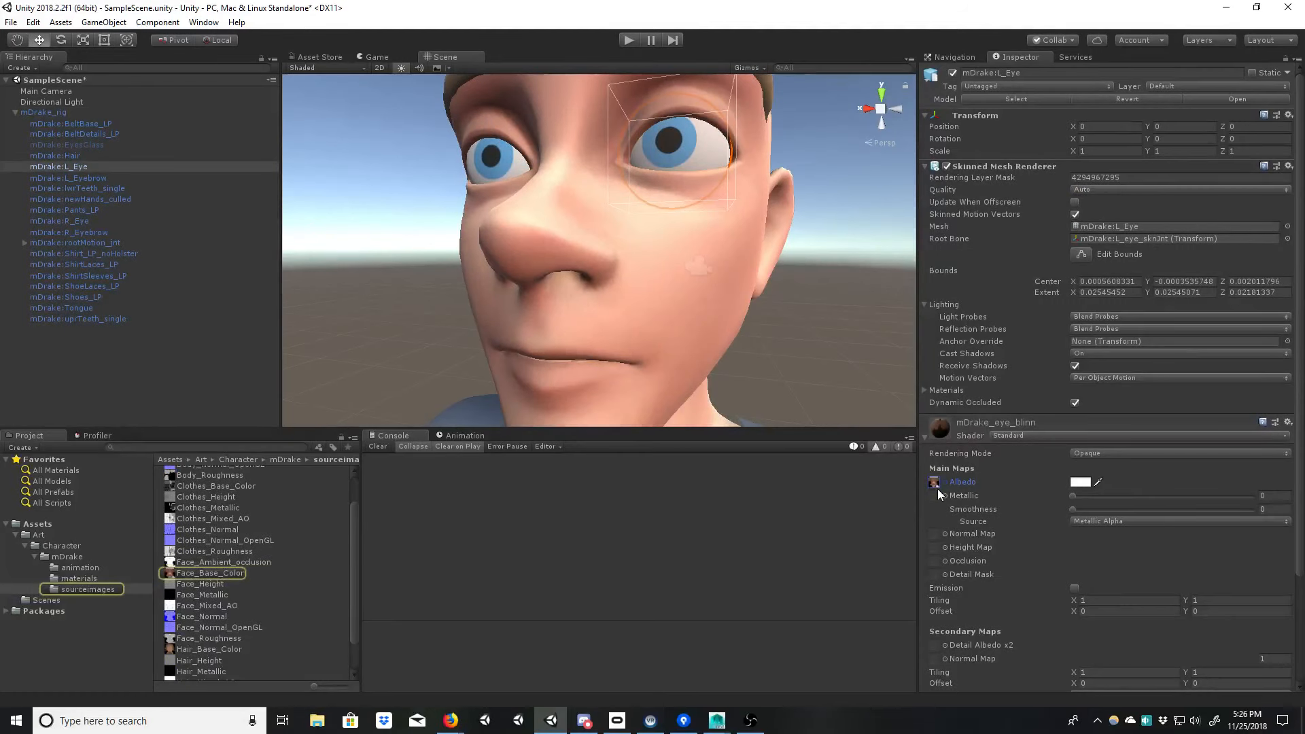
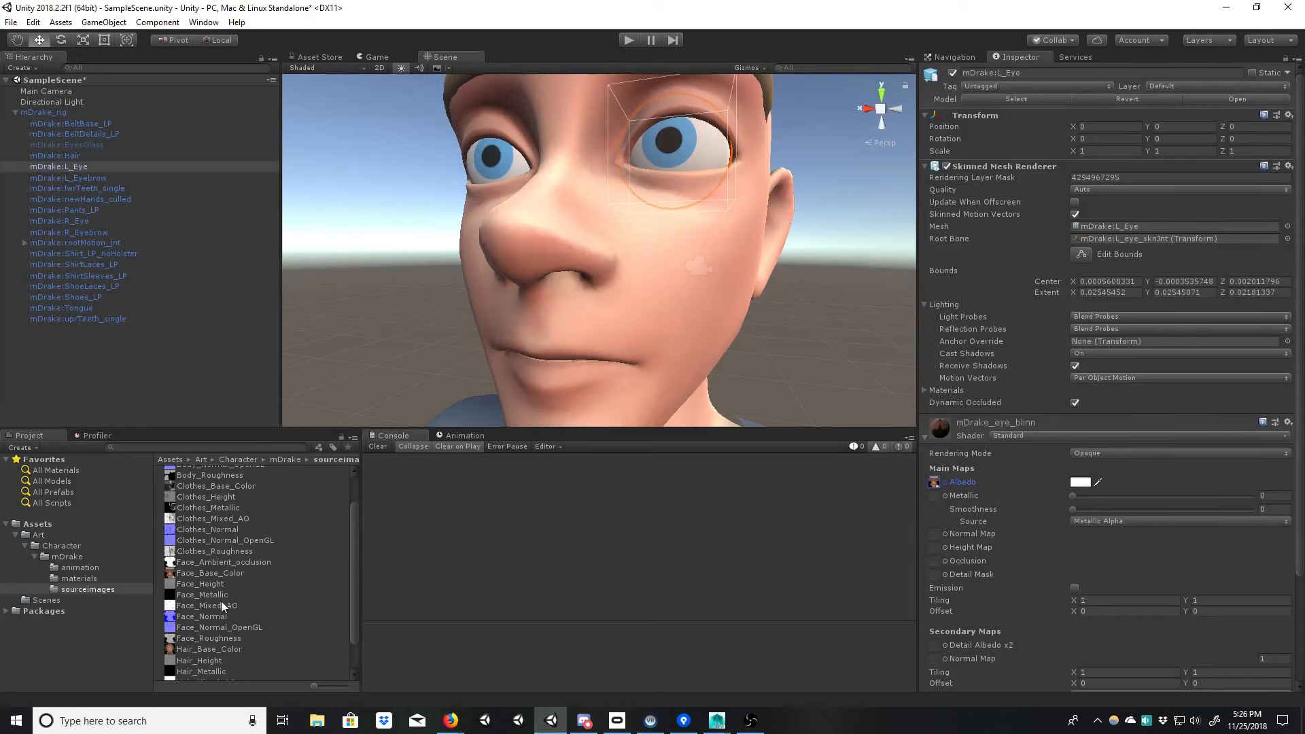
{"action": "left_click_drag", "start_coordinate": [210, 593], "coordinate": [935, 496]}
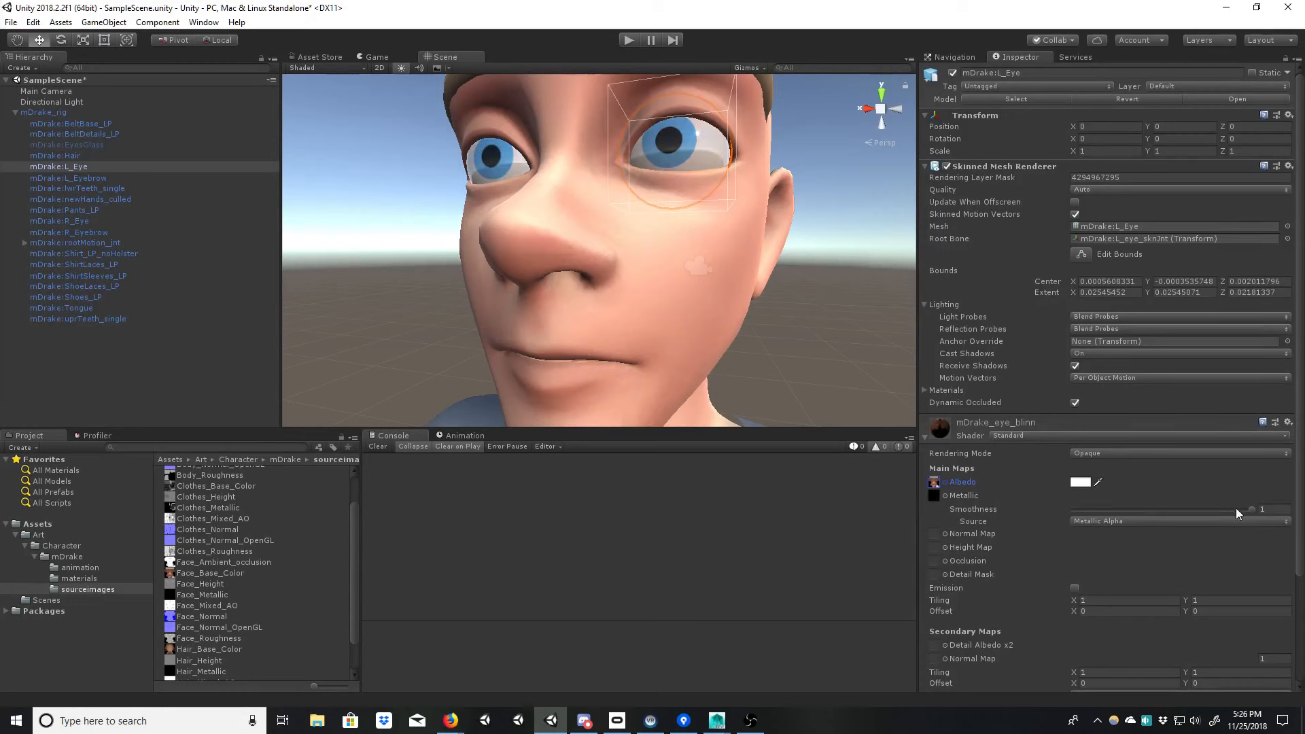
Step: Set the eye material's smoothness source to Albedo Alpha and its smoothness to 0.905
{"action": "mouse_move", "coordinate": [1250, 510]}
{"action": "left_mouse_down"}
{"action": "mouse_move", "coordinate": [1159, 509]}
{"action": "mouse_move", "coordinate": [1238, 506]}
{"action": "left_mouse_up"}
{"action": "left_click", "coordinate": [1121, 521]}
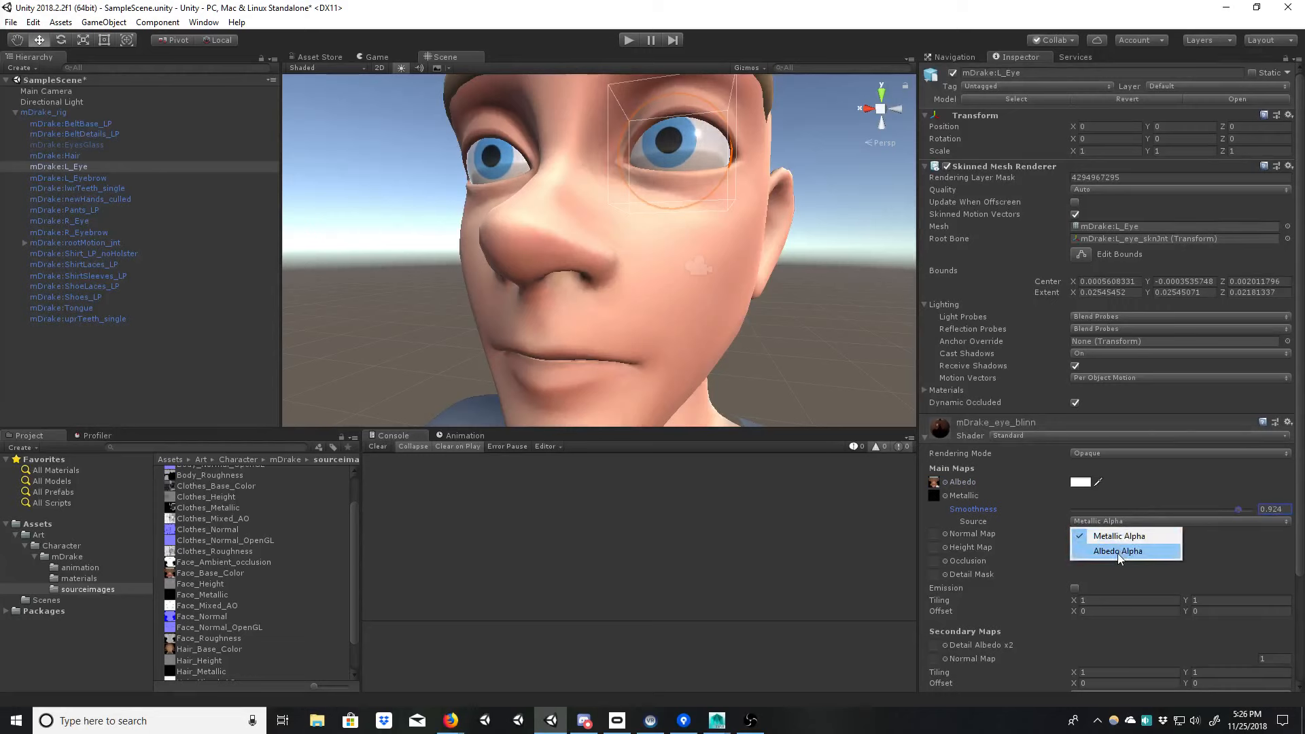
{"action": "left_click", "coordinate": [1126, 551]}
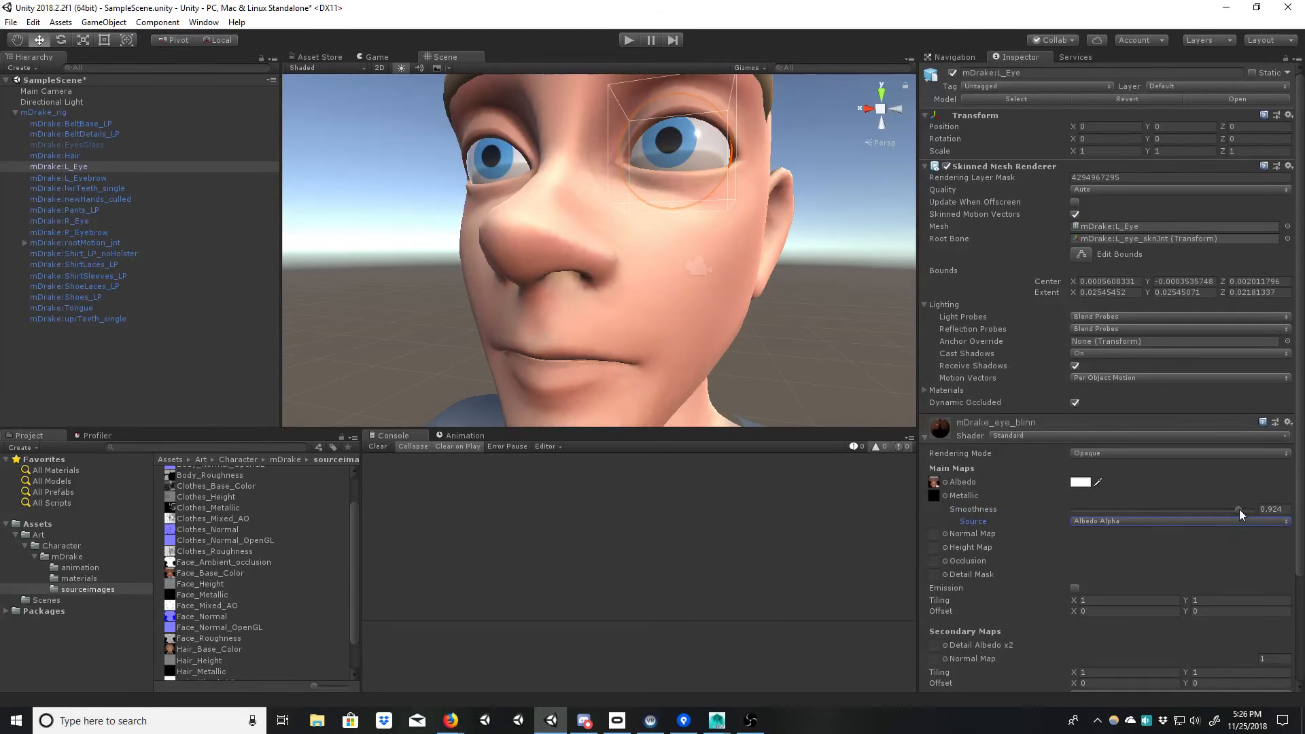
{"action": "mouse_move", "coordinate": [1238, 508]}
{"action": "left_mouse_down"}
{"action": "mouse_move", "coordinate": [1250, 508]}
{"action": "mouse_move", "coordinate": [1236, 508]}
{"action": "left_mouse_up"}
{"action": "left_click_drag", "start_coordinate": [756, 329], "coordinate": [605, 275], "text": "alt"}
{"action": "mouse_move", "coordinate": [1236, 510]}
{"action": "left_mouse_down"}
{"action": "mouse_move", "coordinate": [1164, 508]}
{"action": "mouse_move", "coordinate": [1230, 511]}
{"action": "left_mouse_up"}
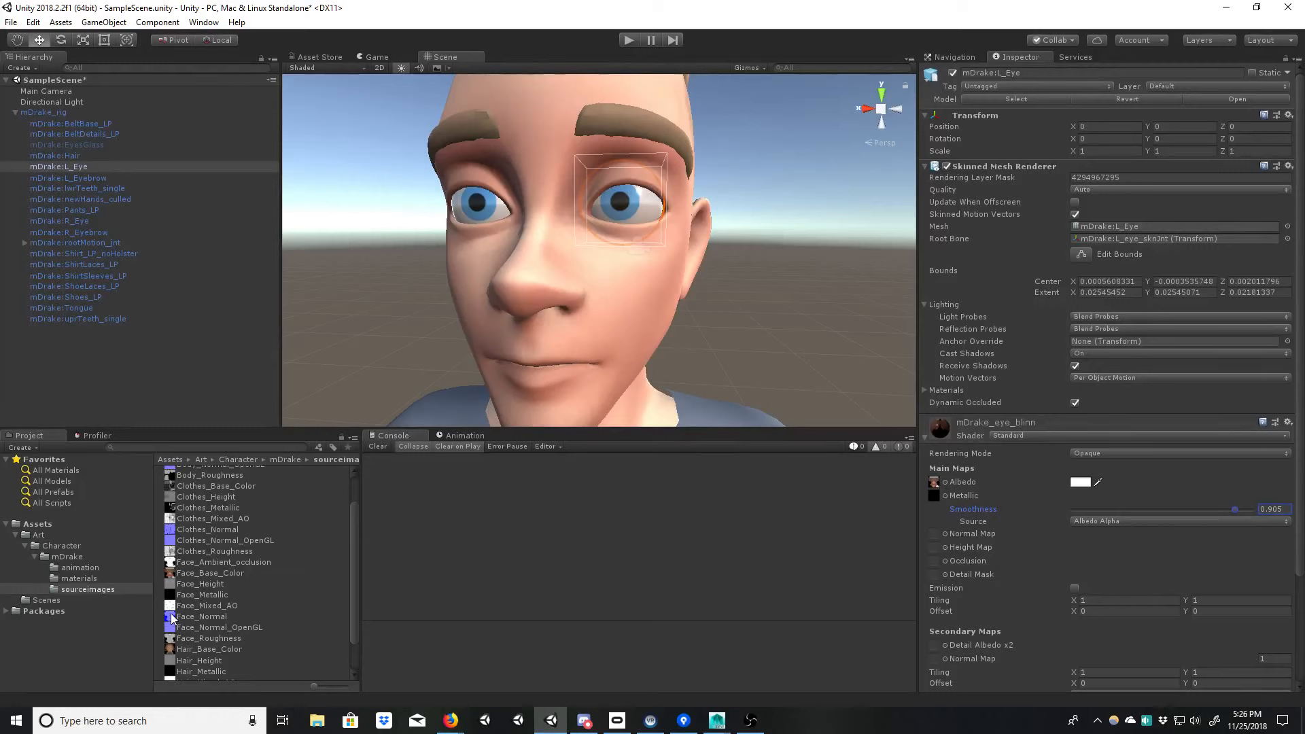
Step: Try Face_Normal as the eye material's normal map, then replace it with Face_Normal_OpenGL and fix its texture type
{"action": "left_click_drag", "start_coordinate": [172, 618], "coordinate": [932, 539]}
{"action": "middle_click_drag", "start_coordinate": [670, 351], "coordinate": [663, 303], "text": "alt"}
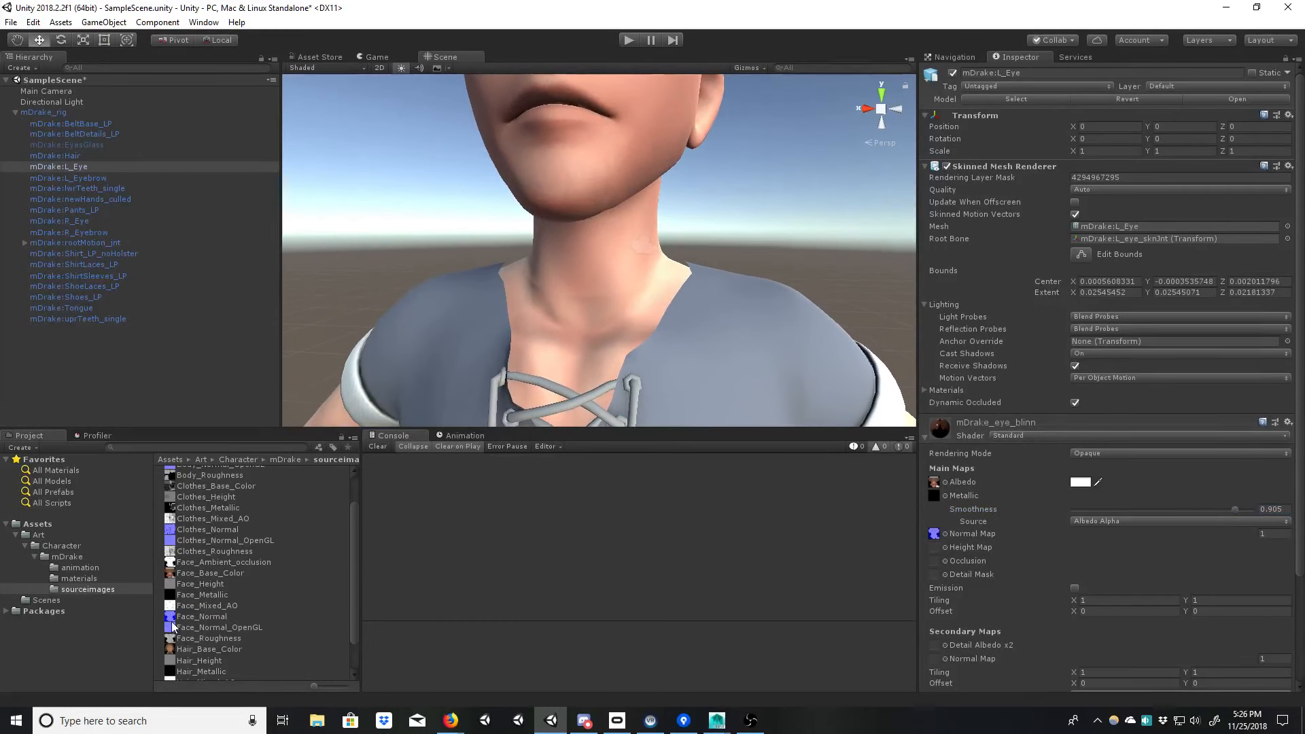
{"action": "left_click", "coordinate": [173, 625]}
{"action": "left_click_drag", "start_coordinate": [173, 626], "coordinate": [935, 533]}
{"action": "key", "text": "f"}
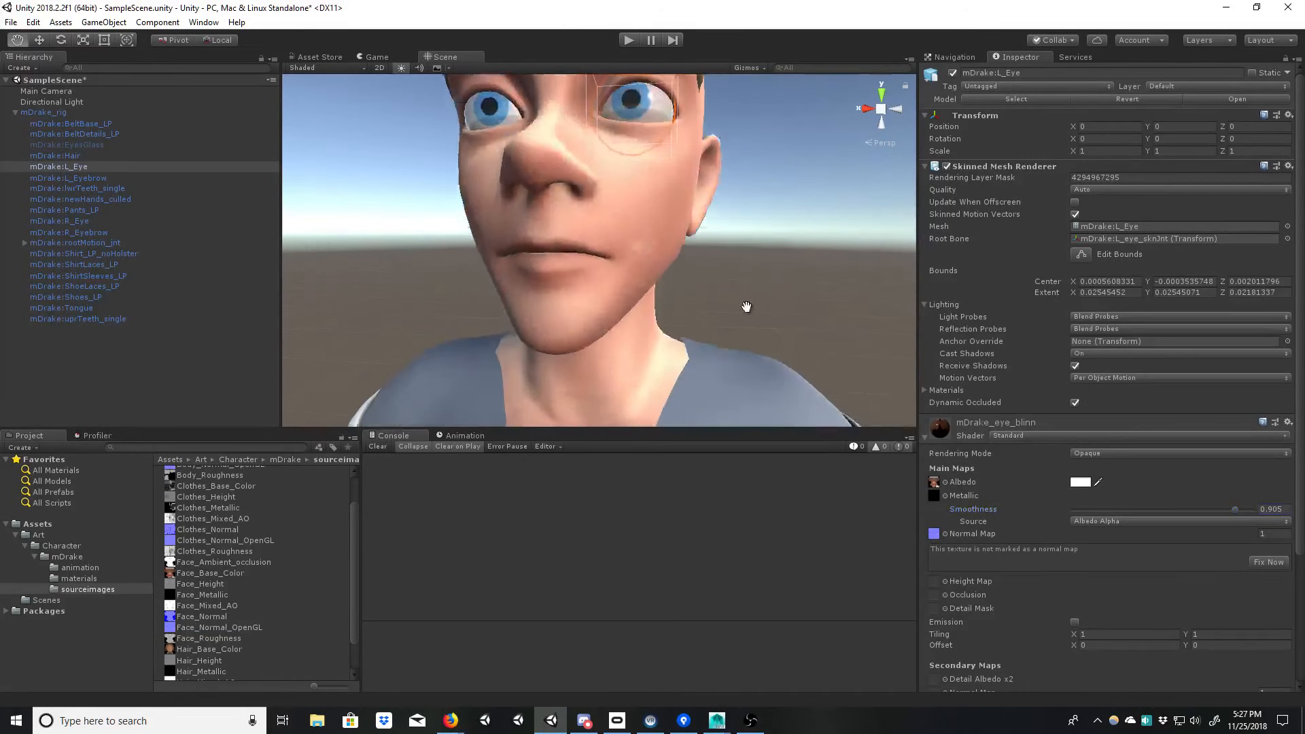
{"action": "left_click", "coordinate": [1268, 562]}
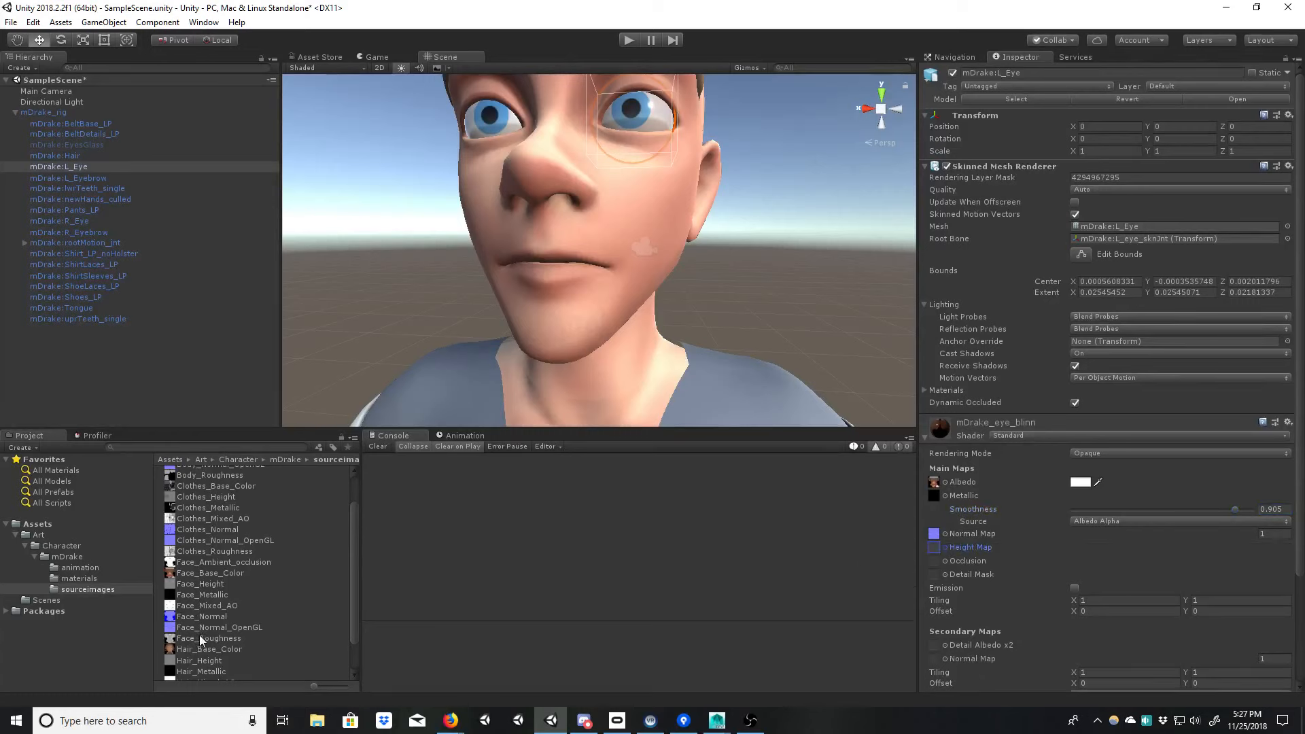
Step: Assign Face_Height as the eye material's height map and Face_Ambient_occlusion as its occlusion map
{"action": "left_click_drag", "start_coordinate": [182, 585], "coordinate": [932, 547]}
{"action": "left_click_drag", "start_coordinate": [171, 563], "coordinate": [935, 563]}
{"action": "left_click_drag", "start_coordinate": [693, 265], "coordinate": [678, 318], "text": "alt"}
{"action": "key", "text": "w"}
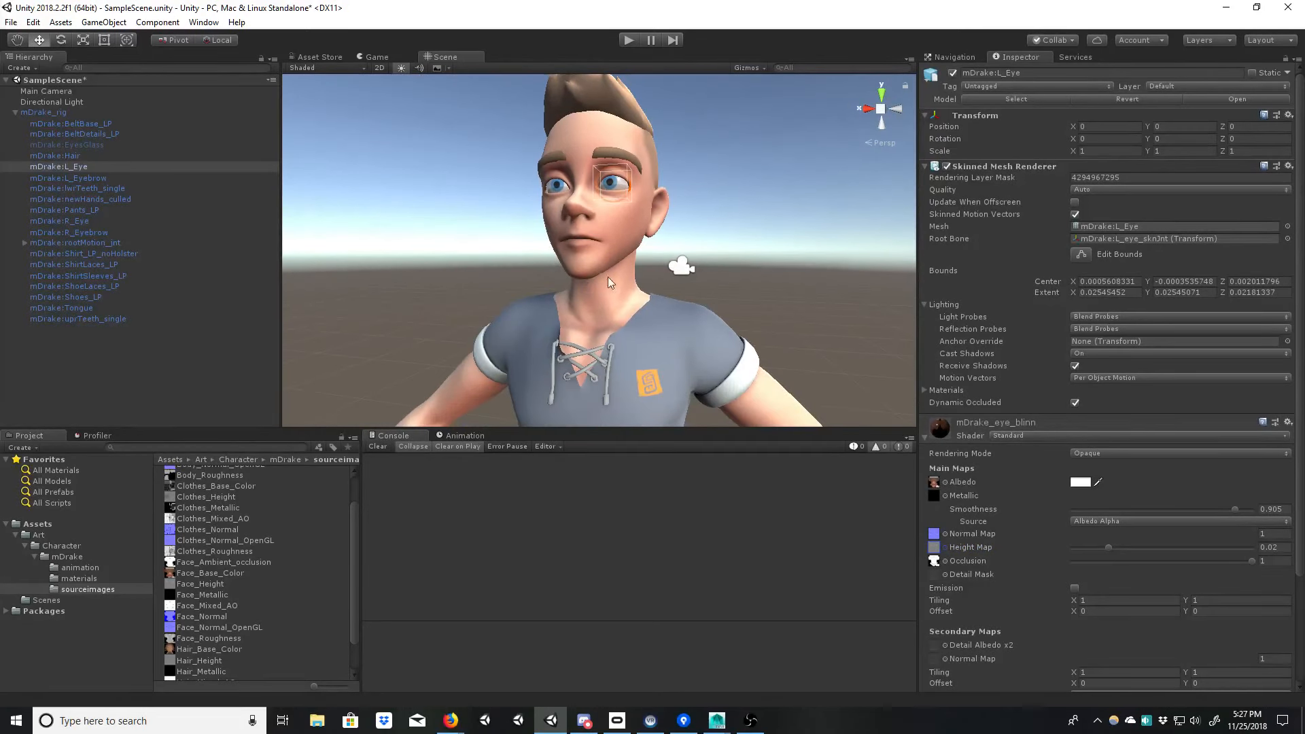
Step: Select the body mesh, expand the face material and replace its occlusion map with Face_Ambient_occlusion
{"action": "left_click", "coordinate": [615, 280]}
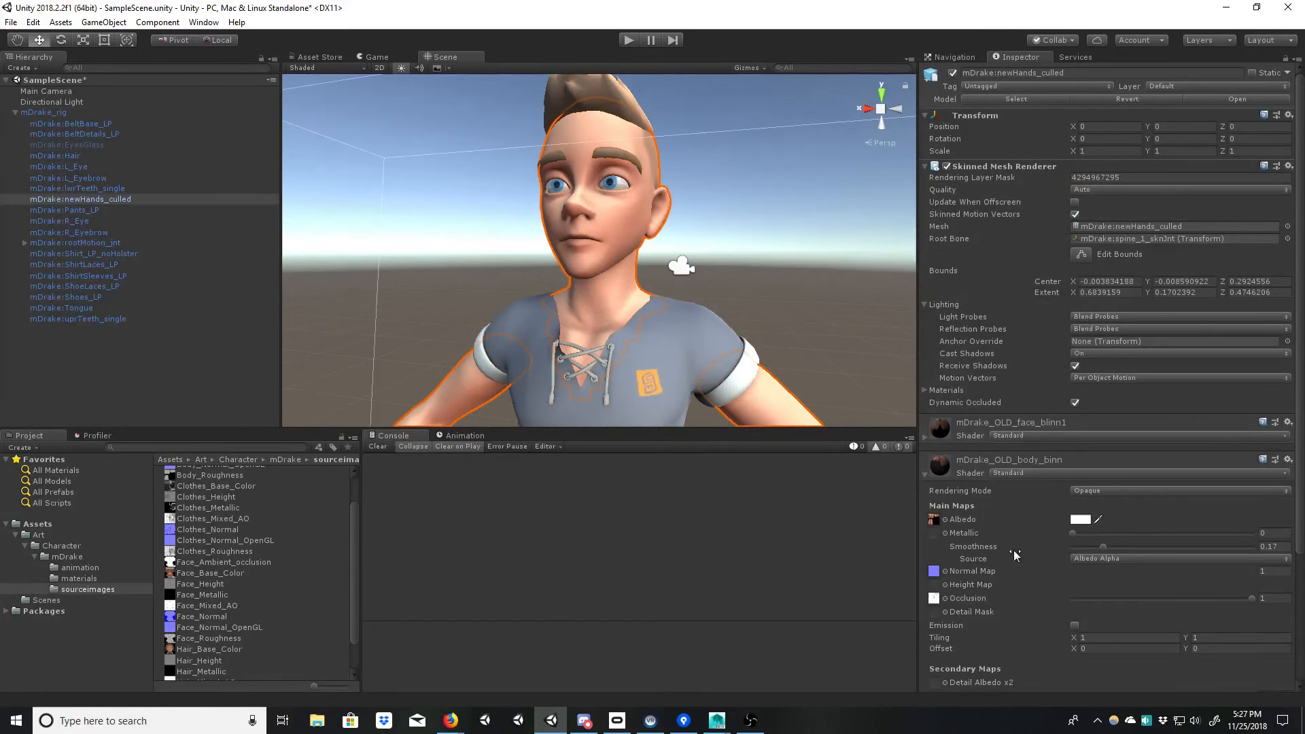
{"action": "left_click", "coordinate": [935, 598]}
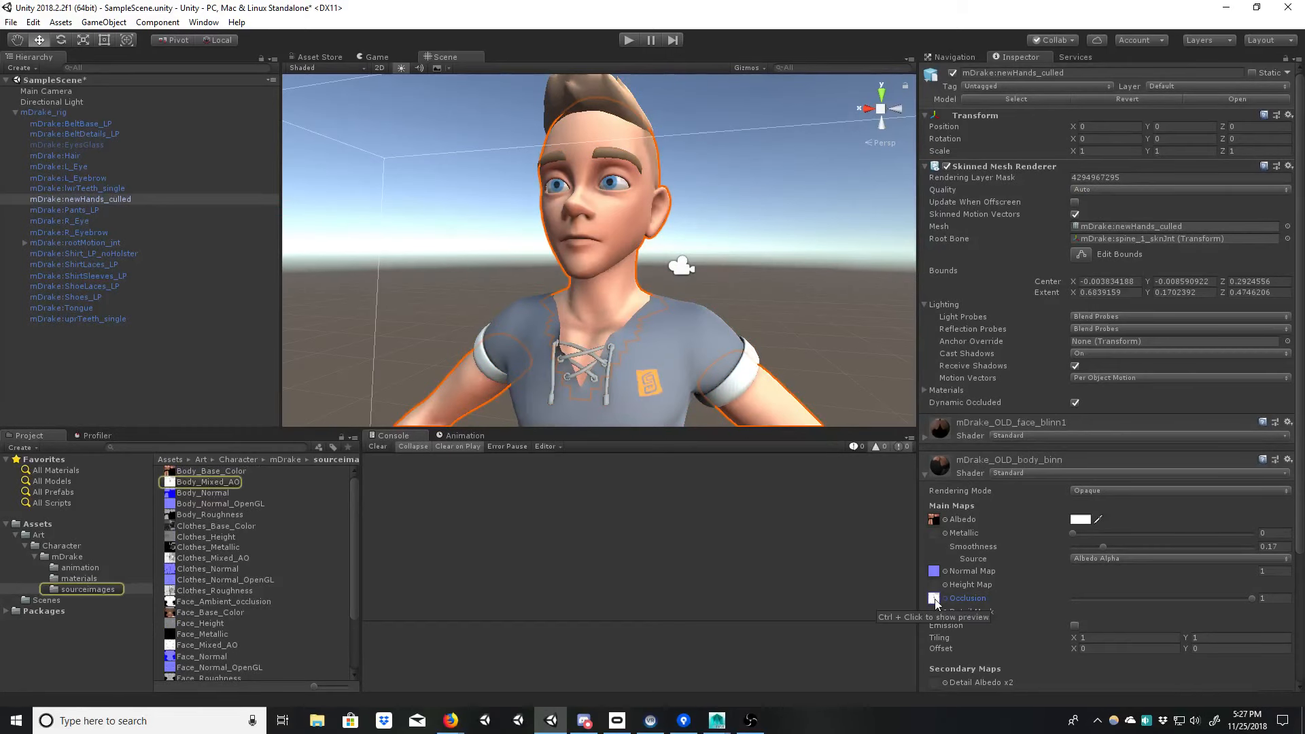
{"action": "left_click", "coordinate": [925, 436]}
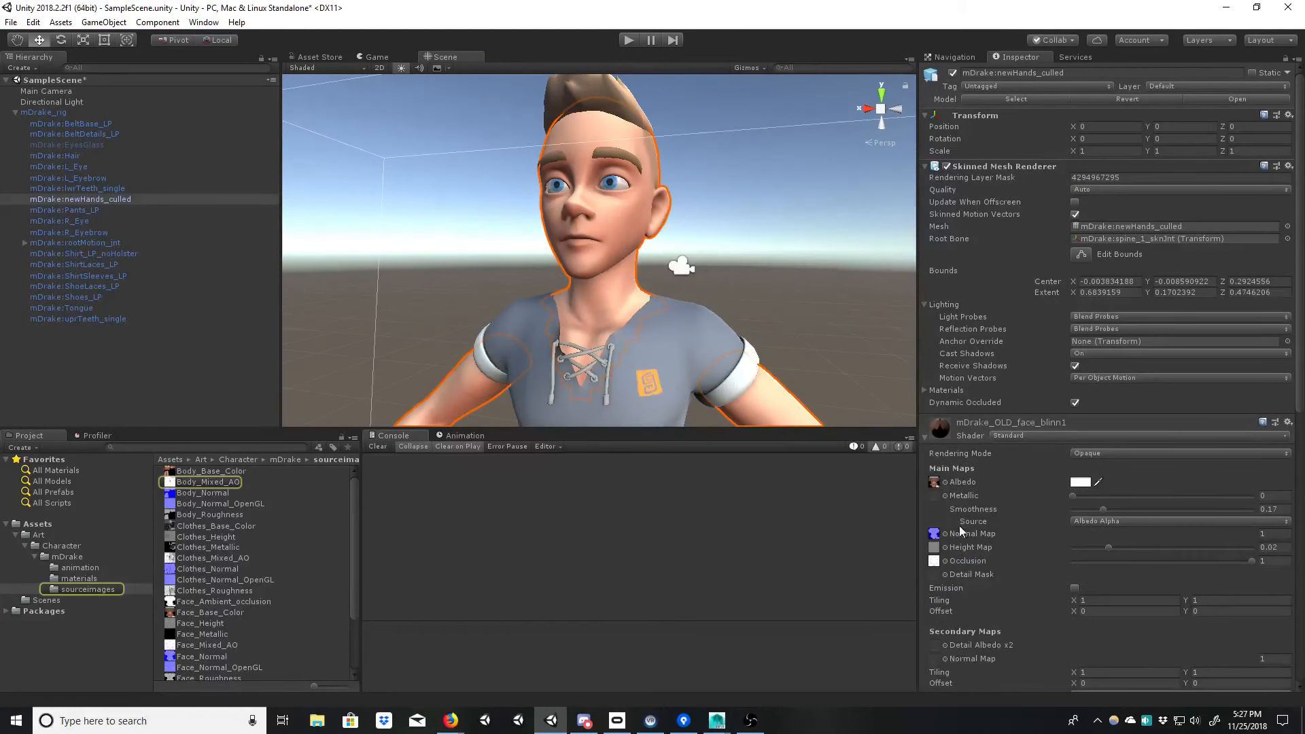
{"action": "left_click", "coordinate": [934, 561]}
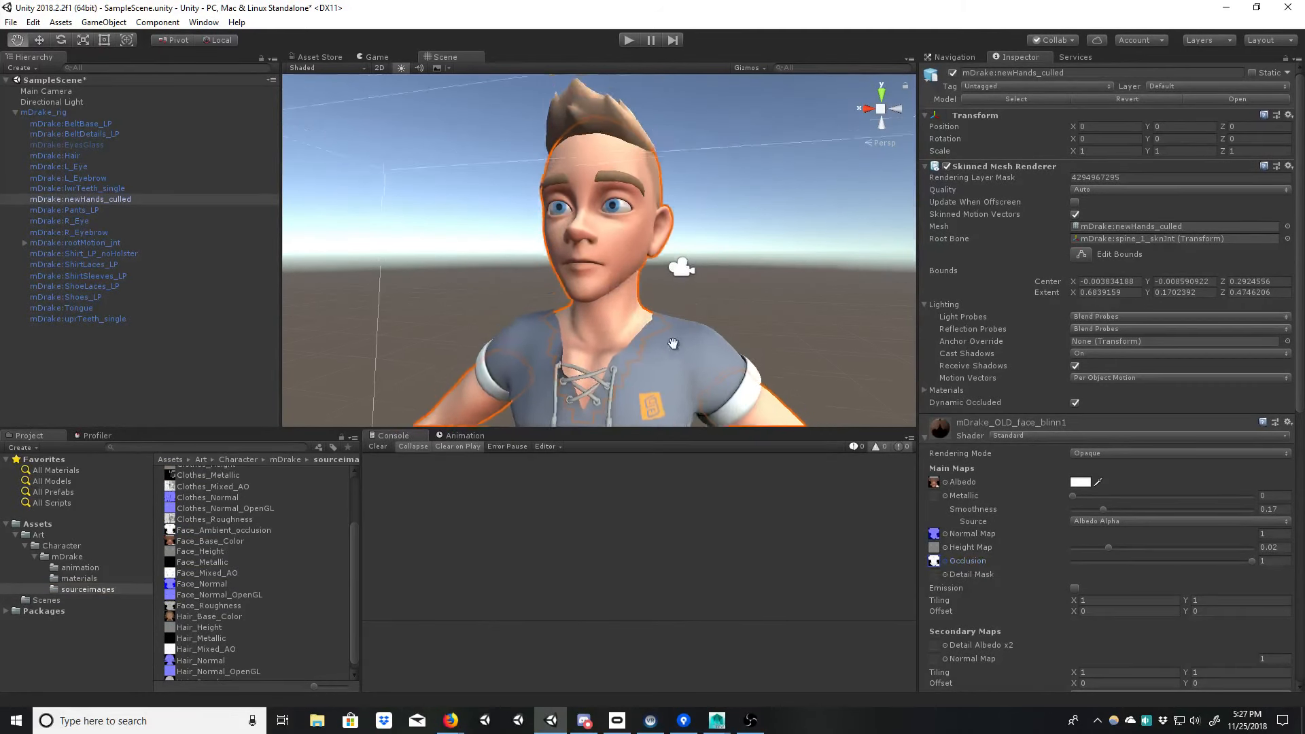
Step: Replace the face material's normal map with Face_Normal_OpenGL, and deselect the mesh to view the character
{"action": "left_click", "coordinate": [933, 534]}
{"action": "left_click_drag", "start_coordinate": [218, 588], "coordinate": [934, 542]}
{"action": "mouse_move", "coordinate": [714, 262]}
{"action": "left_mouse_down", "text": "alt"}
{"action": "mouse_move", "coordinate": [748, 303]}
{"action": "mouse_move", "coordinate": [699, 272]}
{"action": "left_mouse_up", "text": "alt"}
{"action": "scroll", "coordinate": [749, 303], "scroll_direction": "down", "scroll_amount": 10}
{"action": "left_click", "coordinate": [738, 327]}
{"action": "scroll", "coordinate": [738, 326], "scroll_direction": "down", "scroll_amount": 8, "text": "alt"}
{"action": "left_click_drag", "start_coordinate": [738, 327], "coordinate": [574, 329], "text": "alt"}
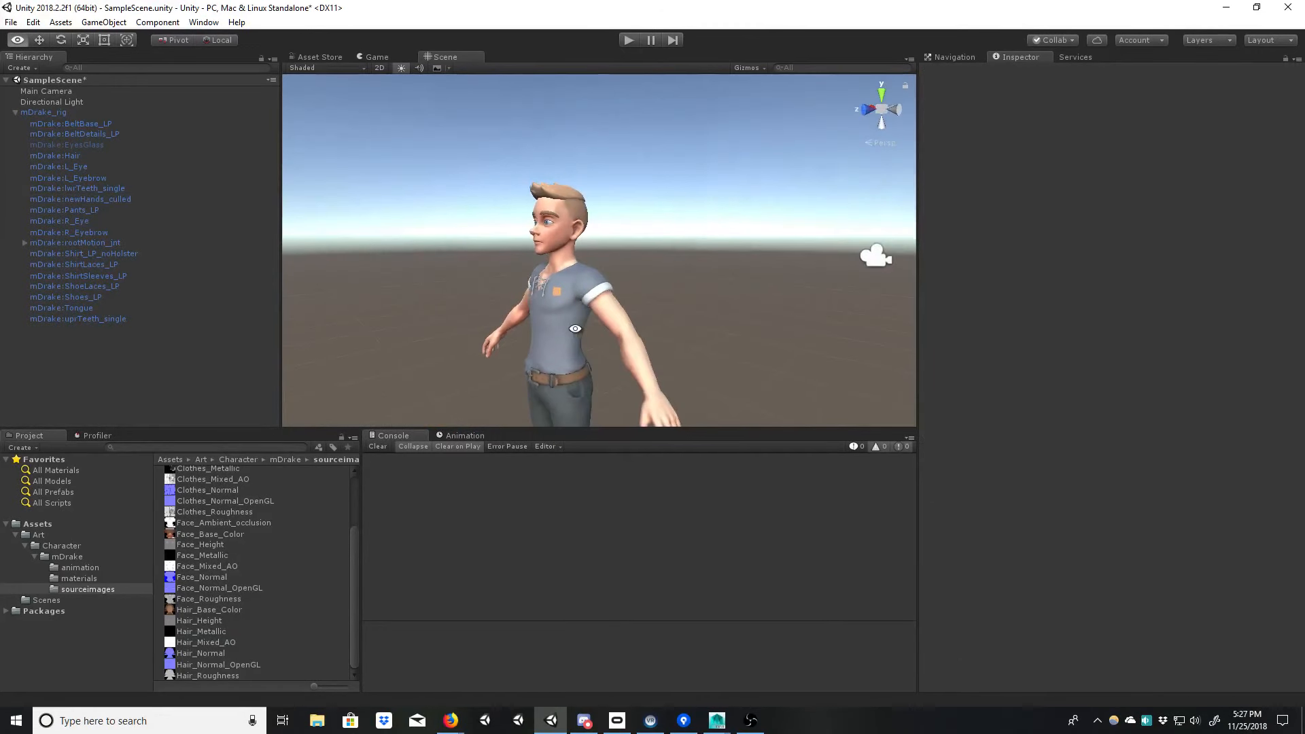
Step: Examine the character's skin shading from several angles, from the full body to a close-up of the neck and collar
{"action": "middle_click_drag", "start_coordinate": [573, 329], "coordinate": [626, 271], "text": "alt"}
{"action": "scroll", "coordinate": [626, 271], "scroll_direction": "down", "scroll_amount": 4, "text": "alt"}
{"action": "left_click_drag", "start_coordinate": [626, 271], "coordinate": [556, 256], "text": "alt"}
{"action": "scroll", "coordinate": [743, 274], "scroll_direction": "up", "scroll_amount": 7, "text": "alt"}
{"action": "scroll", "coordinate": [557, 256], "scroll_direction": "up", "scroll_amount": 6, "text": "alt"}
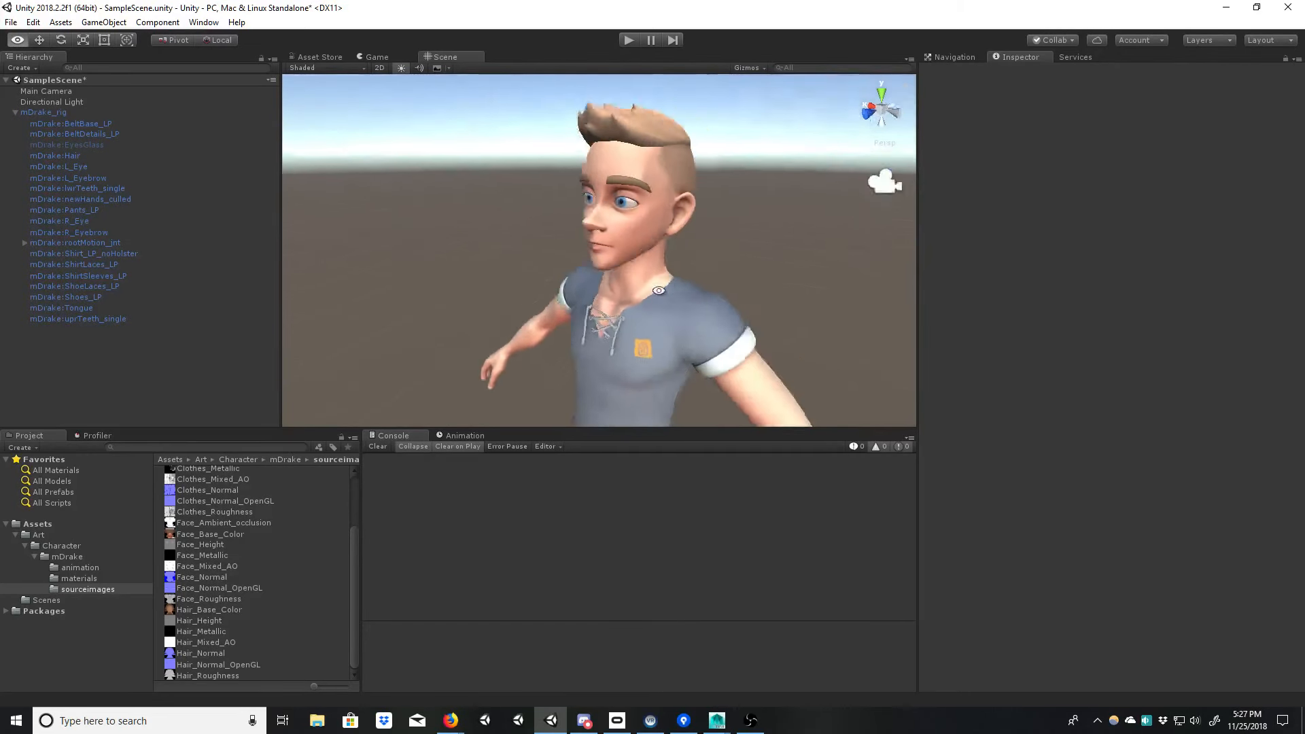
{"action": "left_click_drag", "start_coordinate": [748, 253], "coordinate": [652, 245], "text": "alt"}
{"action": "scroll", "coordinate": [653, 245], "scroll_direction": "down", "scroll_amount": 6, "text": "alt"}
{"action": "left_click_drag", "start_coordinate": [520, 254], "coordinate": [716, 255], "text": "alt"}
{"action": "right_click_drag", "start_coordinate": [716, 255], "coordinate": [646, 271], "text": "alt"}
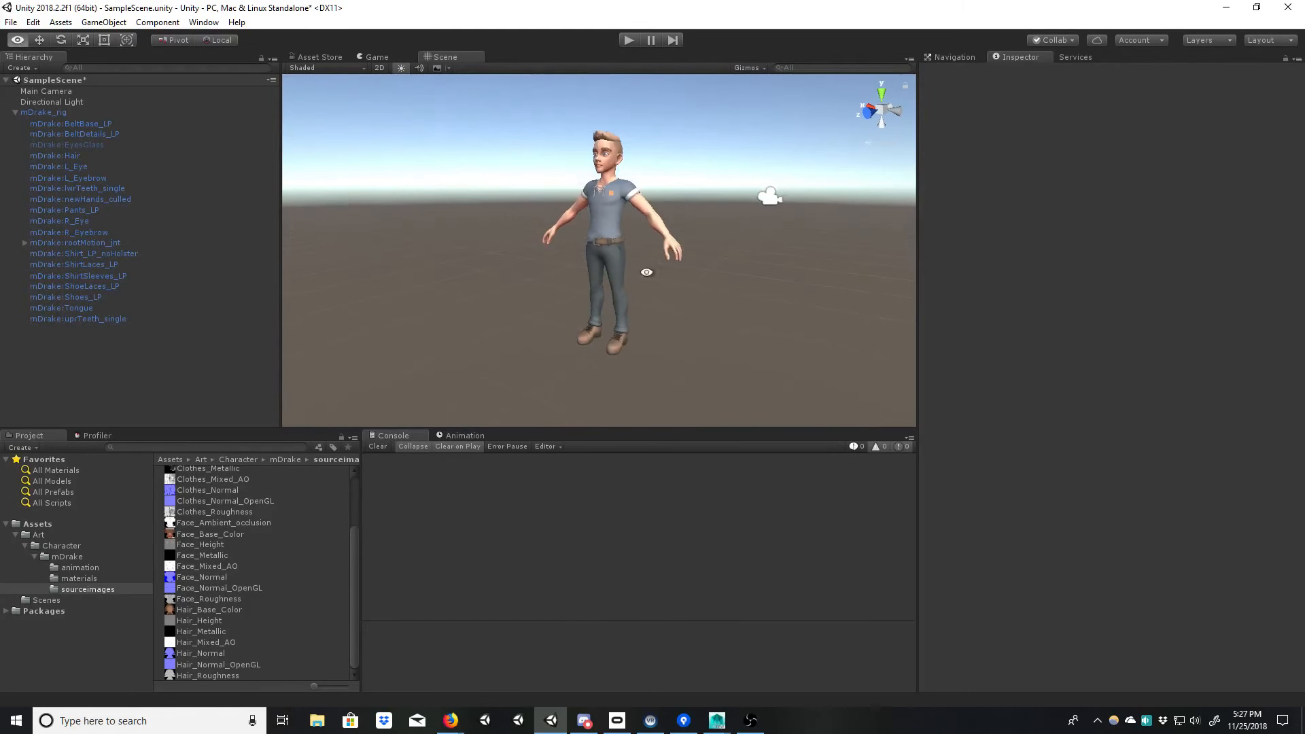
{"action": "left_click_drag", "start_coordinate": [647, 271], "coordinate": [605, 288], "text": "alt"}
{"action": "left_click", "coordinate": [47, 114]}
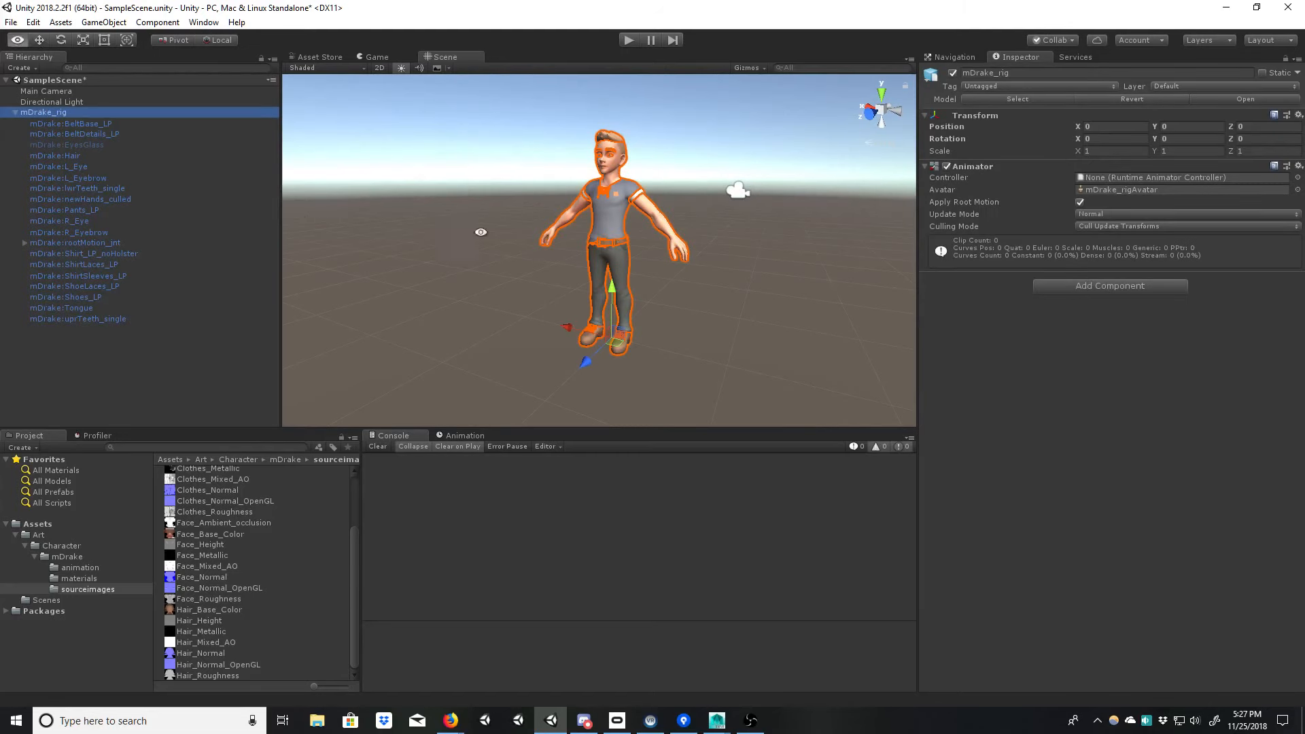
{"action": "left_click", "coordinate": [496, 314]}
{"action": "left_click_drag", "start_coordinate": [496, 315], "coordinate": [599, 227], "text": "alt"}
{"action": "scroll", "coordinate": [599, 227], "scroll_direction": "up", "scroll_amount": 10}
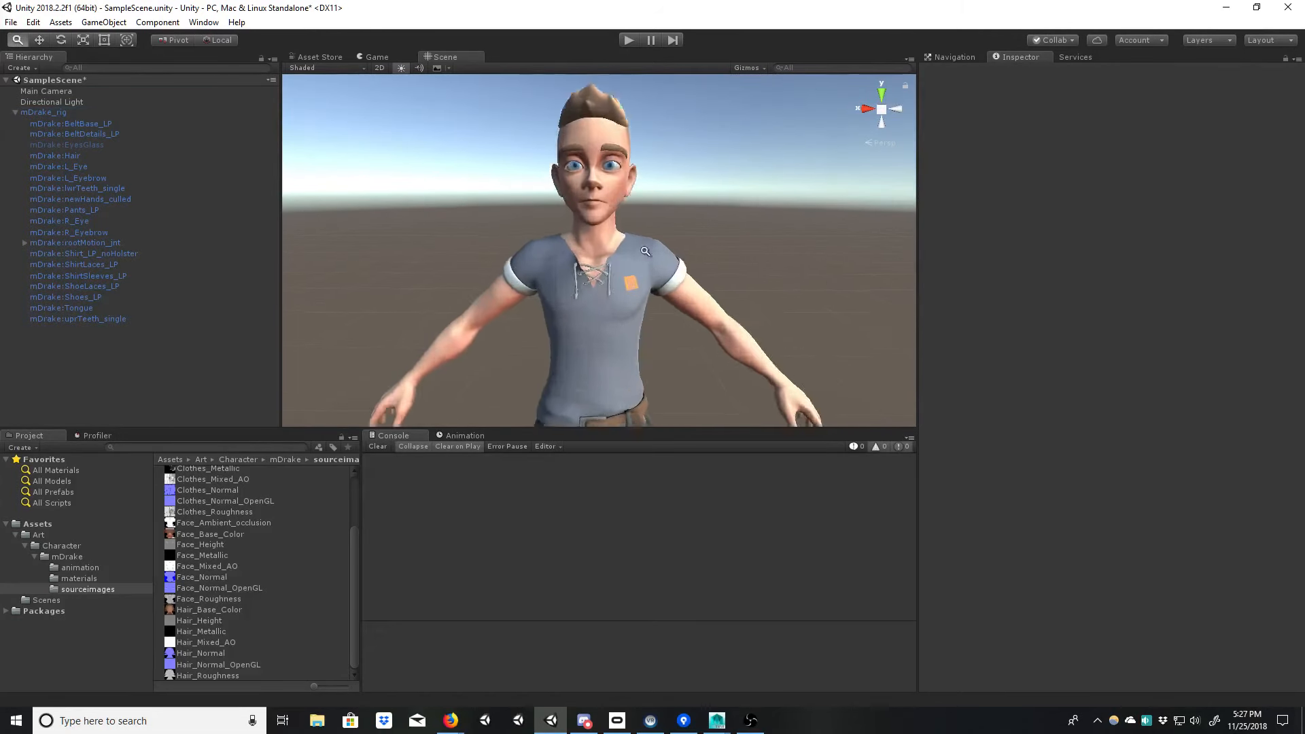
{"action": "middle_click_drag", "start_coordinate": [647, 292], "coordinate": [650, 276]}
{"action": "right_click_drag", "start_coordinate": [650, 277], "coordinate": [913, 265], "text": "alt"}
{"action": "left_click_drag", "start_coordinate": [649, 299], "coordinate": [553, 227], "text": "alt"}
Step: Select the body mesh and clear the face material's height map by choosing None
{"action": "left_click", "coordinate": [523, 303]}
{"action": "left_click", "coordinate": [624, 255]}
{"action": "left_click_drag", "start_coordinate": [624, 255], "coordinate": [621, 233], "text": "alt"}
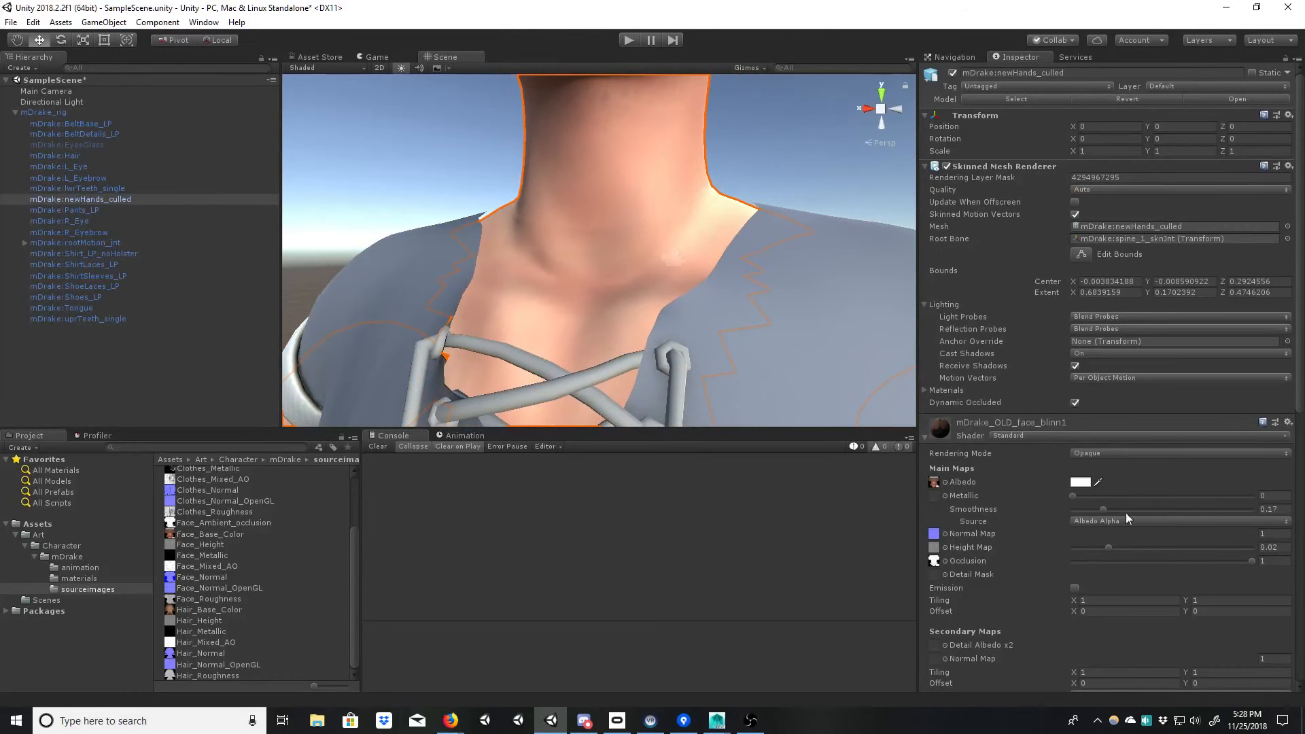
{"action": "left_click_drag", "start_coordinate": [1298, 407], "coordinate": [1301, 529]}
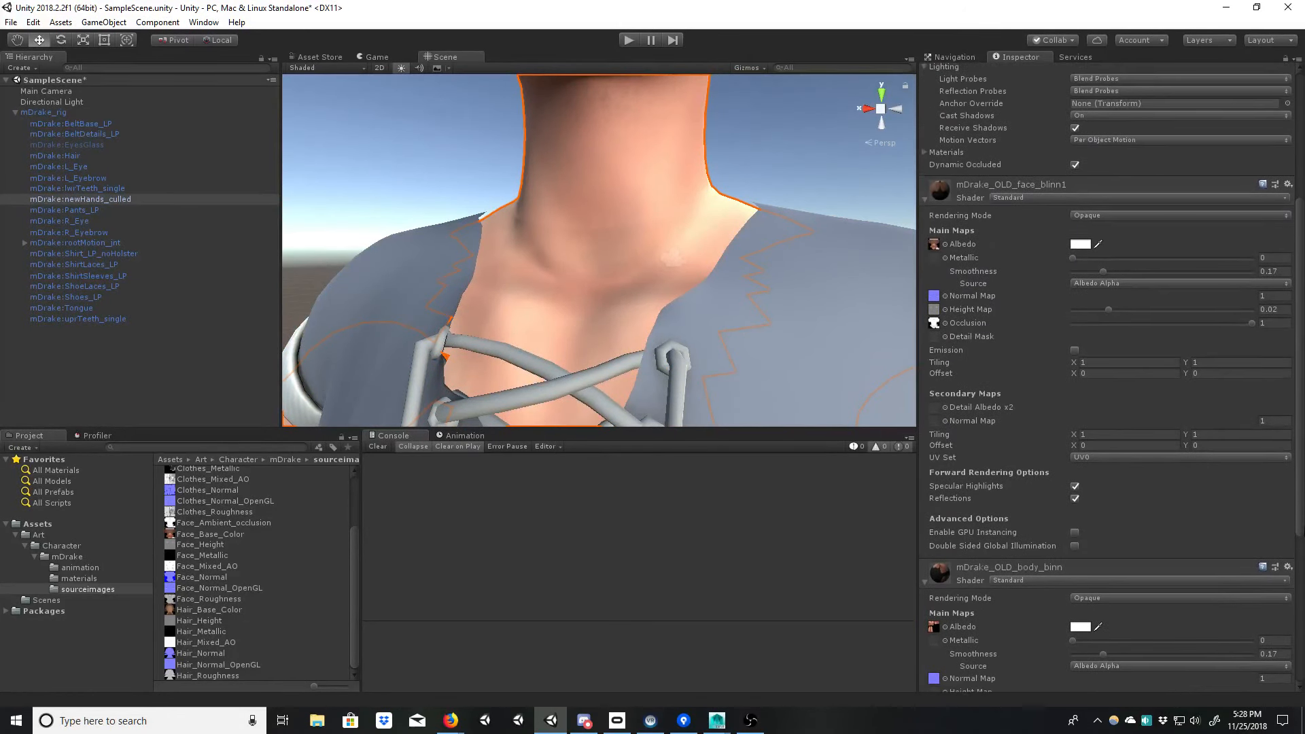
{"action": "scroll", "coordinate": [1019, 649], "scroll_direction": "down", "scroll_amount": 2}
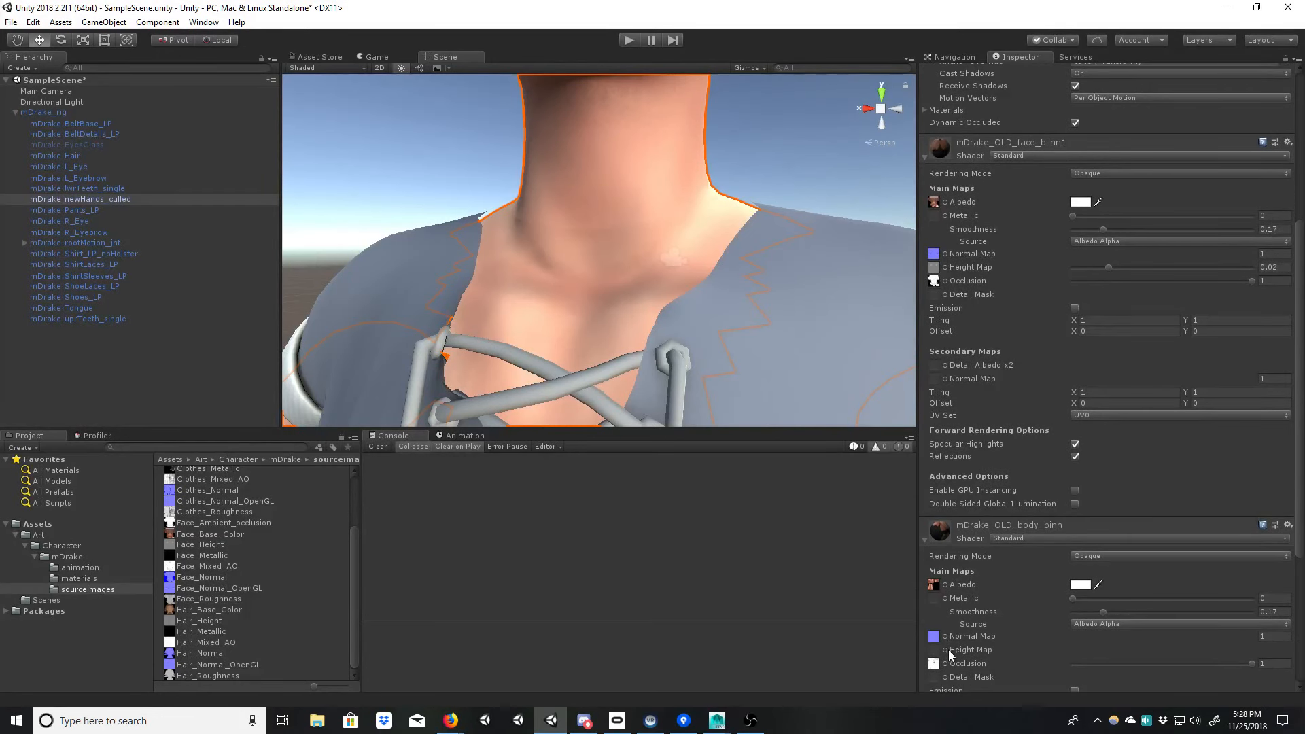
{"action": "left_click", "coordinate": [944, 267]}
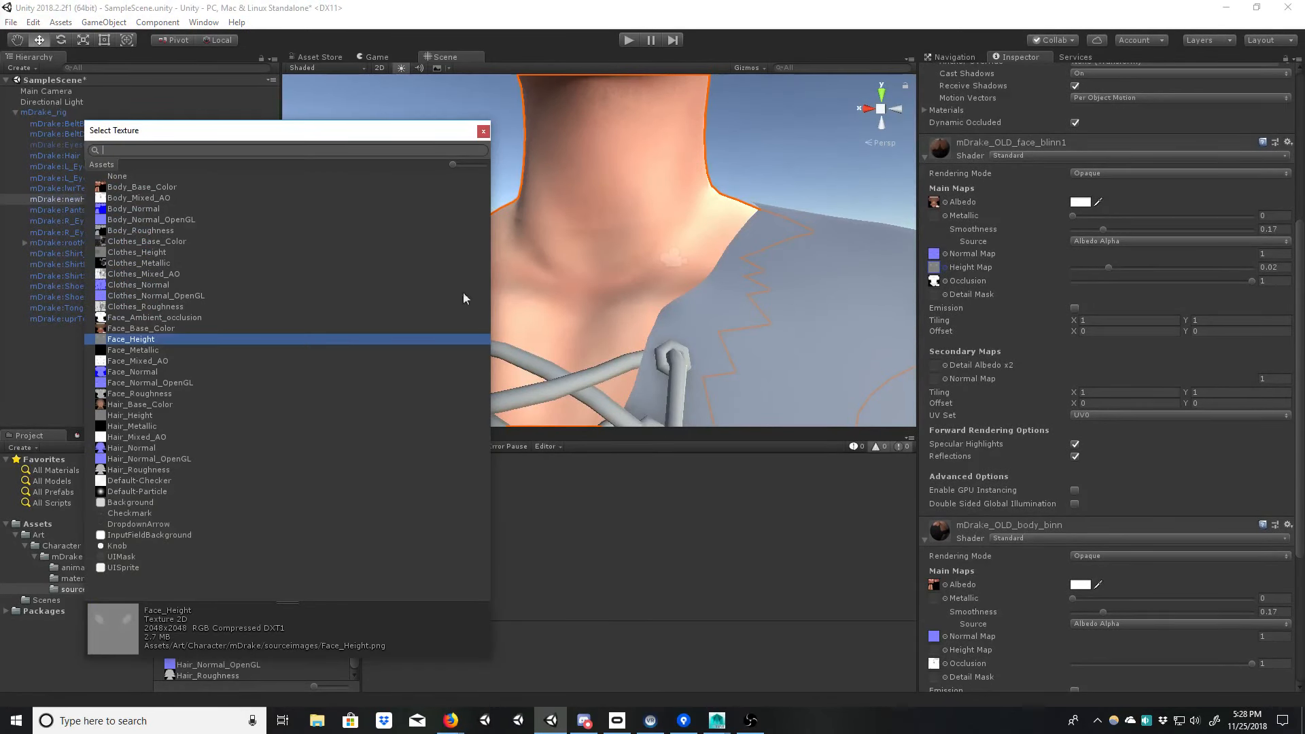
{"action": "left_click", "coordinate": [139, 175]}
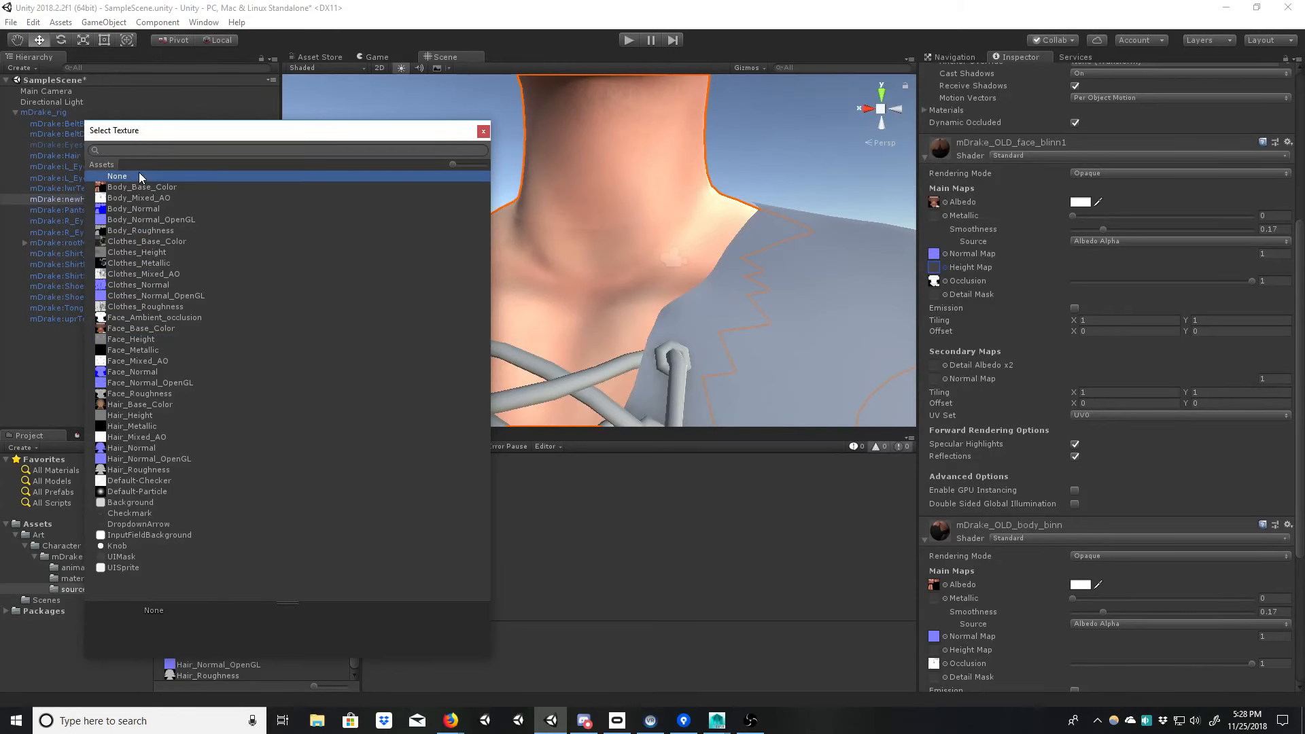
{"action": "double_click", "coordinate": [136, 175]}
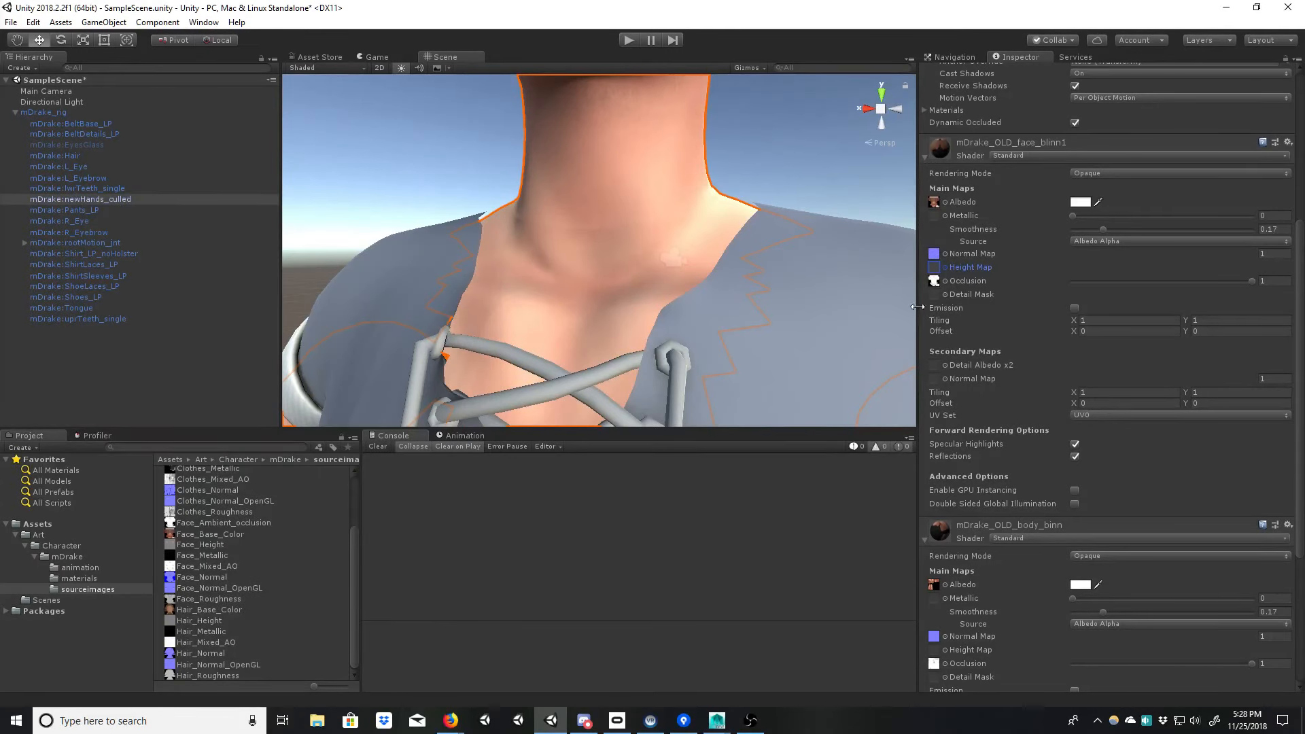
Step: Clear the face material's normal map and occlusion map by setting both to None
{"action": "left_click", "coordinate": [944, 254]}
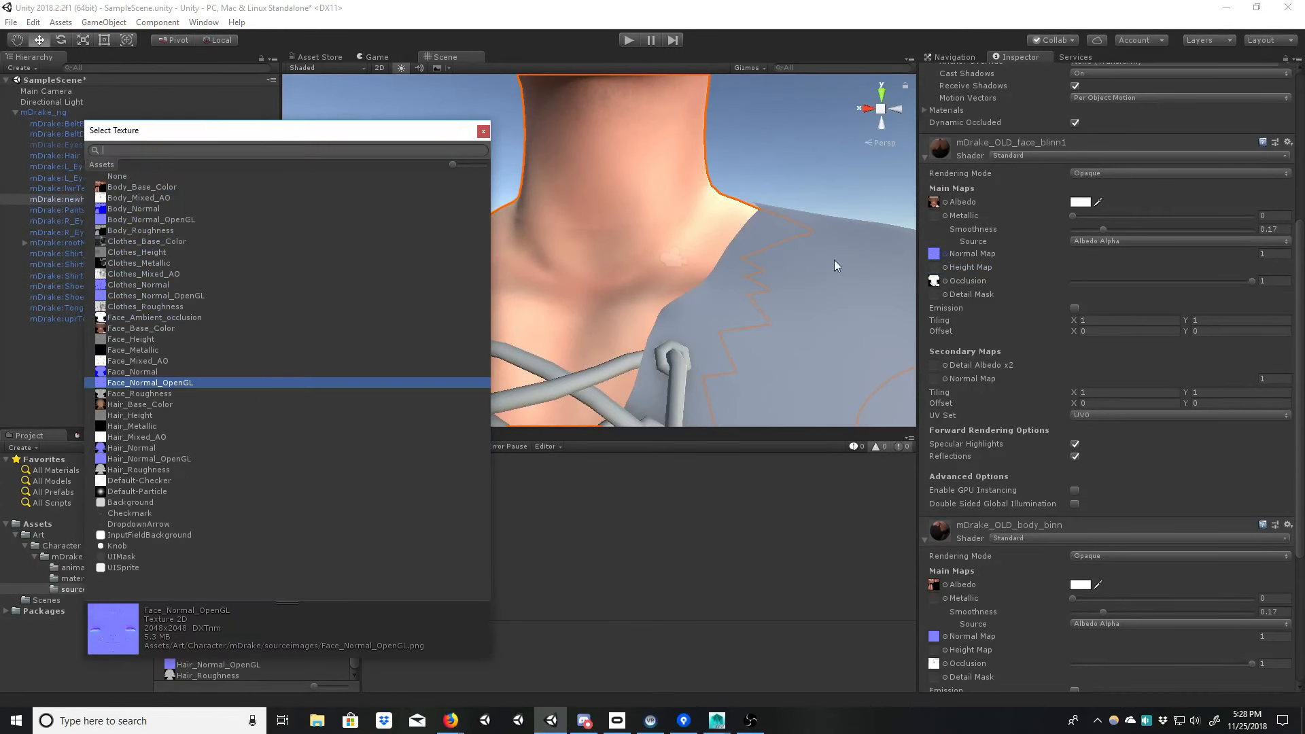
{"action": "left_click", "coordinate": [127, 178]}
{"action": "double_click", "coordinate": [127, 178]}
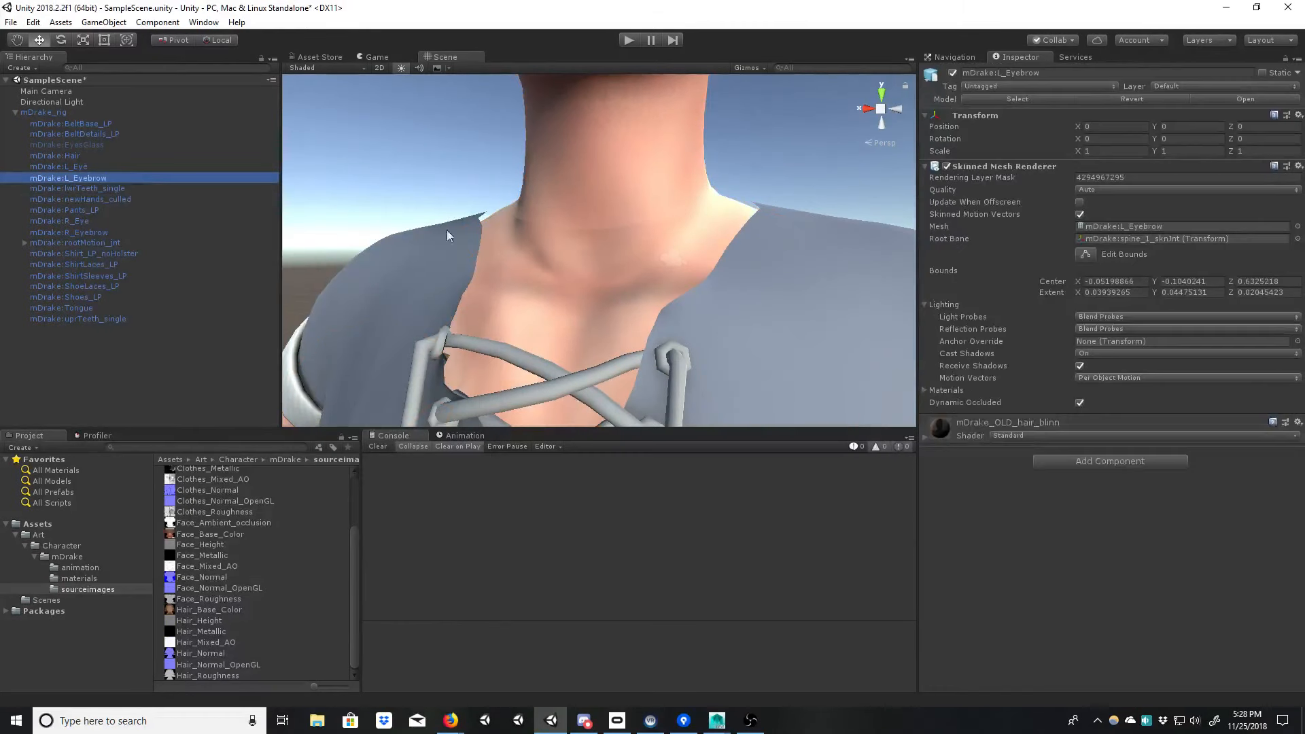
{"action": "left_click", "coordinate": [629, 222]}
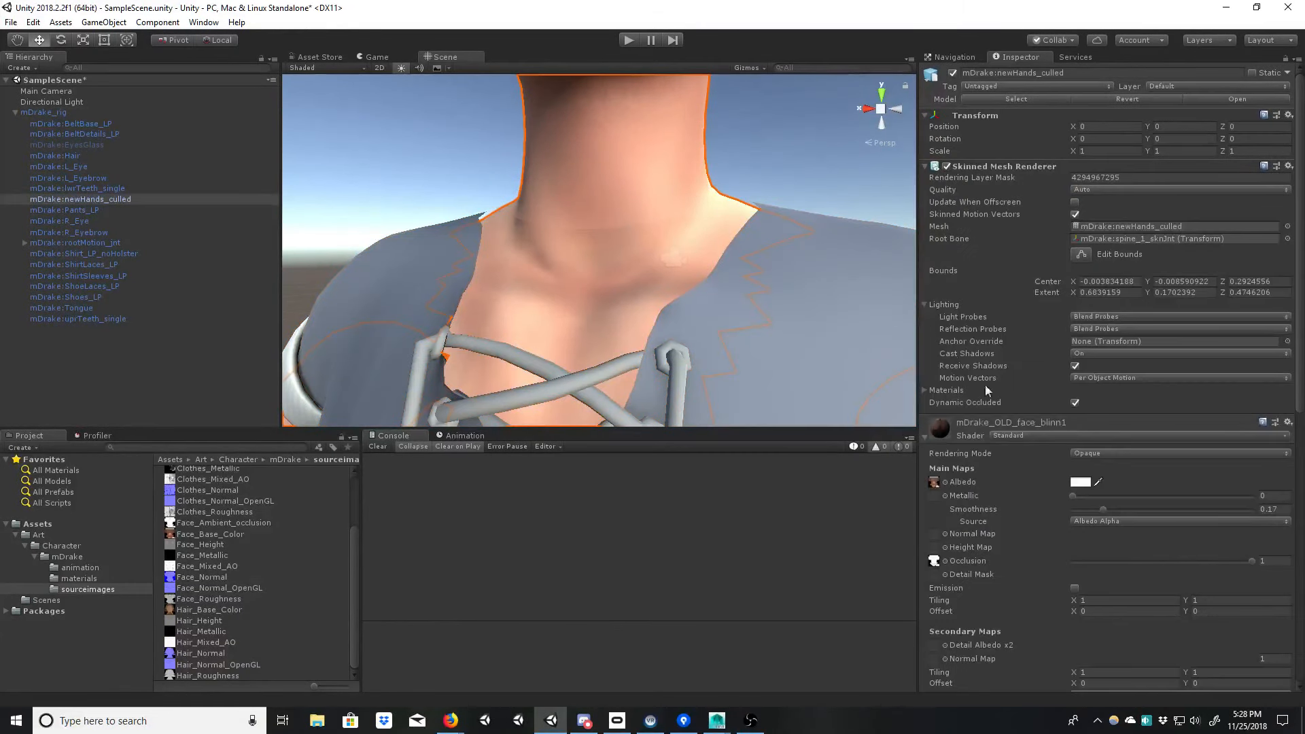
{"action": "left_click", "coordinate": [945, 561]}
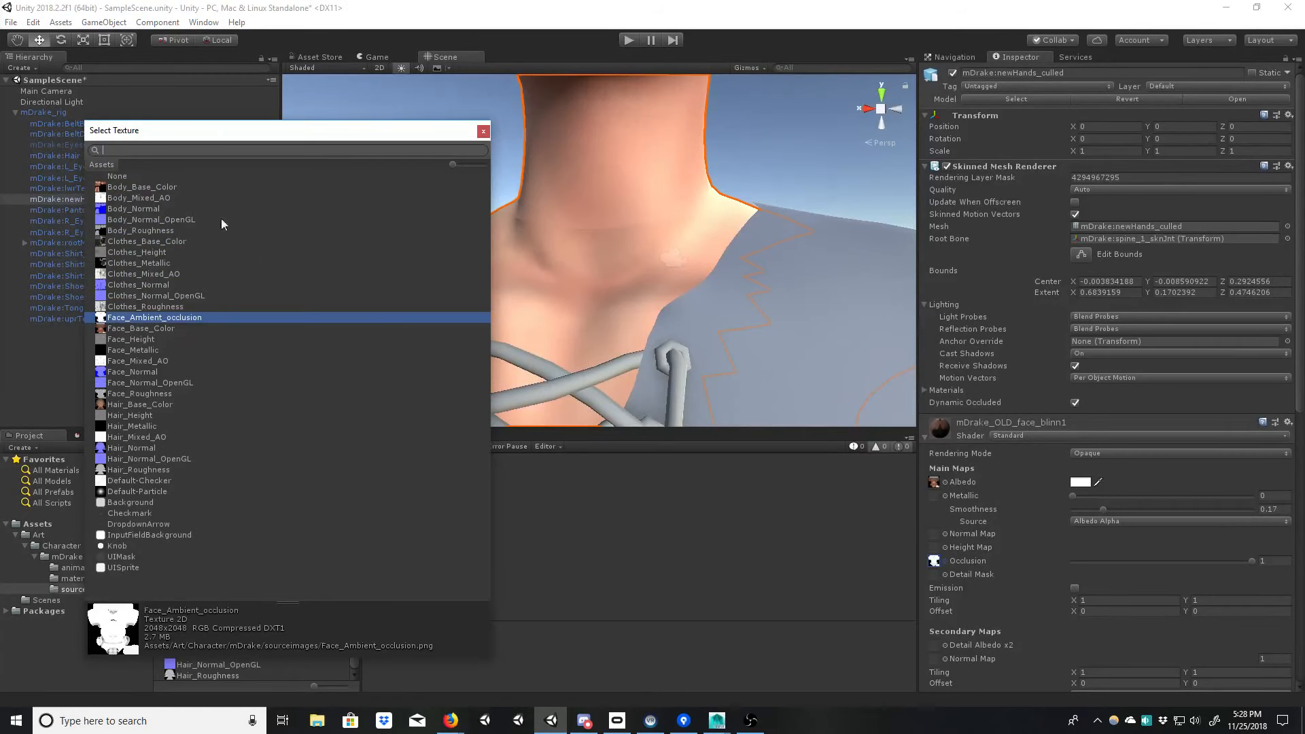
{"action": "double_click", "coordinate": [194, 176]}
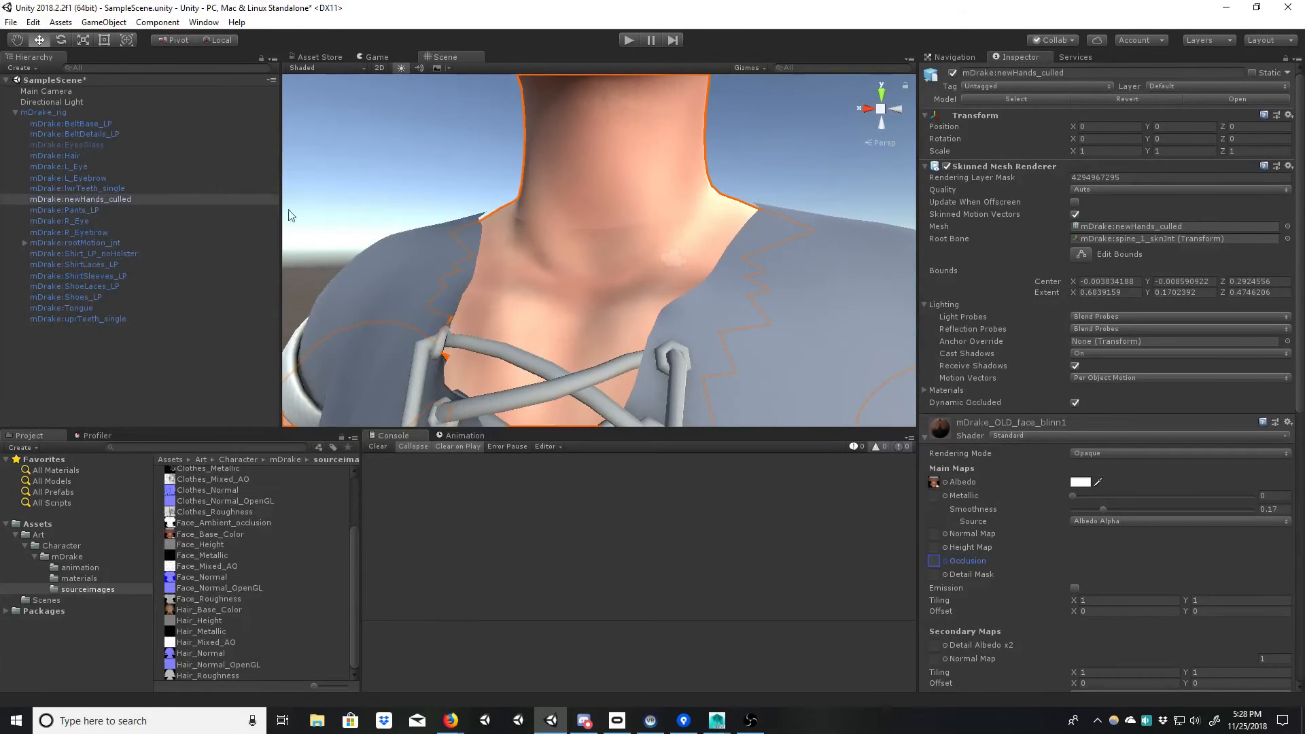
Step: Set the body material's normal and occlusion maps to None, and deselect the mesh to inspect the neck and upper body
{"action": "left_click_drag", "start_coordinate": [1297, 400], "coordinate": [1297, 627]}
{"action": "left_click", "coordinate": [945, 483]}
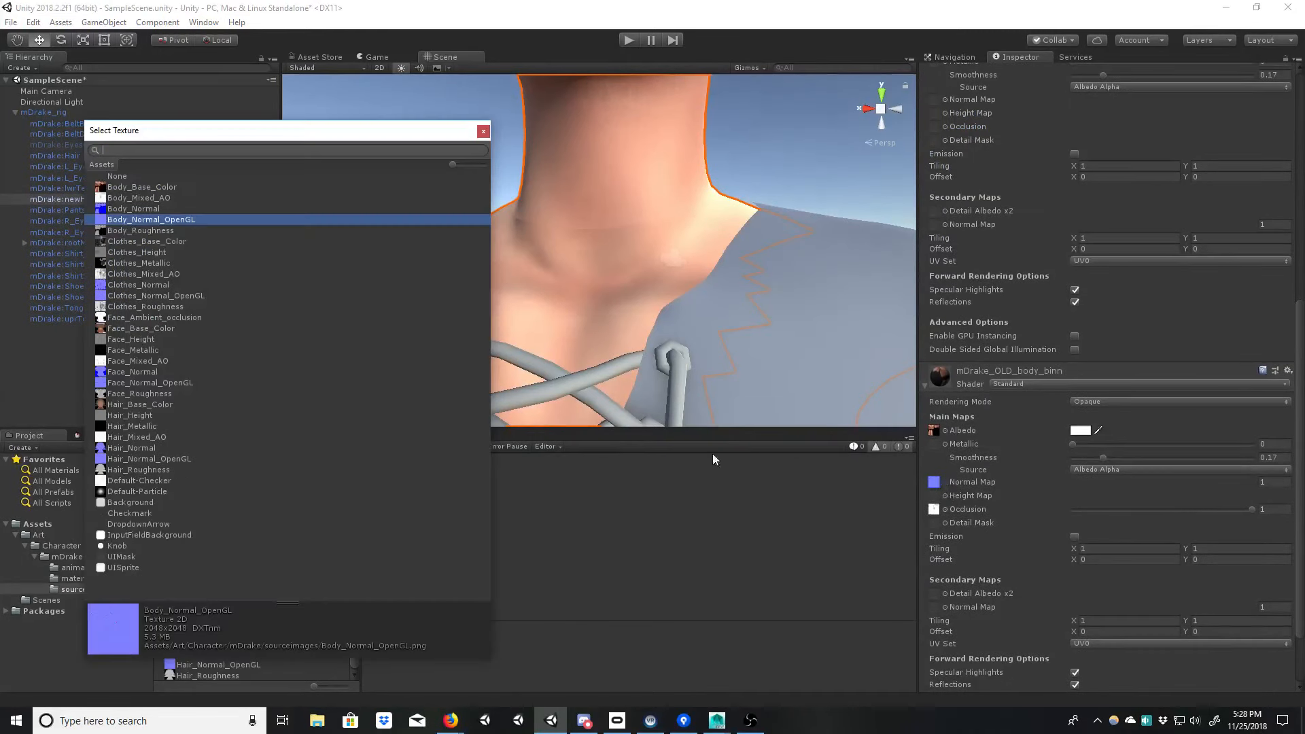
{"action": "double_click", "coordinate": [117, 176]}
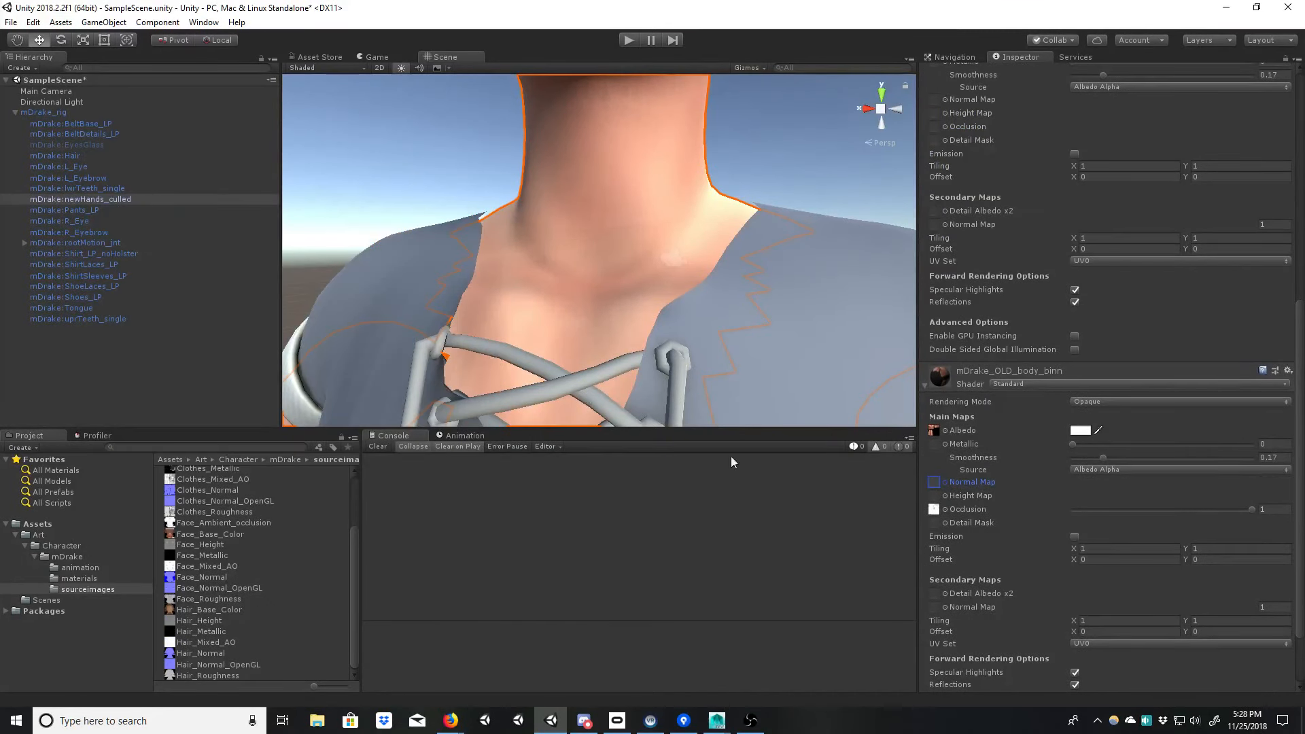
{"action": "left_click", "coordinate": [944, 509]}
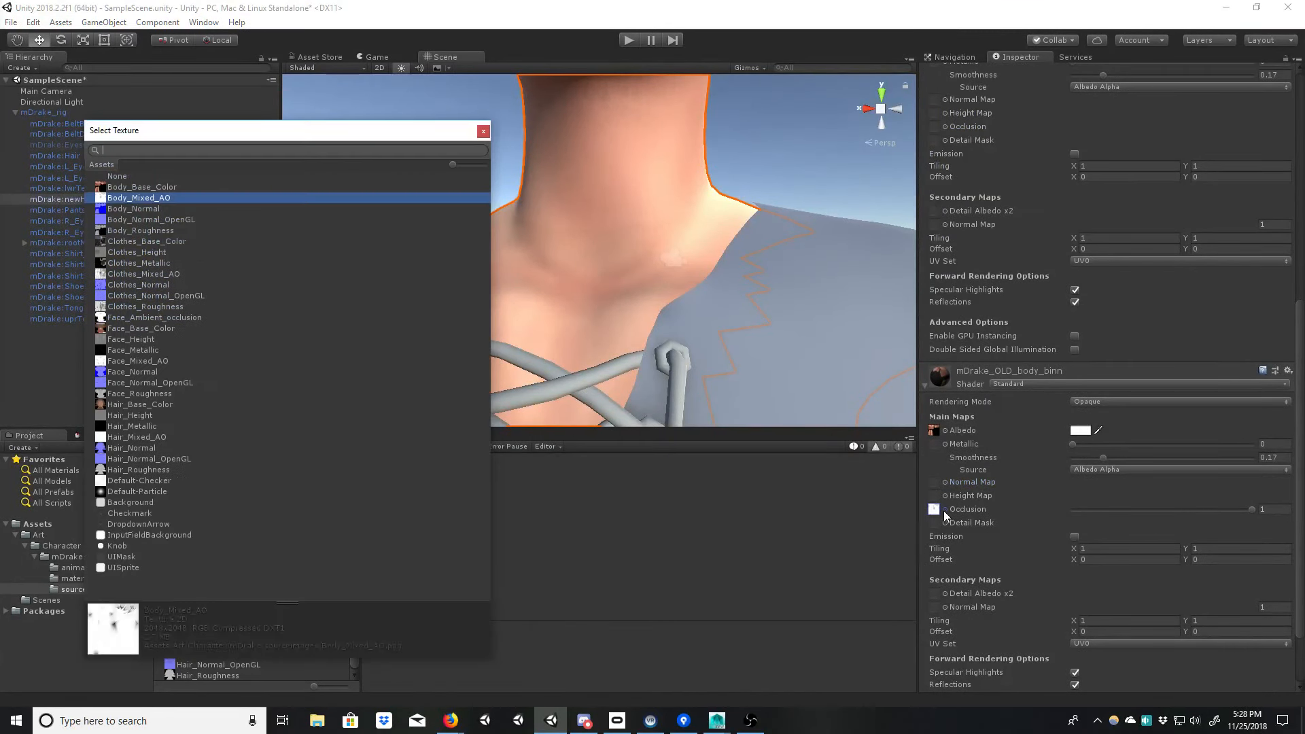
{"action": "double_click", "coordinate": [157, 176]}
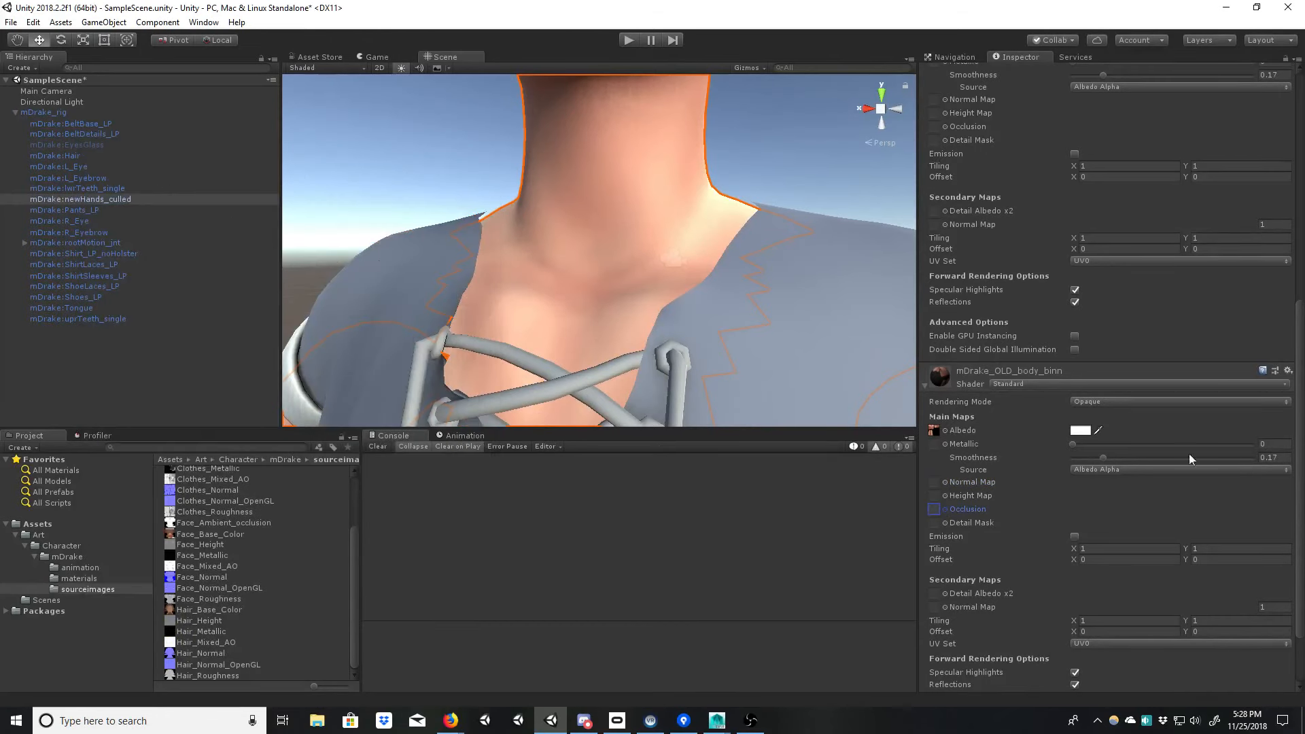
{"action": "left_click_drag", "start_coordinate": [616, 210], "coordinate": [560, 252], "text": "alt"}
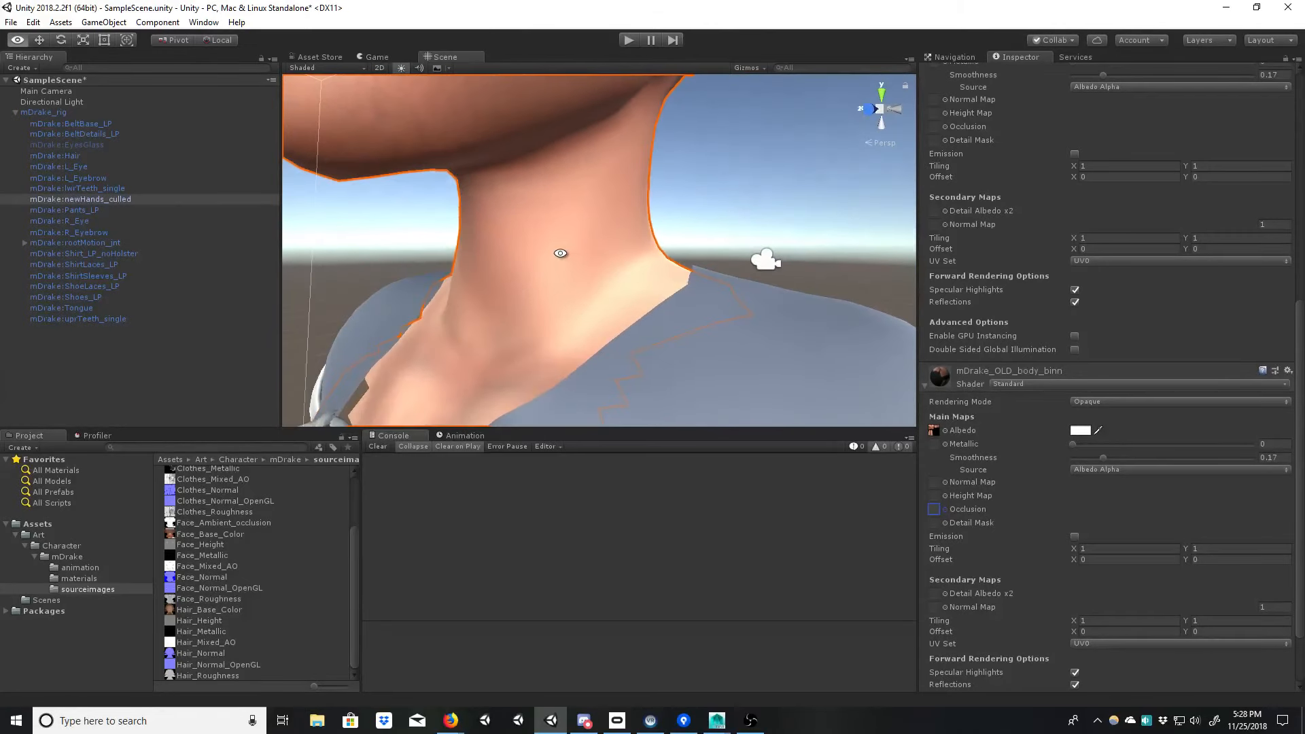
{"action": "left_click", "coordinate": [693, 215]}
{"action": "left_click_drag", "start_coordinate": [693, 216], "coordinate": [597, 227], "text": "alt"}
{"action": "right_click_drag", "start_coordinate": [597, 227], "coordinate": [598, 320], "text": "alt"}
{"action": "left_click_drag", "start_coordinate": [598, 320], "coordinate": [493, 331], "text": "alt"}
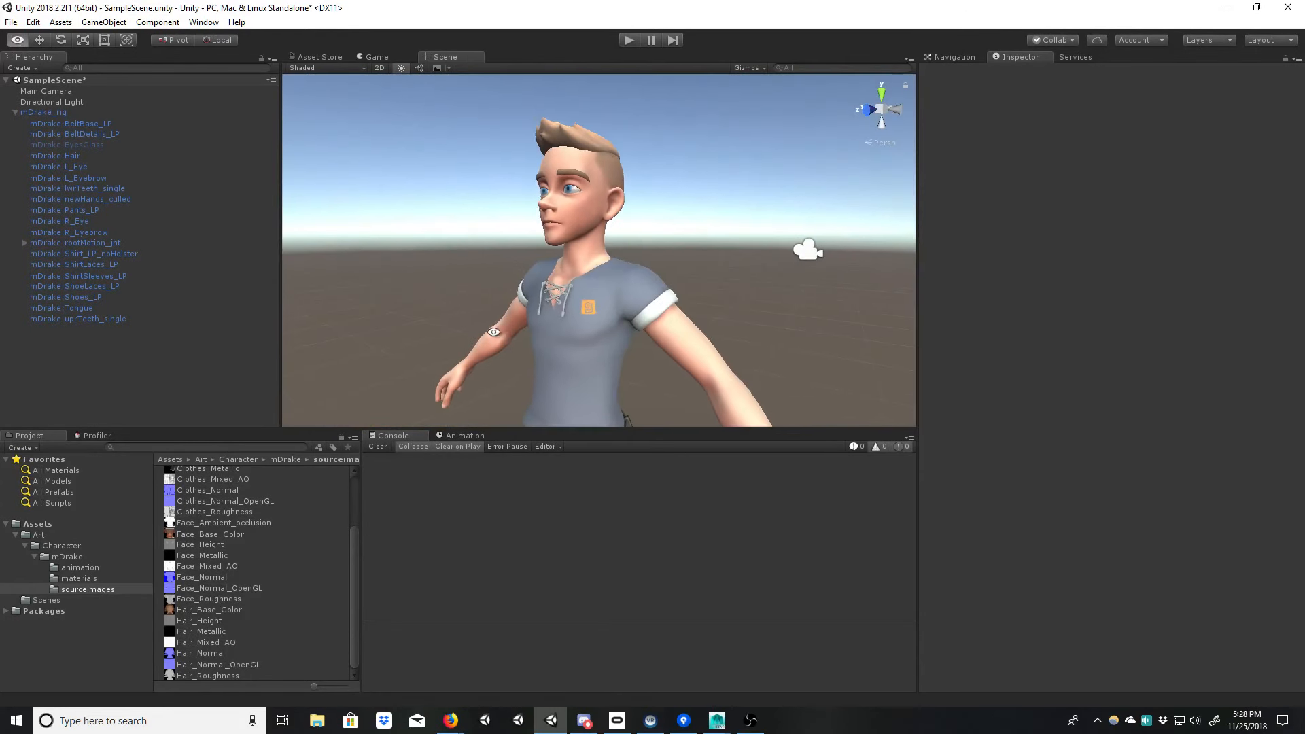
{"action": "right_click_drag", "start_coordinate": [494, 332], "coordinate": [687, 288], "text": "alt"}
Step: Select the body mesh and assign Face_Normal_OpenGL as the face material's normal map
{"action": "left_click", "coordinate": [598, 276]}
{"action": "left_click_drag", "start_coordinate": [598, 276], "coordinate": [626, 284], "text": "alt"}
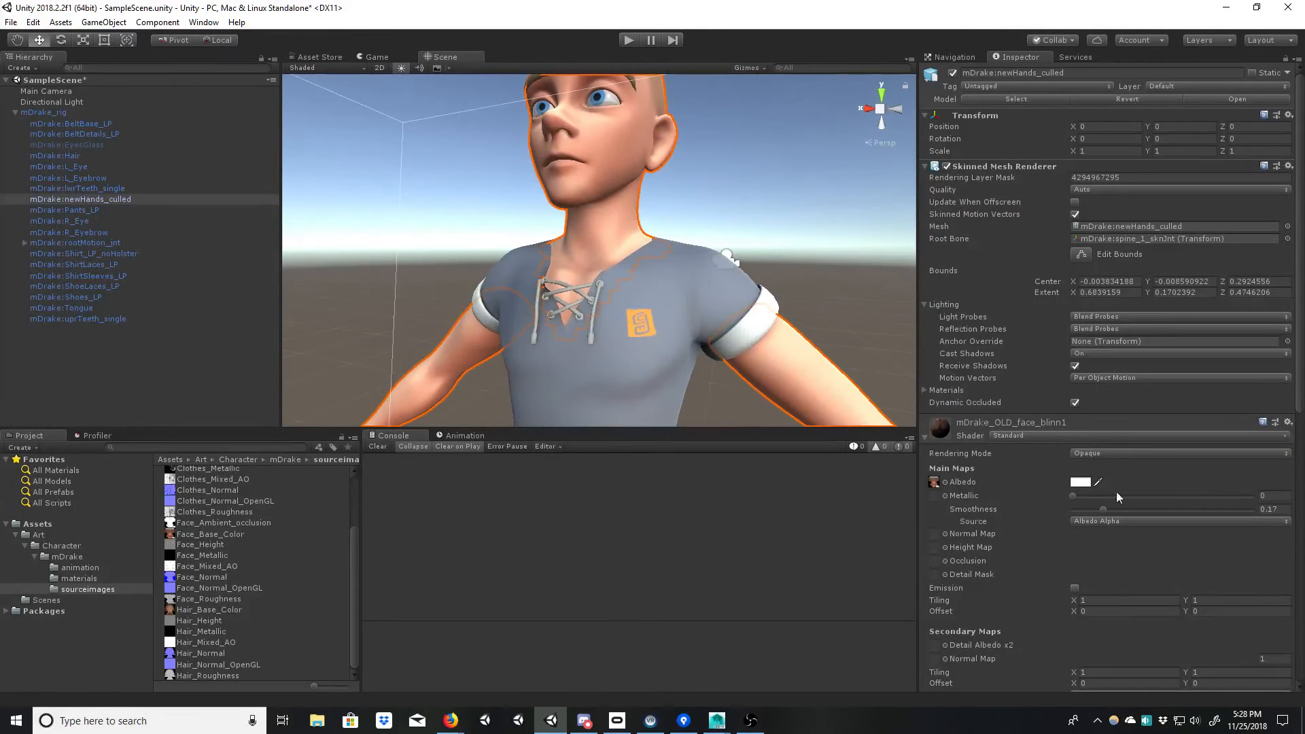
{"action": "left_click_drag", "start_coordinate": [1297, 387], "coordinate": [1298, 522]}
{"action": "left_click", "coordinate": [934, 237]}
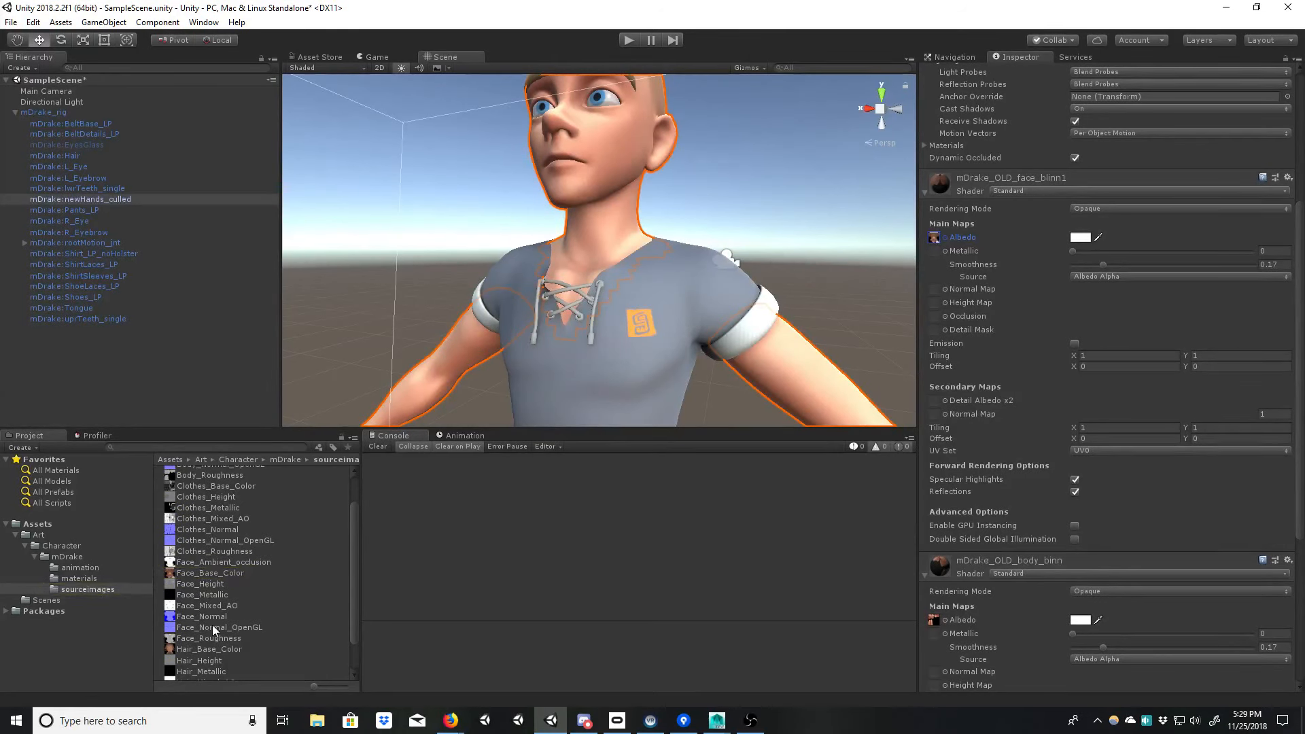
{"action": "left_click_drag", "start_coordinate": [212, 625], "coordinate": [936, 291]}
{"action": "left_click_drag", "start_coordinate": [213, 626], "coordinate": [935, 292]}
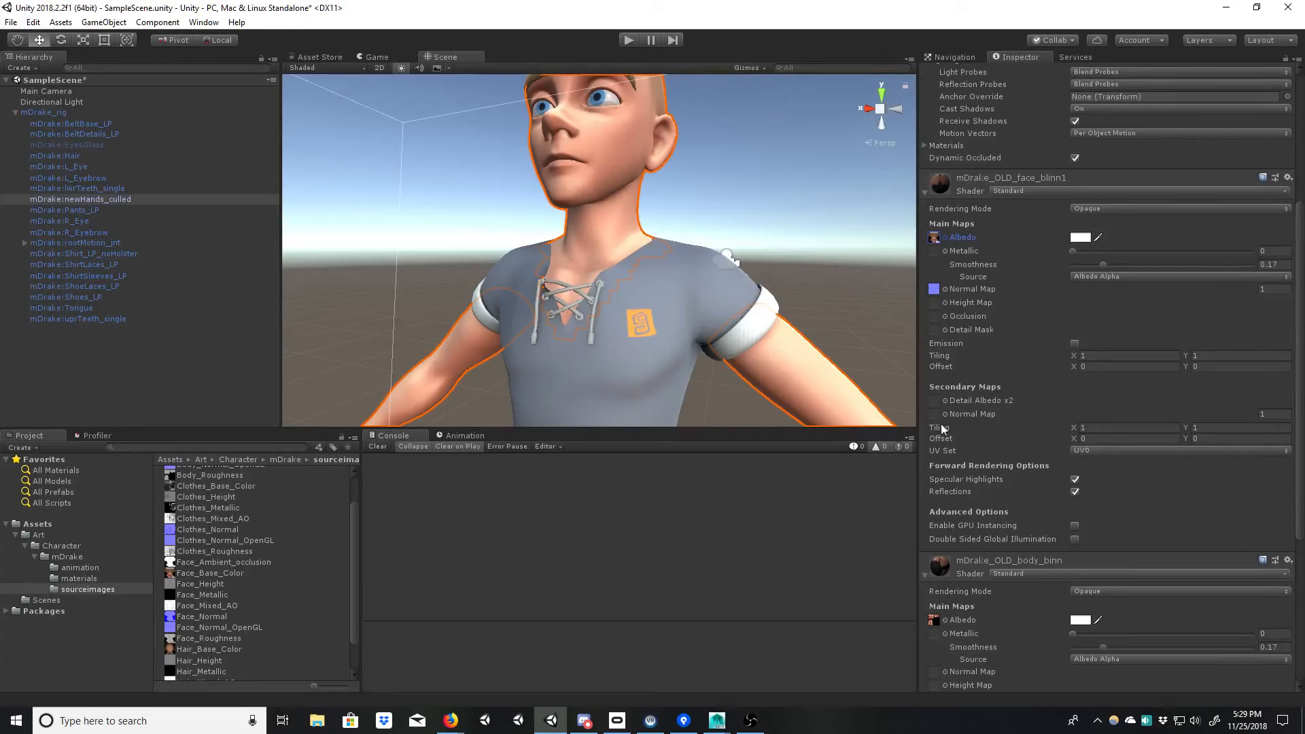
Step: Assign Face_Height as the face material's height map and Face_Ambient_occlusion as its occlusion map
{"action": "left_click_drag", "start_coordinate": [203, 583], "coordinate": [932, 307]}
{"action": "left_click_drag", "start_coordinate": [204, 562], "coordinate": [855, 460]}
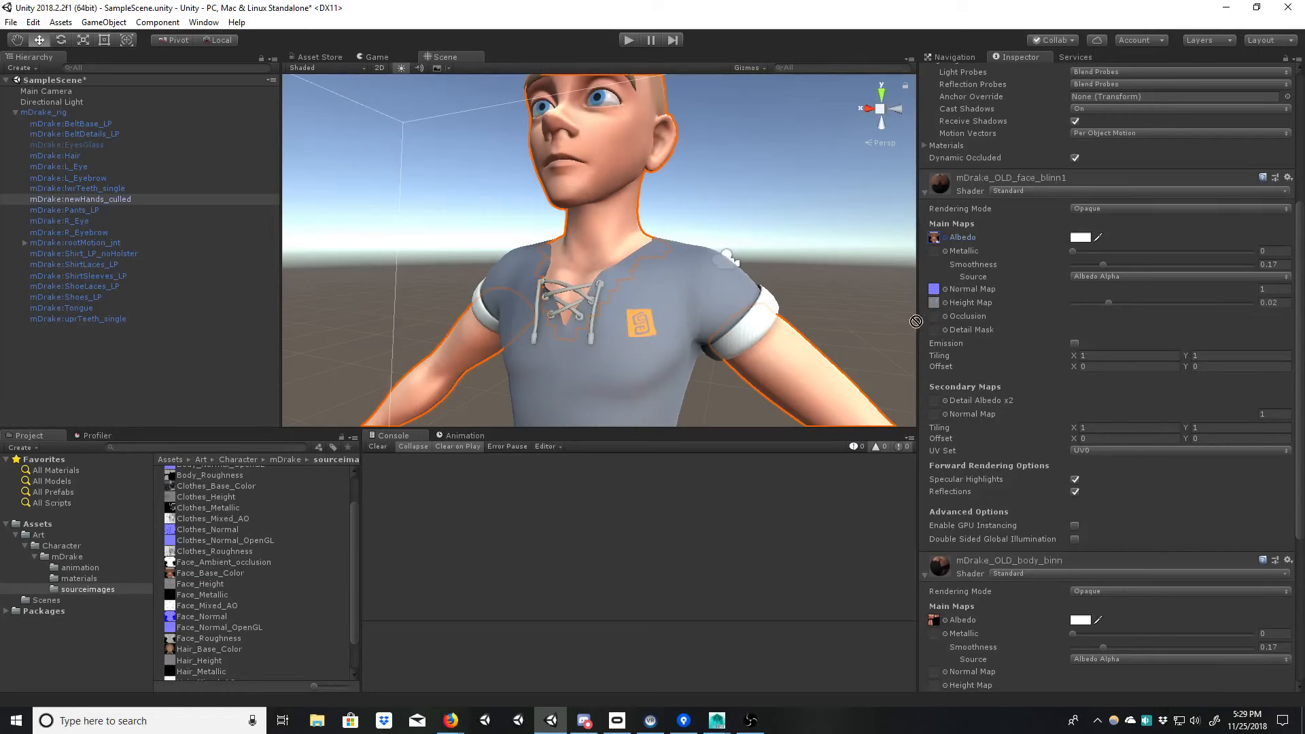
{"action": "left_click_drag", "start_coordinate": [932, 317], "coordinate": [931, 321]}
Step: Assign Body_Mixed_AO as the body material's occlusion map and Body_Normal_OpenGL as its normal map
{"action": "left_click_drag", "start_coordinate": [1299, 495], "coordinate": [1237, 598]}
{"action": "left_click", "coordinate": [932, 361]}
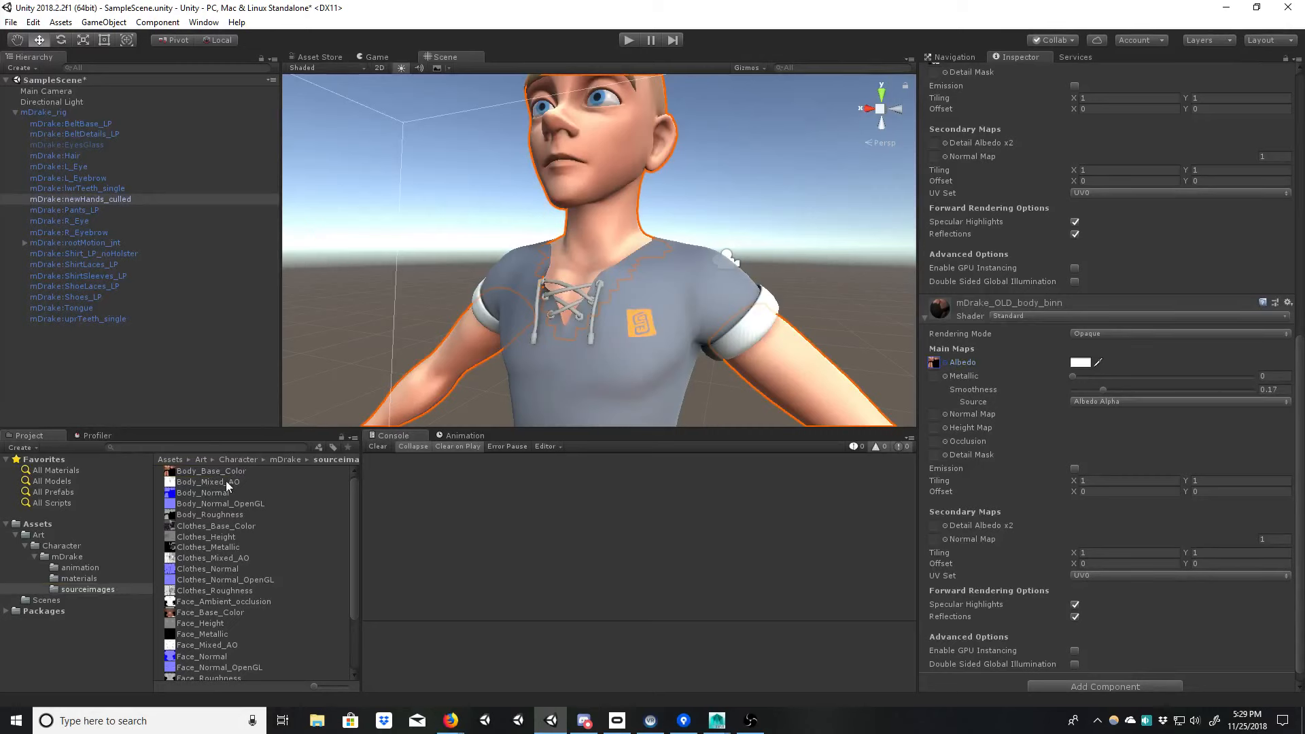
{"action": "left_click_drag", "start_coordinate": [226, 479], "coordinate": [935, 443]}
{"action": "left_click_drag", "start_coordinate": [212, 503], "coordinate": [933, 415]}
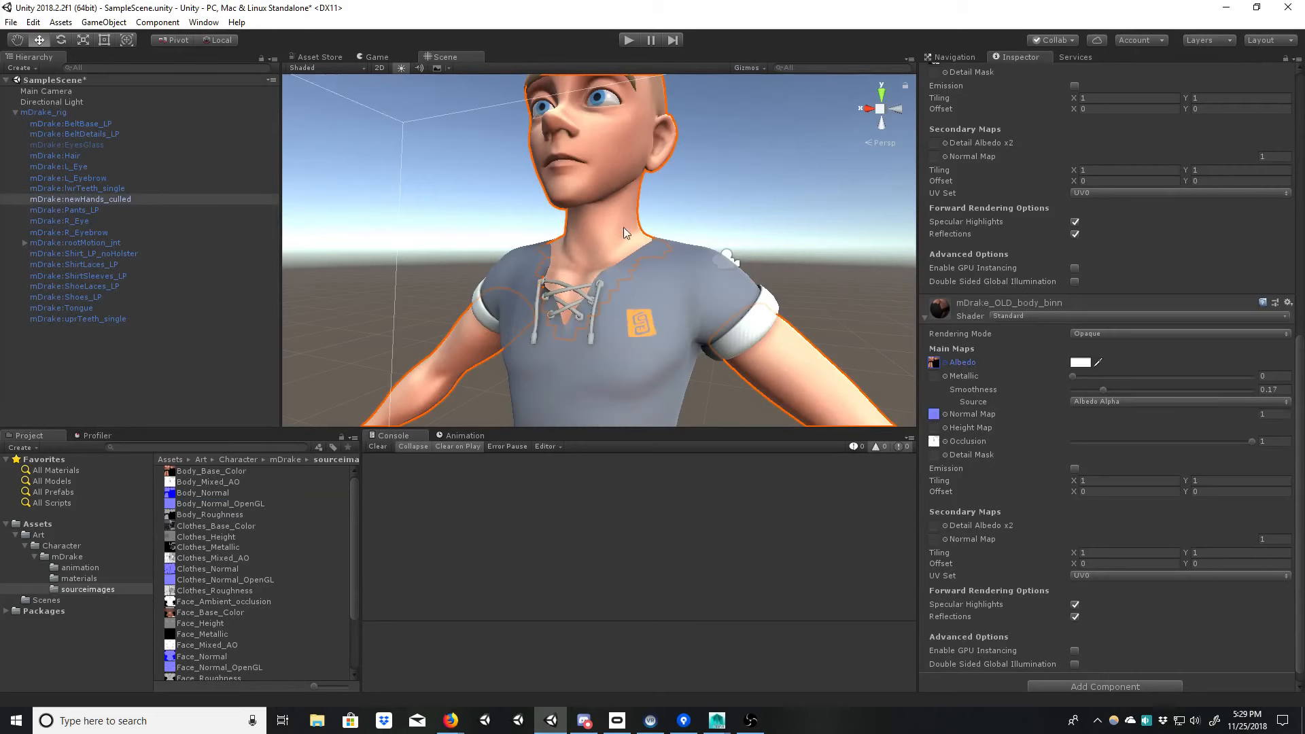
Step: Select the character's hair mesh and expand its hair material settings
{"action": "scroll", "coordinate": [355, 668], "scroll_direction": "down", "scroll_amount": 3}
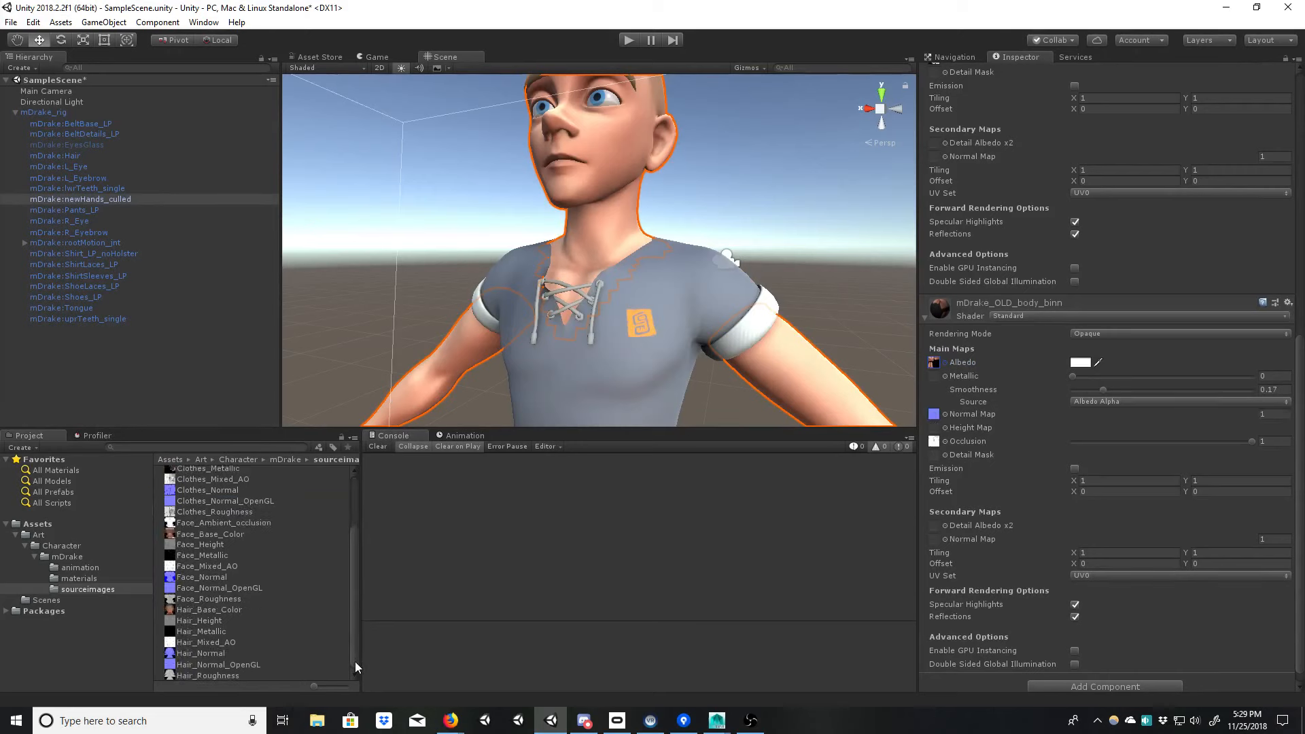
{"action": "middle_click_drag", "start_coordinate": [540, 214], "coordinate": [616, 303]}
{"action": "scroll", "coordinate": [615, 303], "scroll_direction": "up", "scroll_amount": 1}
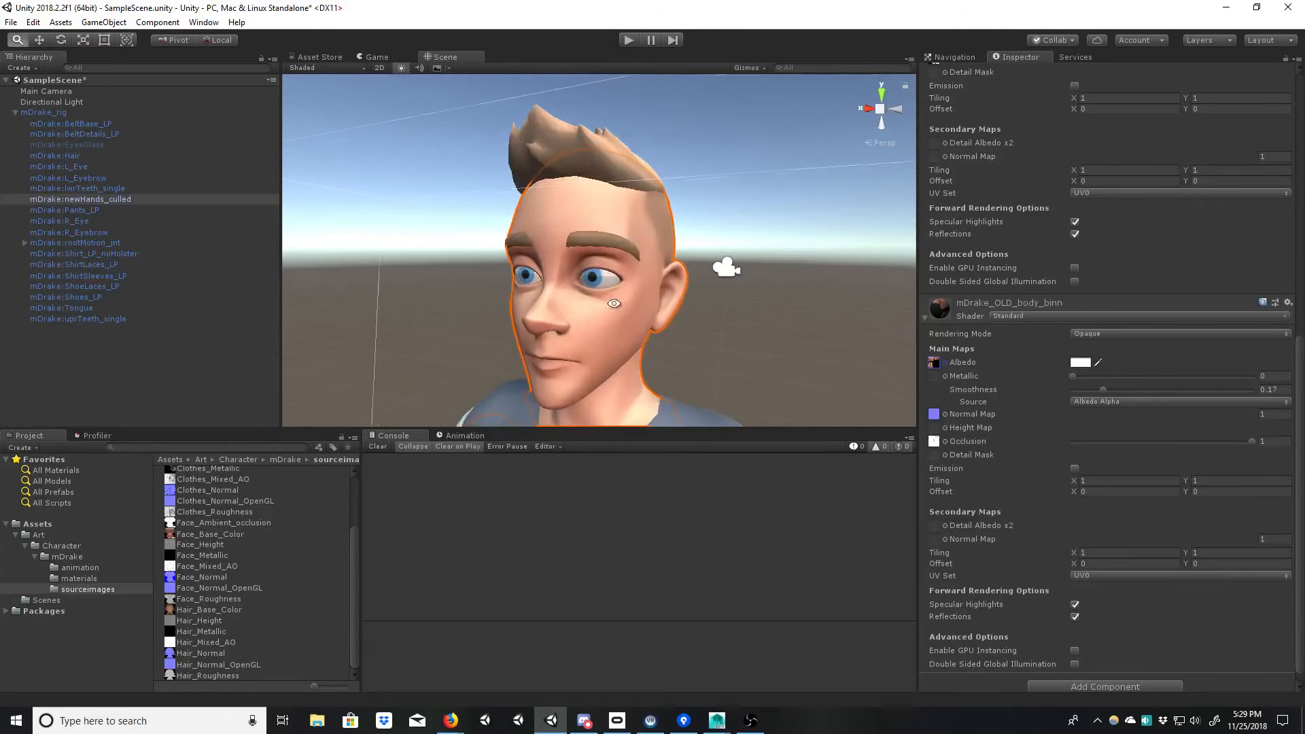
{"action": "left_click", "coordinate": [581, 161]}
{"action": "left_click", "coordinate": [550, 141]}
{"action": "key", "text": "f"}
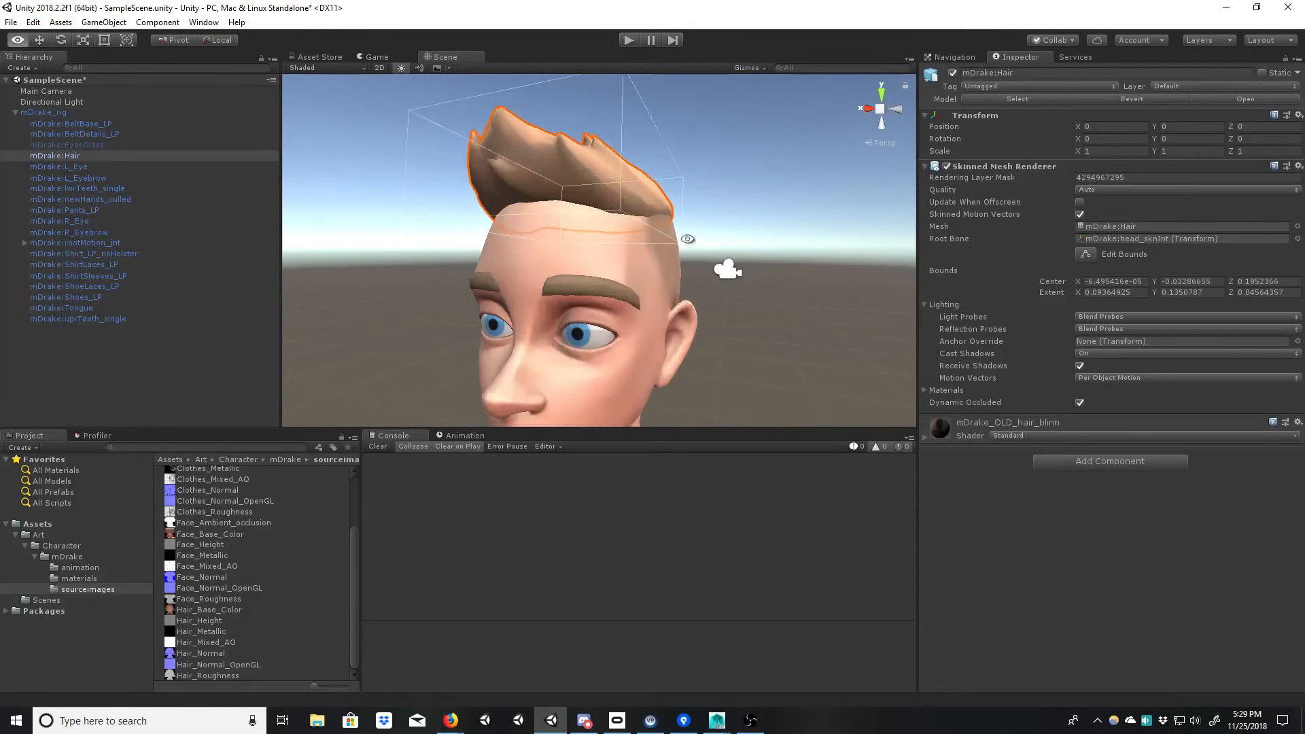
{"action": "left_click", "coordinate": [925, 438]}
{"action": "left_click", "coordinate": [594, 288]}
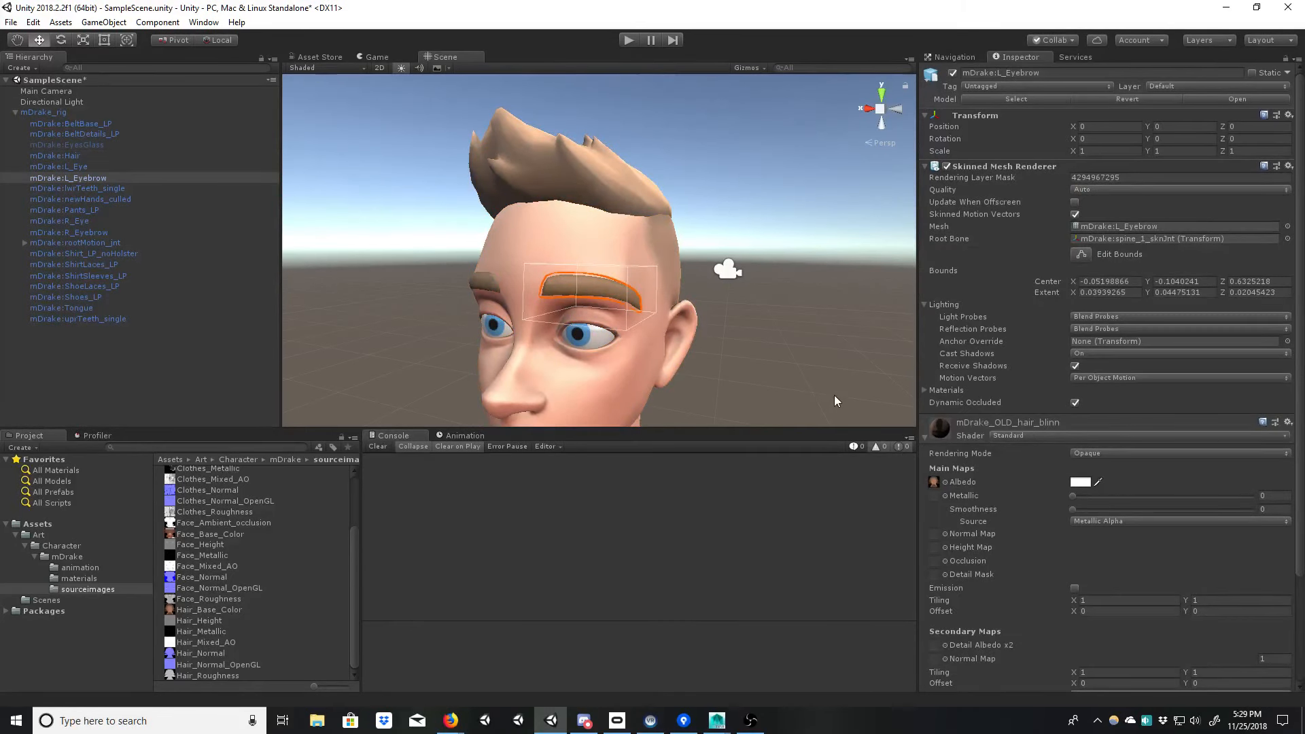
{"action": "left_click", "coordinate": [599, 193]}
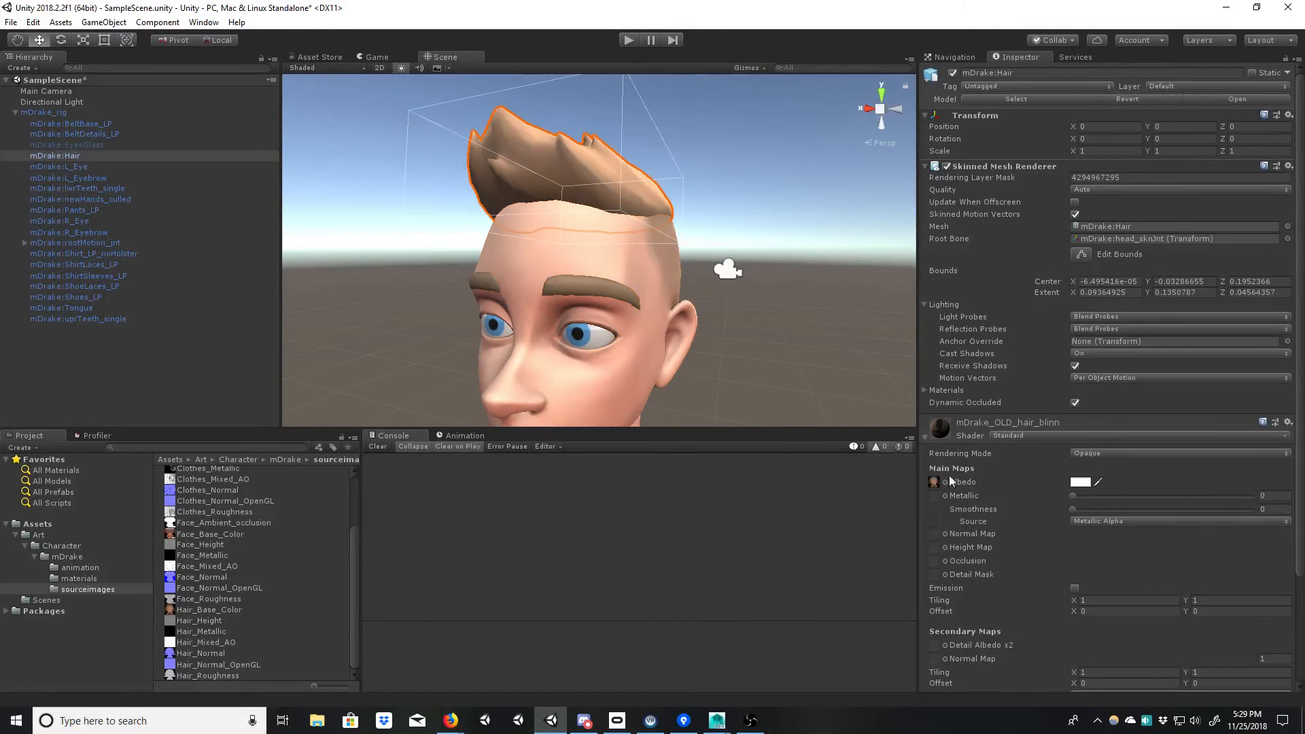
Step: Assign Hair_Height as the hair material's height map and Hair_Metallic as its metallic map
{"action": "left_click", "coordinate": [934, 482]}
{"action": "left_click_drag", "start_coordinate": [204, 624], "coordinate": [934, 550]}
{"action": "left_click_drag", "start_coordinate": [204, 631], "coordinate": [937, 500]}
Step: Set the hair material's smoothness to 0.192 and its smoothness source to Albedo Alpha
{"action": "mouse_move", "coordinate": [1096, 507]}
{"action": "left_mouse_down"}
{"action": "mouse_move", "coordinate": [1170, 506]}
{"action": "mouse_move", "coordinate": [1107, 505]}
{"action": "left_mouse_up"}
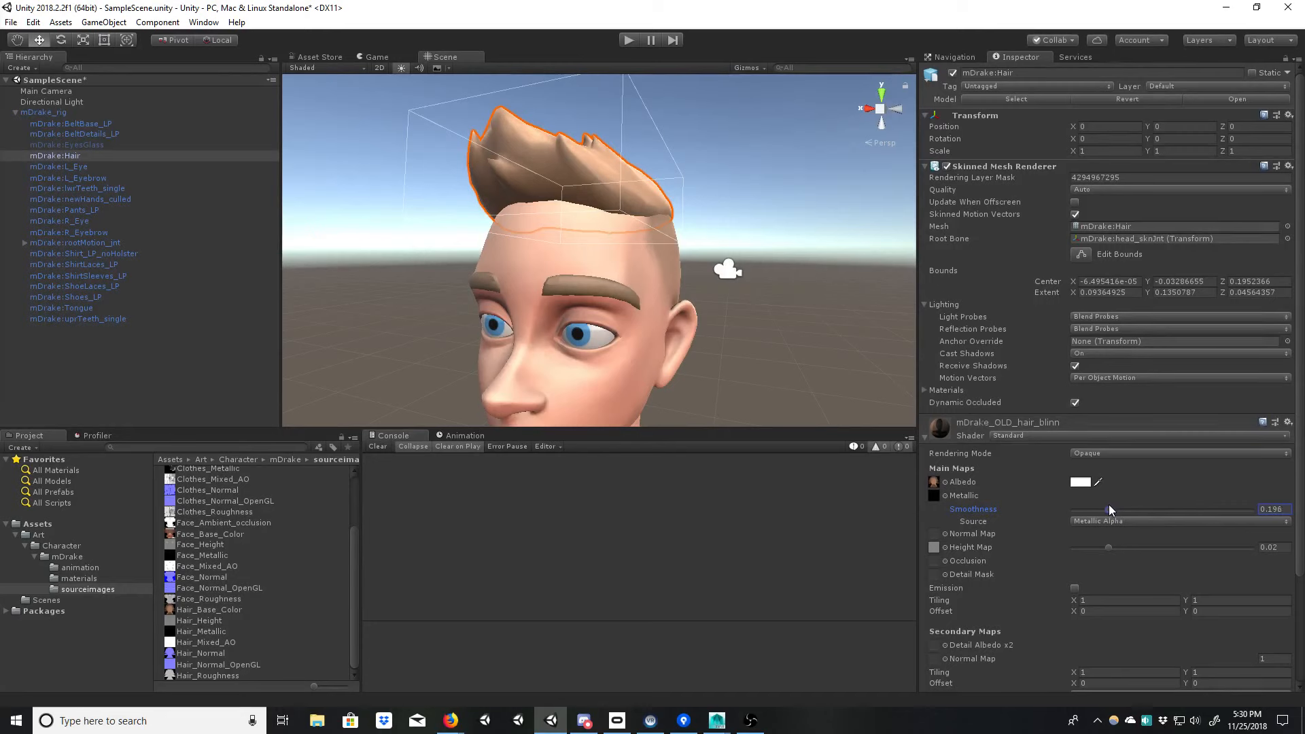
{"action": "left_click", "coordinate": [1107, 520]}
{"action": "left_click", "coordinate": [1095, 536]}
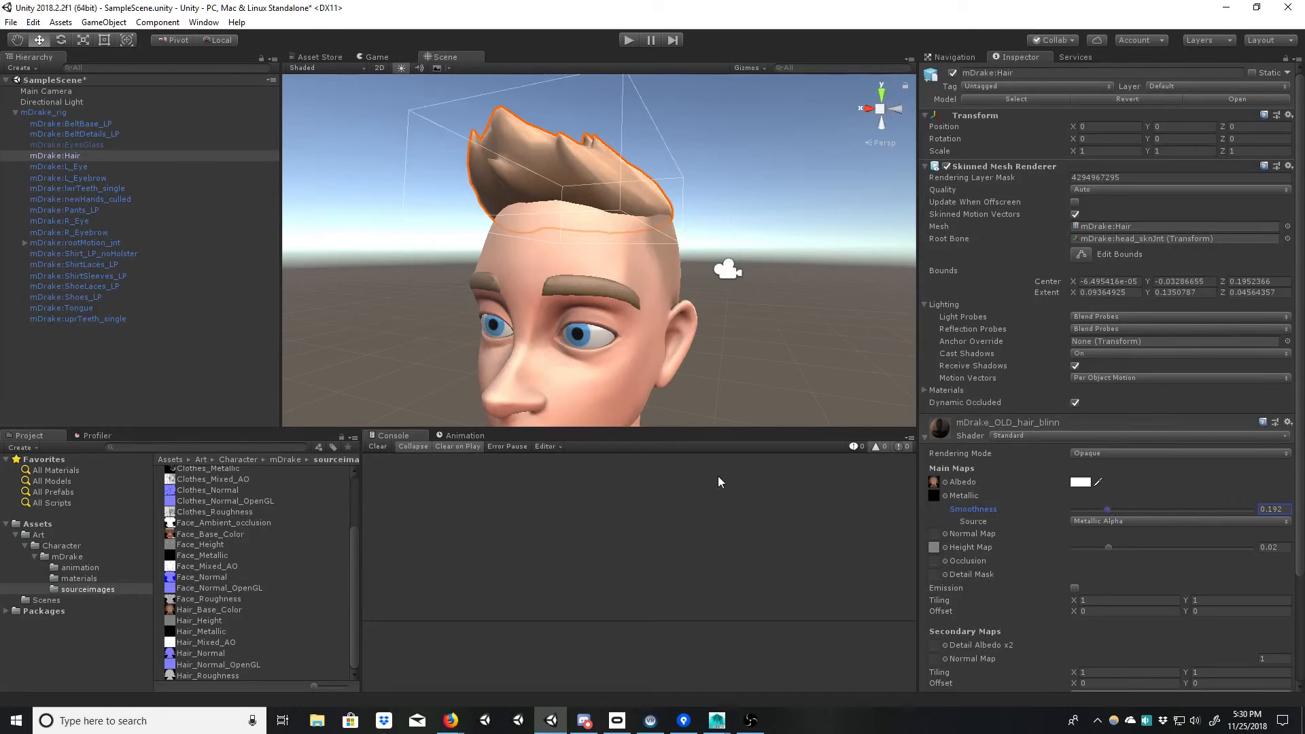
Step: Assign Hair_Mixed_AO as the hair material's occlusion map and Hair_Normal_OpenGL as its normal map, fixing the texture's normal map type
{"action": "left_click", "coordinate": [205, 643]}
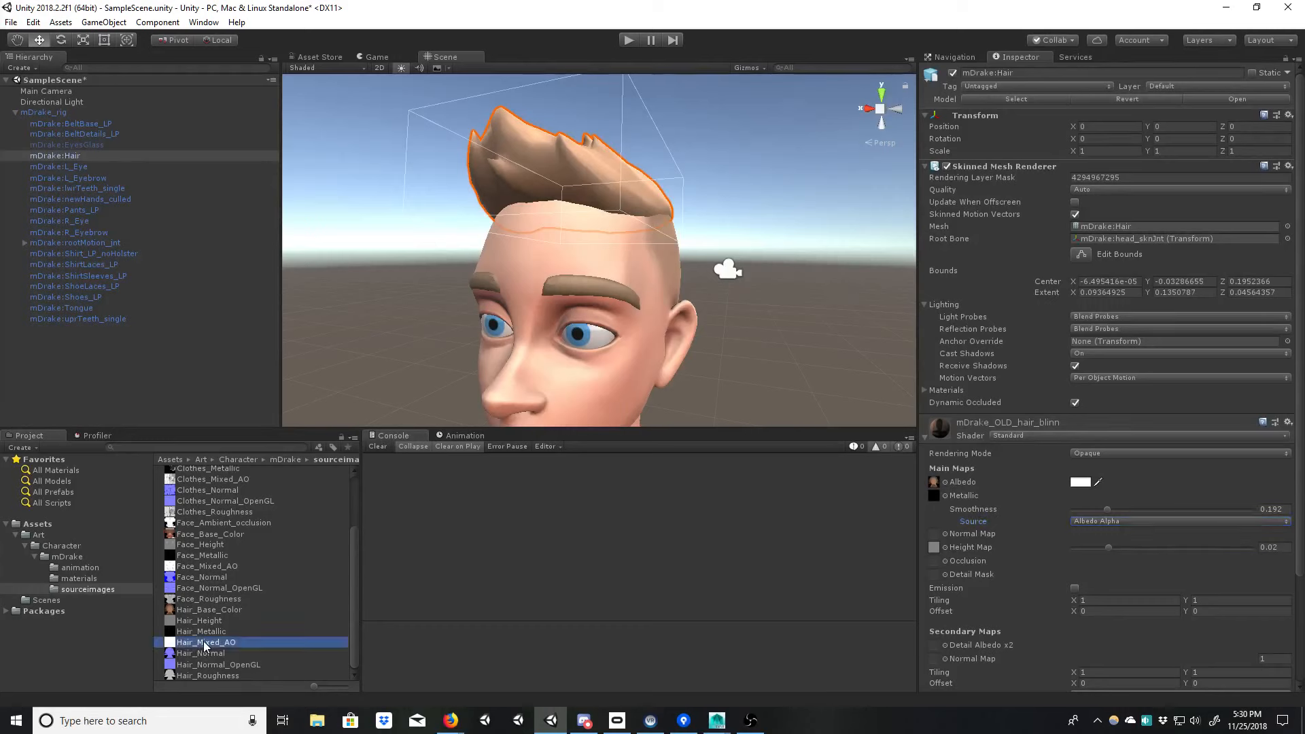
{"action": "left_click_drag", "start_coordinate": [346, 650], "coordinate": [934, 562]}
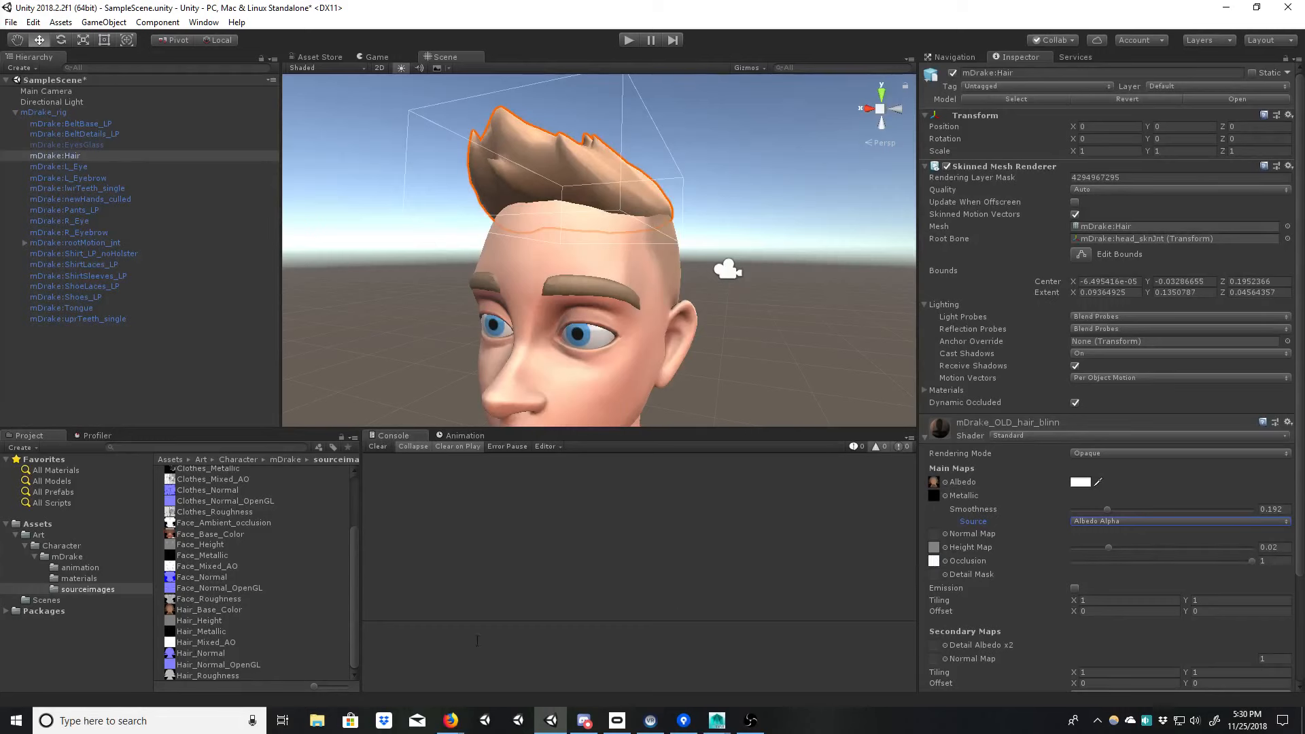
{"action": "left_click_drag", "start_coordinate": [213, 668], "coordinate": [950, 540]}
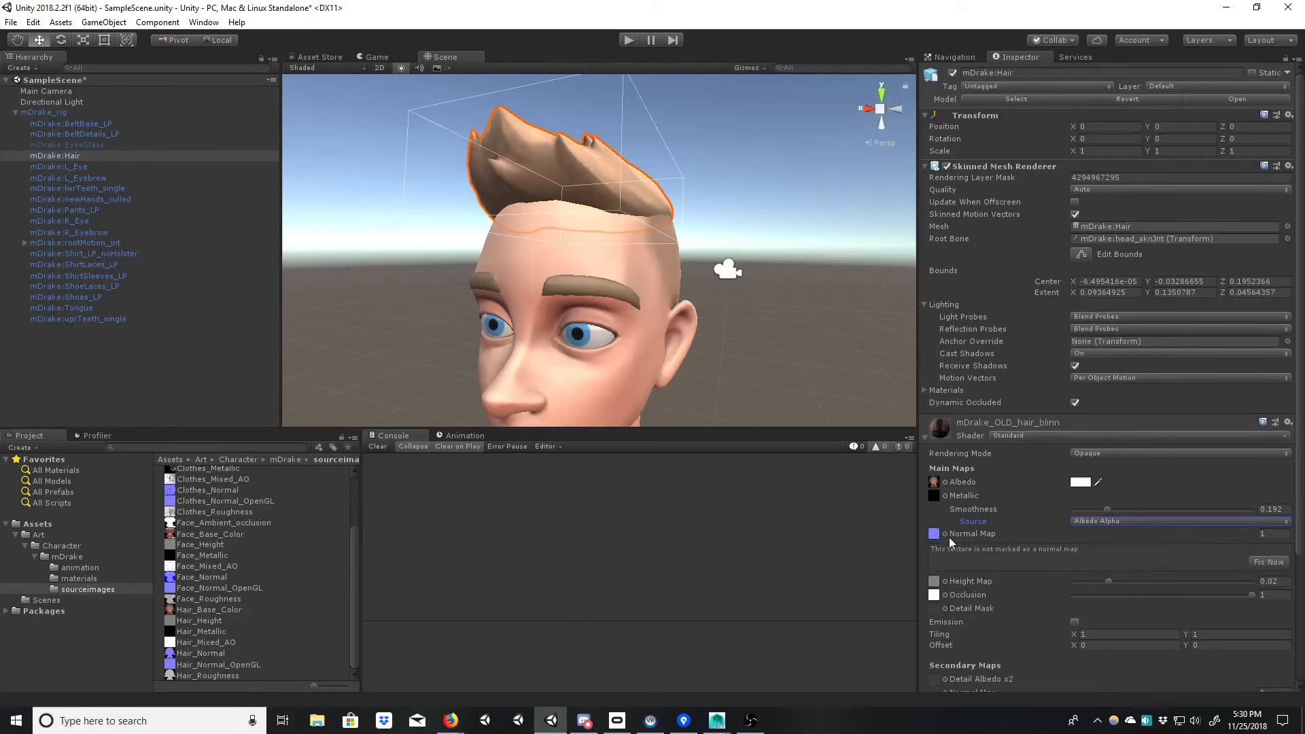
{"action": "left_click", "coordinate": [1269, 562]}
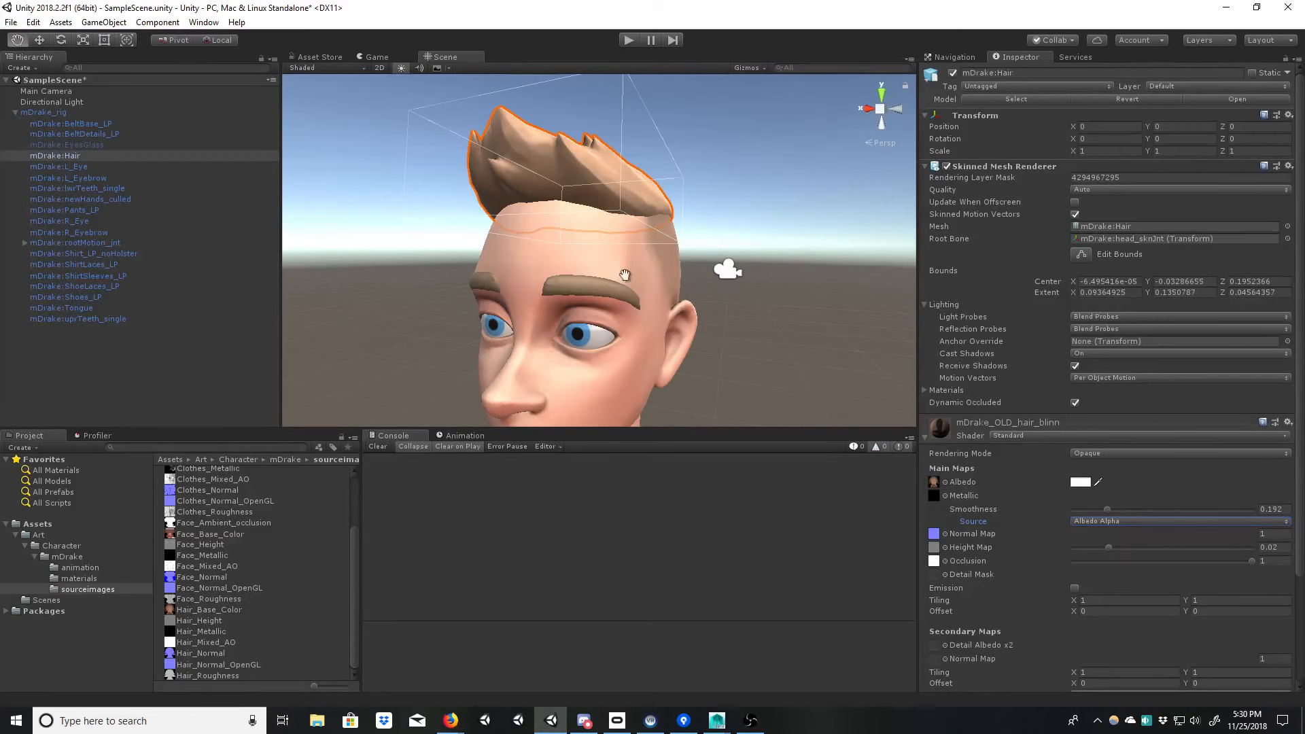
Step: Examine the fully textured character from several sides, both close up and at full body length
{"action": "left_click_drag", "start_coordinate": [621, 276], "coordinate": [736, 332], "text": "alt"}
{"action": "left_click", "coordinate": [868, 359]}
{"action": "left_click_drag", "start_coordinate": [840, 368], "coordinate": [714, 349], "text": "alt"}
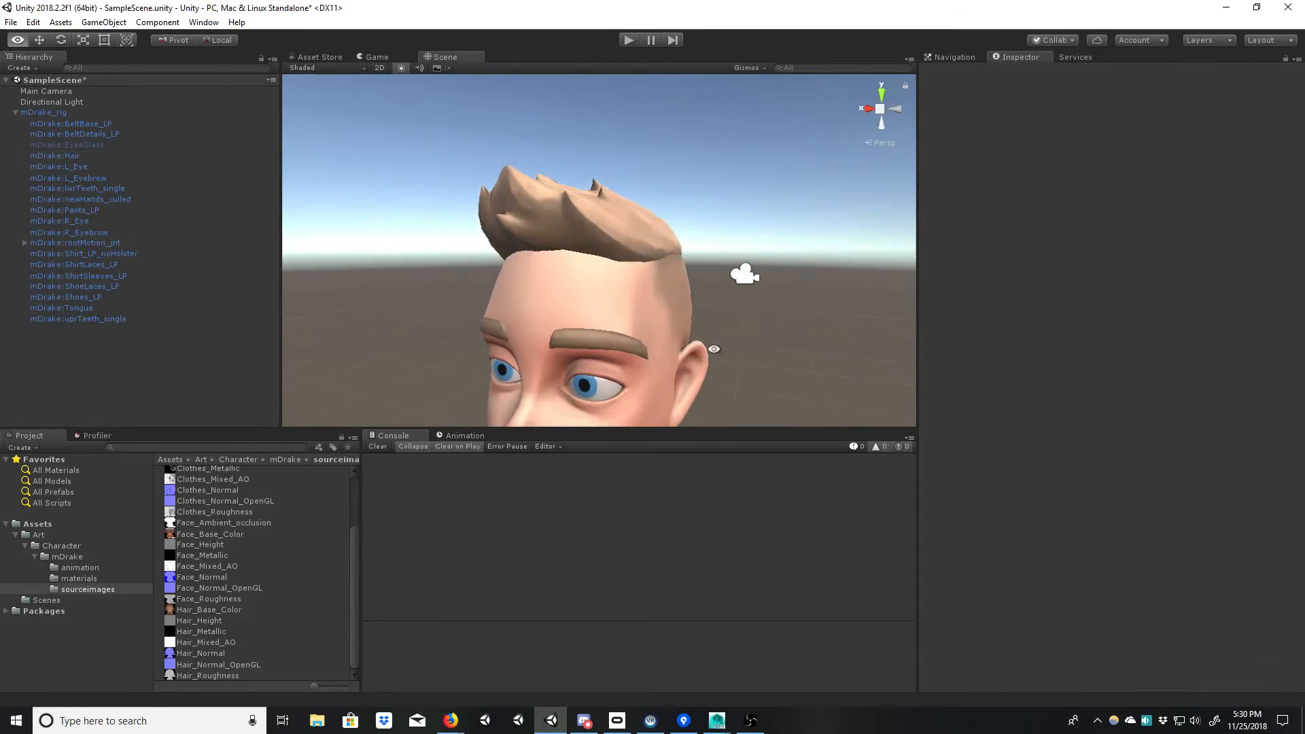
{"action": "right_click_drag", "start_coordinate": [713, 349], "coordinate": [568, 301], "text": "alt"}
{"action": "scroll", "coordinate": [568, 301], "scroll_direction": "down", "scroll_amount": 4, "text": "alt"}
{"action": "scroll", "coordinate": [483, 306], "scroll_direction": "down", "scroll_amount": 6, "text": "alt"}
{"action": "left_click_drag", "start_coordinate": [568, 301], "coordinate": [685, 328], "text": "alt"}
{"action": "middle_click_drag", "start_coordinate": [685, 328], "coordinate": [655, 274], "text": "alt"}
{"action": "left_click_drag", "start_coordinate": [655, 274], "coordinate": [571, 300], "text": "alt"}
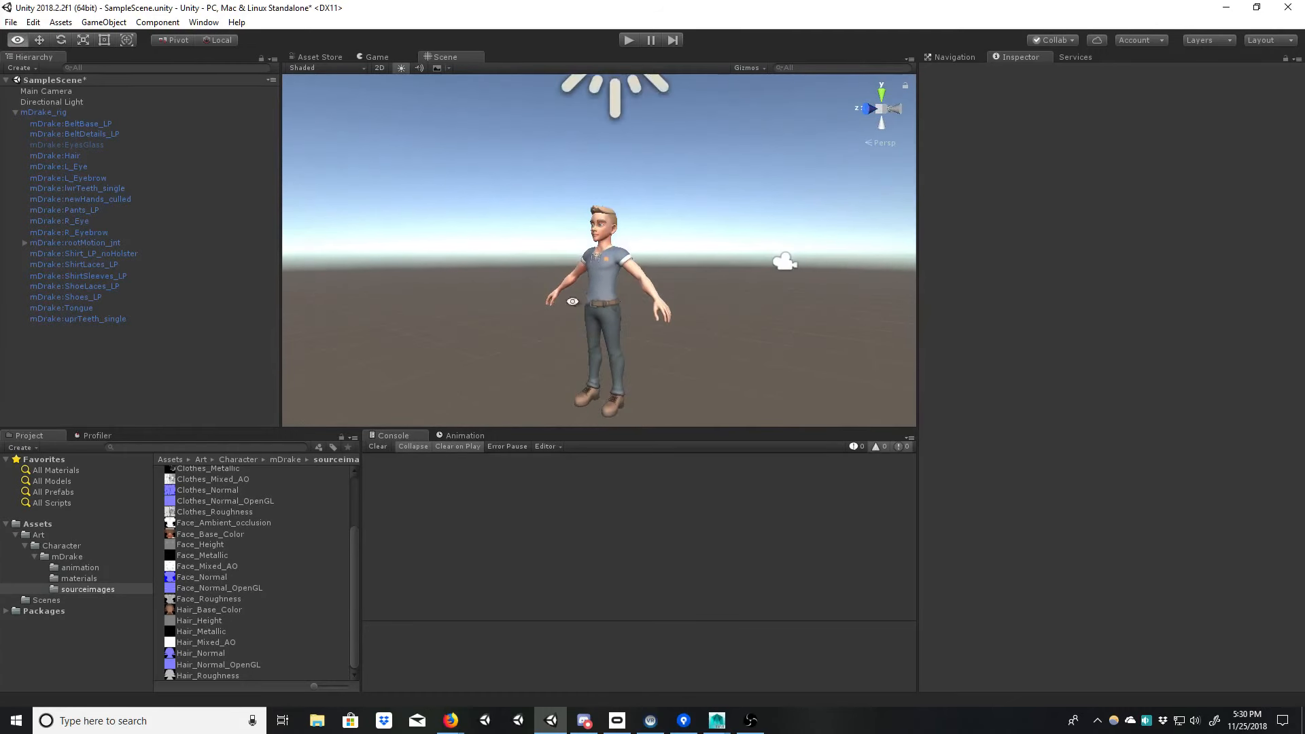
{"action": "right_click_drag", "start_coordinate": [571, 299], "coordinate": [664, 286], "text": "alt"}
{"action": "left_click_drag", "start_coordinate": [664, 286], "coordinate": [438, 323], "text": "alt"}
{"action": "left_click_drag", "start_coordinate": [598, 323], "coordinate": [354, 333], "text": "alt"}
{"action": "right_click_drag", "start_coordinate": [594, 279], "coordinate": [772, 312], "text": "alt"}
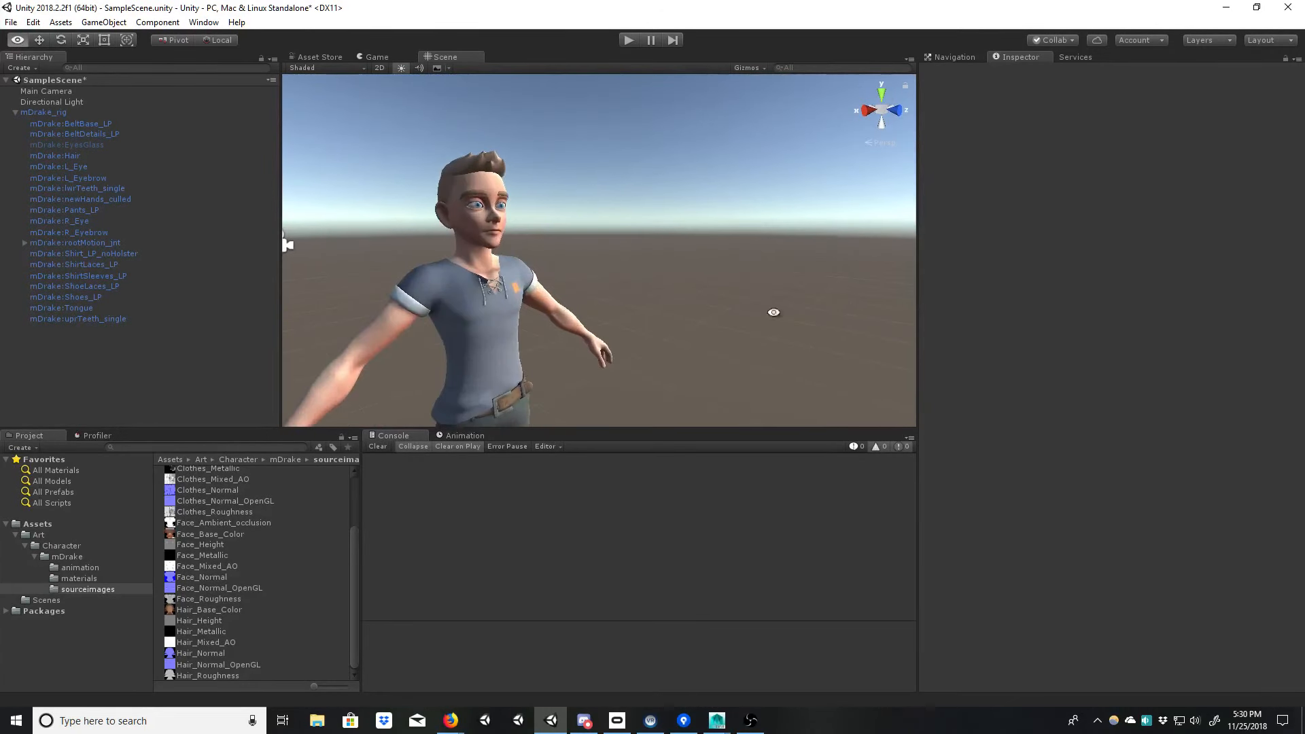
{"action": "left_click_drag", "start_coordinate": [772, 311], "coordinate": [552, 322], "text": "alt"}
{"action": "middle_click_drag", "start_coordinate": [552, 322], "coordinate": [636, 320], "text": "alt"}
{"action": "right_click_drag", "start_coordinate": [636, 319], "coordinate": [804, 277], "text": "alt"}
{"action": "left_click_drag", "start_coordinate": [804, 277], "coordinate": [669, 248], "text": "alt"}
{"action": "middle_click_drag", "start_coordinate": [669, 248], "coordinate": [603, 271], "text": "alt"}
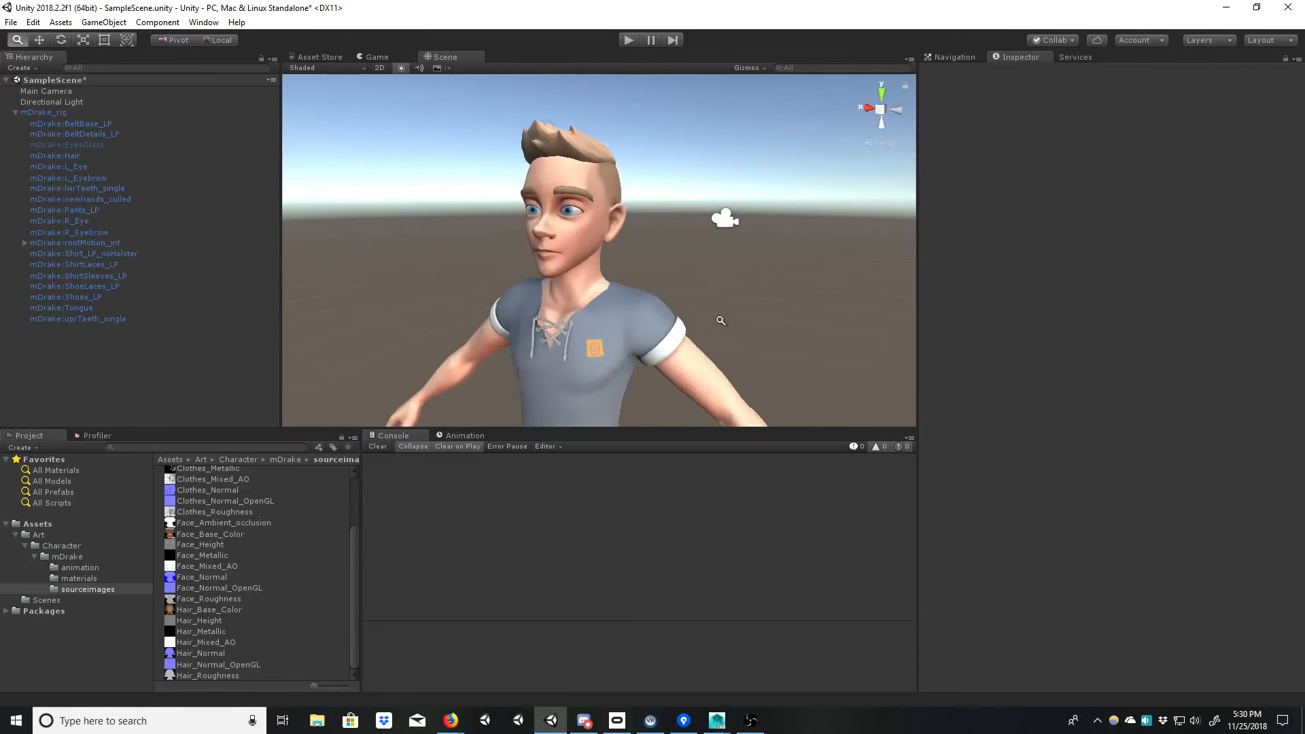
{"action": "left_click_drag", "start_coordinate": [719, 320], "coordinate": [640, 340], "text": "alt"}
{"action": "middle_click_drag", "start_coordinate": [537, 282], "coordinate": [570, 294], "text": "alt"}
{"action": "right_click_drag", "start_coordinate": [570, 295], "coordinate": [920, 333], "text": "alt"}
{"action": "left_click_drag", "start_coordinate": [615, 317], "coordinate": [727, 271], "text": "alt"}
{"action": "middle_click_drag", "start_coordinate": [727, 272], "coordinate": [699, 245], "text": "alt"}
{"action": "left_click_drag", "start_coordinate": [700, 245], "coordinate": [567, 238], "text": "alt"}
{"action": "right_click_drag", "start_coordinate": [667, 291], "coordinate": [615, 278], "text": "alt"}
{"action": "left_click_drag", "start_coordinate": [615, 279], "coordinate": [591, 377], "text": "alt"}
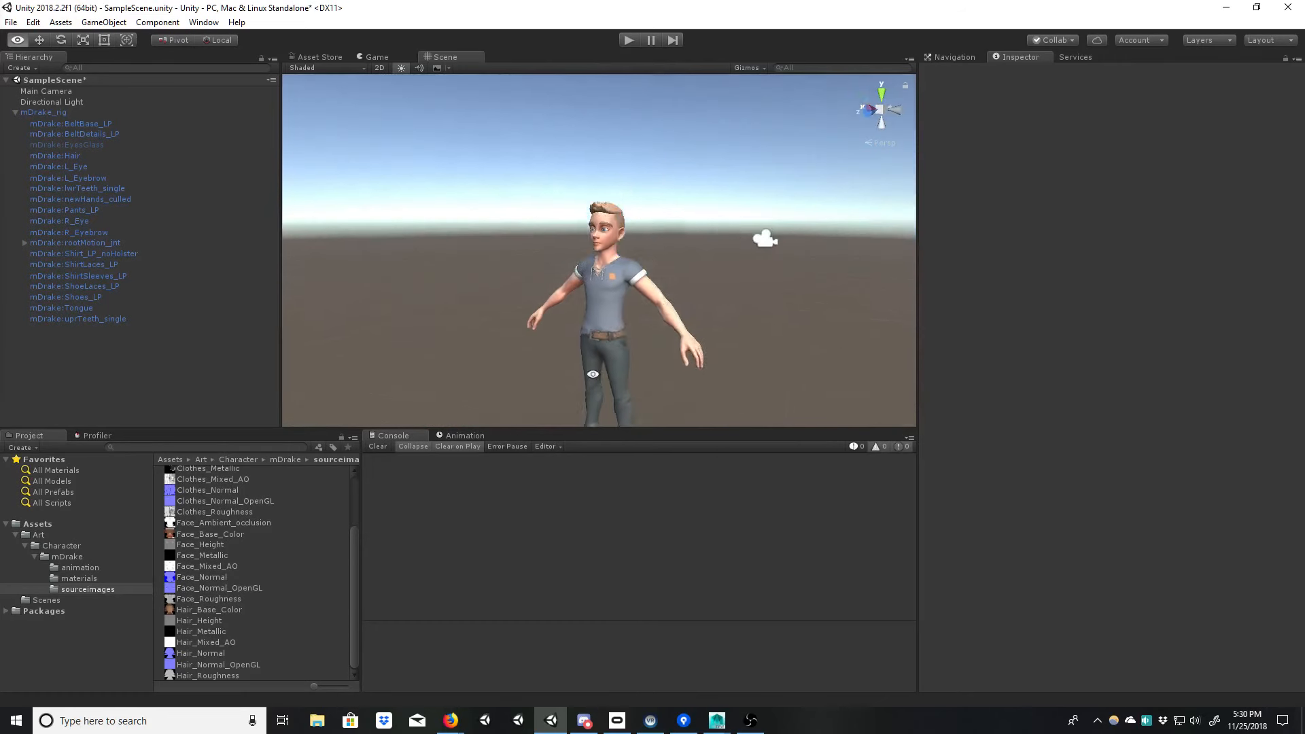
{"action": "middle_click_drag", "start_coordinate": [591, 377], "coordinate": [611, 313], "text": "alt"}
{"action": "right_click_drag", "start_coordinate": [612, 312], "coordinate": [591, 255], "text": "alt"}
{"action": "mouse_move", "coordinate": [591, 255]}
{"action": "left_mouse_down", "text": "alt"}
{"action": "mouse_move", "coordinate": [603, 291]}
{"action": "mouse_move", "coordinate": [590, 246]}
{"action": "left_mouse_up", "text": "alt"}
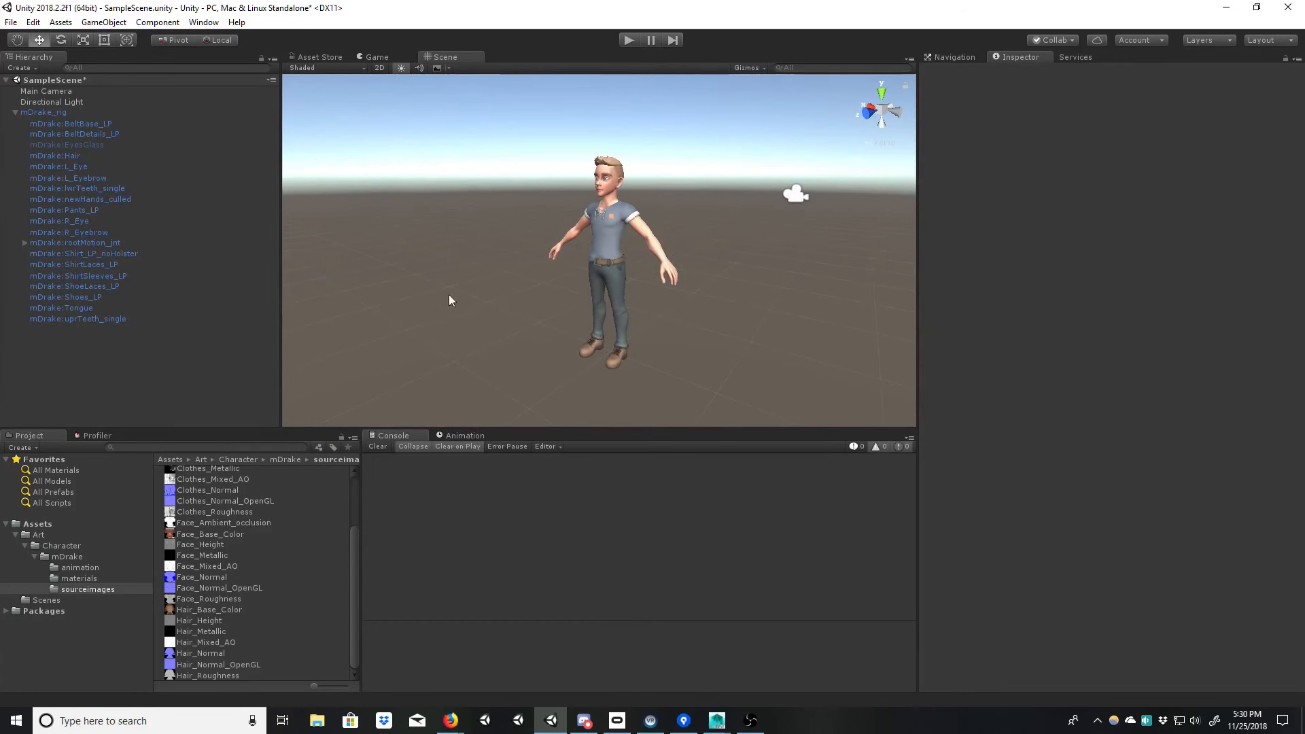
Step: Collapse the mDrake_rig hierarchy and save the scene
{"action": "left_click", "coordinate": [55, 112]}
{"action": "left_click", "coordinate": [16, 111]}
{"action": "left_click", "coordinate": [60, 163]}
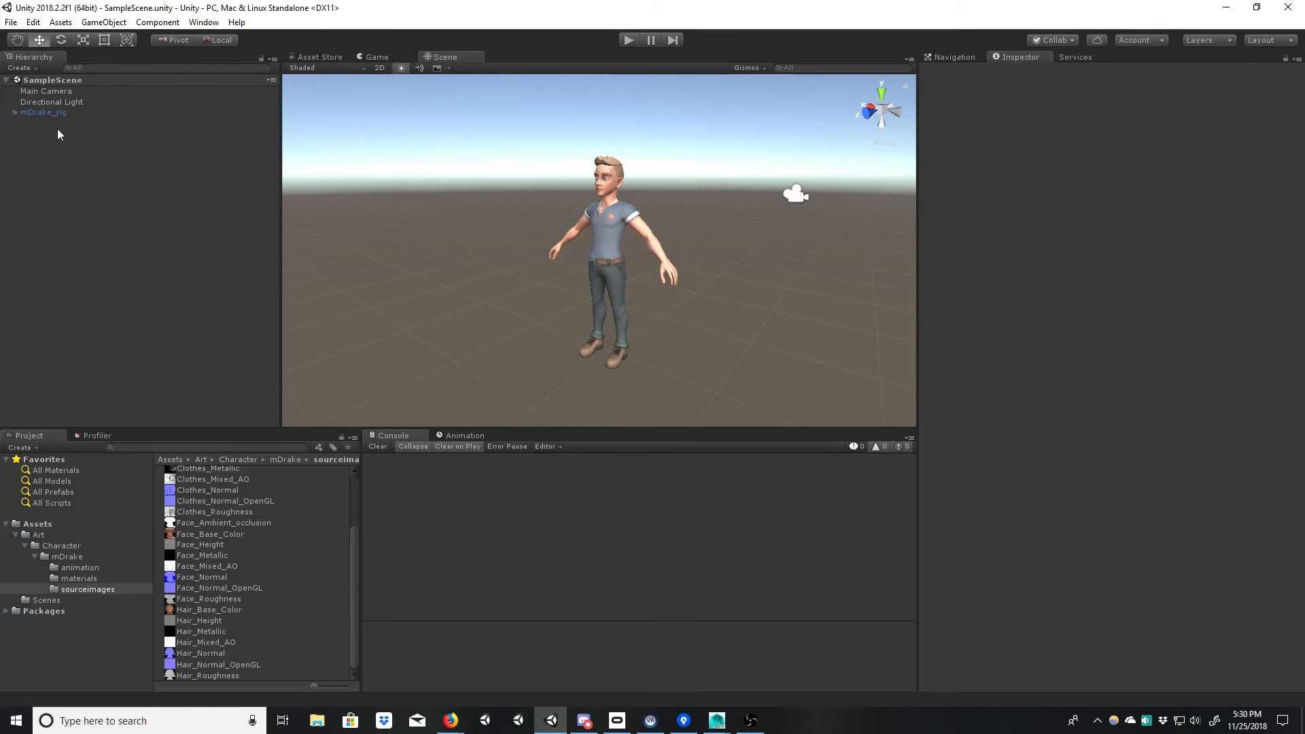
Step: Select mDrake_rig, locate its Animator's avatar asset in the project, and collapse the mDrake_rig asset in the mDrake folder
{"action": "left_click", "coordinate": [60, 115]}
{"action": "right_click_drag", "start_coordinate": [608, 239], "coordinate": [567, 305], "text": "alt"}
{"action": "left_click_drag", "start_coordinate": [567, 306], "coordinate": [627, 302], "text": "alt"}
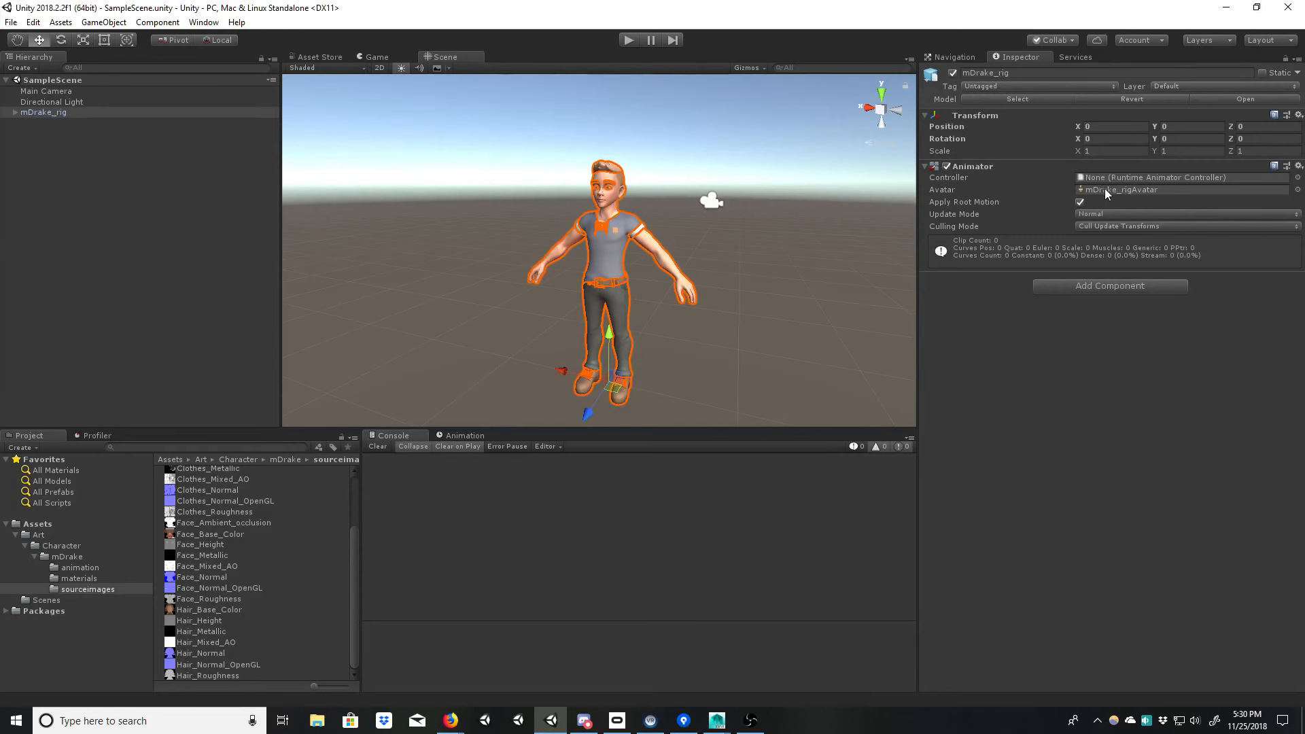
{"action": "left_click", "coordinate": [1085, 191]}
{"action": "left_click", "coordinate": [355, 485]}
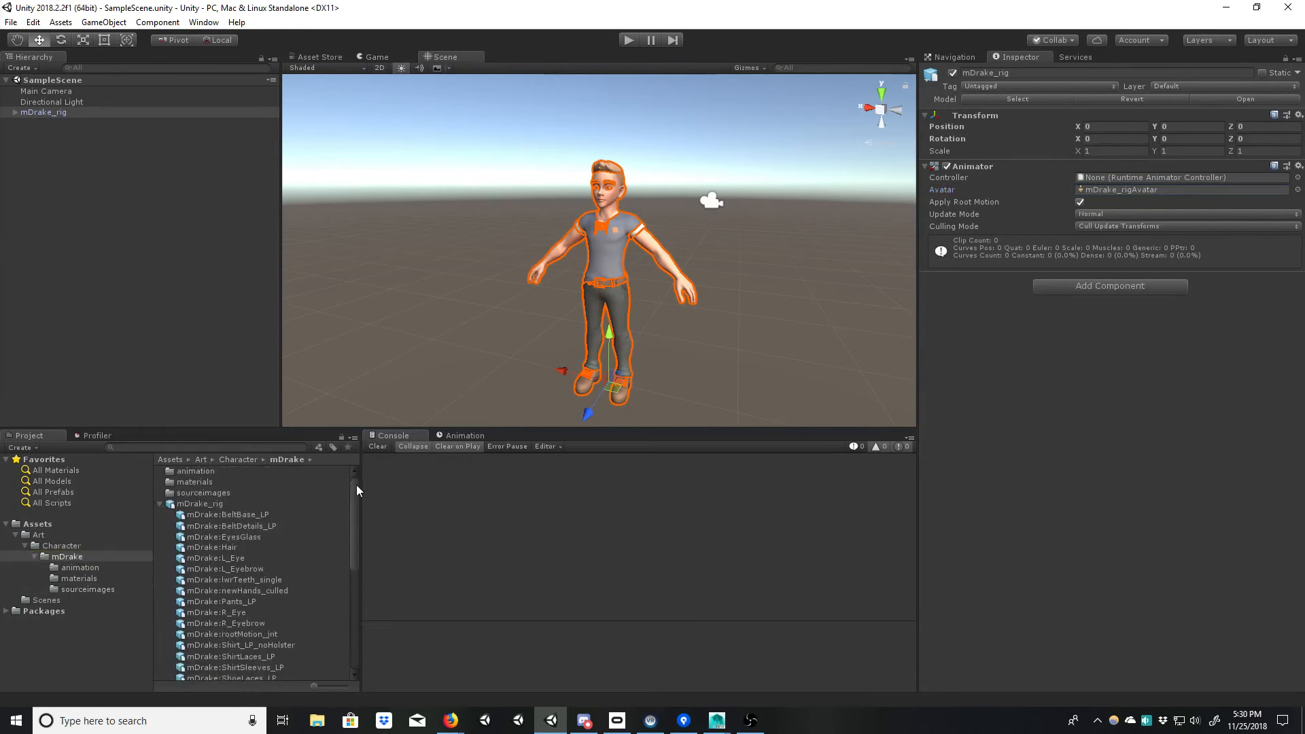
{"action": "left_click", "coordinate": [163, 504]}
Step: Create an animator controller named mDrake_main_controller in the mDrake folder and assign it to mDrake_rig's Animator
{"action": "right_click", "coordinate": [194, 550]}
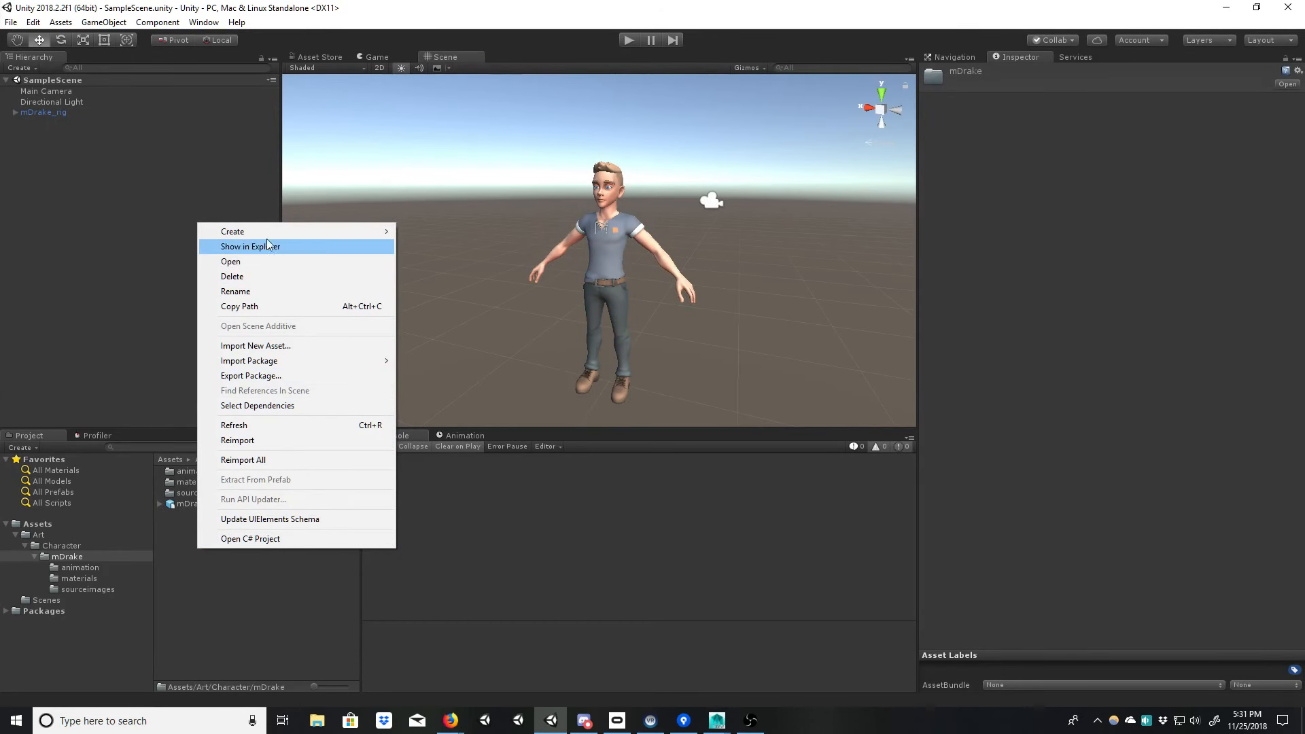
{"action": "mouse_move", "coordinate": [278, 235]}
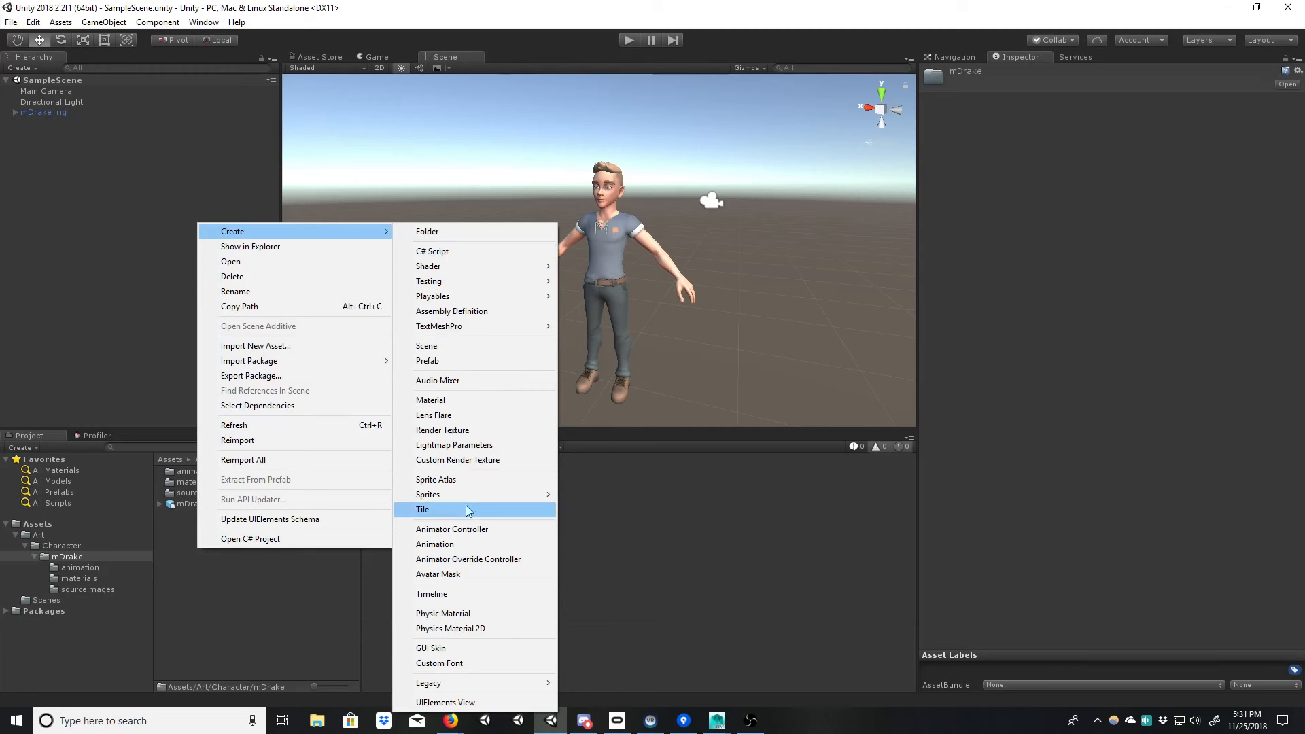
{"action": "left_click", "coordinate": [463, 529]}
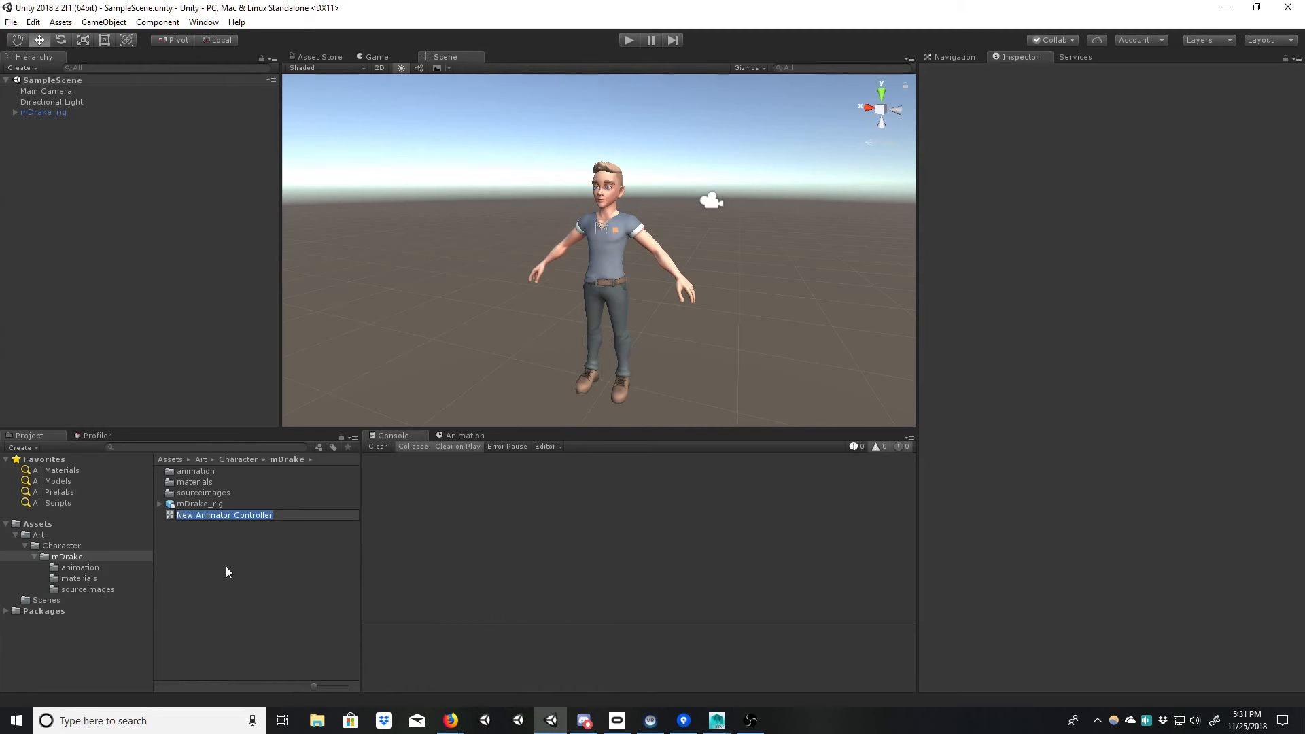
{"action": "type", "text": "mD"}
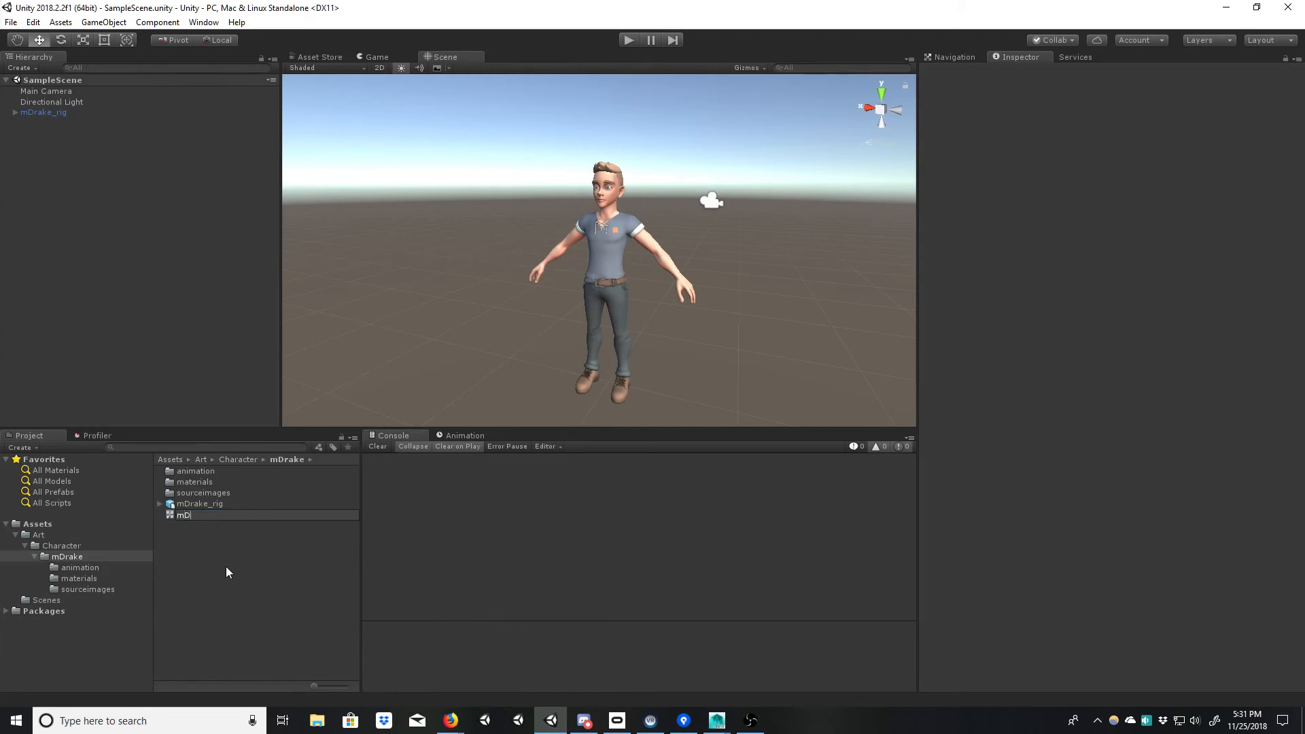
{"action": "type", "text": "rake_main_controller"}
{"action": "key", "text": "Return"}
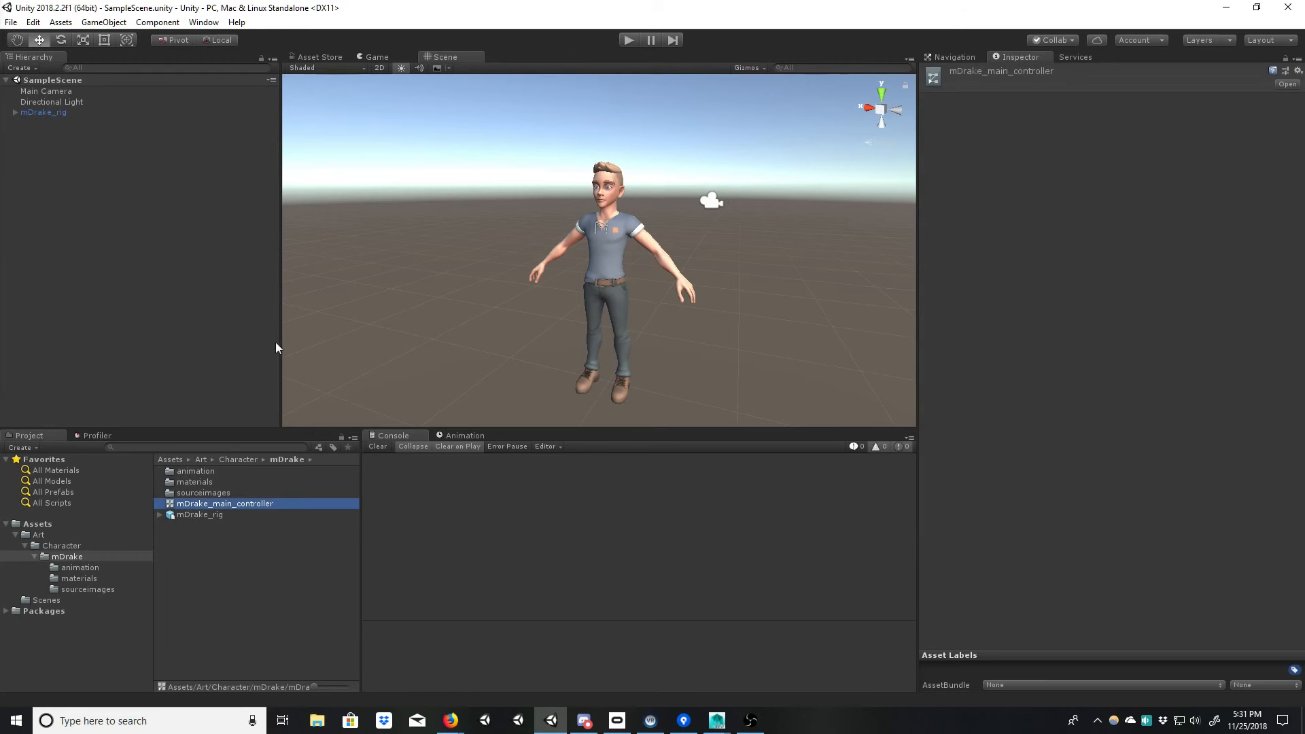
{"action": "left_click", "coordinate": [45, 112]}
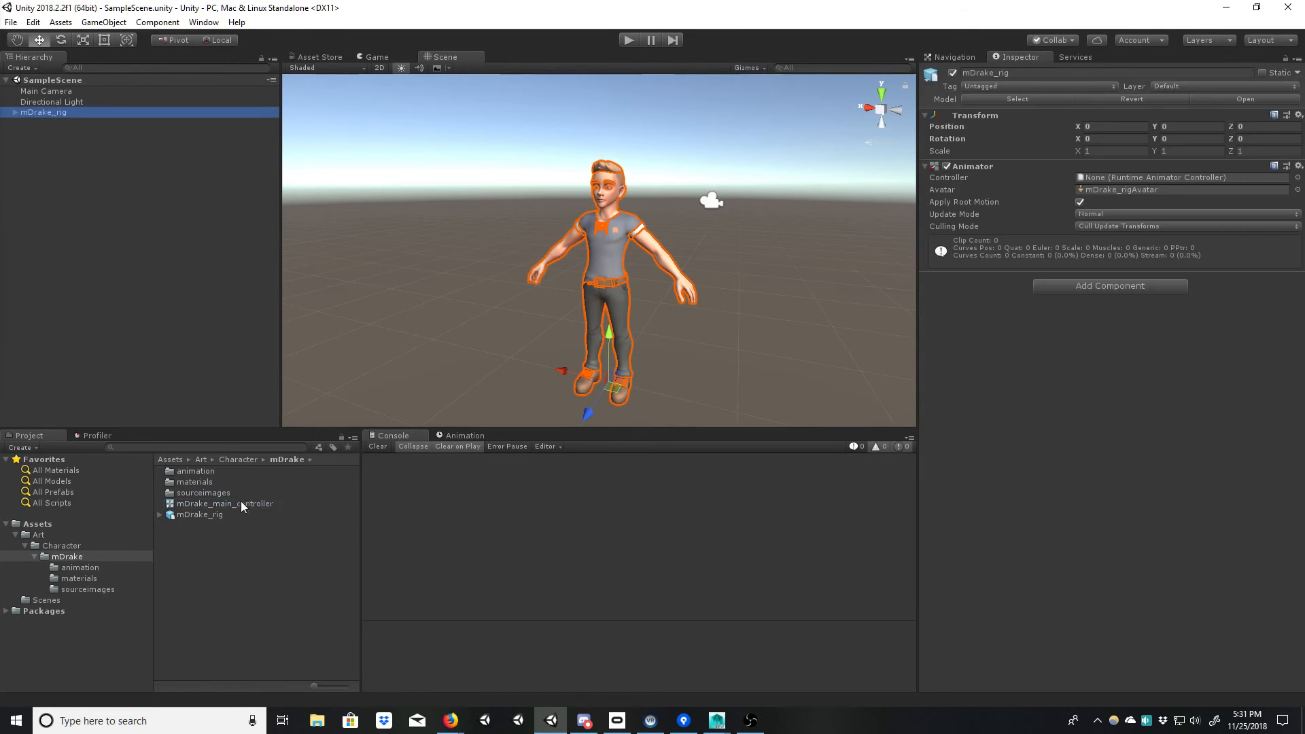
{"action": "left_click_drag", "start_coordinate": [241, 503], "coordinate": [1113, 182]}
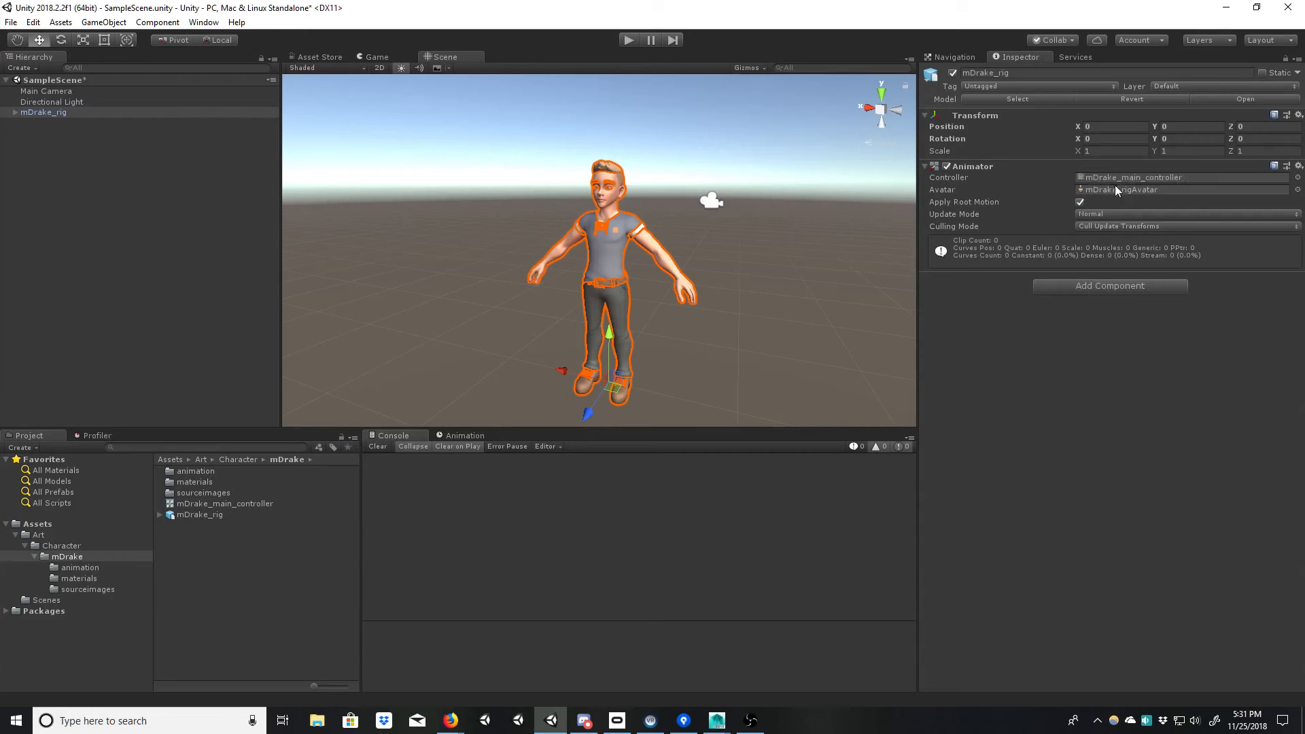
Step: Create an empty GameObject at the root of the scene hierarchy
{"action": "left_click", "coordinate": [108, 175]}
{"action": "right_click", "coordinate": [53, 170]}
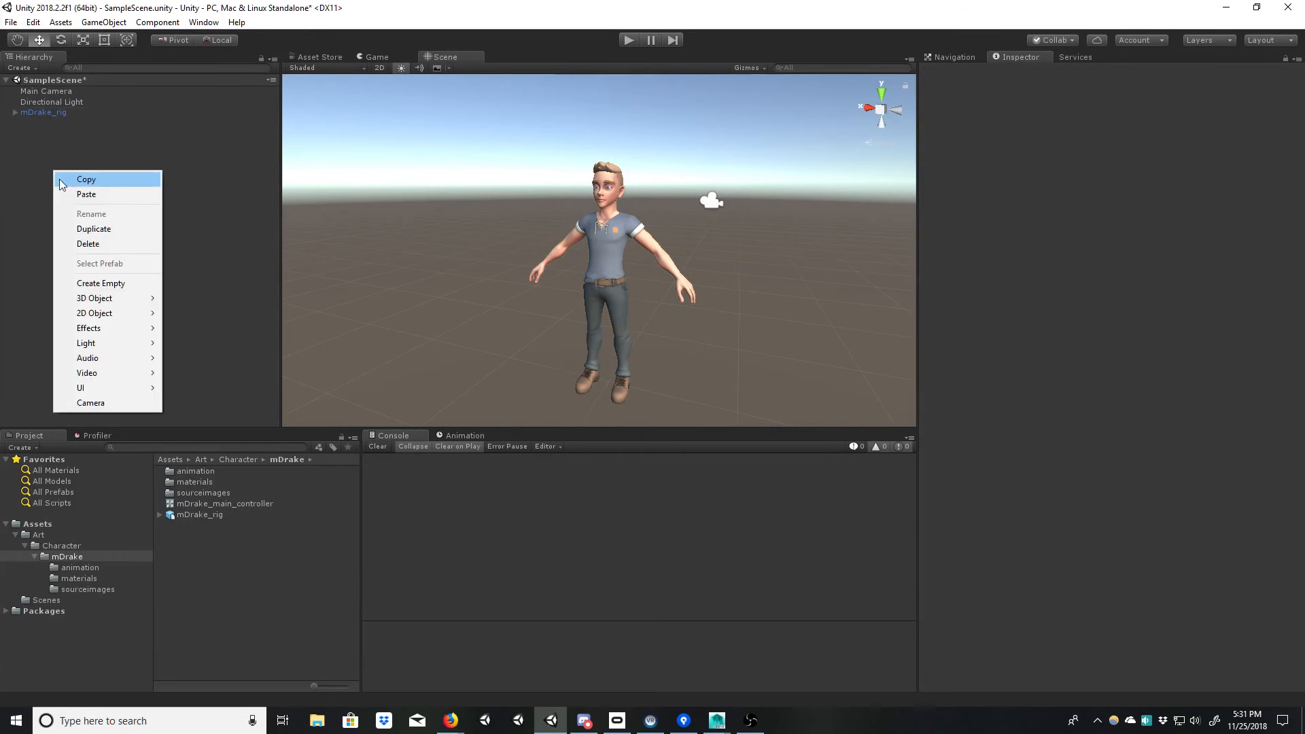
{"action": "left_click", "coordinate": [105, 145]}
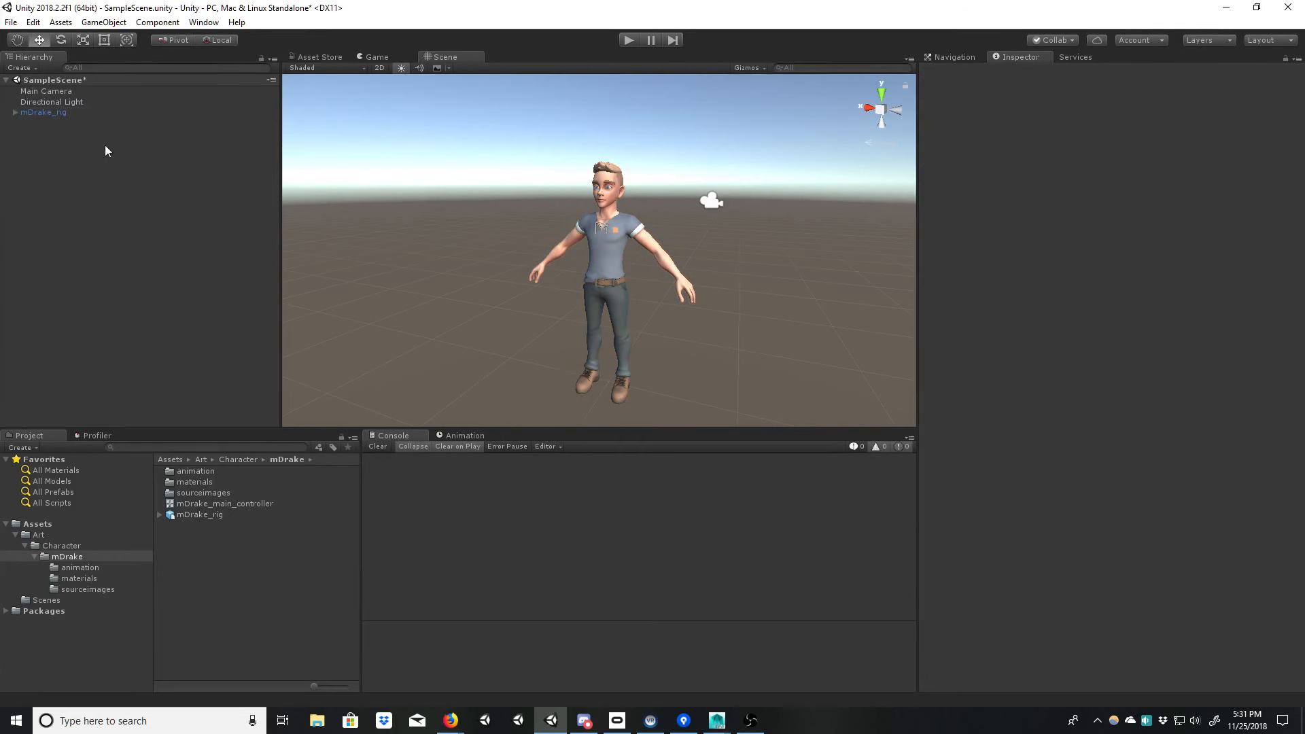
{"action": "left_click", "coordinate": [79, 112]}
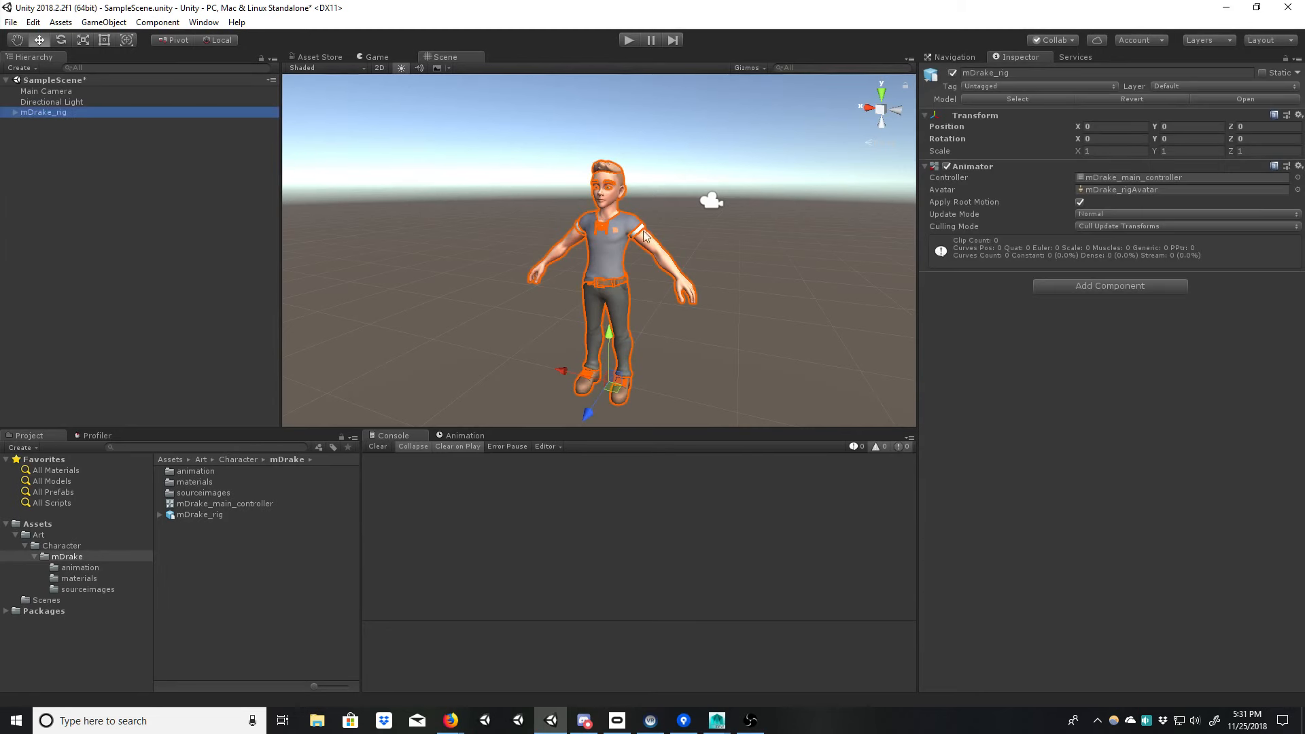
{"action": "left_click", "coordinate": [90, 181]}
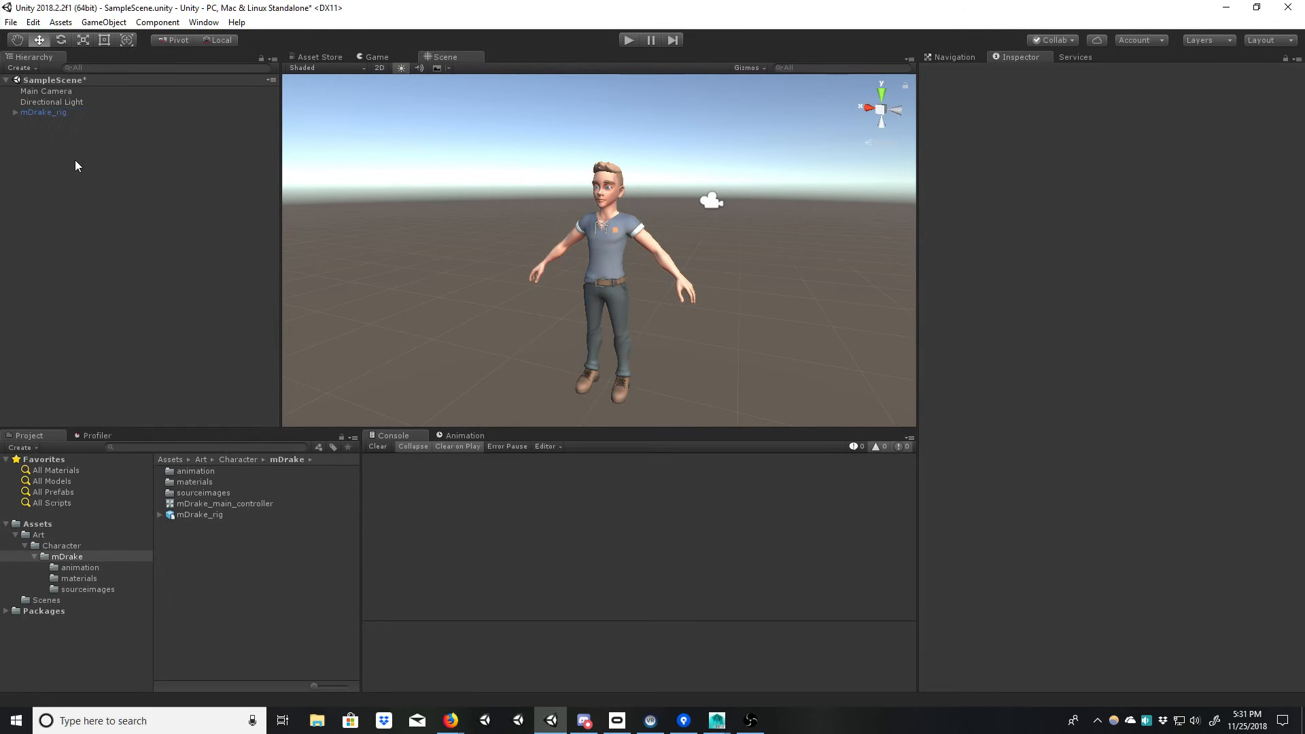
{"action": "right_click", "coordinate": [91, 170]}
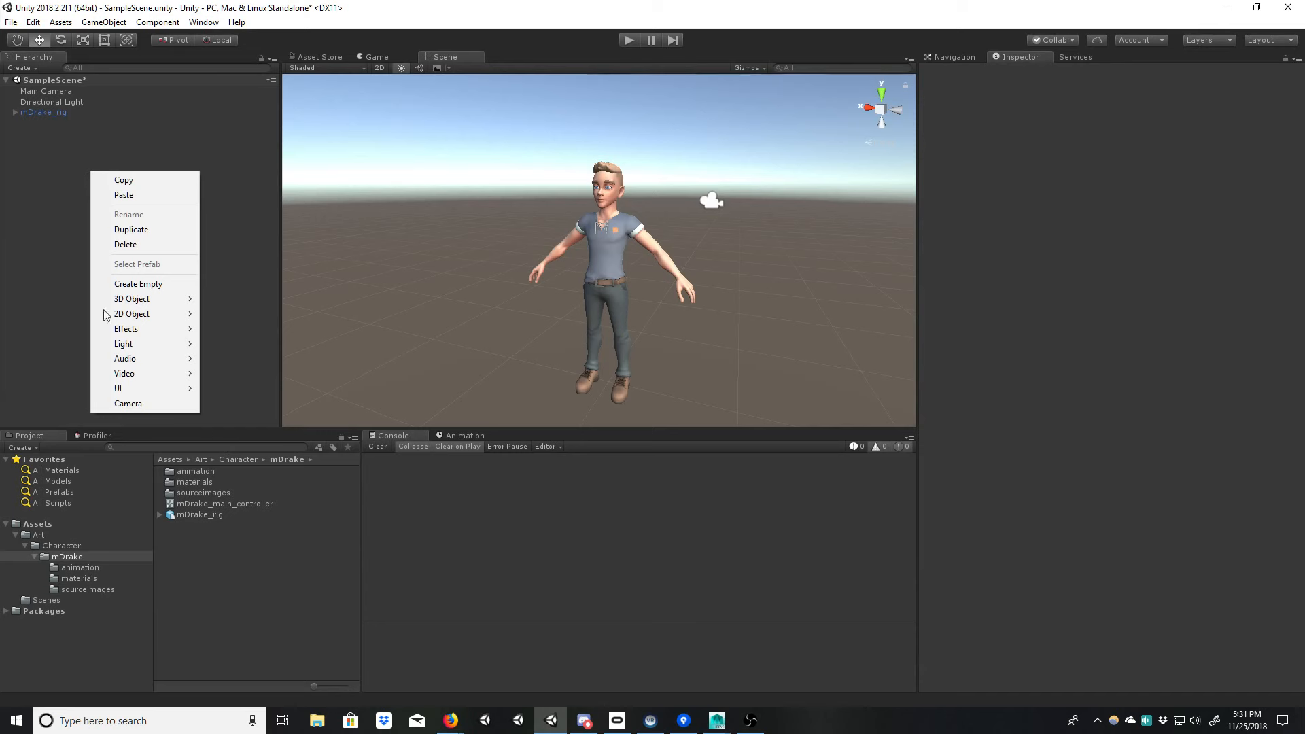
{"action": "left_click", "coordinate": [141, 285]}
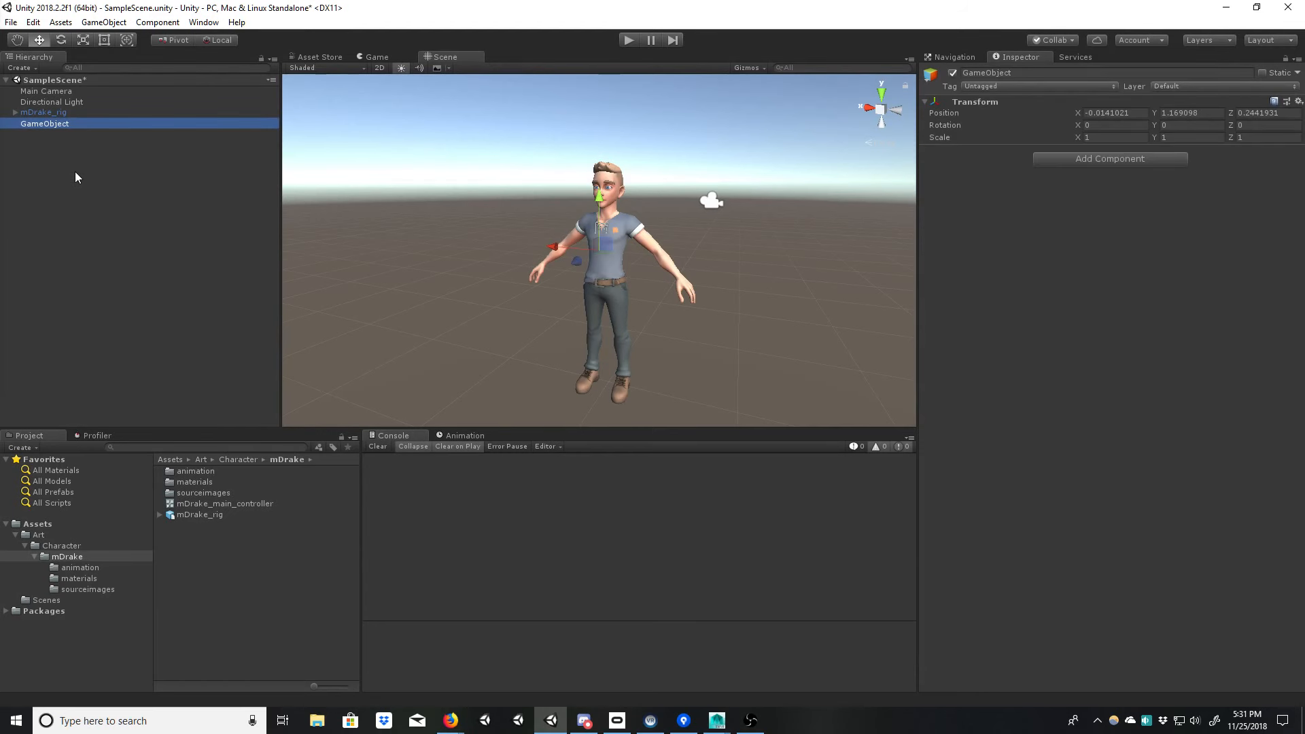
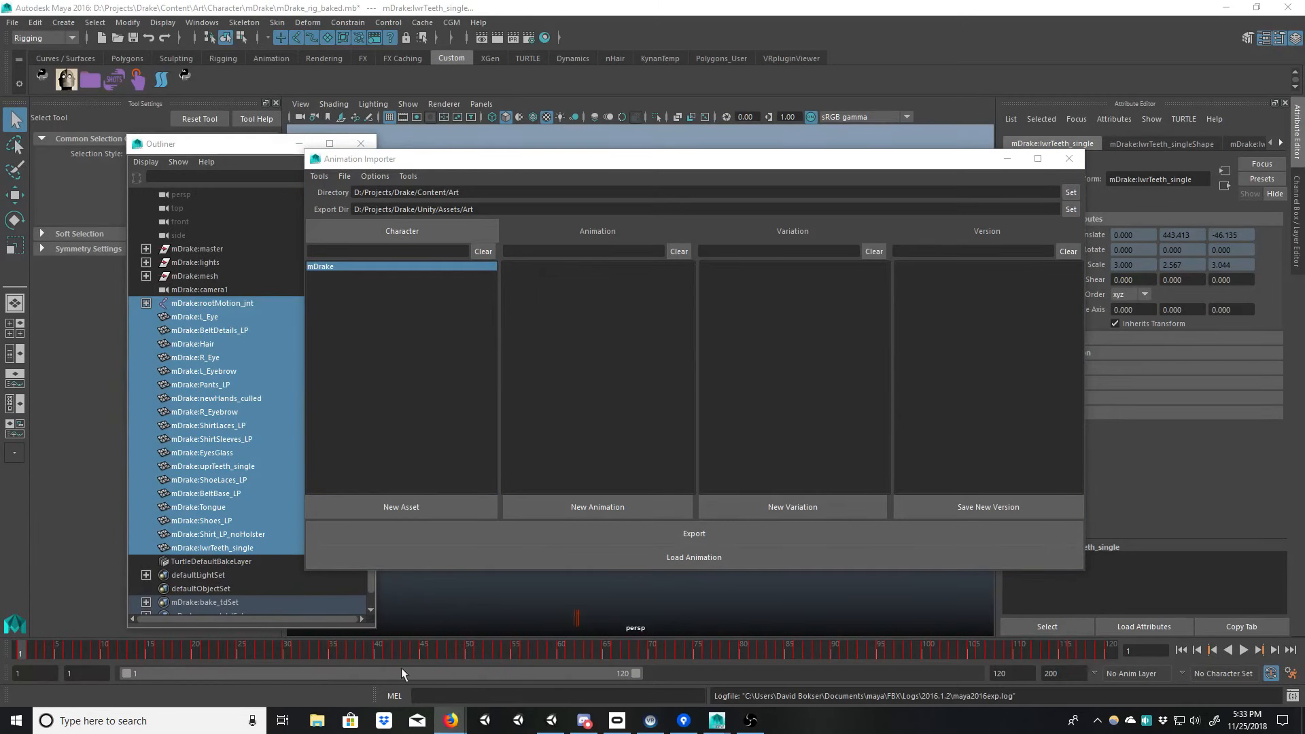
Step: Switch to Firefox, search for mixamo in a new tab, and open the Mixamo website
{"action": "left_click", "coordinate": [450, 720]}
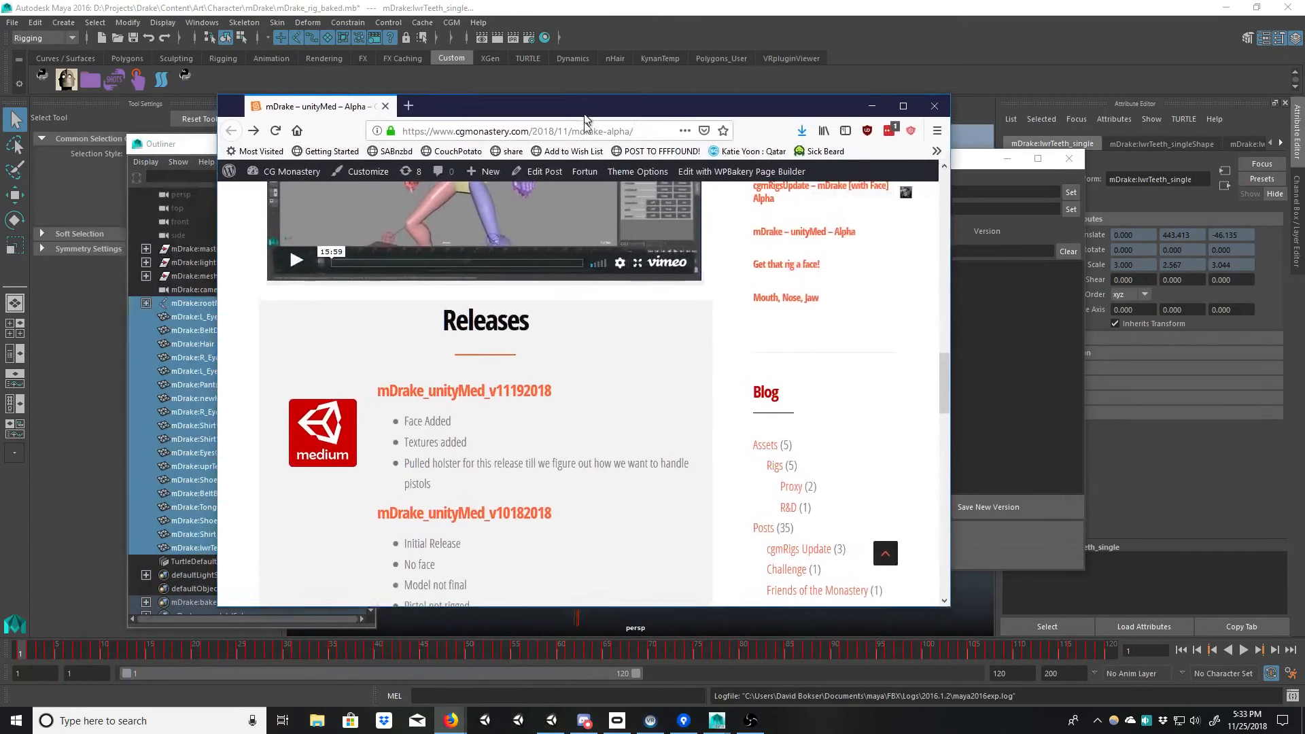
{"action": "left_click", "coordinate": [408, 120]}
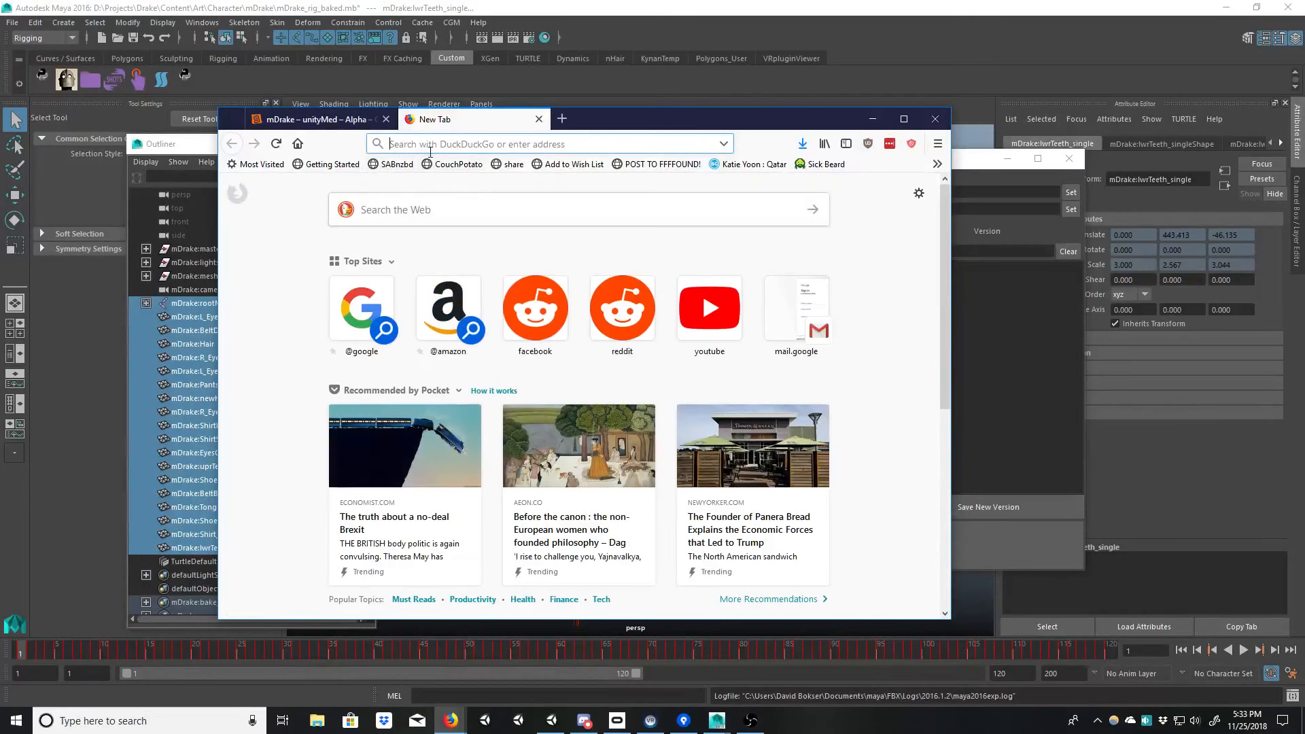
{"action": "type", "text": "mixamo"}
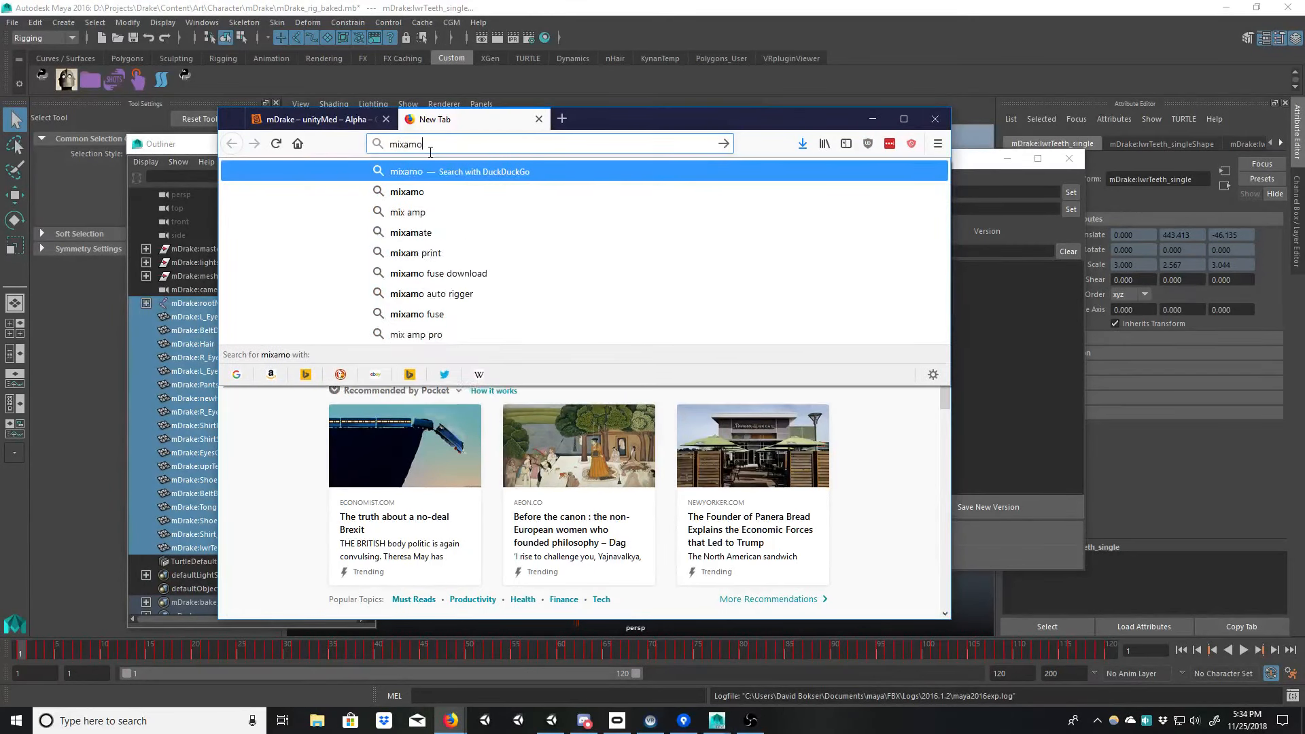
{"action": "key", "text": "Return"}
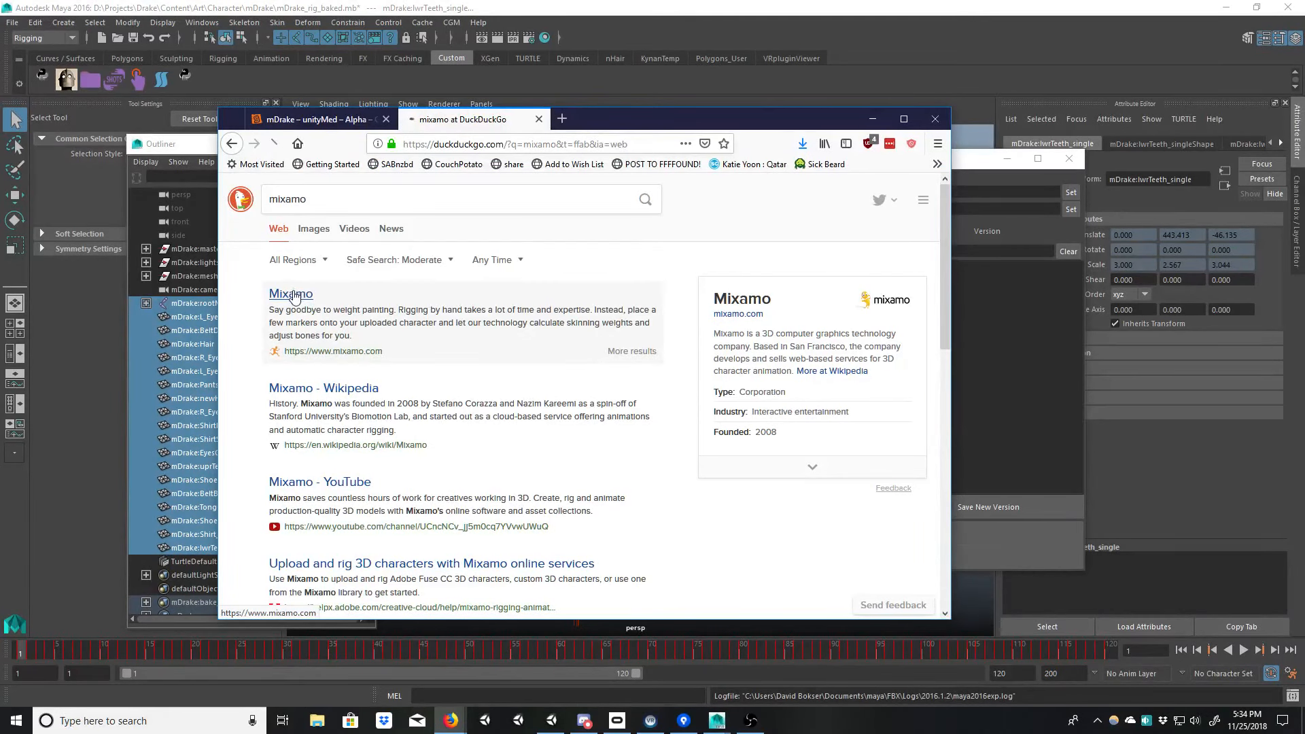
{"action": "left_click", "coordinate": [291, 295]}
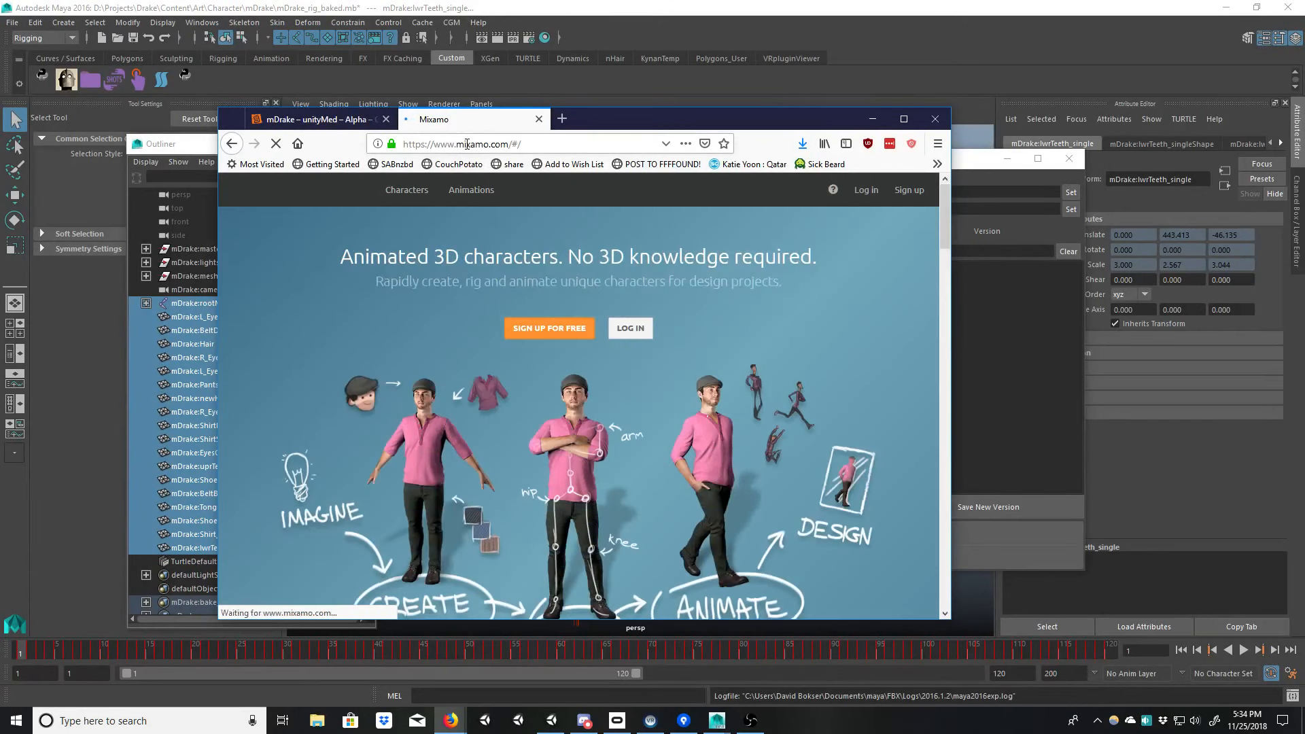
Step: Log in to Mixamo through the Adobe ID sign-in and return to its animation library
{"action": "left_click", "coordinate": [868, 193]}
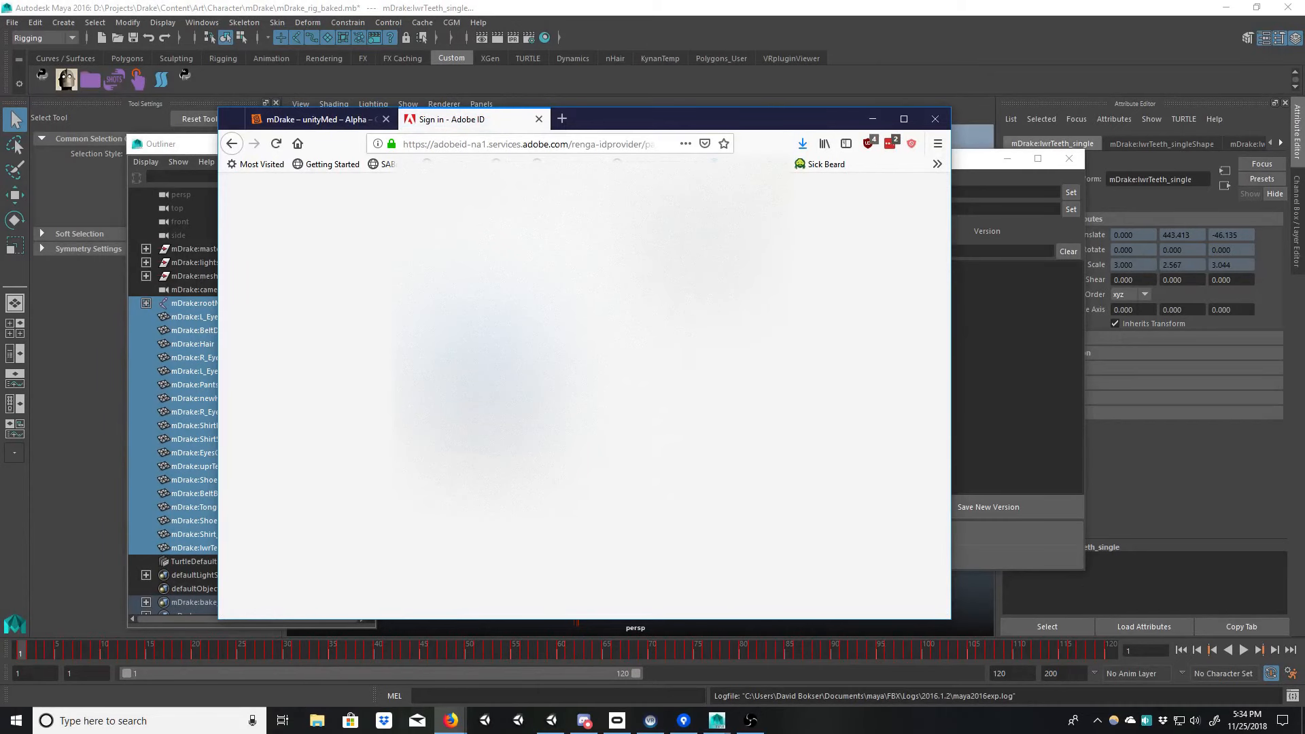
{"action": "left_click_drag", "start_coordinate": [702, 127], "coordinate": [571, 733]}
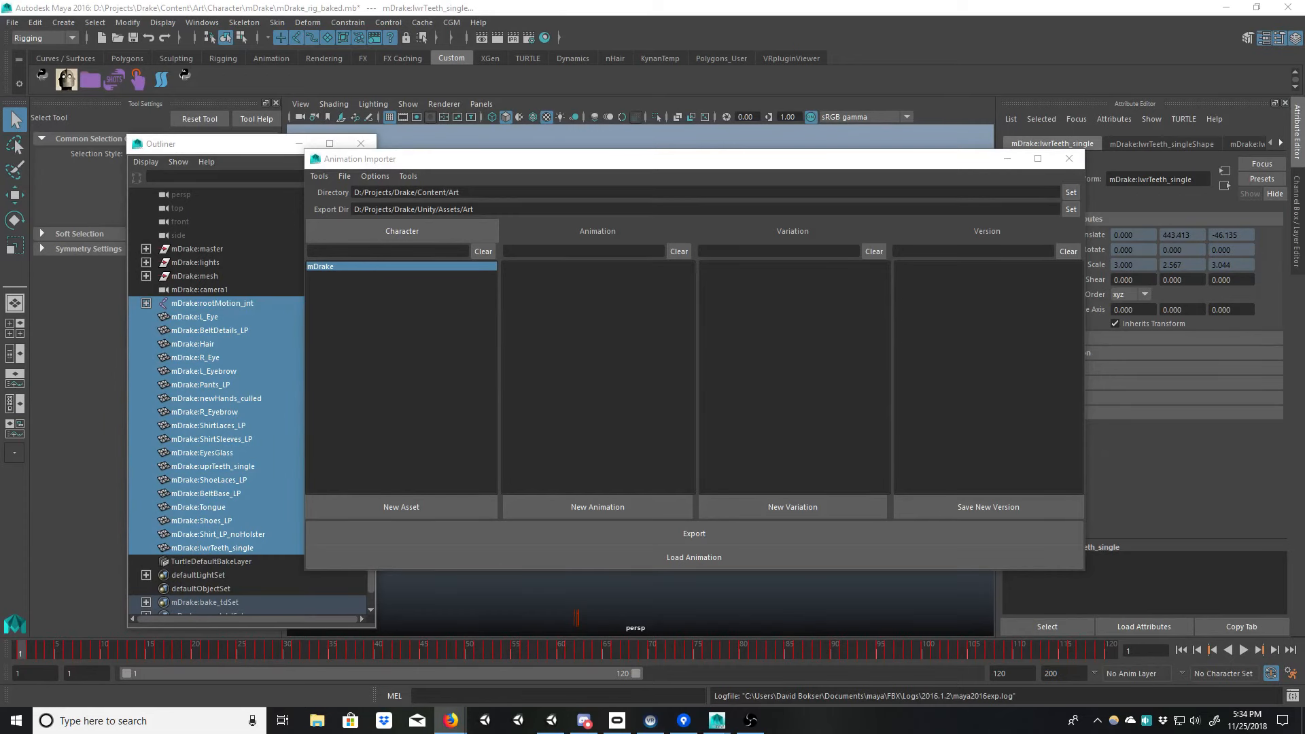
{"action": "mouse_move", "coordinate": [517, 733]}
{"action": "left_mouse_down"}
{"action": "mouse_move", "coordinate": [560, 484]}
{"action": "mouse_move", "coordinate": [649, 190]}
{"action": "mouse_move", "coordinate": [505, 725]}
{"action": "left_mouse_up"}
{"action": "left_click_drag", "start_coordinate": [513, 733], "coordinate": [664, 183]}
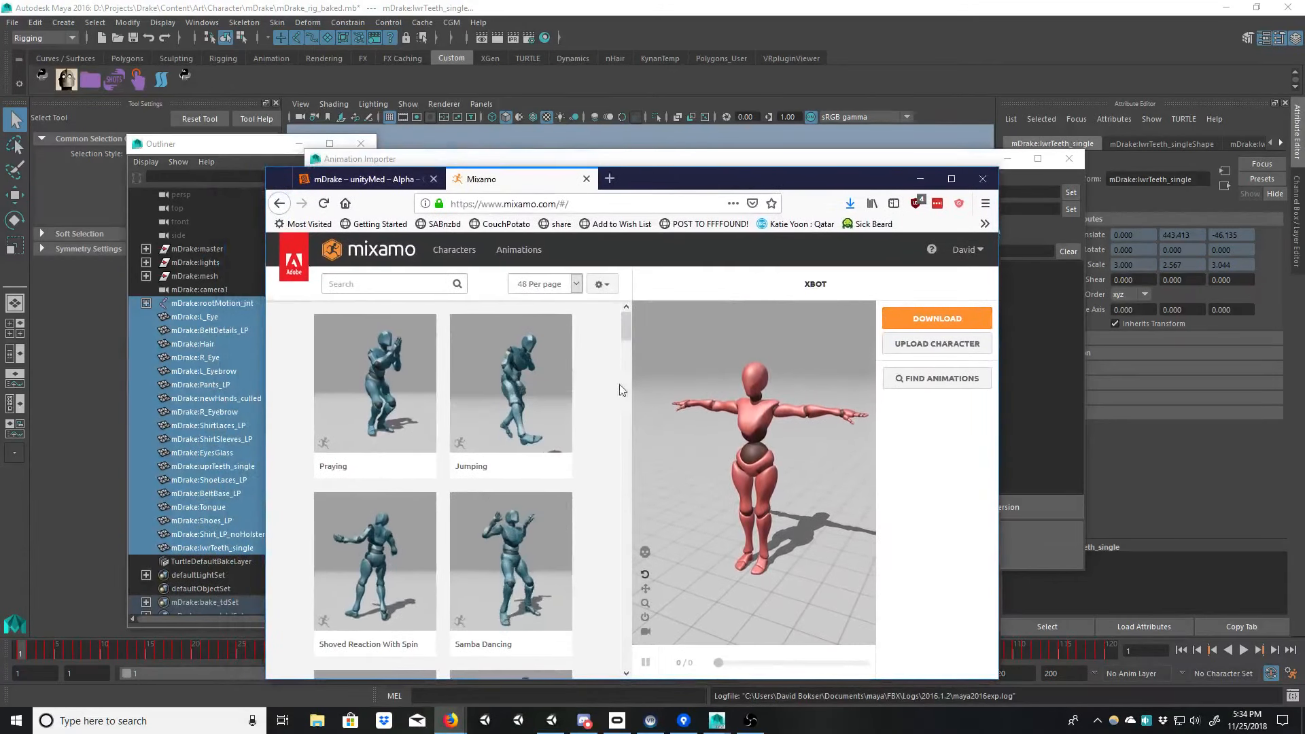
Step: Search Mixamo for idle and preview the first Idle result on the default character in a wider browser window
{"action": "mouse_move", "coordinate": [625, 321]}
{"action": "left_mouse_down"}
{"action": "mouse_move", "coordinate": [629, 333]}
{"action": "mouse_move", "coordinate": [630, 304]}
{"action": "left_mouse_up"}
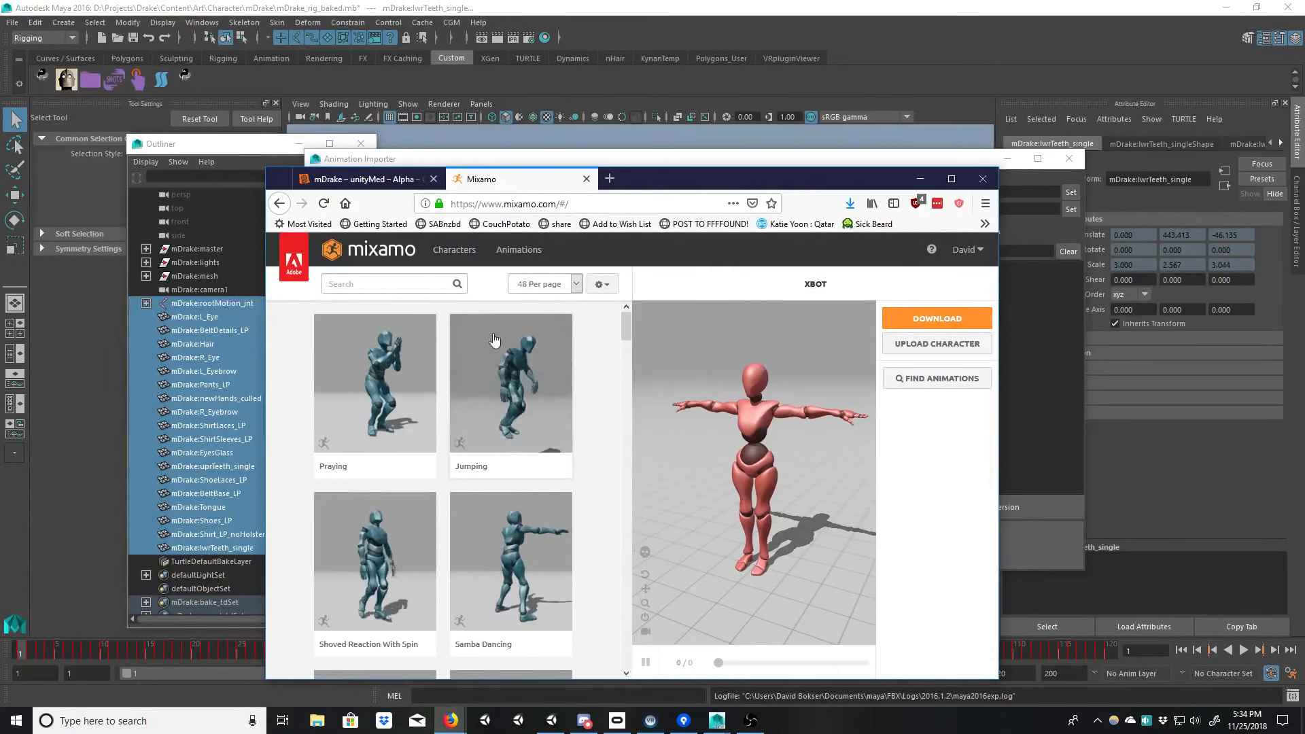
{"action": "left_click", "coordinate": [408, 285]}
{"action": "type", "text": "idle"}
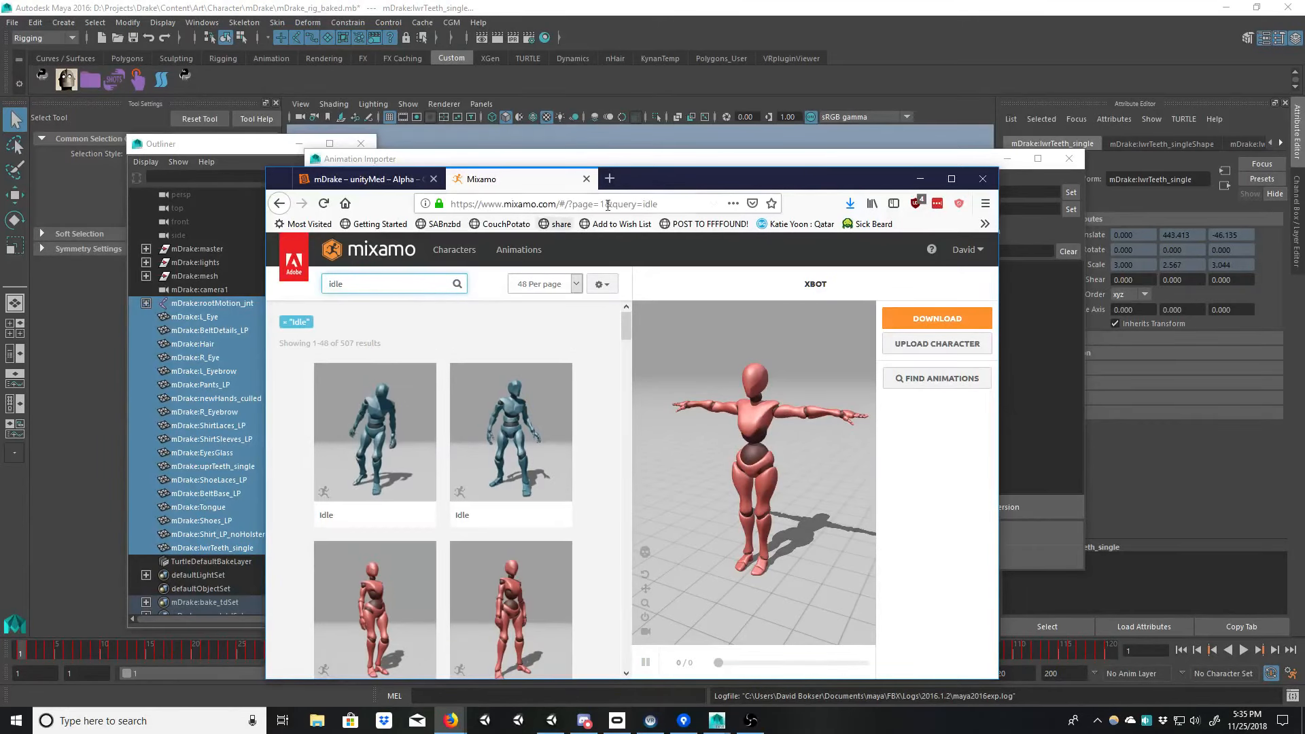
{"action": "left_click_drag", "start_coordinate": [706, 182], "coordinate": [739, 113]}
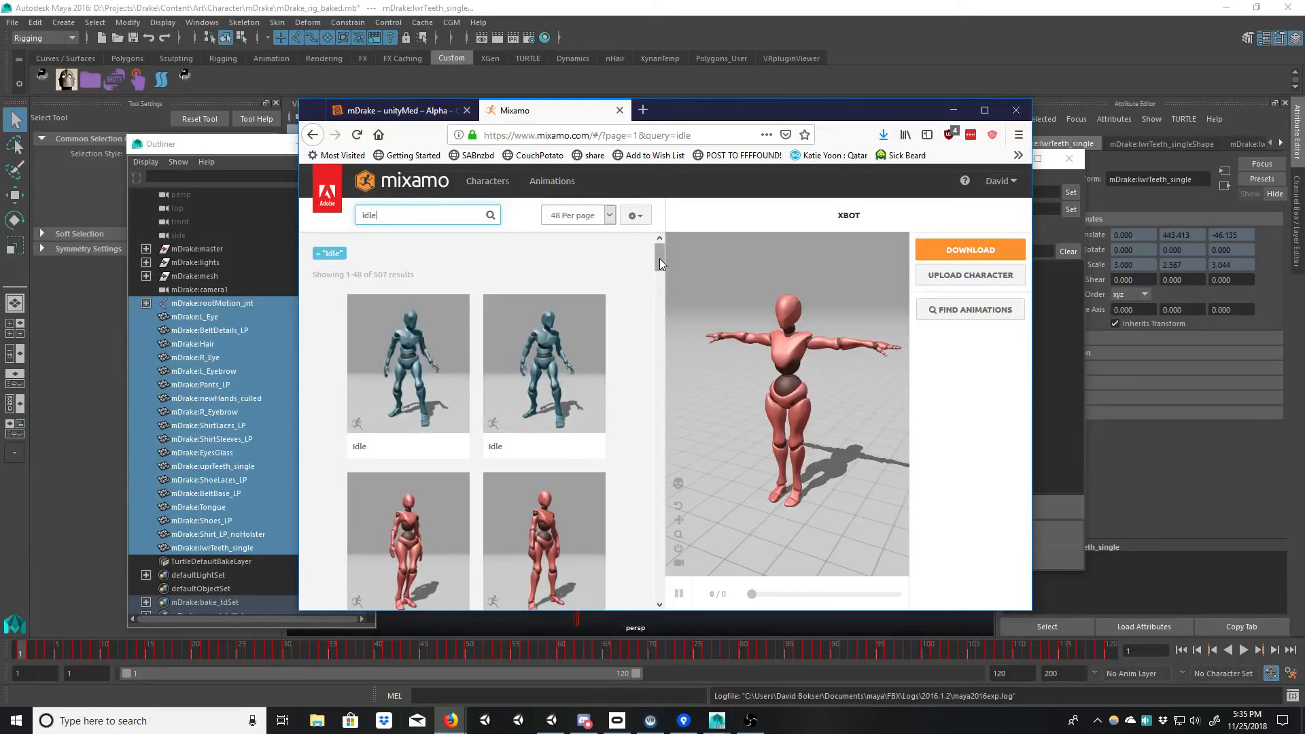
{"action": "left_click_drag", "start_coordinate": [659, 259], "coordinate": [645, 262]}
{"action": "left_click", "coordinate": [435, 358]}
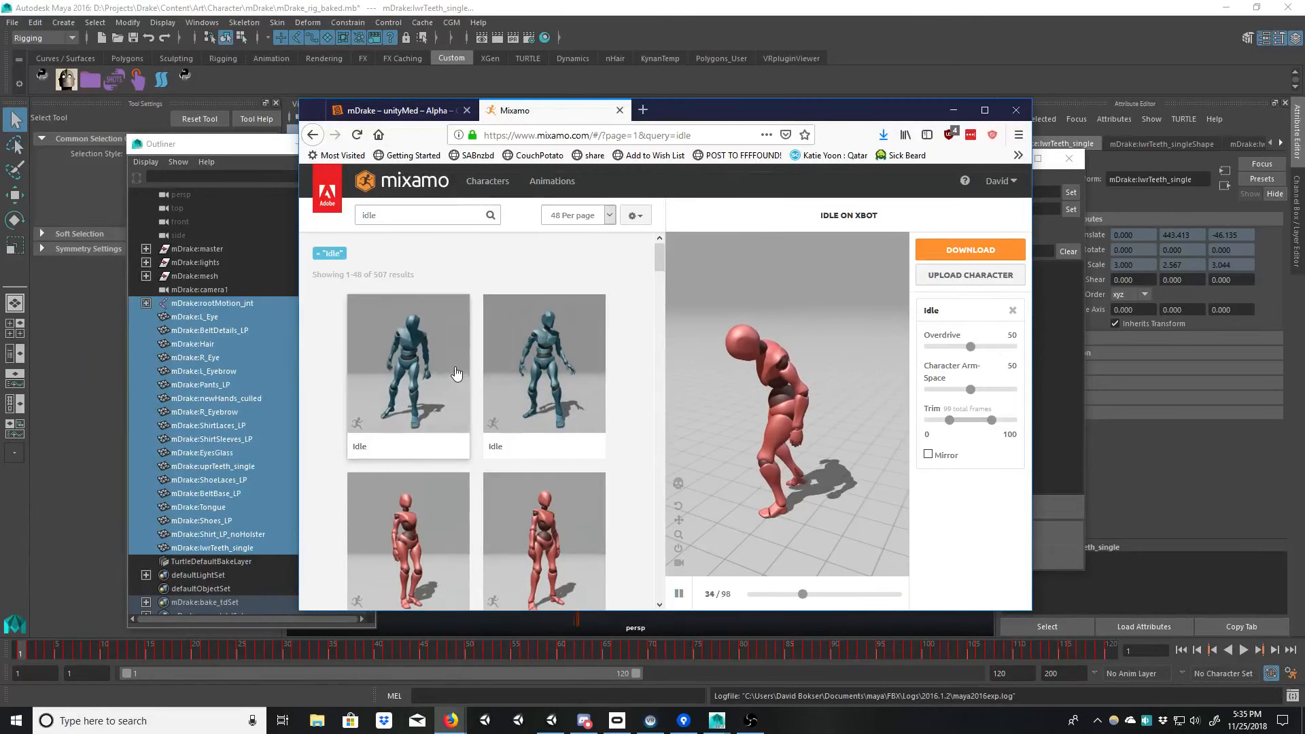
{"action": "left_click", "coordinate": [433, 382]}
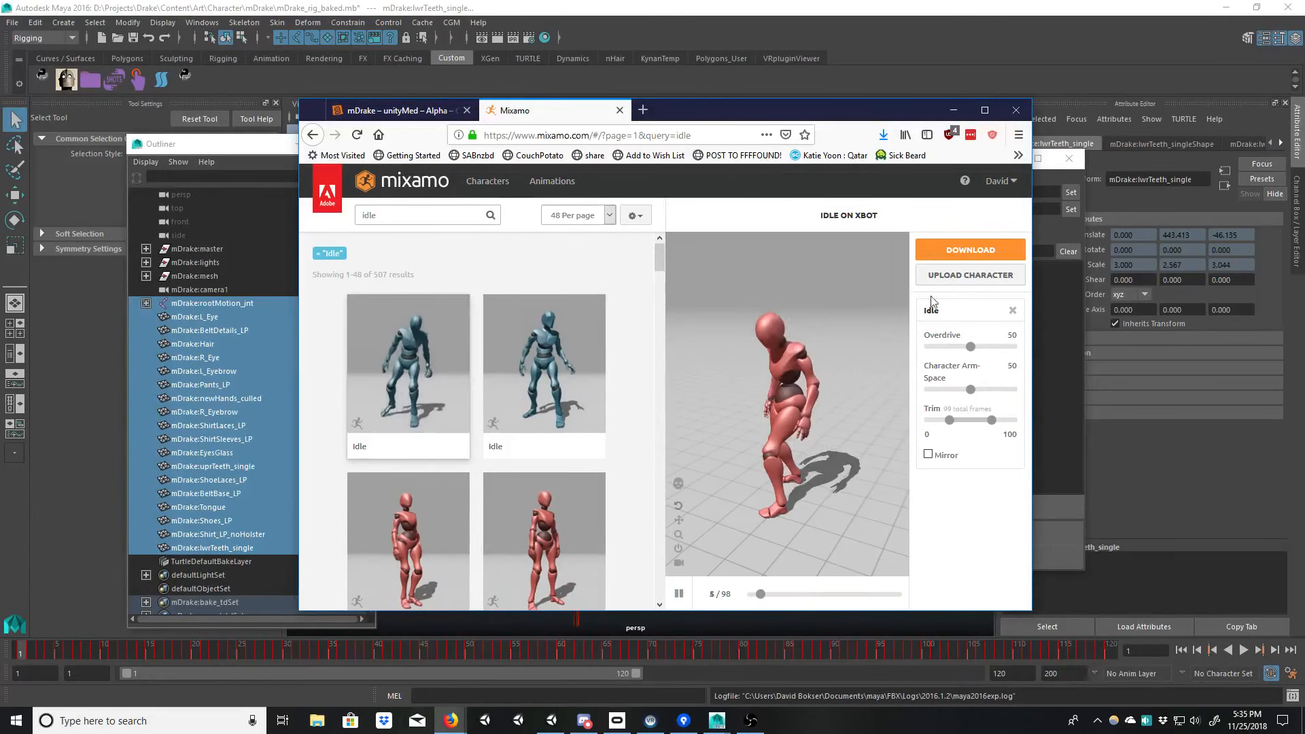
{"action": "left_click_drag", "start_coordinate": [1033, 310], "coordinate": [1179, 310]}
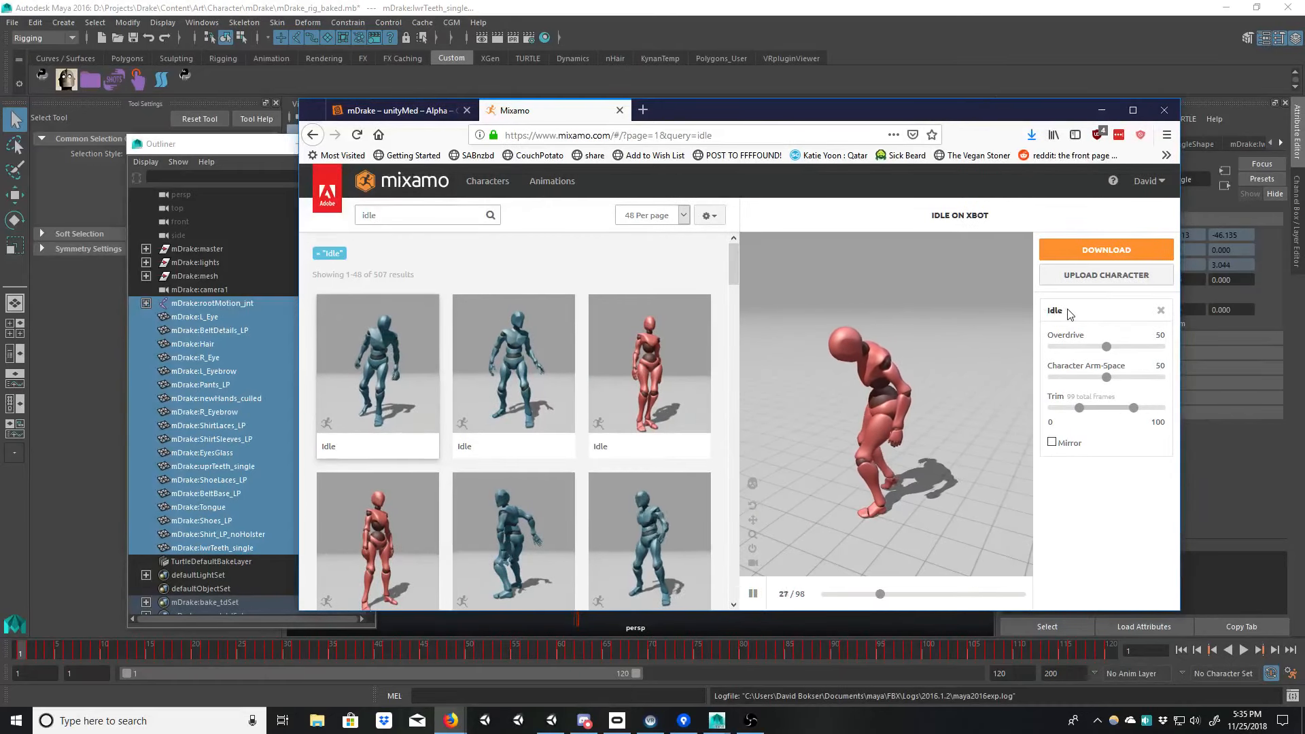
Step: Show the character library without the idle search filter and load Jasper as the preview character
{"action": "left_click", "coordinate": [496, 186]}
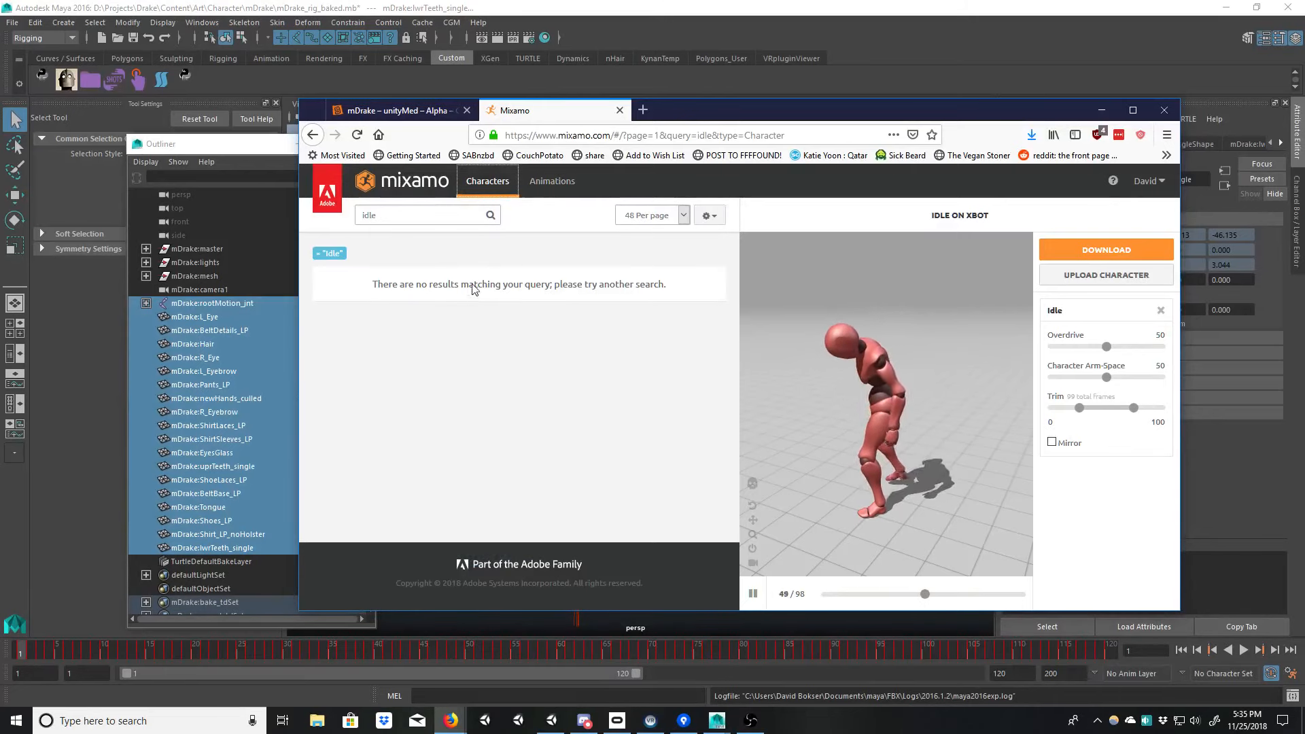
{"action": "left_click", "coordinate": [317, 256]}
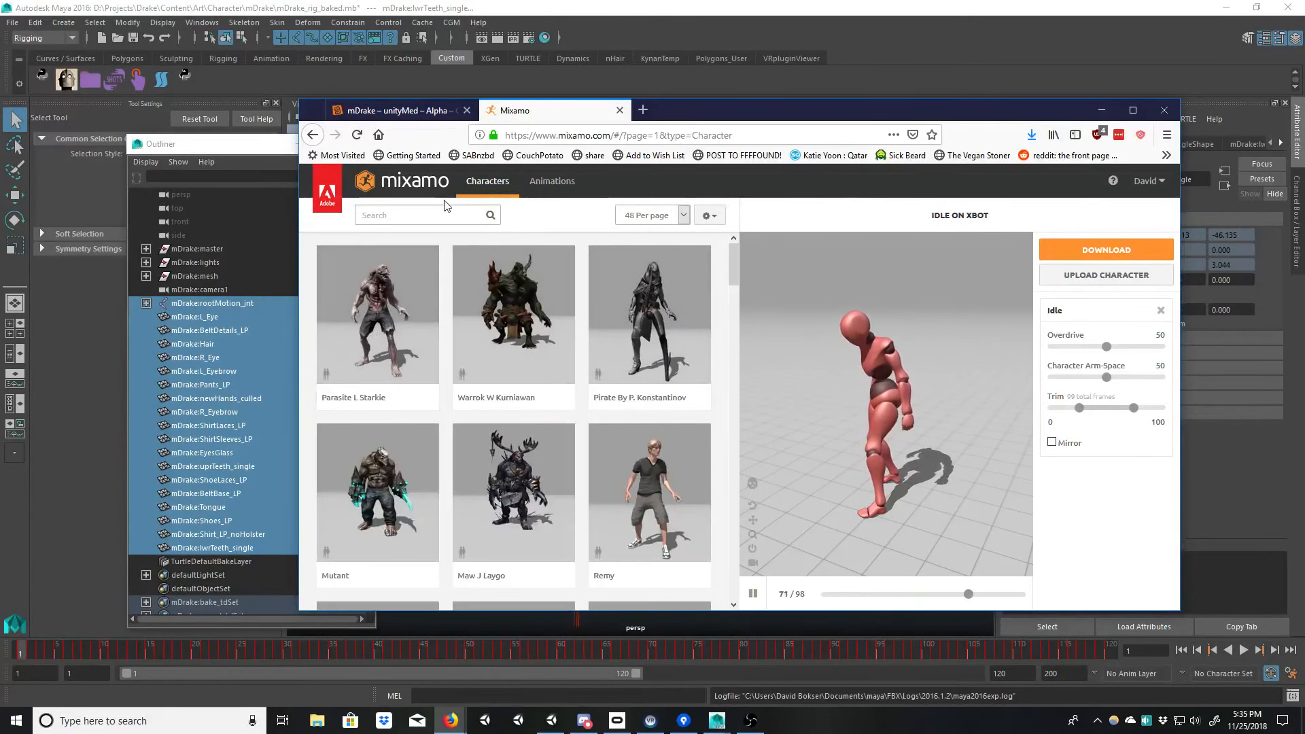
{"action": "mouse_move", "coordinate": [734, 271]}
{"action": "left_mouse_down"}
{"action": "mouse_move", "coordinate": [735, 336]}
{"action": "mouse_move", "coordinate": [736, 294]}
{"action": "left_mouse_up"}
{"action": "left_click", "coordinate": [658, 479]}
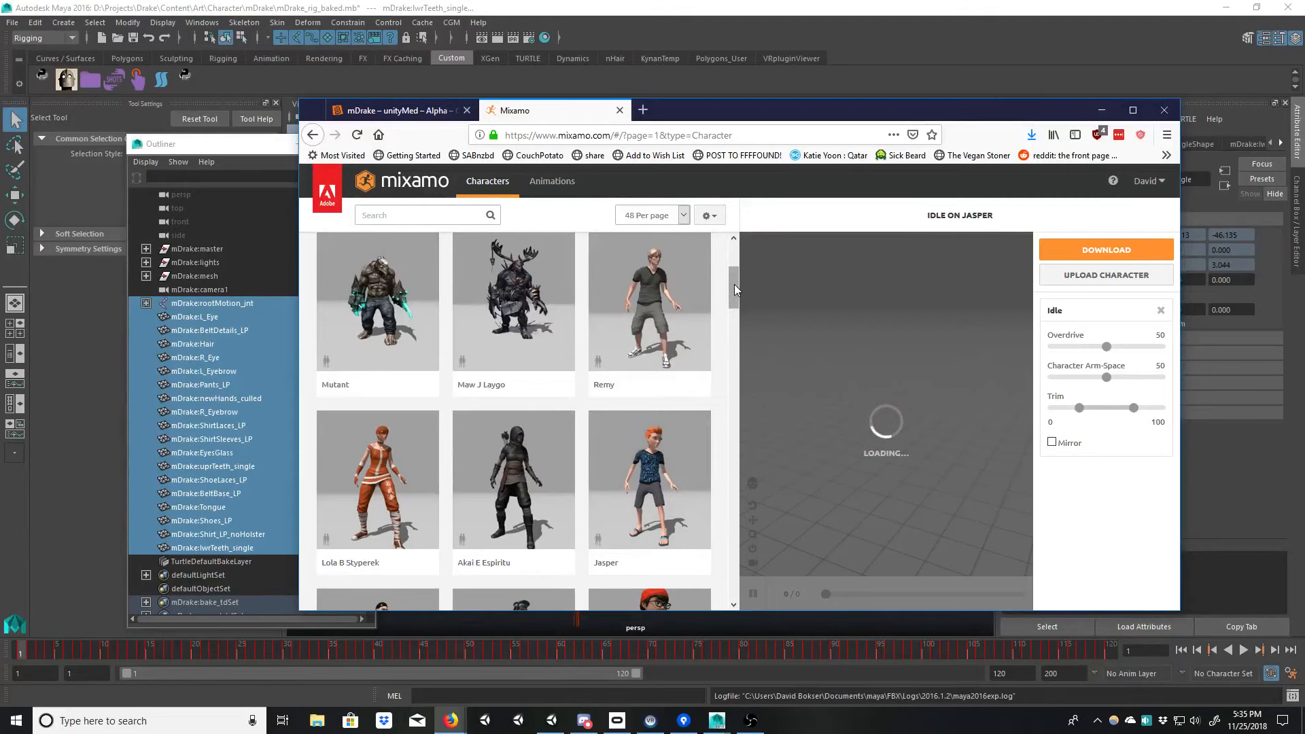
Step: Replace the preview character with Y Bot and accept the character change
{"action": "left_click_drag", "start_coordinate": [735, 291], "coordinate": [715, 529]}
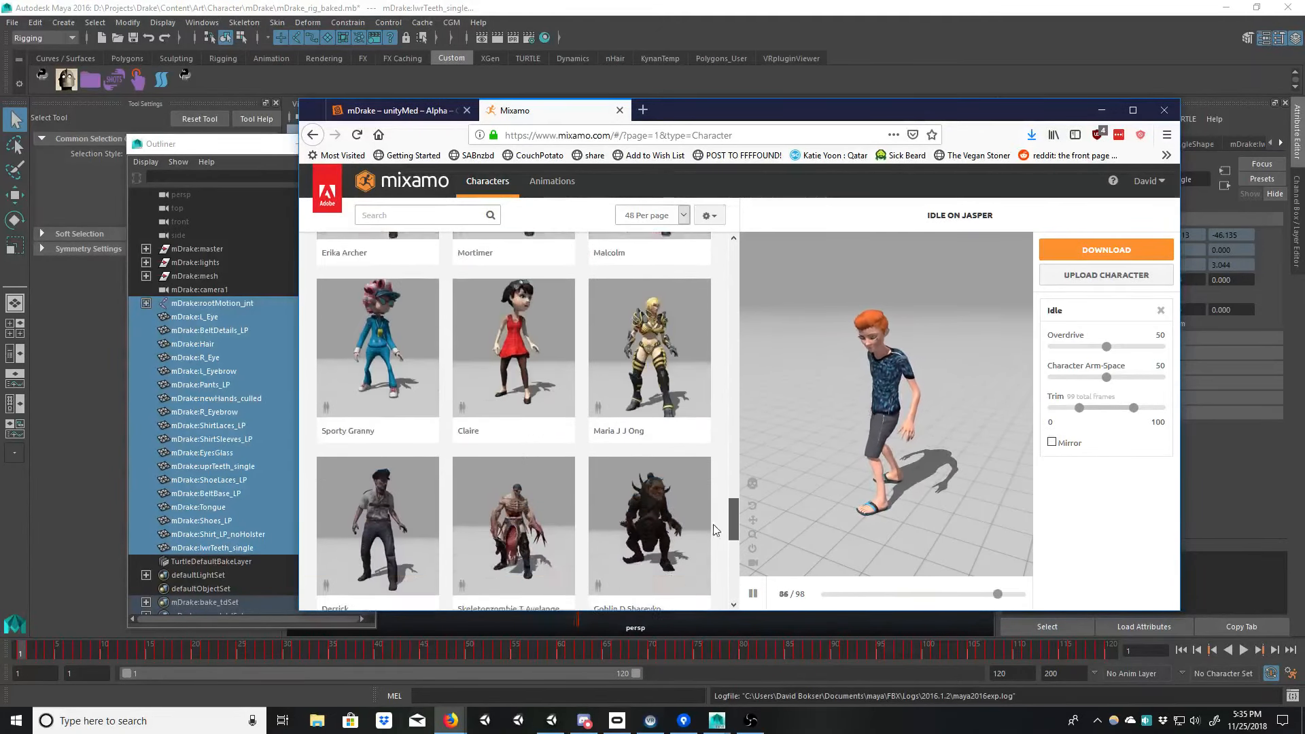
{"action": "scroll", "coordinate": [714, 529], "scroll_direction": "down", "scroll_amount": 6}
{"action": "left_click", "coordinate": [515, 404]}
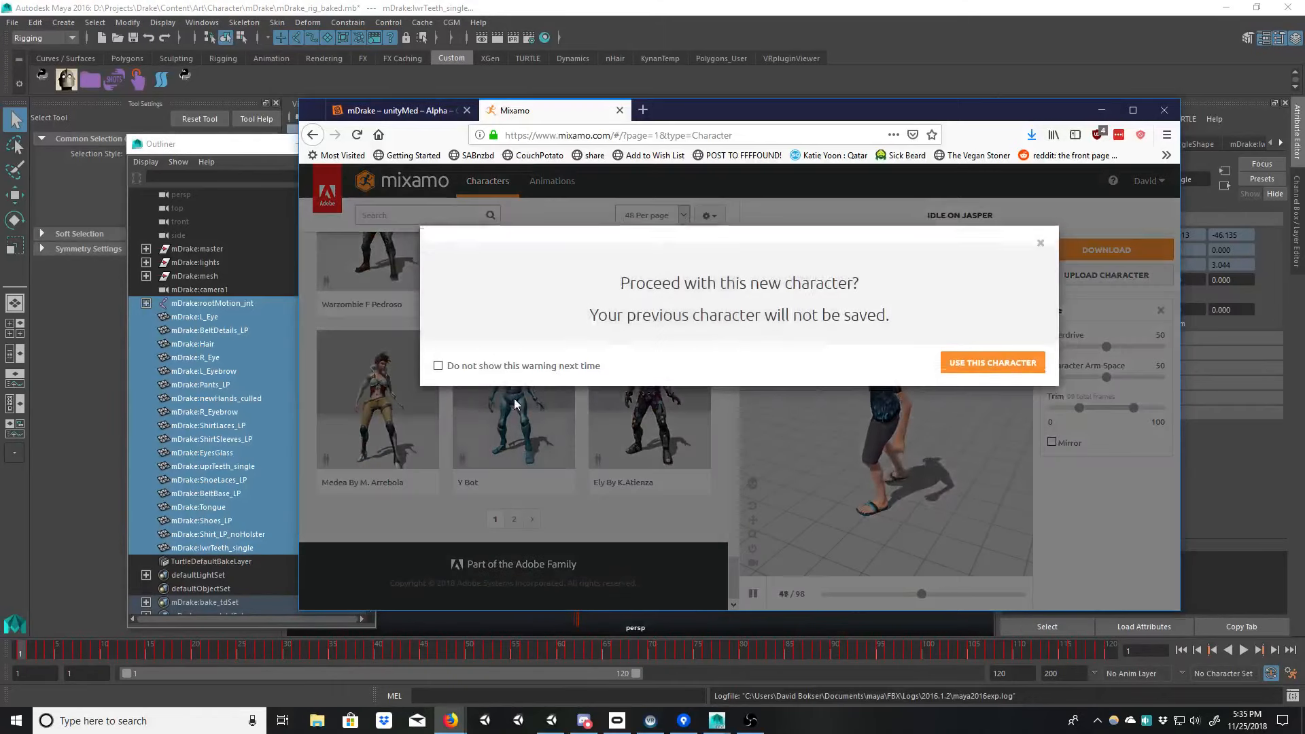
{"action": "left_click", "coordinate": [979, 372]}
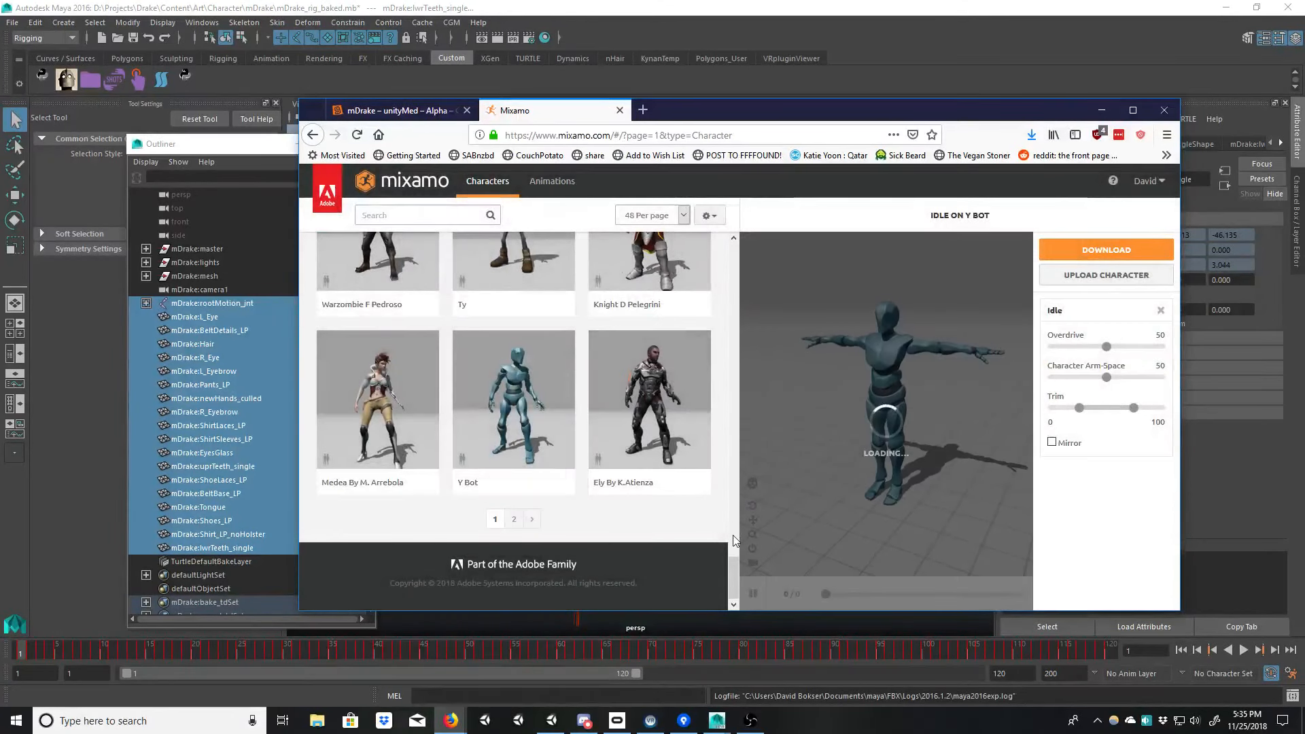
{"action": "left_click_drag", "start_coordinate": [733, 575], "coordinate": [743, 246]}
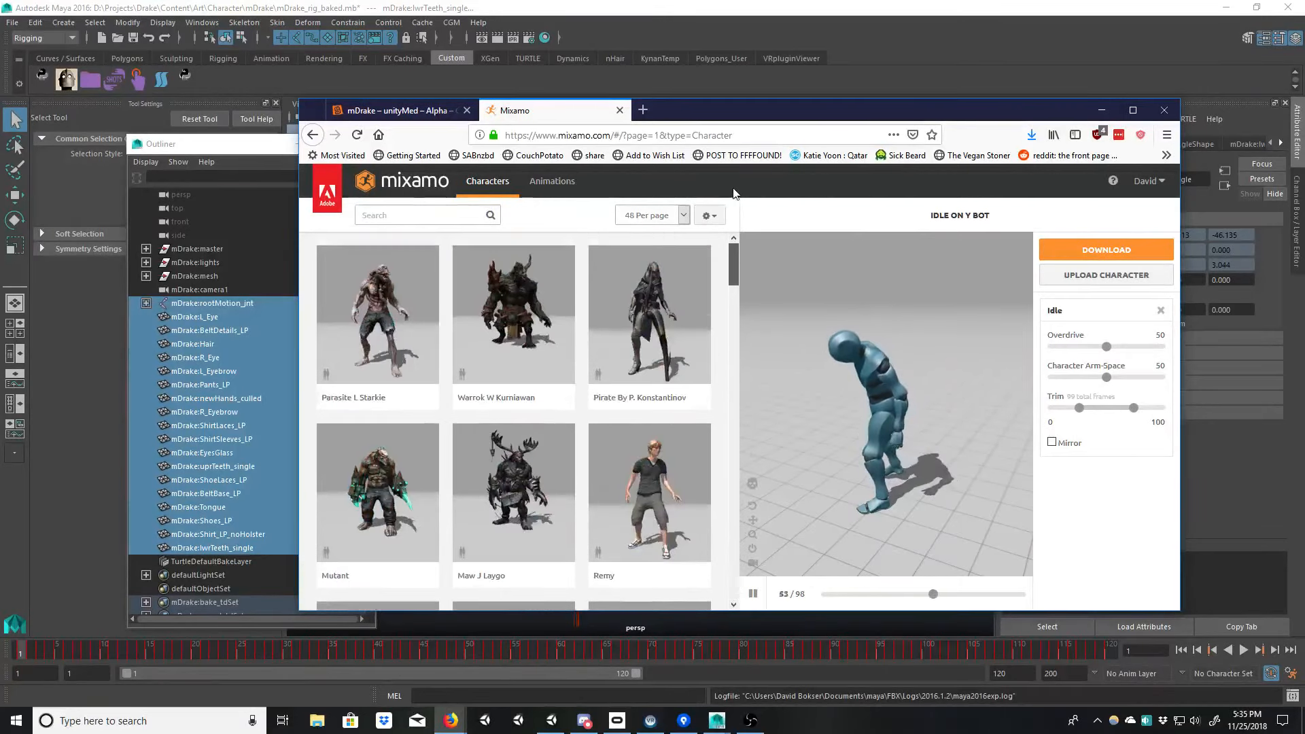
Step: Return to the animation library and search it for idle
{"action": "left_click", "coordinate": [430, 215]}
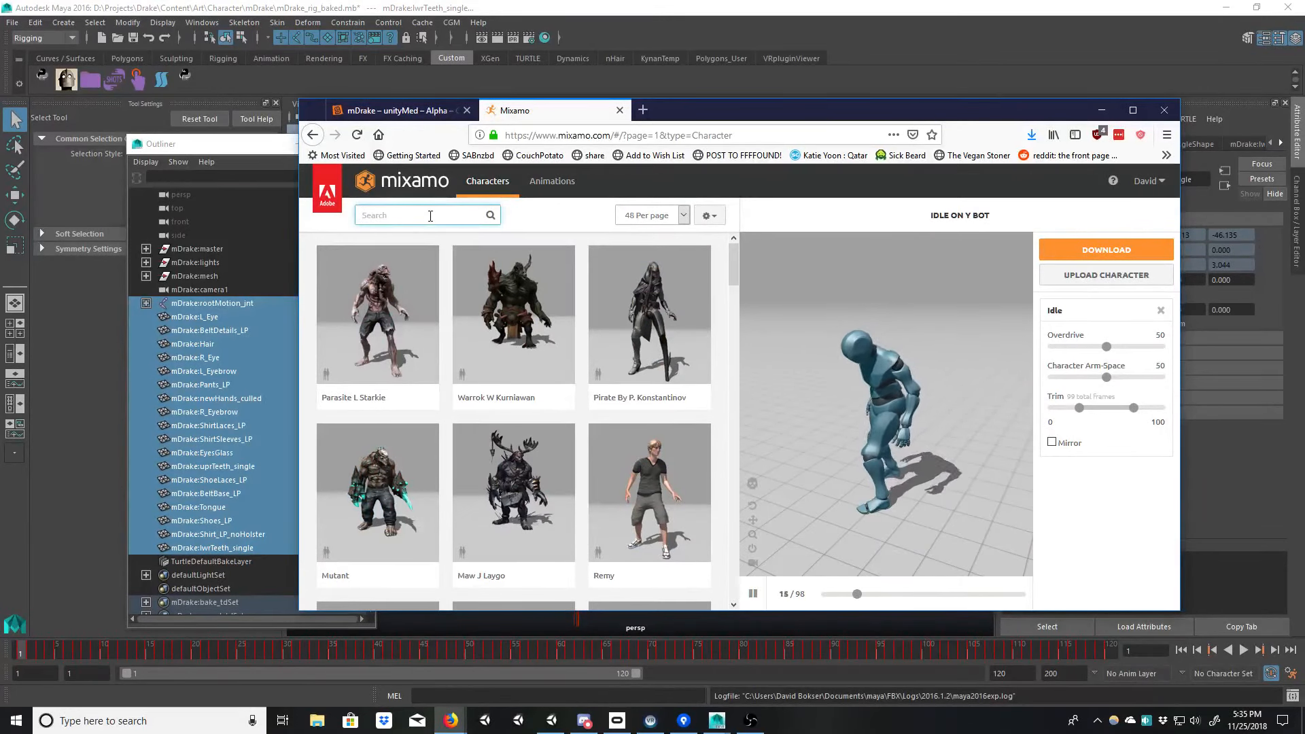
{"action": "left_click", "coordinate": [569, 181]}
{"action": "left_click", "coordinate": [405, 215]}
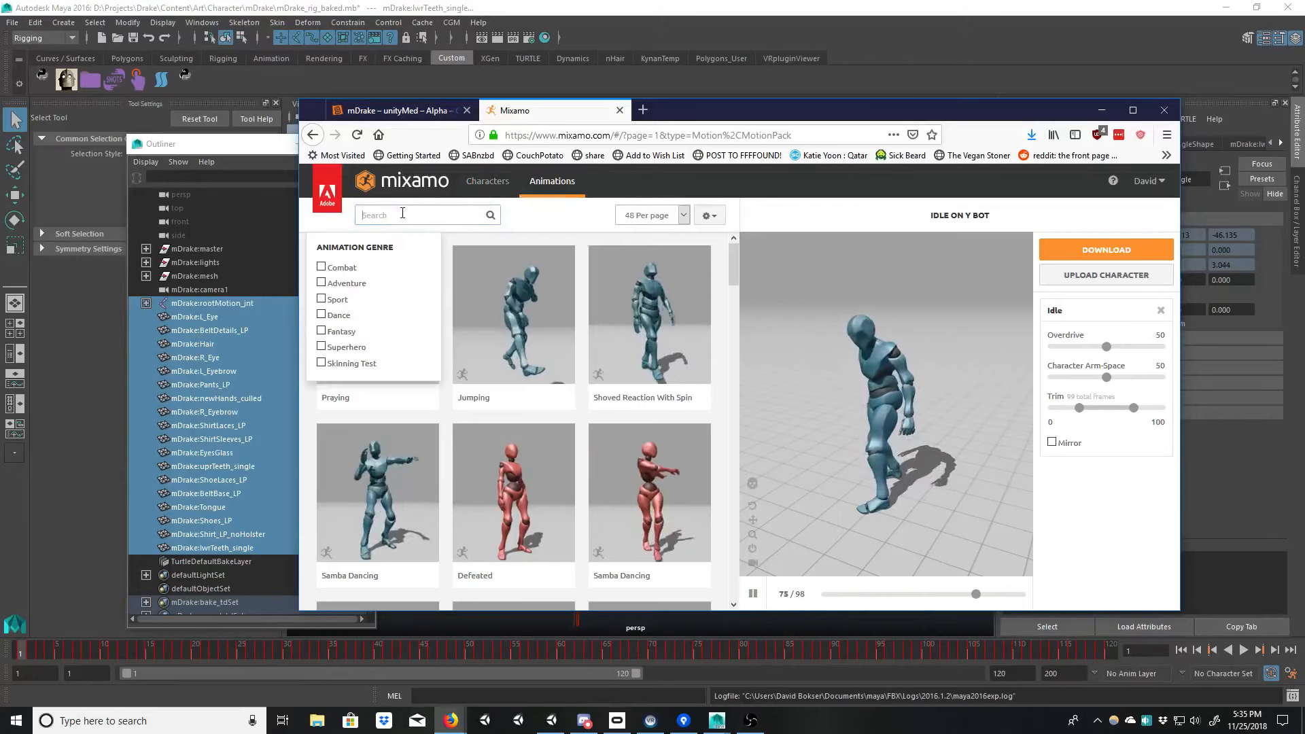
{"action": "type", "text": "idle"}
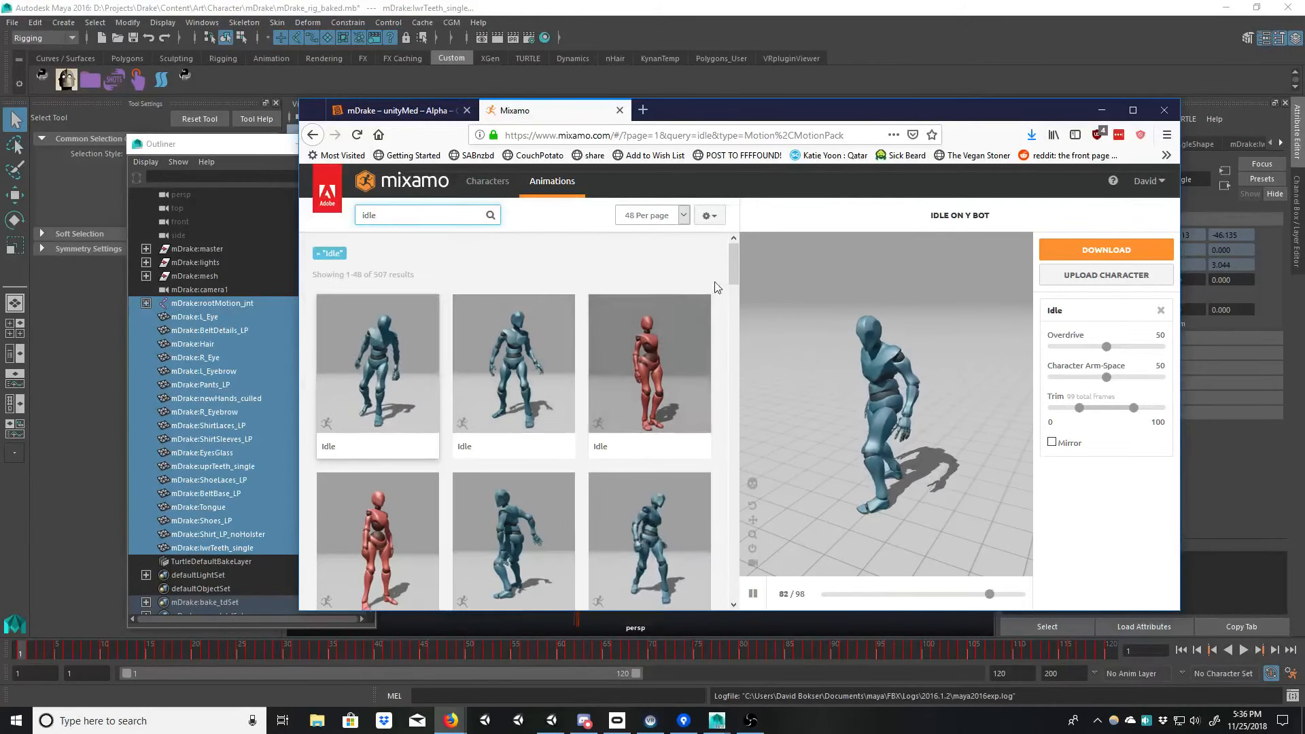
Step: Preview several of the Idle animations on Y Bot to compare their motion and length
{"action": "left_click", "coordinate": [514, 367]}
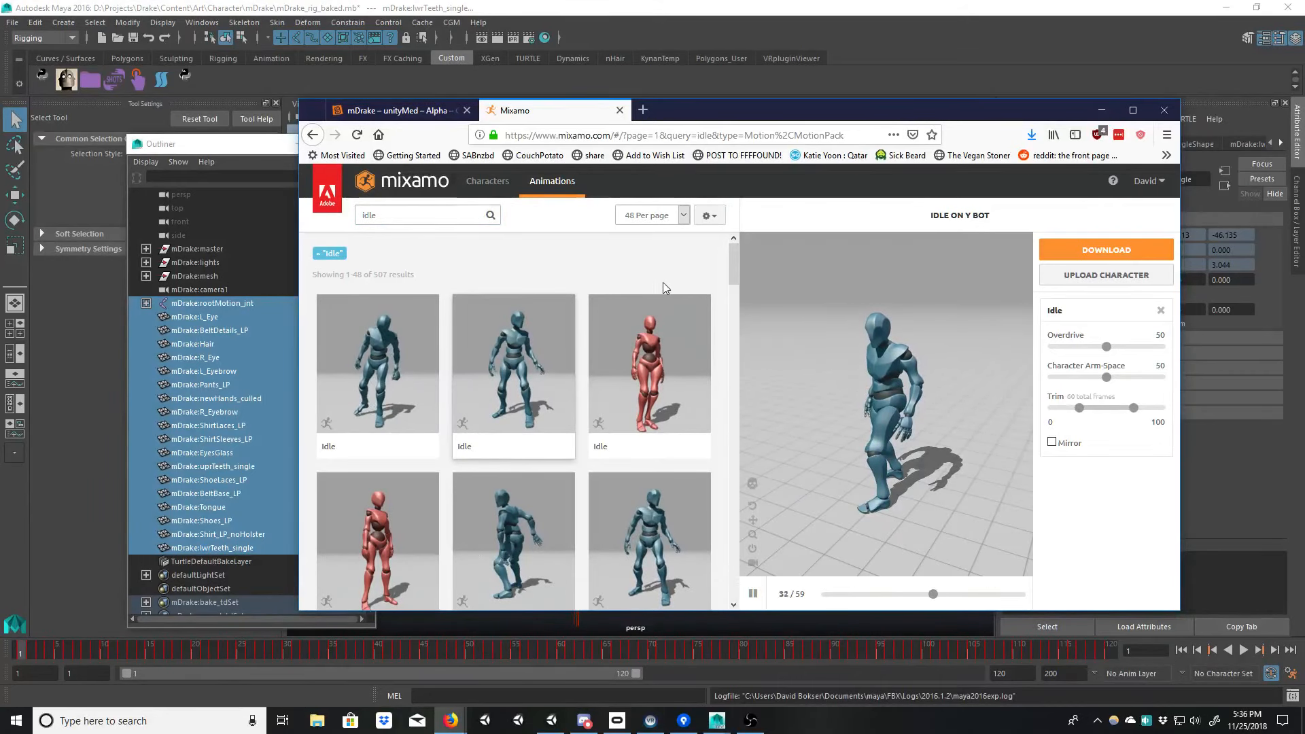
{"action": "left_click_drag", "start_coordinate": [733, 274], "coordinate": [734, 297]}
{"action": "scroll", "coordinate": [733, 297], "scroll_direction": "up", "scroll_amount": 2}
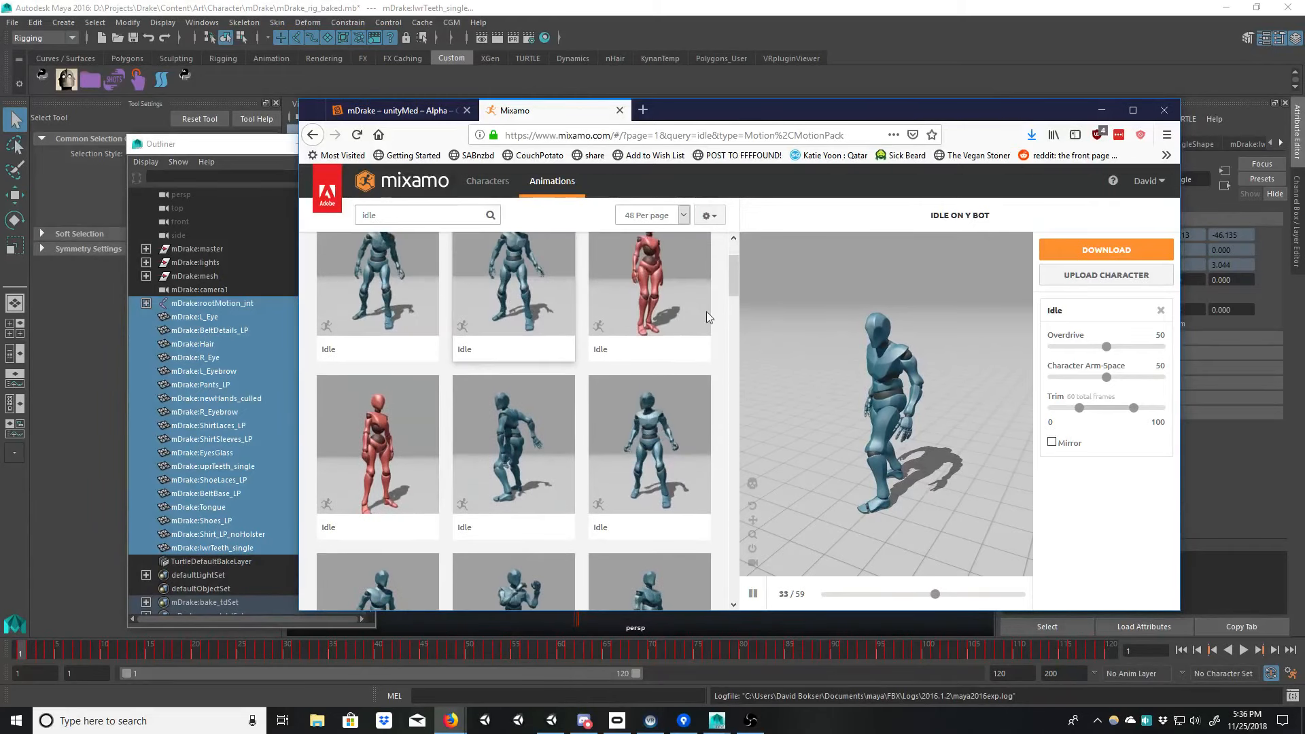
{"action": "left_click", "coordinate": [664, 432]}
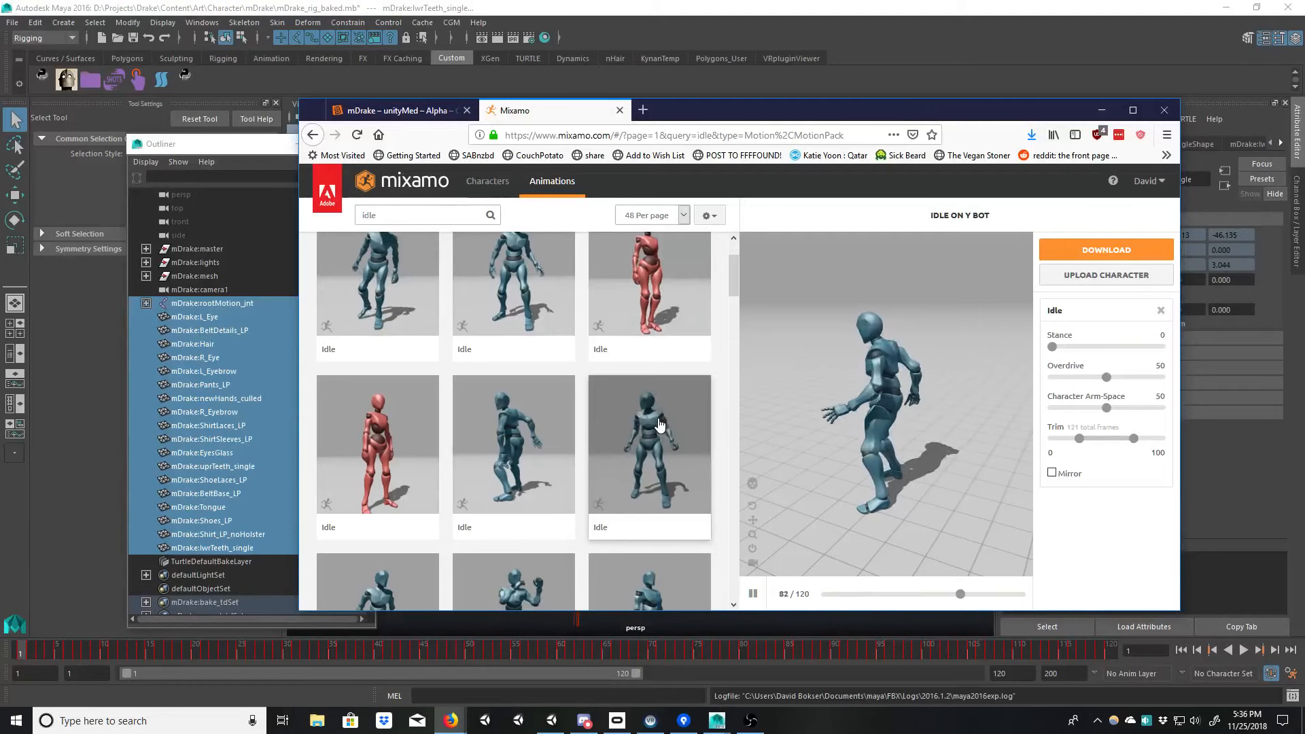
{"action": "left_click", "coordinate": [538, 449]}
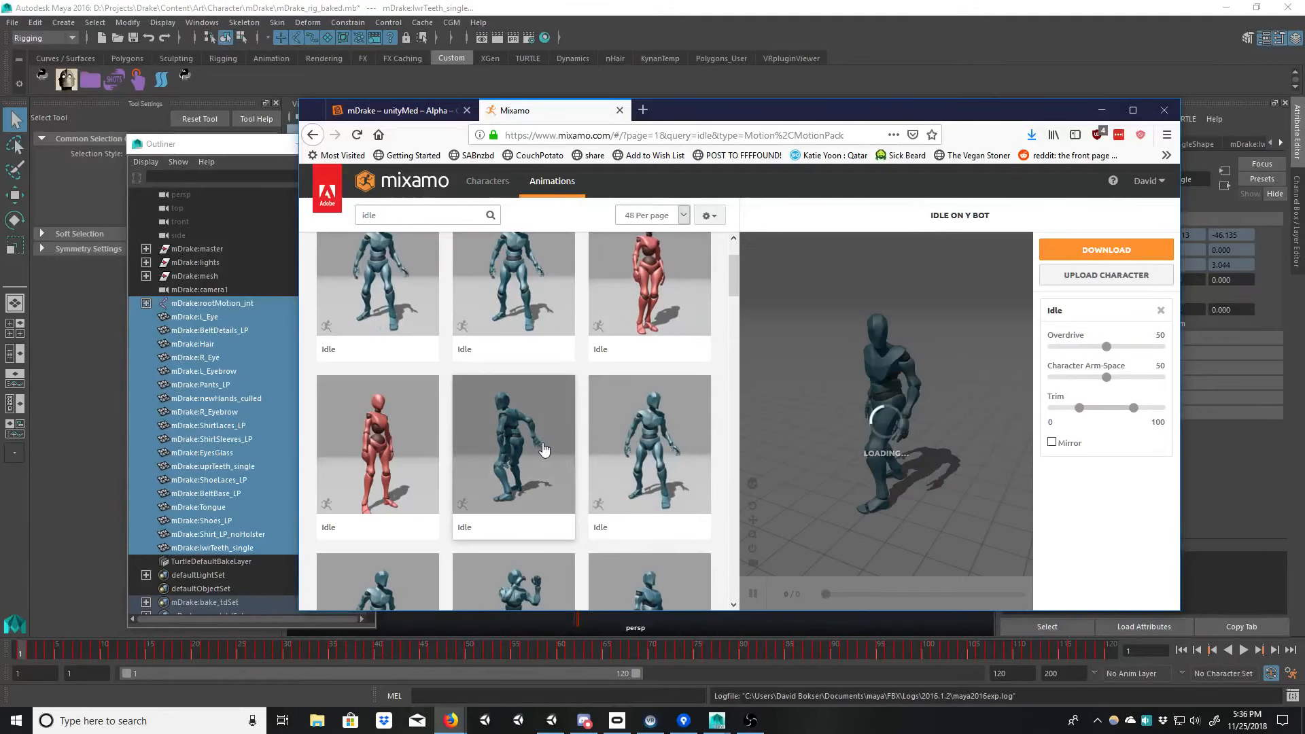
{"action": "left_click", "coordinate": [649, 430]}
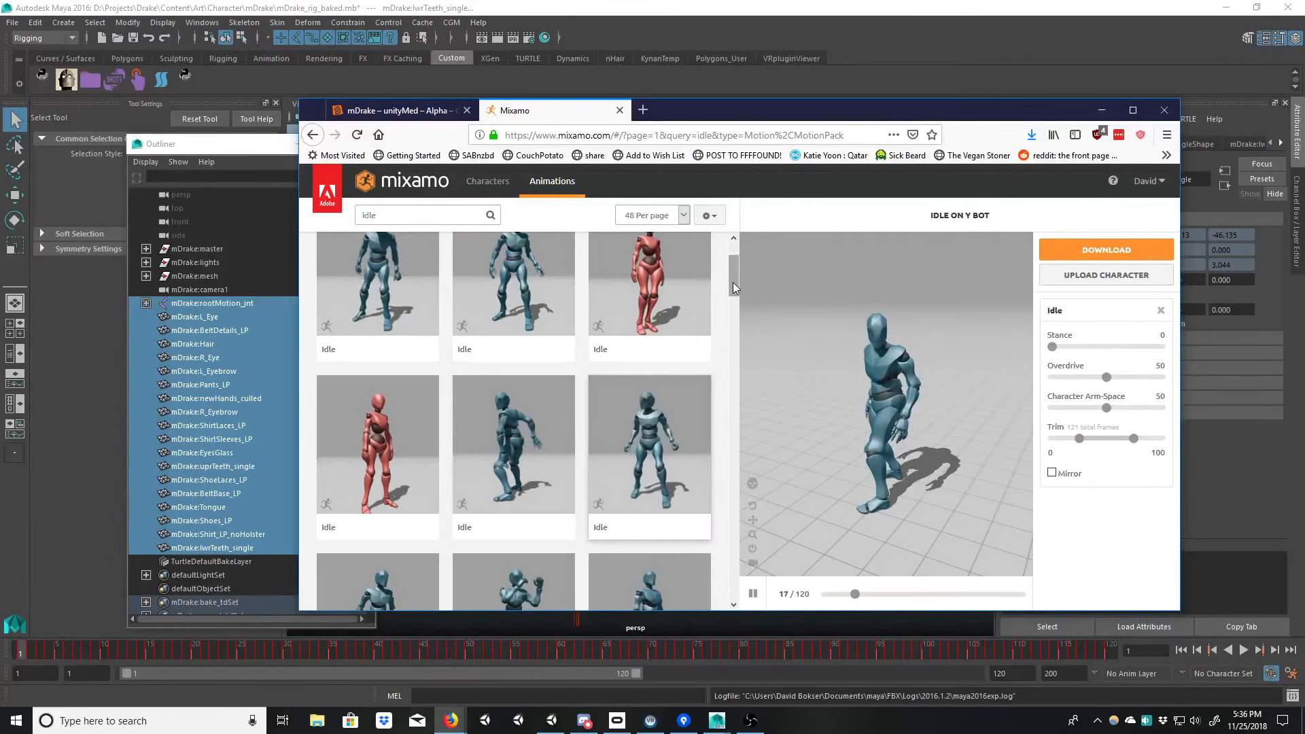
{"action": "left_click_drag", "start_coordinate": [732, 283], "coordinate": [732, 304]}
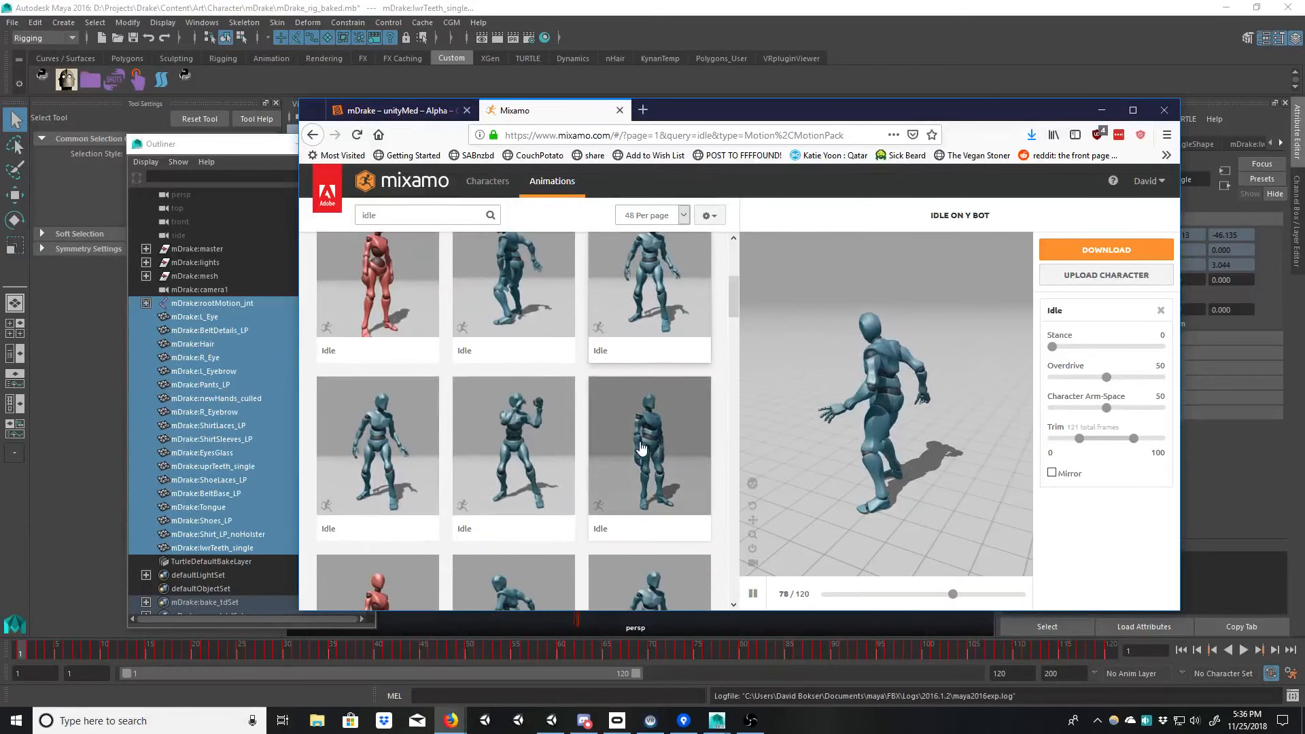
{"action": "left_click", "coordinate": [390, 469]}
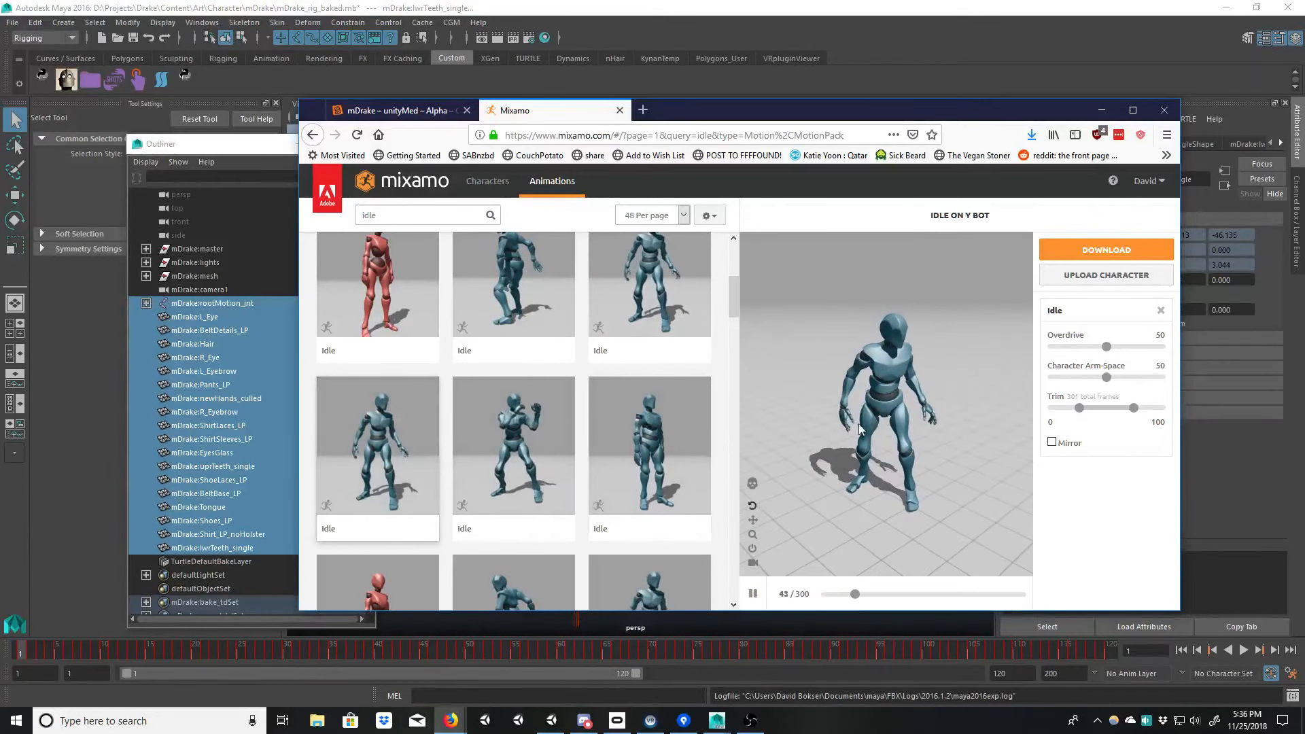
{"action": "left_click_drag", "start_coordinate": [732, 293], "coordinate": [735, 265]}
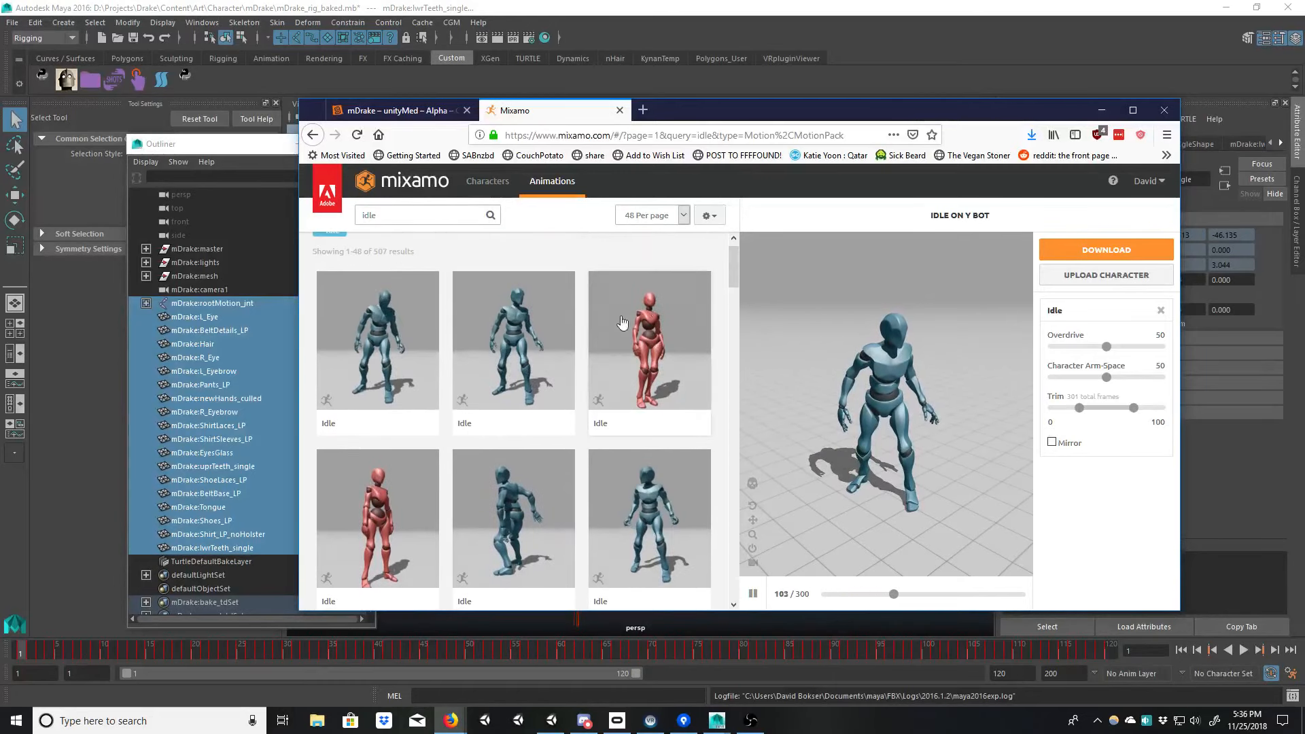
{"action": "left_click", "coordinate": [520, 355]}
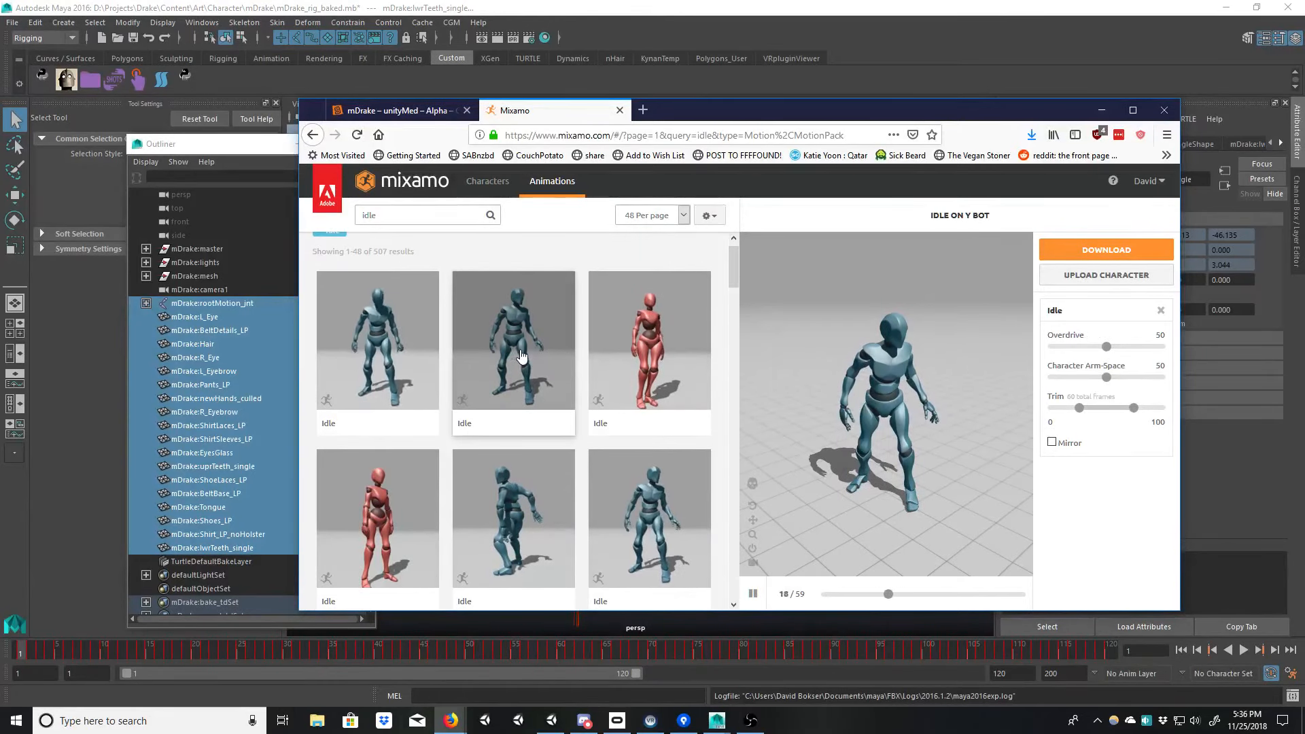
{"action": "left_click_drag", "start_coordinate": [733, 279], "coordinate": [733, 332]}
{"action": "left_click", "coordinate": [663, 442]}
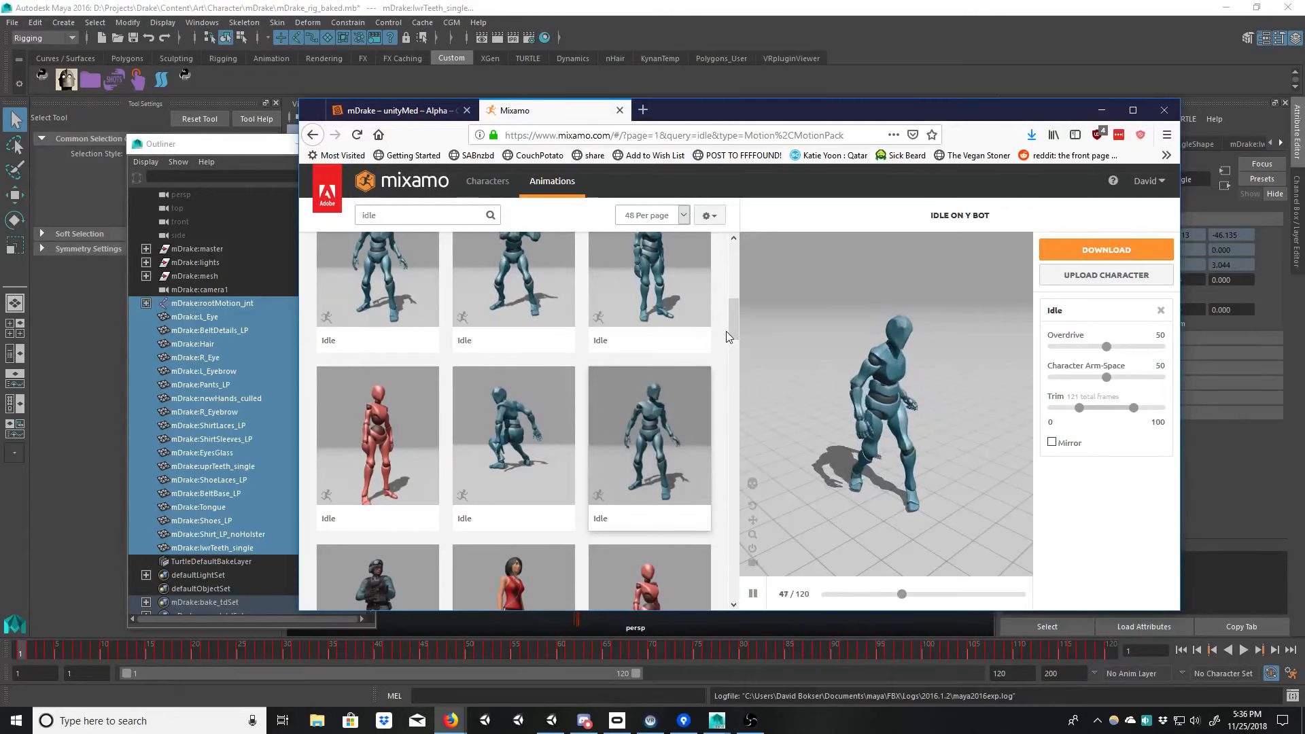
{"action": "left_click_drag", "start_coordinate": [736, 320], "coordinate": [734, 327]}
Step: Download the 301-frame Idle animation for Y Bot as FBX without skin at 30 frames per second and save the file
{"action": "left_click", "coordinate": [400, 306]}
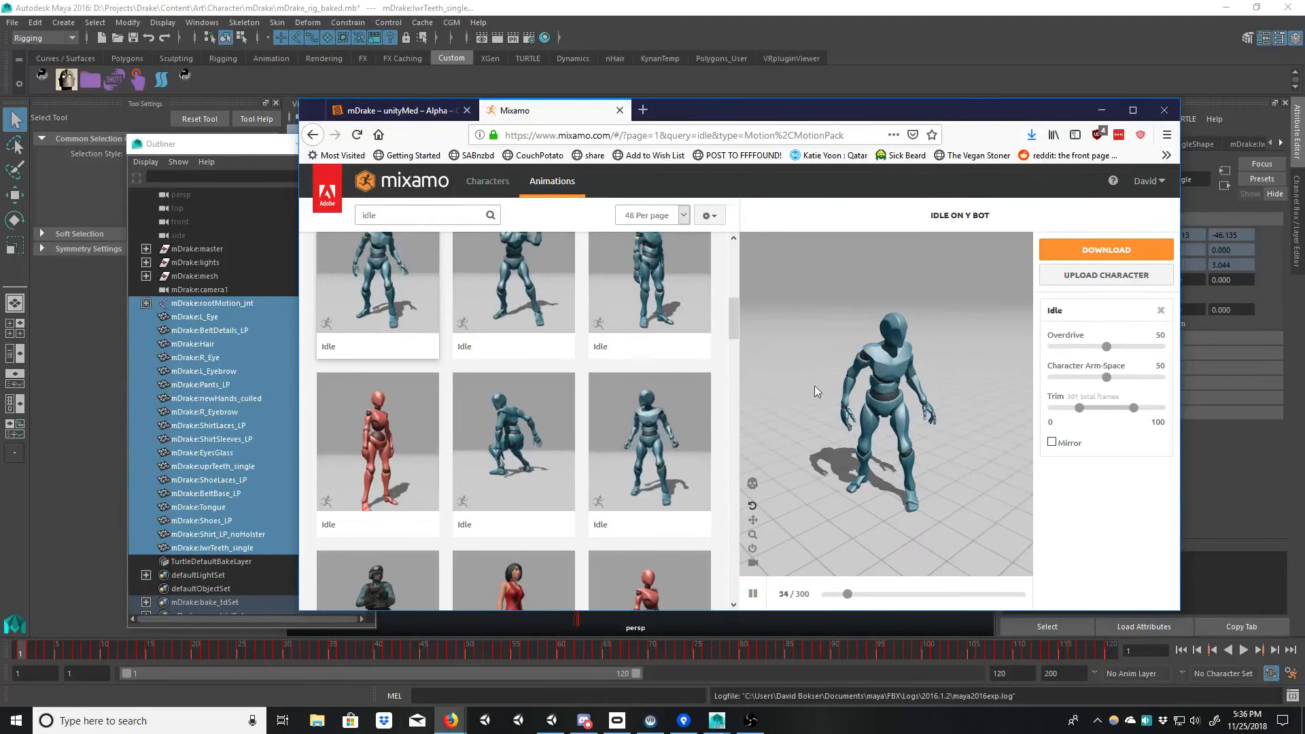
{"action": "left_click", "coordinate": [1096, 251]}
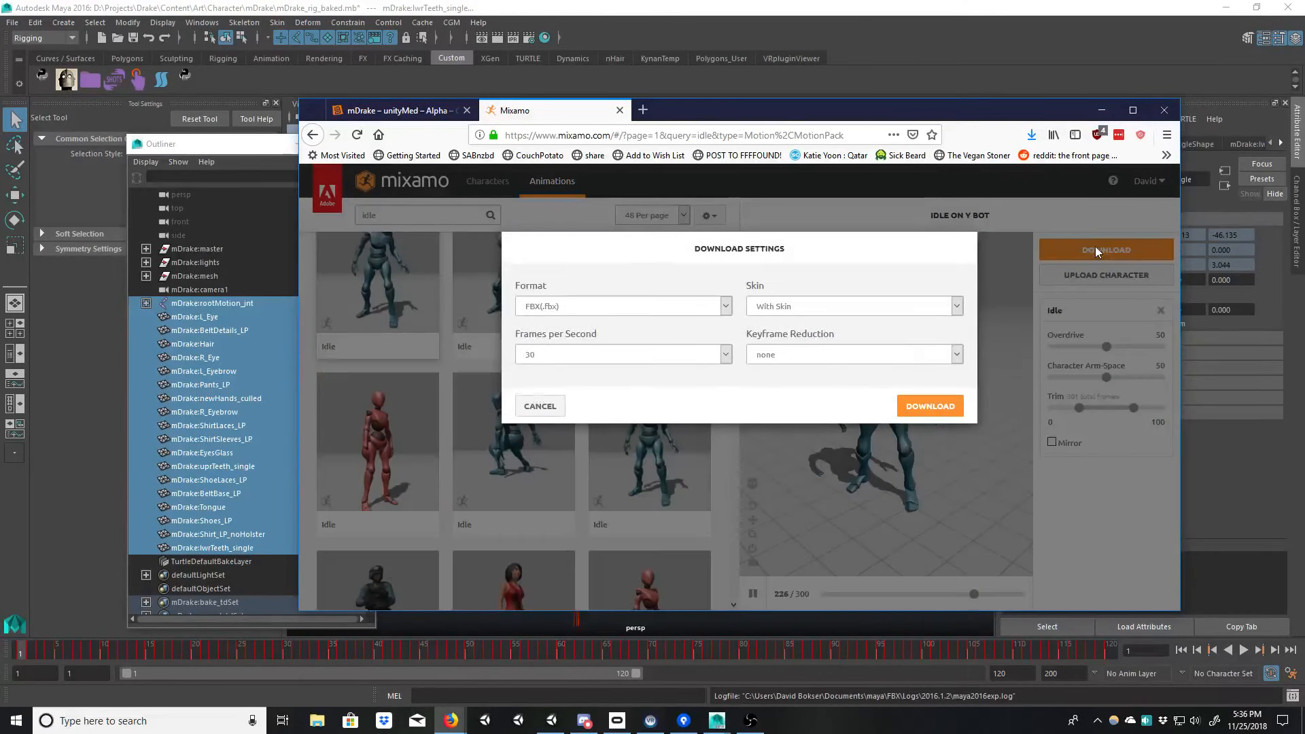
{"action": "left_click", "coordinate": [795, 307]}
{"action": "left_click", "coordinate": [781, 339]}
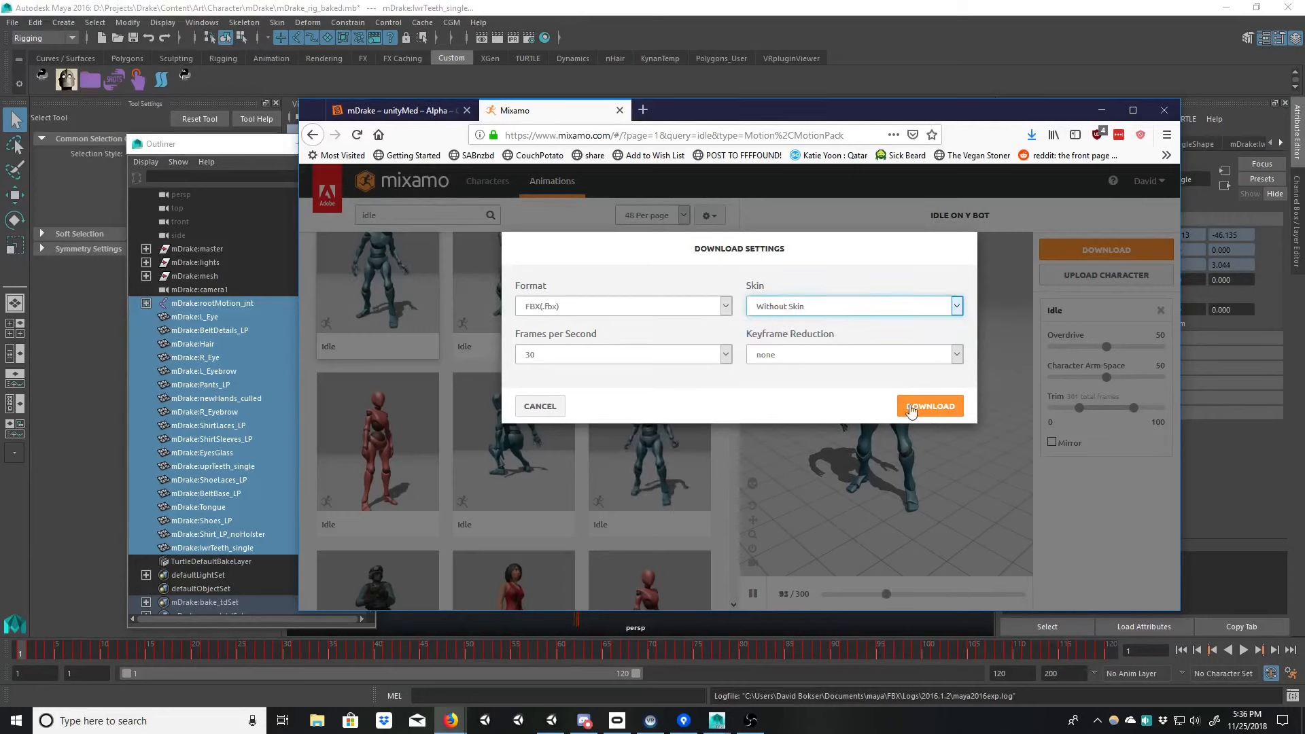
{"action": "left_click", "coordinate": [930, 406]}
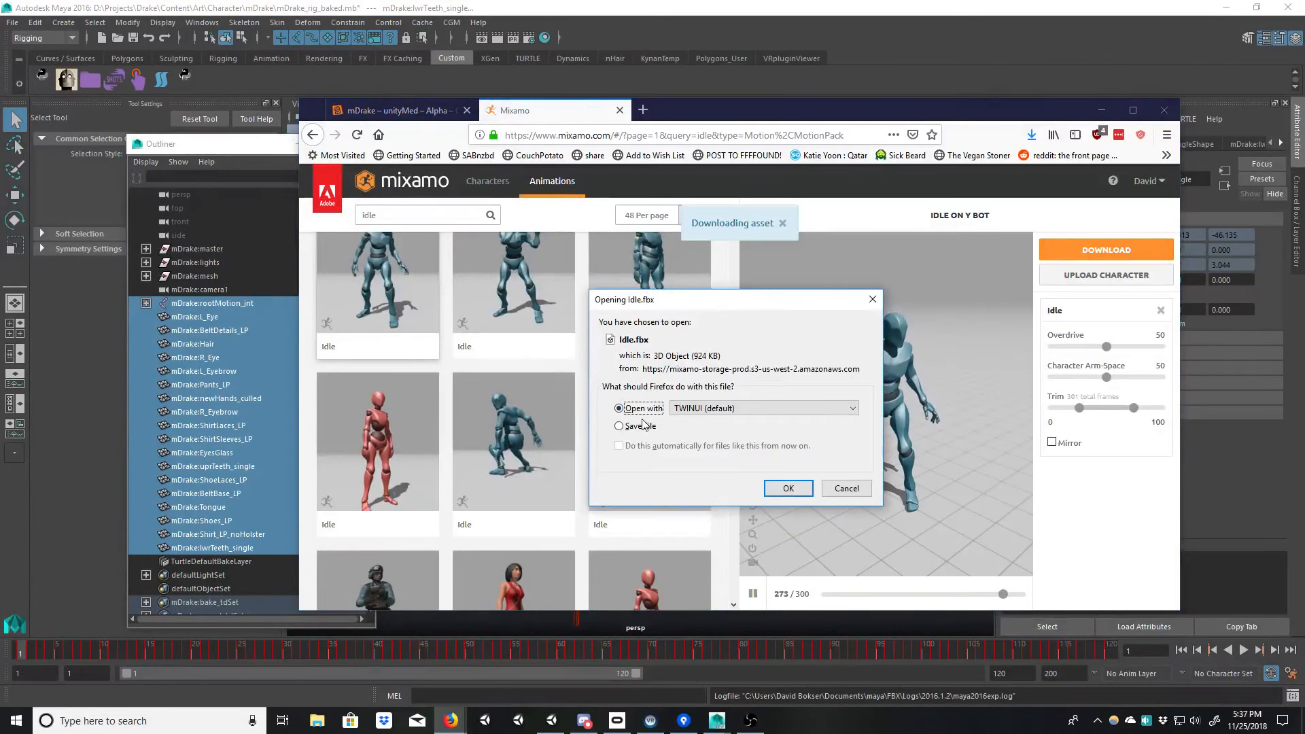
{"action": "left_click", "coordinate": [789, 488]}
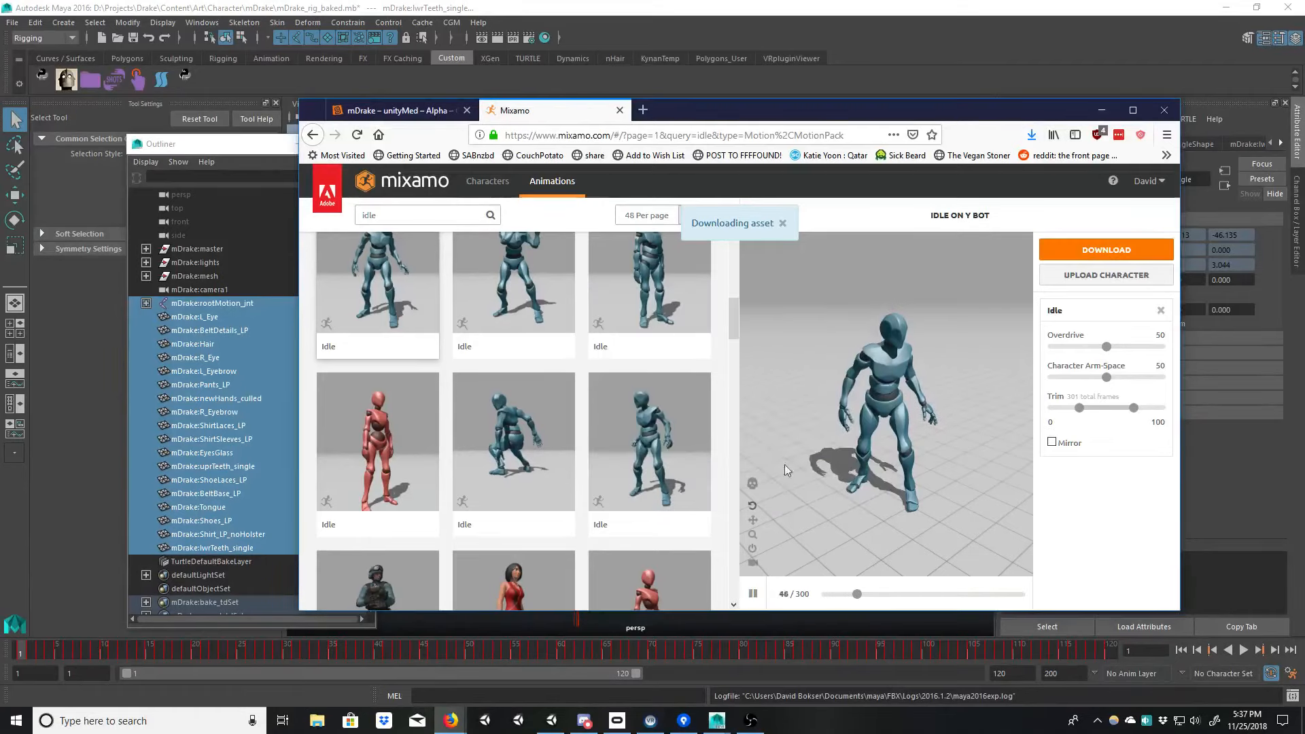
Step: Download the 121-frame Idle animation as FBX with the same without-skin settings and save the file
{"action": "left_click", "coordinate": [669, 450]}
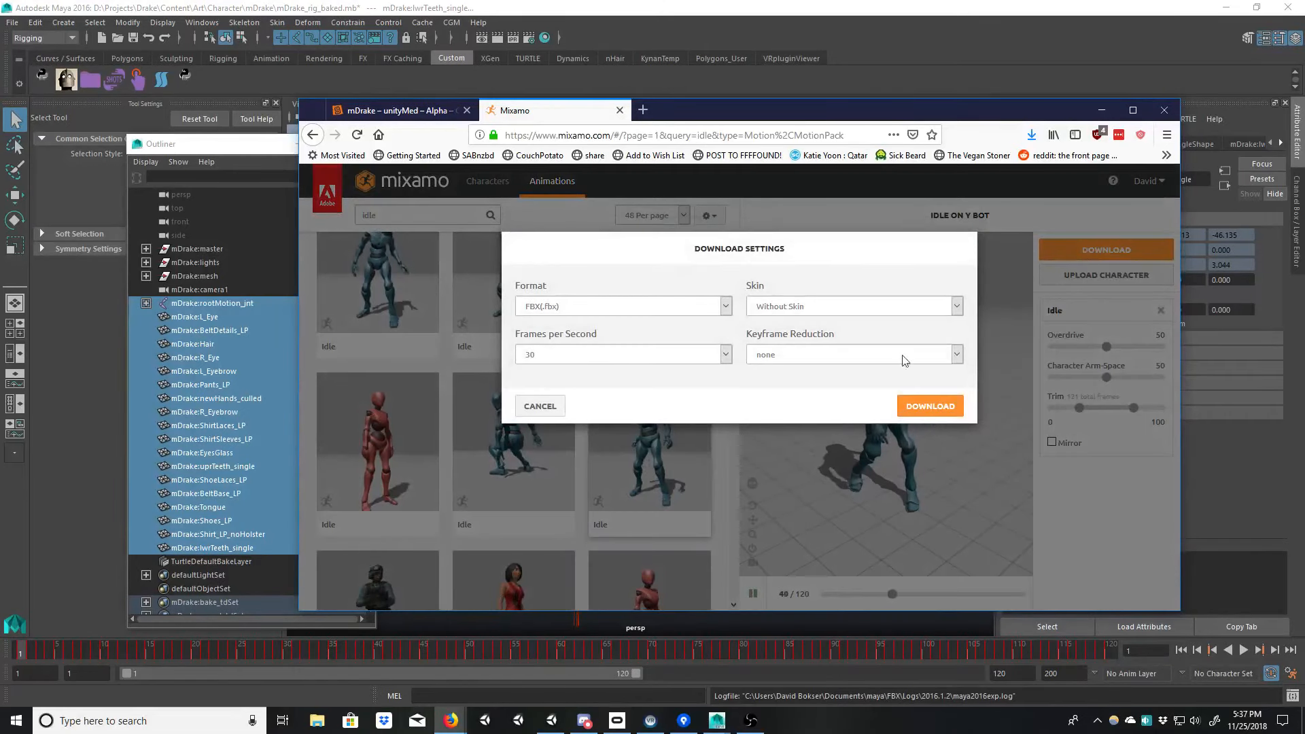
{"action": "left_click", "coordinate": [928, 405]}
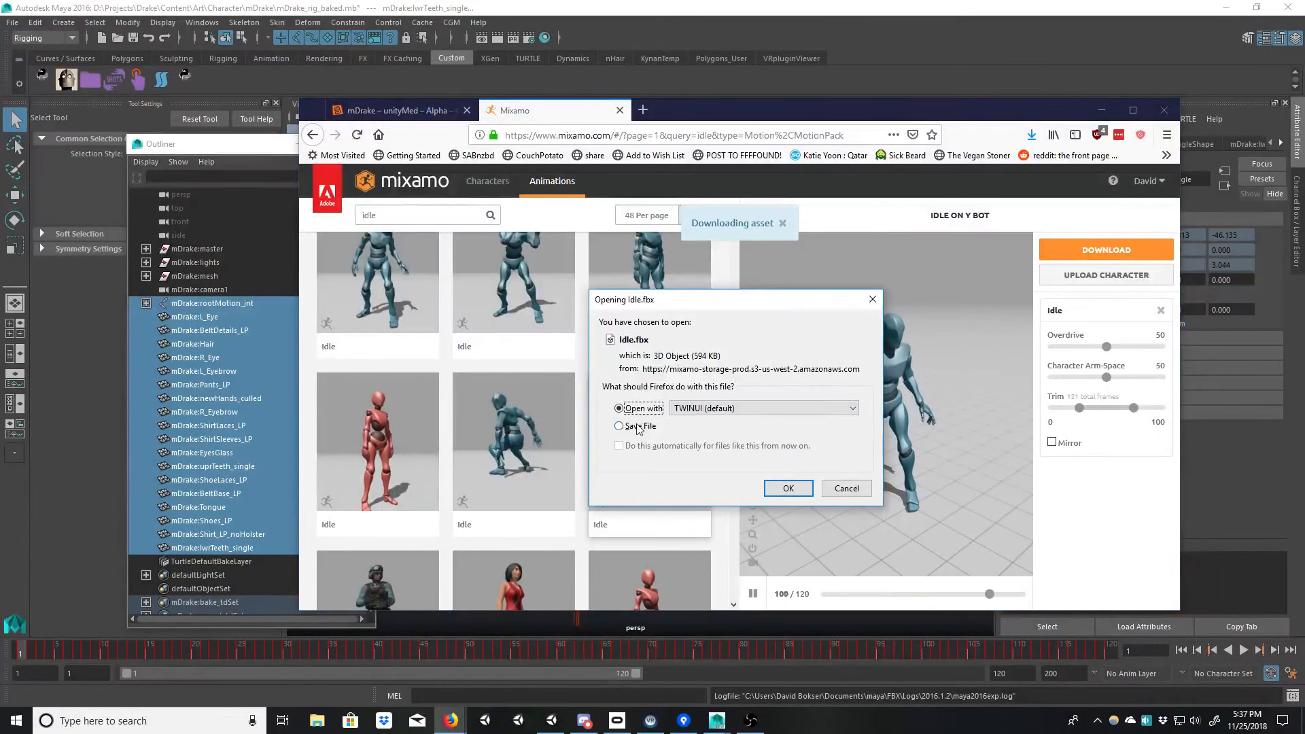
{"action": "left_click", "coordinate": [778, 488]}
Step: Download the 99-frame Idle animation for Y Bot as FBX without skin at 30 frames per second and save the file
{"action": "left_click_drag", "start_coordinate": [733, 317], "coordinate": [736, 260]}
{"action": "left_click", "coordinate": [385, 358]}
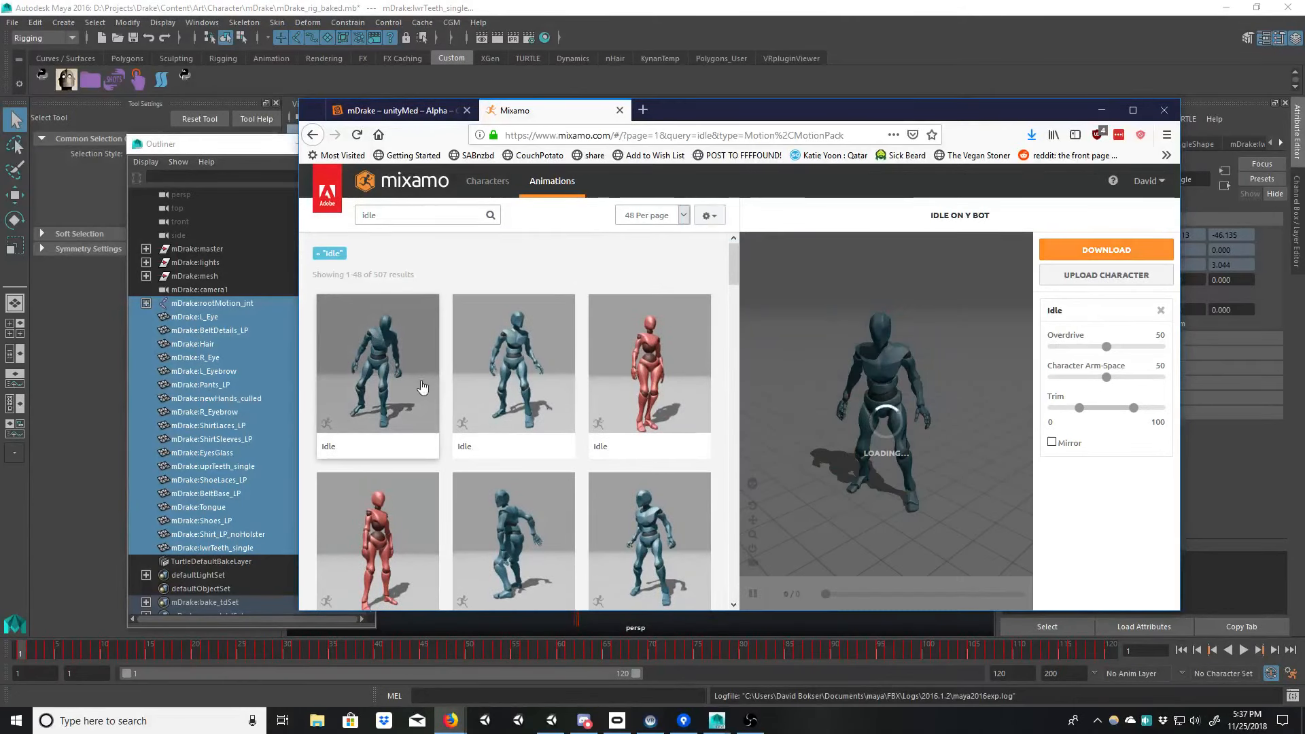
{"action": "left_click", "coordinate": [1108, 250]}
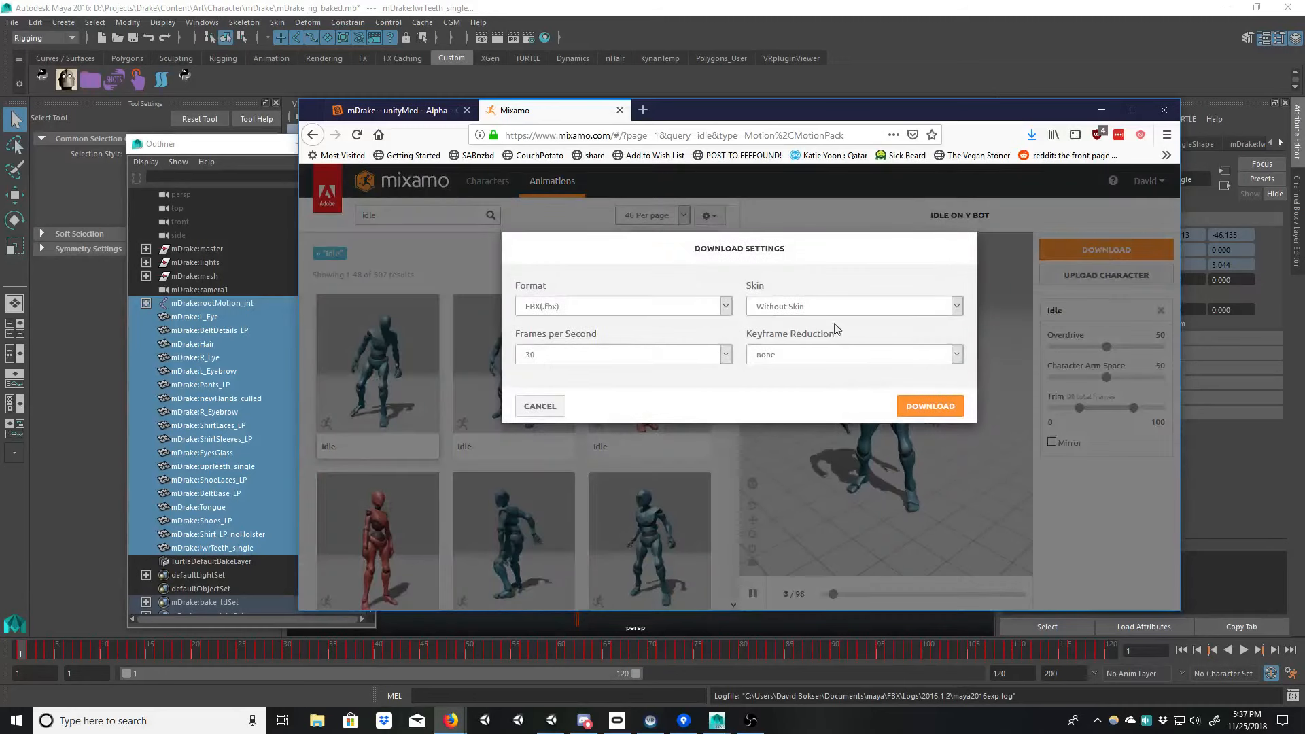
{"action": "left_click", "coordinate": [928, 406]}
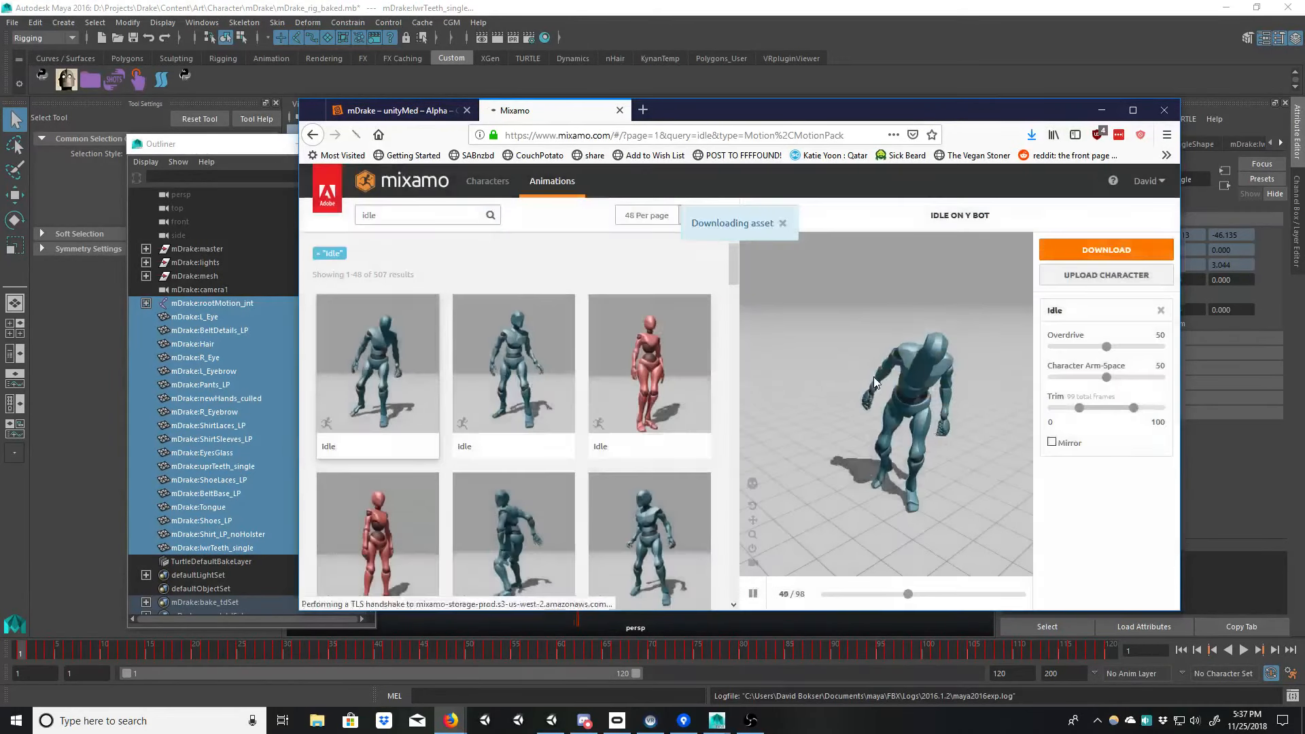
{"action": "left_click", "coordinate": [638, 426]}
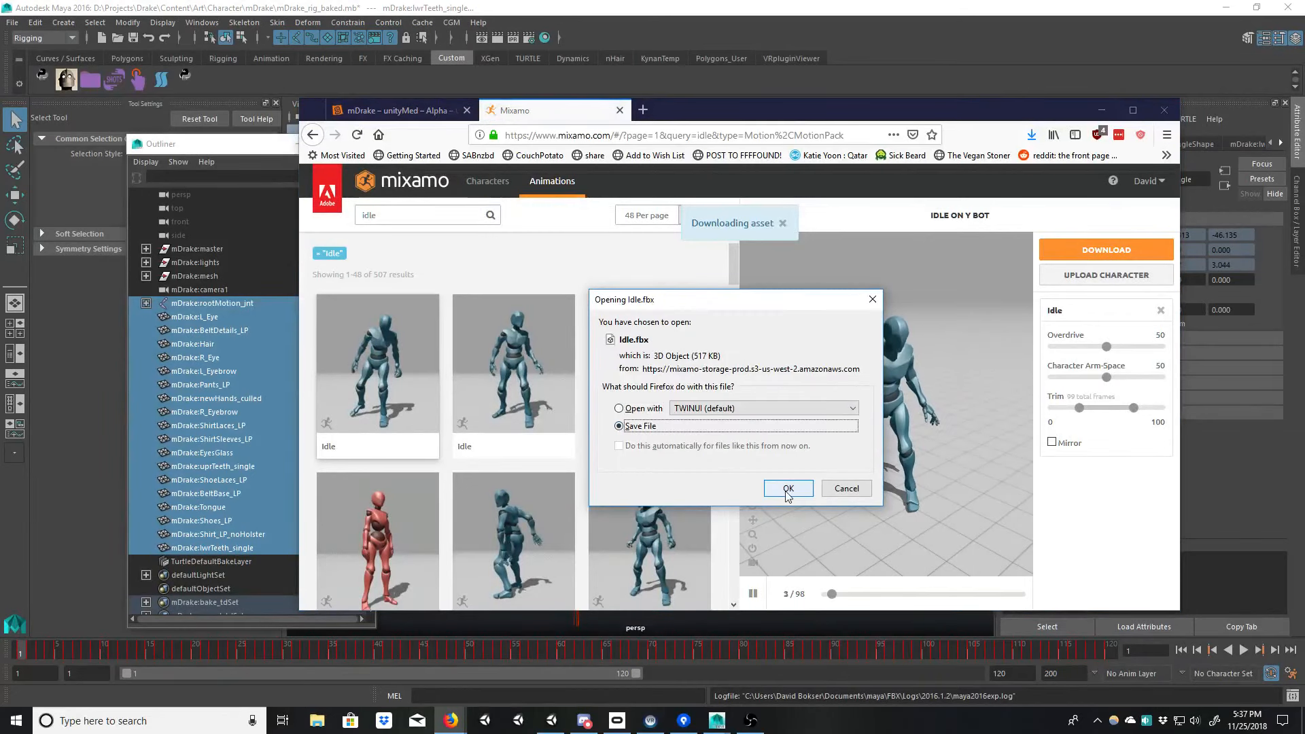
{"action": "left_click", "coordinate": [787, 488]}
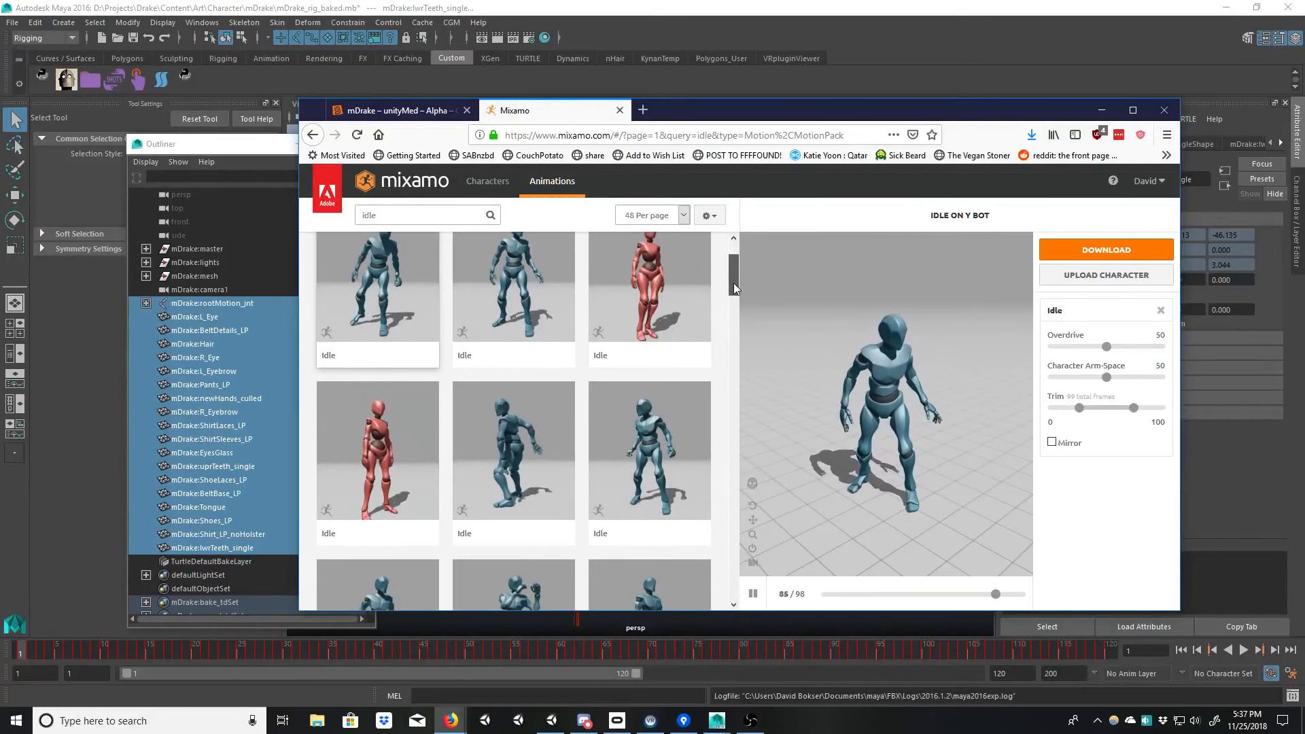
Step: Preview further Idle animations lower in the search results on Y Bot
{"action": "left_click_drag", "start_coordinate": [732, 283], "coordinate": [726, 379]}
{"action": "left_click", "coordinate": [513, 401]}
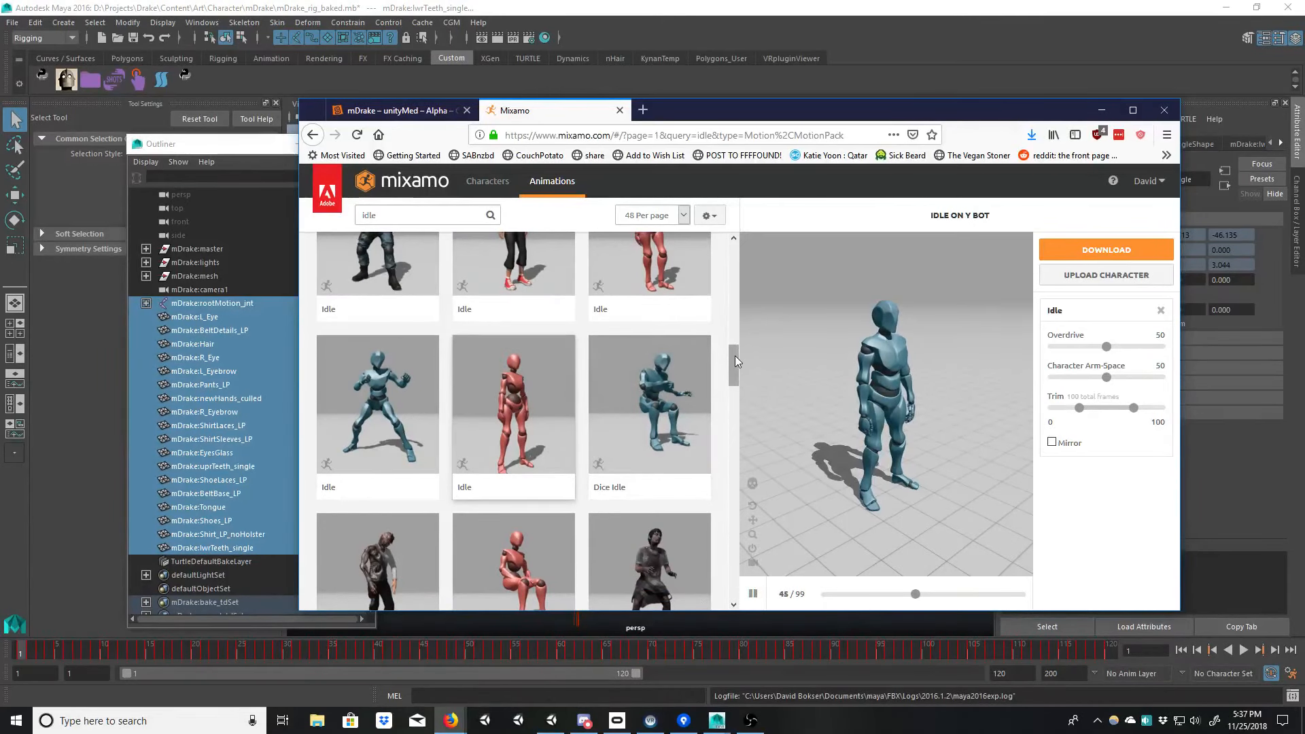
{"action": "left_click_drag", "start_coordinate": [736, 354], "coordinate": [739, 342]}
{"action": "left_click", "coordinate": [673, 374]}
{"action": "left_click_drag", "start_coordinate": [732, 349], "coordinate": [742, 256]}
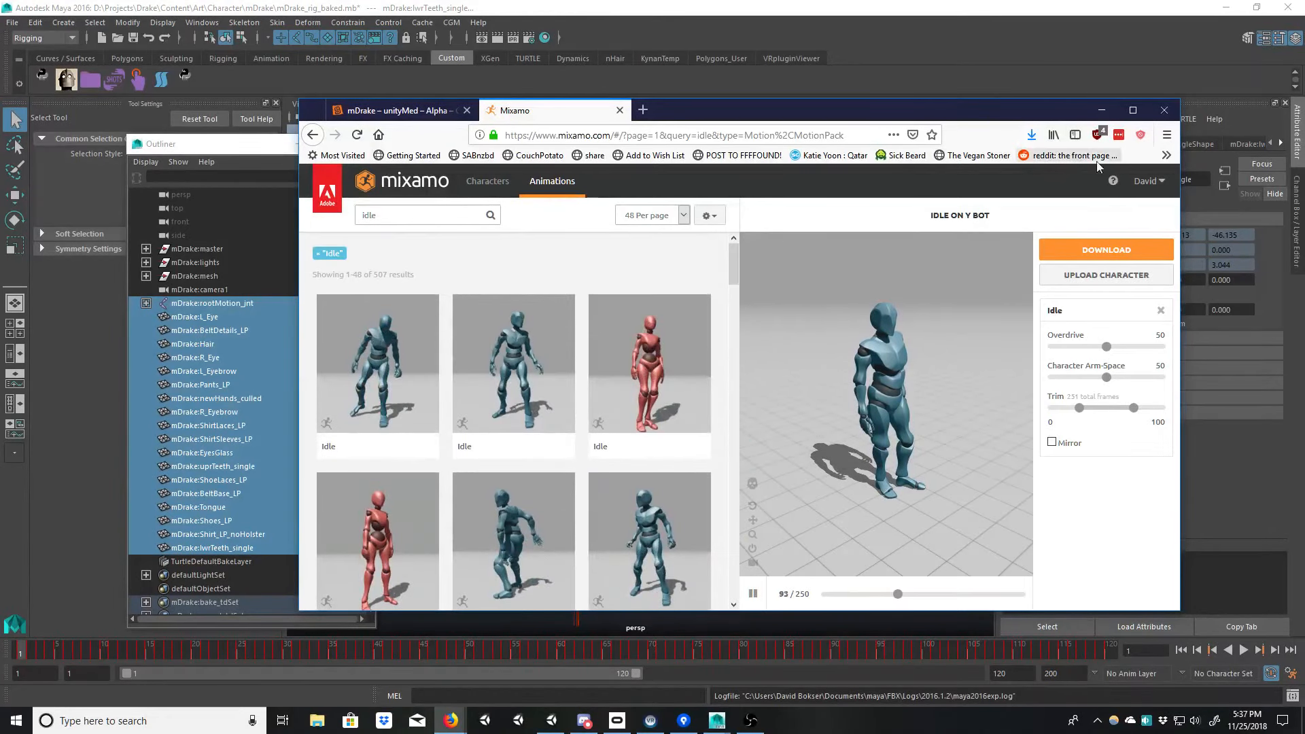
Step: Close the 3D Viewer and locate the downloaded Idle FBX files in the Downloads folder
{"action": "left_click_drag", "start_coordinate": [1033, 116], "coordinate": [819, 733]}
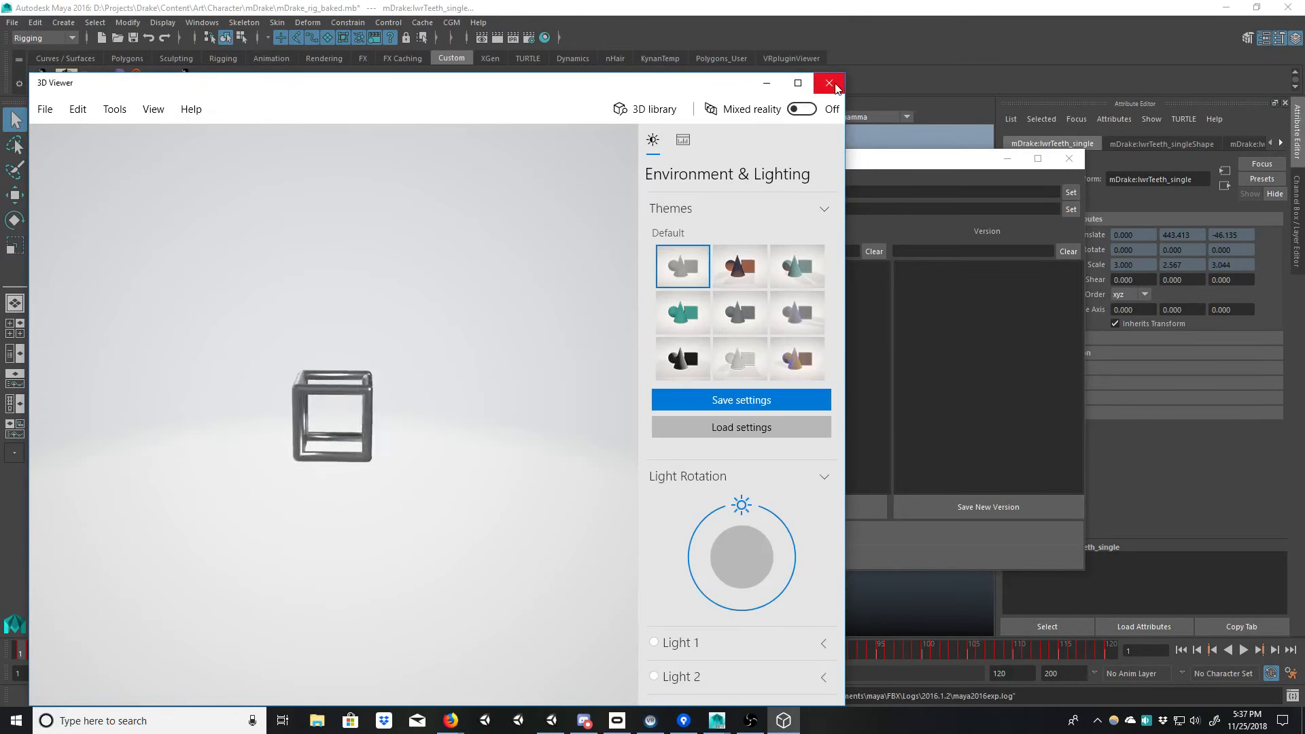
{"action": "left_click", "coordinate": [830, 79]}
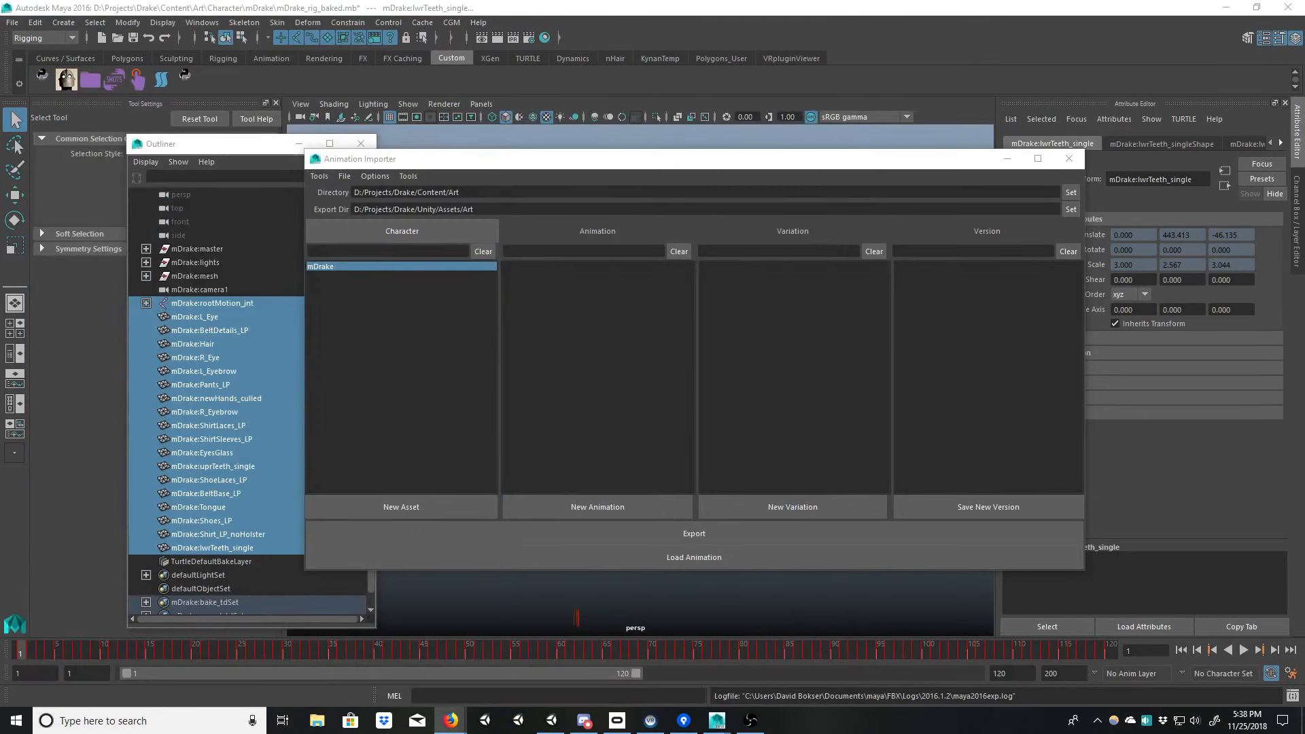
{"action": "left_click", "coordinate": [317, 721]}
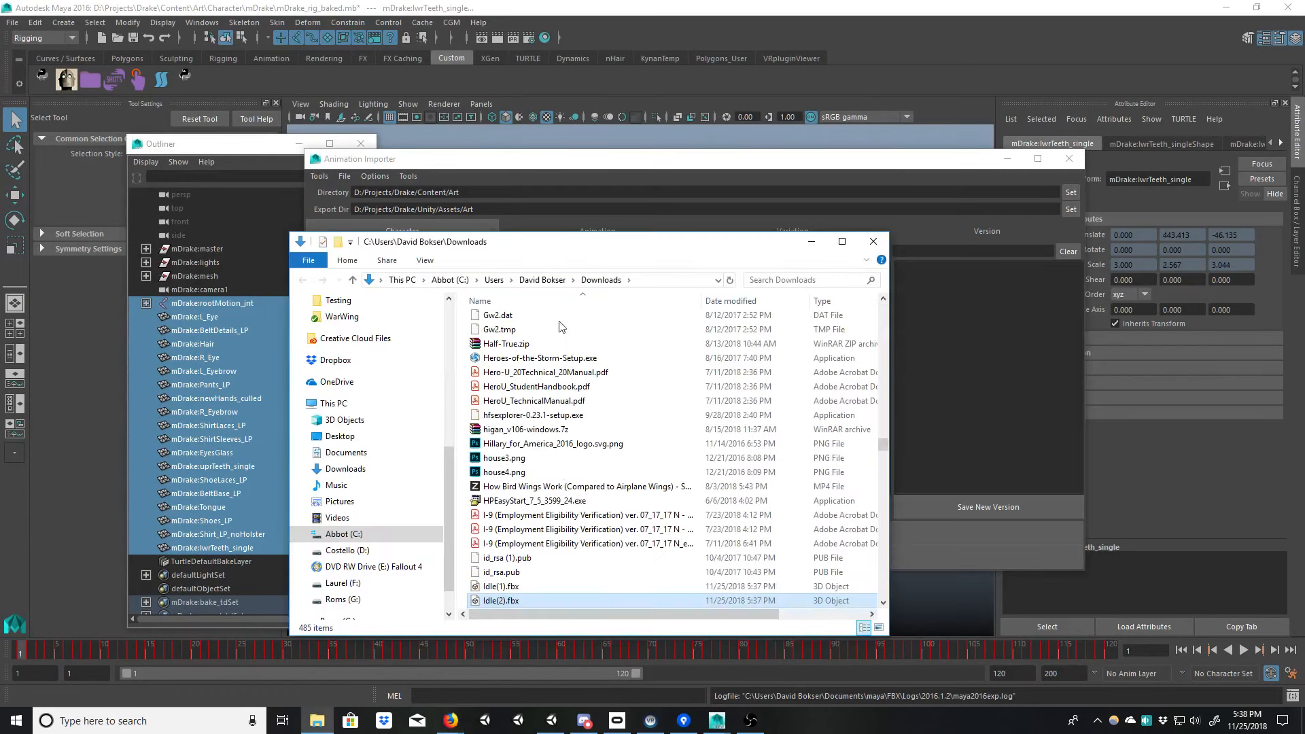
{"action": "left_click", "coordinate": [317, 720]}
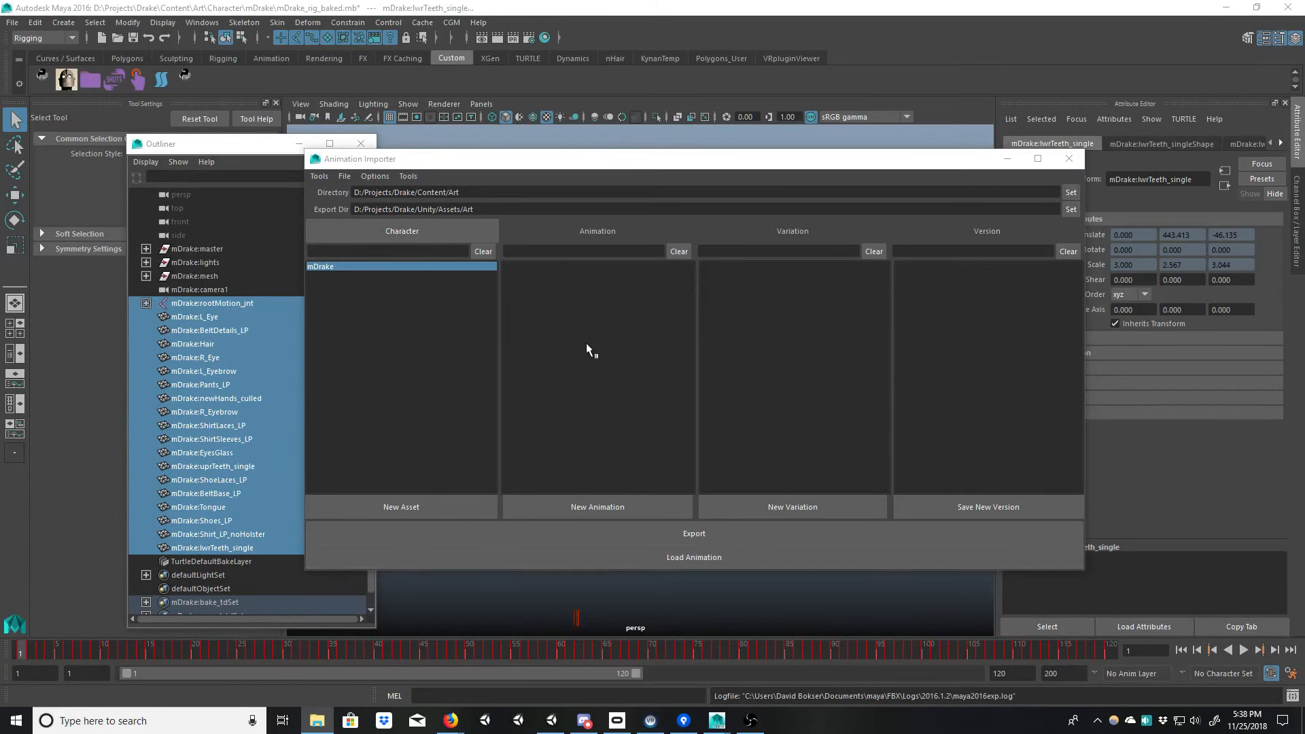
Step: Create a new animation named idle for mDrake in the Animation Importer and generate its starting file
{"action": "left_click_drag", "start_coordinate": [490, 175], "coordinate": [532, 206]}
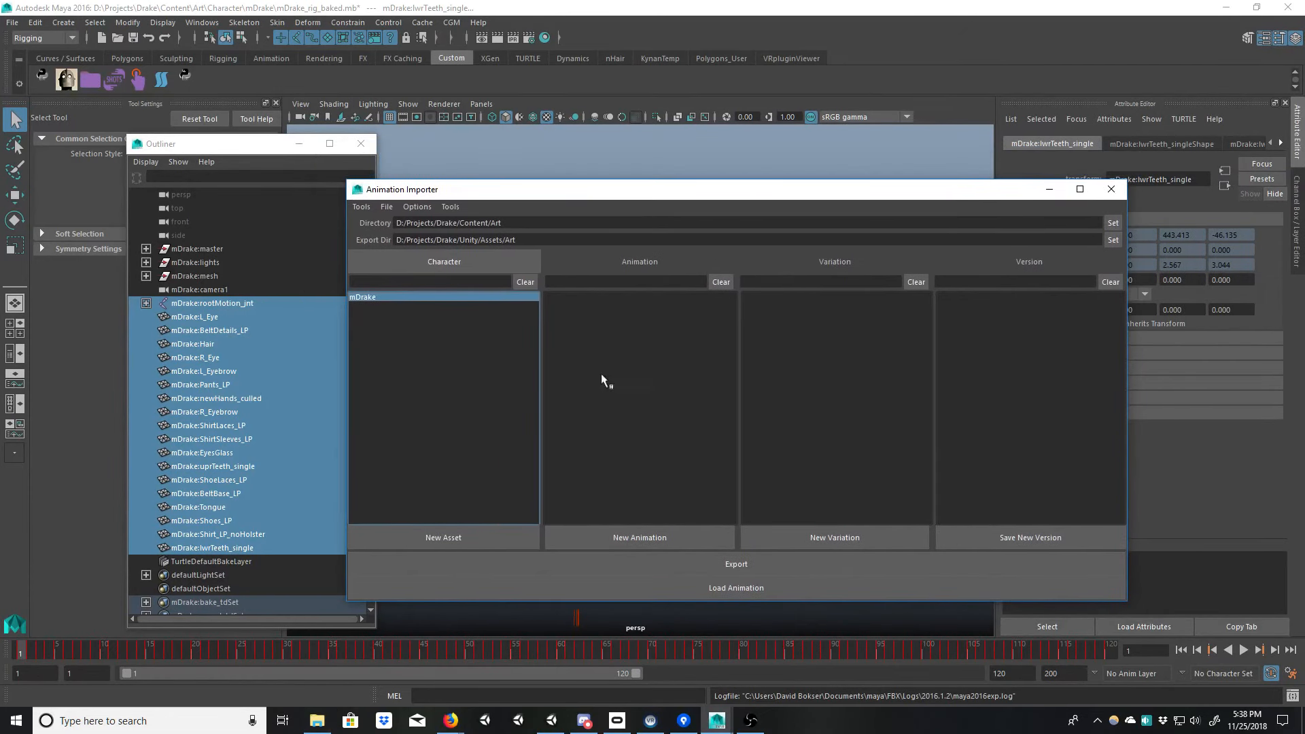
{"action": "left_click", "coordinate": [617, 539]}
{"action": "type", "text": "idle"}
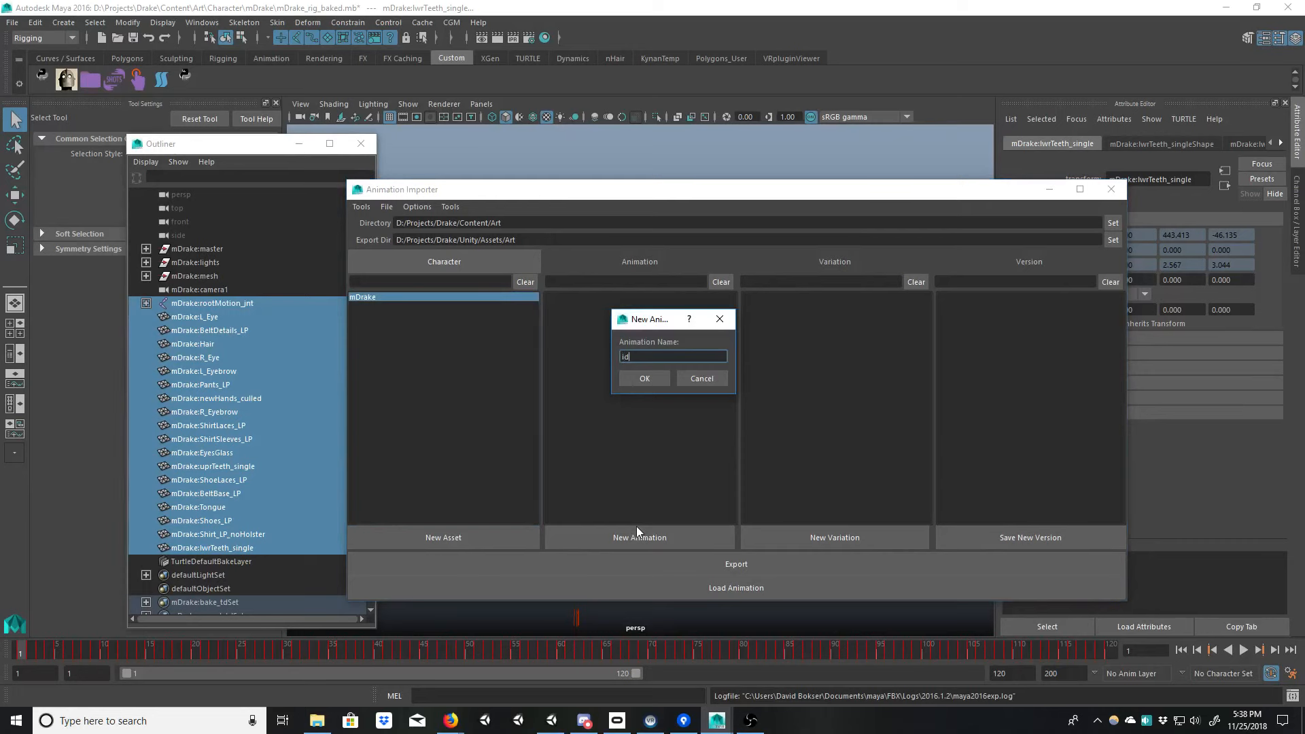
{"action": "key", "text": "Return"}
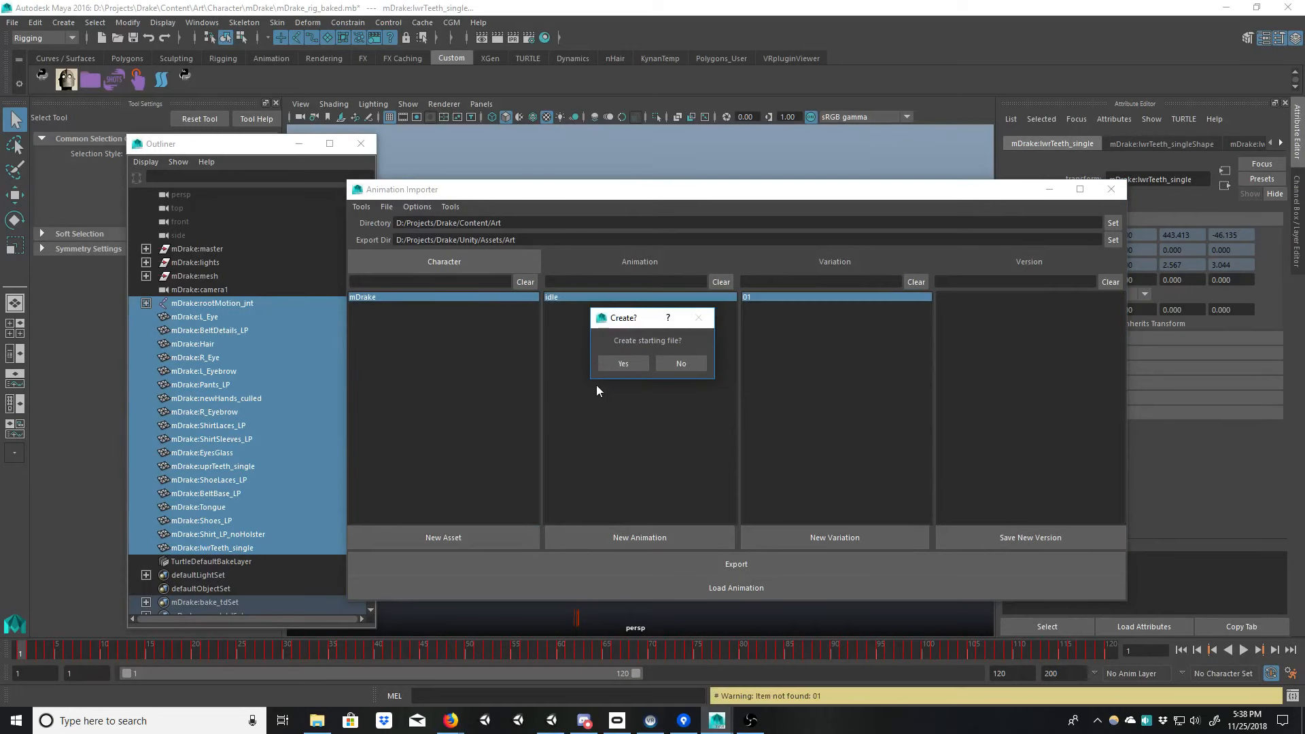
{"action": "left_click", "coordinate": [622, 362]}
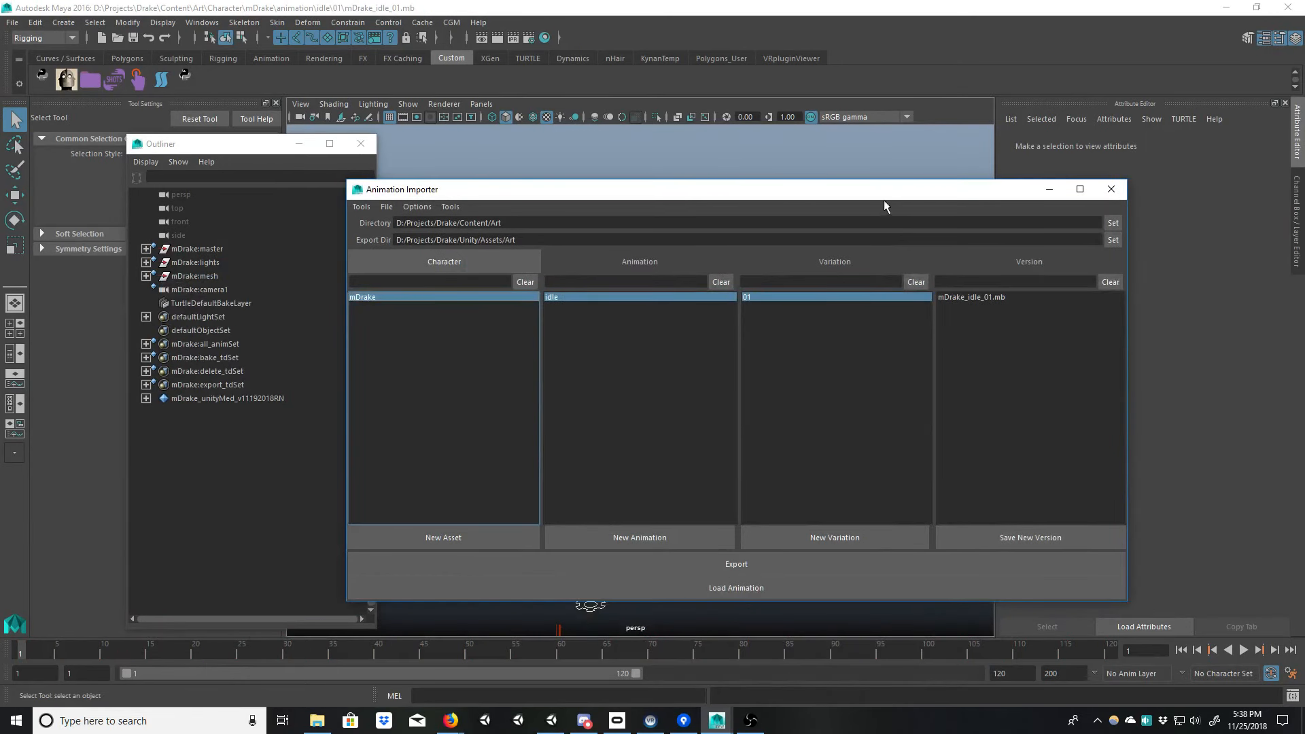
Step: Move the Animation Importer window out of the way and examine the full mDrake rig in the viewport
{"action": "left_click_drag", "start_coordinate": [883, 200], "coordinate": [628, 438]}
{"action": "left_click_drag", "start_coordinate": [780, 301], "coordinate": [672, 382], "text": "alt"}
{"action": "left_click_drag", "start_coordinate": [594, 437], "coordinate": [569, 414]}
{"action": "left_click", "coordinate": [779, 419]}
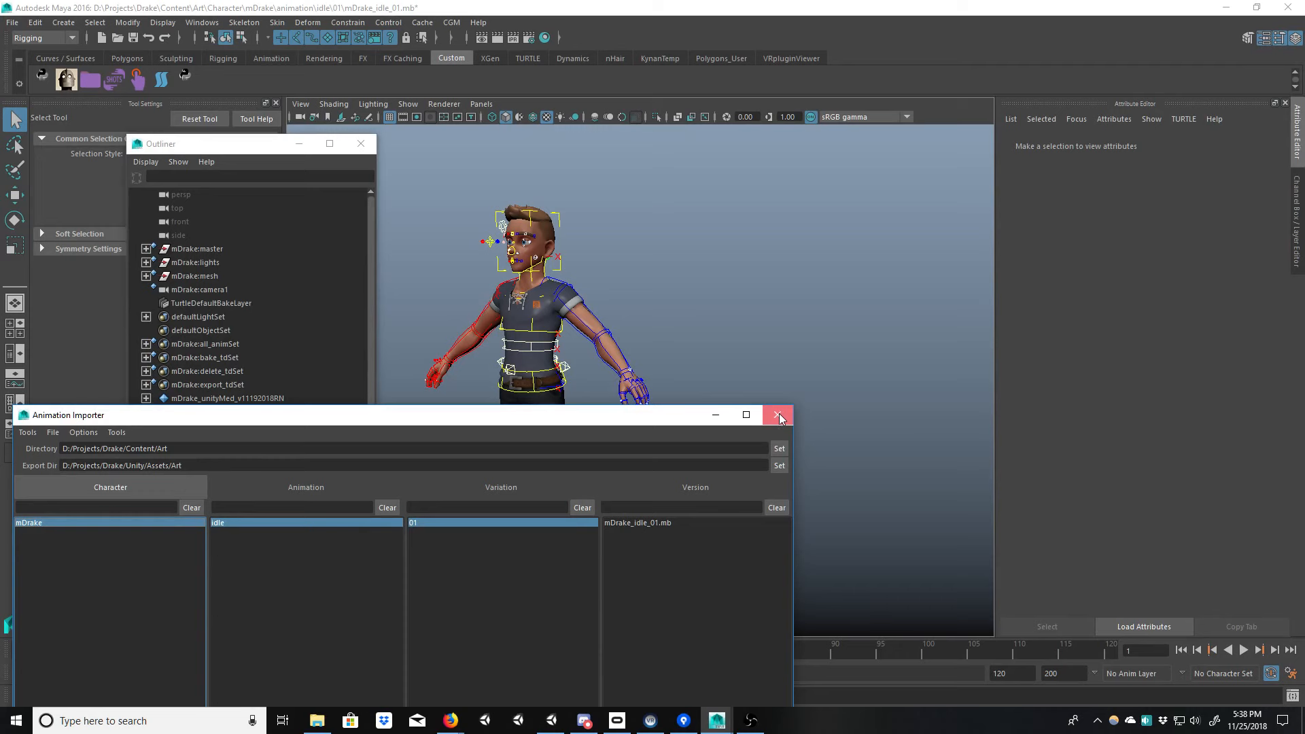
{"action": "left_click_drag", "start_coordinate": [630, 407], "coordinate": [598, 484]}
{"action": "middle_click_drag", "start_coordinate": [691, 412], "coordinate": [758, 338], "text": "alt"}
{"action": "left_click_drag", "start_coordinate": [759, 338], "coordinate": [729, 373], "text": "alt"}
{"action": "middle_click_drag", "start_coordinate": [730, 373], "coordinate": [682, 358], "text": "alt"}
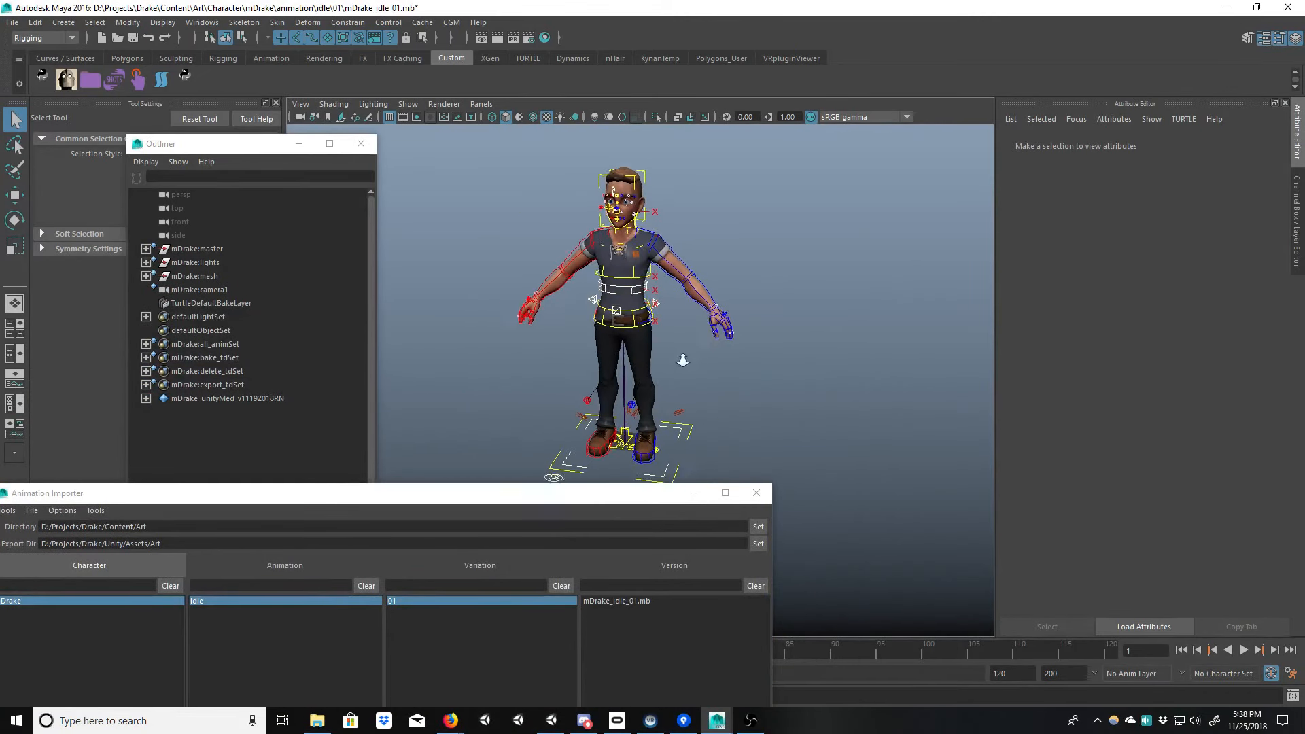
{"action": "scroll", "coordinate": [681, 358], "scroll_direction": "up", "scroll_amount": 2}
{"action": "left_click", "coordinate": [761, 498]}
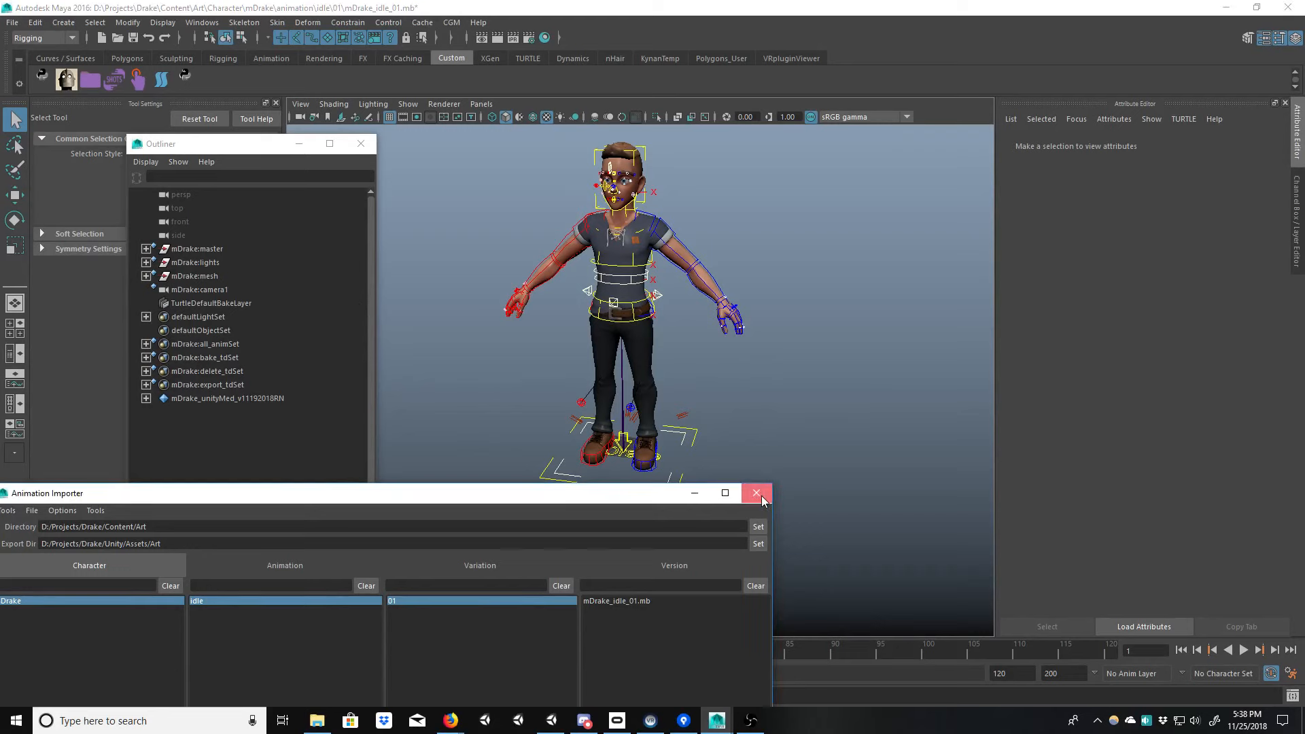
{"action": "left_click_drag", "start_coordinate": [618, 493], "coordinate": [0, 558]}
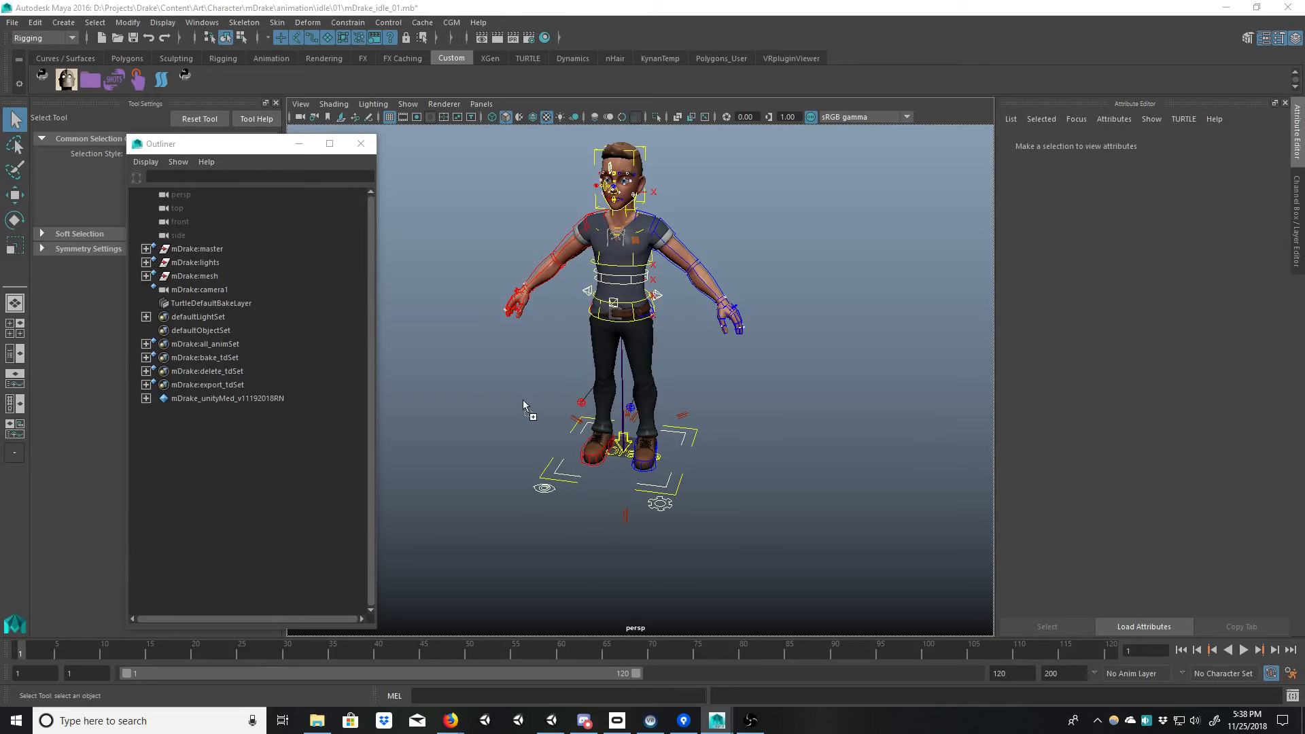
Step: Import a downloaded Idle FBX into the mDrake idle scene, select the mixamorig:Hips joint and scrub through its animation
{"action": "left_click_drag", "start_coordinate": [523, 401], "coordinate": [527, 398]}
{"action": "left_click", "coordinate": [577, 577]}
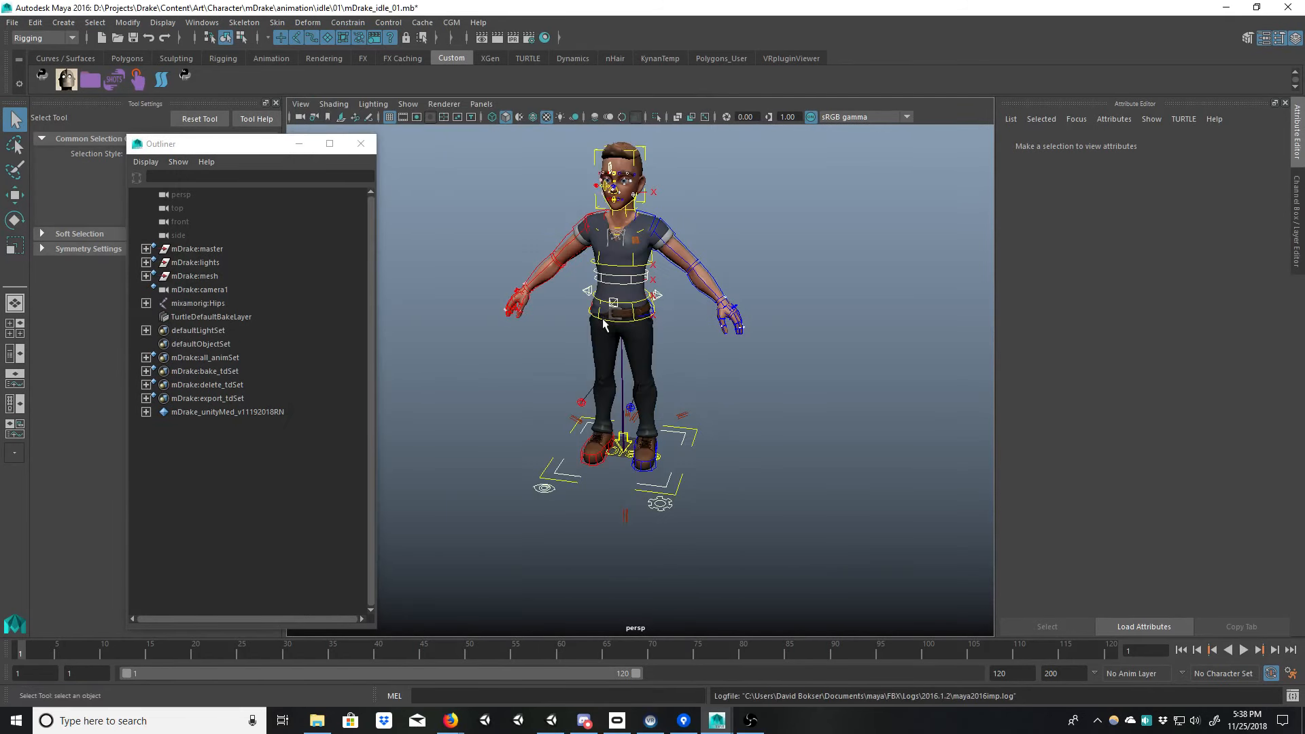
{"action": "left_click_drag", "start_coordinate": [576, 358], "coordinate": [606, 349], "text": "alt"}
{"action": "middle_click_drag", "start_coordinate": [564, 343], "coordinate": [565, 373], "text": "alt"}
{"action": "right_click_drag", "start_coordinate": [565, 373], "coordinate": [585, 373], "text": "alt"}
{"action": "left_click_drag", "start_coordinate": [557, 374], "coordinate": [582, 374], "text": "alt"}
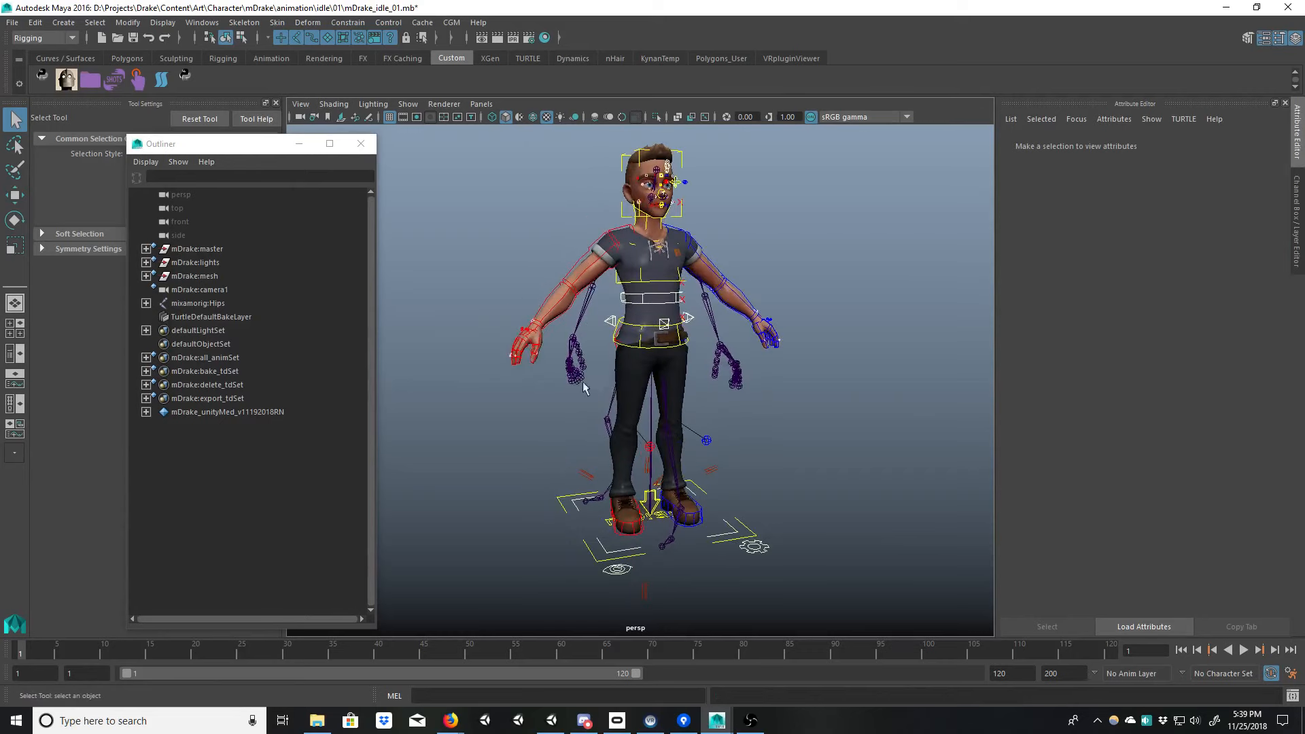
{"action": "left_click", "coordinate": [186, 307]}
{"action": "left_click_drag", "start_coordinate": [598, 484], "coordinate": [561, 485], "text": "alt"}
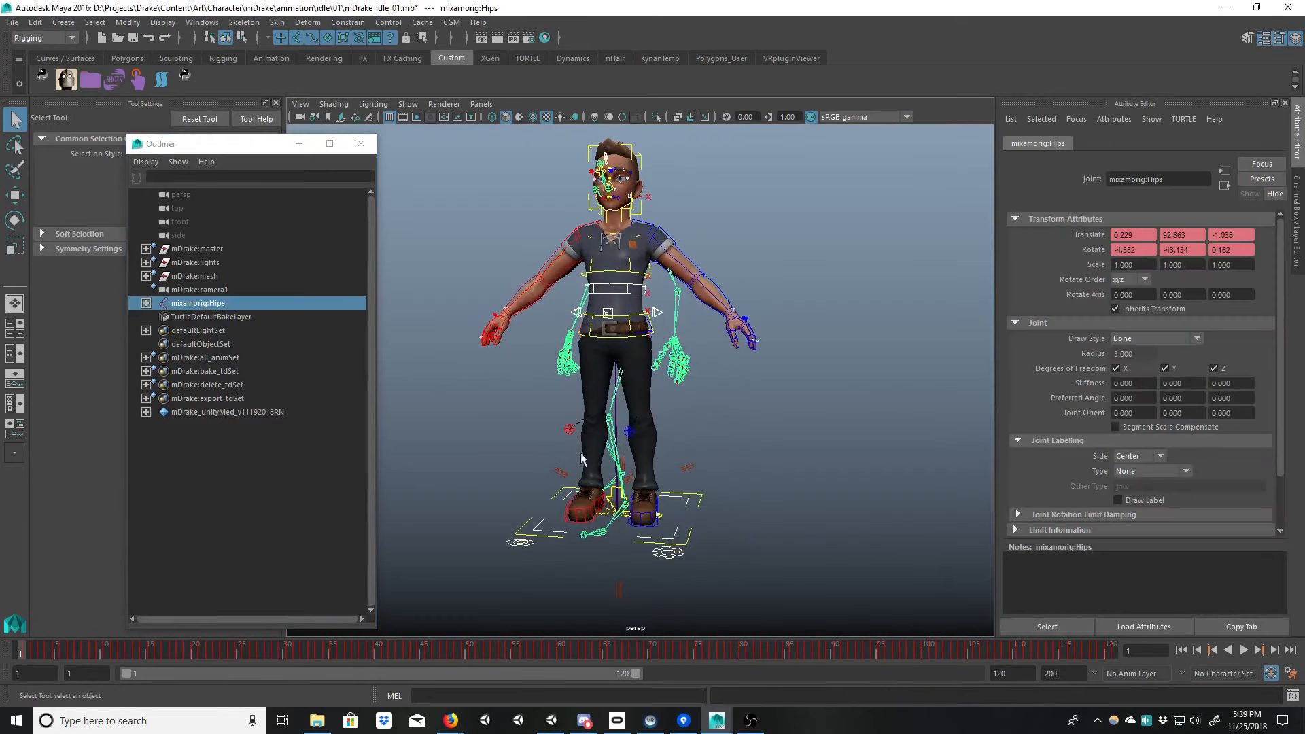
{"action": "left_click_drag", "start_coordinate": [190, 655], "coordinate": [12, 663]}
Step: Set the scene's working time unit to NTSC (30 fps) and save the preferences
{"action": "left_click", "coordinate": [1290, 673]}
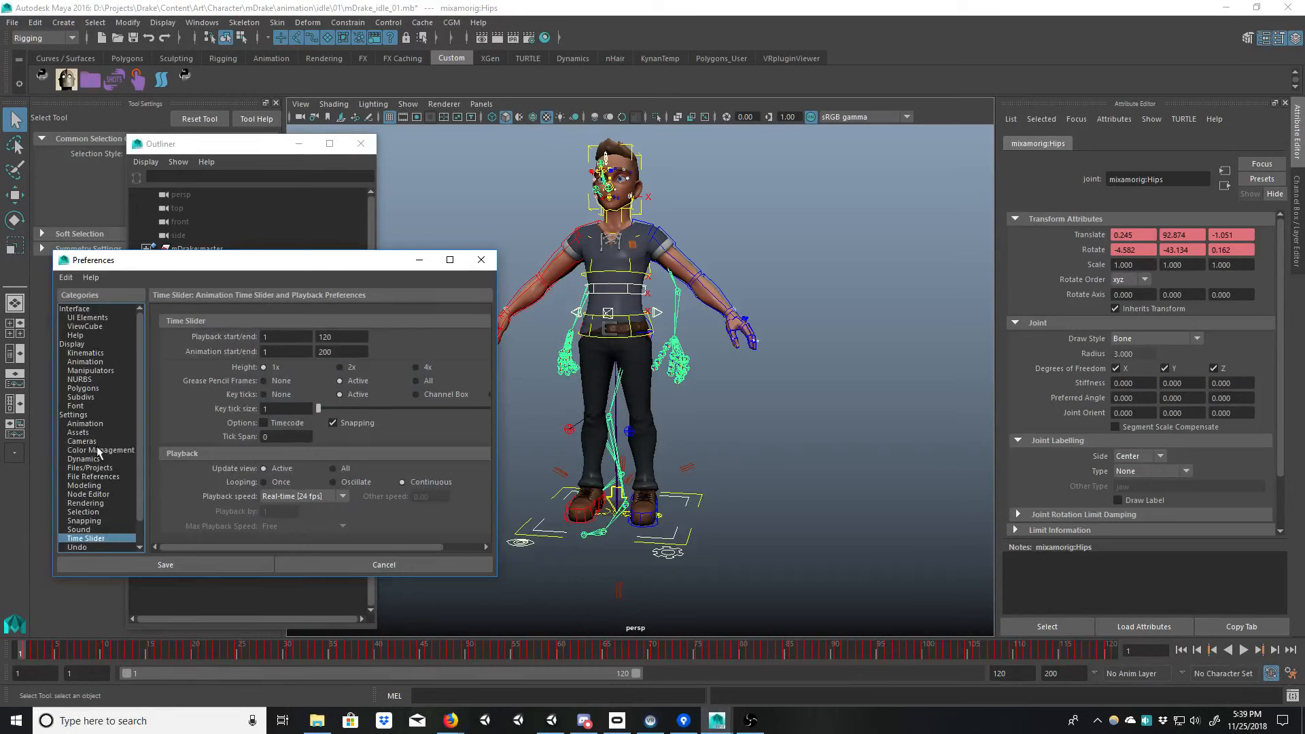
{"action": "left_click", "coordinate": [75, 414]}
{"action": "left_click", "coordinate": [307, 401]}
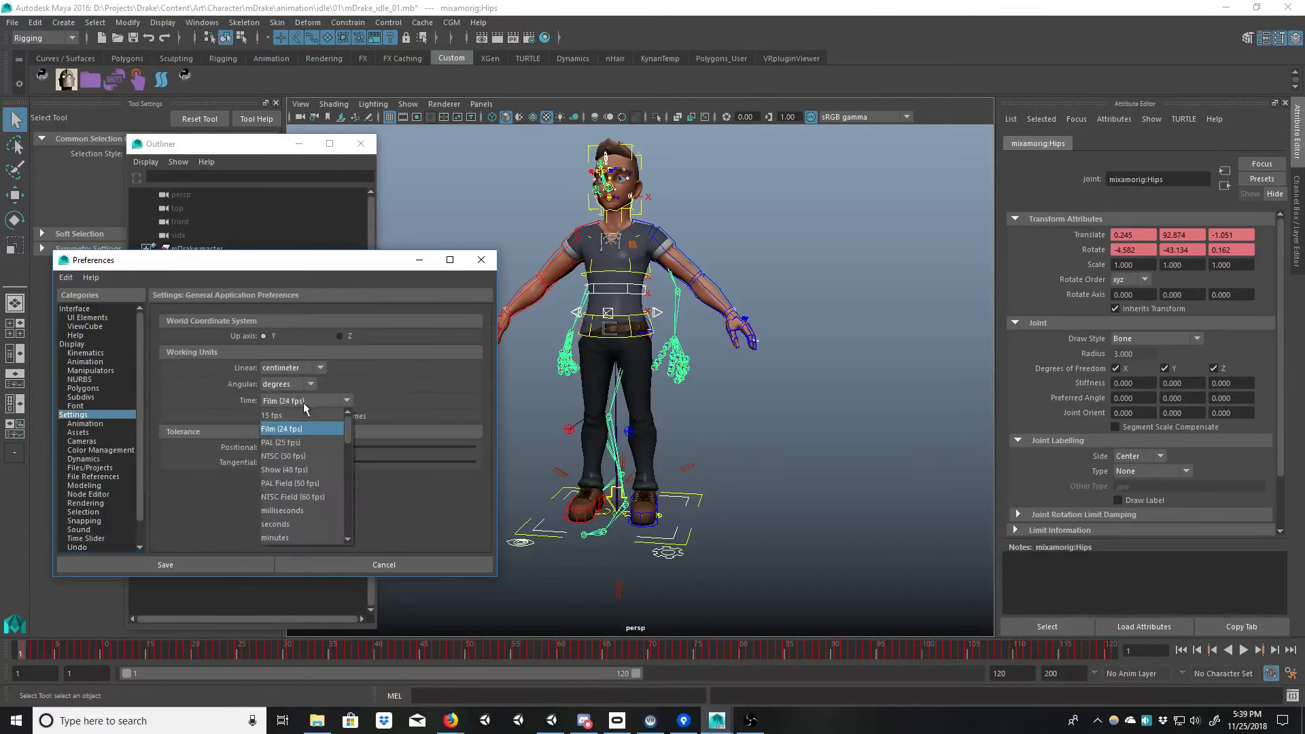
{"action": "left_click", "coordinate": [409, 400]}
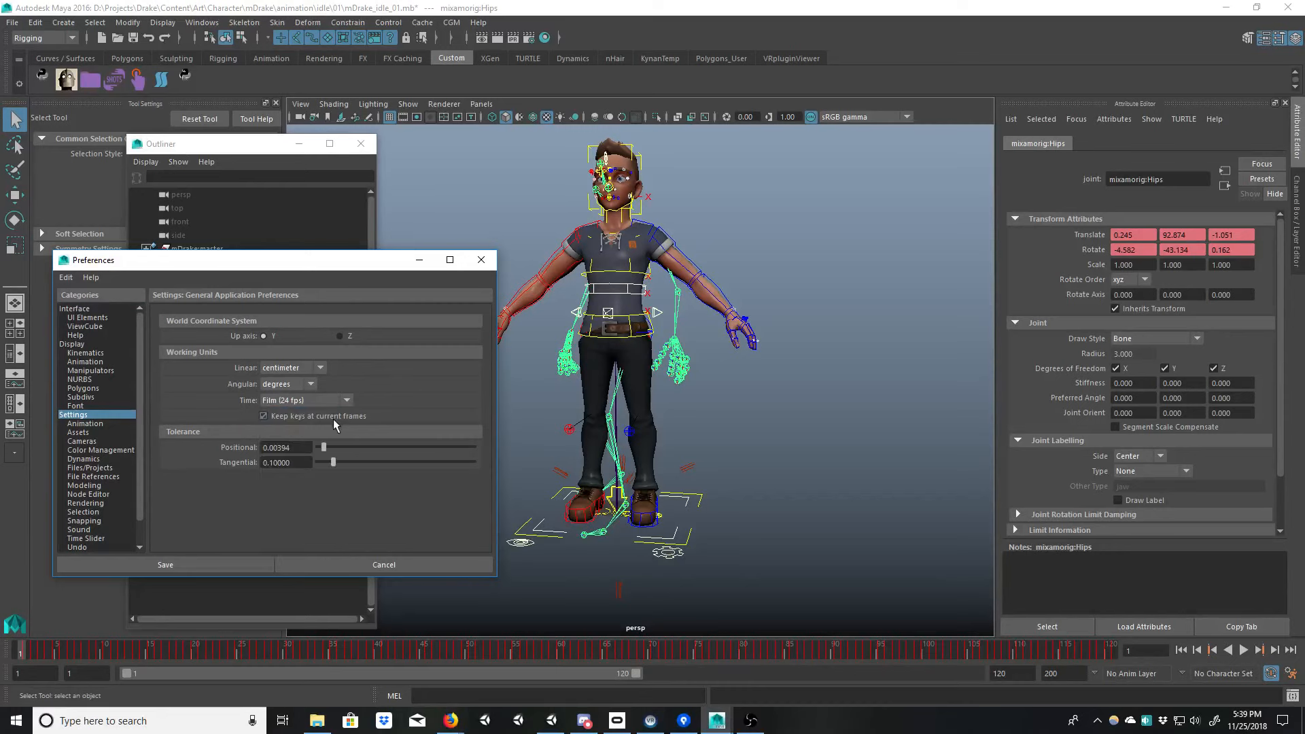
{"action": "left_click", "coordinate": [321, 400]}
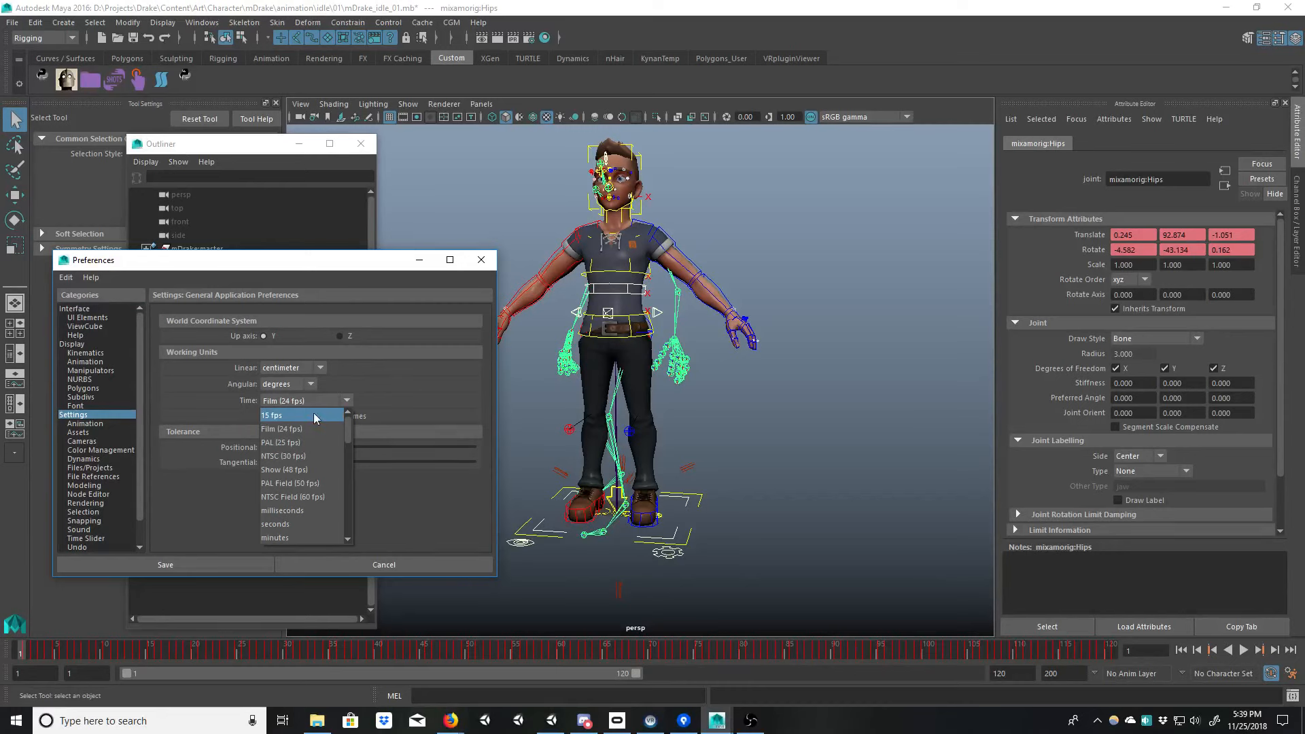
{"action": "left_click", "coordinate": [300, 459]}
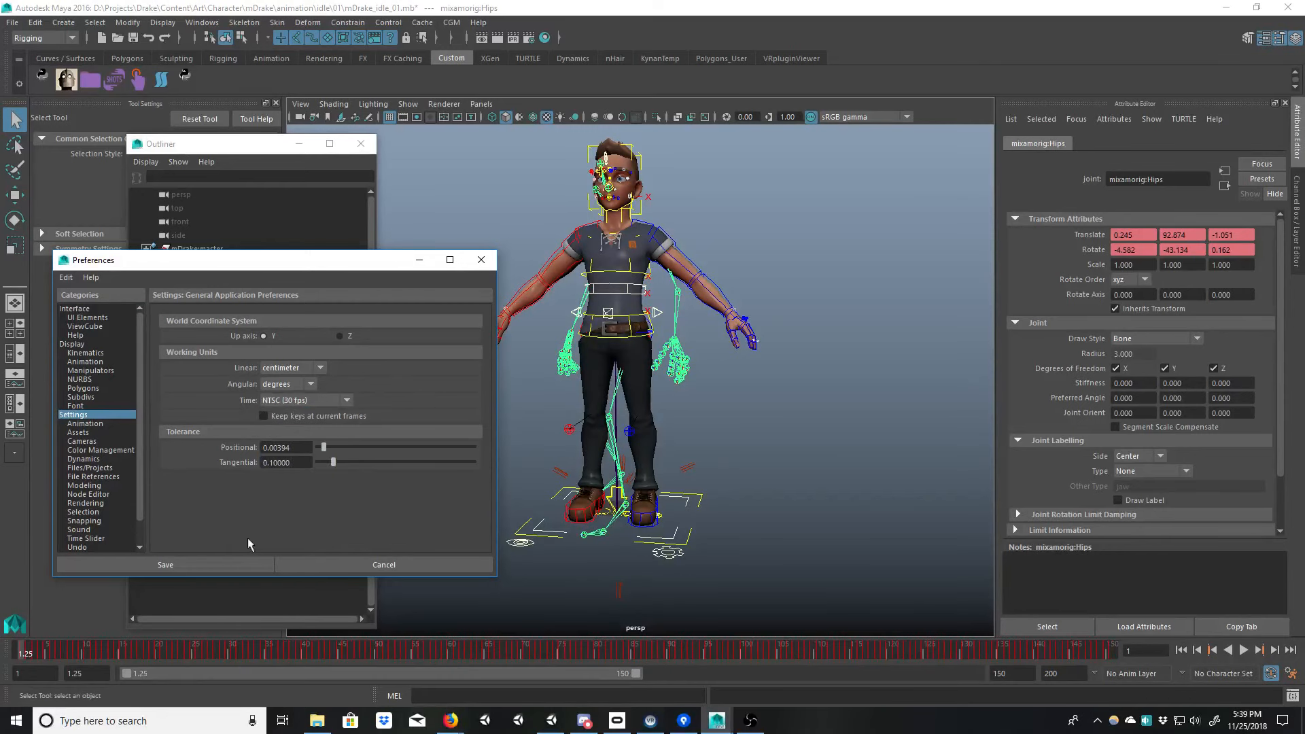
{"action": "left_click", "coordinate": [165, 565]}
Step: Play the animation briefly, and set both the animation start time and the playback start time to 0
{"action": "key", "text": "alt+v"}
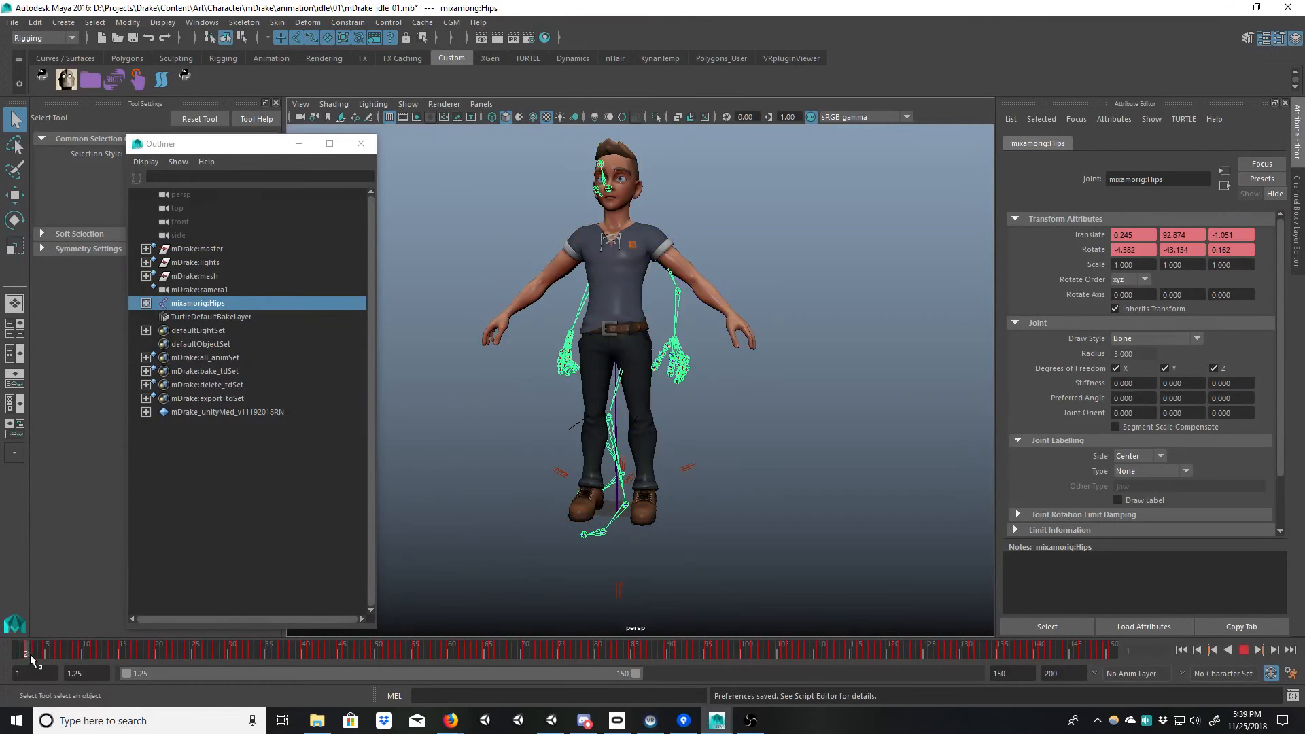
{"action": "left_click_drag", "start_coordinate": [31, 657], "coordinate": [20, 656]}
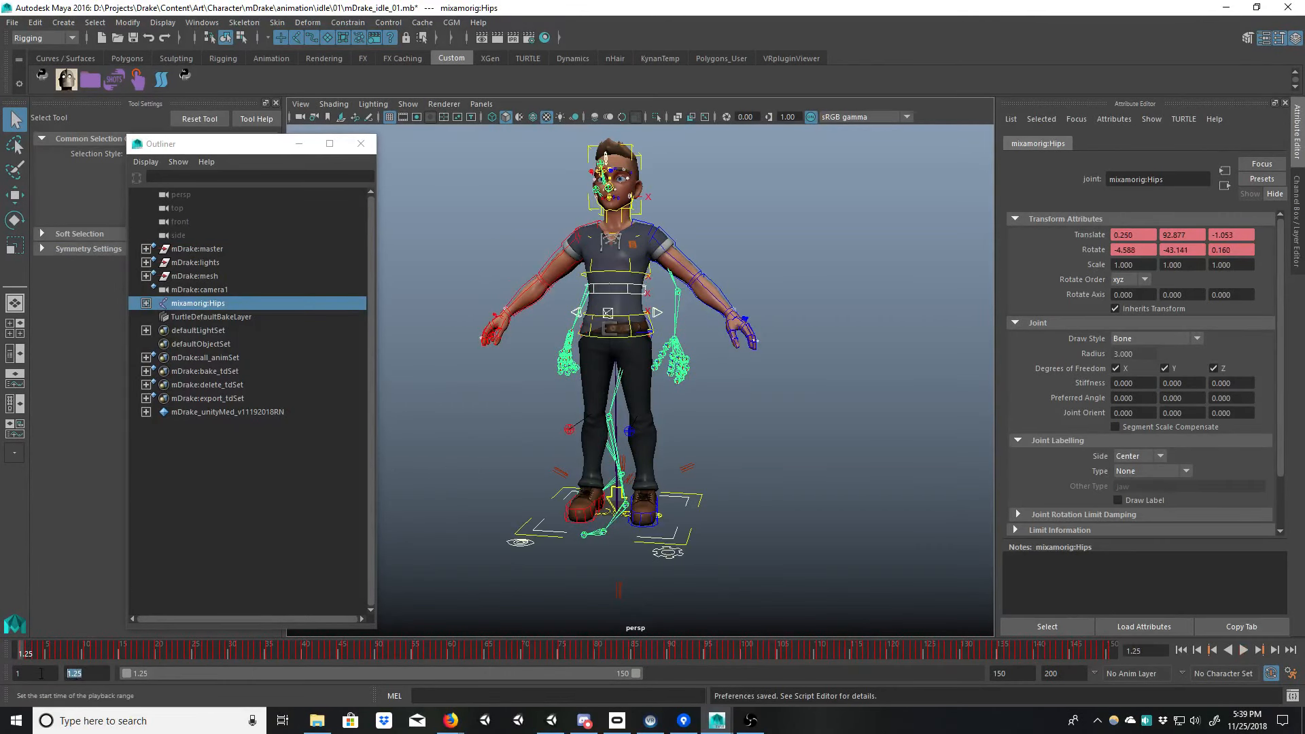
{"action": "type", "text": "1"}
{"action": "key", "text": "Return"}
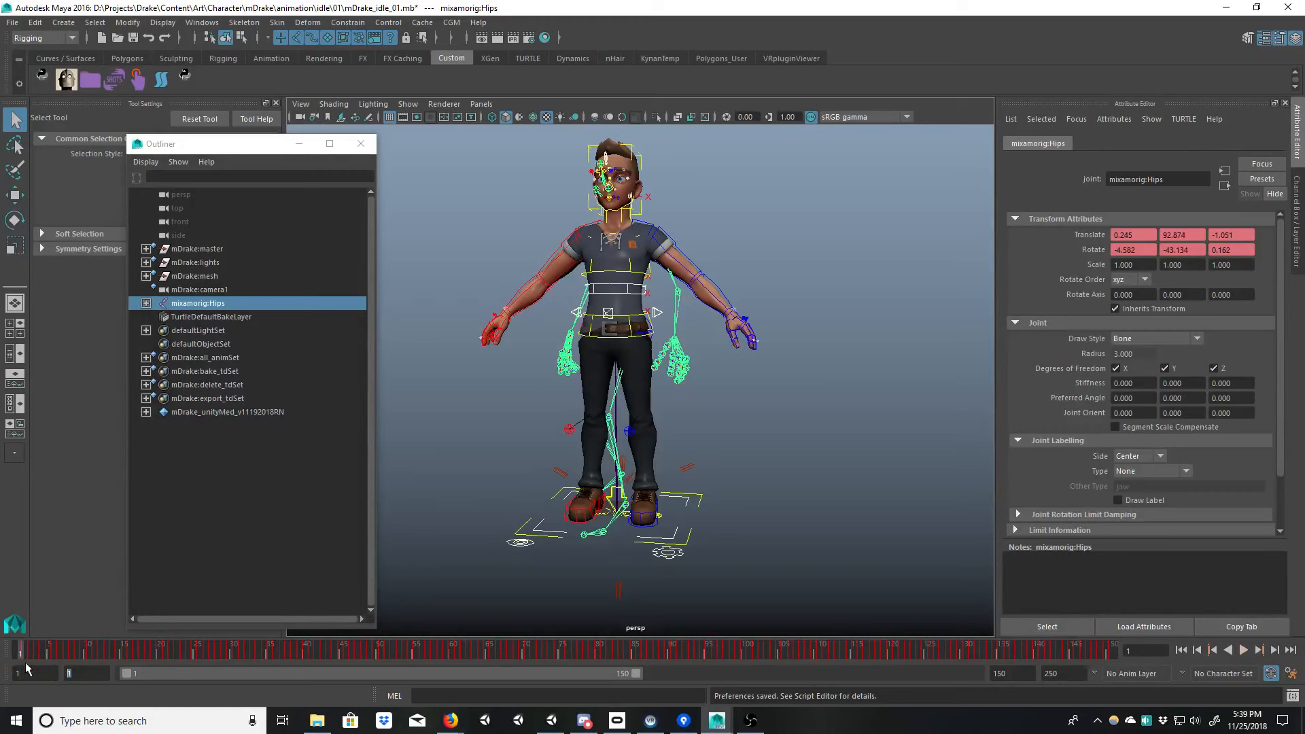
{"action": "left_click", "coordinate": [28, 672]}
{"action": "type", "text": "0"}
{"action": "key", "text": "Return"}
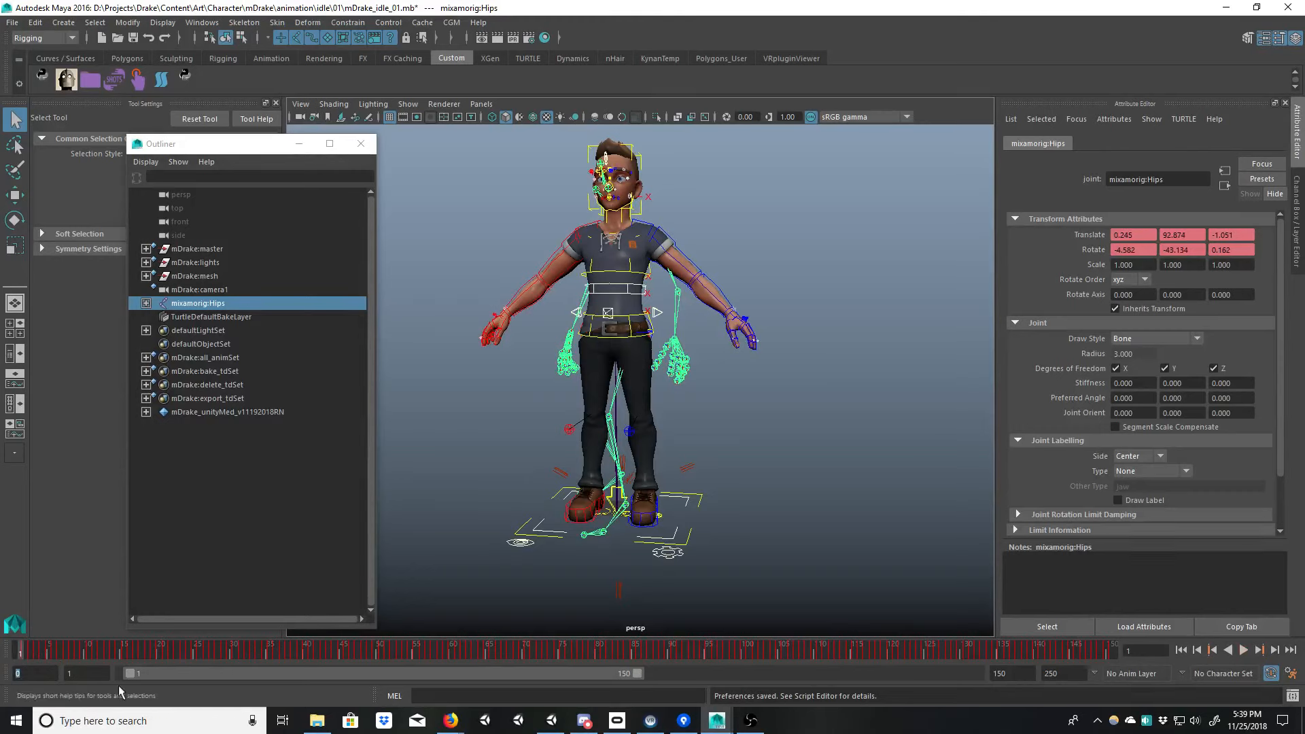
{"action": "left_click", "coordinate": [75, 672]}
{"action": "type", "text": "0"}
{"action": "key", "text": "Return"}
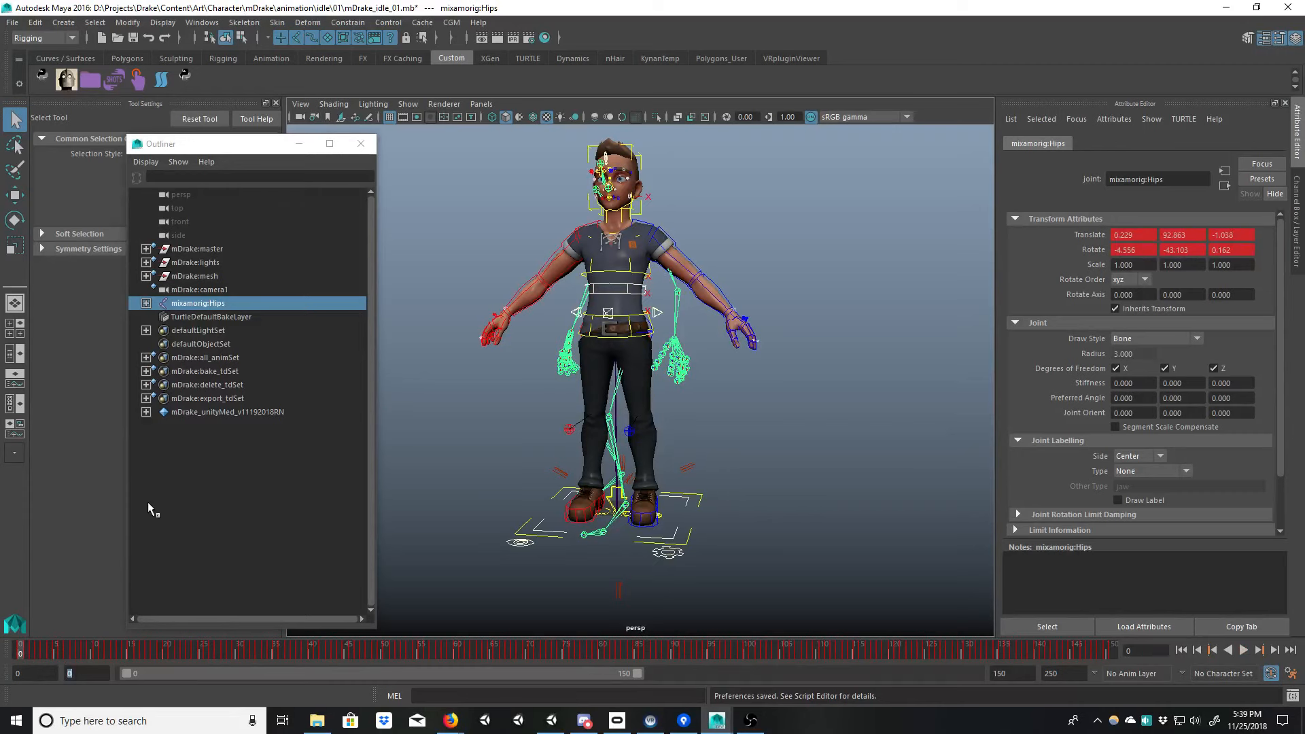
Step: Play the animation, try the Film (24 fps) working time unit with another playback, and restore NTSC (30 fps)
{"action": "middle_click_drag", "start_coordinate": [494, 510], "coordinate": [463, 463], "text": "alt"}
{"action": "key", "text": "alt+v"}
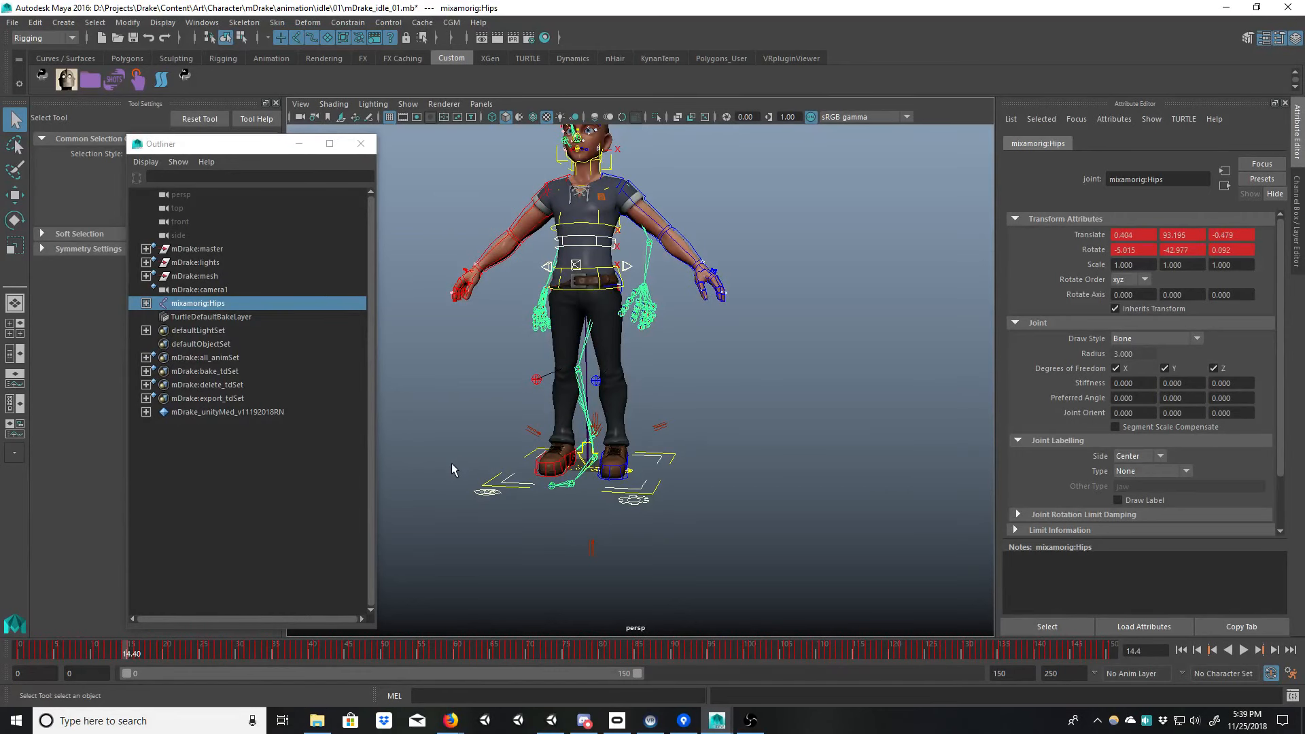
{"action": "left_click", "coordinate": [1291, 674]}
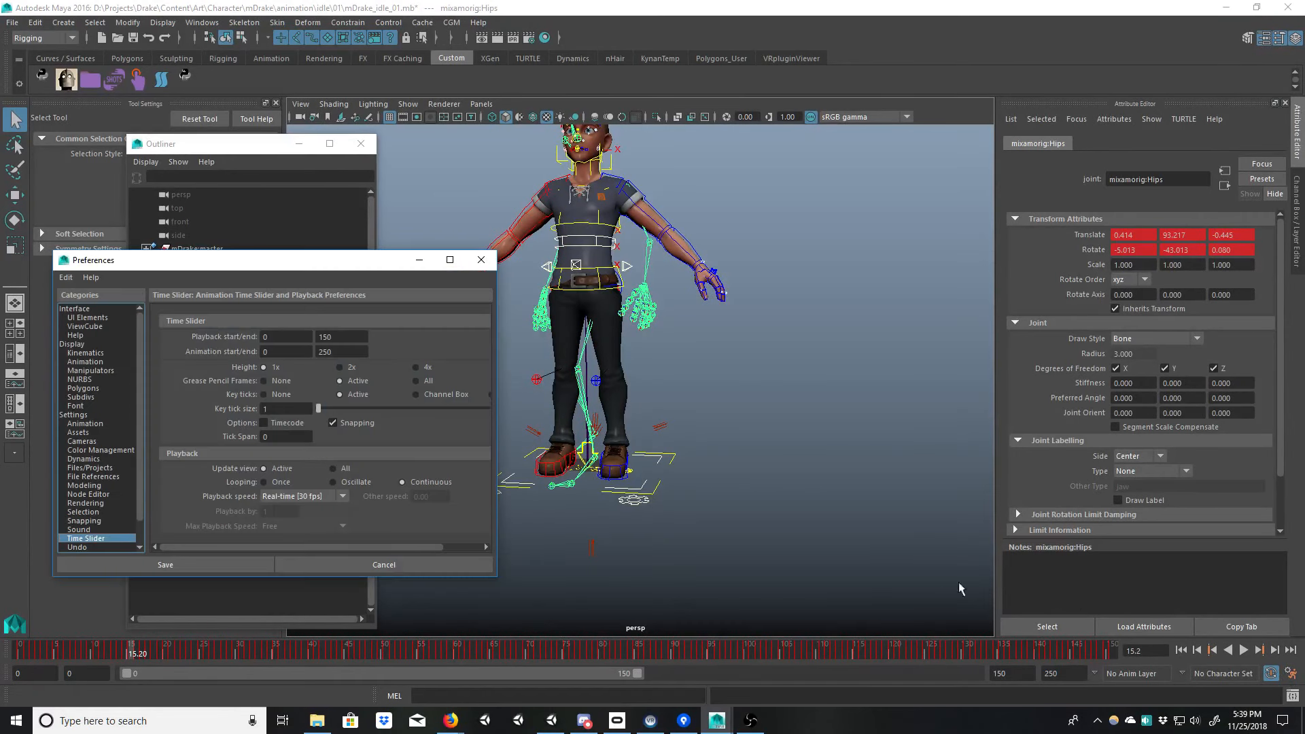
{"action": "left_click", "coordinate": [82, 415]}
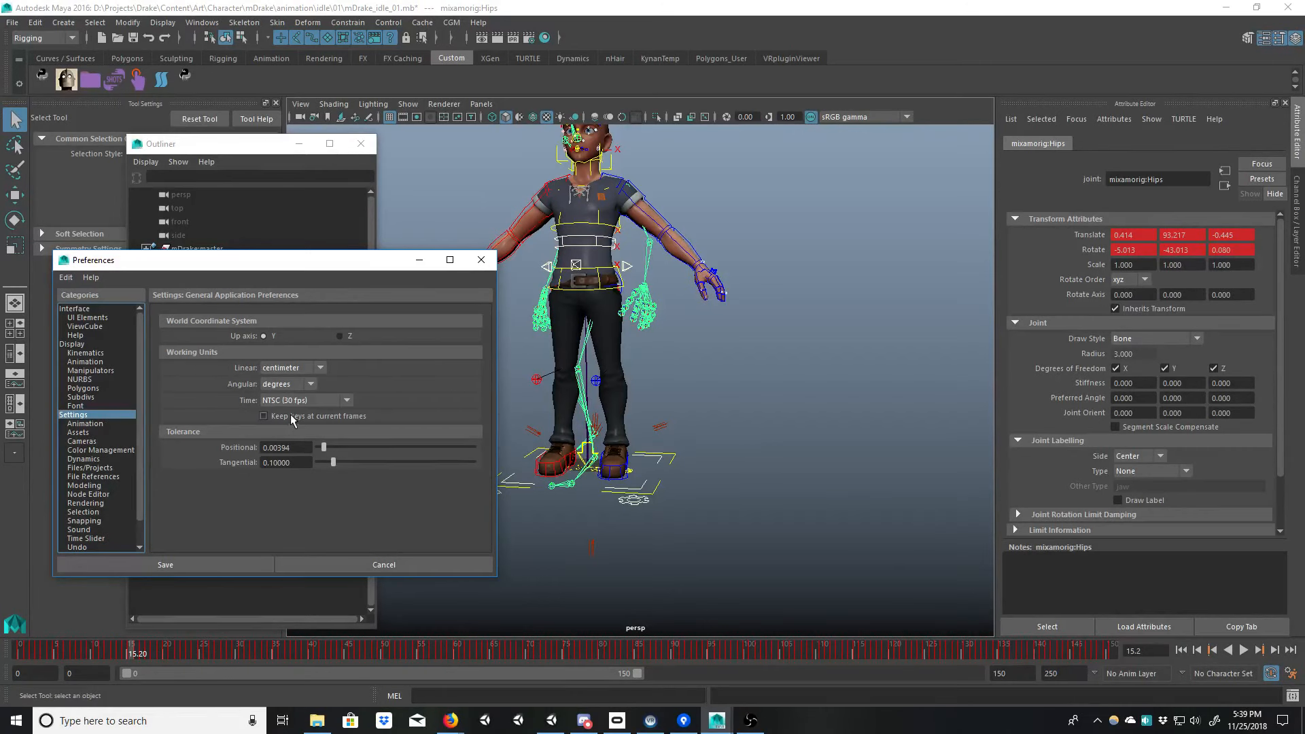
{"action": "left_click", "coordinate": [295, 401]}
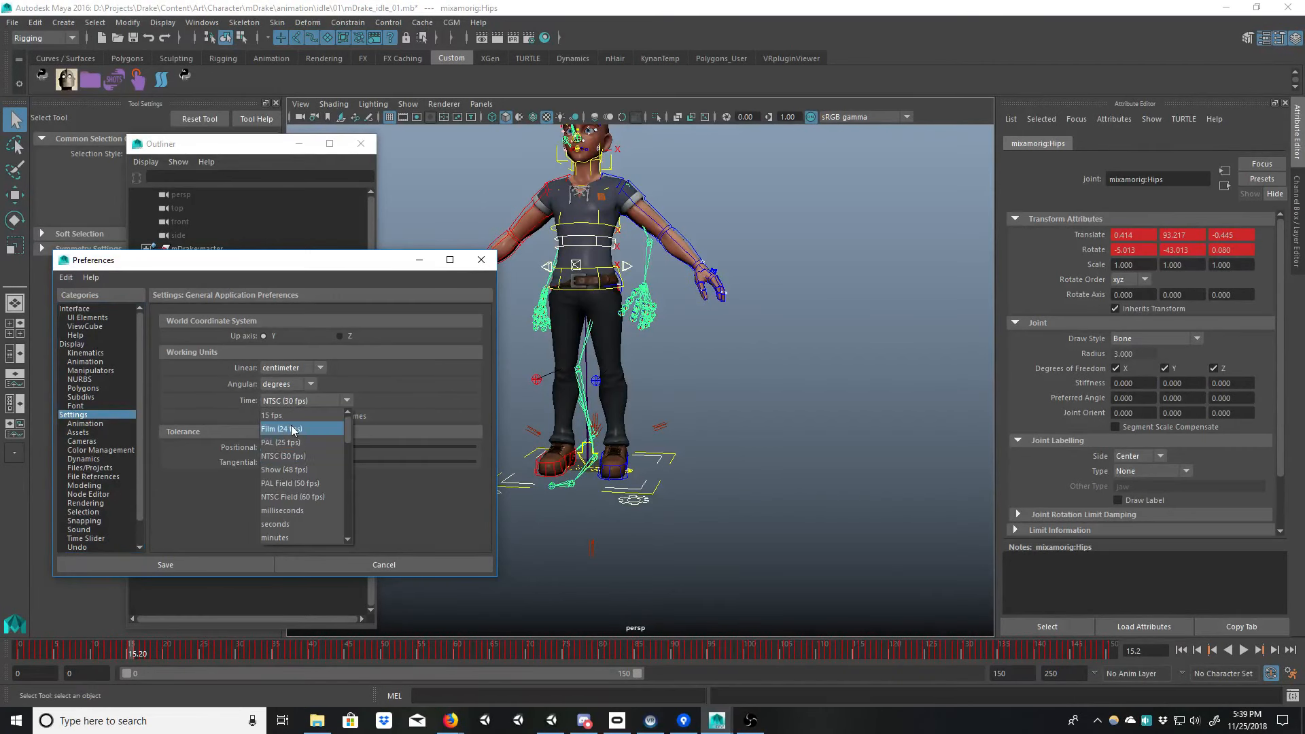
{"action": "left_click", "coordinate": [282, 429]}
{"action": "key", "text": "alt+v"}
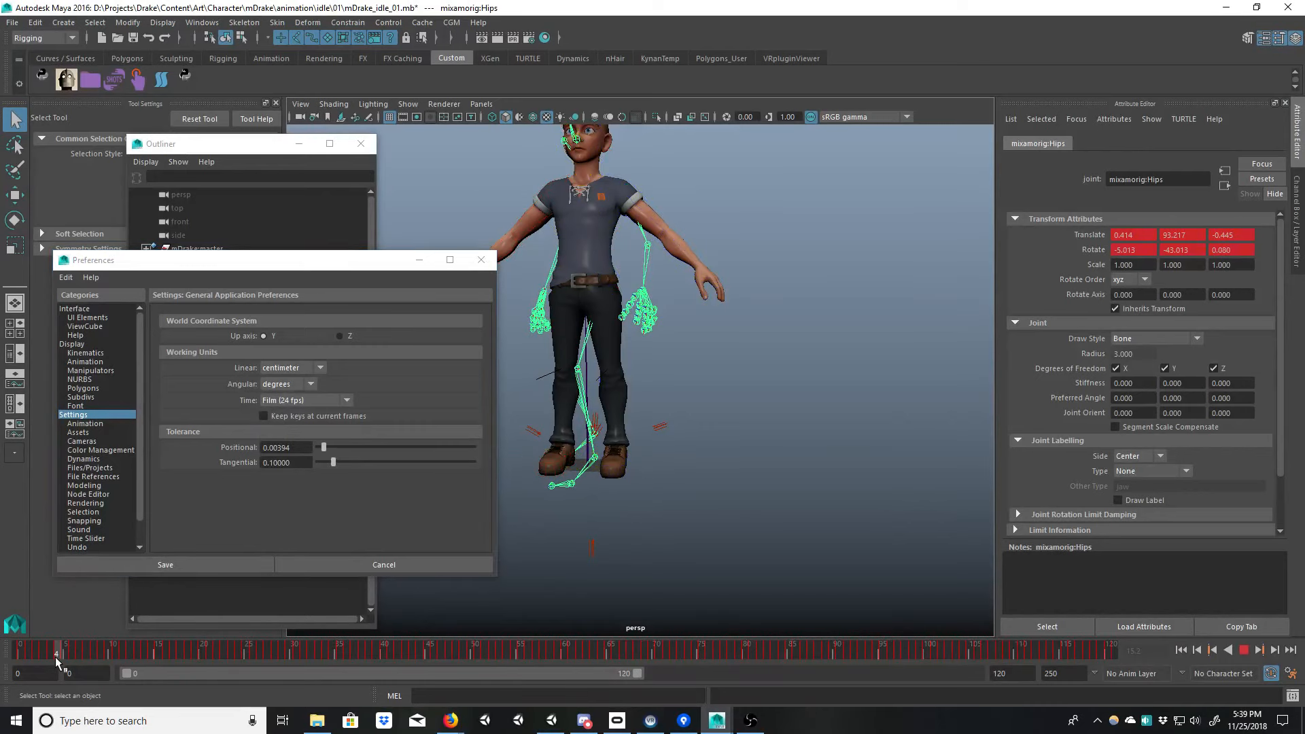
{"action": "left_click_drag", "start_coordinate": [56, 657], "coordinate": [15, 656]}
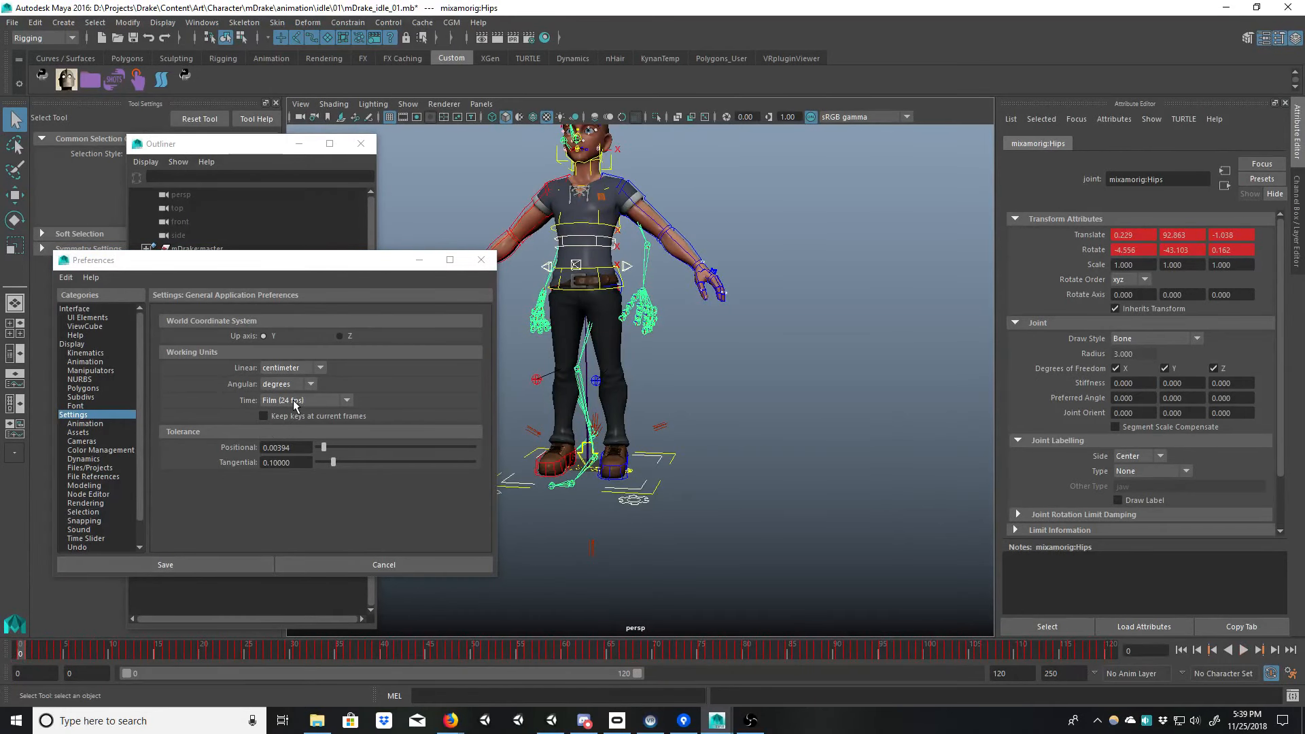
{"action": "left_click", "coordinate": [293, 401]}
{"action": "left_click", "coordinate": [288, 458]}
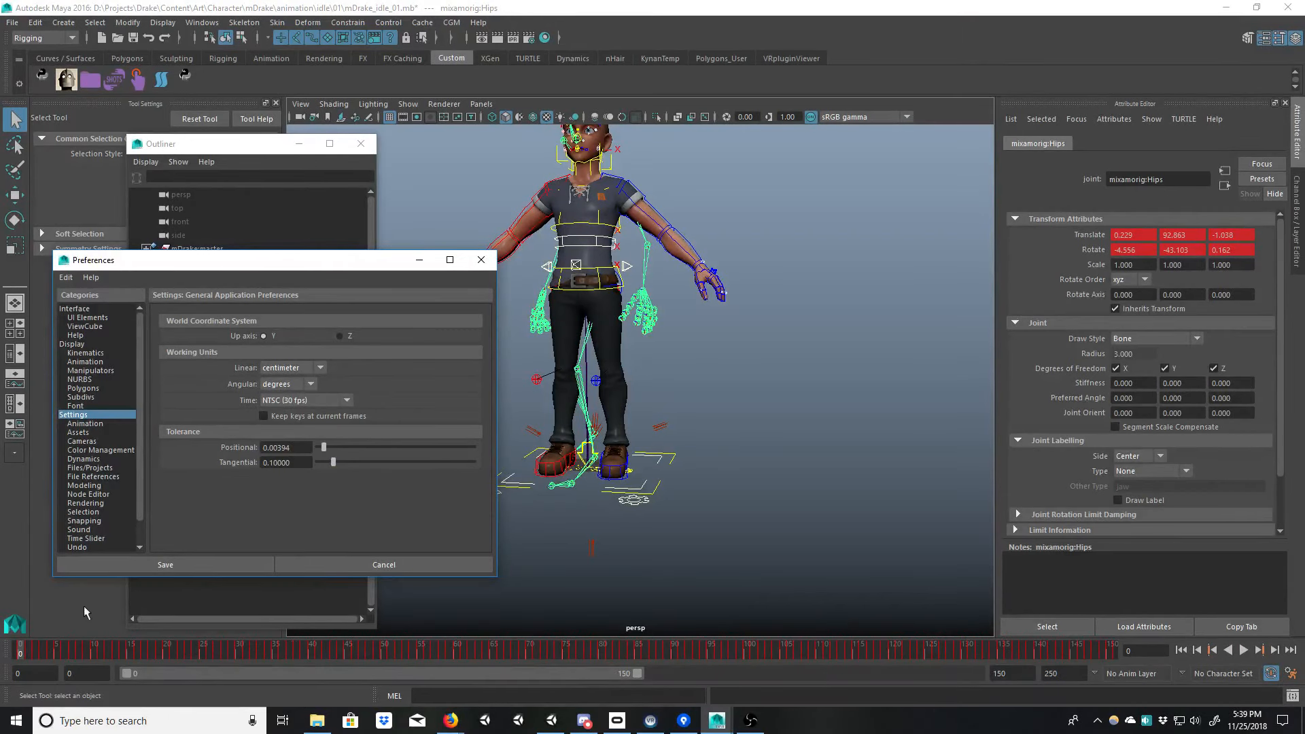
Step: Extend the playback range to end at frame 249 and scrub through the rest of the idle animation
{"action": "mouse_move", "coordinate": [48, 653]}
{"action": "left_mouse_down"}
{"action": "mouse_move", "coordinate": [577, 670]}
{"action": "mouse_move", "coordinate": [935, 645]}
{"action": "mouse_move", "coordinate": [1115, 659]}
{"action": "left_mouse_up"}
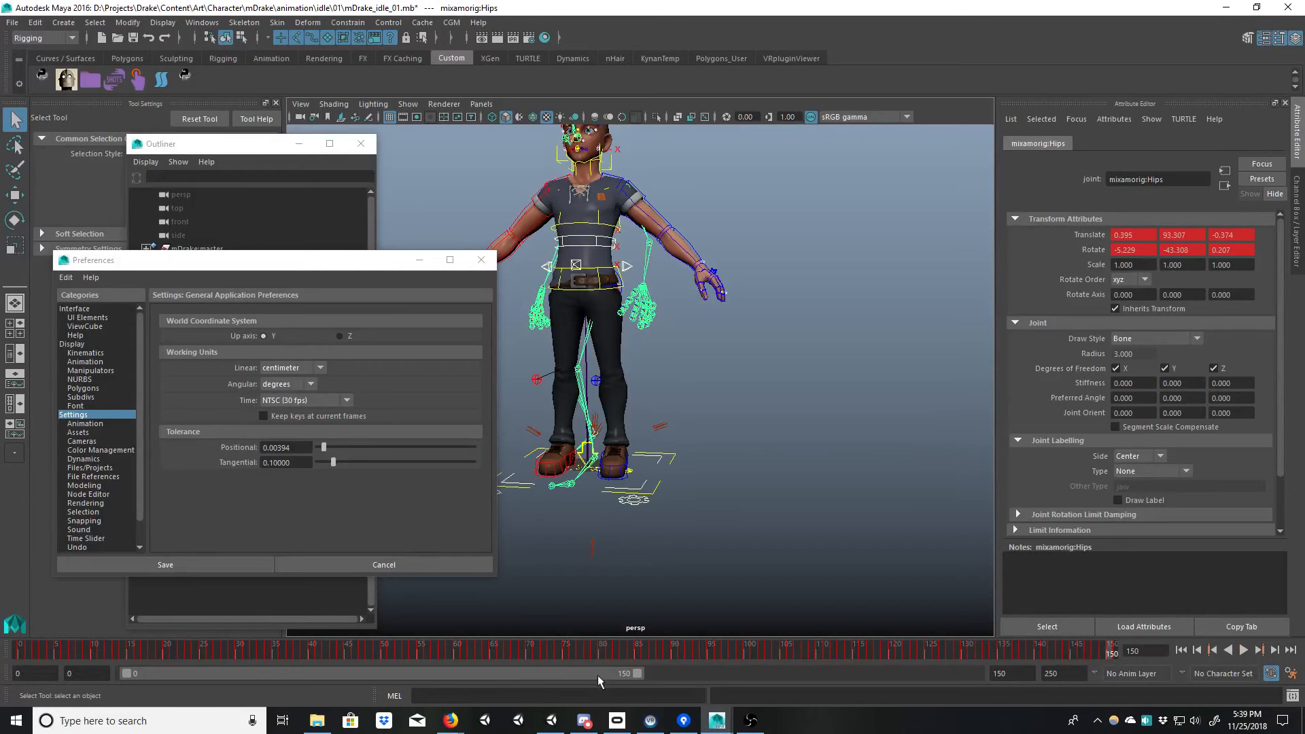
{"action": "left_click_drag", "start_coordinate": [640, 675], "coordinate": [970, 674]}
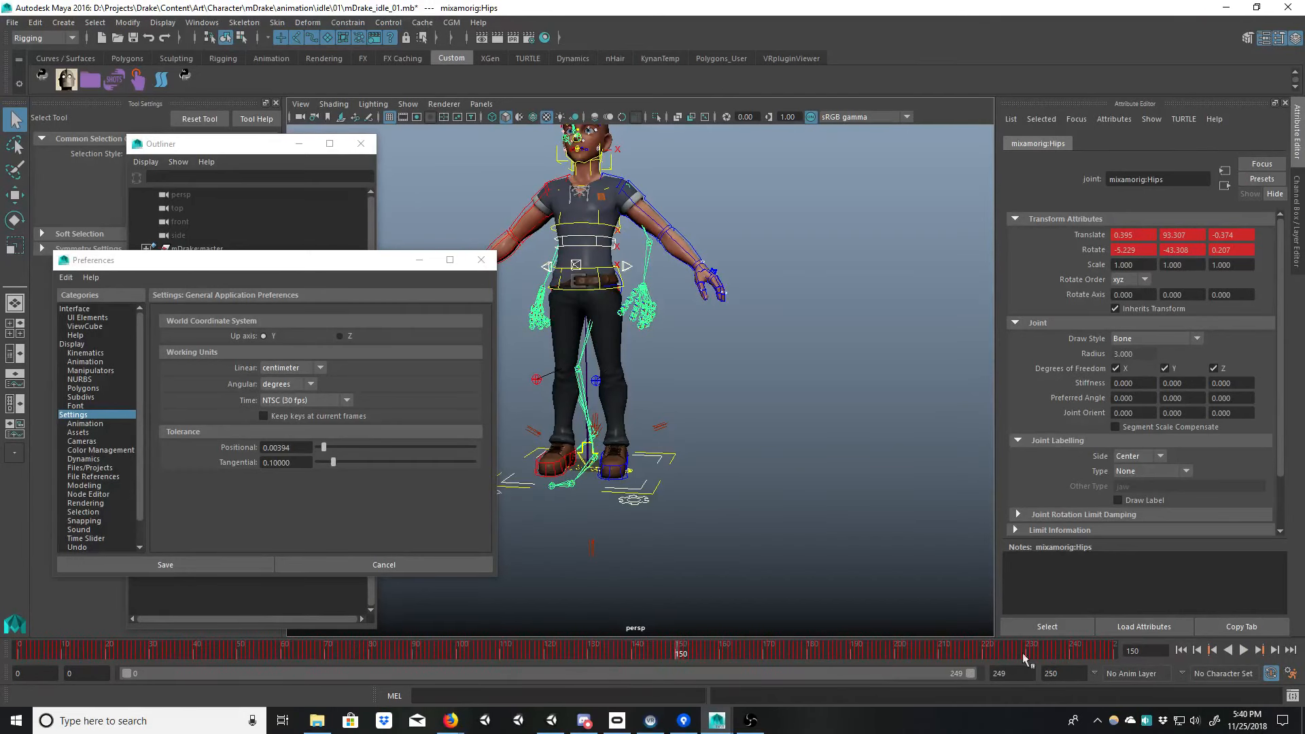
{"action": "left_click_drag", "start_coordinate": [1078, 654], "coordinate": [838, 670]}
{"action": "middle_click_drag", "start_coordinate": [755, 365], "coordinate": [754, 445], "text": "alt"}
{"action": "scroll", "coordinate": [754, 446], "scroll_direction": "up", "scroll_amount": 1}
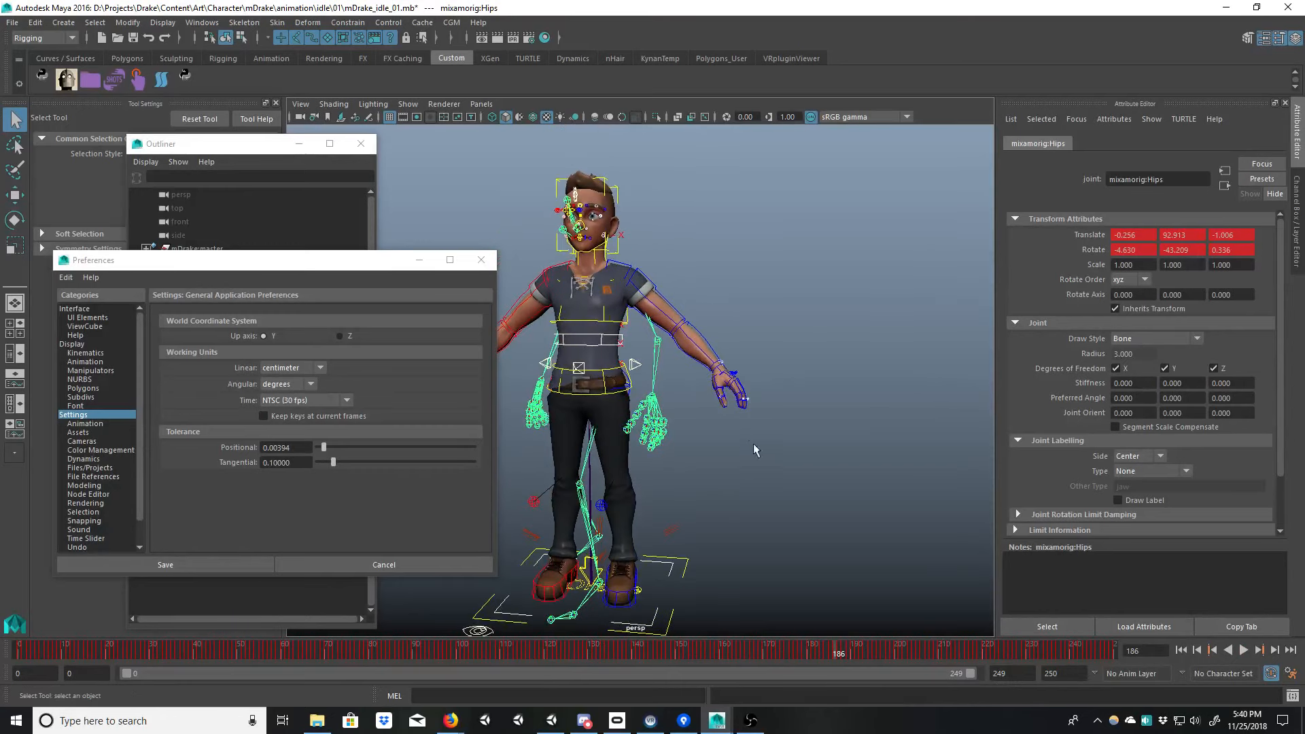
{"action": "left_click_drag", "start_coordinate": [903, 660], "coordinate": [935, 651]}
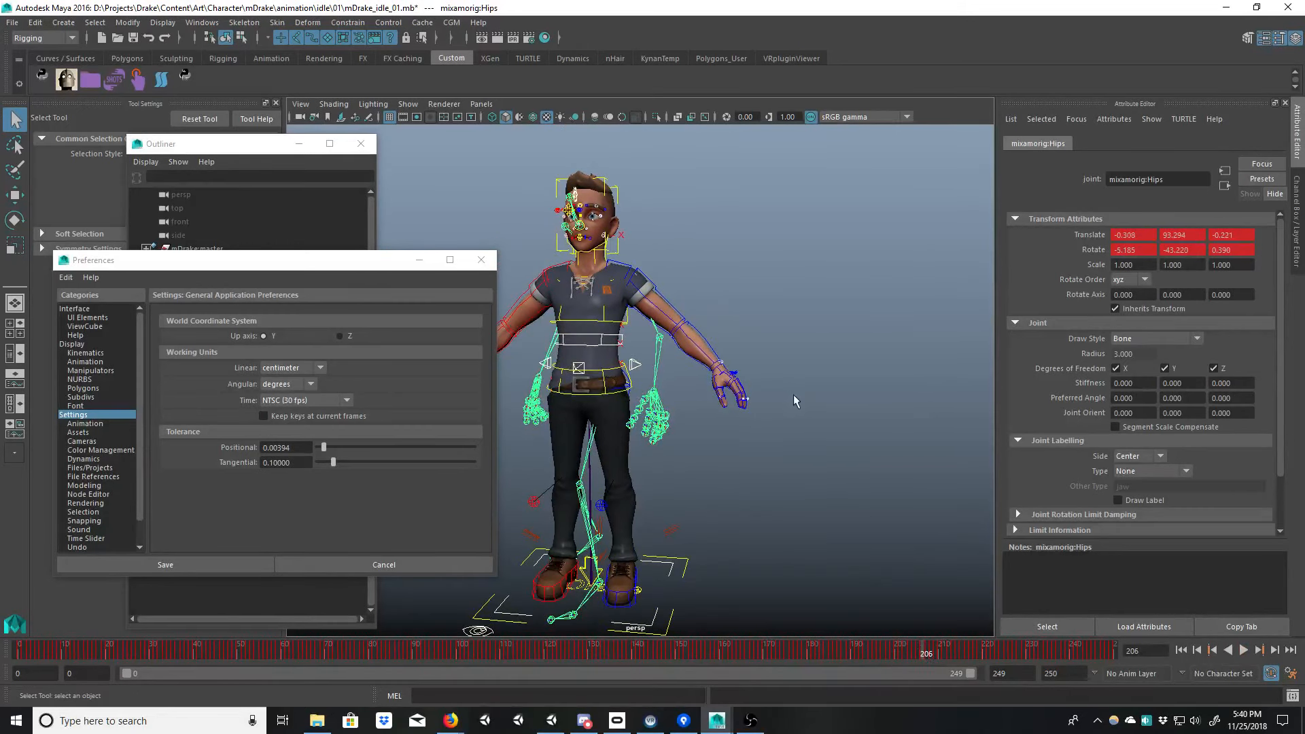
{"action": "key", "text": "alt+period"}
{"action": "key", "text": "alt+period"}
{"action": "key", "text": "alt+period"}
{"action": "middle_click_drag", "start_coordinate": [660, 333], "coordinate": [654, 390], "text": "alt"}
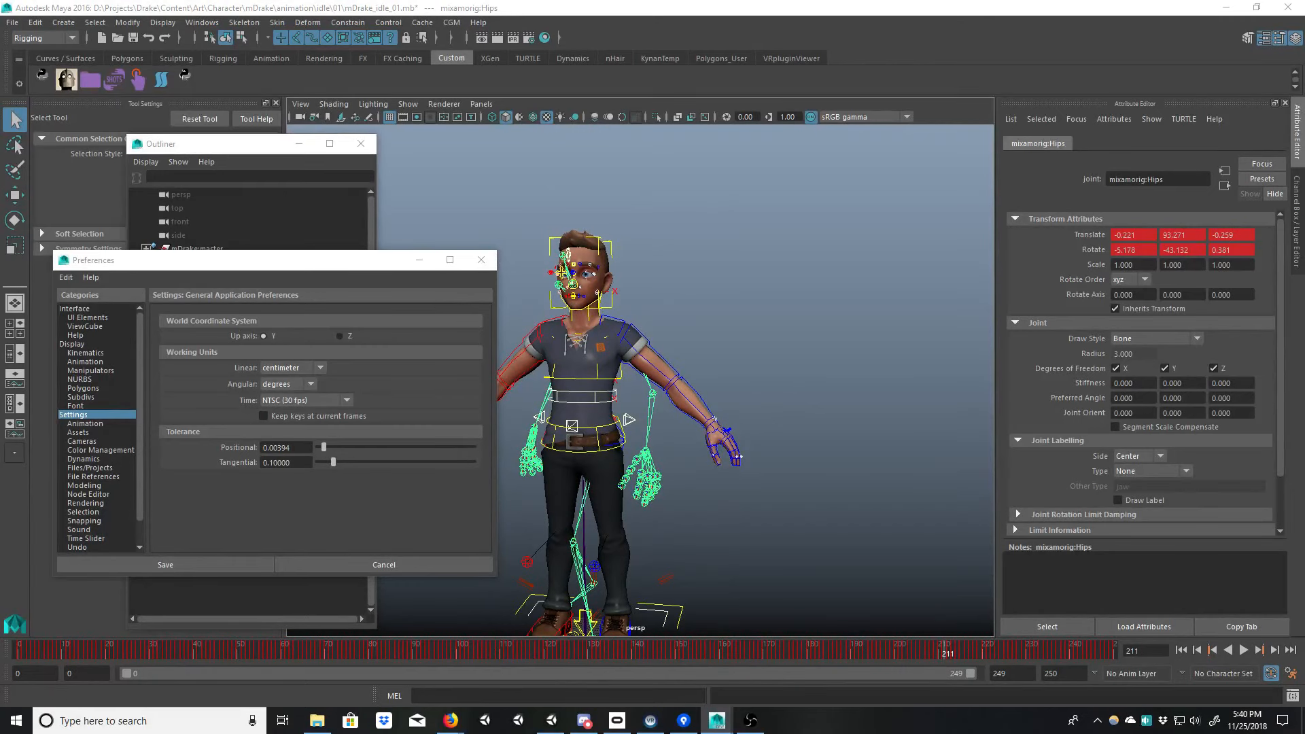
Step: Open the Graph Editor, select the last Translate Y key of mixamorig:Hips and examine it up close
{"action": "left_click_drag", "start_coordinate": [0, 332], "coordinate": [537, 182]}
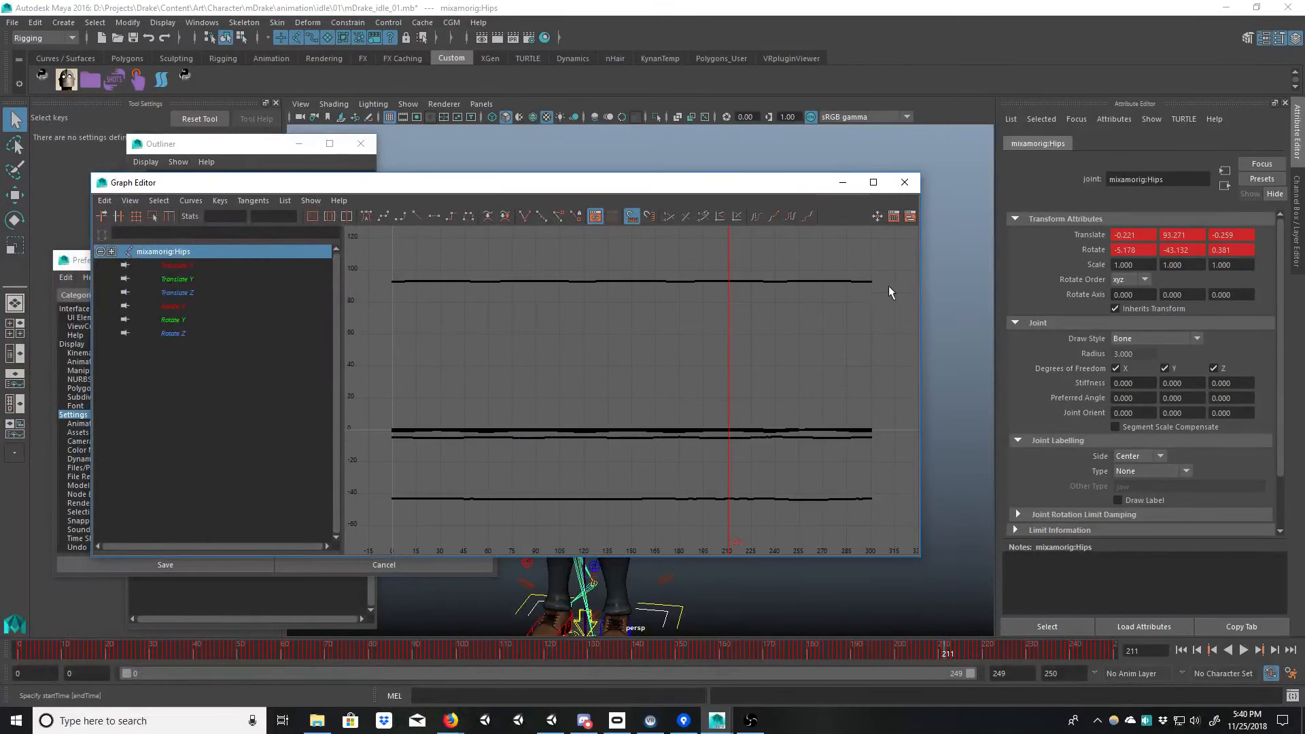
{"action": "left_click_drag", "start_coordinate": [871, 292], "coordinate": [871, 293]}
{"action": "middle_click_drag", "start_coordinate": [837, 325], "coordinate": [782, 345], "text": "alt"}
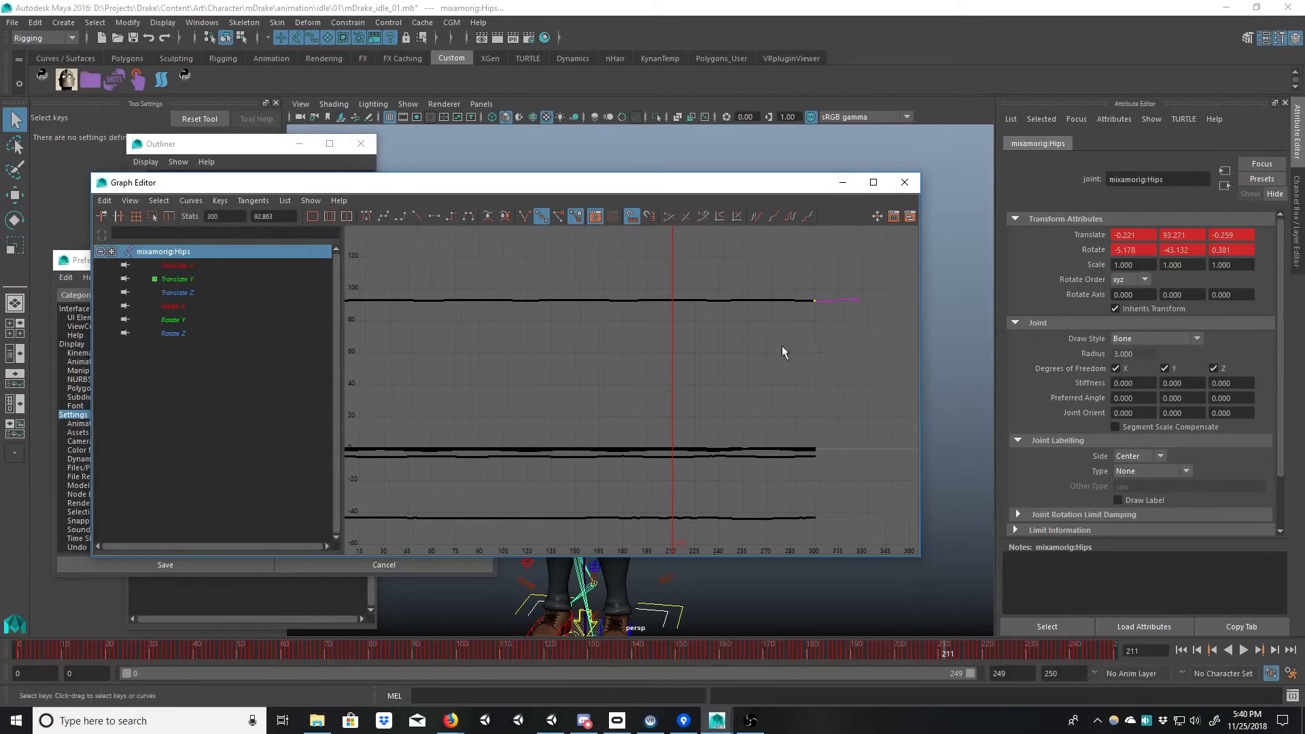
{"action": "middle_click_drag", "start_coordinate": [692, 359], "coordinate": [706, 371], "text": "alt"}
{"action": "right_click_drag", "start_coordinate": [706, 370], "coordinate": [818, 433], "text": "alt"}
{"action": "middle_click_drag", "start_coordinate": [818, 433], "coordinate": [577, 495], "text": "alt"}
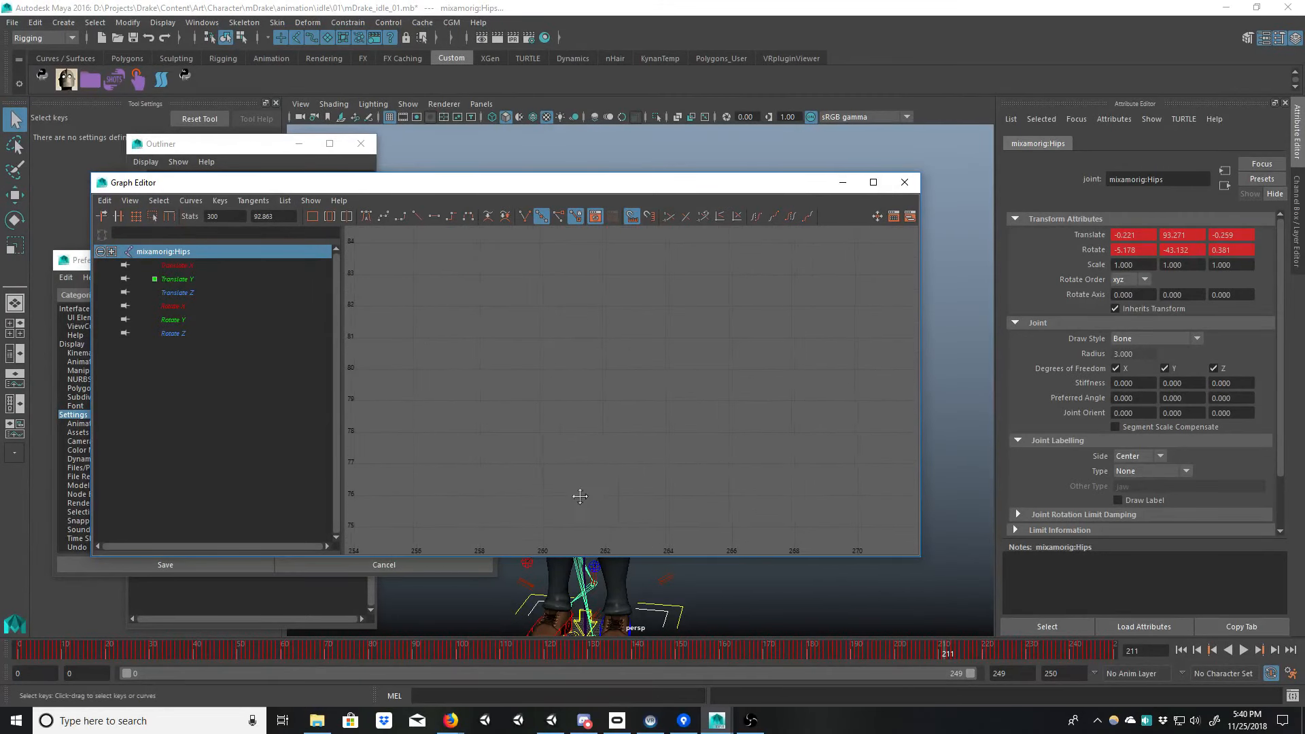
{"action": "key", "text": "f"}
{"action": "right_click_drag", "start_coordinate": [763, 339], "coordinate": [716, 388], "text": "alt"}
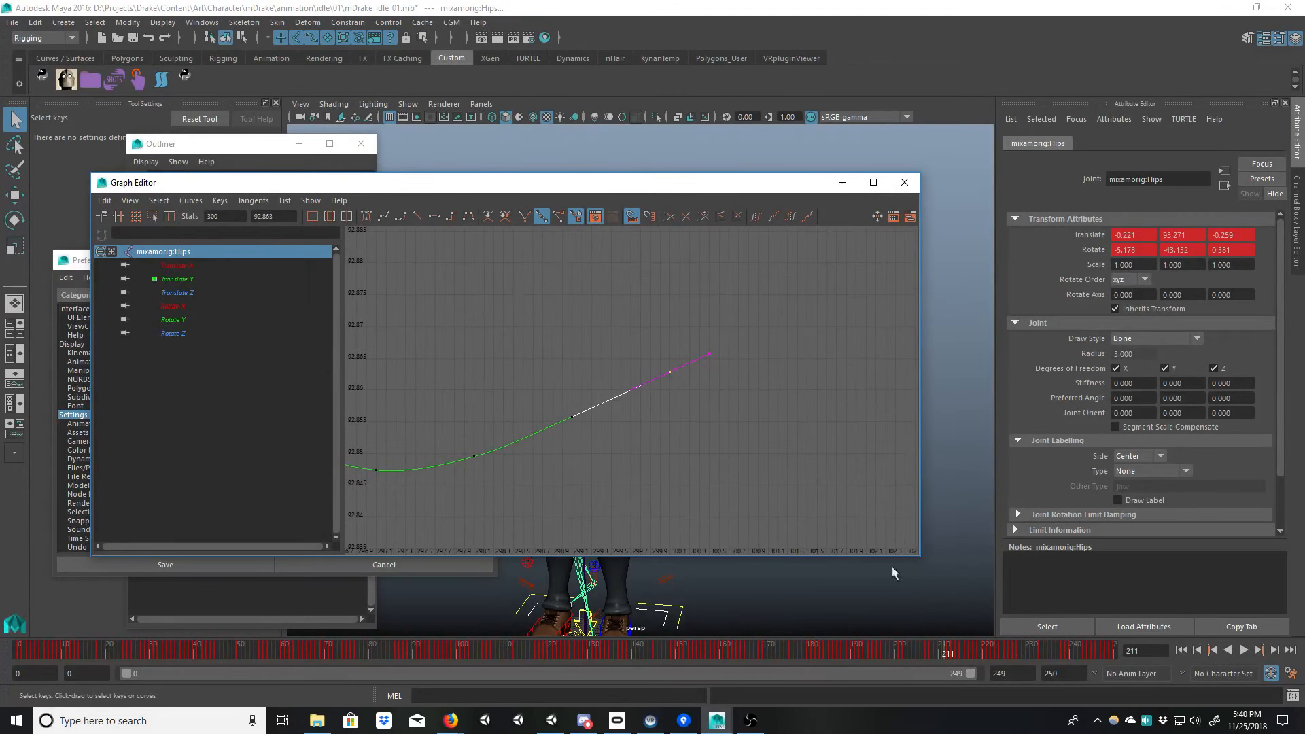
Step: Go to frame 300, extend the playback and animation ranges to end at 300, and close the Graph Editor
{"action": "left_click", "coordinate": [1148, 651]}
{"action": "type", "text": "300"}
{"action": "key", "text": "Return"}
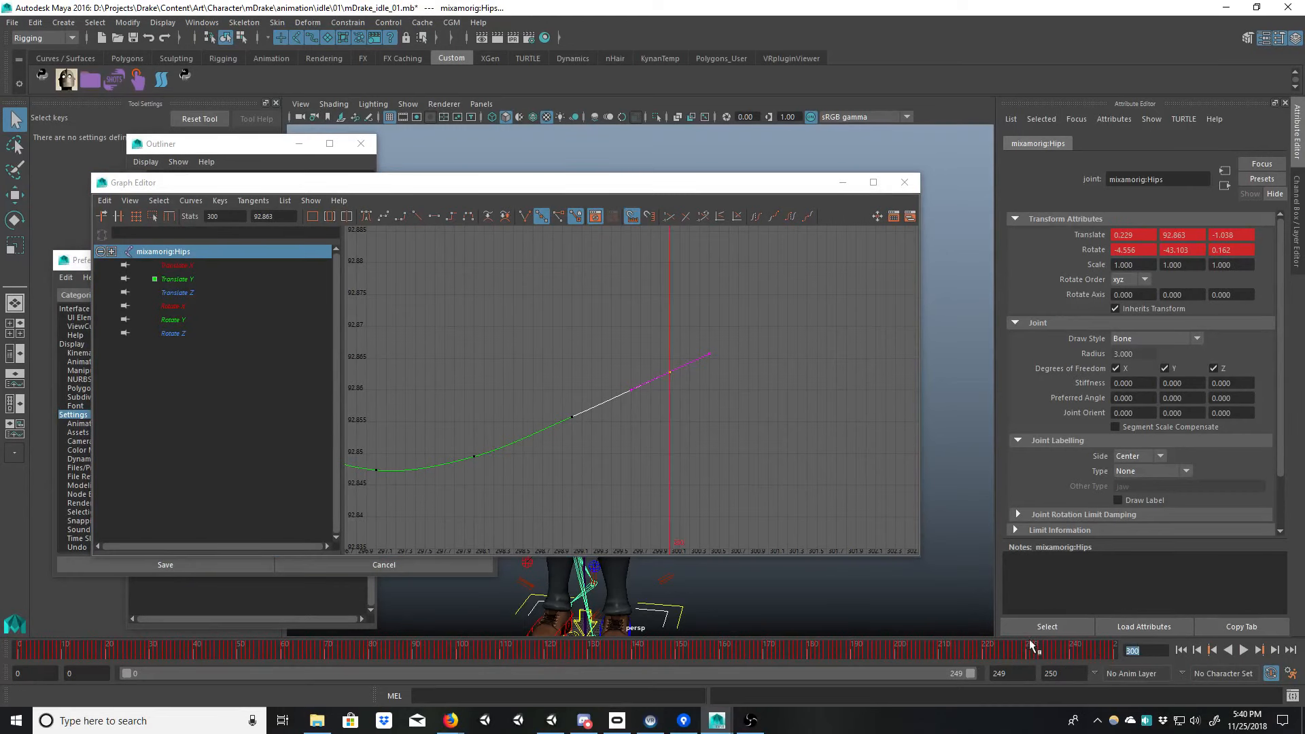
{"action": "key", "text": "alt+v"}
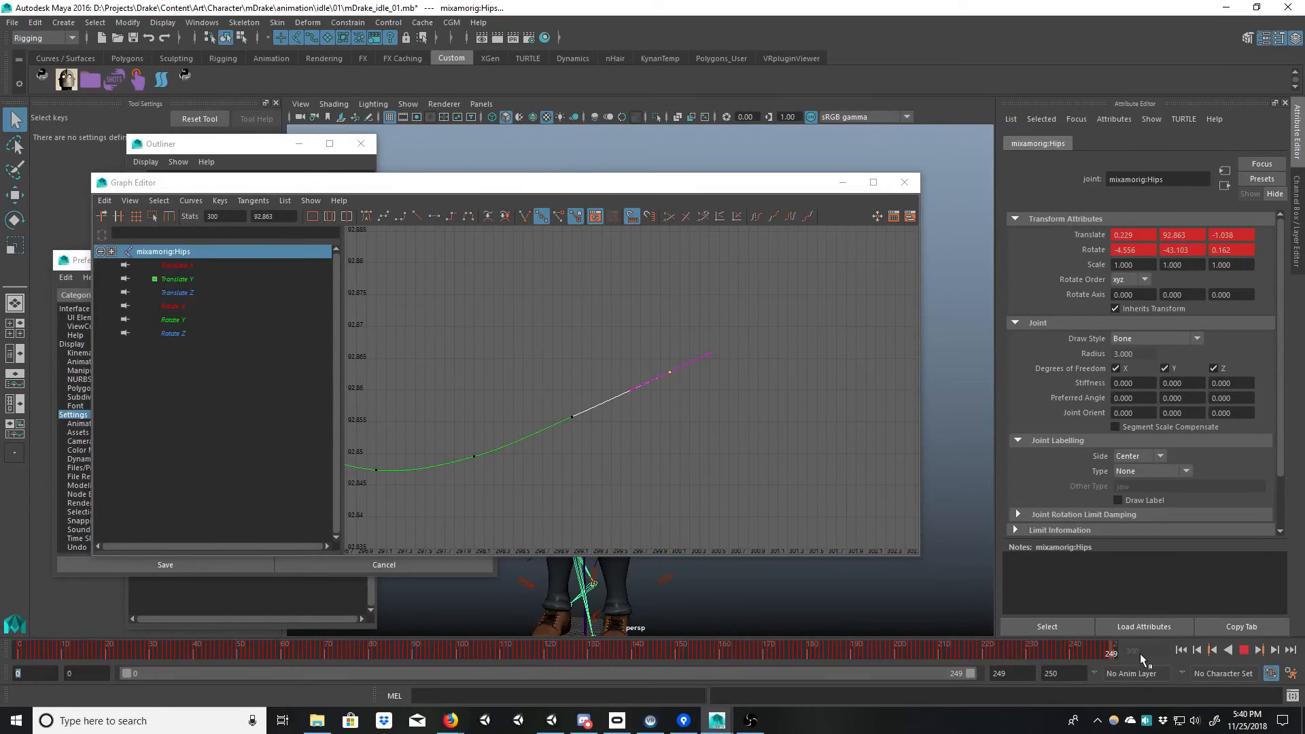
{"action": "left_click", "coordinate": [1144, 652]}
{"action": "key", "text": "Tab"}
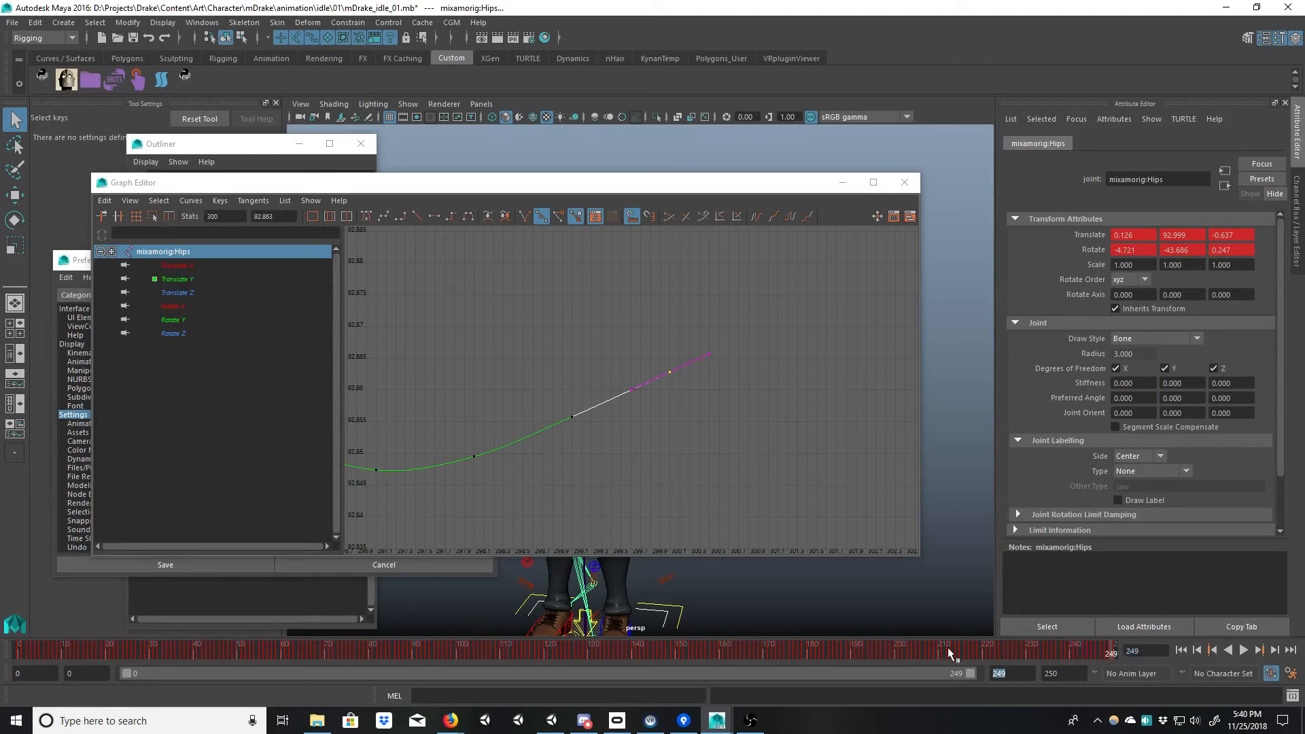
{"action": "key", "text": "Return"}
{"action": "left_click_drag", "start_coordinate": [1070, 653], "coordinate": [1126, 658]}
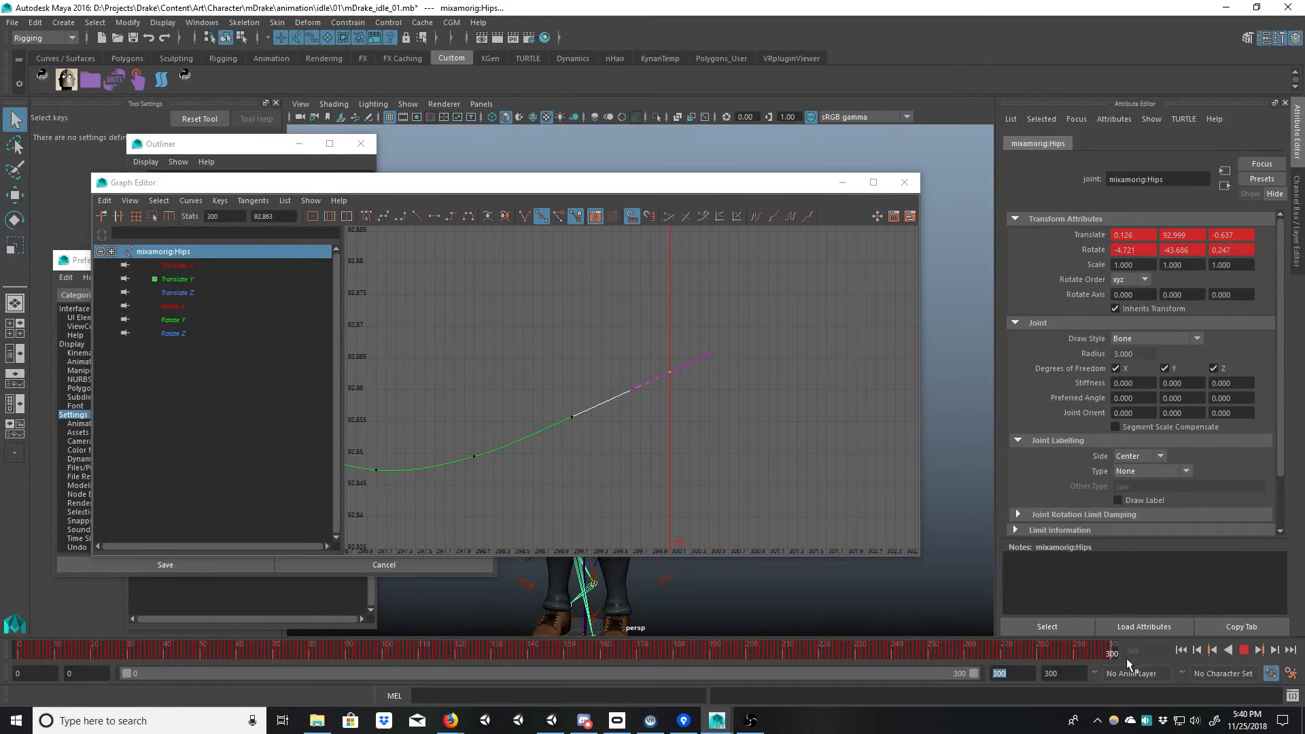
{"action": "left_click", "coordinate": [904, 182]}
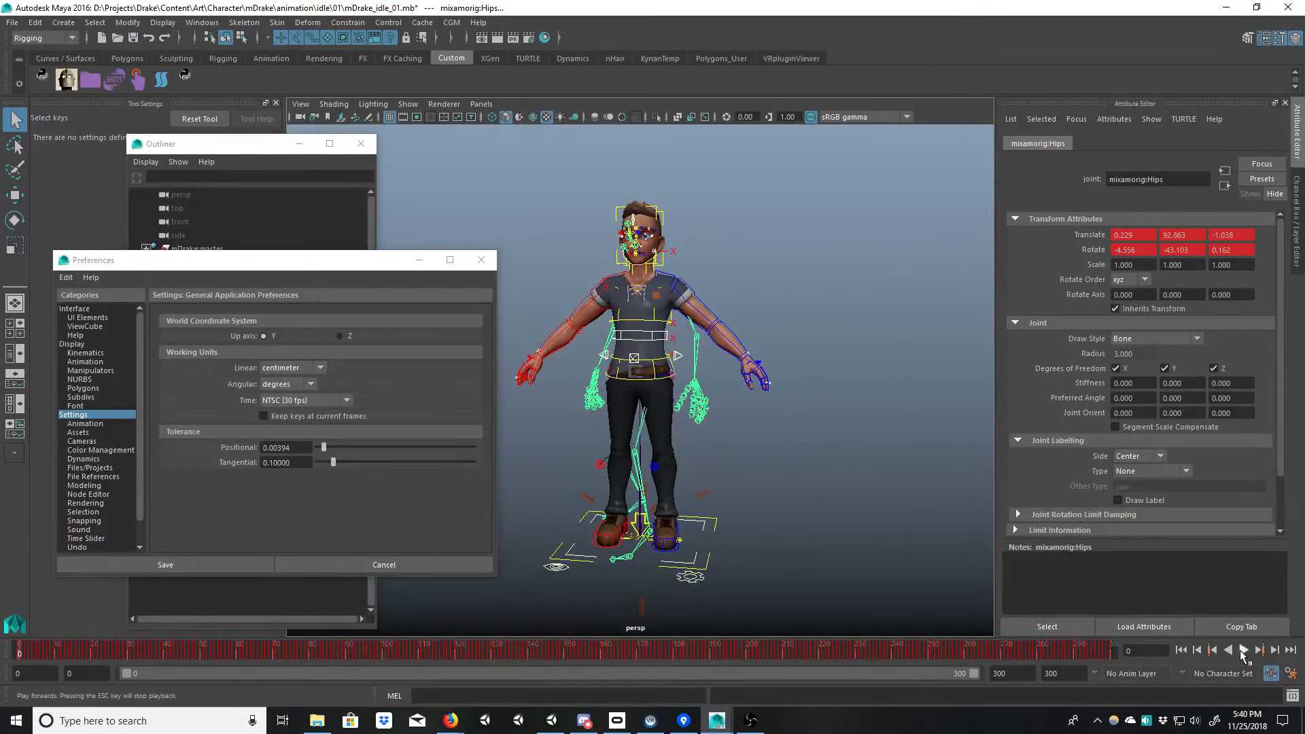
Step: Play the full idle animation, replay it from the first frame, and return to frame 0
{"action": "left_click", "coordinate": [1243, 650]}
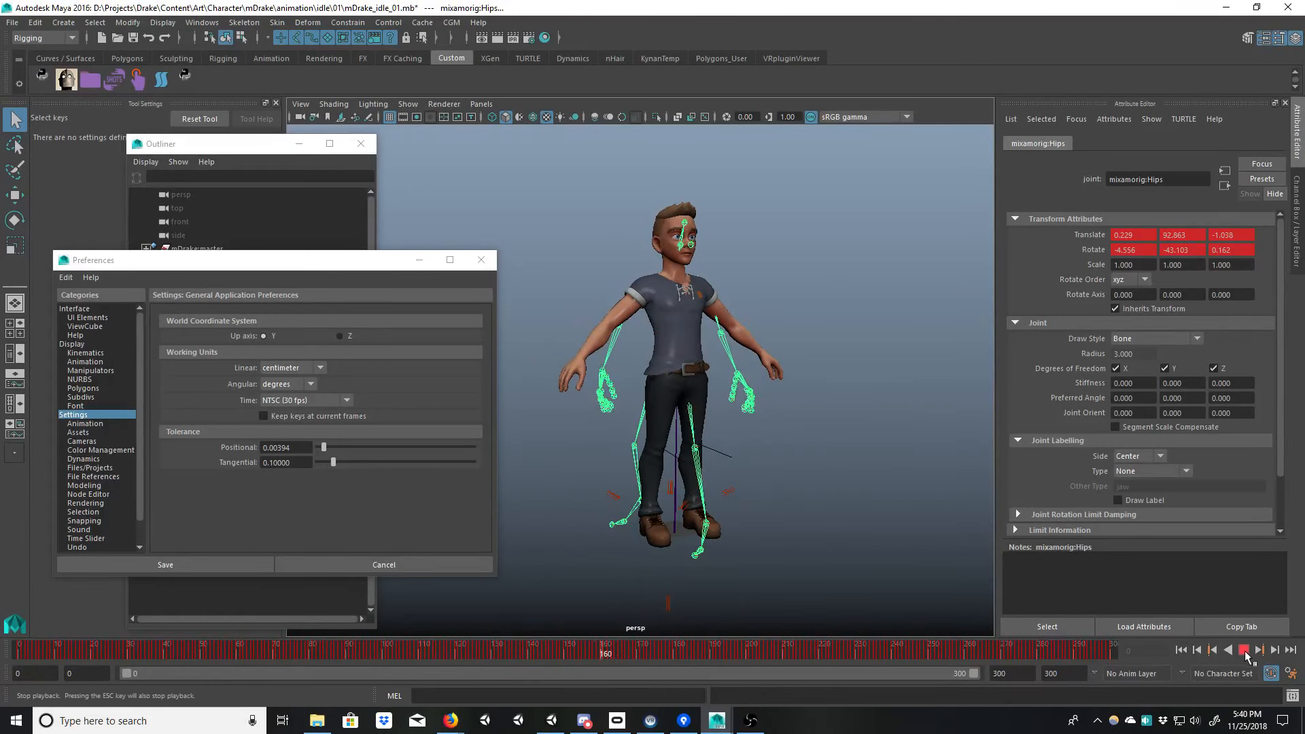
{"action": "left_click", "coordinate": [1243, 650]}
{"action": "left_click", "coordinate": [1182, 650]}
{"action": "left_click", "coordinate": [1244, 649]}
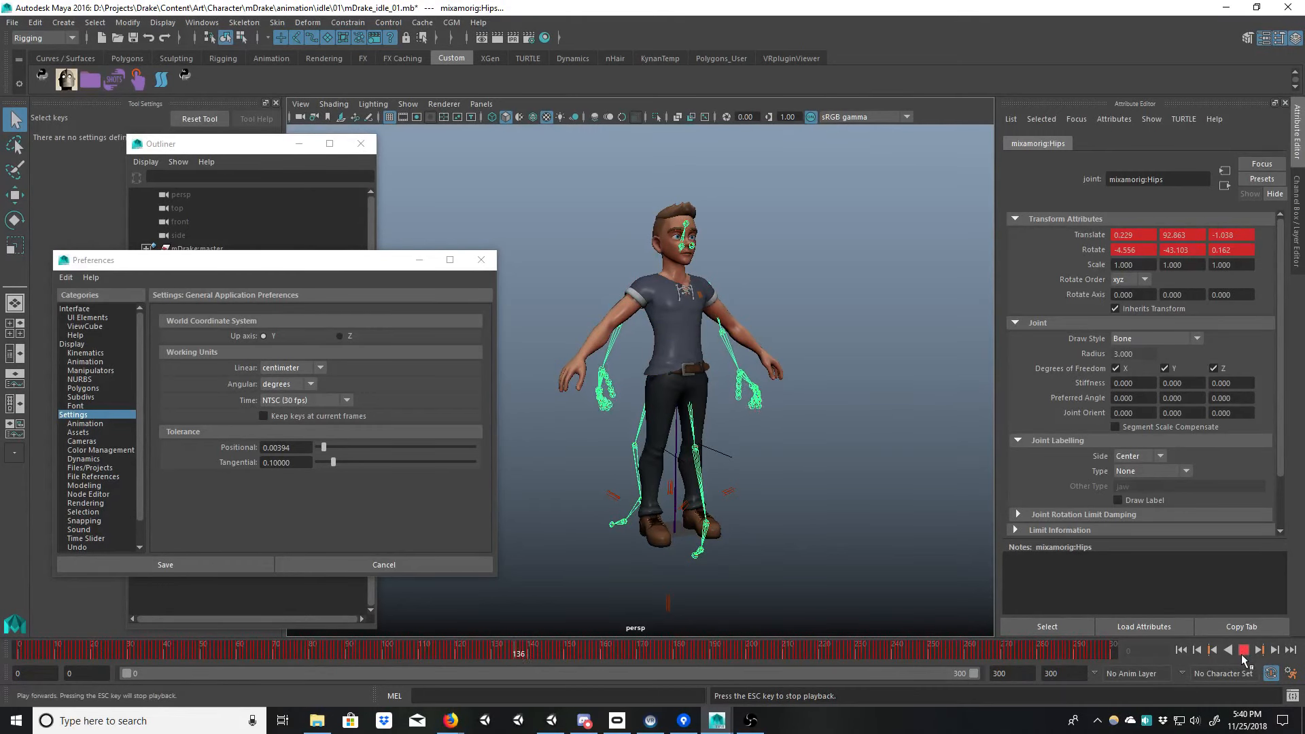
{"action": "left_click", "coordinate": [1244, 650]}
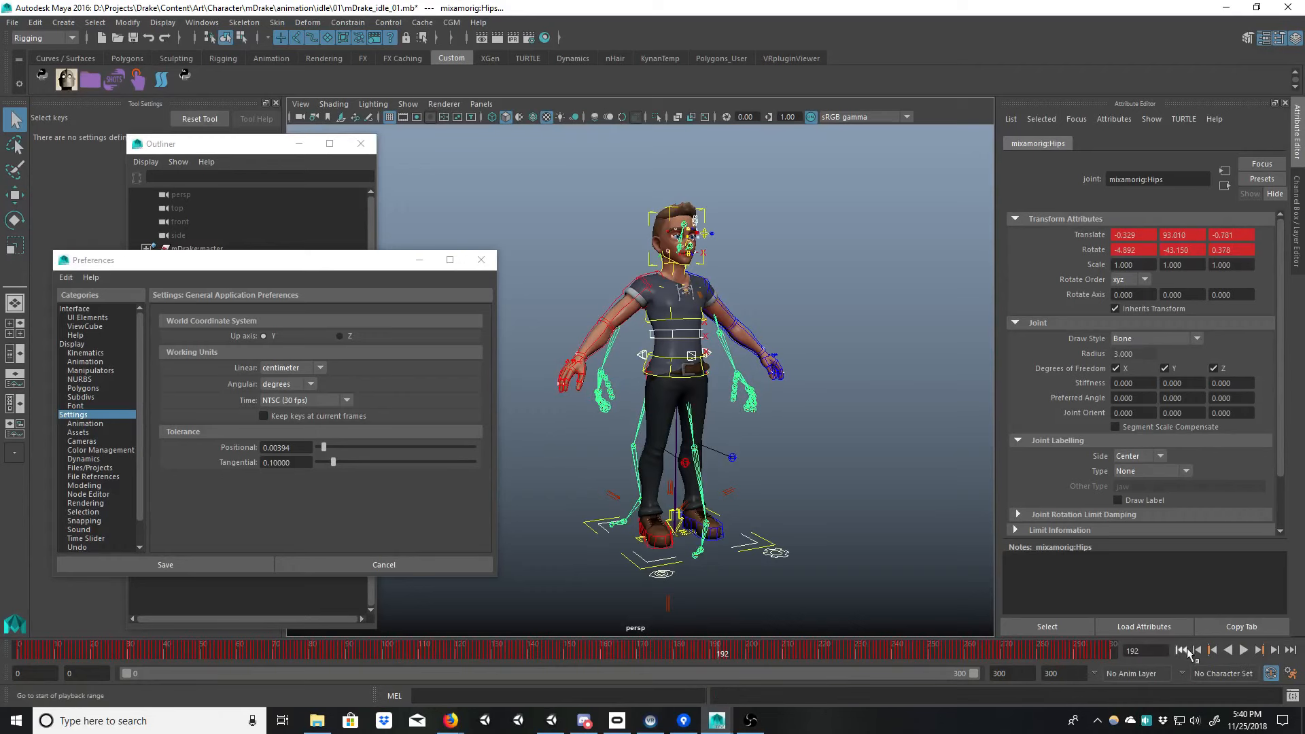
{"action": "left_click", "coordinate": [1181, 650]}
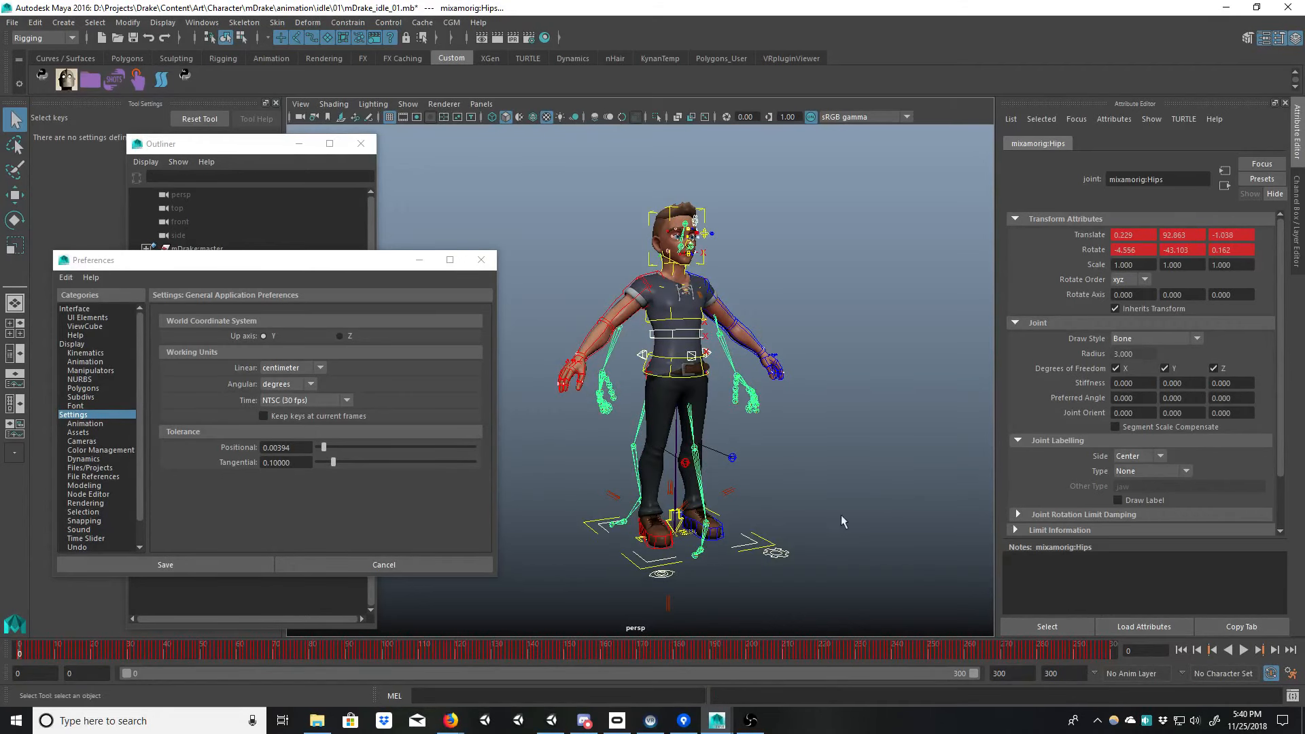
Step: Show the Translate X curve of mixamorig:Hips in the Graph Editor, select all its keys and uncover the character
{"action": "key", "text": "alt+Tab"}
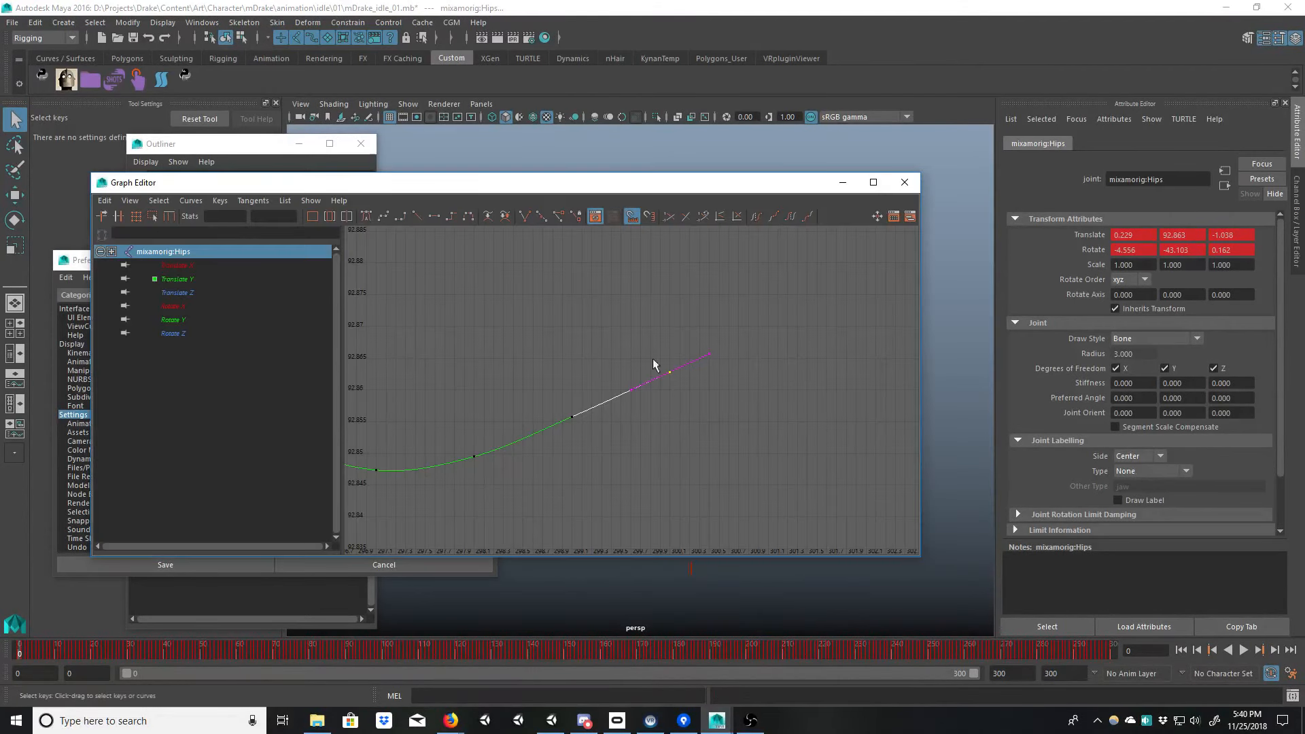
{"action": "left_click", "coordinate": [191, 280]}
{"action": "left_click", "coordinate": [194, 266]}
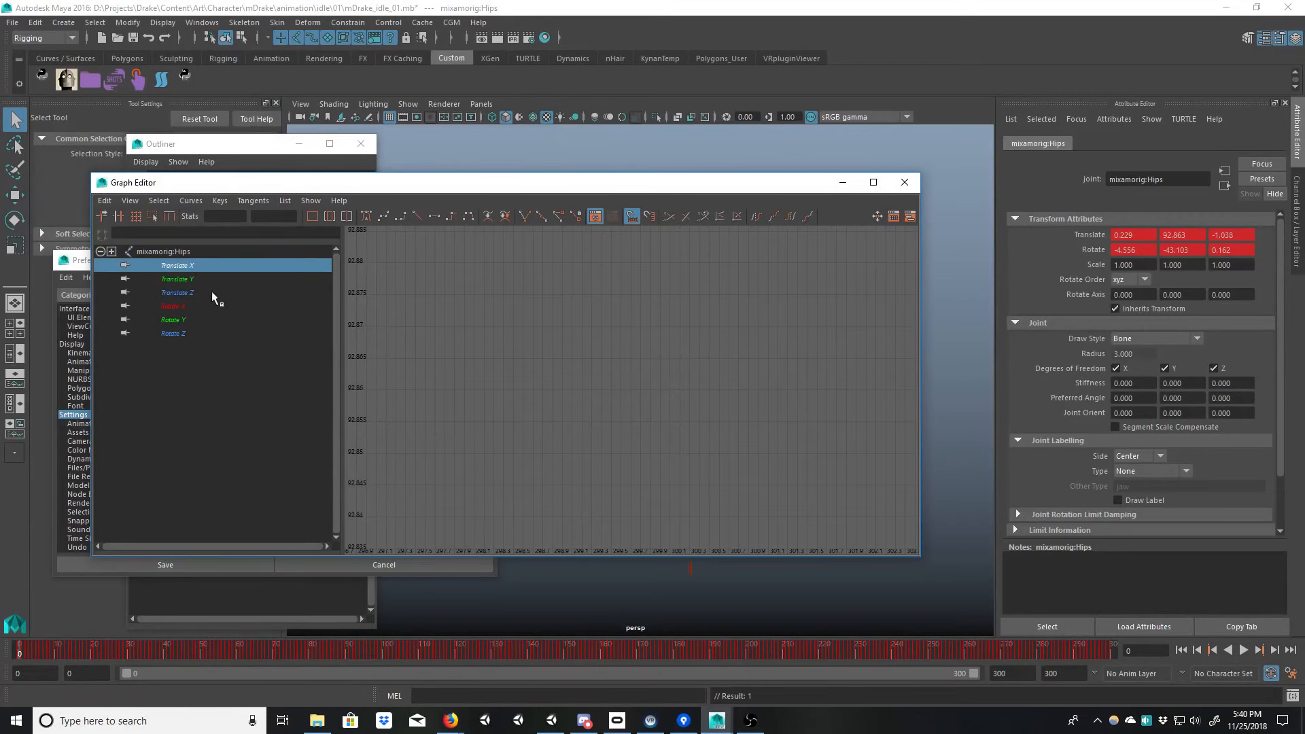
{"action": "key", "text": "f"}
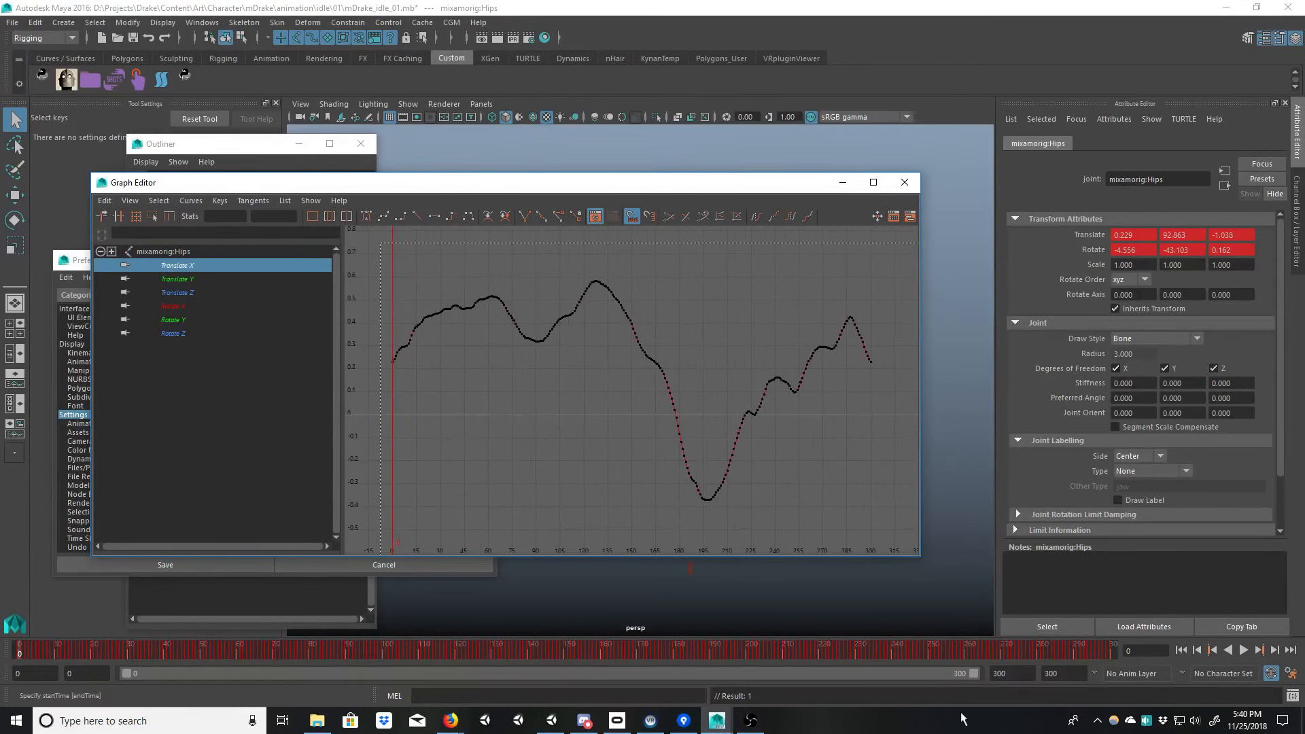
{"action": "left_click_drag", "start_coordinate": [915, 680], "coordinate": [970, 669]}
{"action": "left_click_drag", "start_coordinate": [645, 185], "coordinate": [605, 434]}
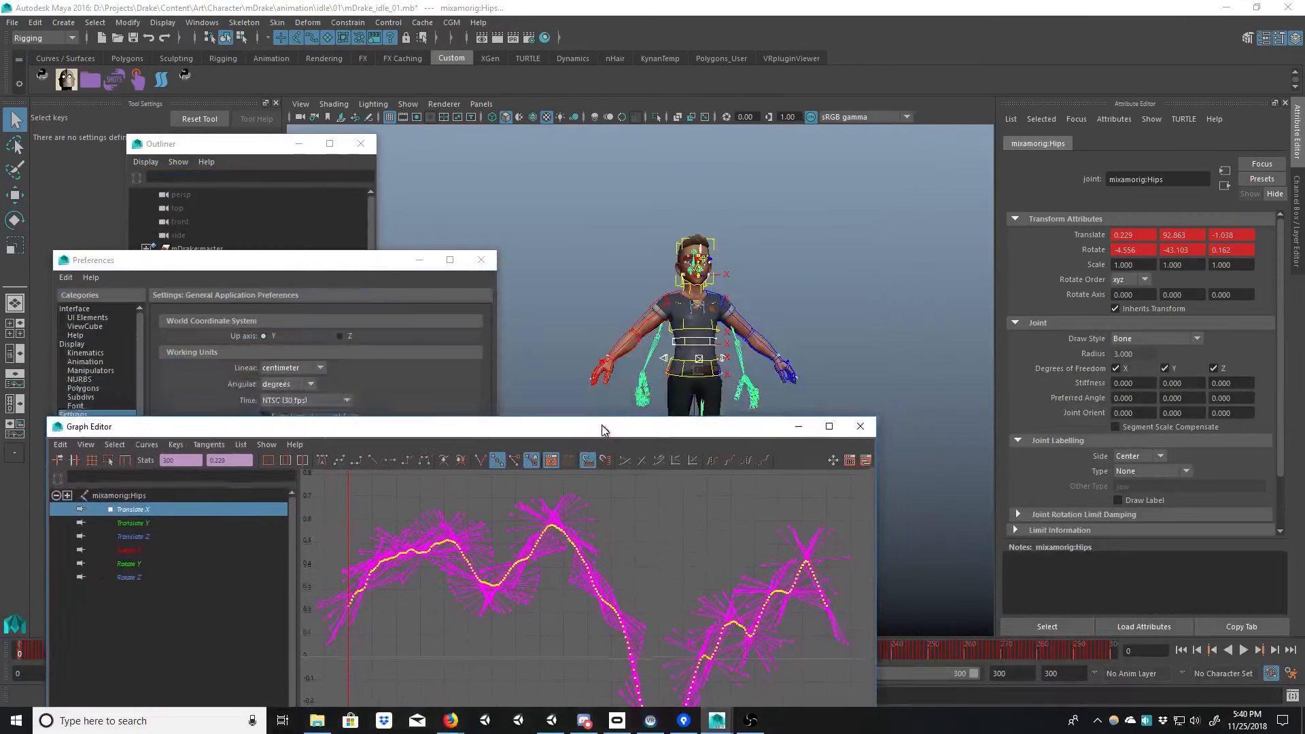
Step: Offset all selected Translate X keys upward to about 84.5 at frame 0, so the skeleton stands beside the character
{"action": "key", "text": "w"}
{"action": "middle_click_drag", "start_coordinate": [621, 580], "coordinate": [629, 545], "text": "shift"}
{"action": "key", "text": "z"}
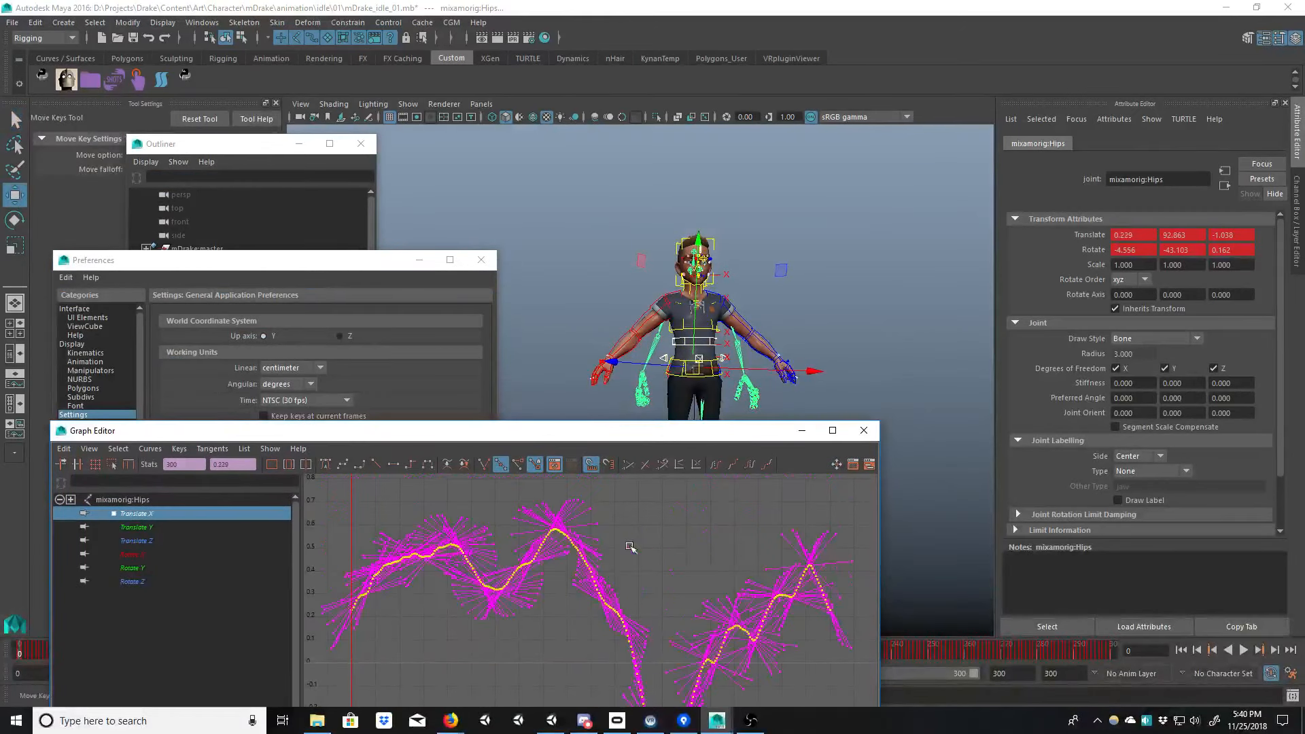
{"action": "right_click_drag", "start_coordinate": [629, 544], "coordinate": [620, 578], "text": "alt+shift"}
{"action": "middle_click_drag", "start_coordinate": [604, 629], "coordinate": [610, 460], "text": "shift"}
{"action": "right_click_drag", "start_coordinate": [605, 571], "coordinate": [602, 600], "text": "alt+shift"}
{"action": "middle_click_drag", "start_coordinate": [591, 622], "coordinate": [577, 475], "text": "shift"}
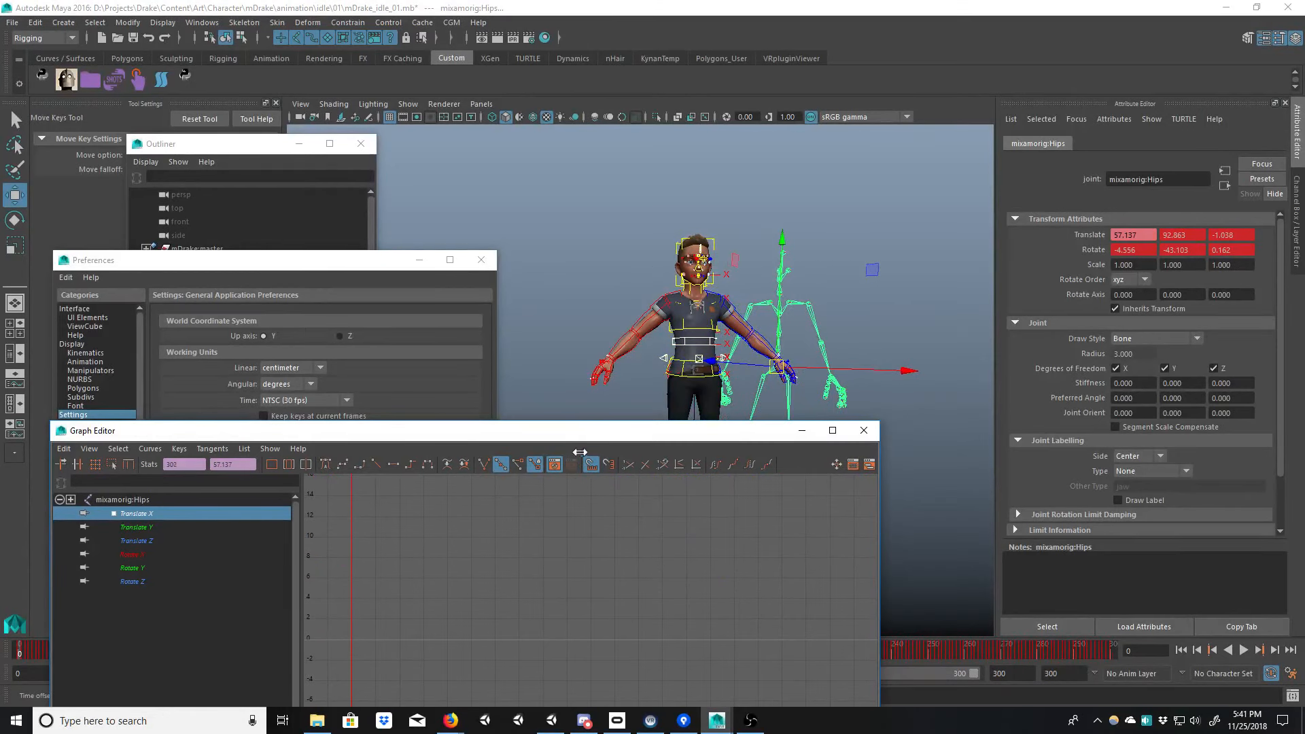
{"action": "key", "text": "f"}
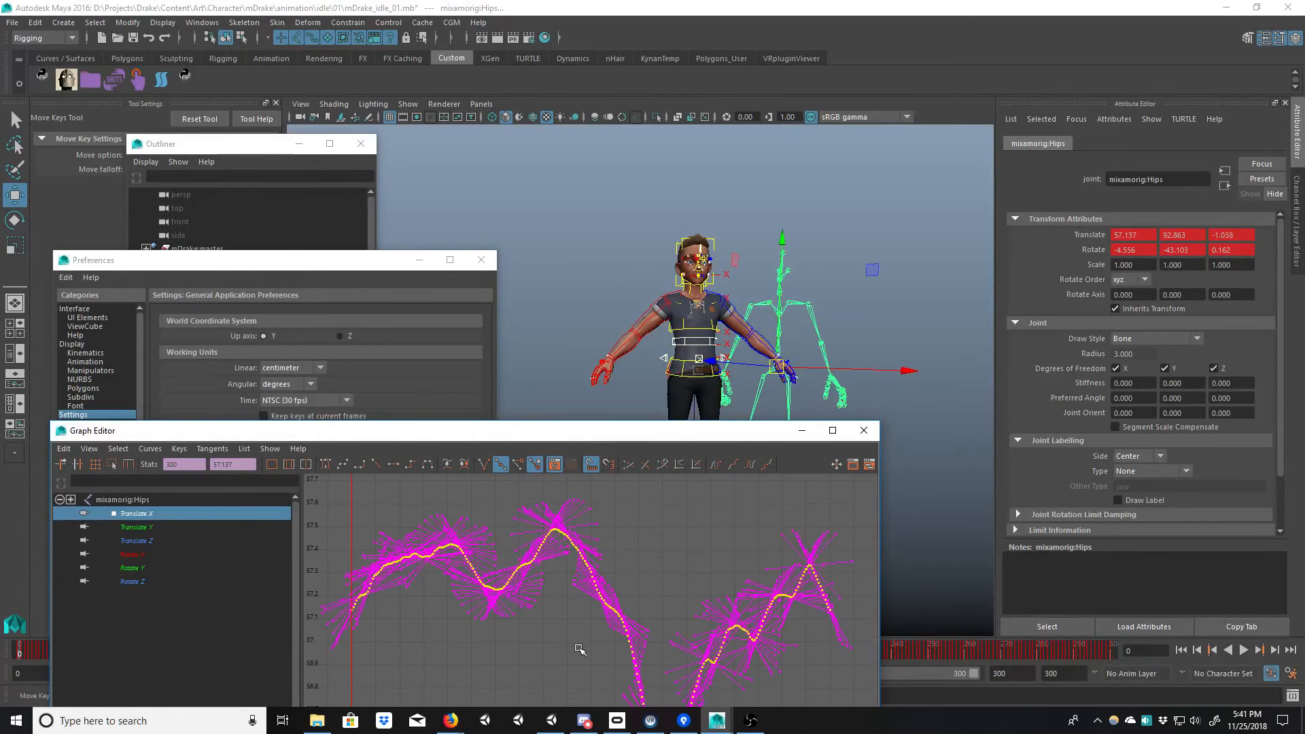
{"action": "right_click_drag", "start_coordinate": [579, 649], "coordinate": [583, 616], "text": "alt+shift"}
{"action": "middle_click_drag", "start_coordinate": [567, 679], "coordinate": [562, 524], "text": "shift"}
{"action": "middle_click_drag", "start_coordinate": [568, 647], "coordinate": [568, 588], "text": "shift"}
{"action": "key", "text": "f"}
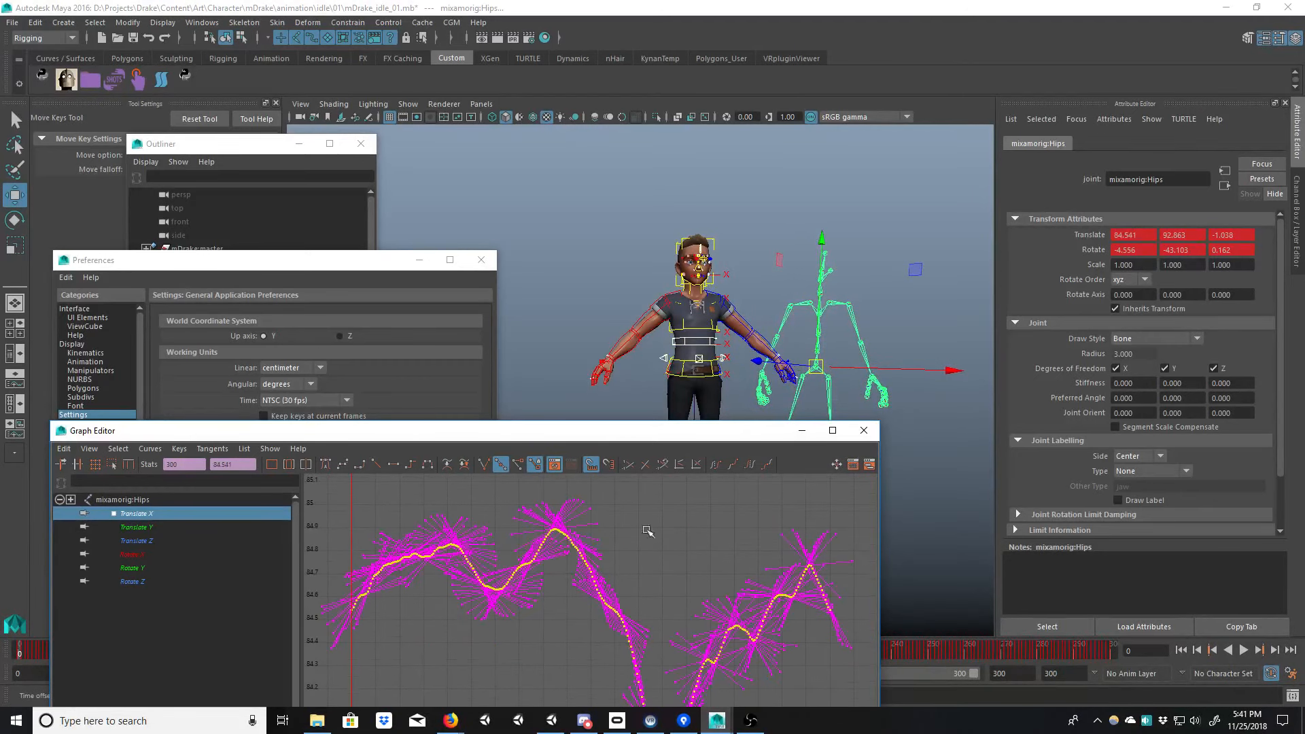
Step: Close the Graph Editor and play the idle to check the skeleton's motion beside the character
{"action": "left_click", "coordinate": [863, 430]}
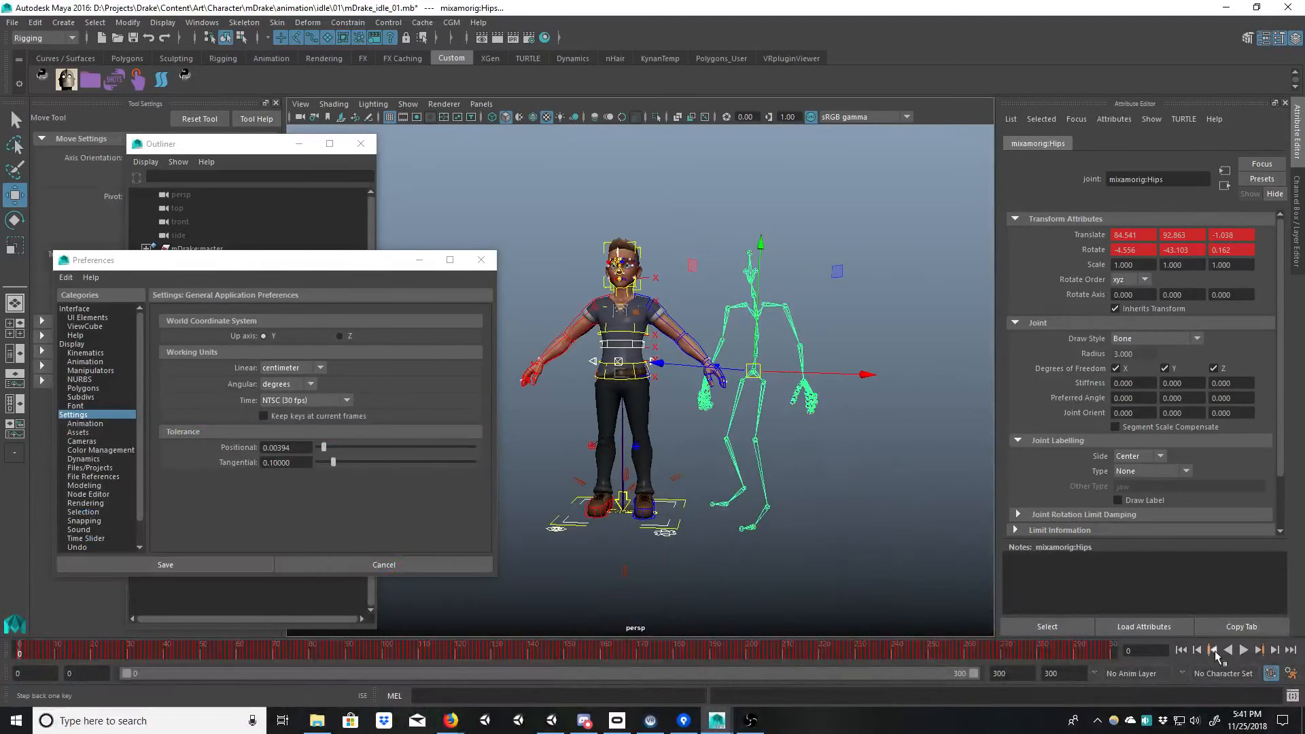
{"action": "left_click", "coordinate": [1243, 651]}
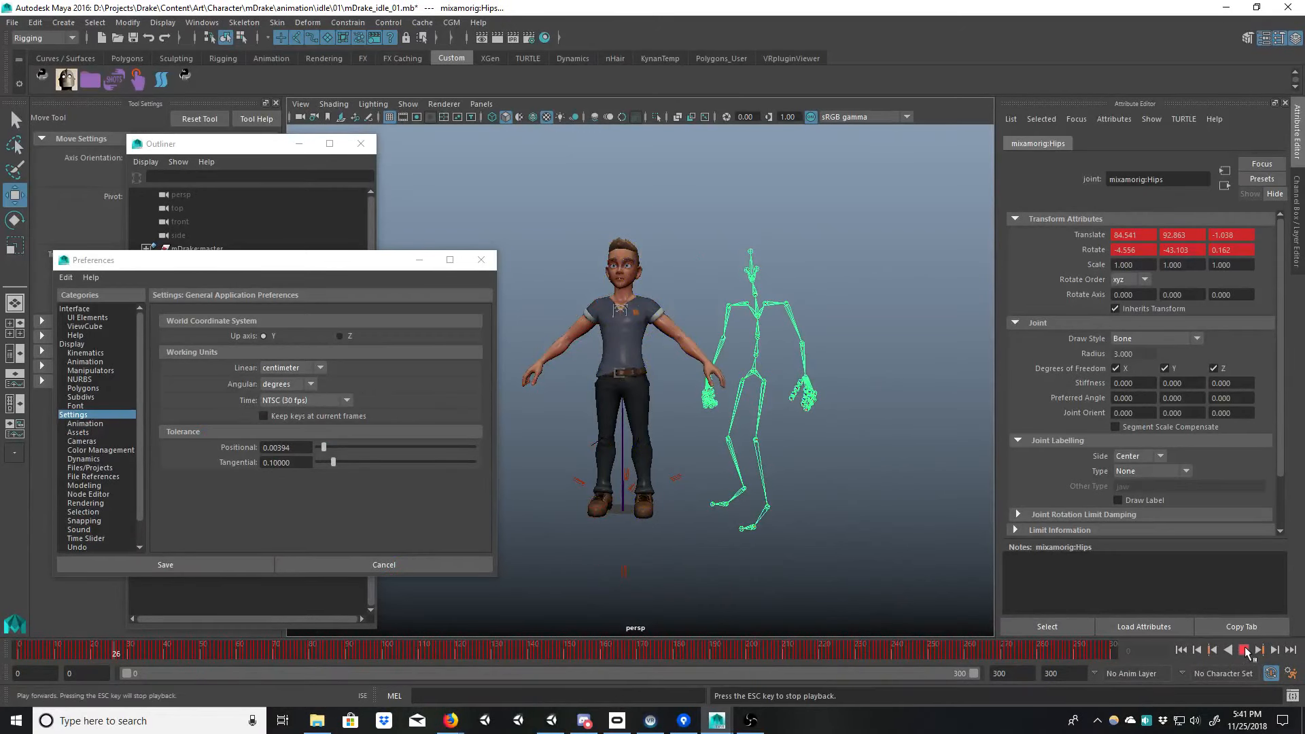
{"action": "scroll", "coordinate": [771, 407], "scroll_direction": "up", "scroll_amount": 2}
{"action": "scroll", "coordinate": [680, 418], "scroll_direction": "down", "scroll_amount": 3}
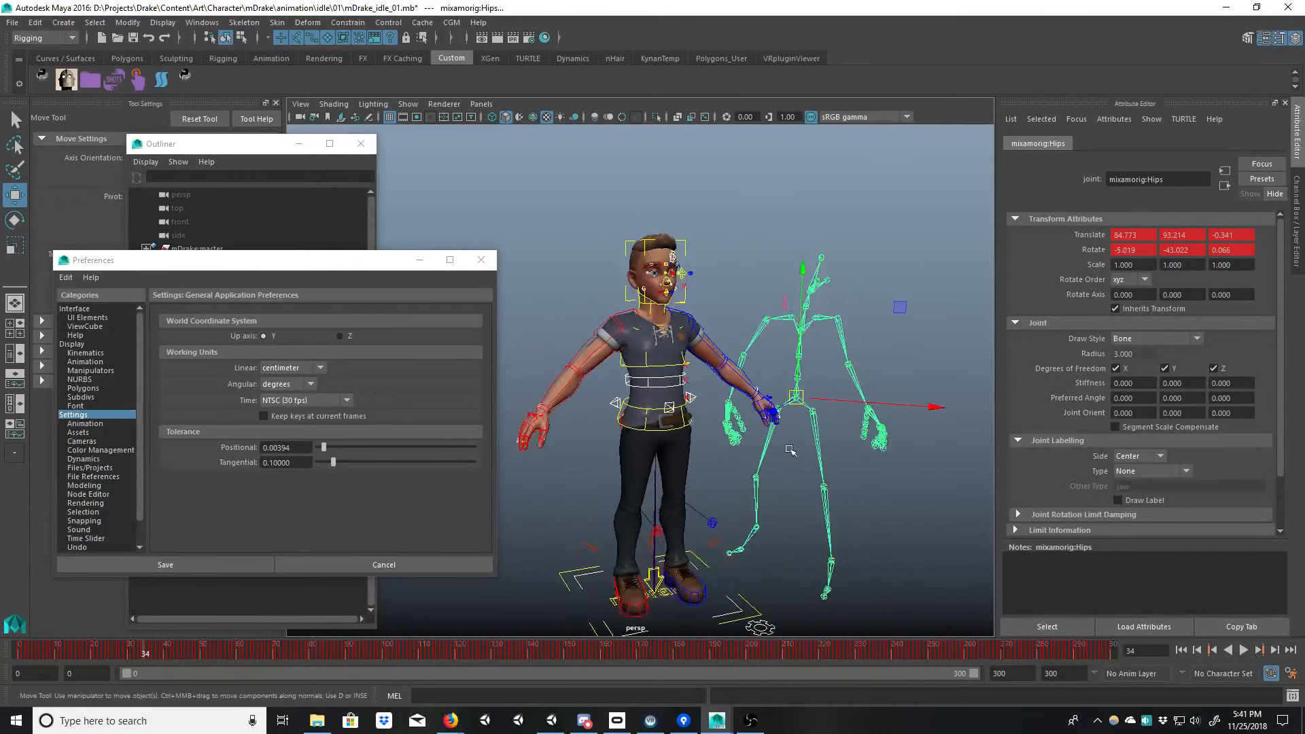
{"action": "scroll", "coordinate": [624, 428], "scroll_direction": "up", "scroll_amount": 1}
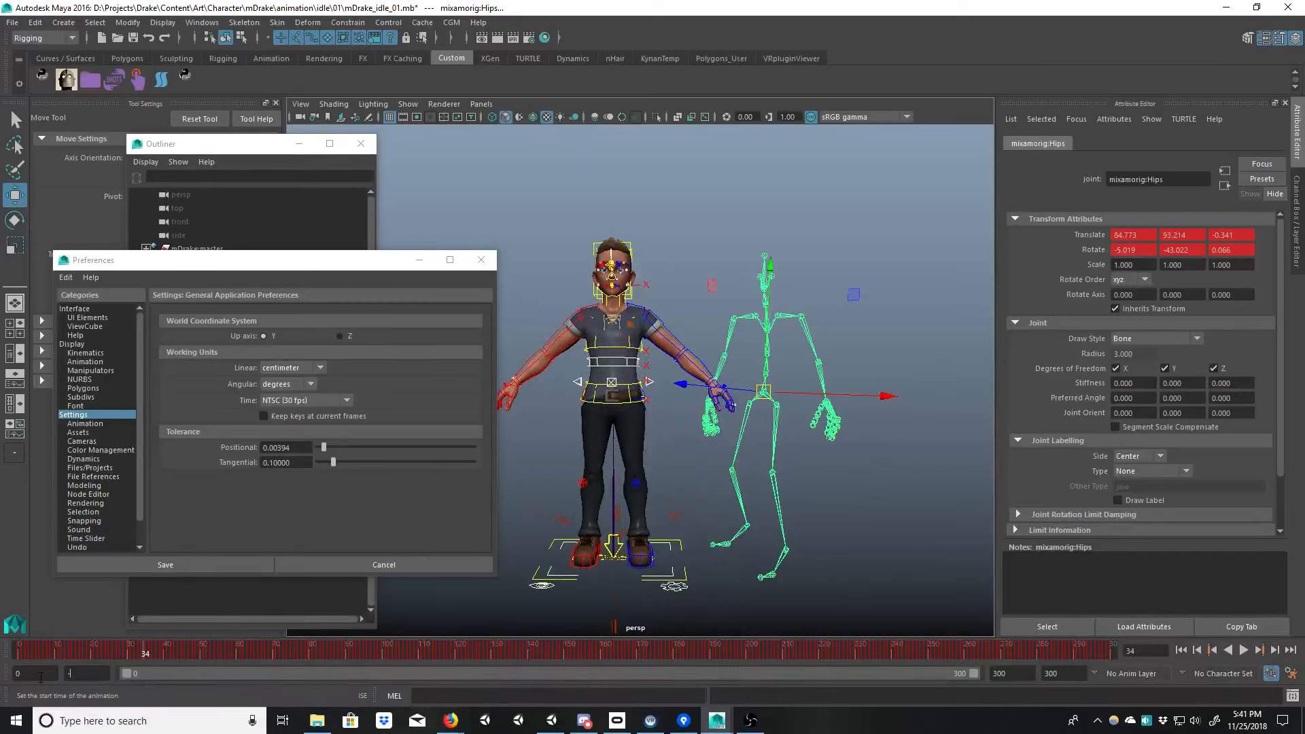
Step: Extend the playback and animation ranges to start at -10 and go to frame -10
{"action": "type", "text": "-10"}
{"action": "key", "text": "Return"}
{"action": "left_click", "coordinate": [30, 649]}
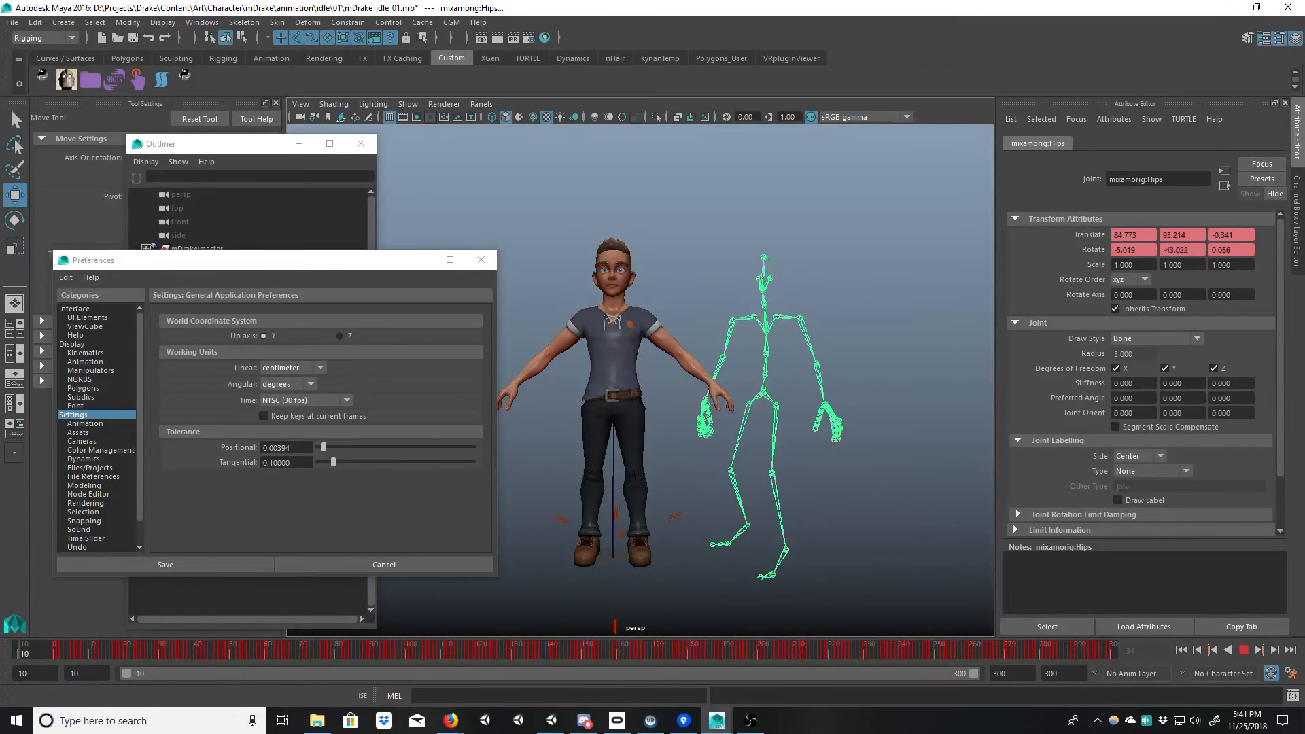
{"action": "scroll", "coordinate": [810, 400], "scroll_direction": "up", "scroll_amount": 3}
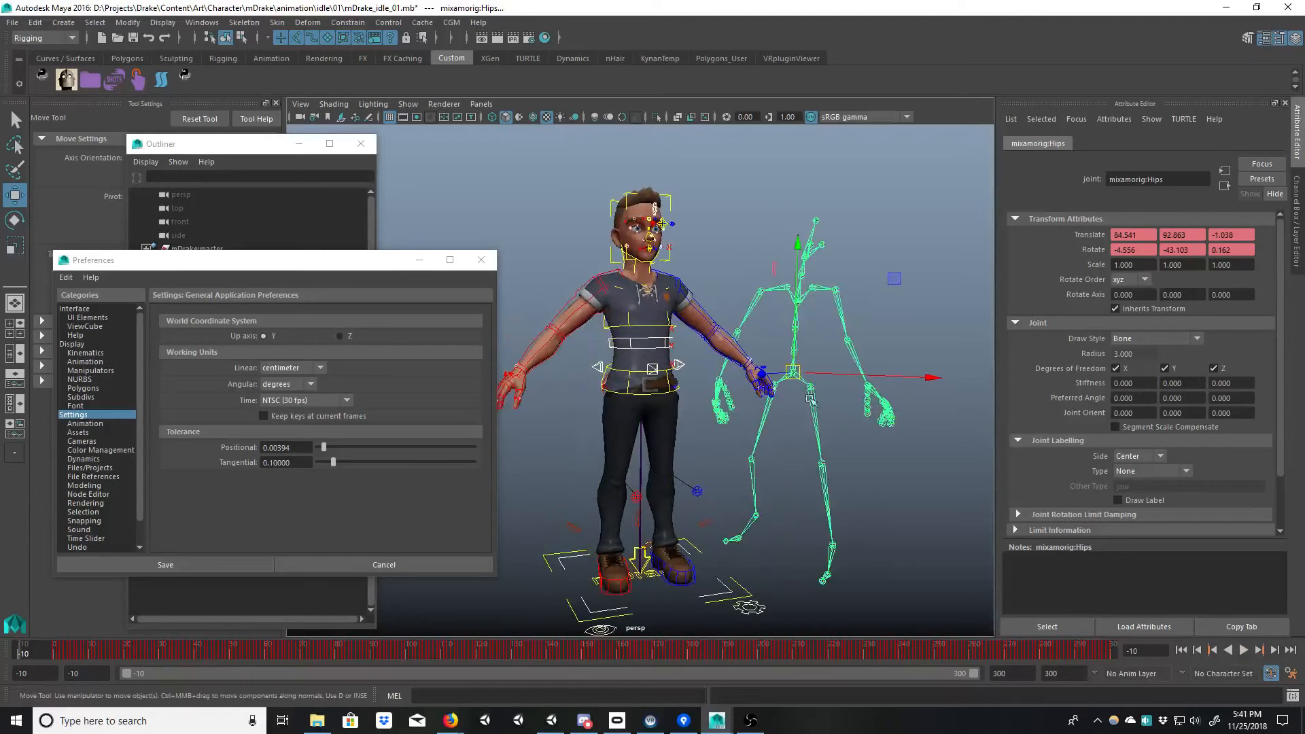
{"action": "middle_click_drag", "start_coordinate": [810, 399], "coordinate": [768, 377], "text": "alt"}
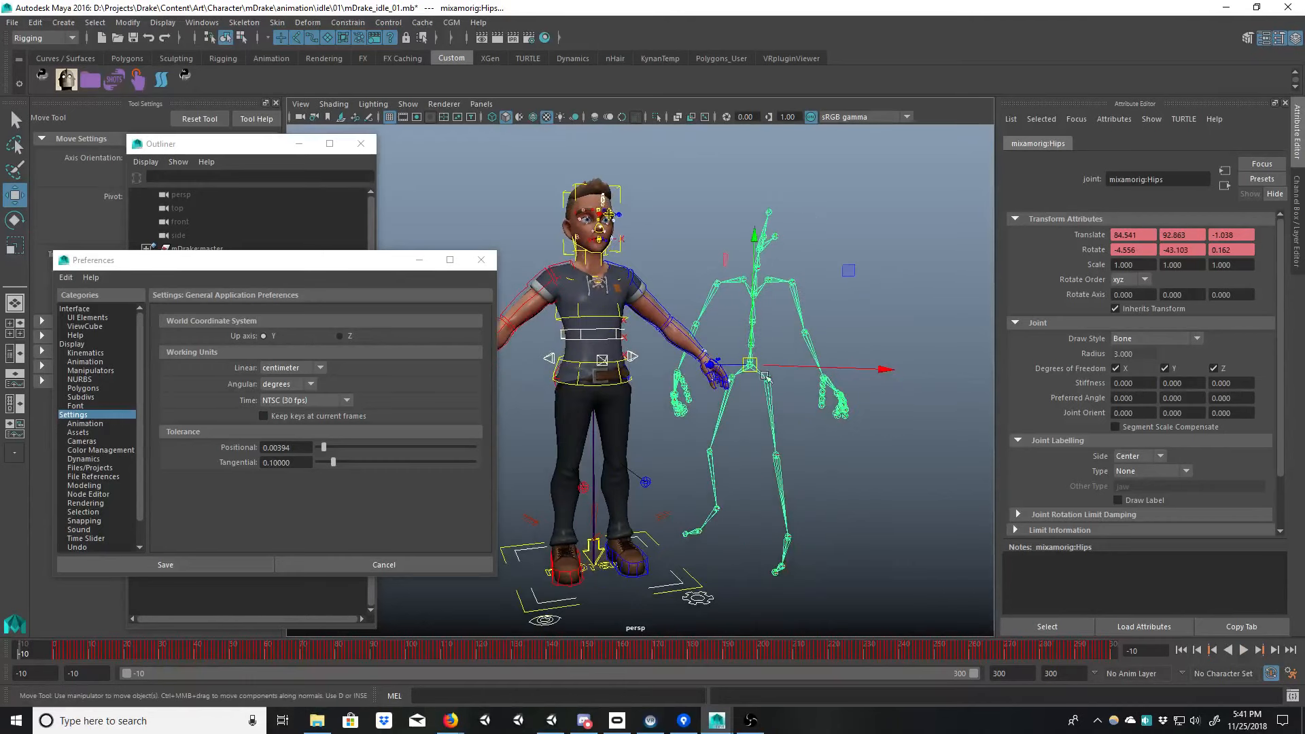
{"action": "left_click_drag", "start_coordinate": [751, 421], "coordinate": [732, 419], "text": "alt"}
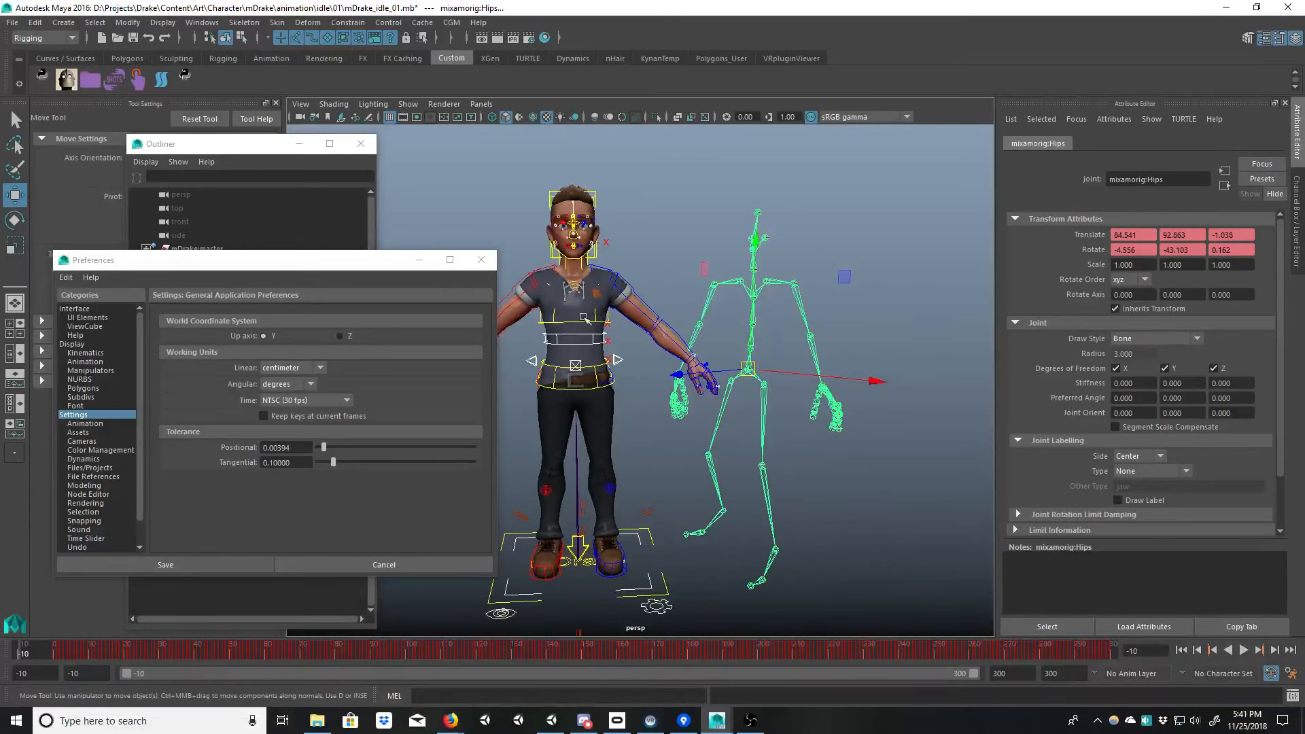
{"action": "middle_click_drag", "start_coordinate": [706, 311], "coordinate": [688, 306], "text": "alt"}
Step: Select mixamorig:Hips in the Outliner, show its channels and set Rotate X, Y and Z to 0
{"action": "key", "text": "alt+Tab"}
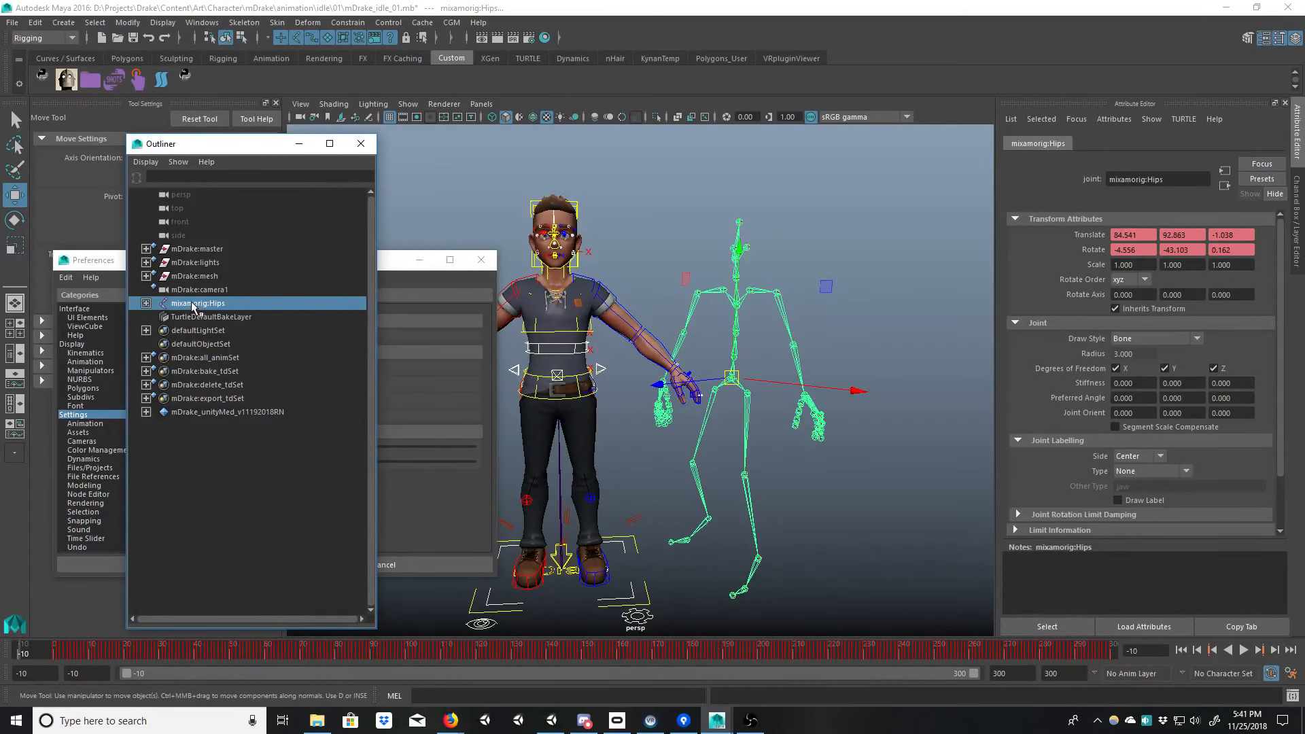
{"action": "middle_click_drag", "start_coordinate": [733, 316], "coordinate": [800, 342], "text": "alt"}
{"action": "key", "text": "ctrl+a"}
{"action": "right_click_drag", "start_coordinate": [801, 342], "coordinate": [762, 346], "text": "alt"}
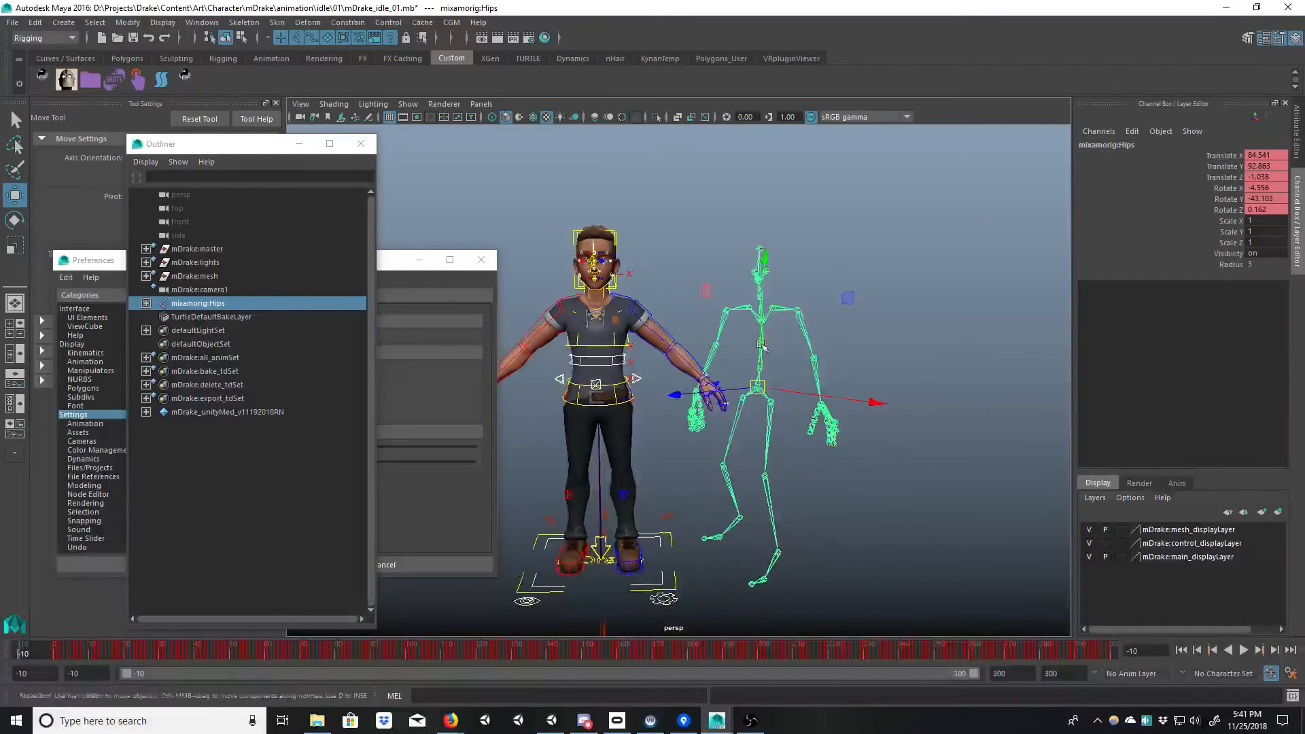
{"action": "left_click", "coordinate": [203, 305]}
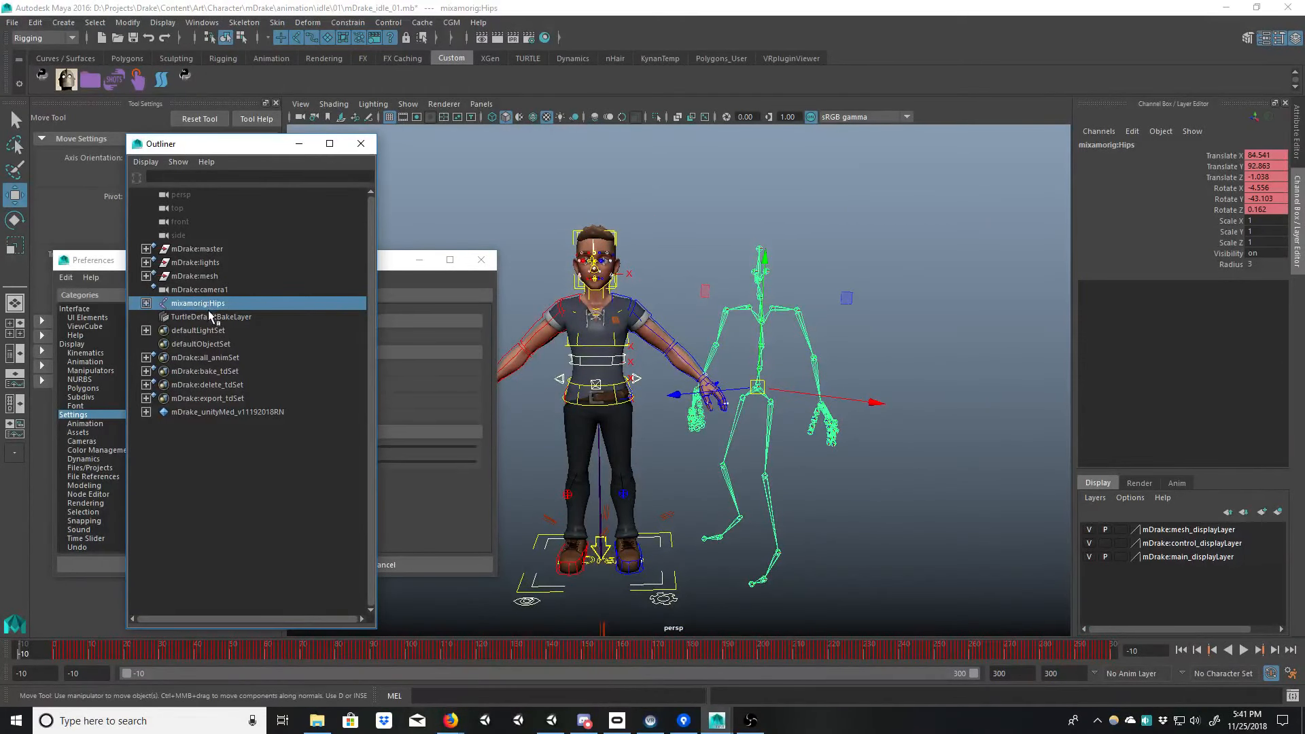
{"action": "middle_click_drag", "start_coordinate": [710, 351], "coordinate": [707, 350], "text": "alt"}
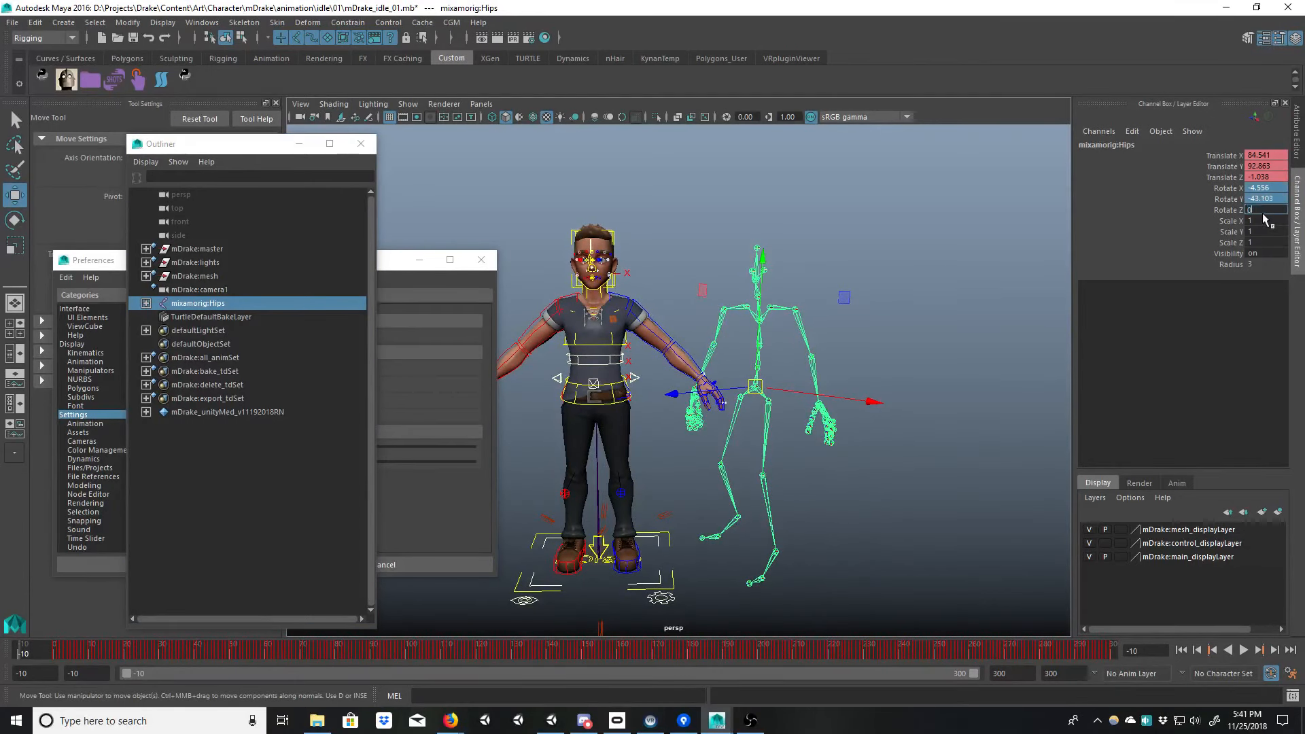
{"action": "type", "text": "0"}
{"action": "key", "text": "Return"}
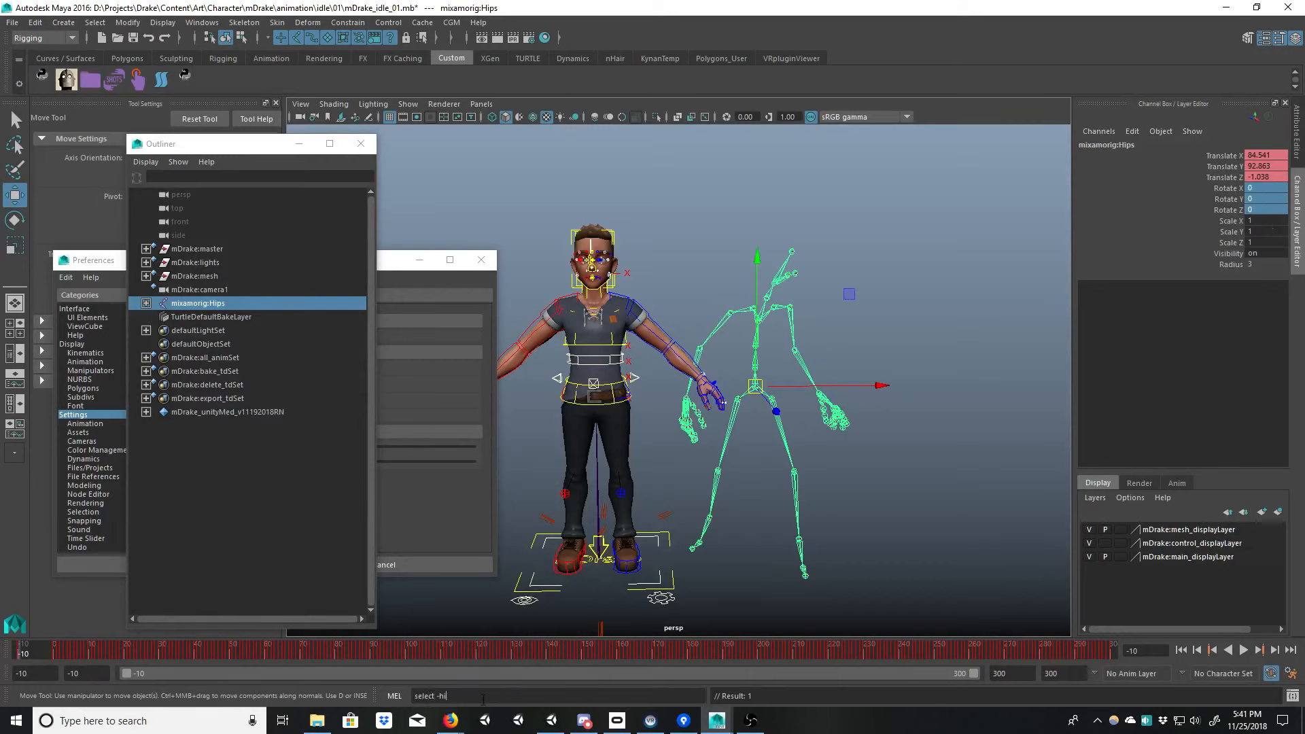
Step: Zero the rotations of the entire mixamorig:Hips joint hierarchy and check the T-pose at frame -10 against the idle
{"action": "key", "text": "Return"}
{"action": "middle_click_drag", "start_coordinate": [700, 267], "coordinate": [691, 297], "text": "alt"}
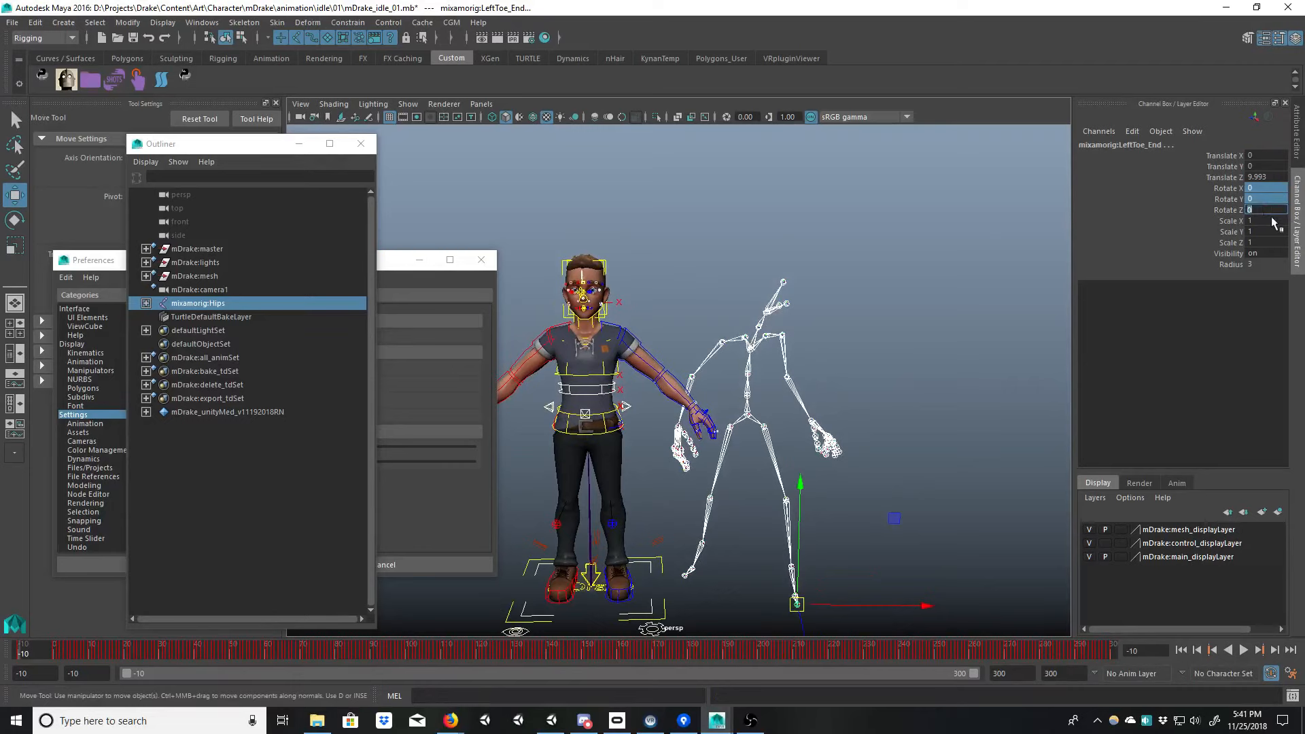
{"action": "key", "text": "Return"}
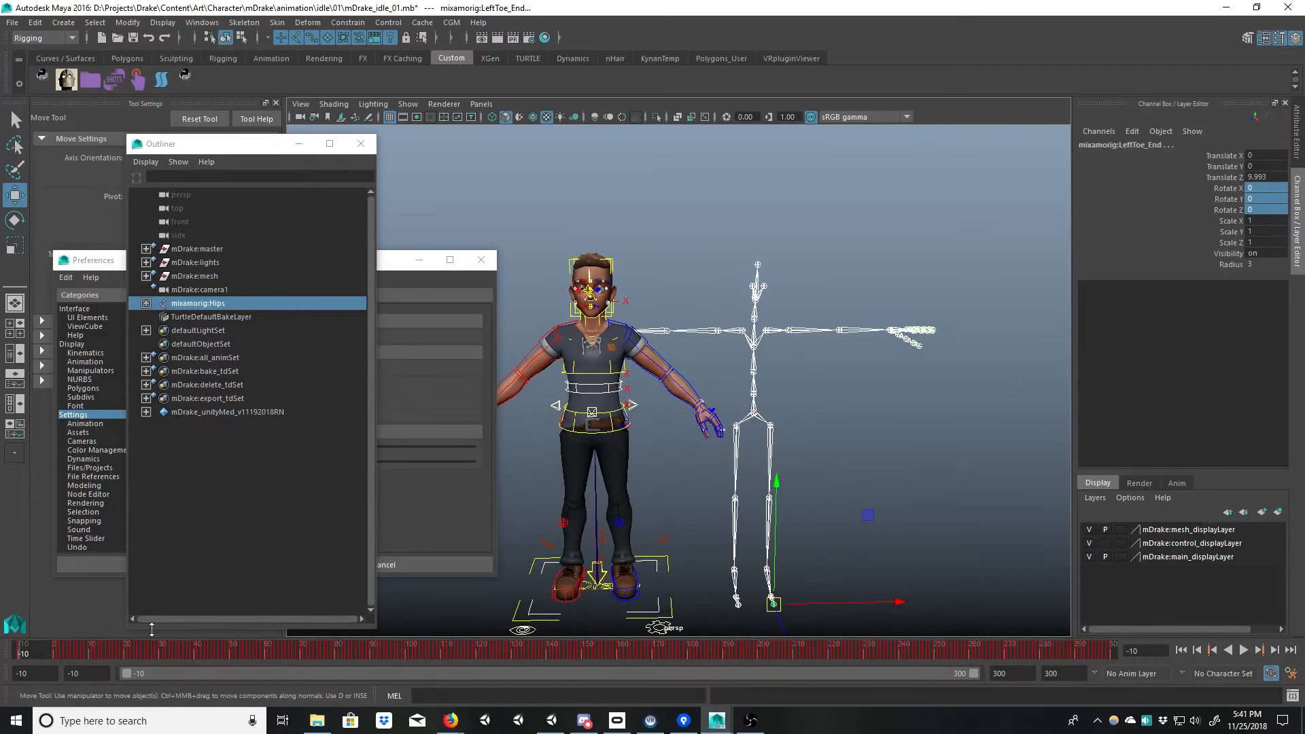
{"action": "key", "text": "alt+v"}
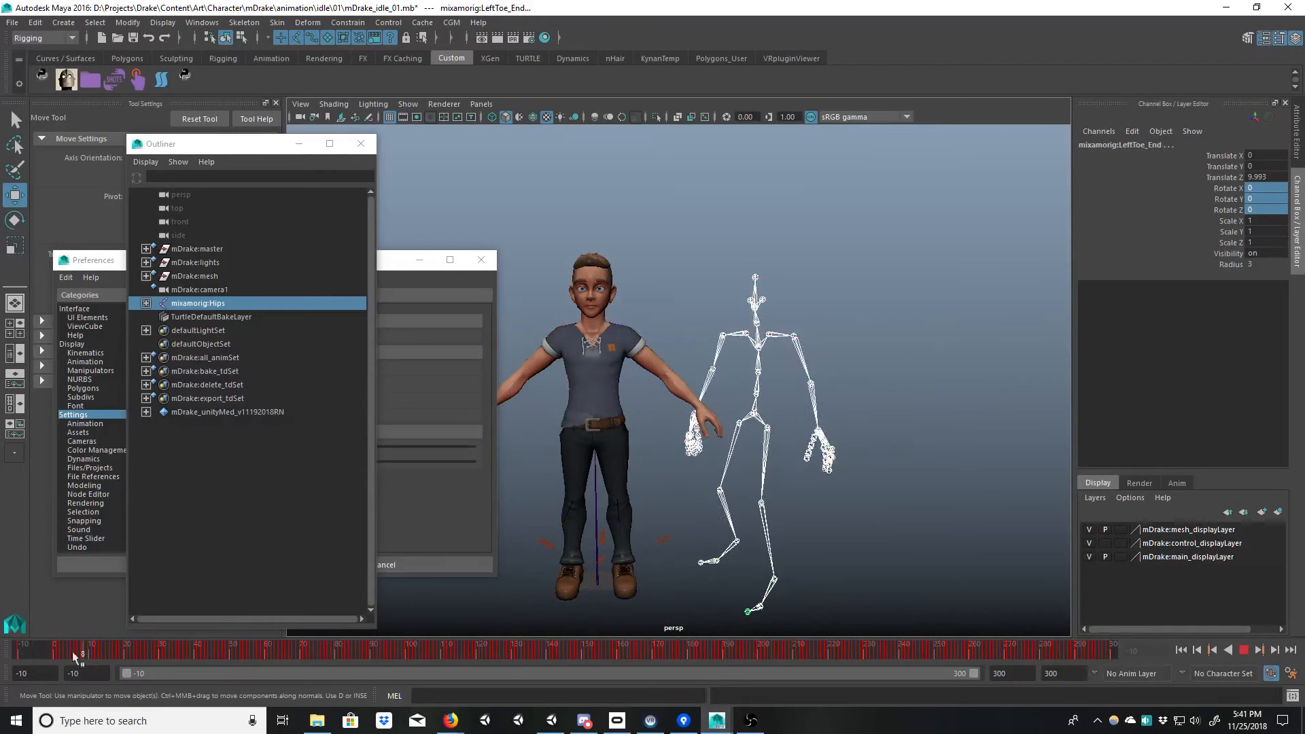
{"action": "key", "text": "alt+v"}
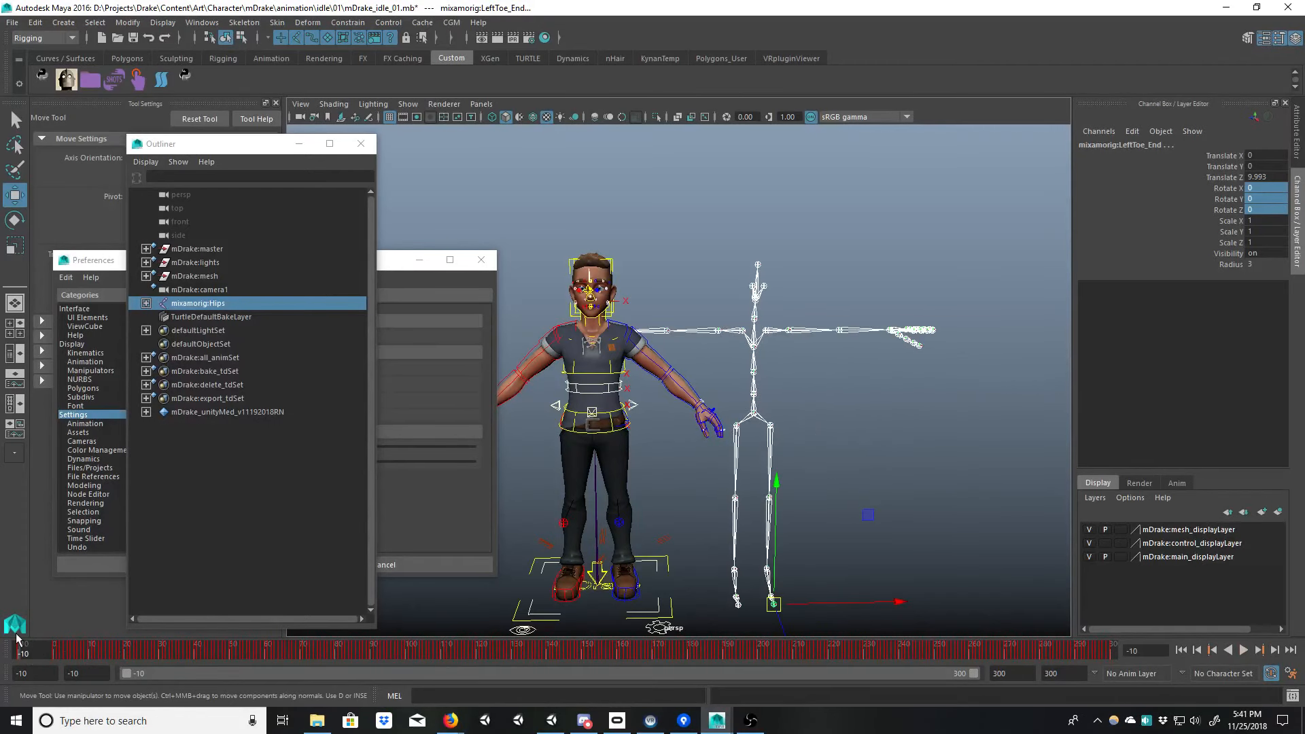
{"action": "left_click_drag", "start_coordinate": [855, 392], "coordinate": [854, 386], "text": "alt"}
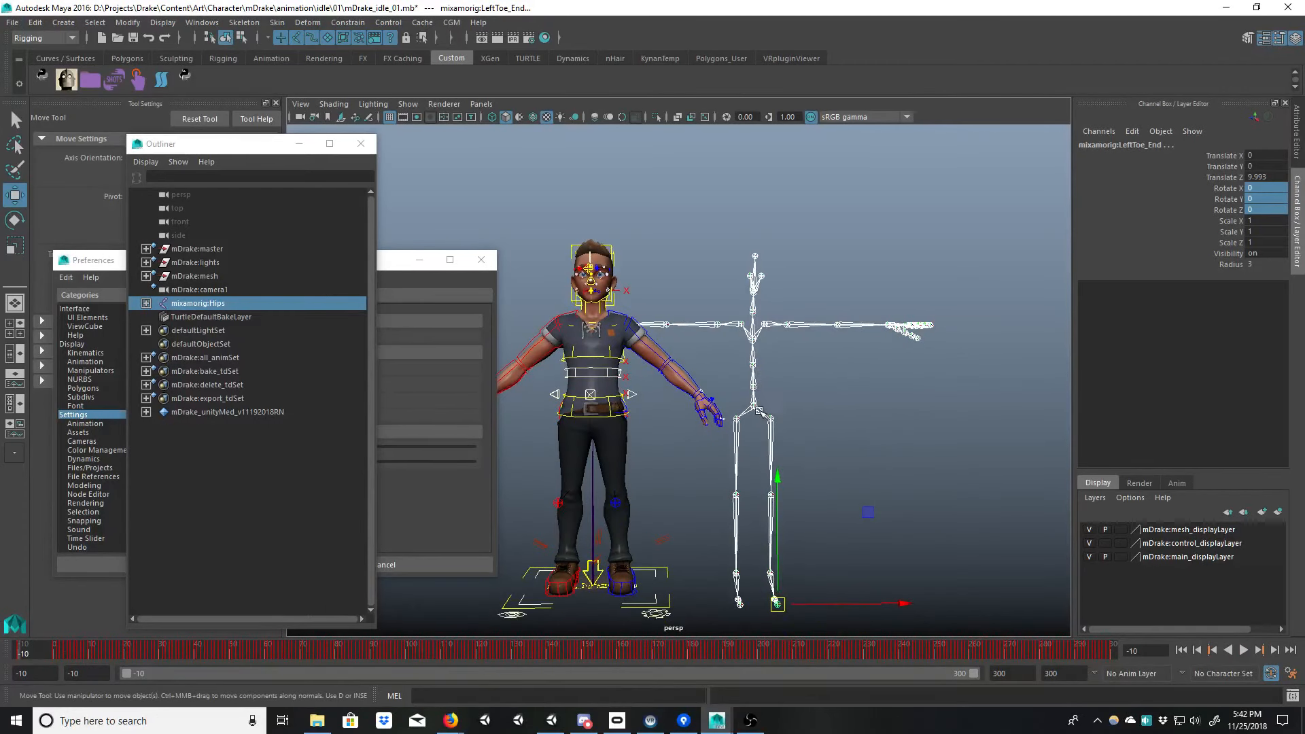
Step: Move mixamorig:Hips onto the character's pelvis, at Translate X about 0.69 and Z about 7.11, and show wireframe
{"action": "left_click", "coordinate": [757, 409]}
{"action": "middle_click_drag", "start_coordinate": [797, 413], "coordinate": [821, 372], "text": "alt"}
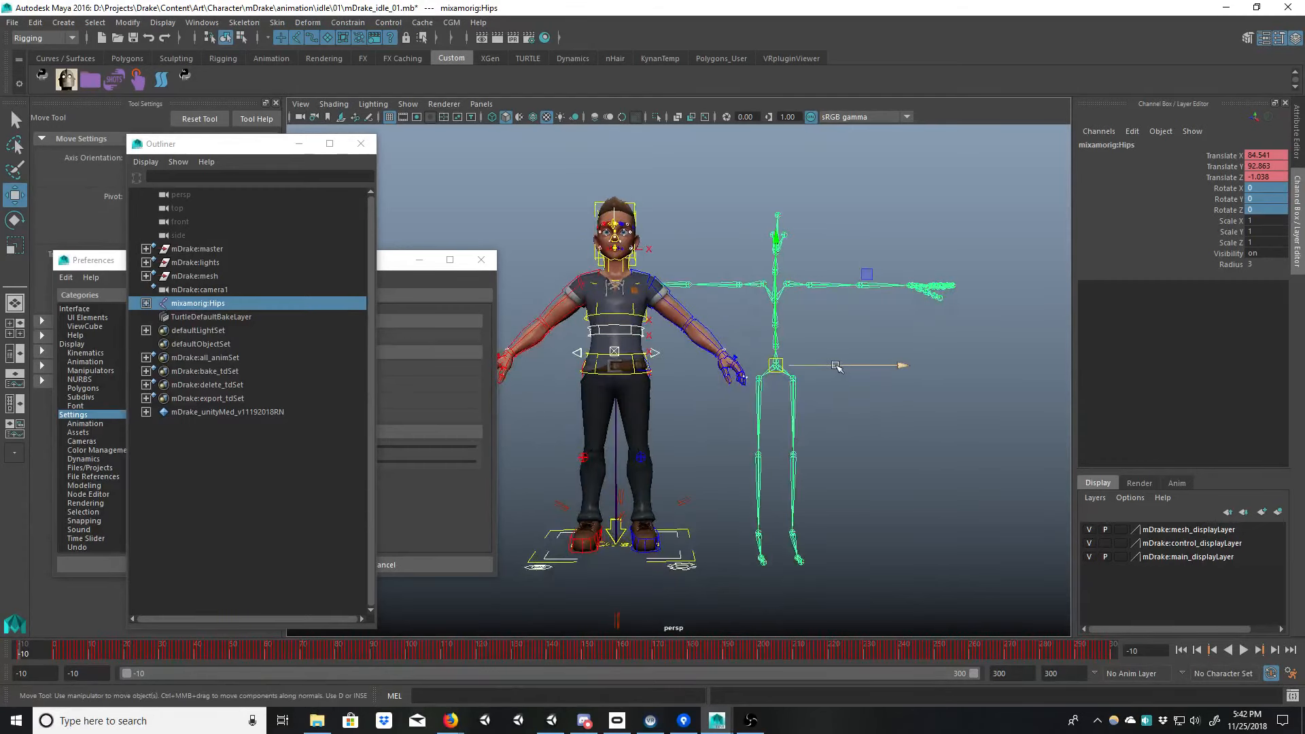
{"action": "left_click_drag", "start_coordinate": [828, 395], "coordinate": [814, 389], "text": "alt"}
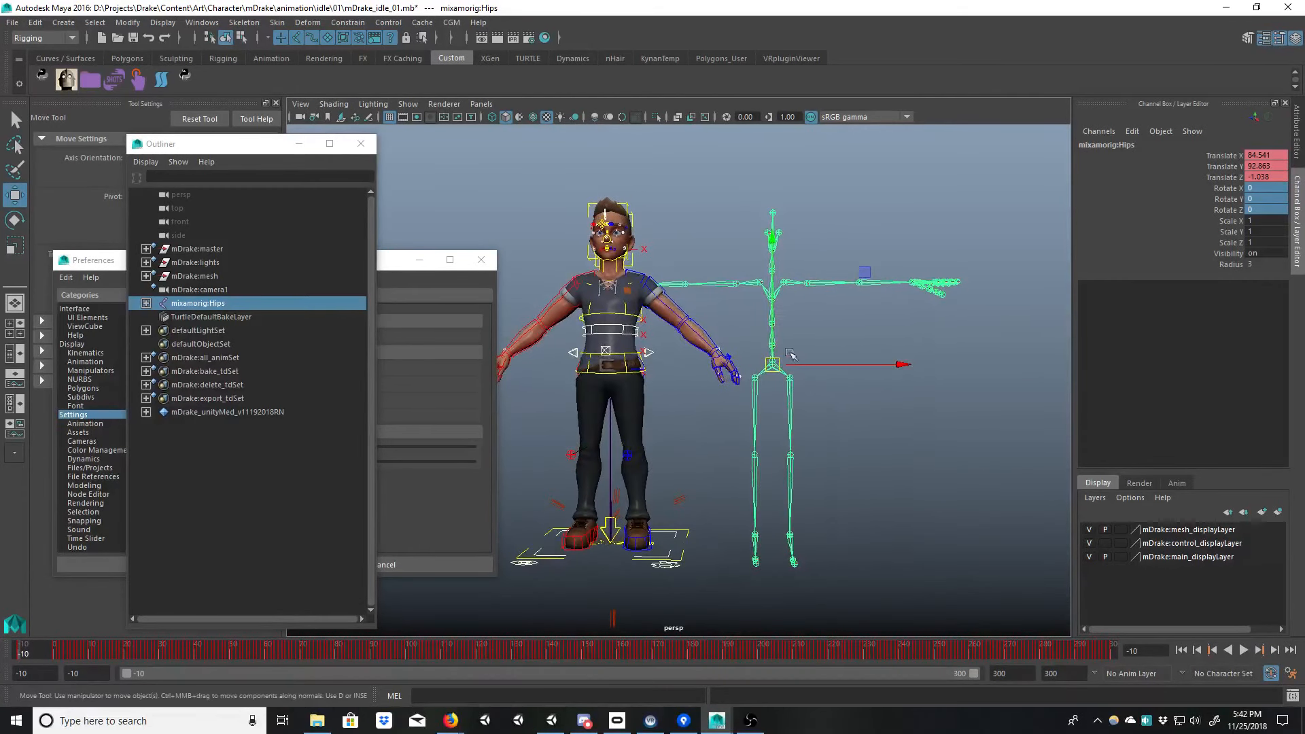
{"action": "left_click_drag", "start_coordinate": [773, 344], "coordinate": [686, 361]}
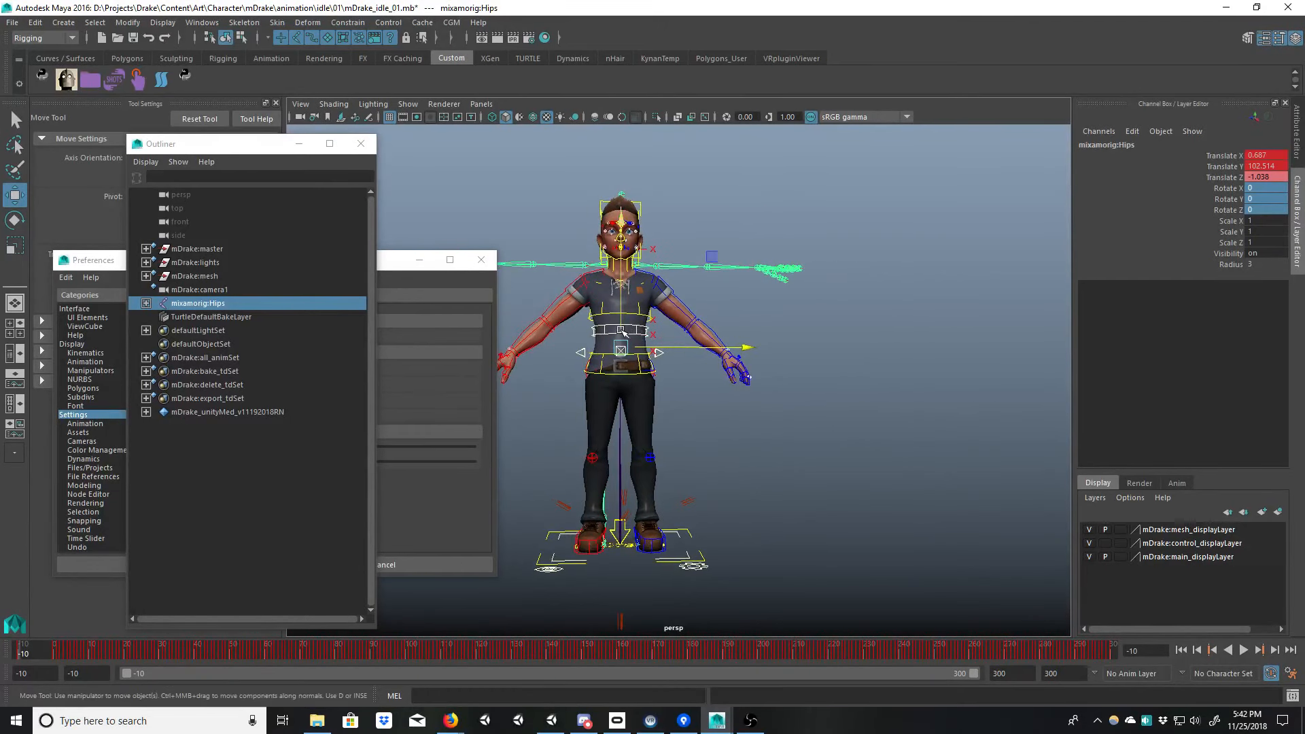
{"action": "left_click_drag", "start_coordinate": [621, 330], "coordinate": [809, 353]}
{"action": "key", "text": "4"}
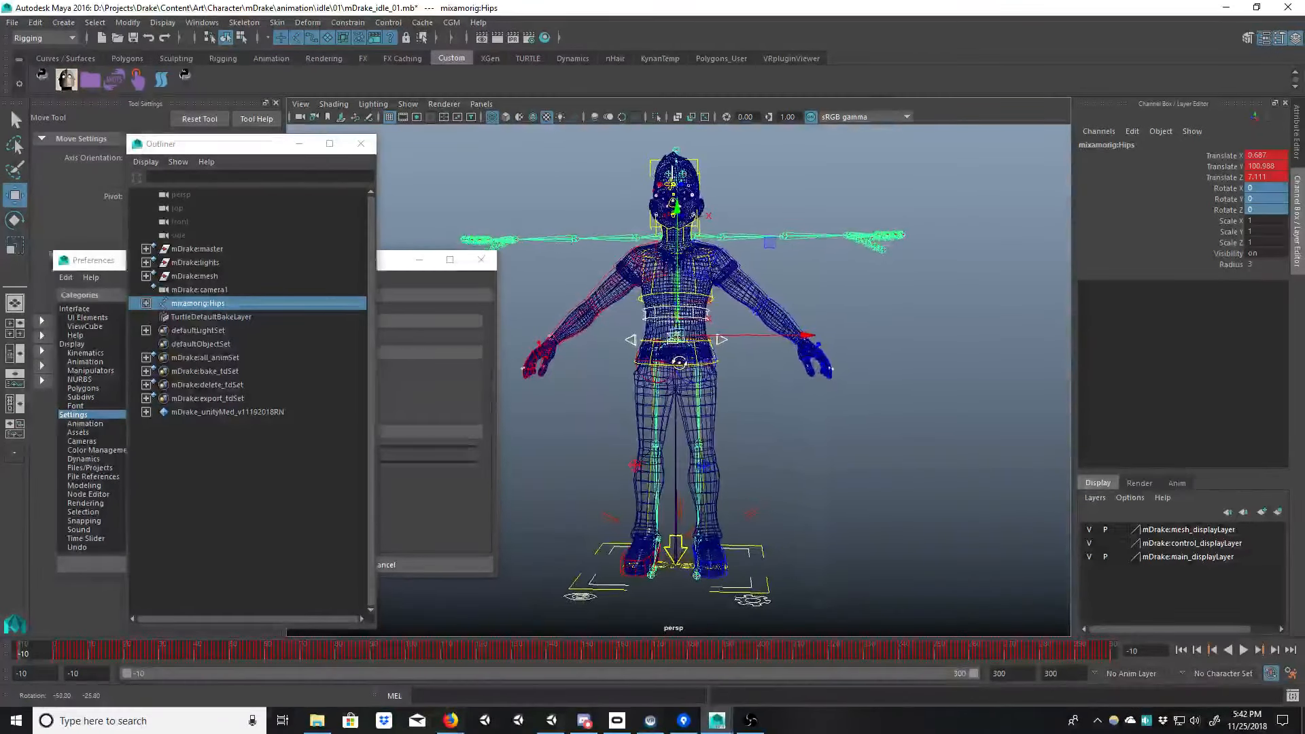
Step: Examine in wireframe how the Mixamo skeleton lines up with the character's hips, legs and feet, keeping mixamorig:Hips selected
{"action": "key", "text": "q"}
{"action": "left_click", "coordinate": [723, 342]}
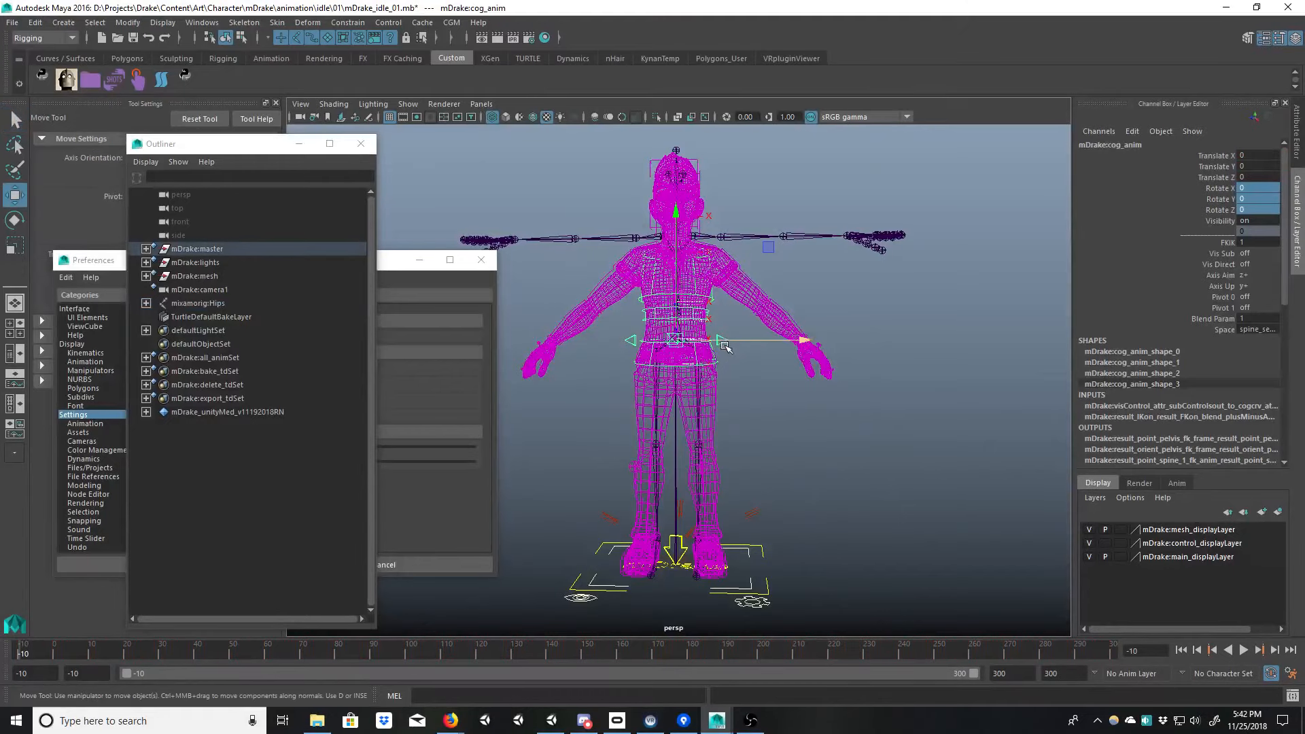
{"action": "left_click", "coordinate": [198, 303]}
{"action": "key", "text": "w"}
{"action": "left_click_drag", "start_coordinate": [720, 408], "coordinate": [779, 397], "text": "alt"}
{"action": "middle_click_drag", "start_coordinate": [779, 397], "coordinate": [764, 351], "text": "alt"}
{"action": "right_click_drag", "start_coordinate": [763, 352], "coordinate": [767, 422], "text": "alt"}
{"action": "middle_click_drag", "start_coordinate": [767, 423], "coordinate": [792, 501], "text": "alt"}
{"action": "right_click_drag", "start_coordinate": [791, 501], "coordinate": [731, 422], "text": "alt"}
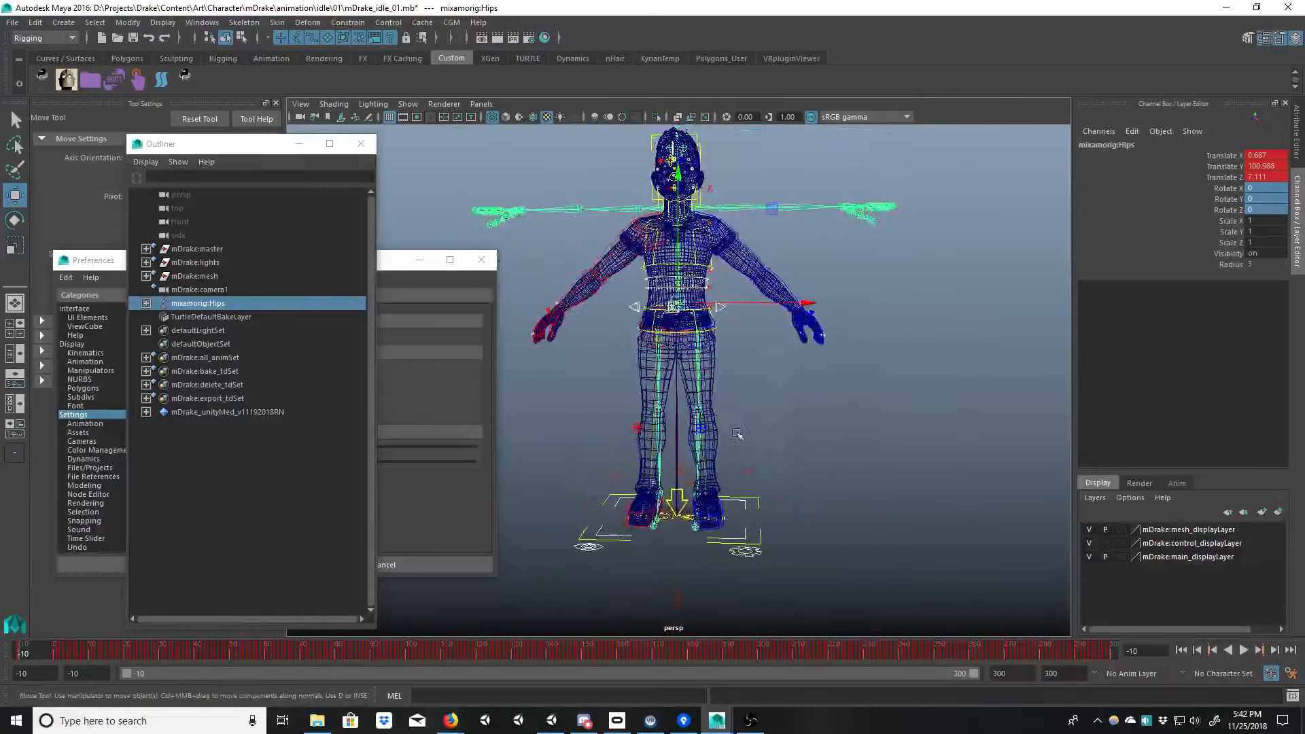
{"action": "left_click_drag", "start_coordinate": [731, 422], "coordinate": [741, 456], "text": "alt"}
Step: Move the left ankle IK control inward to Translate X -3.874 with Y and Z at 0, and zero its rotations
{"action": "left_click", "coordinate": [738, 528]}
{"action": "middle_click_drag", "start_coordinate": [739, 528], "coordinate": [703, 484], "text": "alt"}
{"action": "right_click_drag", "start_coordinate": [703, 485], "coordinate": [747, 464], "text": "alt"}
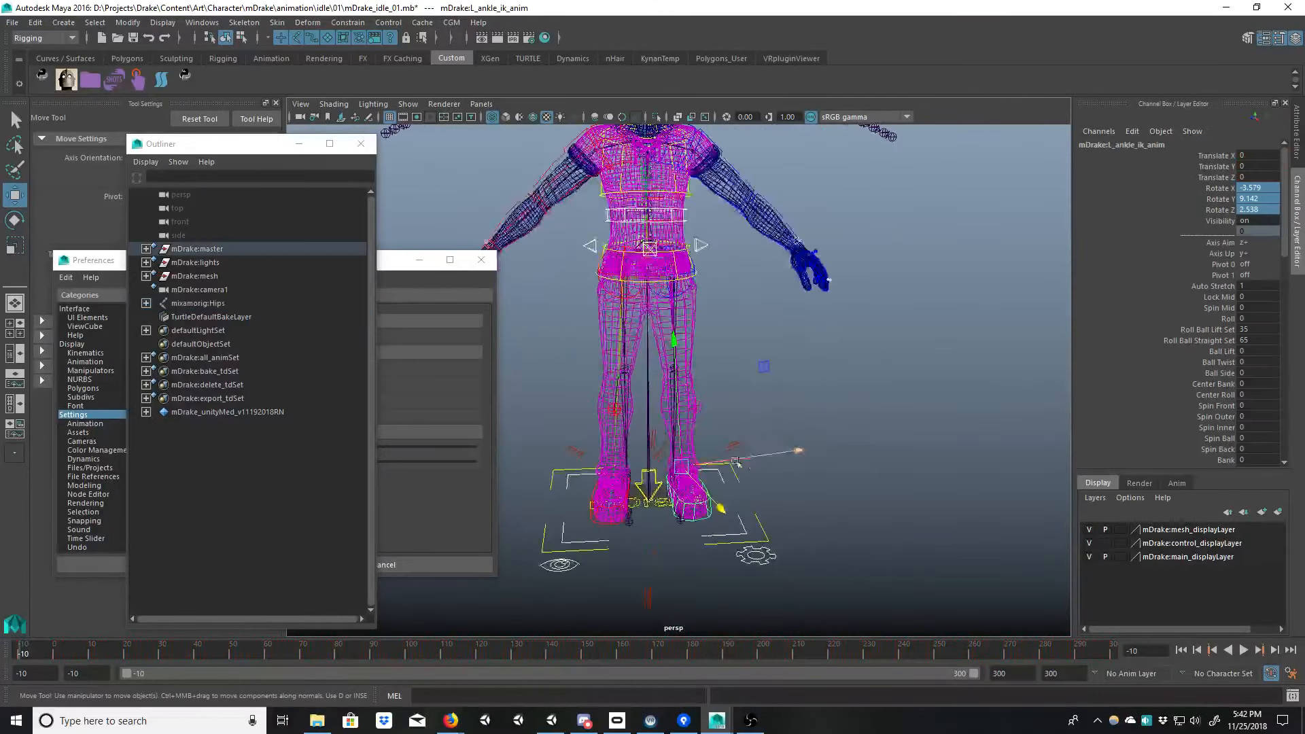
{"action": "key", "text": "w"}
{"action": "mouse_move", "coordinate": [690, 464]}
{"action": "left_mouse_down"}
{"action": "mouse_move", "coordinate": [679, 439]}
{"action": "mouse_move", "coordinate": [650, 449]}
{"action": "left_mouse_up"}
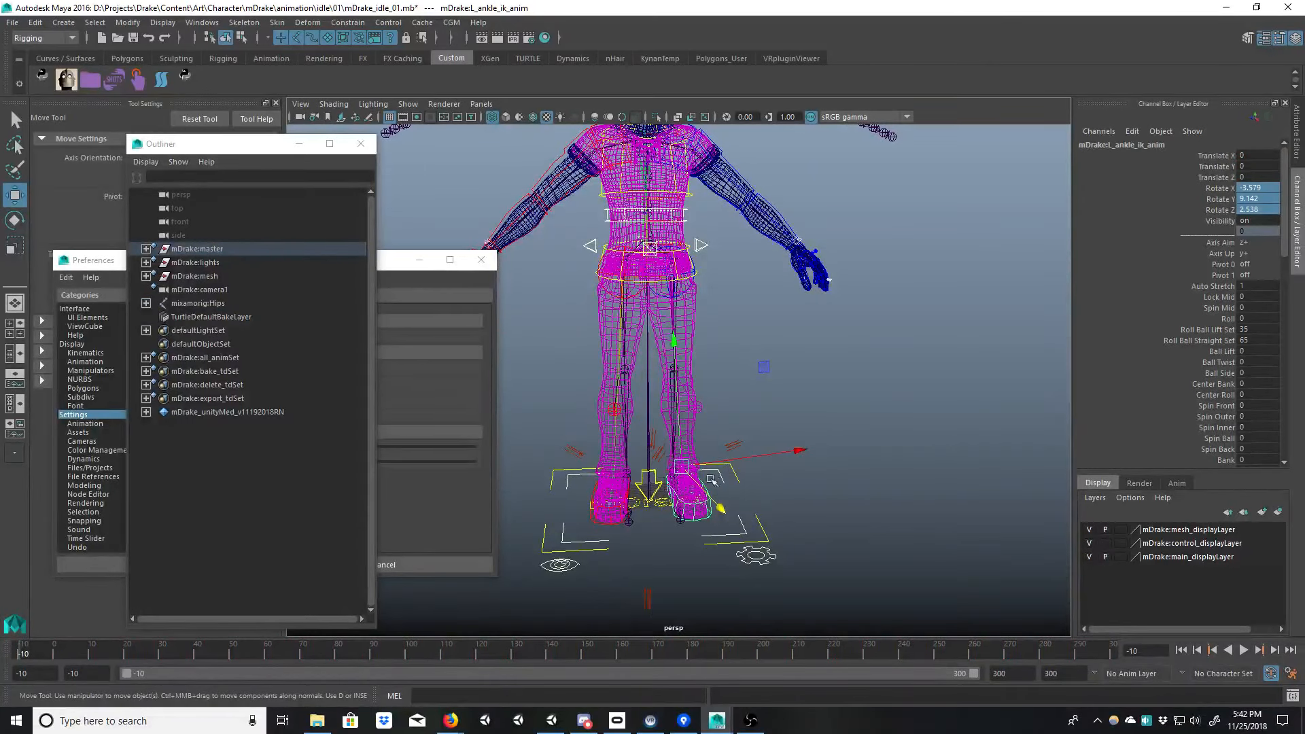
{"action": "middle_click_drag", "start_coordinate": [722, 456], "coordinate": [724, 463], "text": "alt"}
{"action": "key", "text": "5"}
{"action": "left_click_drag", "start_coordinate": [726, 462], "coordinate": [718, 464]}
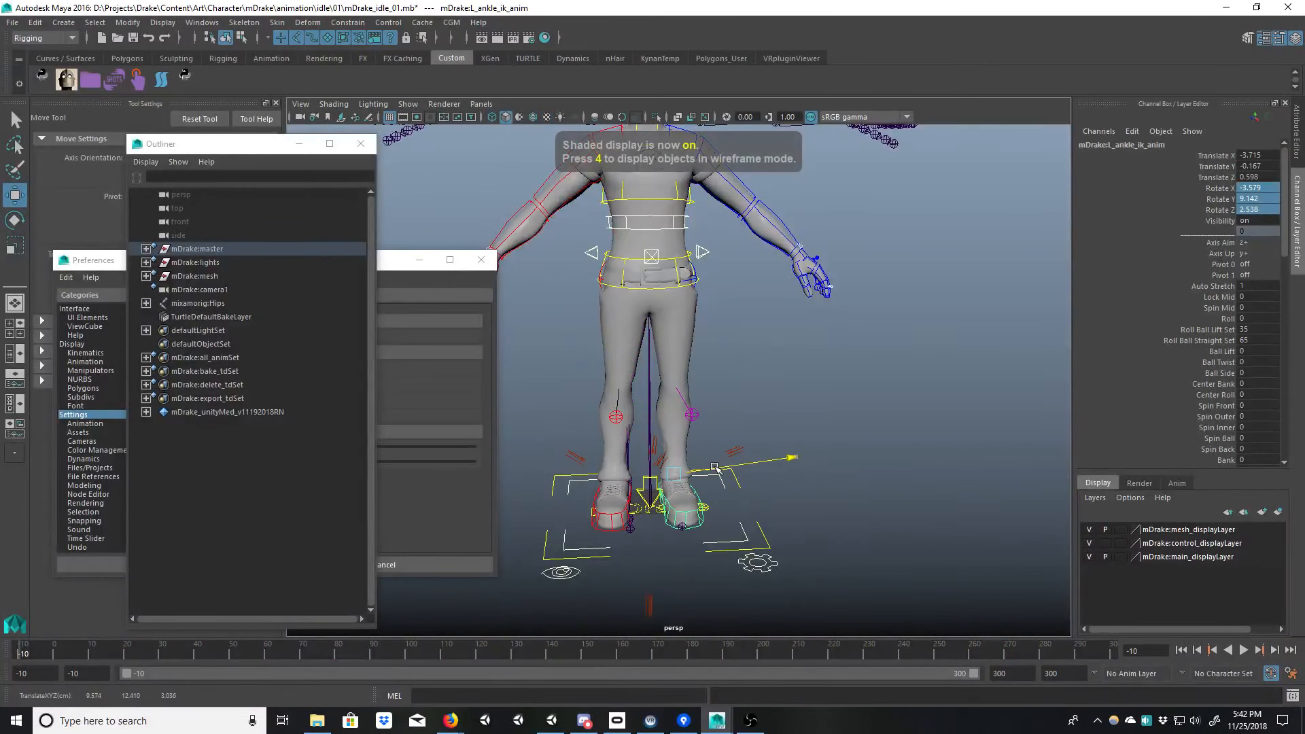
{"action": "right_click_drag", "start_coordinate": [691, 474], "coordinate": [648, 477]}
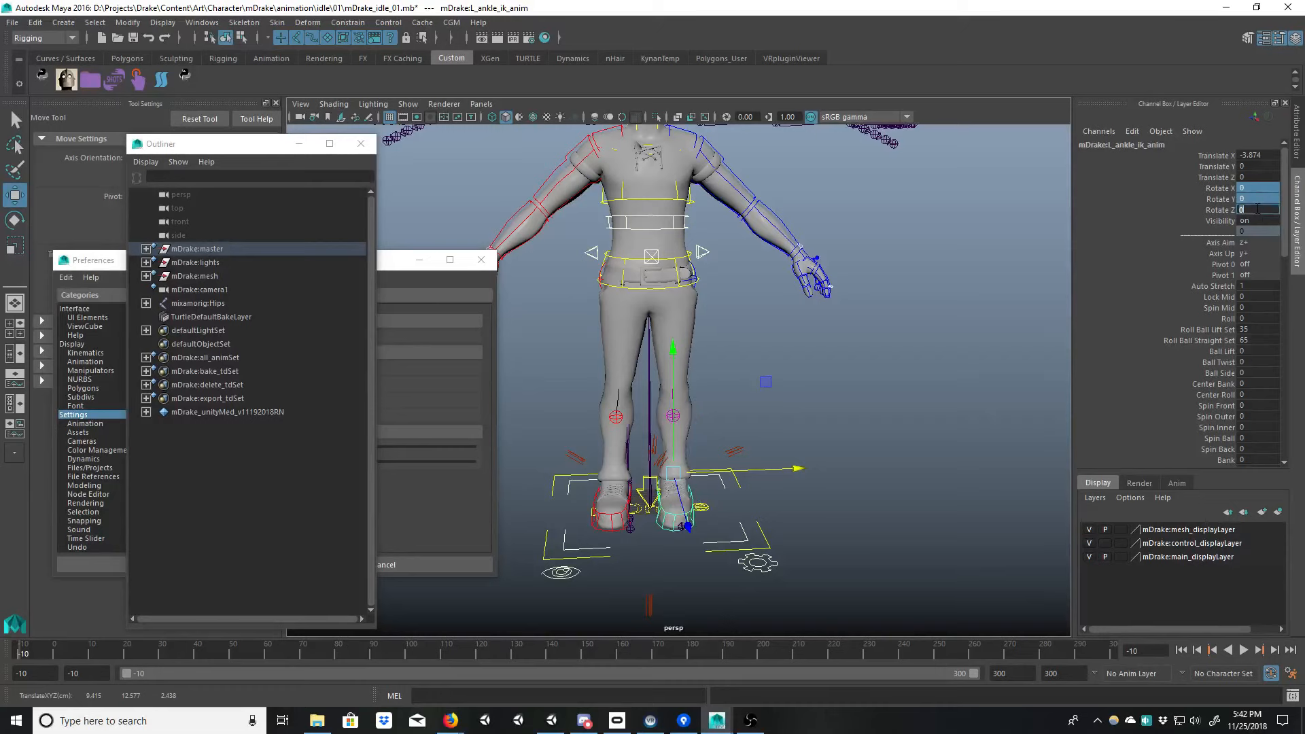
Step: Undo the zeroed rotations on the left ankle IK control and set only its Rotate Y to 0
{"action": "left_click_drag", "start_coordinate": [524, 405], "coordinate": [534, 377], "text": "alt"}
{"action": "key", "text": "ctrl+z"}
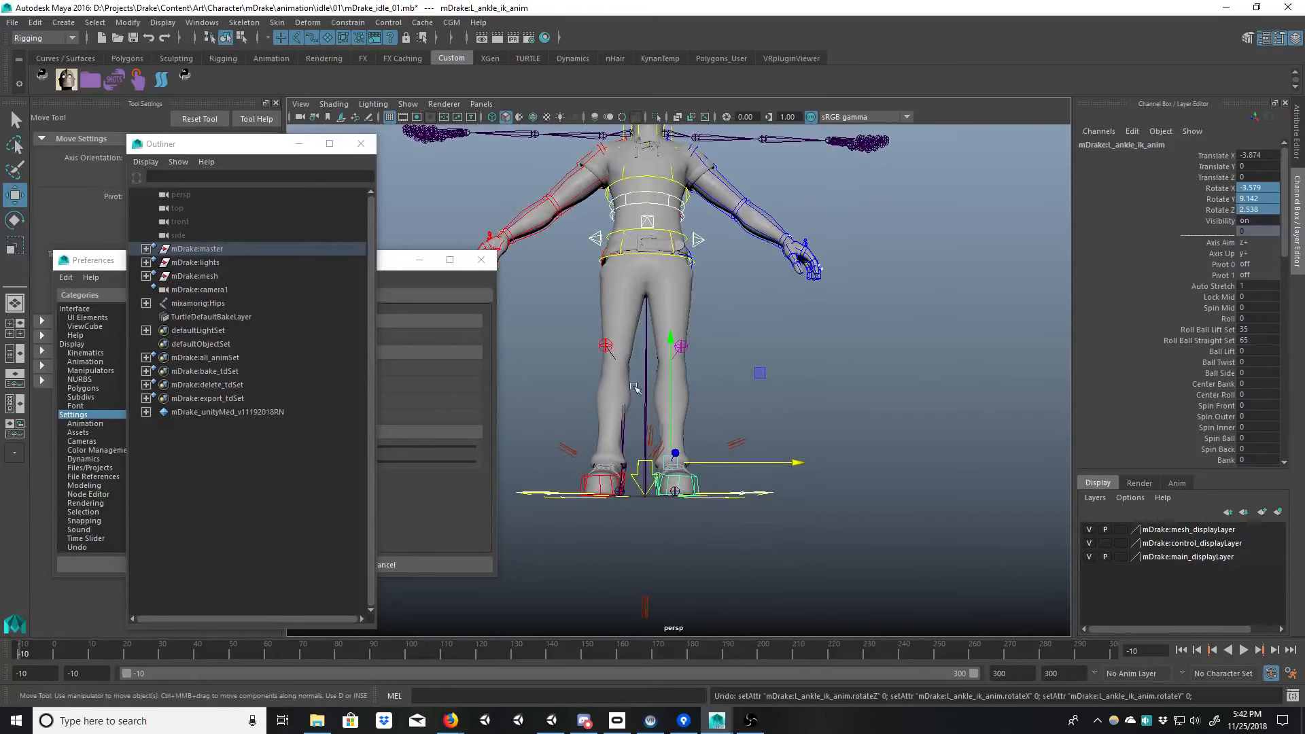
{"action": "scroll", "coordinate": [627, 389], "scroll_direction": "up", "scroll_amount": 3}
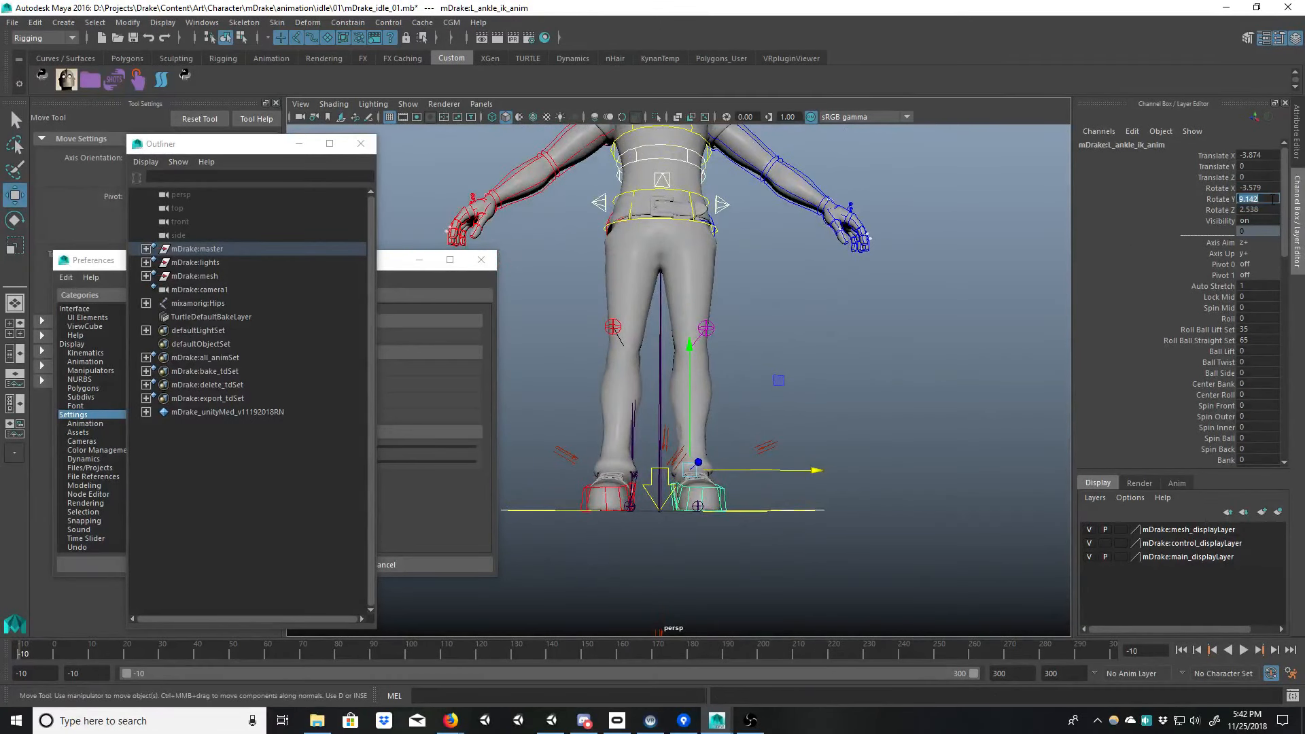
{"action": "type", "text": "0"}
{"action": "key", "text": "Return"}
Step: Compare with the right ankle IK control, then readjust the left ankle IK control to Translate X -2.89
{"action": "left_click", "coordinate": [582, 495]}
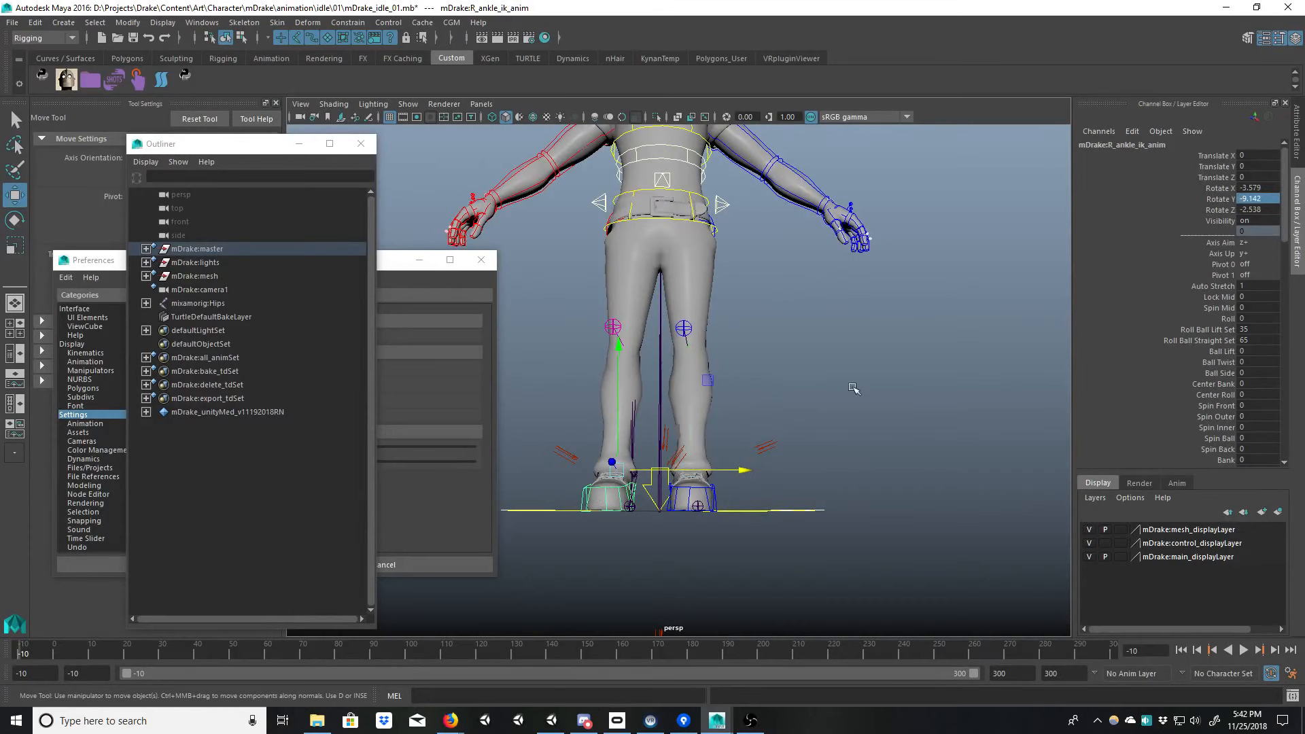
{"action": "left_click_drag", "start_coordinate": [728, 374], "coordinate": [728, 407], "text": "alt"}
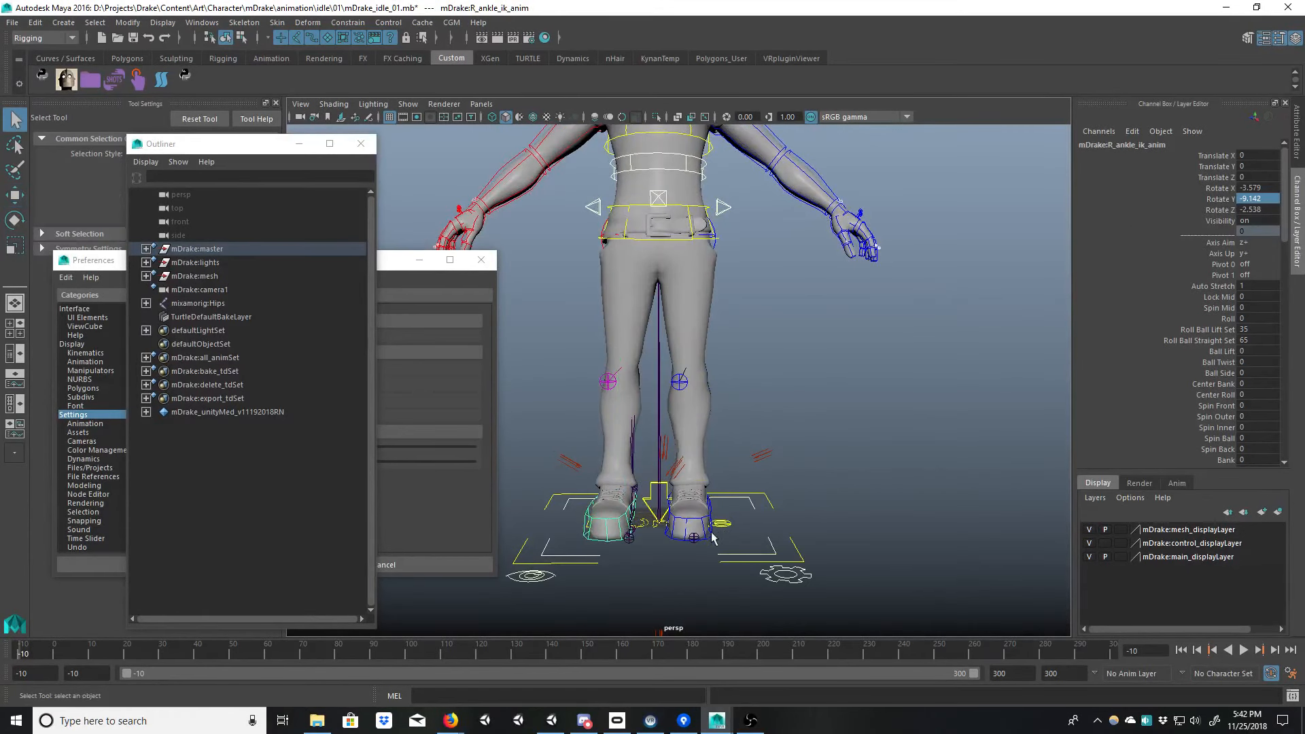
{"action": "left_click", "coordinate": [712, 537]}
{"action": "left_click_drag", "start_coordinate": [717, 541], "coordinate": [731, 571], "text": "alt"}
{"action": "mouse_move", "coordinate": [738, 479]}
{"action": "left_mouse_down"}
{"action": "mouse_move", "coordinate": [765, 478]}
{"action": "mouse_move", "coordinate": [636, 481]}
{"action": "mouse_move", "coordinate": [673, 441]}
{"action": "mouse_move", "coordinate": [806, 427]}
{"action": "mouse_move", "coordinate": [700, 302]}
{"action": "left_mouse_up"}
Step: Compare the arms in wireframe and shaded display, and rotate the left clavicle FK control to Rotate X -15
{"action": "key", "text": "4"}
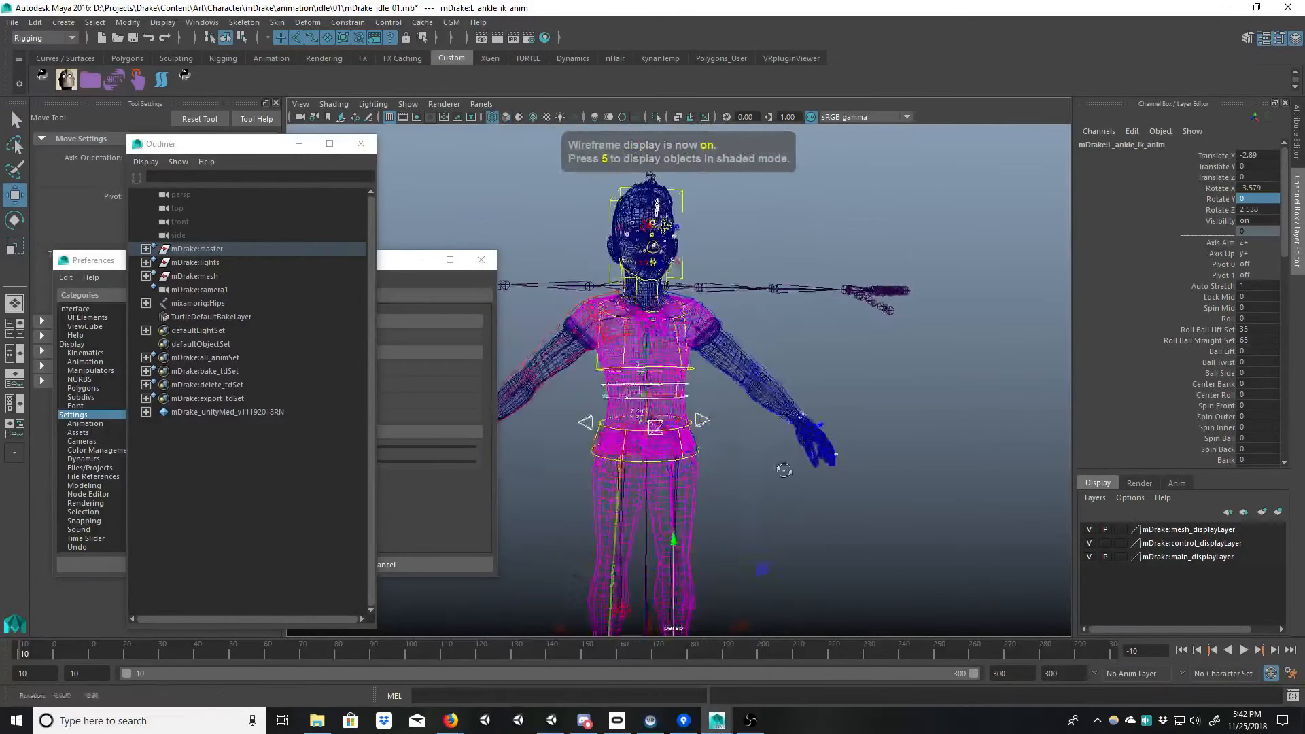
{"action": "key", "text": "5"}
{"action": "left_click", "coordinate": [701, 303]}
{"action": "right_click_drag", "start_coordinate": [702, 303], "coordinate": [706, 373], "text": "alt"}
{"action": "left_click", "coordinate": [707, 364]}
{"action": "key", "text": "e"}
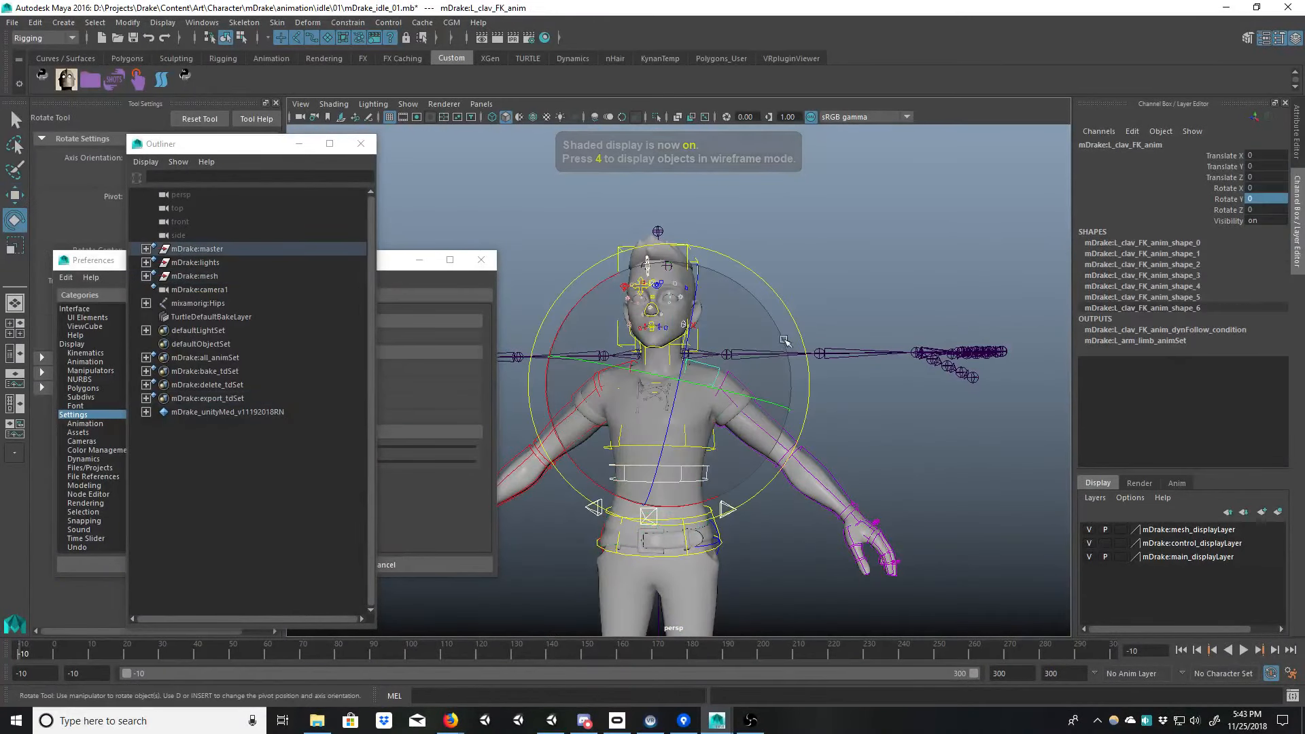
{"action": "left_click_drag", "start_coordinate": [560, 327], "coordinate": [557, 338]}
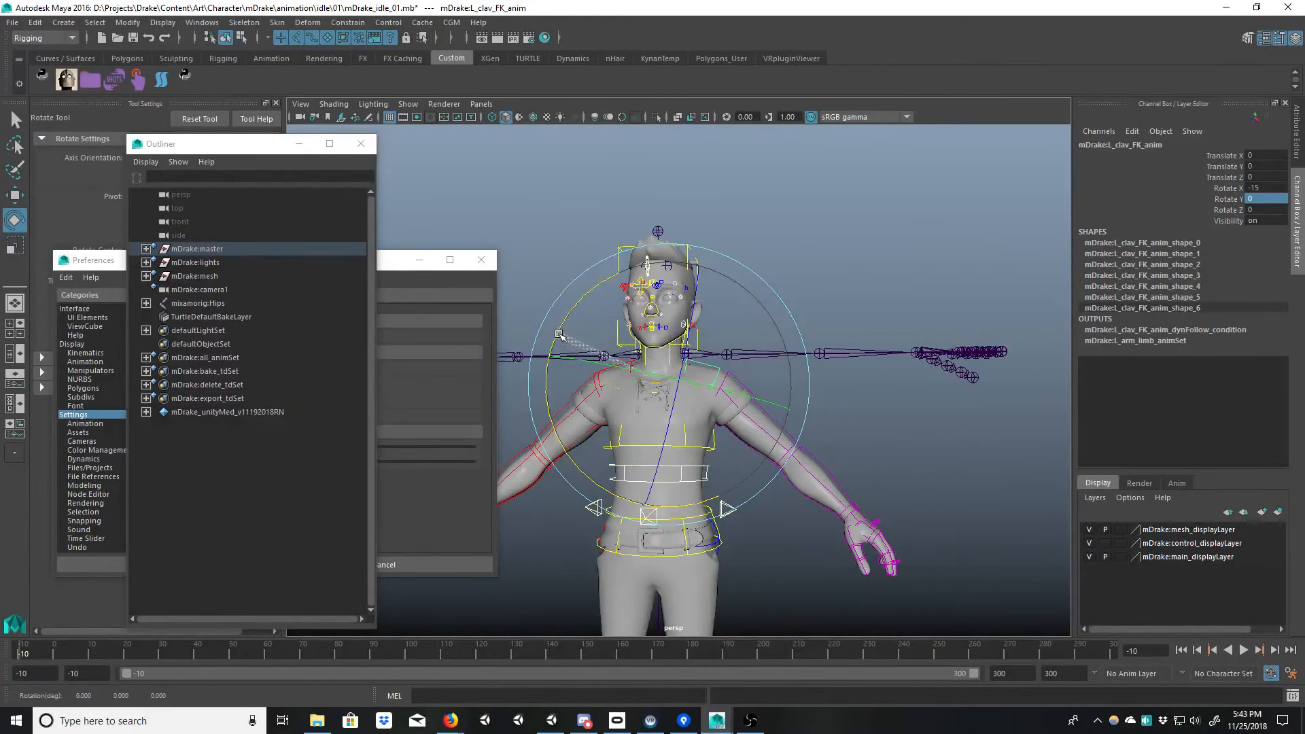
Step: Undo the left clavicle FK control's last rotation and turn off Discrete Rotate for the Rotate tool
{"action": "key", "text": "ctrl+z"}
{"action": "key", "text": "w"}
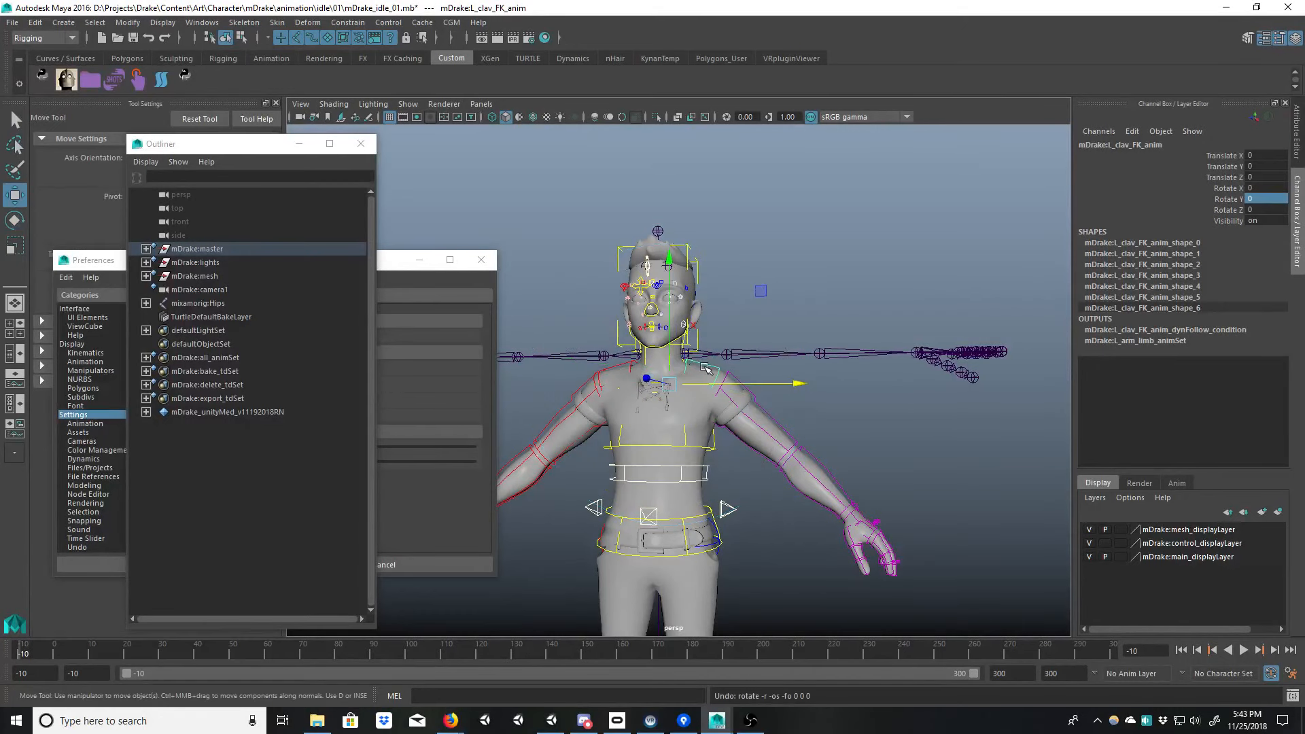
{"action": "left_click", "coordinate": [704, 367]}
{"action": "key", "text": "e"}
{"action": "left_click", "coordinate": [704, 368]}
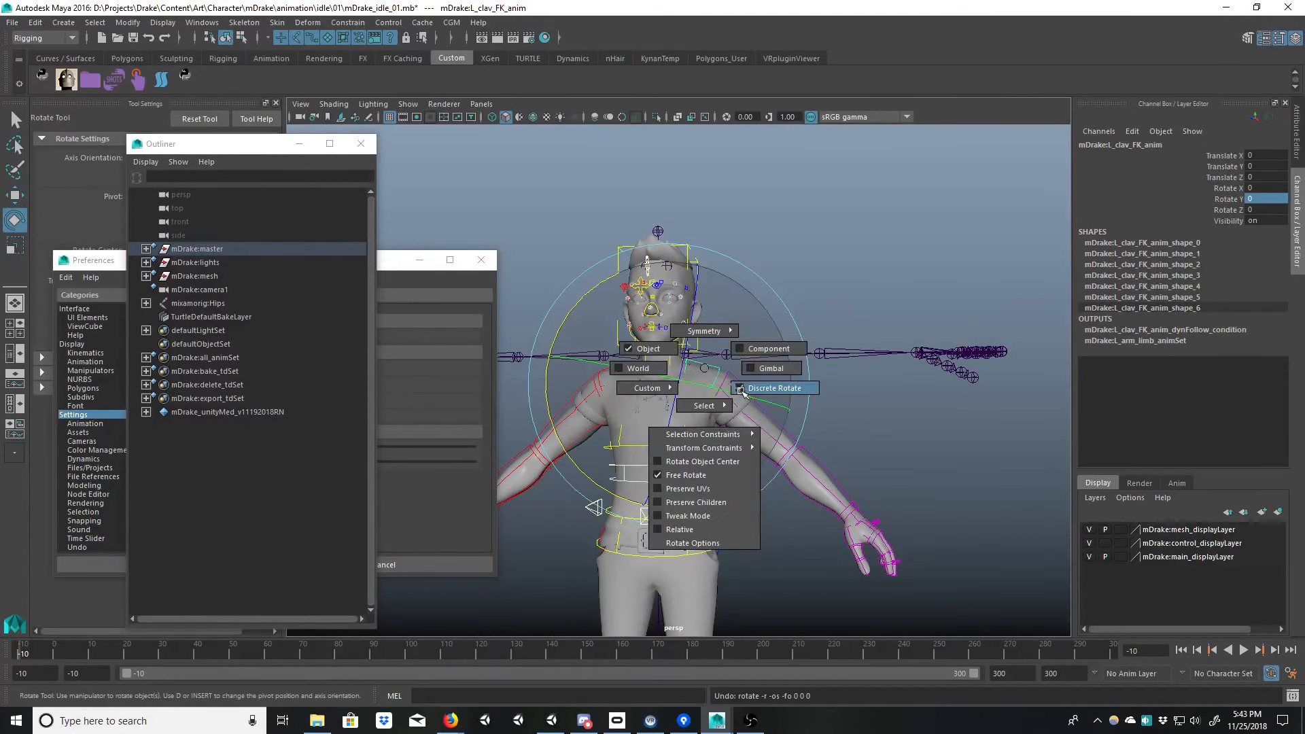
Step: Rotate the left clavicle FK control freely to Rotate X about -6.138
{"action": "left_click_drag", "start_coordinate": [709, 335], "coordinate": [724, 333]}
{"action": "key", "text": "ctrl+z"}
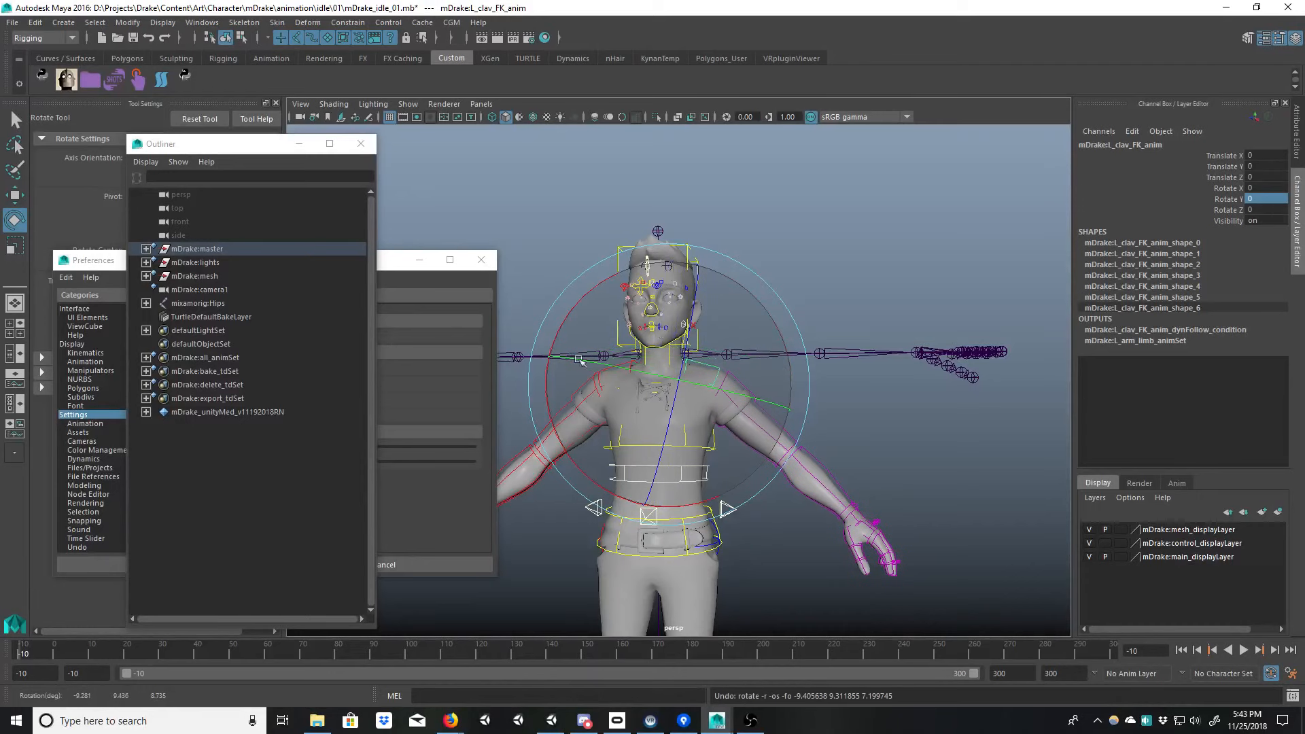
{"action": "left_click_drag", "start_coordinate": [557, 433], "coordinate": [586, 440]}
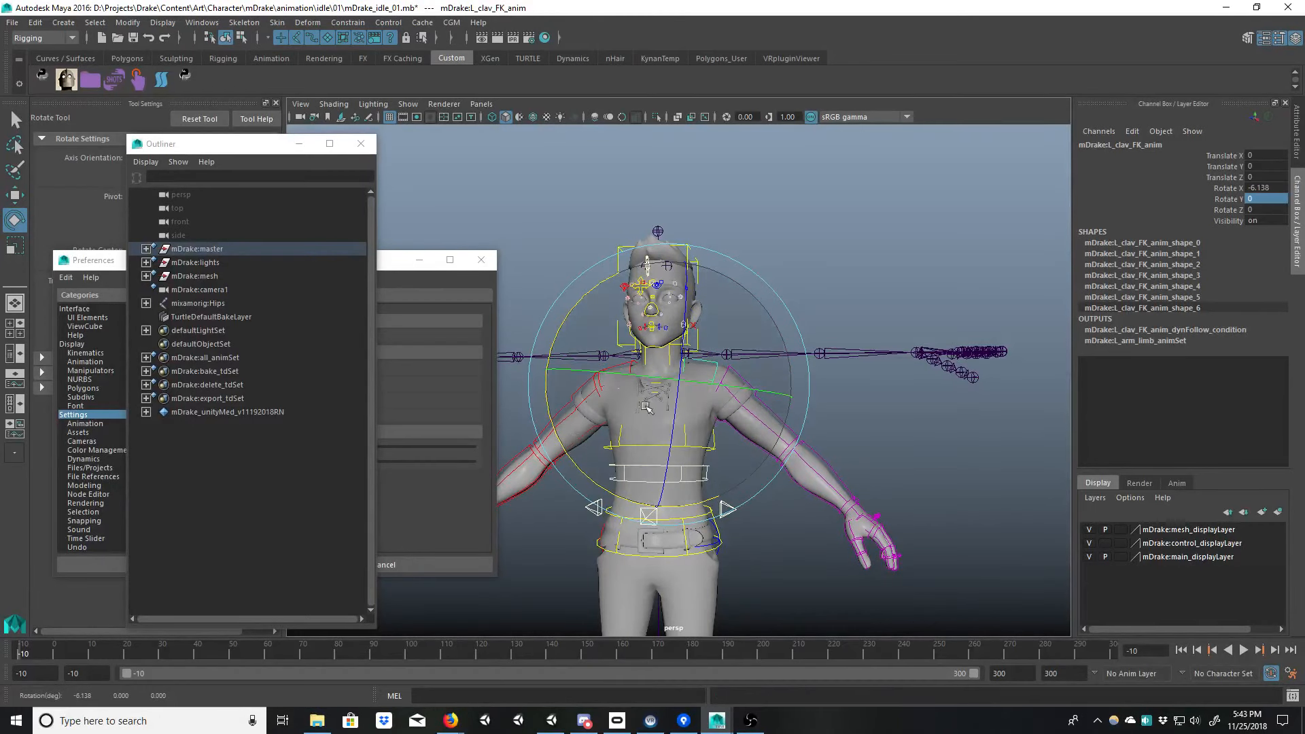
Step: Raise the left arm toward horizontal by rotating the left shoulder FK control to Rotate X about -41.486
{"action": "key", "text": "q"}
{"action": "left_click", "coordinate": [729, 369]}
{"action": "key", "text": "e"}
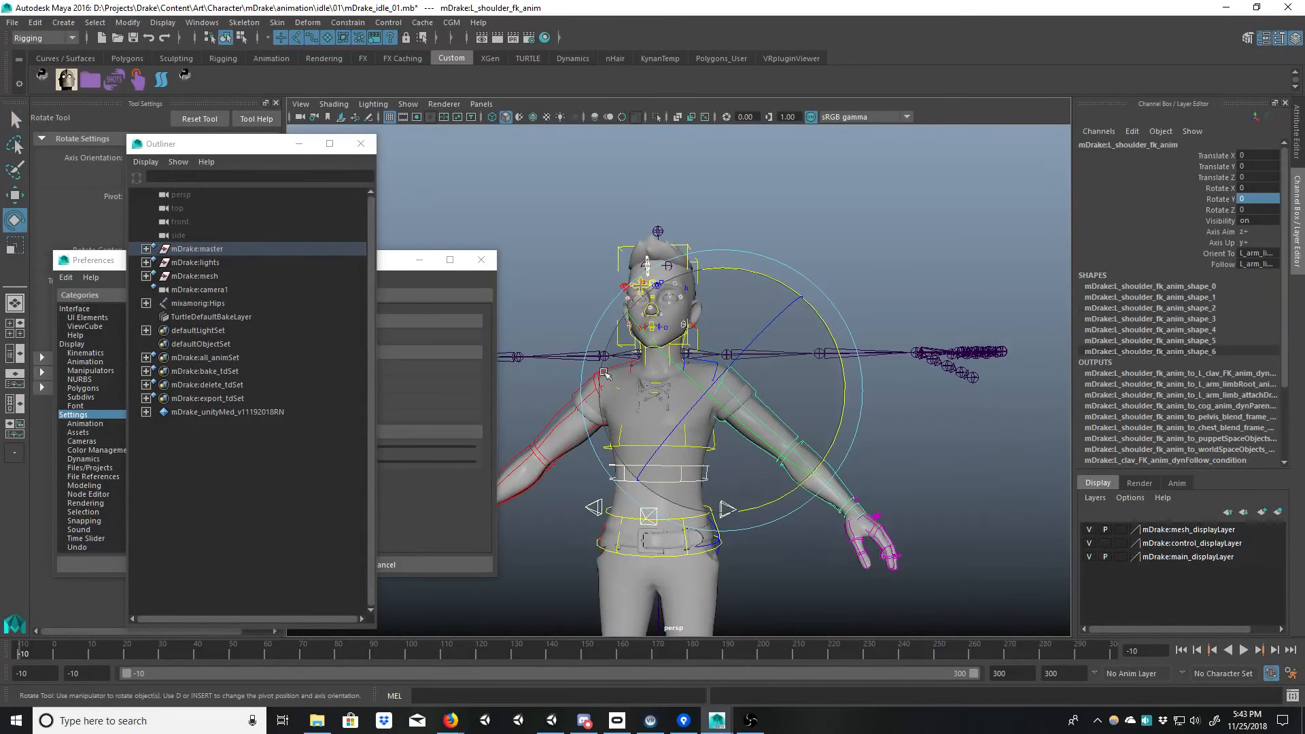
{"action": "left_click_drag", "start_coordinate": [750, 271], "coordinate": [672, 279]}
Step: Raise the left clavicle FK control further to Rotate X about -18.57
{"action": "key", "text": "q"}
{"action": "left_click", "coordinate": [740, 365]}
{"action": "key", "text": "e"}
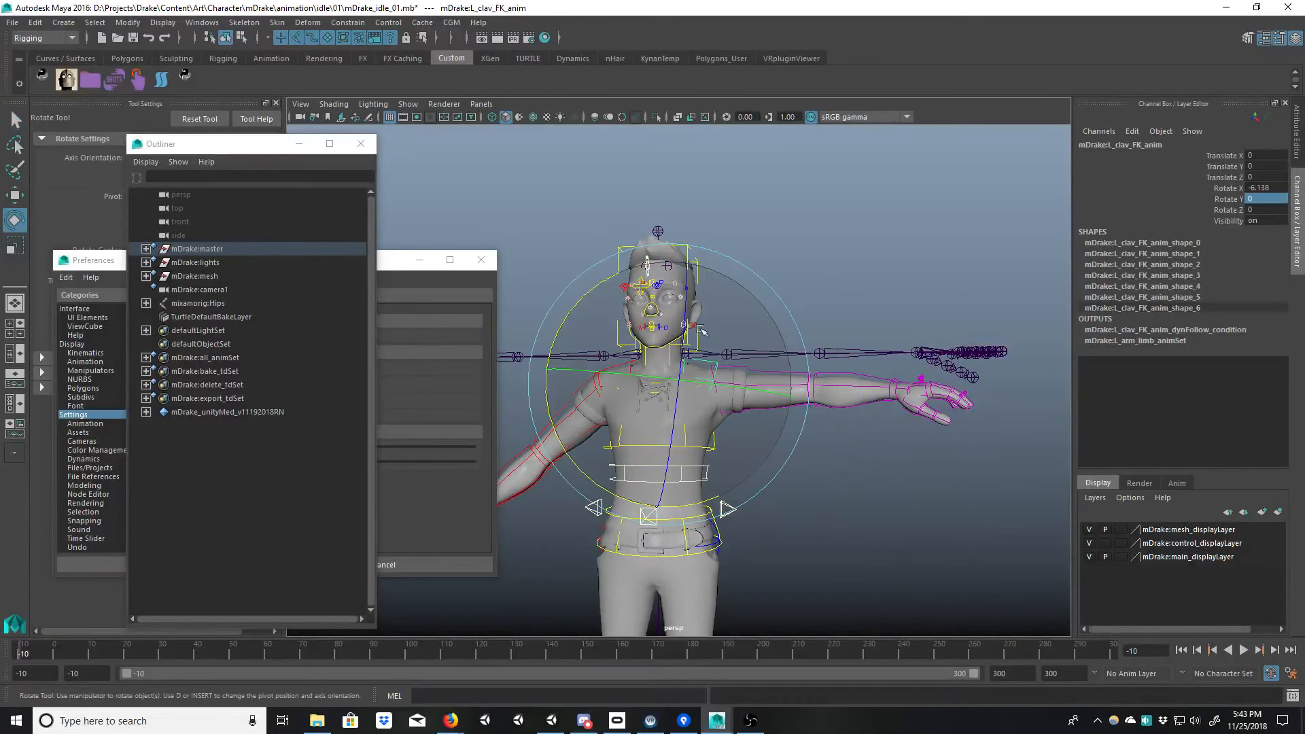
{"action": "left_click_drag", "start_coordinate": [564, 321], "coordinate": [560, 348]}
{"action": "key", "text": "q"}
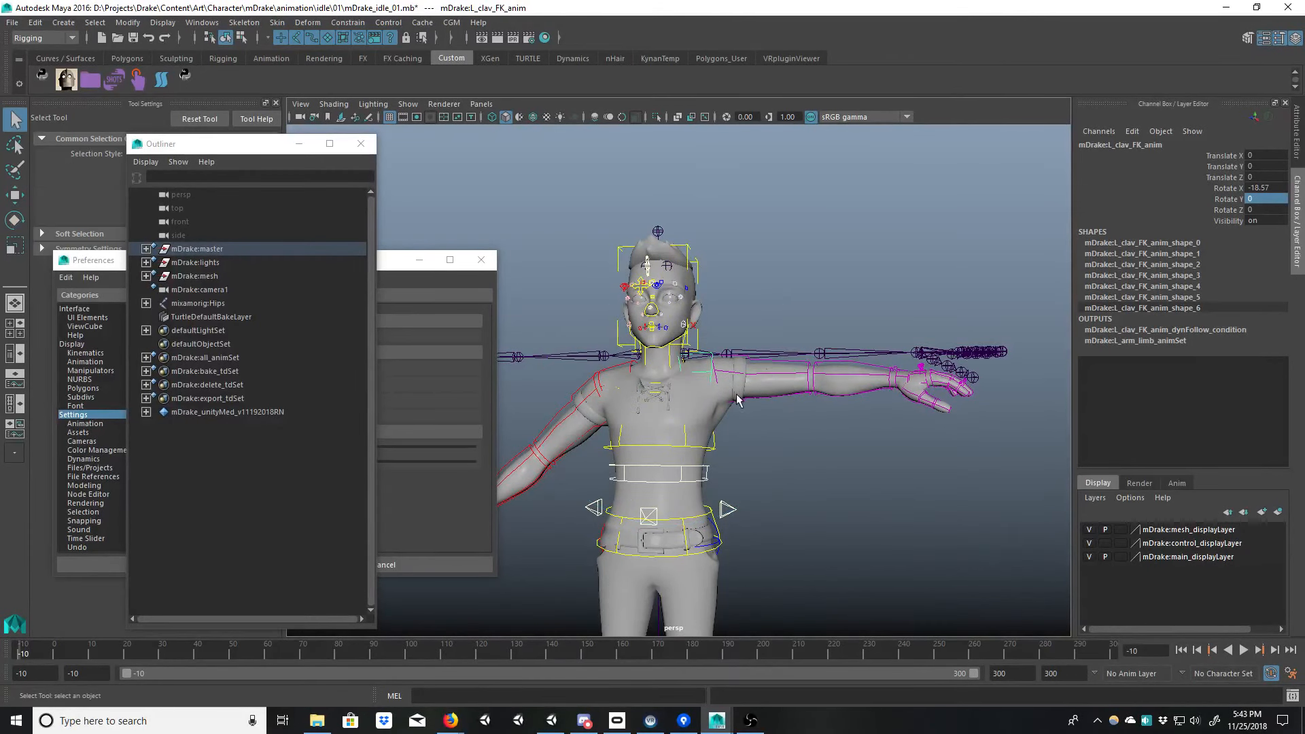
Step: Fine-tune the left shoulder FK control to Rotate X about -42 to line up with the skeleton's arm
{"action": "left_click", "coordinate": [772, 364]}
{"action": "key", "text": "e"}
{"action": "key", "text": "q"}
{"action": "left_click", "coordinate": [775, 361]}
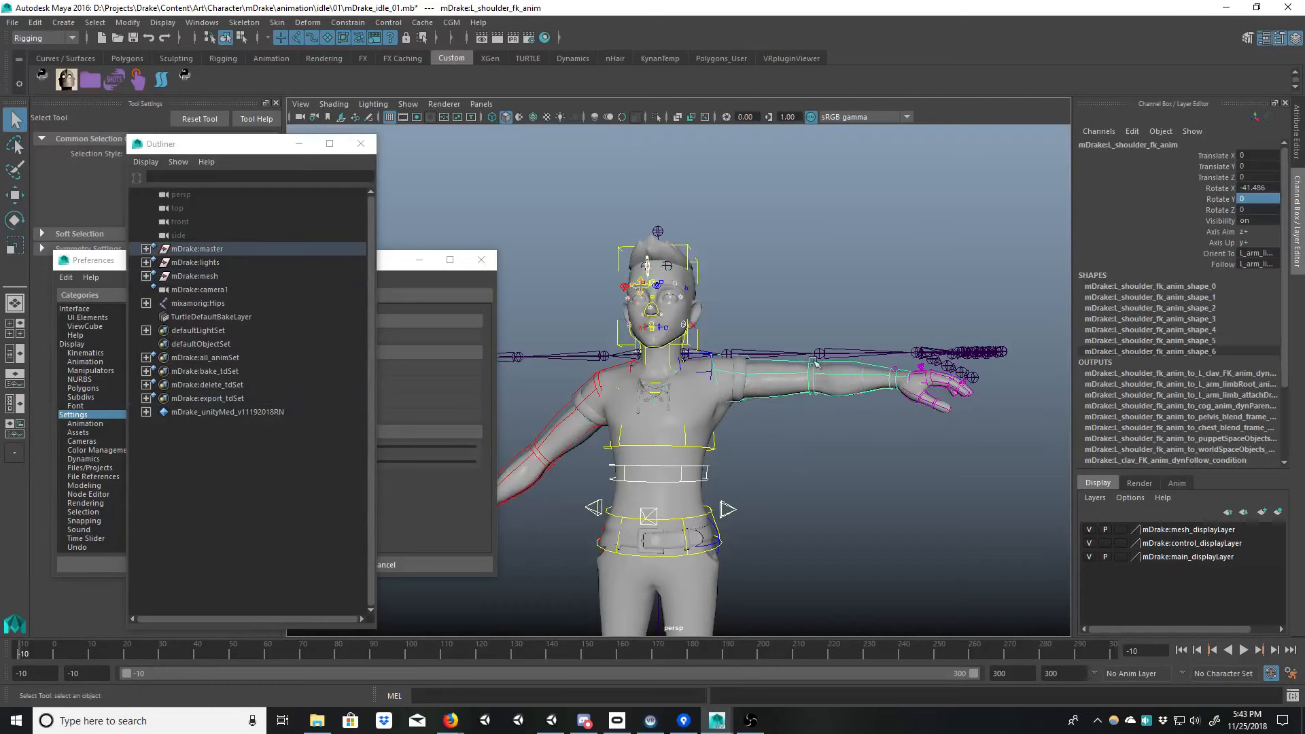
{"action": "key", "text": "e"}
{"action": "left_click_drag", "start_coordinate": [821, 316], "coordinate": [827, 316]}
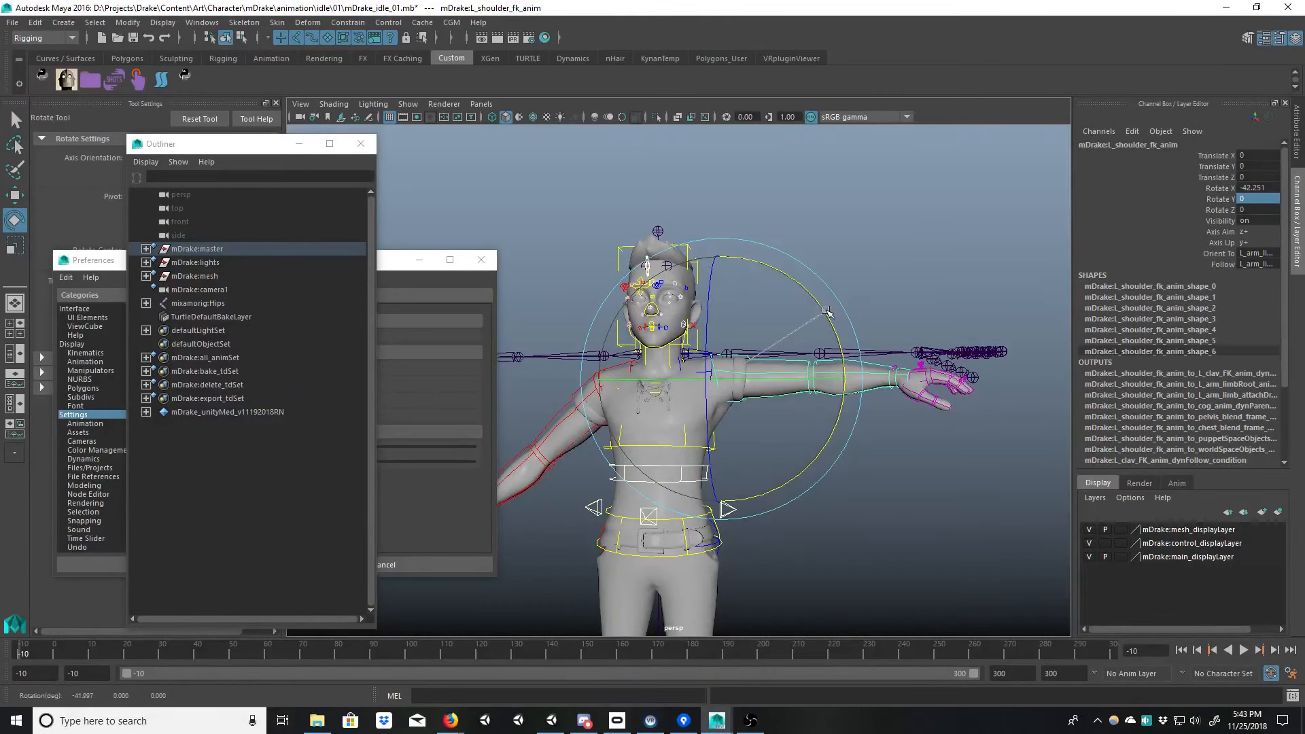
Step: Rotate the left elbow FK control to Rotate Y about -13.276 to align the forearm with the skeleton
{"action": "middle_click_drag", "start_coordinate": [833, 325], "coordinate": [740, 339], "text": "alt"}
{"action": "left_click_drag", "start_coordinate": [742, 340], "coordinate": [683, 437], "text": "alt"}
{"action": "key", "text": "q"}
{"action": "left_click", "coordinate": [755, 417]}
{"action": "key", "text": "e"}
{"action": "left_click_drag", "start_coordinate": [750, 489], "coordinate": [687, 474]}
{"action": "key", "text": "q"}
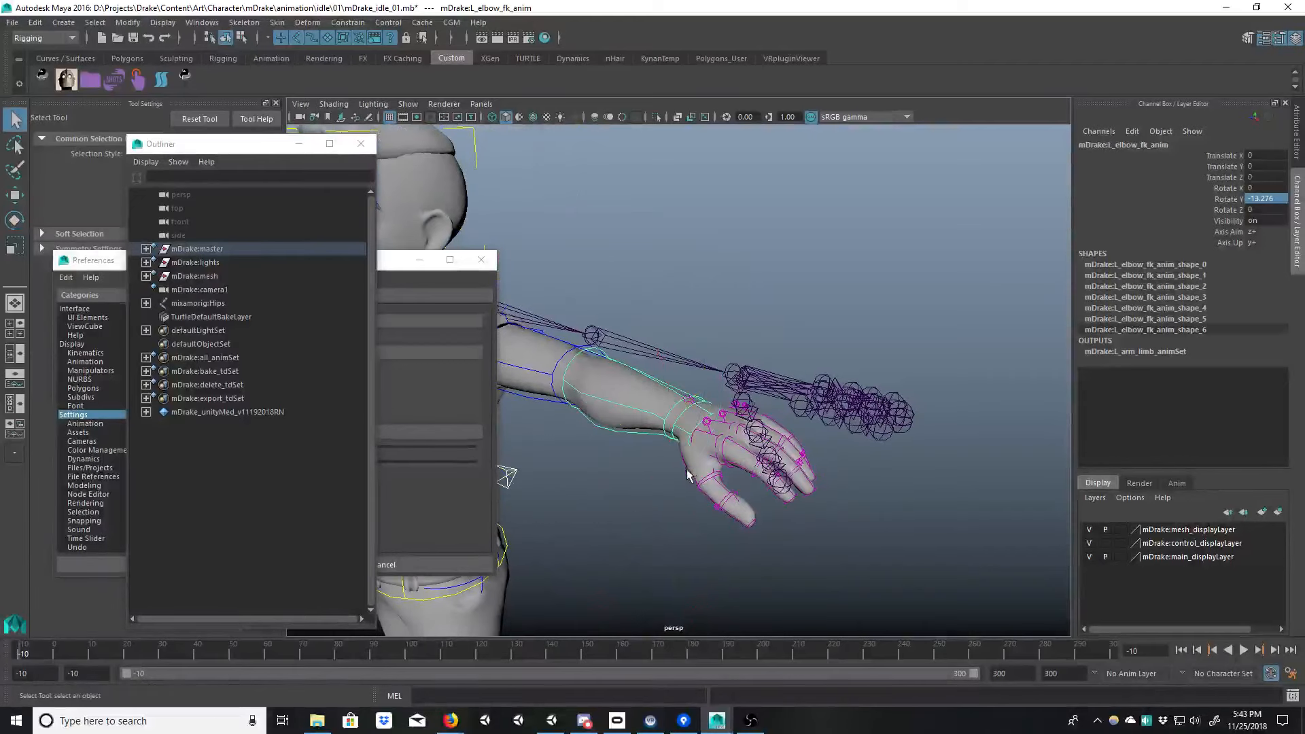
Step: Limit viewport selection to curves and slightly rotate the left thumb's base FK control
{"action": "left_click", "coordinate": [700, 482]}
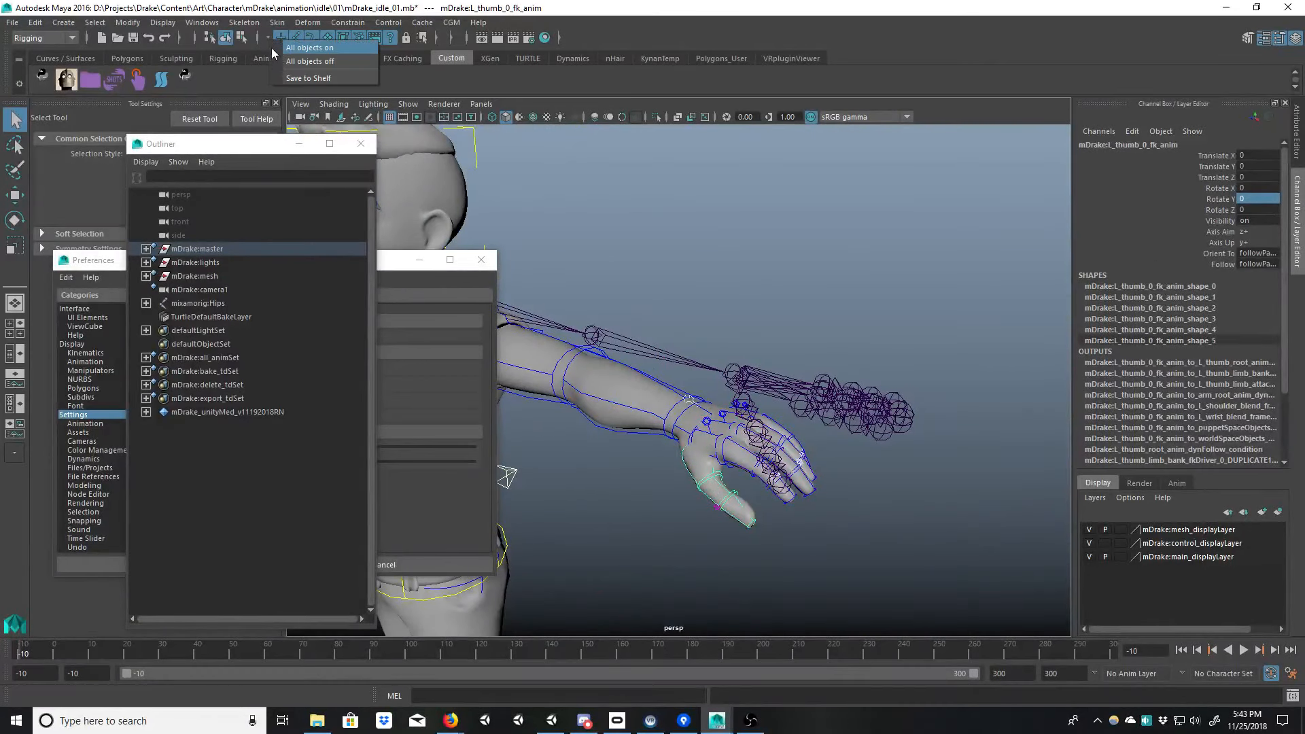
{"action": "left_click_drag", "start_coordinate": [686, 401], "coordinate": [717, 442], "text": "alt"}
{"action": "key", "text": "e"}
{"action": "left_click_drag", "start_coordinate": [693, 539], "coordinate": [678, 511]}
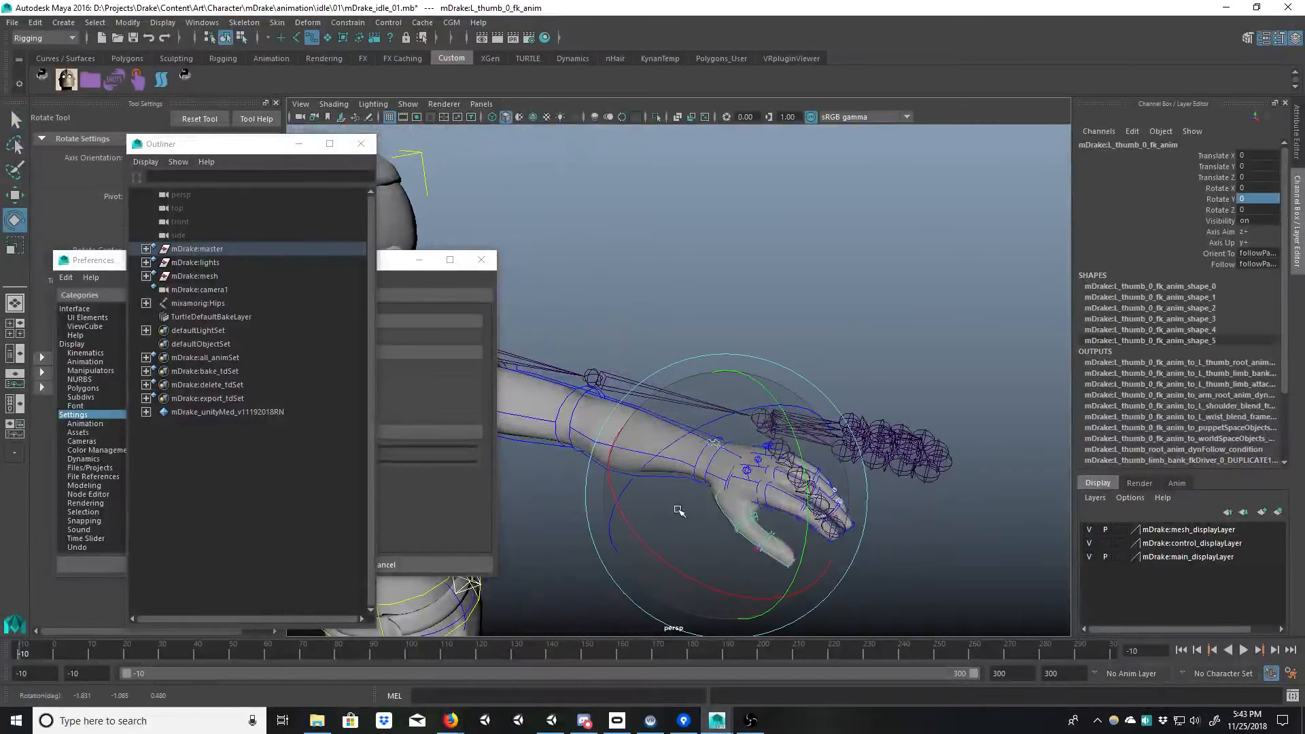
Step: Rotate the left thumb's next FK control (thumb 1) to Rotate X about -14.13
{"action": "left_click_drag", "start_coordinate": [744, 537], "coordinate": [595, 555], "text": "alt"}
{"action": "key", "text": "q"}
{"action": "left_click", "coordinate": [691, 503]}
{"action": "key", "text": "e"}
{"action": "left_click_drag", "start_coordinate": [595, 555], "coordinate": [592, 458], "text": "alt"}
{"action": "right_click_drag", "start_coordinate": [593, 458], "coordinate": [734, 414], "text": "alt"}
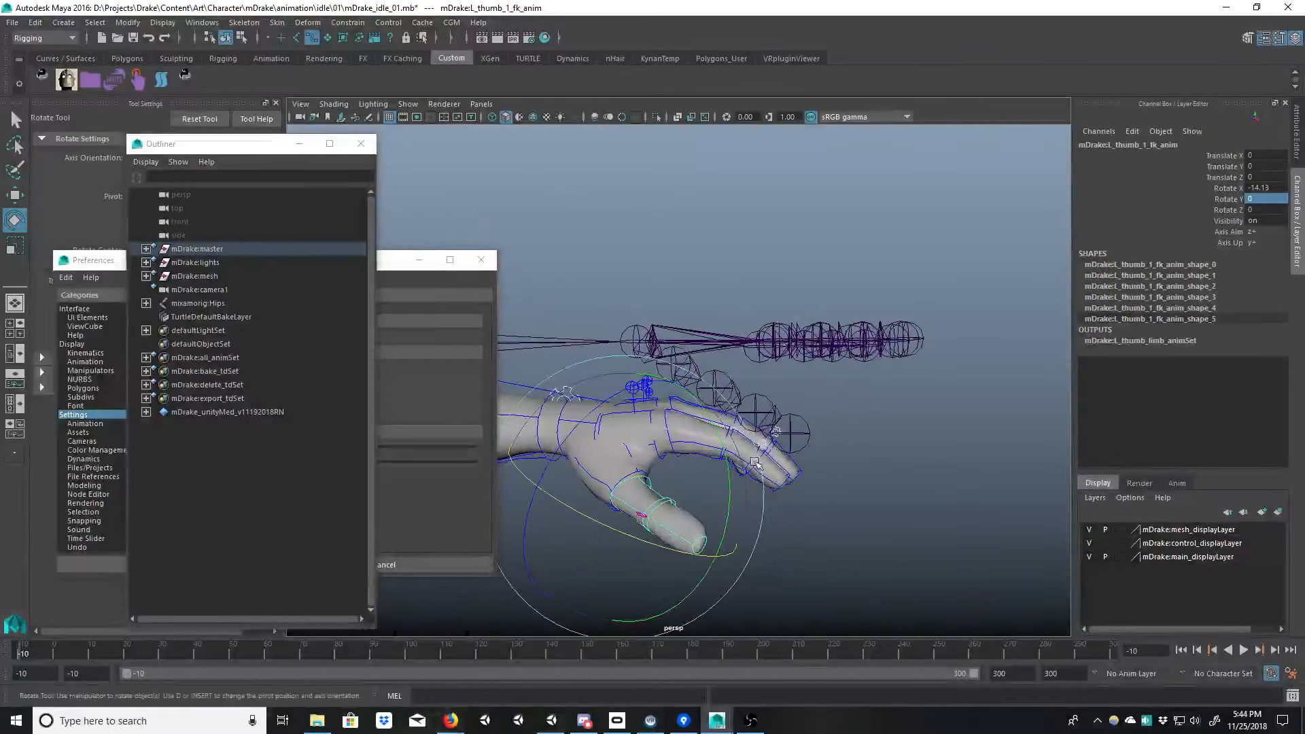
Step: Straighten the left hand by rotating its finger base FK controls together to Rotate X about -13.83
{"action": "key", "text": "q"}
{"action": "left_click_drag", "start_coordinate": [726, 435], "coordinate": [704, 465], "text": "alt"}
{"action": "key", "text": "4"}
{"action": "left_click", "coordinate": [756, 415]}
{"action": "key", "text": "e"}
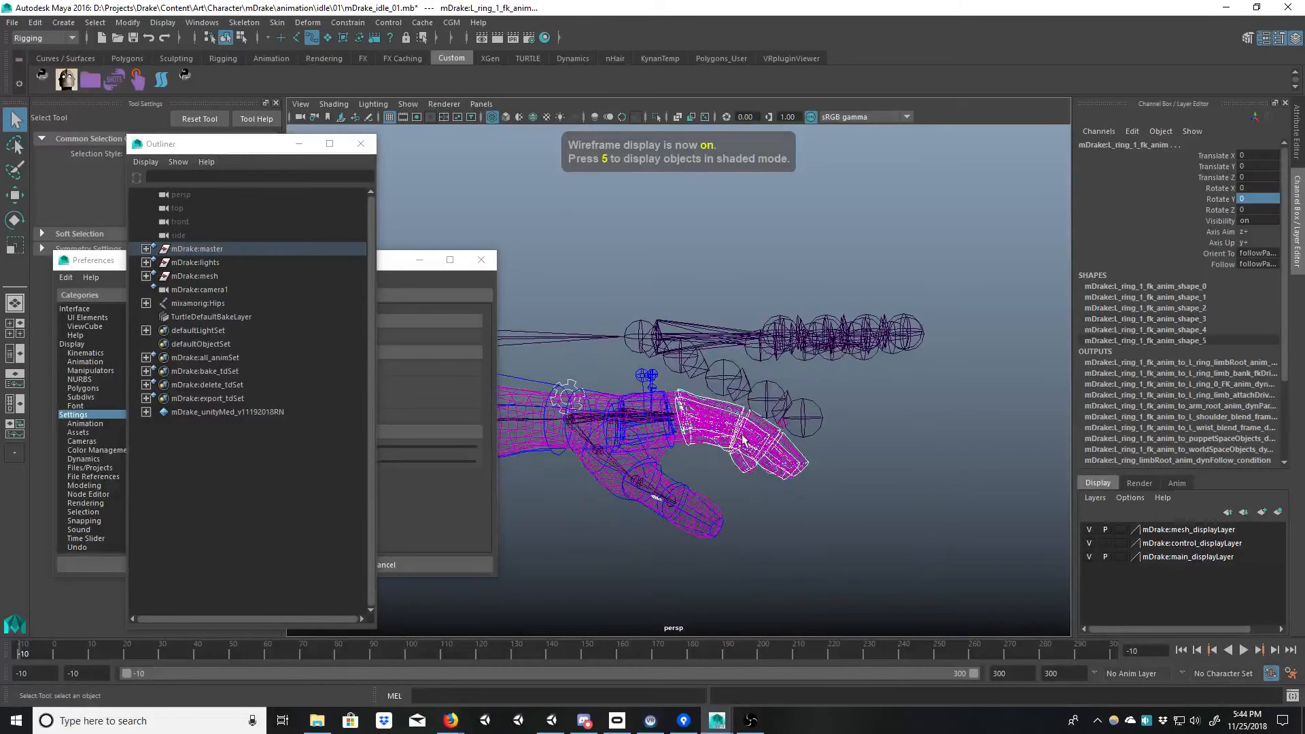
{"action": "key", "text": "5"}
{"action": "left_click_drag", "start_coordinate": [605, 314], "coordinate": [635, 501]}
{"action": "key", "text": "q"}
Step: Select the second-joint FK controls of the left fingers and rotate them together to Rotate X about -17.848
{"action": "left_click_drag", "start_coordinate": [527, 540], "coordinate": [504, 502], "text": "alt"}
{"action": "left_click", "coordinate": [756, 440]}
{"action": "left_click", "coordinate": [662, 446]}
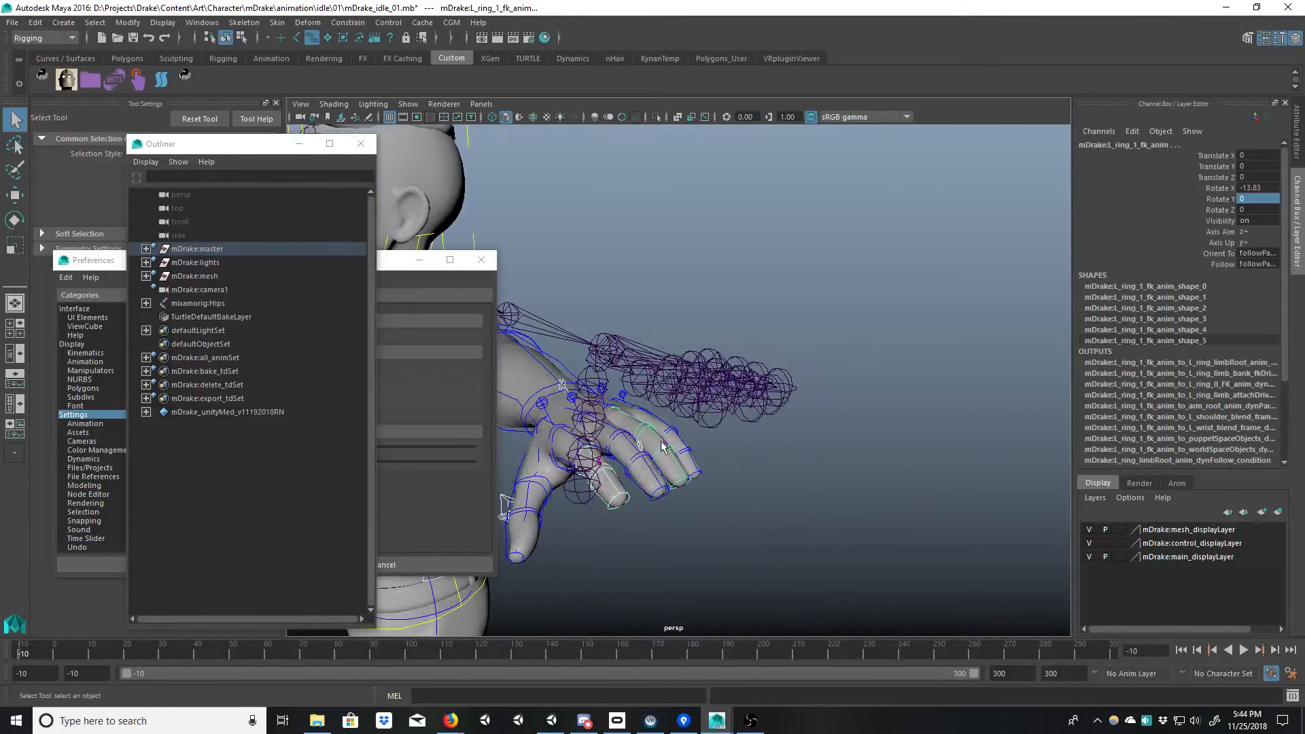
{"action": "key", "text": "ctrl+z"}
{"action": "left_click", "coordinate": [656, 443]}
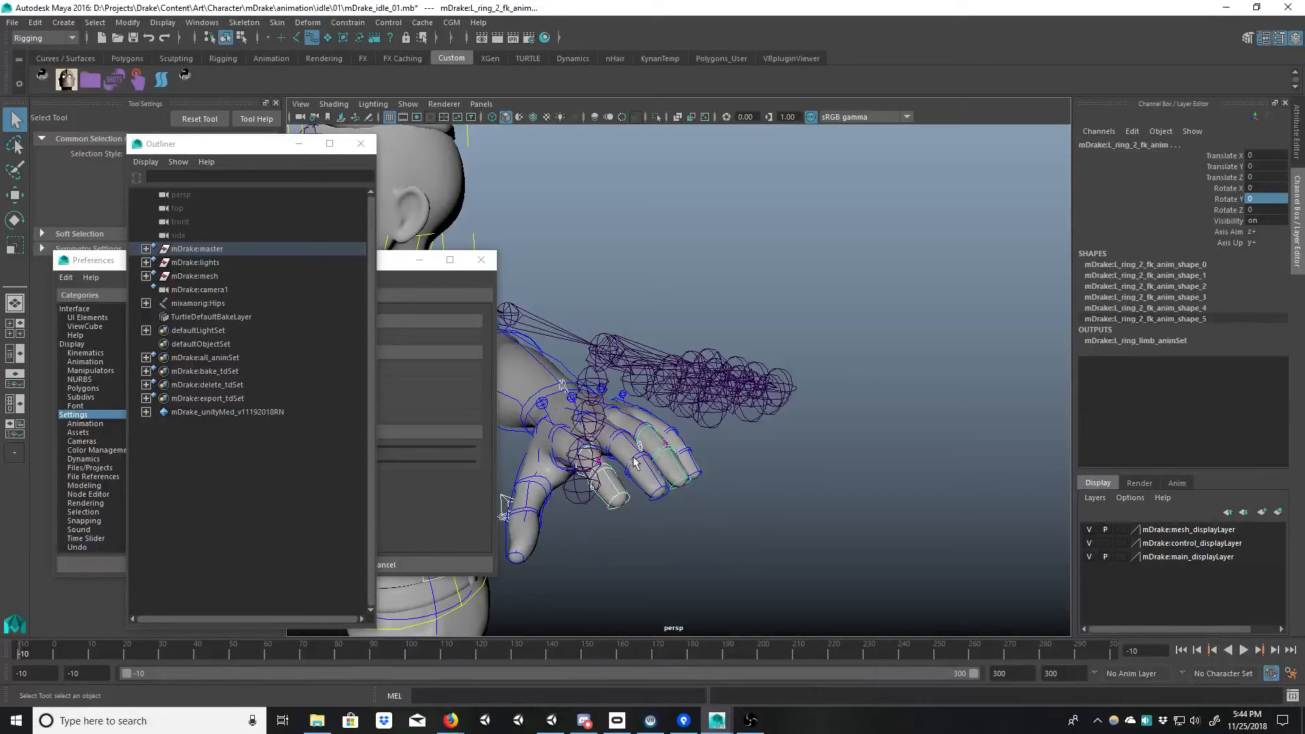
{"action": "left_click", "coordinate": [672, 446]}
{"action": "left_click", "coordinate": [683, 445]}
{"action": "key", "text": "e"}
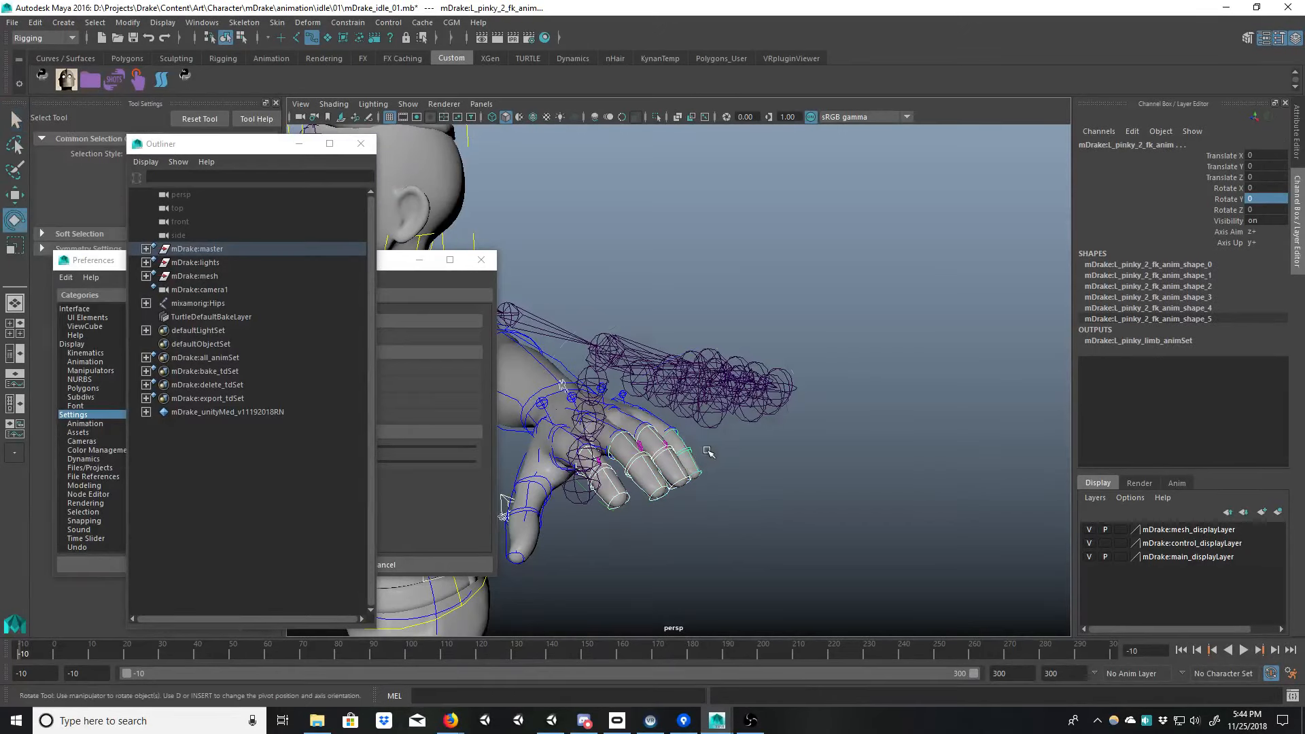
{"action": "left_click_drag", "start_coordinate": [754, 438], "coordinate": [750, 390]}
Step: Select the fingertip FK controls of the left hand and rotate them together to straighten the tips
{"action": "key", "text": "q"}
{"action": "left_click", "coordinate": [658, 481]}
{"action": "left_click", "coordinate": [683, 470], "text": "shift"}
{"action": "left_click", "coordinate": [700, 465], "text": "shift"}
{"action": "key", "text": "e"}
{"action": "left_click", "coordinate": [737, 441]}
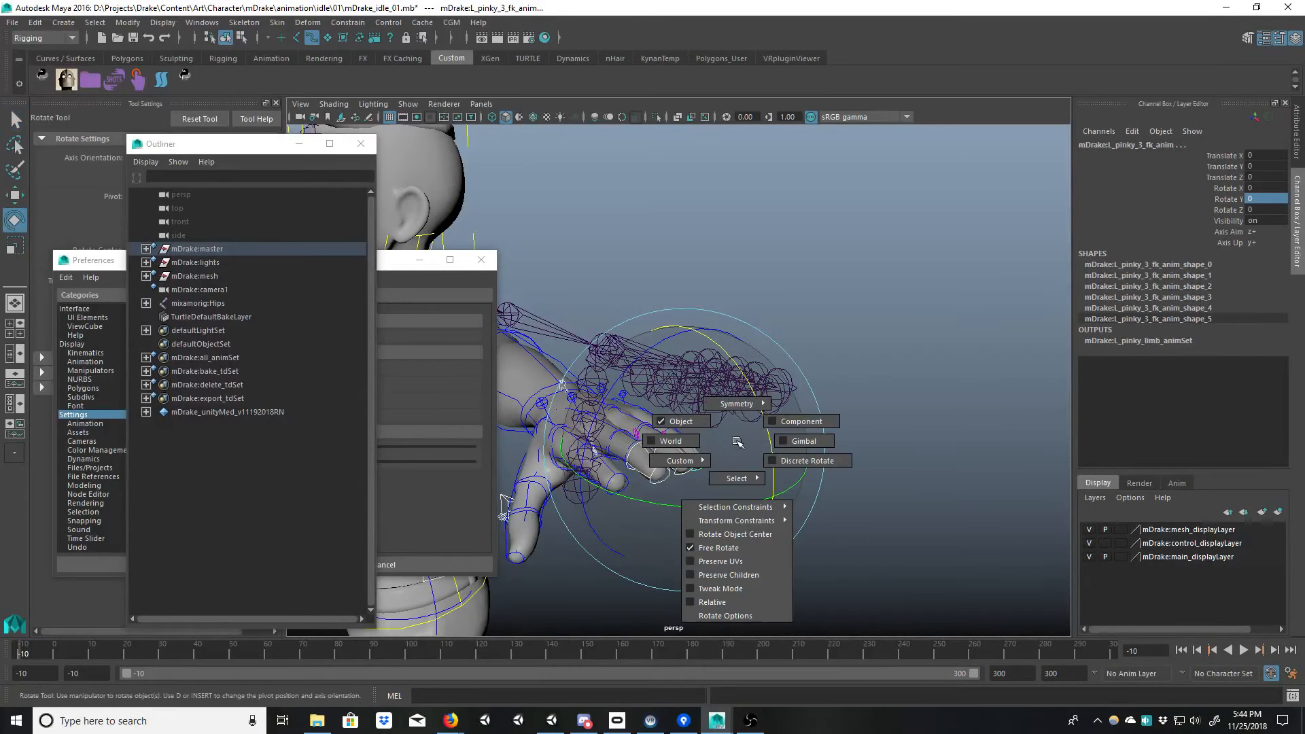
{"action": "left_click_drag", "start_coordinate": [754, 441], "coordinate": [765, 403]}
Step: Rotate the left pinky's base FK control to Rotate X about -20 to level the finger
{"action": "key", "text": "q"}
{"action": "mouse_move", "coordinate": [710, 463]}
{"action": "left_mouse_down", "text": "alt"}
{"action": "mouse_move", "coordinate": [714, 474]}
{"action": "mouse_move", "coordinate": [647, 466]}
{"action": "mouse_move", "coordinate": [702, 451]}
{"action": "left_mouse_up", "text": "alt"}
{"action": "left_click", "coordinate": [702, 451]}
{"action": "key", "text": "e"}
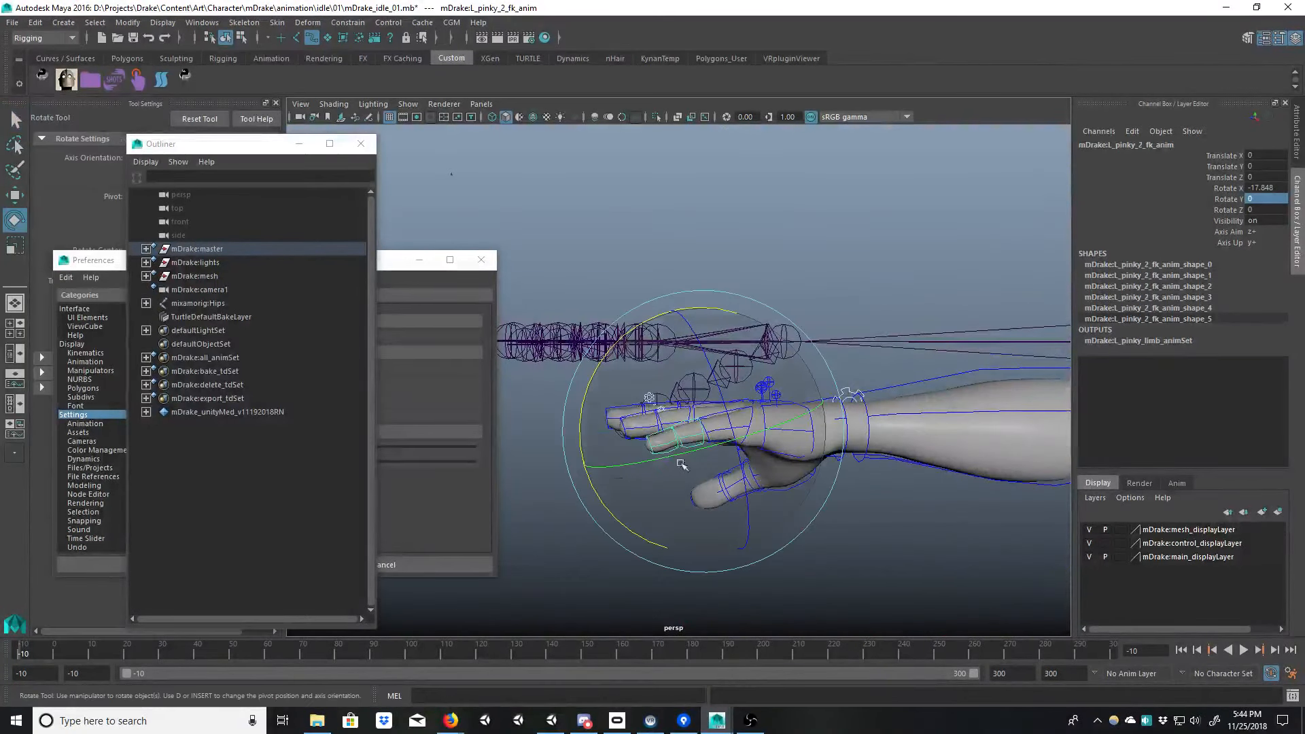
{"action": "left_click_drag", "start_coordinate": [615, 483], "coordinate": [631, 463]}
{"action": "key", "text": "q"}
{"action": "left_click", "coordinate": [709, 418]}
{"action": "key", "text": "e"}
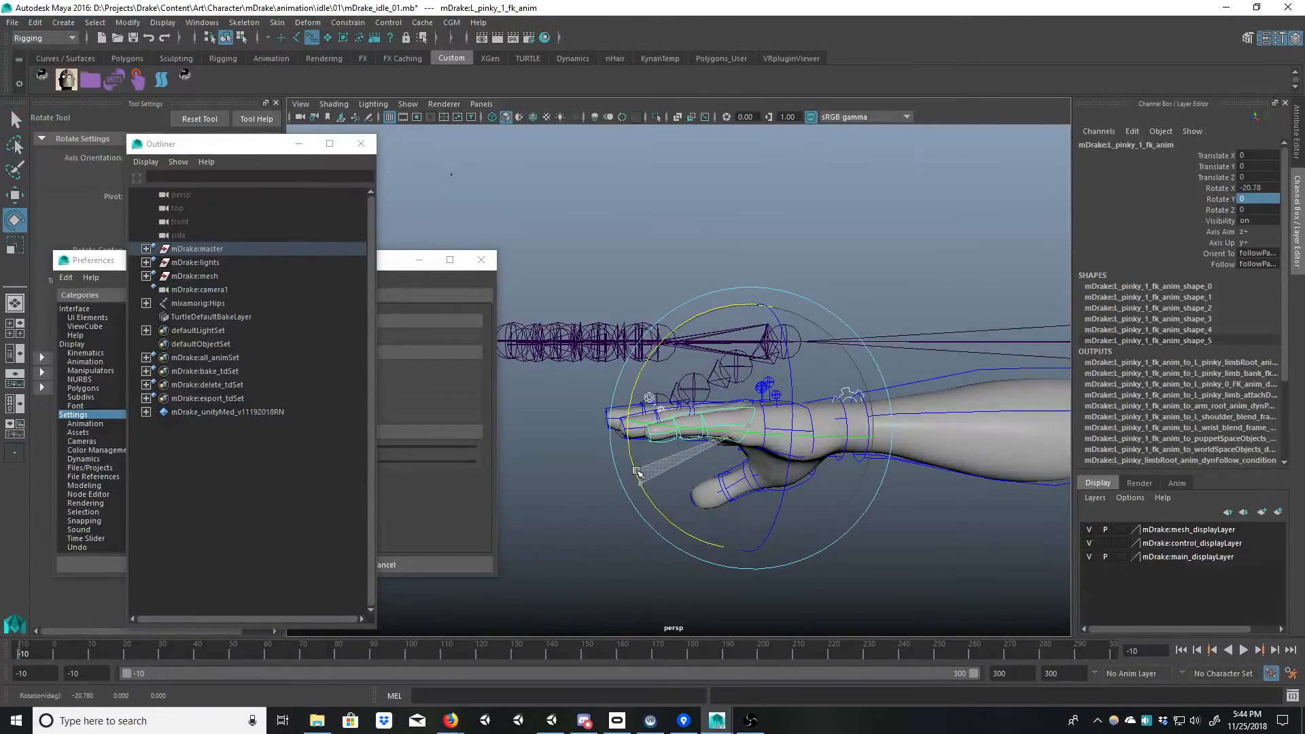
Step: Adjust the rotation of the left pinky's second-joint FK control to straighten the finger
{"action": "key", "text": "q"}
{"action": "left_click", "coordinate": [688, 442]}
{"action": "key", "text": "e"}
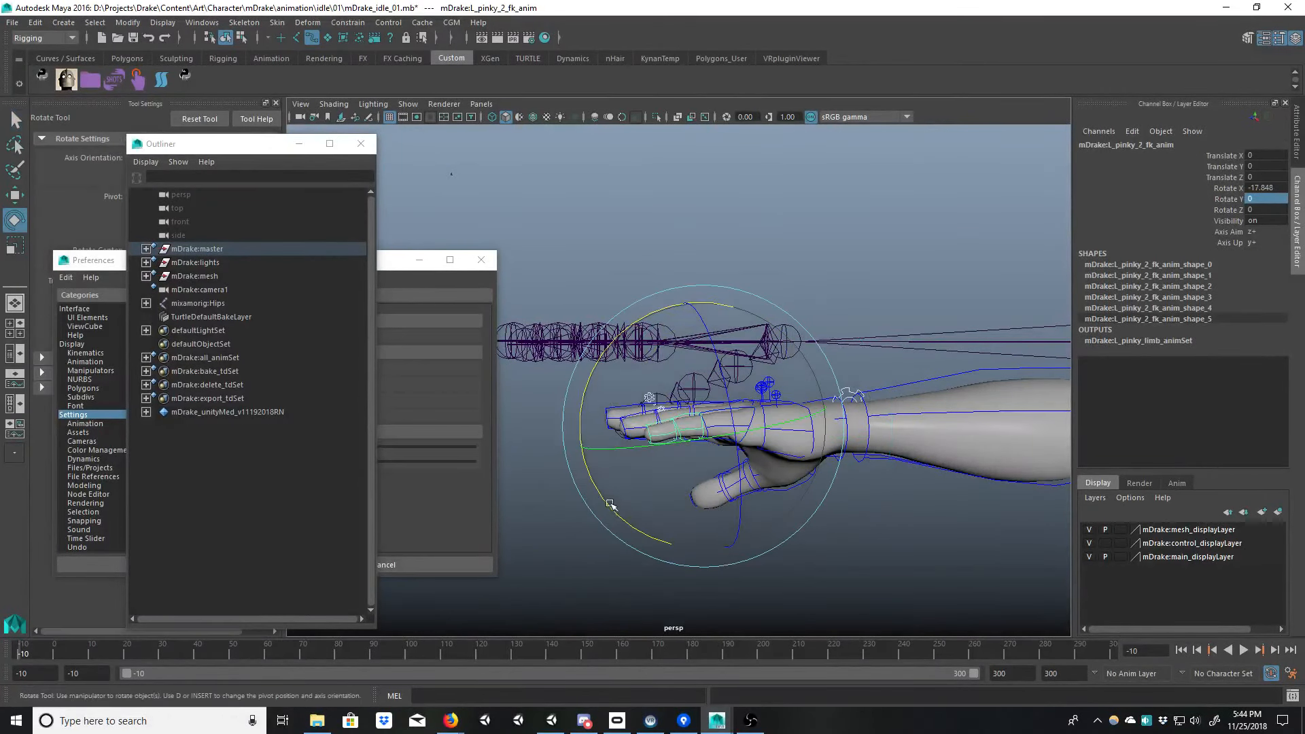
{"action": "left_click_drag", "start_coordinate": [611, 510], "coordinate": [700, 530]}
Step: Turn the left pinky's base FK control sideways to Rotate Y about 4.48
{"action": "key", "text": "q"}
{"action": "left_click", "coordinate": [668, 369]}
{"action": "key", "text": "e"}
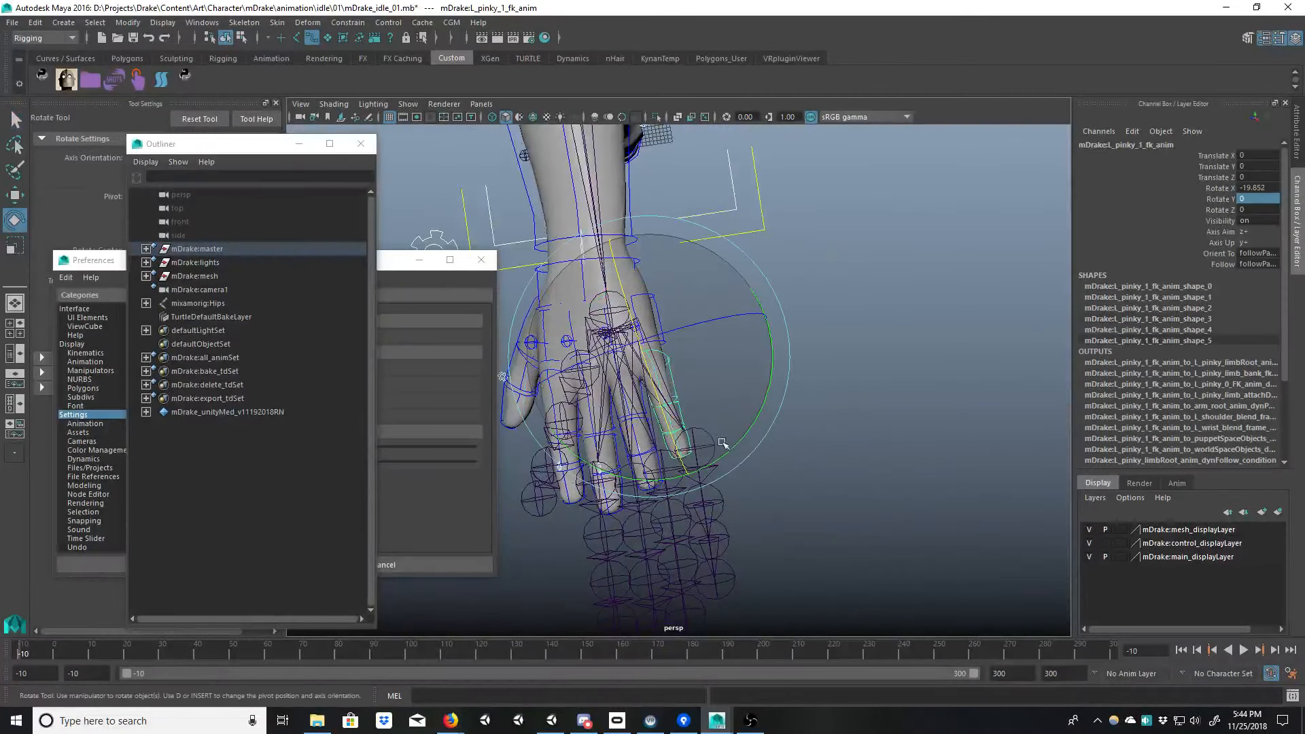
{"action": "middle_click_drag", "start_coordinate": [719, 458], "coordinate": [821, 426], "text": "alt"}
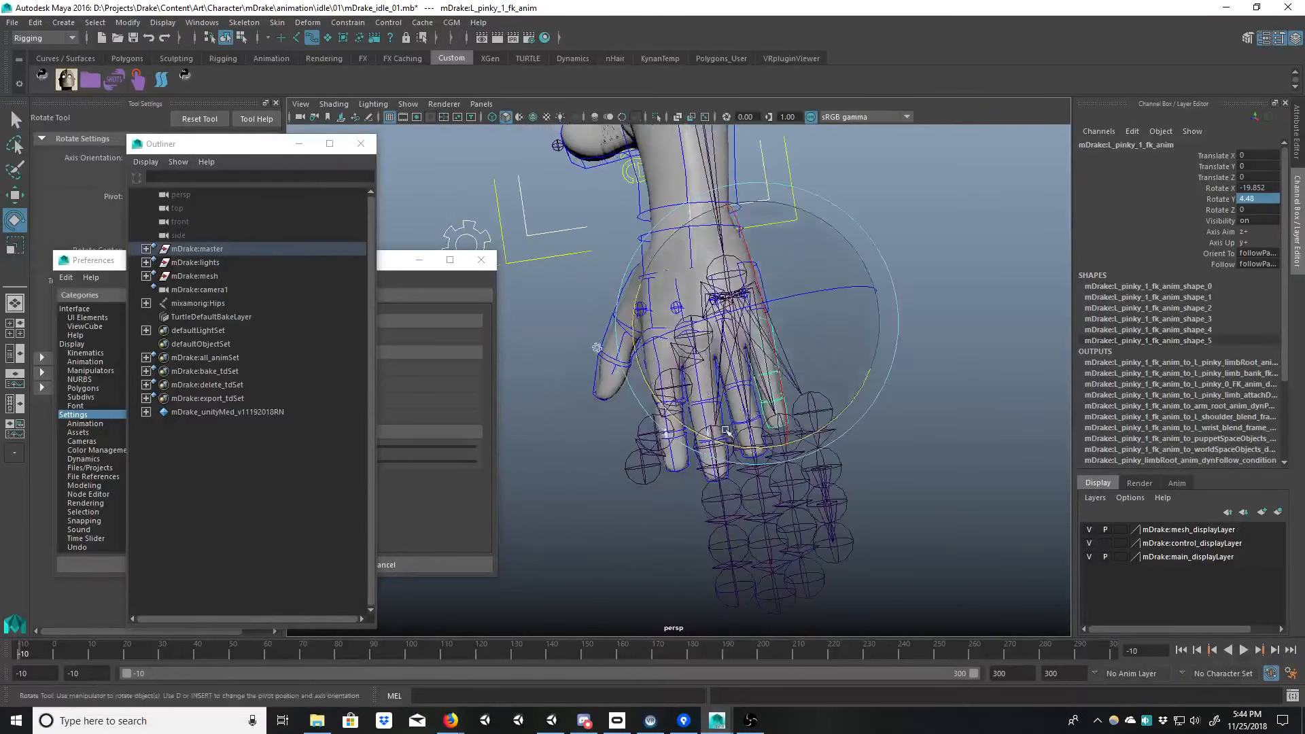
Step: Turn the left ring base FK control to Rotate Y about 2.056 and the index base control to about -0.661
{"action": "key", "text": "q"}
{"action": "left_click", "coordinate": [736, 395]}
{"action": "key", "text": "e"}
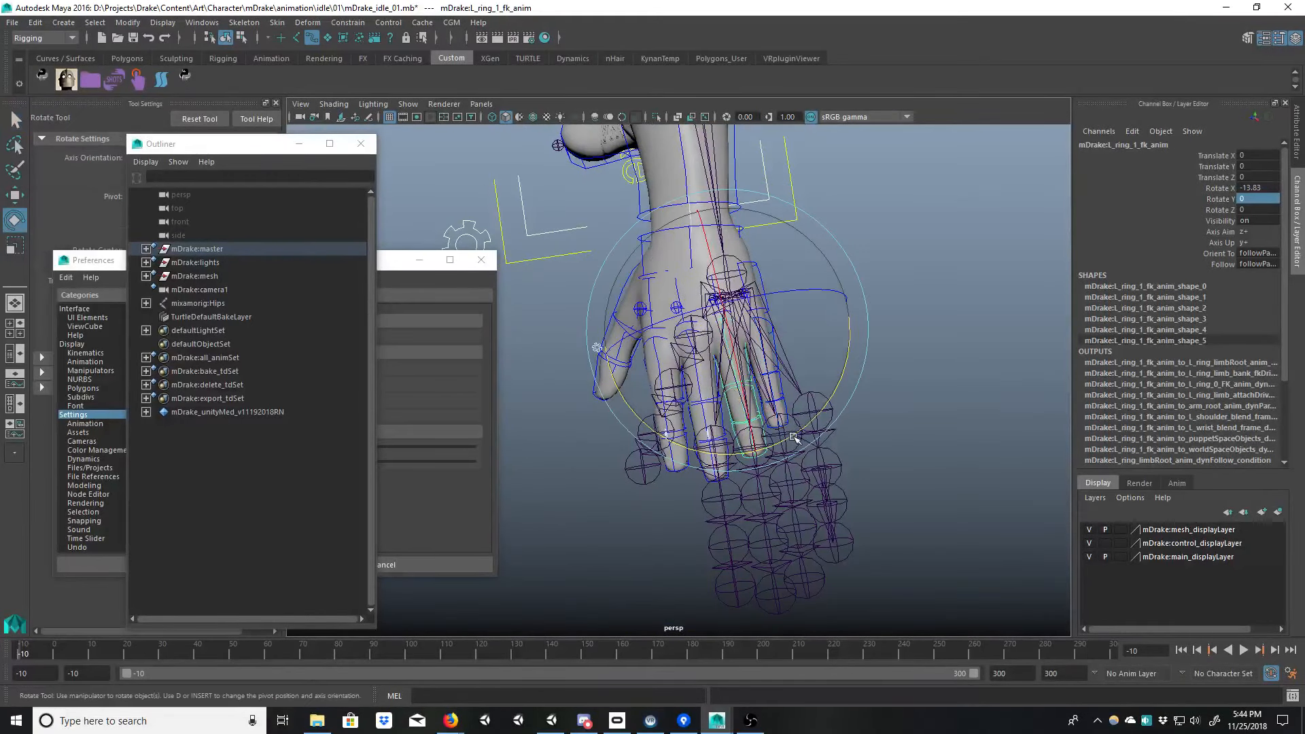
{"action": "left_click_drag", "start_coordinate": [782, 421], "coordinate": [770, 437]}
{"action": "key", "text": "q"}
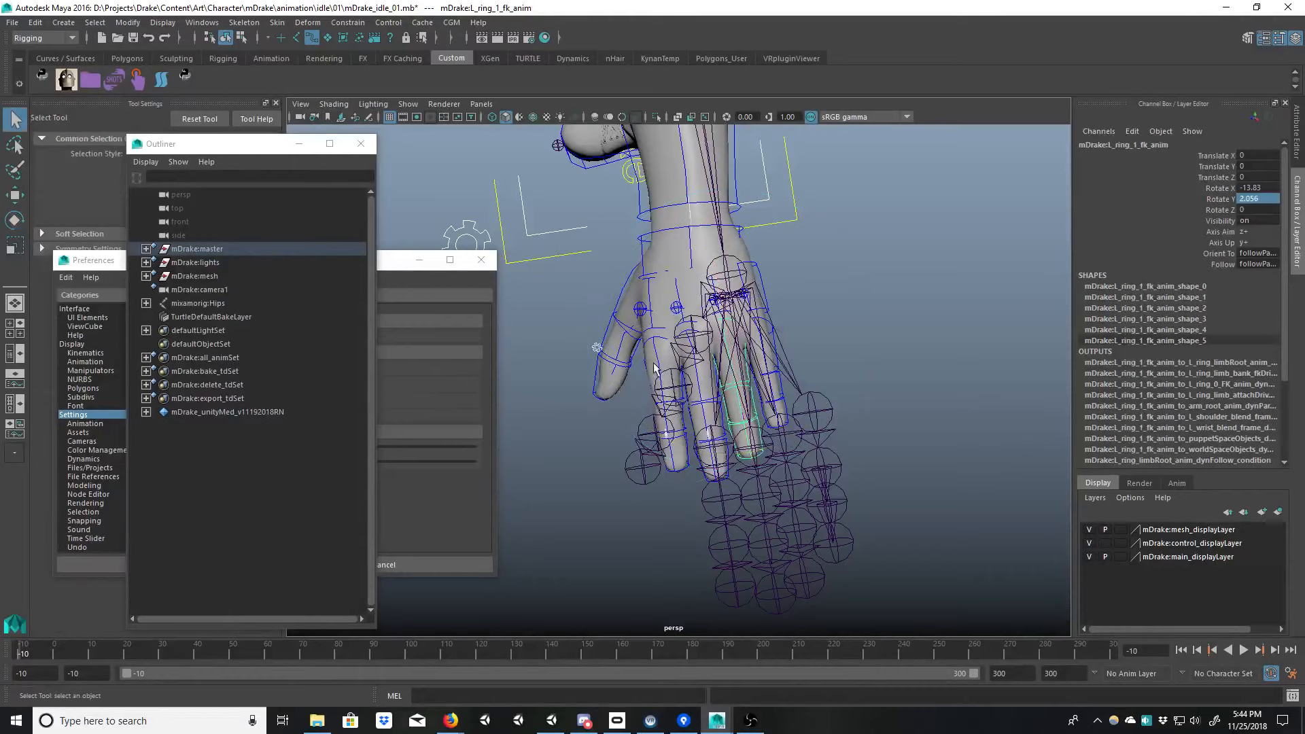
{"action": "left_click", "coordinate": [654, 368]}
{"action": "key", "text": "e"}
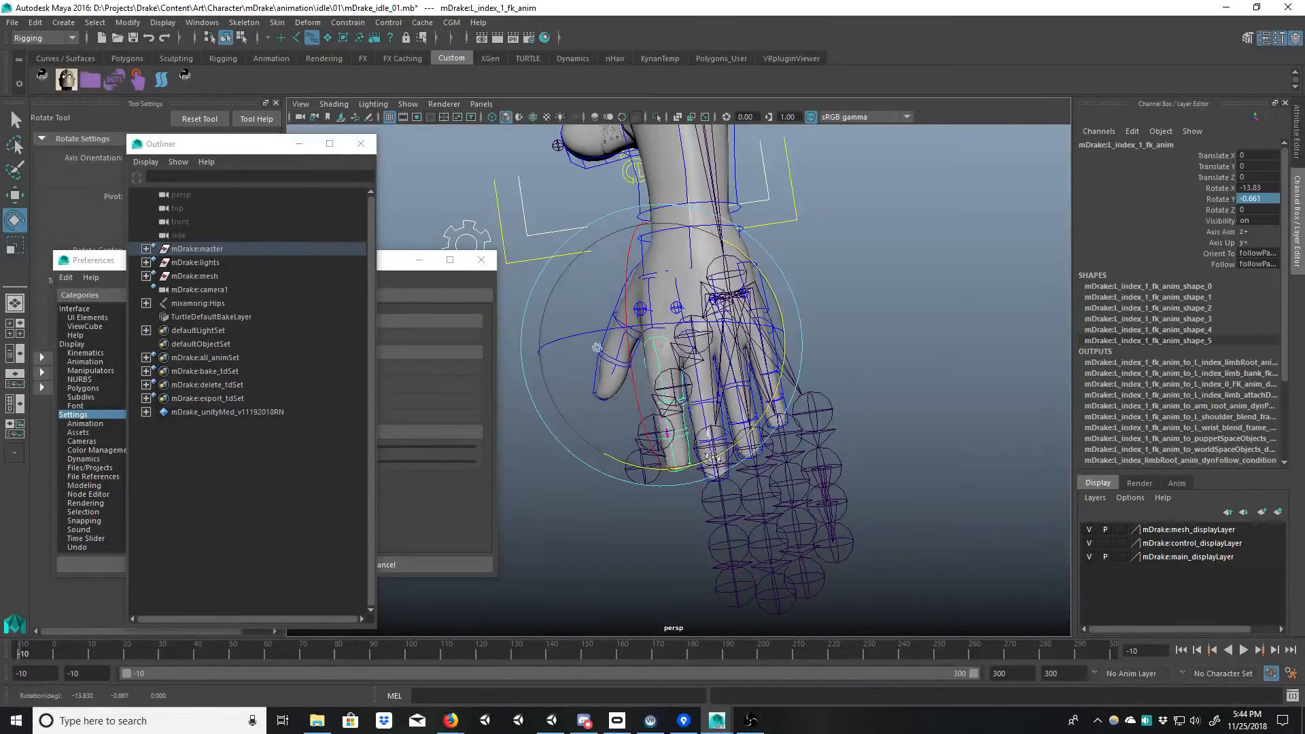
Step: Mirror the left arm and its child controls onto the right arm with Push, starting from the left clavicle FK control
{"action": "left_click_drag", "start_coordinate": [712, 457], "coordinate": [906, 378], "text": "alt"}
{"action": "right_click_drag", "start_coordinate": [906, 378], "coordinate": [755, 380], "text": "alt"}
{"action": "left_click_drag", "start_coordinate": [754, 380], "coordinate": [767, 347], "text": "alt"}
{"action": "middle_click_drag", "start_coordinate": [669, 343], "coordinate": [774, 339], "text": "alt"}
{"action": "right_click_drag", "start_coordinate": [774, 339], "coordinate": [697, 337], "text": "alt"}
{"action": "mouse_move", "coordinate": [697, 337]}
{"action": "left_mouse_down", "text": "alt"}
{"action": "mouse_move", "coordinate": [676, 343]}
{"action": "mouse_move", "coordinate": [705, 350]}
{"action": "left_mouse_up", "text": "alt"}
{"action": "key", "text": "q"}
{"action": "left_click", "coordinate": [705, 327]}
{"action": "middle_click_drag", "start_coordinate": [724, 454], "coordinate": [764, 357], "text": "alt"}
{"action": "right_click_drag", "start_coordinate": [763, 356], "coordinate": [719, 377], "text": "alt"}
{"action": "key", "text": "s"}
{"action": "left_click", "coordinate": [774, 378]}
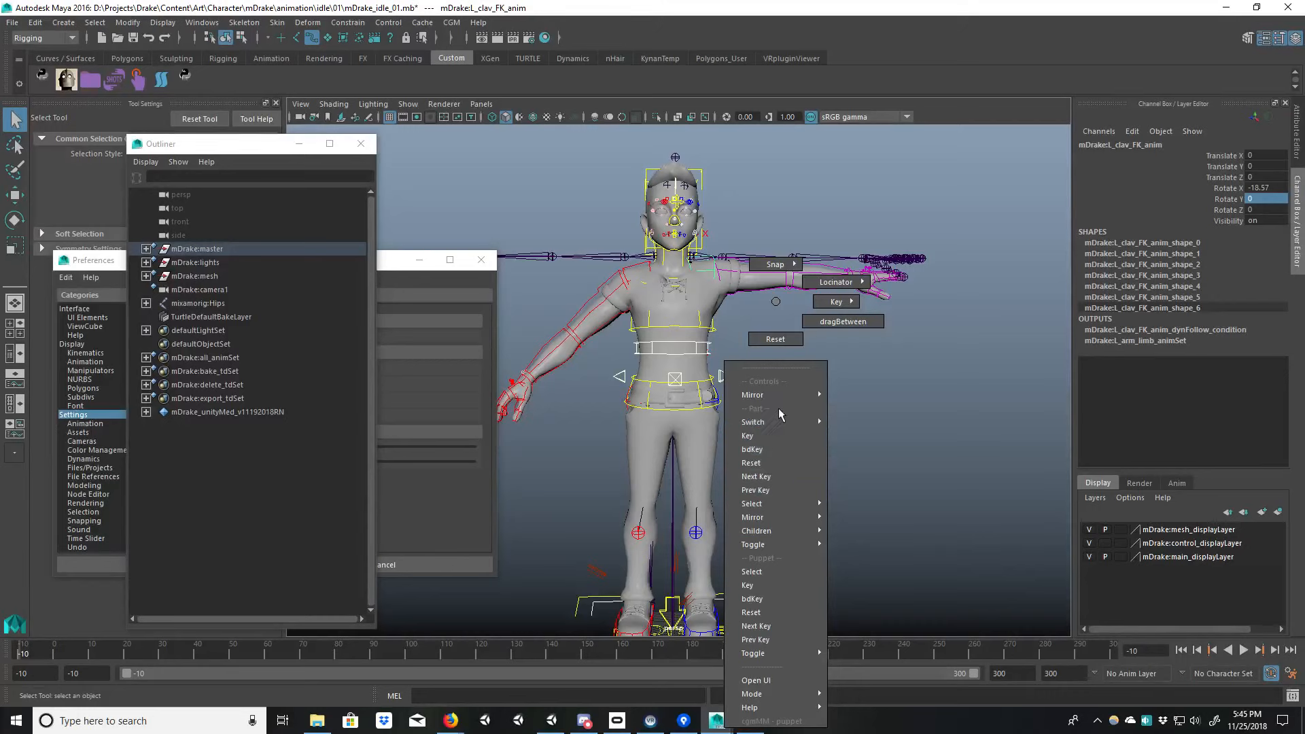
{"action": "mouse_move", "coordinate": [778, 533]}
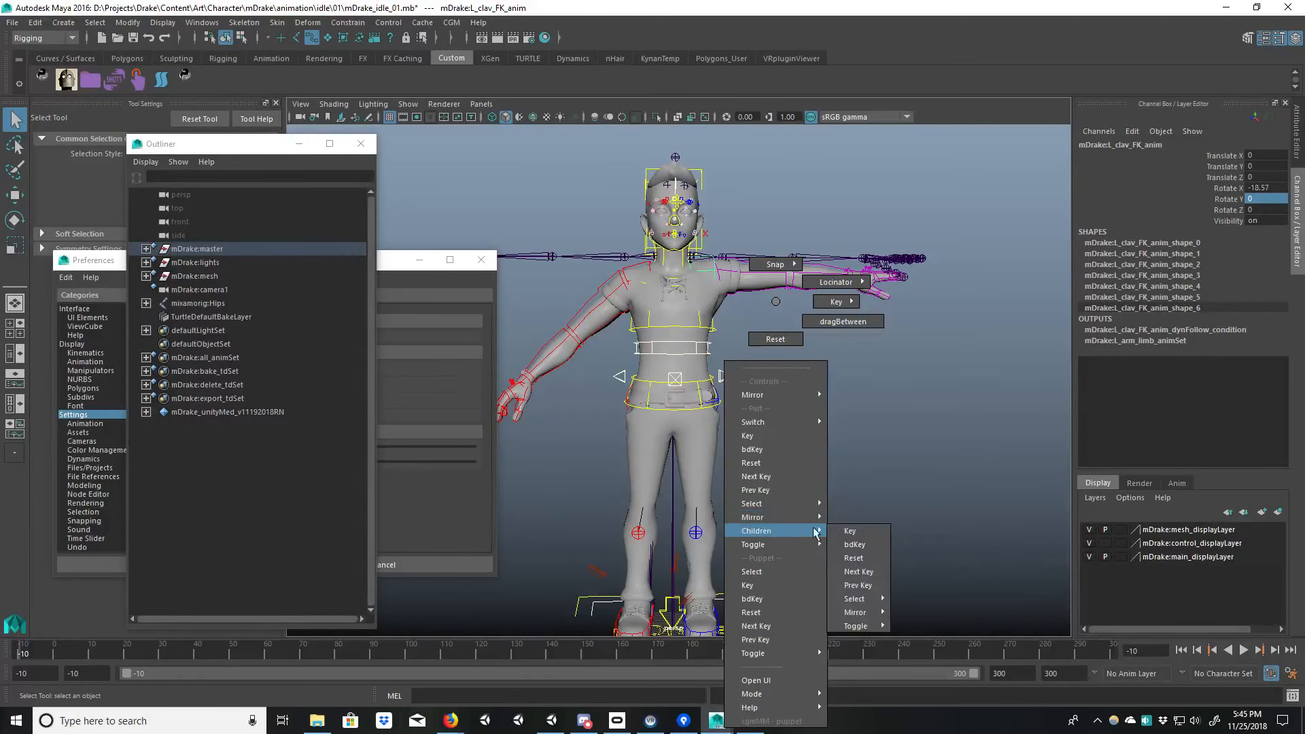
{"action": "mouse_move", "coordinate": [848, 617]}
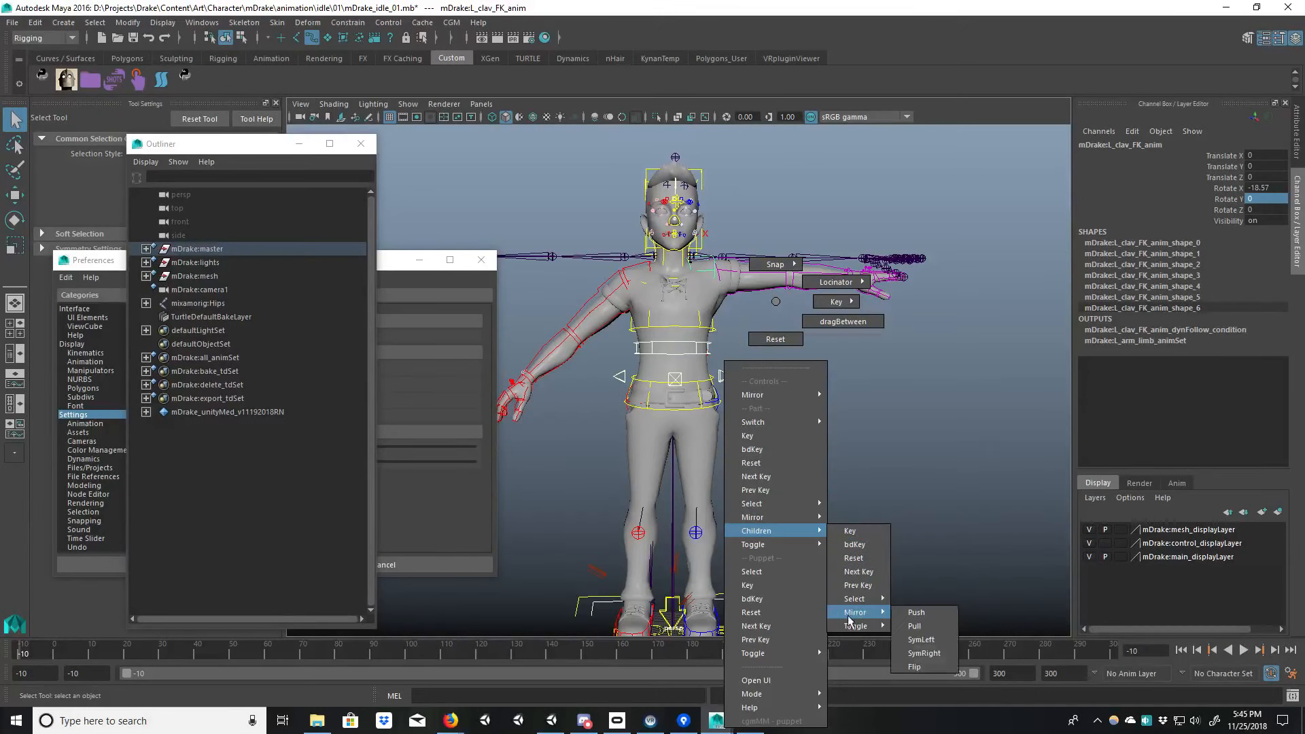
{"action": "left_click", "coordinate": [918, 613]}
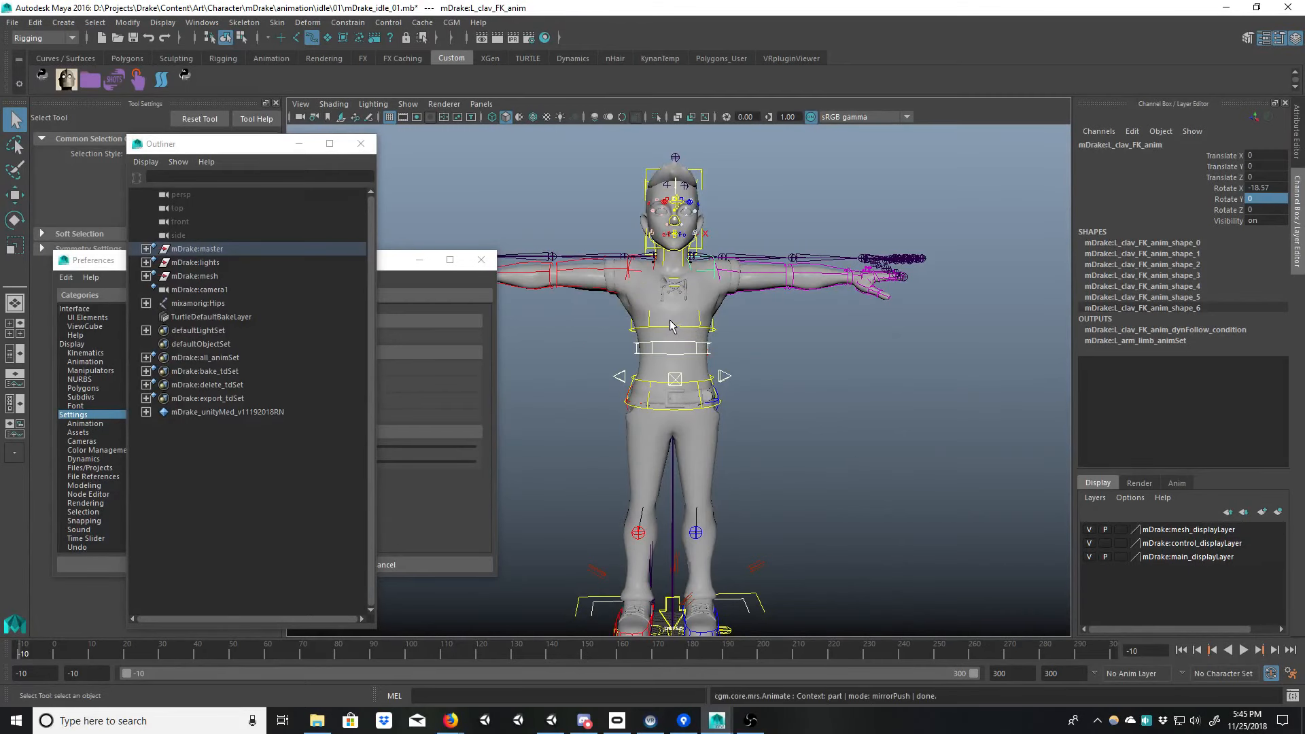
Step: Try to mirror the left leg's pose onto the right leg from the left ankle IK control, and undo it
{"action": "middle_click_drag", "start_coordinate": [670, 320], "coordinate": [736, 334], "text": "alt"}
{"action": "left_click_drag", "start_coordinate": [736, 334], "coordinate": [712, 422], "text": "alt"}
{"action": "middle_click_drag", "start_coordinate": [712, 421], "coordinate": [629, 227], "text": "alt"}
{"action": "right_click_drag", "start_coordinate": [629, 228], "coordinate": [727, 503], "text": "alt"}
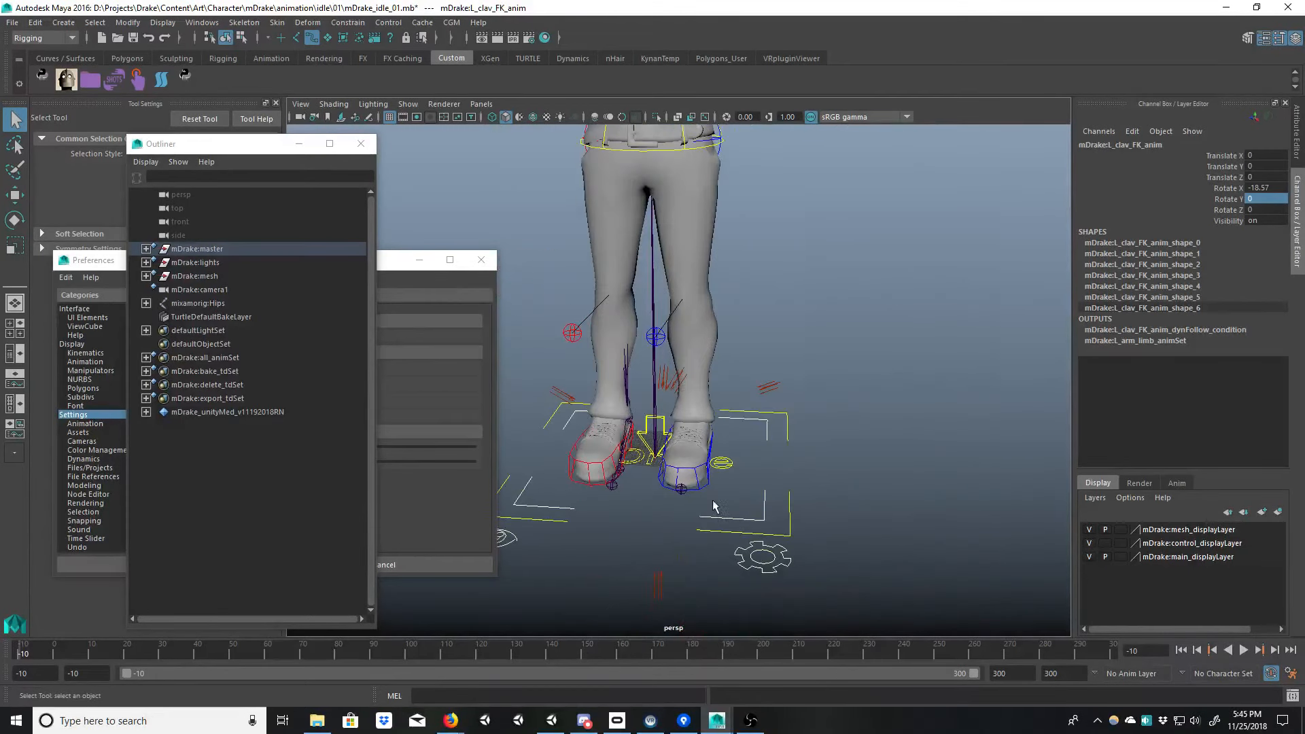
{"action": "left_click", "coordinate": [708, 490]}
{"action": "right_click_drag", "start_coordinate": [775, 373], "coordinate": [857, 522]}
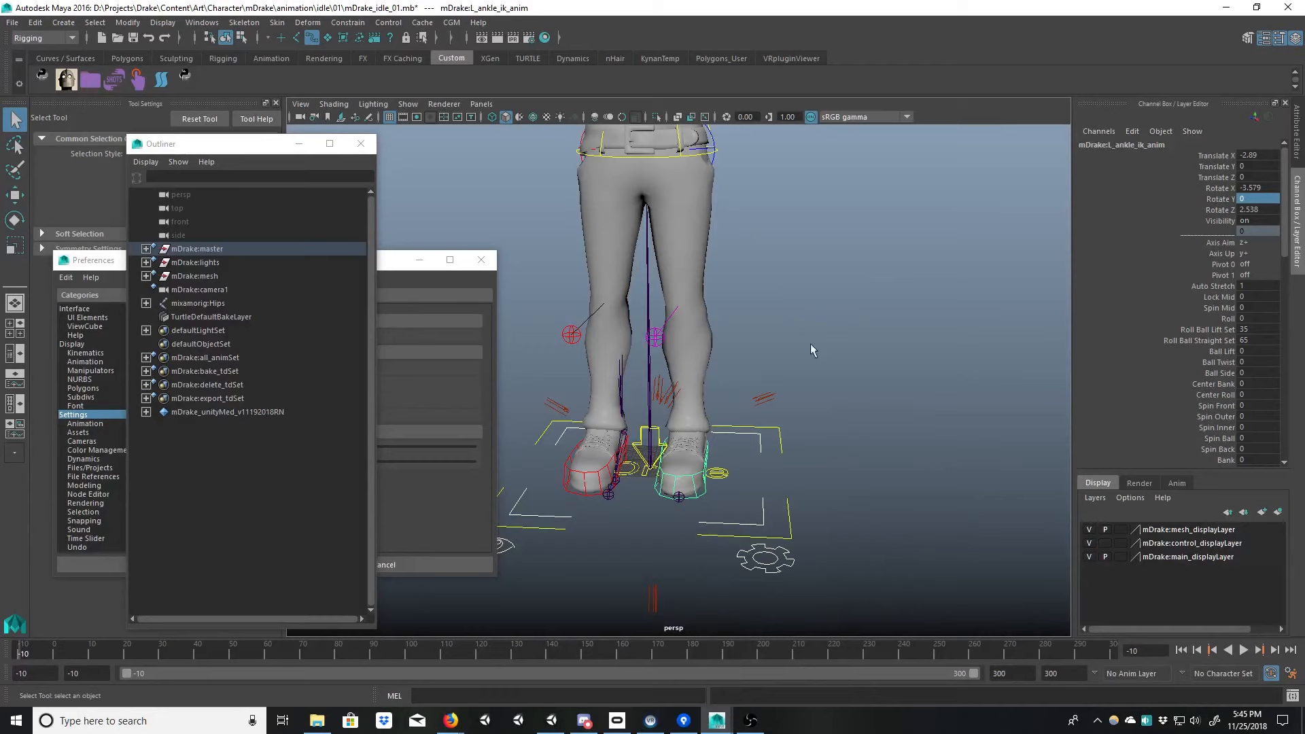
{"action": "key", "text": "ctrl+z"}
Step: Examine the full rig from several angles to compare its T-pose with the Mixamo skeleton
{"action": "middle_click_drag", "start_coordinate": [744, 252], "coordinate": [742, 340], "text": "alt"}
{"action": "right_click_drag", "start_coordinate": [743, 339], "coordinate": [665, 354], "text": "alt"}
{"action": "mouse_move", "coordinate": [737, 381]}
{"action": "left_mouse_down", "text": "alt"}
{"action": "mouse_move", "coordinate": [646, 387]}
{"action": "mouse_move", "coordinate": [743, 387]}
{"action": "mouse_move", "coordinate": [824, 408]}
{"action": "mouse_move", "coordinate": [789, 411]}
{"action": "mouse_move", "coordinate": [763, 381]}
{"action": "left_mouse_up", "text": "alt"}
{"action": "right_click_drag", "start_coordinate": [763, 381], "coordinate": [713, 408], "text": "alt"}
{"action": "mouse_move", "coordinate": [714, 407]}
{"action": "left_mouse_down", "text": "alt"}
{"action": "mouse_move", "coordinate": [651, 425]}
{"action": "mouse_move", "coordinate": [770, 427]}
{"action": "mouse_move", "coordinate": [725, 405]}
{"action": "left_mouse_up", "text": "alt"}
{"action": "right_click_drag", "start_coordinate": [725, 405], "coordinate": [761, 408], "text": "alt"}
{"action": "left_click_drag", "start_coordinate": [761, 408], "coordinate": [714, 418], "text": "alt"}
{"action": "middle_click_drag", "start_coordinate": [714, 418], "coordinate": [708, 396], "text": "alt"}
{"action": "right_click_drag", "start_coordinate": [707, 396], "coordinate": [746, 385], "text": "alt"}
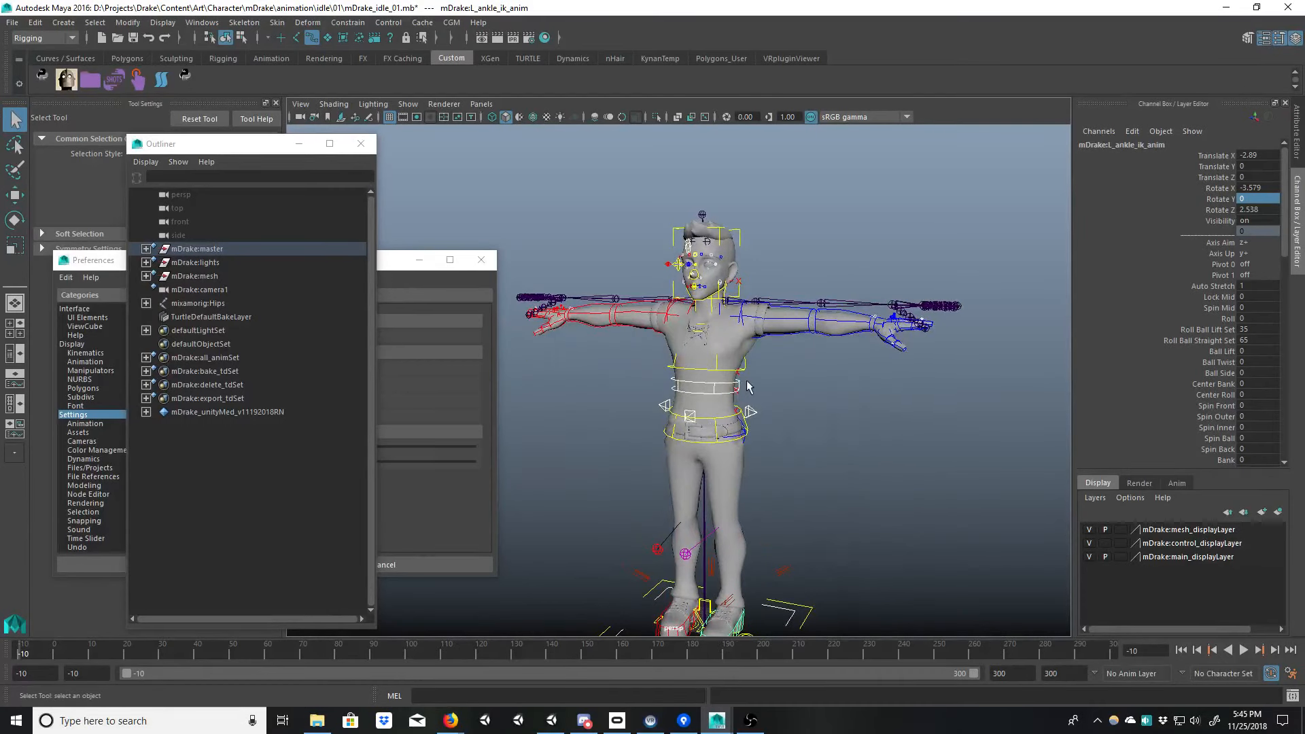
Step: Open the cgmMocapBakeTool and place its window beside the character
{"action": "left_click", "coordinate": [362, 148]}
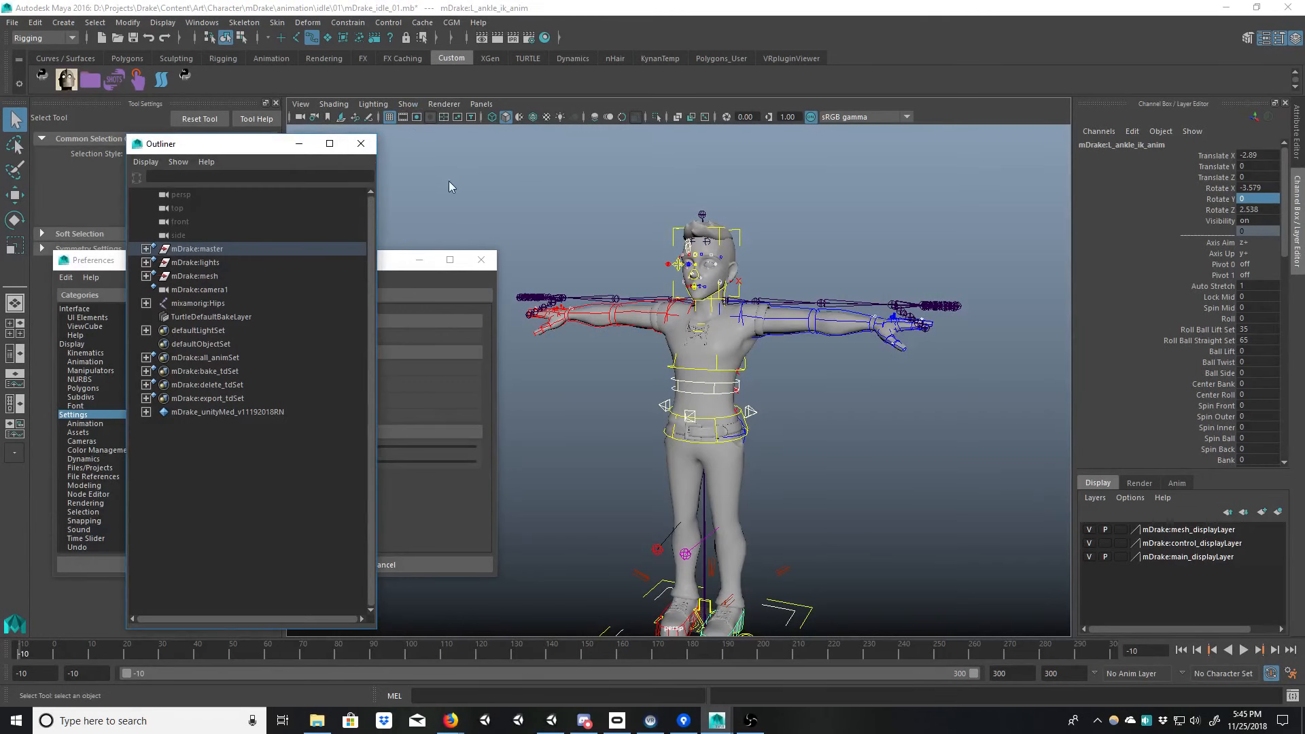
{"action": "left_click", "coordinate": [451, 22]}
{"action": "mouse_move", "coordinate": [487, 131]}
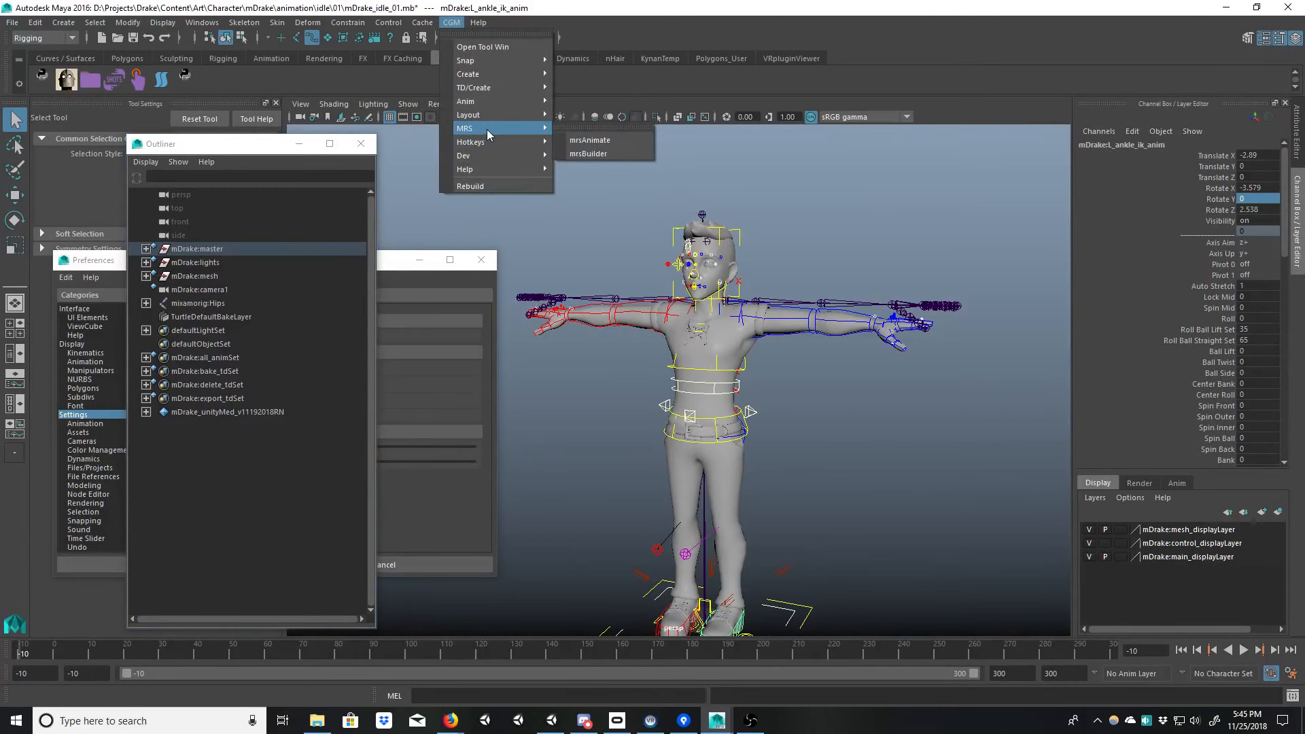
{"action": "mouse_move", "coordinate": [495, 104]}
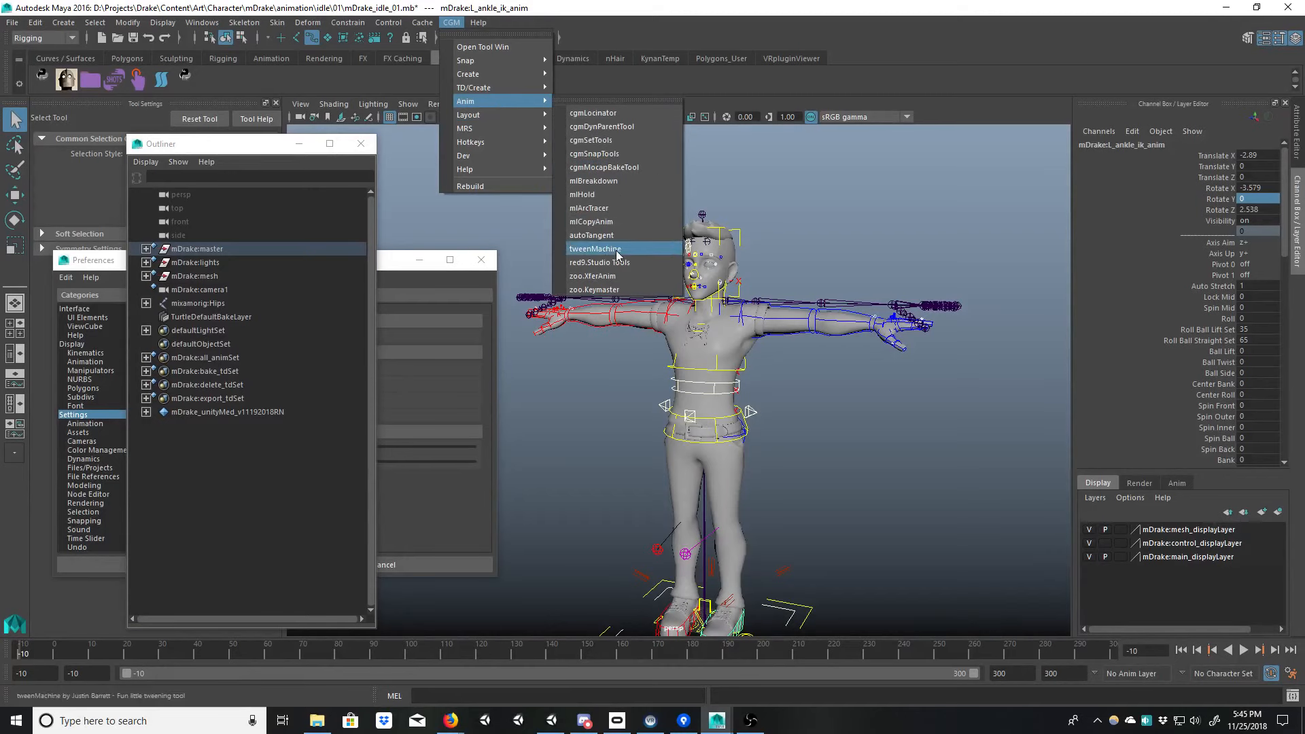
{"action": "left_click", "coordinate": [609, 168]}
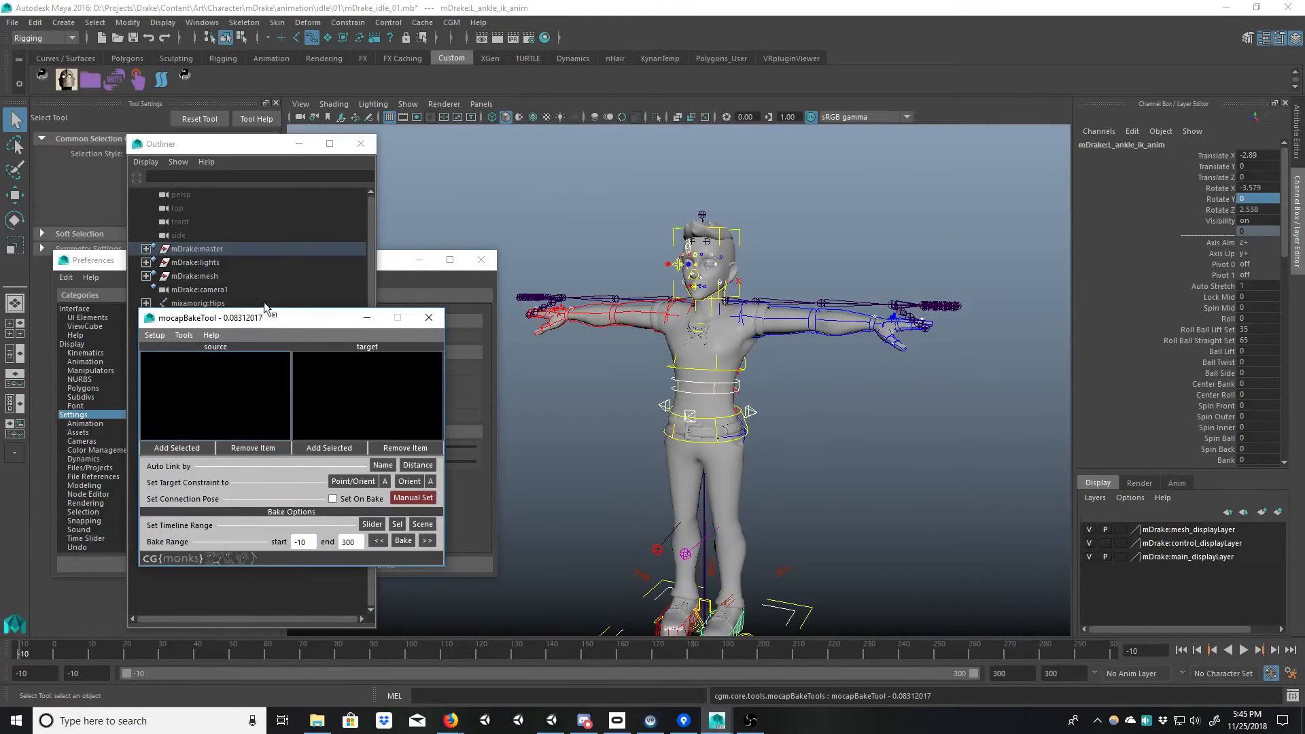
{"action": "left_click_drag", "start_coordinate": [265, 317], "coordinate": [375, 394]}
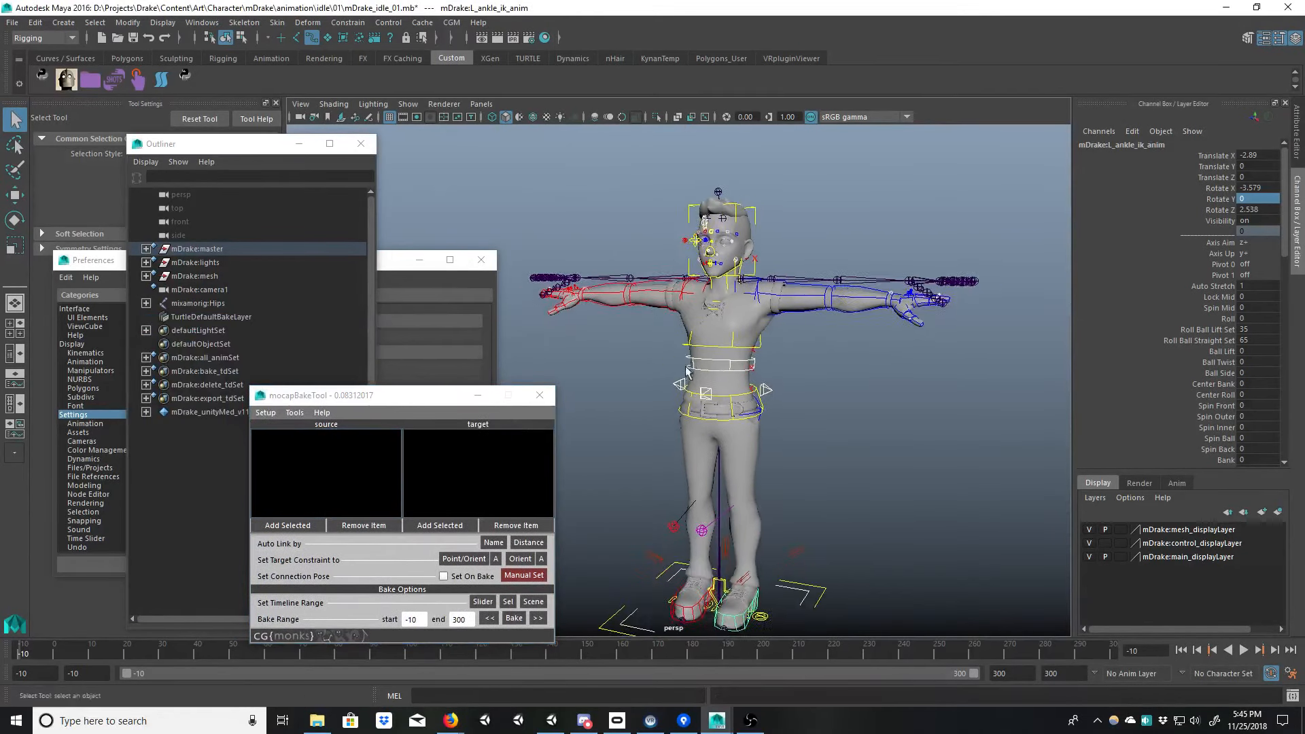
Step: Expand the full mixamorig:Hips hierarchy and select every joint from the hips through mixamorig:LeftToe_End
{"action": "right_click_drag", "start_coordinate": [686, 371], "coordinate": [760, 435], "text": "alt"}
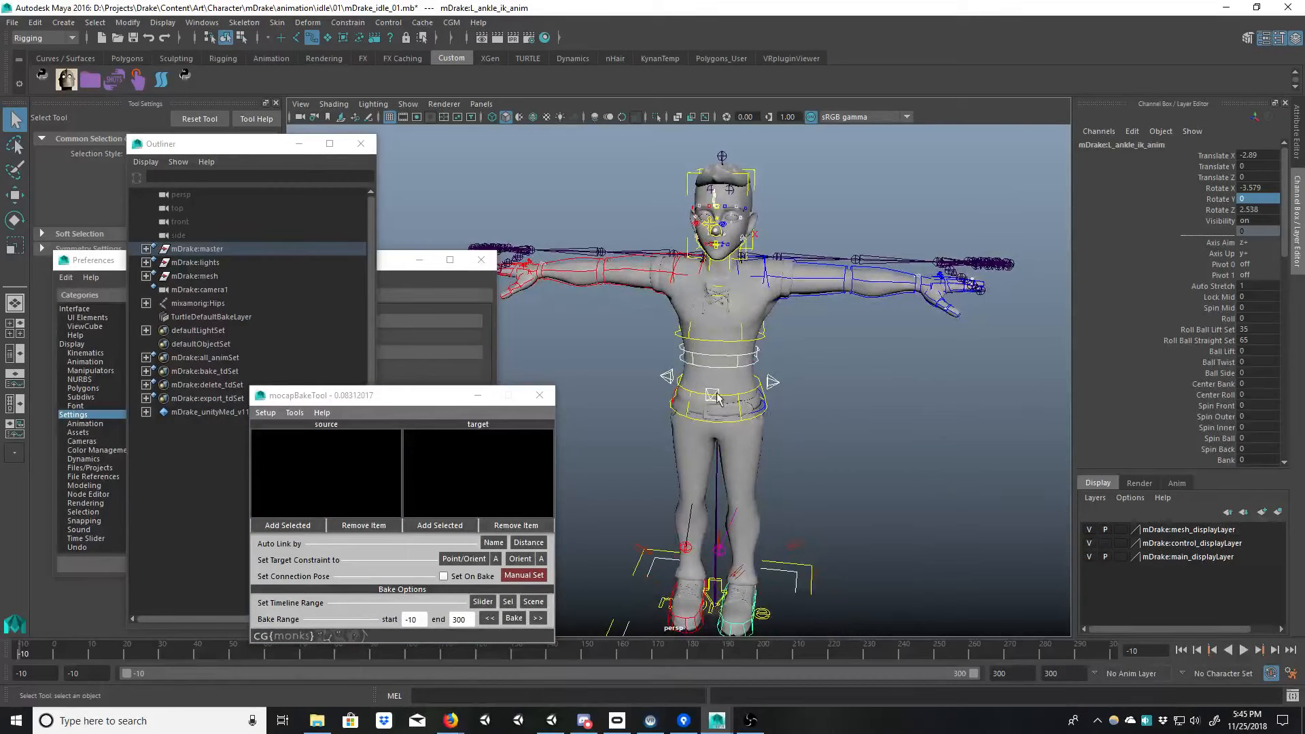
{"action": "left_click_drag", "start_coordinate": [708, 421], "coordinate": [722, 422], "text": "alt"}
{"action": "left_click", "coordinate": [167, 304]}
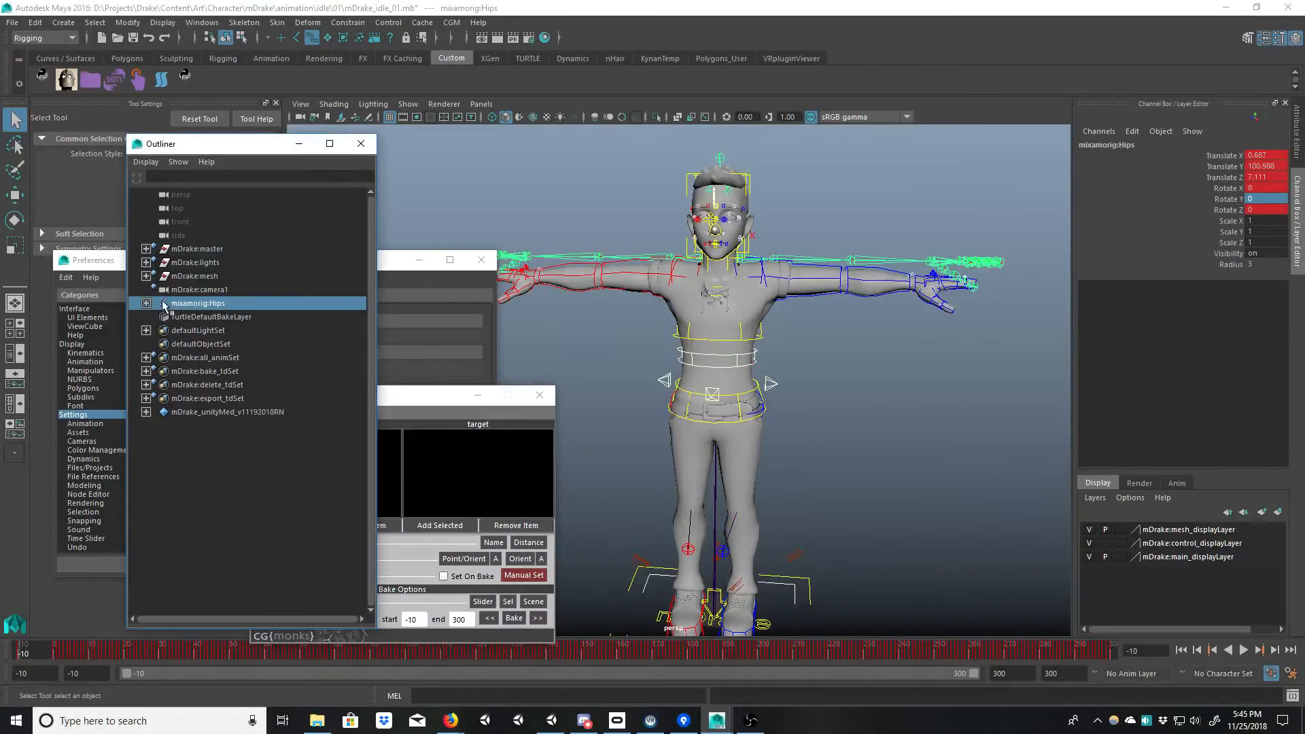
{"action": "left_click", "coordinate": [146, 303], "text": "shift"}
{"action": "left_click_drag", "start_coordinate": [371, 332], "coordinate": [416, 584]}
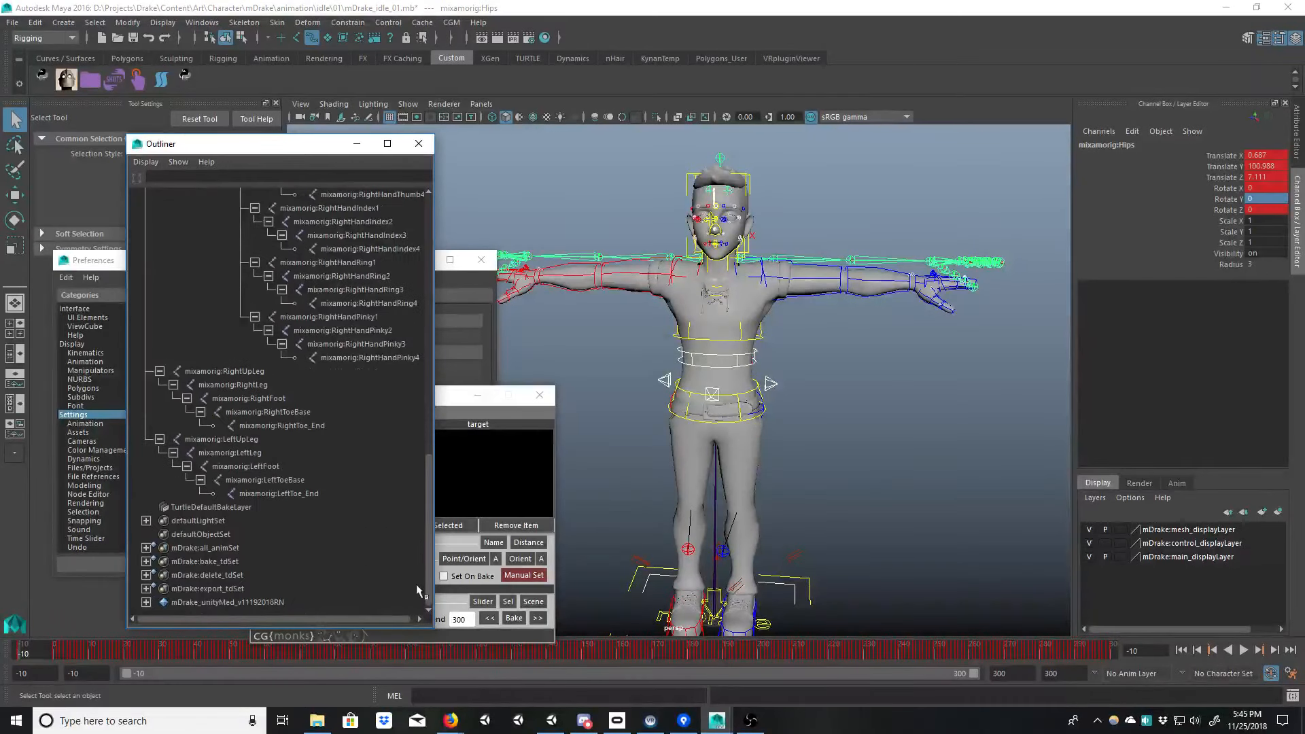
{"action": "left_click", "coordinate": [316, 497], "text": "shift"}
{"action": "left_click_drag", "start_coordinate": [432, 477], "coordinate": [428, 219]}
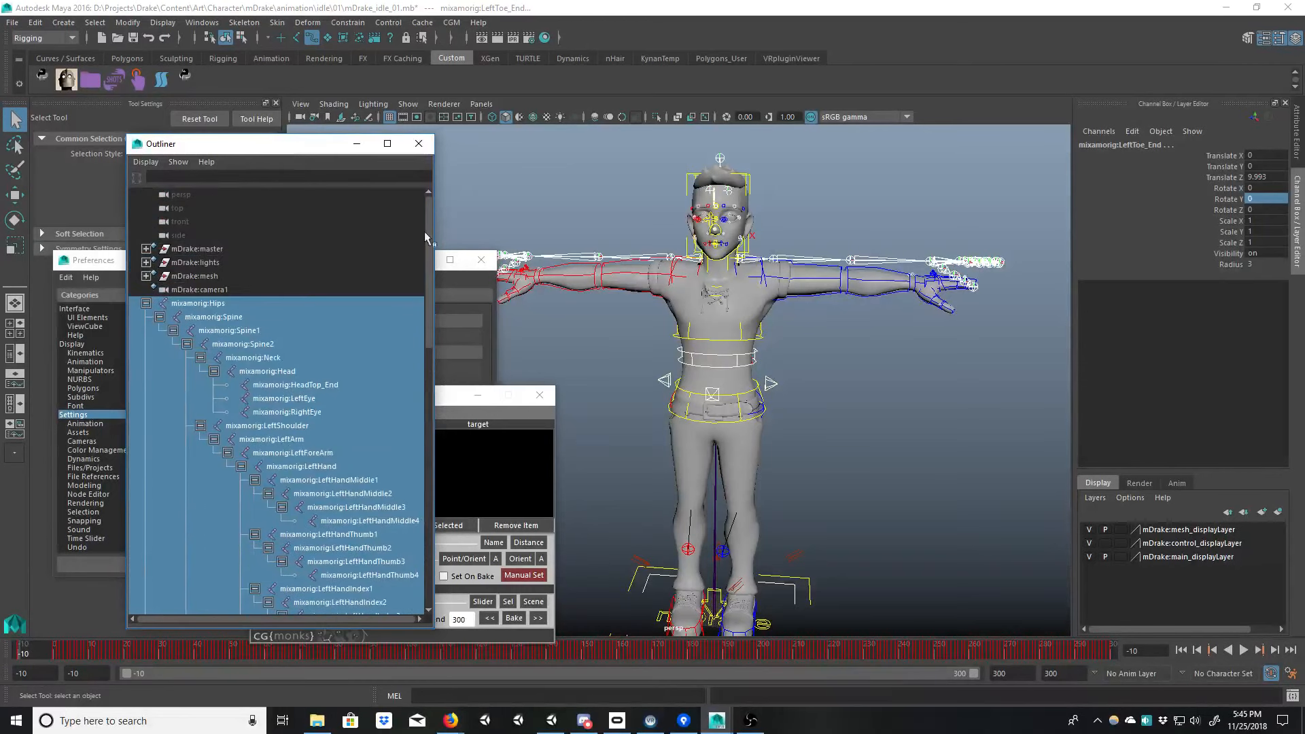
Step: Exclude the HeadTop_End, LeftEye and RightEye joints from the selection and add the remaining Mixamo joints to the bake tool's source list
{"action": "scroll", "coordinate": [319, 334], "scroll_direction": "down", "scroll_amount": 2}
{"action": "left_click", "coordinate": [311, 303], "text": "ctrl"}
{"action": "left_click", "coordinate": [314, 318], "text": "ctrl"}
{"action": "left_click", "coordinate": [316, 333], "text": "ctrl"}
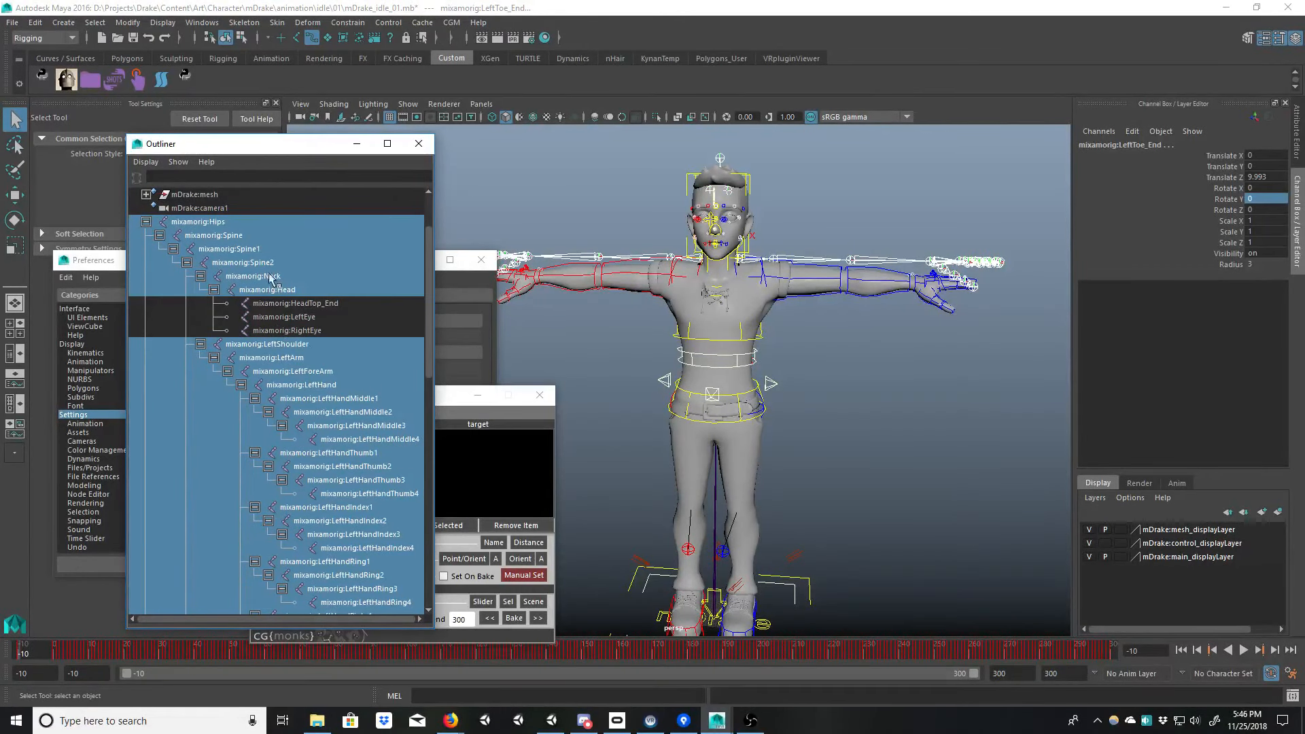
{"action": "left_click_drag", "start_coordinate": [449, 396], "coordinate": [544, 357]}
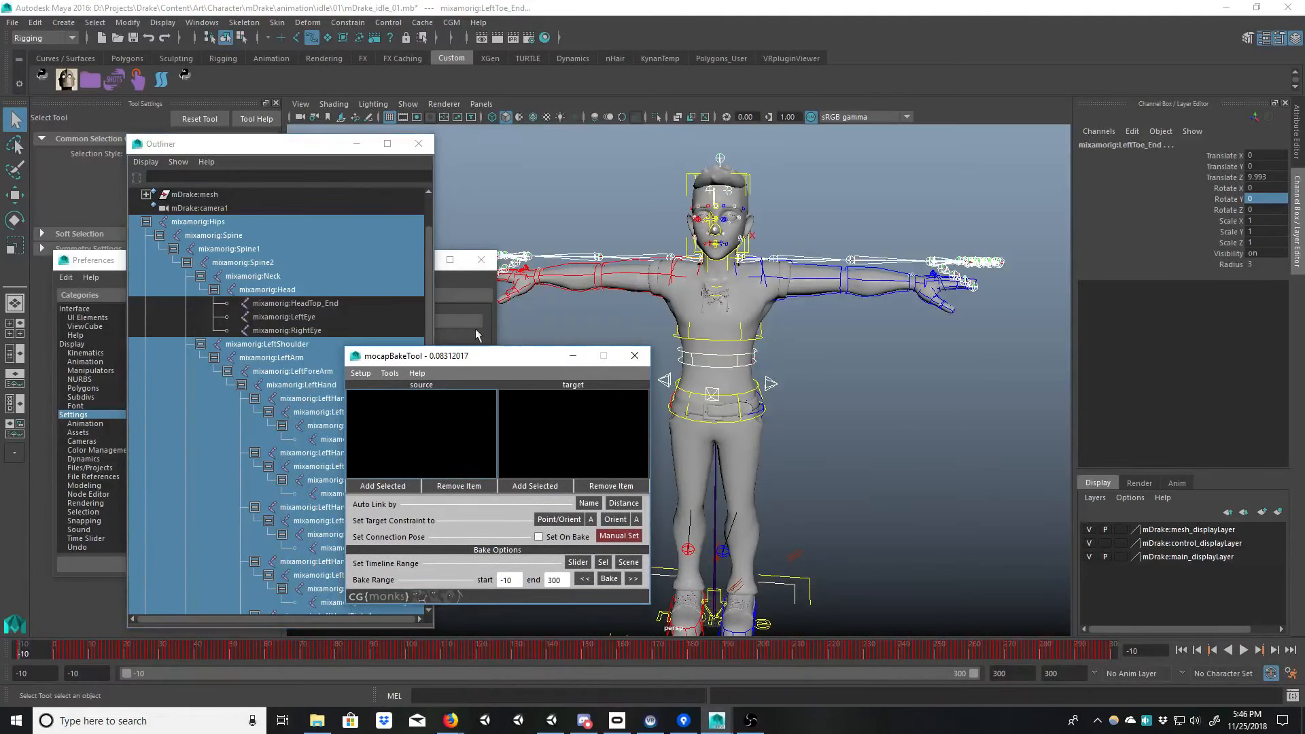
{"action": "left_click", "coordinate": [382, 486]}
Step: Switch the mDrake spine to FK by setting the FKIK attribute to 0 on the cog control
{"action": "mouse_move", "coordinate": [796, 347]}
{"action": "left_mouse_down", "text": "alt"}
{"action": "mouse_move", "coordinate": [782, 343]}
{"action": "mouse_move", "coordinate": [772, 369]}
{"action": "mouse_move", "coordinate": [788, 370]}
{"action": "left_mouse_up", "text": "alt"}
{"action": "right_click_drag", "start_coordinate": [788, 370], "coordinate": [883, 373], "text": "alt"}
{"action": "middle_click_drag", "start_coordinate": [883, 372], "coordinate": [818, 353], "text": "alt"}
{"action": "left_click", "coordinate": [802, 335]}
{"action": "middle_click_drag", "start_coordinate": [806, 300], "coordinate": [783, 365], "text": "alt"}
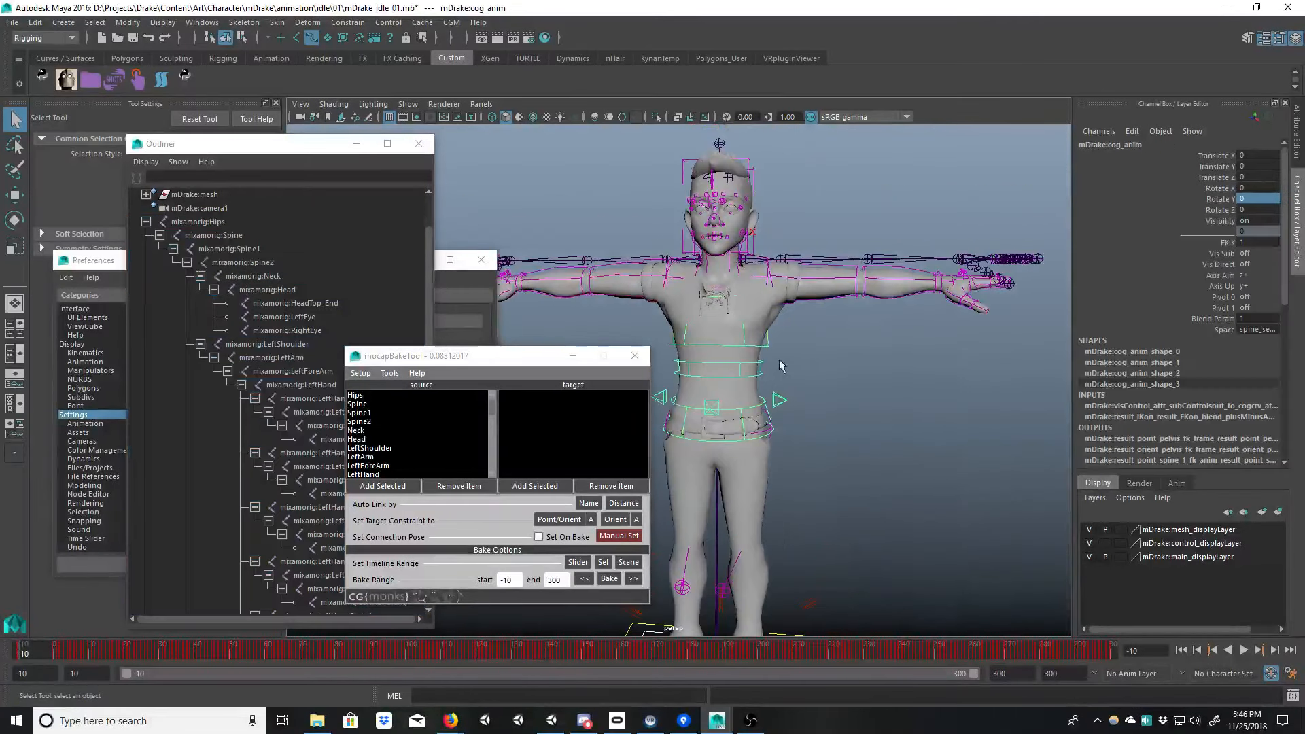
{"action": "right_click_drag", "start_coordinate": [784, 364], "coordinate": [829, 349], "text": "alt"}
{"action": "left_click_drag", "start_coordinate": [830, 349], "coordinate": [816, 347], "text": "alt"}
{"action": "left_click", "coordinate": [1229, 243]}
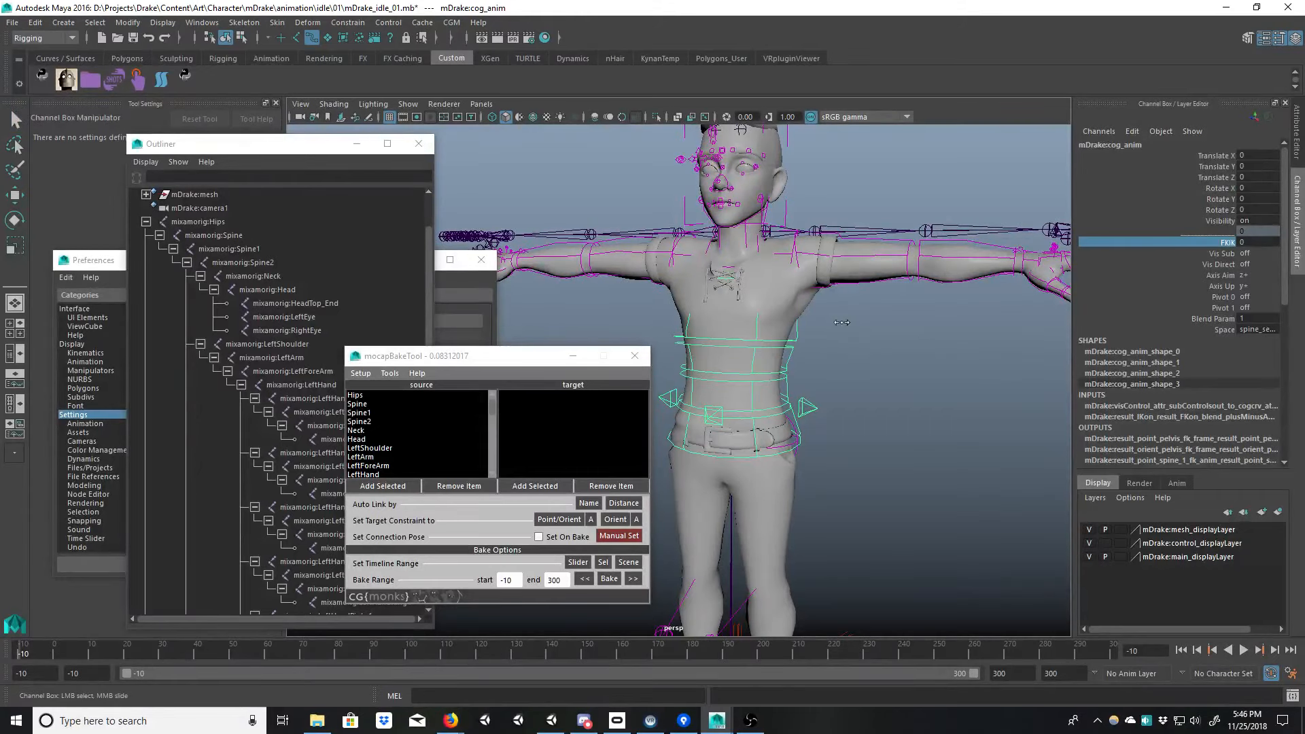
Step: Examine the rig's spine, head and arm controls from several angles
{"action": "left_click_drag", "start_coordinate": [848, 378], "coordinate": [871, 375], "text": "alt"}
{"action": "middle_click_drag", "start_coordinate": [871, 375], "coordinate": [867, 338], "text": "alt"}
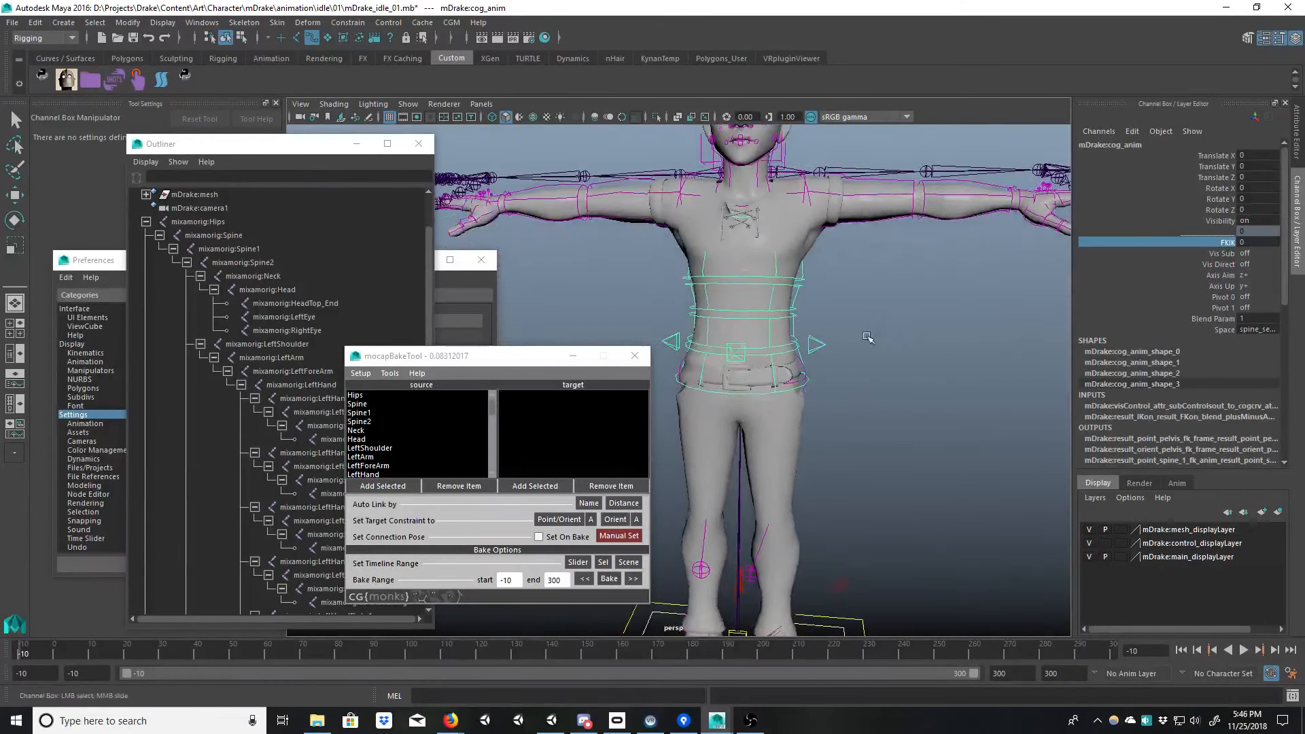
{"action": "right_click_drag", "start_coordinate": [867, 338], "coordinate": [832, 469], "text": "alt"}
{"action": "middle_click_drag", "start_coordinate": [833, 468], "coordinate": [821, 387], "text": "alt"}
{"action": "middle_click_drag", "start_coordinate": [827, 255], "coordinate": [836, 422], "text": "alt"}
{"action": "left_click_drag", "start_coordinate": [836, 422], "coordinate": [815, 423], "text": "alt"}
{"action": "mouse_move", "coordinate": [818, 382]}
{"action": "middle_mouse_down", "text": "alt"}
{"action": "mouse_move", "coordinate": [818, 406]}
{"action": "mouse_move", "coordinate": [835, 389]}
{"action": "middle_mouse_up", "text": "alt"}
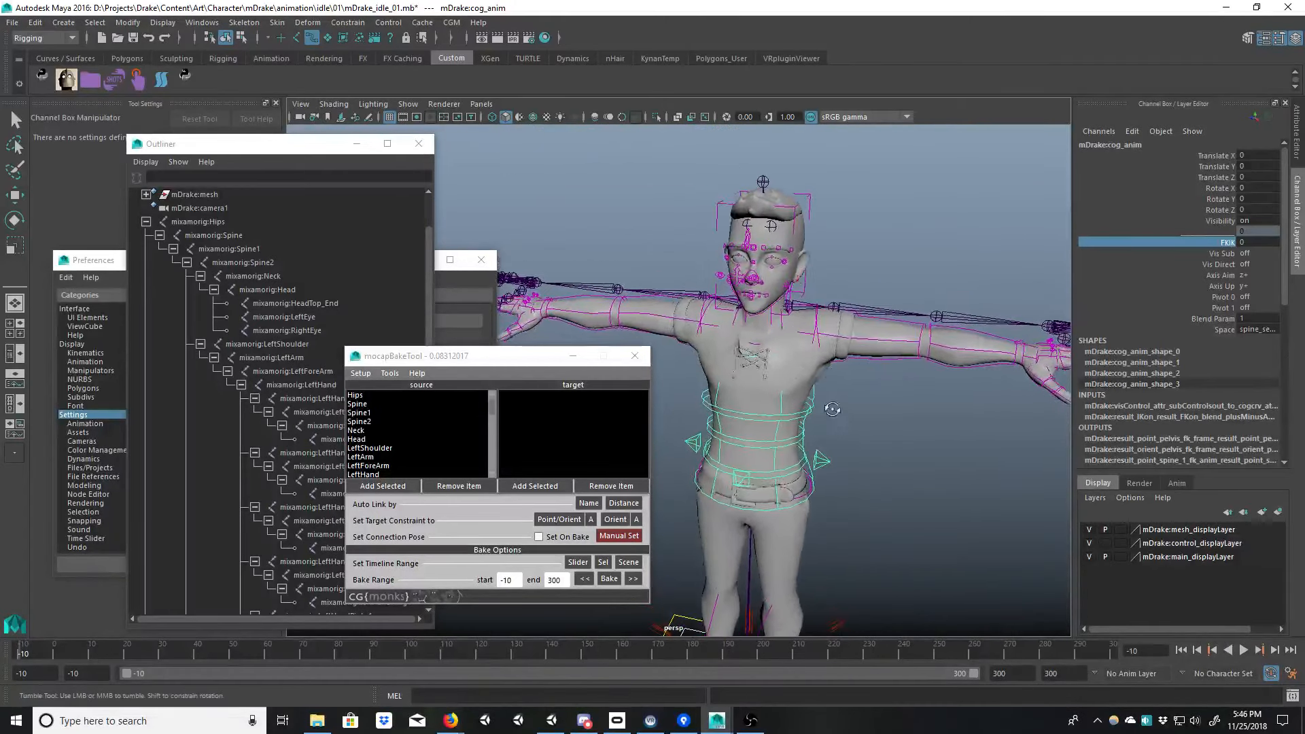
{"action": "left_click_drag", "start_coordinate": [835, 388], "coordinate": [865, 377], "text": "alt"}
{"action": "middle_click_drag", "start_coordinate": [832, 382], "coordinate": [830, 369], "text": "alt"}
{"action": "right_click_drag", "start_coordinate": [831, 369], "coordinate": [855, 397], "text": "alt"}
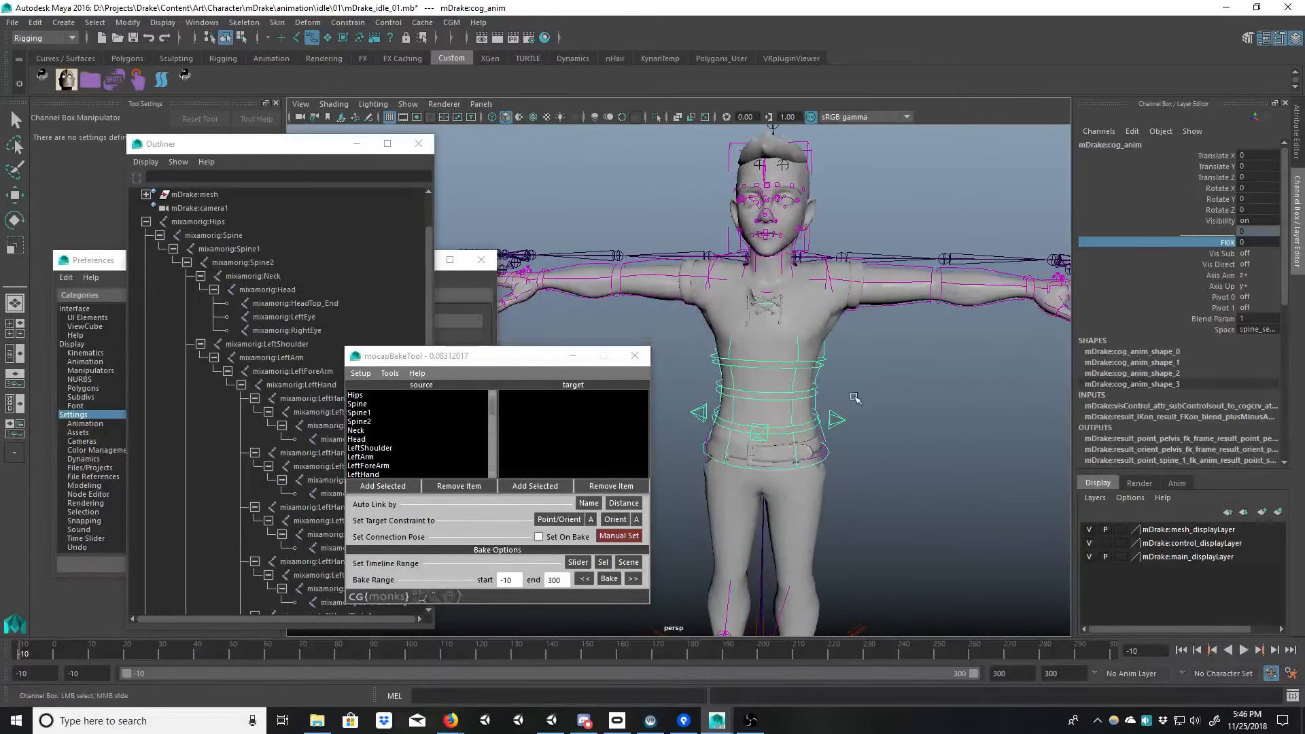
{"action": "middle_click_drag", "start_coordinate": [855, 397], "coordinate": [840, 361], "text": "alt"}
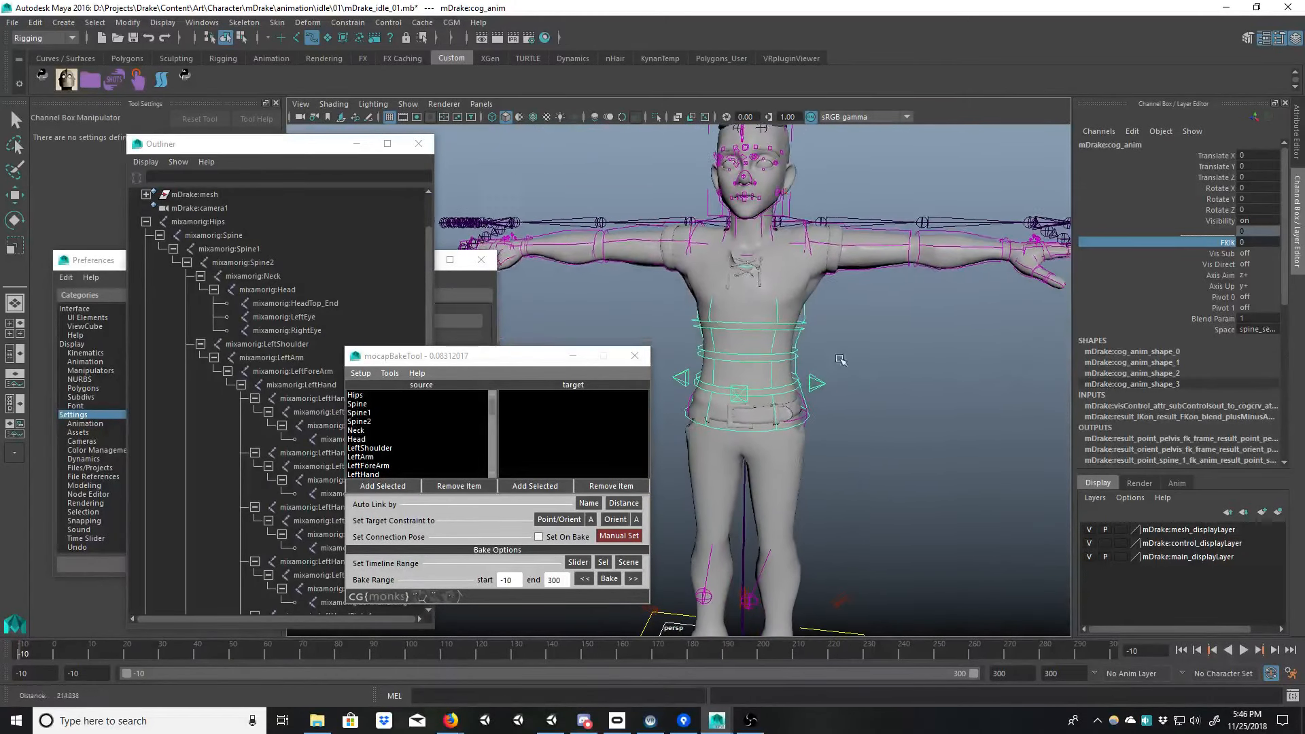
{"action": "left_click", "coordinate": [842, 411]}
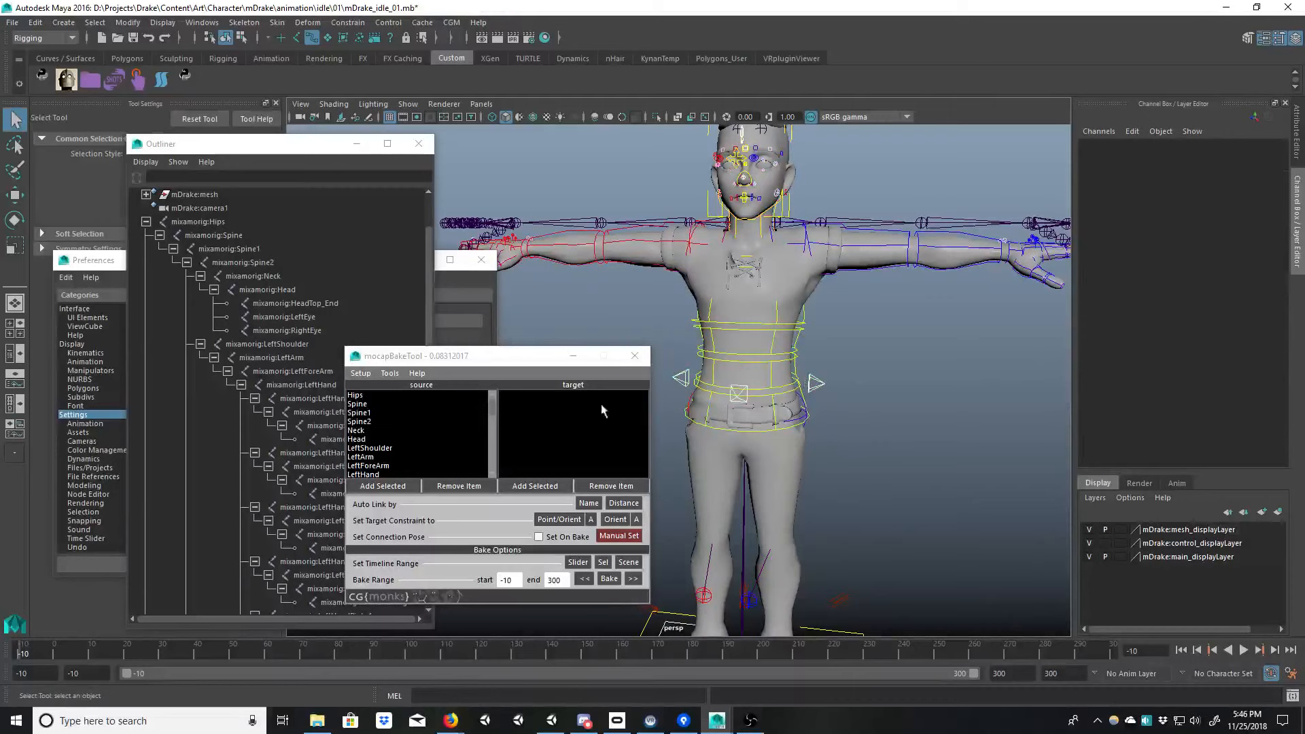
{"action": "left_click", "coordinate": [816, 382]}
{"action": "right_click_drag", "start_coordinate": [815, 382], "coordinate": [867, 372], "text": "alt"}
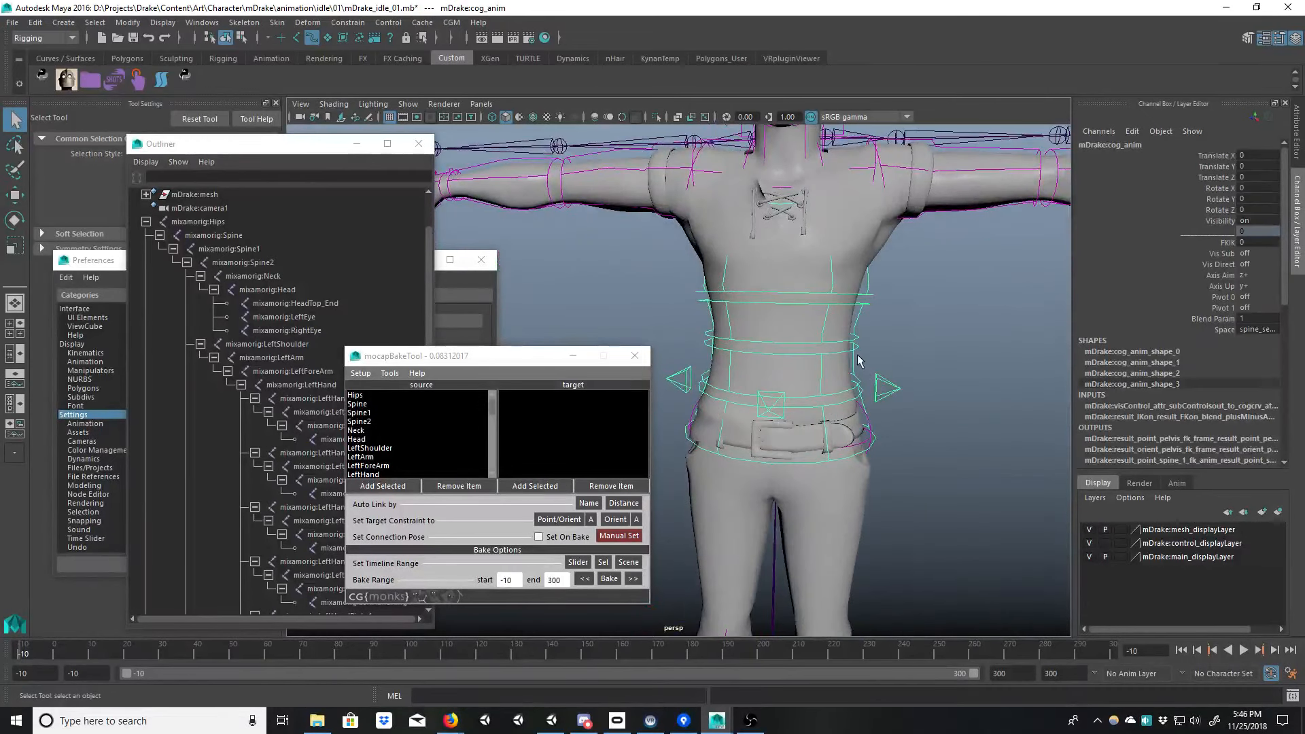
{"action": "left_click", "coordinate": [747, 391]}
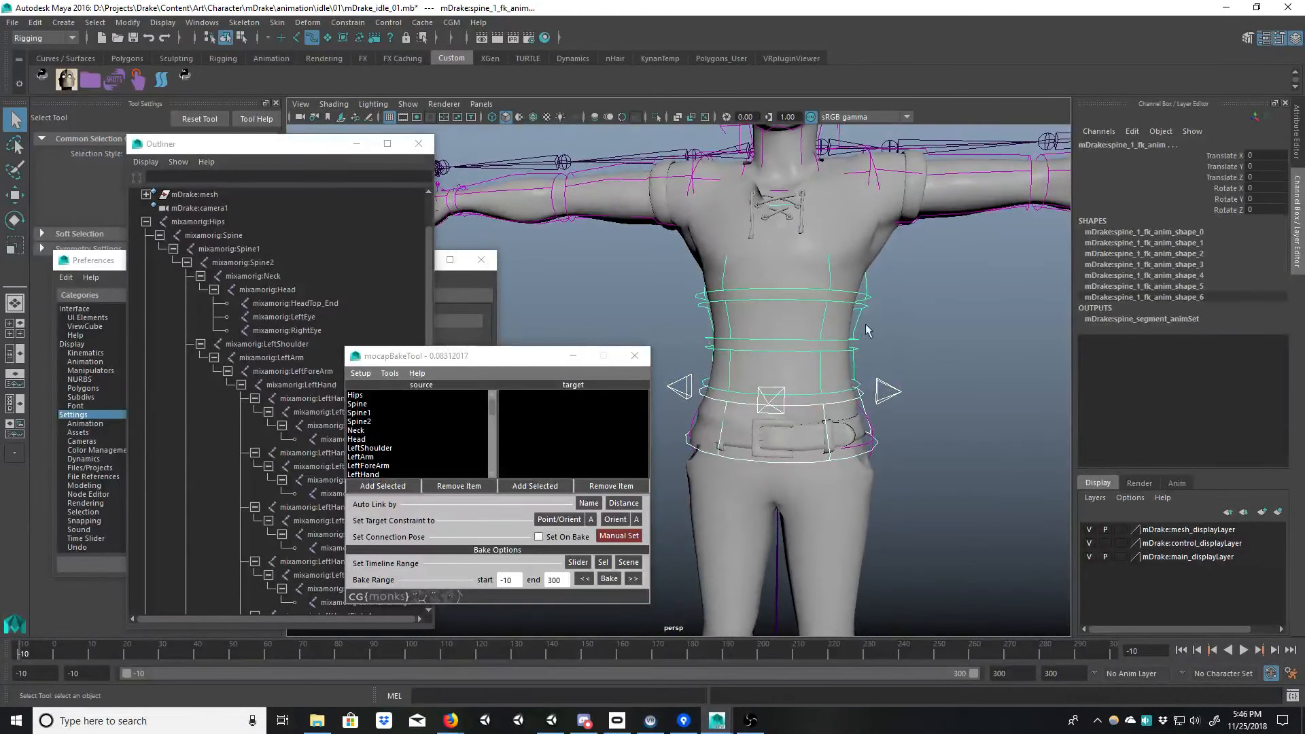
{"action": "left_click_drag", "start_coordinate": [828, 318], "coordinate": [876, 336], "text": "alt"}
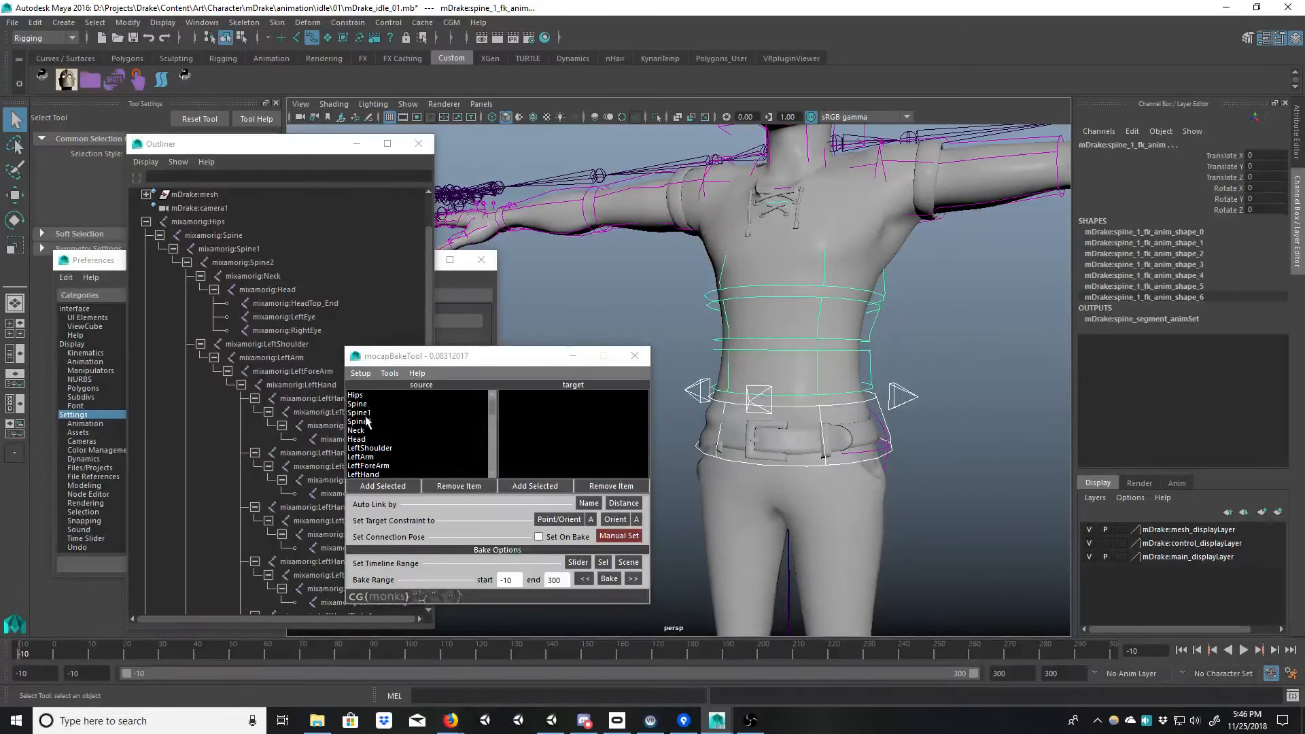
{"action": "left_click_drag", "start_coordinate": [767, 389], "coordinate": [903, 397], "text": "alt"}
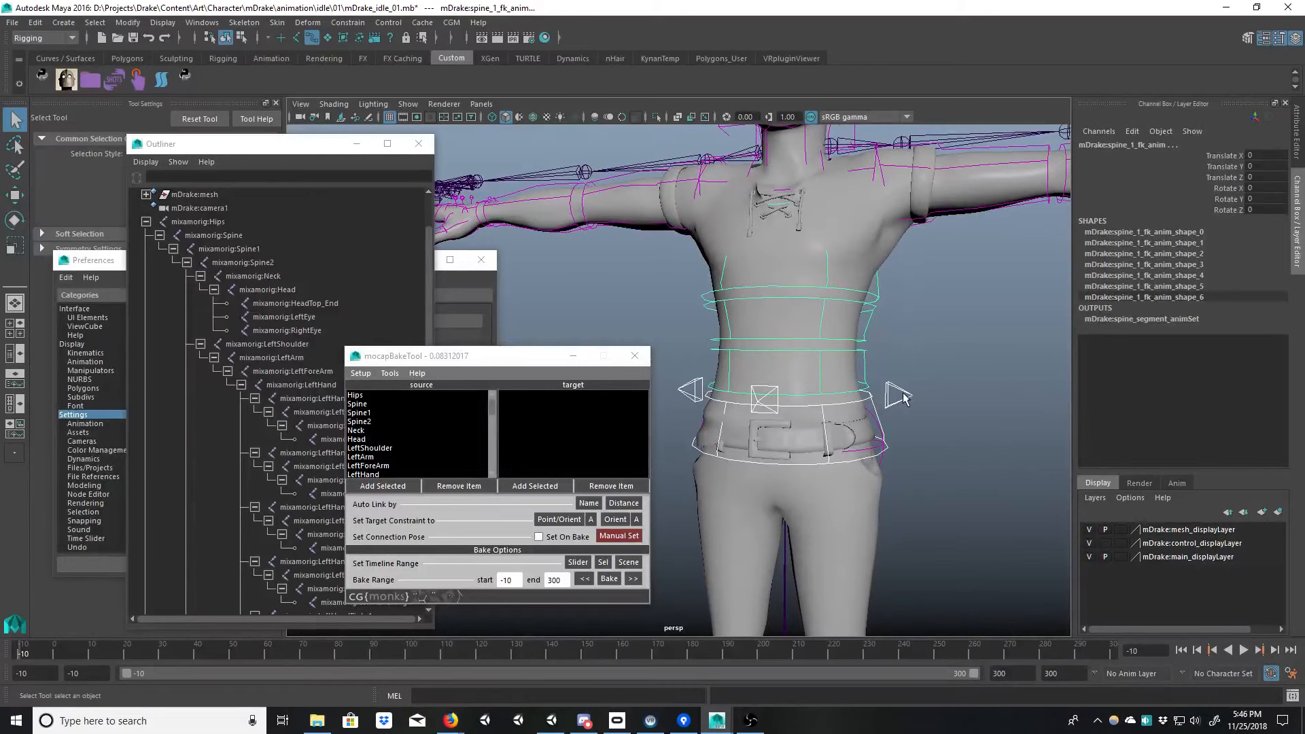
Step: Select the mDrake cog, spine, neck and head FK controls in the same order as the source joints
{"action": "left_click", "coordinate": [906, 392]}
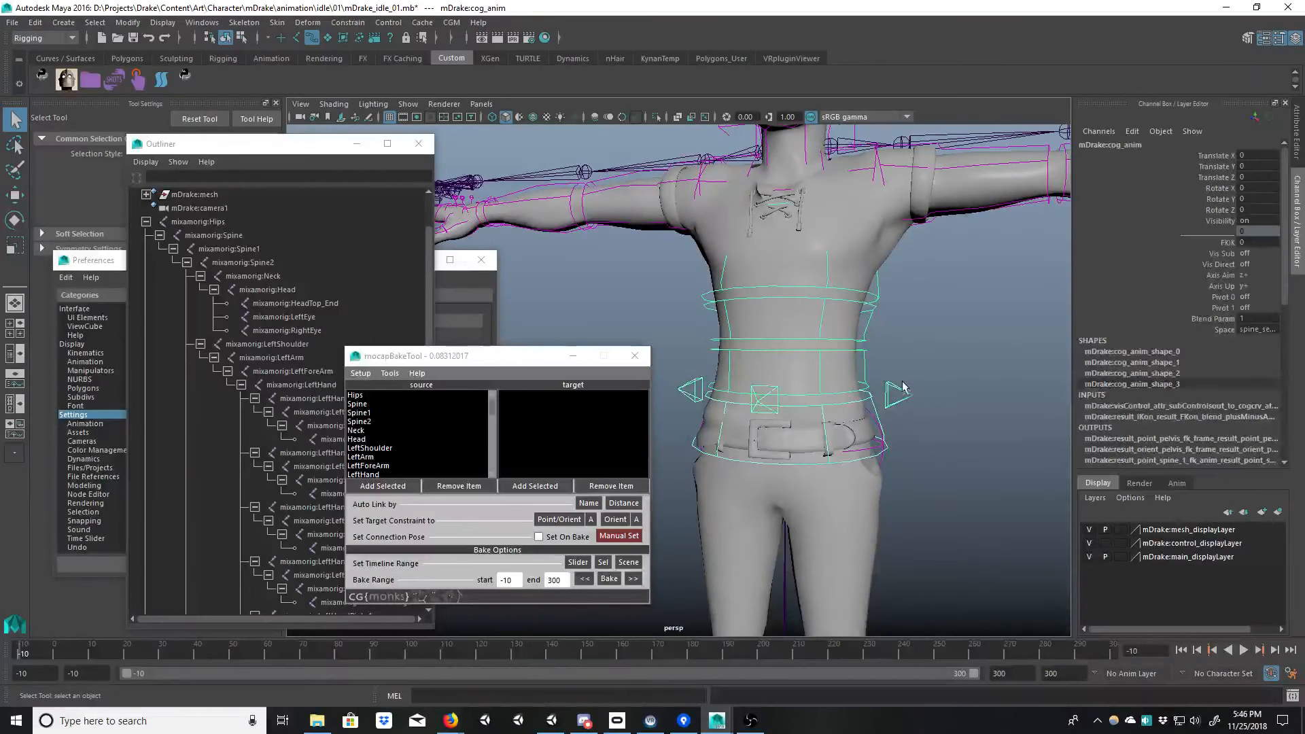
{"action": "left_click", "coordinate": [872, 329]}
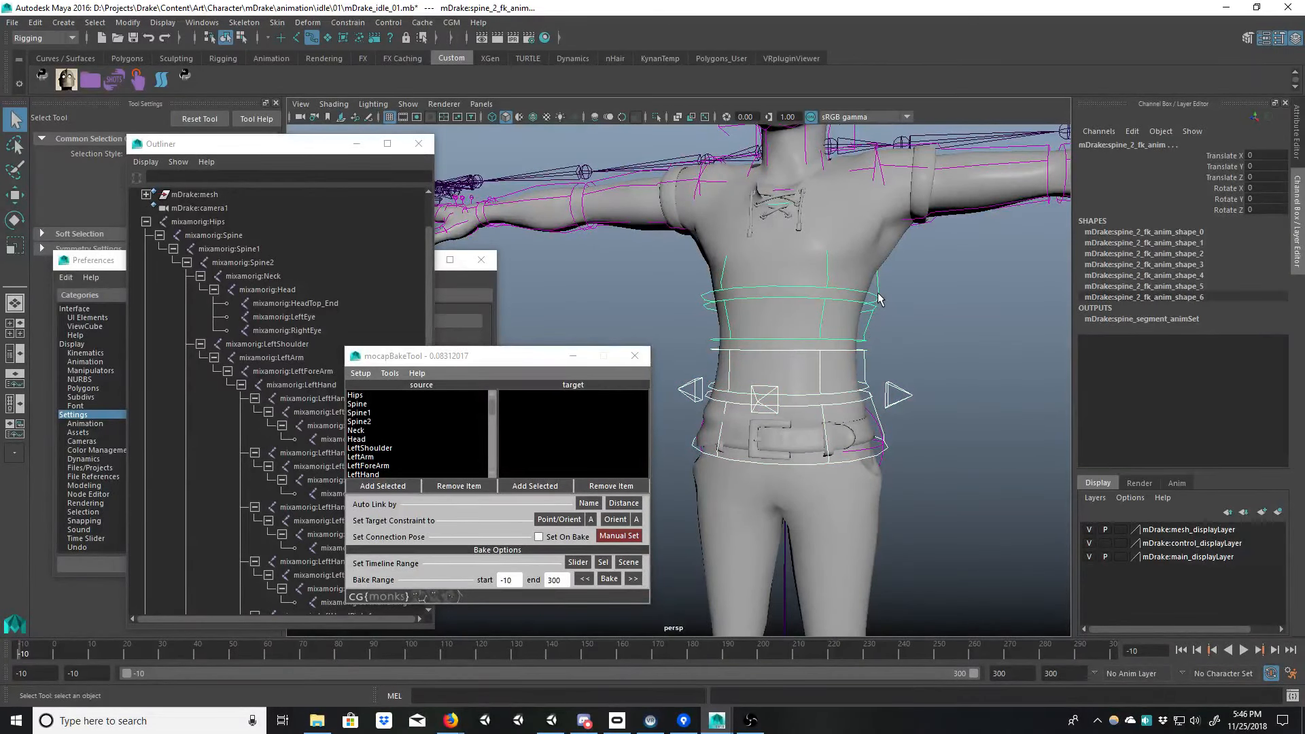
{"action": "left_click", "coordinate": [877, 294], "text": "shift"}
{"action": "middle_click_drag", "start_coordinate": [806, 136], "coordinate": [764, 315], "text": "alt"}
{"action": "left_click", "coordinate": [814, 321], "text": "shift"}
{"action": "left_click_drag", "start_coordinate": [643, 282], "coordinate": [673, 276], "text": "alt"}
{"action": "left_click", "coordinate": [682, 306], "text": "shift"}
Step: Add the left arm's FK controls to the selection in order from the clavicle to the wrist
{"action": "left_click_drag", "start_coordinate": [710, 318], "coordinate": [776, 369], "text": "alt"}
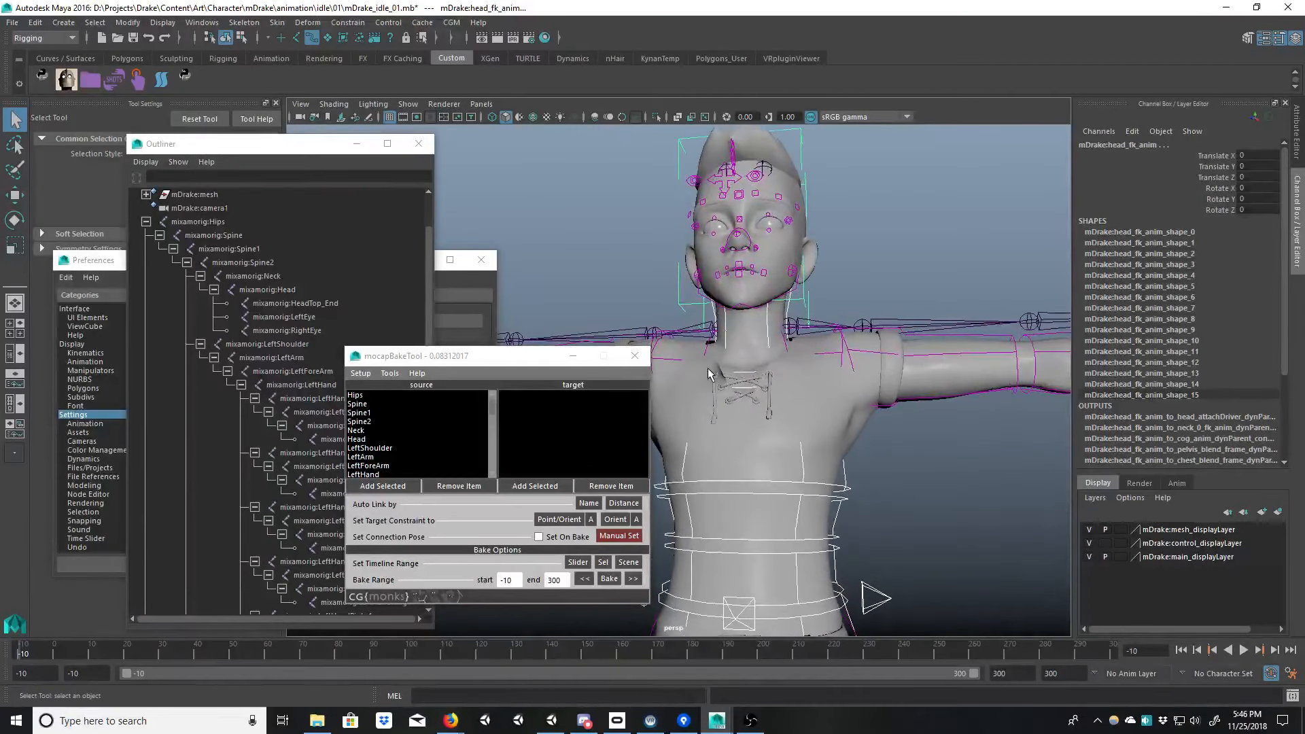
{"action": "left_click", "coordinate": [828, 358], "text": "shift"}
{"action": "left_click_drag", "start_coordinate": [865, 342], "coordinate": [727, 352], "text": "alt"}
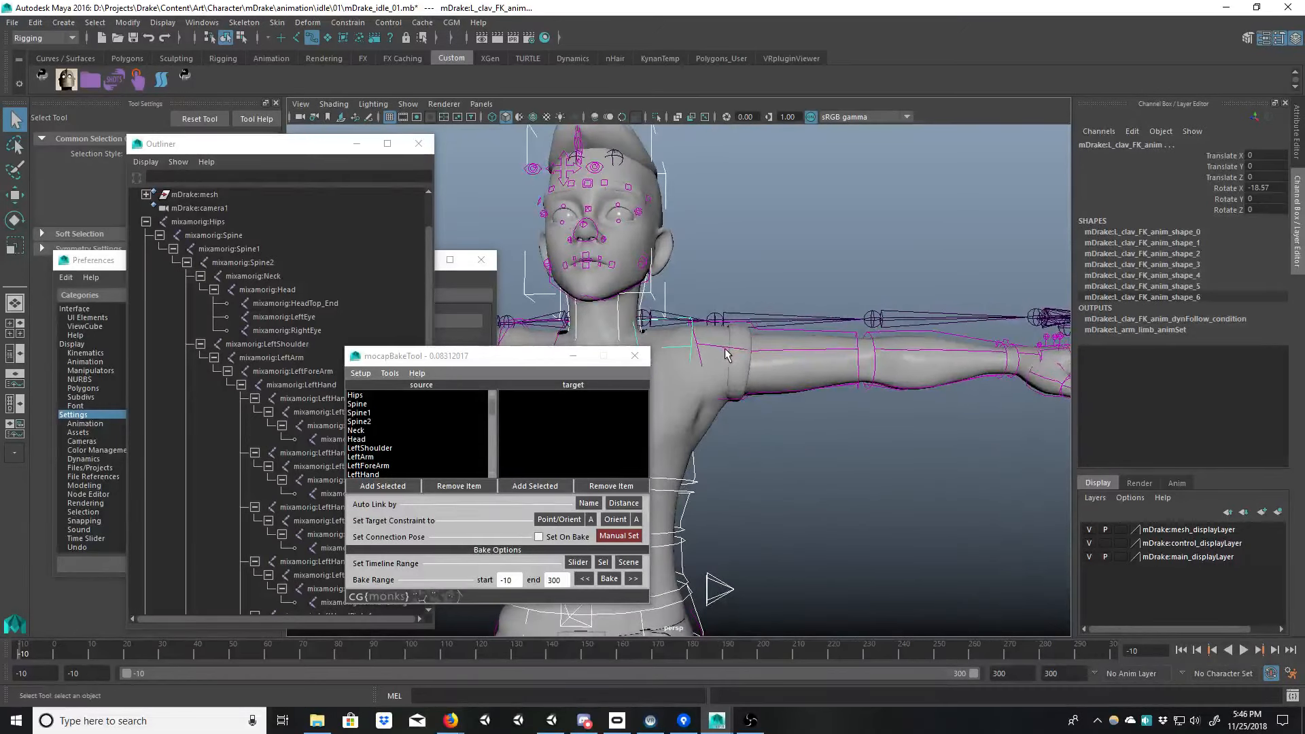
{"action": "left_click", "coordinate": [725, 354]}
{"action": "left_click_drag", "start_coordinate": [850, 367], "coordinate": [626, 420], "text": "alt"}
{"action": "left_click", "coordinate": [860, 390]}
{"action": "left_click", "coordinate": [908, 367]}
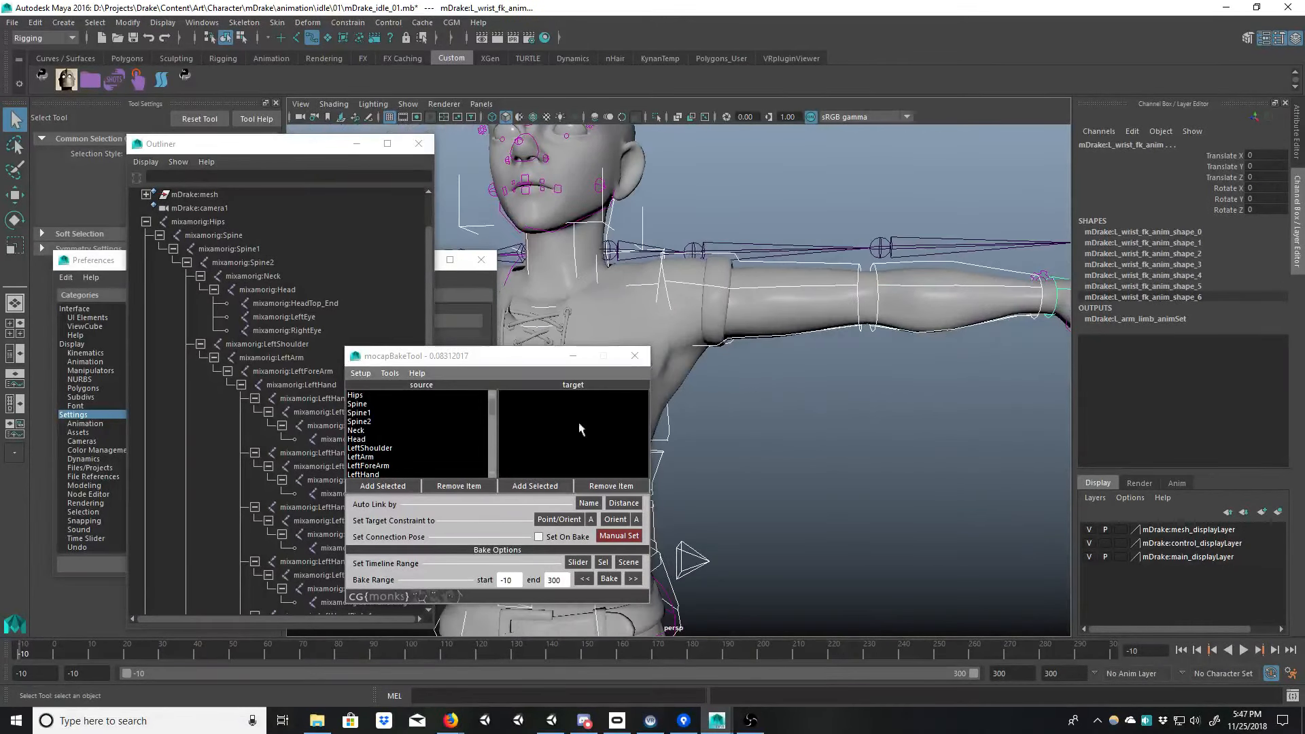
Step: Add the left middle finger's three FK controls to the selection, following the LeftHandMiddle order of the source list
{"action": "left_click", "coordinate": [492, 476]}
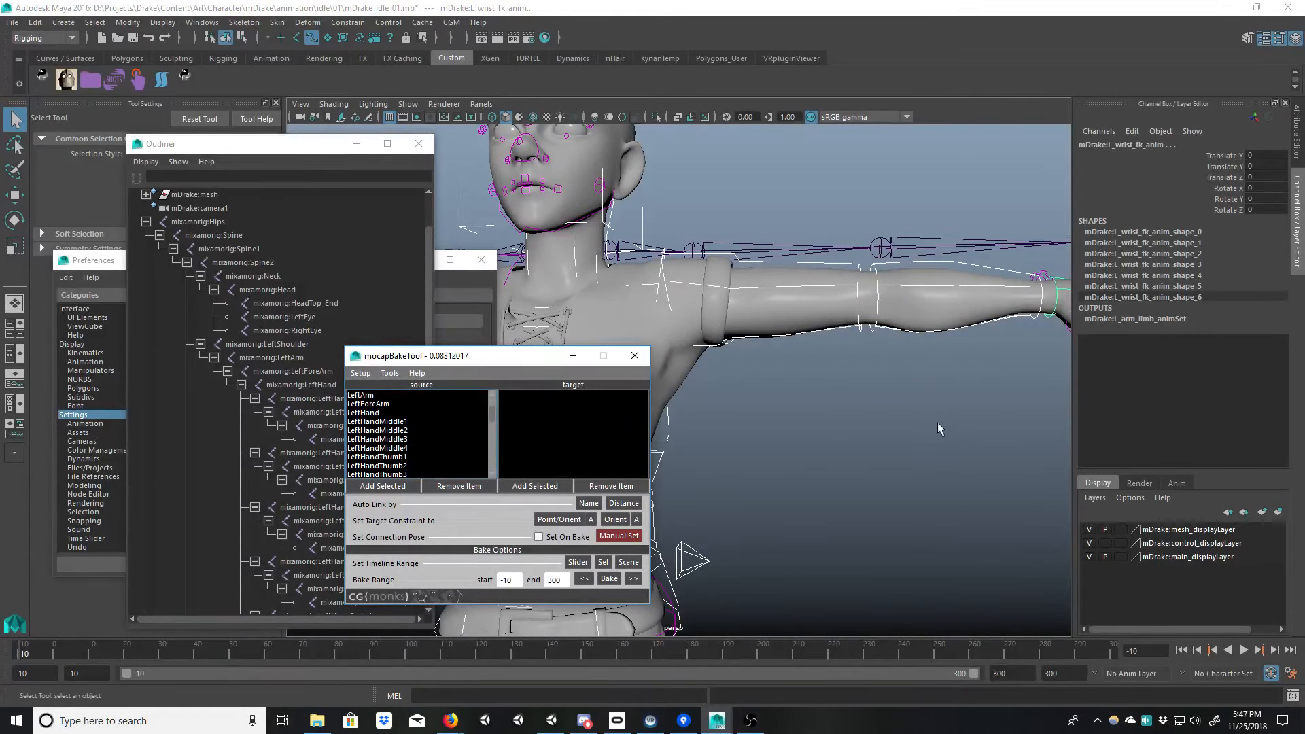
{"action": "left_click_drag", "start_coordinate": [938, 426], "coordinate": [939, 382], "text": "alt"}
{"action": "left_click_drag", "start_coordinate": [822, 410], "coordinate": [762, 436], "text": "alt"}
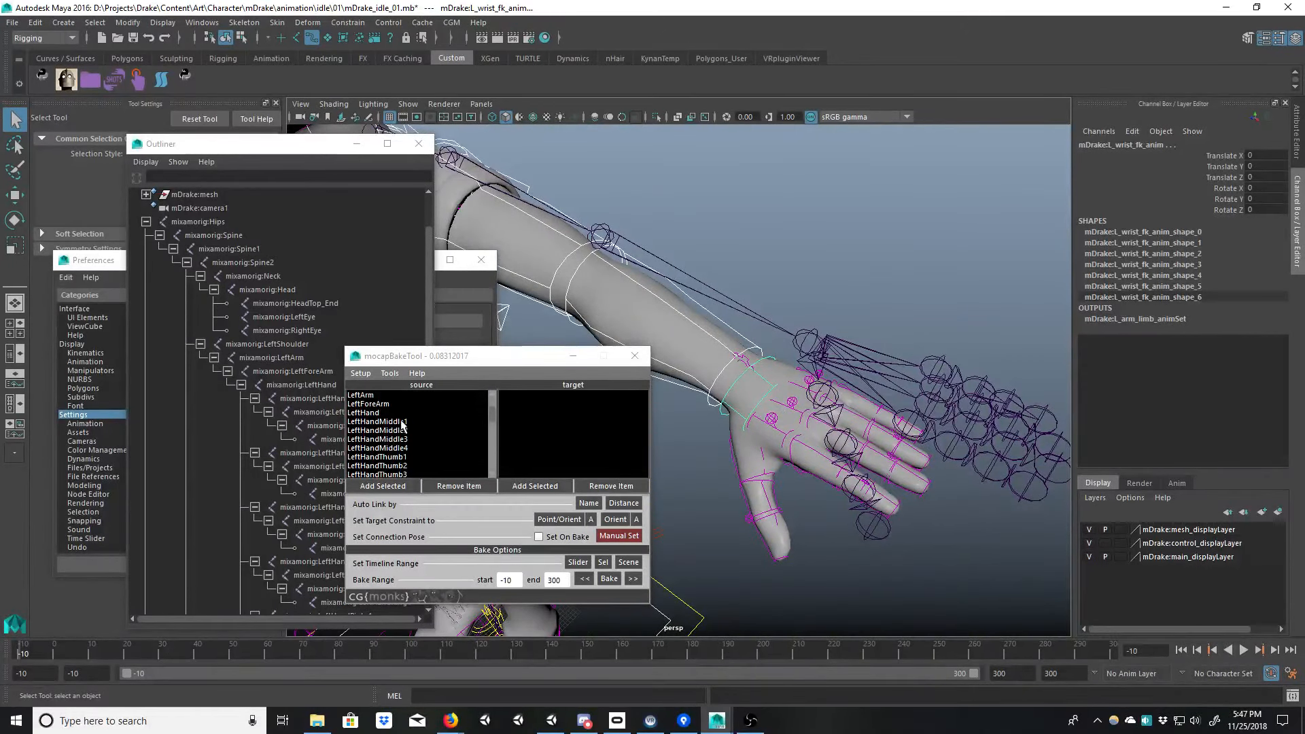
{"action": "left_click_drag", "start_coordinate": [832, 481], "coordinate": [795, 465], "text": "alt"}
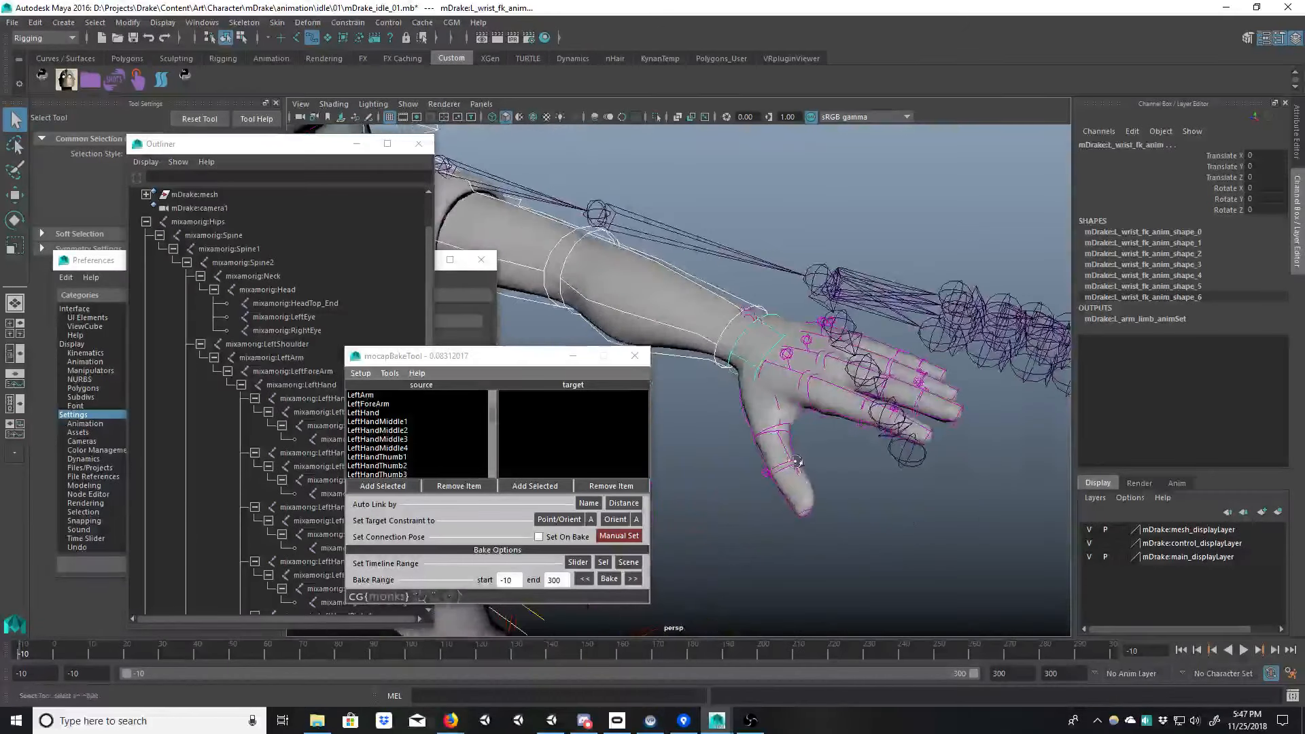
{"action": "left_click", "coordinate": [843, 367]}
{"action": "left_click_drag", "start_coordinate": [843, 367], "coordinate": [816, 457], "text": "alt"}
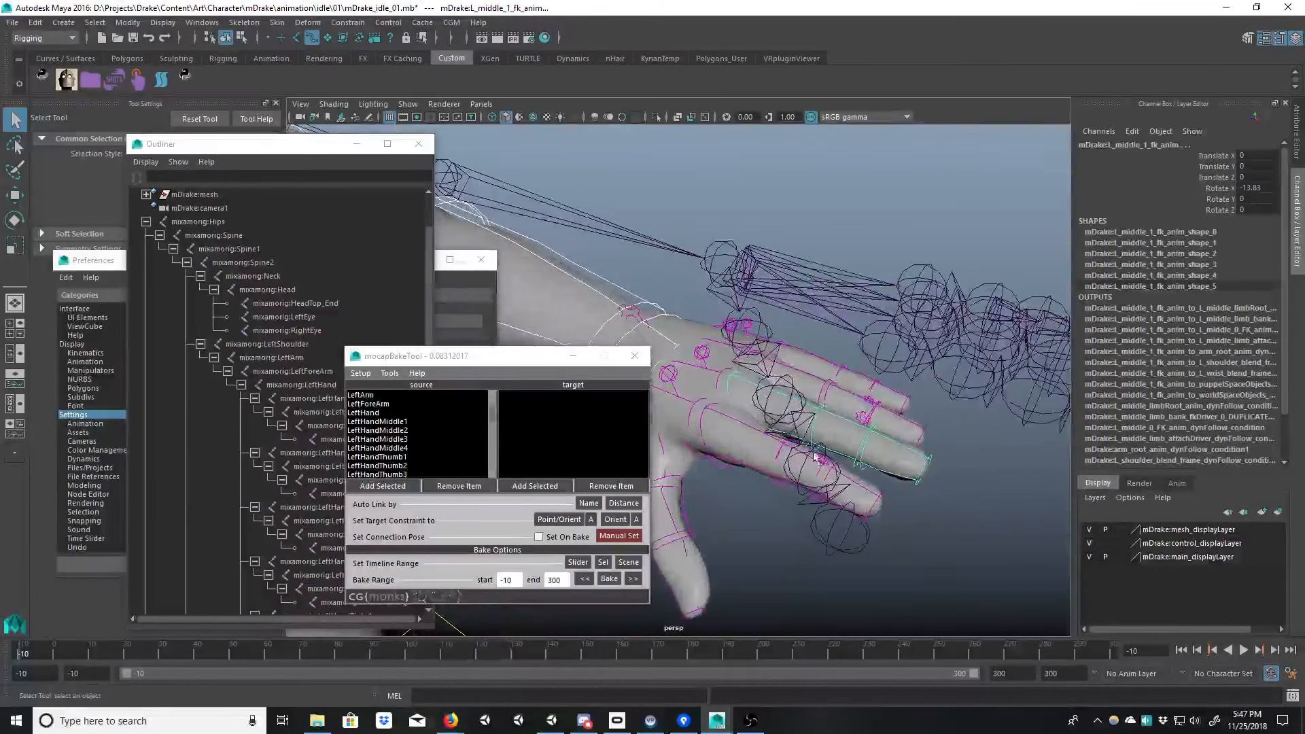
{"action": "left_click", "coordinate": [881, 478]}
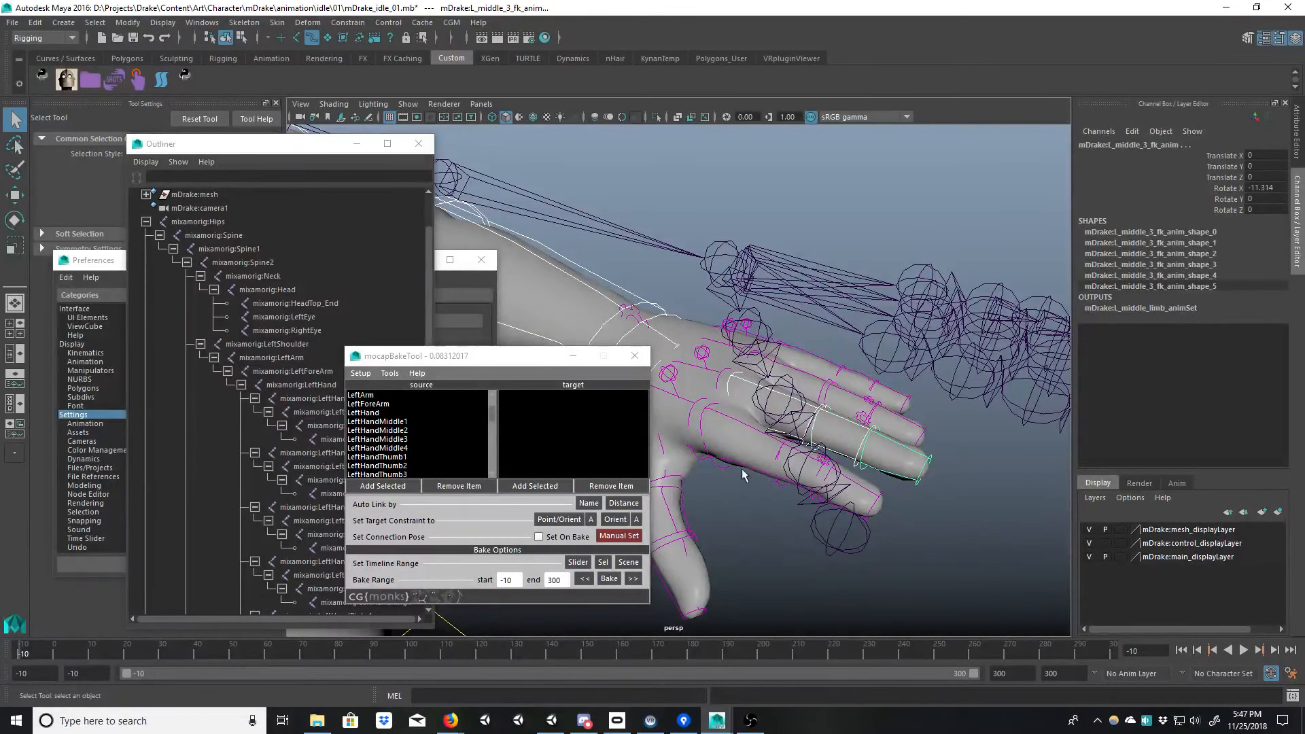
Step: Add the left thumb's FK controls to the selection in order from base to tip, following the LeftHandThumb entries of the source list
{"action": "left_click", "coordinate": [491, 474]}
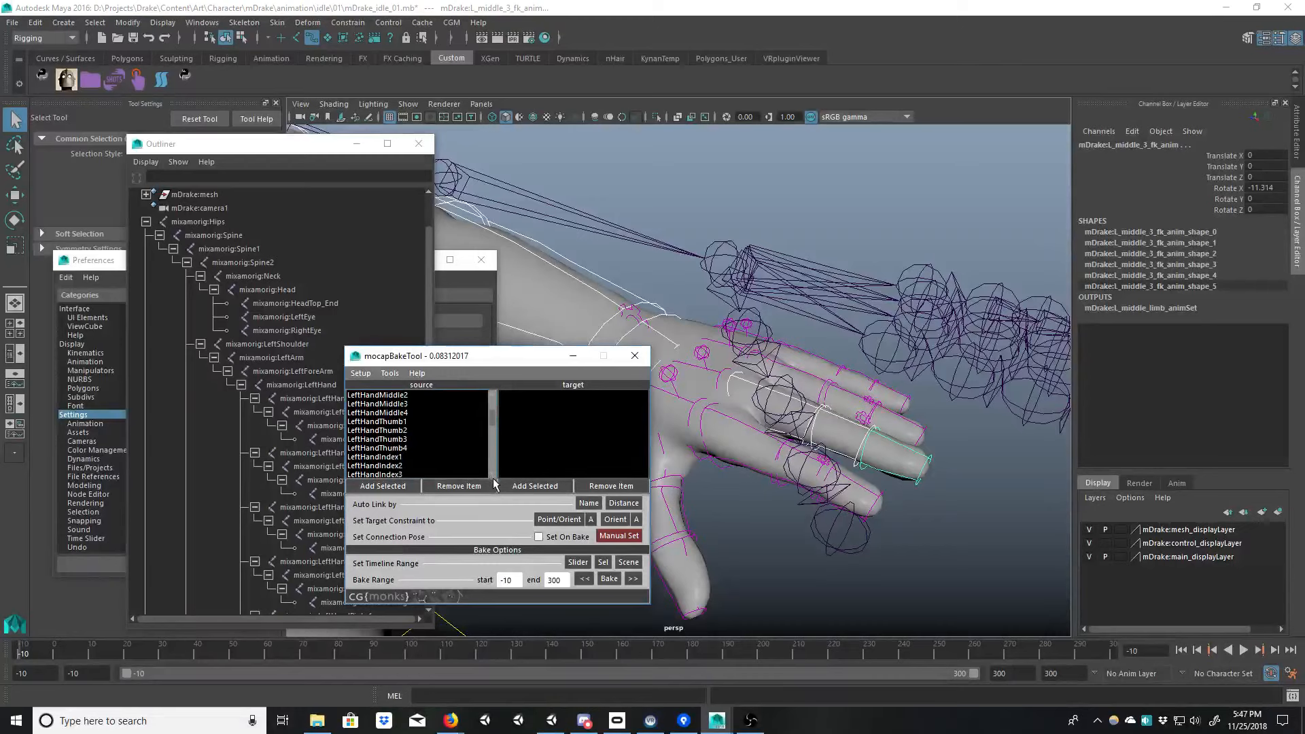
{"action": "mouse_move", "coordinate": [740, 489]}
{"action": "left_mouse_down", "text": "alt"}
{"action": "mouse_move", "coordinate": [714, 532]}
{"action": "mouse_move", "coordinate": [751, 469]}
{"action": "left_mouse_up", "text": "alt"}
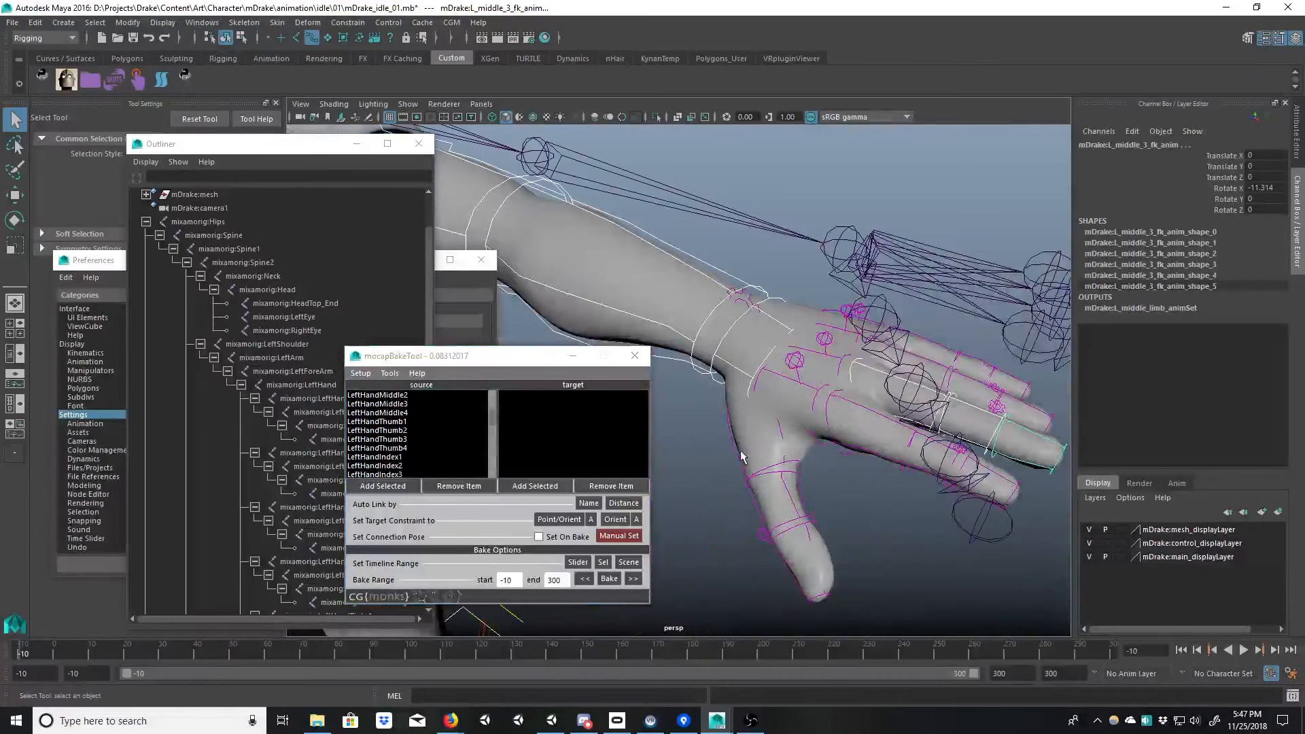
{"action": "left_click", "coordinate": [756, 514]}
{"action": "left_click", "coordinate": [782, 566]}
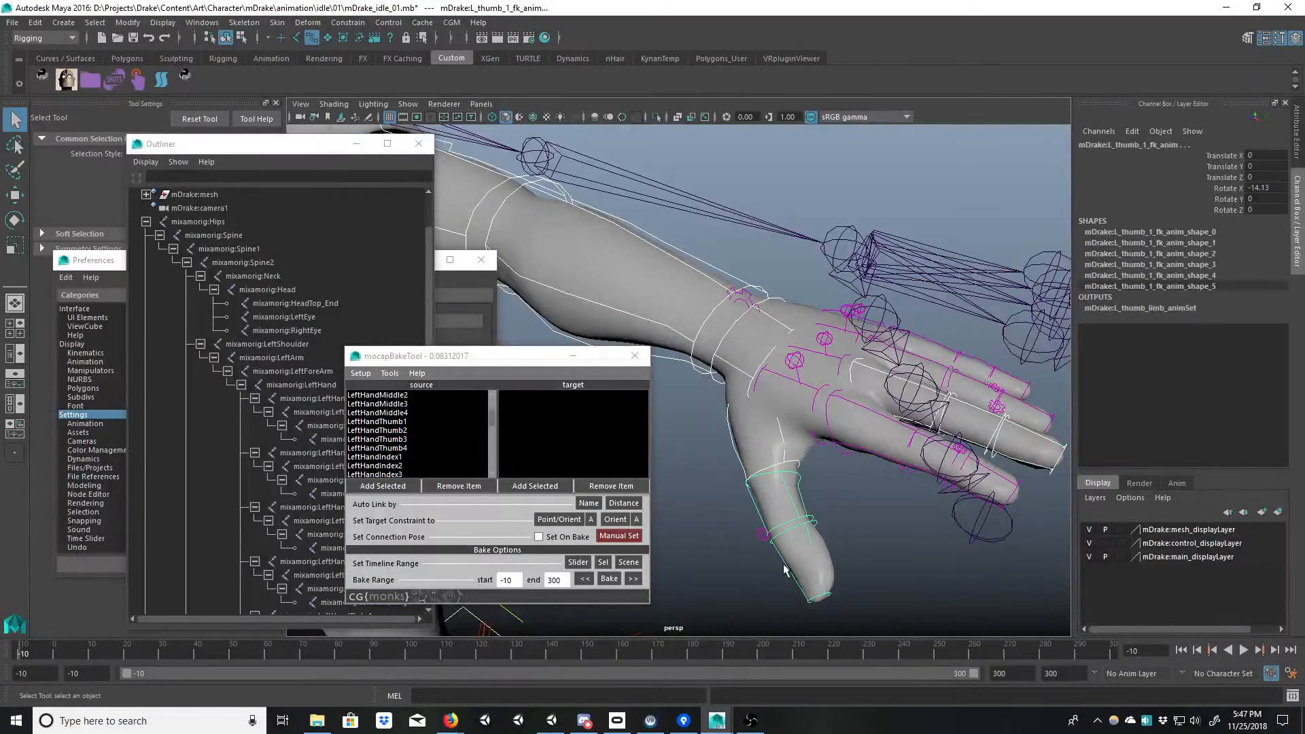
Step: Add the left index finger's three FK controls to the selection from knuckle to tip
{"action": "left_click_drag", "start_coordinate": [862, 507], "coordinate": [758, 465], "text": "alt"}
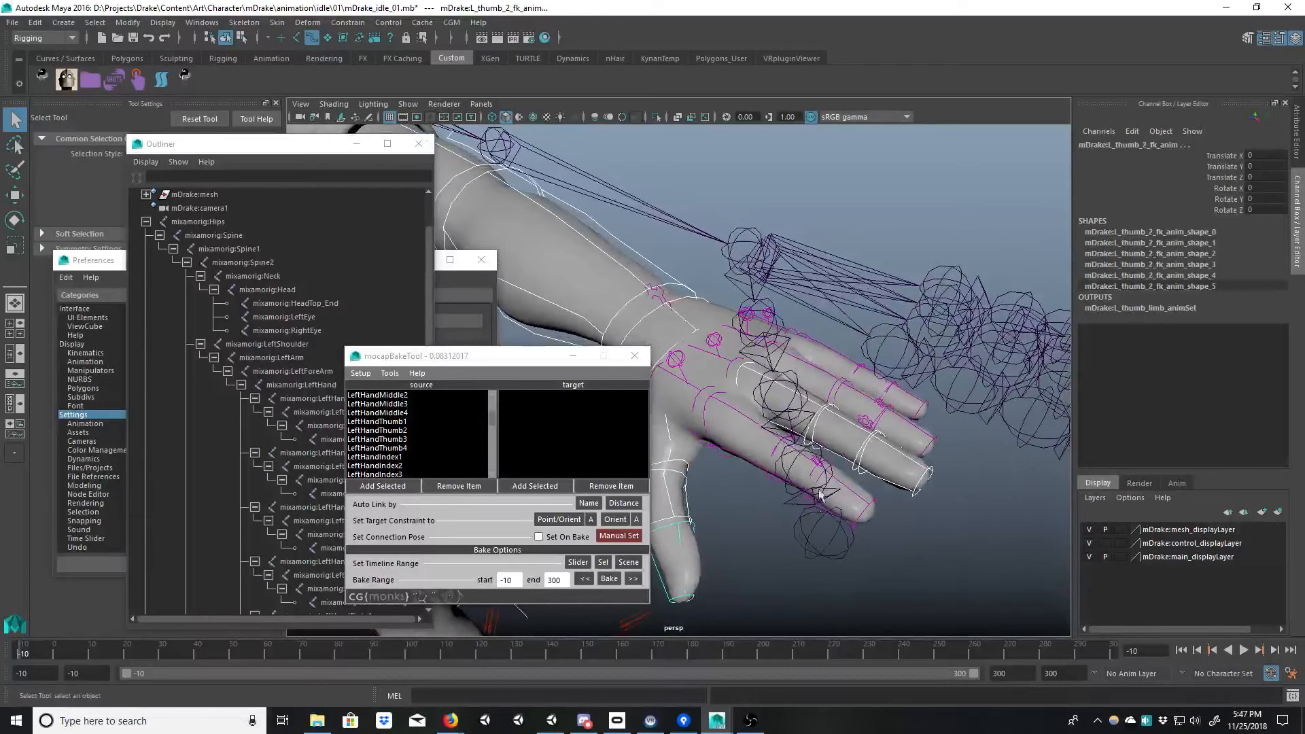
{"action": "left_click", "coordinate": [729, 459]}
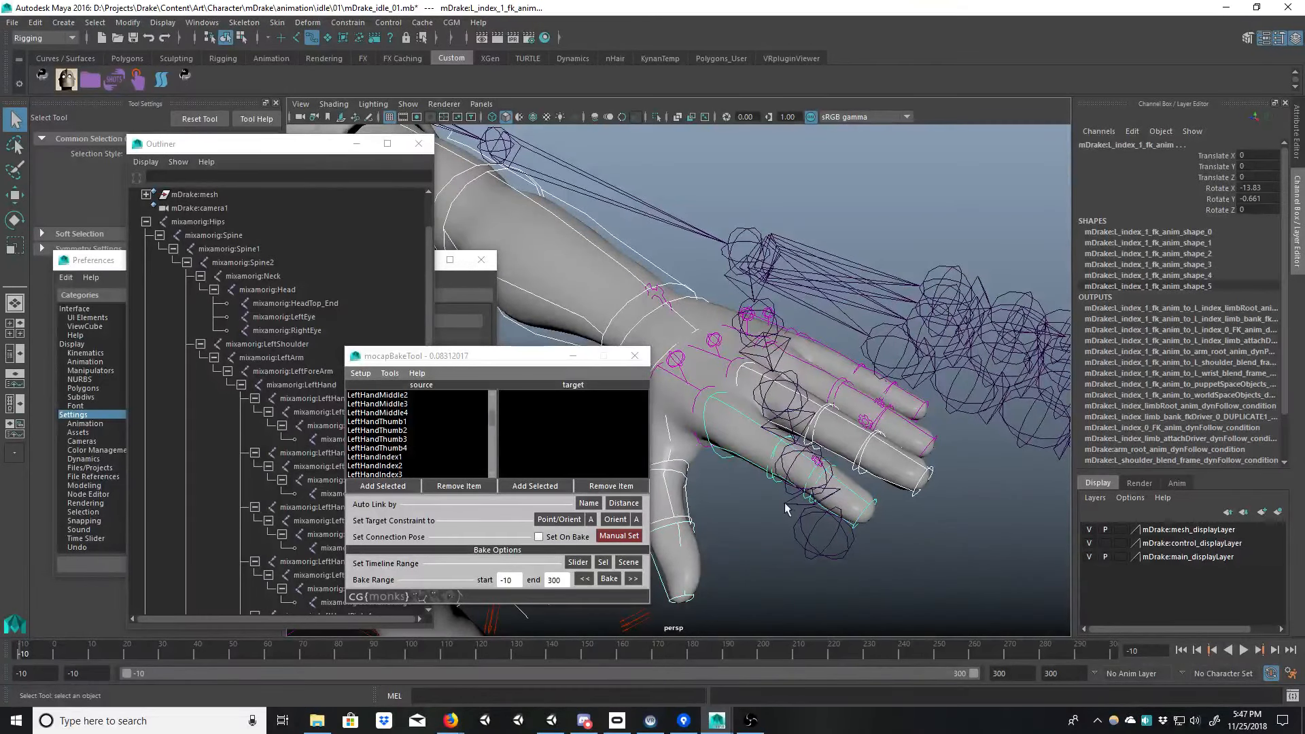
{"action": "left_click", "coordinate": [848, 504]}
{"action": "left_click", "coordinate": [862, 504]}
Step: Add the left ring finger's three FK controls to the selection, following the LeftHandRing order of the source list
{"action": "left_click", "coordinate": [493, 474]}
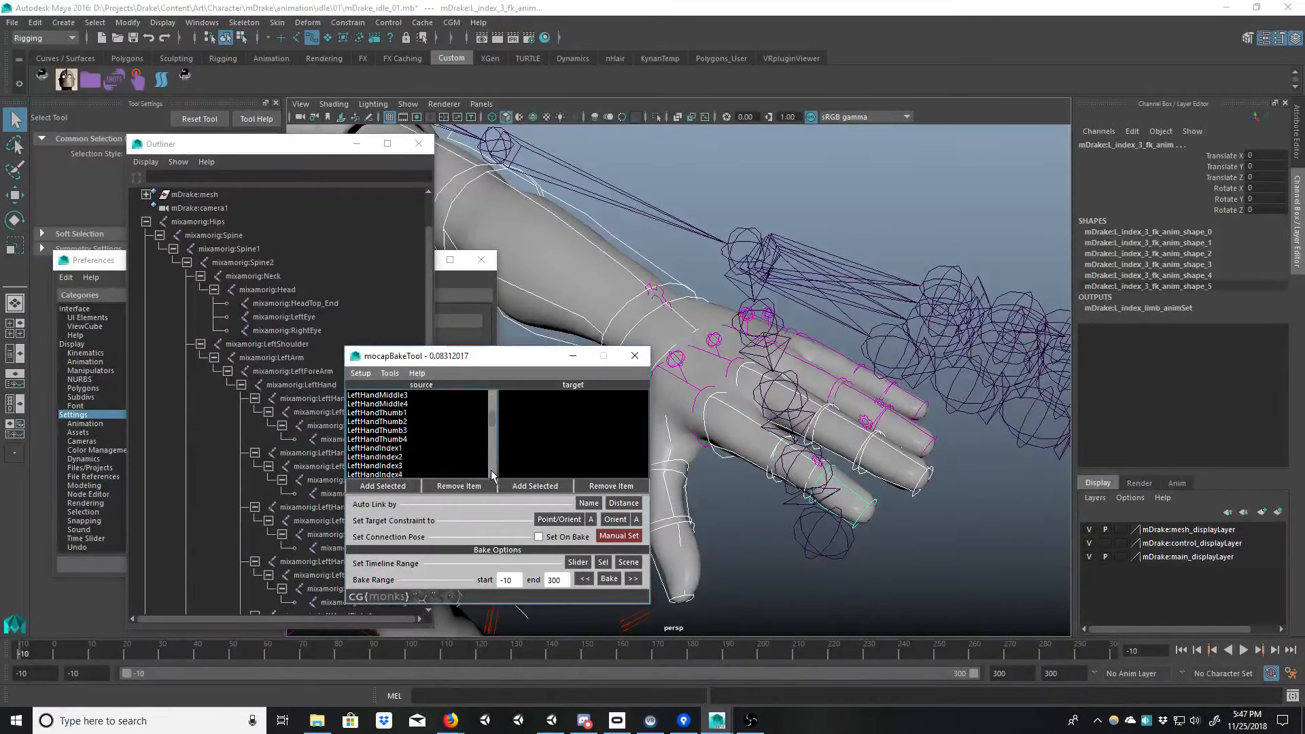
{"action": "left_click", "coordinate": [492, 473]}
{"action": "left_click", "coordinate": [492, 473]}
{"action": "left_click", "coordinate": [492, 473]}
{"action": "left_click", "coordinate": [492, 474]}
{"action": "left_click", "coordinate": [492, 474]}
{"action": "left_click", "coordinate": [492, 474]}
{"action": "left_click_drag", "start_coordinate": [804, 457], "coordinate": [818, 411], "text": "alt"}
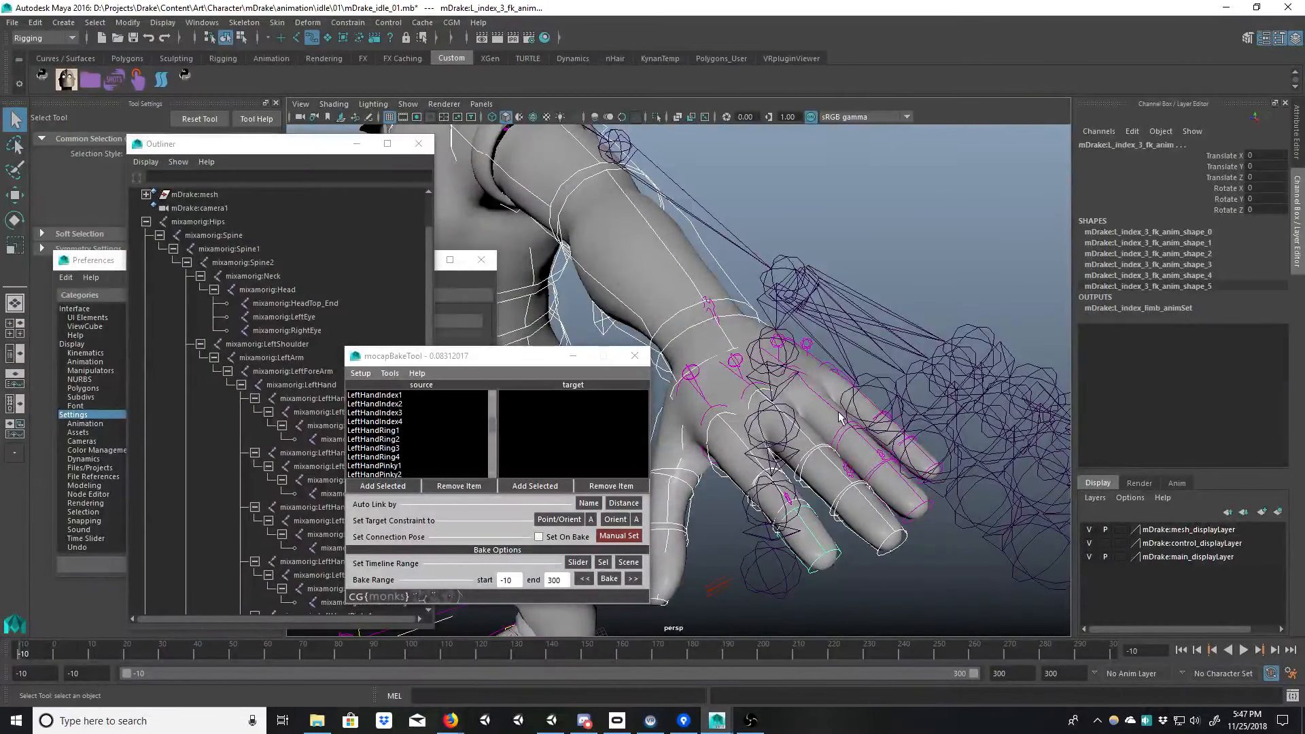
{"action": "left_click", "coordinate": [873, 462]}
{"action": "left_click", "coordinate": [926, 504]}
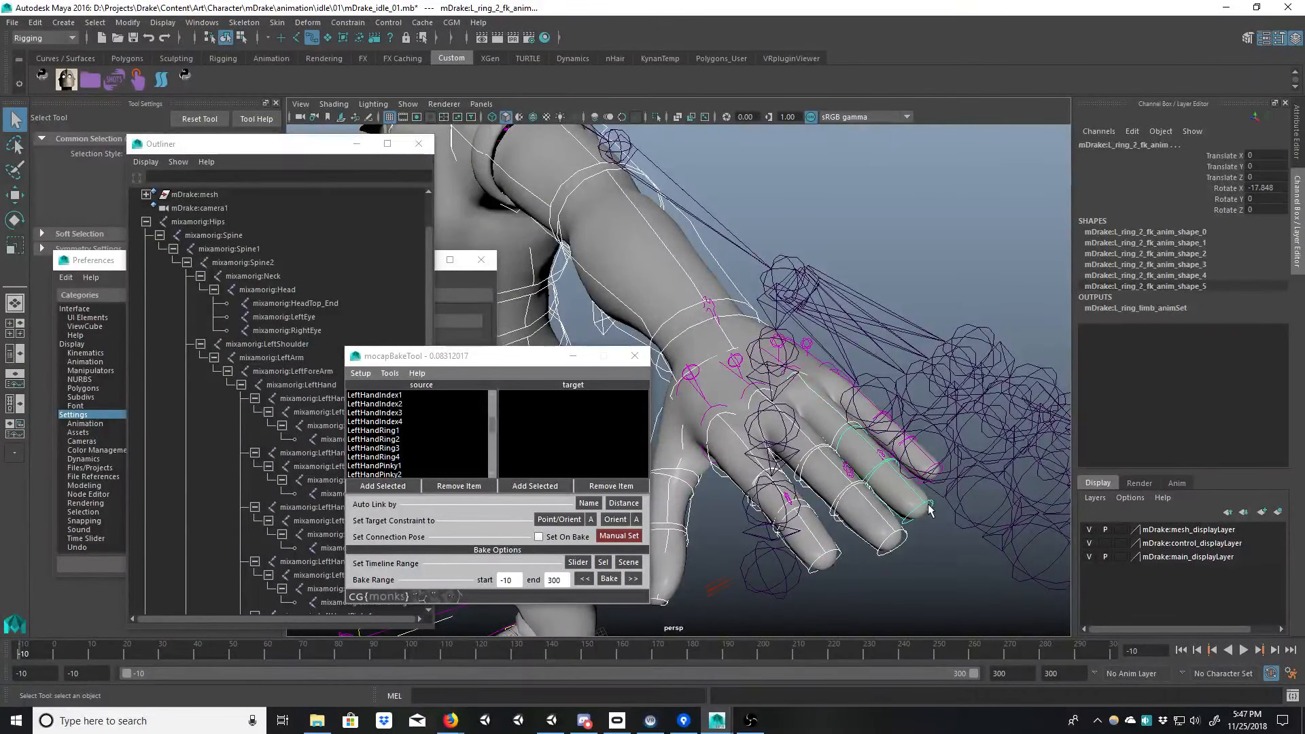
{"action": "left_click_drag", "start_coordinate": [941, 447], "coordinate": [899, 428], "text": "alt"}
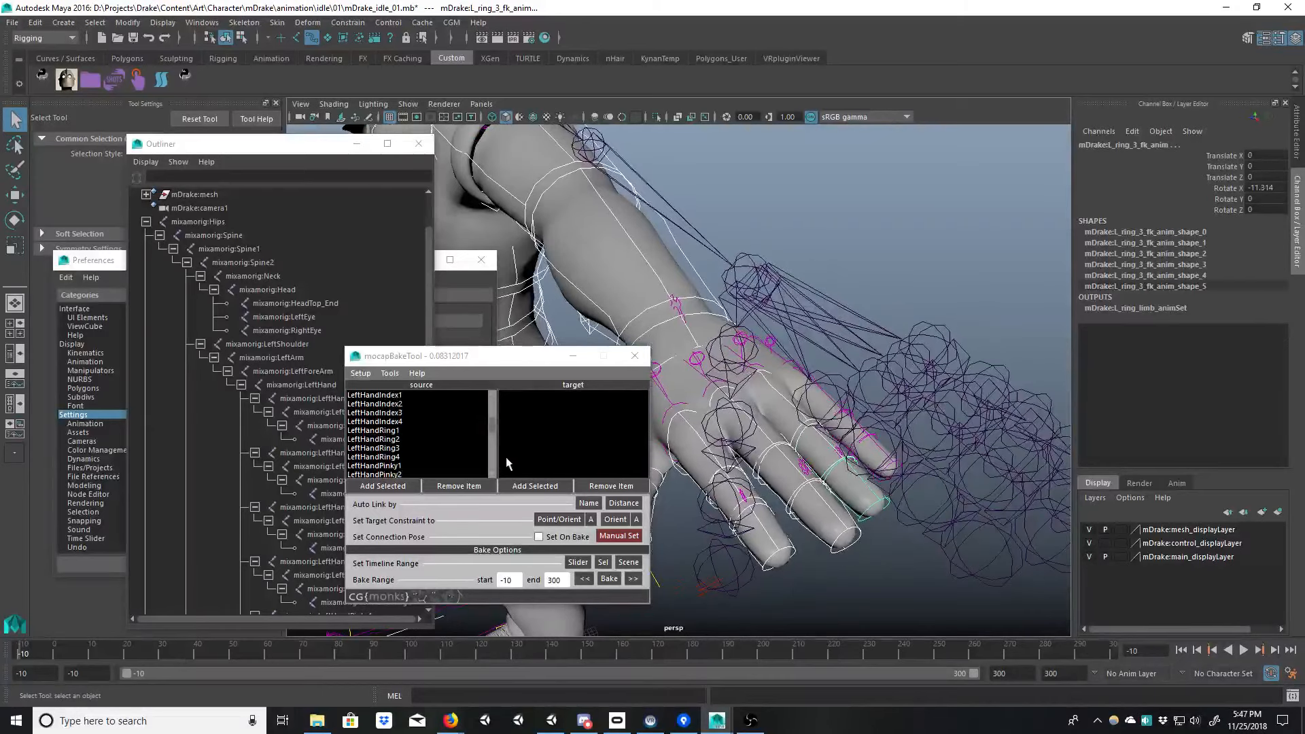
Step: Add the left pinky's three FK controls to the selection from knuckle to tip
{"action": "left_click_drag", "start_coordinate": [825, 387], "coordinate": [769, 416], "text": "alt"}
{"action": "left_click", "coordinate": [727, 435]}
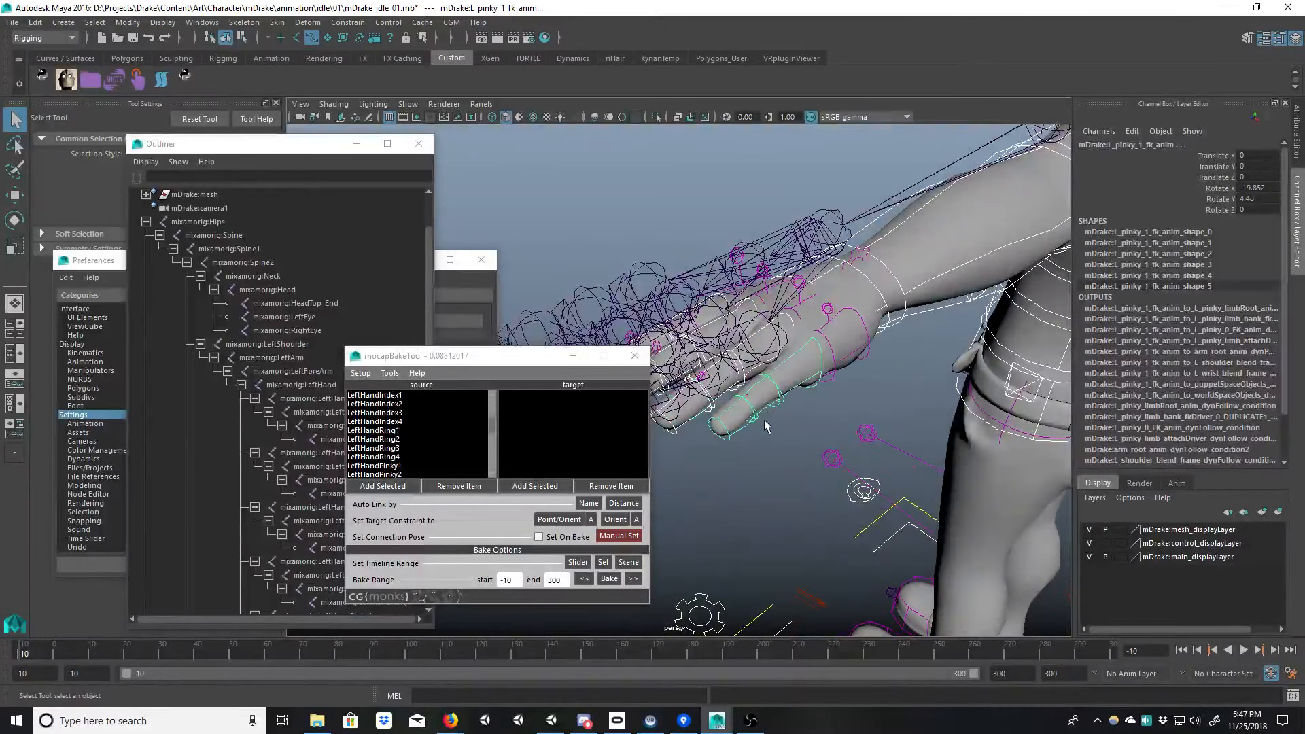
{"action": "left_click", "coordinate": [741, 435]}
{"action": "left_click", "coordinate": [748, 428], "text": "shift"}
Step: Add the right arm's FK controls to the selection in order from the clavicle to the wrist, matching the RightShoulder to RightHand entries
{"action": "left_click_drag", "start_coordinate": [858, 350], "coordinate": [827, 390], "text": "alt"}
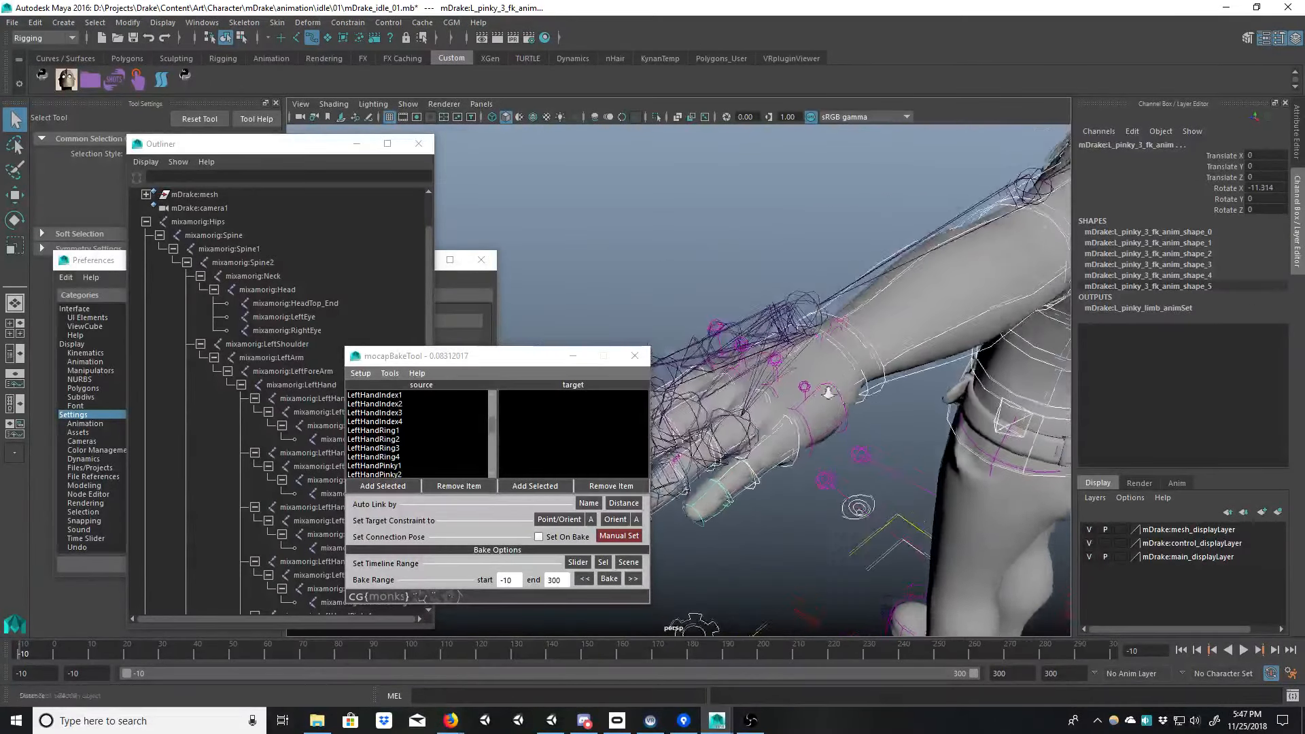
{"action": "right_click_drag", "start_coordinate": [827, 390], "coordinate": [758, 400], "text": "alt"}
{"action": "left_click_drag", "start_coordinate": [758, 401], "coordinate": [825, 330], "text": "alt"}
{"action": "left_click", "coordinate": [491, 474]}
{"action": "middle_click_drag", "start_coordinate": [826, 330], "coordinate": [1040, 347], "text": "alt"}
{"action": "left_click_drag", "start_coordinate": [751, 390], "coordinate": [792, 372], "text": "alt"}
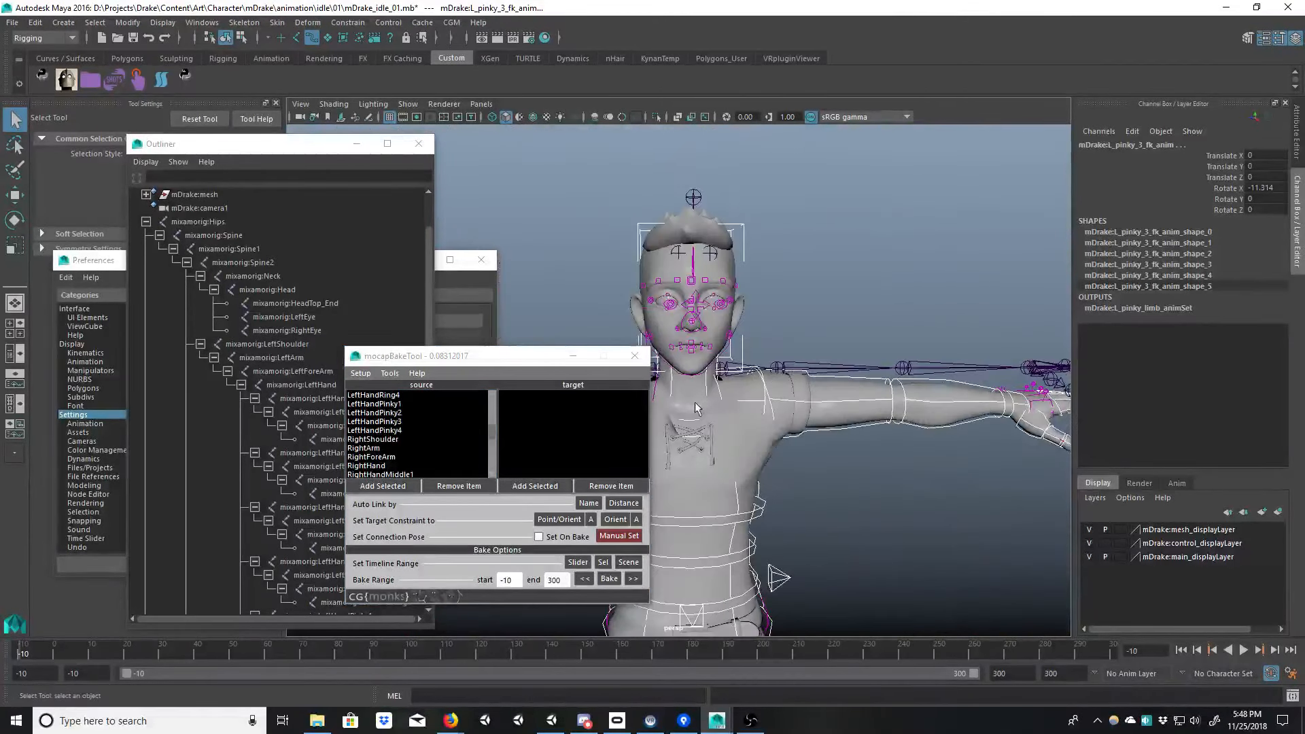
{"action": "middle_click_drag", "start_coordinate": [689, 411], "coordinate": [876, 348], "text": "alt"}
{"action": "left_click", "coordinate": [770, 358]}
{"action": "left_click", "coordinate": [743, 369]}
{"action": "middle_click_drag", "start_coordinate": [675, 380], "coordinate": [864, 364], "text": "alt"}
{"action": "left_click", "coordinate": [754, 361]}
{"action": "right_click_drag", "start_coordinate": [876, 373], "coordinate": [958, 385], "text": "alt"}
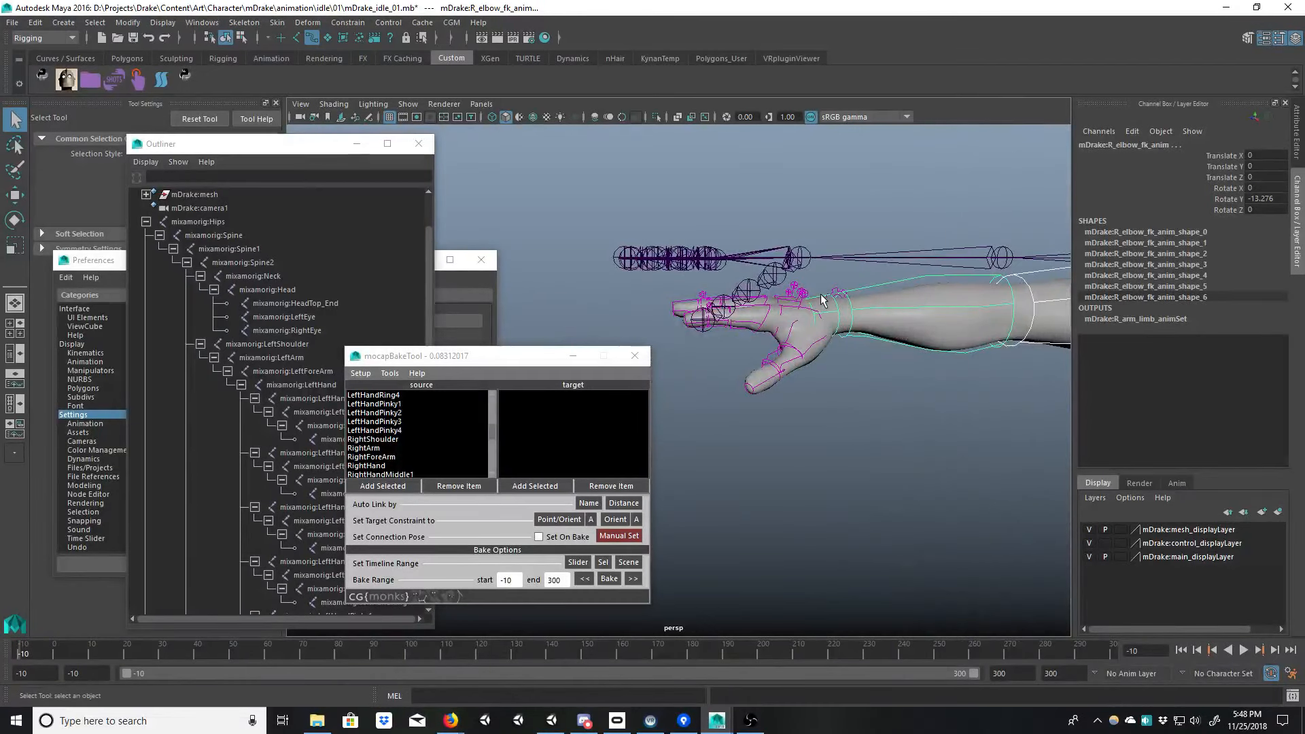
{"action": "left_click", "coordinate": [820, 300], "text": "shift"}
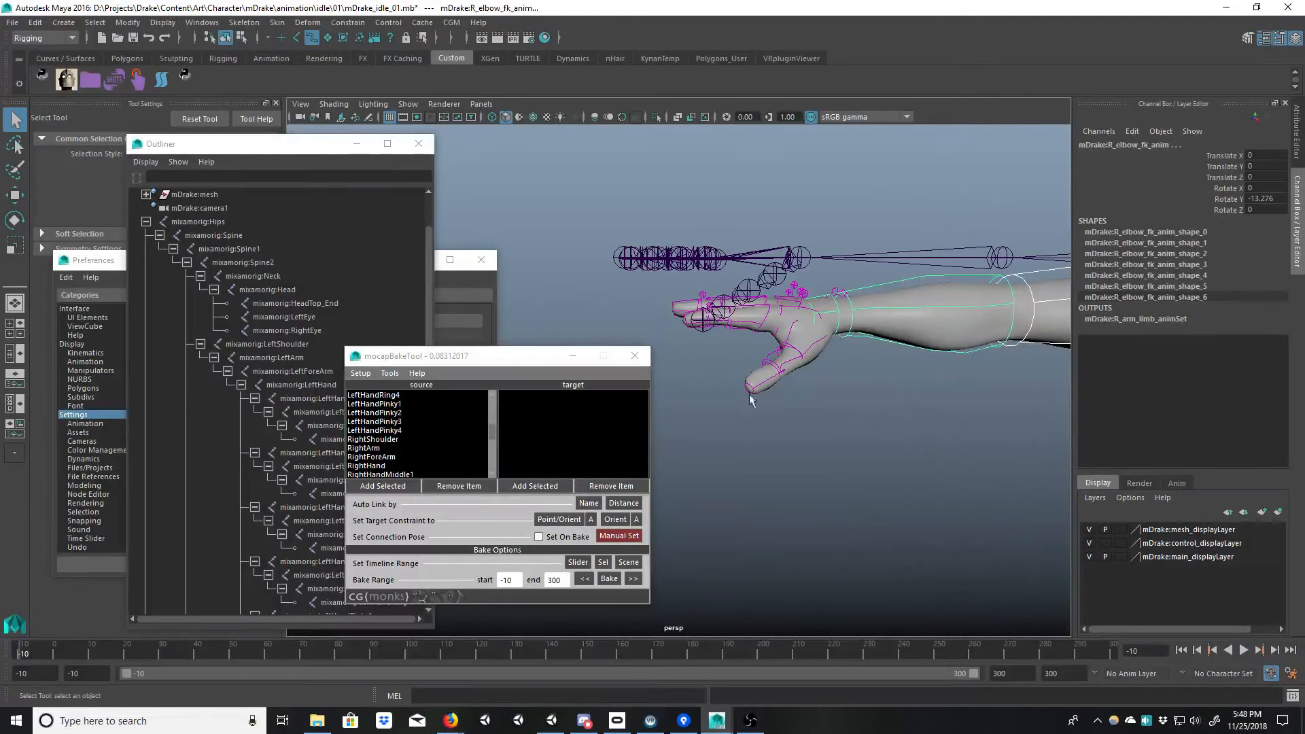
Step: Add the right middle finger's three FK controls to the selection, following the RightHandMiddle order of the source list
{"action": "left_click", "coordinate": [491, 474]}
{"action": "left_click", "coordinate": [491, 474]}
{"action": "left_click", "coordinate": [491, 474]}
{"action": "left_click", "coordinate": [492, 474]}
{"action": "left_click", "coordinate": [492, 475]}
{"action": "left_click_drag", "start_coordinate": [789, 381], "coordinate": [824, 407], "text": "alt"}
{"action": "middle_click_drag", "start_coordinate": [825, 407], "coordinate": [809, 568], "text": "alt"}
{"action": "right_click_drag", "start_coordinate": [842, 381], "coordinate": [909, 357], "text": "alt"}
{"action": "middle_click_drag", "start_coordinate": [809, 405], "coordinate": [780, 516], "text": "alt"}
{"action": "right_click_drag", "start_coordinate": [815, 340], "coordinate": [866, 320], "text": "alt"}
{"action": "middle_click_drag", "start_coordinate": [865, 319], "coordinate": [907, 359], "text": "alt"}
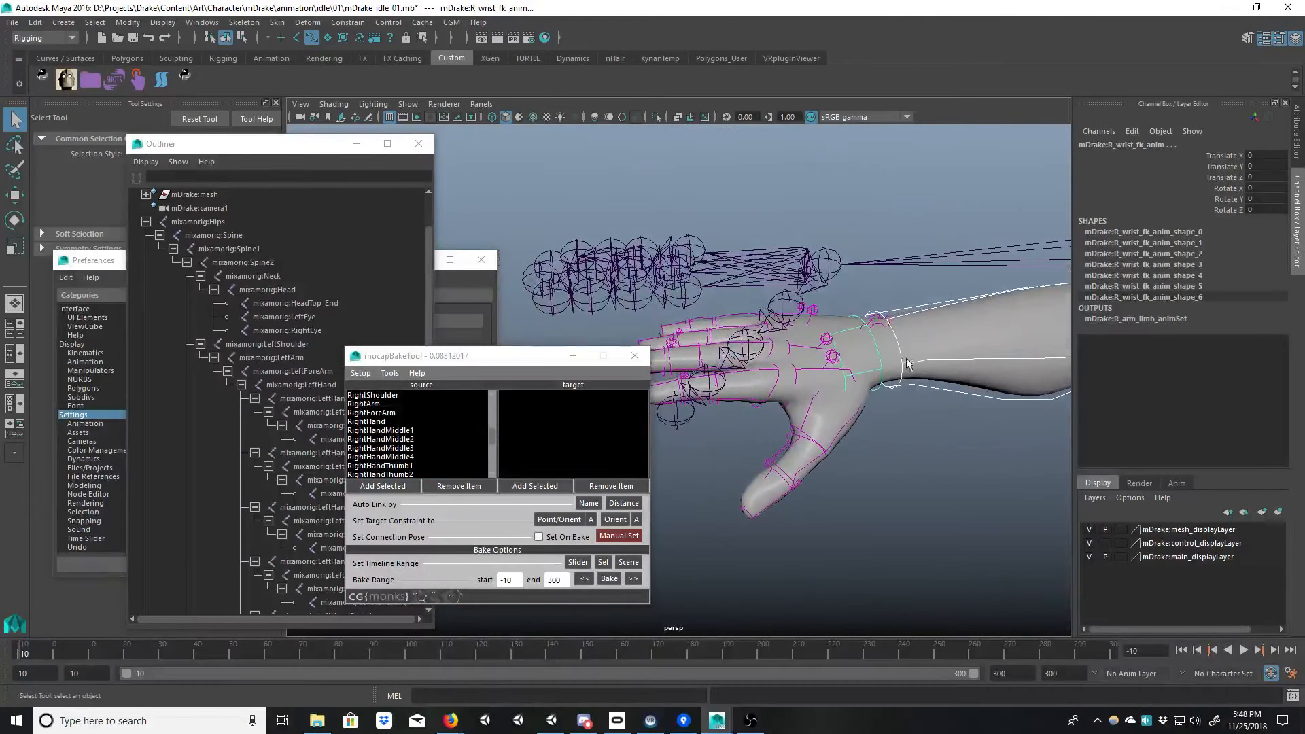
{"action": "left_click_drag", "start_coordinate": [907, 364], "coordinate": [802, 298], "text": "alt"}
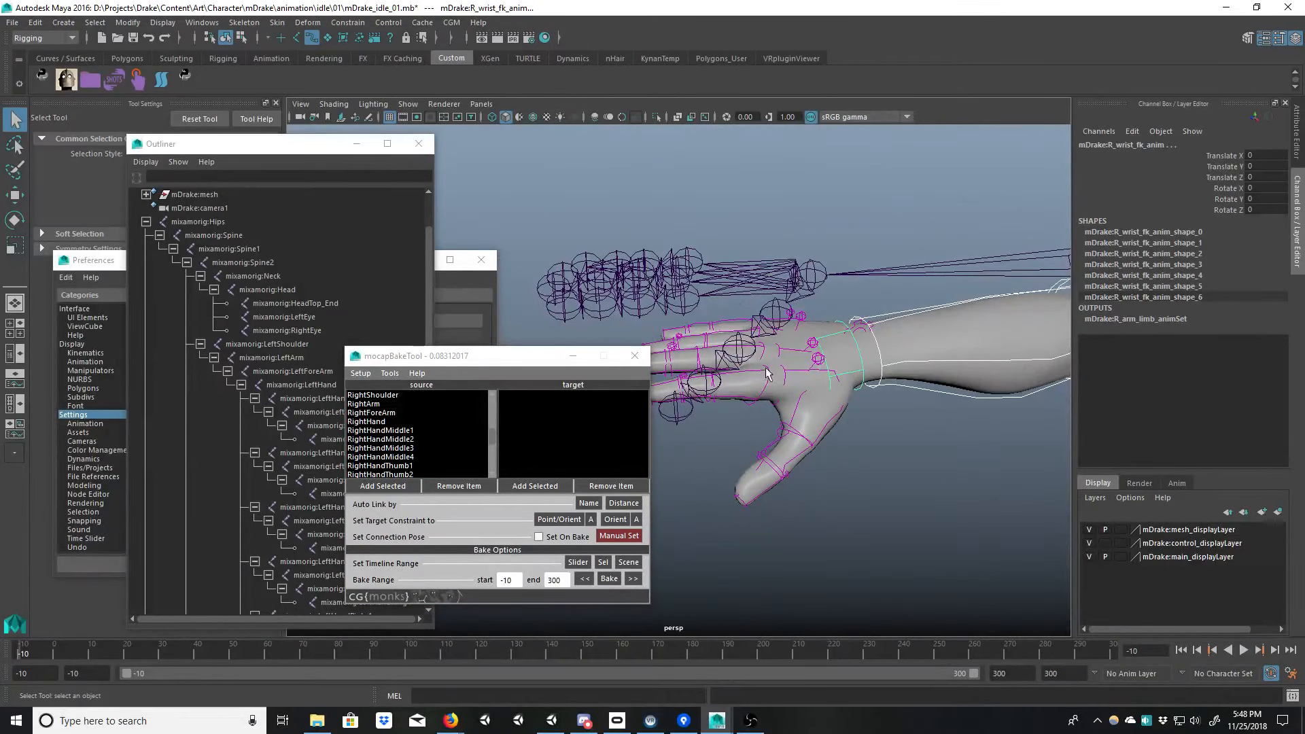
{"action": "left_click_drag", "start_coordinate": [766, 372], "coordinate": [639, 440], "text": "alt"}
{"action": "middle_click_drag", "start_coordinate": [756, 454], "coordinate": [794, 480], "text": "alt"}
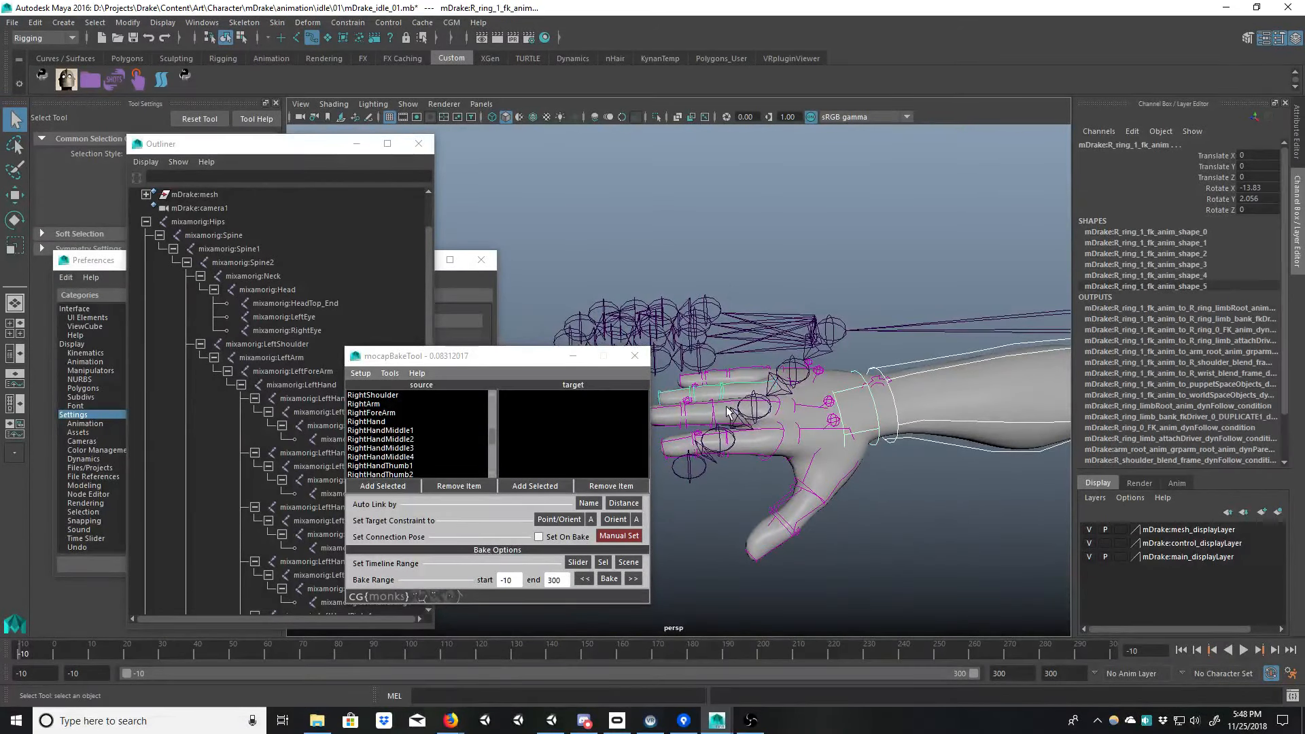
{"action": "left_click", "coordinate": [700, 425]}
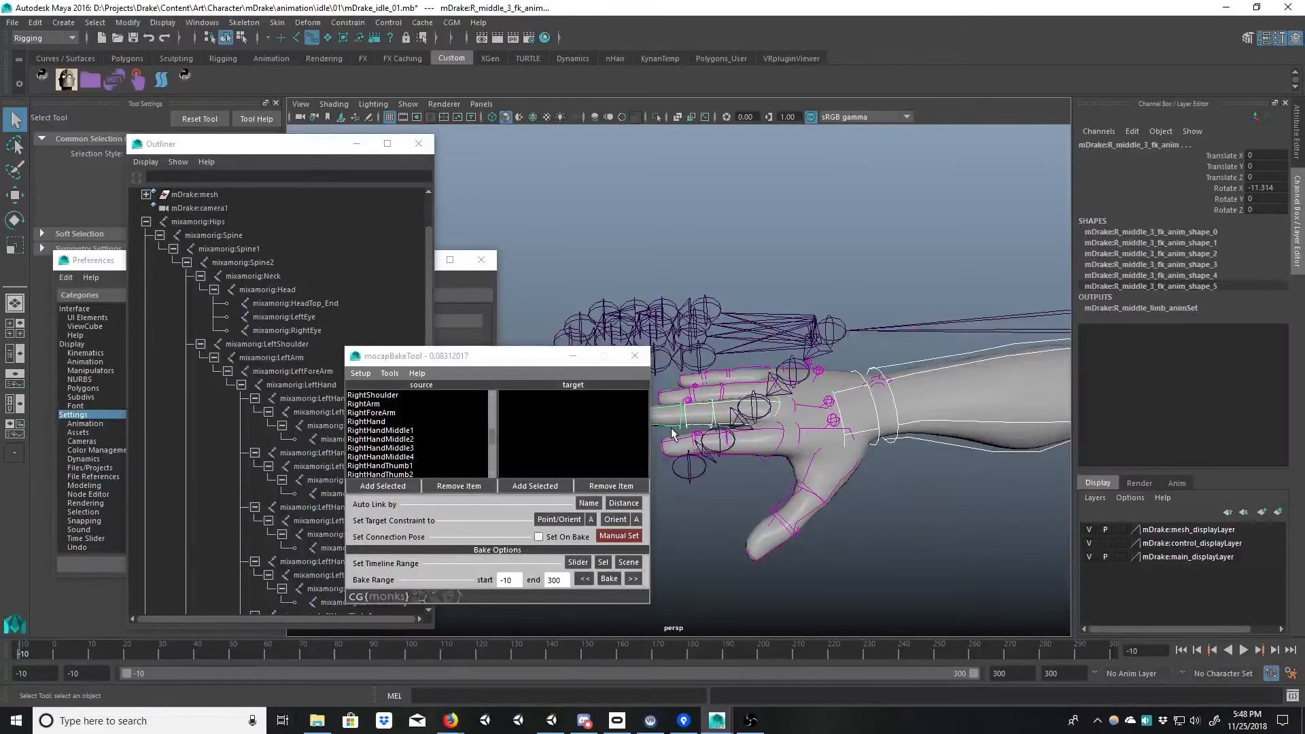
{"action": "left_click", "coordinate": [667, 429]}
Step: Add the right thumb's three FK controls to the selection from base to tip, following the RightHandThumb entries
{"action": "left_click", "coordinate": [492, 476]}
{"action": "left_click", "coordinate": [492, 476]}
{"action": "left_click", "coordinate": [492, 477]}
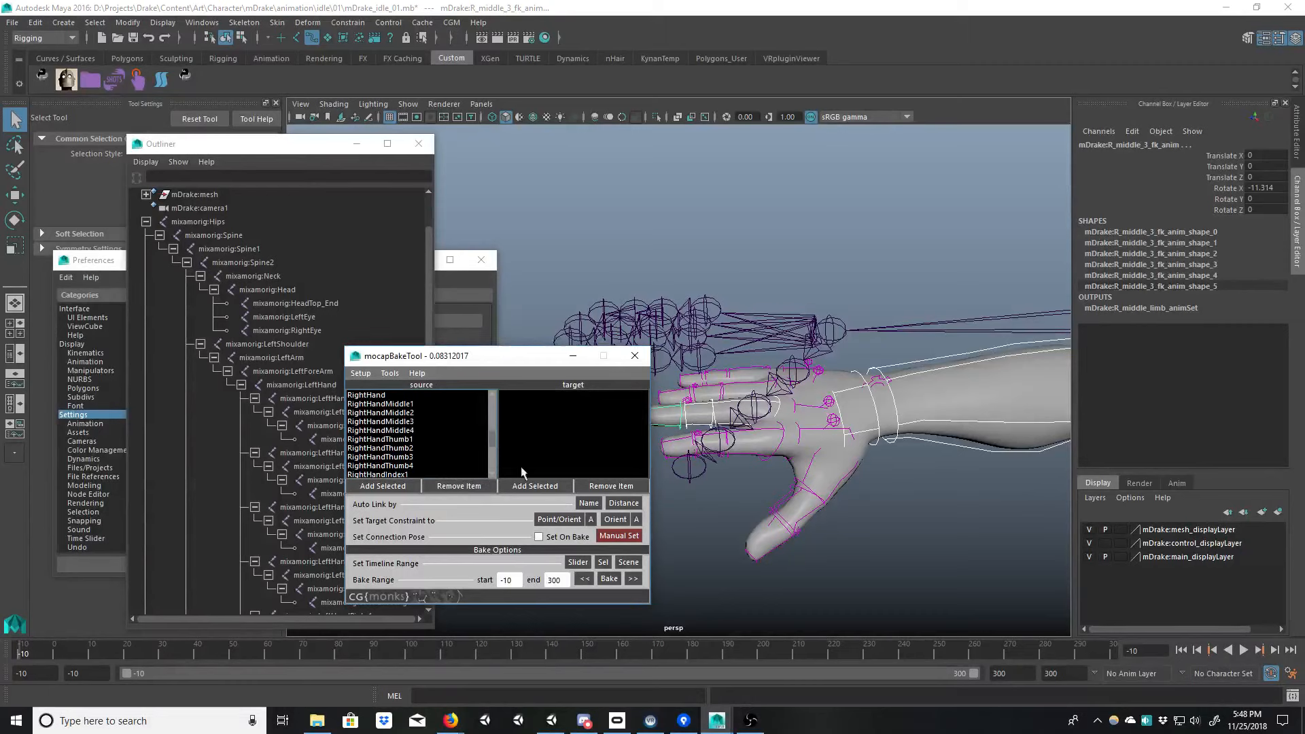
{"action": "left_click", "coordinate": [791, 508]}
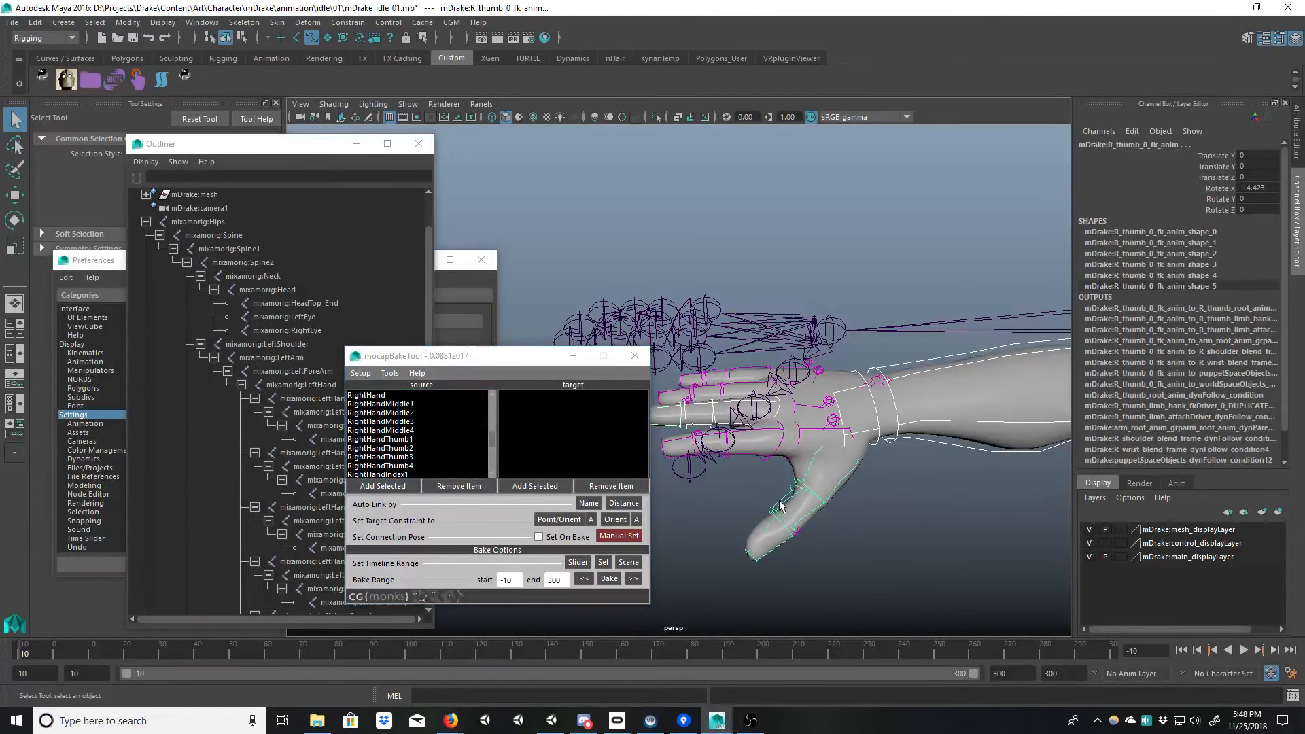
{"action": "left_click", "coordinate": [780, 523]}
{"action": "left_click", "coordinate": [770, 524]}
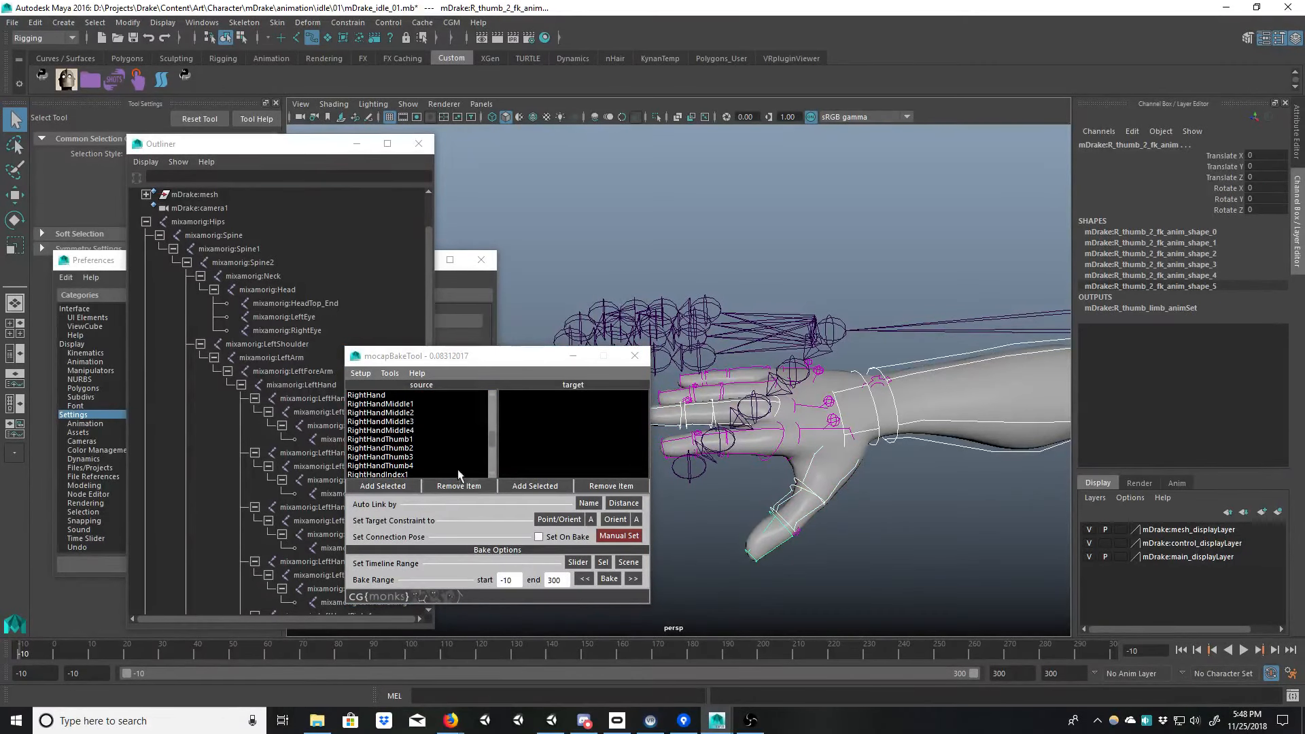
Step: Add the right index finger's three FK controls to the selection, following the RightHandIndex order of the source list
{"action": "left_click", "coordinate": [494, 484]}
{"action": "left_click", "coordinate": [493, 476]}
{"action": "left_click", "coordinate": [493, 475]}
{"action": "left_click", "coordinate": [493, 476]}
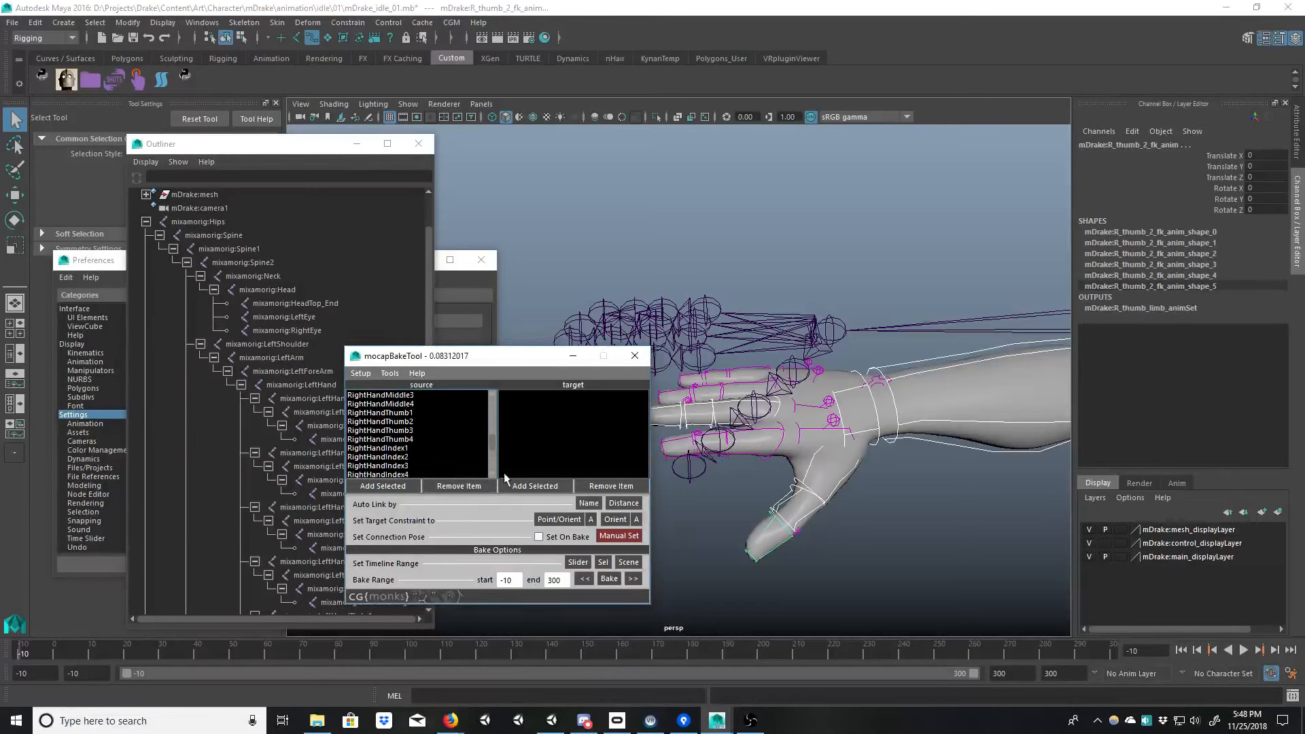
{"action": "left_click", "coordinate": [704, 467]}
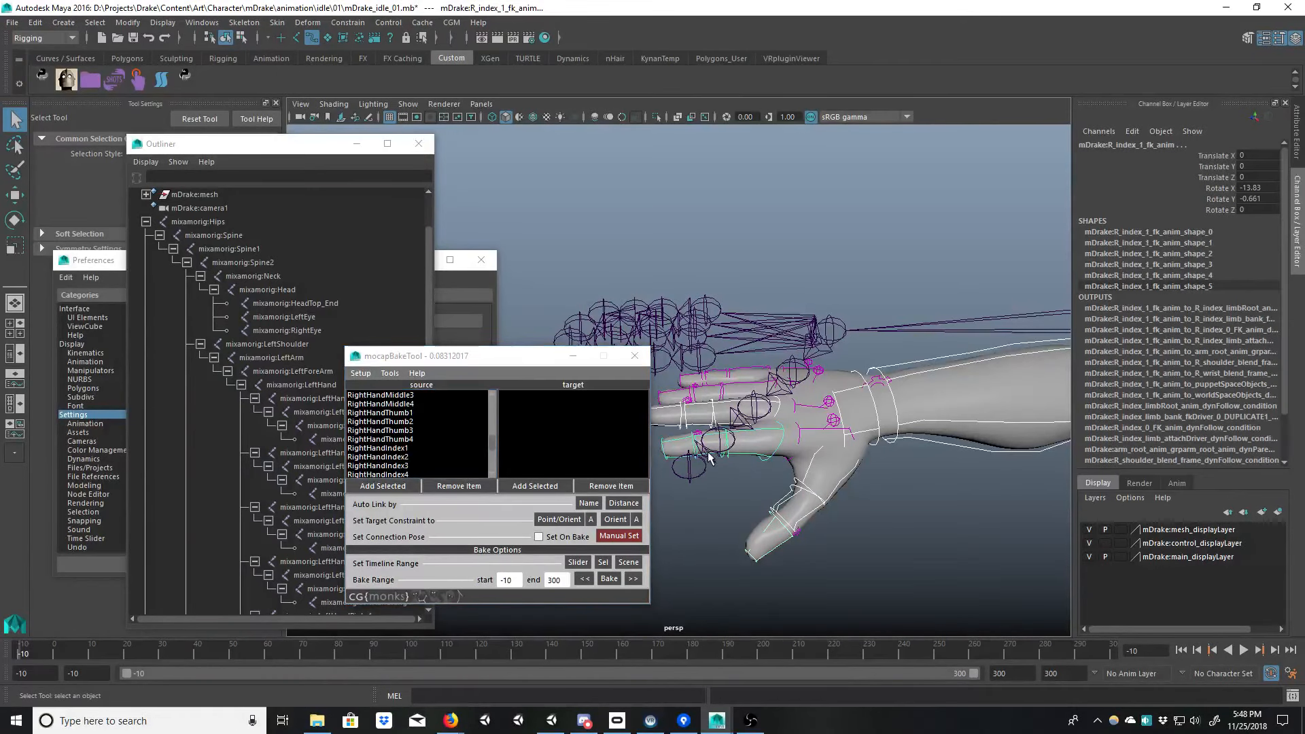
{"action": "left_click", "coordinate": [683, 460]}
{"action": "left_click", "coordinate": [678, 456]}
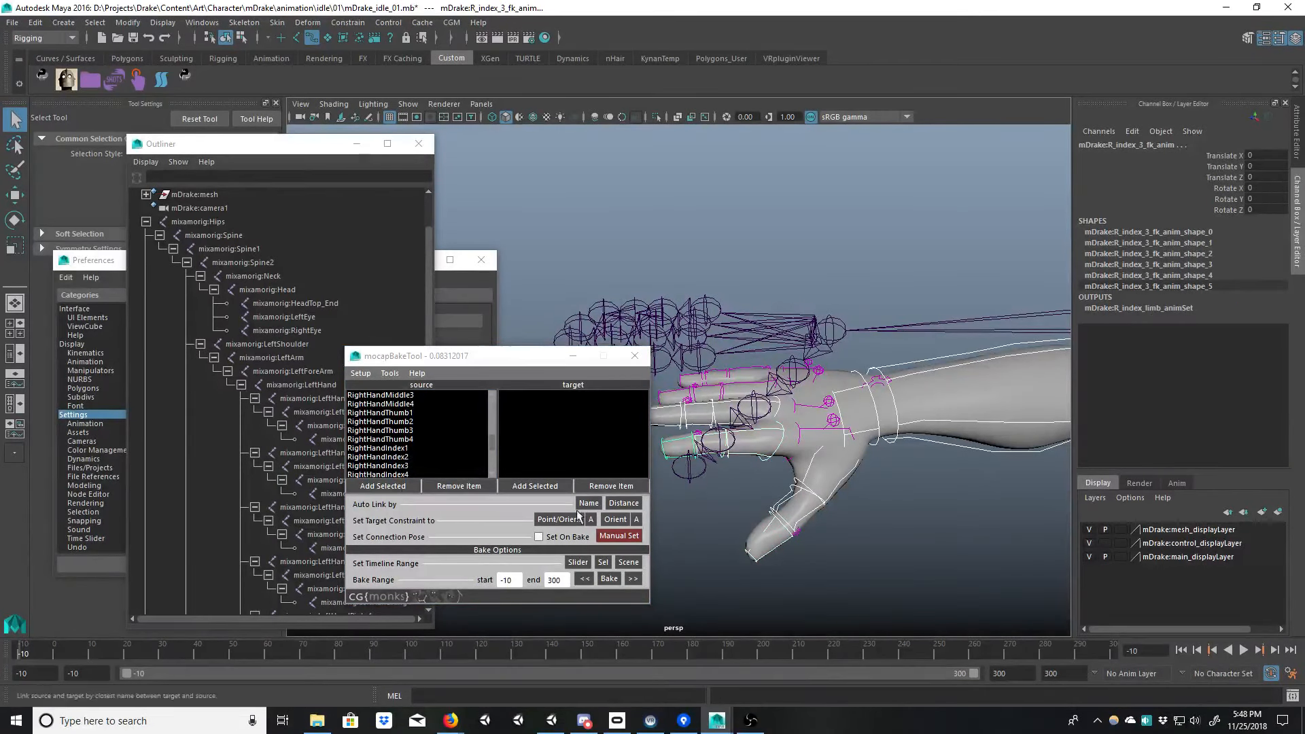
Step: Add the right ring finger's three FK controls to the selection, following the RightHandRing order of the source list
{"action": "left_click", "coordinate": [493, 476]}
{"action": "left_click", "coordinate": [492, 475]}
{"action": "left_click", "coordinate": [491, 474]}
{"action": "left_click", "coordinate": [491, 474]}
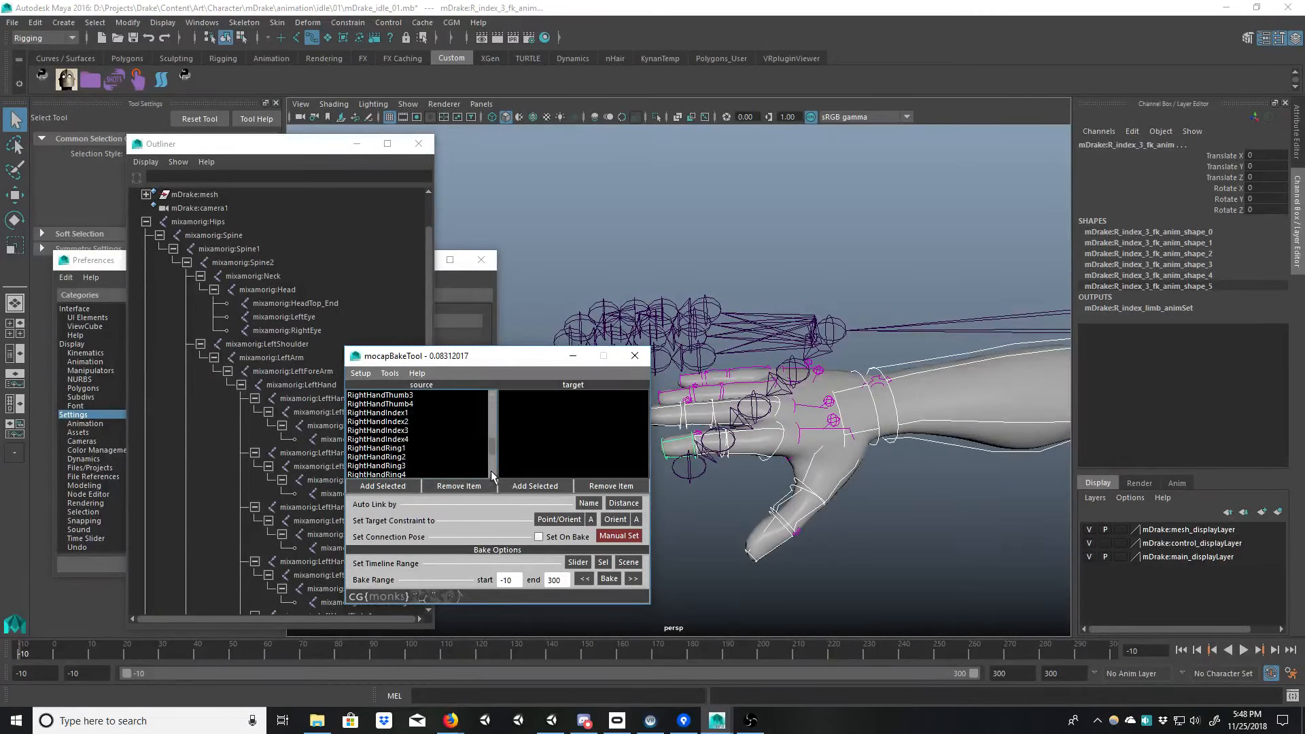
{"action": "left_click", "coordinate": [491, 474]}
{"action": "left_click", "coordinate": [491, 474]}
{"action": "middle_click_drag", "start_coordinate": [731, 524], "coordinate": [734, 588], "text": "alt"}
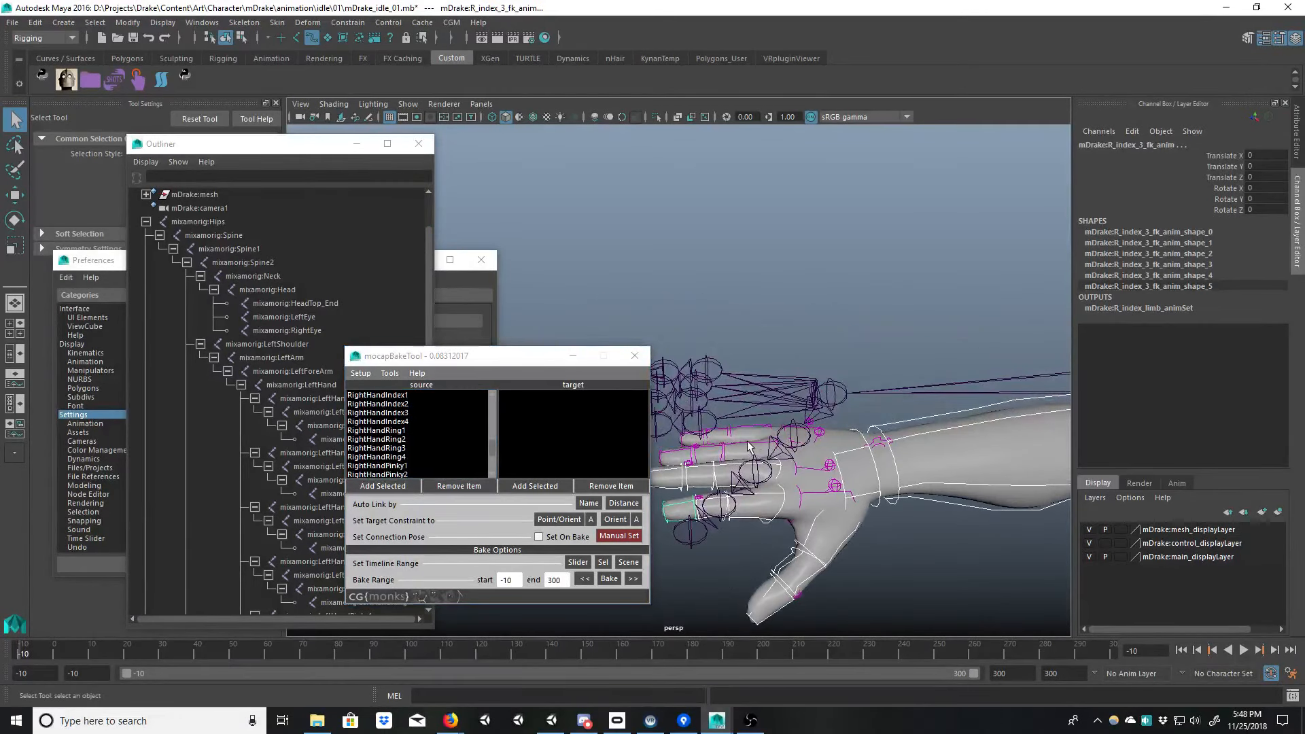
{"action": "left_click", "coordinate": [711, 453]}
{"action": "left_click", "coordinate": [678, 455]}
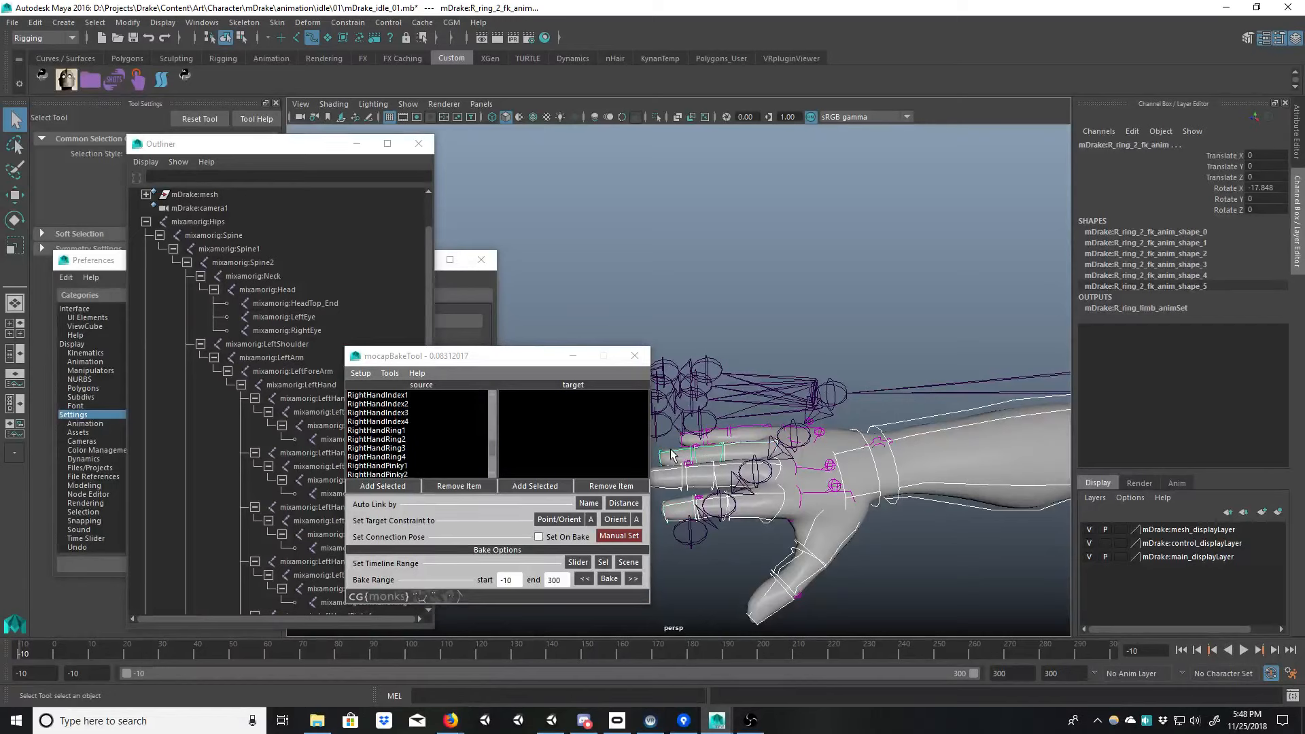
{"action": "left_click", "coordinate": [672, 454]}
Step: Add the right pinky's three FK controls to the selection from knuckle to tip
{"action": "left_click", "coordinate": [722, 433]}
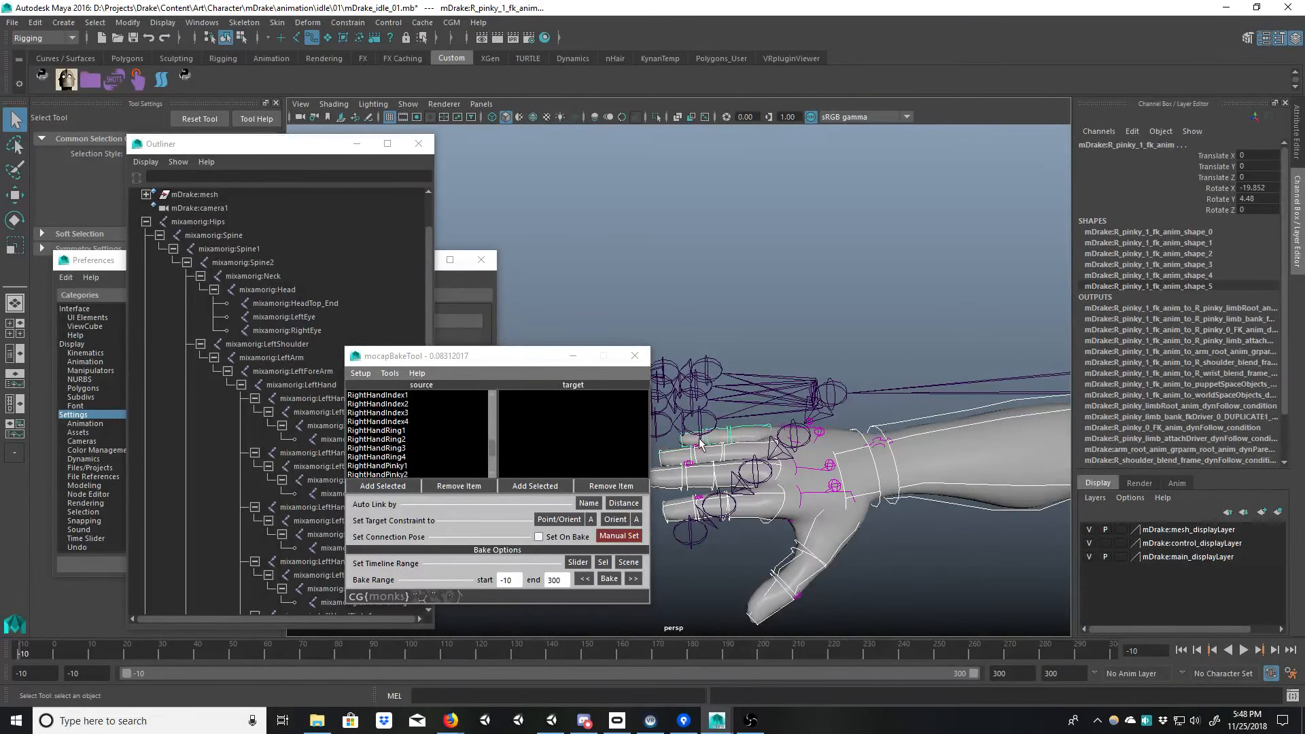
{"action": "left_click", "coordinate": [699, 438], "text": "shift"}
{"action": "left_click", "coordinate": [695, 435], "text": "shift"}
Step: Examine the order of the leg joints in the source list alongside the rig's lower body
{"action": "middle_click_drag", "start_coordinate": [925, 459], "coordinate": [913, 345], "text": "alt"}
{"action": "right_click_drag", "start_coordinate": [913, 351], "coordinate": [876, 448], "text": "alt"}
{"action": "middle_click_drag", "start_coordinate": [1006, 557], "coordinate": [812, 423], "text": "alt"}
{"action": "left_click_drag", "start_coordinate": [812, 424], "coordinate": [768, 380], "text": "alt"}
{"action": "left_click", "coordinate": [492, 474]}
{"action": "left_click", "coordinate": [493, 474]}
{"action": "left_click", "coordinate": [493, 474]}
{"action": "left_click", "coordinate": [492, 474]}
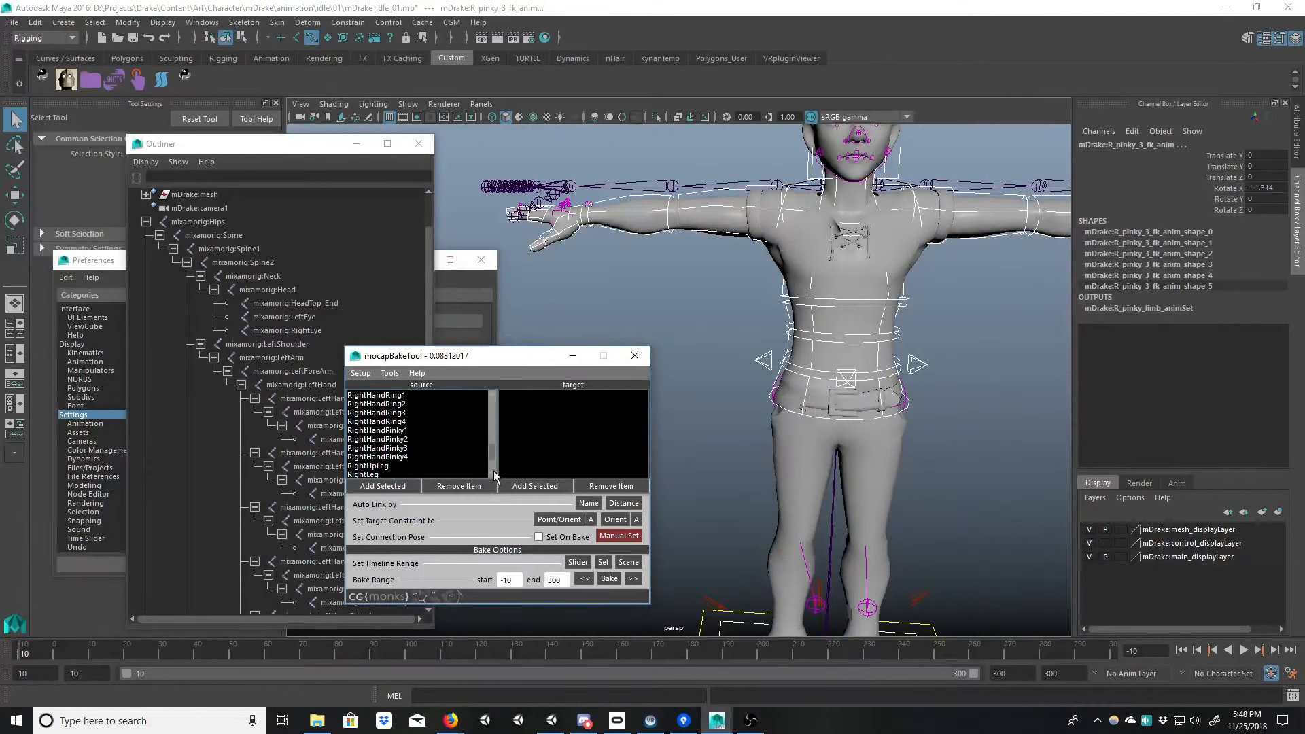
{"action": "left_click", "coordinate": [493, 473]}
{"action": "left_click", "coordinate": [493, 474]}
{"action": "left_click", "coordinate": [492, 473]}
{"action": "left_click", "coordinate": [493, 473]}
{"action": "left_click", "coordinate": [492, 473]}
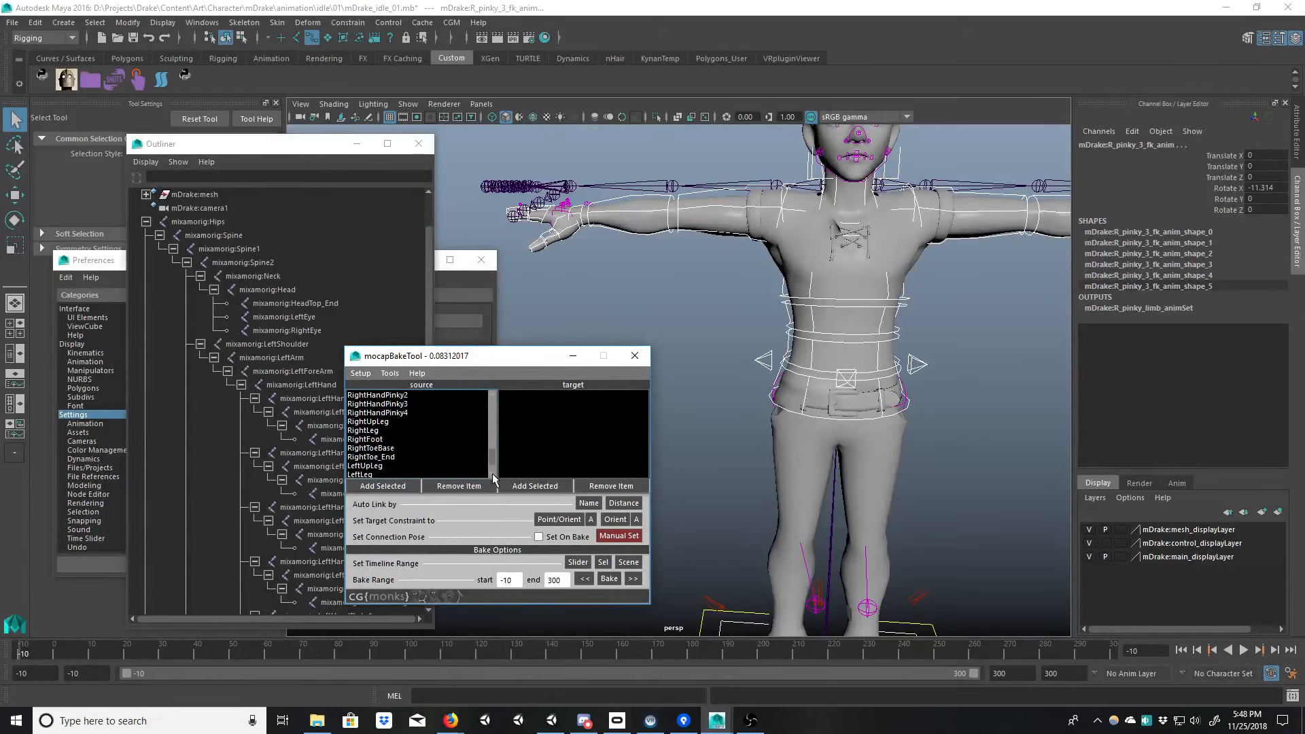
Step: Add the left and right ankle IK controls at the character's feet to the current selection
{"action": "middle_click_drag", "start_coordinate": [862, 524], "coordinate": [839, 347], "text": "alt"}
{"action": "right_click_drag", "start_coordinate": [839, 347], "coordinate": [740, 397], "text": "alt"}
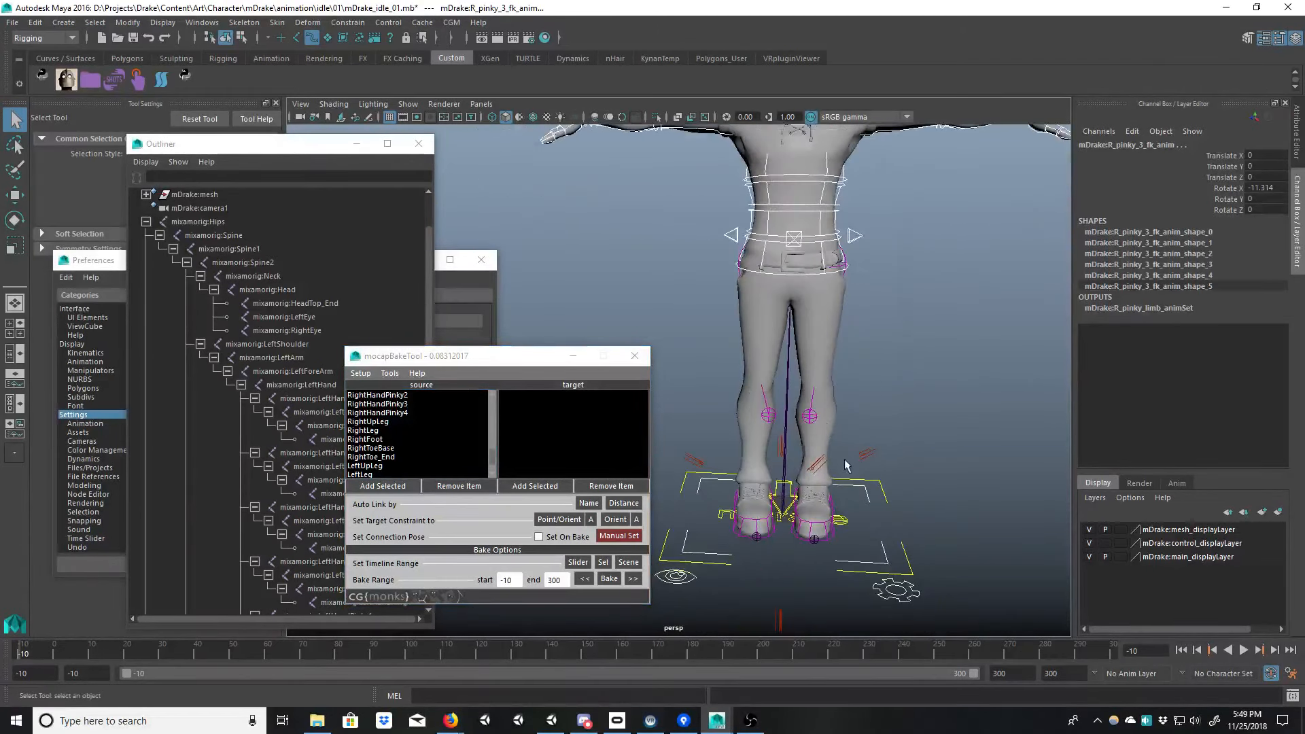
{"action": "left_click_drag", "start_coordinate": [844, 466], "coordinate": [745, 425], "text": "alt"}
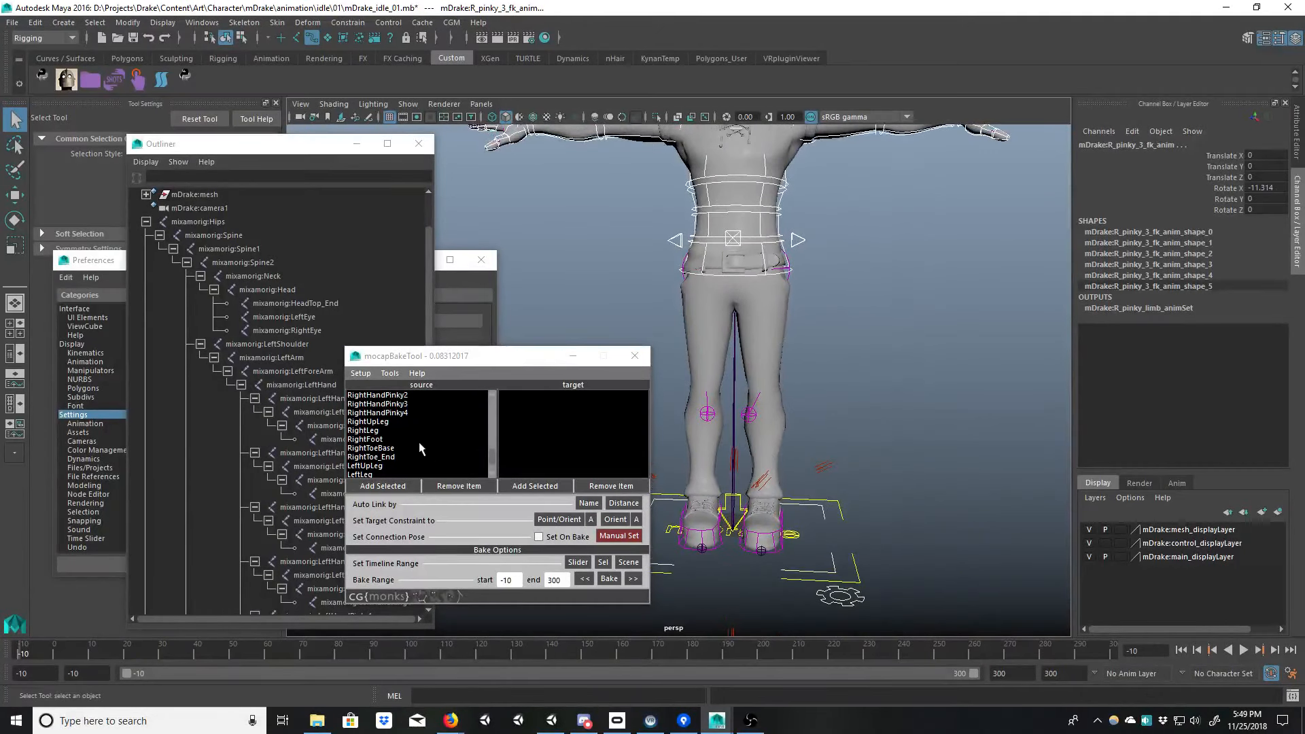
{"action": "left_click_drag", "start_coordinate": [751, 511], "coordinate": [805, 548], "text": "alt"}
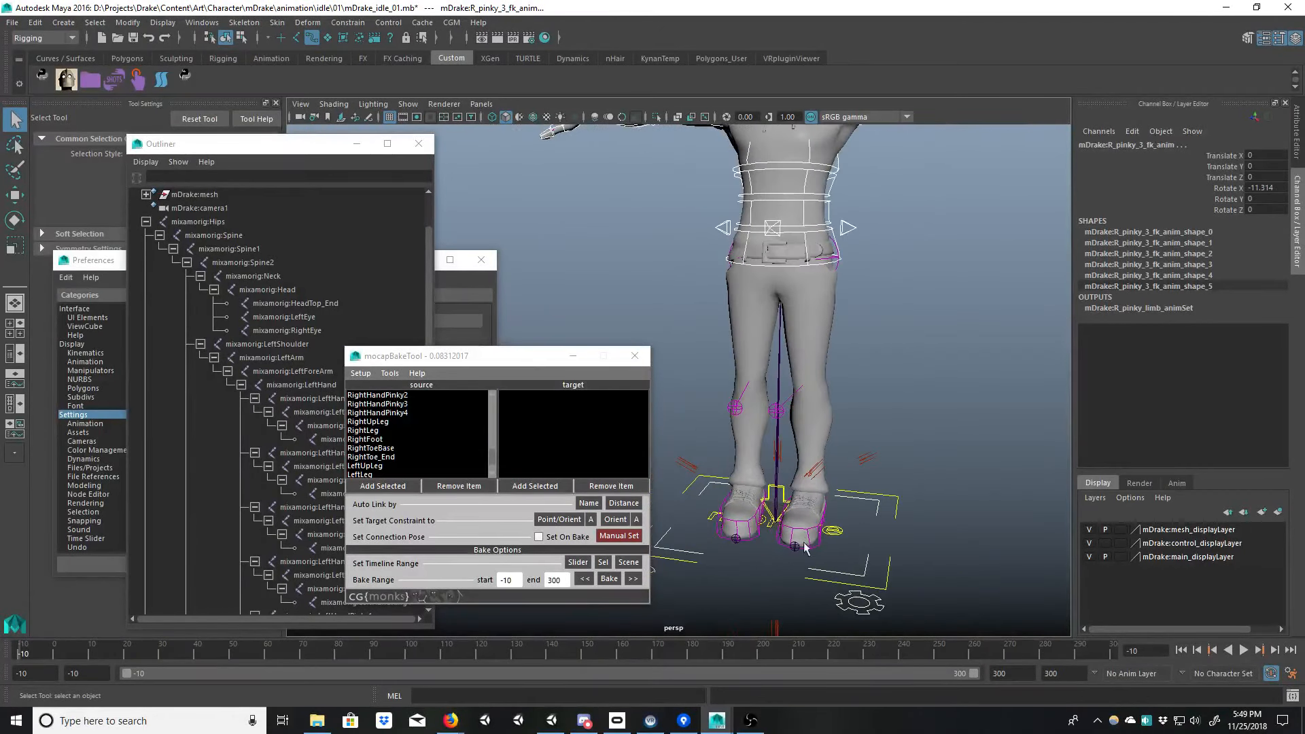
{"action": "left_click", "coordinate": [820, 544], "text": "shift"}
{"action": "middle_click_drag", "start_coordinate": [881, 480], "coordinate": [789, 533], "text": "alt"}
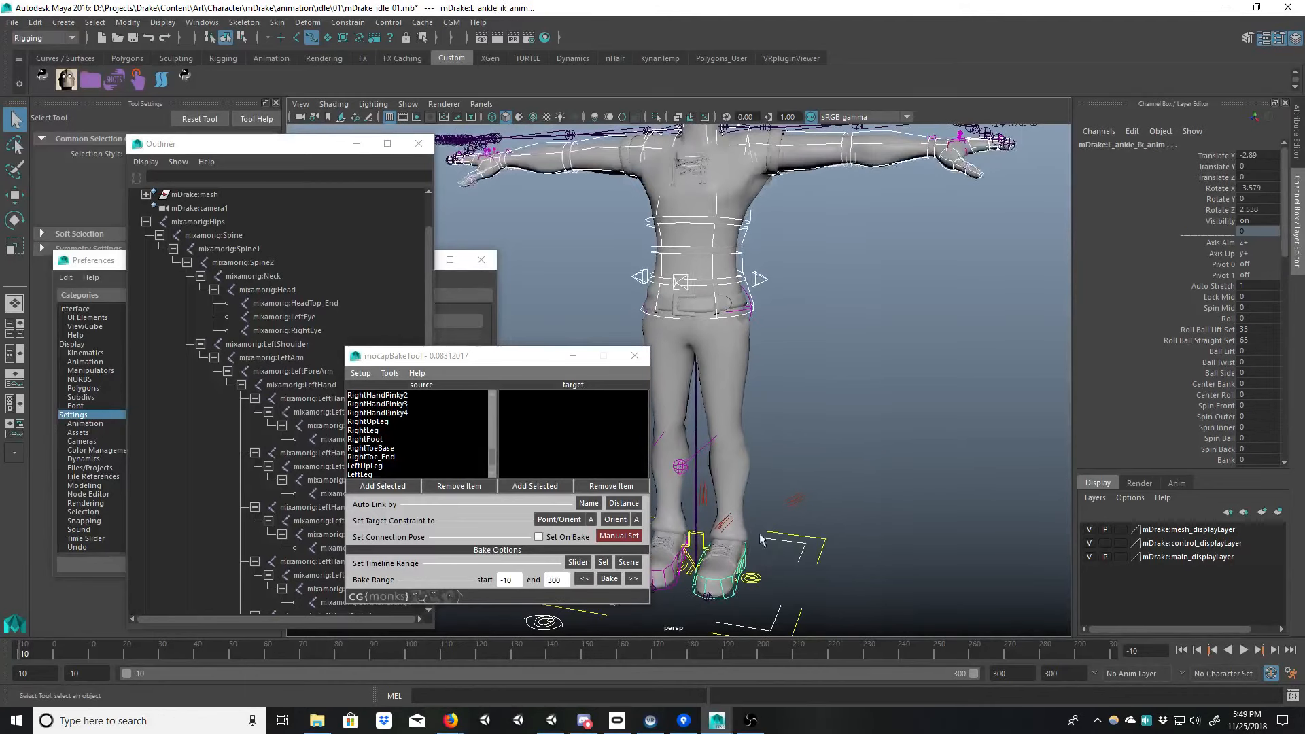
{"action": "left_click", "coordinate": [675, 586], "text": "shift"}
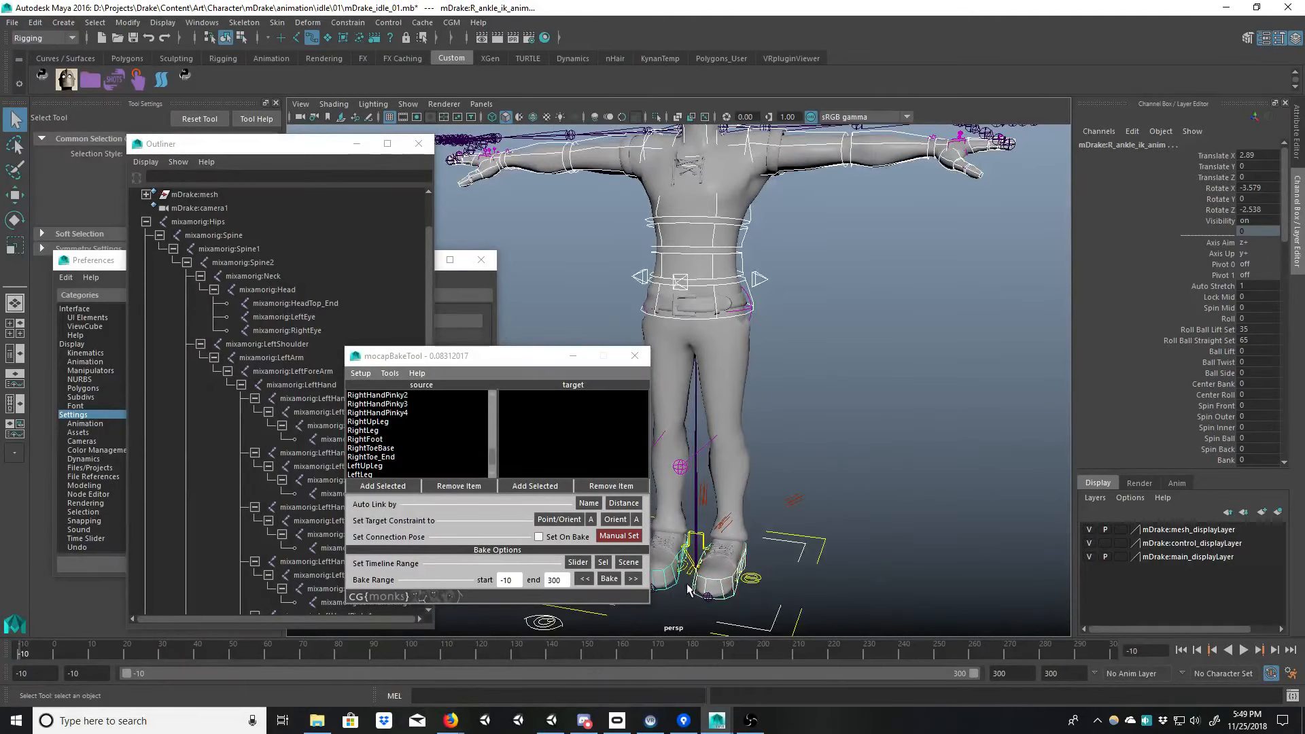
Step: Add the left and right knee IK pole controls to the selected rig controls
{"action": "middle_click_drag", "start_coordinate": [678, 588], "coordinate": [736, 534], "text": "alt"}
{"action": "right_click_drag", "start_coordinate": [736, 533], "coordinate": [849, 478], "text": "alt"}
{"action": "left_click_drag", "start_coordinate": [849, 484], "coordinate": [804, 443], "text": "alt"}
{"action": "right_click_drag", "start_coordinate": [804, 443], "coordinate": [756, 437], "text": "alt"}
{"action": "left_click", "coordinate": [713, 412]}
{"action": "left_click_drag", "start_coordinate": [755, 437], "coordinate": [784, 409], "text": "alt"}
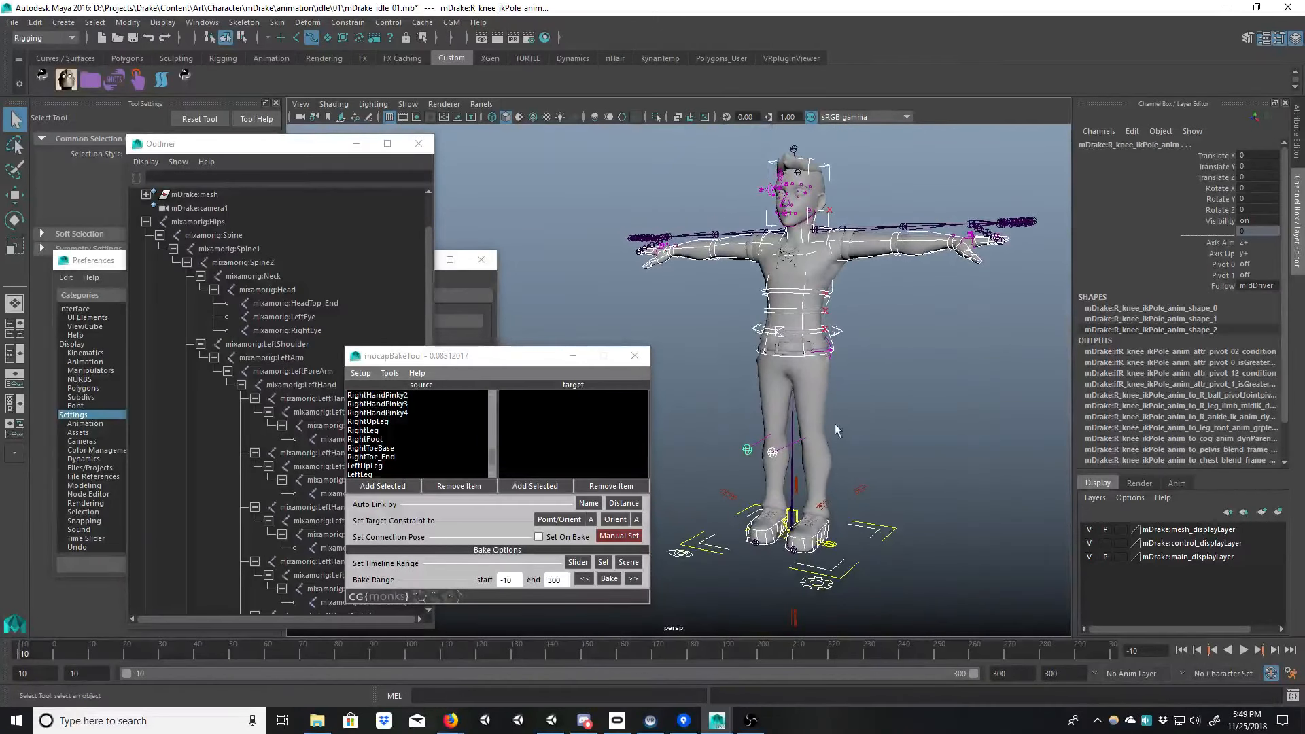
{"action": "middle_click_drag", "start_coordinate": [835, 424], "coordinate": [832, 424], "text": "alt"}
{"action": "left_click_drag", "start_coordinate": [710, 402], "coordinate": [798, 402], "text": "alt"}
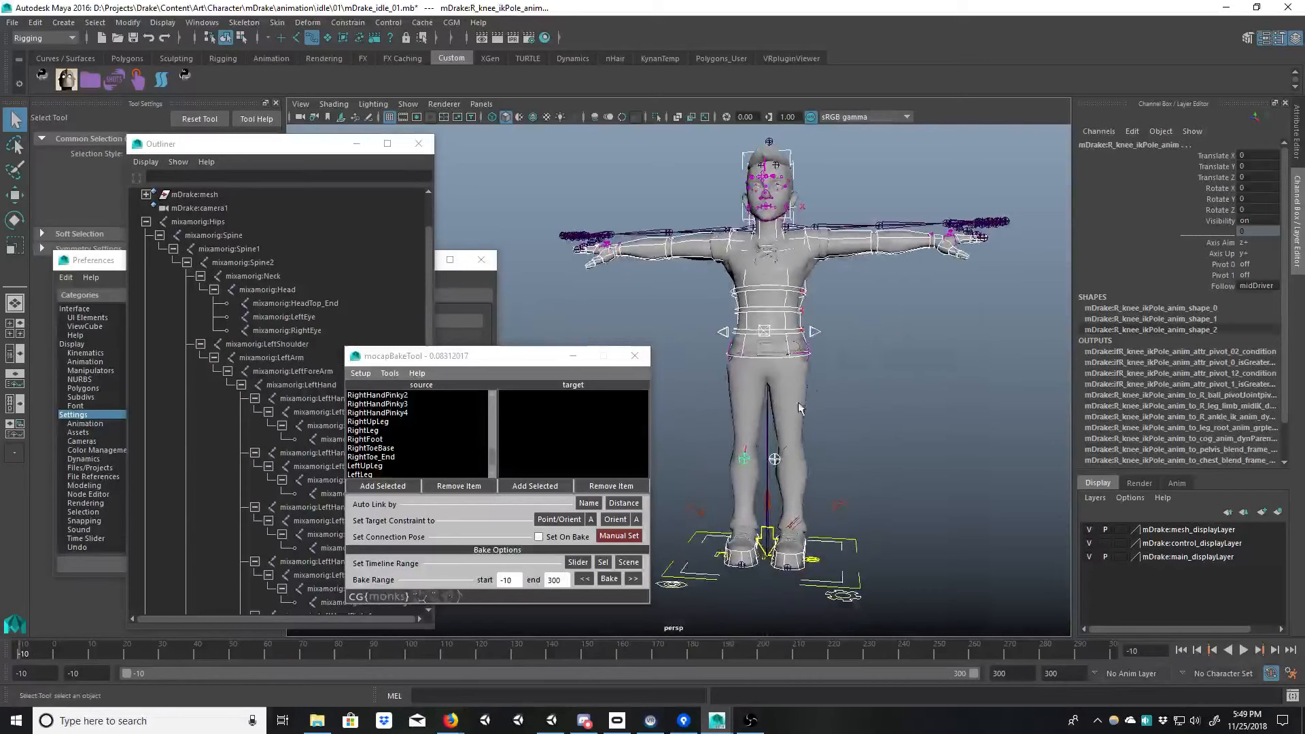
Step: Add the selected rig controls to the target list and auto-link them to the source joints by distance
{"action": "left_click", "coordinate": [537, 485]}
{"action": "left_click_drag", "start_coordinate": [788, 403], "coordinate": [714, 424], "text": "alt"}
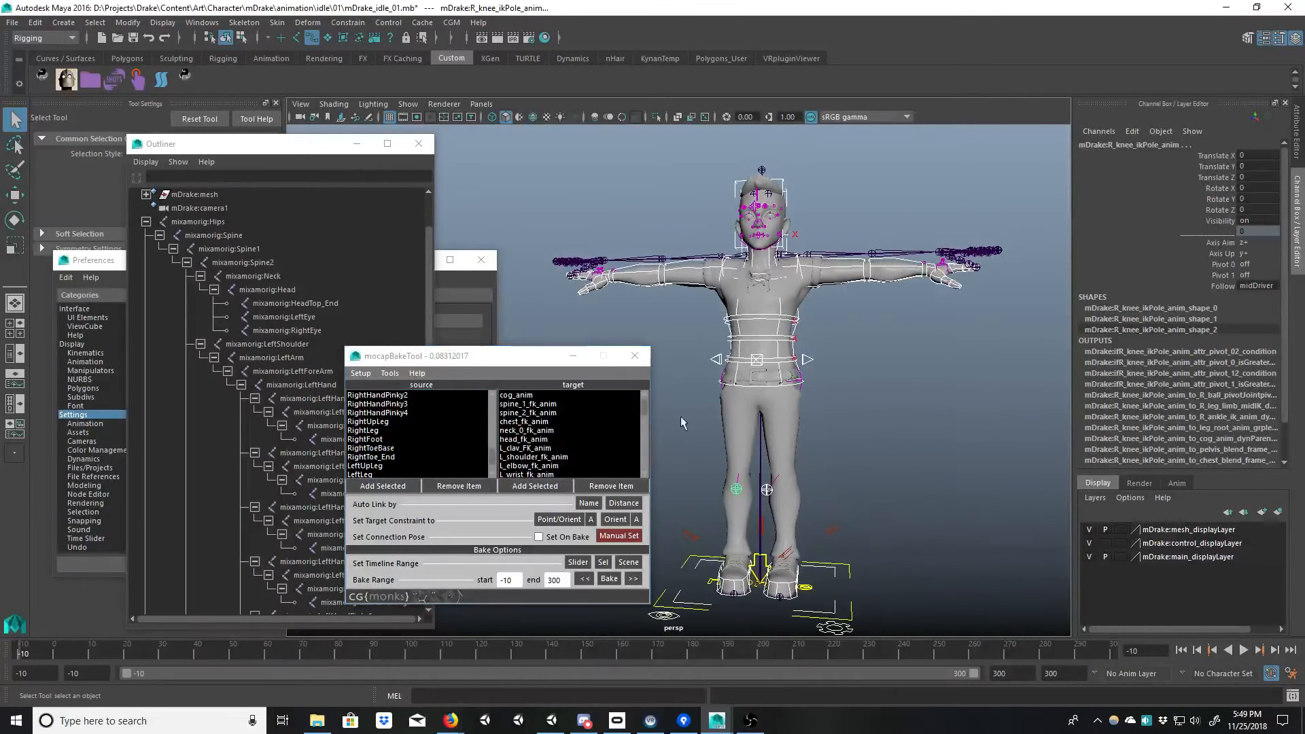
{"action": "left_click", "coordinate": [623, 504]}
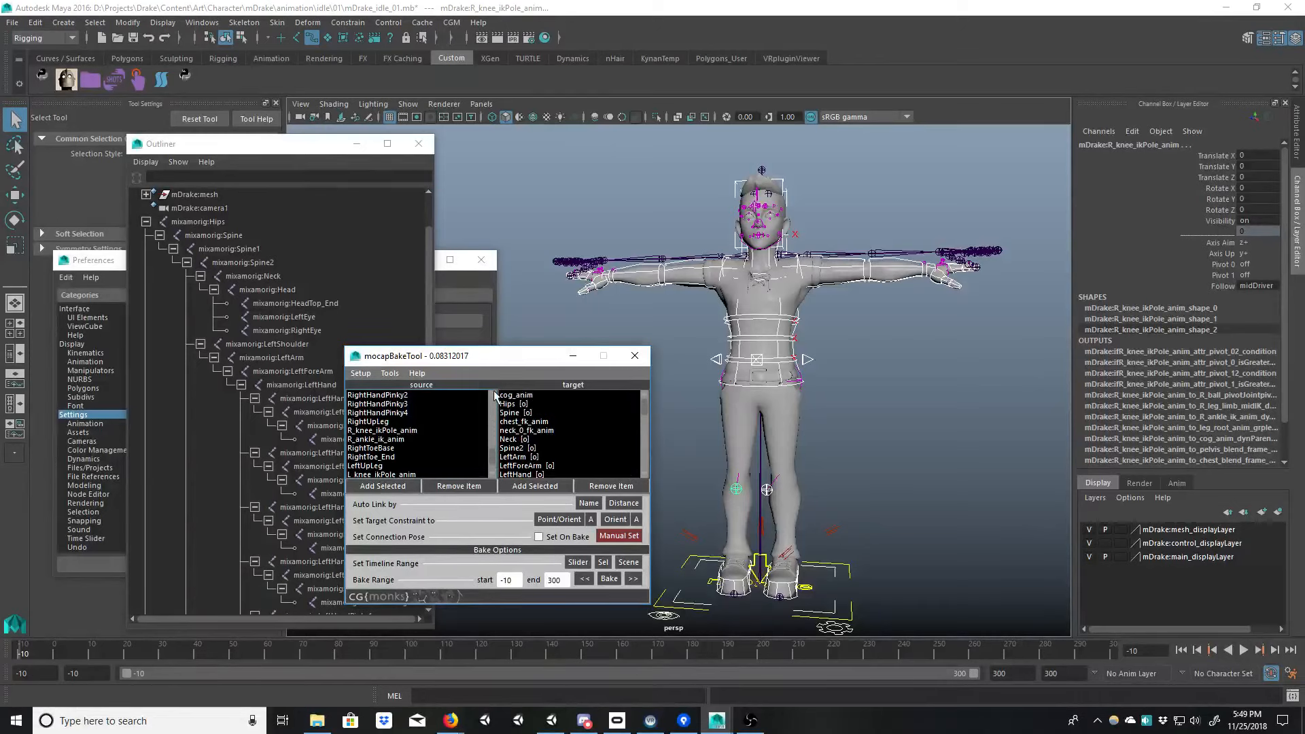
Step: Examine which source joints the hips, spine, chest and neck controls are linked to in both lists
{"action": "scroll", "coordinate": [494, 395], "scroll_direction": "up", "scroll_amount": 10}
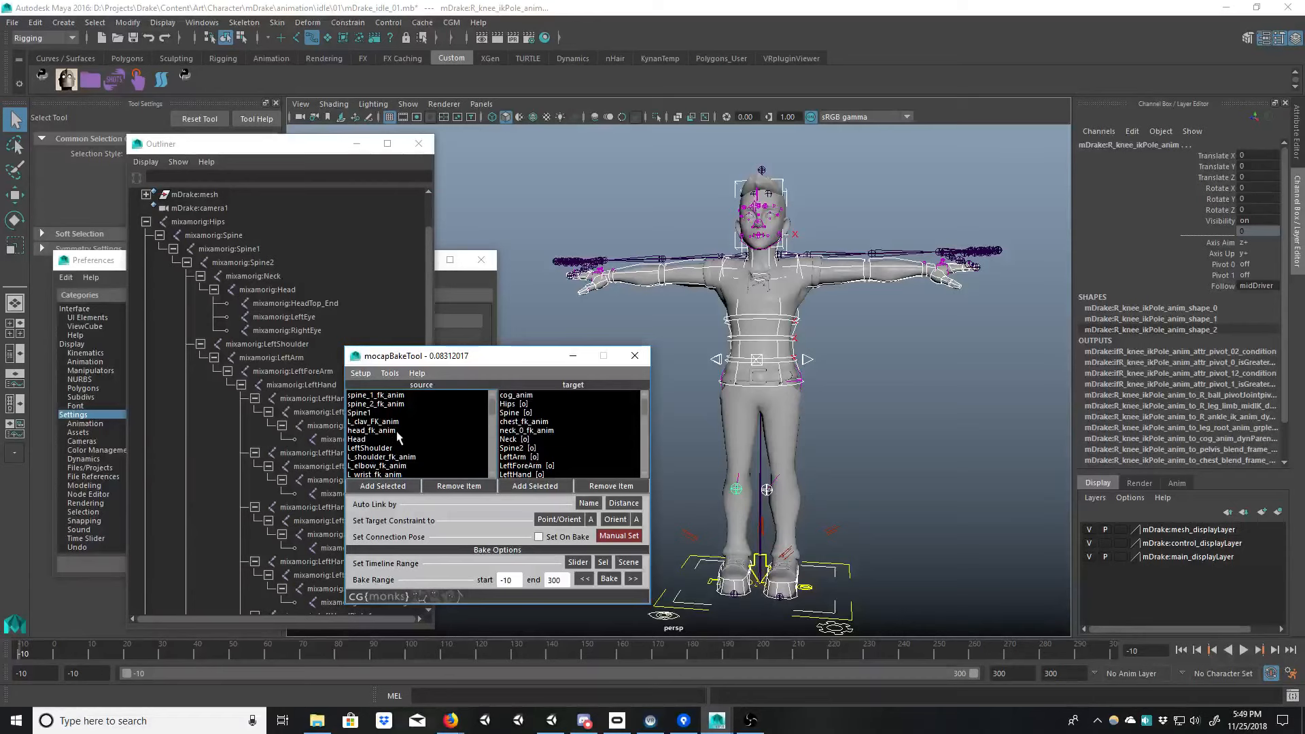
{"action": "left_click", "coordinate": [418, 395]}
{"action": "left_click", "coordinate": [510, 396]}
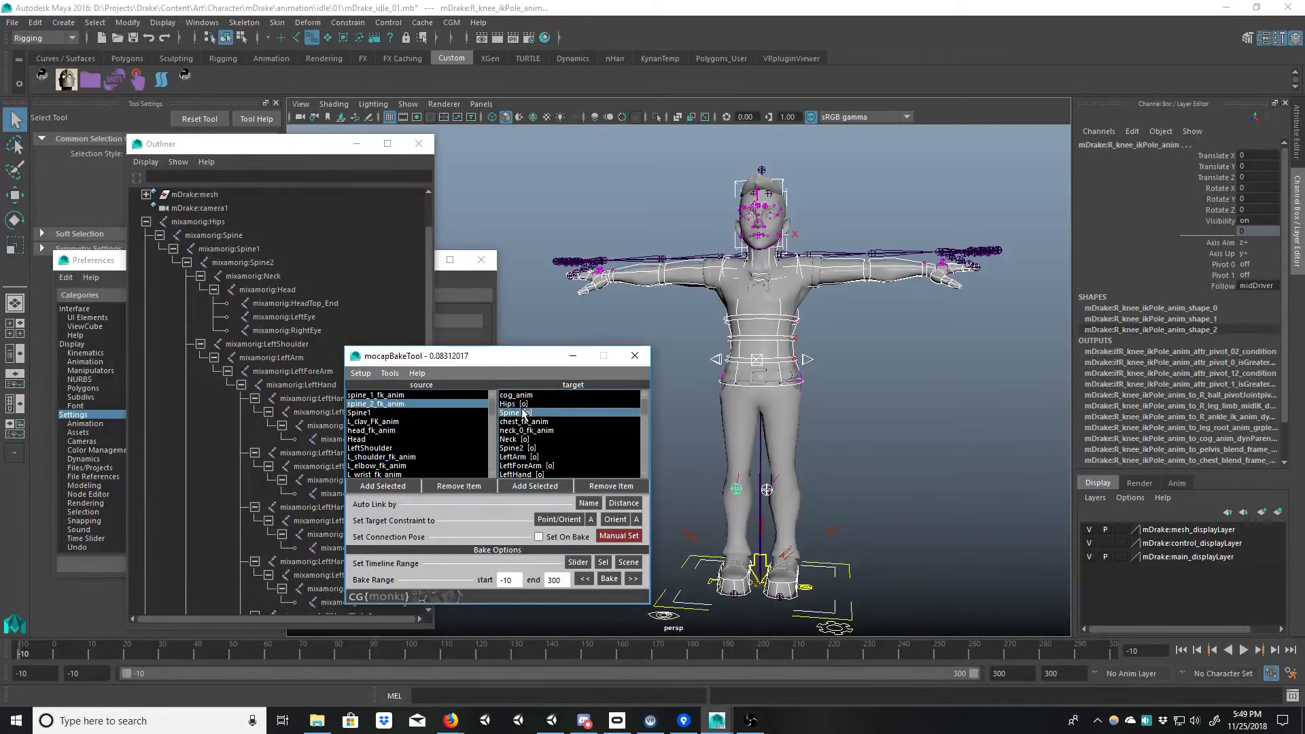
{"action": "left_click", "coordinate": [522, 405]}
{"action": "left_click", "coordinate": [520, 413]}
{"action": "left_click", "coordinate": [521, 422]}
{"action": "left_click", "coordinate": [522, 431]}
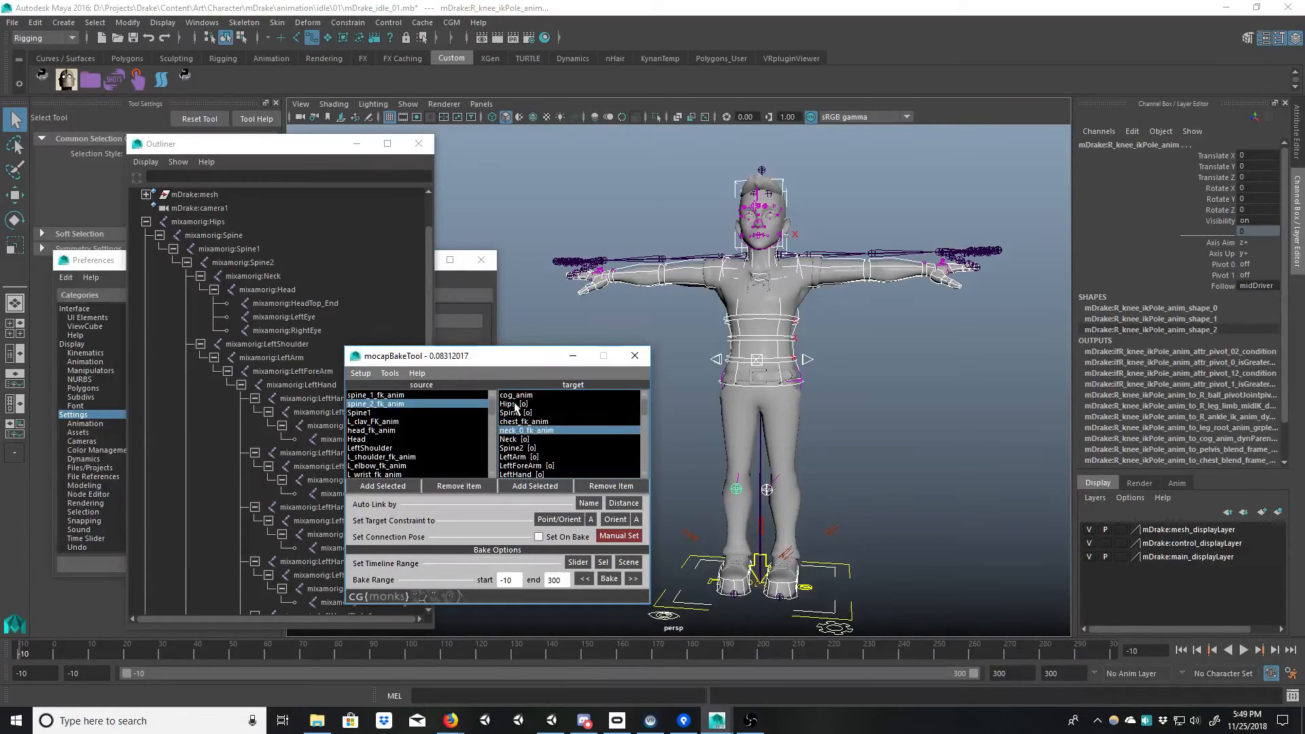
{"action": "left_click", "coordinate": [515, 405]}
Step: Enable multiple targets in the bake tool's setup and auto-link the lists by distance again
{"action": "left_click", "coordinate": [360, 373]}
{"action": "left_click", "coordinate": [395, 392]}
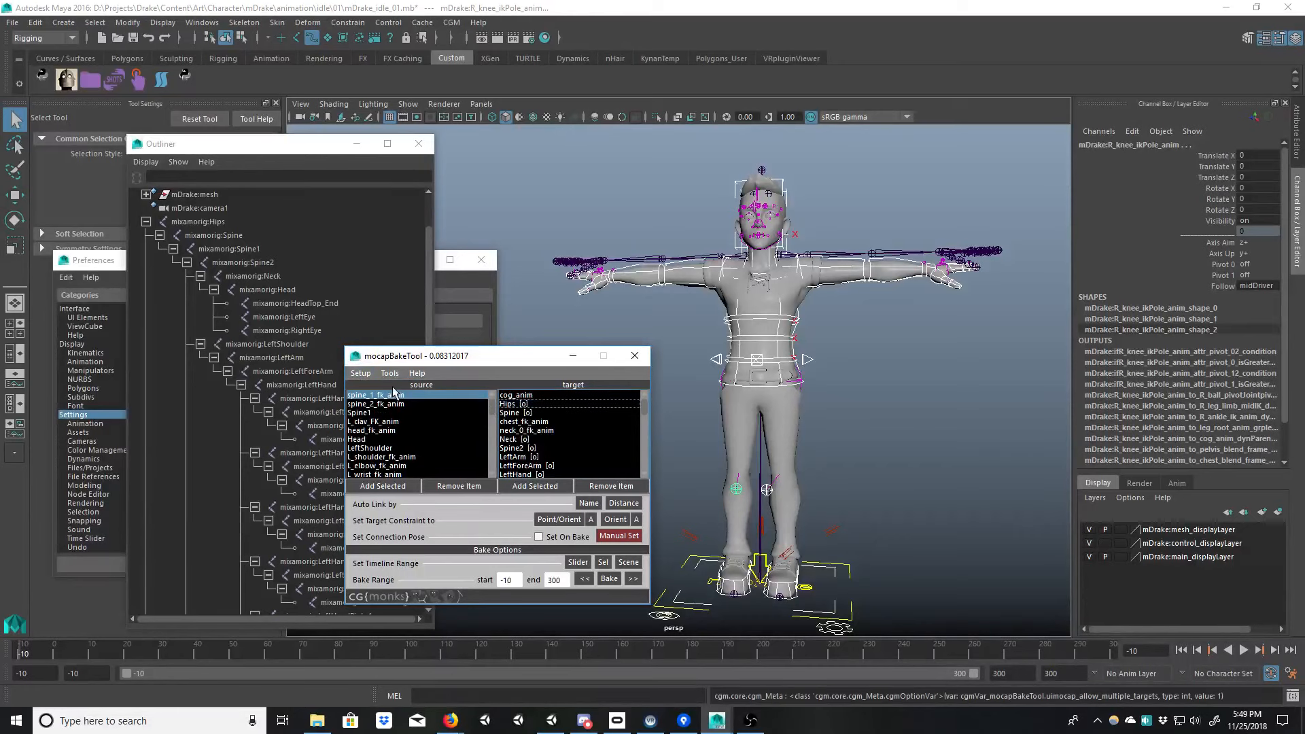
{"action": "left_click", "coordinate": [623, 503]}
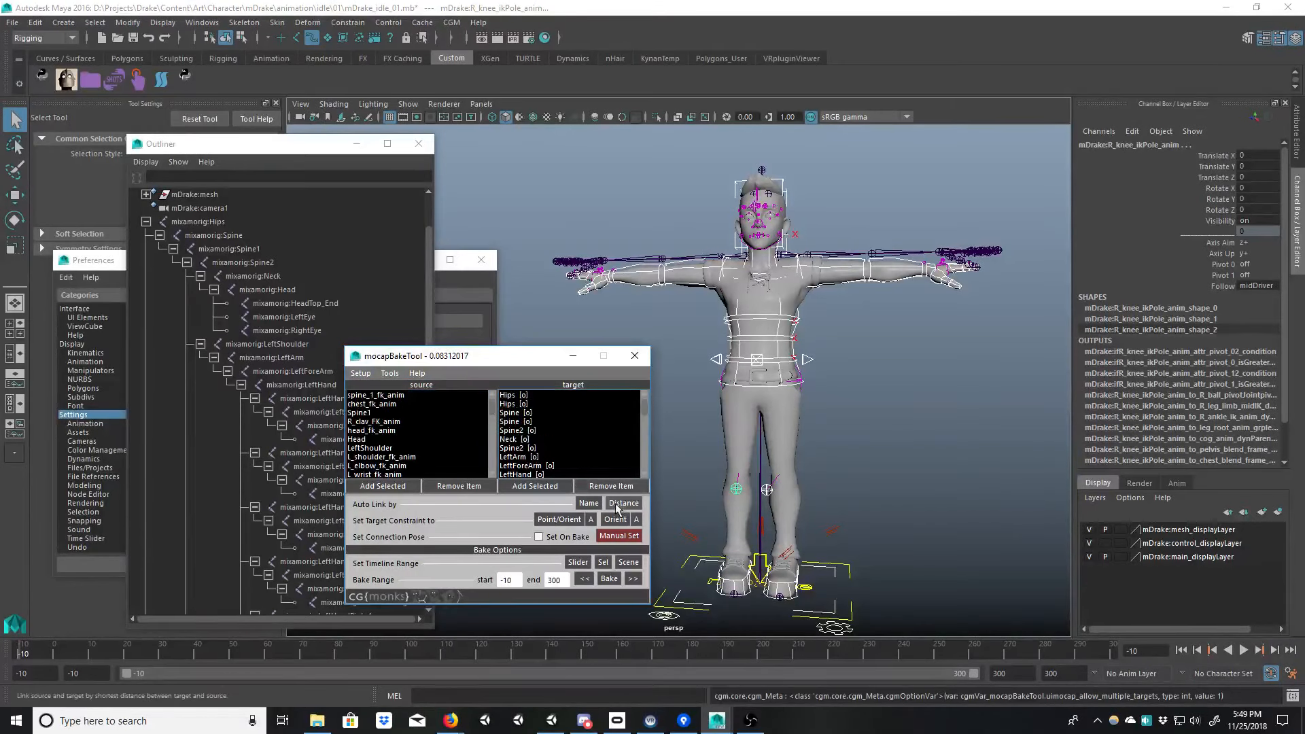
Step: Check the regenerated links between the source joints and the hip, spine and neck controls
{"action": "left_click", "coordinate": [424, 396]}
{"action": "left_click", "coordinate": [509, 396]}
{"action": "left_click", "coordinate": [523, 404]}
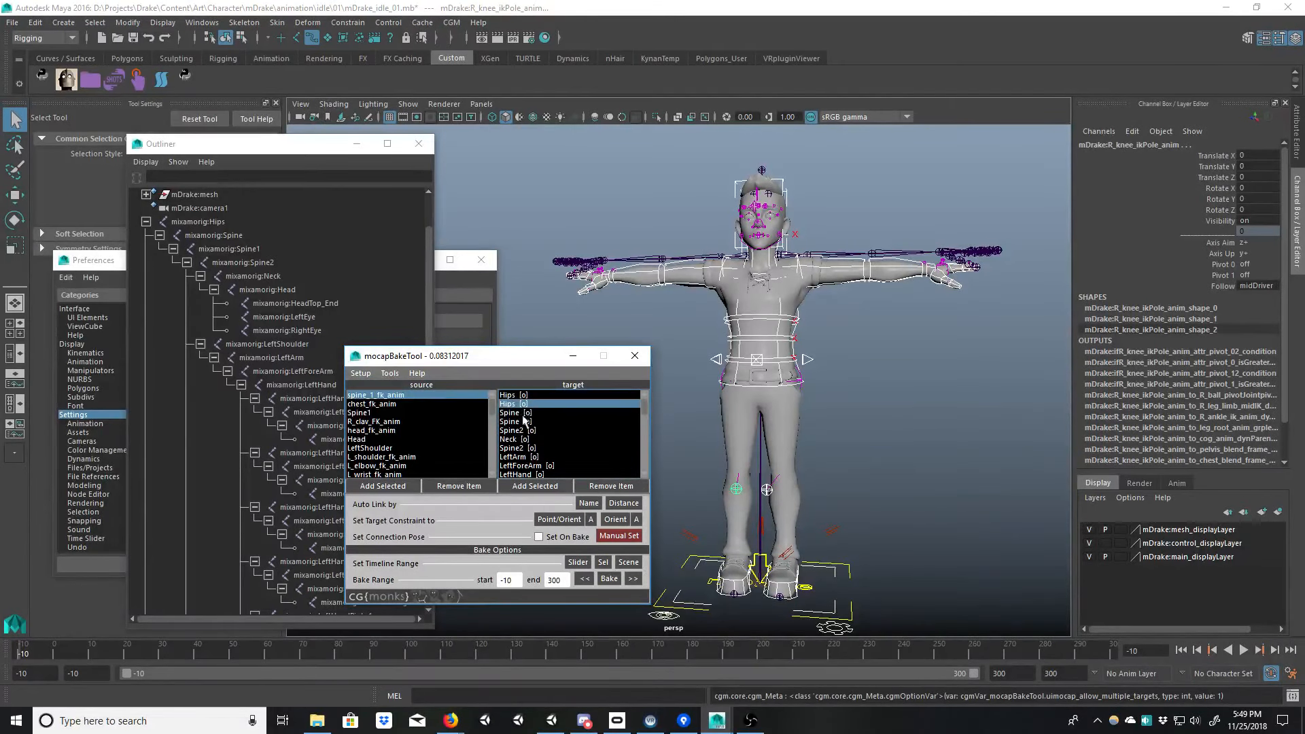
{"action": "left_click", "coordinate": [523, 421]}
{"action": "left_click", "coordinate": [519, 438]}
Step: Link Hips to cog_anim, Spine to spine_1_fk_anim, Spine1 to spine_2_fk_anim and Spine2 to chest_fk_anim
{"action": "left_click", "coordinate": [513, 396]}
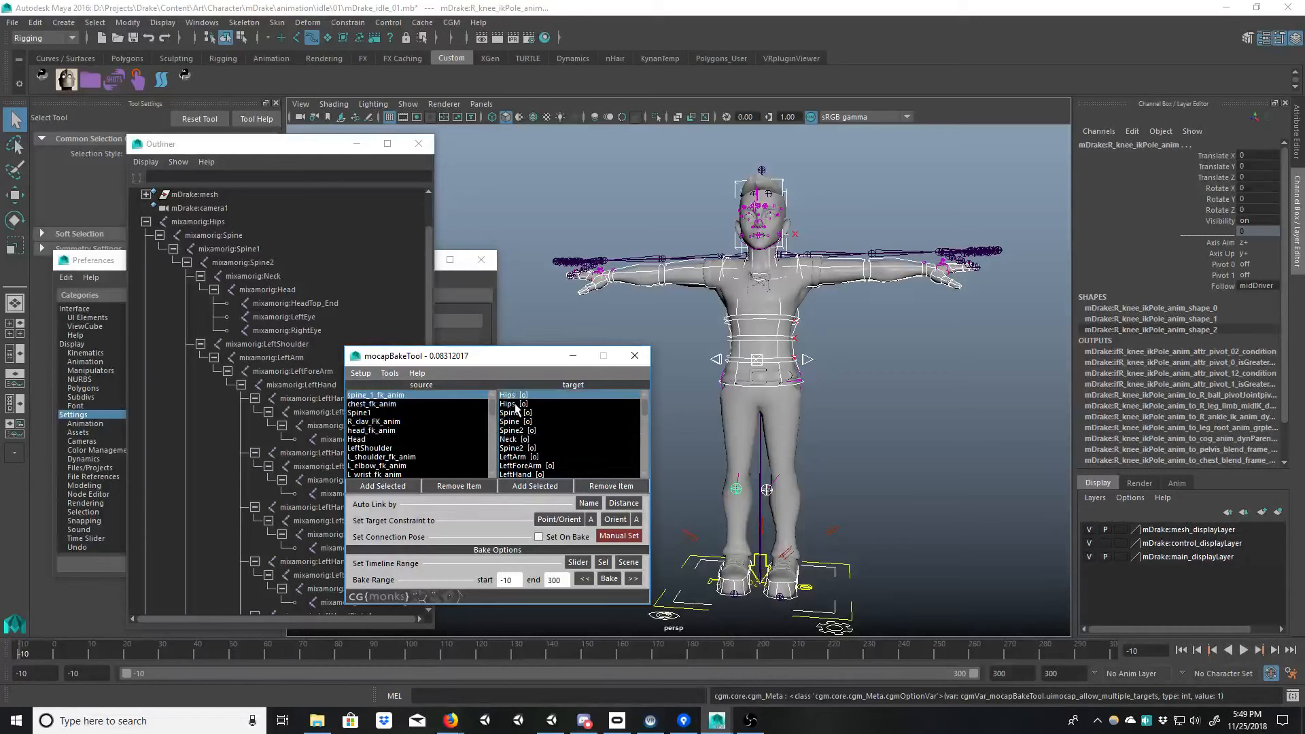
{"action": "left_click", "coordinate": [507, 404]}
{"action": "left_click", "coordinate": [462, 403]}
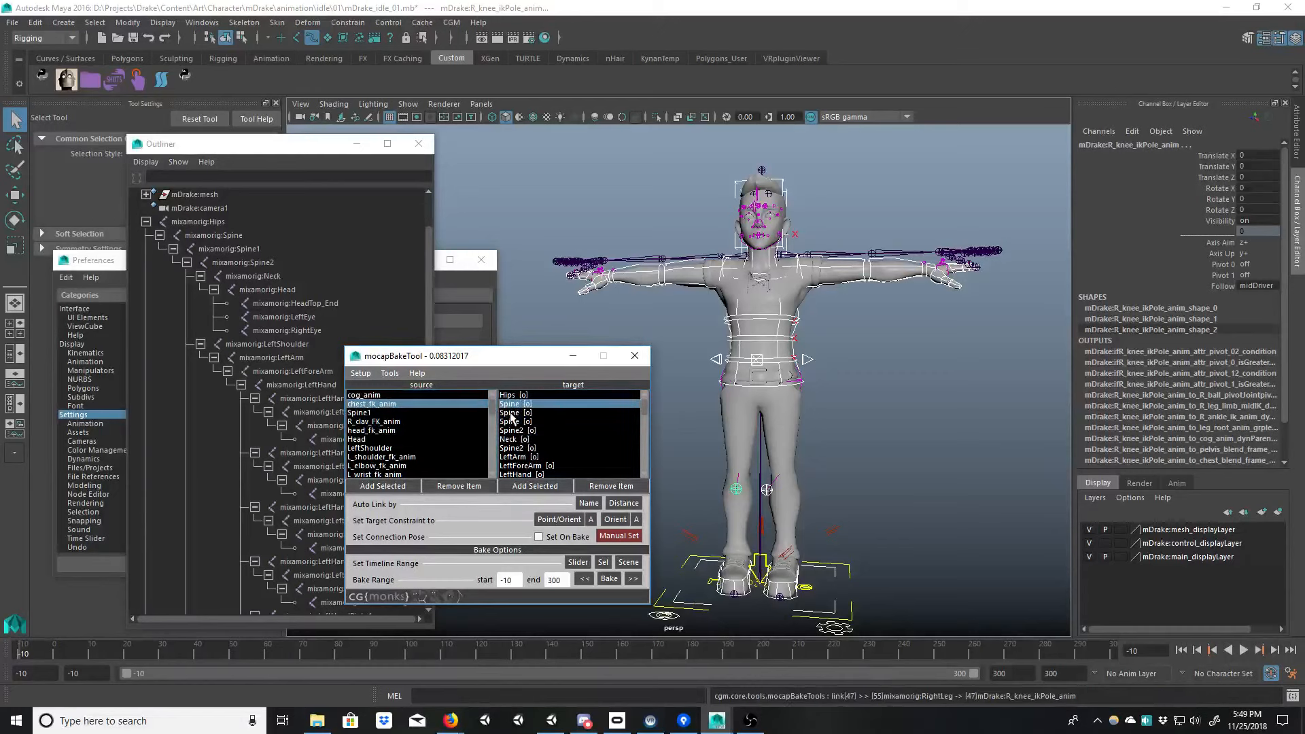
{"action": "left_click", "coordinate": [511, 412]}
{"action": "left_click", "coordinate": [472, 412]}
{"action": "left_click", "coordinate": [510, 422]}
{"action": "left_click", "coordinate": [465, 422]}
Step: Link Neck to neck_0_fk_anim, Head to head_fk_anim, LeftShoulder to L_clav_FK_anim and LeftArm to L_shoulder_fk_anim
{"action": "left_click", "coordinate": [501, 432]}
{"action": "left_click", "coordinate": [464, 430]}
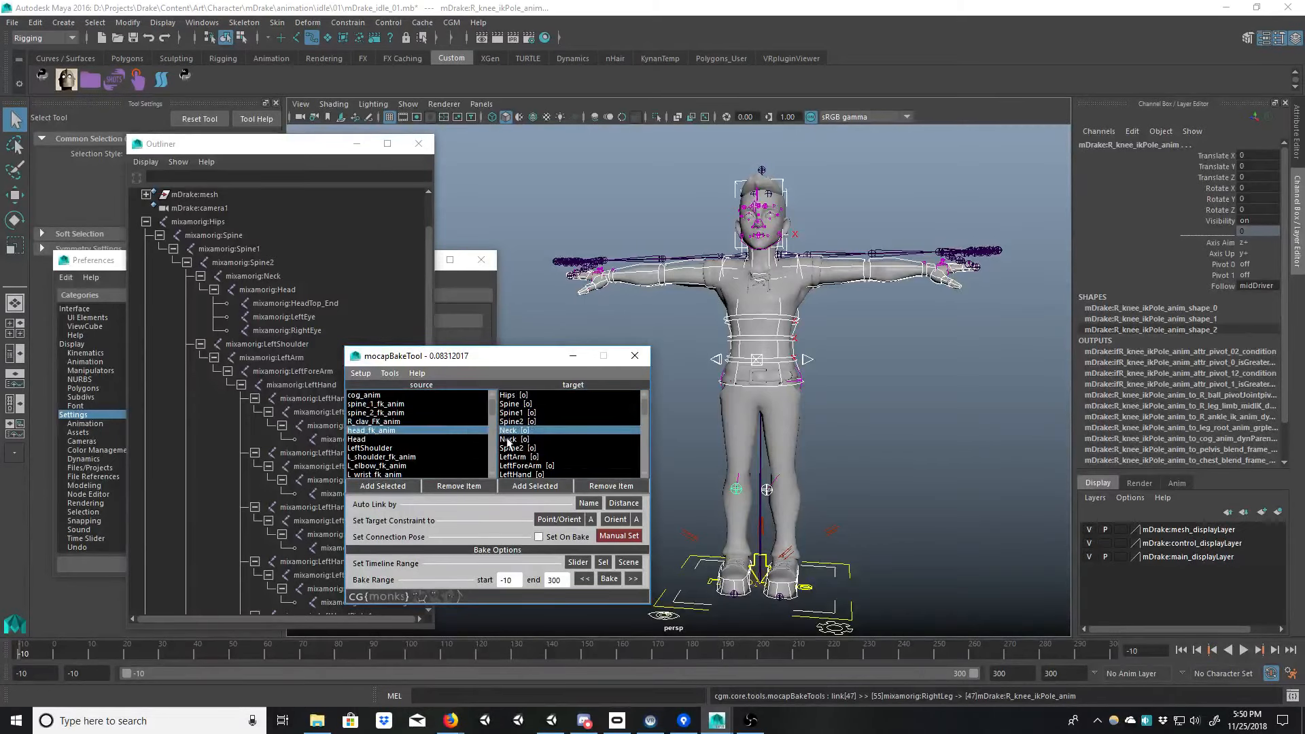
{"action": "left_click", "coordinate": [506, 439]}
{"action": "left_click", "coordinate": [466, 439]}
{"action": "left_click", "coordinate": [511, 447]}
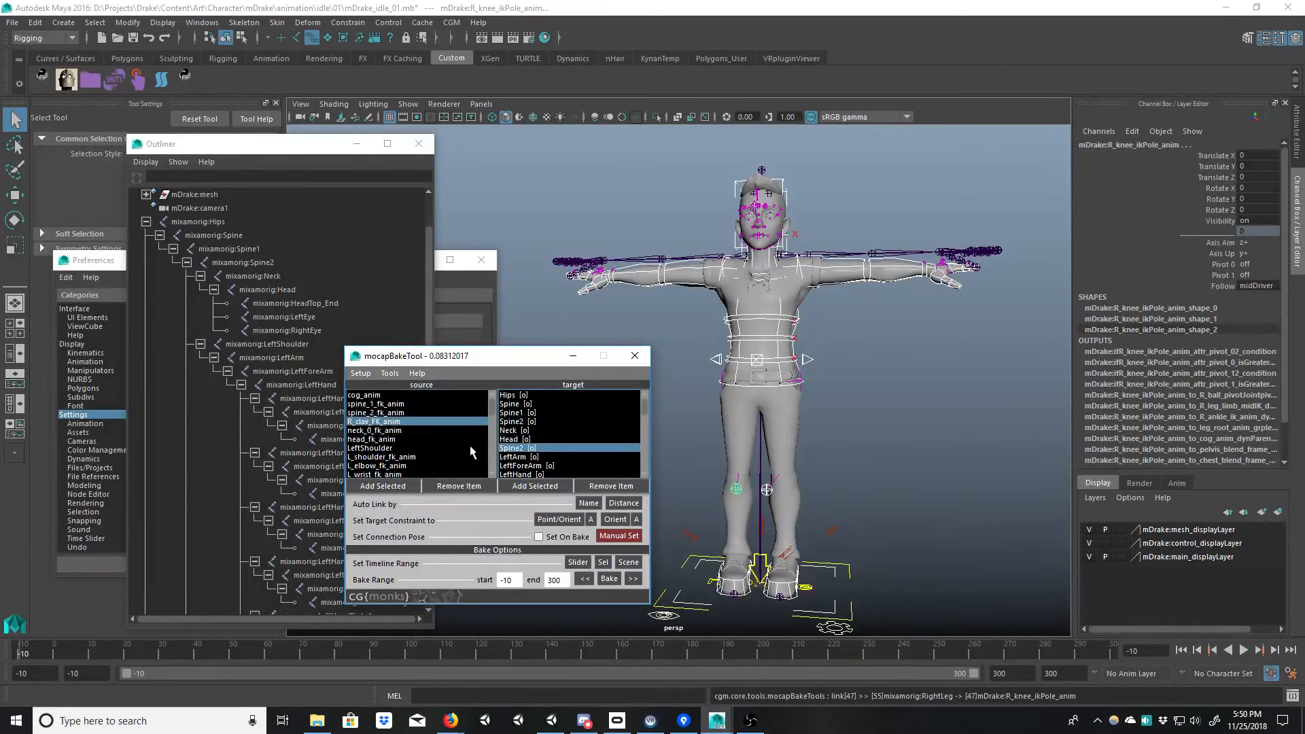
{"action": "left_click", "coordinate": [471, 446]}
{"action": "left_click", "coordinate": [508, 458]}
{"action": "left_click", "coordinate": [471, 457]}
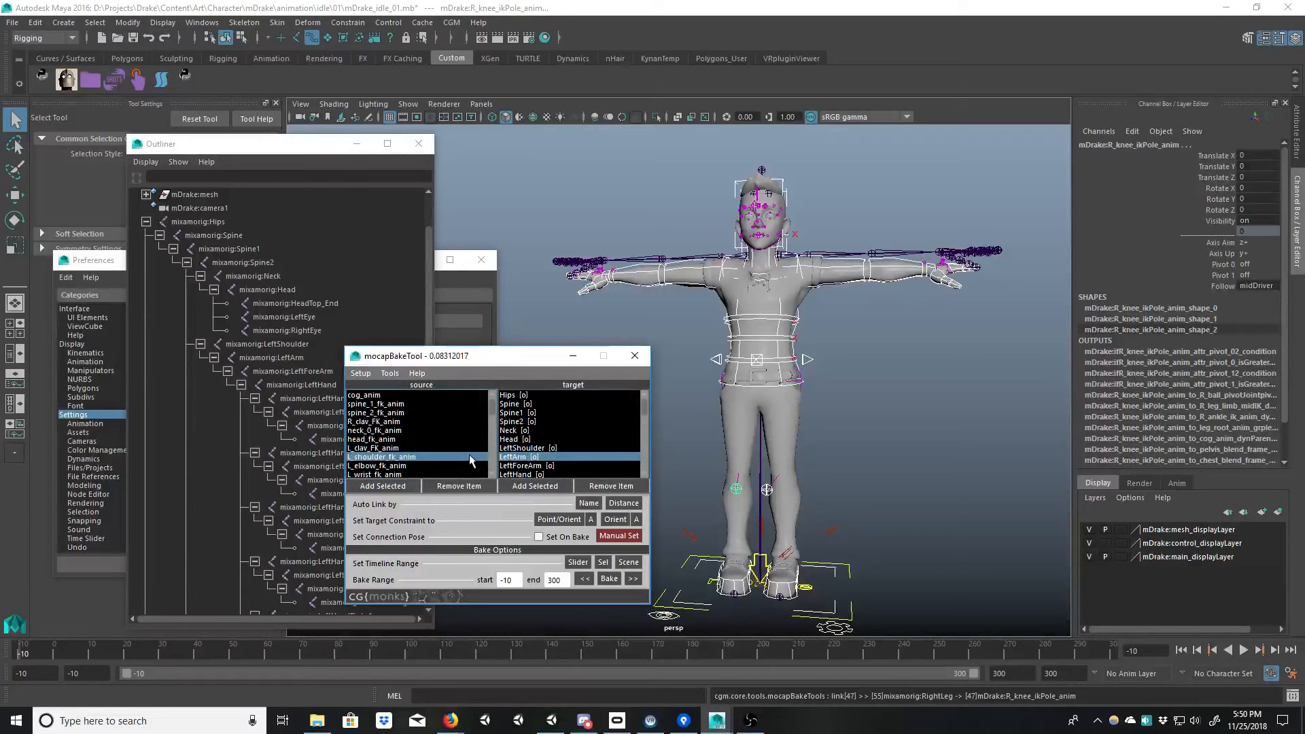
{"action": "double_click", "coordinate": [513, 454]}
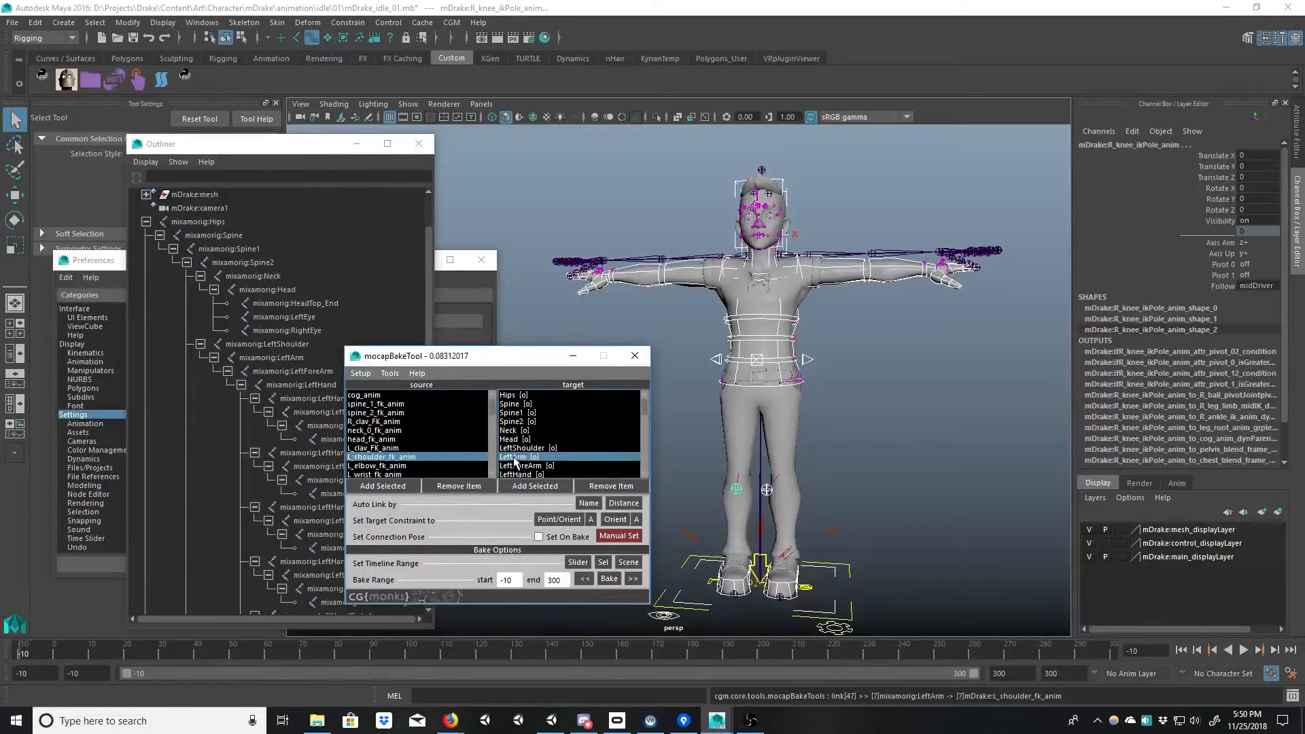
Step: Review the links of the spine, head, left shoulder, left arm and left forearm targets
{"action": "left_click", "coordinate": [522, 466]}
{"action": "left_click", "coordinate": [525, 455]}
{"action": "left_click", "coordinate": [523, 437]}
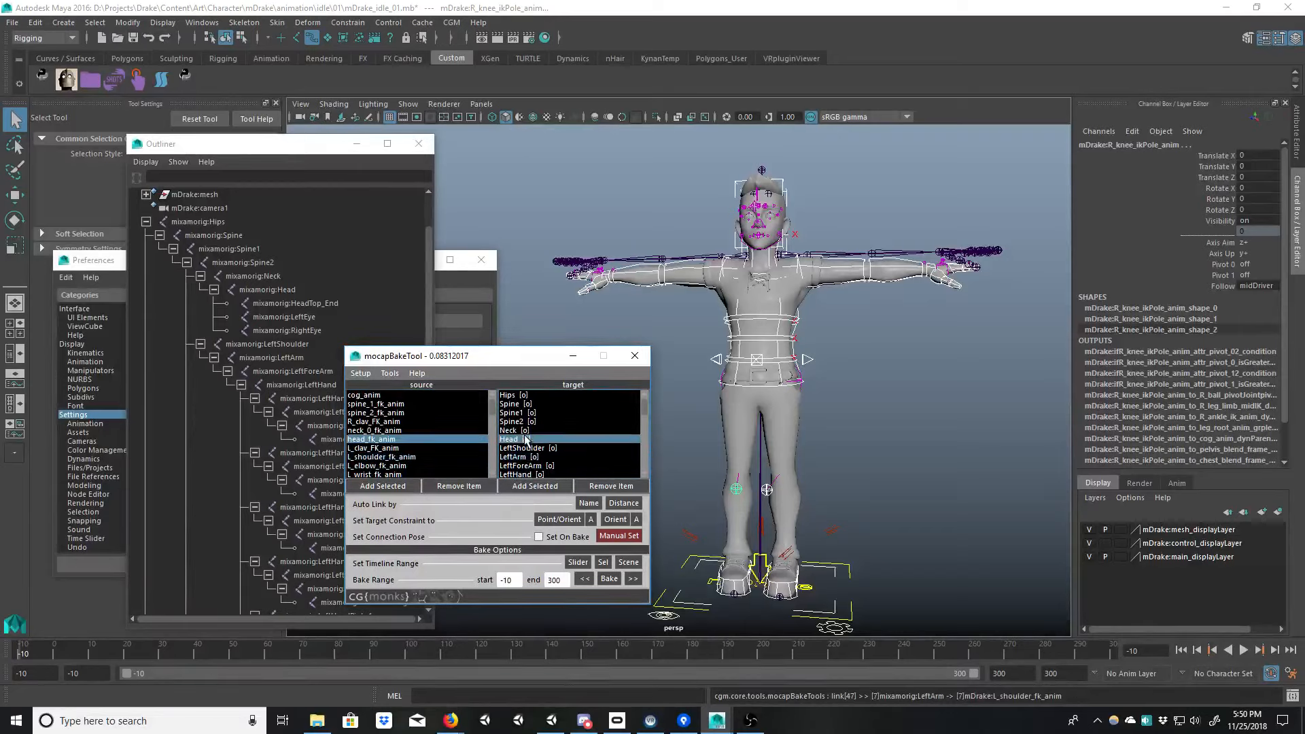
{"action": "left_click", "coordinate": [523, 411]}
{"action": "left_click", "coordinate": [579, 449]}
{"action": "left_click", "coordinate": [574, 466]}
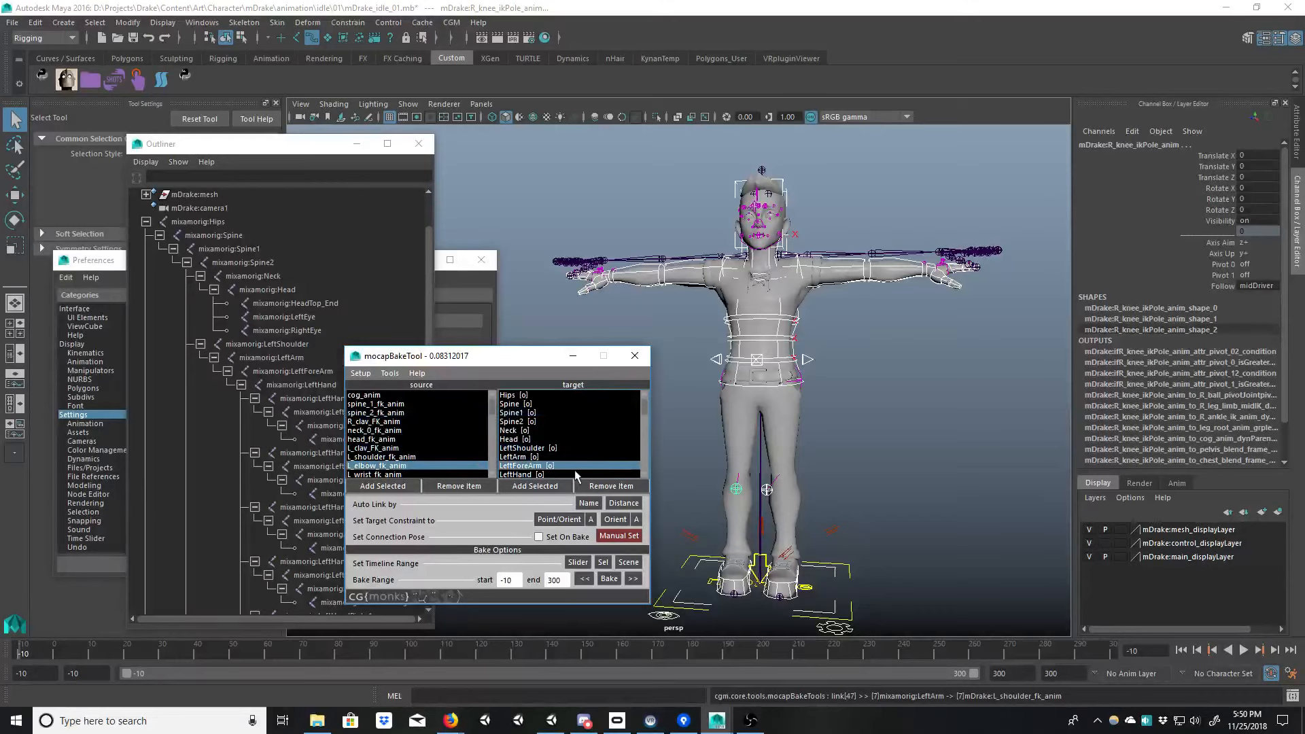
Step: Step through the left hand and finger targets to examine which source joints they are linked to
{"action": "left_click", "coordinate": [574, 472]}
{"action": "left_click", "coordinate": [574, 472]}
{"action": "left_click", "coordinate": [574, 472]}
{"action": "left_click", "coordinate": [575, 473]}
{"action": "left_click", "coordinate": [574, 474]}
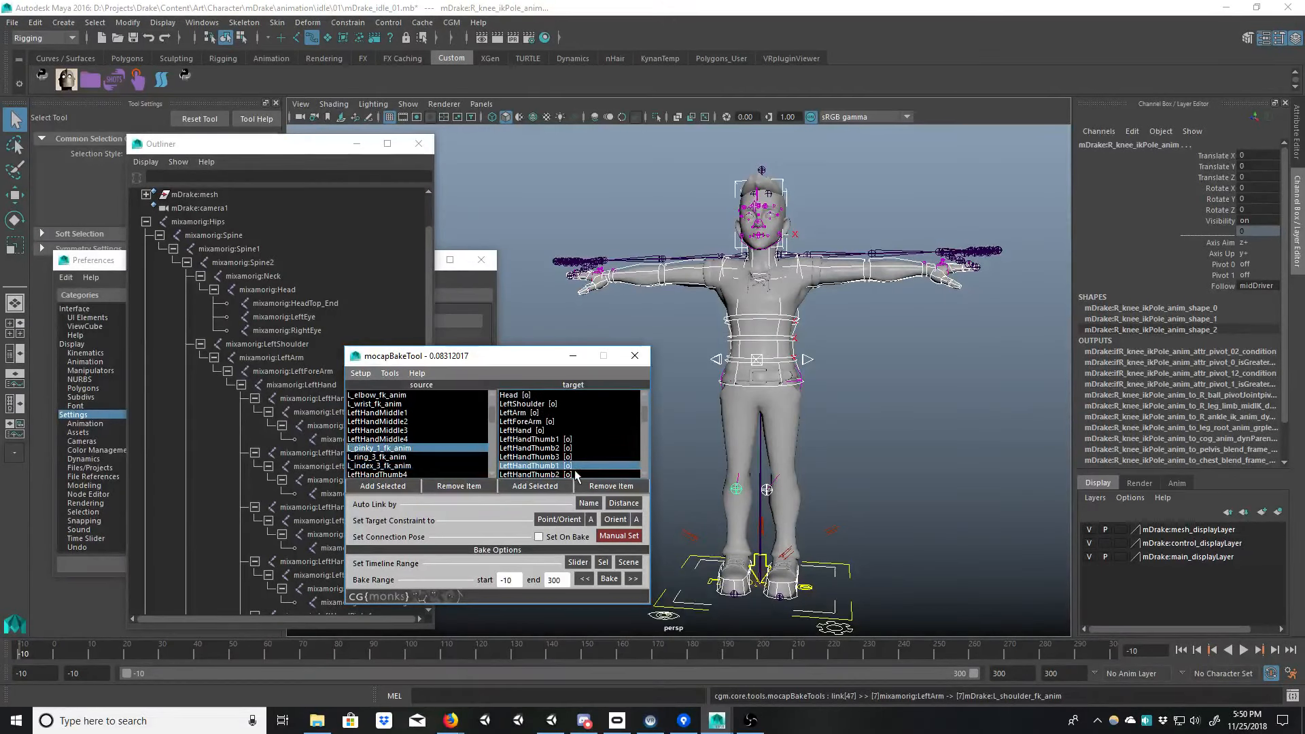
{"action": "key", "text": "Up"}
{"action": "key", "text": "Up"}
{"action": "key", "text": "Up"}
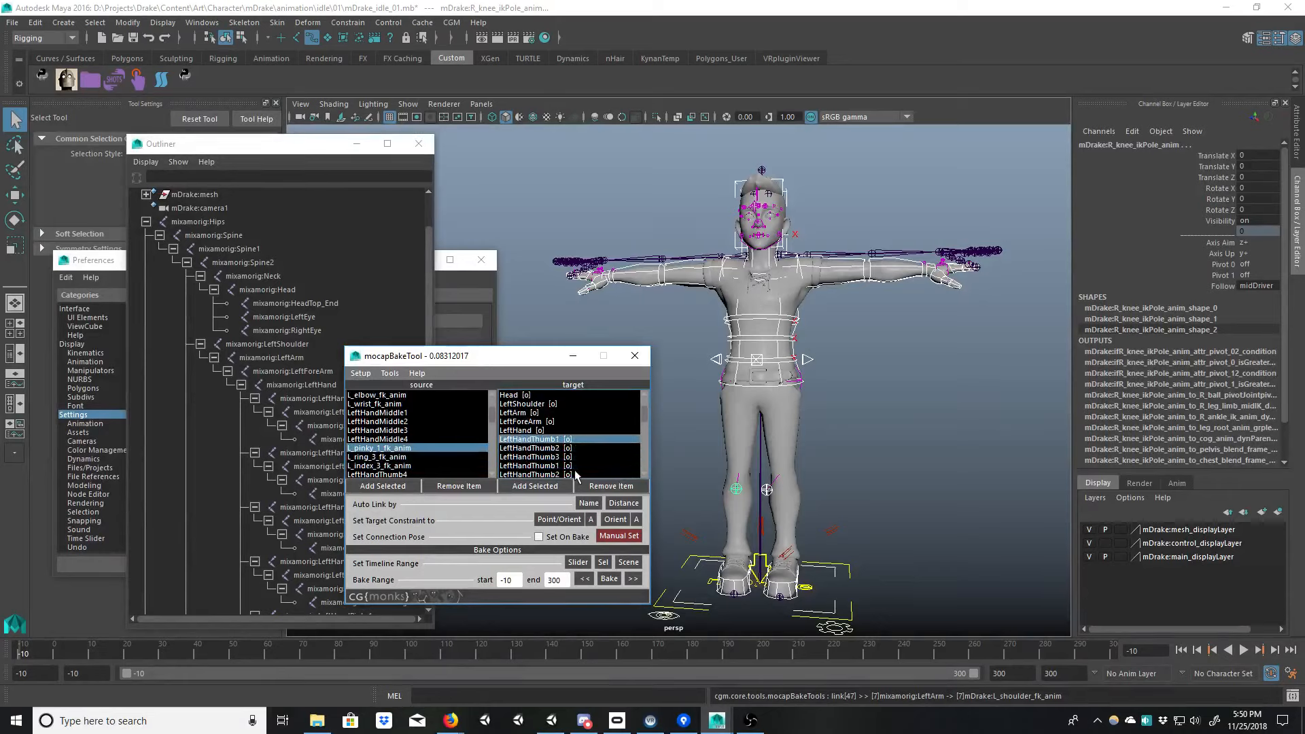
{"action": "key", "text": "Down"}
{"action": "key", "text": "Down"}
{"action": "key", "text": "Up"}
{"action": "key", "text": "Down"}
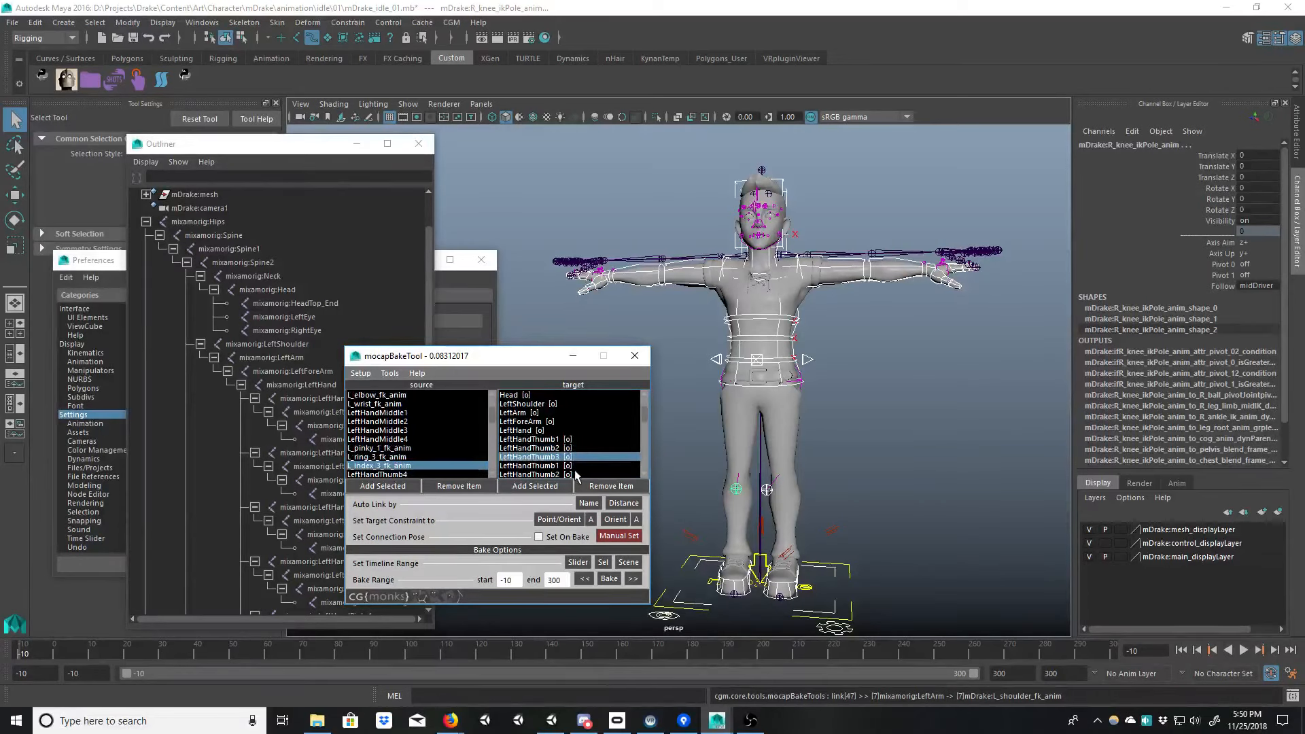
{"action": "key", "text": "Up"}
{"action": "key", "text": "Up"}
{"action": "key", "text": "Up"}
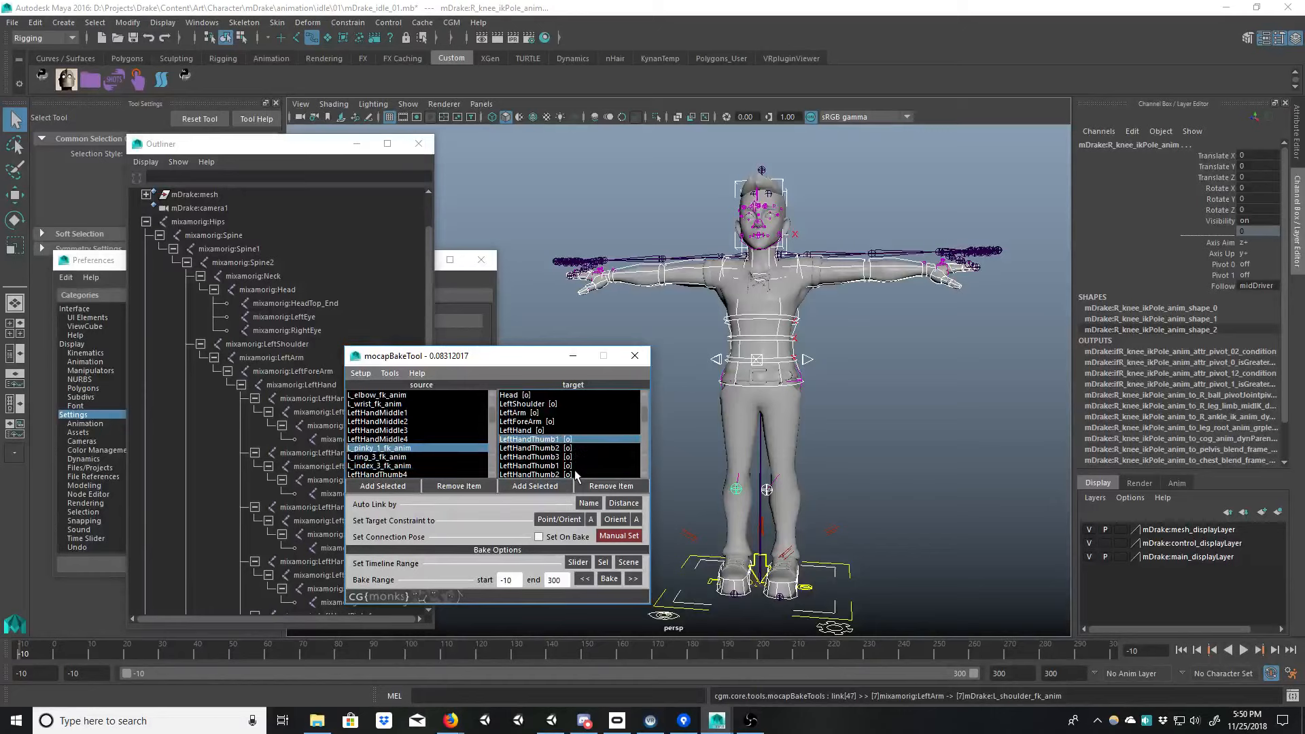
{"action": "key", "text": "Down"}
{"action": "key", "text": "Up"}
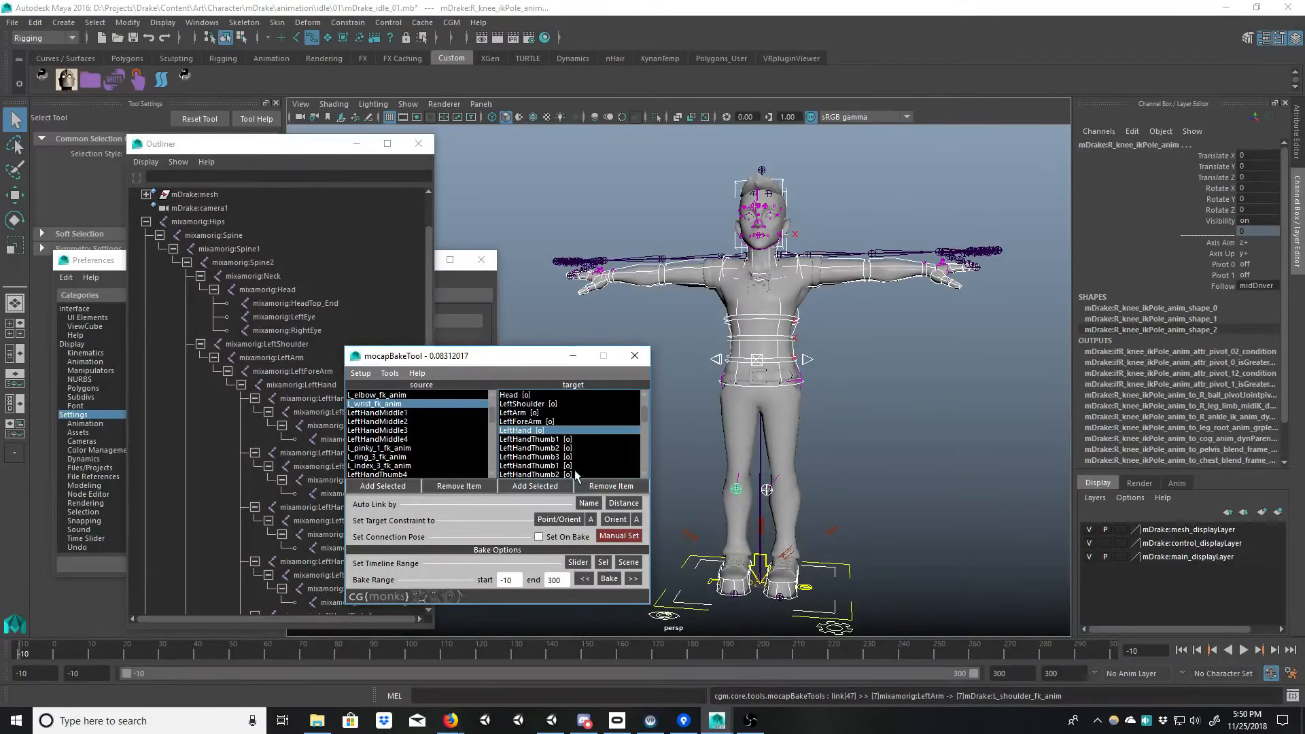
Step: Link LeftHandMiddle1 to L_middle_1_fk_anim and LeftHandMiddle2 to L_middle_2_fk_anim
{"action": "left_click", "coordinate": [425, 412]}
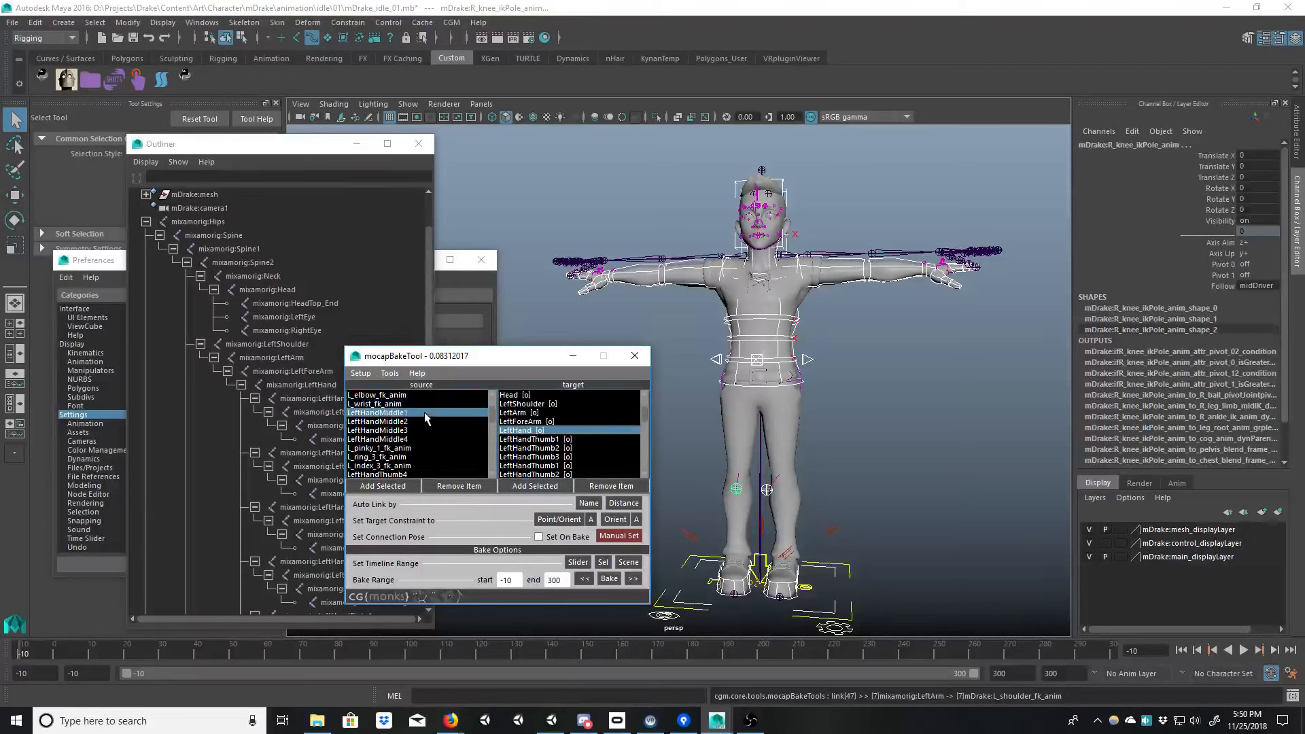
{"action": "left_click", "coordinate": [510, 440]}
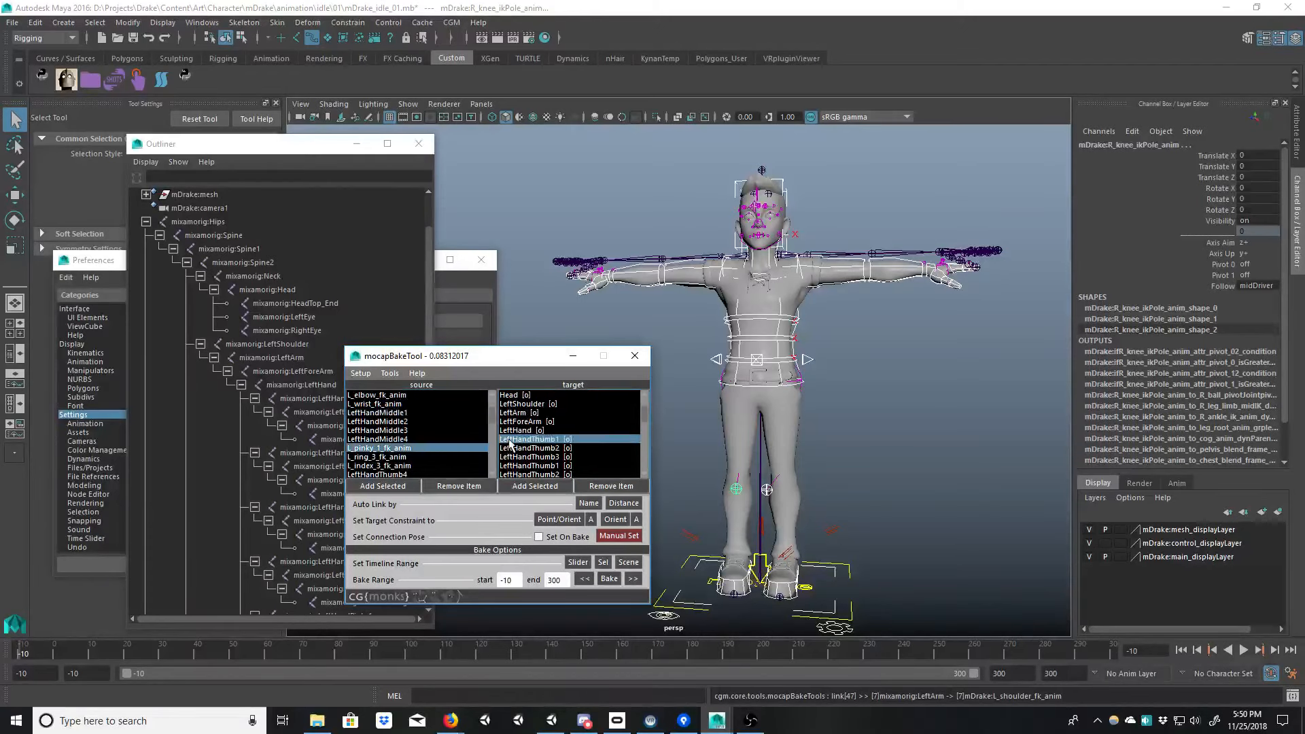
{"action": "left_click", "coordinate": [420, 413]}
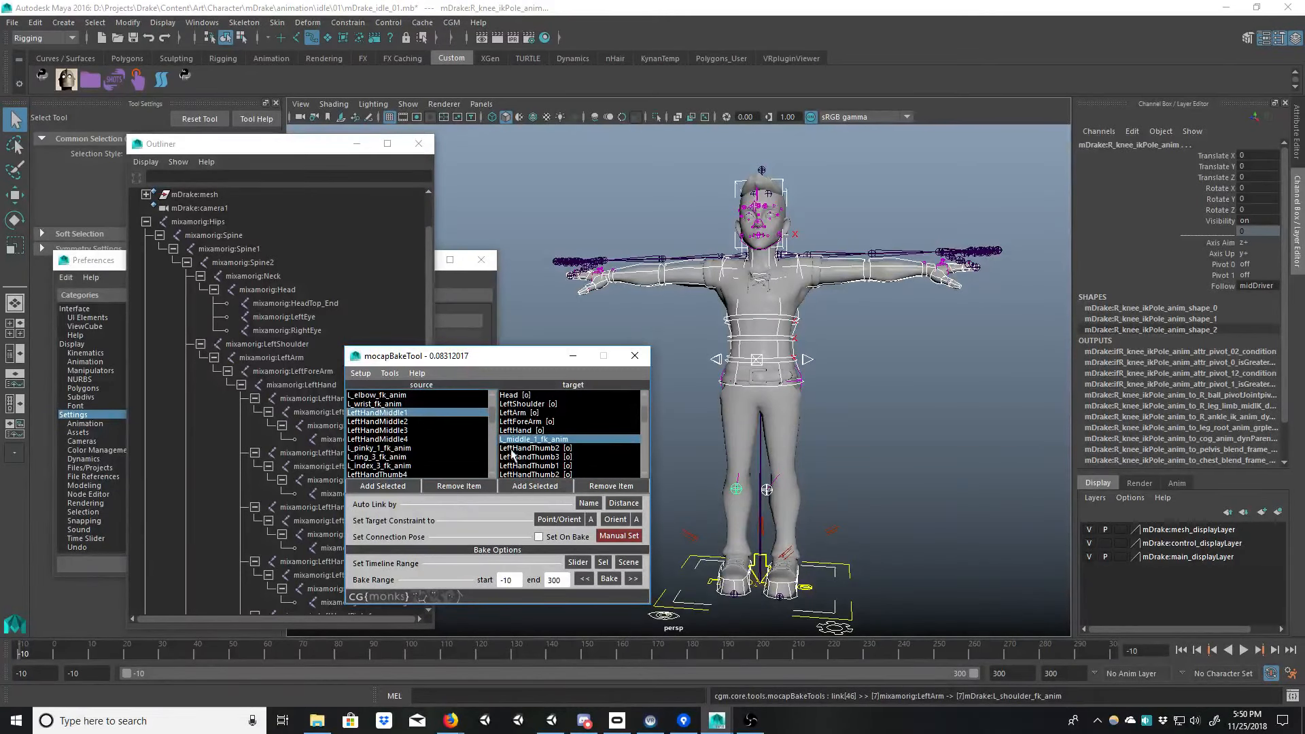
{"action": "left_click", "coordinate": [426, 421]}
{"action": "double_click", "coordinate": [508, 449]}
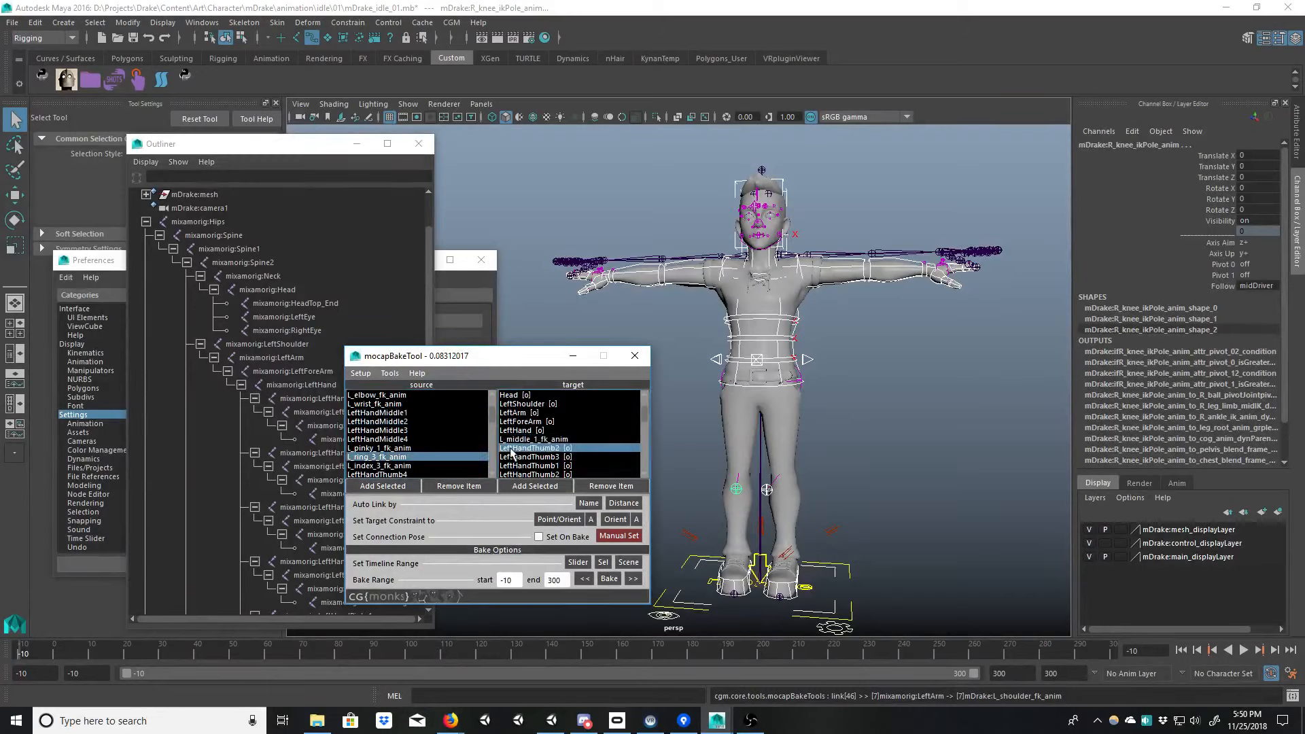
{"action": "double_click", "coordinate": [414, 422]}
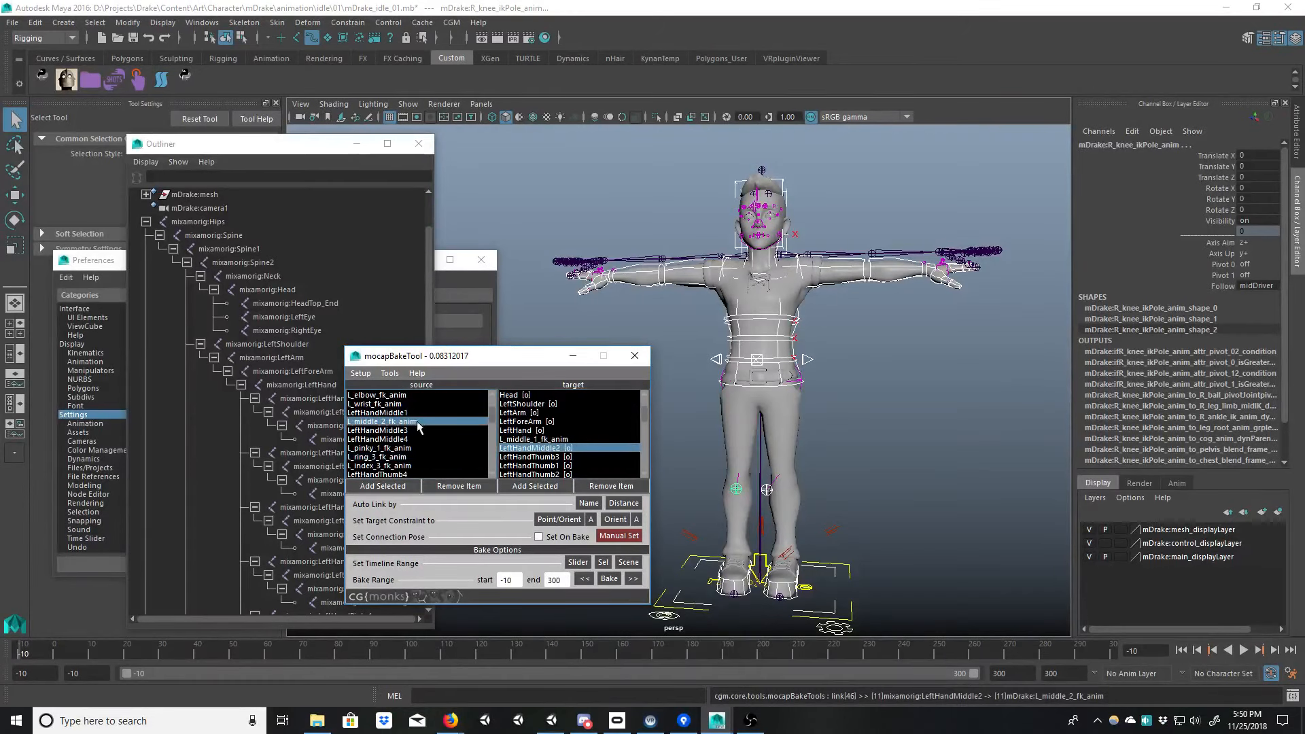
{"action": "left_click", "coordinate": [503, 440]}
{"action": "double_click", "coordinate": [422, 412]}
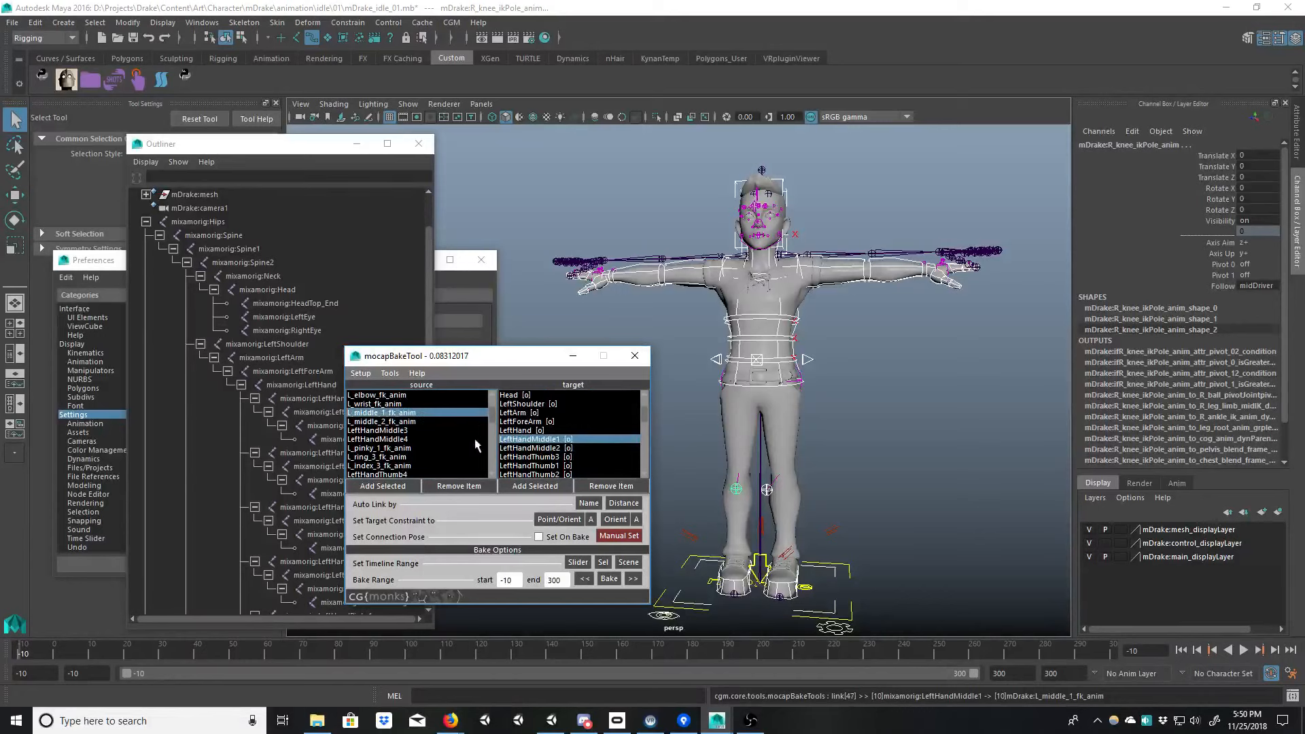
Step: Link the LeftHandMiddle3 source joint to the L_middle_3_fk_anim target, checking the neighbouring left middle finger links
{"action": "left_click", "coordinate": [411, 421]}
{"action": "left_click", "coordinate": [412, 430]}
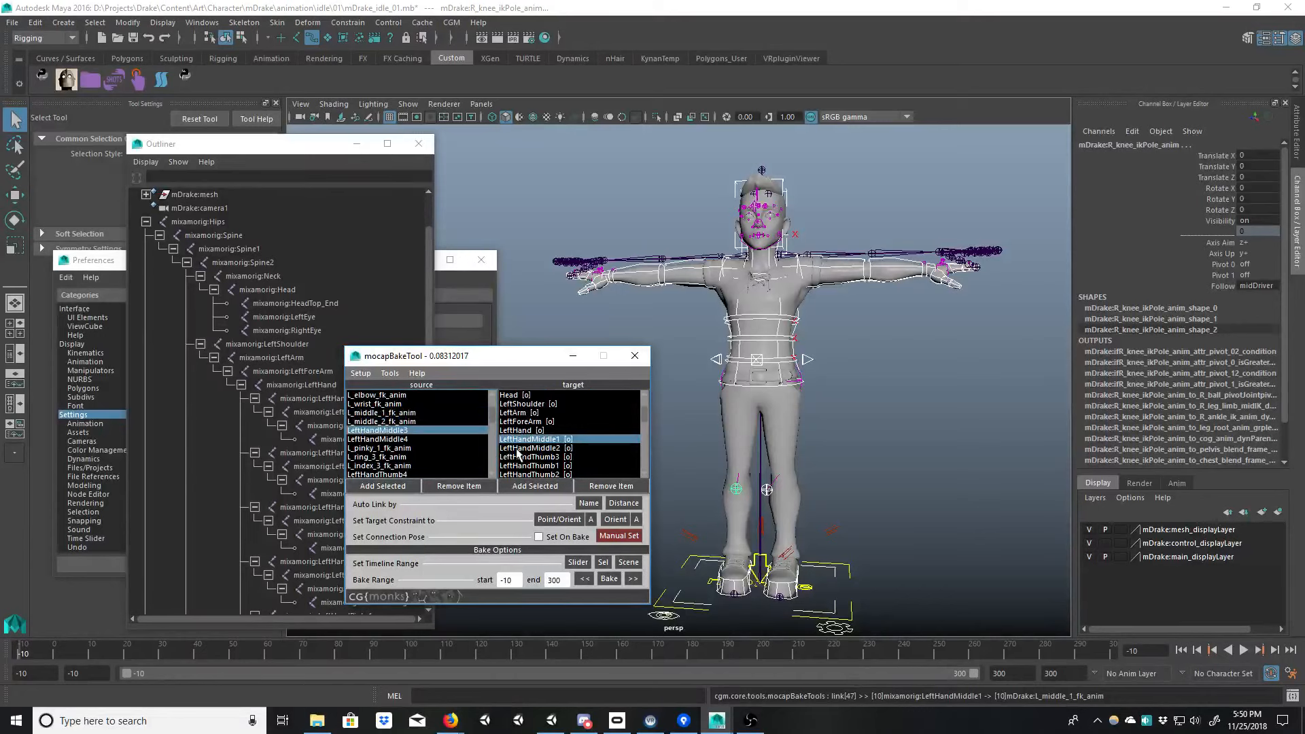
{"action": "left_click", "coordinate": [517, 448]}
{"action": "left_click", "coordinate": [517, 440]}
{"action": "left_click", "coordinate": [520, 430]}
{"action": "left_click", "coordinate": [523, 439]}
{"action": "left_click", "coordinate": [525, 447]}
{"action": "left_click", "coordinate": [525, 457]}
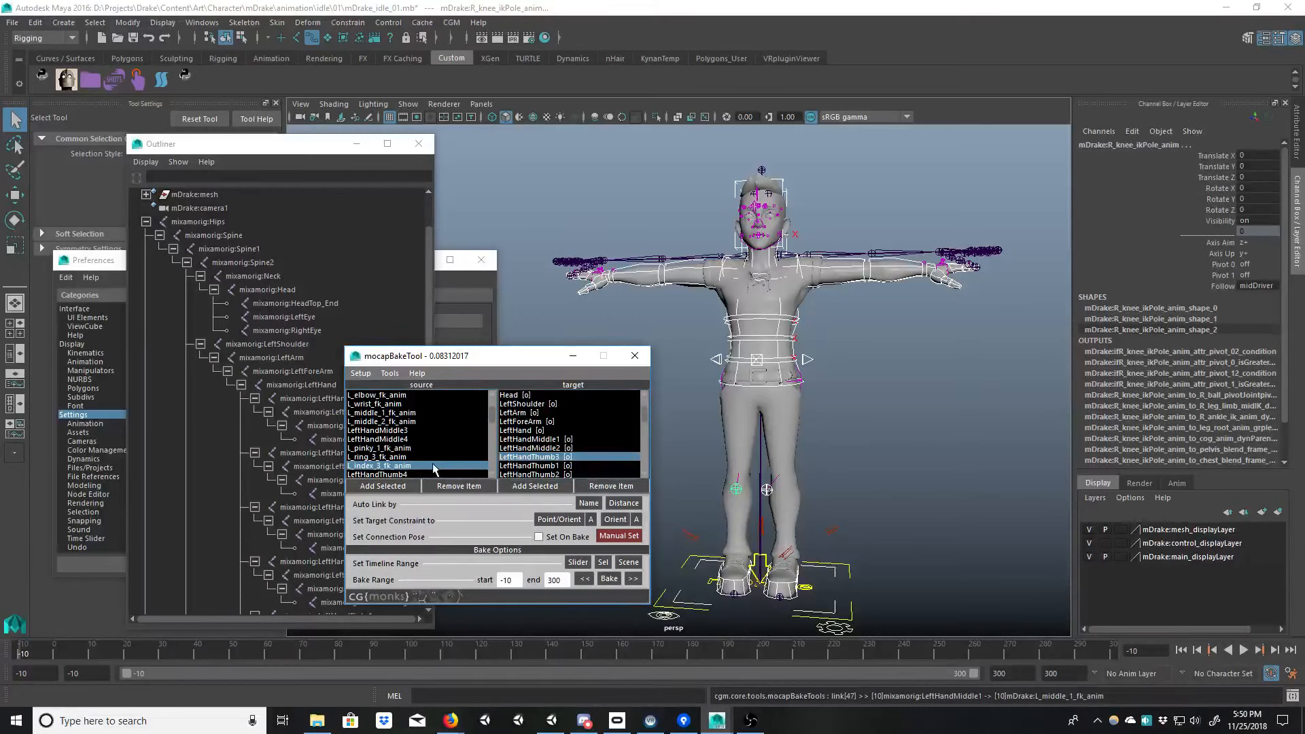
{"action": "left_click", "coordinate": [403, 430]}
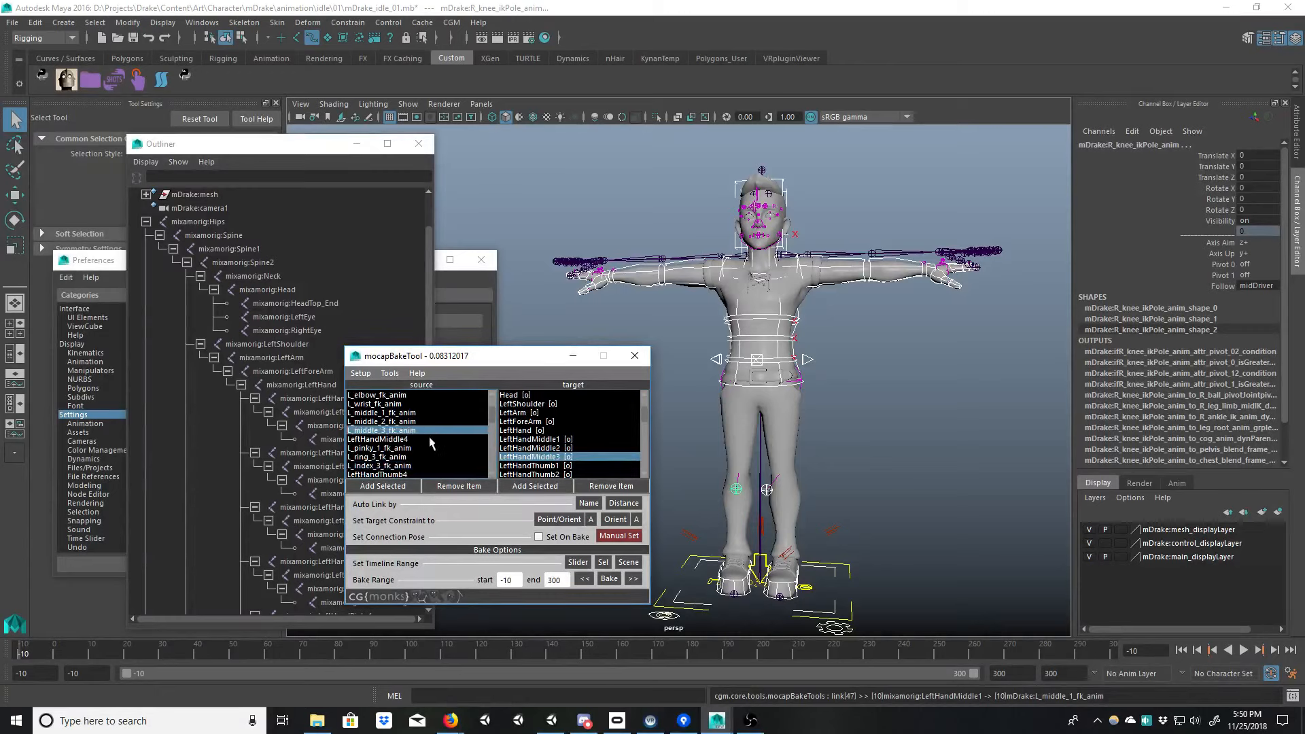
Step: Unlink L_thumb_0_fk_anim from LeftHandThumb1 and check the links of the three left middle finger targets
{"action": "left_click", "coordinate": [533, 467]}
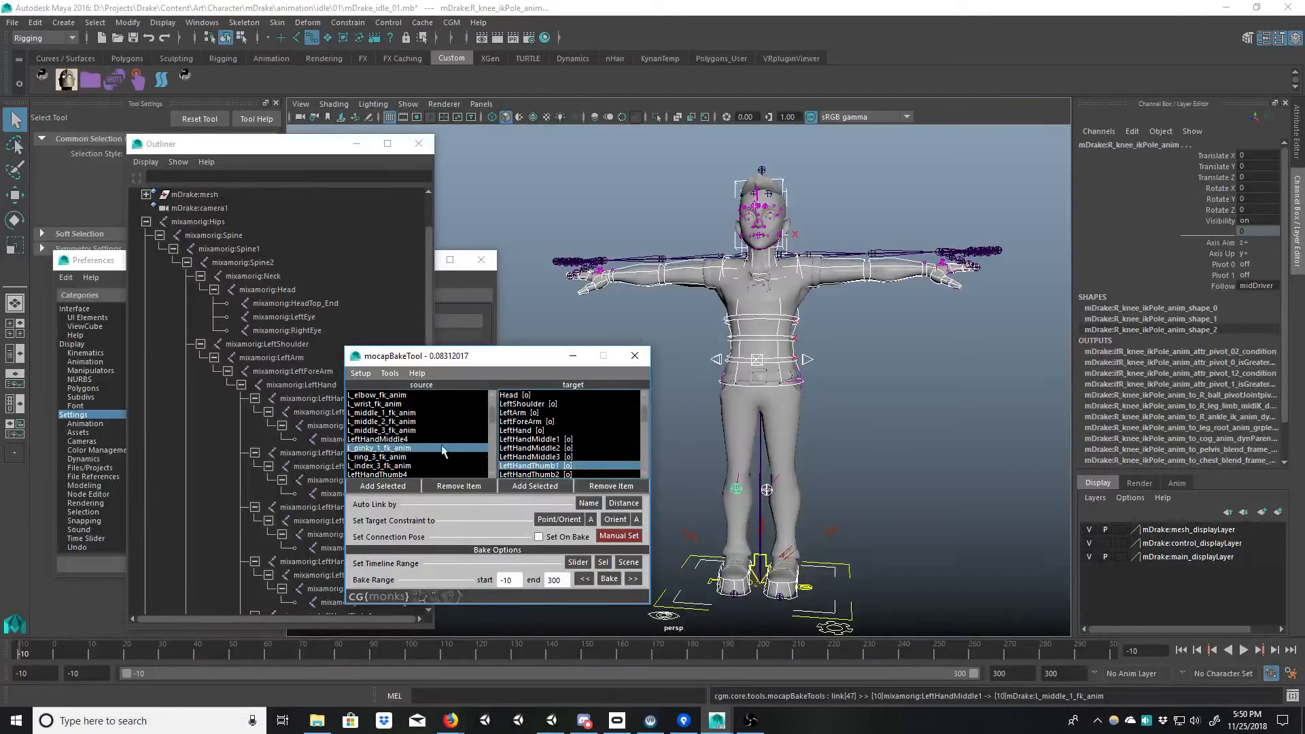
{"action": "left_click", "coordinate": [410, 439]}
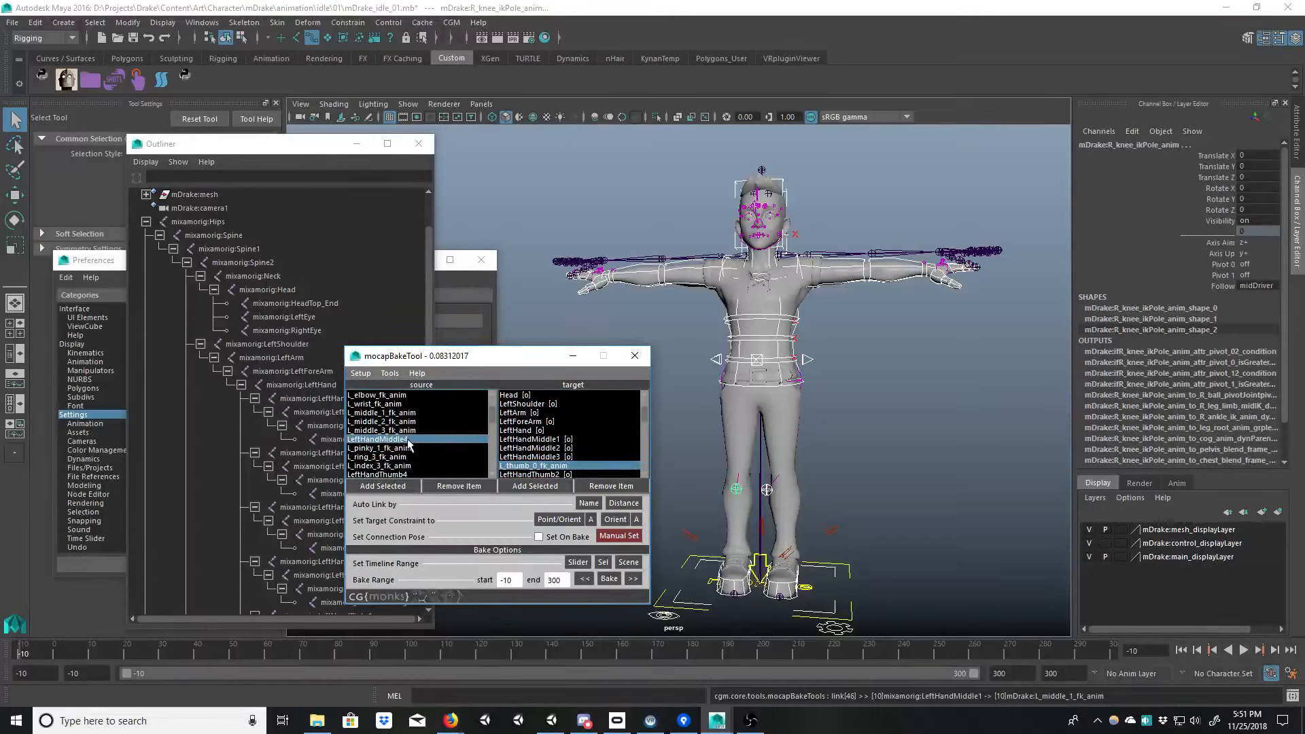
{"action": "left_click", "coordinate": [532, 458]}
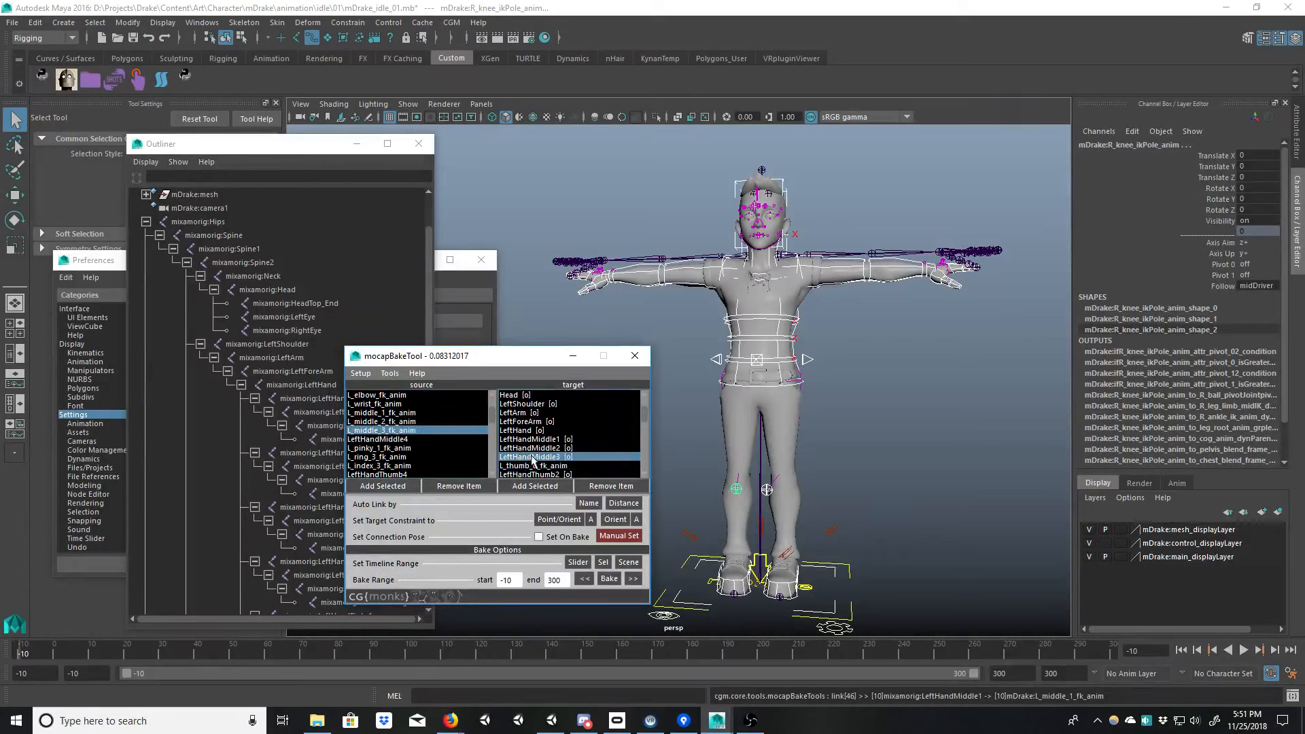
{"action": "left_click", "coordinate": [538, 448]}
{"action": "left_click", "coordinate": [509, 441]}
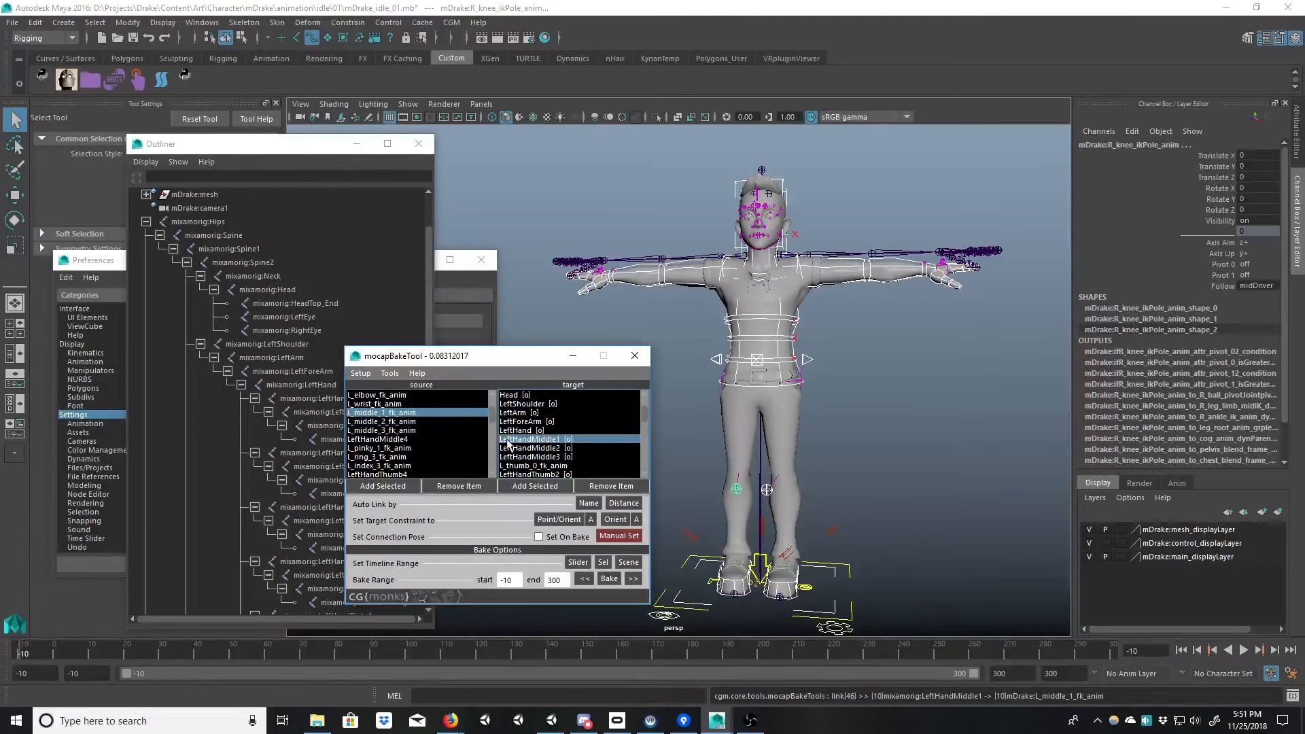
Step: Break and restore the link between LeftHandMiddle1 and L_middle_1_fk_anim, and recheck the other left middle finger links
{"action": "left_click", "coordinate": [414, 416]}
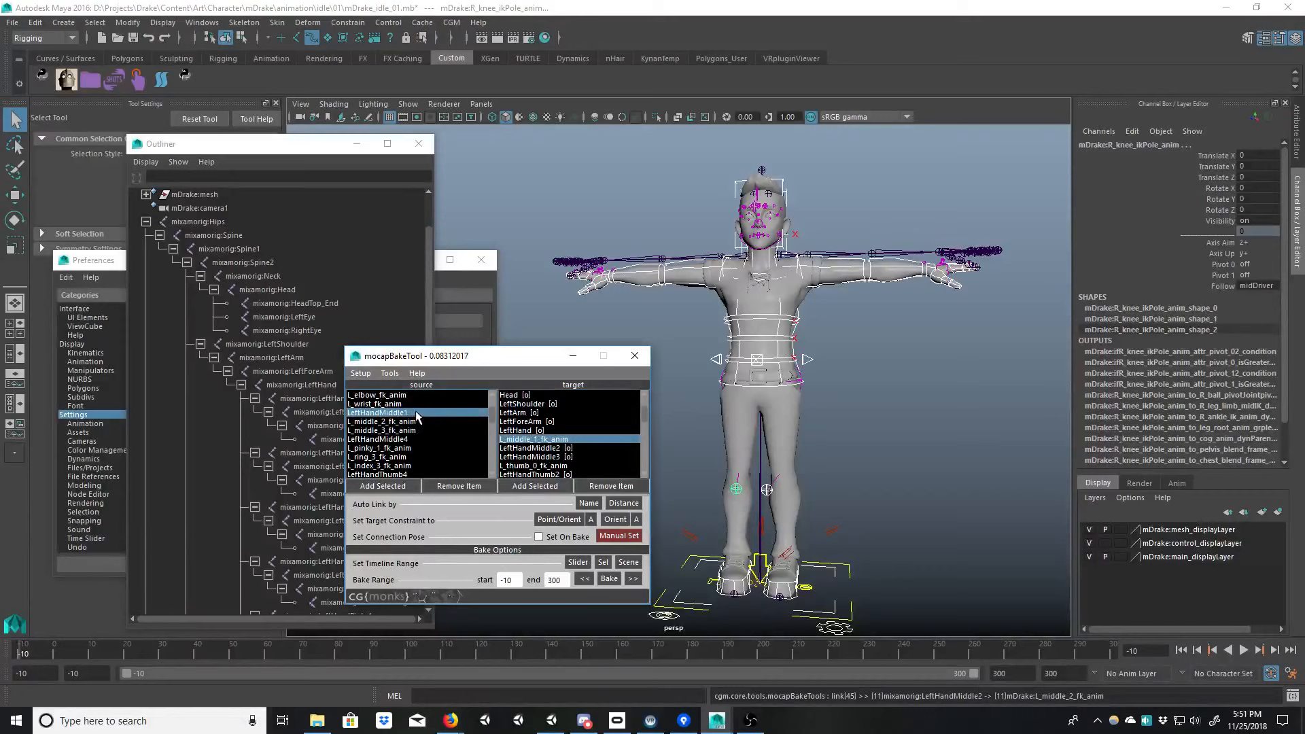
{"action": "left_click", "coordinate": [417, 421]}
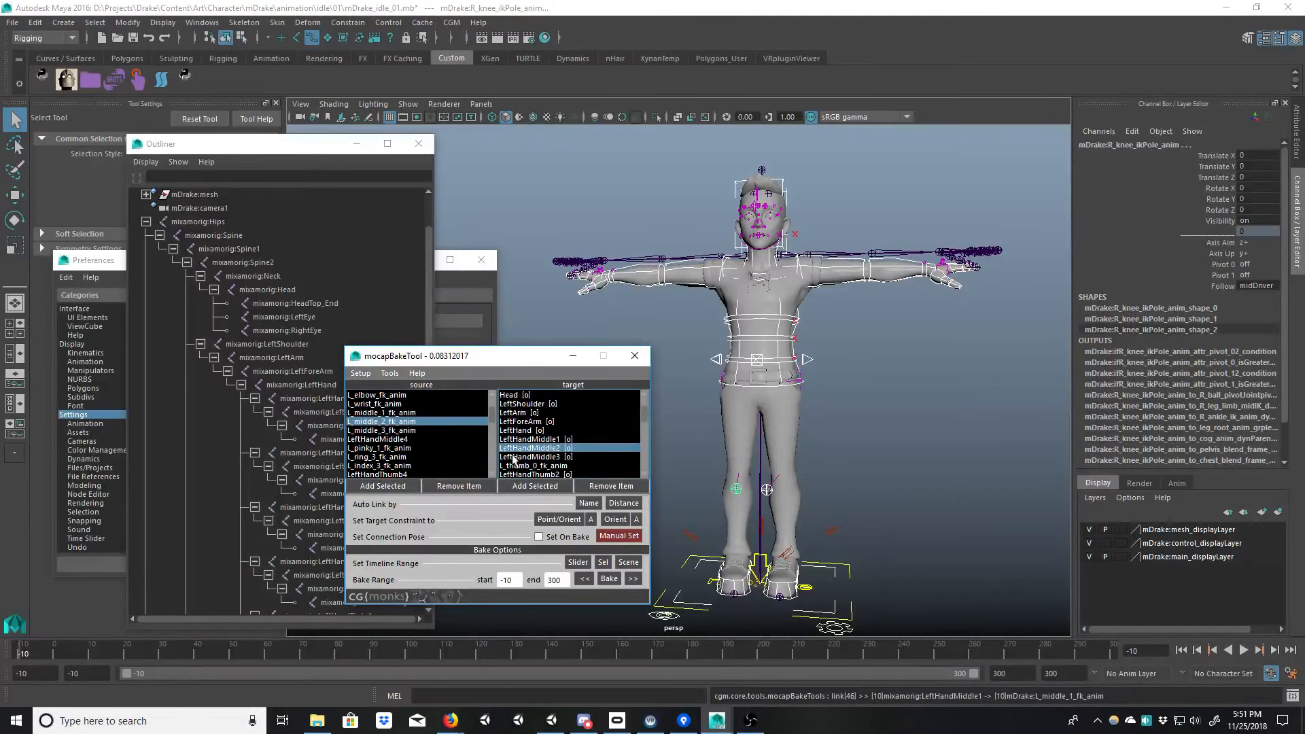
{"action": "left_click", "coordinate": [516, 457]}
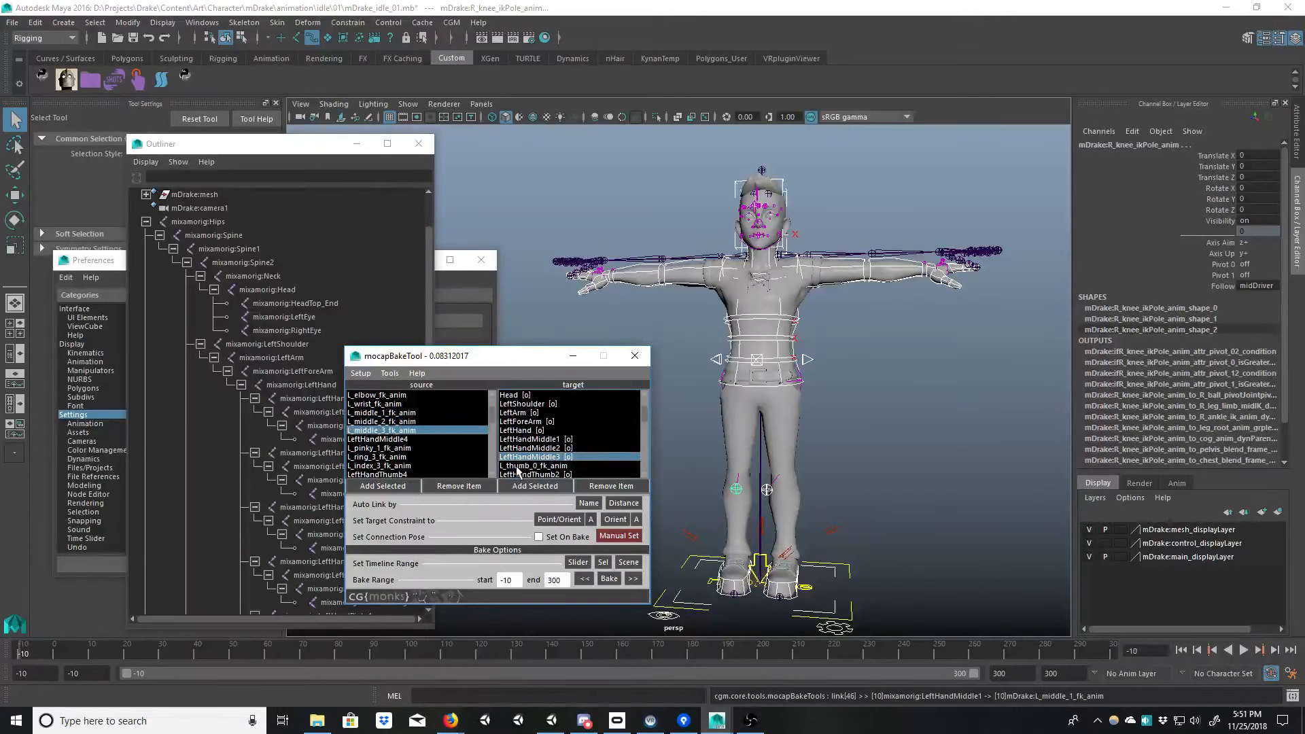
Step: Unlink the remaining left thumb targets, L_thumb_1_fk_anim and L_thumb_2_fk_anim, from their source joints
{"action": "left_click", "coordinate": [517, 466]}
{"action": "left_click", "coordinate": [518, 475]}
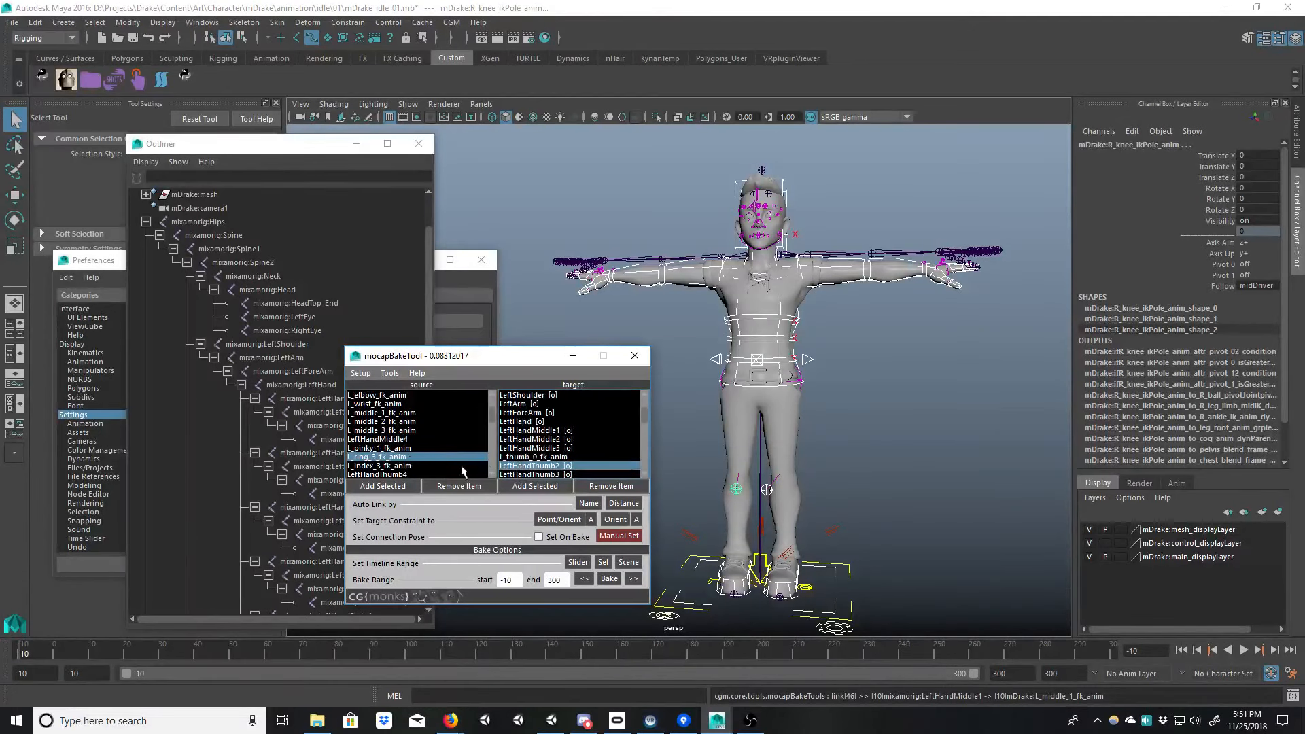
{"action": "left_click", "coordinate": [515, 468]}
{"action": "double_click", "coordinate": [522, 474]}
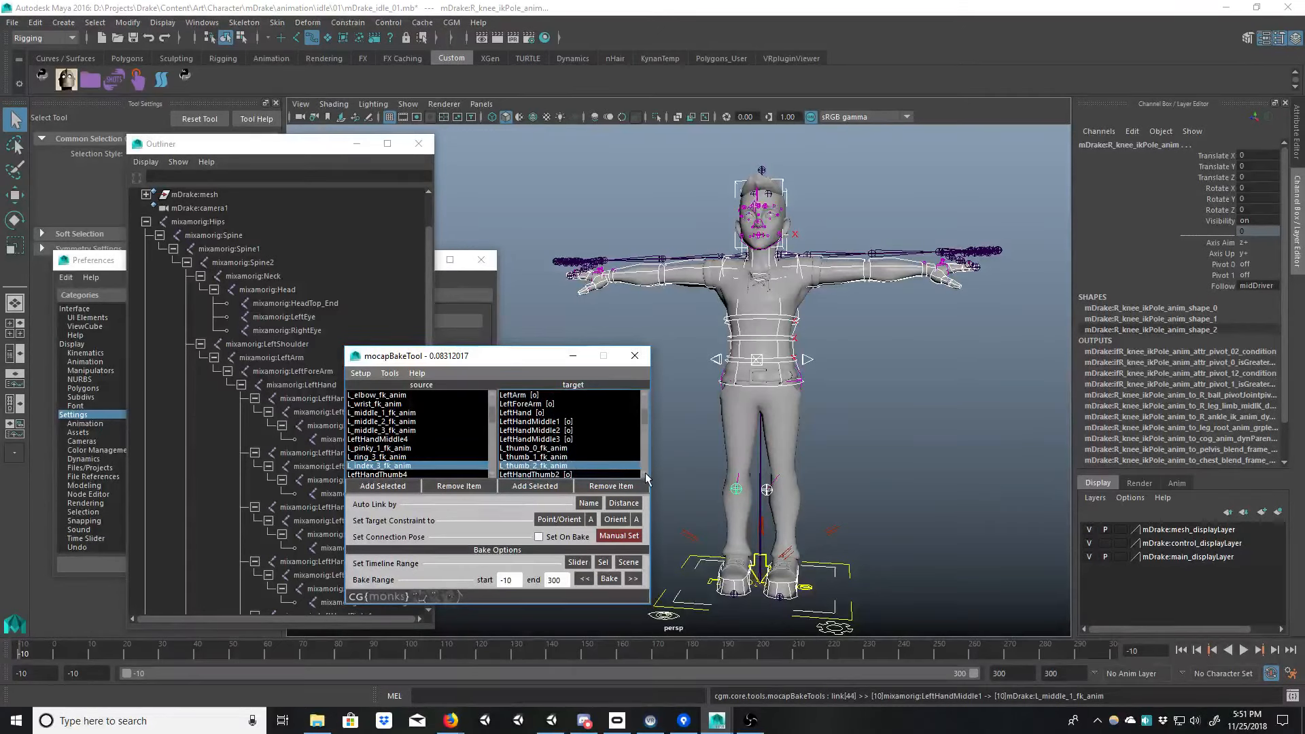
Step: Unlink L_index_1_fk_anim, L_index_2_fk_anim and L_index_3_fk_anim from their wrongly matched left thumb joints
{"action": "scroll", "coordinate": [646, 475], "scroll_direction": "down", "scroll_amount": 1}
{"action": "left_click", "coordinate": [553, 458]}
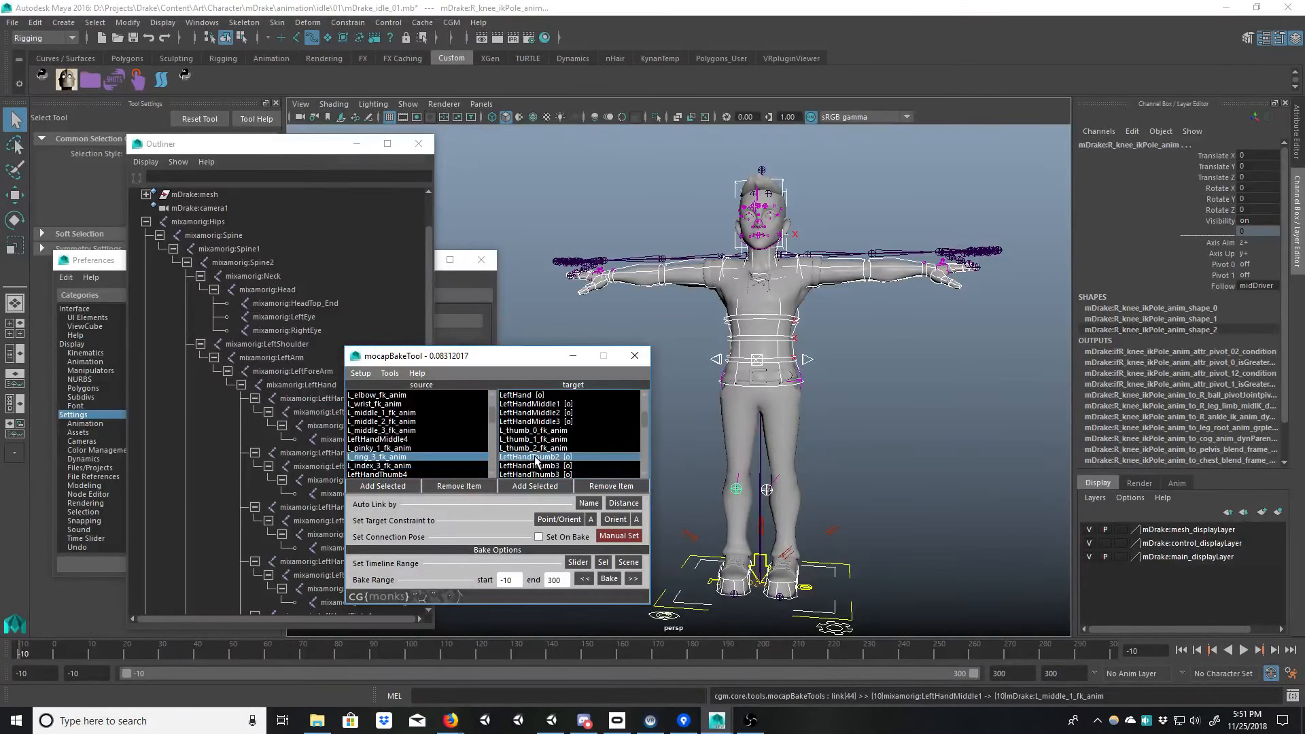
{"action": "double_click", "coordinate": [537, 459]}
{"action": "double_click", "coordinate": [537, 474]}
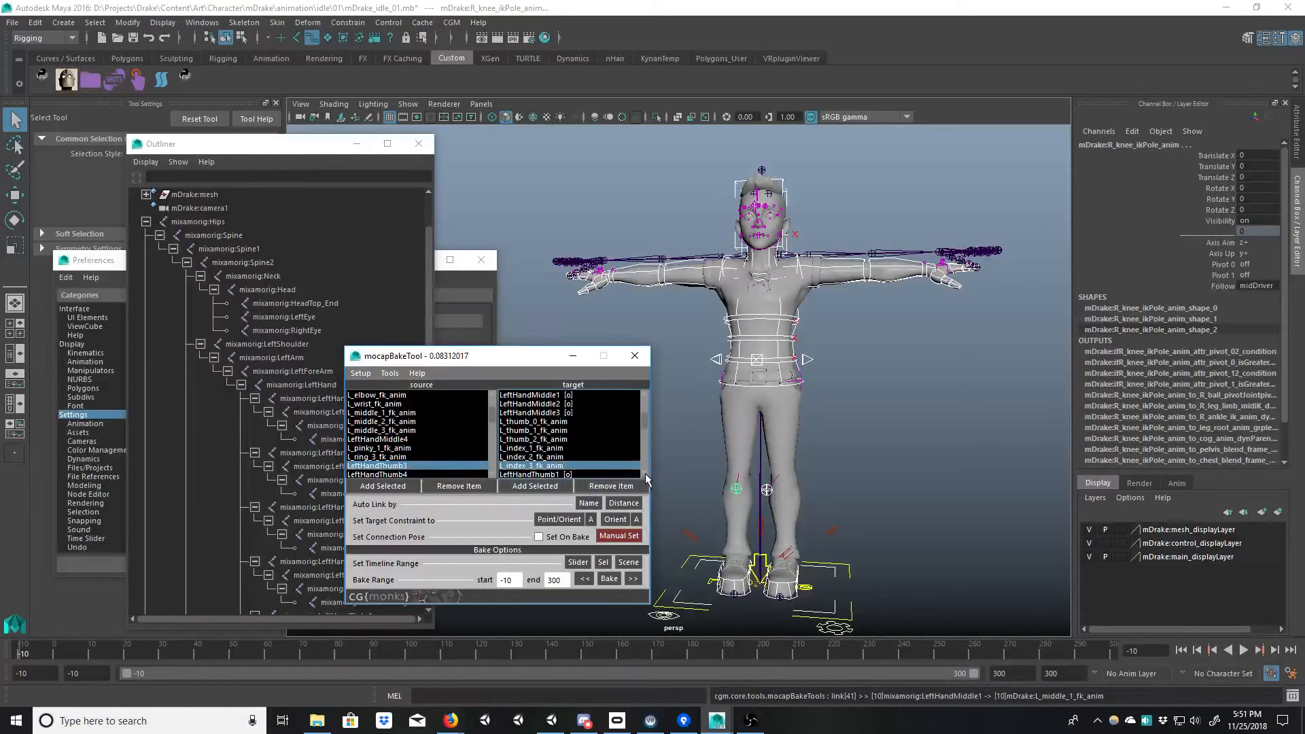
Step: Unlink the left ring finger targets L_ring_1_fk_anim, L_ring_2_fk_anim and L_ring_3_fk_anim from their source joints
{"action": "scroll", "coordinate": [646, 473], "scroll_direction": "down", "scroll_amount": 2}
{"action": "double_click", "coordinate": [544, 440]}
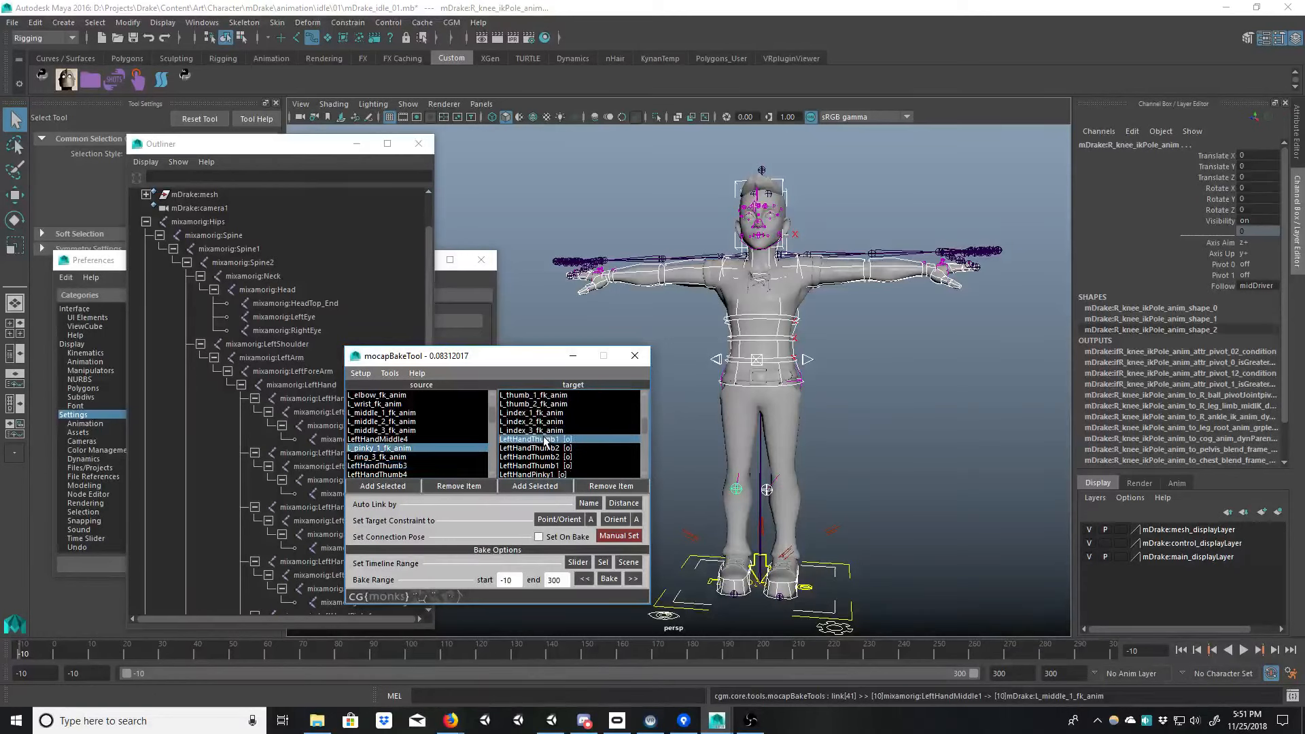
{"action": "left_click", "coordinate": [545, 447]}
{"action": "double_click", "coordinate": [546, 449]}
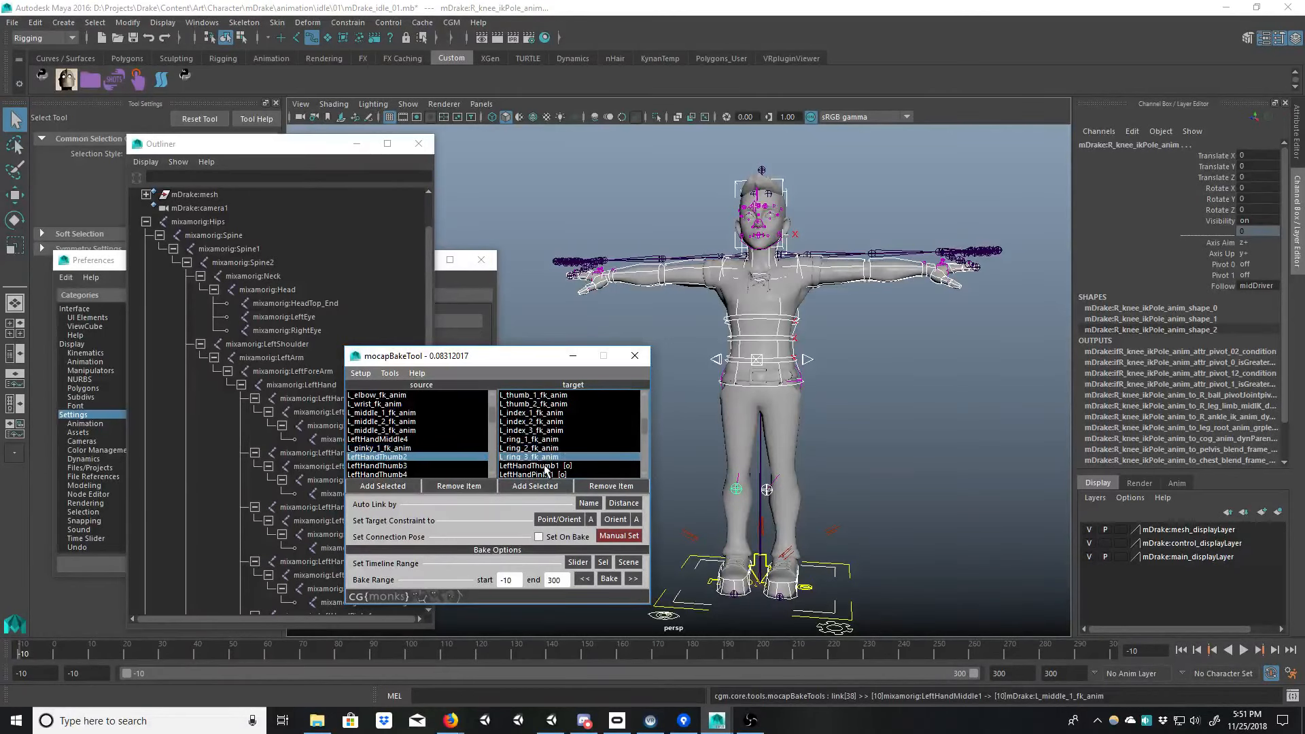
{"action": "double_click", "coordinate": [546, 457]}
Step: Unlink the left pinky targets L_pinky_1_fk_anim, L_pinky_2_fk_anim and L_pinky_3_fk_anim from their source joints
{"action": "double_click", "coordinate": [546, 467]}
{"action": "double_click", "coordinate": [571, 473]}
{"action": "double_click", "coordinate": [574, 473]}
Step: Unlink the right arm targets R_clav_FK_anim, R_shoulder_fk_anim, R_elbow_fk_anim and R_wrist_fk_anim from their source joints
{"action": "scroll", "coordinate": [544, 448], "scroll_direction": "down", "scroll_amount": 1}
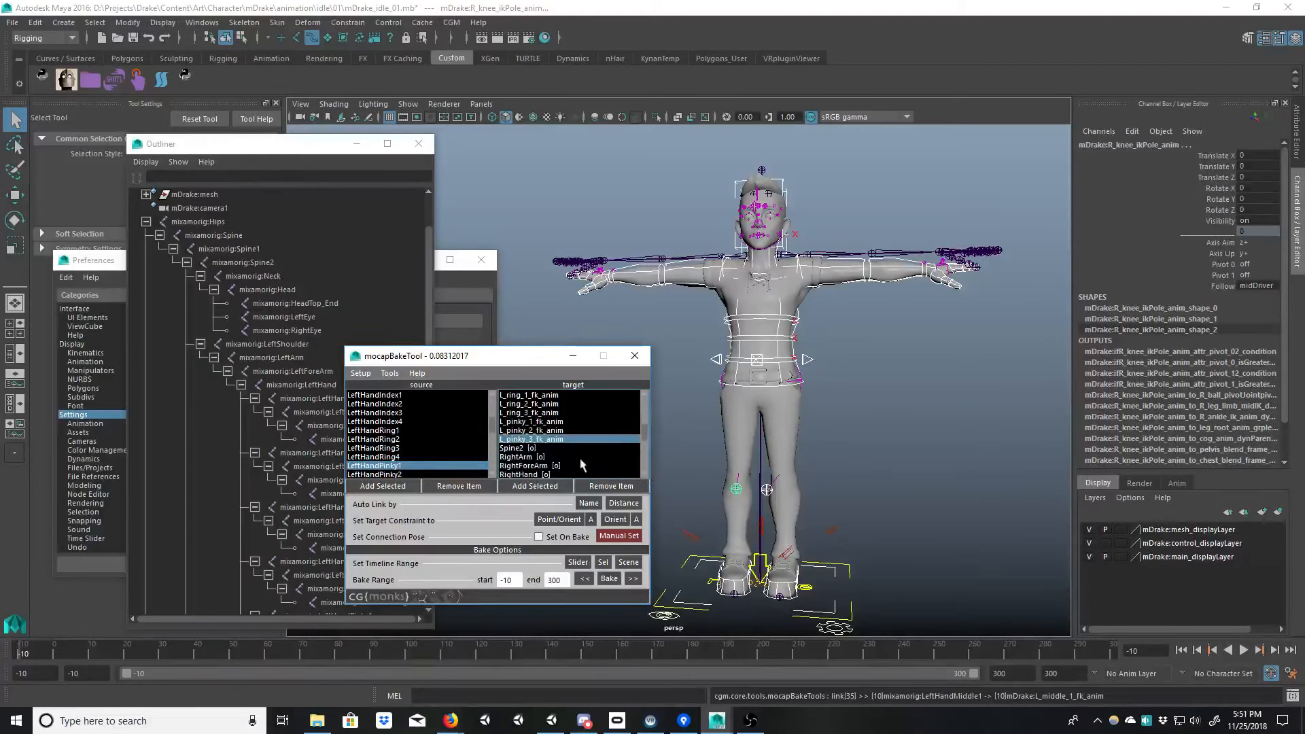
{"action": "left_click", "coordinate": [532, 448]}
{"action": "double_click", "coordinate": [531, 449]}
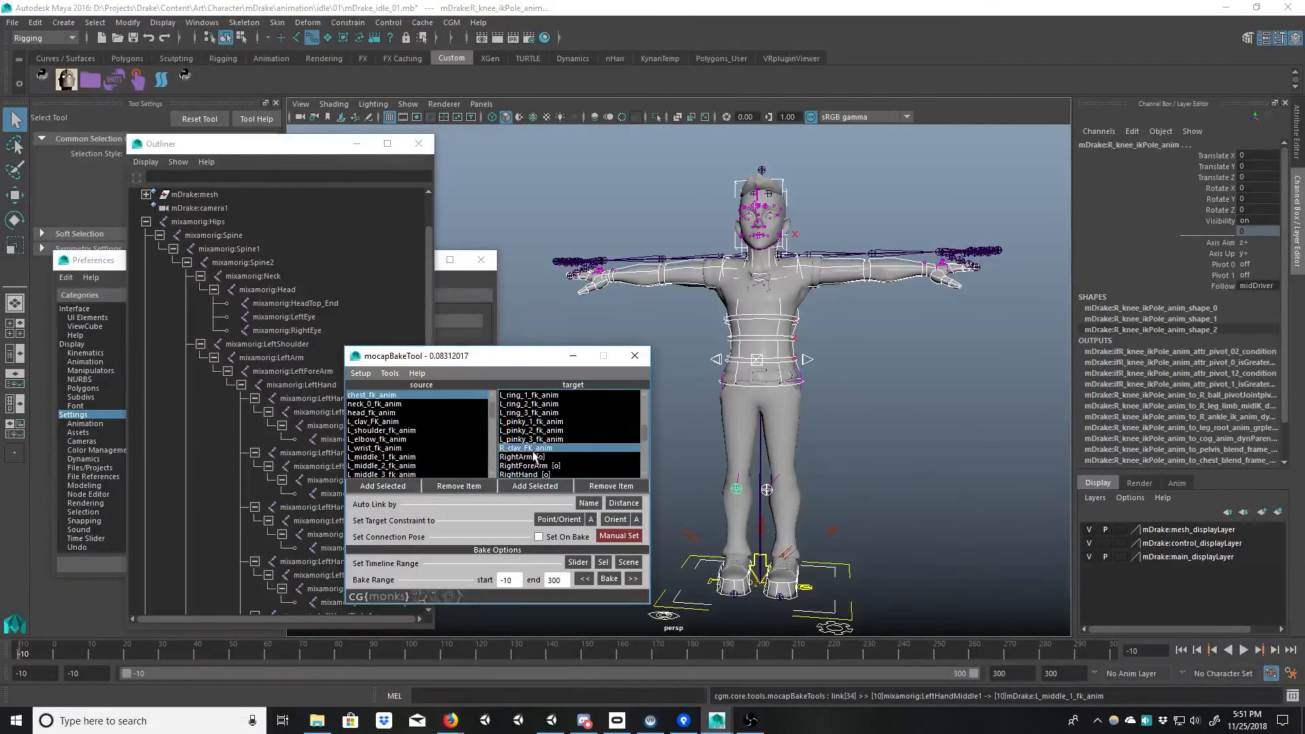
{"action": "double_click", "coordinate": [539, 457]}
{"action": "double_click", "coordinate": [549, 466]}
{"action": "double_click", "coordinate": [558, 475]}
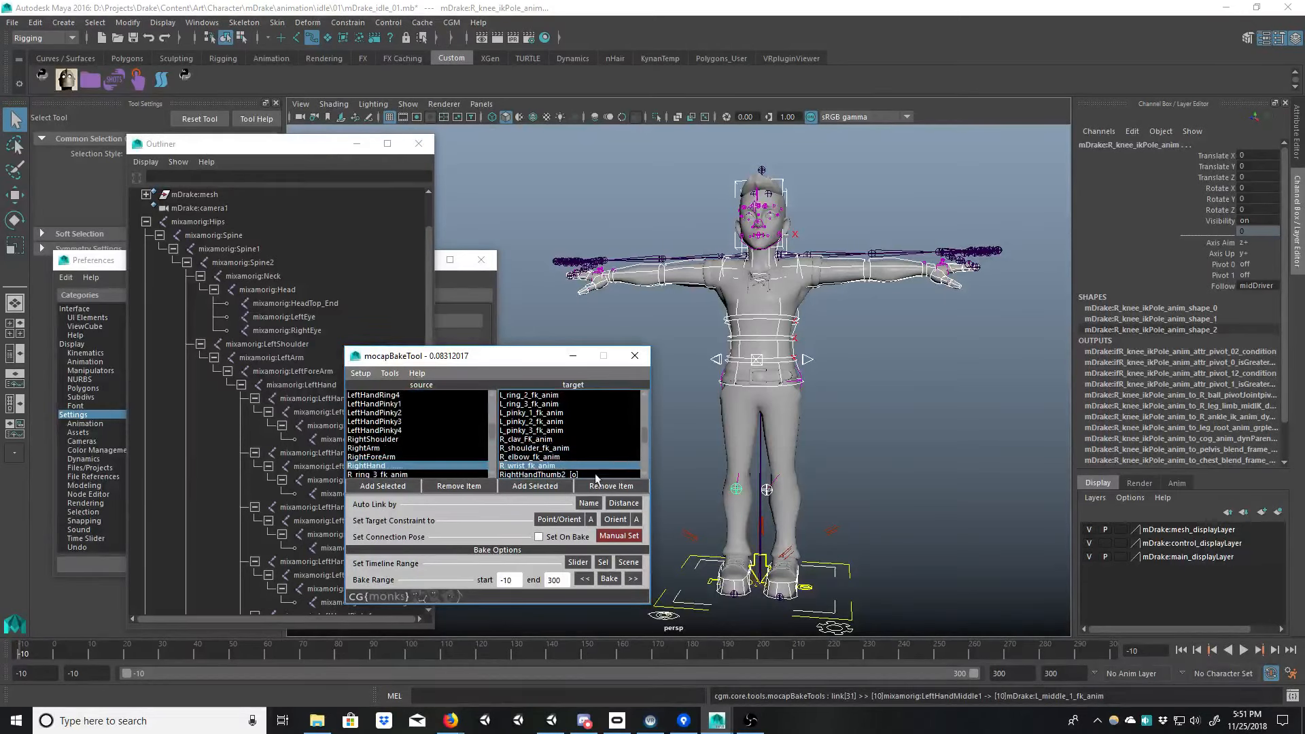
Step: Unlink R_middle_1_fk_anim, R_middle_2_fk_anim and R_middle_3_fk_anim from their right thumb source joints
{"action": "left_click", "coordinate": [643, 473]}
{"action": "left_click", "coordinate": [643, 474]}
{"action": "left_click", "coordinate": [642, 473]}
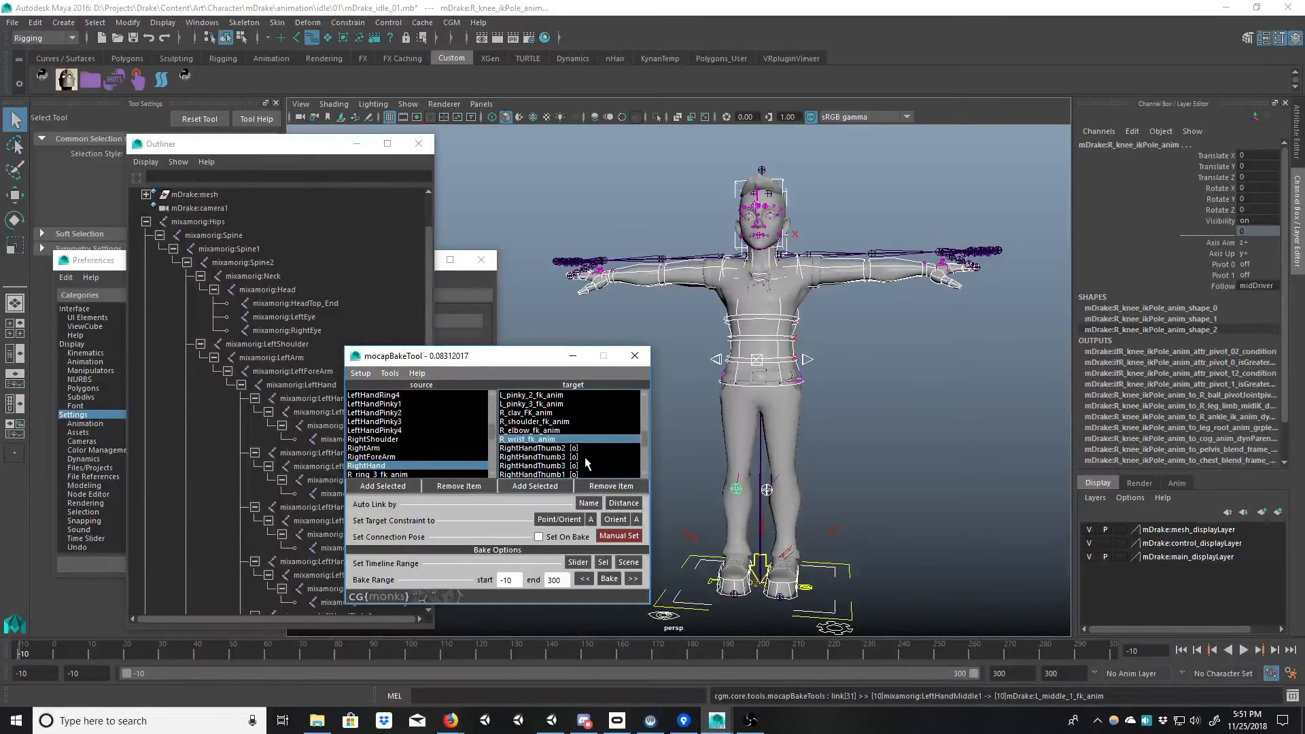
{"action": "double_click", "coordinate": [575, 449]}
{"action": "double_click", "coordinate": [574, 457]}
{"action": "double_click", "coordinate": [574, 465]}
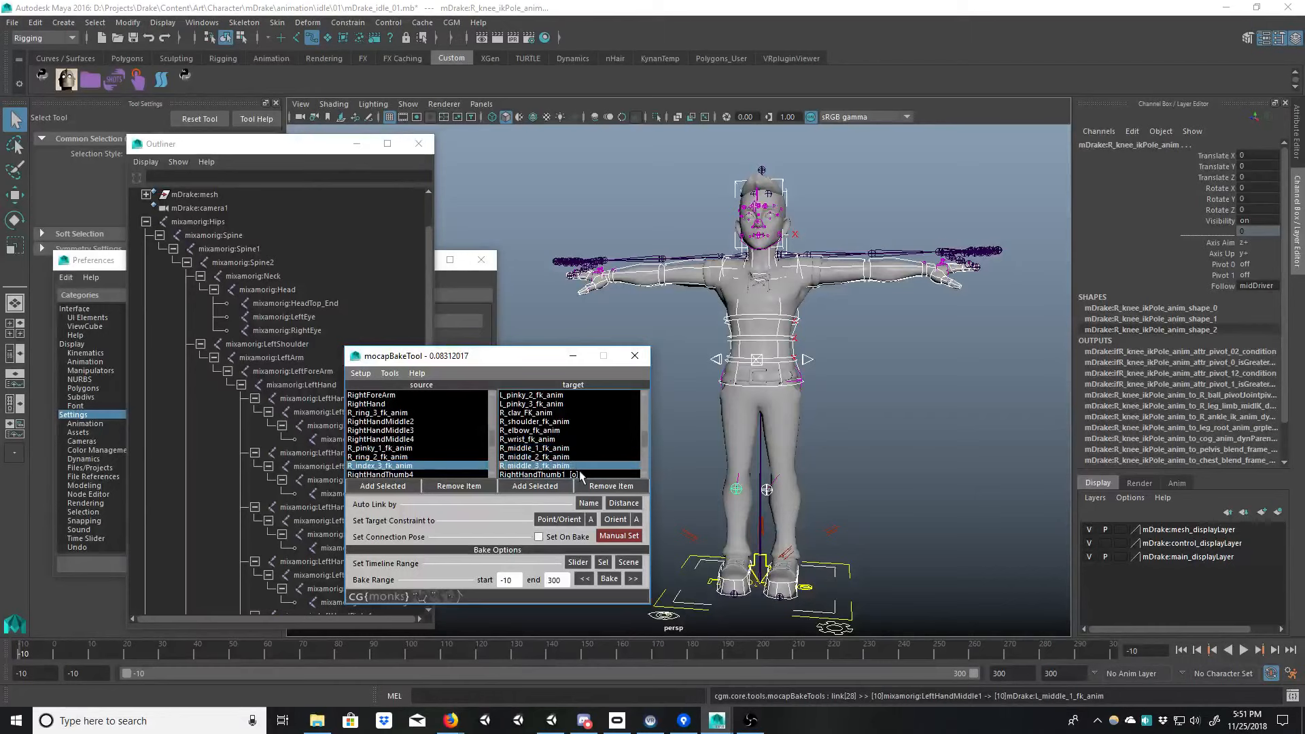
Step: Unlink the right thumb targets R_thumb_0_fk_anim, R_thumb_1_fk_anim and R_thumb_2_fk_anim from their source joints
{"action": "double_click", "coordinate": [577, 475]}
{"action": "left_click", "coordinate": [643, 474]}
{"action": "left_click", "coordinate": [643, 473]}
{"action": "left_click", "coordinate": [643, 473]}
{"action": "double_click", "coordinate": [593, 448]}
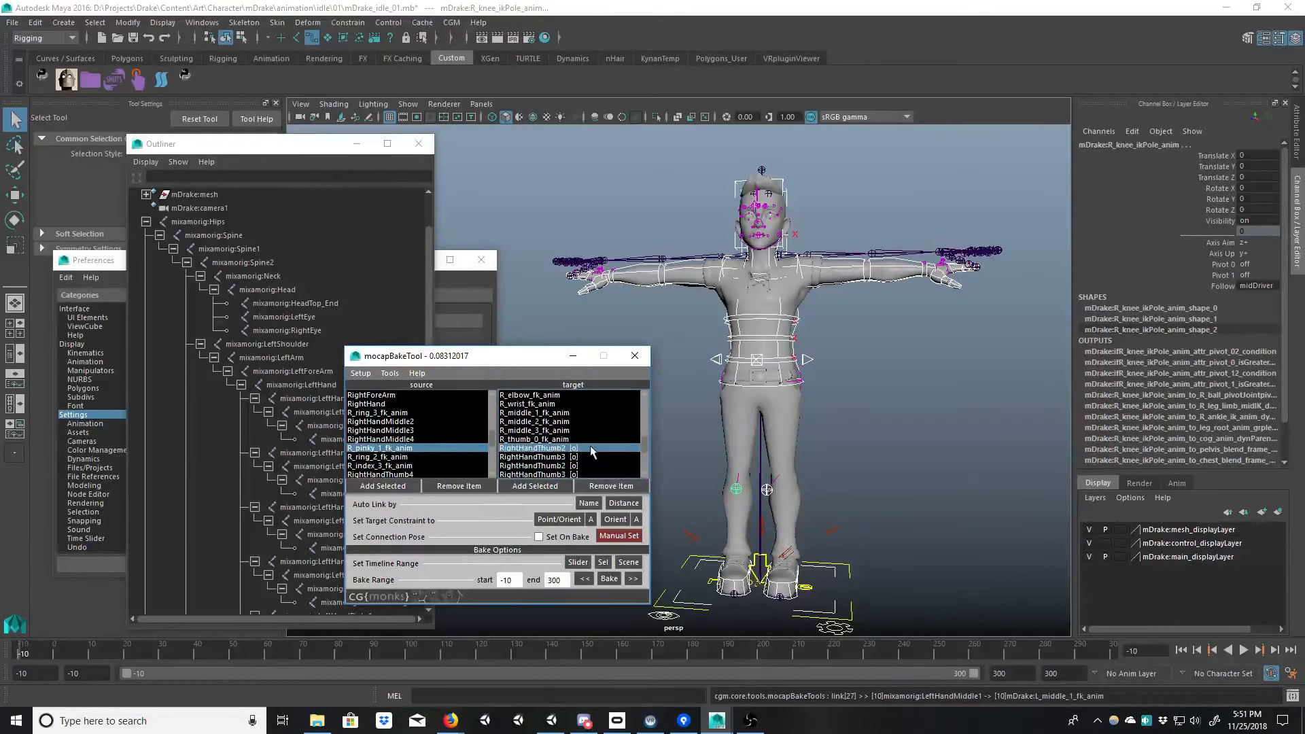
{"action": "double_click", "coordinate": [578, 457]}
Step: Unlink the right index finger targets R_index_1_fk_anim, R_index_2_fk_anim and R_index_3_fk_anim from their source joints
{"action": "double_click", "coordinate": [589, 467]}
{"action": "double_click", "coordinate": [591, 469]}
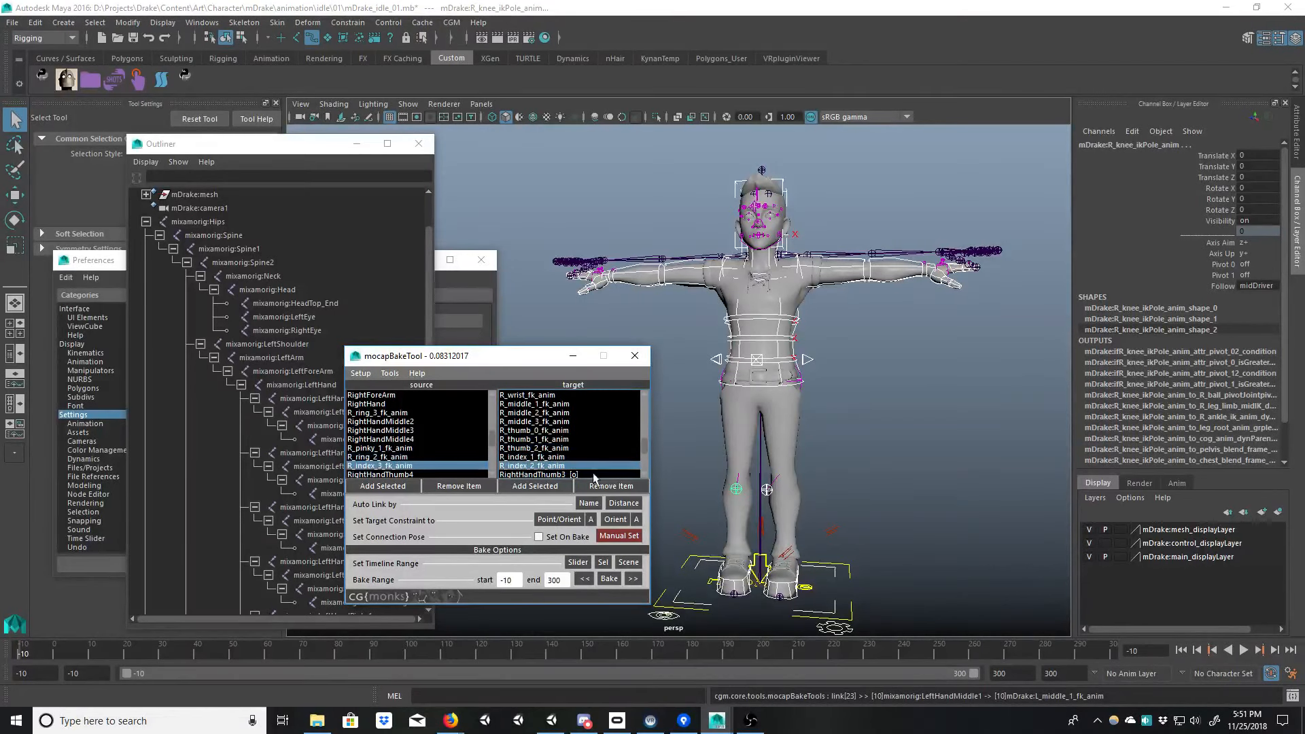
{"action": "left_click", "coordinate": [644, 473]}
{"action": "left_click", "coordinate": [644, 471]}
{"action": "left_click", "coordinate": [645, 470]}
{"action": "double_click", "coordinate": [586, 450]}
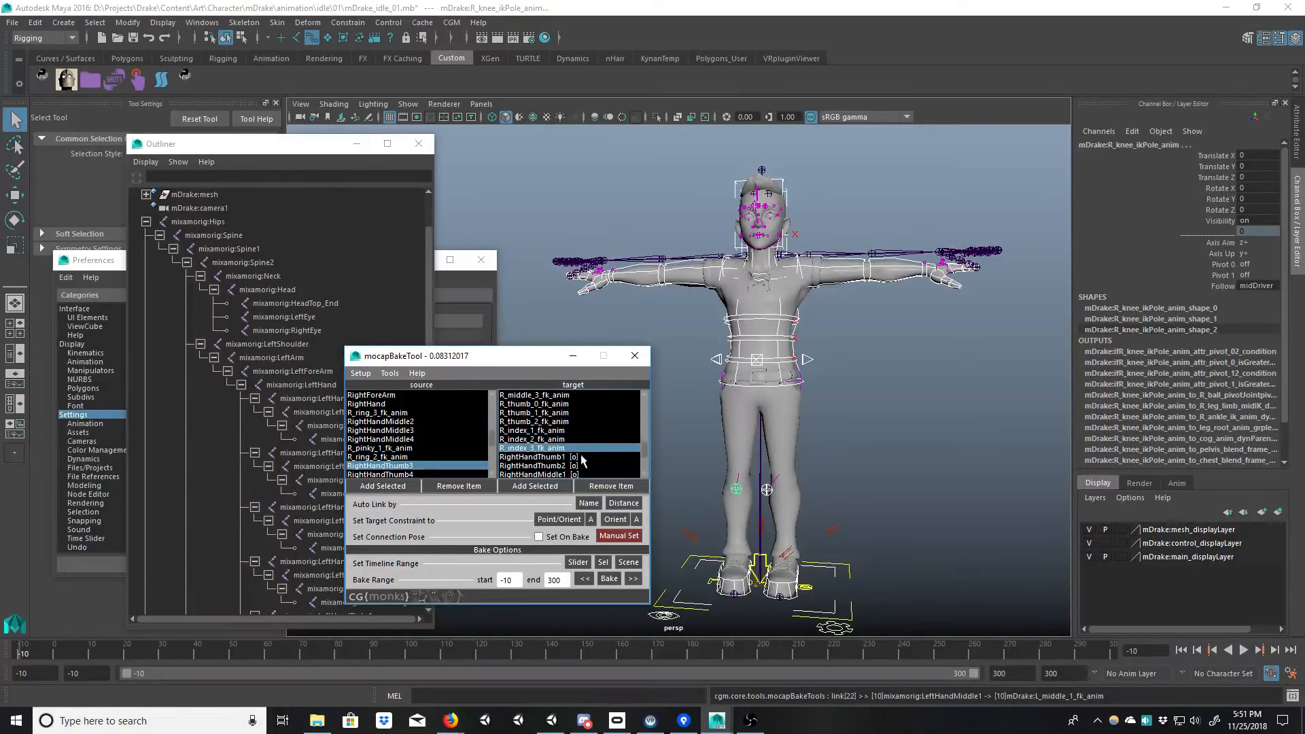
Step: Unlink the right ring finger targets R_ring_1_fk_anim, R_ring_2_fk_anim and R_ring_3_fk_anim from their source joints
{"action": "double_click", "coordinate": [577, 458]}
{"action": "double_click", "coordinate": [578, 466]}
{"action": "double_click", "coordinate": [583, 474]}
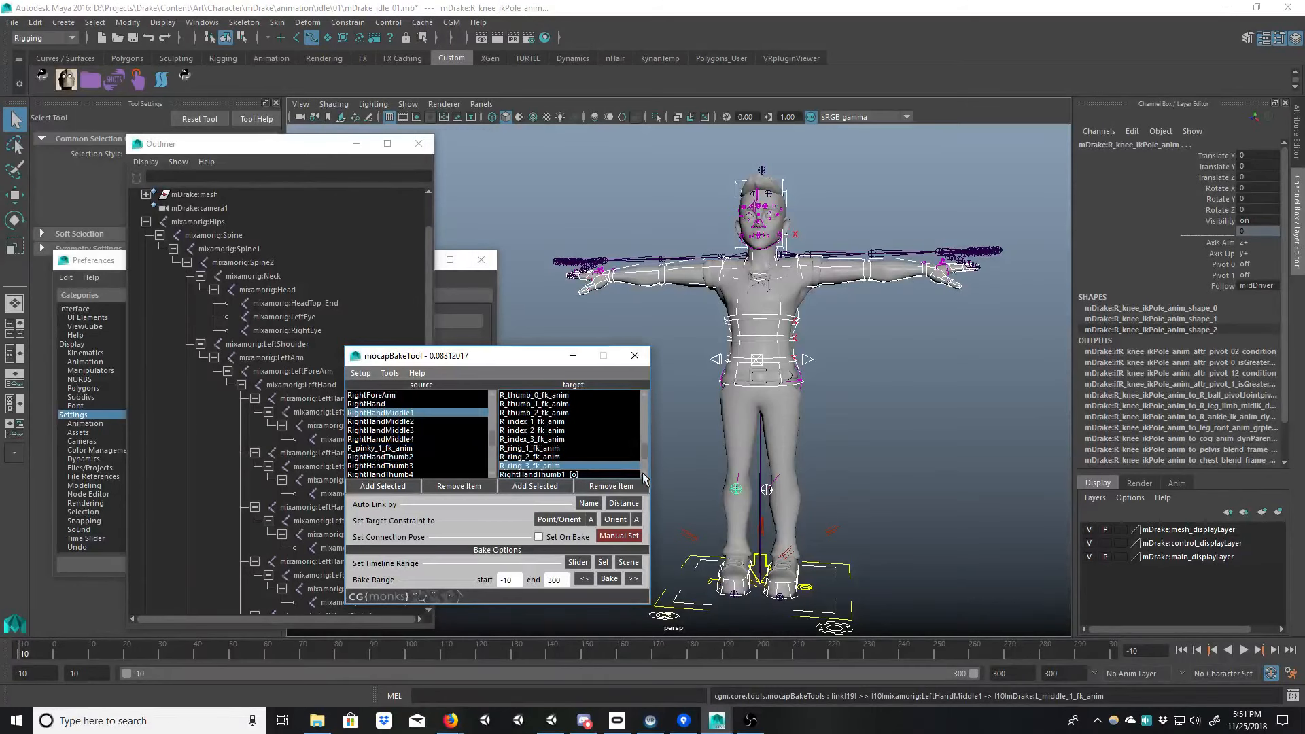
Step: Unlink the right pinky targets R_pinky_1_fk_anim, R_pinky_2_fk_anim and R_pinky_3_fk_anim from their source joints
{"action": "left_click", "coordinate": [644, 474]}
{"action": "left_click", "coordinate": [645, 474]}
{"action": "double_click", "coordinate": [584, 439]}
{"action": "left_click", "coordinate": [566, 447]}
{"action": "left_click", "coordinate": [566, 446]}
{"action": "double_click", "coordinate": [564, 457]}
Step: Unlink the leg targets L_ankle_ik_anim, R_ankle_ik_anim, L_knee_ikPole_anim and R_knee_ikPole_anim from their source joints
{"action": "double_click", "coordinate": [563, 465]}
{"action": "double_click", "coordinate": [560, 473]}
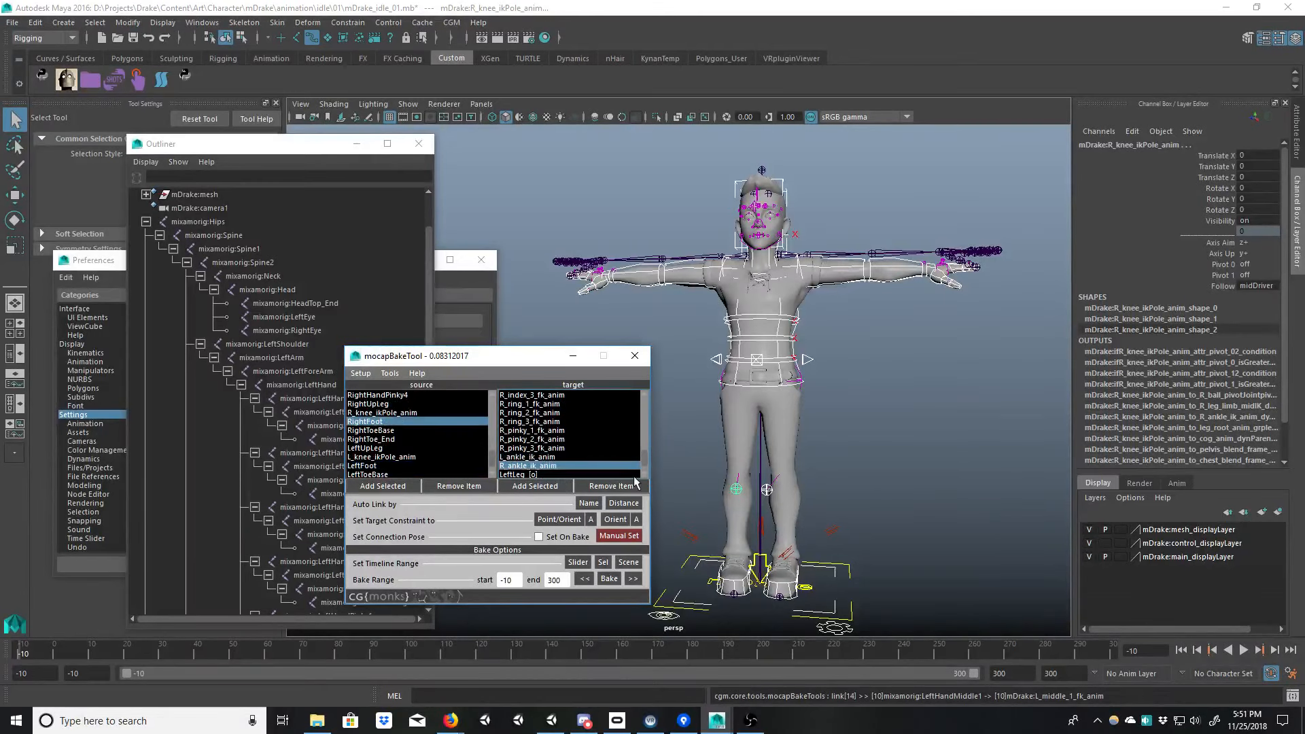
{"action": "left_click", "coordinate": [644, 474]}
{"action": "left_click", "coordinate": [644, 473]}
{"action": "double_click", "coordinate": [540, 457]}
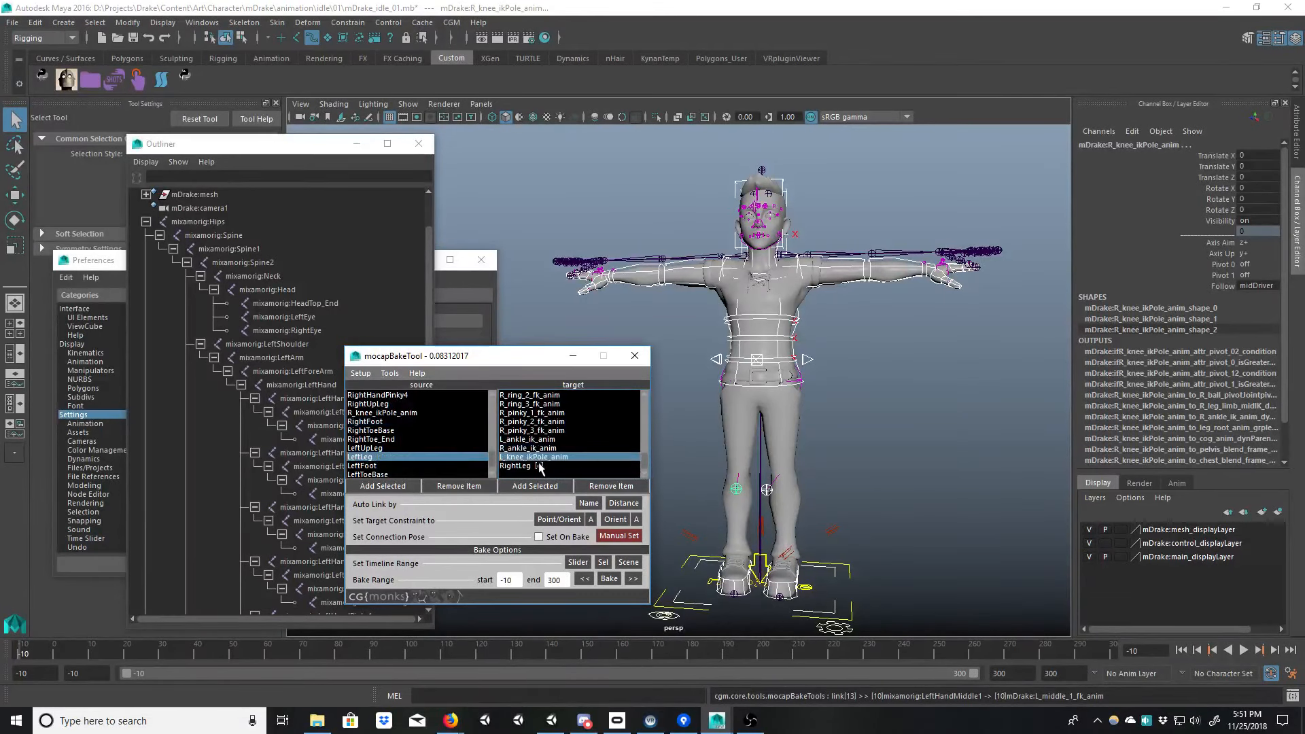
{"action": "double_click", "coordinate": [541, 466]}
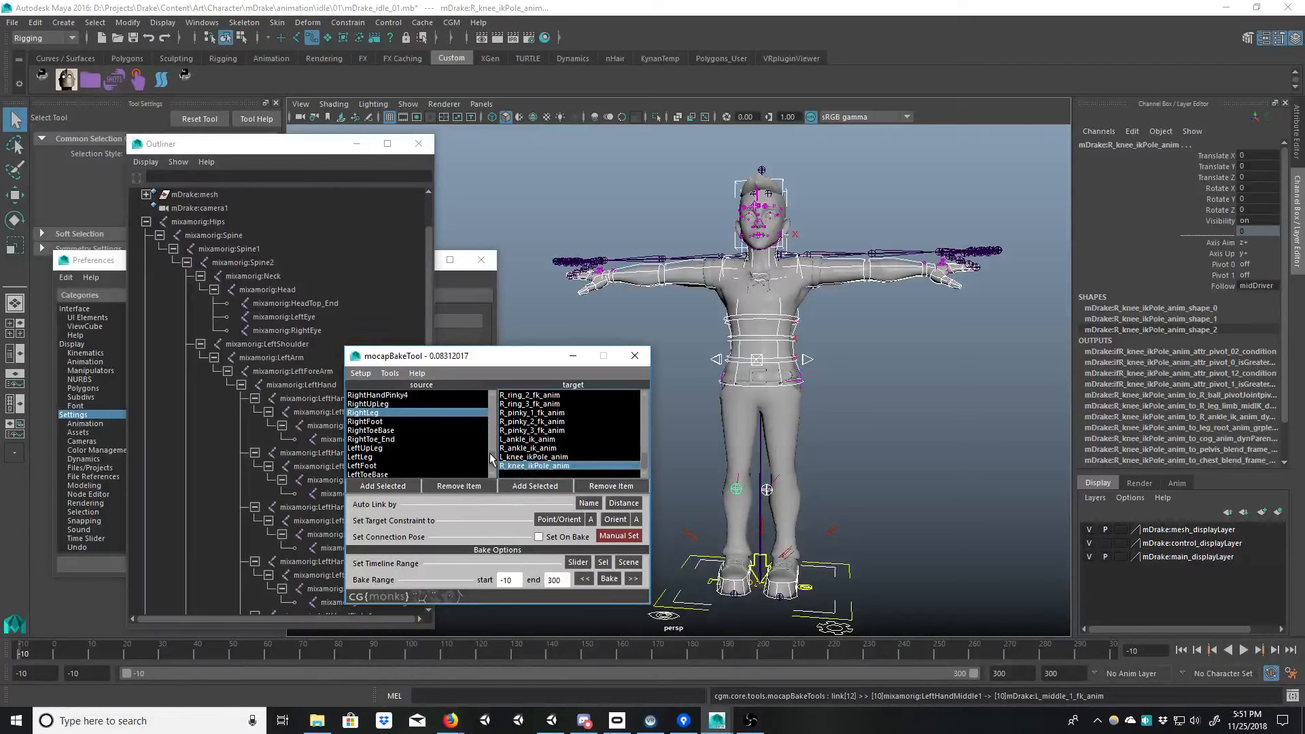
Step: Review the target links from Hips through the spine, neck and head to the left shoulder, arm and forearm
{"action": "left_click_drag", "start_coordinate": [490, 453], "coordinate": [494, 392]}
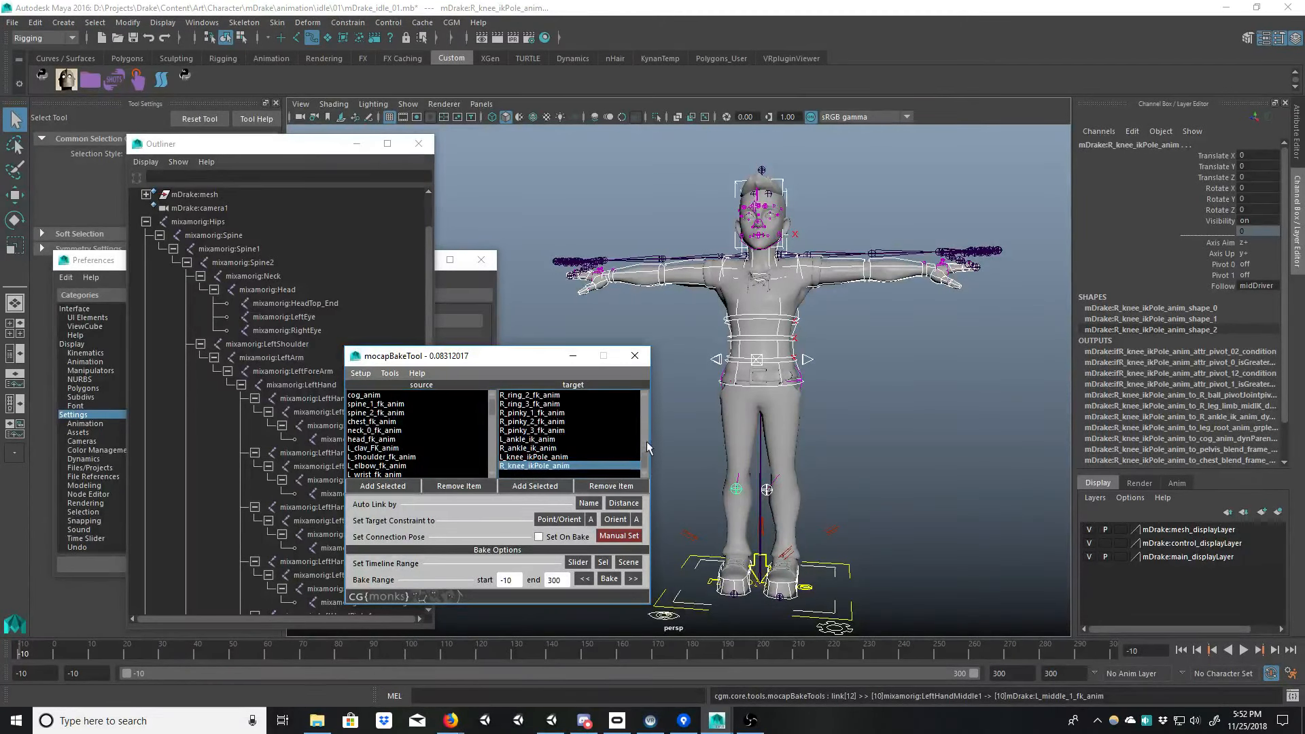
{"action": "left_click_drag", "start_coordinate": [646, 446], "coordinate": [645, 399]}
{"action": "left_click", "coordinate": [541, 396]}
{"action": "left_click", "coordinate": [528, 405]}
{"action": "left_click", "coordinate": [536, 413]}
{"action": "left_click", "coordinate": [530, 422]}
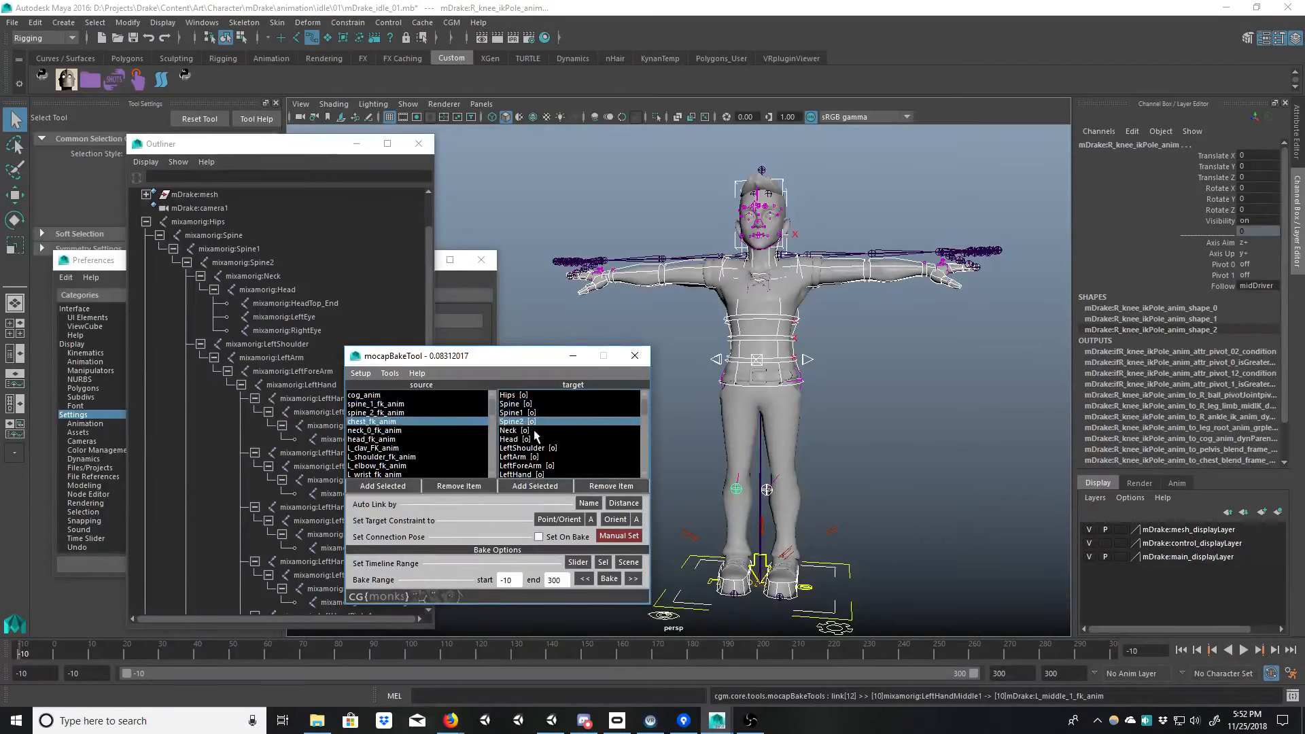
{"action": "left_click", "coordinate": [530, 431]}
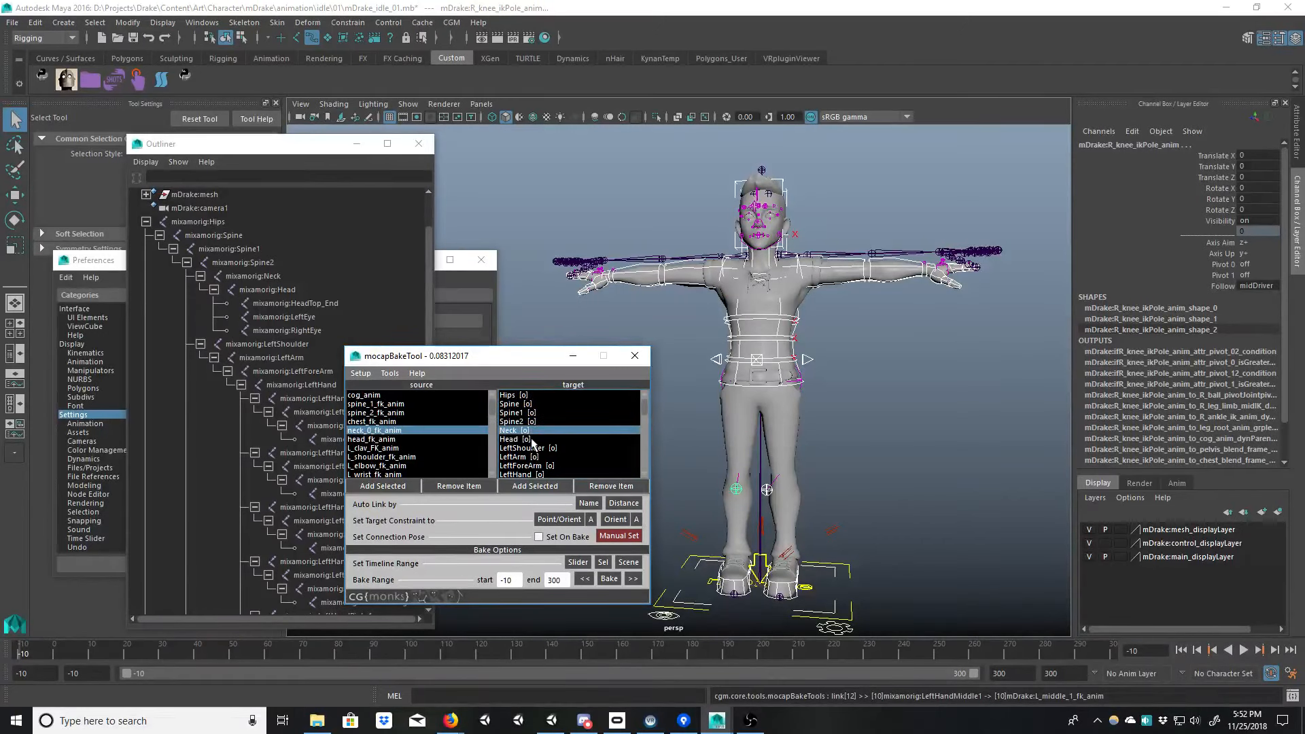
{"action": "left_click", "coordinate": [531, 439]}
{"action": "left_click", "coordinate": [546, 448]}
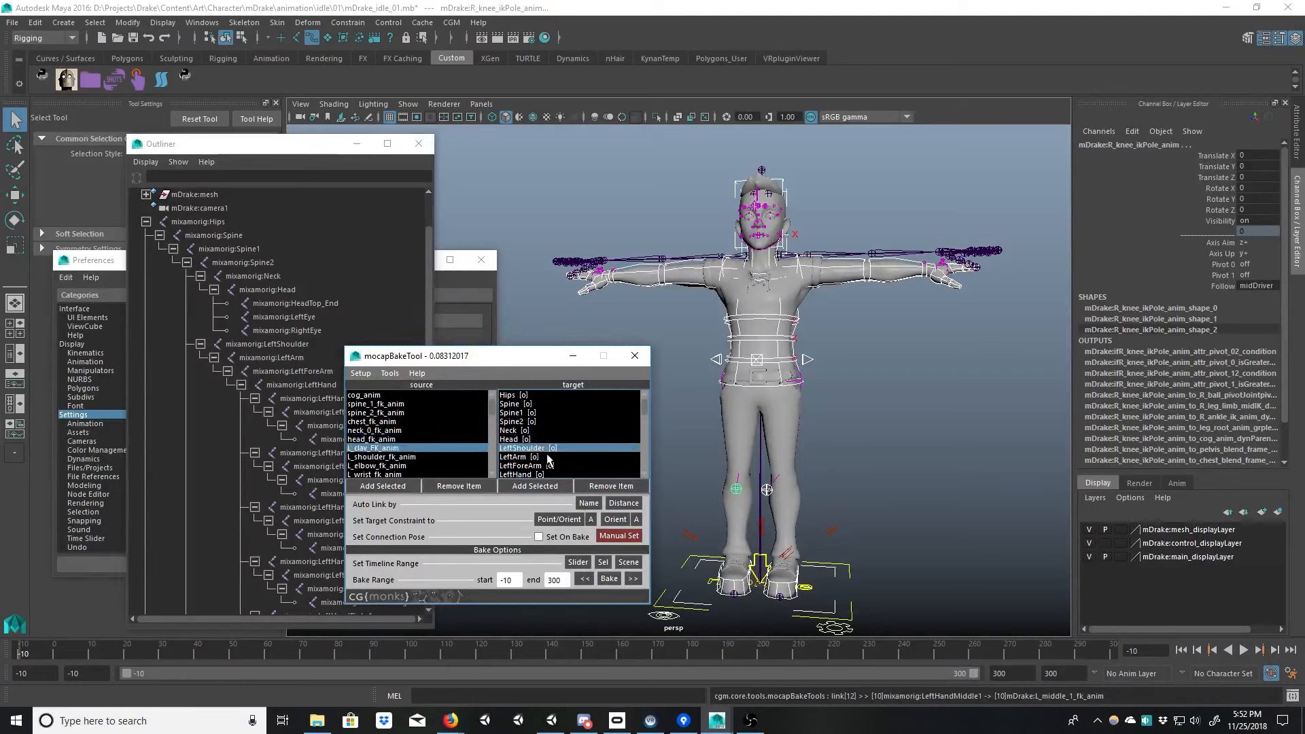
{"action": "left_click", "coordinate": [552, 458]}
{"action": "left_click", "coordinate": [556, 466]}
Step: Check which sources the LeftHand and LeftHandMiddle1 to LeftHandMiddle3 targets are linked to
{"action": "scroll", "coordinate": [646, 470], "scroll_direction": "down", "scroll_amount": 2}
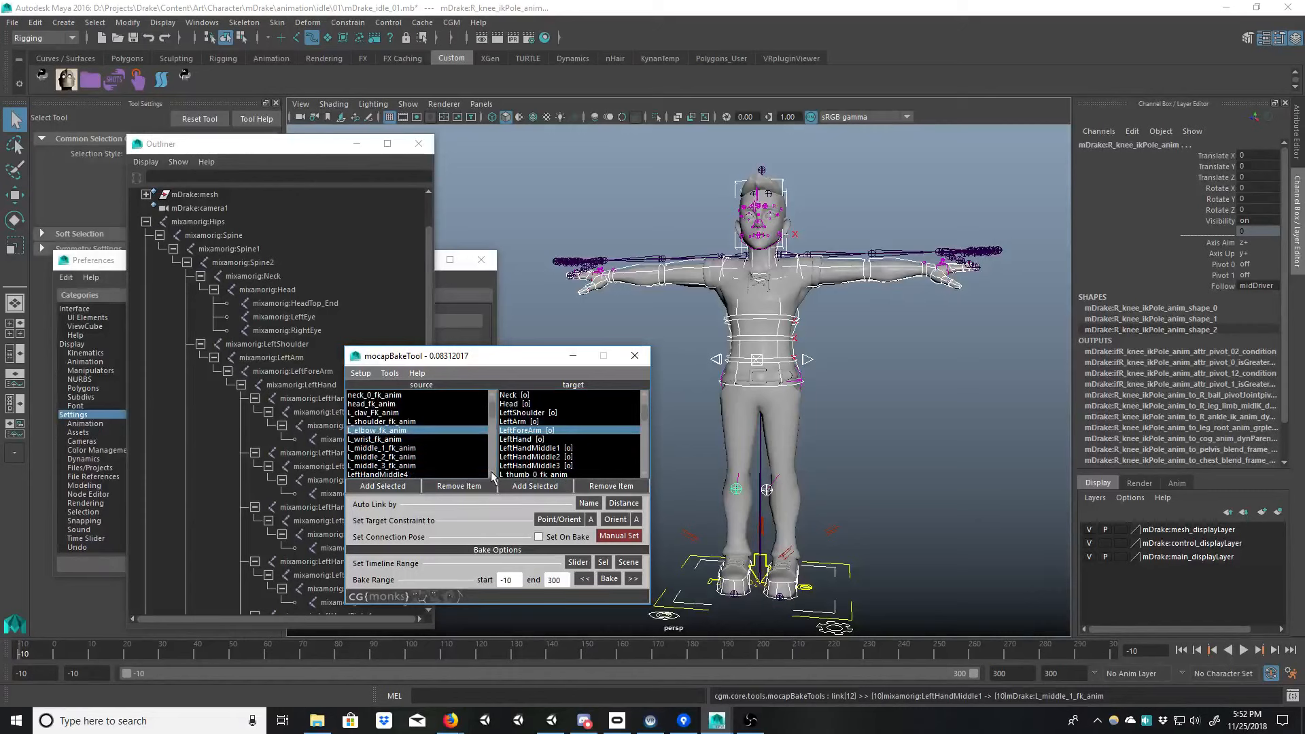
{"action": "left_click", "coordinate": [519, 439]}
{"action": "left_click", "coordinate": [522, 449]}
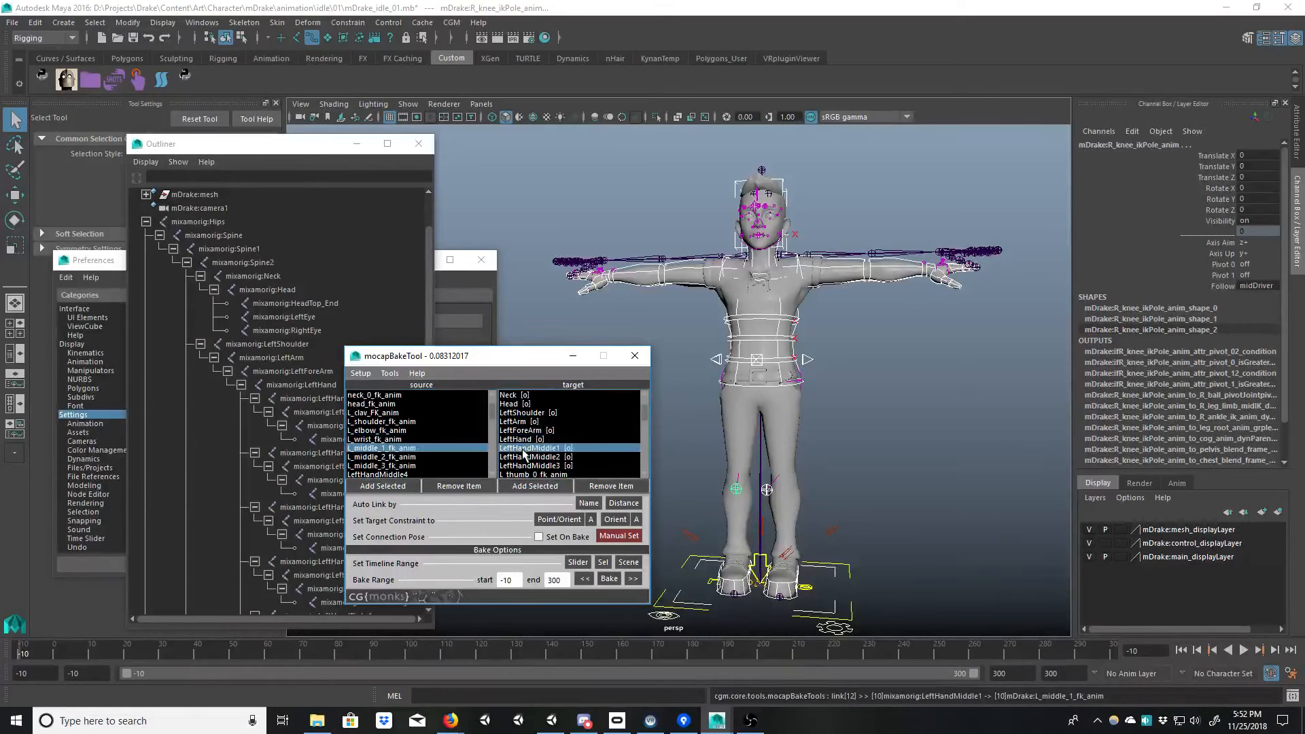
{"action": "left_click", "coordinate": [523, 457]}
{"action": "left_click", "coordinate": [524, 466]}
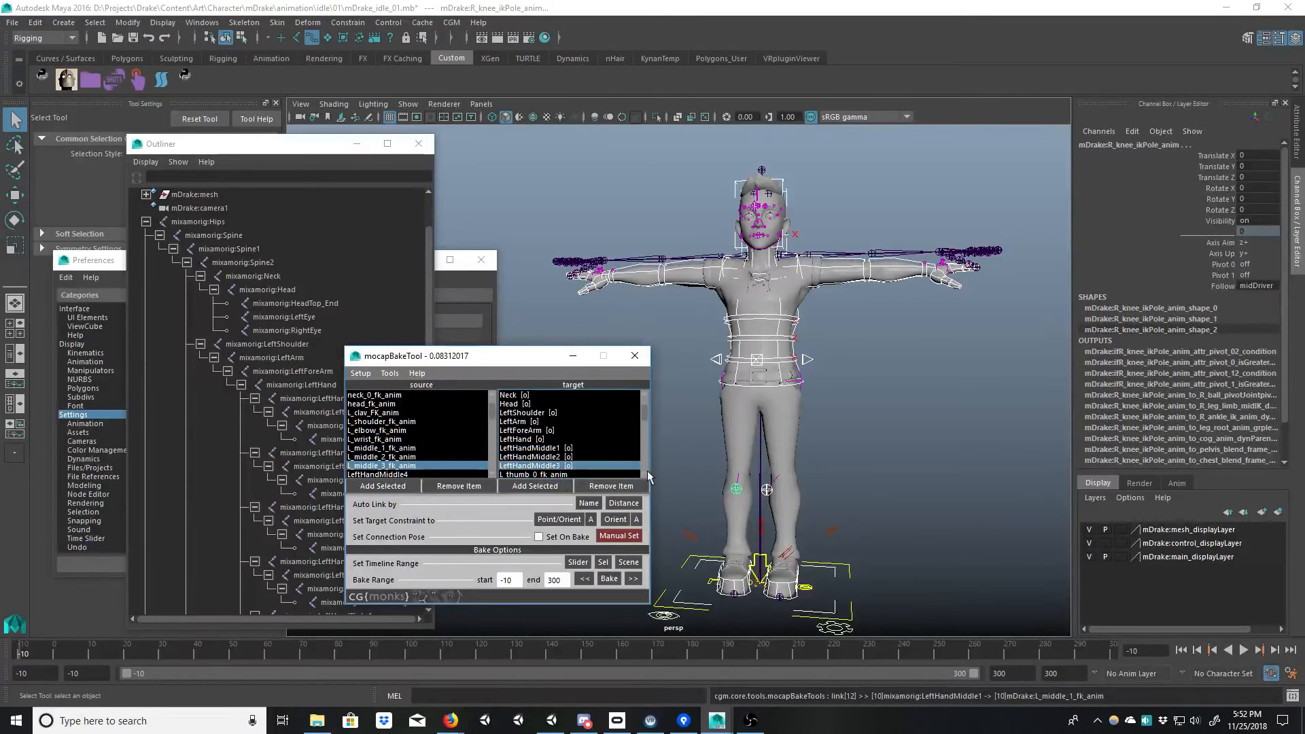
Step: Link LeftHandThumb1, LeftHandThumb2 and LeftHandThumb3 to L_thumb_0_fk_anim, L_thumb_1_fk_anim and L_thumb_2_fk_anim
{"action": "scroll", "coordinate": [644, 469], "scroll_direction": "down", "scroll_amount": 3}
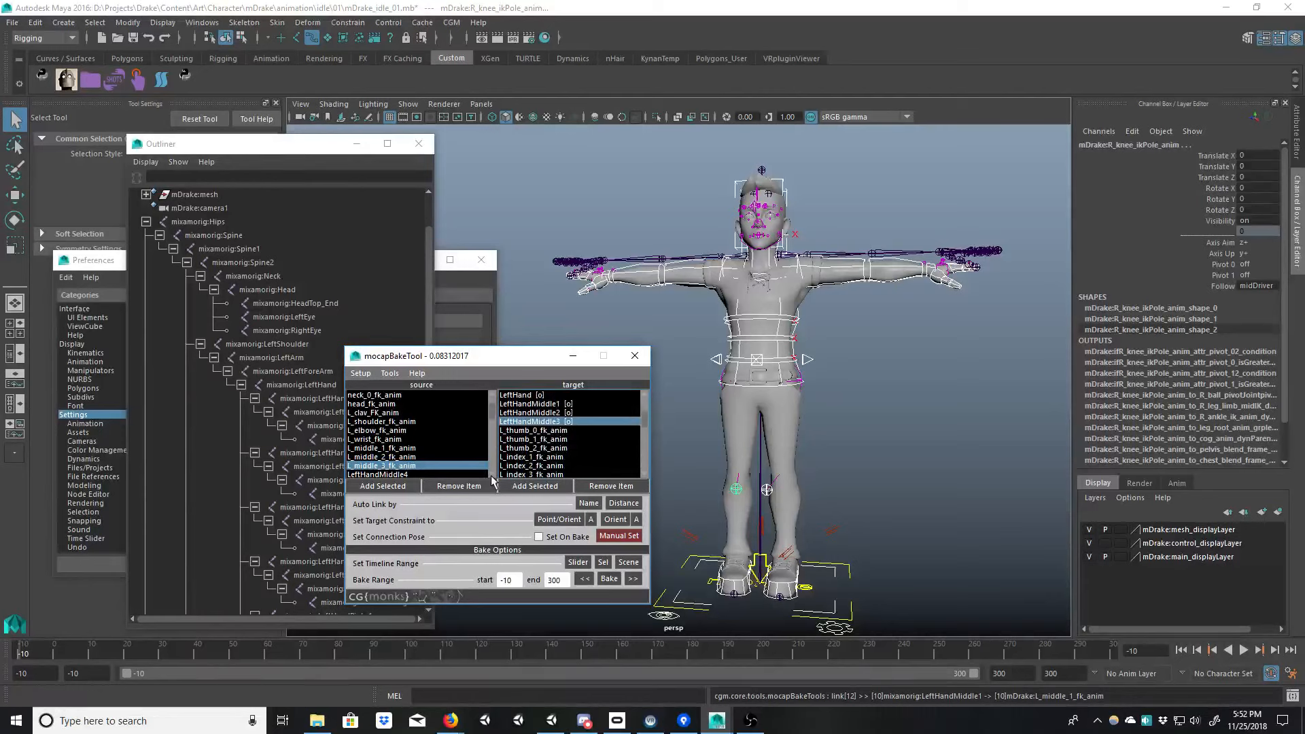
{"action": "scroll", "coordinate": [489, 469], "scroll_direction": "down", "scroll_amount": 3}
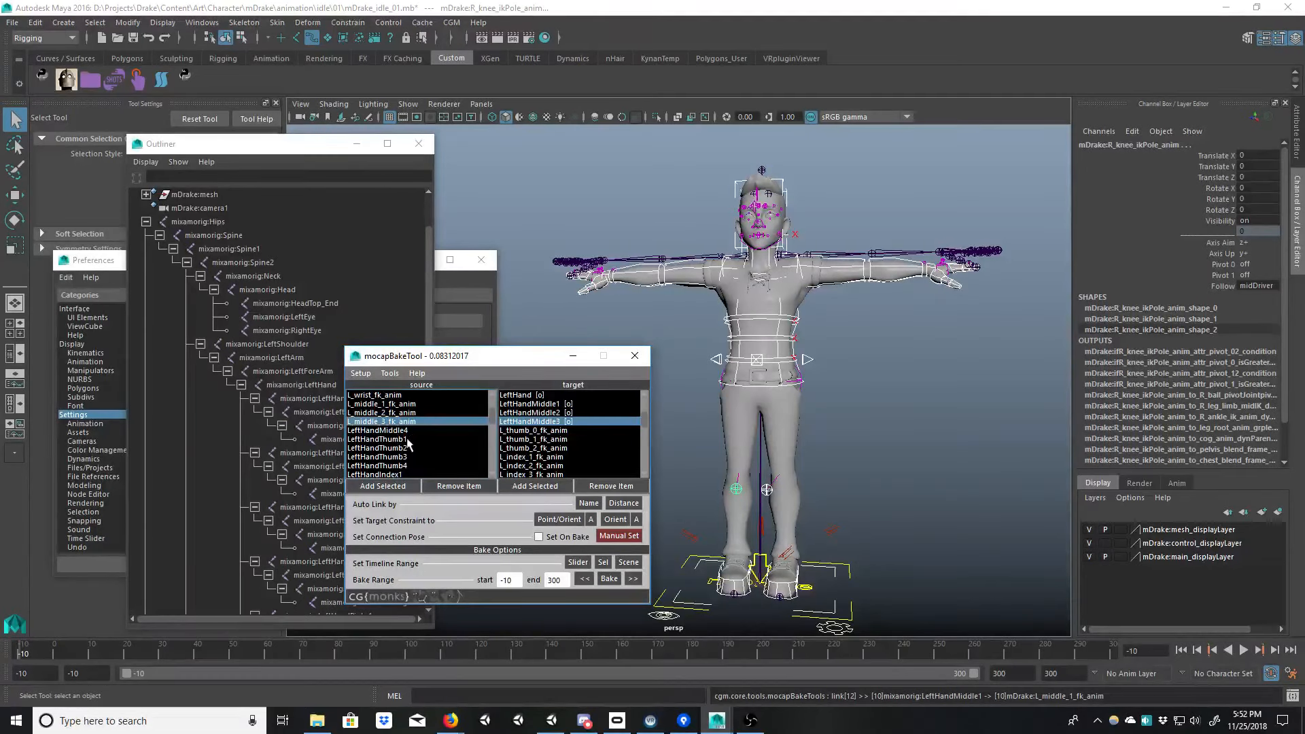
{"action": "left_click", "coordinate": [530, 430]}
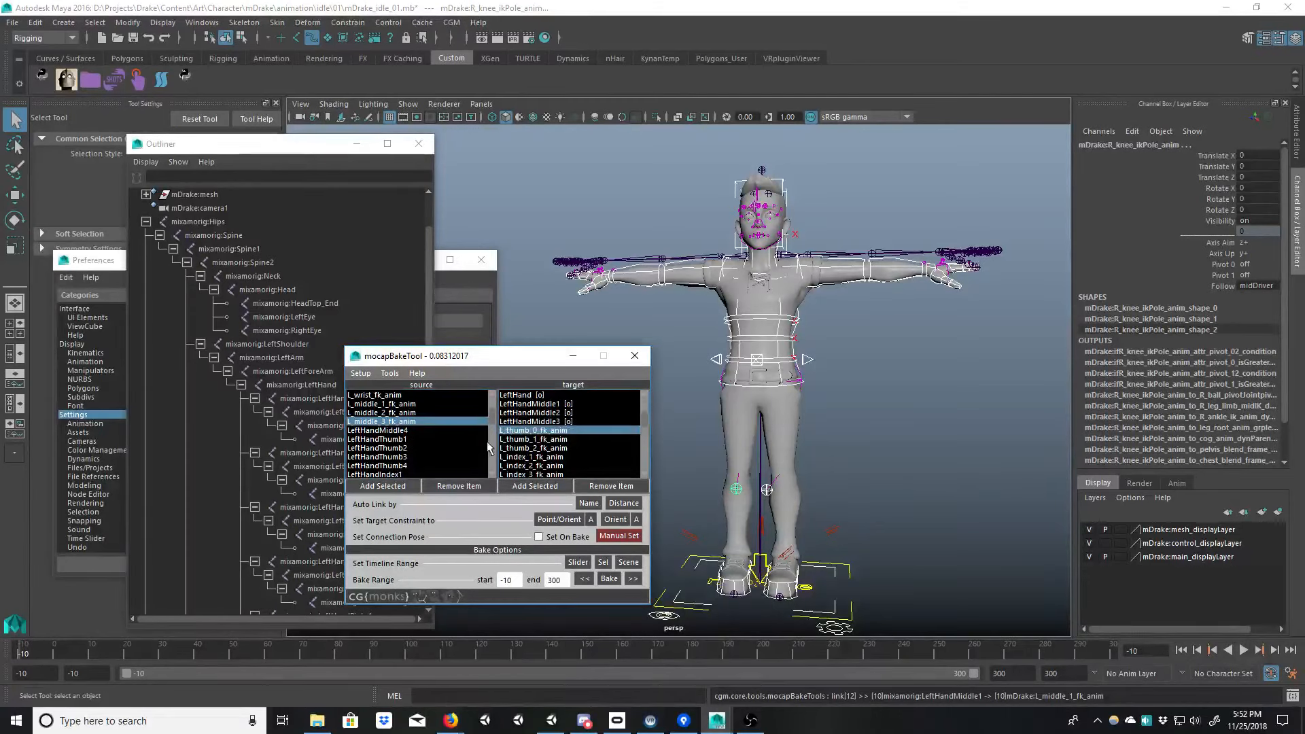
{"action": "left_click", "coordinate": [400, 442]}
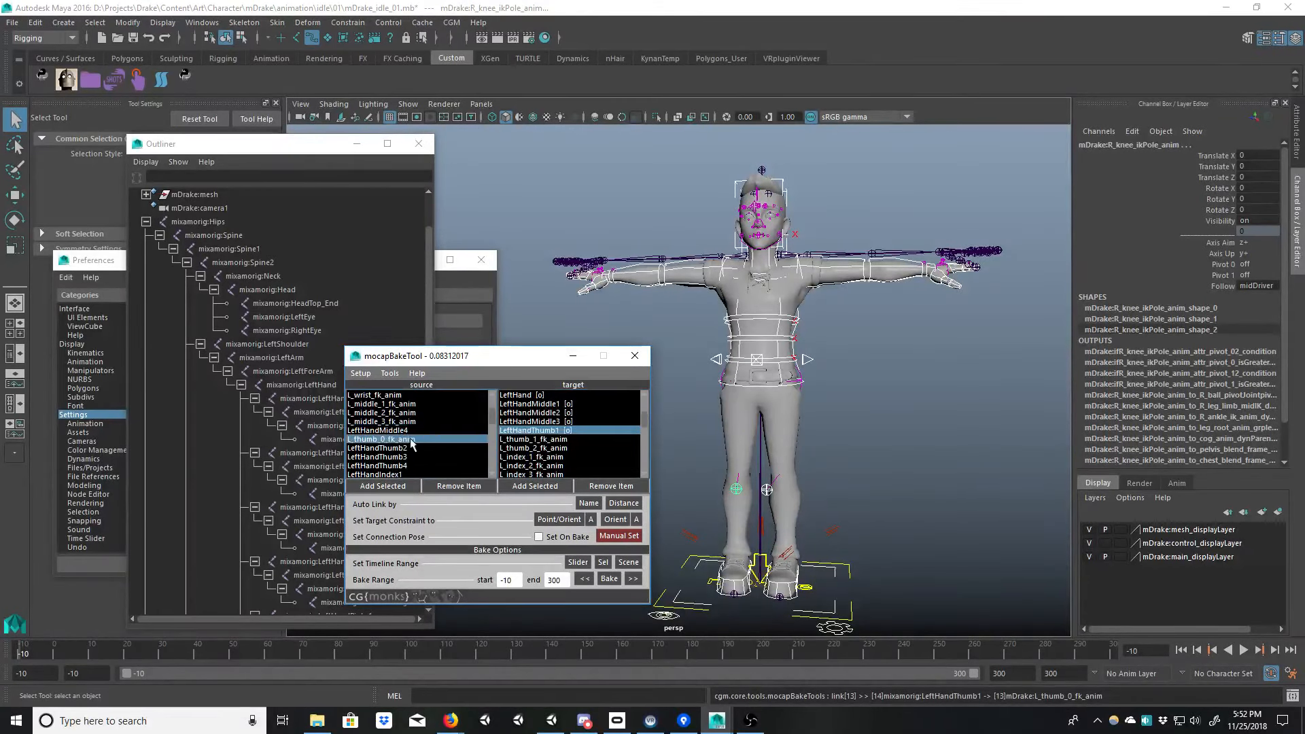
{"action": "left_click", "coordinate": [431, 451]}
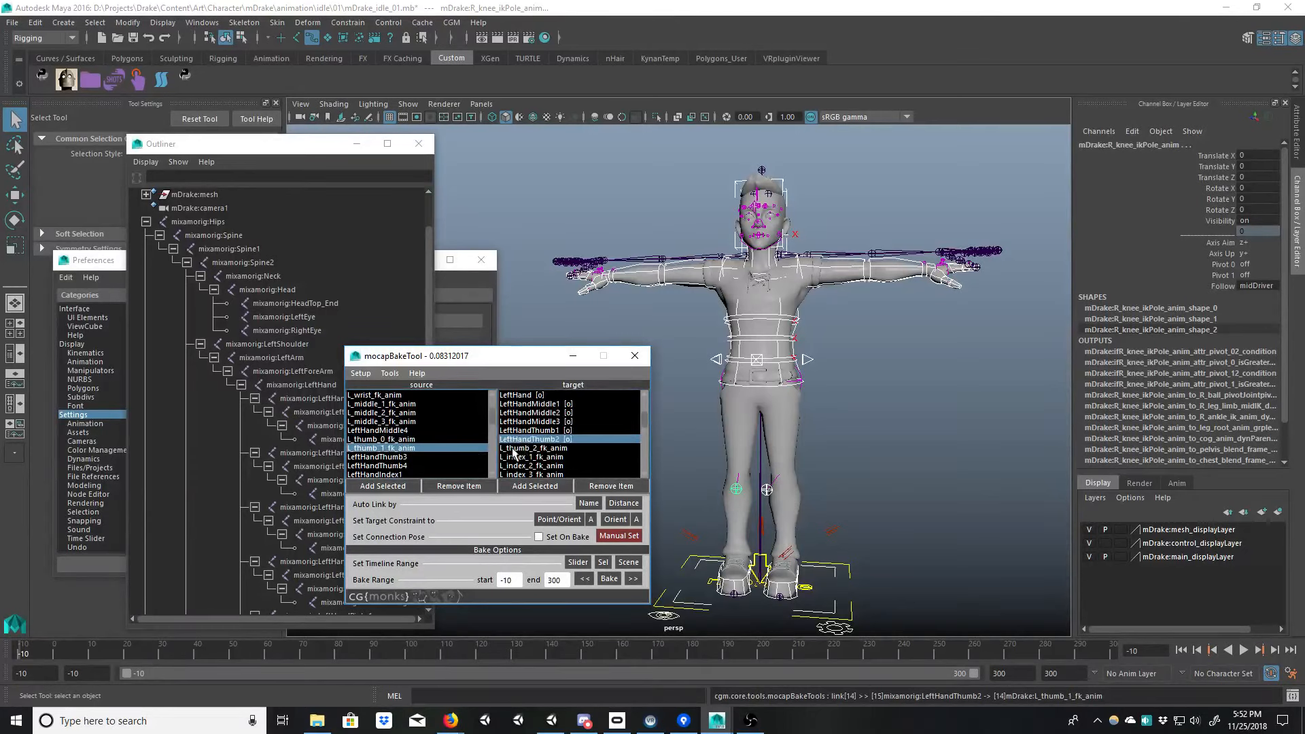
{"action": "left_click", "coordinate": [434, 459]}
Step: Examine the hand's finger joints and finger controls up close in the perspective view
{"action": "middle_click_drag", "start_coordinate": [761, 325], "coordinate": [781, 458], "text": "alt"}
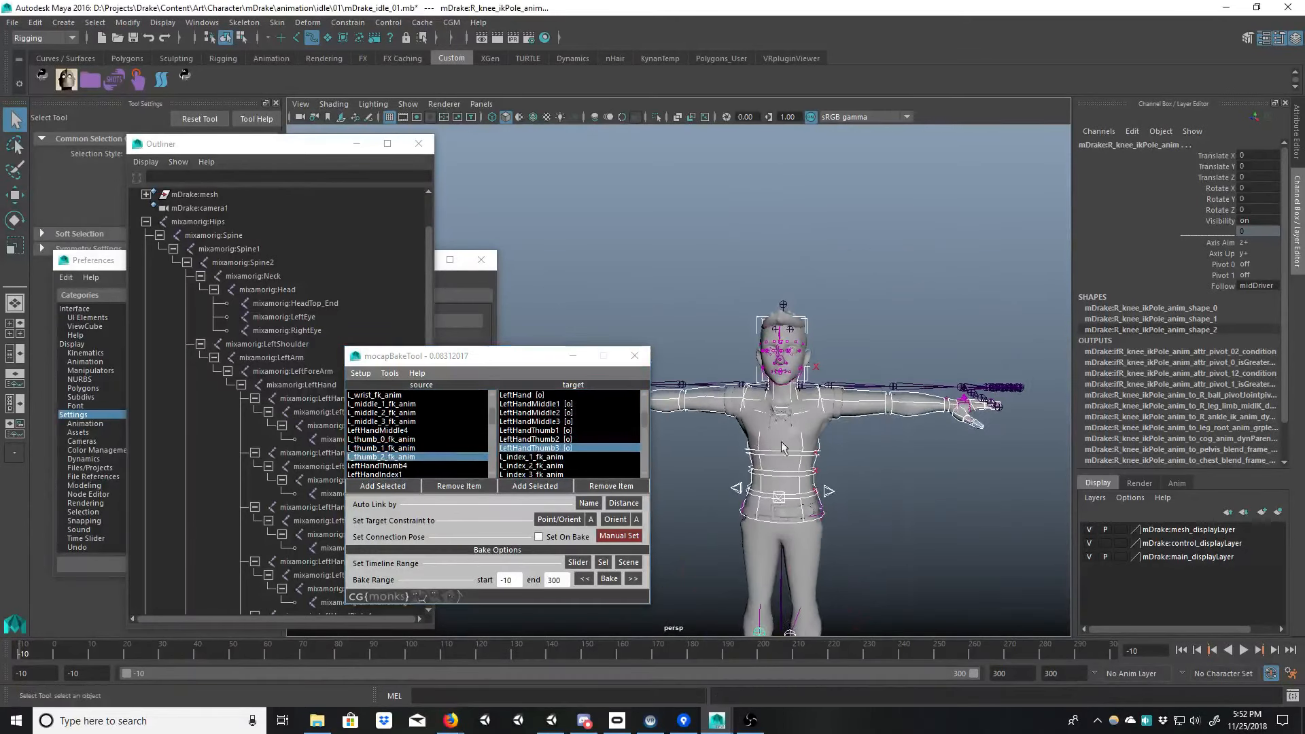
{"action": "right_click_drag", "start_coordinate": [781, 457], "coordinate": [859, 456], "text": "alt"}
{"action": "middle_click_drag", "start_coordinate": [663, 385], "coordinate": [766, 373], "text": "alt"}
{"action": "right_click_drag", "start_coordinate": [766, 373], "coordinate": [861, 391], "text": "alt"}
{"action": "left_click_drag", "start_coordinate": [861, 391], "coordinate": [819, 431], "text": "alt"}
{"action": "middle_click_drag", "start_coordinate": [818, 430], "coordinate": [750, 564], "text": "alt"}
{"action": "middle_click_drag", "start_coordinate": [904, 210], "coordinate": [794, 433], "text": "alt"}
{"action": "middle_click_drag", "start_coordinate": [849, 170], "coordinate": [803, 267], "text": "alt"}
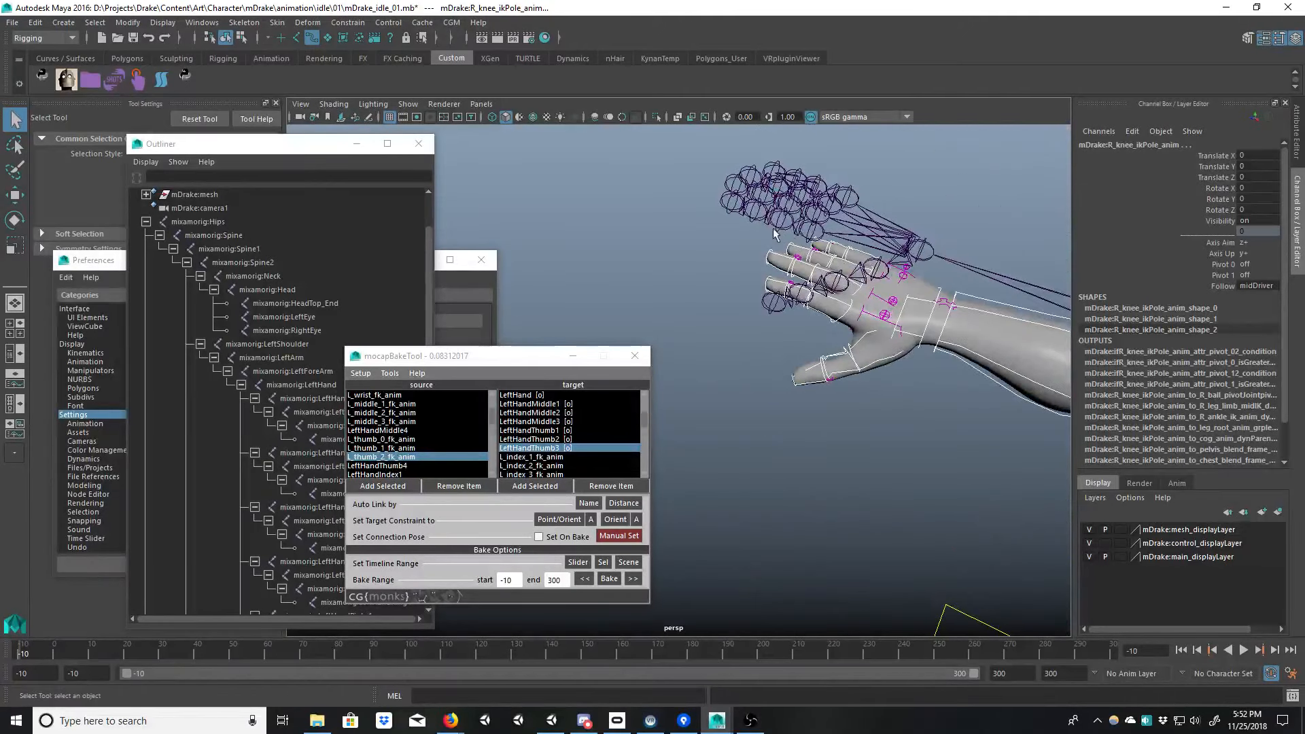
{"action": "middle_click_drag", "start_coordinate": [731, 222], "coordinate": [737, 173], "text": "alt"}
{"action": "right_click_drag", "start_coordinate": [736, 172], "coordinate": [686, 197], "text": "alt"}
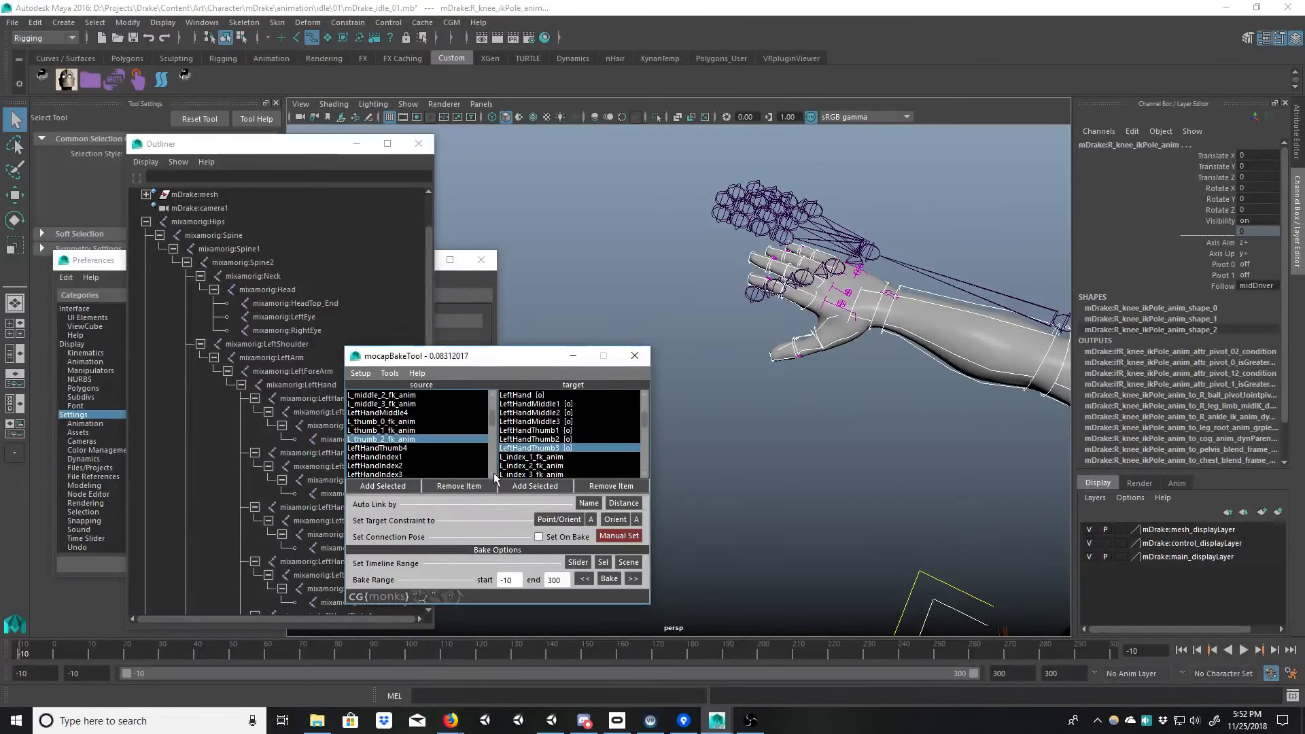
Step: Link LeftHandIndex1, LeftHandIndex2 and LeftHandIndex3 to L_index_1_fk_anim, L_index_2_fk_anim and L_index_3_fk_anim
{"action": "scroll", "coordinate": [493, 476], "scroll_direction": "down", "scroll_amount": 1}
{"action": "scroll", "coordinate": [644, 472], "scroll_direction": "down", "scroll_amount": 1}
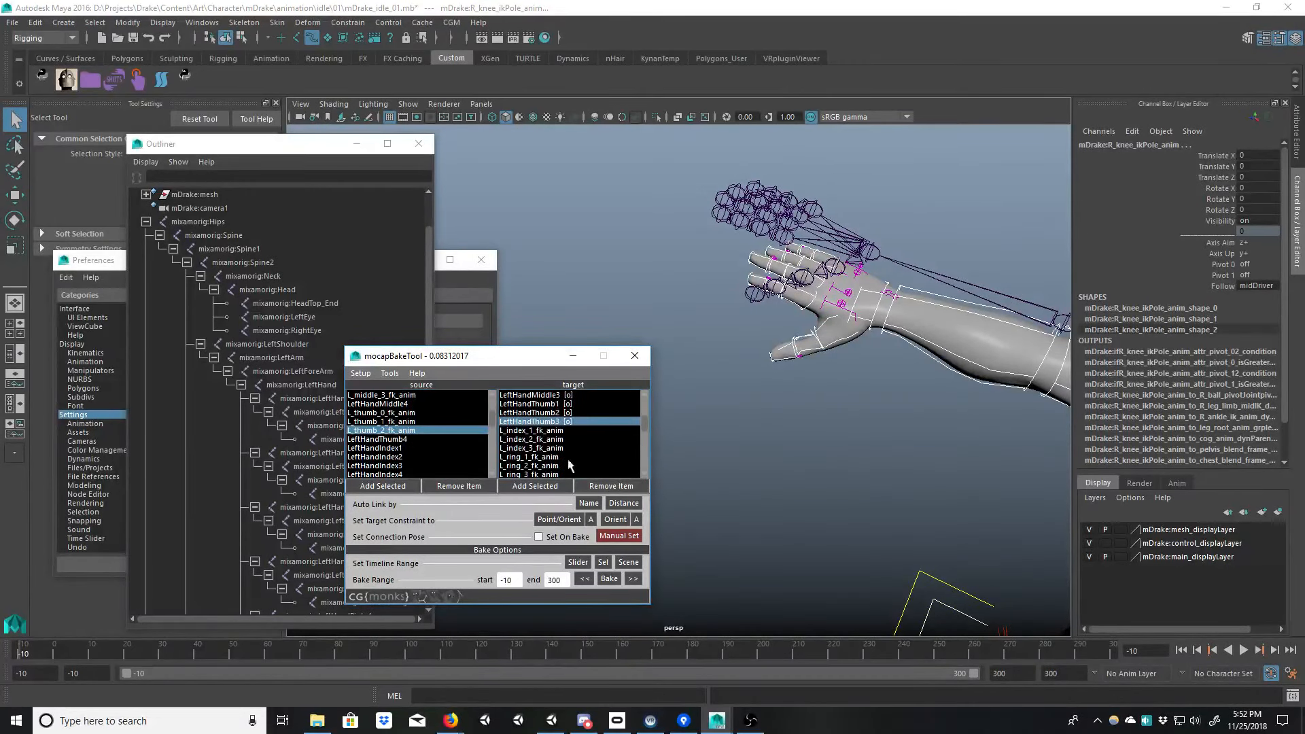
{"action": "left_click", "coordinate": [527, 431]}
{"action": "left_click", "coordinate": [394, 448]}
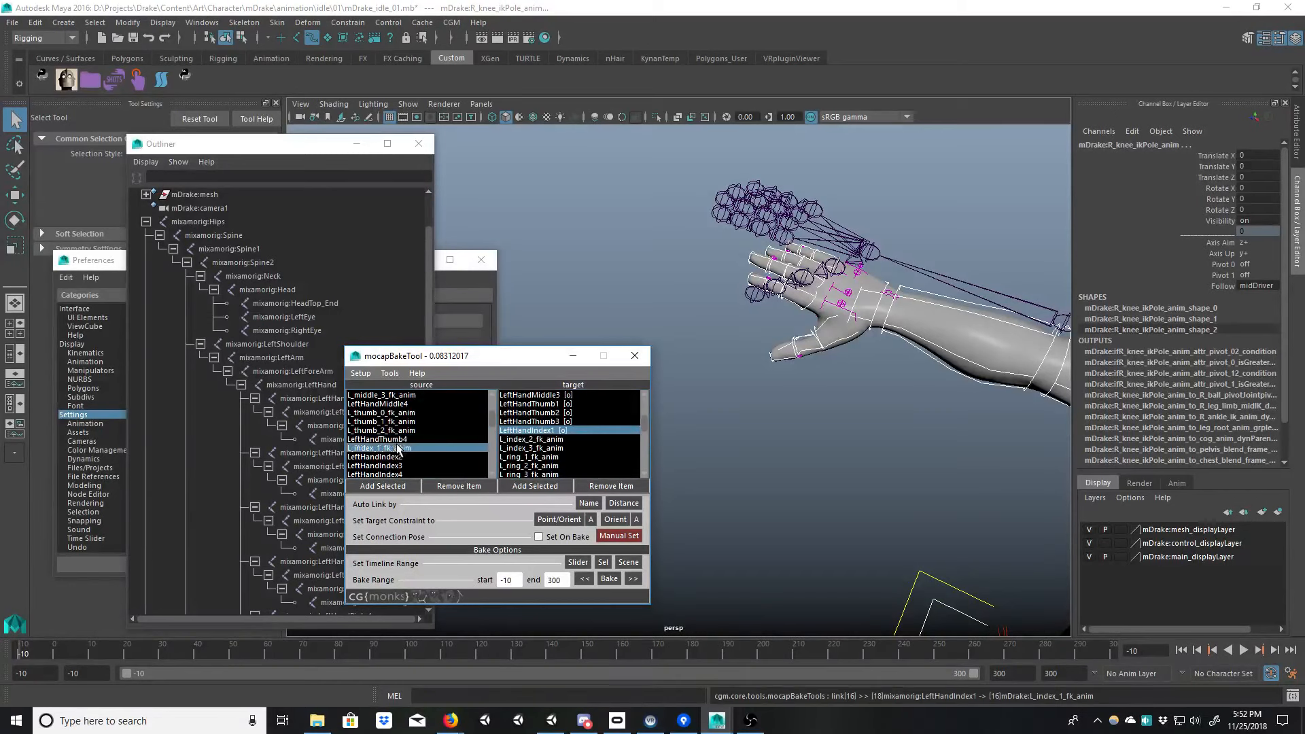
{"action": "left_click", "coordinate": [521, 441]}
{"action": "left_click", "coordinate": [410, 459]}
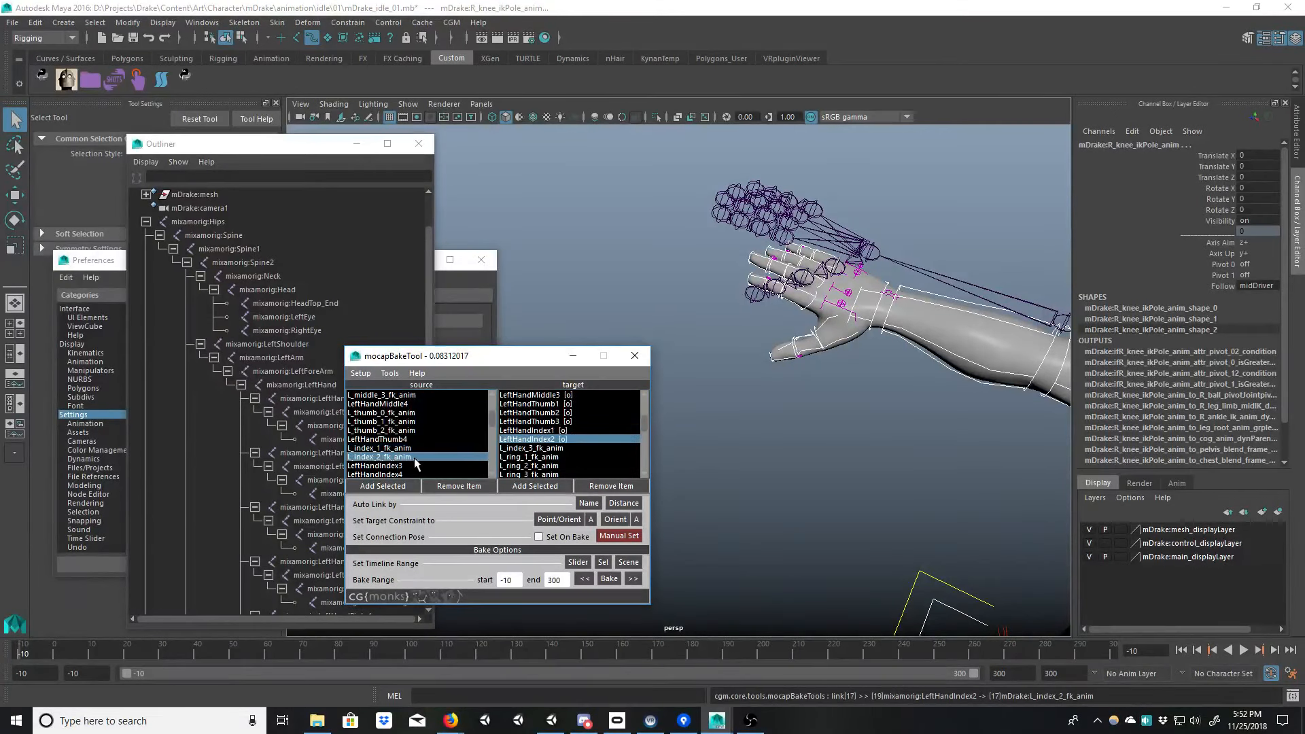
{"action": "left_click", "coordinate": [524, 448]}
{"action": "left_click", "coordinate": [422, 466]}
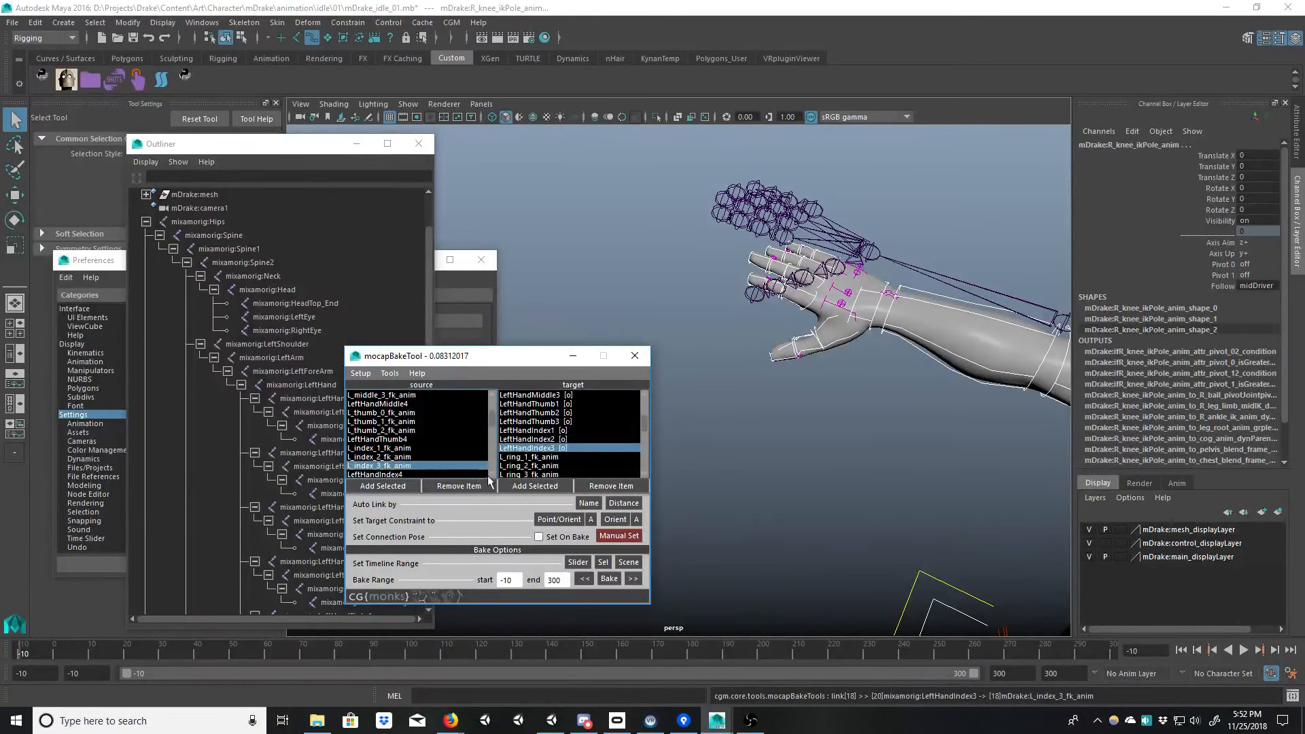
Step: Link LeftHandRing1, LeftHandRing2 and LeftHandRing3 to L_ring_1_fk_anim, L_ring_2_fk_anim and L_ring_3_fk_anim
{"action": "scroll", "coordinate": [494, 474], "scroll_direction": "down", "scroll_amount": 2}
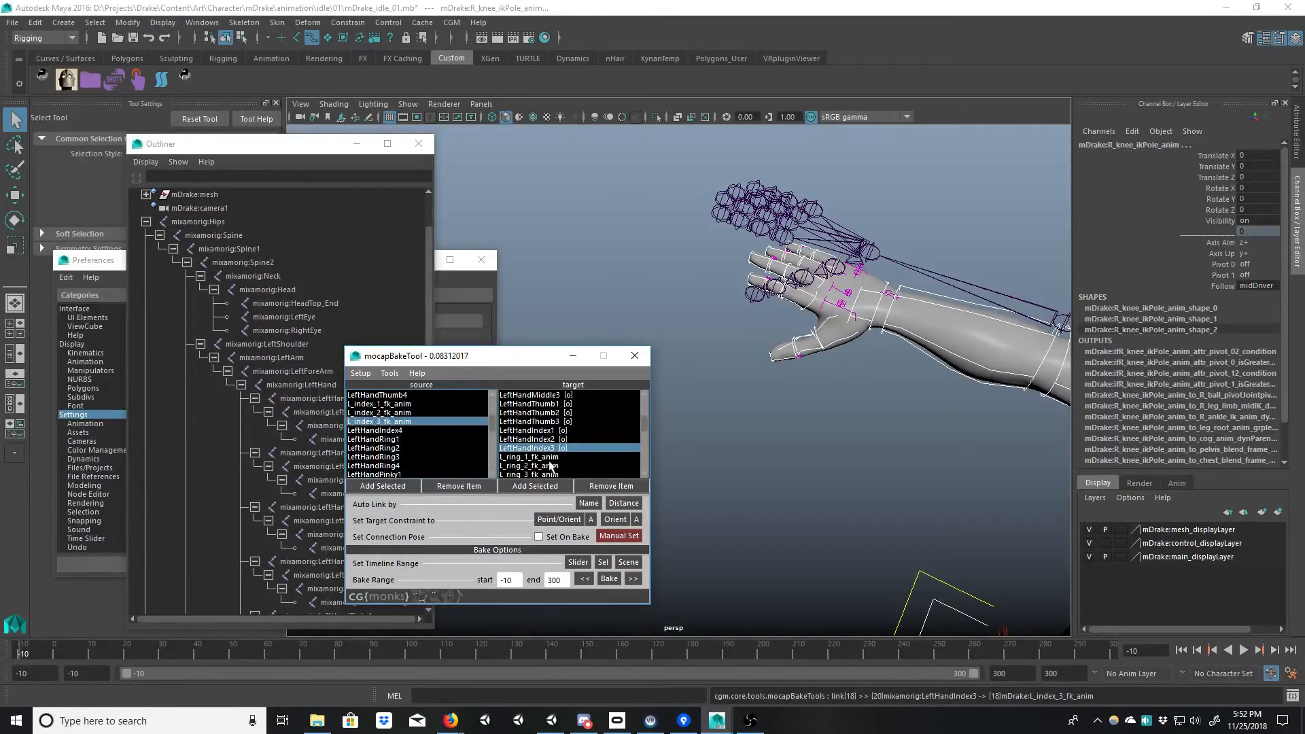
{"action": "left_click", "coordinate": [527, 457]}
{"action": "left_click", "coordinate": [403, 439]}
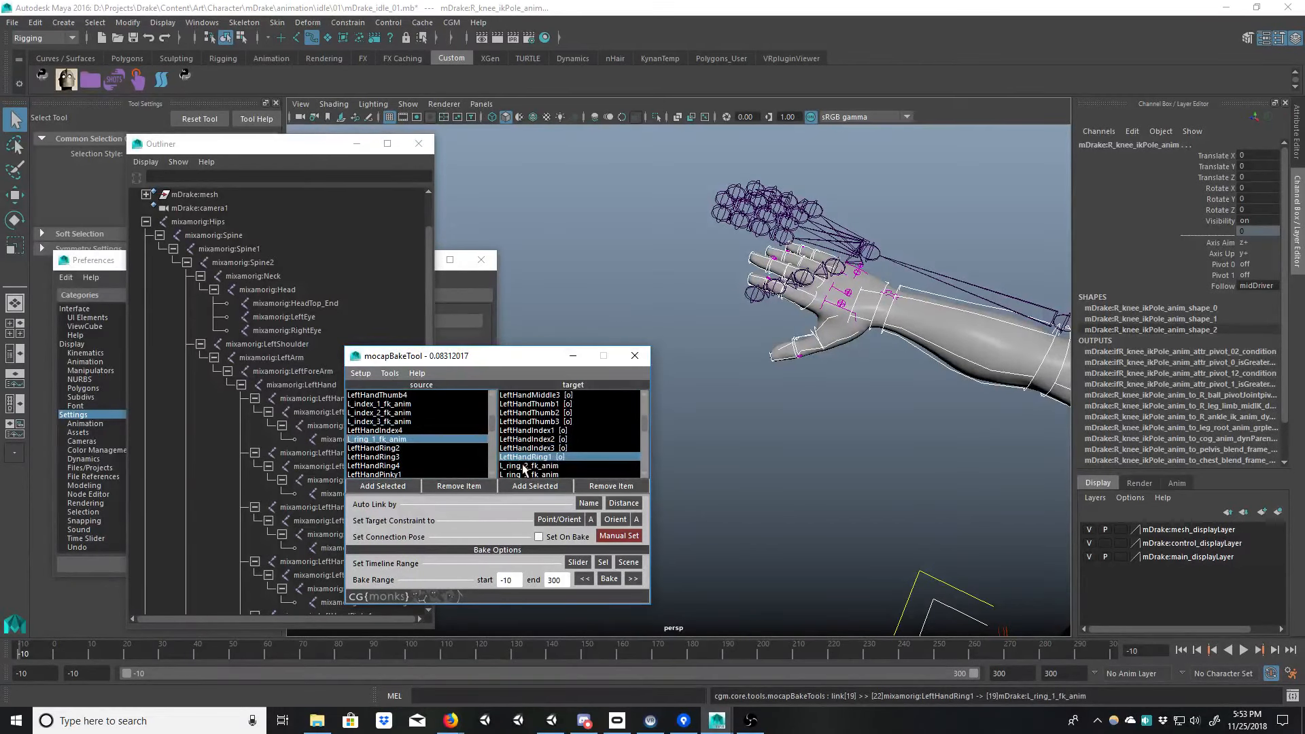
{"action": "left_click", "coordinate": [533, 465]}
{"action": "left_click", "coordinate": [408, 449]}
{"action": "left_click", "coordinate": [514, 474]}
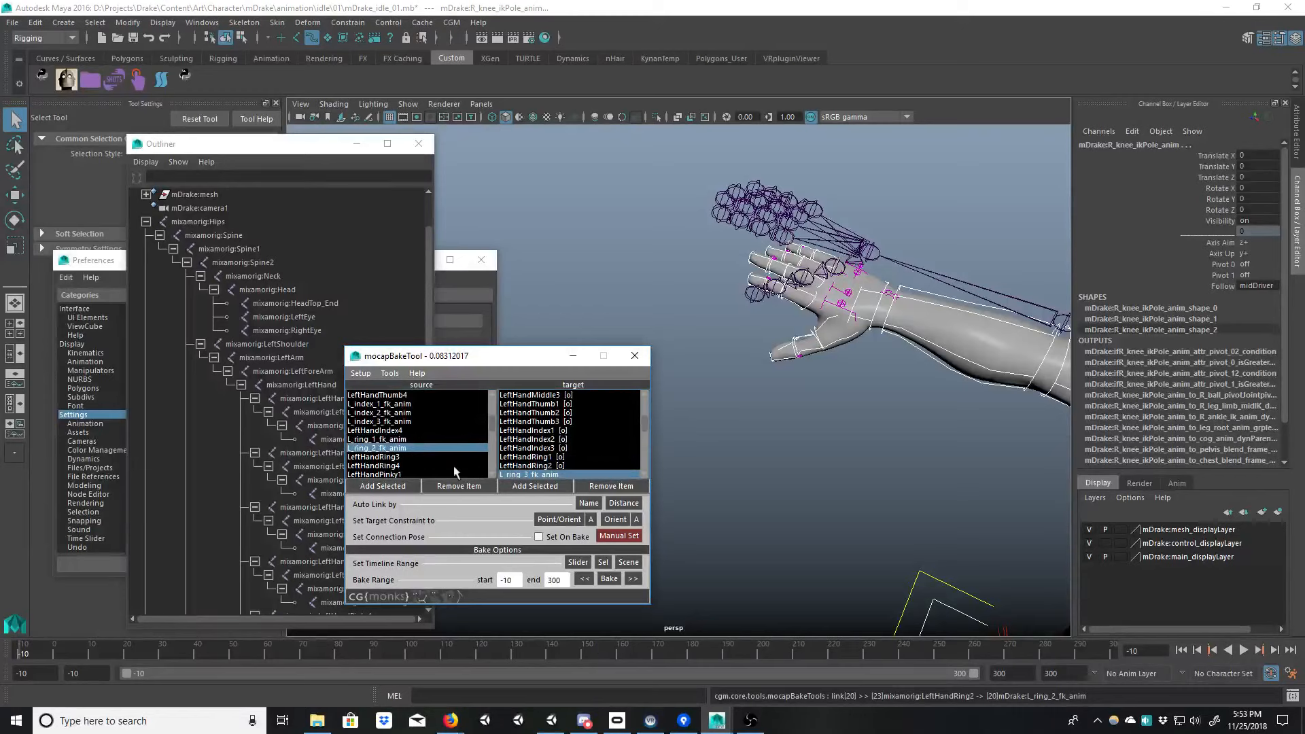
{"action": "left_click", "coordinate": [408, 457]}
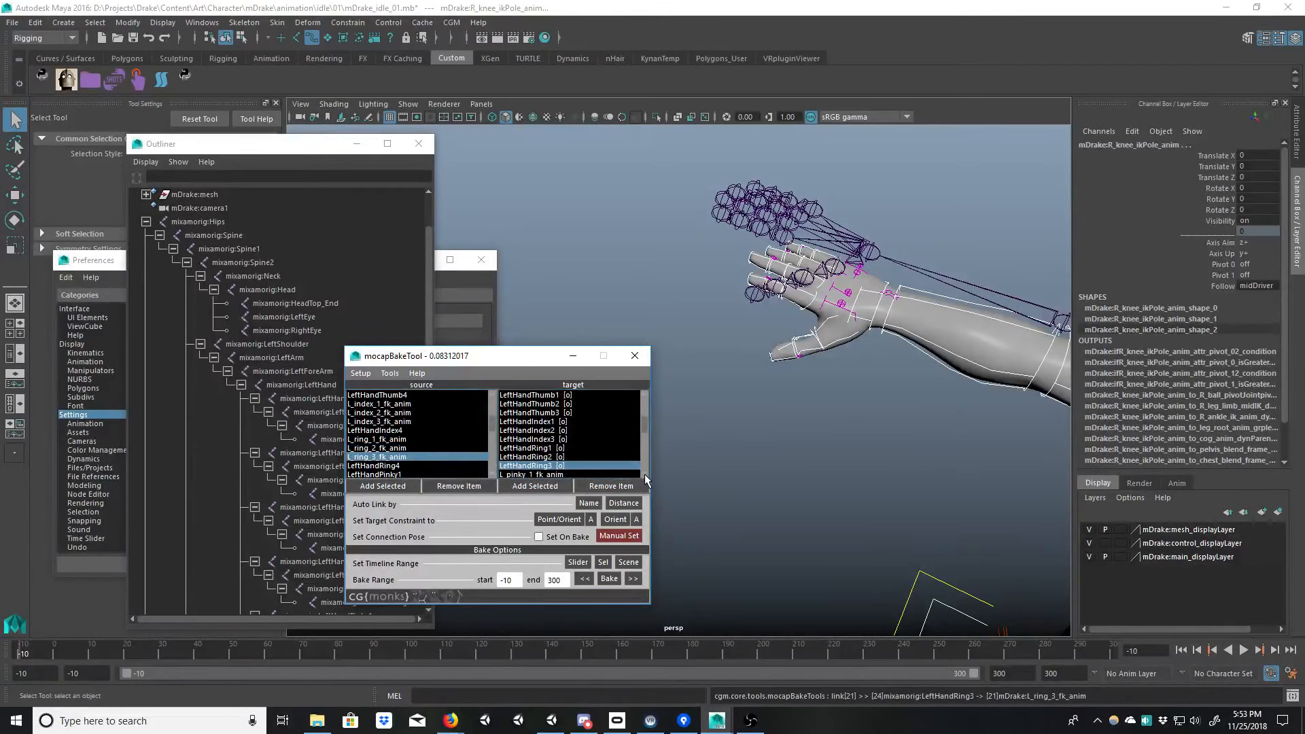
Step: Link LeftHandPinky1, LeftHandPinky2 and LeftHandPinky3 to L_pinky_1_fk_anim, L_pinky_2_fk_anim and L_pinky_3_fk_anim
{"action": "scroll", "coordinate": [644, 474], "scroll_direction": "down", "scroll_amount": 2}
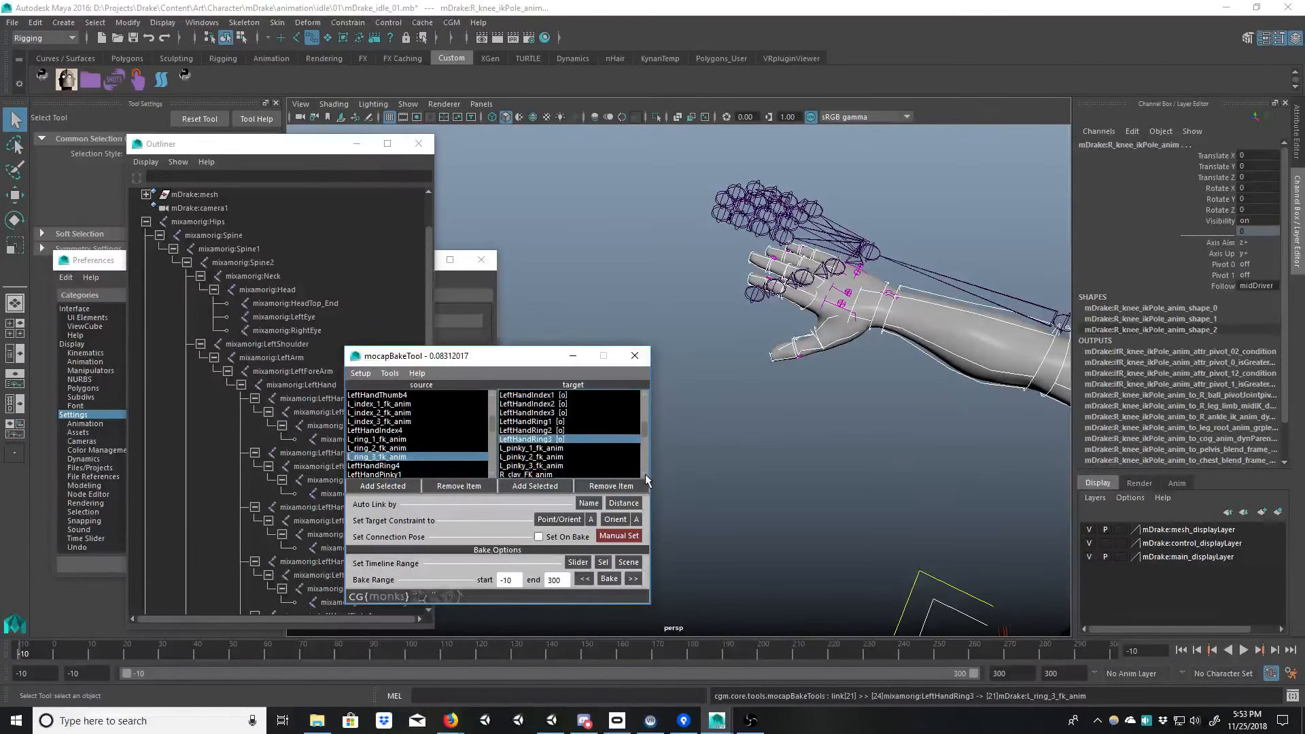
{"action": "left_click", "coordinate": [491, 475]}
{"action": "left_click", "coordinate": [491, 475]}
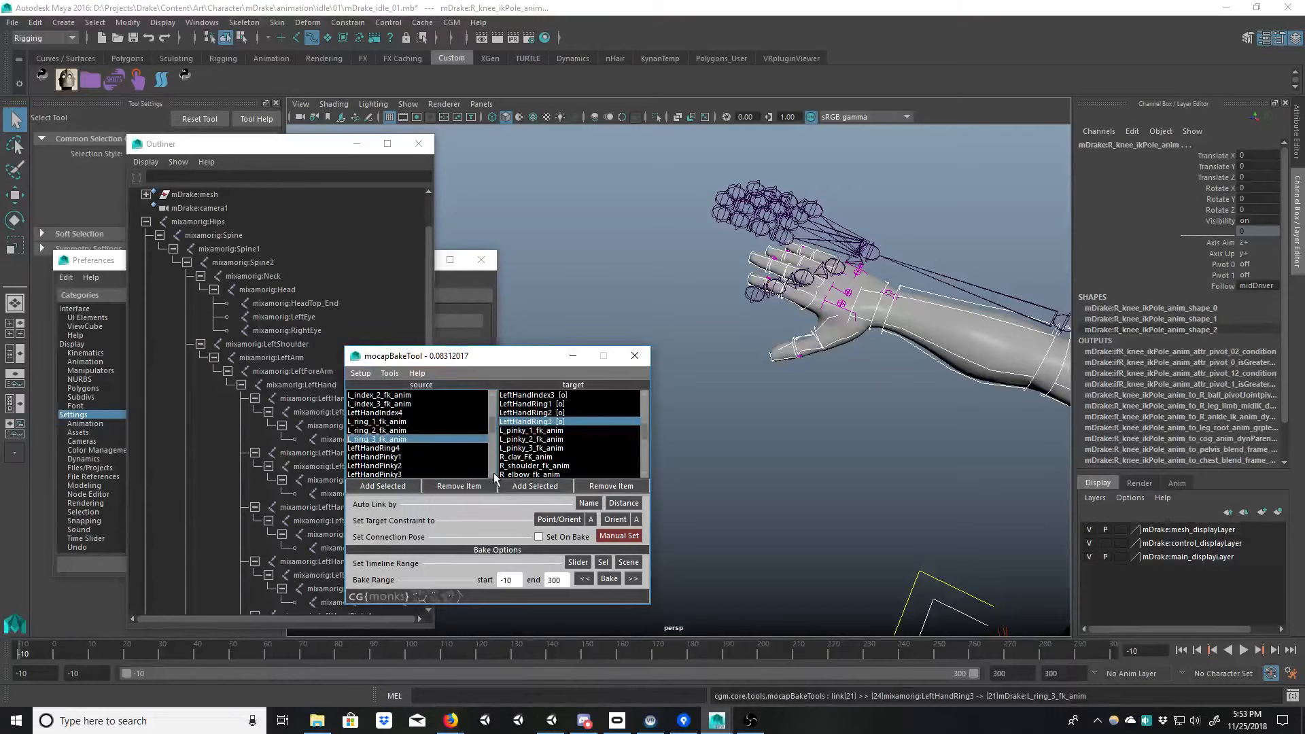
{"action": "left_click", "coordinate": [492, 475]}
{"action": "left_click", "coordinate": [492, 475]}
{"action": "left_click", "coordinate": [548, 431]}
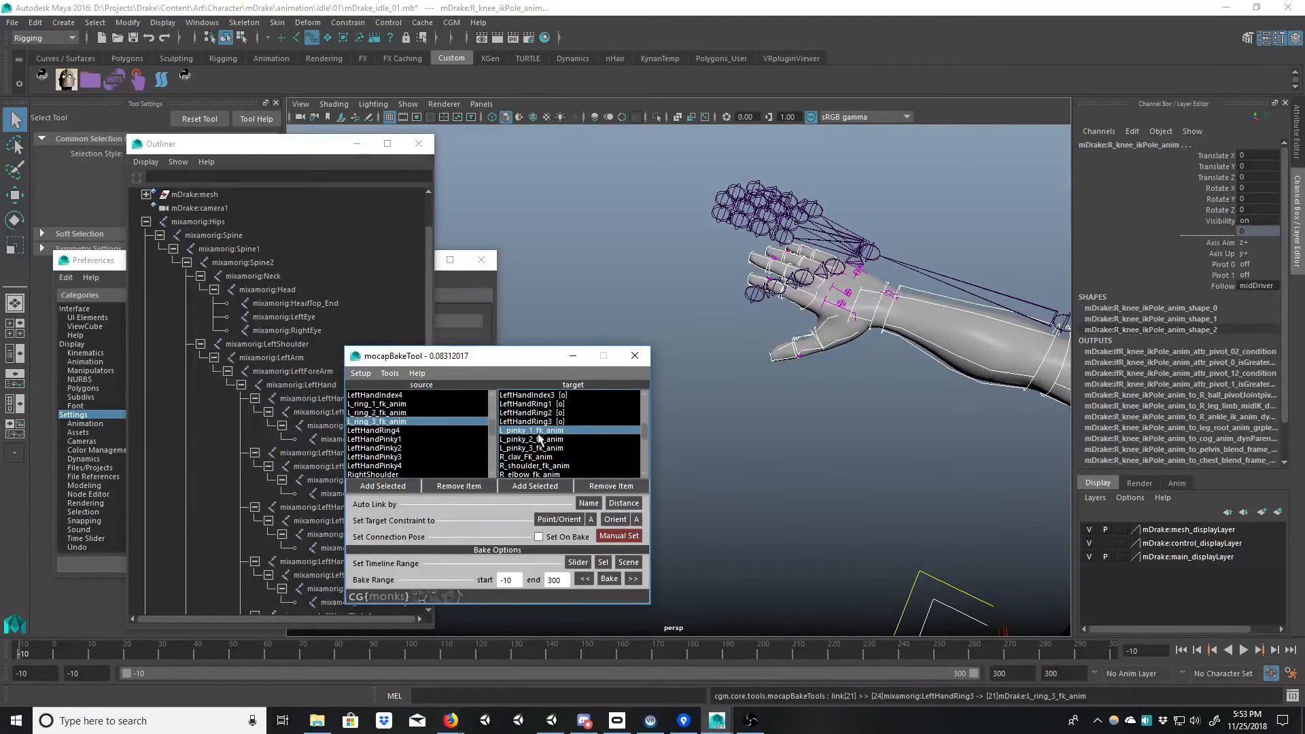
{"action": "left_click", "coordinate": [404, 439]}
{"action": "left_click", "coordinate": [529, 438]}
{"action": "left_click", "coordinate": [415, 448]}
{"action": "left_click", "coordinate": [522, 448]}
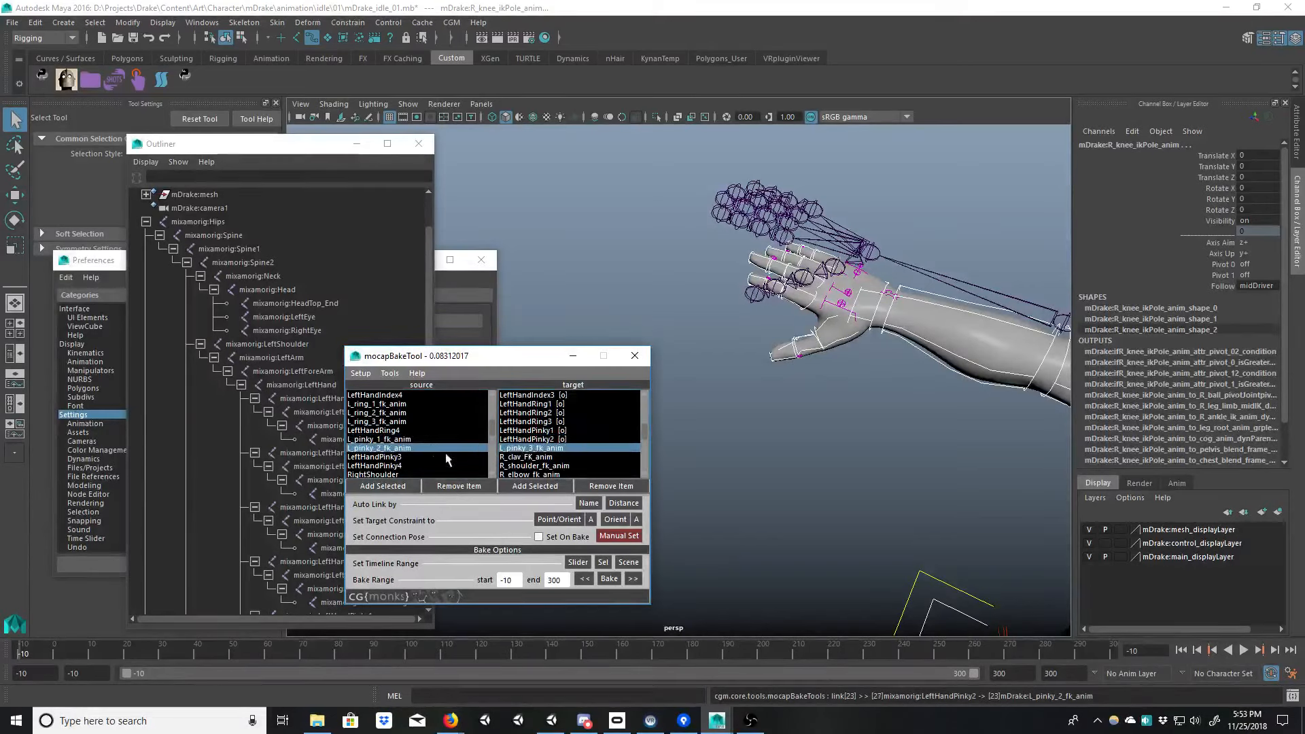
{"action": "left_click", "coordinate": [420, 457]}
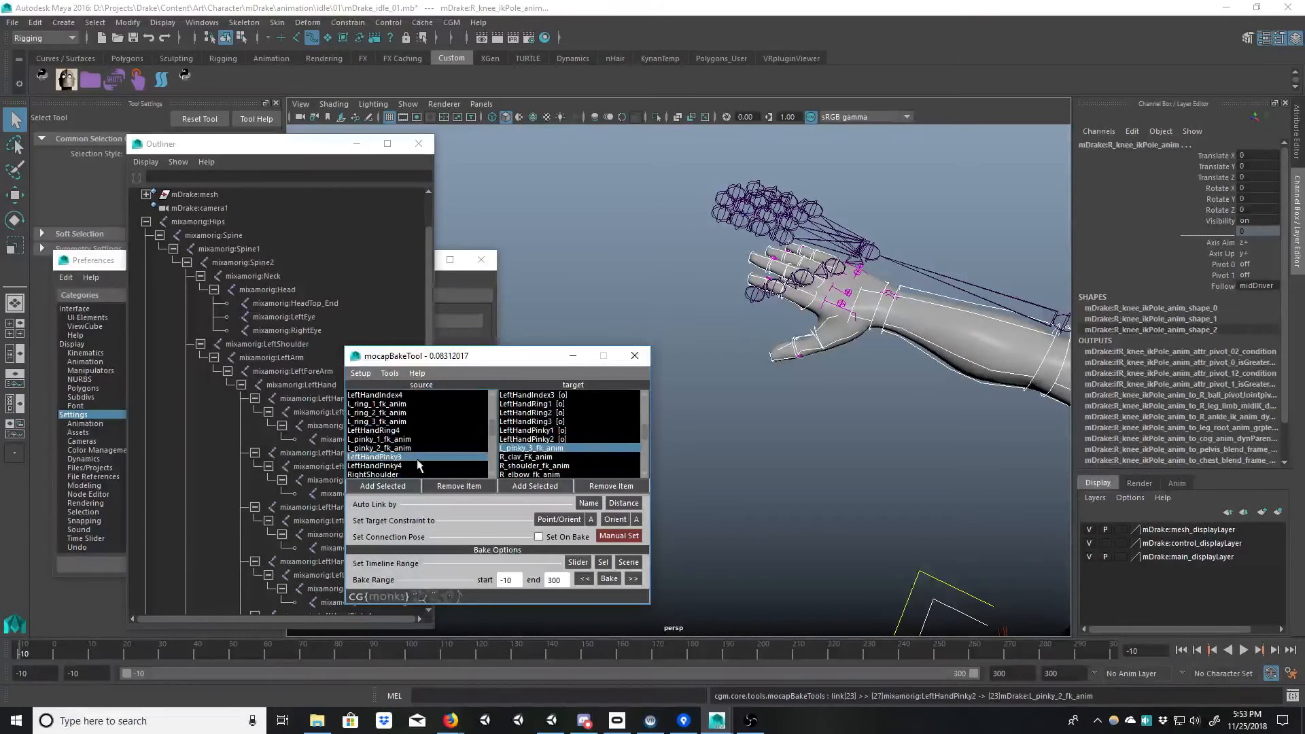
Step: Link RightShoulder to R_clav_FK_anim and RightArm to R_shoulder_fk_anim
{"action": "left_click", "coordinate": [529, 457]}
{"action": "scroll", "coordinate": [492, 476], "scroll_direction": "down", "scroll_amount": 2}
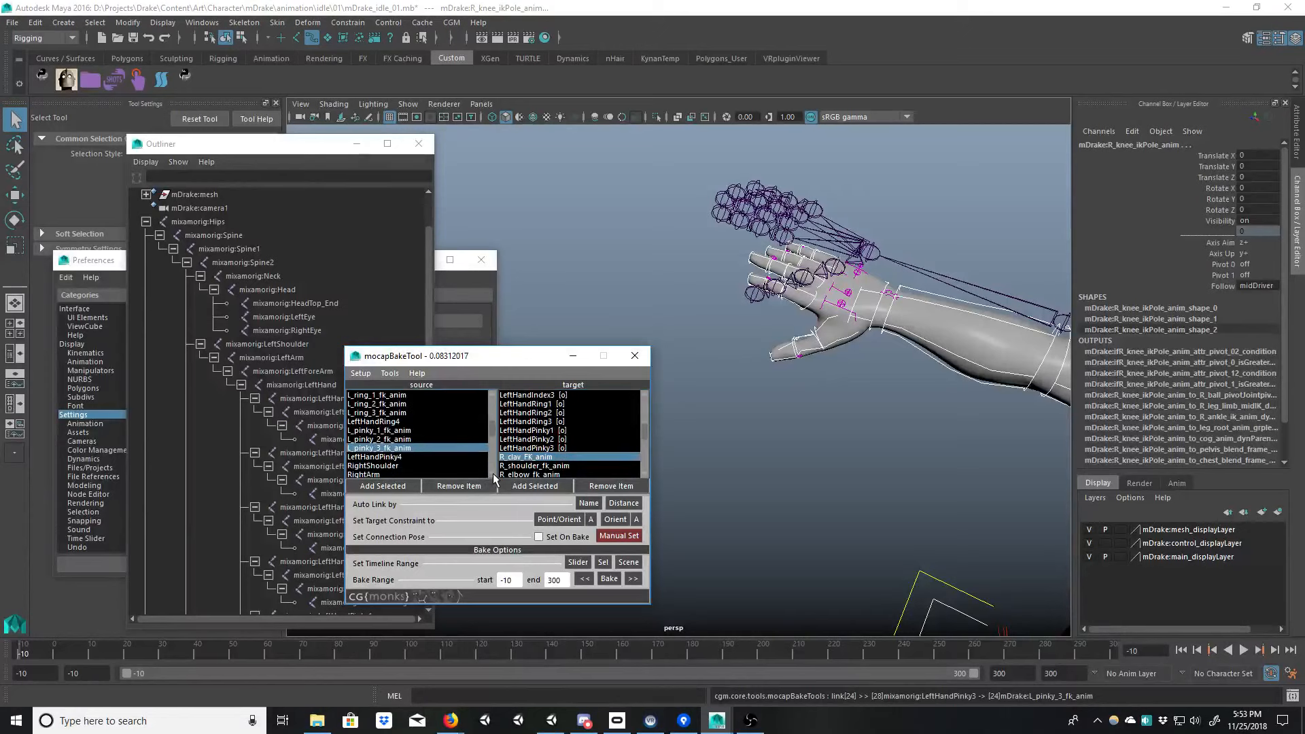
{"action": "left_click", "coordinate": [407, 457]}
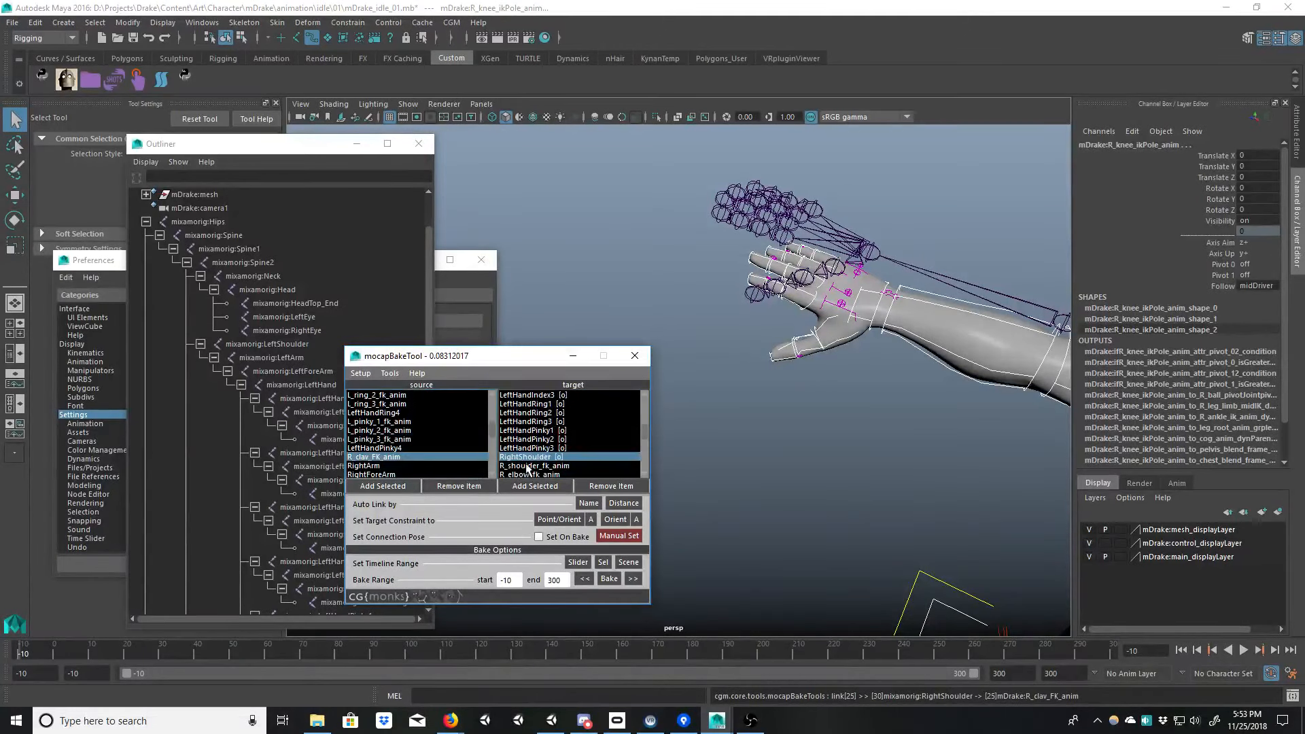
{"action": "left_click", "coordinate": [527, 465]}
{"action": "left_click", "coordinate": [418, 466]}
Step: Link RightForeArm to R_elbow_fk_anim and RightHand to R_wrist_fk_anim
{"action": "scroll", "coordinate": [491, 471], "scroll_direction": "down", "scroll_amount": 1}
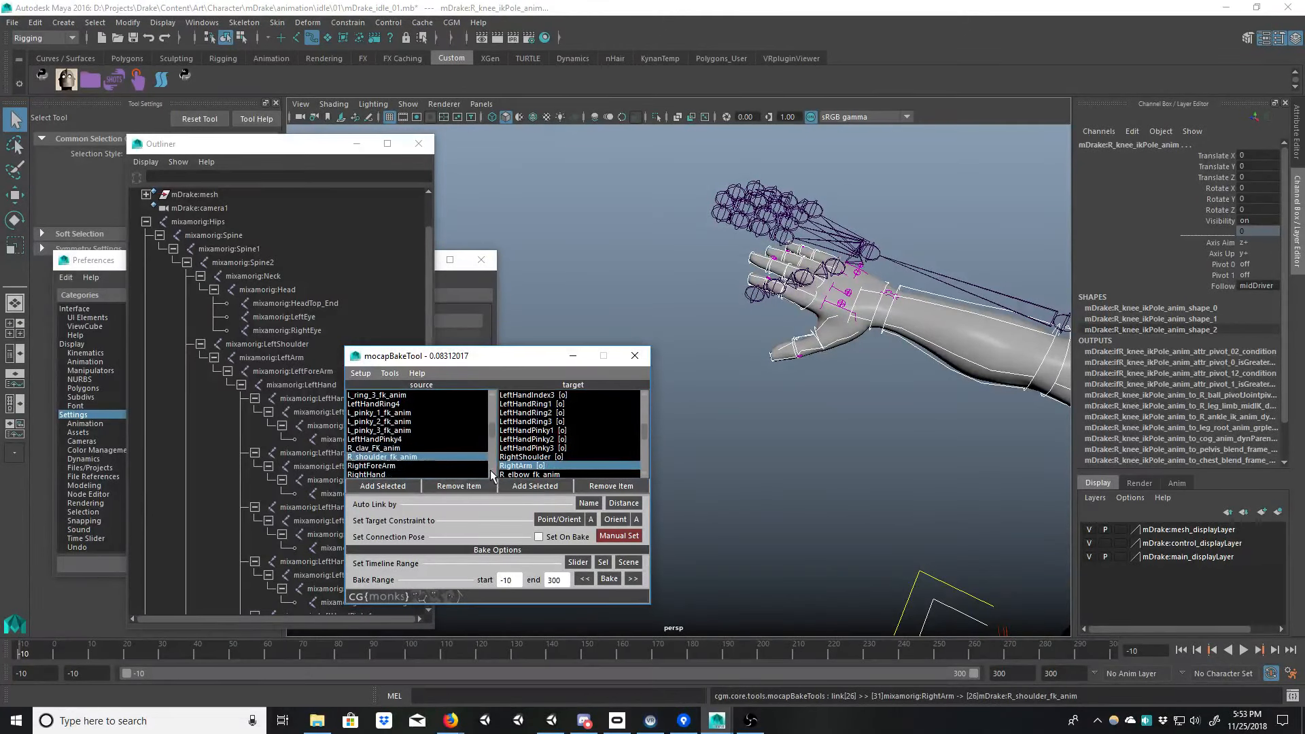
{"action": "scroll", "coordinate": [492, 476], "scroll_direction": "down", "scroll_amount": 6}
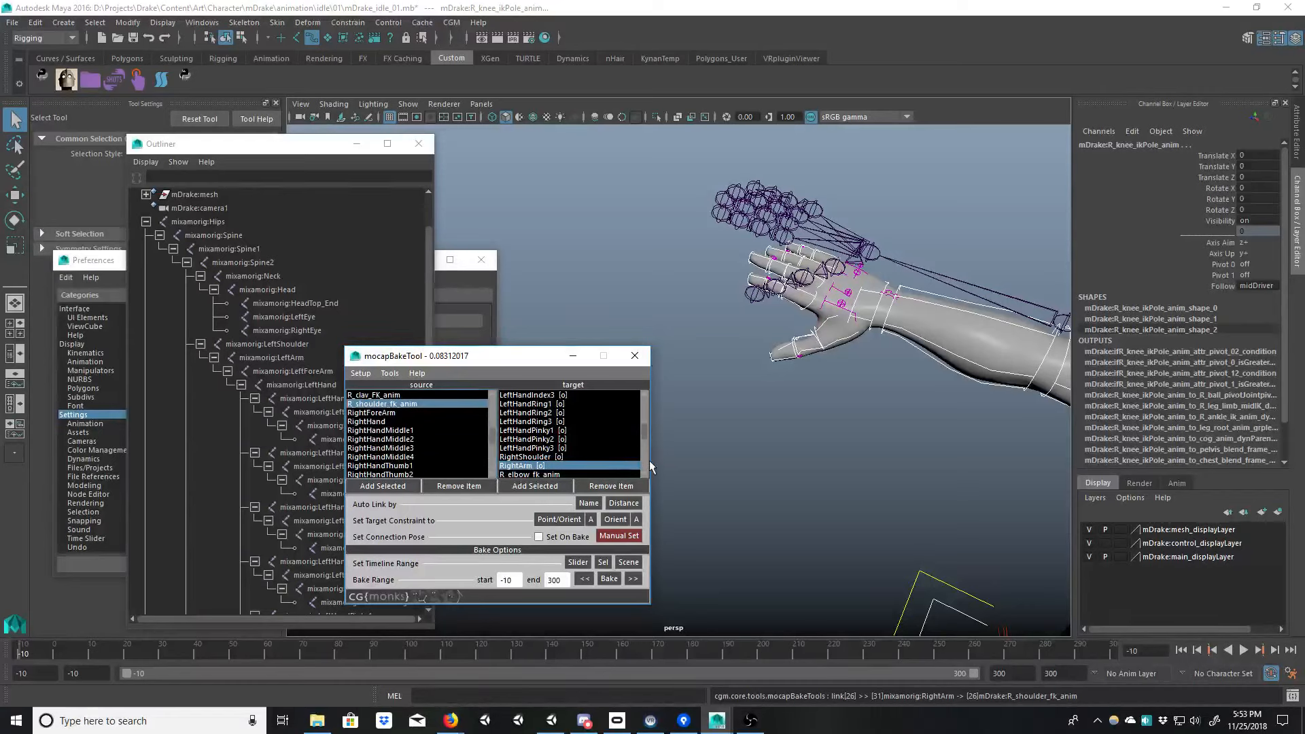
{"action": "scroll", "coordinate": [643, 469], "scroll_direction": "down", "scroll_amount": 8}
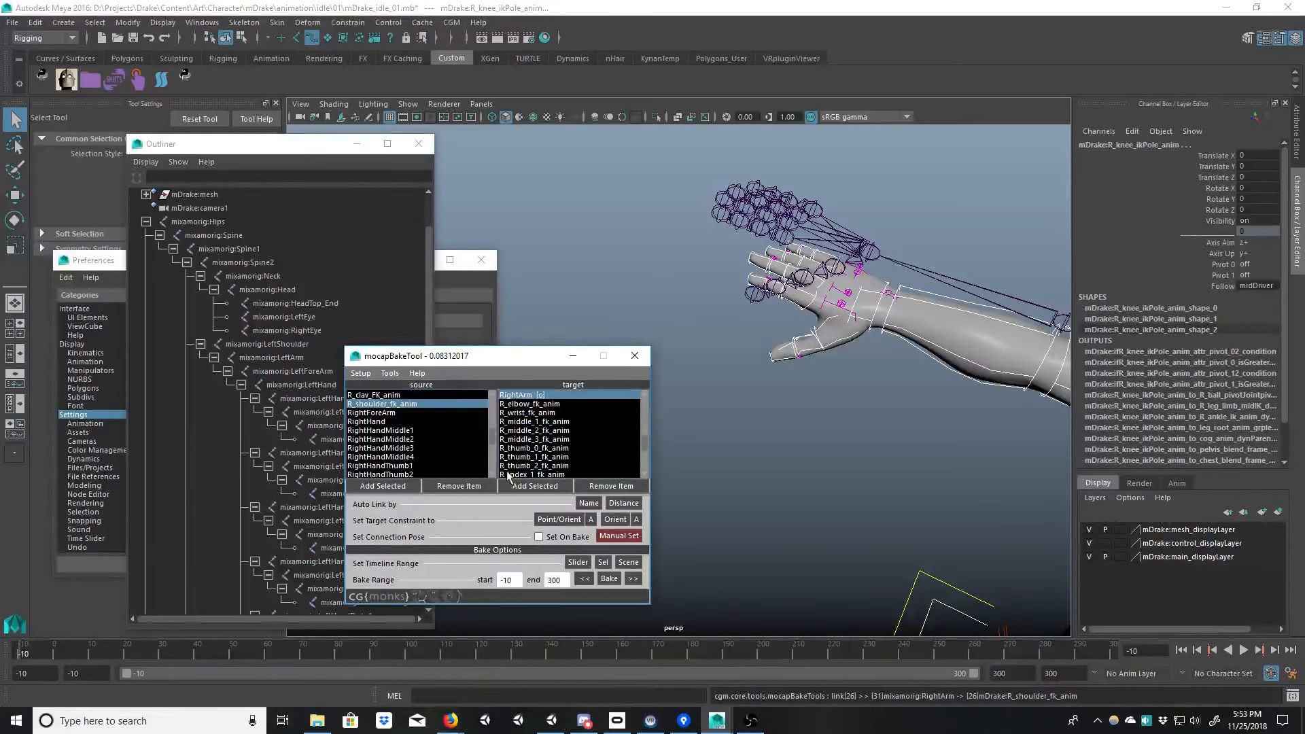
{"action": "scroll", "coordinate": [486, 475], "scroll_direction": "down", "scroll_amount": 1}
{"action": "left_click", "coordinate": [504, 405]}
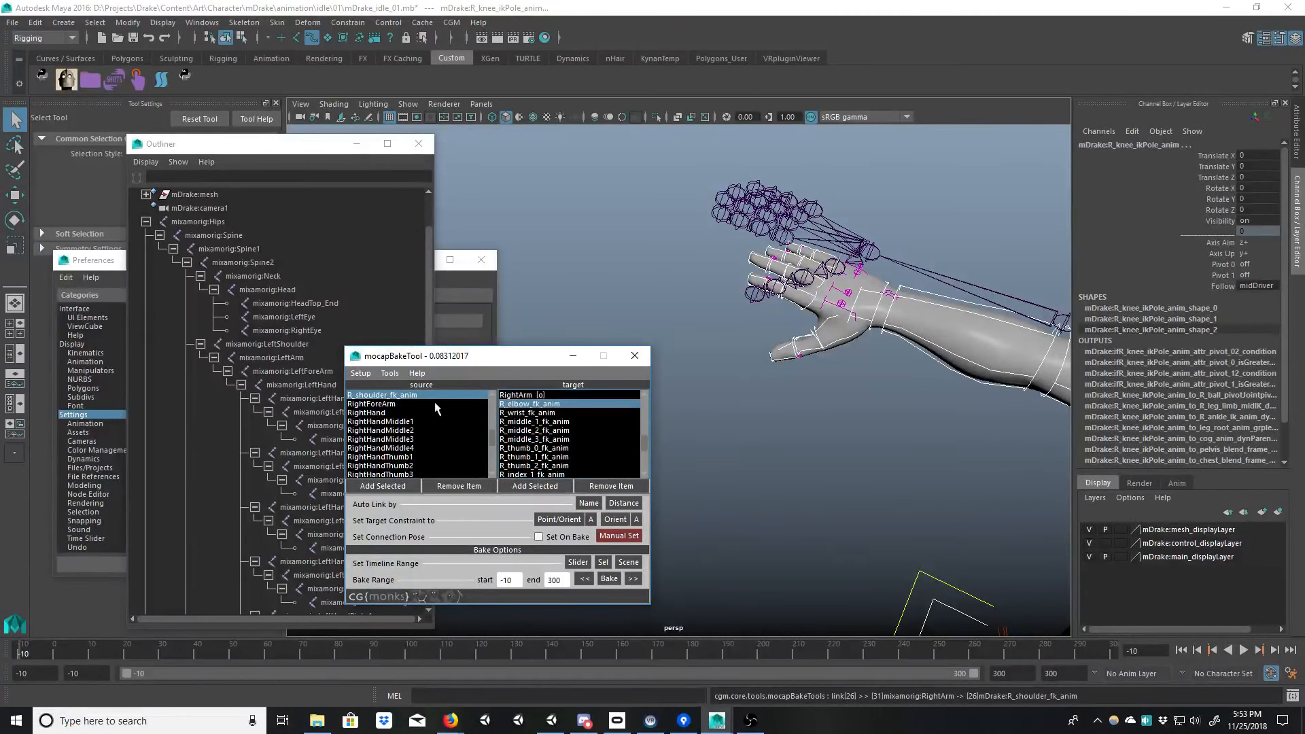
{"action": "left_click", "coordinate": [445, 404]}
{"action": "left_click", "coordinate": [428, 412]}
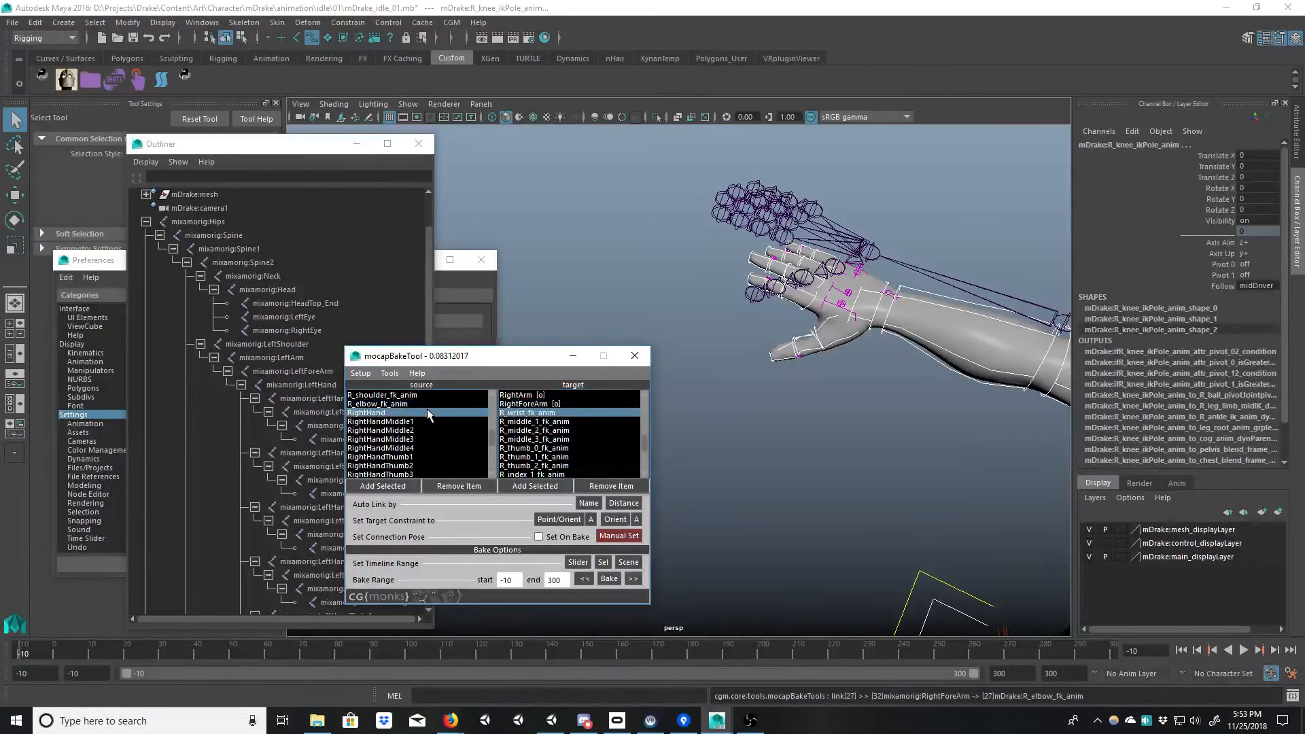
Step: Link RightHandMiddle1, RightHandMiddle2 and RightHandMiddle3 to R_middle_1_fk_anim, R_middle_2_fk_anim and R_middle_3_fk_anim
{"action": "left_click", "coordinate": [446, 422]}
{"action": "left_click", "coordinate": [446, 429]}
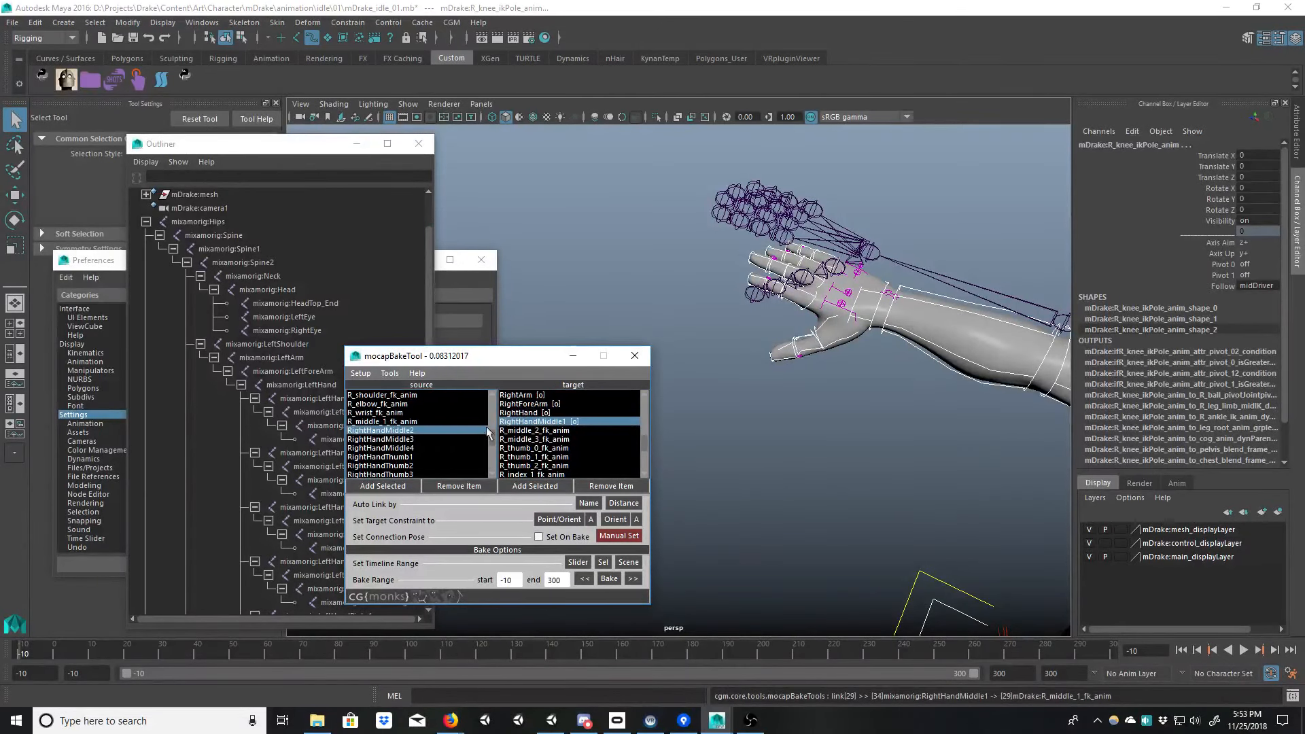
{"action": "double_click", "coordinate": [507, 429]}
{"action": "left_click", "coordinate": [468, 438]}
{"action": "left_click", "coordinate": [505, 439]}
{"action": "double_click", "coordinate": [507, 439]}
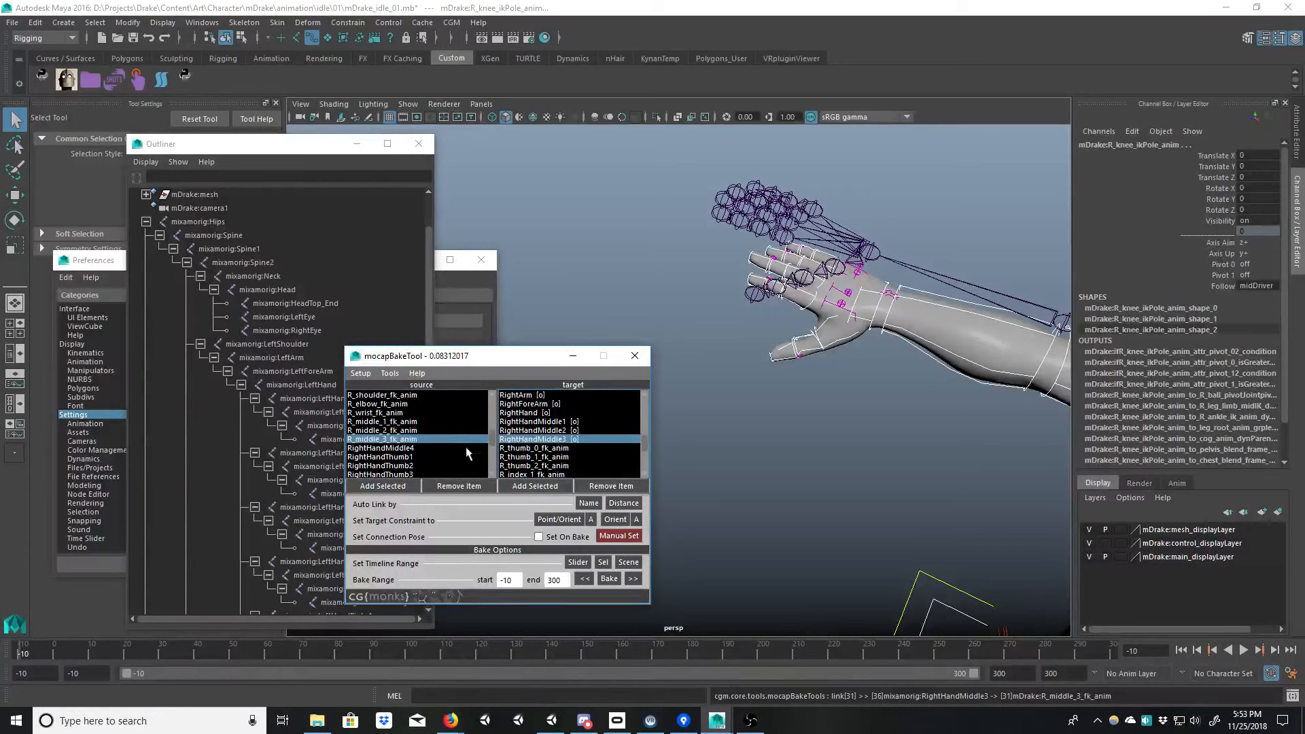
Step: Link RightHandThumb1, RightHandThumb2 and RightHandThumb3 to R_thumb_0_fk_anim, R_thumb_1_fk_anim and R_thumb_2_fk_anim
{"action": "left_click", "coordinate": [485, 458]}
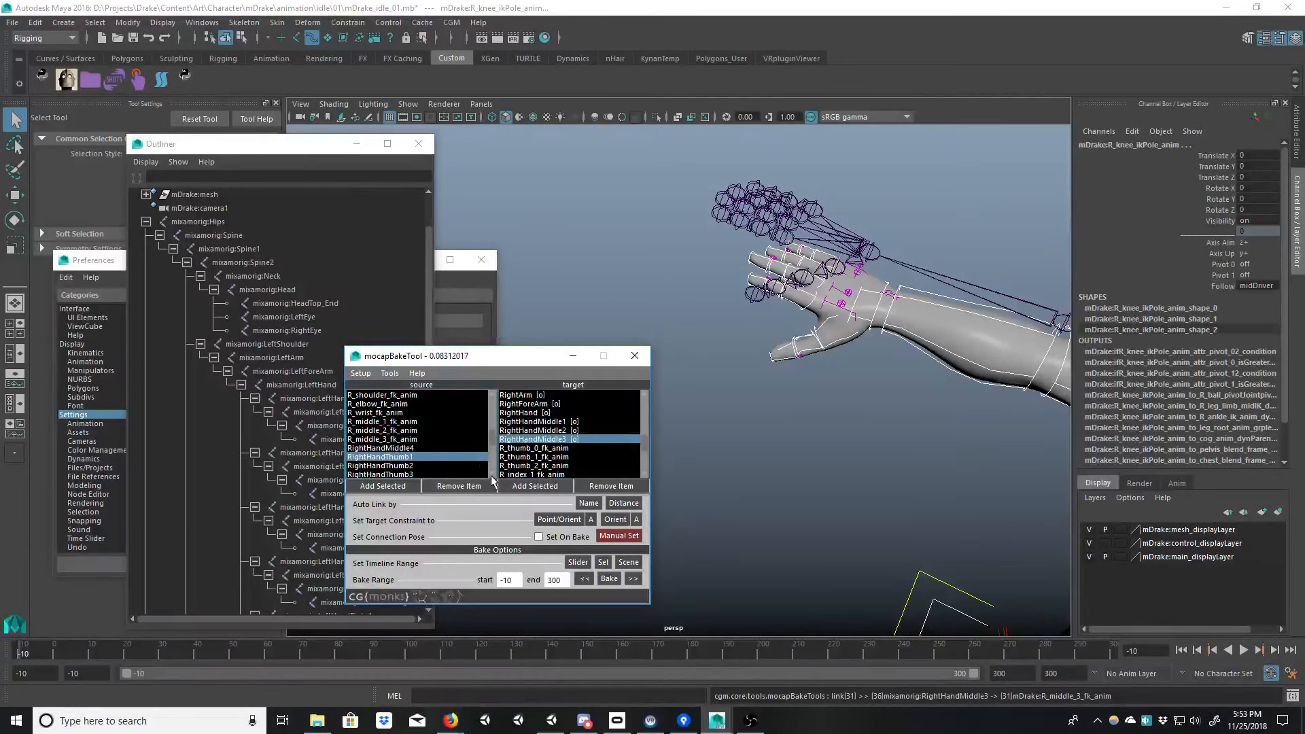
{"action": "left_click", "coordinate": [492, 475]}
{"action": "left_click", "coordinate": [492, 473]}
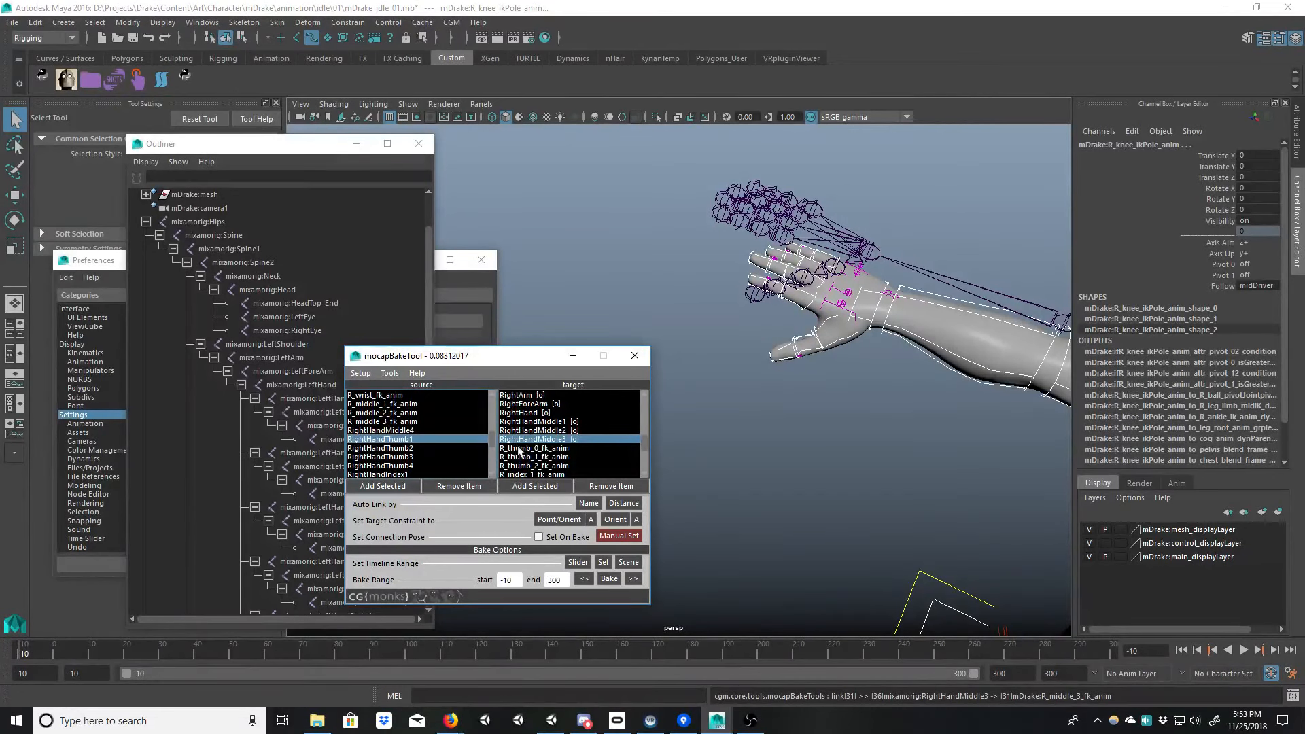
{"action": "left_click", "coordinate": [492, 397]}
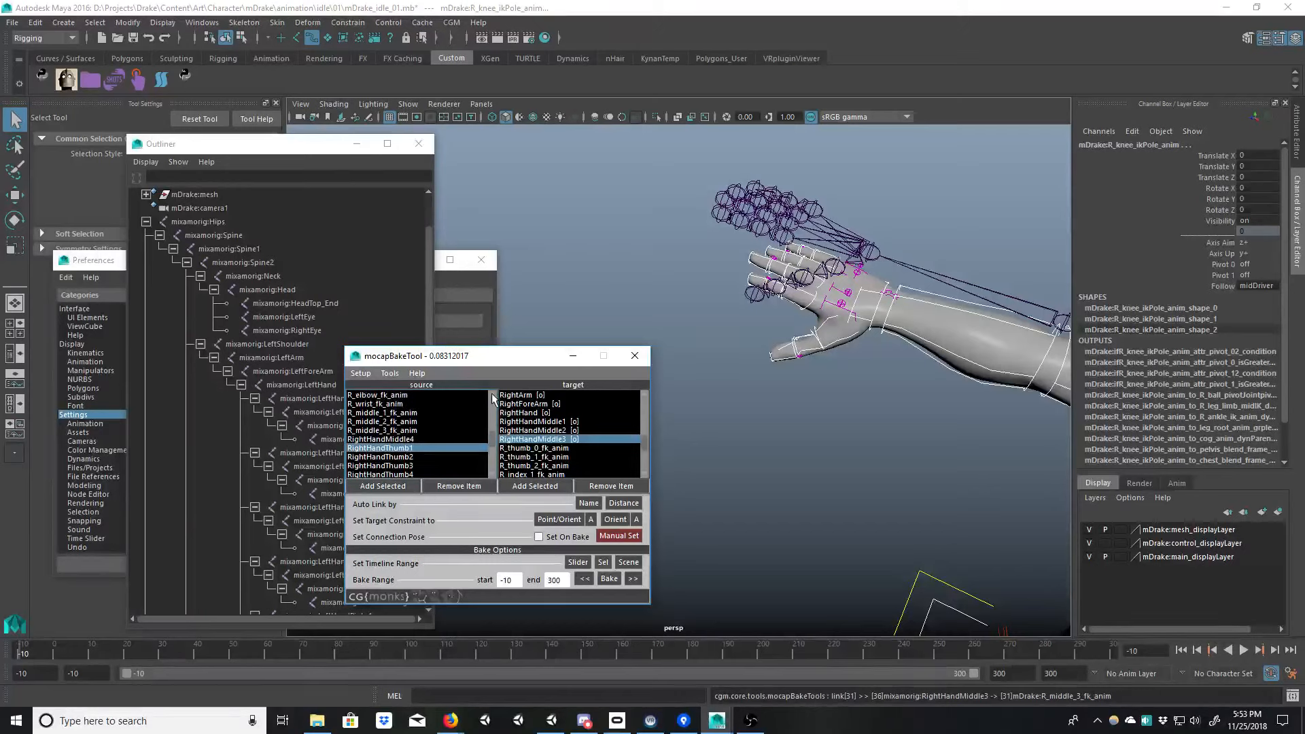
{"action": "double_click", "coordinate": [513, 449]}
{"action": "left_click", "coordinate": [482, 457]}
{"action": "double_click", "coordinate": [509, 458]}
{"action": "left_click", "coordinate": [476, 467]}
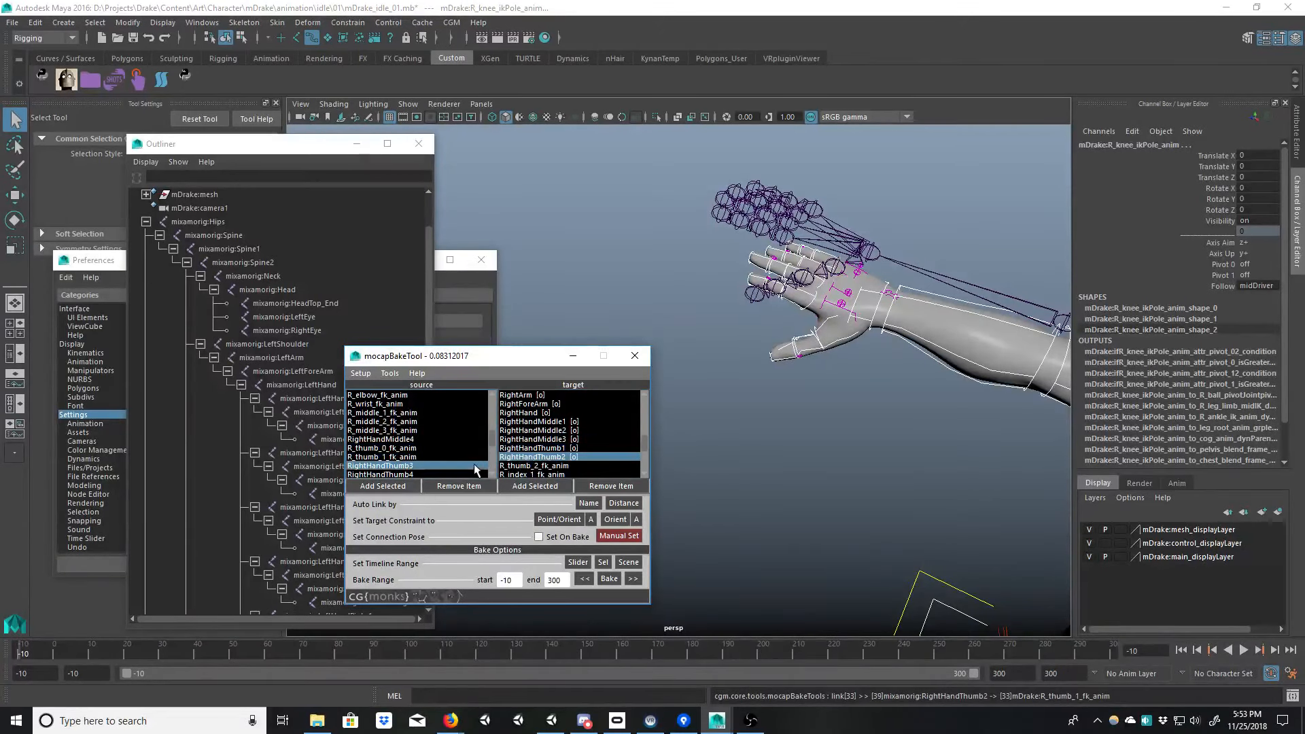
{"action": "double_click", "coordinate": [504, 466]}
{"action": "left_click", "coordinate": [492, 475]}
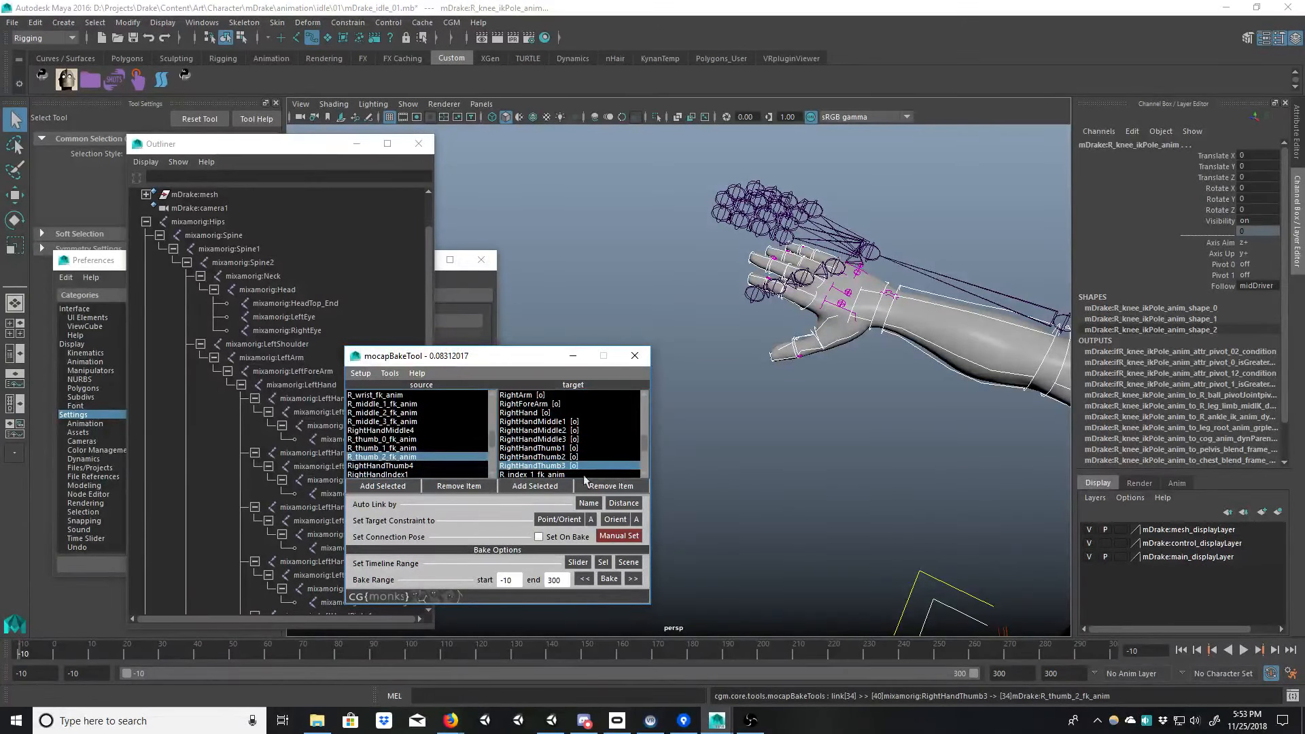
Step: Link RightHandIndex1, RightHandIndex2 and RightHandIndex3 to R_index_1_fk_anim, R_index_2_fk_anim and R_index_3_fk_anim
{"action": "scroll", "coordinate": [645, 472], "scroll_direction": "down", "scroll_amount": 2}
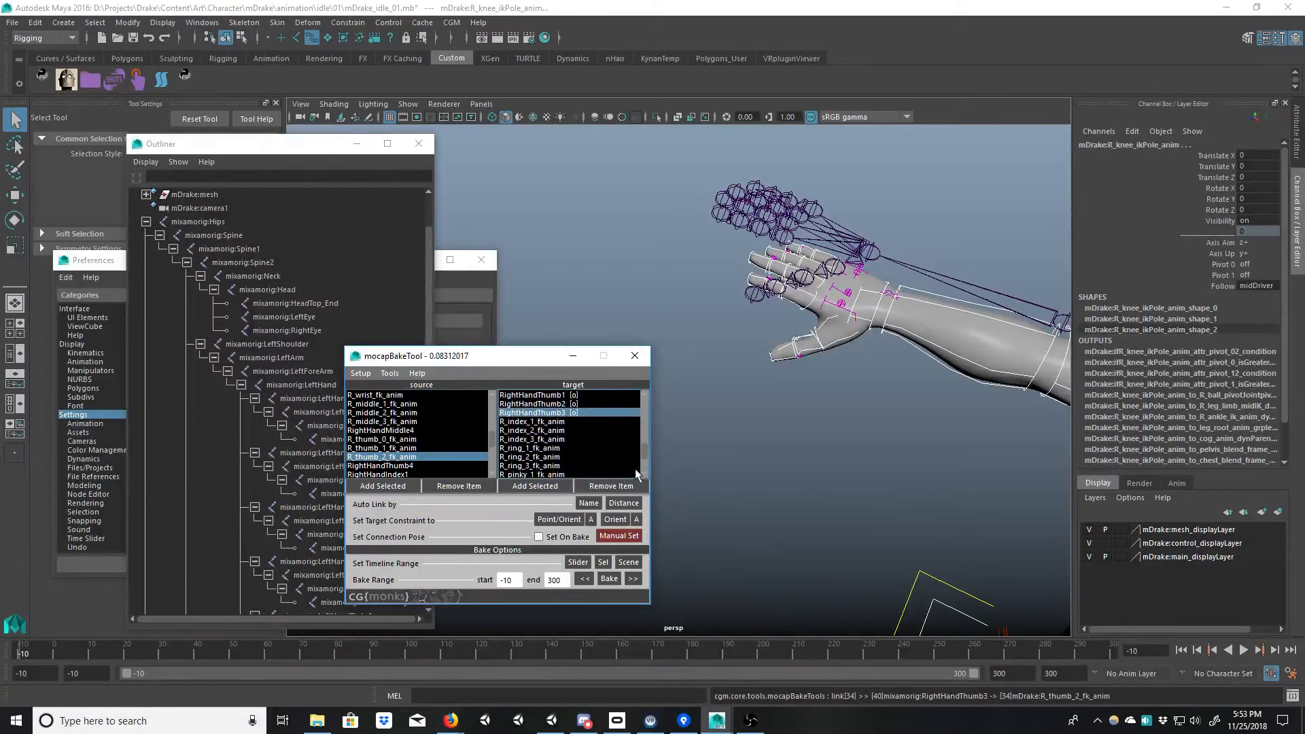
{"action": "left_click", "coordinate": [492, 475]}
{"action": "left_click", "coordinate": [494, 474]}
{"action": "left_click", "coordinate": [492, 473]}
{"action": "left_click", "coordinate": [491, 472]}
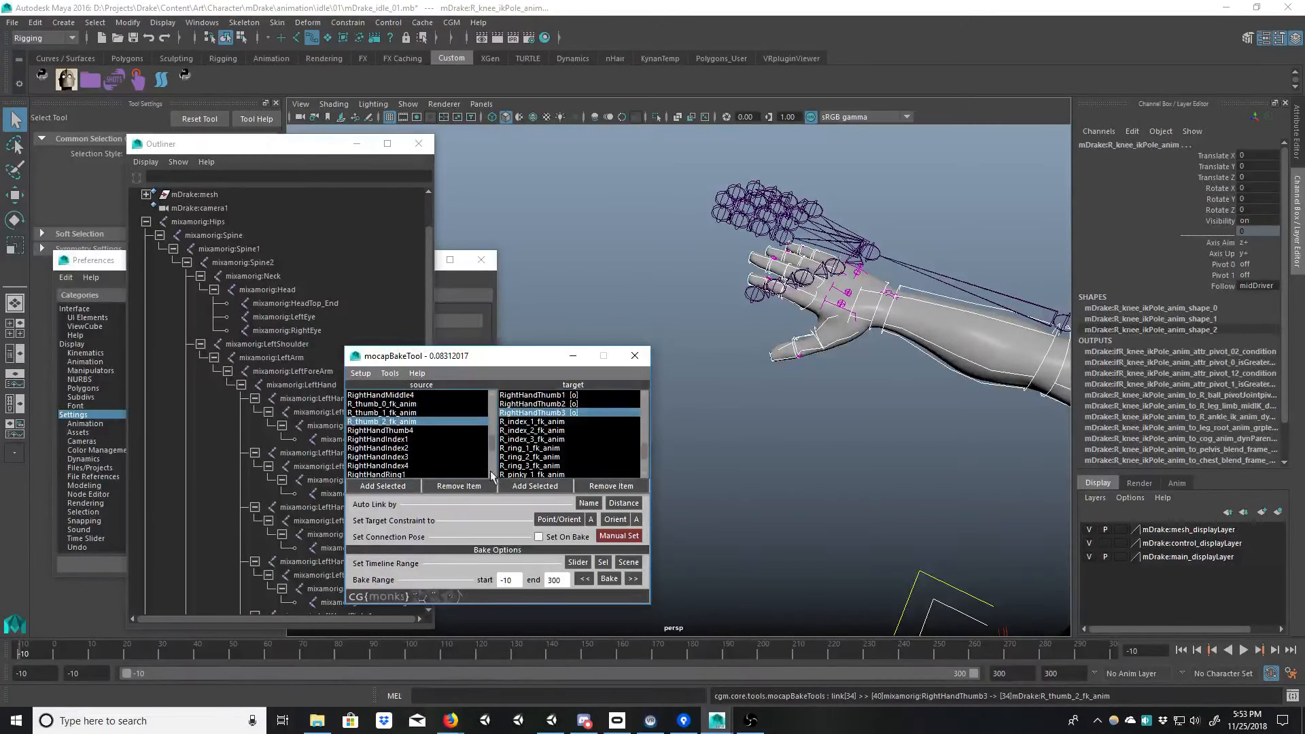
{"action": "left_click", "coordinate": [406, 440]}
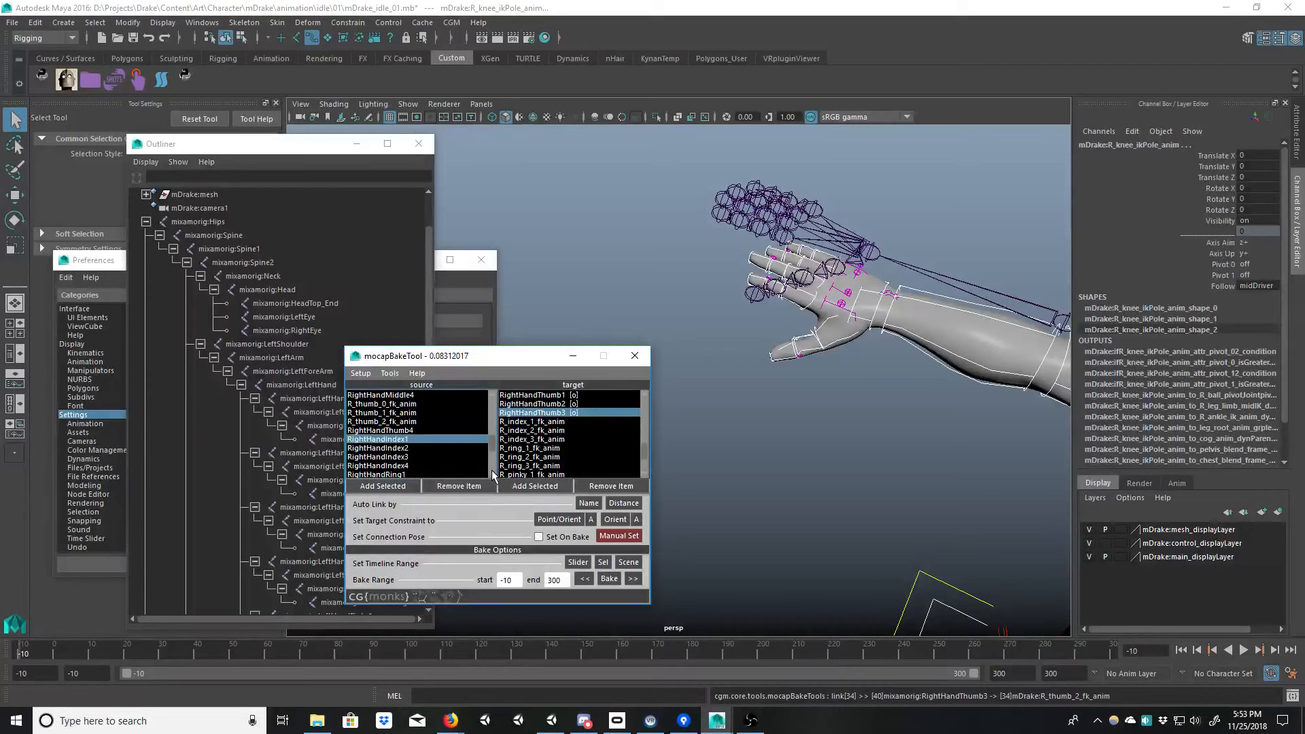
{"action": "scroll", "coordinate": [493, 474], "scroll_direction": "down", "scroll_amount": 1}
{"action": "left_click", "coordinate": [520, 422]}
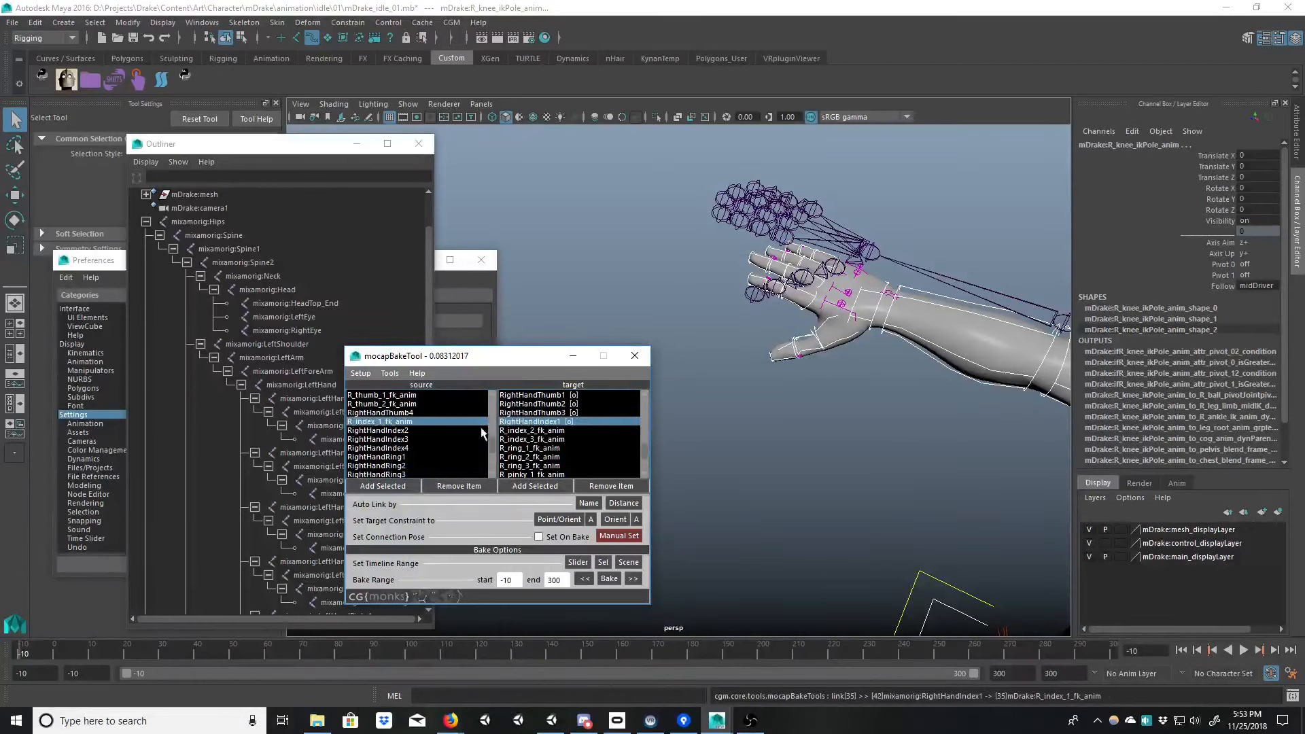
{"action": "left_click", "coordinate": [515, 432]}
{"action": "left_click", "coordinate": [516, 439]}
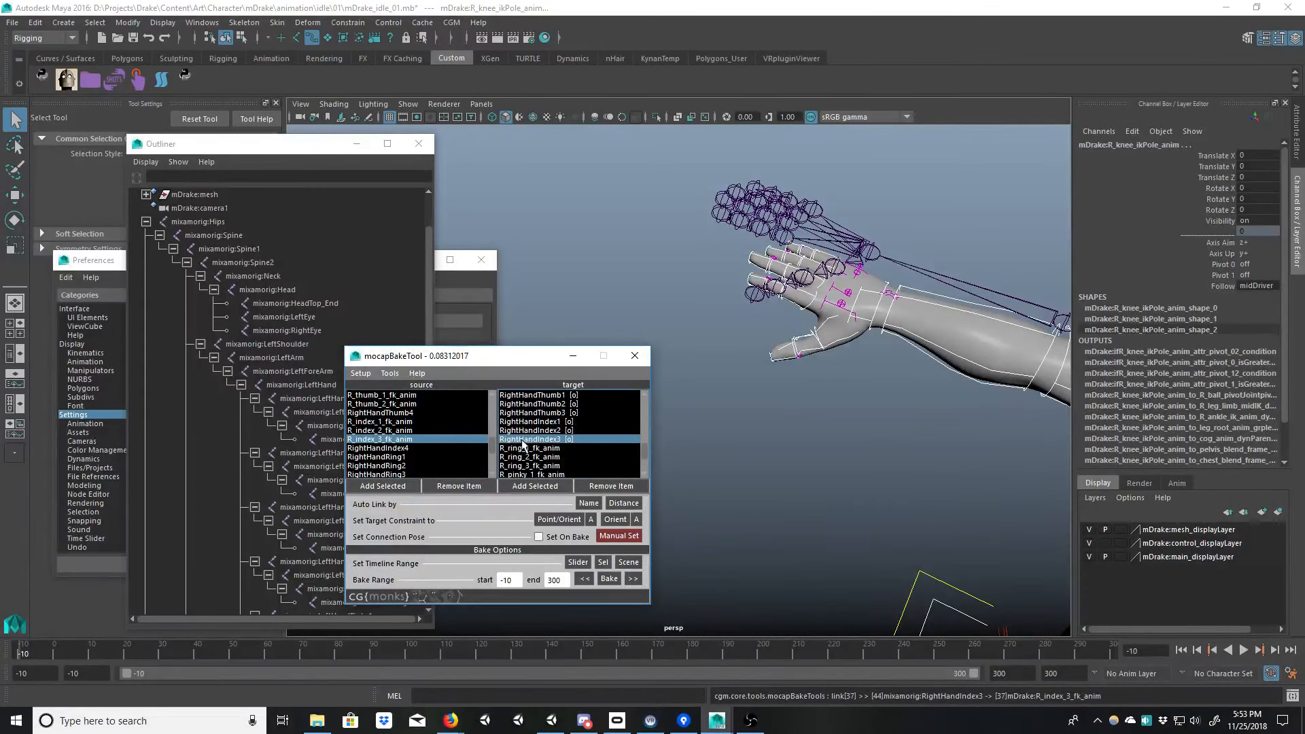
Step: Link RightHandRing1, RightHandRing2 and RightHandRing3 to R_ring_1_fk_anim, R_ring_2_fk_anim and R_ring_3_fk_anim
{"action": "left_click", "coordinate": [493, 475]}
{"action": "left_click", "coordinate": [424, 449]}
{"action": "left_click", "coordinate": [511, 449]}
{"action": "left_click", "coordinate": [476, 456]}
{"action": "left_click", "coordinate": [516, 457]}
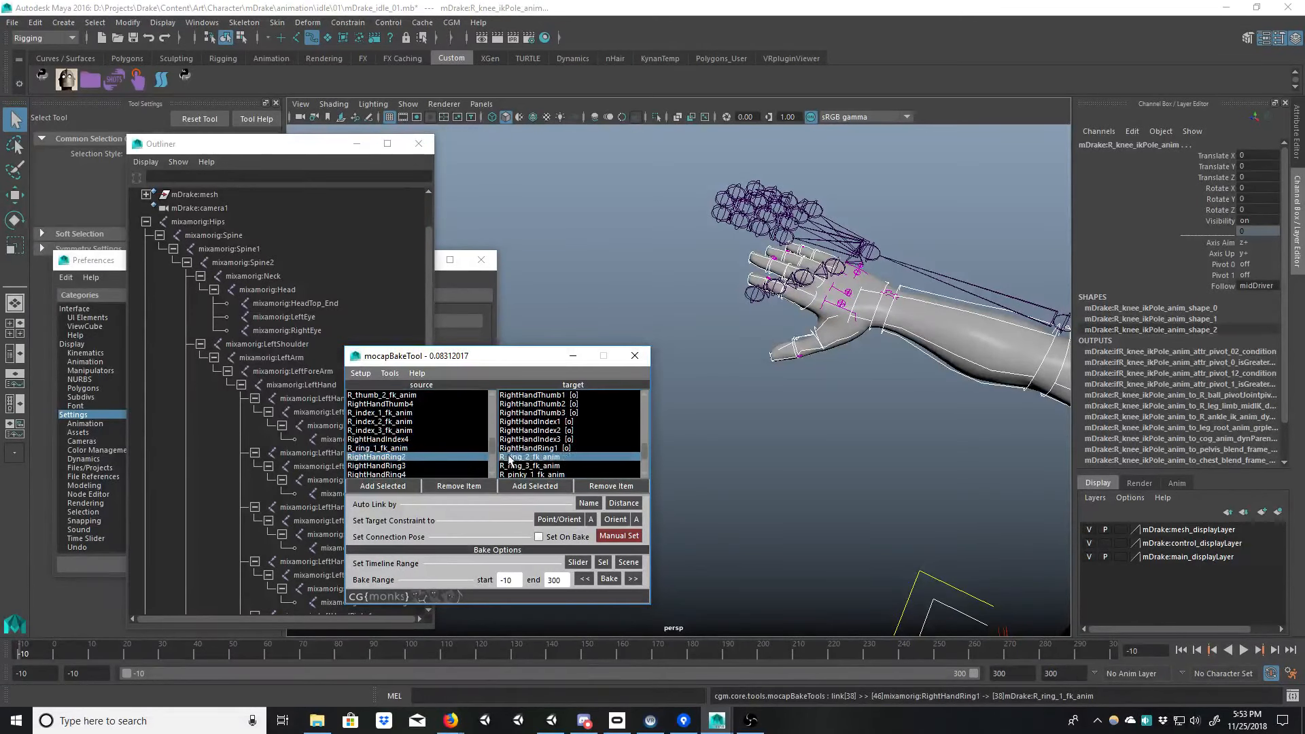
{"action": "left_click", "coordinate": [476, 466]}
{"action": "left_click", "coordinate": [516, 466]}
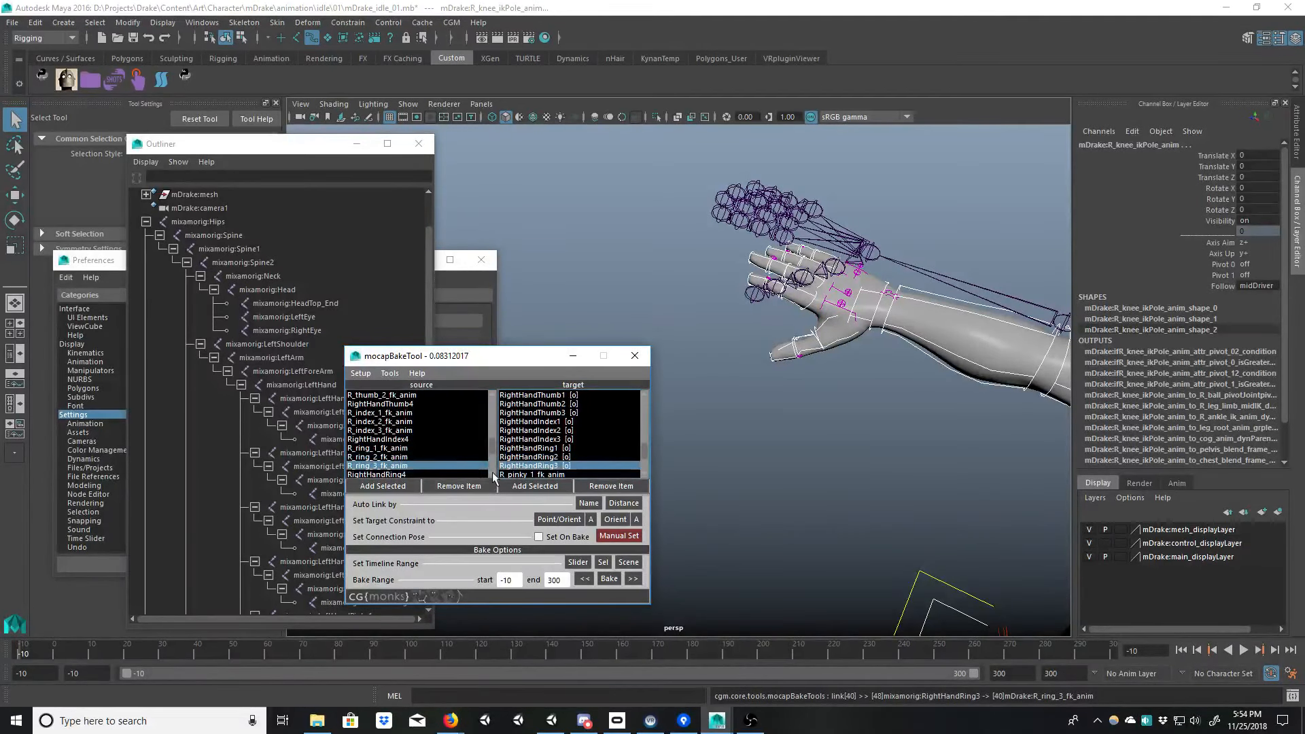
Step: Link RightHandPinky1, RightHandPinky2 and RightHandPinky3 to R_pinky_1_fk_anim, R_pinky_2_fk_anim and R_pinky_3_fk_anim
{"action": "scroll", "coordinate": [422, 441], "scroll_direction": "down", "scroll_amount": 2}
{"action": "left_click", "coordinate": [378, 439]}
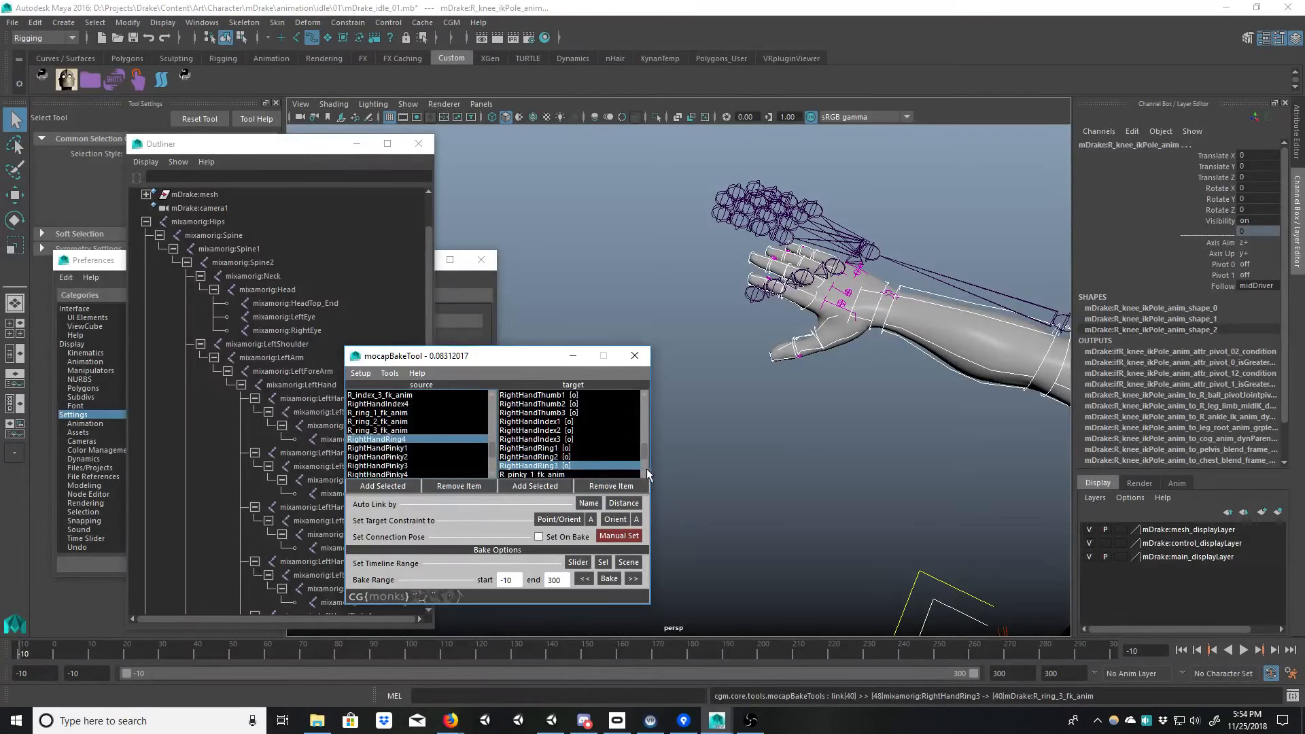
{"action": "scroll", "coordinate": [643, 473], "scroll_direction": "down", "scroll_amount": 3}
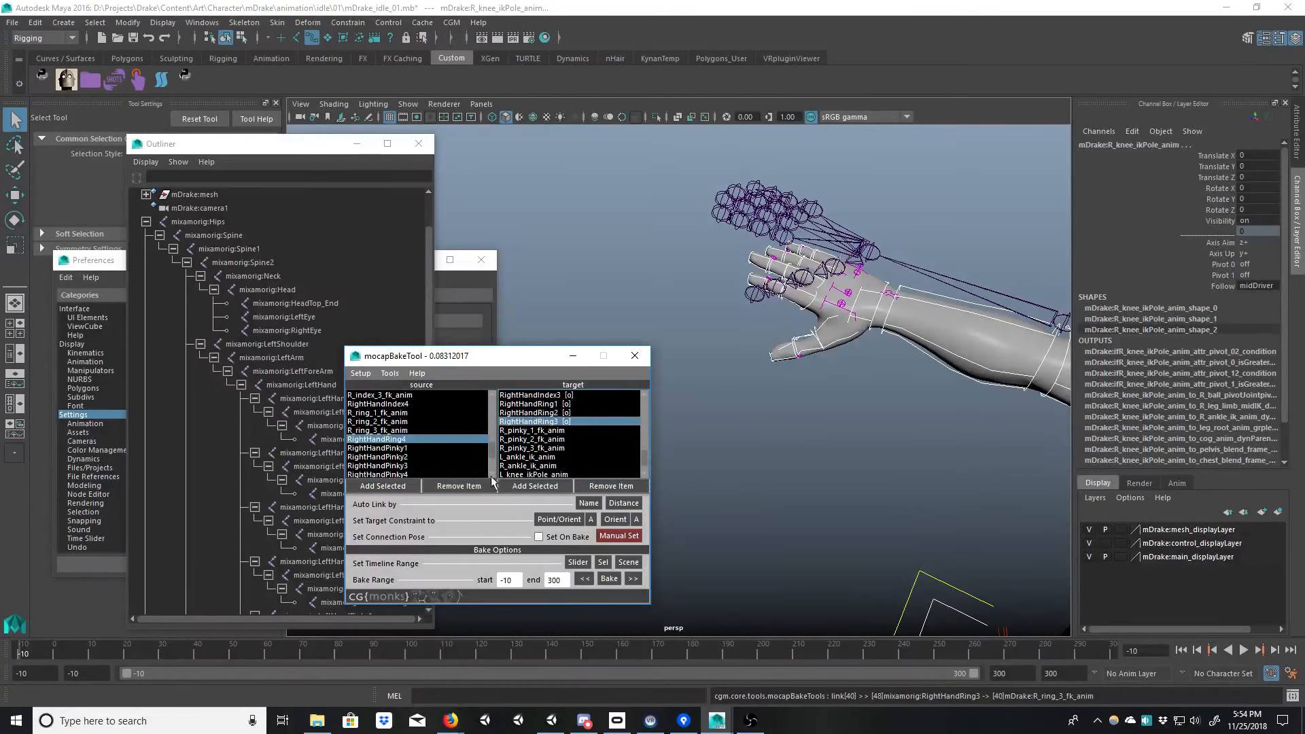
{"action": "scroll", "coordinate": [427, 462], "scroll_direction": "down", "scroll_amount": 1}
{"action": "left_click", "coordinate": [414, 431]}
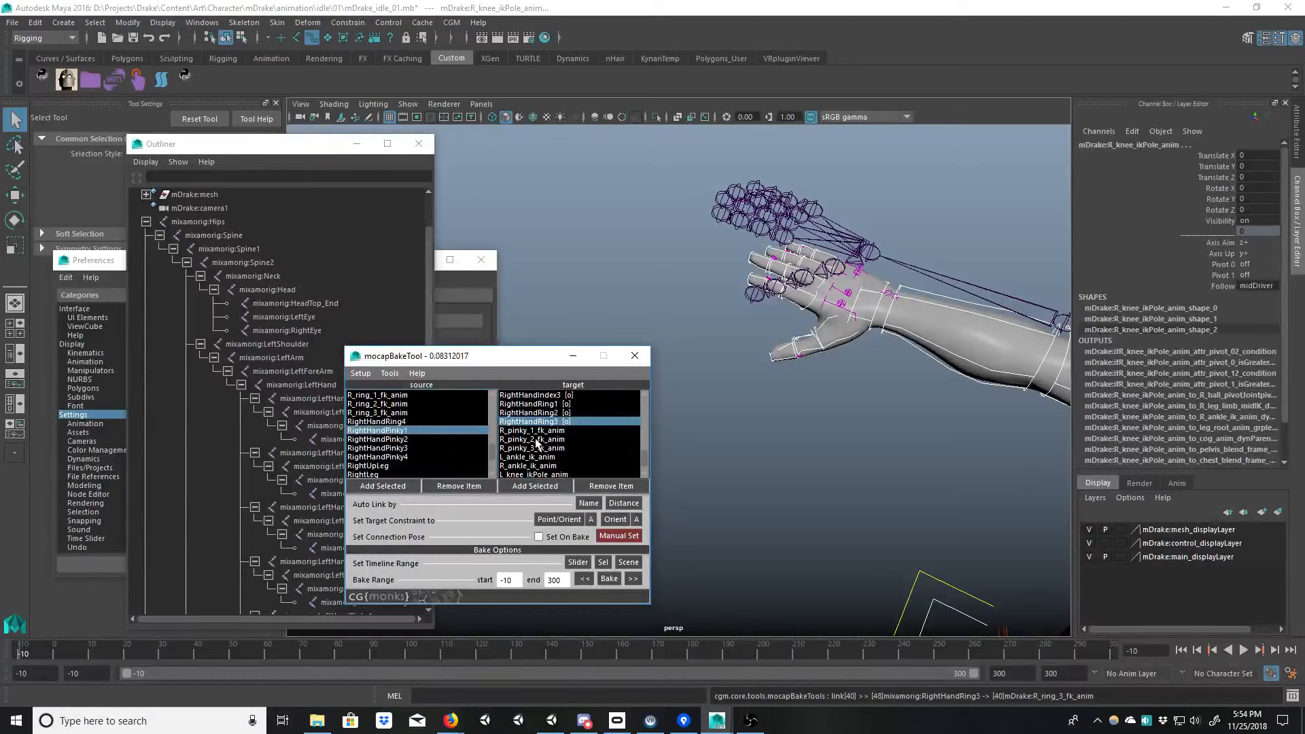
{"action": "left_click", "coordinate": [534, 431]}
{"action": "left_click", "coordinate": [435, 439]}
{"action": "left_click", "coordinate": [521, 440]}
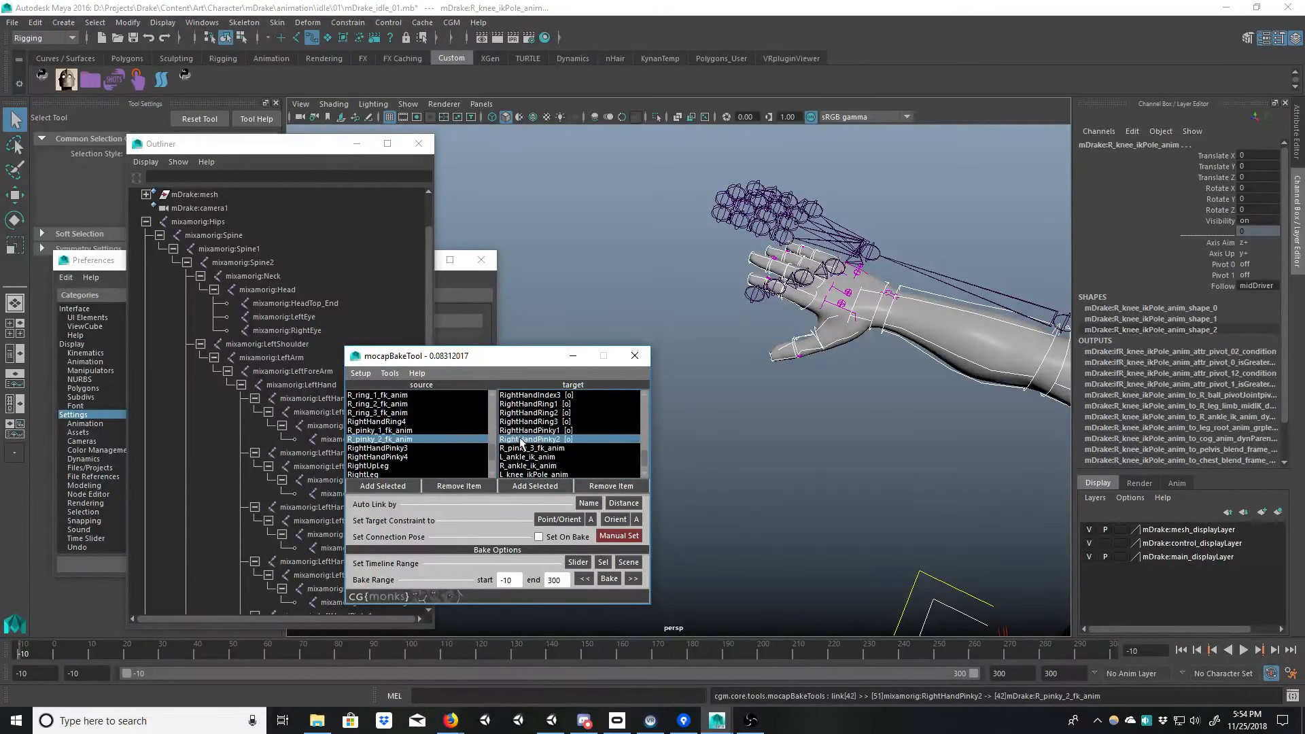
{"action": "left_click", "coordinate": [432, 448]}
{"action": "left_click", "coordinate": [520, 448]}
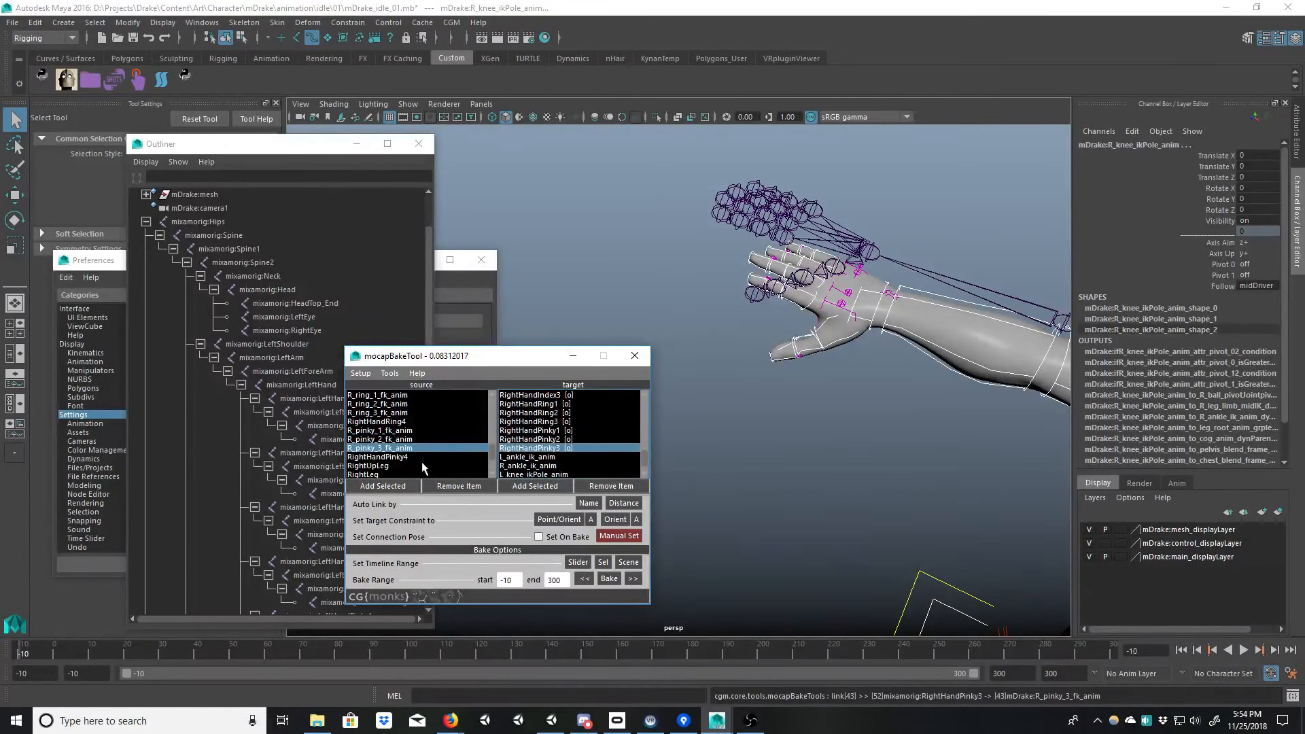
Step: Frame the character's legs and feet in the perspective view and display the model in wireframe
{"action": "scroll", "coordinate": [494, 478], "scroll_direction": "down", "scroll_amount": 1}
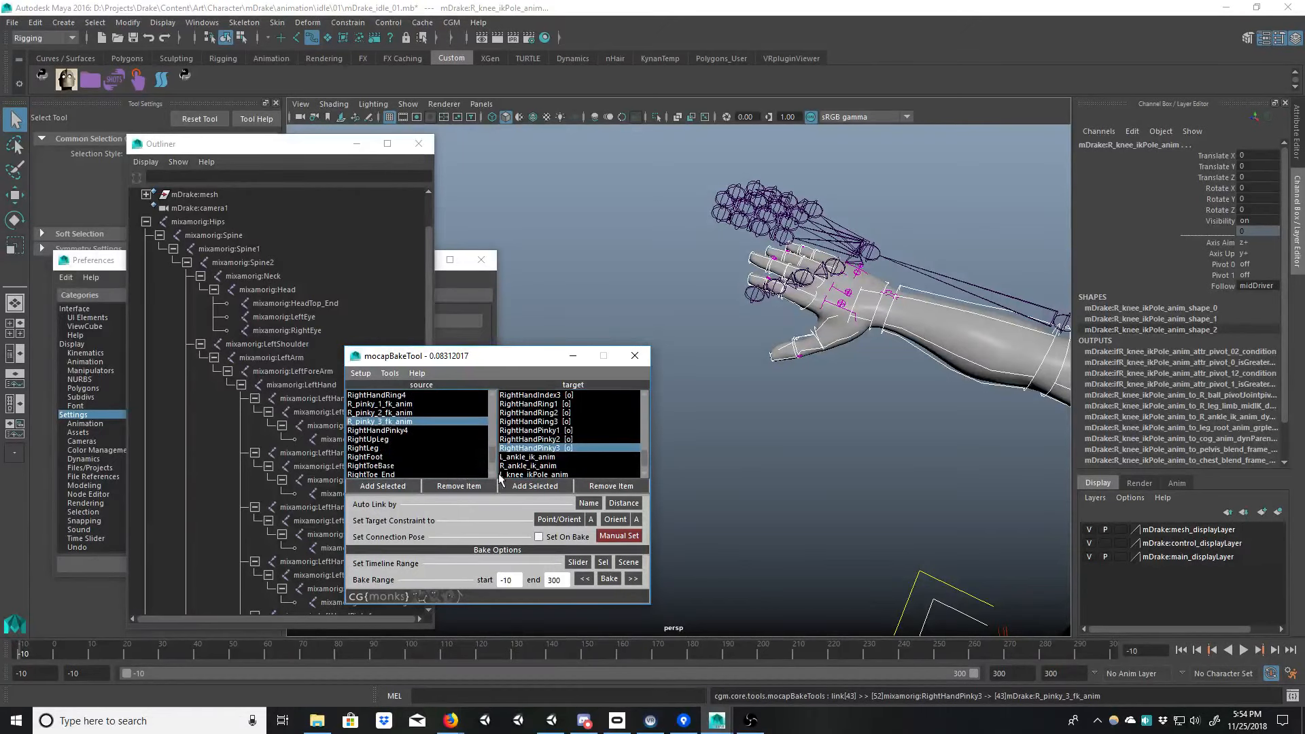
{"action": "left_click", "coordinate": [560, 457]}
{"action": "middle_click_drag", "start_coordinate": [909, 533], "coordinate": [904, 479], "text": "alt"}
{"action": "right_click_drag", "start_coordinate": [904, 479], "coordinate": [751, 476], "text": "alt"}
{"action": "middle_click_drag", "start_coordinate": [752, 475], "coordinate": [738, 385], "text": "alt"}
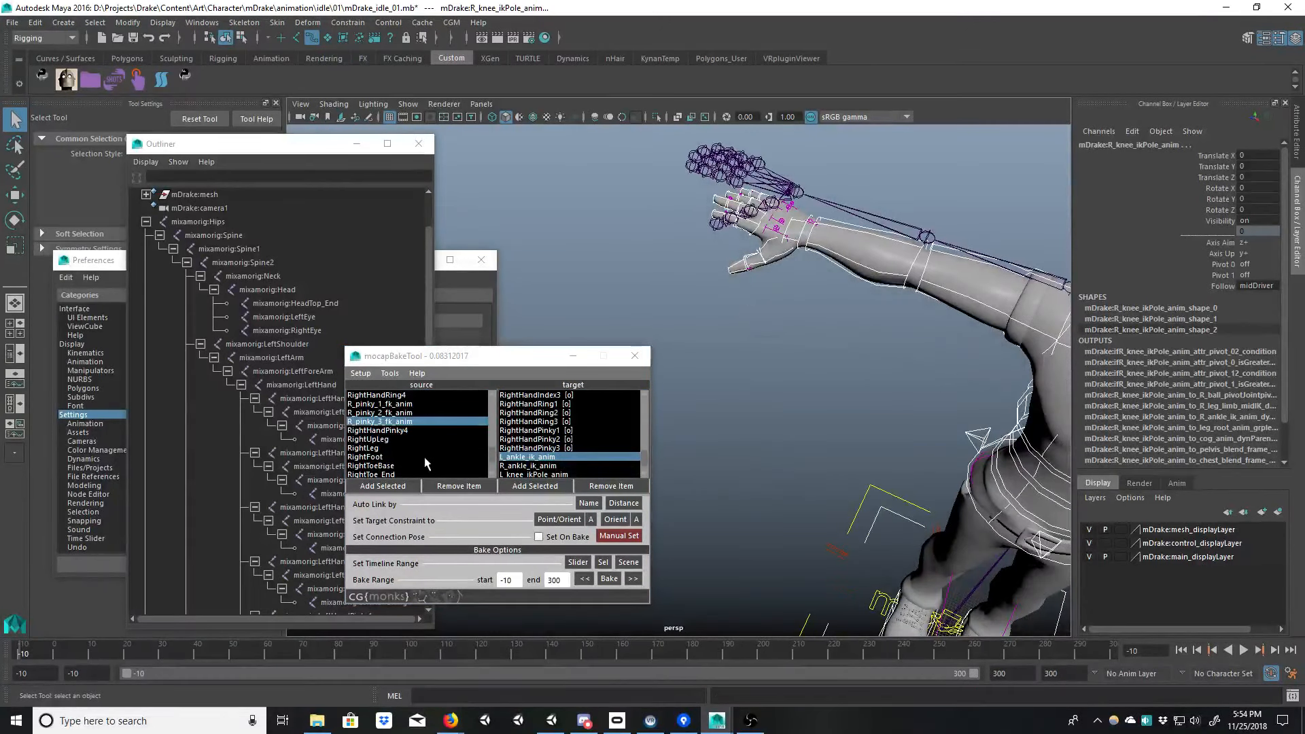
{"action": "middle_click_drag", "start_coordinate": [785, 510], "coordinate": [857, 415], "text": "alt"}
{"action": "right_click_drag", "start_coordinate": [858, 416], "coordinate": [883, 455], "text": "alt"}
{"action": "middle_click_drag", "start_coordinate": [883, 455], "coordinate": [816, 384], "text": "alt"}
{"action": "right_click_drag", "start_coordinate": [815, 384], "coordinate": [850, 469], "text": "alt"}
{"action": "middle_click_drag", "start_coordinate": [849, 469], "coordinate": [781, 424], "text": "alt"}
{"action": "key", "text": "4"}
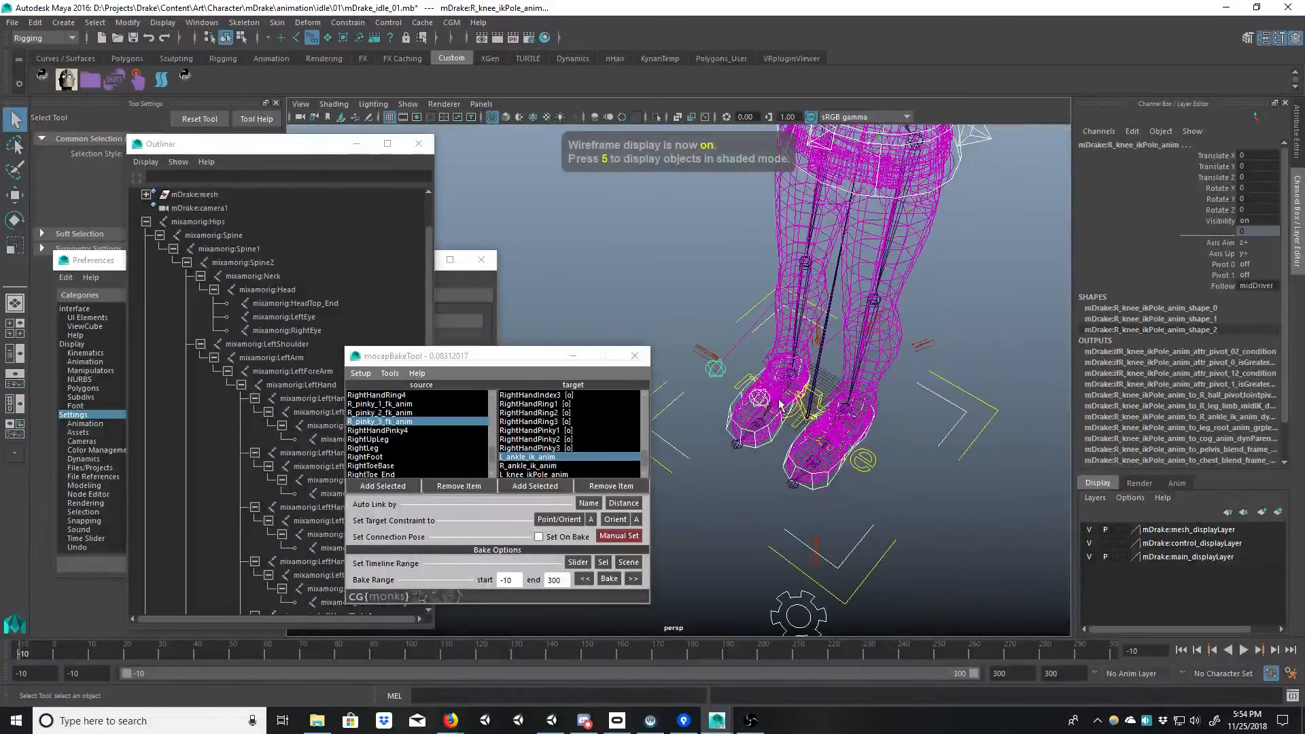
Step: Identify the joint at the character's right ankle and link RightFoot to R_ankle_ik_anim
{"action": "left_click", "coordinate": [792, 387]}
{"action": "left_click", "coordinate": [785, 371]}
{"action": "left_click", "coordinate": [795, 386]}
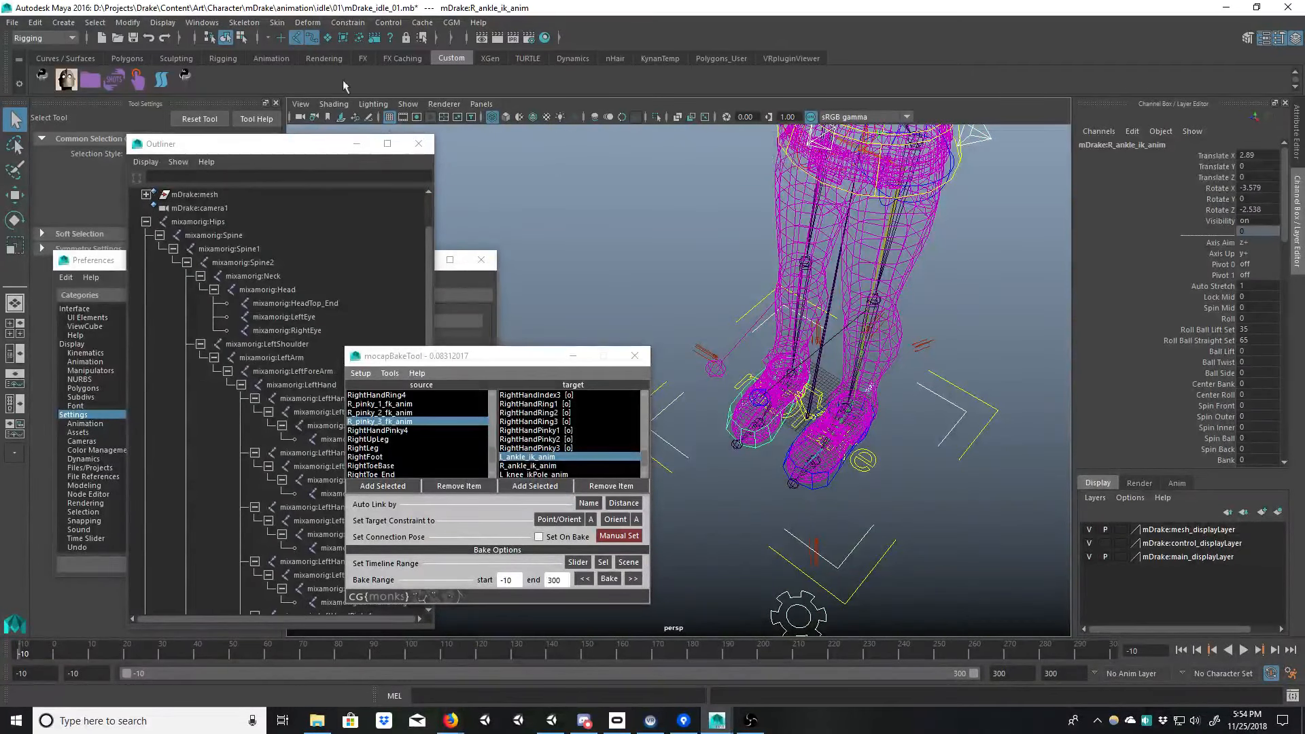
{"action": "left_click", "coordinate": [798, 397]}
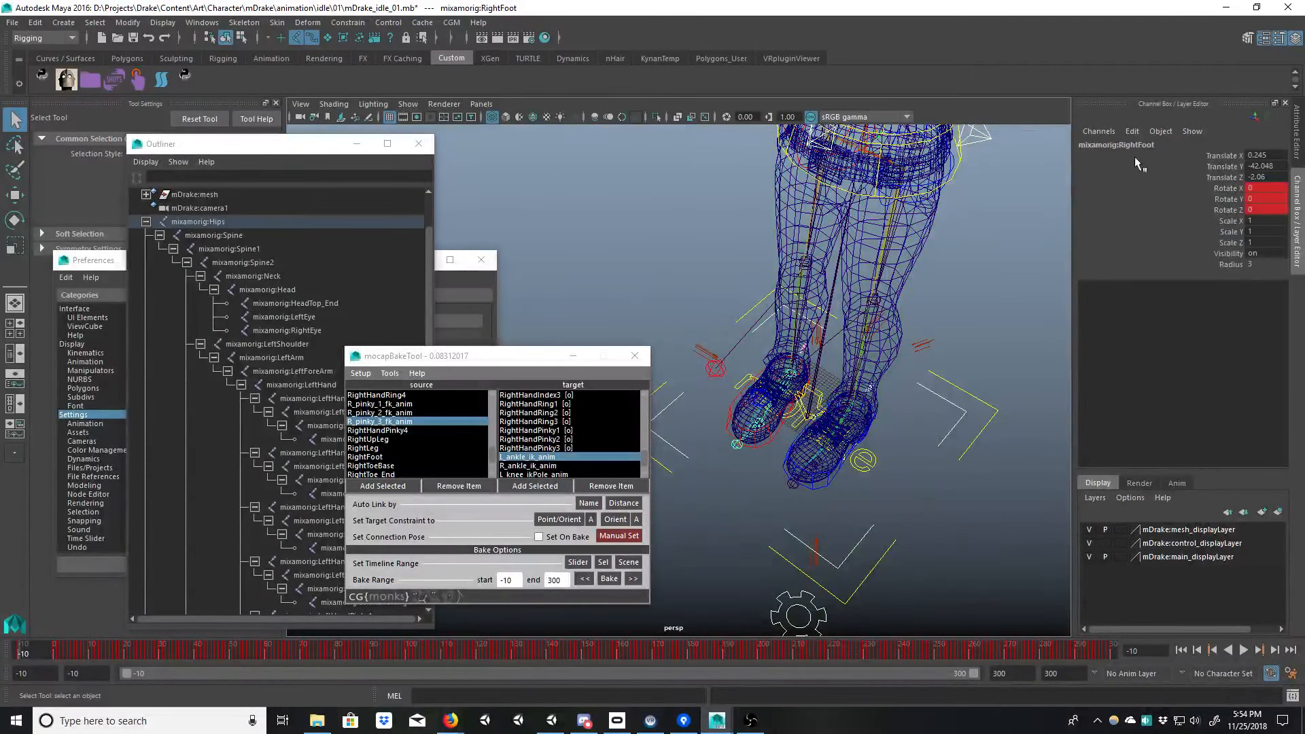
{"action": "left_click", "coordinate": [492, 477]}
{"action": "left_click", "coordinate": [515, 466]}
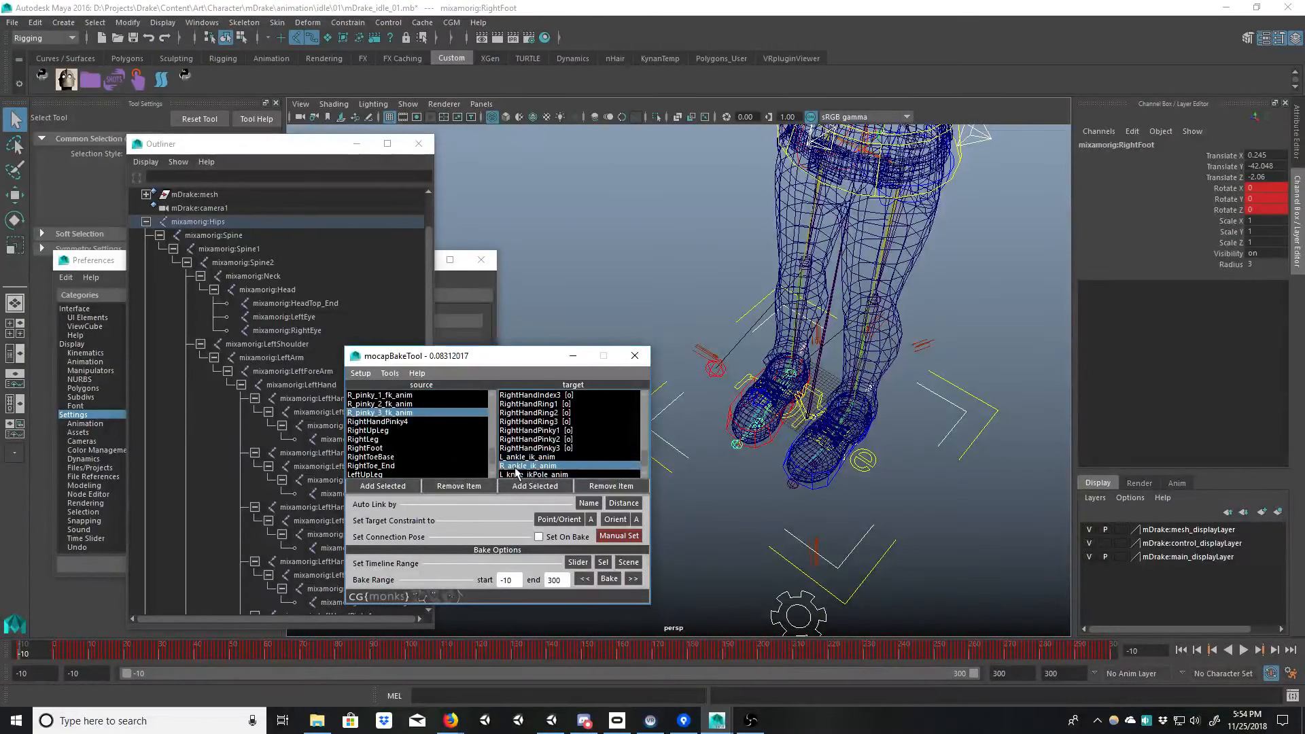
{"action": "left_click", "coordinate": [384, 448]}
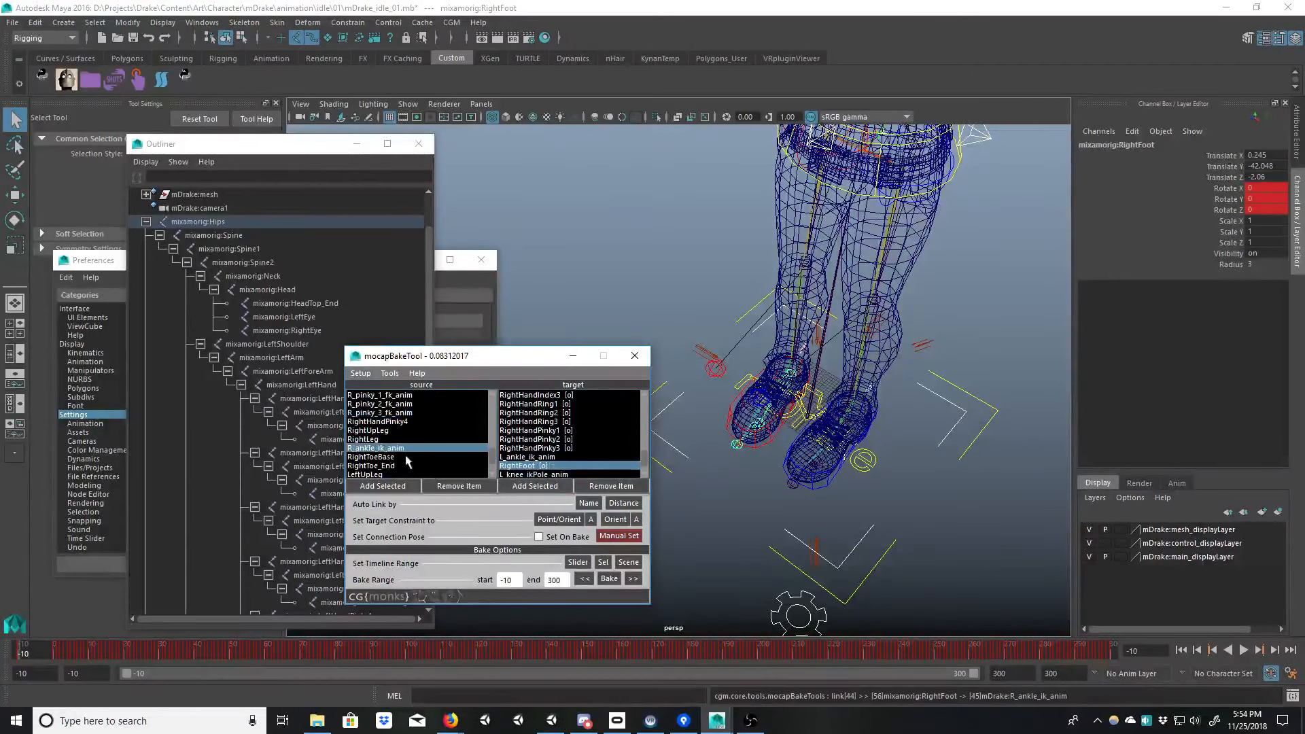
Step: Link LeftFoot to L_ankle_ik_anim
{"action": "left_click", "coordinate": [520, 457]}
{"action": "left_click", "coordinate": [488, 485]}
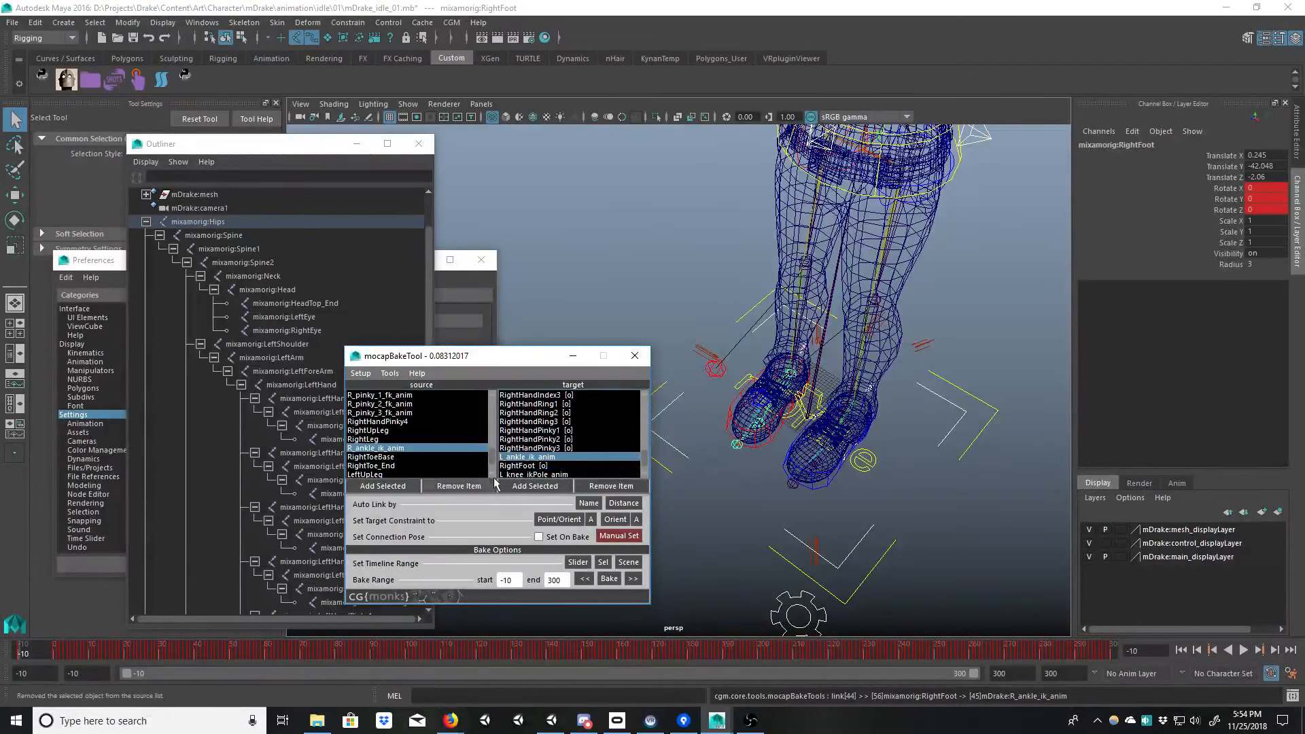
{"action": "scroll", "coordinate": [395, 469], "scroll_direction": "down", "scroll_amount": 1}
{"action": "left_click", "coordinate": [395, 474]}
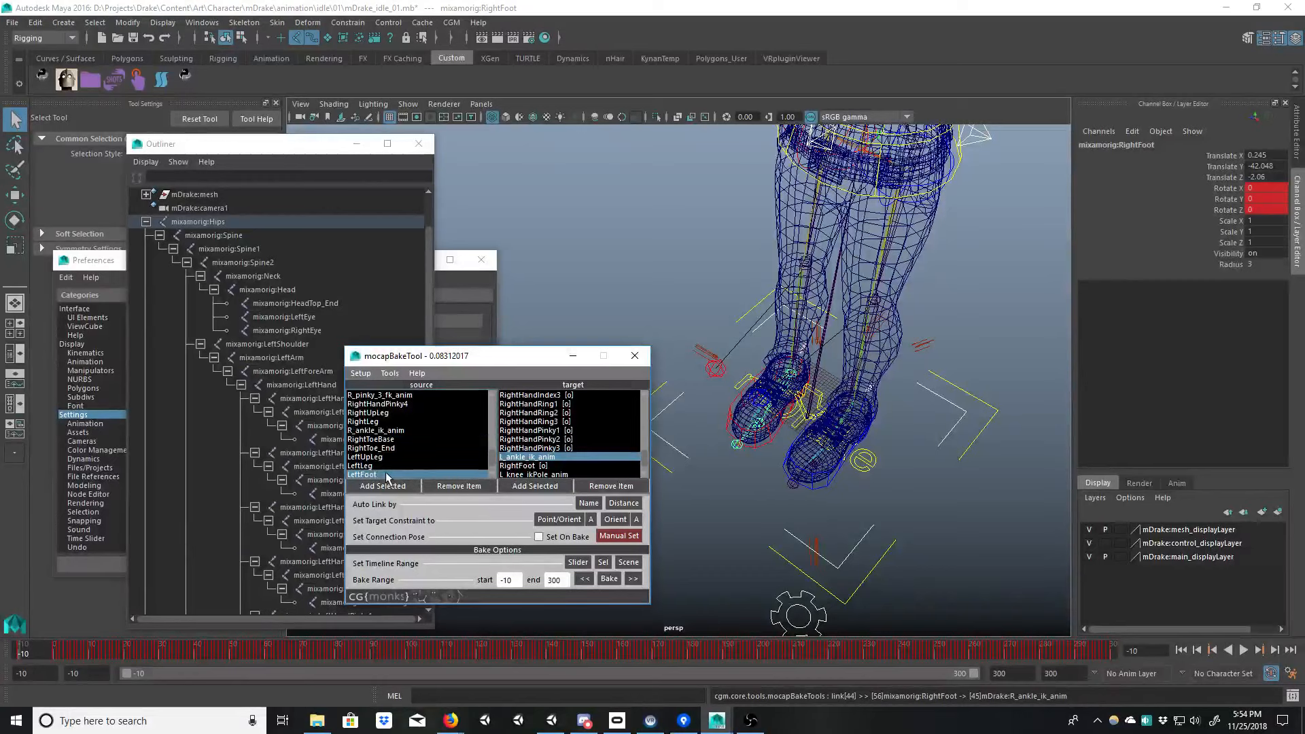
Step: Select the L_knee_ikPole_anim control as the target for linking
{"action": "left_click", "coordinate": [645, 473]}
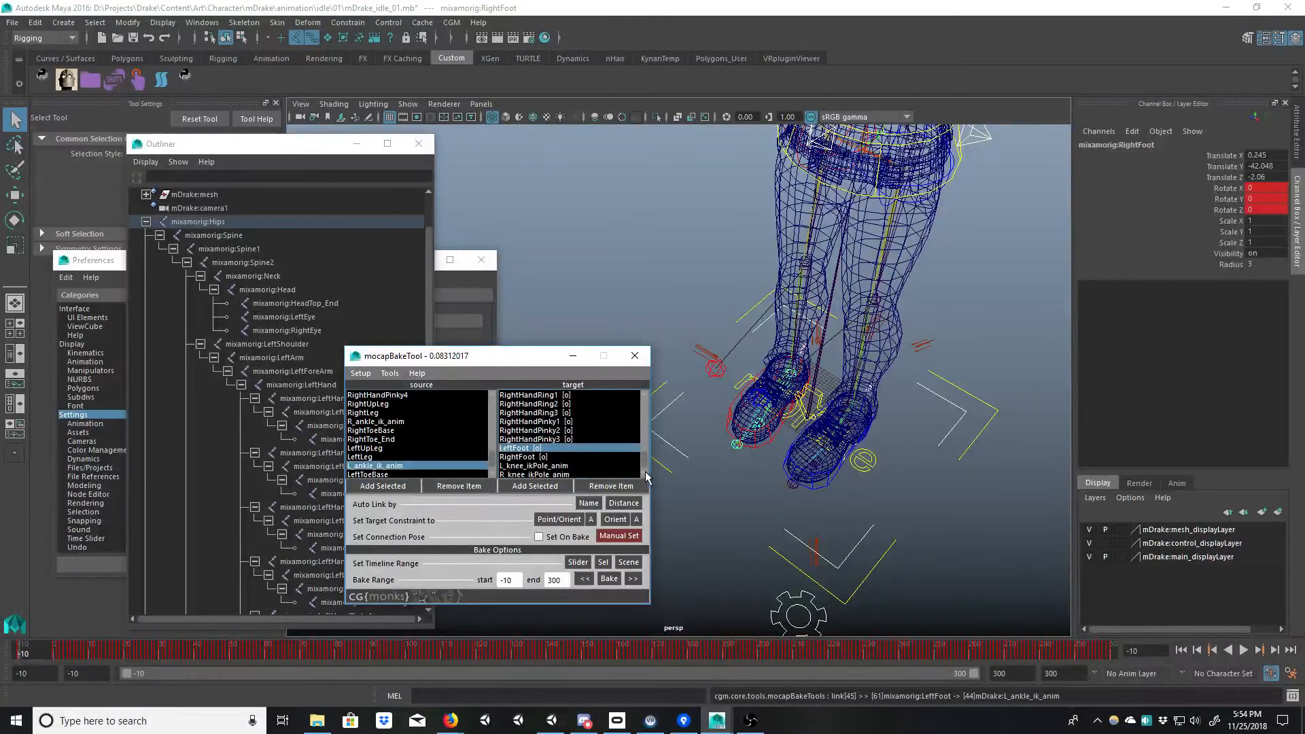
{"action": "left_click", "coordinate": [645, 473]}
{"action": "double_click", "coordinate": [491, 473]}
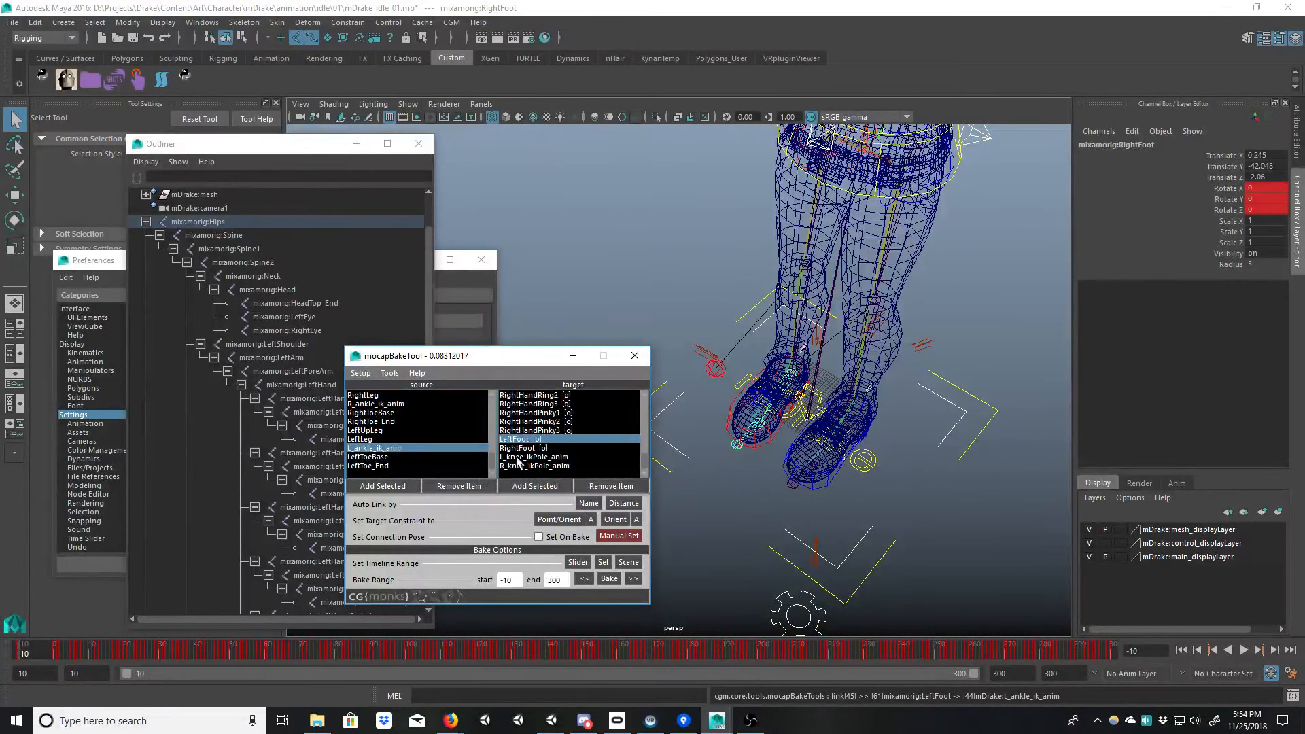
{"action": "left_click", "coordinate": [518, 458]}
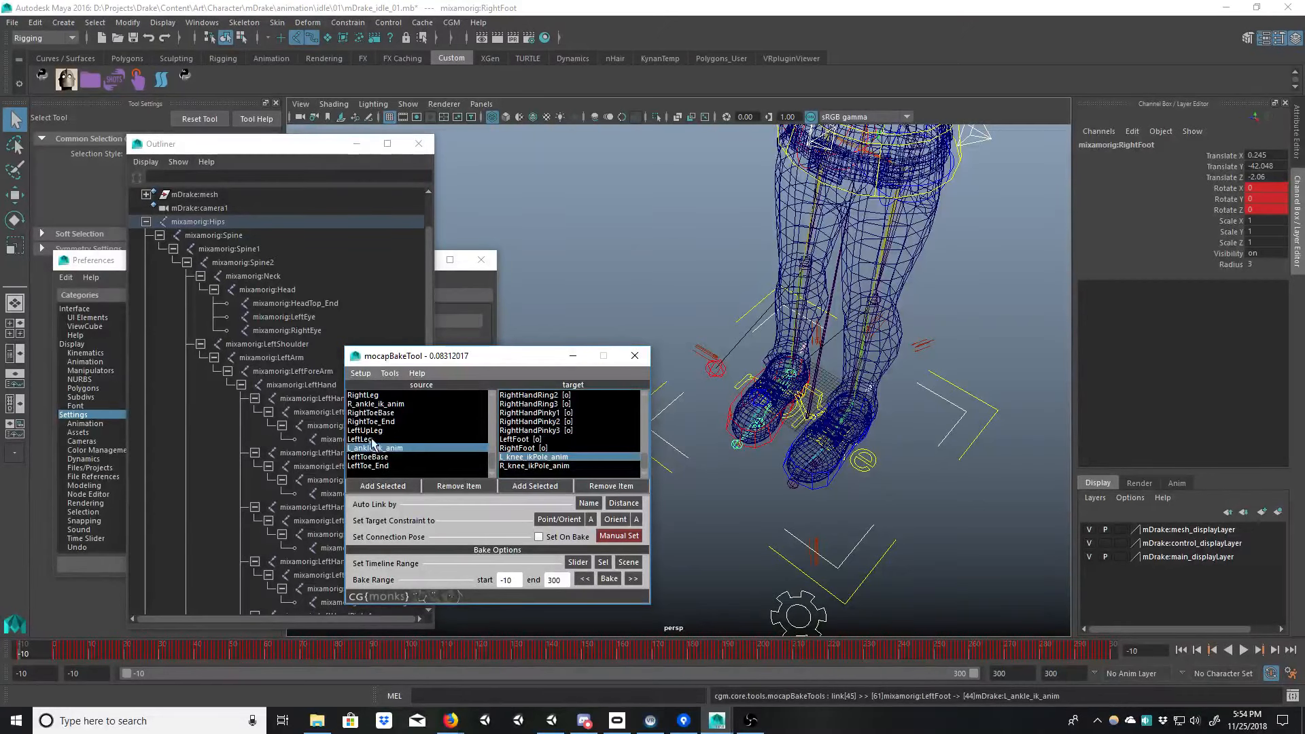
Step: Examine the Mixamo leg joints around the right knee and ankle to identify which joint drives the knee
{"action": "left_click", "coordinate": [808, 287]}
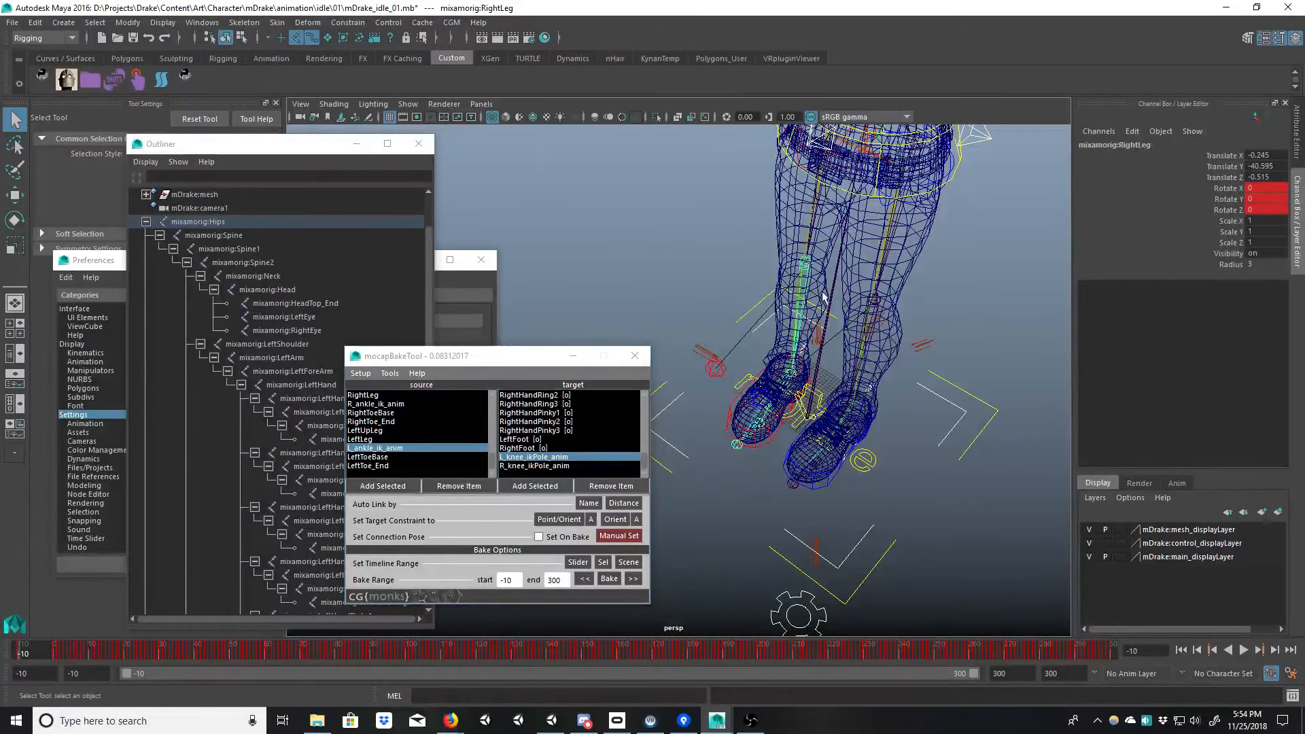
{"action": "left_click_drag", "start_coordinate": [835, 299], "coordinate": [831, 245], "text": "alt"}
{"action": "middle_click_drag", "start_coordinate": [831, 245], "coordinate": [740, 305], "text": "alt"}
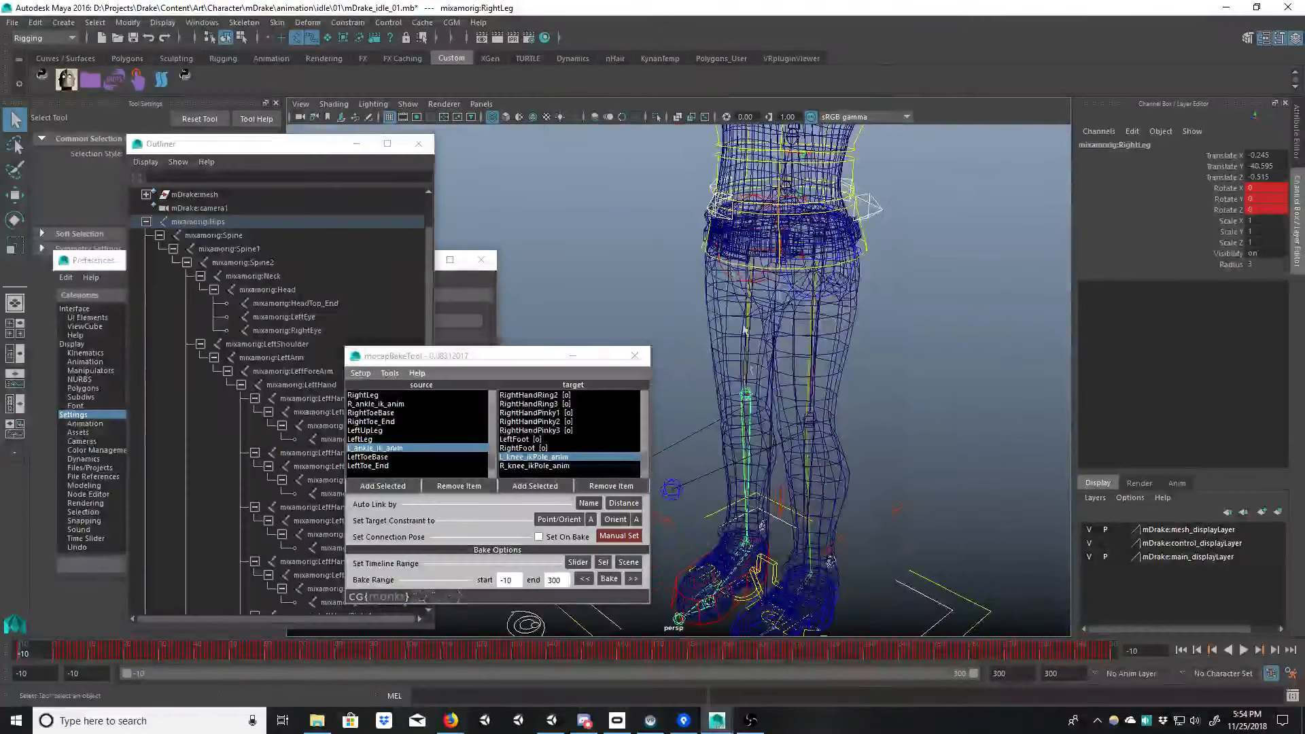
{"action": "left_click", "coordinate": [748, 371]}
{"action": "left_click_drag", "start_coordinate": [764, 384], "coordinate": [726, 379], "text": "alt"}
{"action": "left_click", "coordinate": [717, 483]}
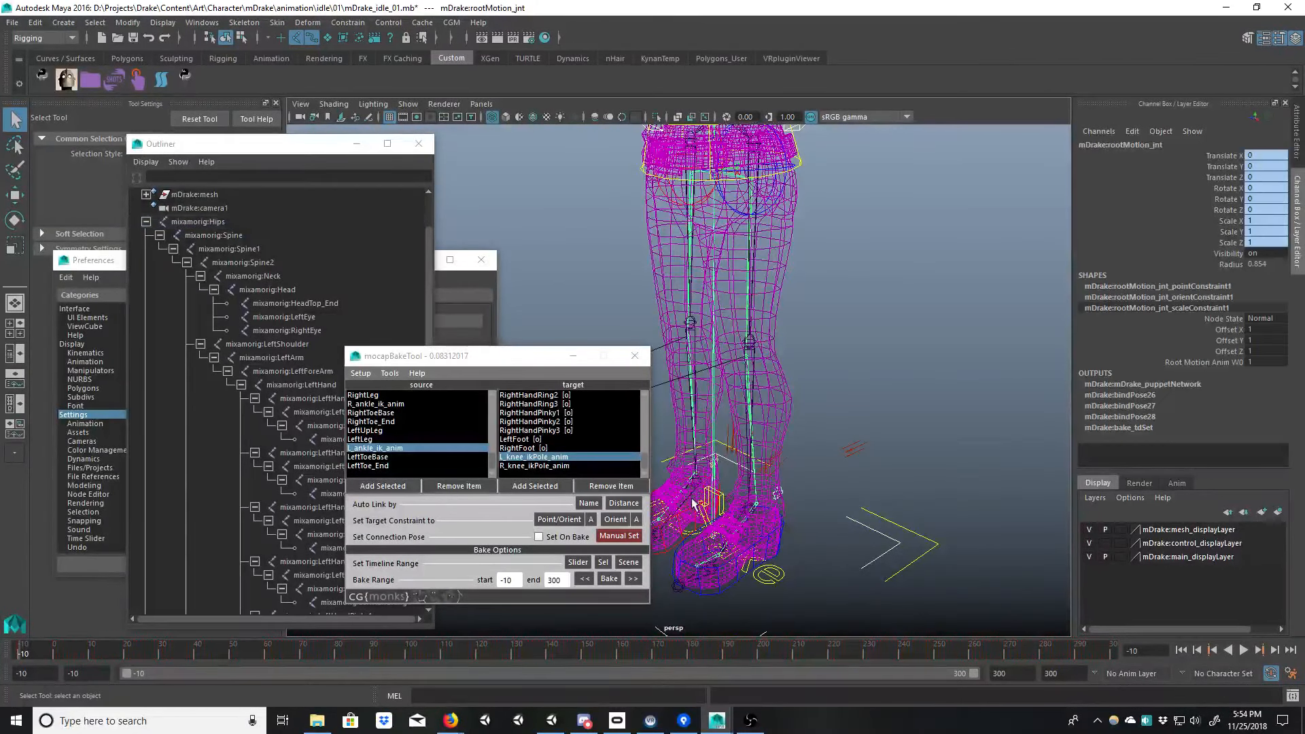
{"action": "left_click", "coordinate": [693, 502]}
{"action": "left_click", "coordinate": [698, 478]}
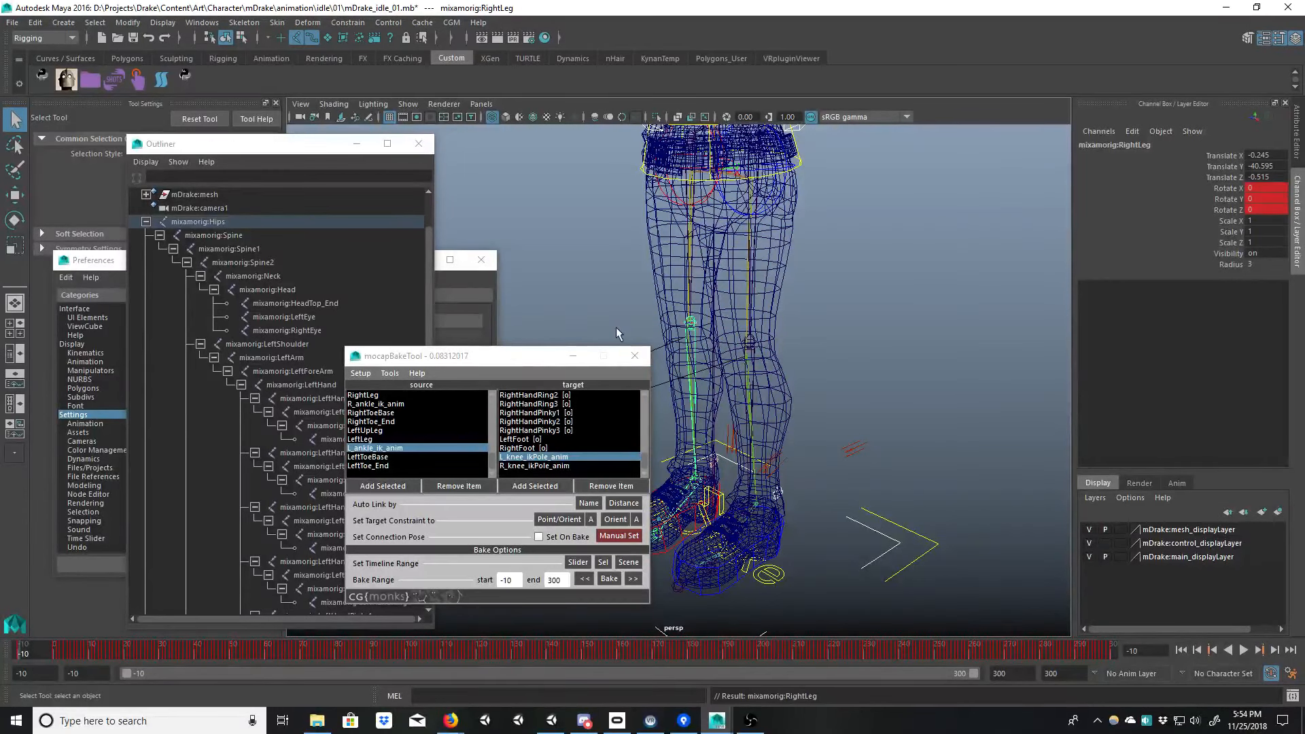
{"action": "key", "text": "Up"}
{"action": "key", "text": "ctrl+z"}
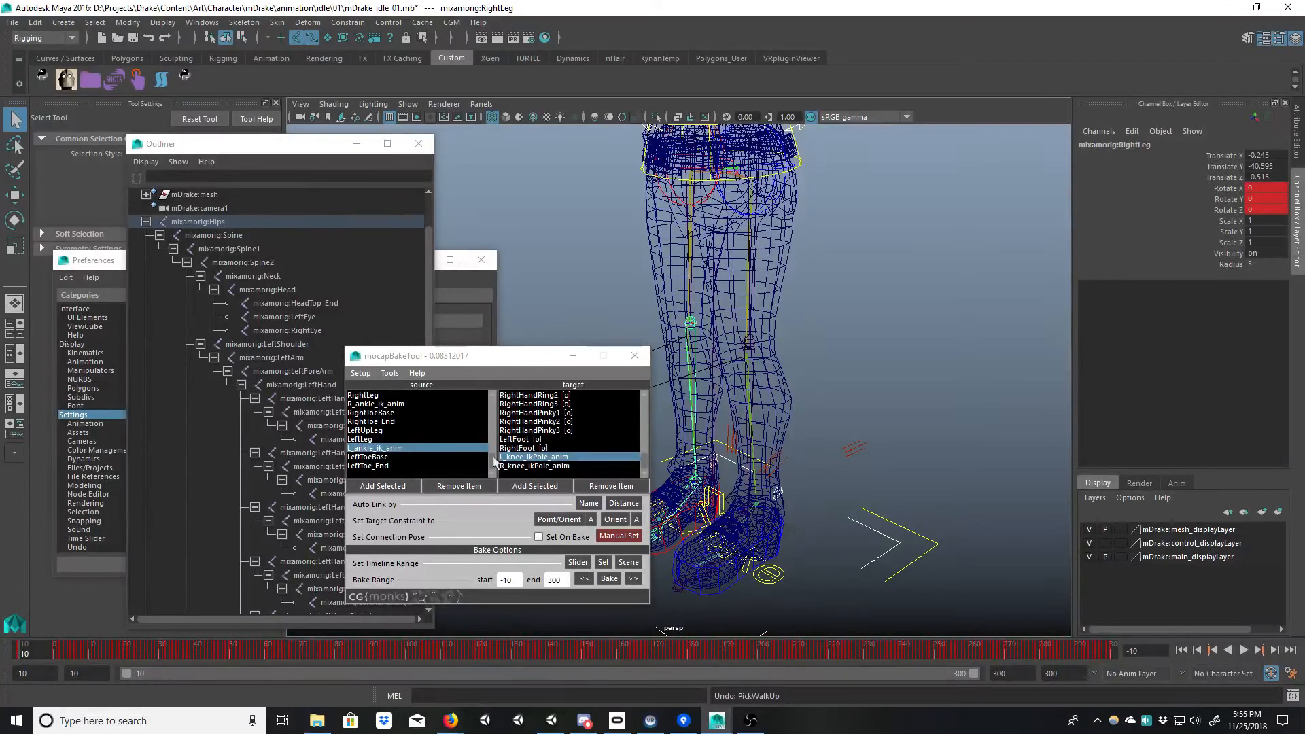
Step: Link LeftLeg to the selected L_knee_ikPole_anim and RightLeg to R_knee_ikPole_anim
{"action": "left_click", "coordinate": [395, 440]}
{"action": "left_click", "coordinate": [517, 467]}
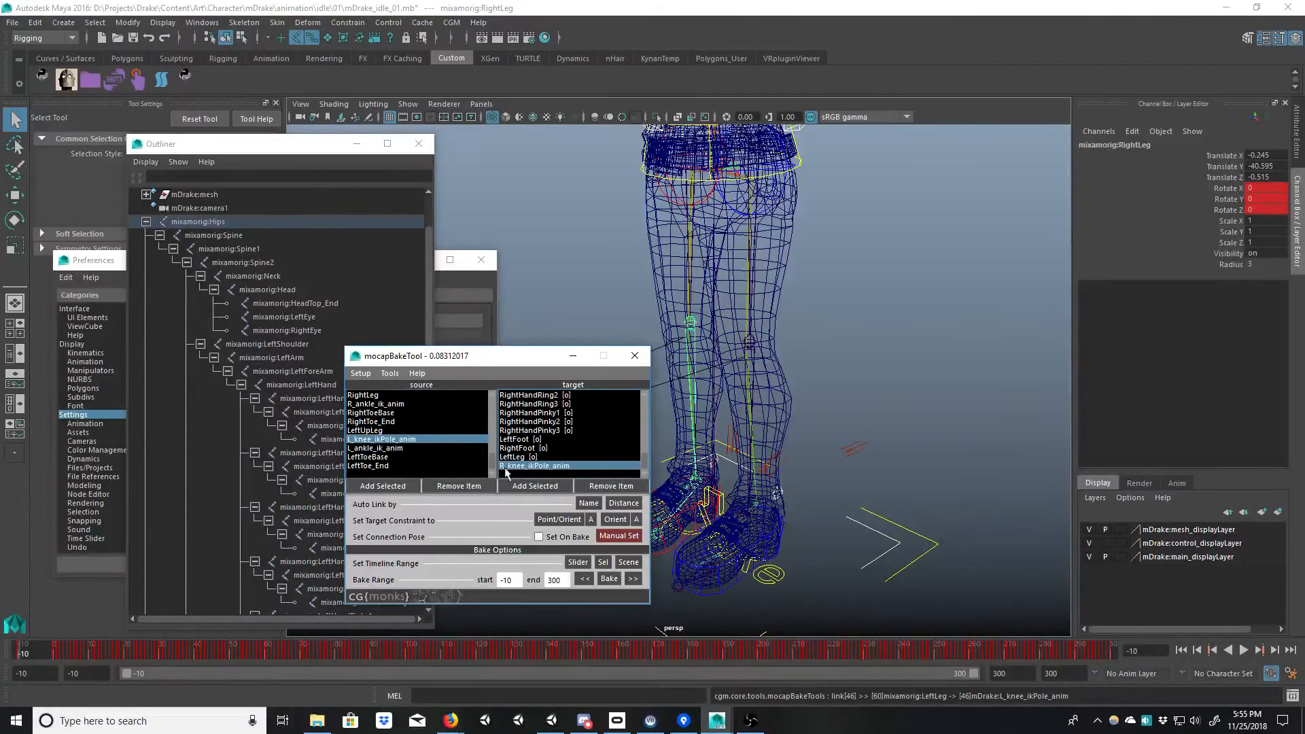
{"action": "left_click", "coordinate": [381, 397]}
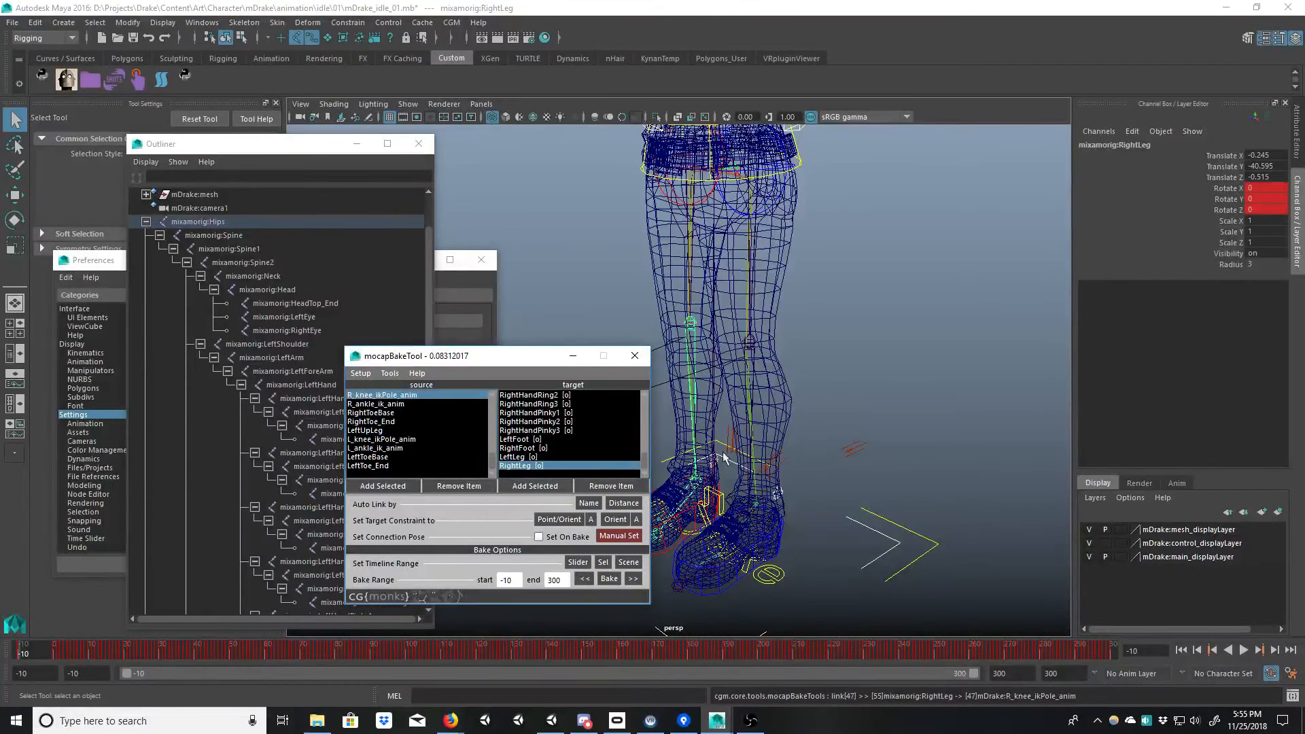
Step: Set the target constraint of LeftFoot, RightFoot, LeftLeg and RightLeg to Point/Orient
{"action": "middle_click_drag", "start_coordinate": [682, 427], "coordinate": [754, 422], "text": "alt"}
{"action": "right_click_drag", "start_coordinate": [754, 422], "coordinate": [588, 486], "text": "alt"}
{"action": "left_click", "coordinate": [532, 439]}
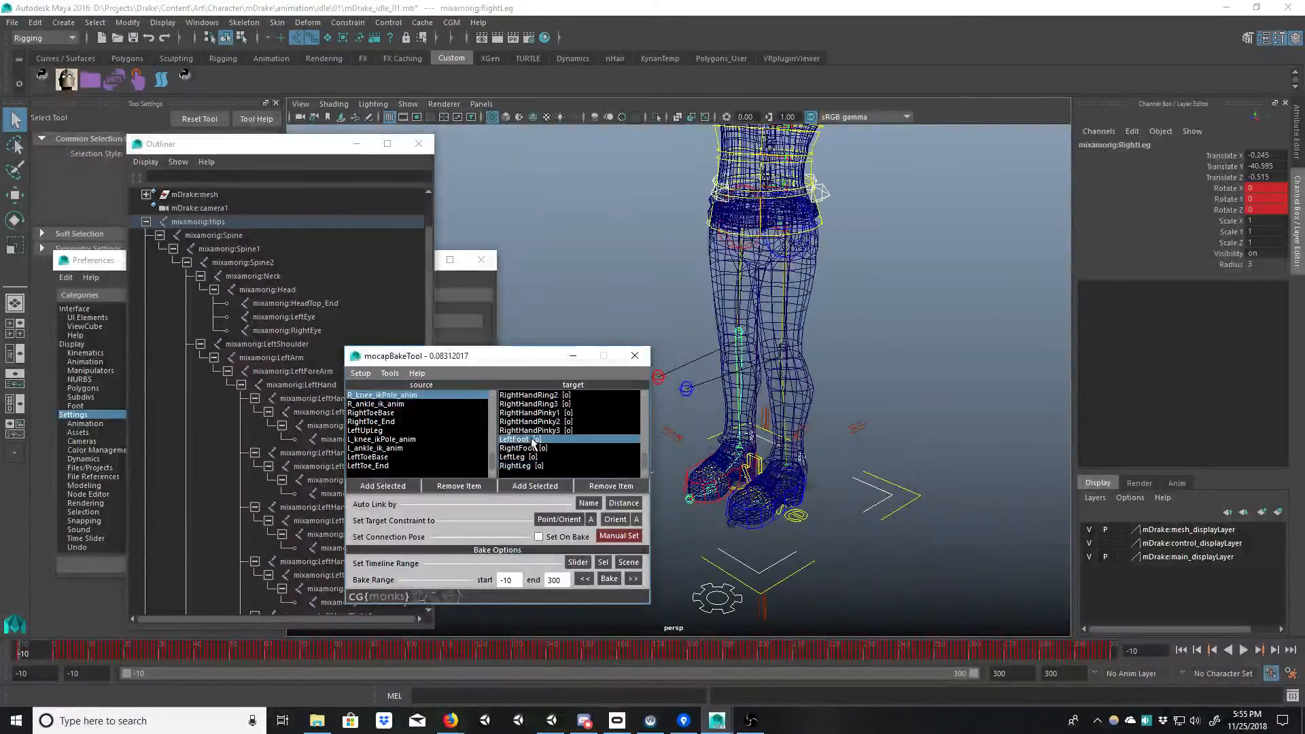
{"action": "left_click_drag", "start_coordinate": [532, 440], "coordinate": [534, 471]}
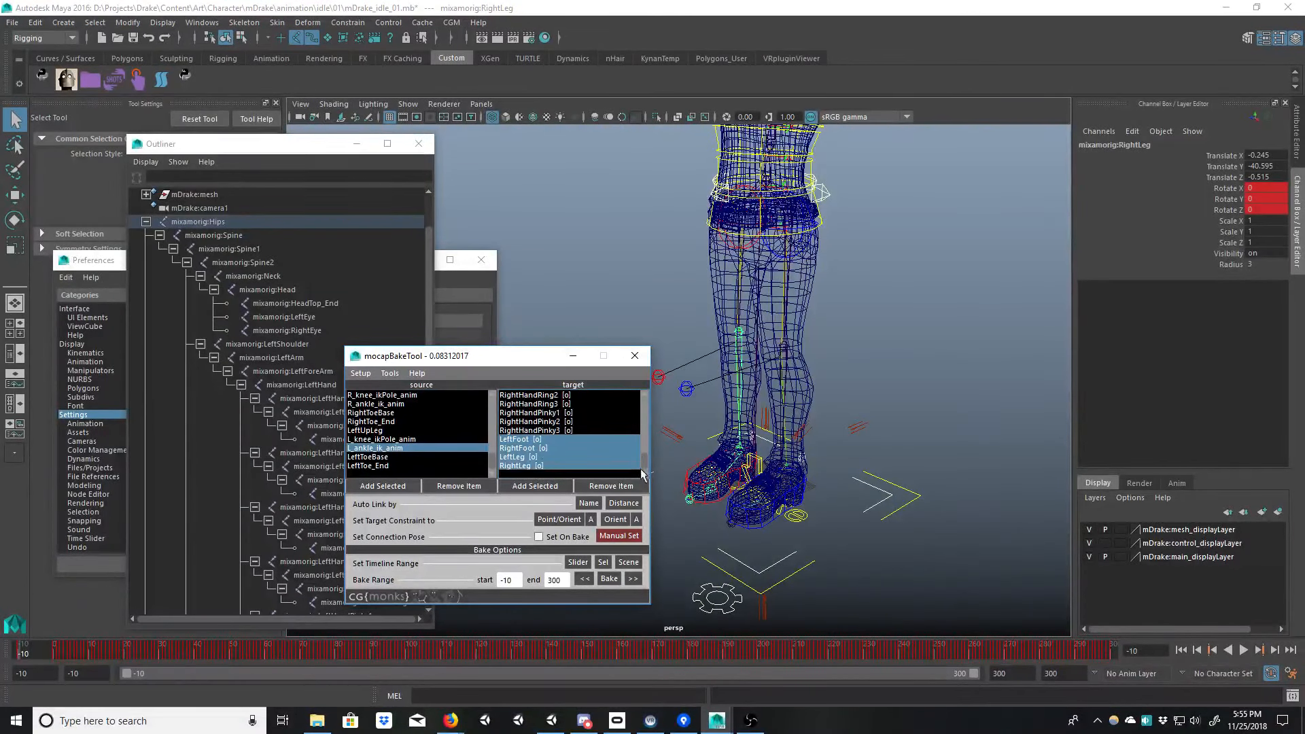
{"action": "left_click", "coordinate": [558, 520]}
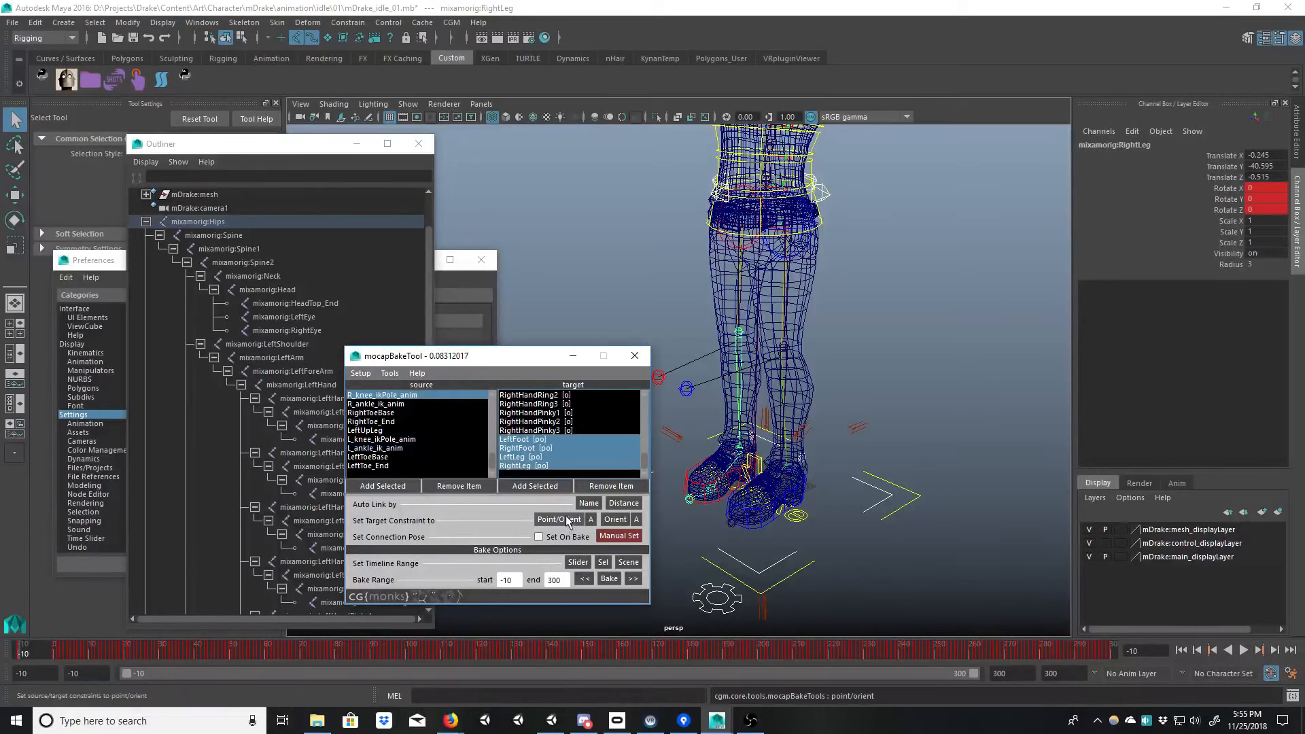
{"action": "left_click_drag", "start_coordinate": [643, 464], "coordinate": [642, 394]}
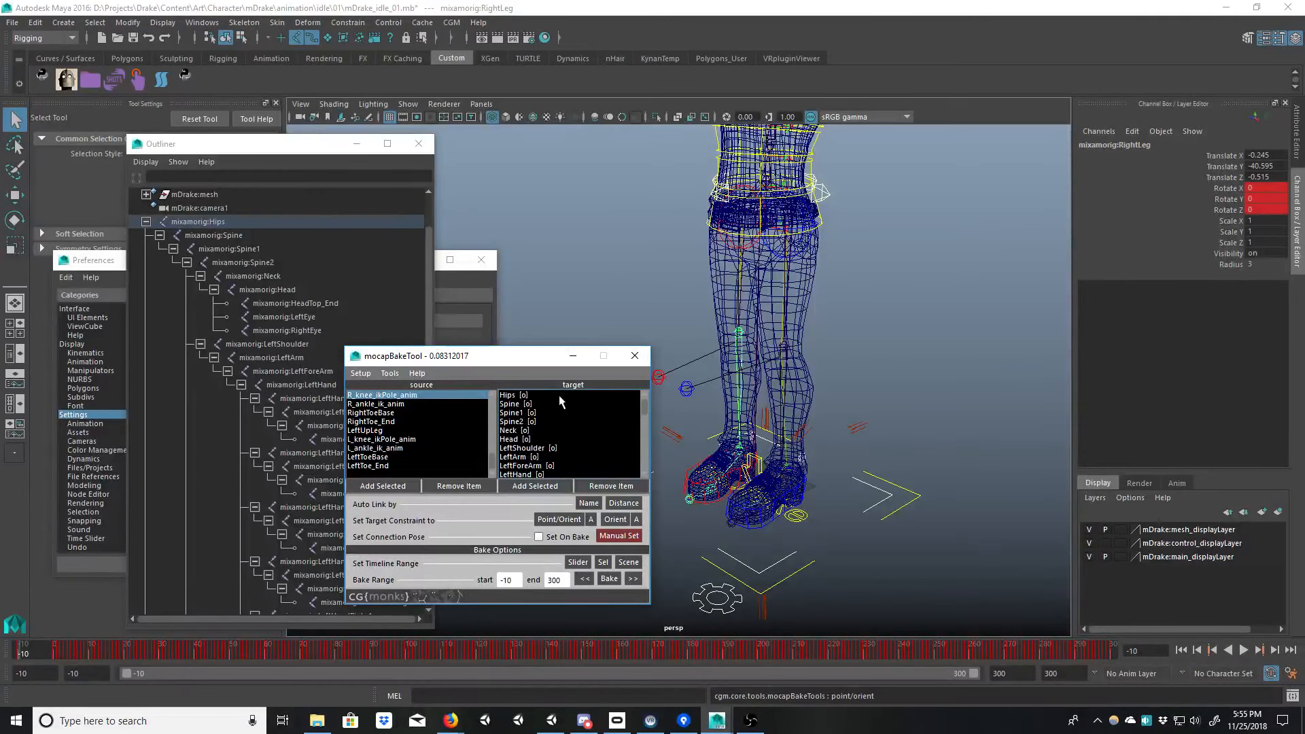
Step: Set the Hips target constraint to Point/Orient and check the remaining source and target pairings in the lists
{"action": "left_click", "coordinate": [559, 395]}
{"action": "left_click", "coordinate": [550, 520]}
{"action": "key", "text": "f"}
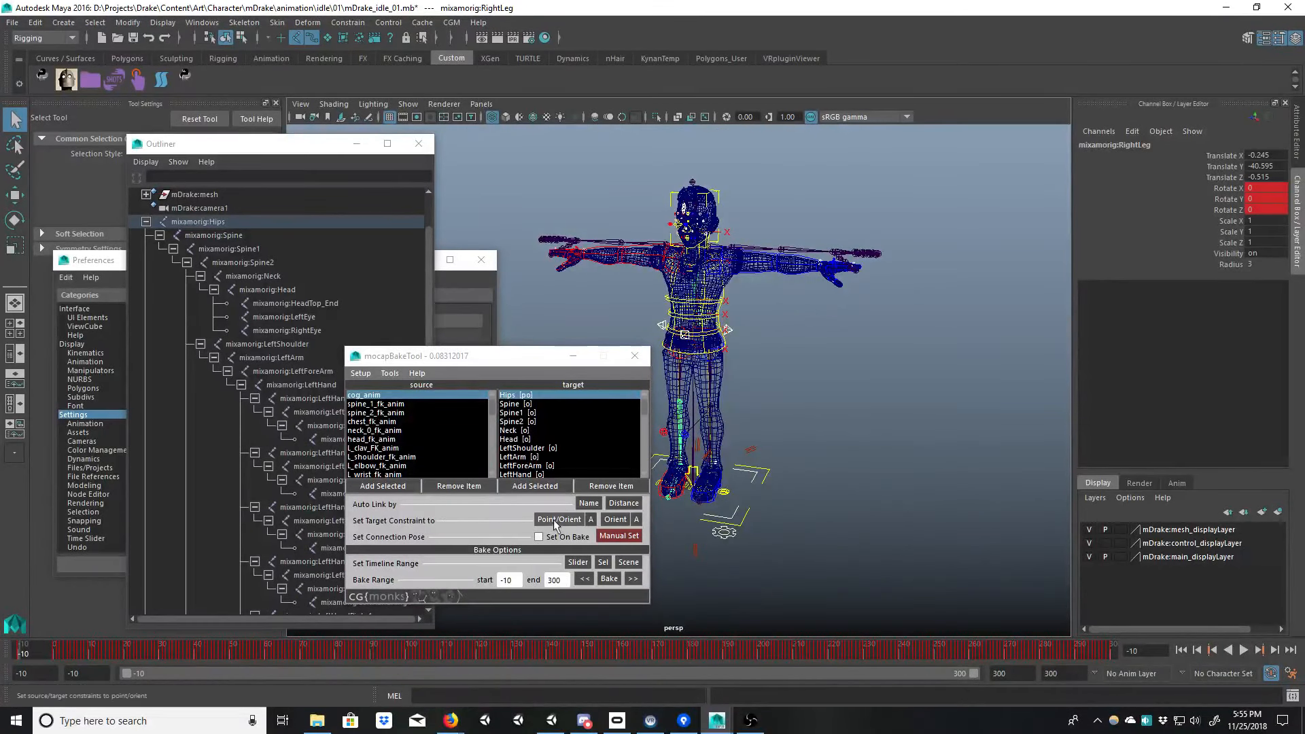
{"action": "left_click", "coordinate": [531, 405]}
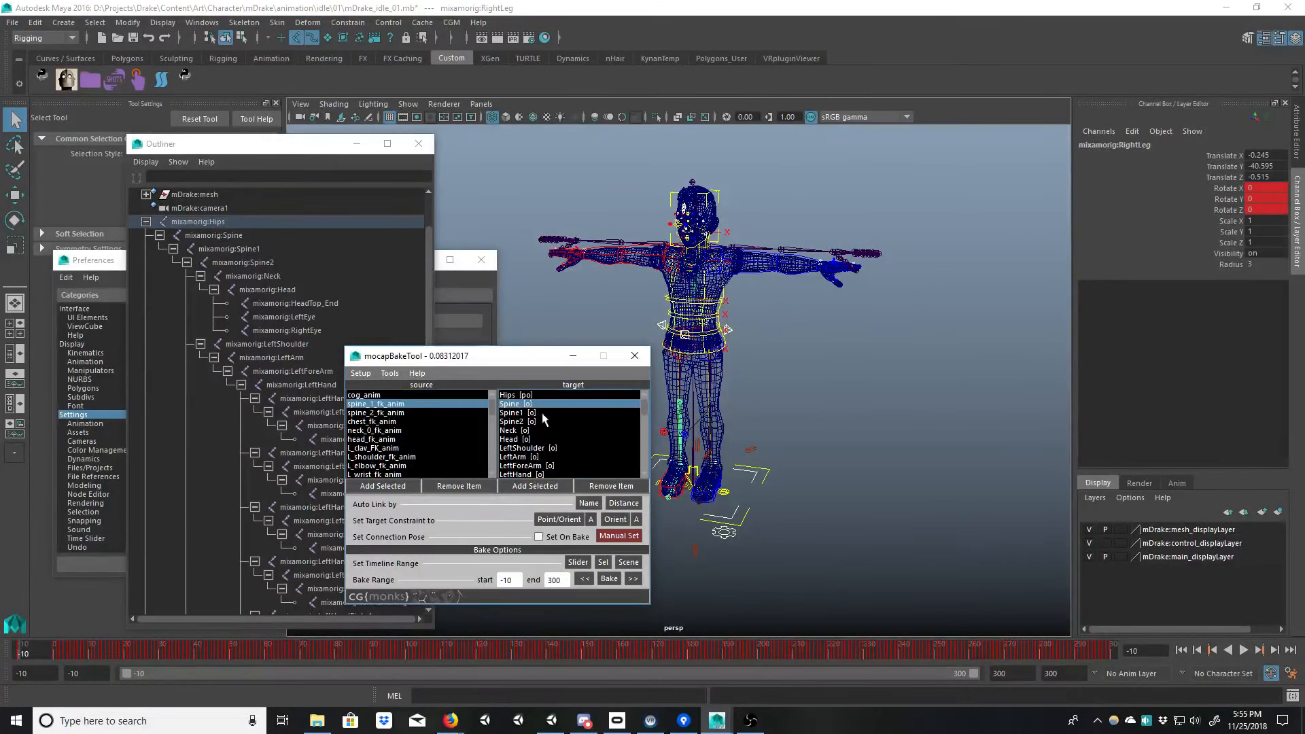
{"action": "left_click", "coordinate": [545, 448]}
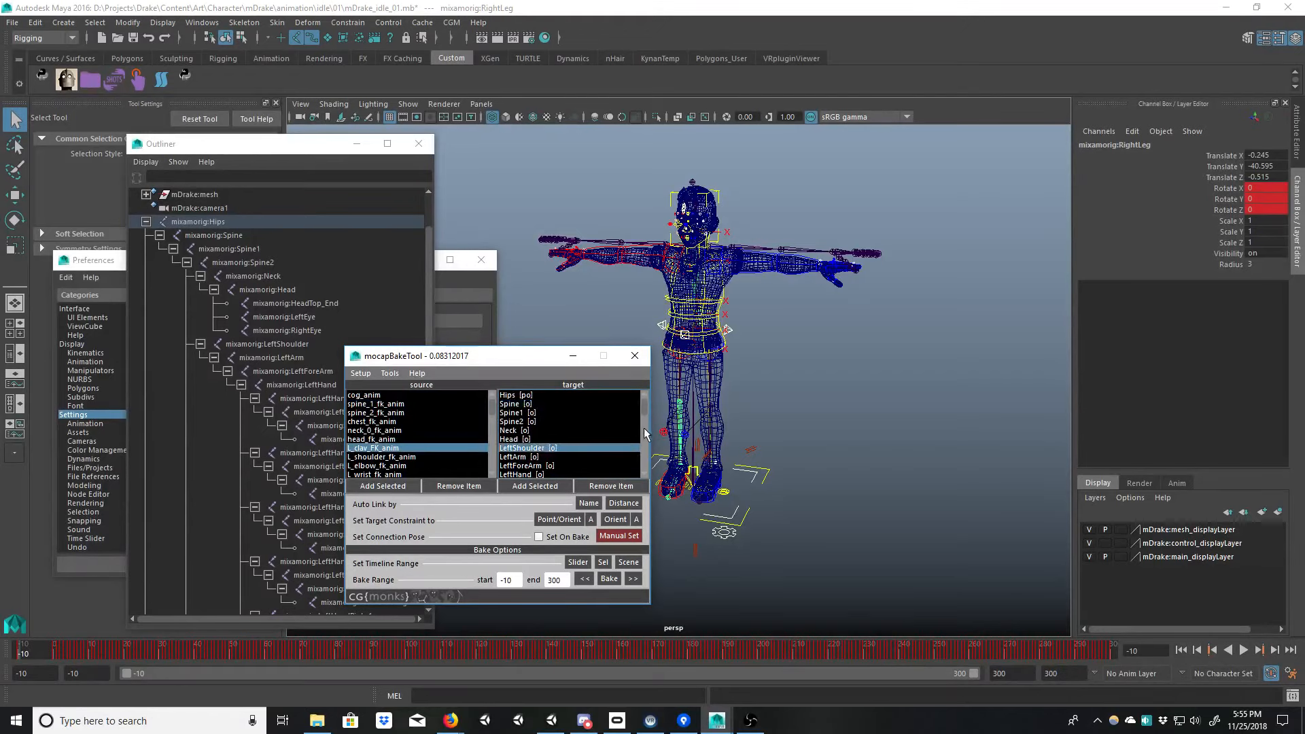
{"action": "scroll", "coordinate": [644, 432], "scroll_direction": "down", "scroll_amount": 15}
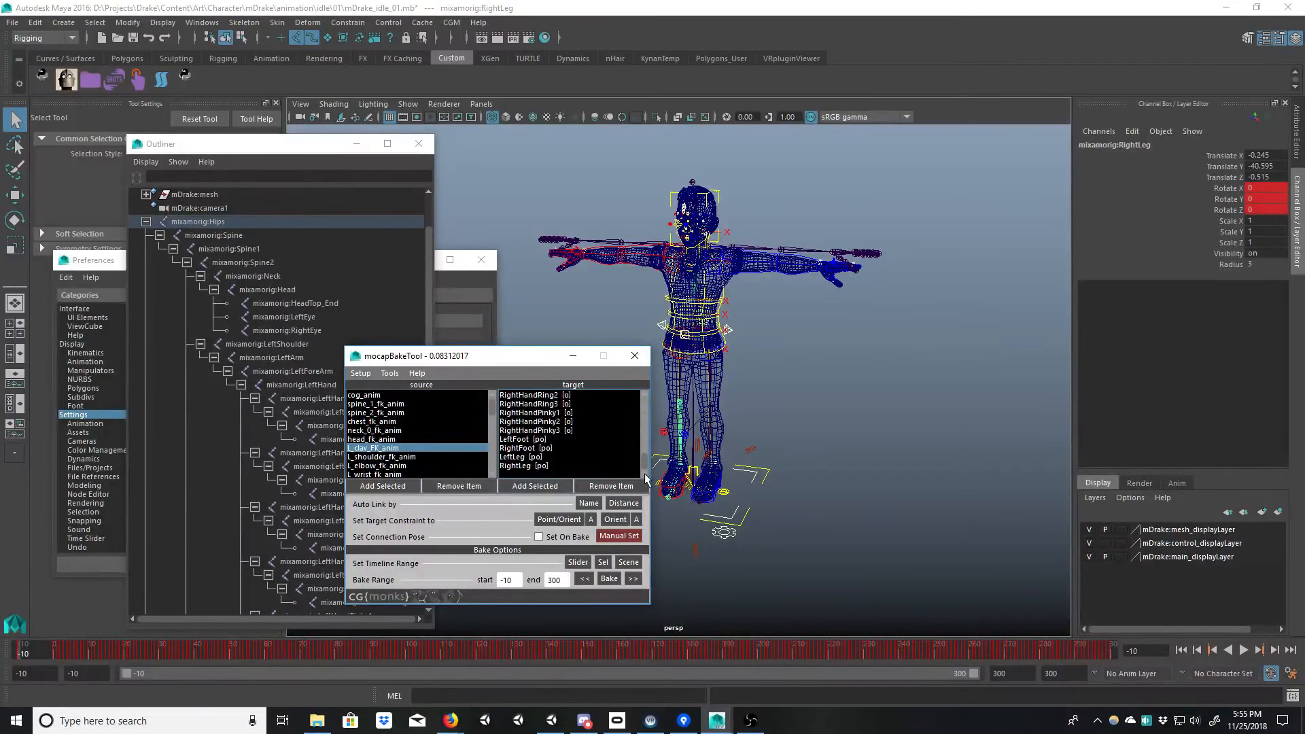
{"action": "mouse_move", "coordinate": [645, 474]}
{"action": "left_mouse_down"}
{"action": "mouse_move", "coordinate": [645, 403]}
{"action": "mouse_move", "coordinate": [645, 474]}
{"action": "left_mouse_up"}
Step: Move L_knee_ikPole_anim sideways to a Translate X of about 4.08 and mirror-push the change to the opposite knee control
{"action": "middle_click_drag", "start_coordinate": [744, 401], "coordinate": [805, 446], "text": "alt"}
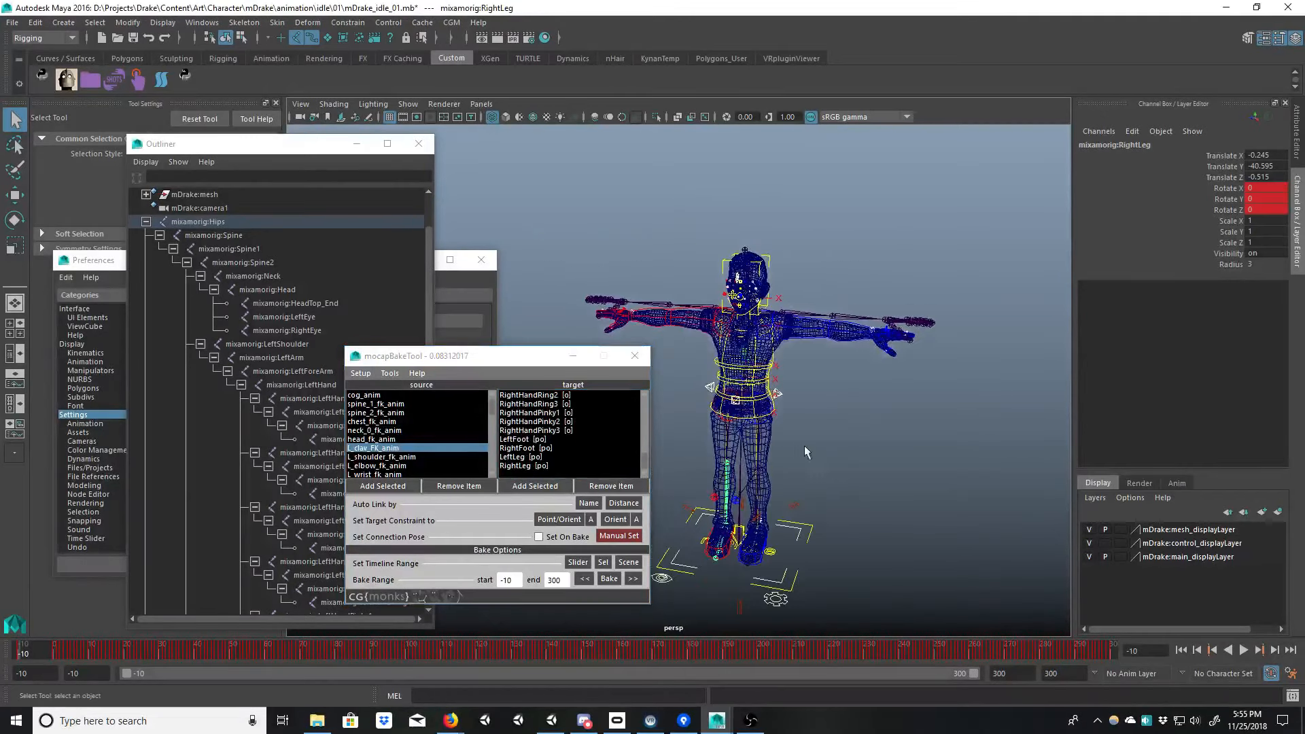
{"action": "right_click_drag", "start_coordinate": [804, 446], "coordinate": [818, 483], "text": "alt"}
{"action": "left_click_drag", "start_coordinate": [818, 483], "coordinate": [792, 605], "text": "alt"}
{"action": "middle_click_drag", "start_coordinate": [792, 605], "coordinate": [738, 463], "text": "alt"}
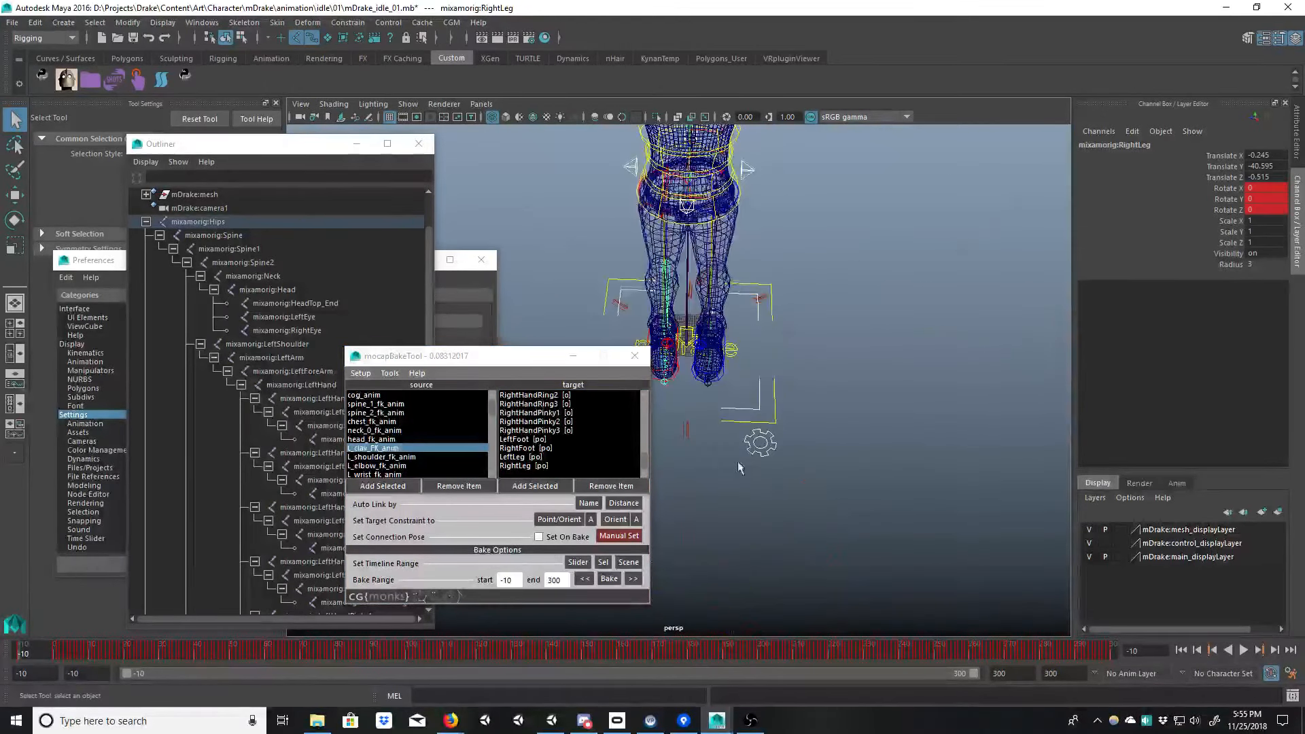
{"action": "left_click", "coordinate": [697, 354]}
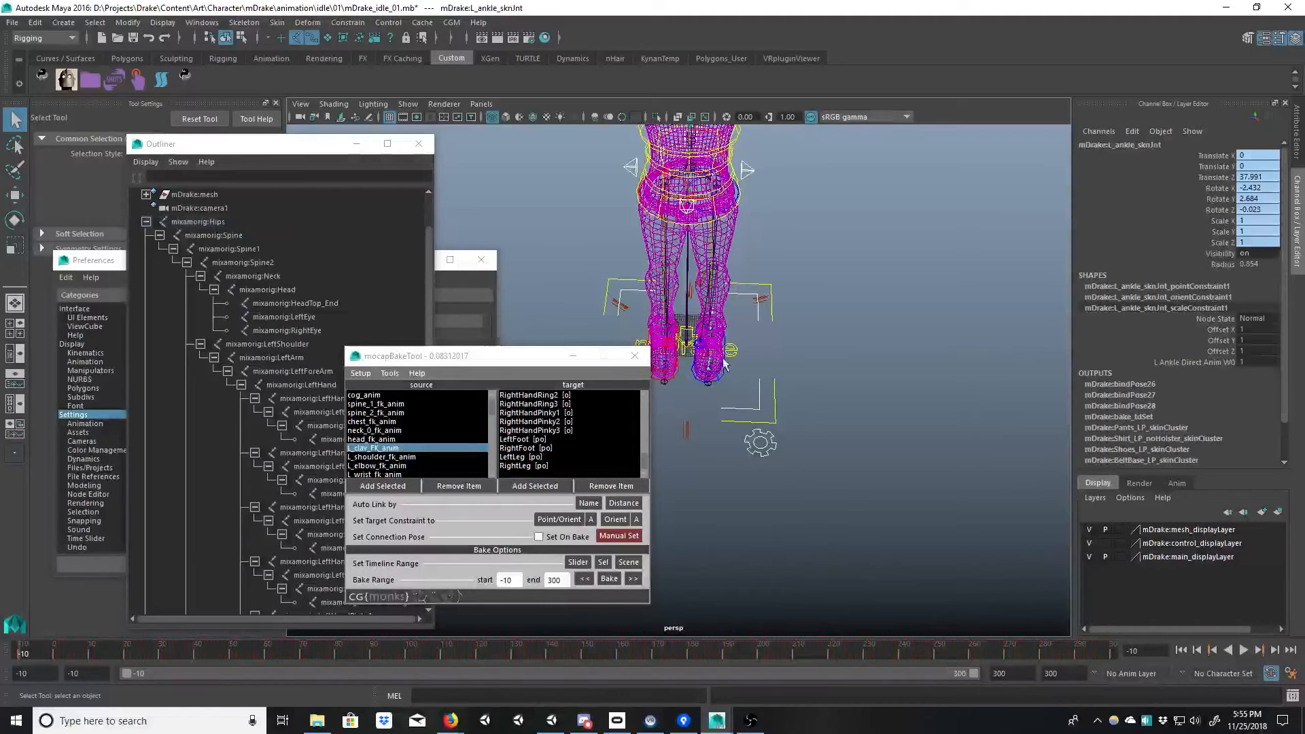
{"action": "left_click", "coordinate": [686, 352]}
{"action": "middle_click_drag", "start_coordinate": [718, 361], "coordinate": [752, 549], "text": "alt"}
{"action": "left_click_drag", "start_coordinate": [752, 553], "coordinate": [710, 479], "text": "alt"}
{"action": "middle_click_drag", "start_coordinate": [693, 611], "coordinate": [660, 503], "text": "alt"}
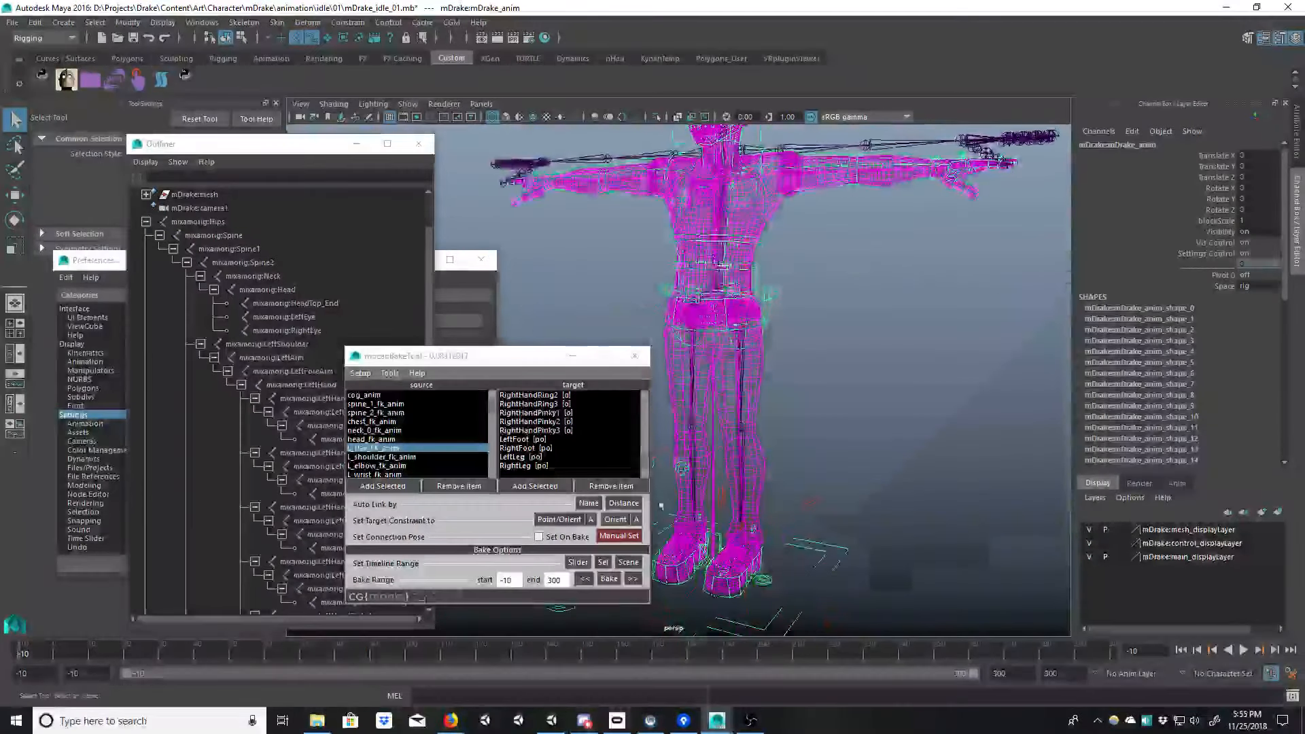
{"action": "left_click", "coordinate": [685, 479]}
{"action": "left_click_drag", "start_coordinate": [686, 480], "coordinate": [792, 492], "text": "alt"}
{"action": "key", "text": "w"}
{"action": "left_click_drag", "start_coordinate": [815, 433], "coordinate": [832, 435]}
{"action": "right_click_drag", "start_coordinate": [875, 273], "coordinate": [977, 420]}
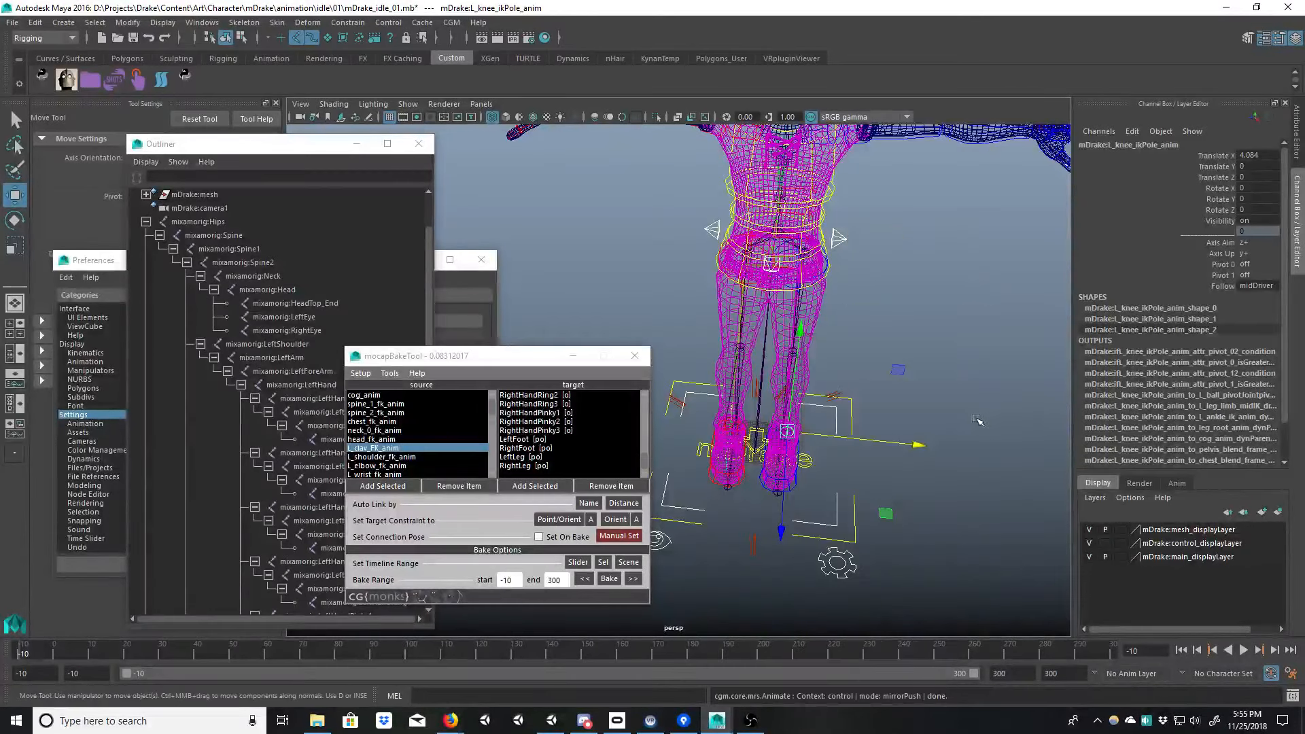
Step: Manually set the connection pose for the linked controls and joints in the current T-pose
{"action": "middle_click_drag", "start_coordinate": [877, 347], "coordinate": [857, 441], "text": "alt"}
{"action": "right_click_drag", "start_coordinate": [858, 441], "coordinate": [795, 443], "text": "alt"}
{"action": "left_click_drag", "start_coordinate": [795, 443], "coordinate": [687, 435], "text": "alt"}
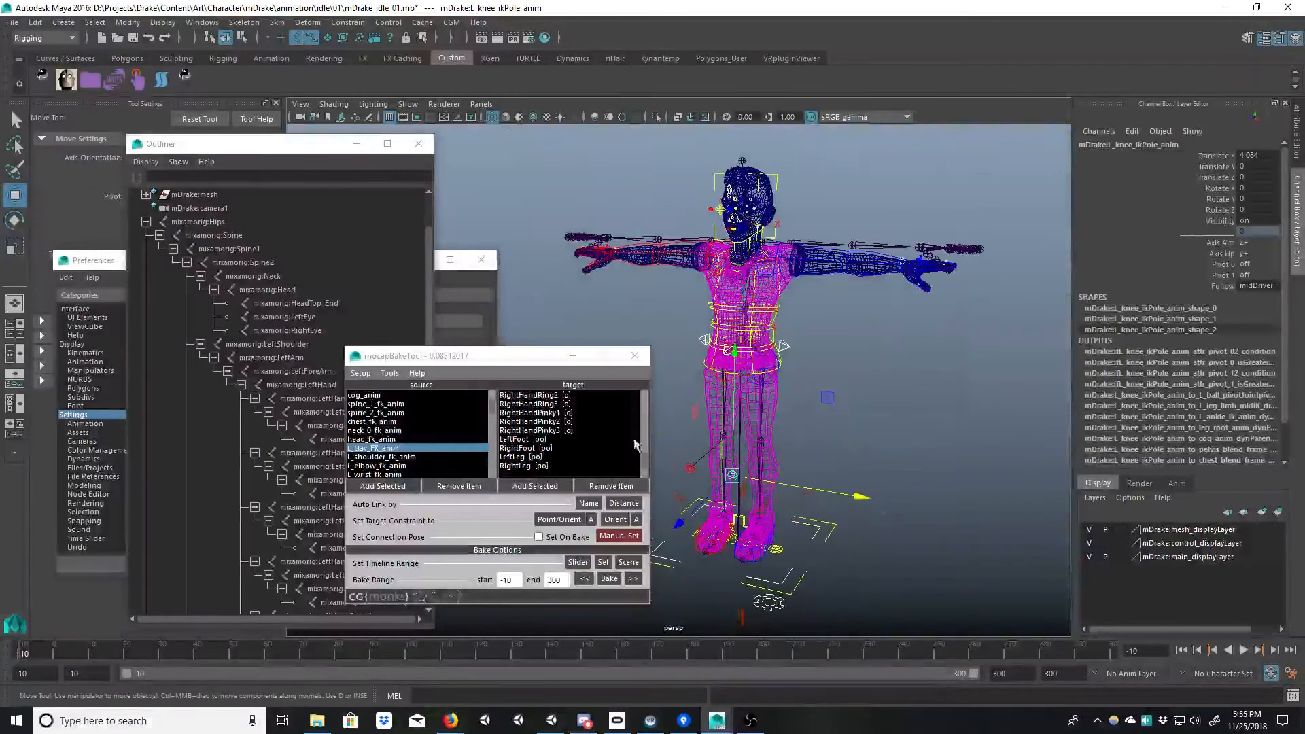
{"action": "left_click", "coordinate": [619, 537]}
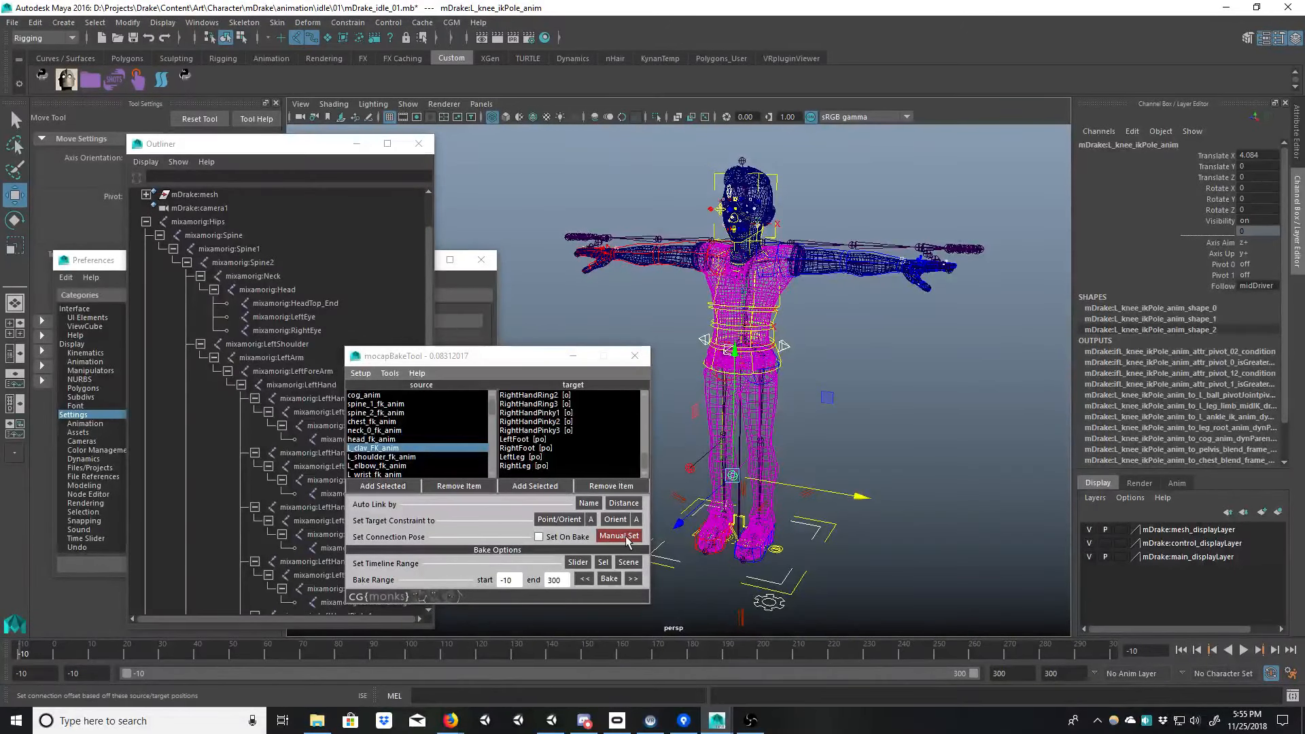
Step: Save the bake tool's link data as mocap_bake_set in the Art/Character/mDrake folder of the Unity project
{"action": "left_click", "coordinate": [360, 373]}
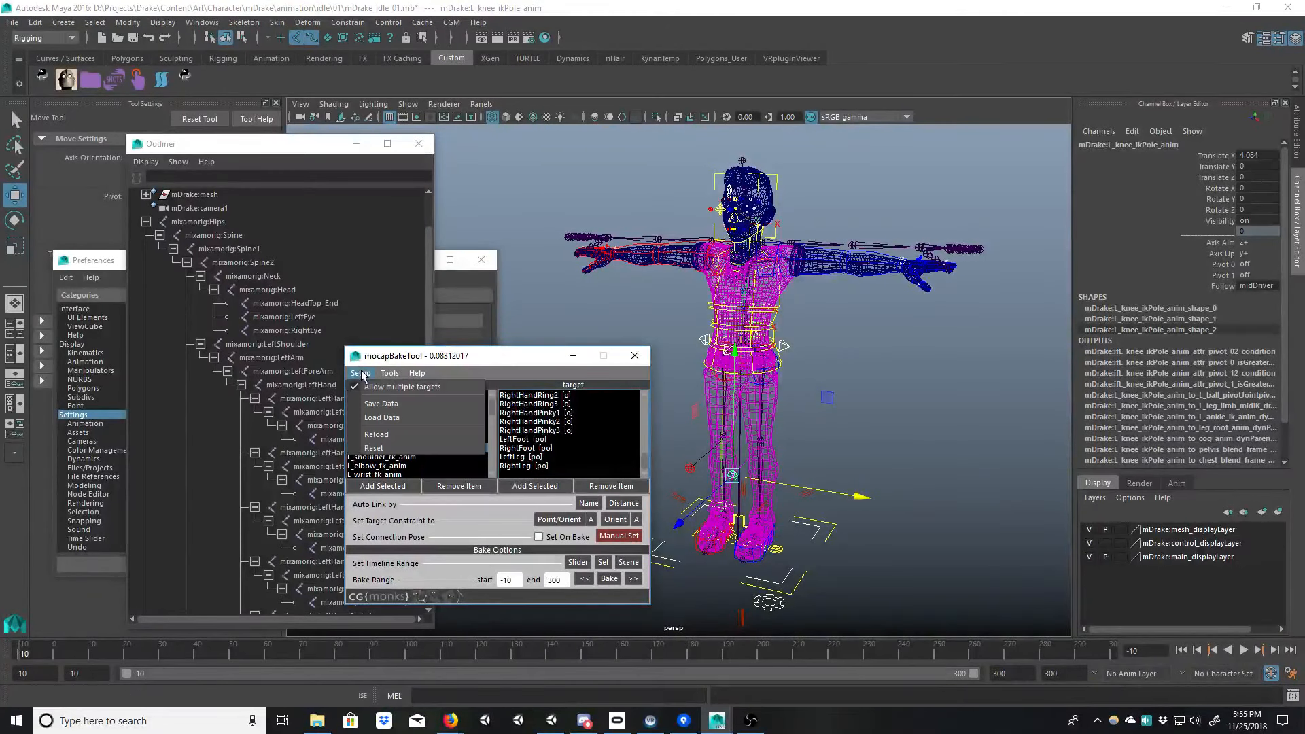
{"action": "left_click", "coordinate": [381, 405]}
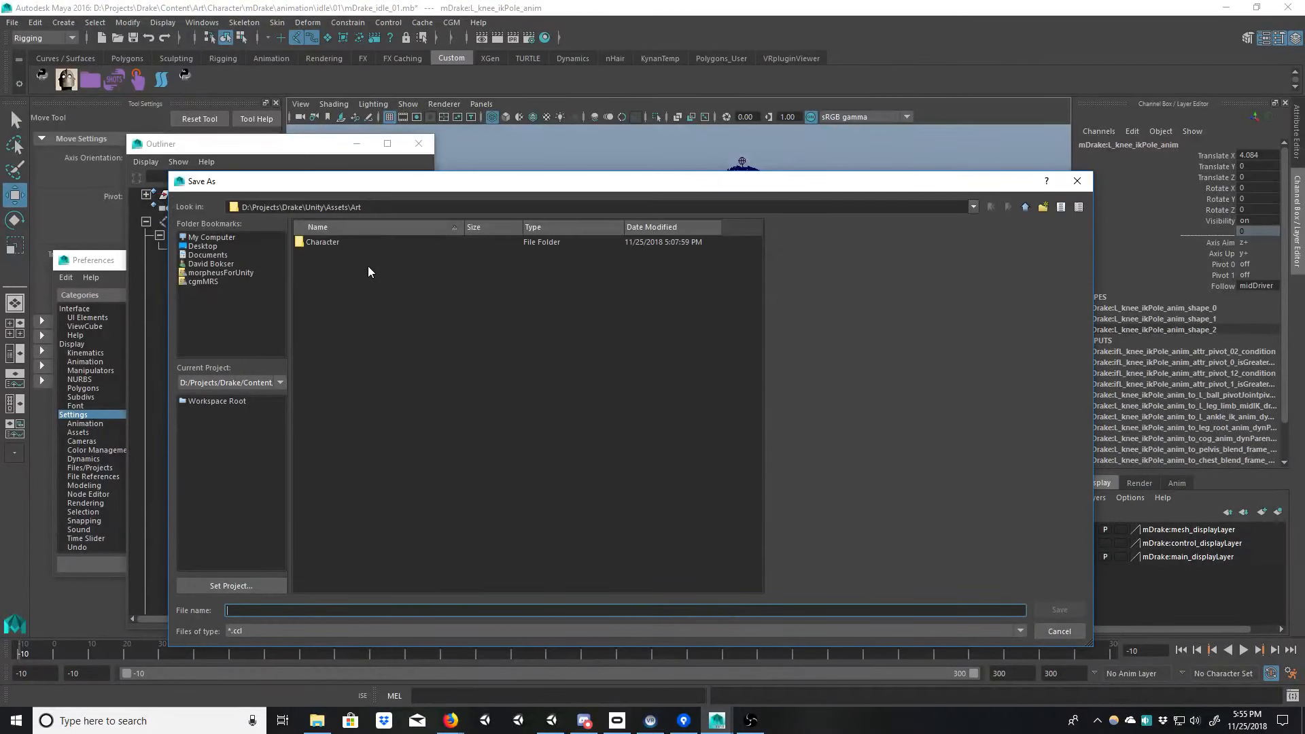
{"action": "double_click", "coordinate": [331, 242]}
{"action": "double_click", "coordinate": [334, 242]}
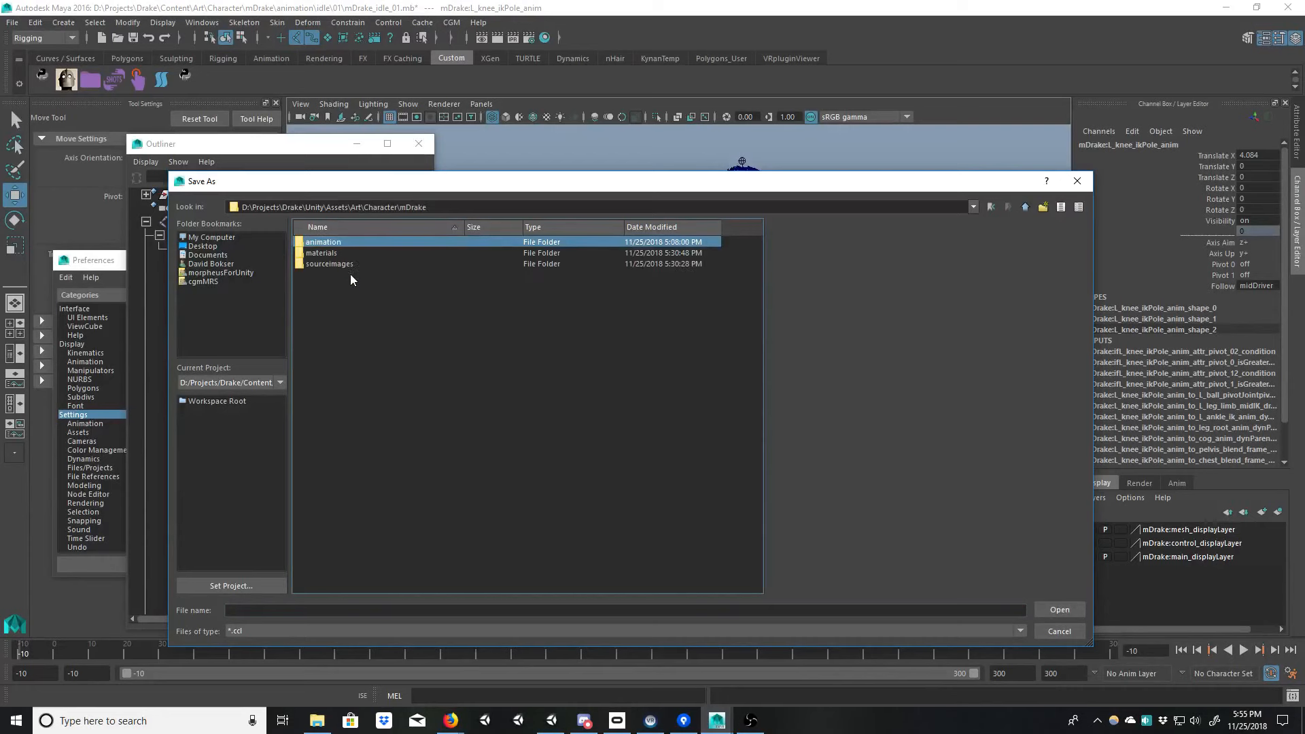
{"action": "left_click", "coordinate": [260, 607]}
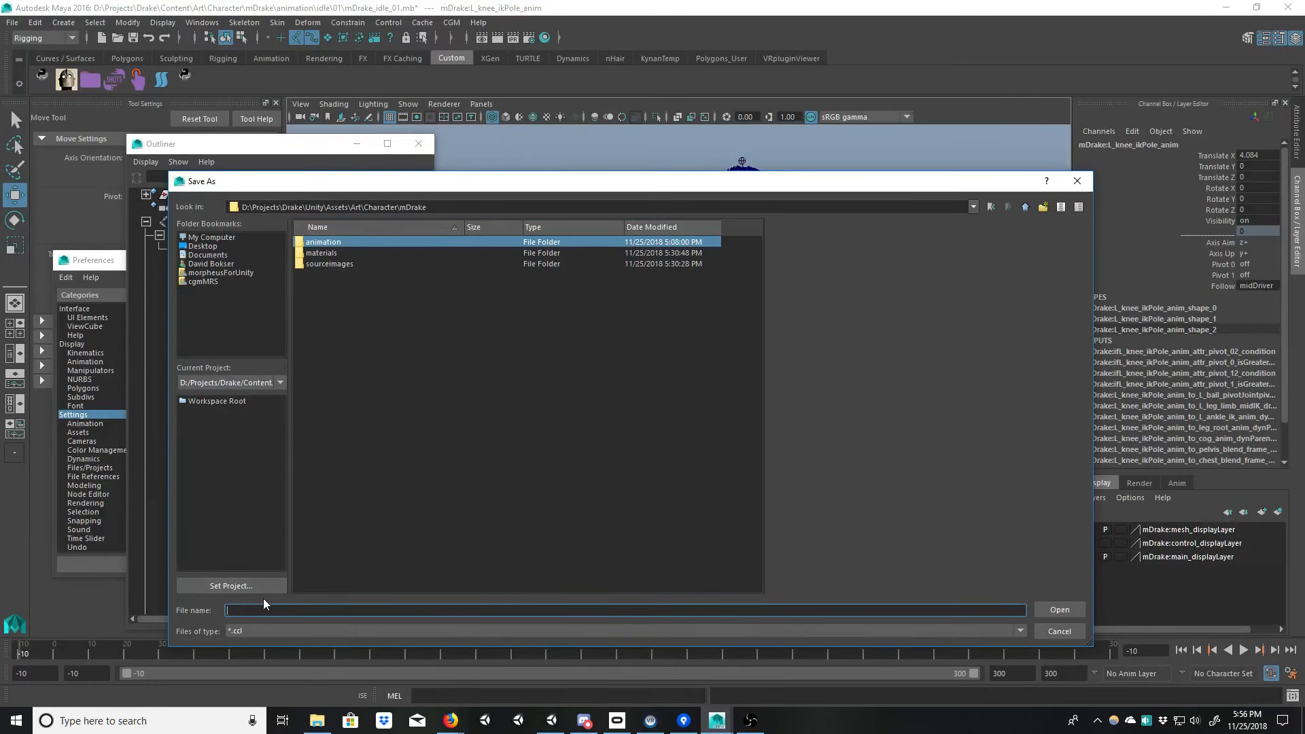
{"action": "type", "text": "mocap_bake_set"}
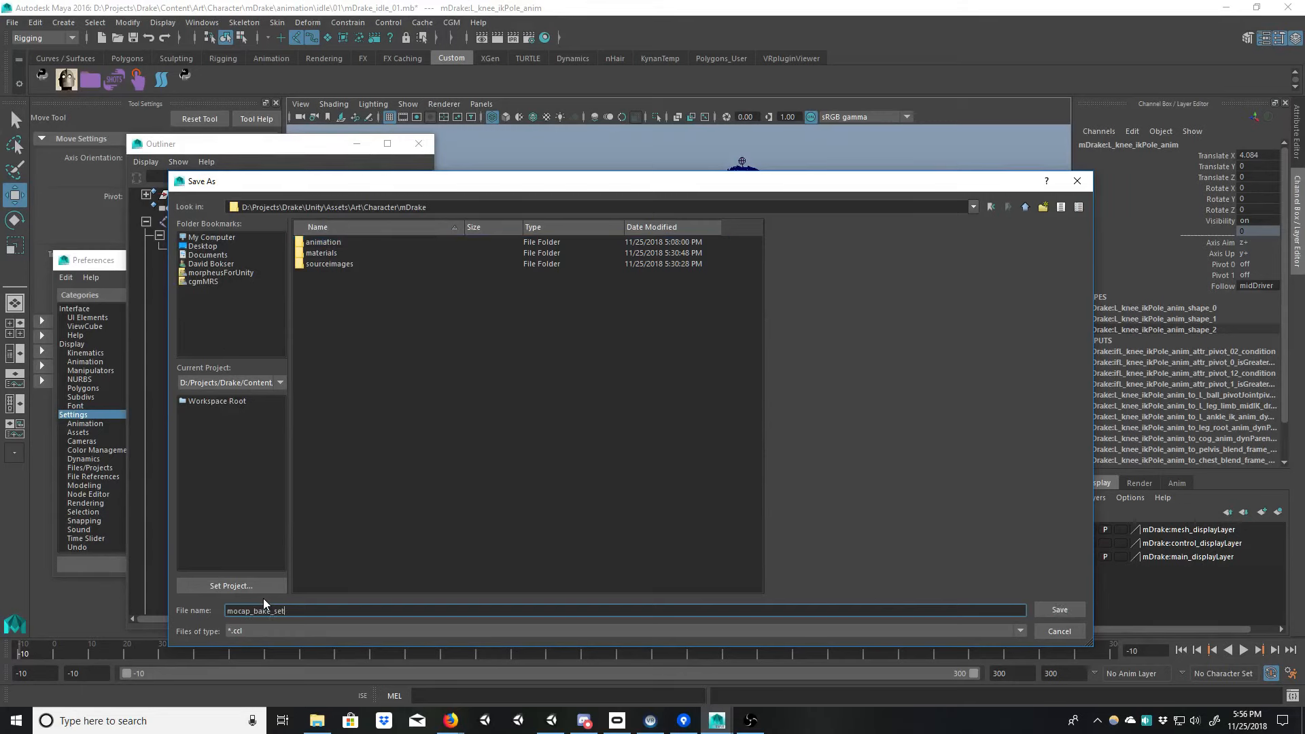
{"action": "key", "text": "Return"}
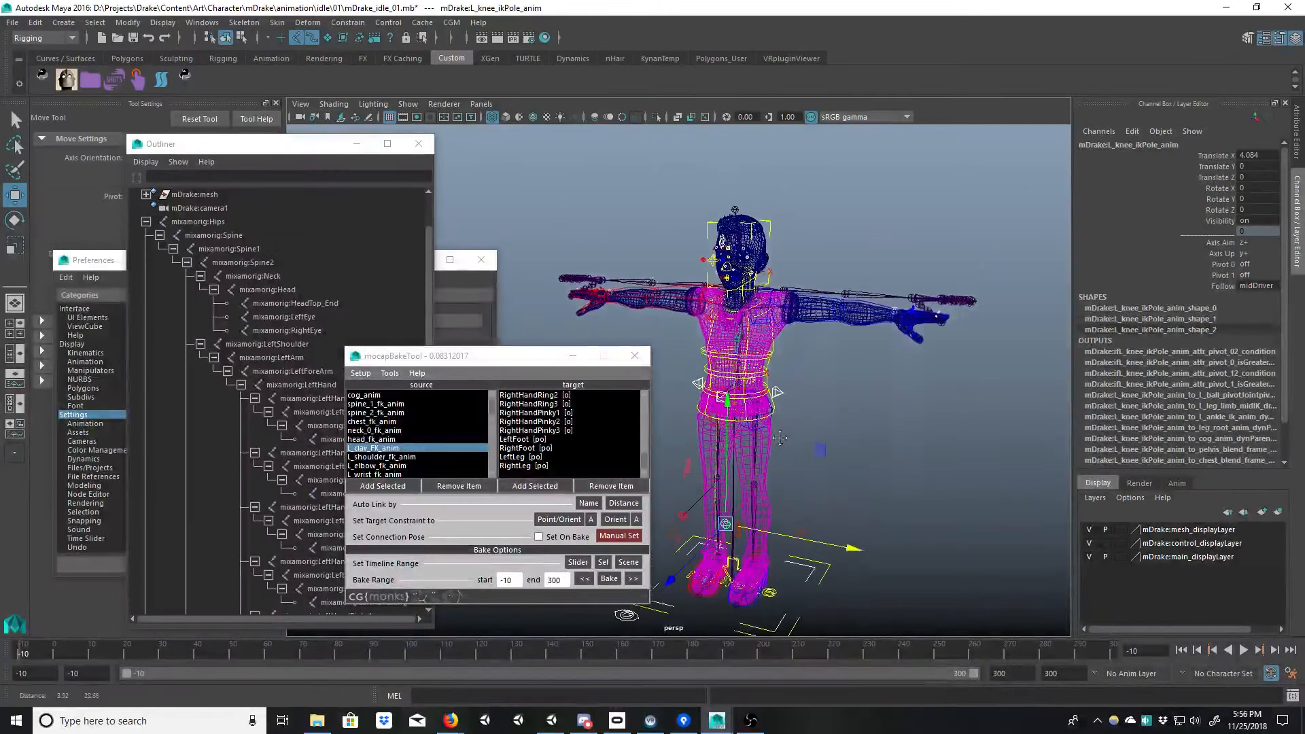
Step: Set the playback range to start at frame 0 and go to frame 0
{"action": "left_click_drag", "start_coordinate": [781, 439], "coordinate": [825, 441], "text": "alt"}
{"action": "middle_click_drag", "start_coordinate": [826, 442], "coordinate": [866, 401], "text": "alt"}
{"action": "right_click_drag", "start_coordinate": [866, 401], "coordinate": [835, 401], "text": "alt"}
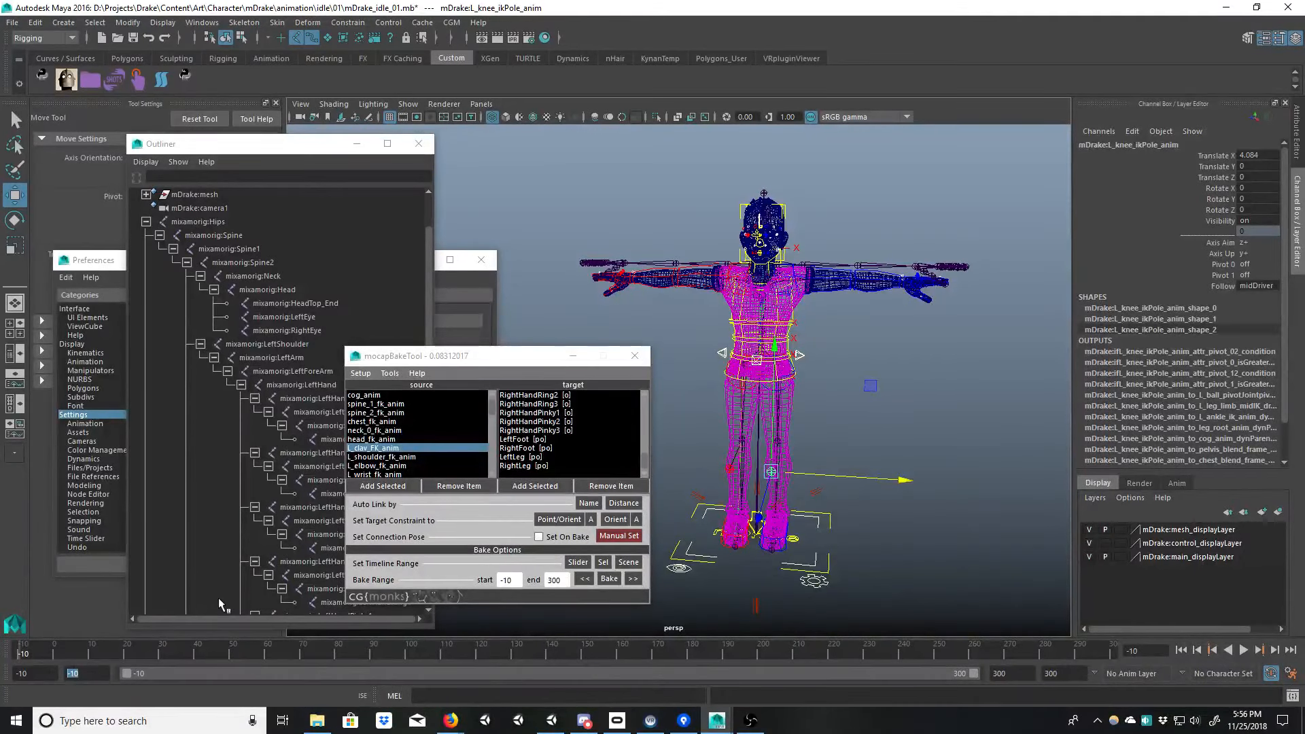
{"action": "type", "text": "0"}
{"action": "key", "text": "Return"}
{"action": "left_click", "coordinate": [19, 651]}
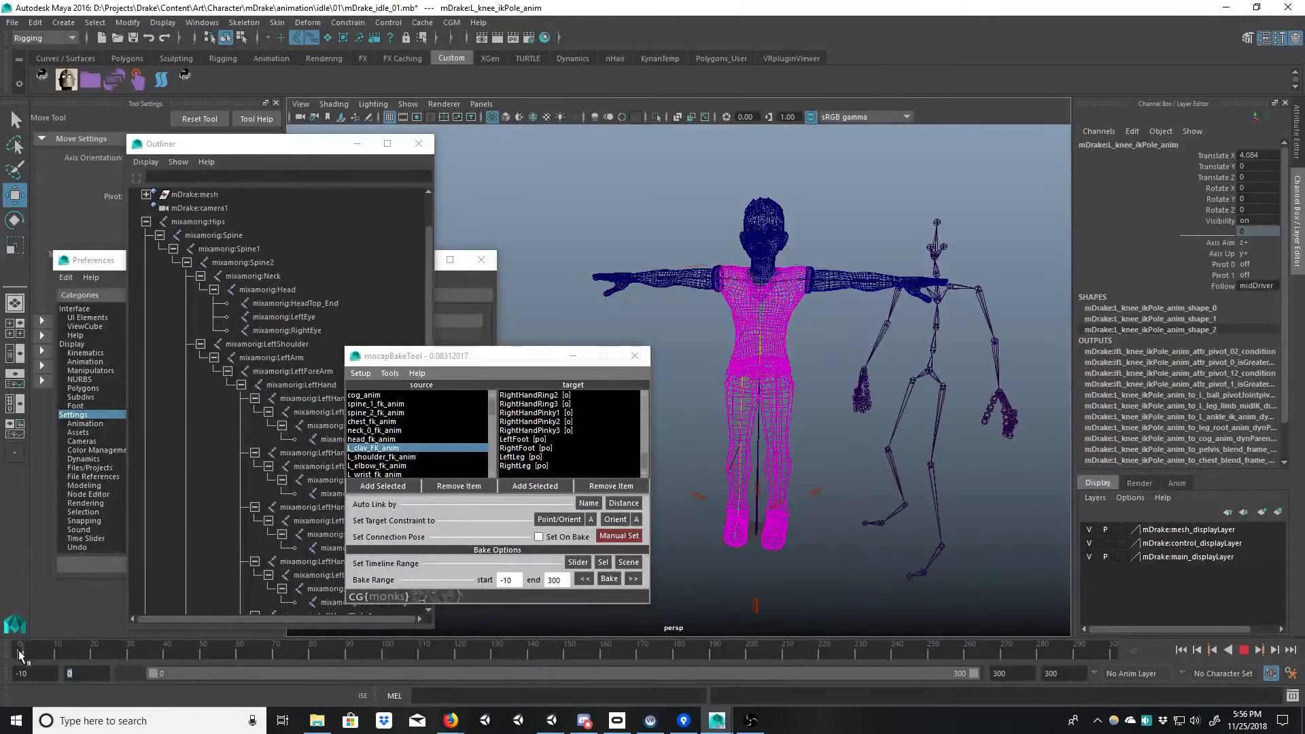
{"action": "middle_click_drag", "start_coordinate": [761, 417], "coordinate": [836, 411], "text": "alt"}
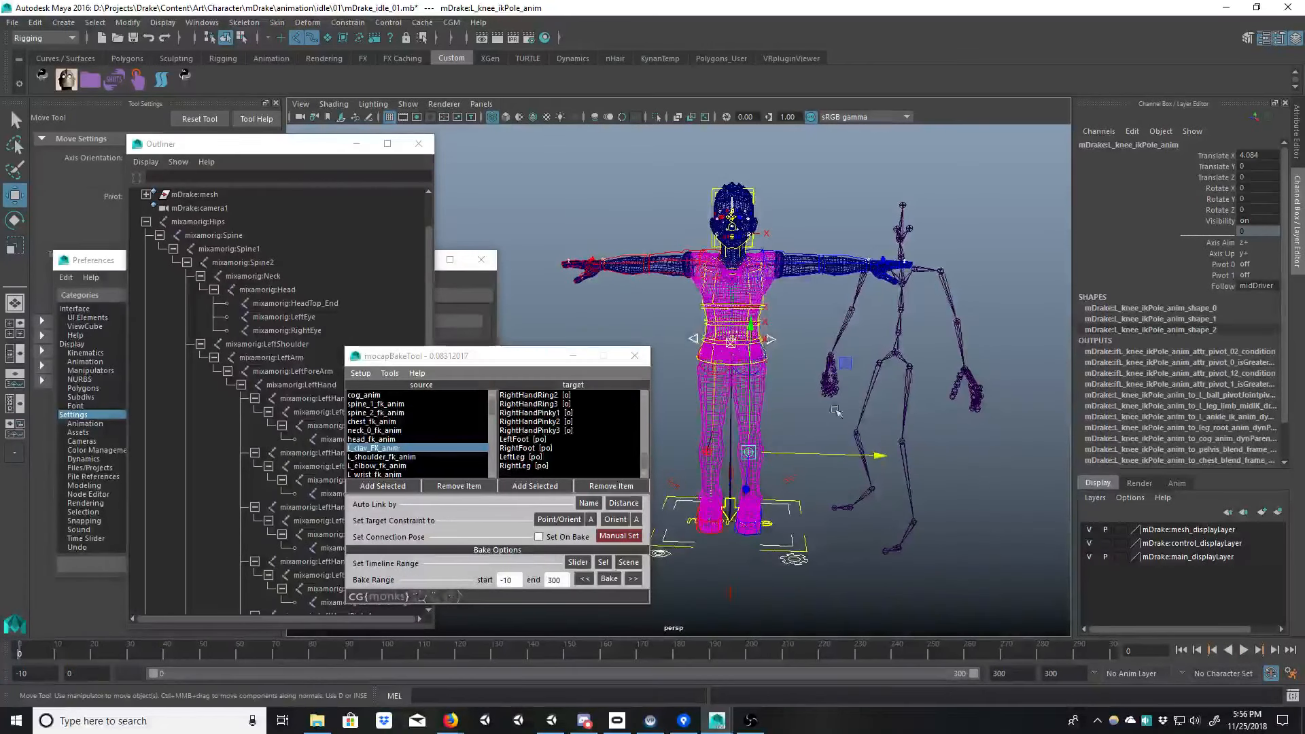
Step: Select the mixamorig:Hips joint and show its Translate X and Translate Y curves in the Graph Editor
{"action": "left_click", "coordinate": [901, 357]}
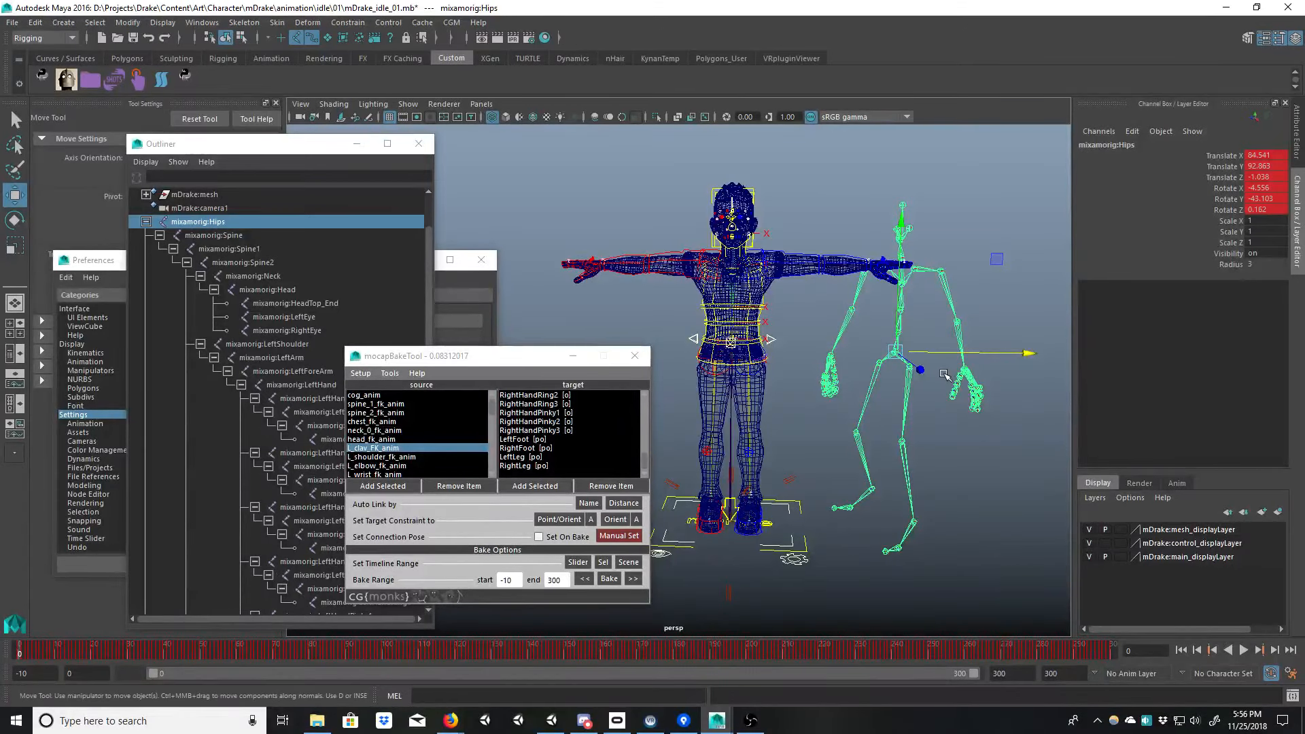
{"action": "middle_click_drag", "start_coordinate": [948, 353], "coordinate": [916, 360], "text": "alt"}
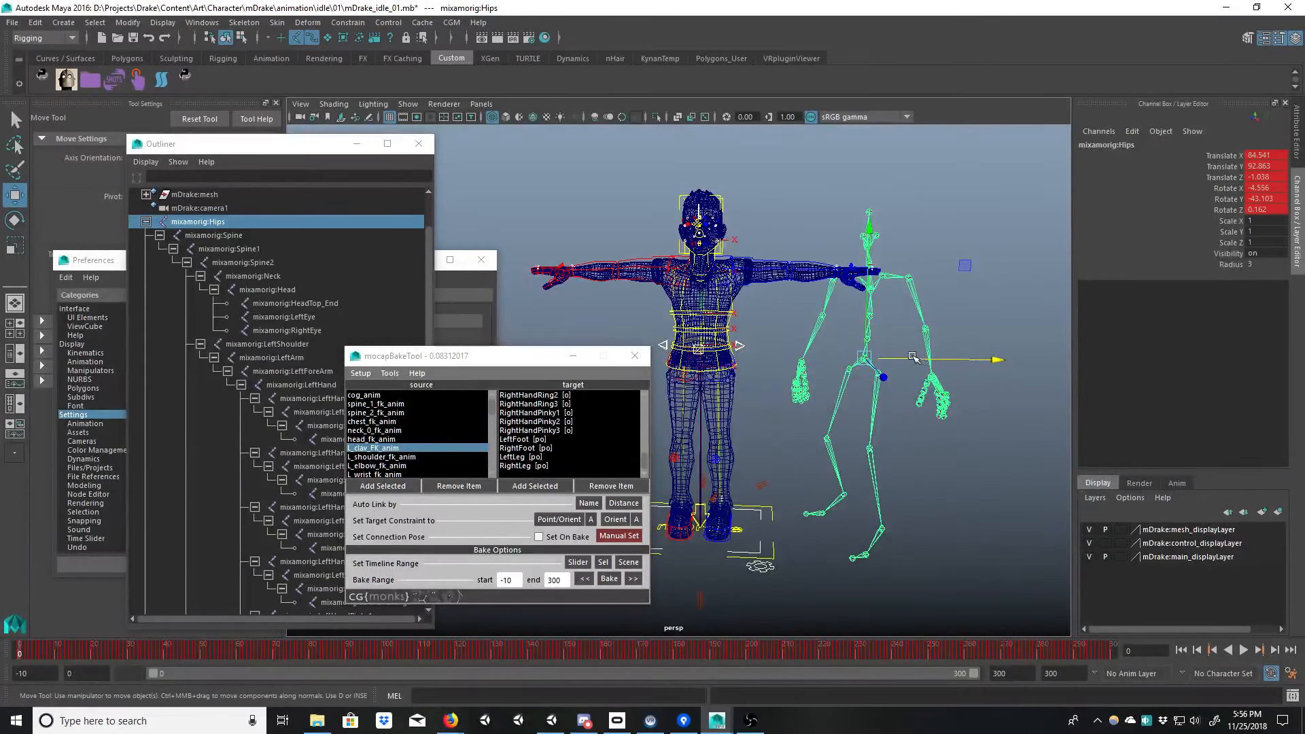
{"action": "left_click", "coordinate": [213, 235], "text": "ctrl"}
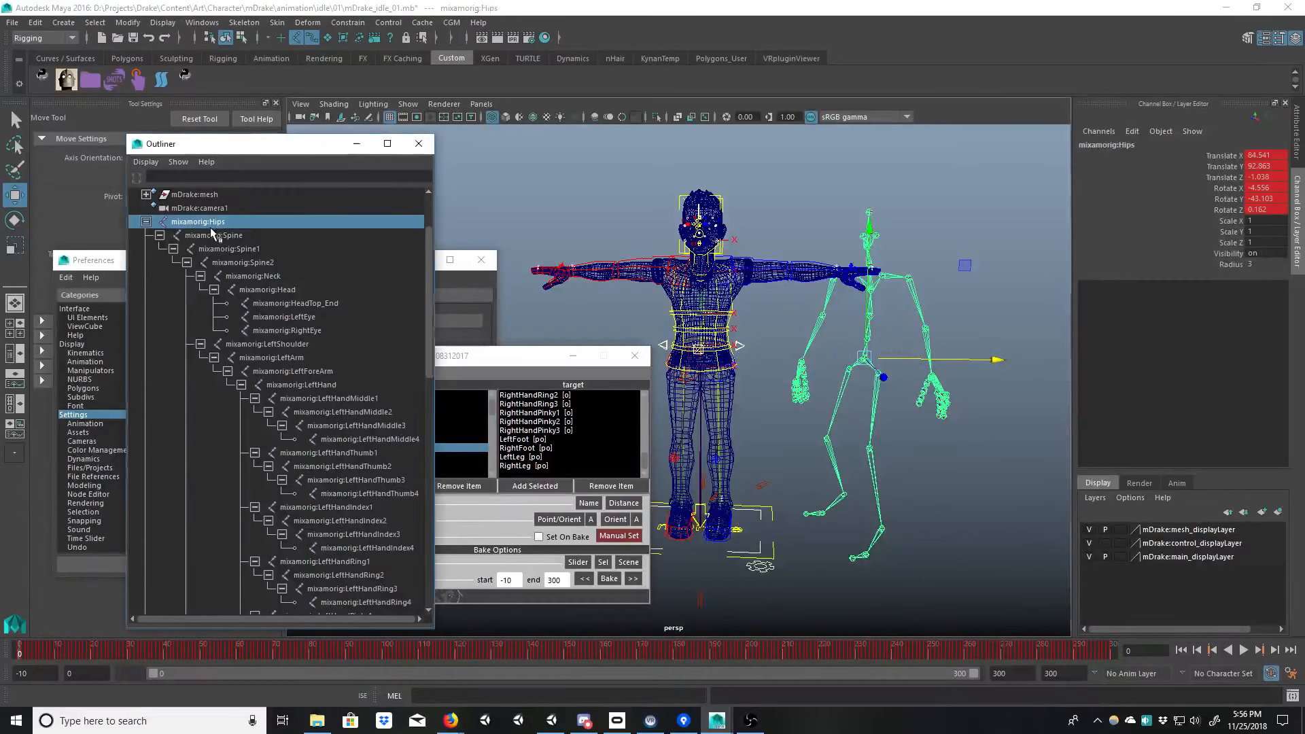
{"action": "left_click", "coordinate": [201, 235], "text": "ctrl"}
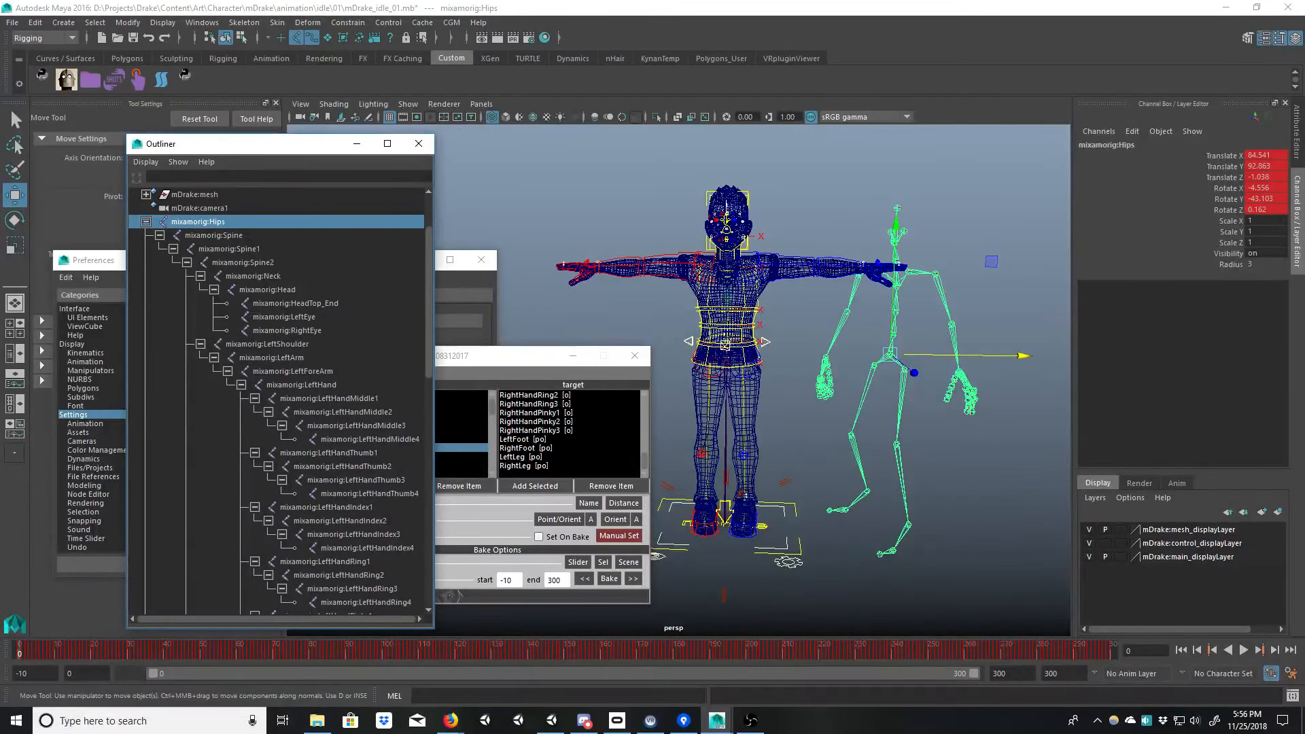
{"action": "middle_click_drag", "start_coordinate": [685, 262], "coordinate": [708, 249], "text": "alt"}
{"action": "key", "text": "g"}
{"action": "left_click_drag", "start_coordinate": [415, 433], "coordinate": [466, 112]}
{"action": "right_click_drag", "start_coordinate": [524, 277], "coordinate": [576, 372], "text": "alt+shift"}
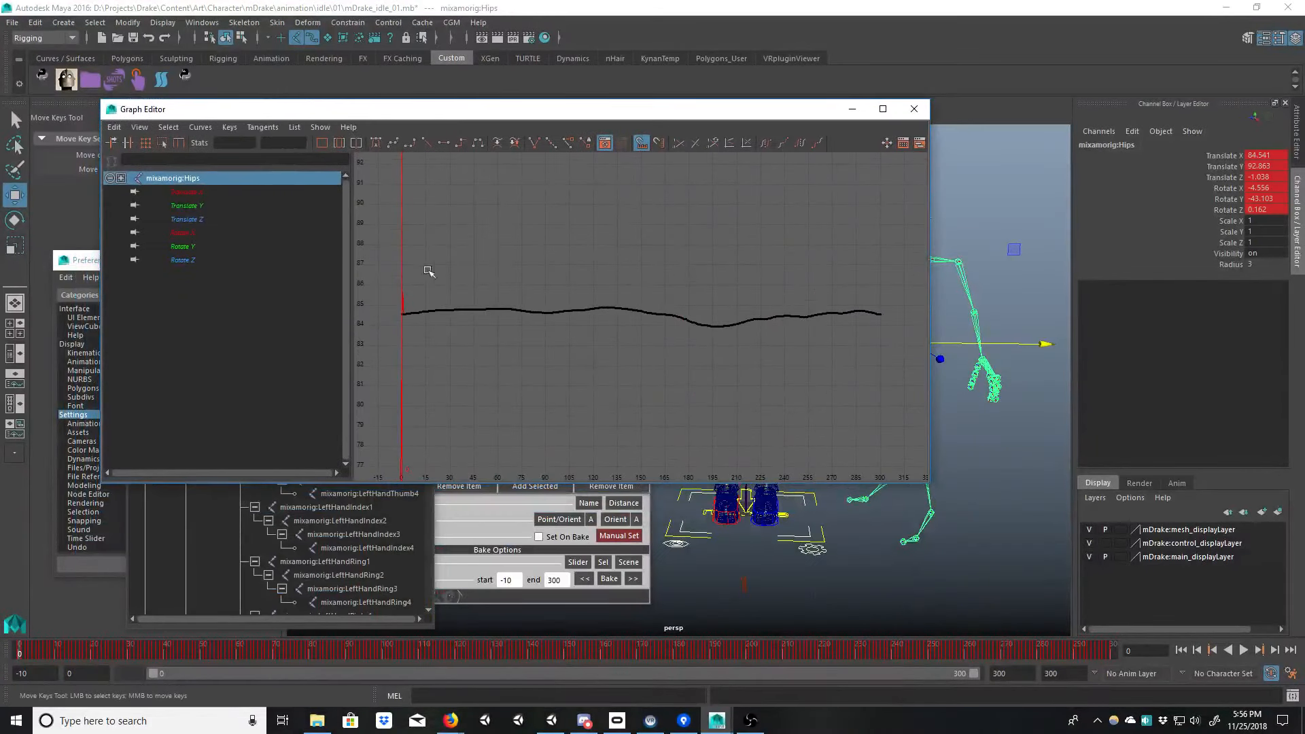
{"action": "left_click_drag", "start_coordinate": [805, 475], "coordinate": [886, 498]}
{"action": "left_click_drag", "start_coordinate": [280, 136], "coordinate": [280, 136]}
{"action": "middle_click_drag", "start_coordinate": [634, 398], "coordinate": [666, 332], "text": "alt"}
{"action": "right_click_drag", "start_coordinate": [666, 332], "coordinate": [559, 341], "text": "alt"}
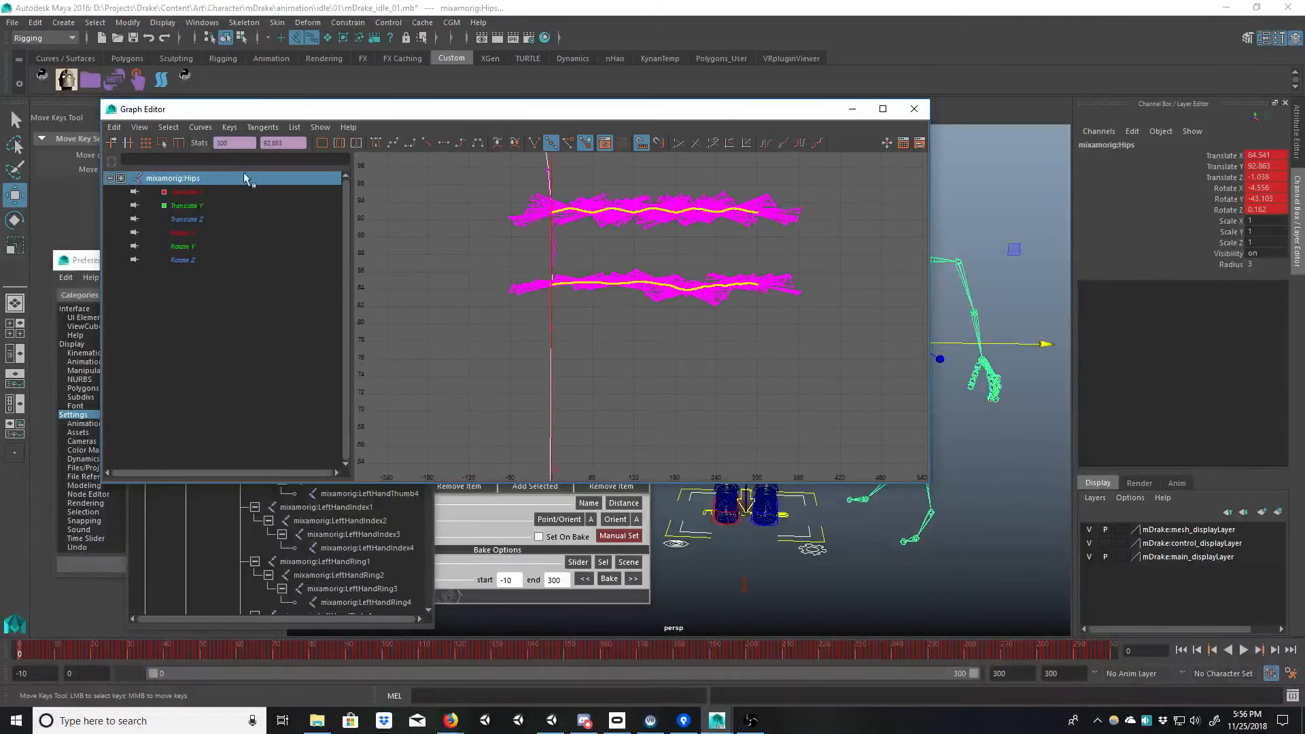
Step: Lower the whole Translate X curve of mixamorig:Hips until the skeleton lines up with the rig, about 0.47 at frame 0
{"action": "left_click", "coordinate": [204, 192]}
{"action": "left_click_drag", "start_coordinate": [518, 335], "coordinate": [914, 240]}
{"action": "right_click_drag", "start_coordinate": [720, 363], "coordinate": [691, 385], "text": "alt+shift"}
{"action": "middle_click_drag", "start_coordinate": [680, 326], "coordinate": [673, 437]}
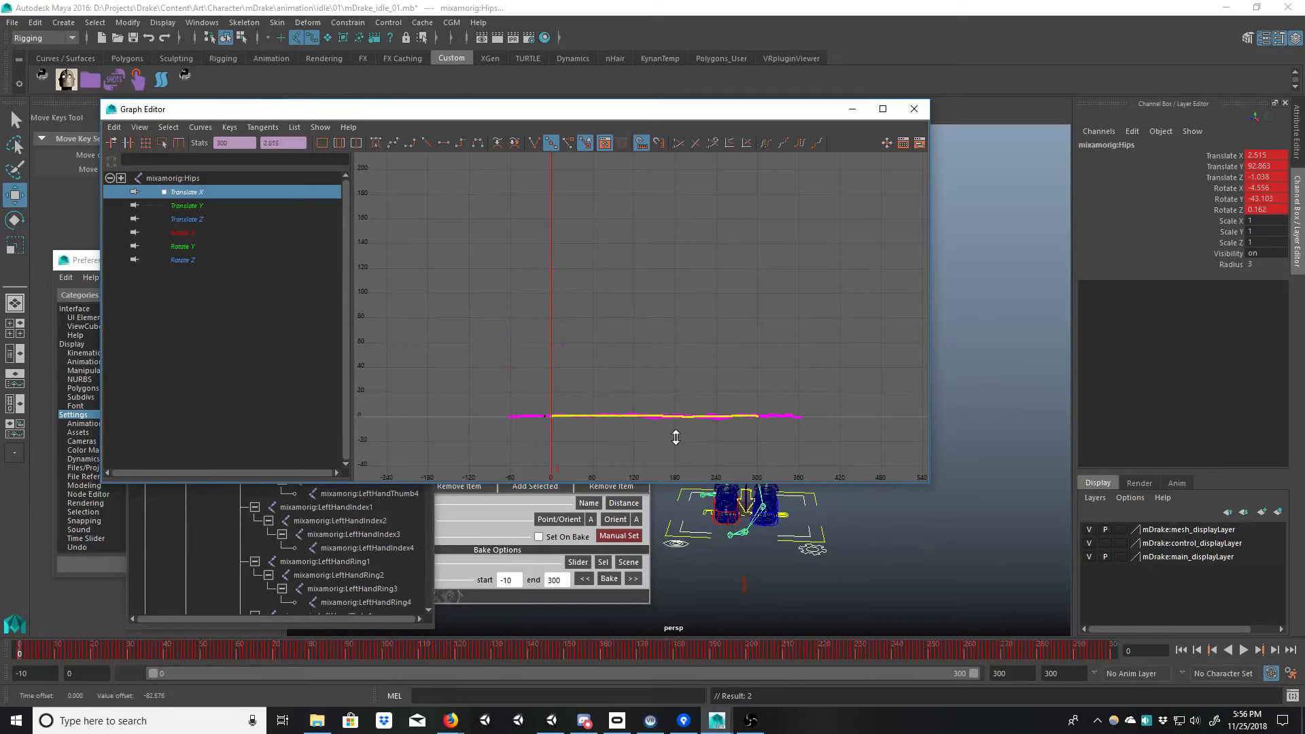
{"action": "key", "text": "f"}
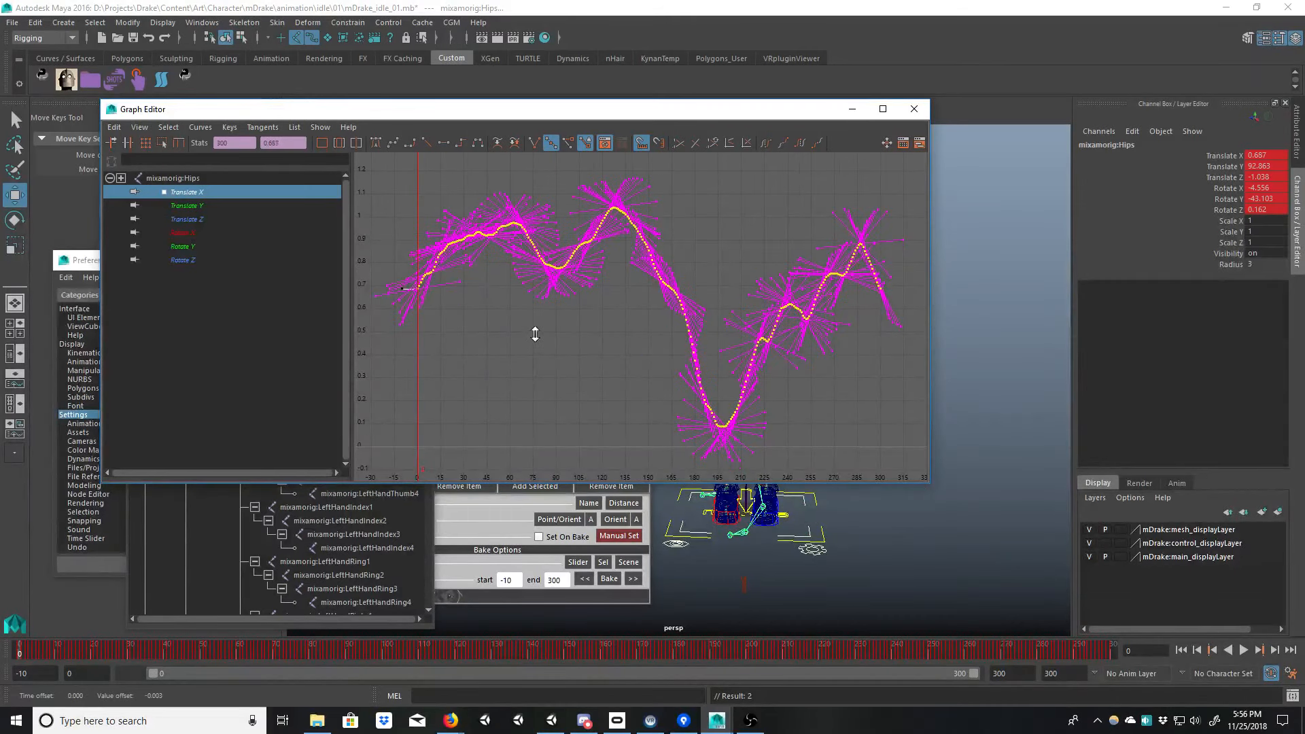
{"action": "left_click_drag", "start_coordinate": [647, 112], "coordinate": [341, 150]}
{"action": "middle_click_drag", "start_coordinate": [348, 361], "coordinate": [349, 399]}
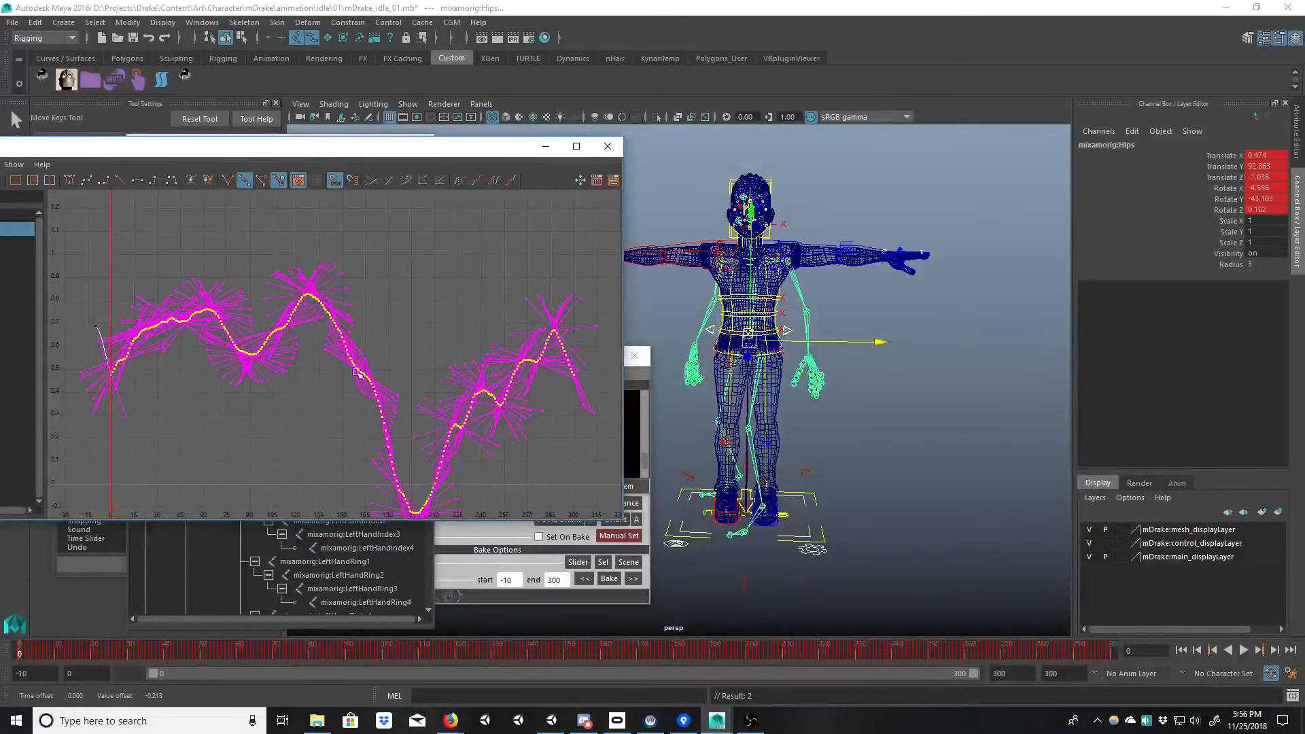
Step: Close the Graph Editor, deselect the hips joint and save the scene
{"action": "left_click", "coordinate": [630, 171]}
{"action": "left_click_drag", "start_coordinate": [819, 350], "coordinate": [874, 361], "text": "alt"}
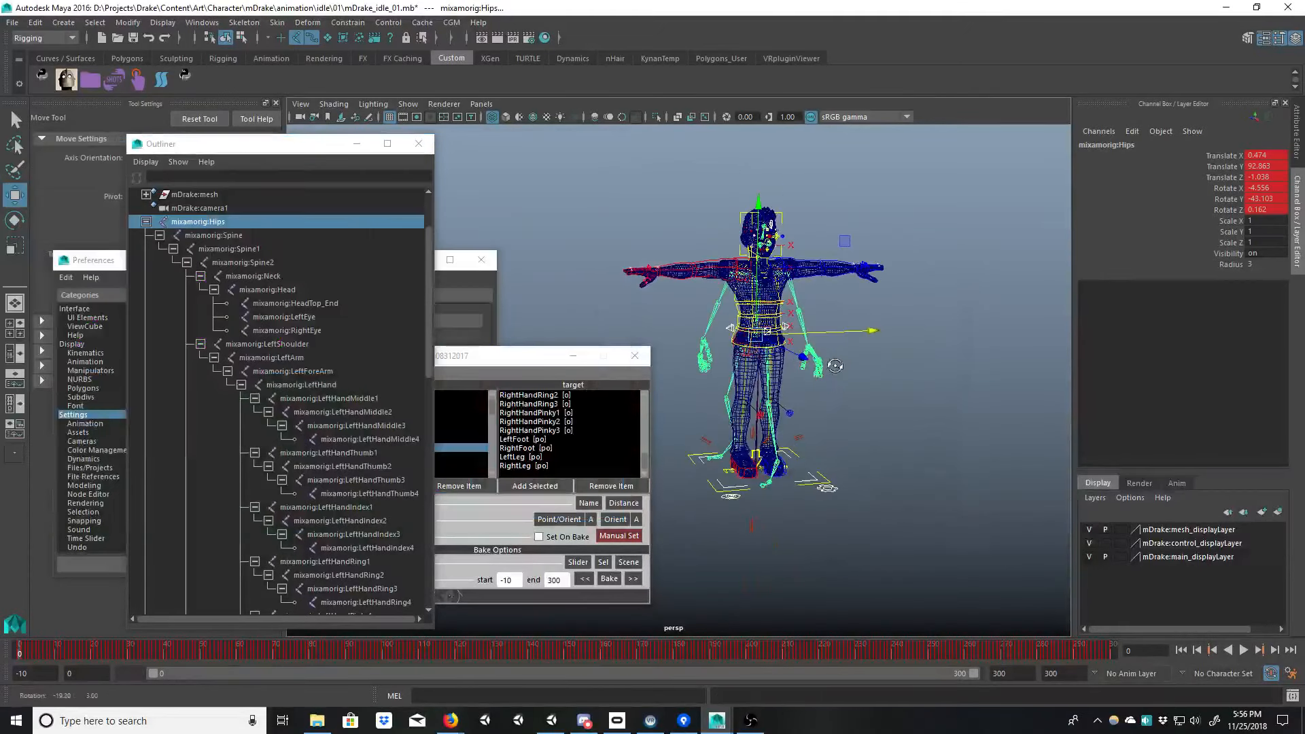
{"action": "left_click", "coordinate": [874, 361]}
{"action": "right_click_drag", "start_coordinate": [874, 361], "coordinate": [829, 366], "text": "alt"}
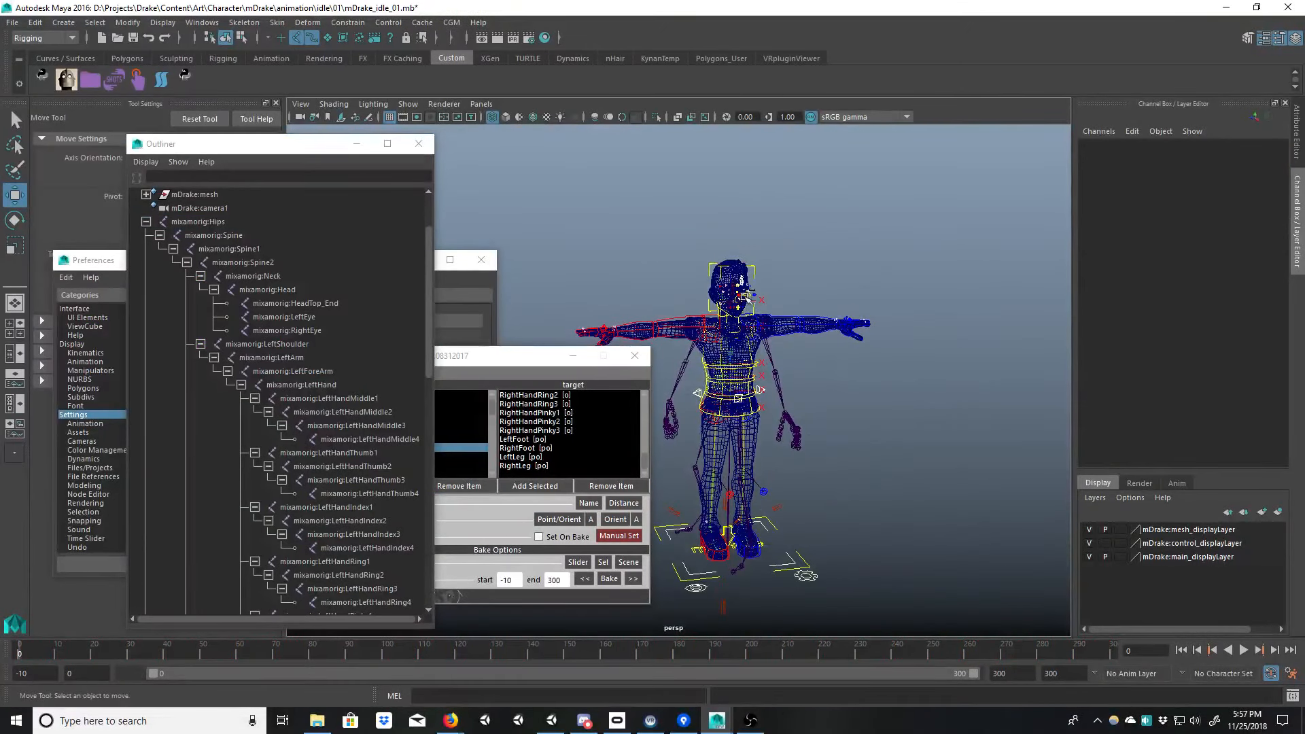
{"action": "key", "text": "ctrl+s"}
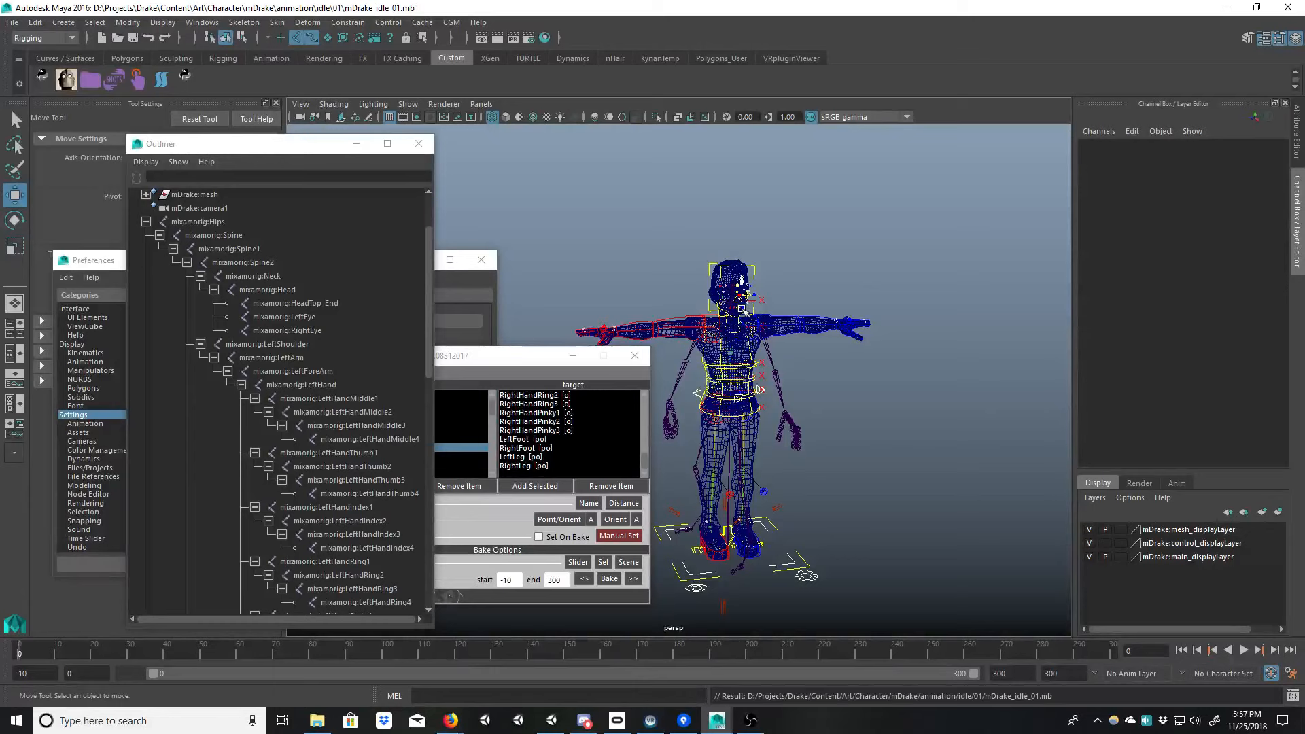
Step: Take the bake range of 0 to 300 from the time slider and bake the mocap onto the rig controls from frame 0
{"action": "middle_click_drag", "start_coordinate": [771, 358], "coordinate": [746, 286], "text": "alt"}
{"action": "left_click_drag", "start_coordinate": [746, 286], "coordinate": [713, 292], "text": "alt"}
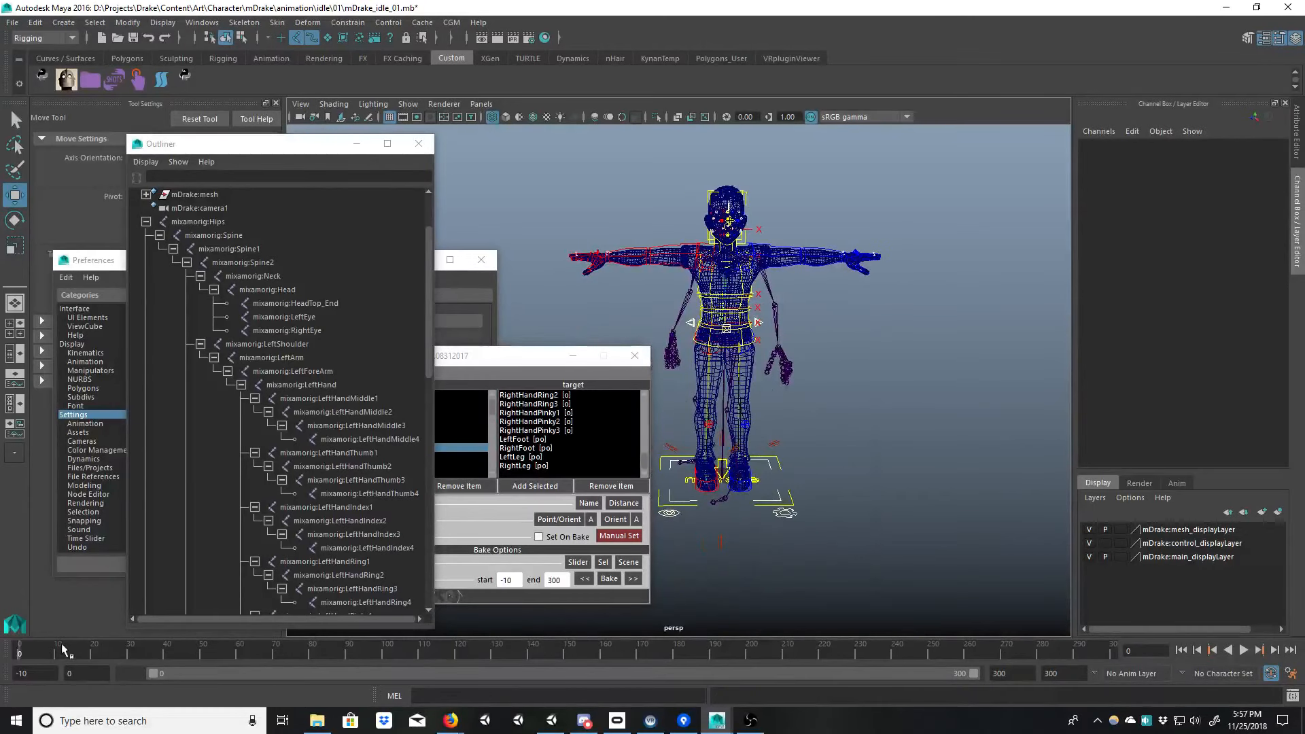
{"action": "left_click_drag", "start_coordinate": [62, 649], "coordinate": [17, 661]}
{"action": "left_click_drag", "start_coordinate": [487, 363], "coordinate": [358, 312]}
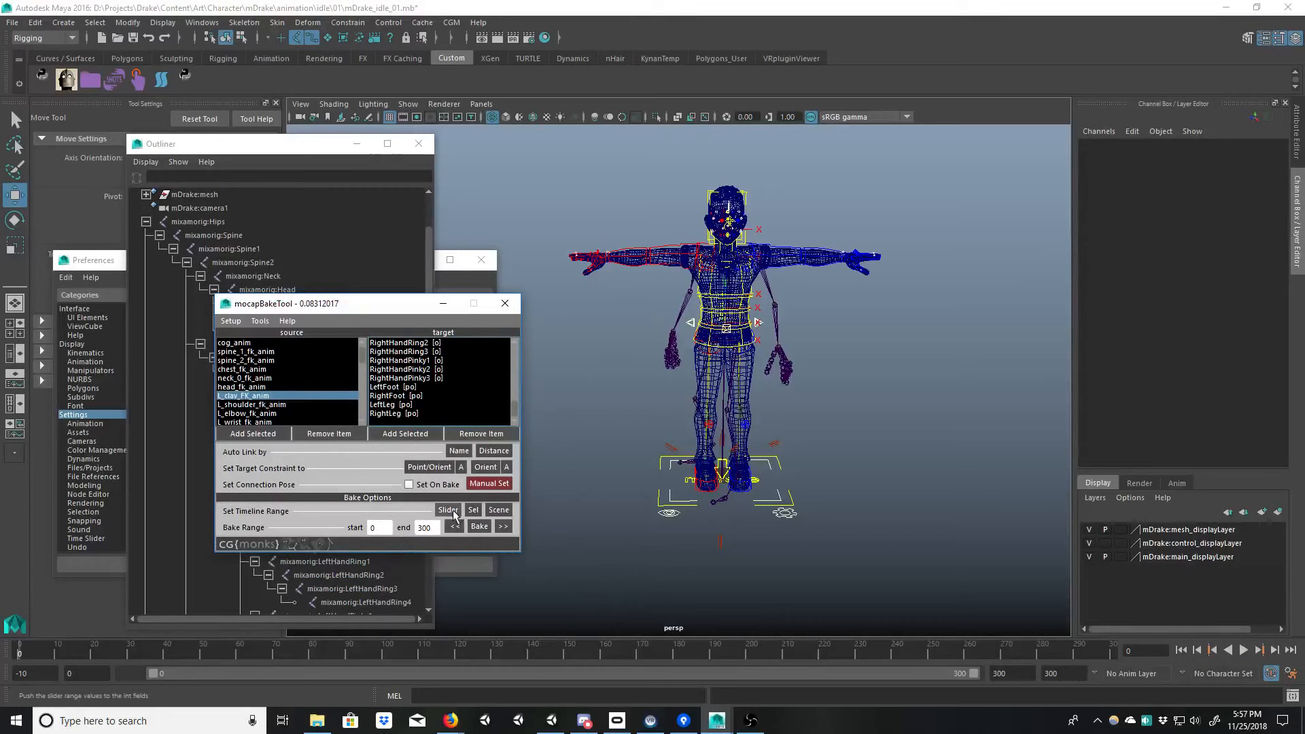
{"action": "left_click", "coordinate": [479, 527]}
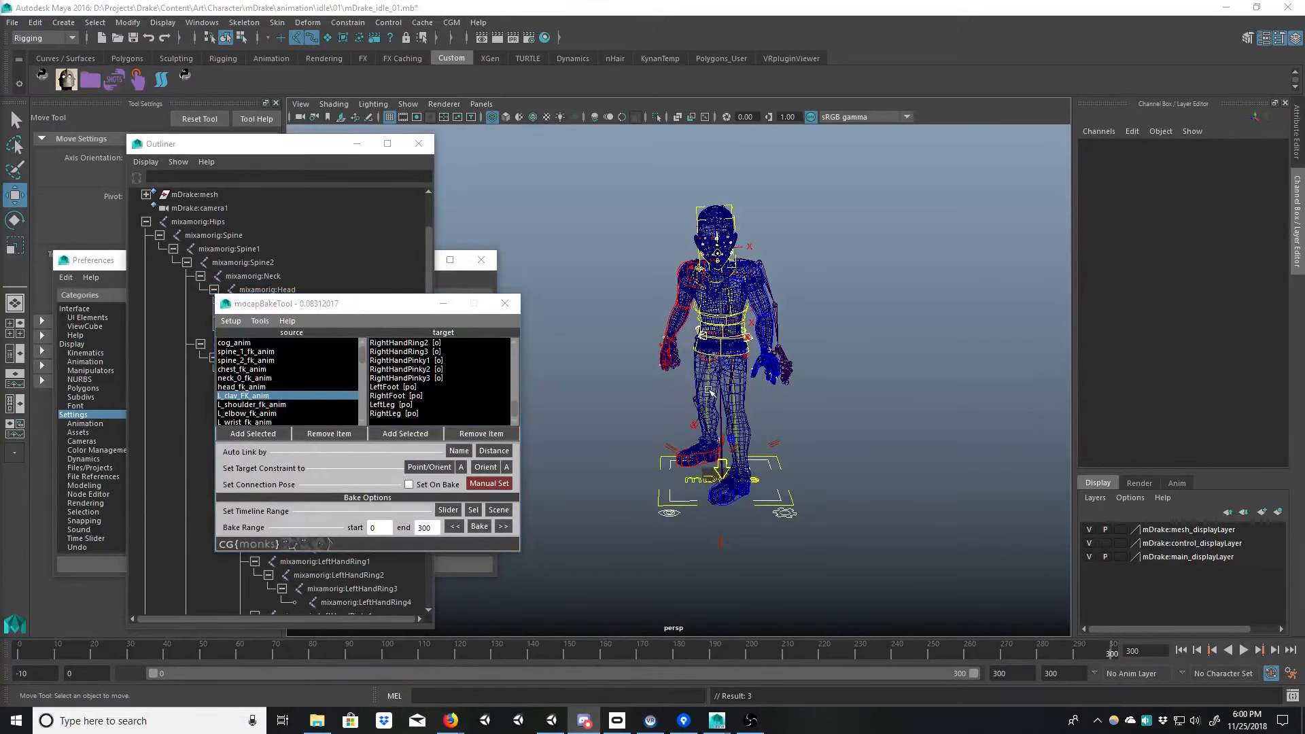
Step: Show the character in the perspective view with textured shading and play back the baked animation
{"action": "middle_click_drag", "start_coordinate": [710, 394], "coordinate": [698, 408], "text": "alt"}
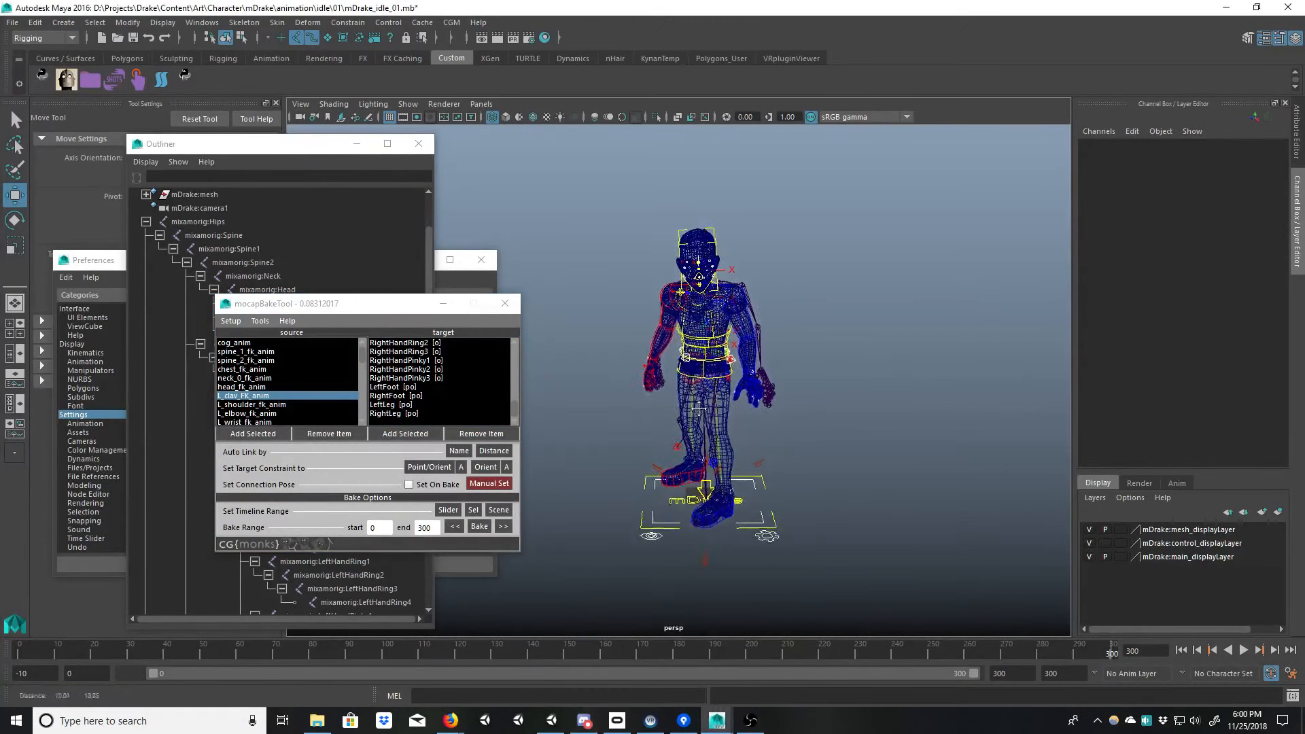
{"action": "mouse_move", "coordinate": [699, 407]}
{"action": "right_mouse_down", "text": "alt"}
{"action": "mouse_move", "coordinate": [717, 473]}
{"action": "mouse_move", "coordinate": [829, 564]}
{"action": "right_mouse_up", "text": "alt"}
{"action": "key", "text": "5"}
{"action": "key", "text": "4"}
{"action": "key", "text": "6"}
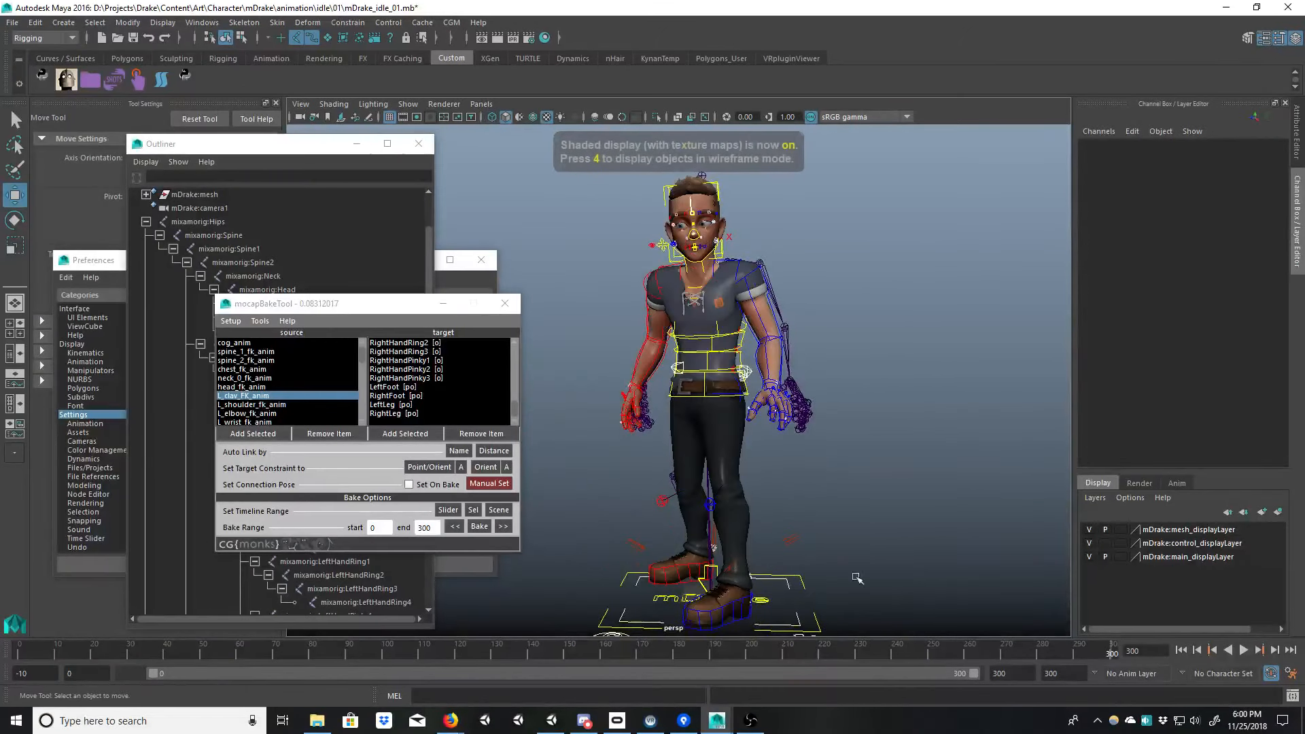
{"action": "left_click", "coordinate": [1241, 651]}
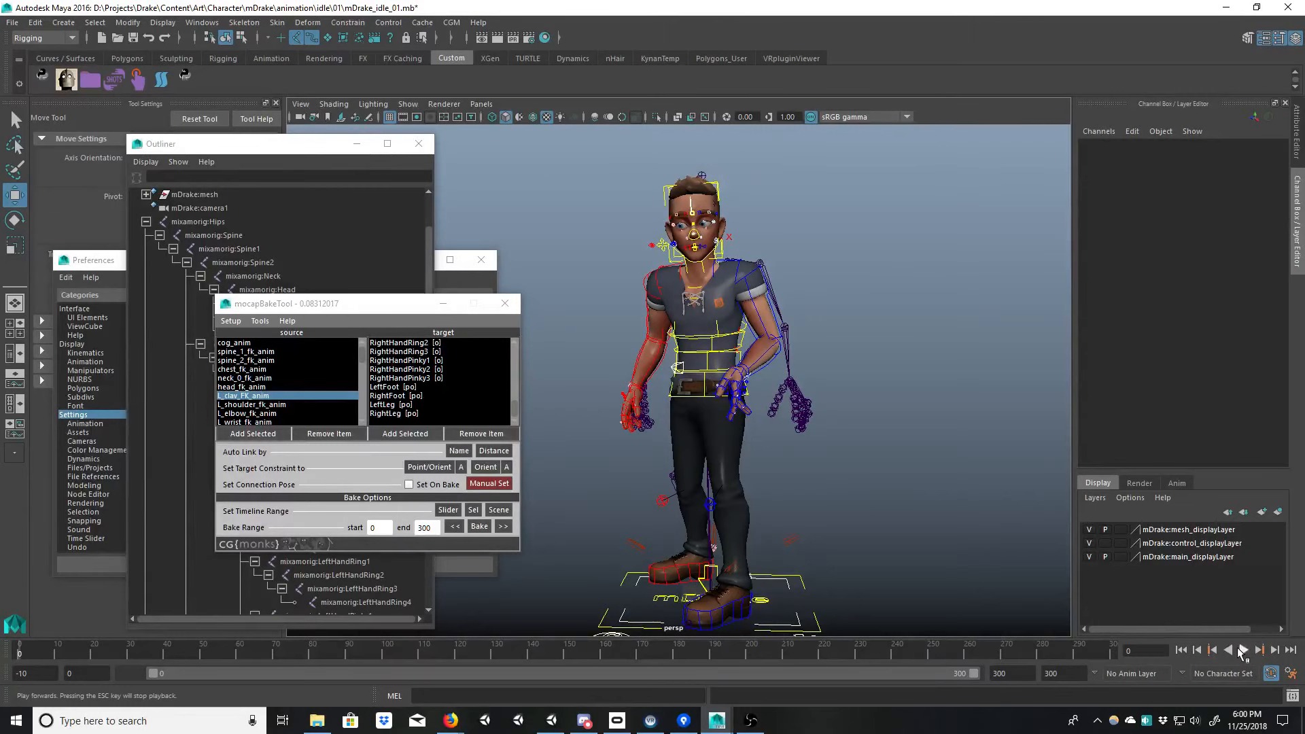
{"action": "left_click", "coordinate": [1242, 651]}
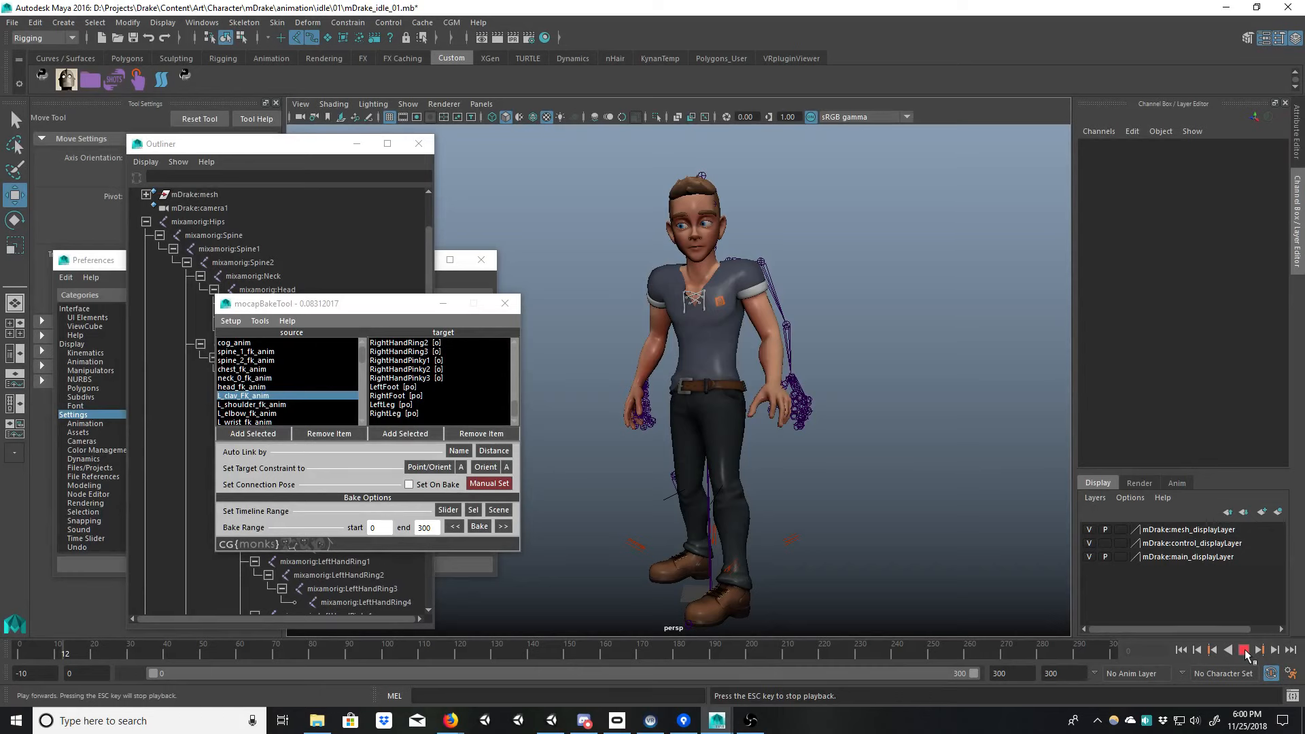
{"action": "left_click", "coordinate": [1244, 650]}
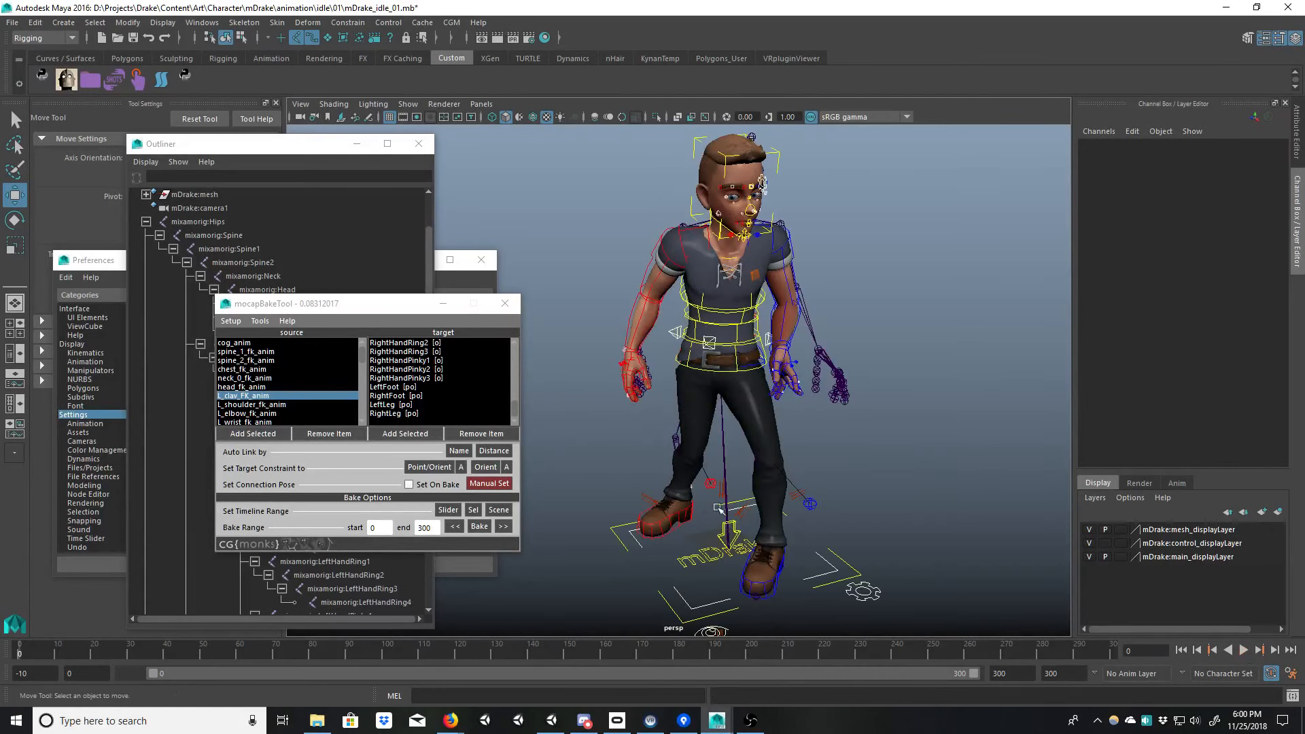
Step: Set the bake range end to 1, bake frames 0 to 1 and play back the result
{"action": "left_click", "coordinate": [432, 531]}
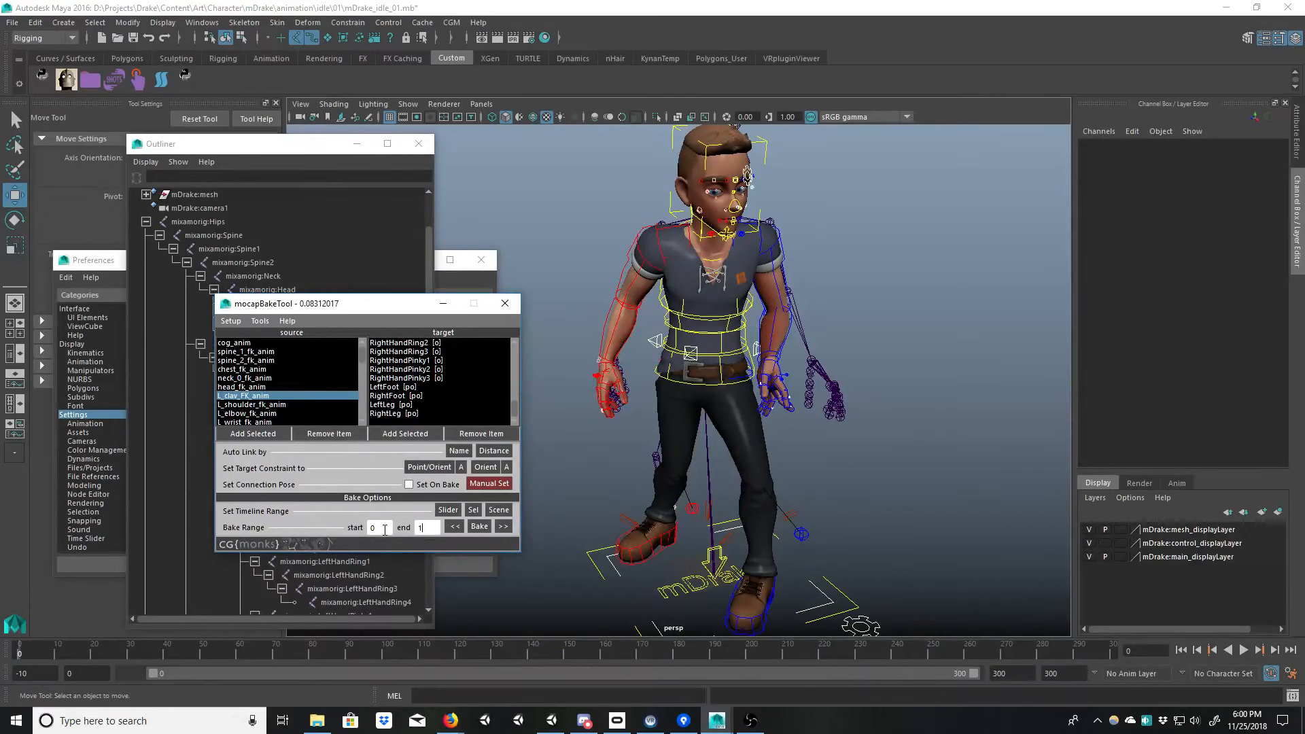
{"action": "left_click", "coordinate": [479, 527]}
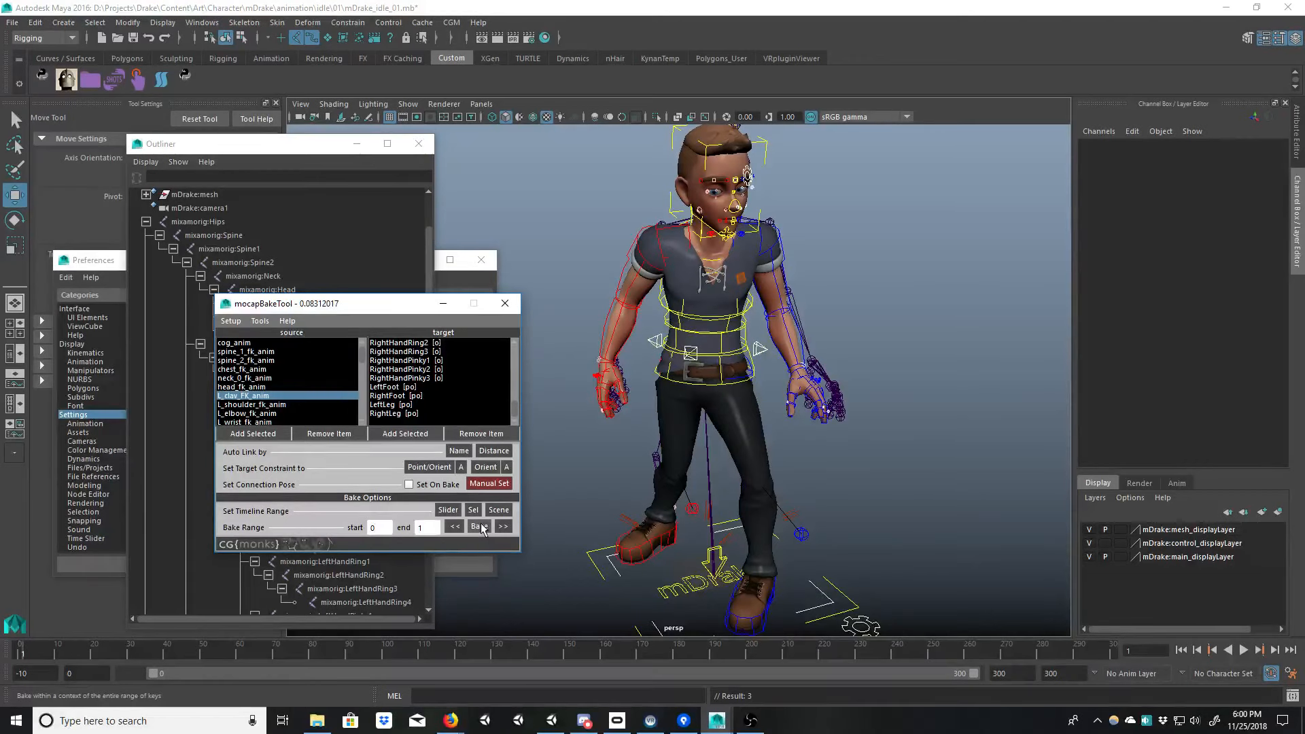
{"action": "key", "text": "alt+v"}
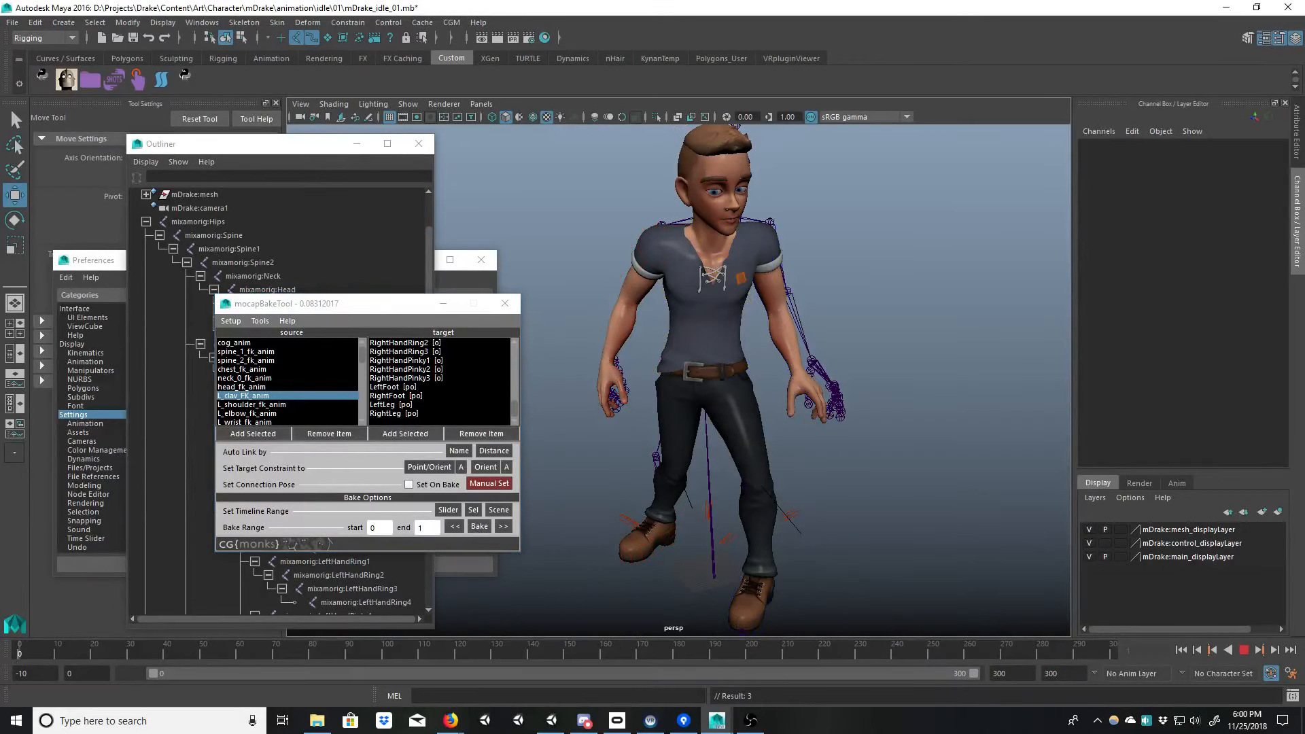
{"action": "left_click_drag", "start_coordinate": [100, 650], "coordinate": [22, 652]}
{"action": "key", "text": "alt+v"}
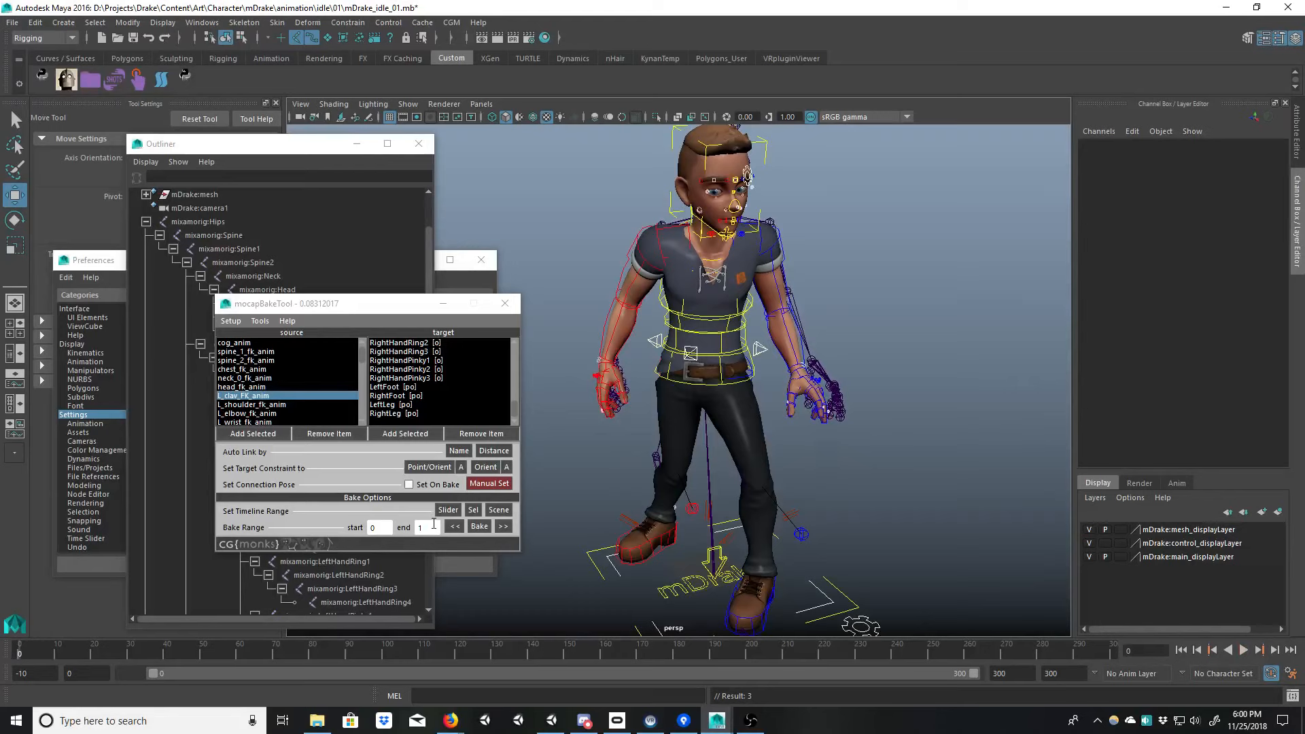
Step: Set the bake range end to 2 and go to frame 300 to inspect the pose around the legs
{"action": "left_click_drag", "start_coordinate": [434, 524], "coordinate": [387, 526]}
{"action": "type", "text": "2"}
{"action": "left_click", "coordinate": [1290, 651]}
{"action": "left_click", "coordinate": [1183, 650]}
{"action": "left_click", "coordinate": [1290, 651]}
{"action": "middle_click_drag", "start_coordinate": [764, 404], "coordinate": [781, 505], "text": "alt"}
{"action": "right_click_drag", "start_coordinate": [781, 505], "coordinate": [707, 505], "text": "alt"}
{"action": "middle_click_drag", "start_coordinate": [714, 505], "coordinate": [727, 388], "text": "alt"}
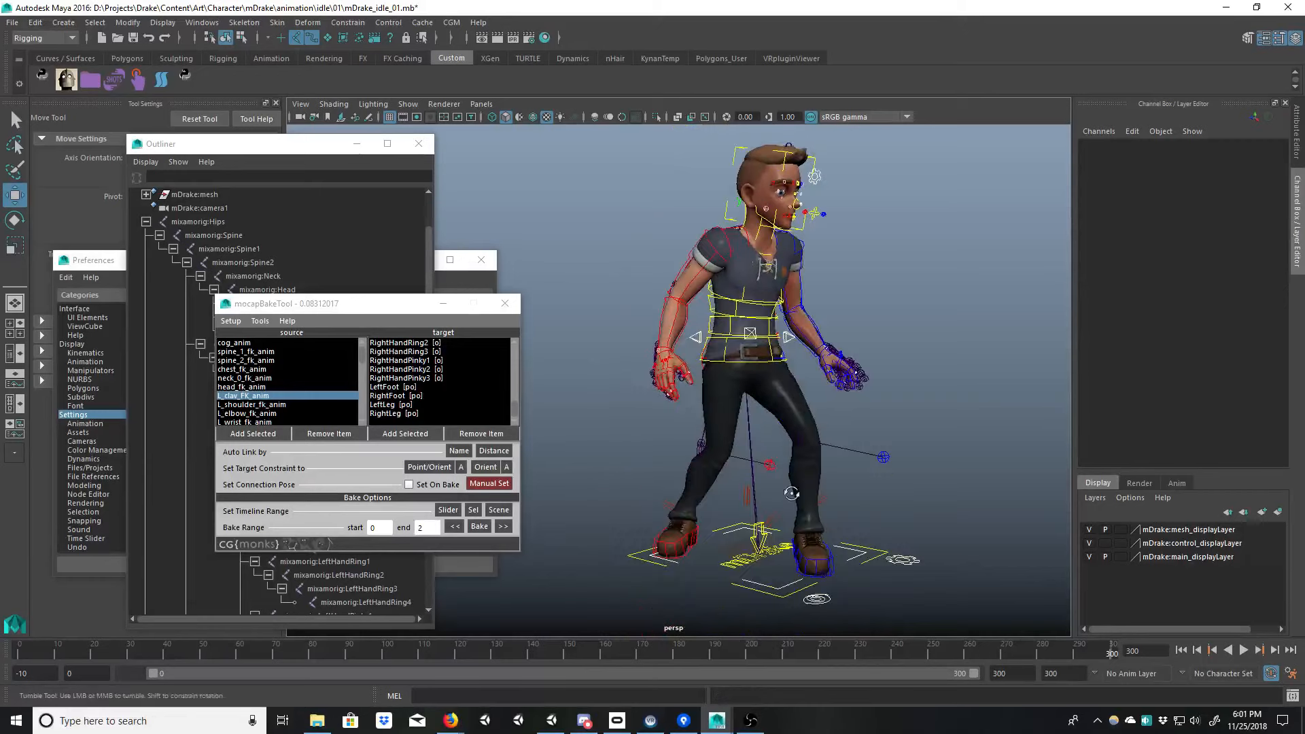
{"action": "left_click_drag", "start_coordinate": [737, 486], "coordinate": [804, 504], "text": "alt"}
{"action": "right_click_drag", "start_coordinate": [765, 494], "coordinate": [762, 486], "text": "alt"}
{"action": "left_click_drag", "start_coordinate": [762, 487], "coordinate": [700, 516], "text": "alt"}
{"action": "mouse_move", "coordinate": [889, 504]}
{"action": "left_mouse_down", "text": "alt"}
{"action": "mouse_move", "coordinate": [829, 522]}
{"action": "mouse_move", "coordinate": [751, 516]}
{"action": "mouse_move", "coordinate": [746, 535]}
{"action": "mouse_move", "coordinate": [713, 511]}
{"action": "left_mouse_up", "text": "alt"}
Step: Select the left knee pole control L_knee_ikPole_anim and frame its Translate X curve in the Graph Editor
{"action": "left_click", "coordinate": [752, 510]}
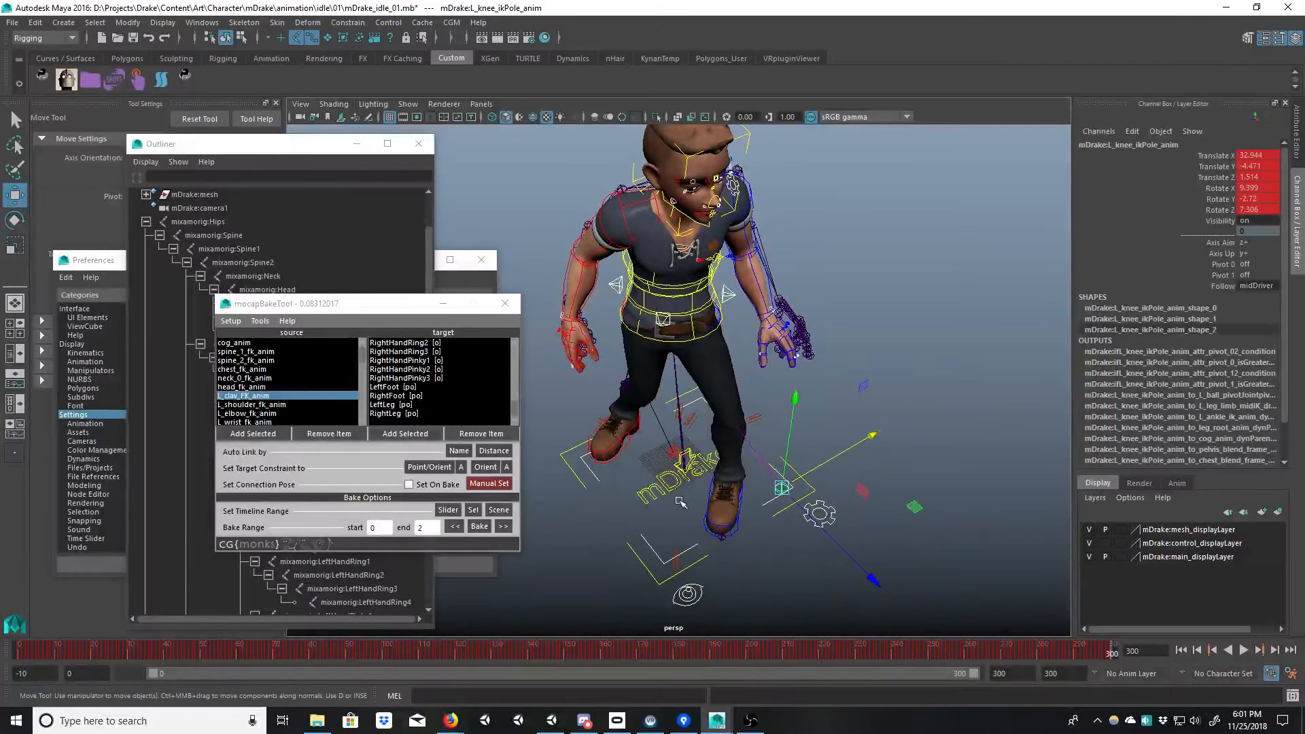
{"action": "key", "text": "ctrl+g"}
{"action": "left_click_drag", "start_coordinate": [427, 151], "coordinate": [812, 263]}
{"action": "left_click_drag", "start_coordinate": [180, 253], "coordinate": [193, 450]}
{"action": "left_click_drag", "start_coordinate": [504, 458], "coordinate": [550, 106]}
{"action": "middle_click_drag", "start_coordinate": [642, 339], "coordinate": [619, 358], "text": "alt"}
{"action": "right_click_drag", "start_coordinate": [619, 358], "coordinate": [578, 373], "text": "alt"}
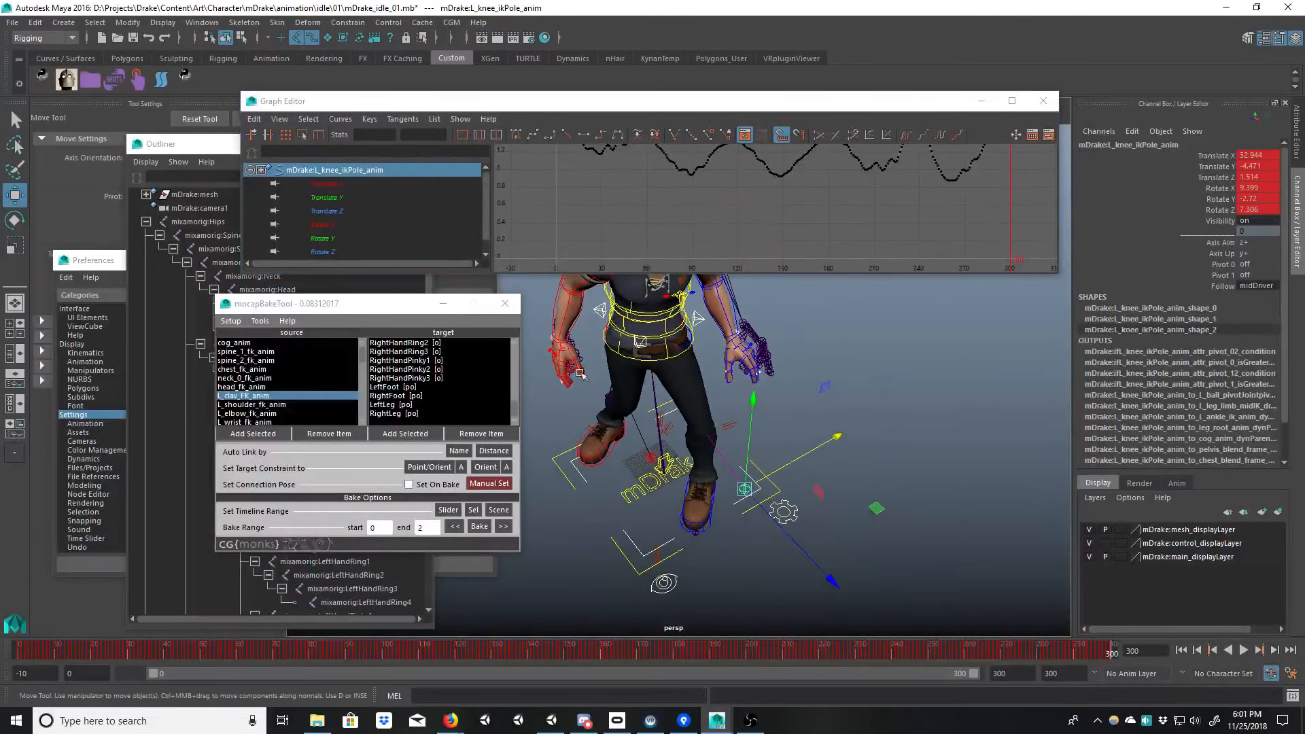
{"action": "left_click", "coordinate": [326, 183]}
{"action": "key", "text": "f"}
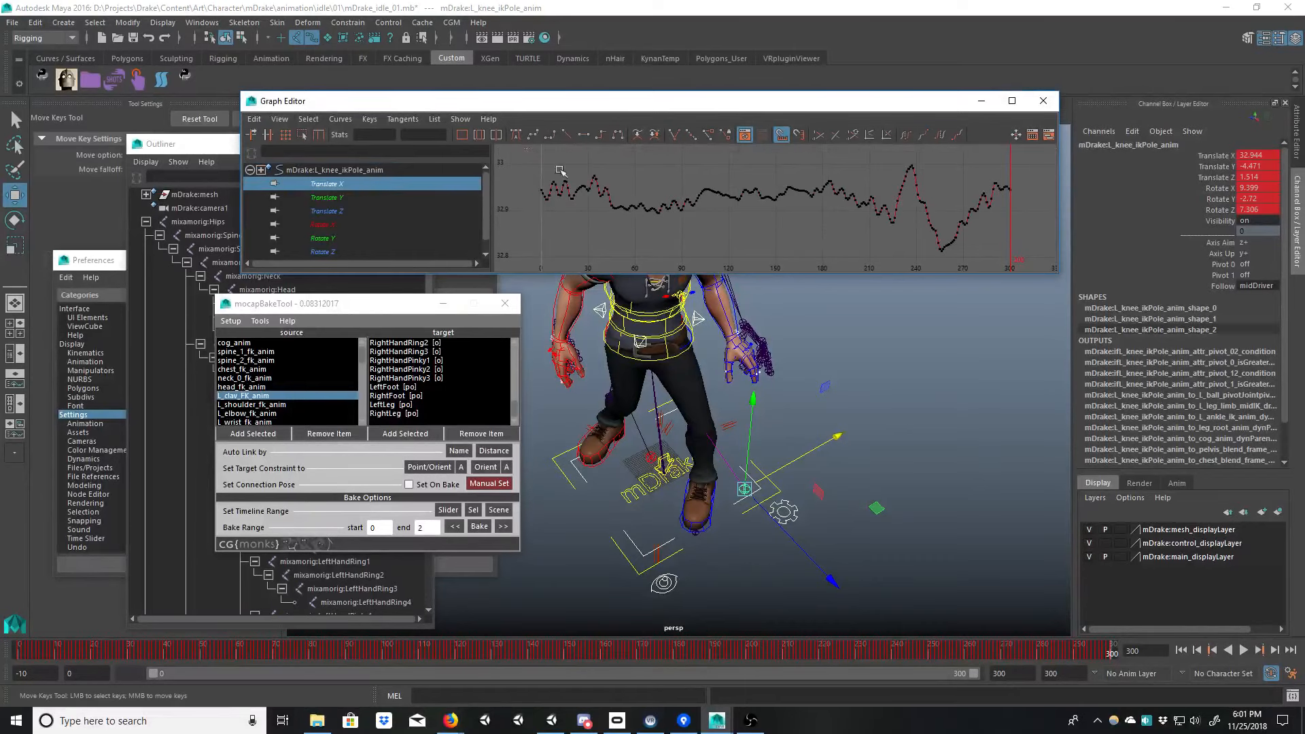
Step: Select all keys of the left knee pole's Translate X curve and lower the whole curve
{"action": "left_click_drag", "start_coordinate": [559, 170], "coordinate": [1038, 373]}
{"action": "right_click_drag", "start_coordinate": [755, 182], "coordinate": [743, 219], "text": "alt+shift"}
{"action": "mouse_move", "coordinate": [779, 209]}
{"action": "middle_mouse_down", "text": "shift"}
{"action": "mouse_move", "coordinate": [779, 229]}
{"action": "mouse_move", "coordinate": [779, 212]}
{"action": "middle_mouse_up", "text": "shift"}
{"action": "right_click_drag", "start_coordinate": [779, 204], "coordinate": [763, 228], "text": "alt+shift"}
{"action": "mouse_move", "coordinate": [763, 220]}
{"action": "middle_mouse_down", "text": "shift"}
{"action": "mouse_move", "coordinate": [744, 356]}
{"action": "mouse_move", "coordinate": [754, 210]}
{"action": "mouse_move", "coordinate": [765, 208]}
{"action": "middle_mouse_up", "text": "shift"}
{"action": "key", "text": "f"}
{"action": "right_click_drag", "start_coordinate": [771, 208], "coordinate": [752, 225], "text": "alt+shift"}
{"action": "middle_click_drag", "start_coordinate": [751, 218], "coordinate": [746, 248], "text": "shift"}
{"action": "right_click_drag", "start_coordinate": [749, 187], "coordinate": [747, 265], "text": "alt+shift"}
{"action": "middle_click_drag", "start_coordinate": [750, 267], "coordinate": [761, 210], "text": "alt"}
{"action": "right_click_drag", "start_coordinate": [761, 210], "coordinate": [730, 221], "text": "alt"}
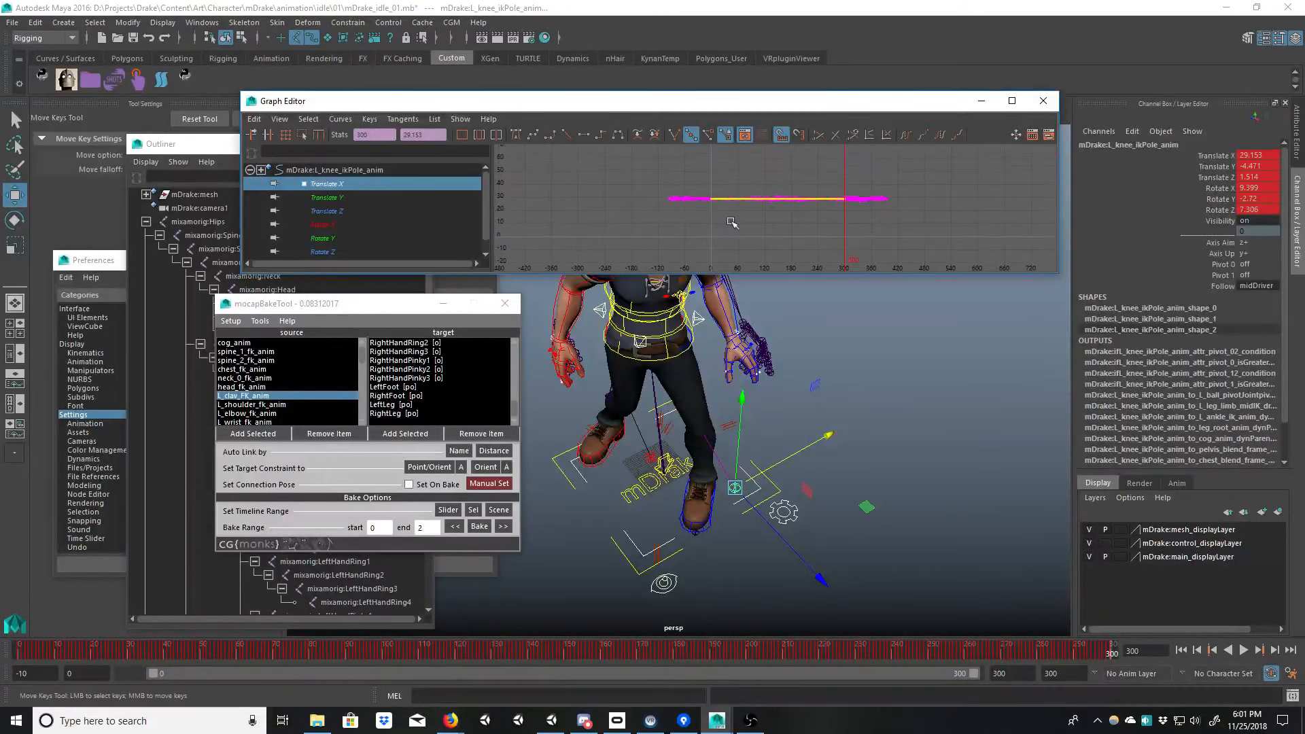
{"action": "mouse_move", "coordinate": [779, 201]}
{"action": "middle_mouse_down", "text": "shift"}
{"action": "mouse_move", "coordinate": [779, 240]}
{"action": "mouse_move", "coordinate": [779, 221]}
{"action": "middle_mouse_up", "text": "shift"}
{"action": "key", "text": "q"}
Step: Select the right knee pole control R_knee_ikPole_anim and lower its whole Translate X curve
{"action": "left_click", "coordinate": [722, 426]}
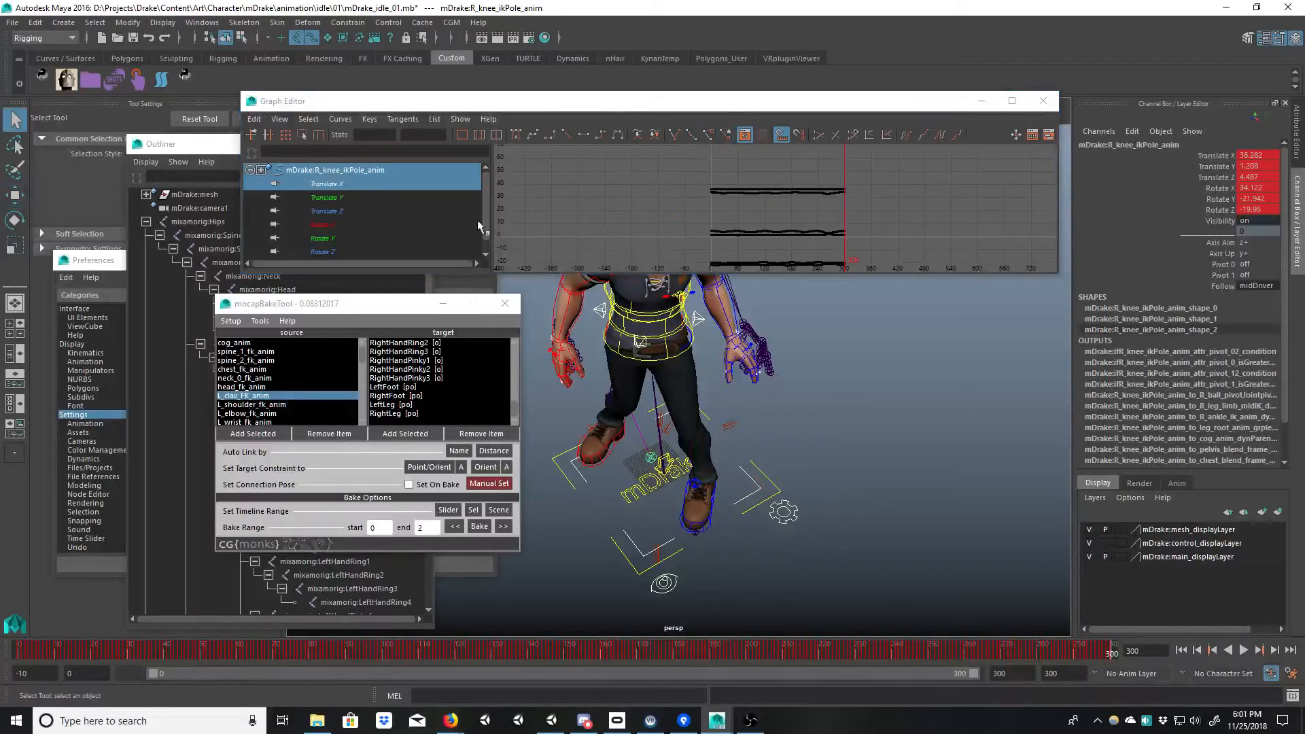
{"action": "left_click", "coordinate": [333, 183]}
{"action": "key", "text": "w"}
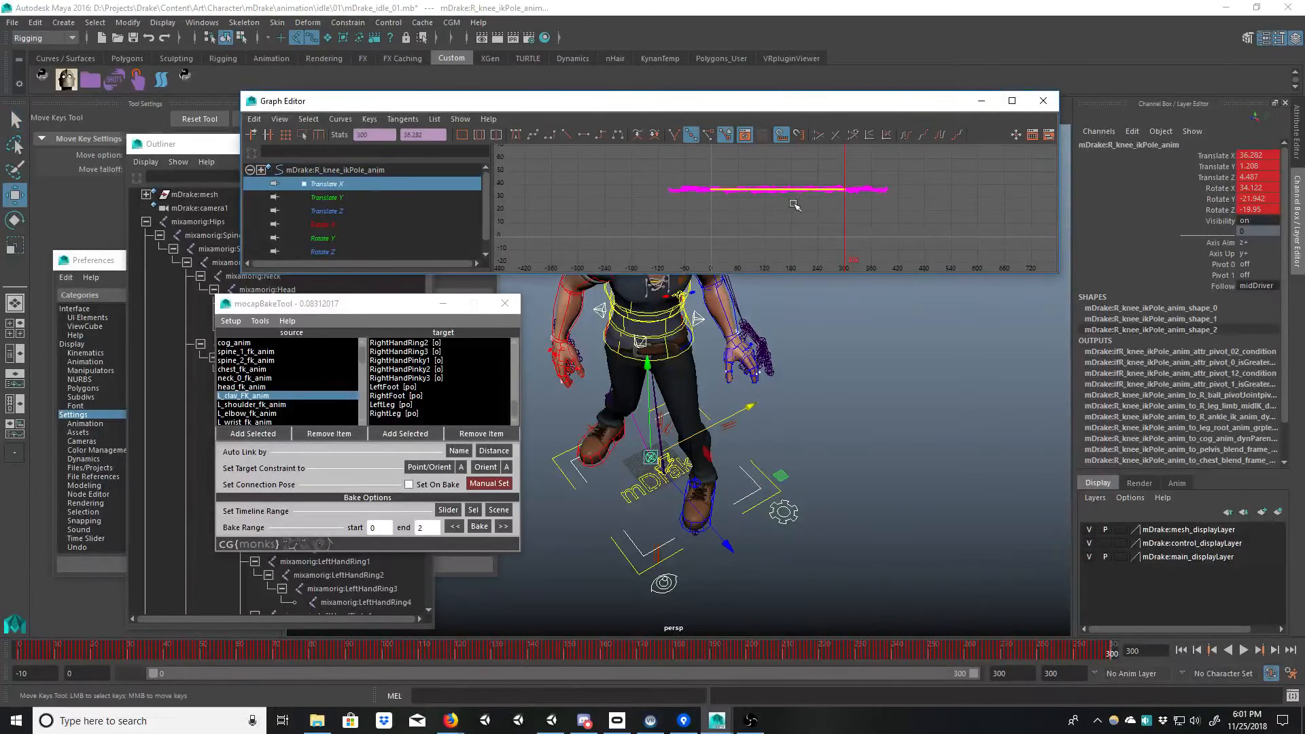
{"action": "middle_click_drag", "start_coordinate": [791, 203], "coordinate": [775, 265], "text": "shift"}
{"action": "mouse_move", "coordinate": [730, 435]}
{"action": "left_mouse_down", "text": "alt"}
{"action": "mouse_move", "coordinate": [676, 381]}
{"action": "mouse_move", "coordinate": [540, 407]}
{"action": "mouse_move", "coordinate": [675, 416]}
{"action": "mouse_move", "coordinate": [554, 433]}
{"action": "mouse_move", "coordinate": [763, 430]}
{"action": "mouse_move", "coordinate": [712, 421]}
{"action": "mouse_move", "coordinate": [737, 410]}
{"action": "left_mouse_up", "text": "alt"}
{"action": "key", "text": "q"}
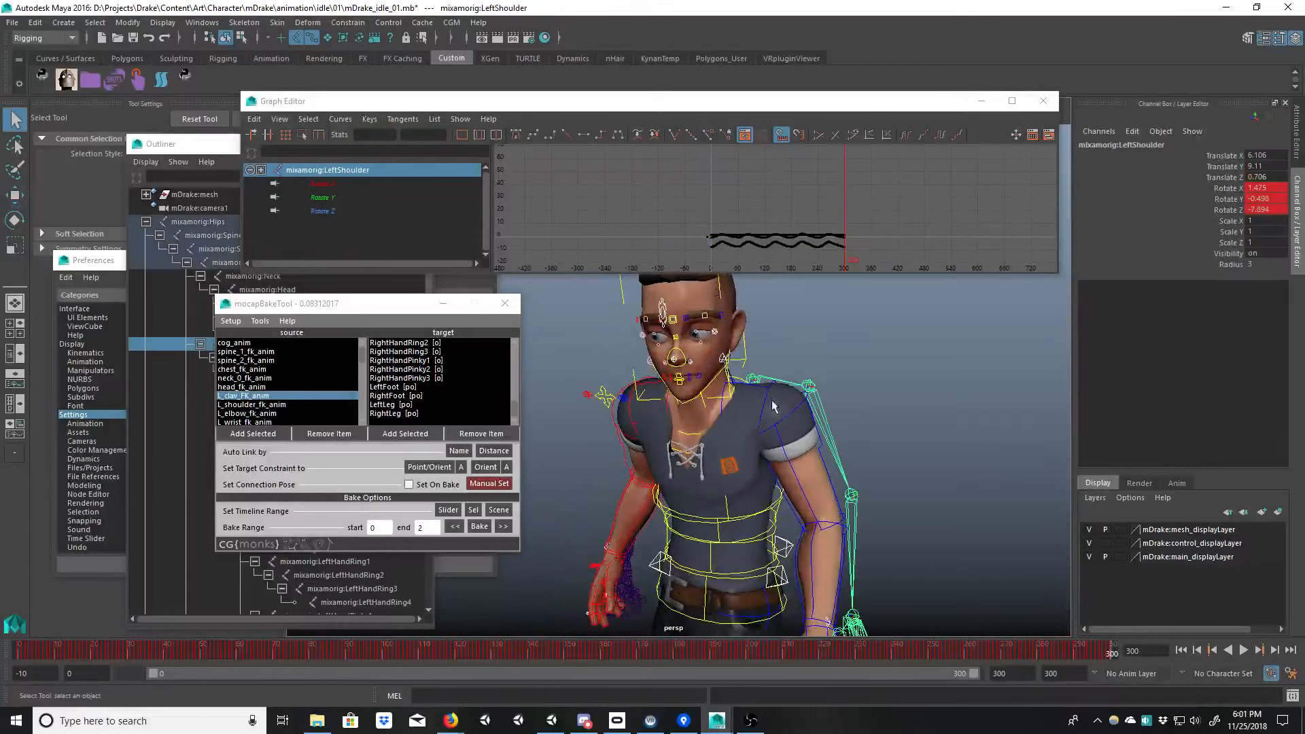
Step: Select both FK clavicle controls and raise their Rotate X curves together, to about -0.5 at frame 300 for R_clav_FK_anim
{"action": "left_click", "coordinate": [769, 396]}
{"action": "left_click", "coordinate": [764, 398]}
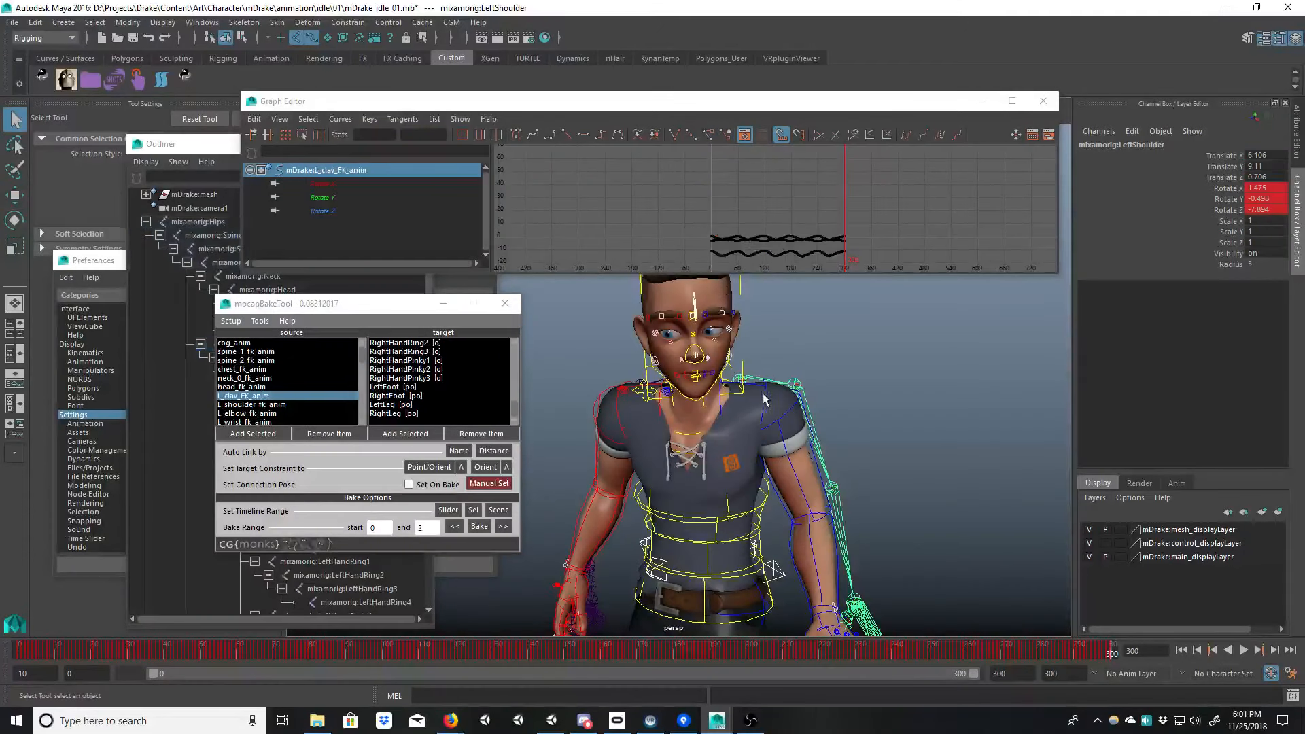
{"action": "left_click", "coordinate": [615, 395], "text": "shift"}
{"action": "left_click_drag", "start_coordinate": [631, 404], "coordinate": [697, 393], "text": "alt"}
{"action": "key", "text": "e"}
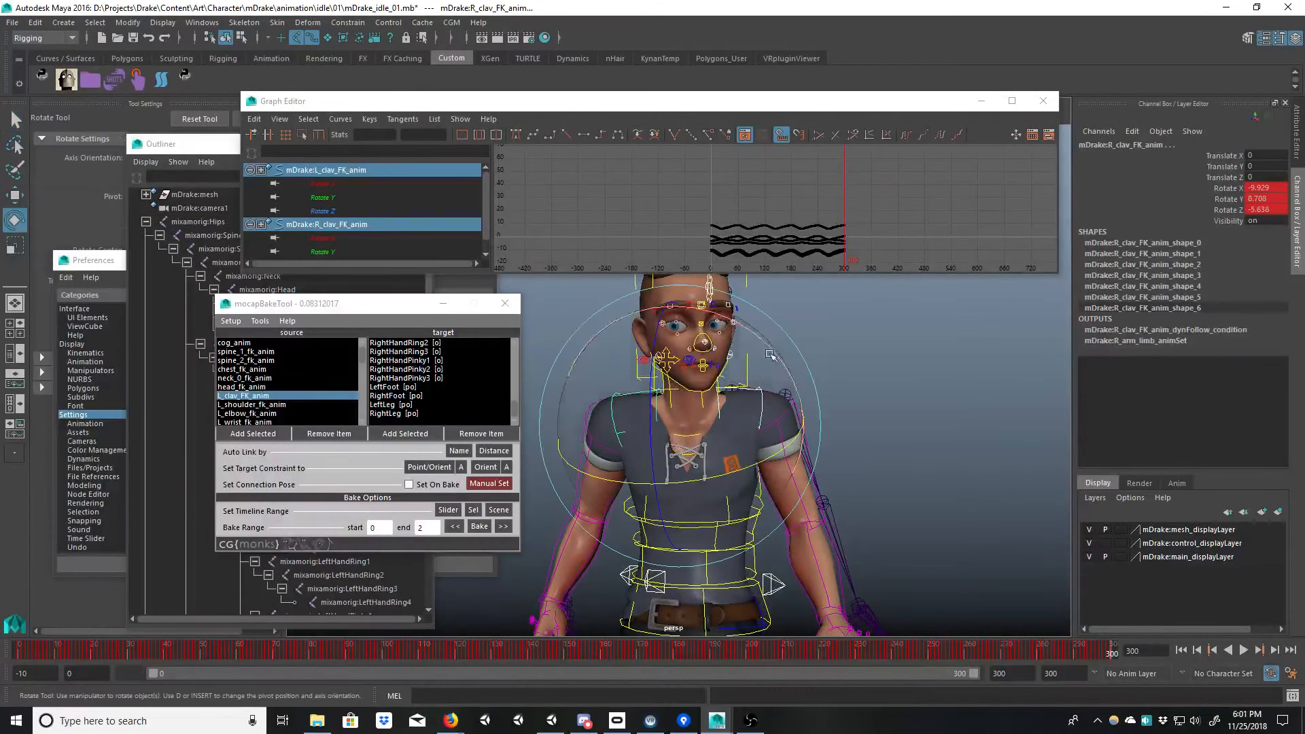
{"action": "left_click", "coordinate": [343, 184]}
{"action": "left_click", "coordinate": [341, 238], "text": "ctrl"}
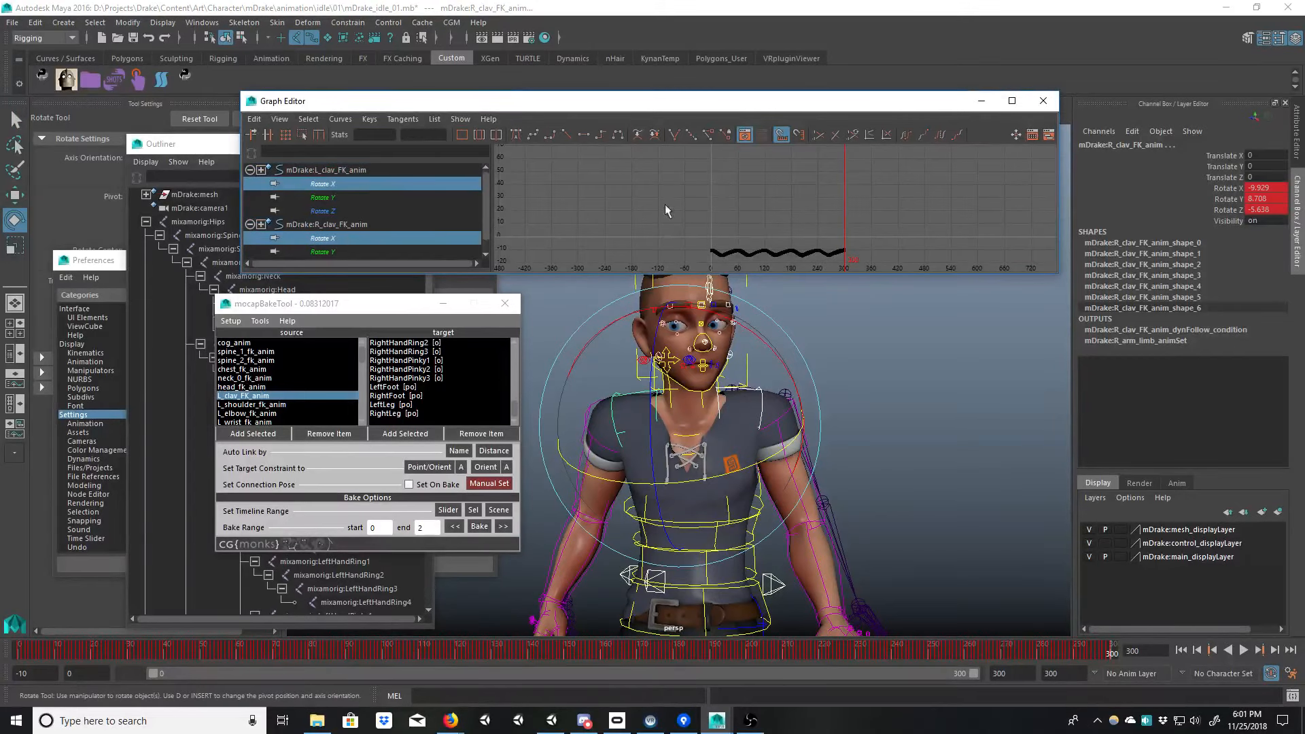
{"action": "left_click_drag", "start_coordinate": [681, 214], "coordinate": [883, 322]}
{"action": "key", "text": "w"}
{"action": "middle_click_drag", "start_coordinate": [794, 236], "coordinate": [786, 225]}
{"action": "left_click_drag", "start_coordinate": [930, 441], "coordinate": [707, 459], "text": "alt"}
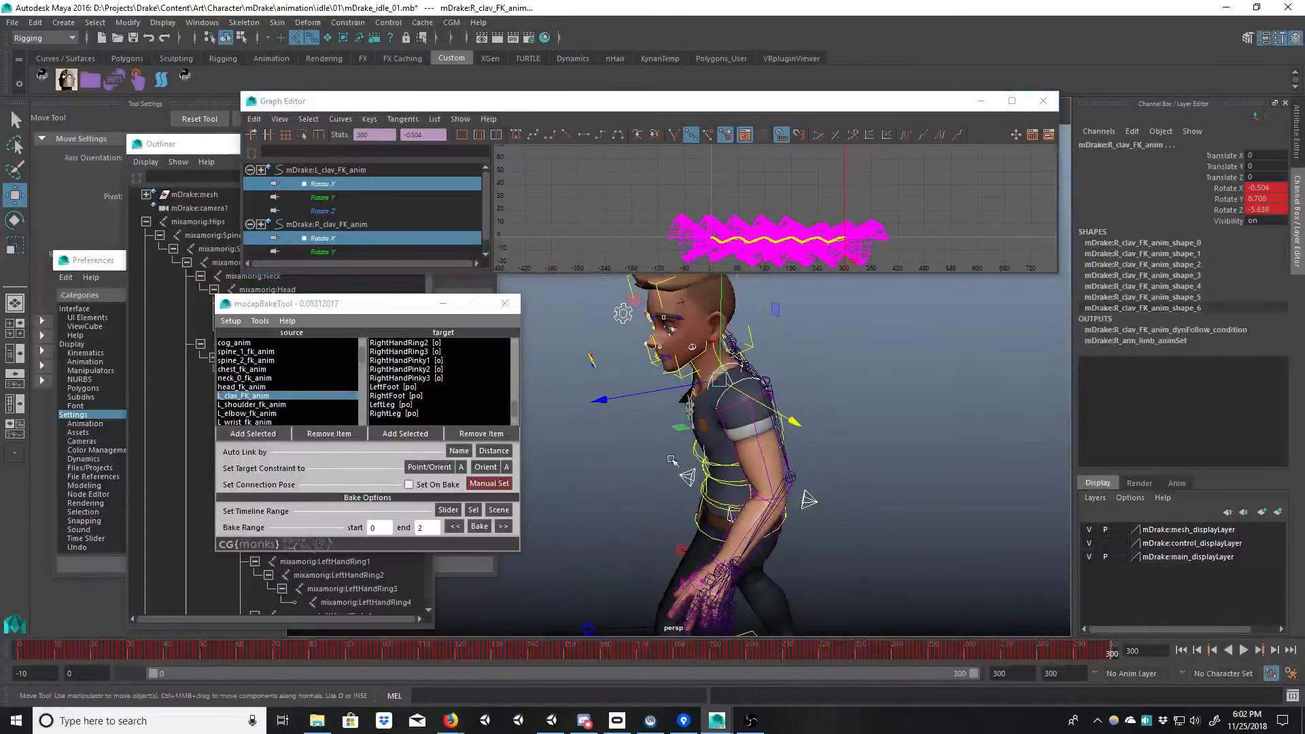
Step: Raise the Rotate Y curves of both clavicle controls together, to about 17.1 at frame 300 for R_clav_FK_anim
{"action": "key", "text": "e"}
{"action": "left_click", "coordinate": [323, 198]}
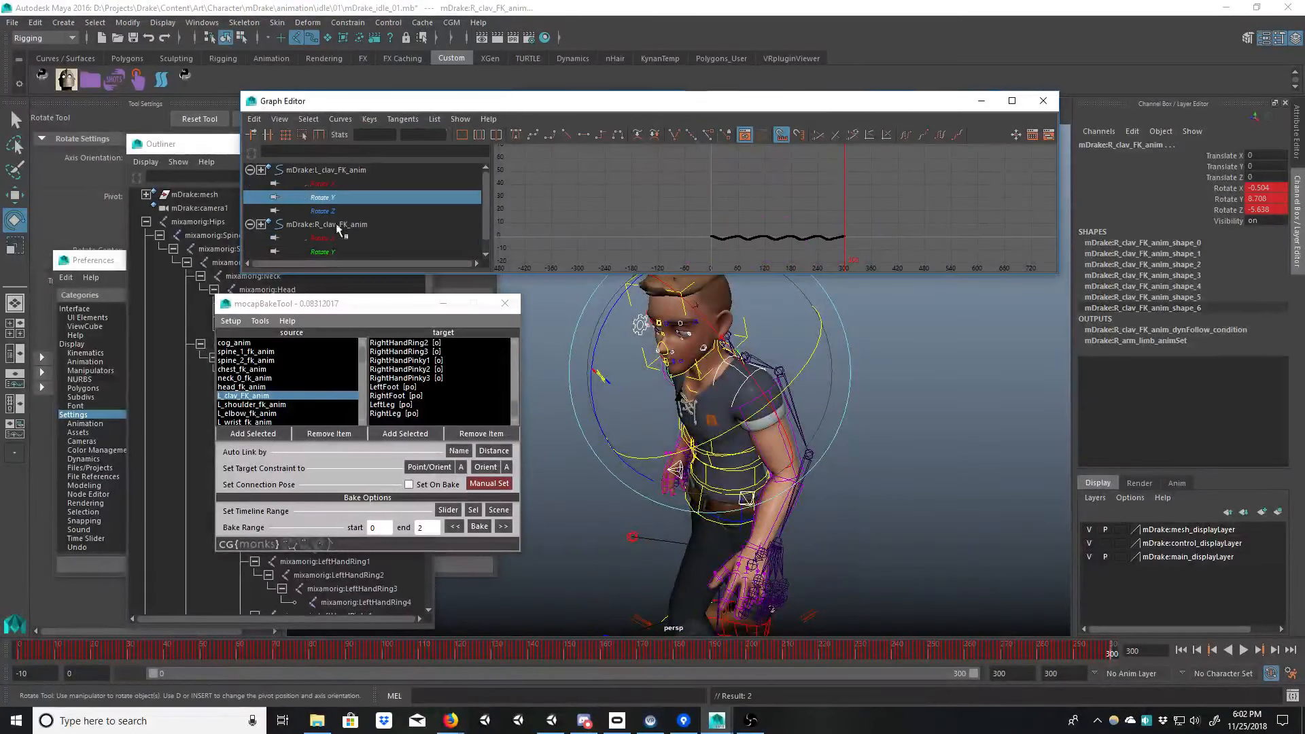
{"action": "left_click", "coordinate": [333, 252], "text": "ctrl"}
{"action": "left_click_drag", "start_coordinate": [670, 183], "coordinate": [877, 251]}
{"action": "key", "text": "w"}
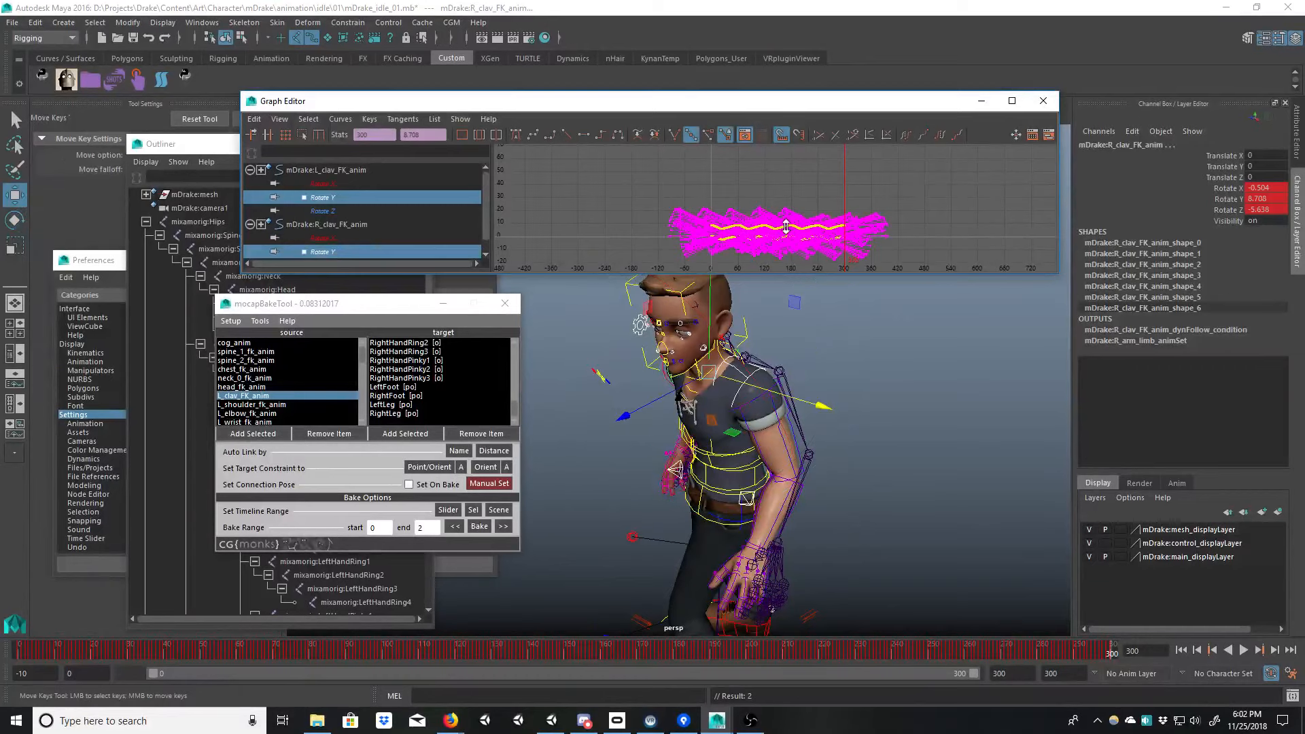
{"action": "middle_click_drag", "start_coordinate": [786, 227], "coordinate": [786, 216]}
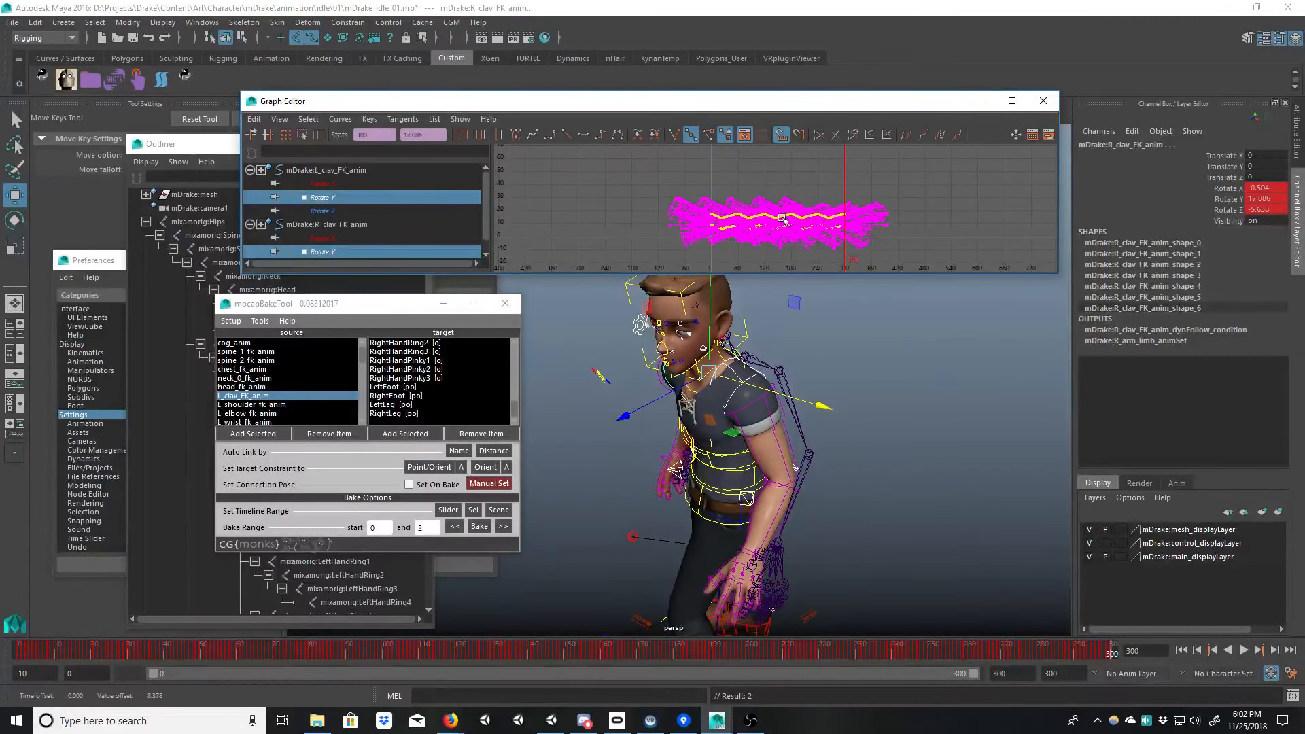
Step: Select the eye look control head_eyeLook_anim and set its Space attribute to puppet
{"action": "left_click_drag", "start_coordinate": [741, 438], "coordinate": [788, 437], "text": "alt"}
{"action": "middle_click_drag", "start_coordinate": [788, 437], "coordinate": [805, 440], "text": "alt"}
{"action": "left_click_drag", "start_coordinate": [805, 440], "coordinate": [720, 435], "text": "alt"}
{"action": "middle_click_drag", "start_coordinate": [721, 435], "coordinate": [730, 476], "text": "alt"}
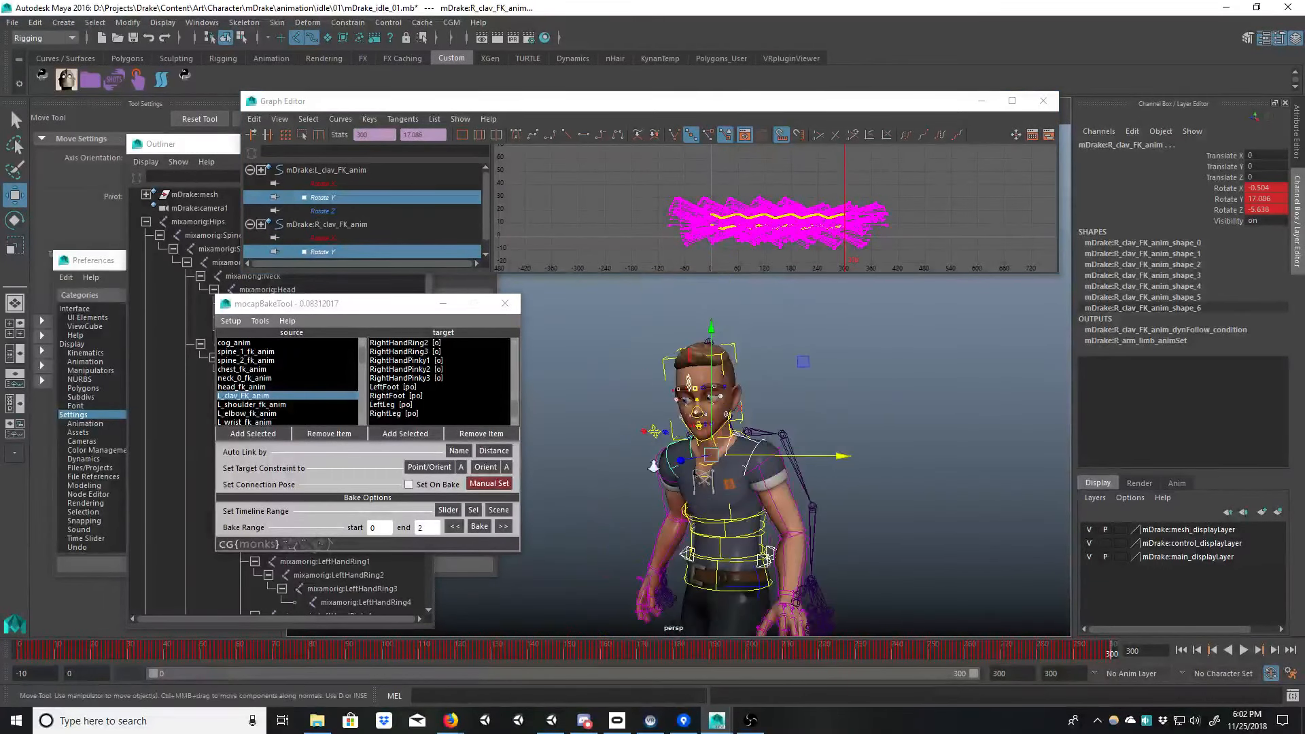
{"action": "right_click_drag", "start_coordinate": [652, 469], "coordinate": [693, 463], "text": "alt"}
{"action": "left_click_drag", "start_coordinate": [693, 462], "coordinate": [728, 454], "text": "alt"}
{"action": "right_click_drag", "start_coordinate": [728, 454], "coordinate": [812, 501], "text": "alt"}
{"action": "key", "text": "q"}
{"action": "middle_click_drag", "start_coordinate": [673, 534], "coordinate": [811, 491], "text": "alt"}
{"action": "right_click_drag", "start_coordinate": [812, 491], "coordinate": [715, 489], "text": "alt"}
{"action": "left_click", "coordinate": [714, 450]}
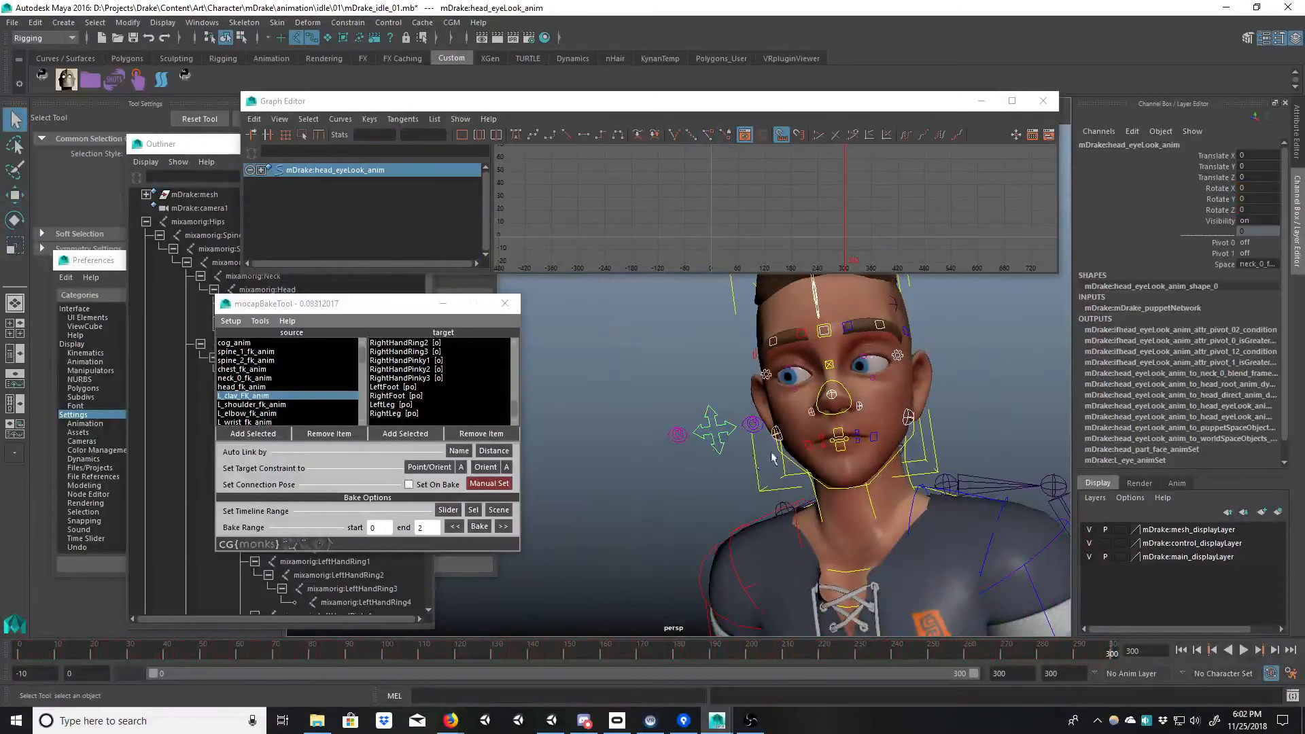
{"action": "left_click", "coordinate": [1258, 264]}
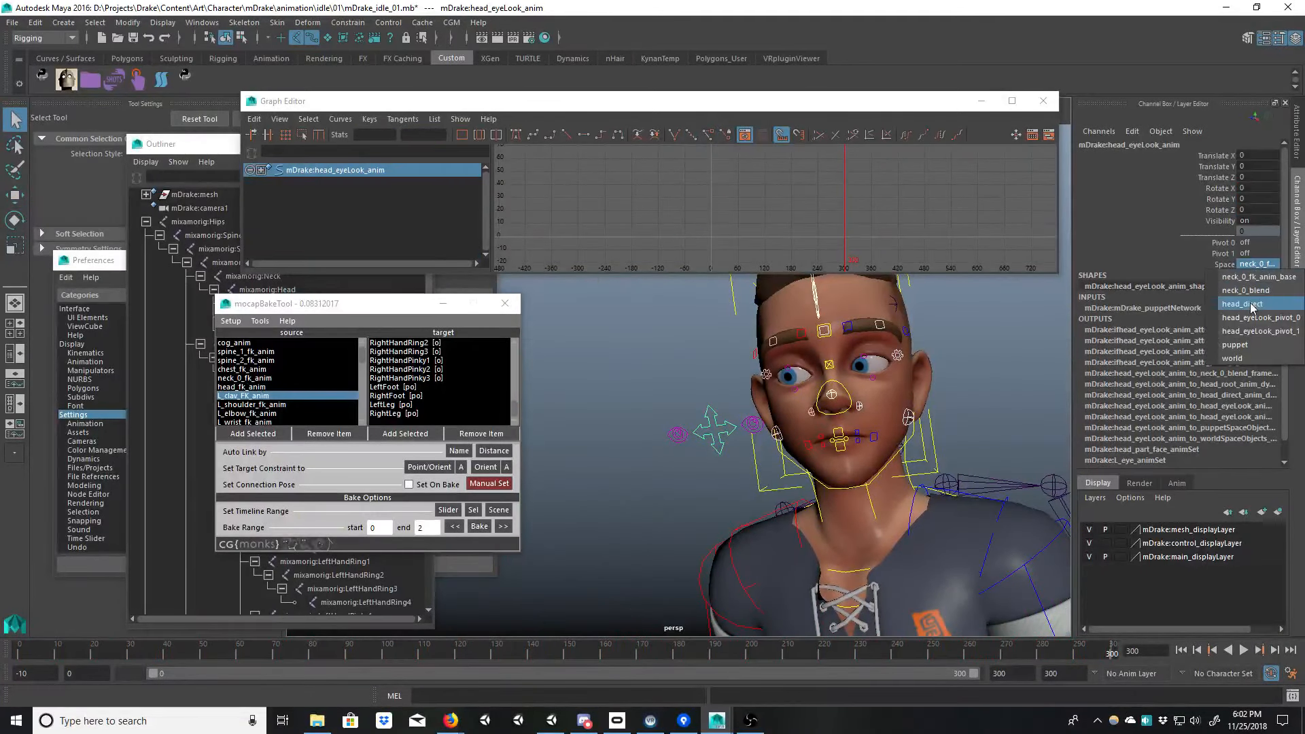
{"action": "left_click", "coordinate": [1240, 345]}
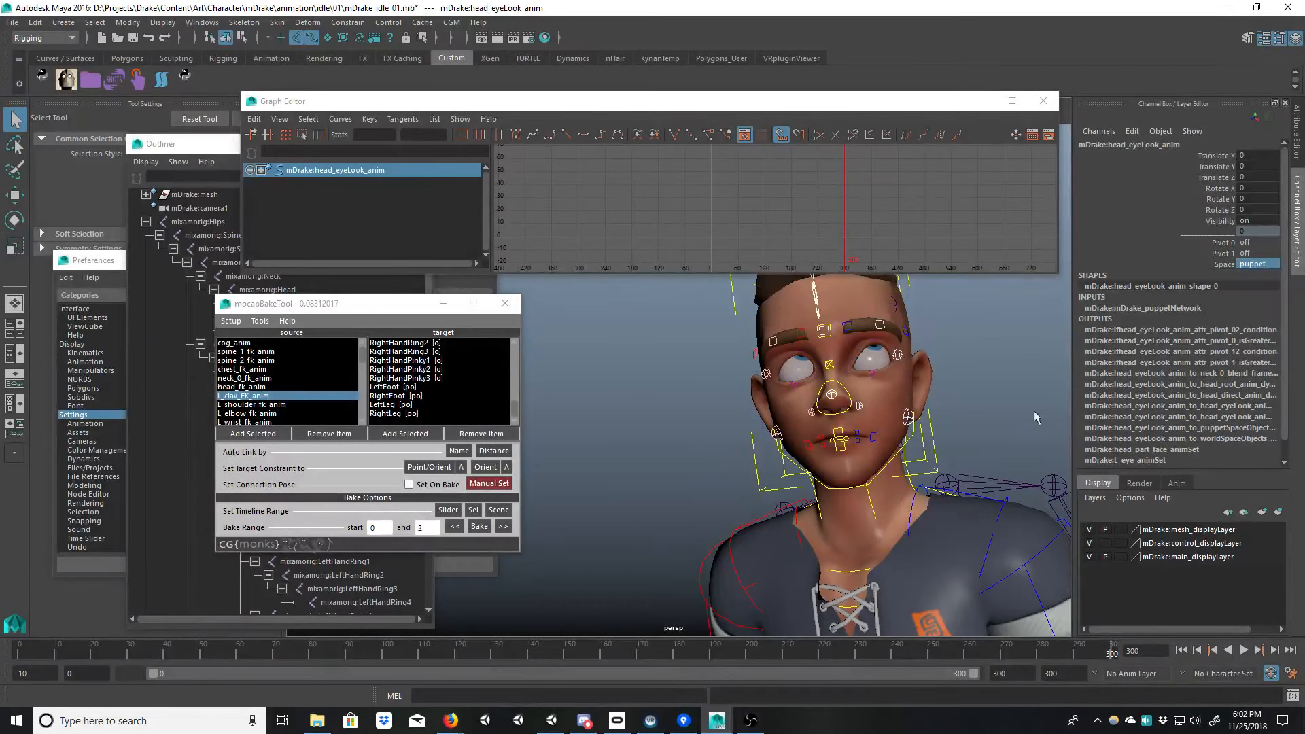
Step: Move the eye look control out in front of the face, to about Translate Y -25.6 and Translate Z 68.2
{"action": "middle_click_drag", "start_coordinate": [850, 476], "coordinate": [867, 524], "text": "alt"}
{"action": "right_click_drag", "start_coordinate": [867, 525], "coordinate": [921, 412], "text": "alt"}
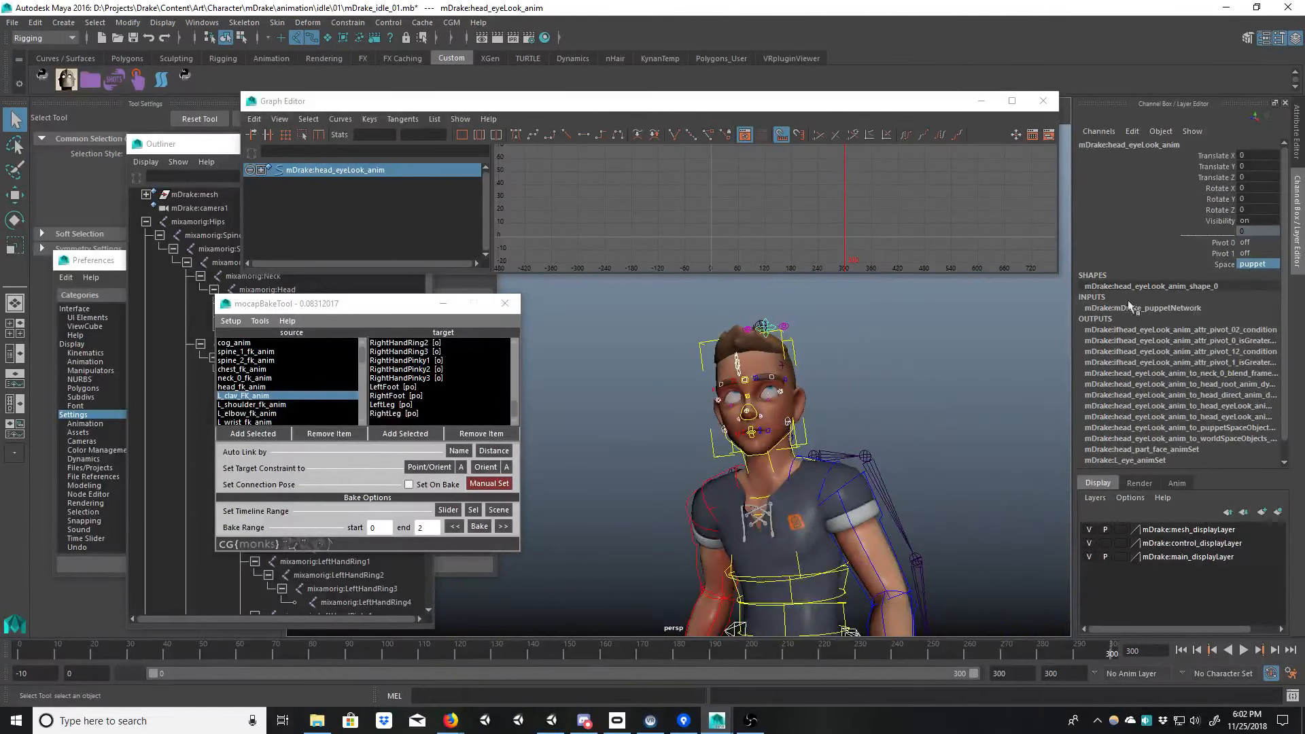
{"action": "middle_click_drag", "start_coordinate": [890, 400], "coordinate": [862, 480], "text": "alt"}
{"action": "left_click_drag", "start_coordinate": [862, 480], "coordinate": [676, 469], "text": "alt"}
{"action": "middle_click_drag", "start_coordinate": [853, 598], "coordinate": [903, 548], "text": "alt"}
{"action": "right_click_drag", "start_coordinate": [904, 547], "coordinate": [594, 449], "text": "alt"}
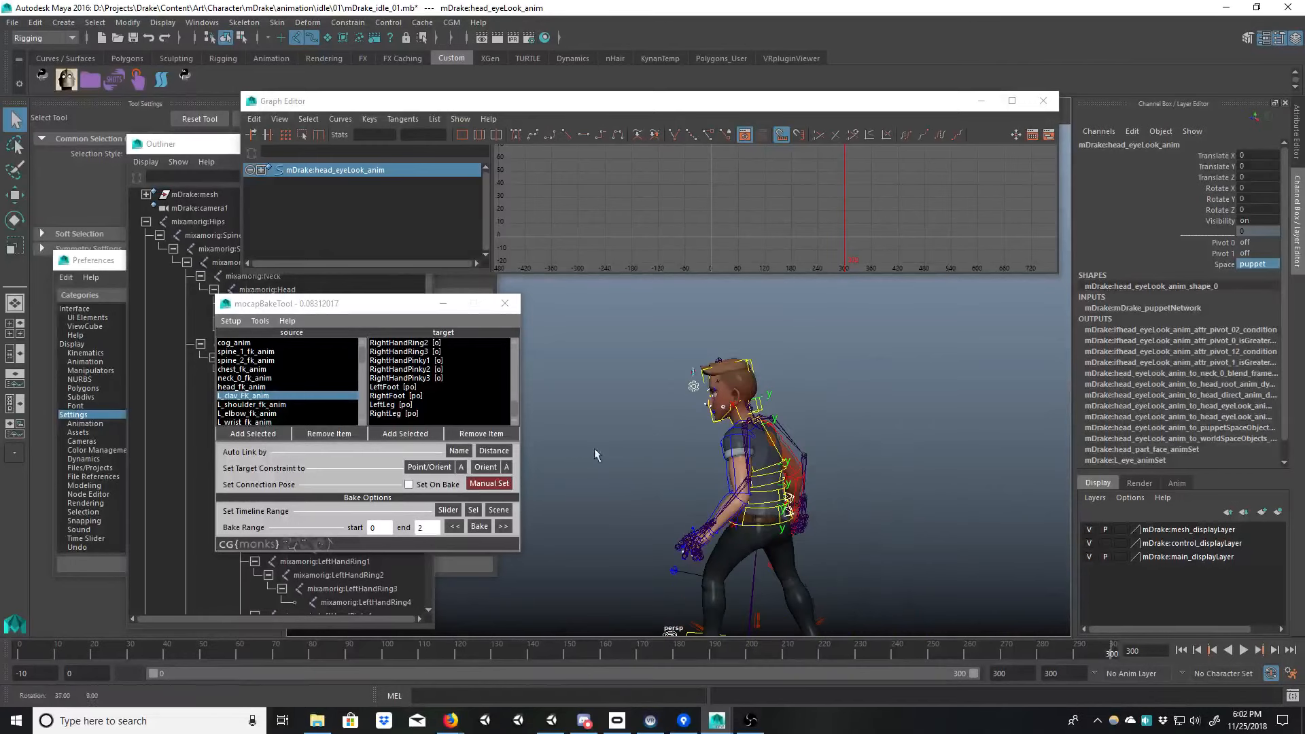
{"action": "key", "text": "w"}
{"action": "left_click_drag", "start_coordinate": [692, 376], "coordinate": [603, 396]}
{"action": "middle_click_drag", "start_coordinate": [608, 397], "coordinate": [751, 401], "text": "alt"}
{"action": "right_click_drag", "start_coordinate": [751, 401], "coordinate": [651, 433], "text": "alt"}
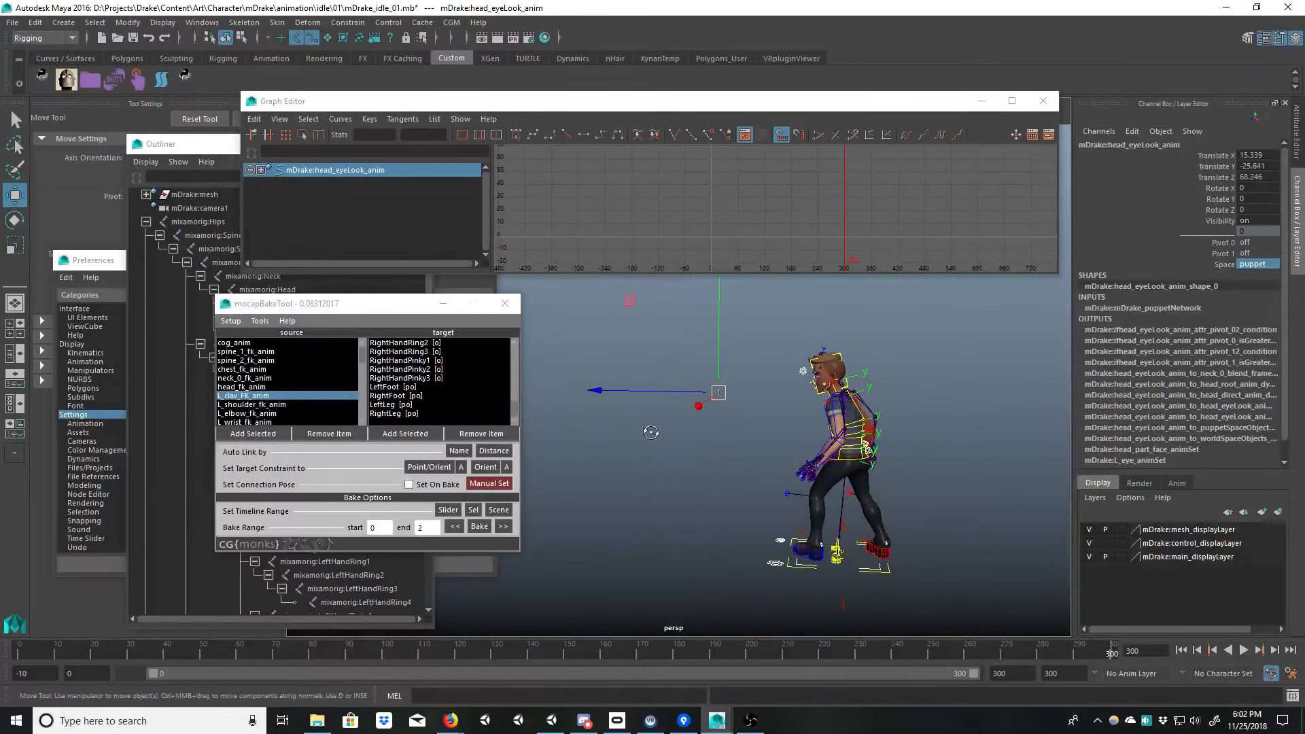
{"action": "left_click_drag", "start_coordinate": [651, 433], "coordinate": [806, 451], "text": "alt"}
{"action": "right_click_drag", "start_coordinate": [807, 451], "coordinate": [734, 428], "text": "alt"}
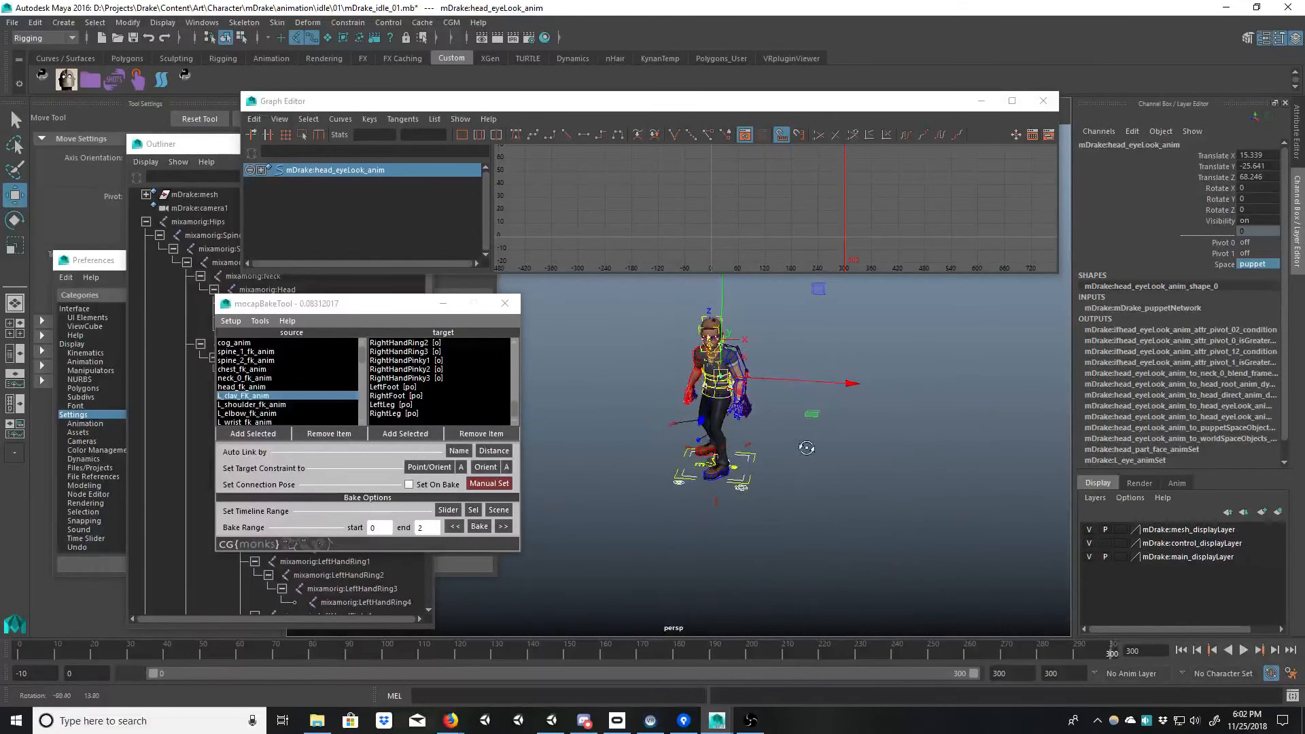
Step: Set the eye look control's Translate X to 0, deselect it and inspect the face and left arm
{"action": "double_click", "coordinate": [1257, 156]}
{"action": "type", "text": "0"}
{"action": "key", "text": "Return"}
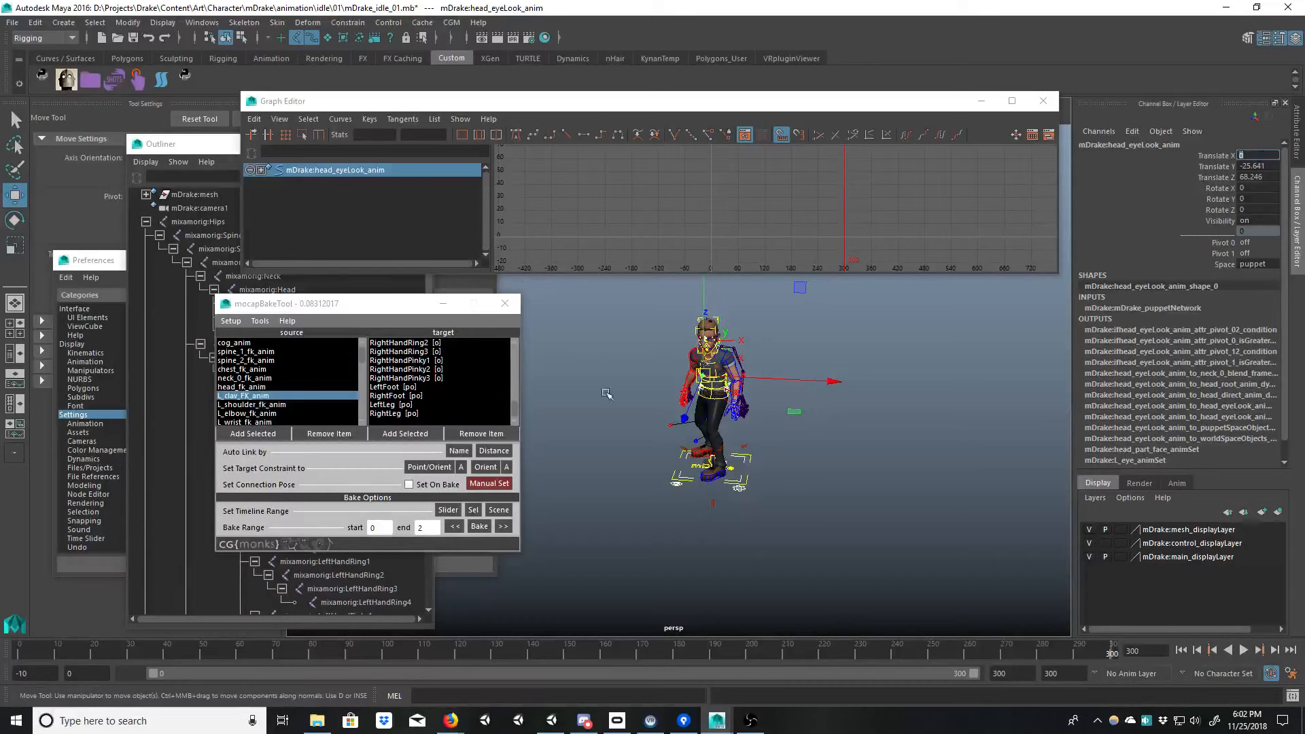
{"action": "left_click", "coordinate": [800, 360]}
{"action": "right_click_drag", "start_coordinate": [801, 360], "coordinate": [1080, 490], "text": "alt"}
{"action": "middle_click_drag", "start_coordinate": [855, 306], "coordinate": [853, 417], "text": "alt"}
{"action": "left_click_drag", "start_coordinate": [853, 417], "coordinate": [740, 288], "text": "alt"}
{"action": "right_click_drag", "start_coordinate": [740, 288], "coordinate": [990, 475], "text": "alt"}
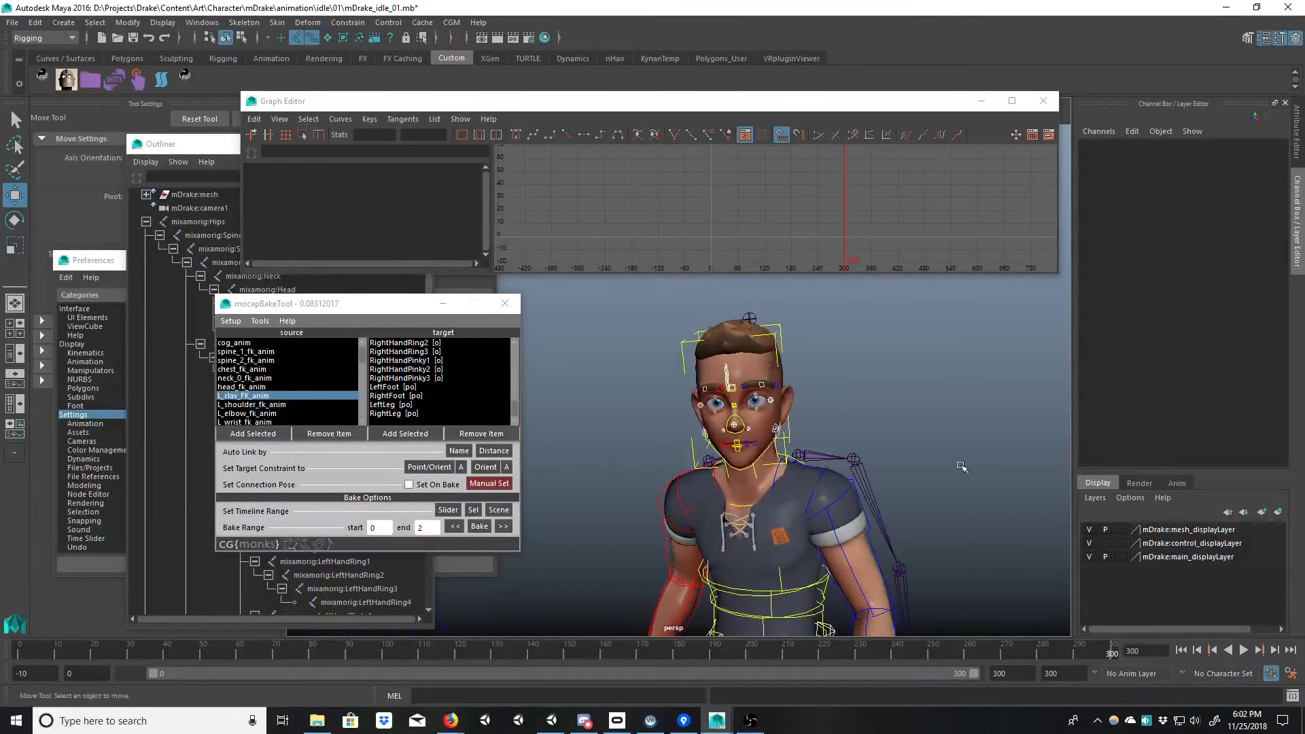
{"action": "left_click_drag", "start_coordinate": [990, 475], "coordinate": [826, 481], "text": "alt"}
{"action": "middle_click_drag", "start_coordinate": [825, 481], "coordinate": [913, 446], "text": "alt"}
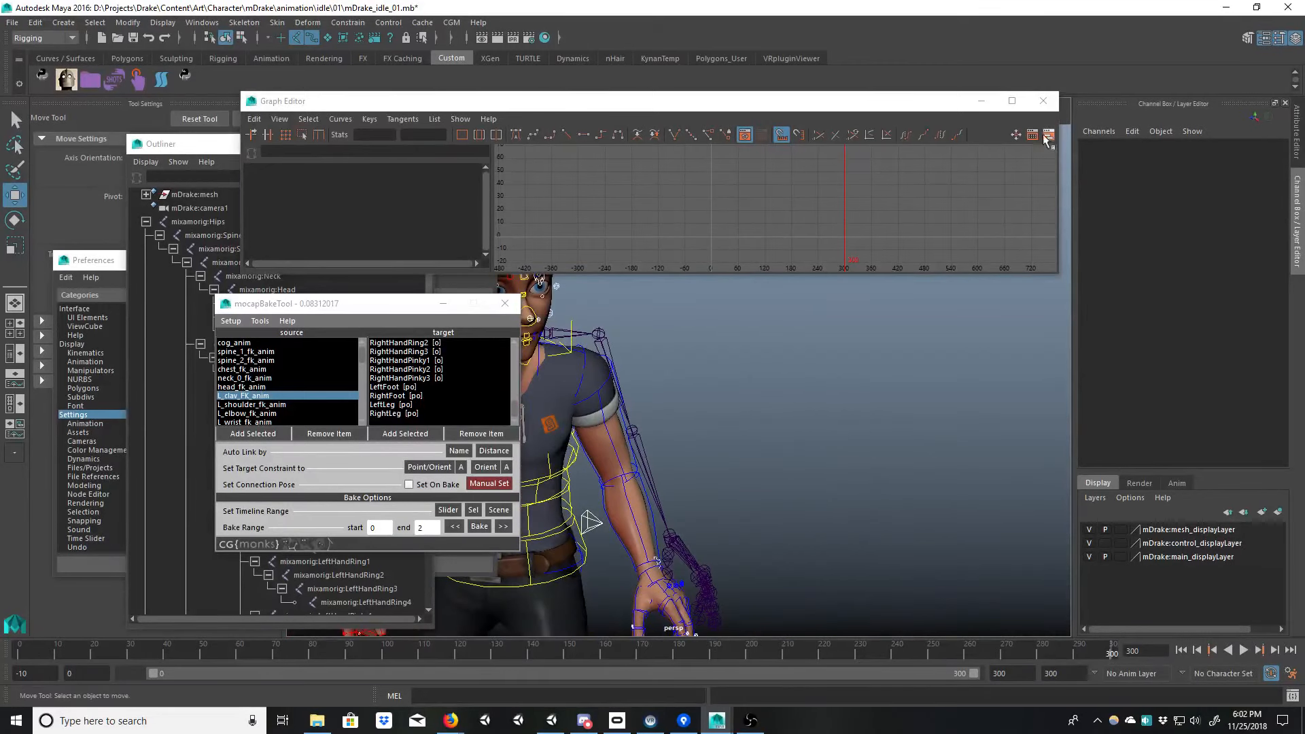
Step: Close the Graph Editor, play back the baked idle animation on the full character and return to the first frame
{"action": "left_click", "coordinate": [1043, 100]}
{"action": "left_click_drag", "start_coordinate": [354, 303], "coordinate": [208, 342]}
{"action": "middle_click_drag", "start_coordinate": [819, 390], "coordinate": [952, 437], "text": "alt"}
{"action": "right_click_drag", "start_coordinate": [952, 437], "coordinate": [683, 416], "text": "alt"}
{"action": "left_click_drag", "start_coordinate": [683, 417], "coordinate": [806, 401], "text": "alt"}
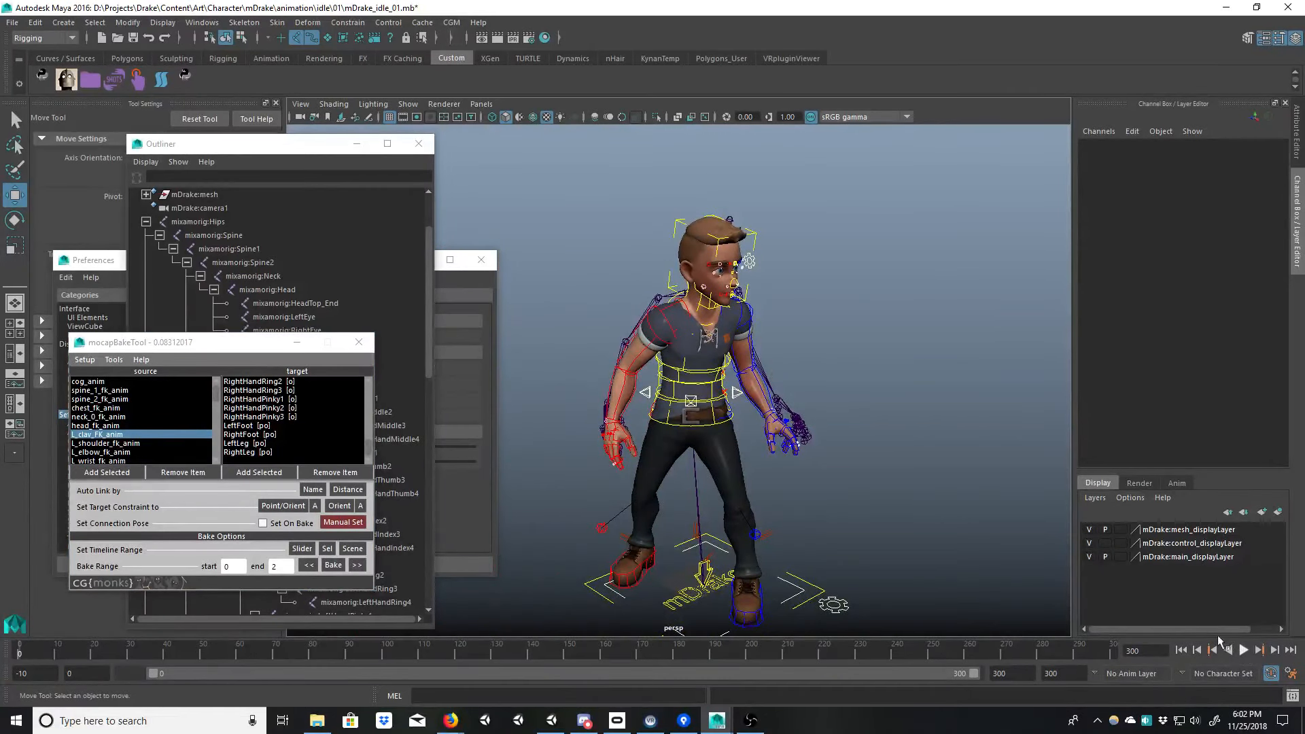
{"action": "left_click", "coordinate": [1243, 650]}
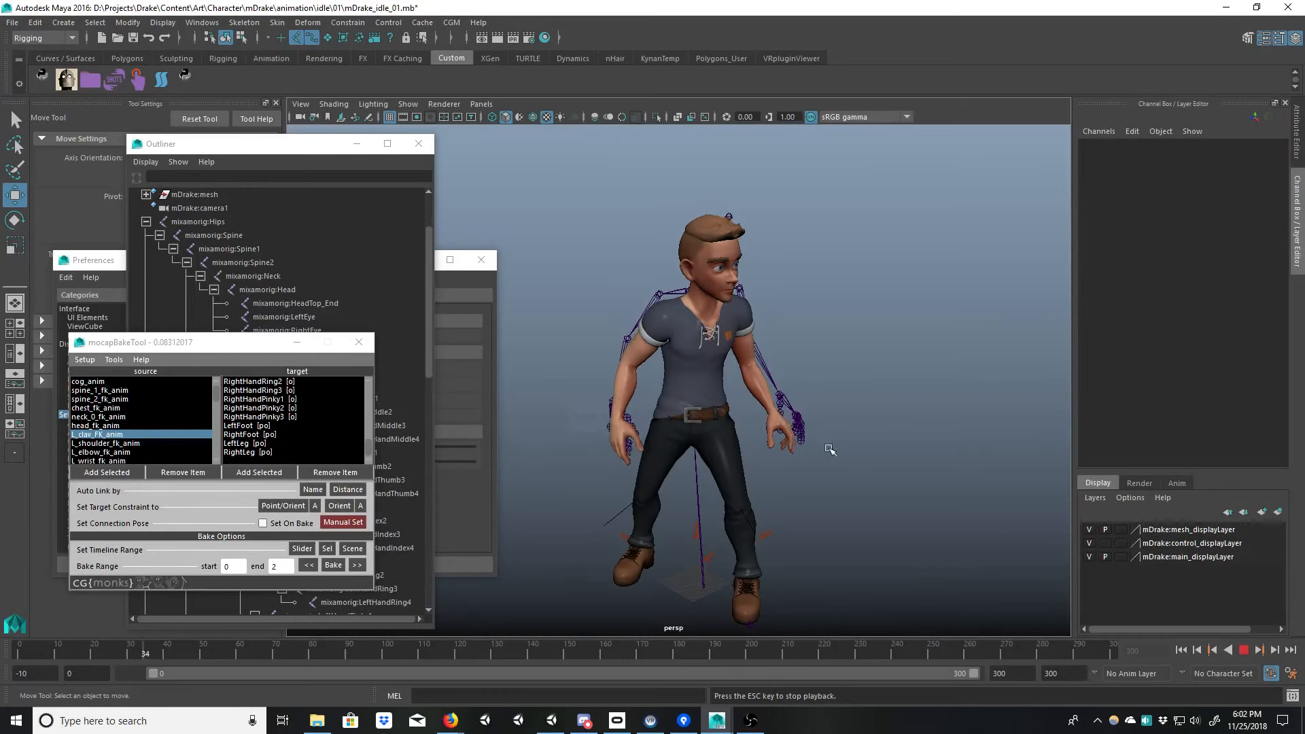
{"action": "key", "text": "Escape"}
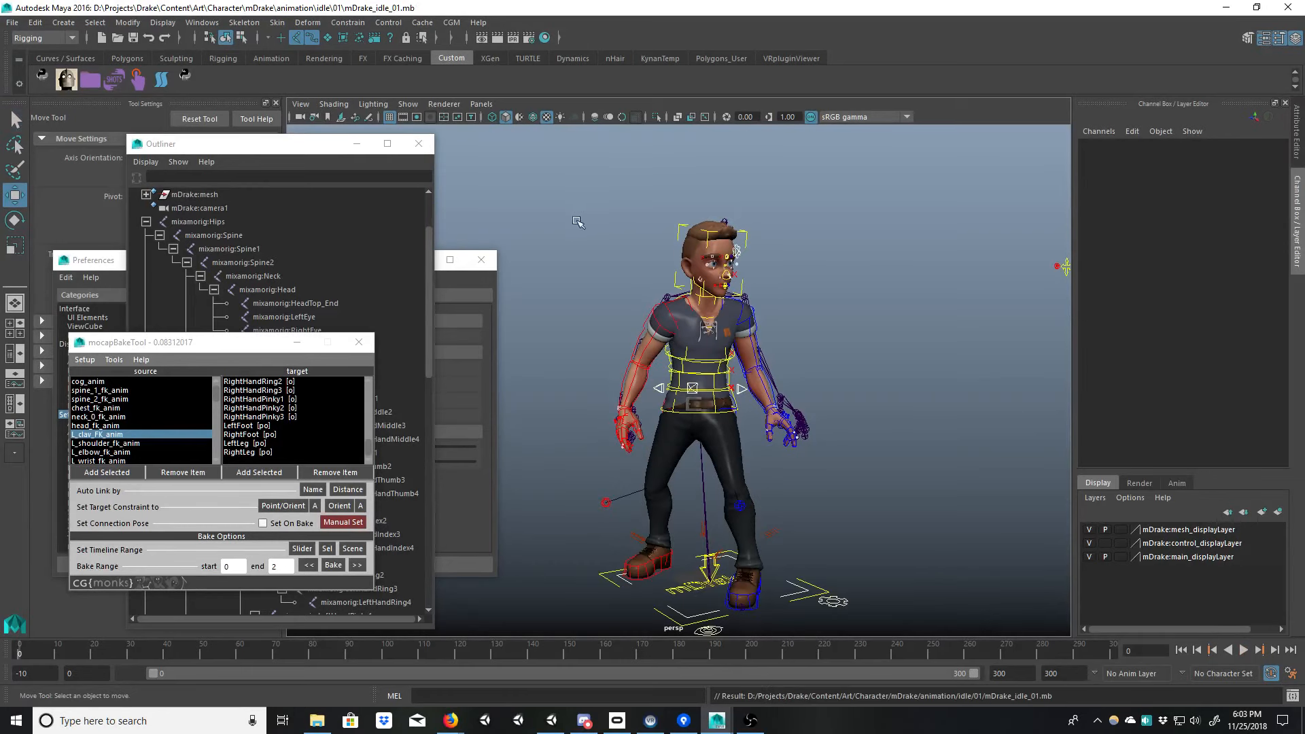
{"action": "key", "text": "alt+shift+v"}
Step: Create a new animation named idle_fidget for mDrake in the Animation Importer, without creating a starting file
{"action": "left_click_drag", "start_coordinate": [610, 354], "coordinate": [602, 369], "text": "alt"}
{"action": "right_click_drag", "start_coordinate": [603, 369], "coordinate": [611, 377], "text": "alt"}
{"action": "left_click_drag", "start_coordinate": [612, 377], "coordinate": [605, 380], "text": "alt"}
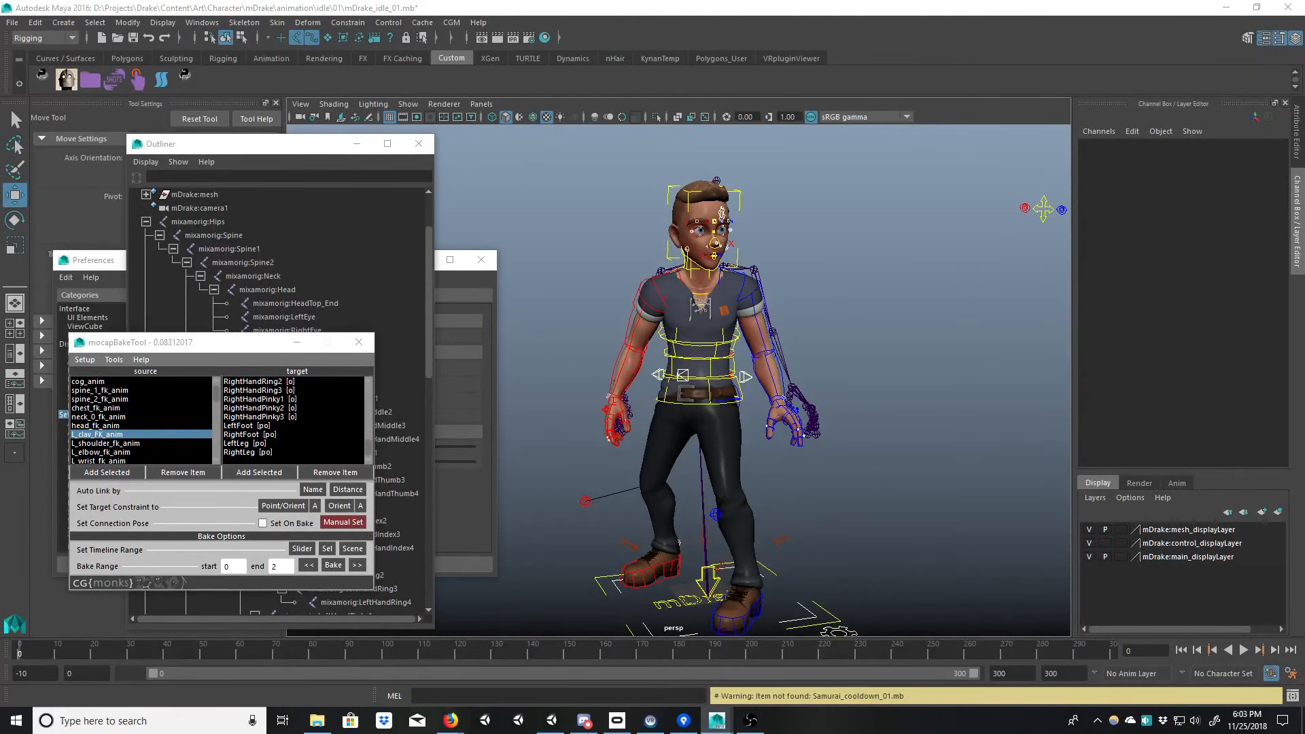
{"action": "left_click_drag", "start_coordinate": [583, 328], "coordinate": [541, 217]}
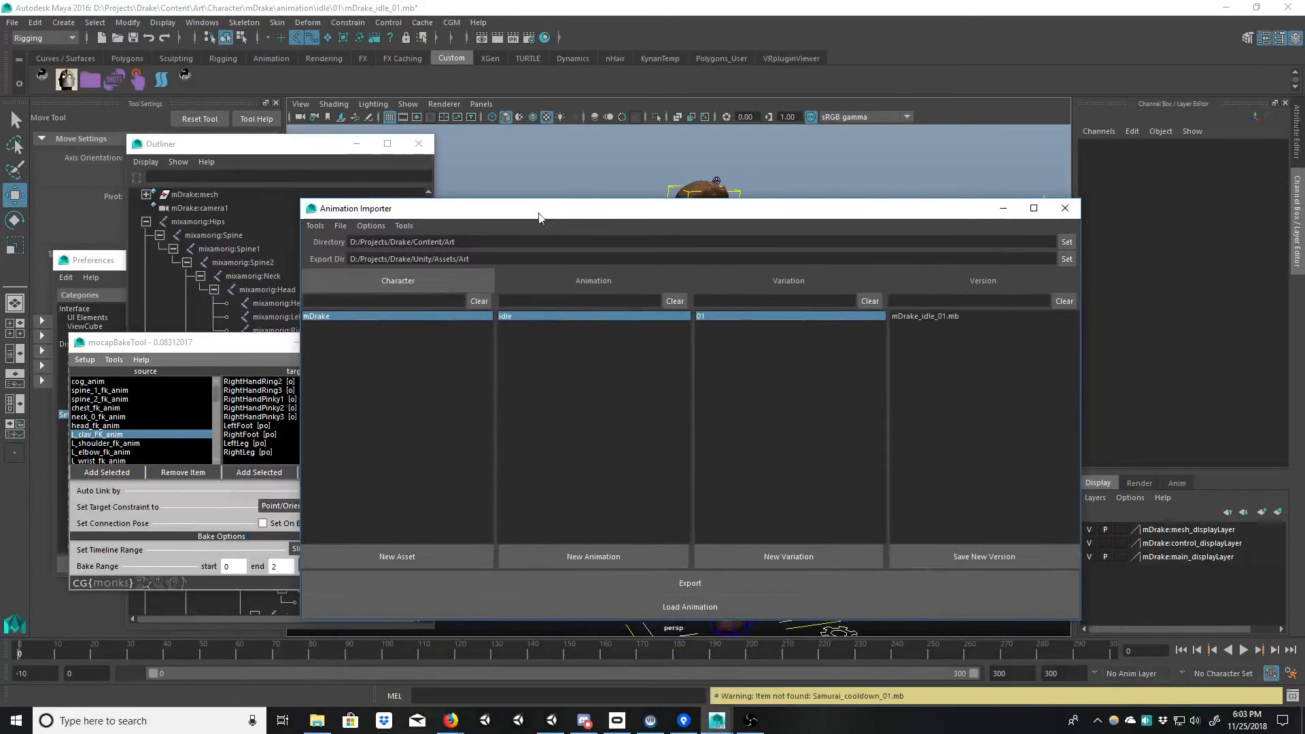
{"action": "left_click", "coordinate": [552, 556]}
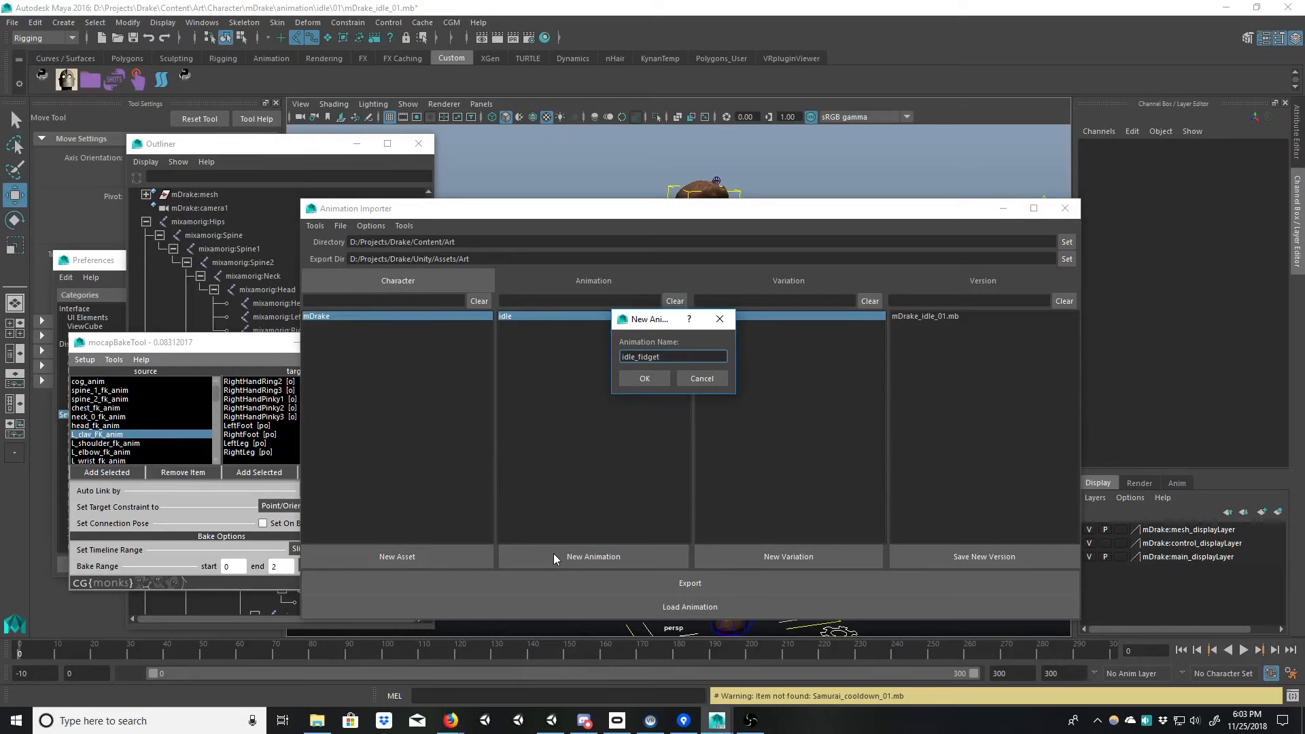
{"action": "left_click", "coordinate": [648, 378]}
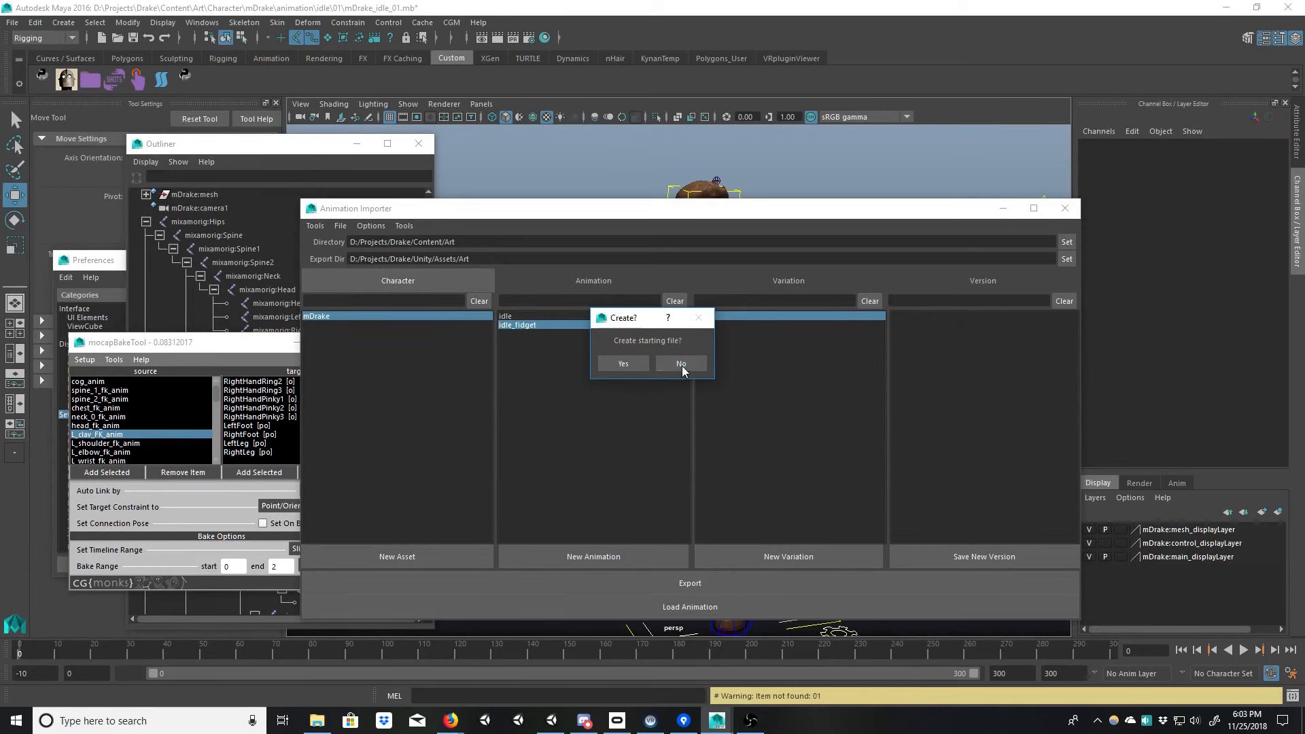
{"action": "left_click", "coordinate": [681, 365]}
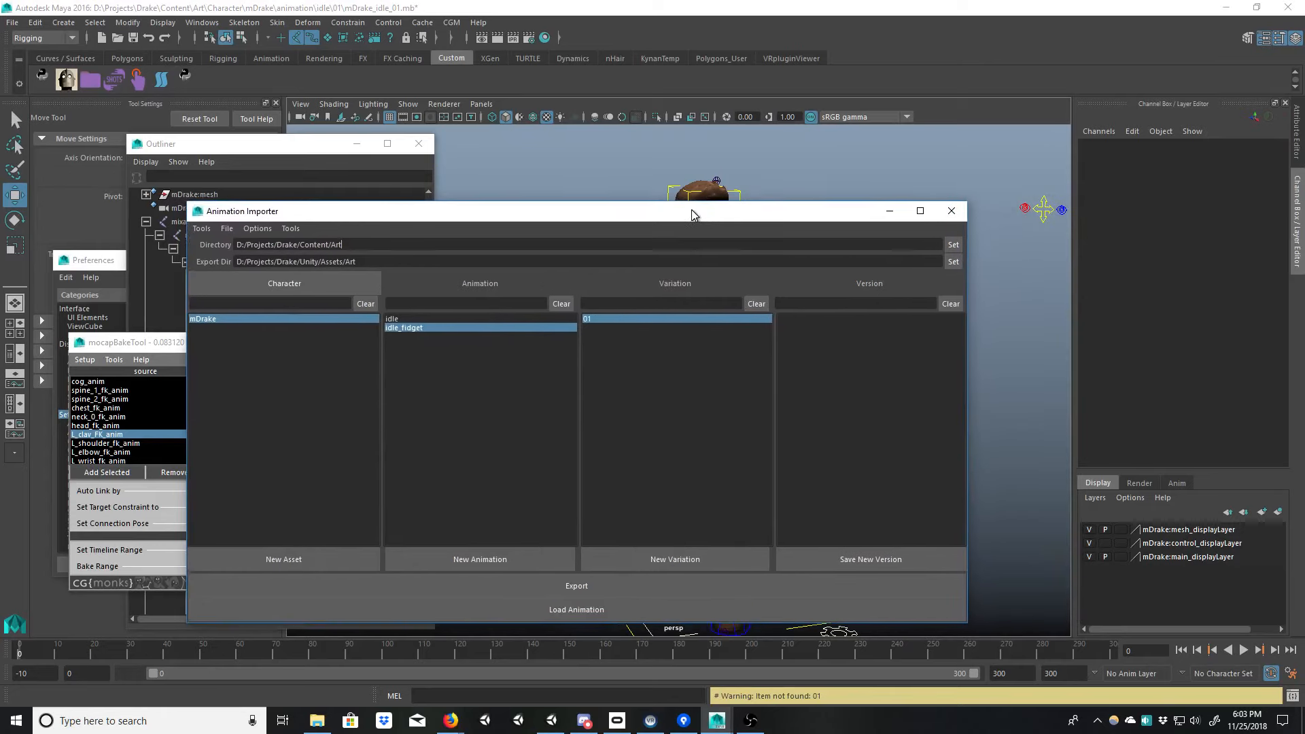
{"action": "left_click_drag", "start_coordinate": [808, 214], "coordinate": [225, 267]}
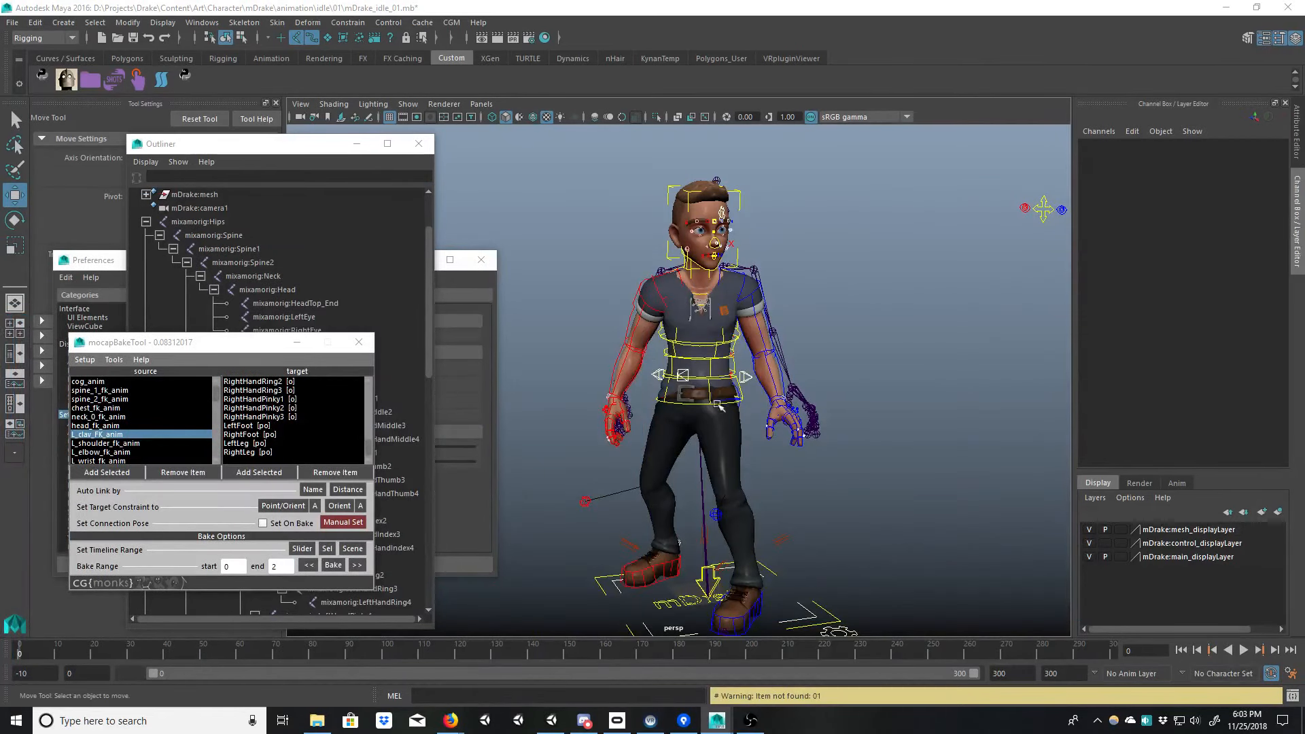
Step: Import the Mixamo file Idle(1).fbx with file content set to Add and update animation
{"action": "left_click_drag", "start_coordinate": [714, 400], "coordinate": [672, 400], "text": "alt"}
{"action": "scroll", "coordinate": [669, 394], "scroll_direction": "down", "scroll_amount": 3}
{"action": "scroll", "coordinate": [707, 390], "scroll_direction": "up", "scroll_amount": 3}
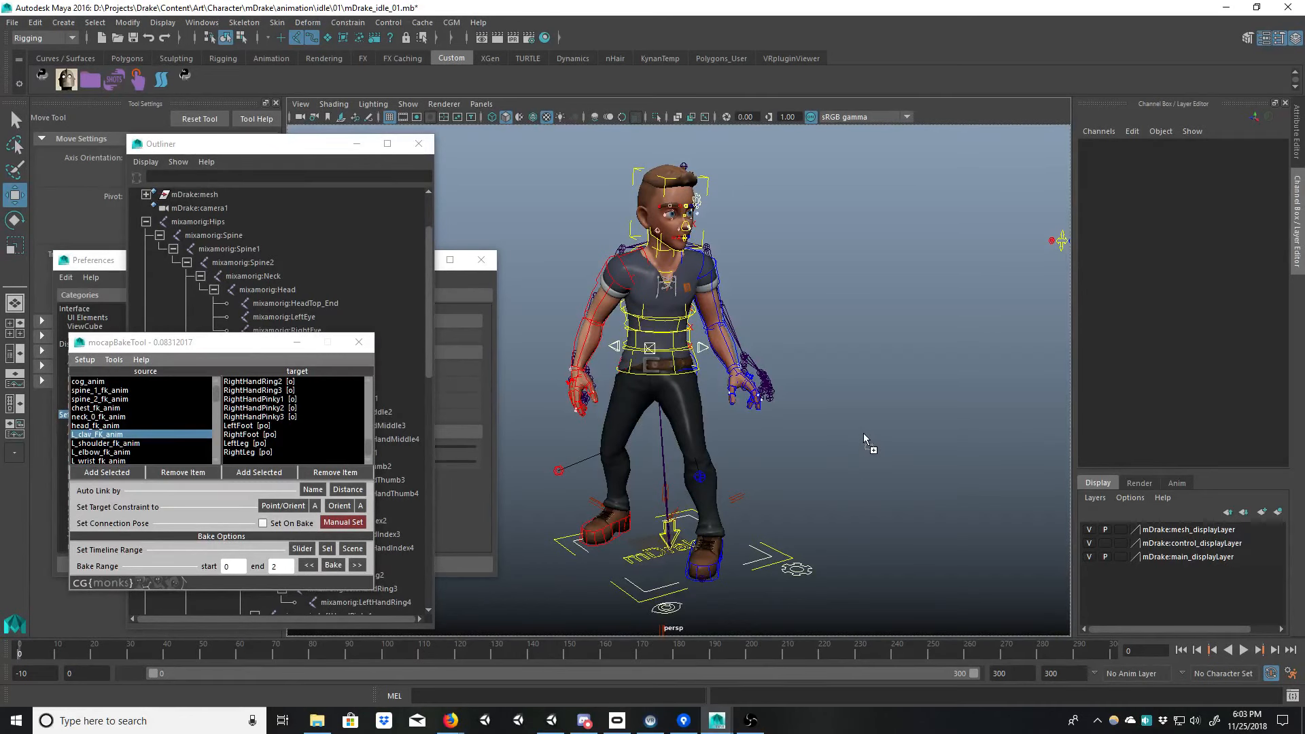
{"action": "left_click_drag", "start_coordinate": [863, 433], "coordinate": [843, 461]}
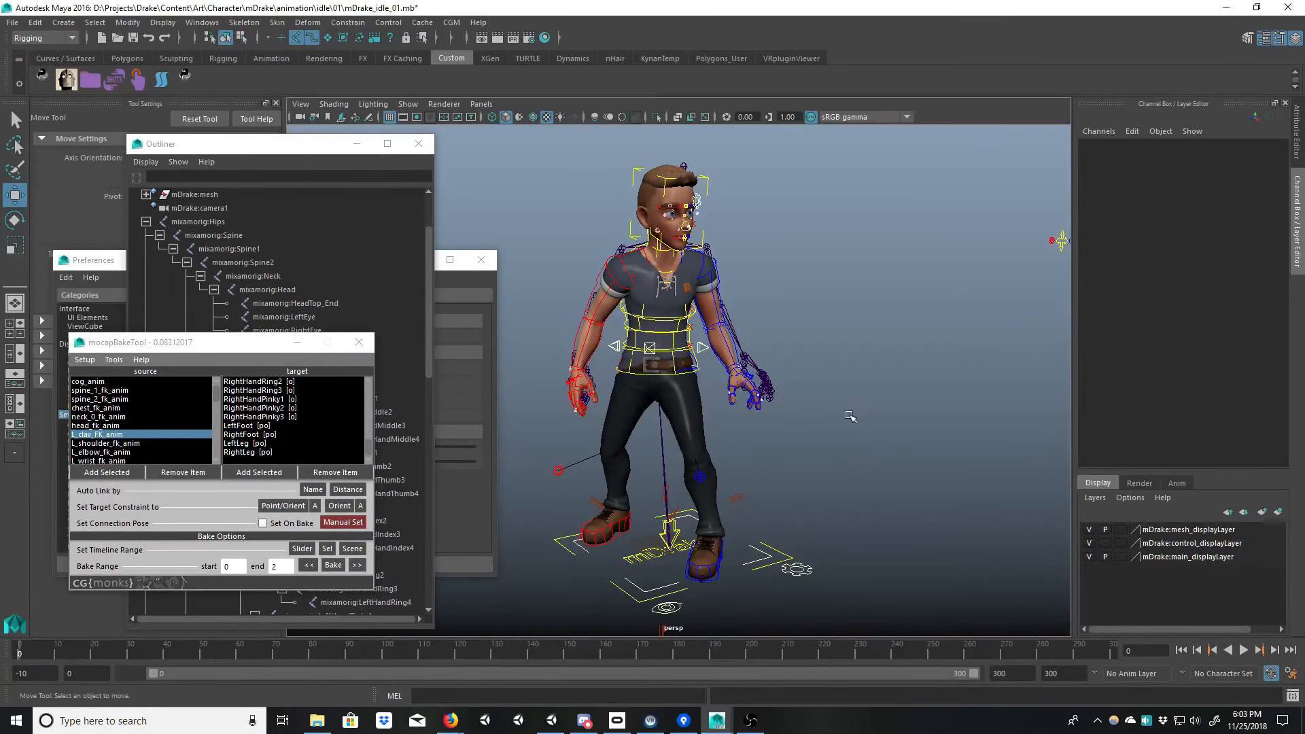
{"action": "left_click_drag", "start_coordinate": [743, 613], "coordinate": [769, 391], "text": "alt"}
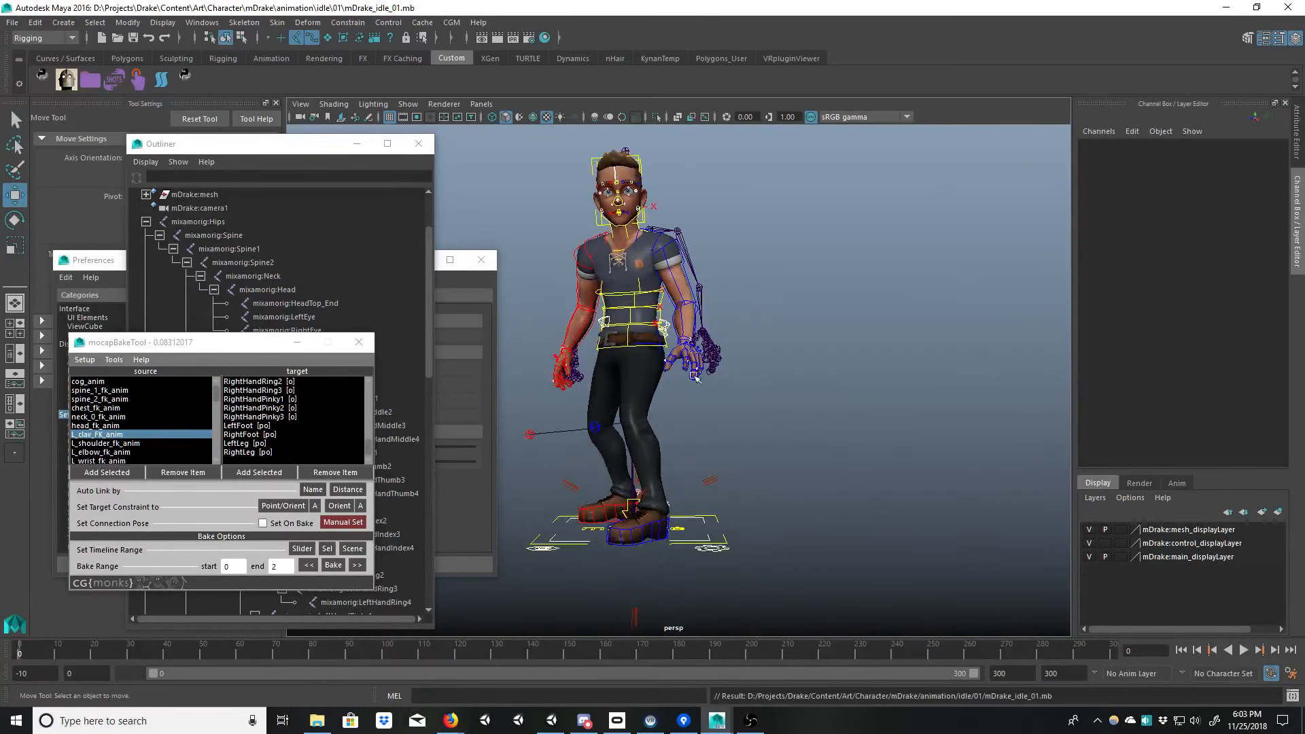
{"action": "left_click_drag", "start_coordinate": [720, 340], "coordinate": [758, 425], "text": "alt"}
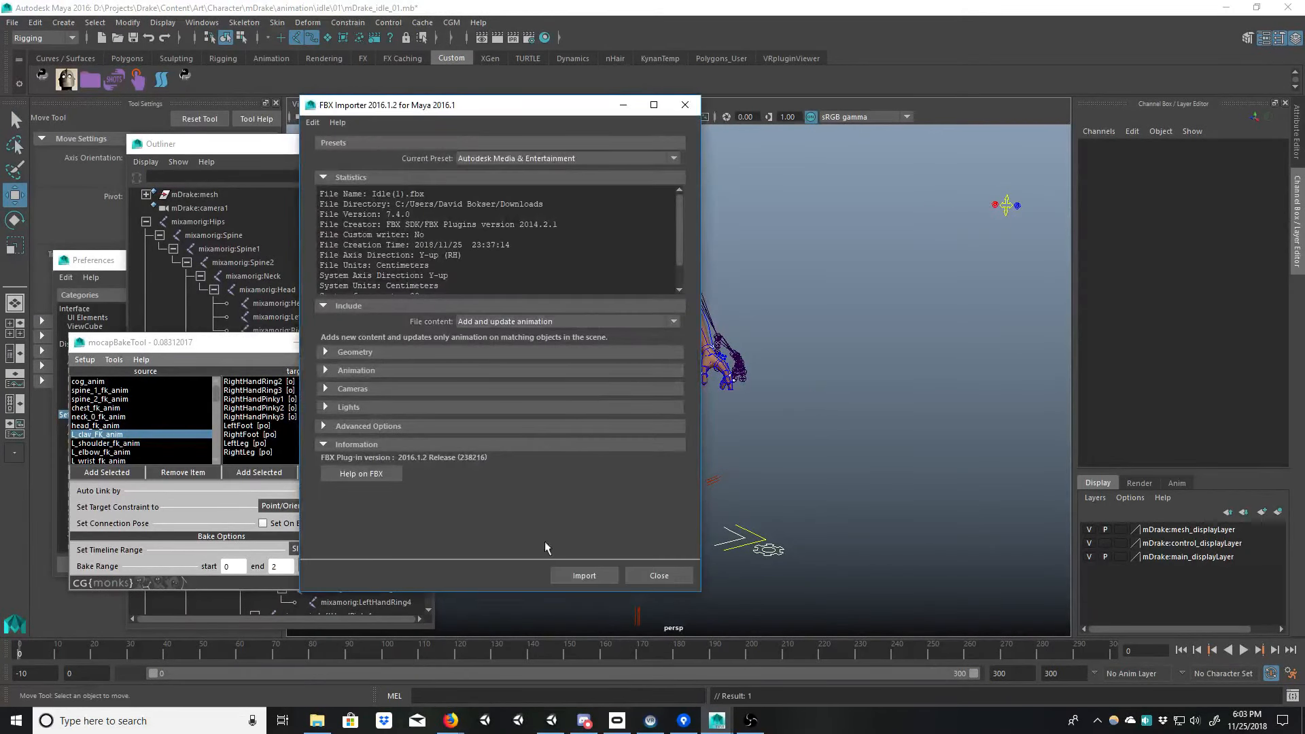
{"action": "left_click", "coordinate": [584, 575]}
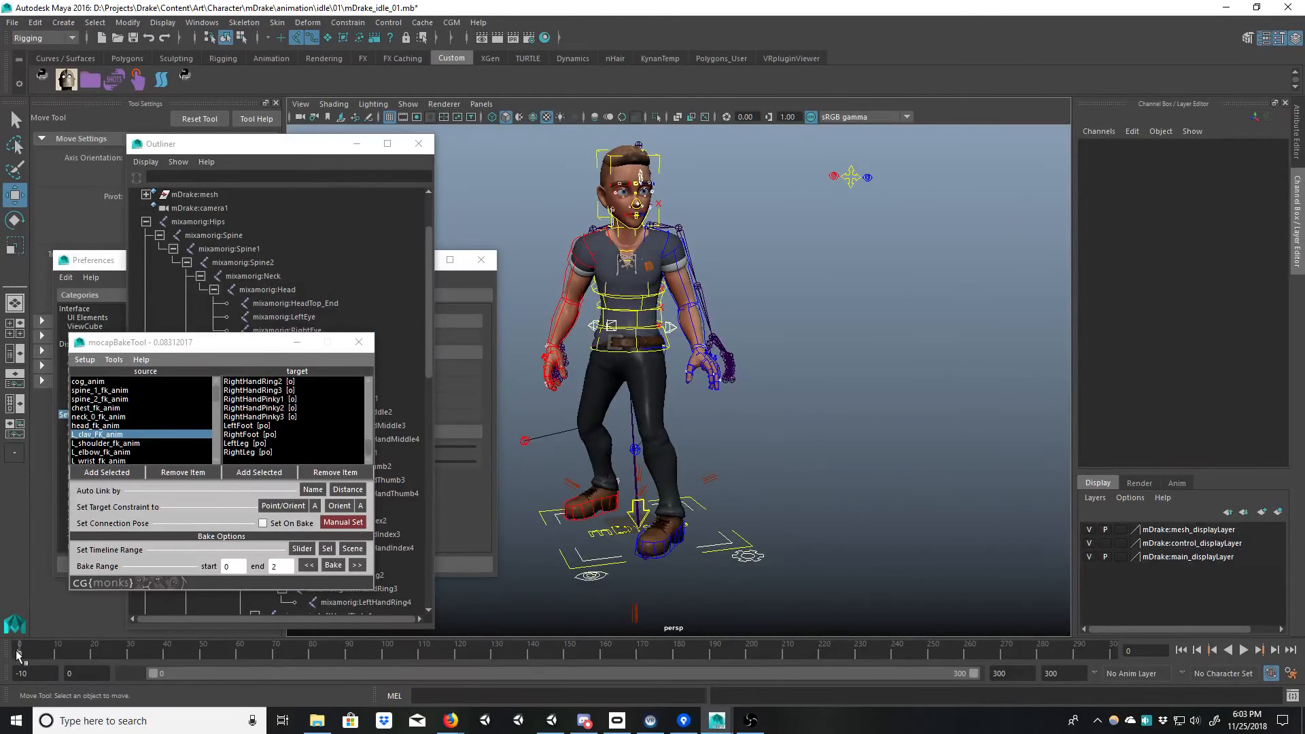
Step: Play back the imported motion and select the mixamorig:LeftArm joint to examine its keys
{"action": "key", "text": "alt+v"}
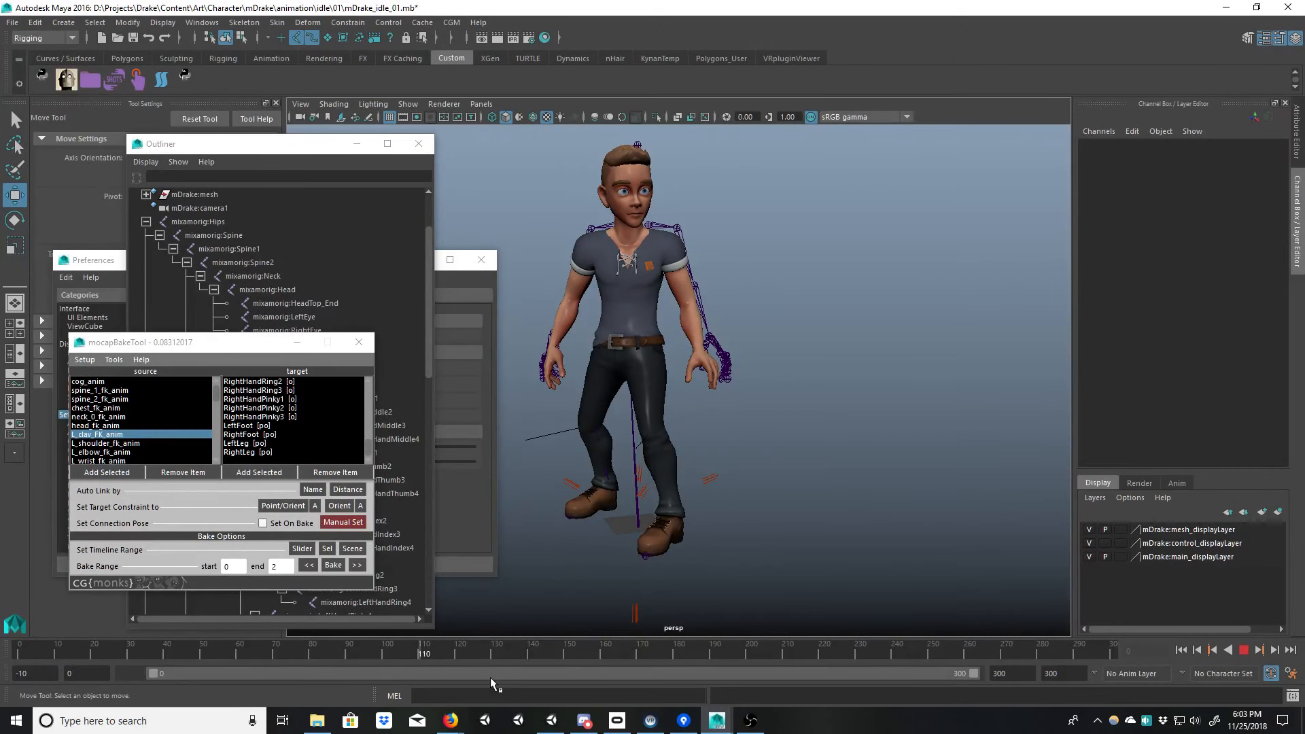
{"action": "key", "text": "alt+v"}
{"action": "key", "text": "q"}
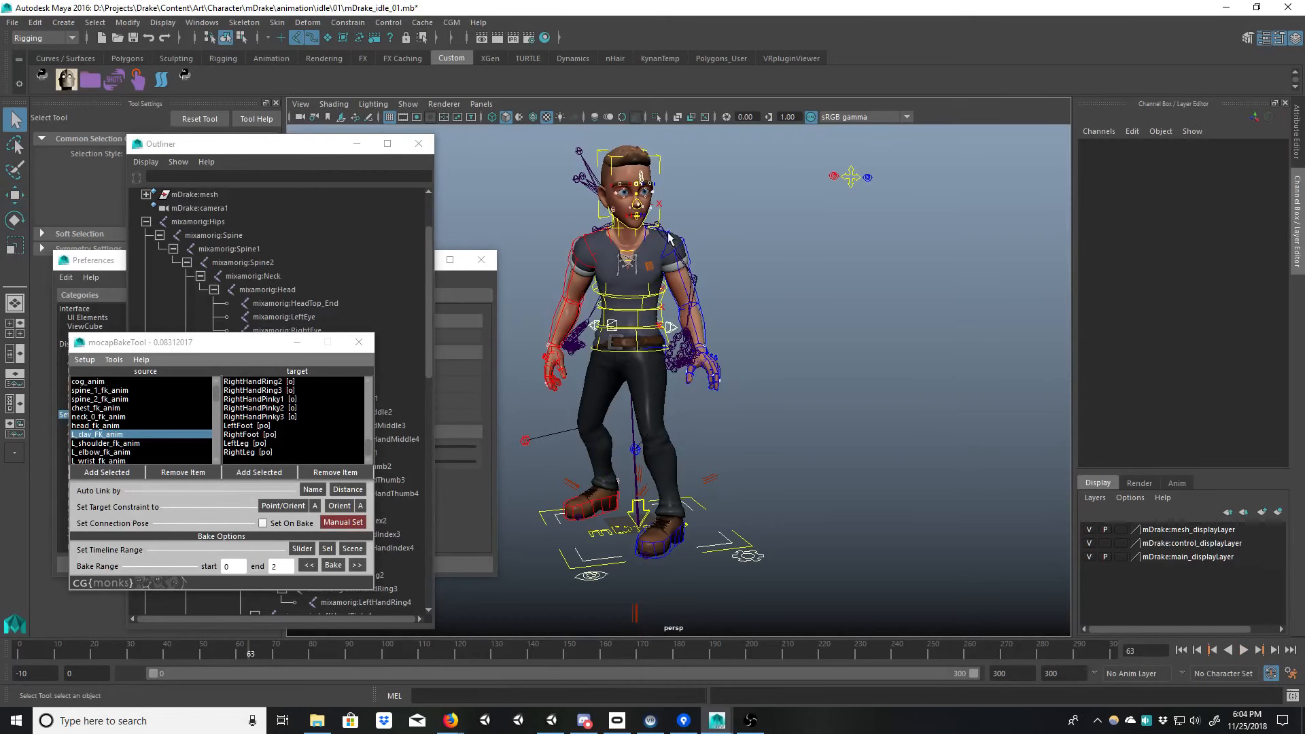
{"action": "left_click", "coordinate": [694, 273]}
{"action": "left_click_drag", "start_coordinate": [690, 303], "coordinate": [659, 316], "text": "alt"}
Step: Set the end of the playback range to frame 120 to match the imported motion
{"action": "left_click", "coordinate": [456, 655]}
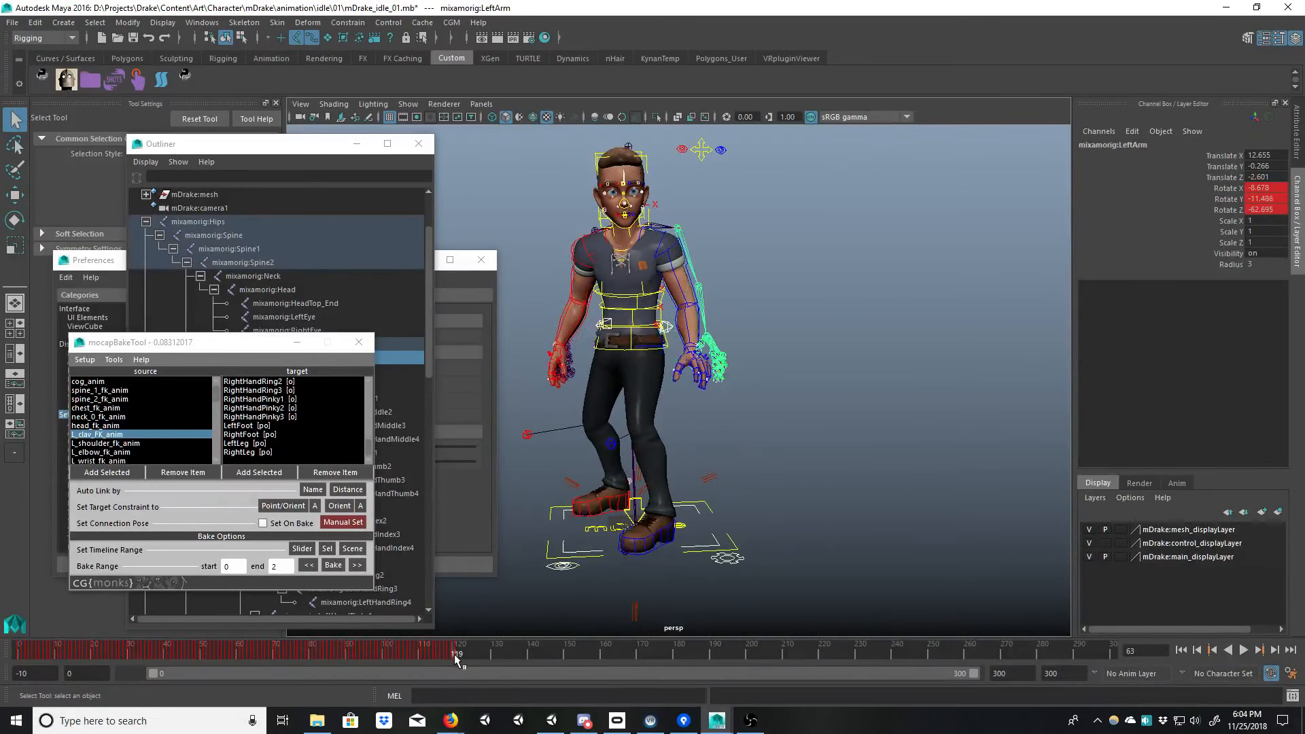
{"action": "double_click", "coordinate": [1011, 673]}
{"action": "type", "text": "120"}
{"action": "key", "text": "Return"}
Step: Save the scene as a new version, mDrake_idle_fidget_01.mb, under idle_fidget variation 01 in the Animation Importer
{"action": "left_click_drag", "start_coordinate": [673, 301], "coordinate": [673, 337], "text": "alt"}
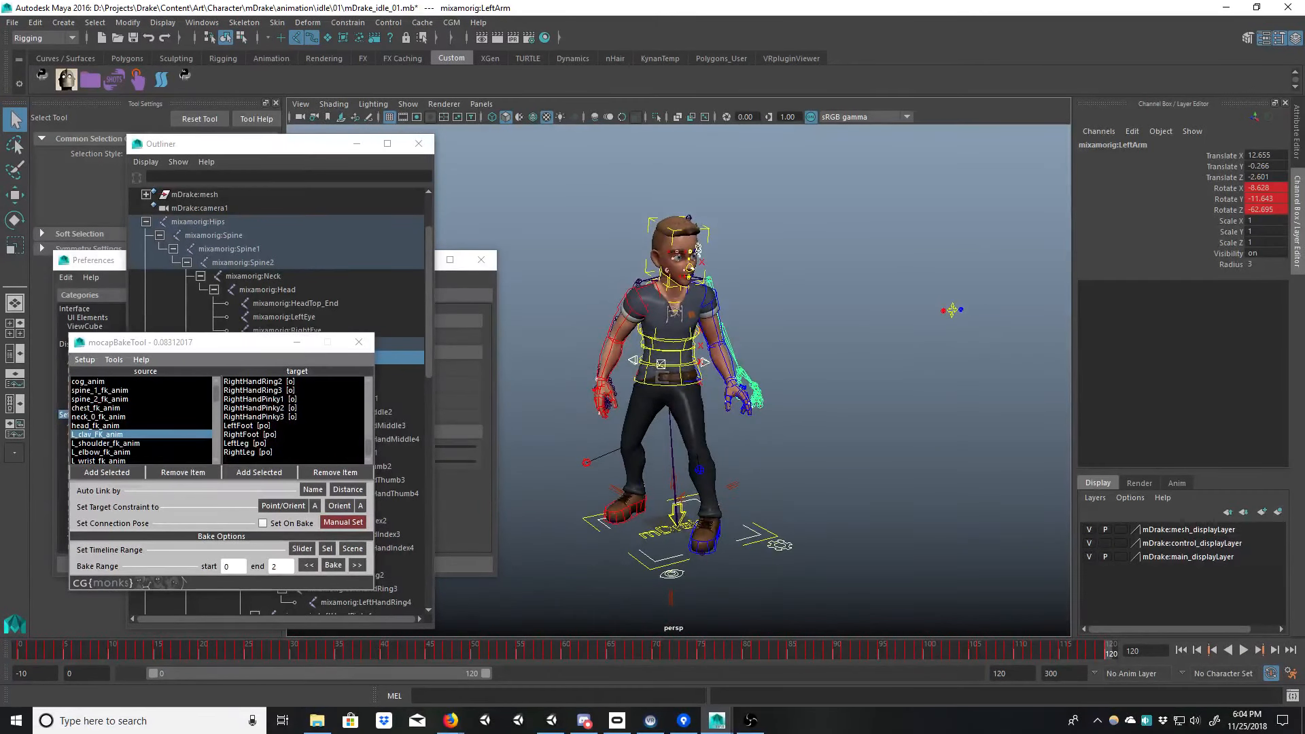
{"action": "left_click_drag", "start_coordinate": [0, 301], "coordinate": [569, 199]}
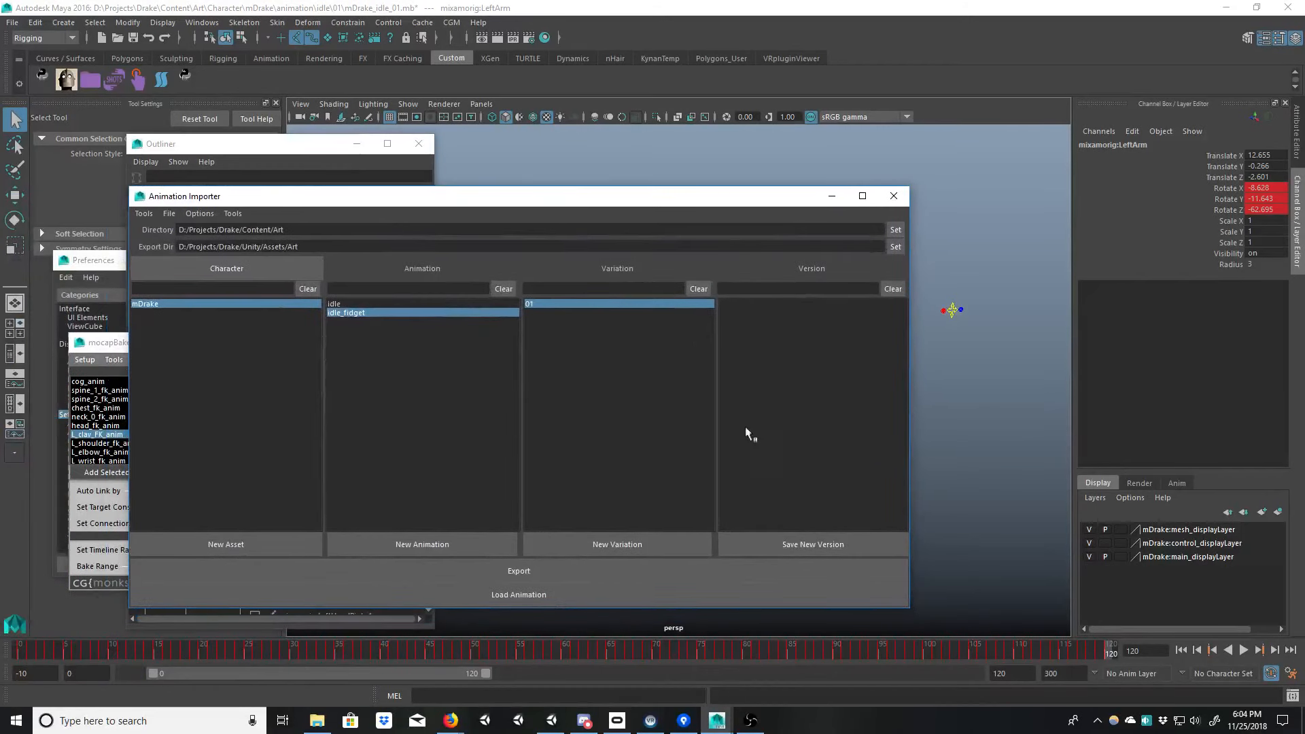
{"action": "left_click", "coordinate": [796, 544]}
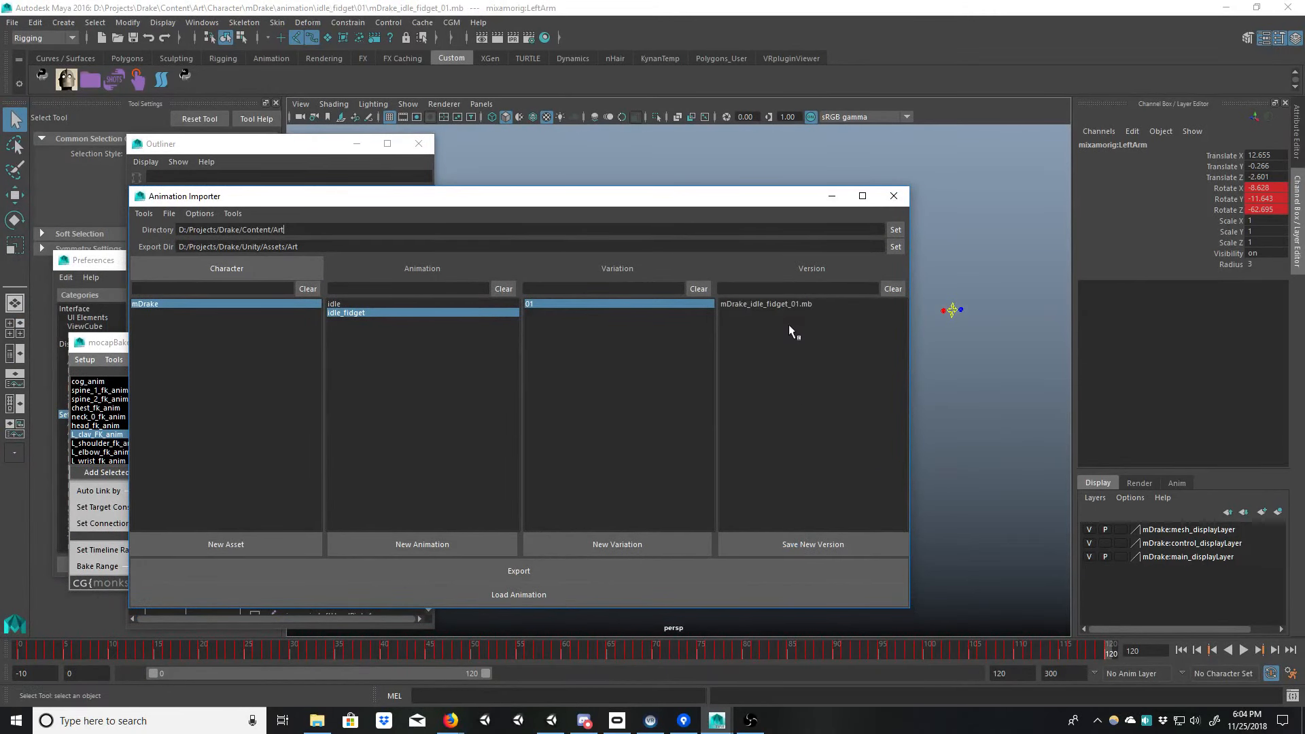
{"action": "left_click_drag", "start_coordinate": [727, 198], "coordinate": [0, 305]}
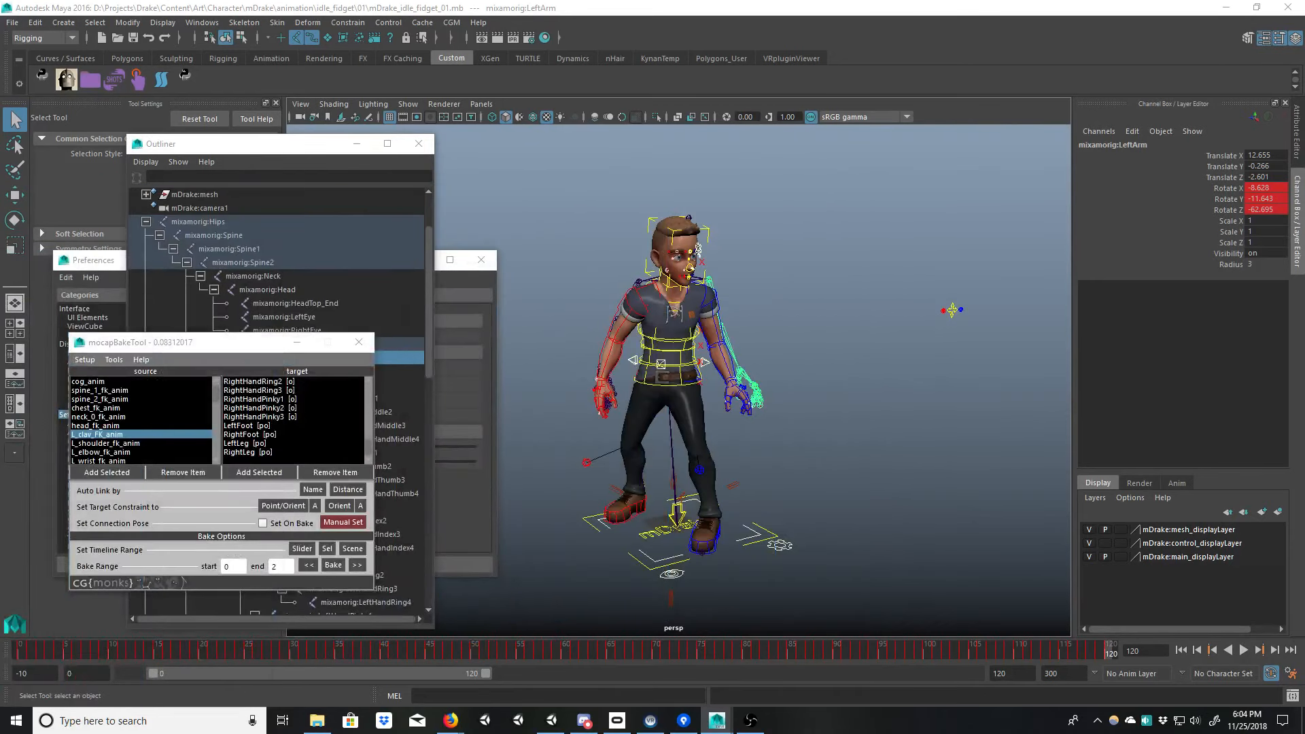
Step: Pick the right shoulder FK control and extend the selection to all of the mDrake rig's animation controls
{"action": "left_click_drag", "start_coordinate": [822, 391], "coordinate": [705, 415], "text": "alt"}
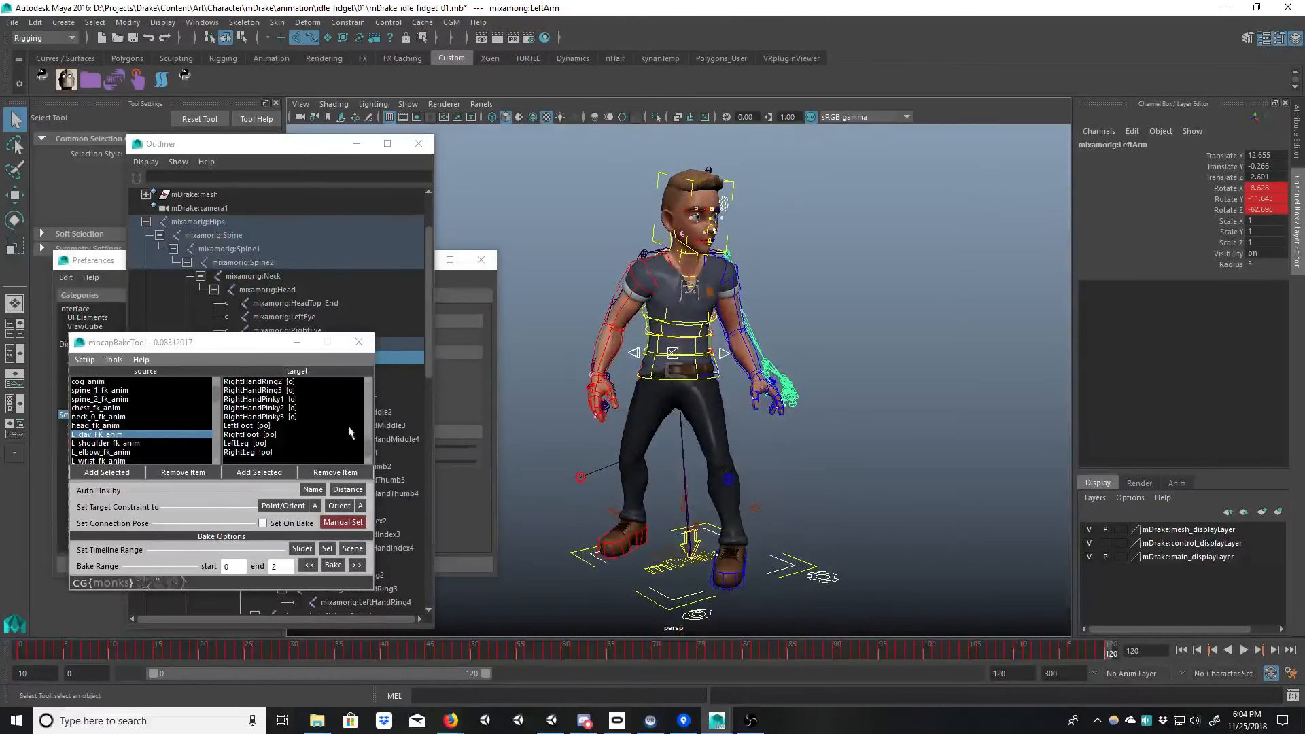
{"action": "left_click", "coordinate": [623, 317]}
{"action": "left_click_drag", "start_coordinate": [624, 316], "coordinate": [598, 347], "text": "alt"}
{"action": "left_click", "coordinate": [642, 302]}
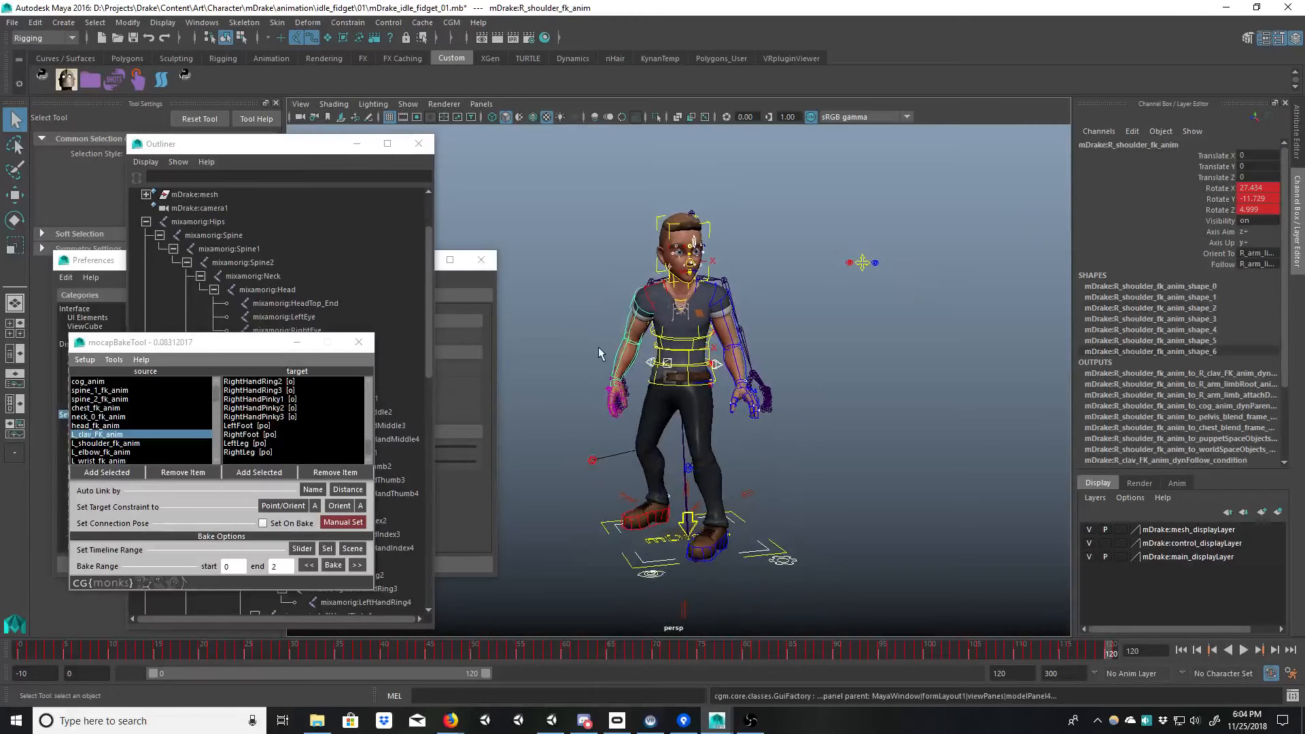
{"action": "key", "text": "s"}
{"action": "left_click", "coordinate": [598, 347]}
{"action": "left_click", "coordinate": [576, 571]}
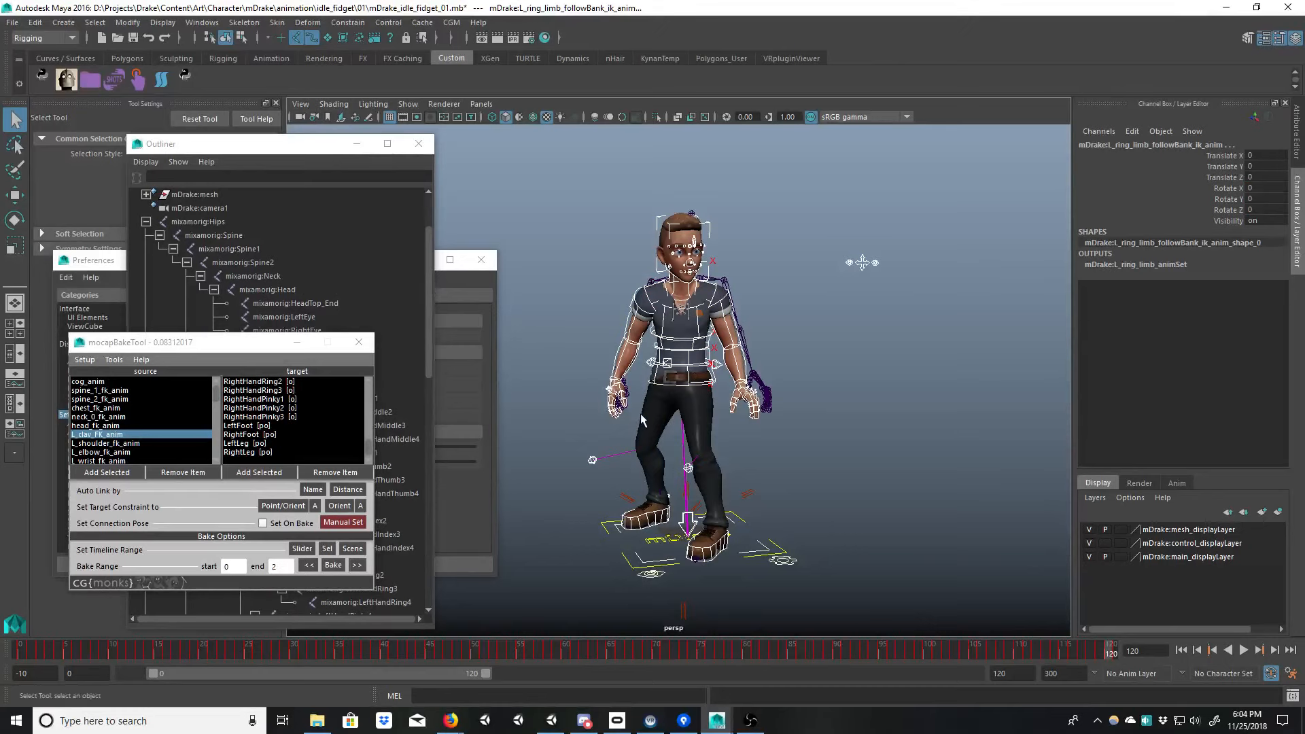
Step: Delete the old idle keys of all selected rig controls in the Graph Editor and close it
{"action": "left_click_drag", "start_coordinate": [653, 445], "coordinate": [586, 449], "text": "alt"}
{"action": "right_click_drag", "start_coordinate": [652, 432], "coordinate": [615, 428], "text": "alt"}
{"action": "left_click_drag", "start_coordinate": [616, 428], "coordinate": [877, 357], "text": "alt"}
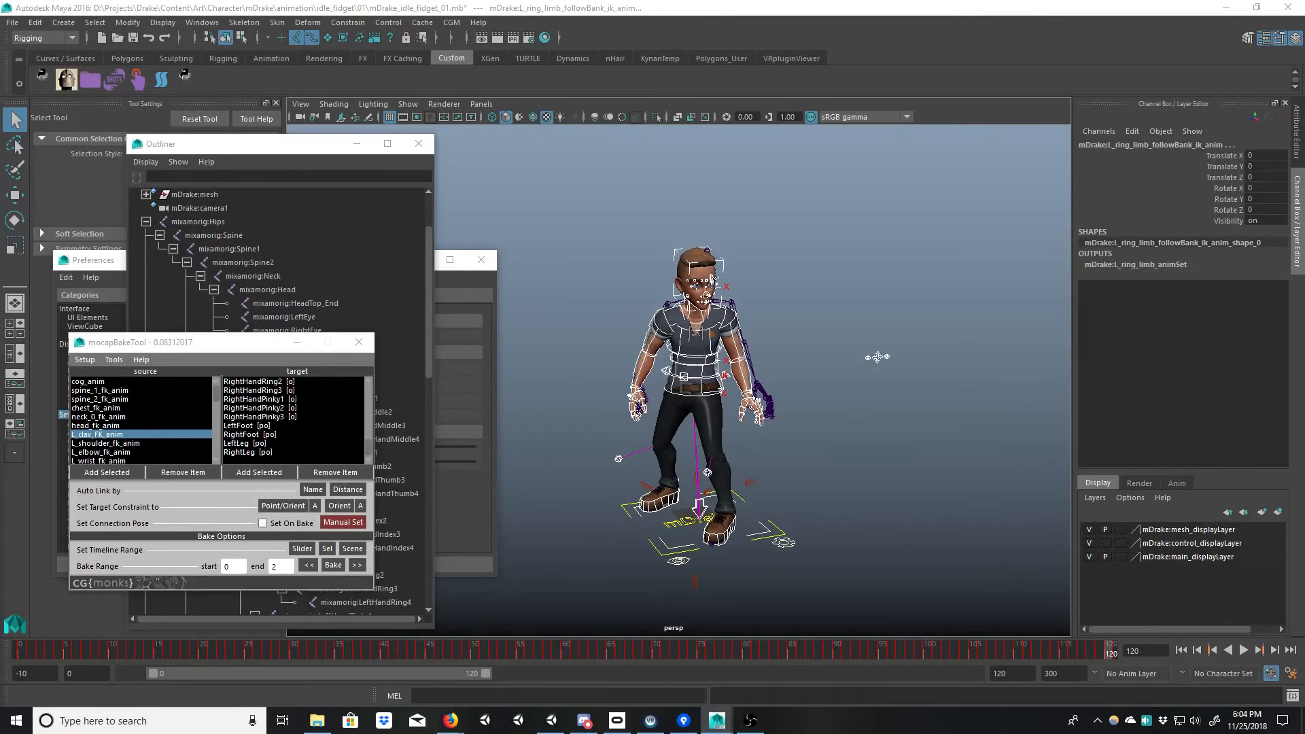
{"action": "middle_click_drag", "start_coordinate": [641, 385], "coordinate": [654, 372], "text": "alt"}
{"action": "key", "text": "g"}
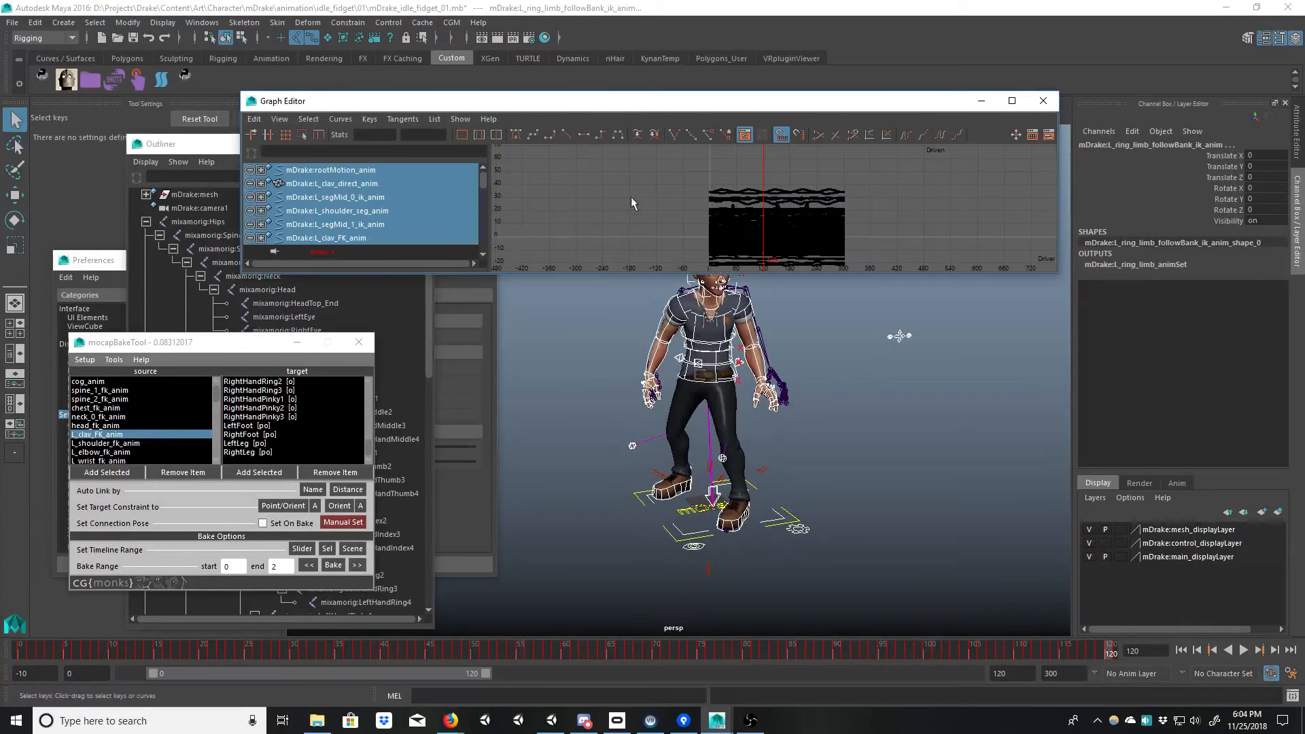
{"action": "left_click_drag", "start_coordinate": [721, 100], "coordinate": [694, 85]}
{"action": "middle_click_drag", "start_coordinate": [726, 228], "coordinate": [750, 204], "text": "alt"}
{"action": "right_click_drag", "start_coordinate": [750, 204], "coordinate": [693, 162], "text": "alt"}
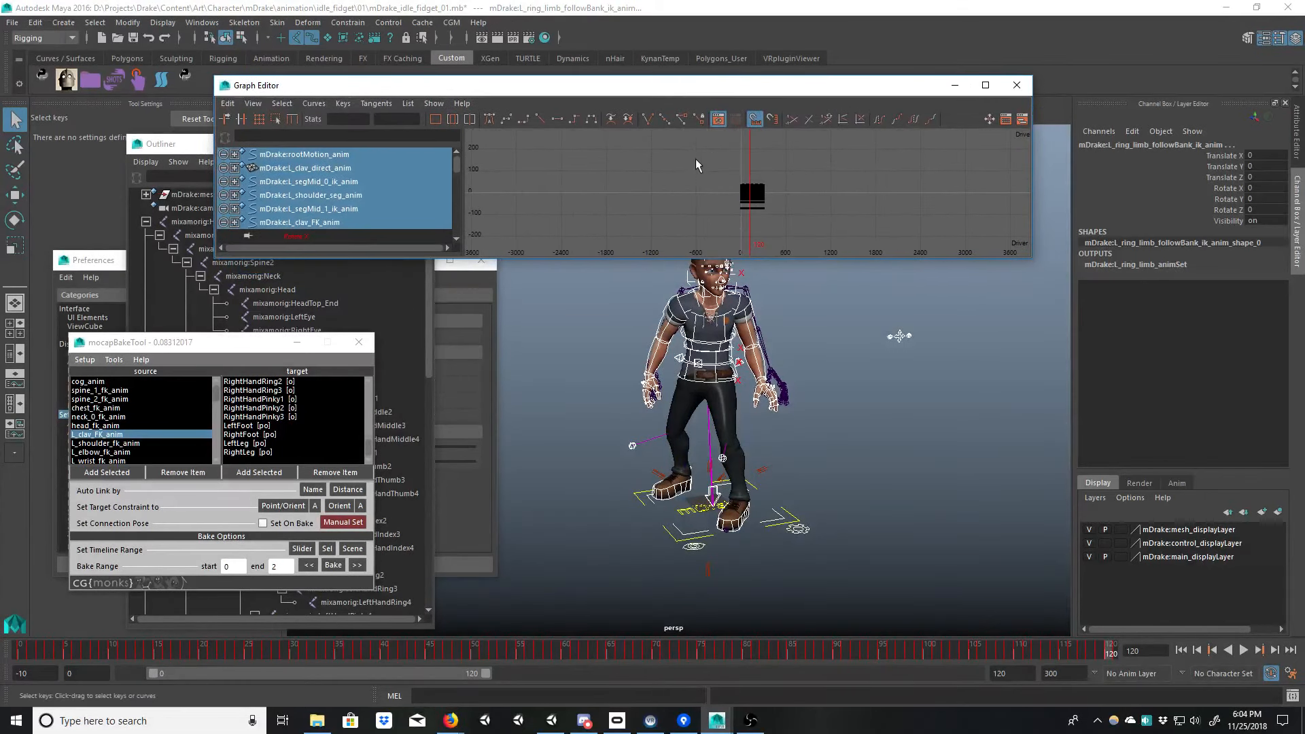
{"action": "left_click_drag", "start_coordinate": [846, 297], "coordinate": [827, 228]}
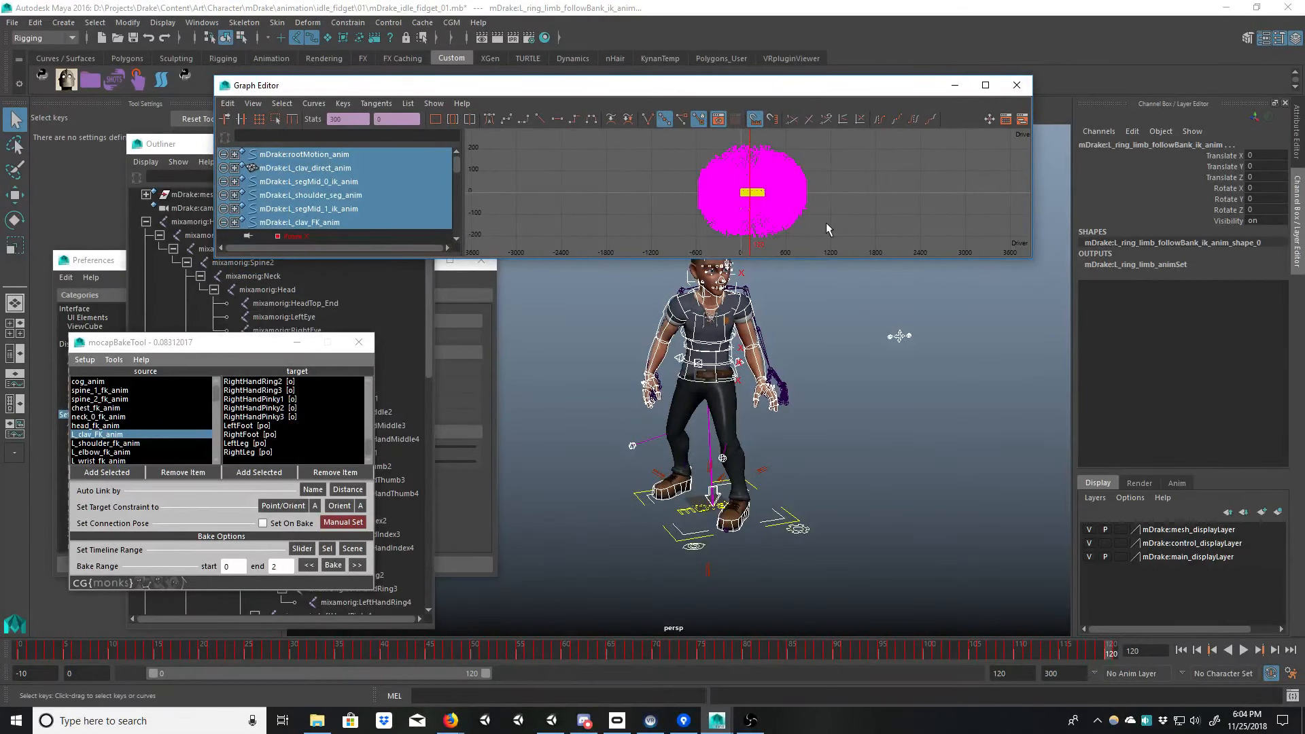
{"action": "key", "text": "Delete"}
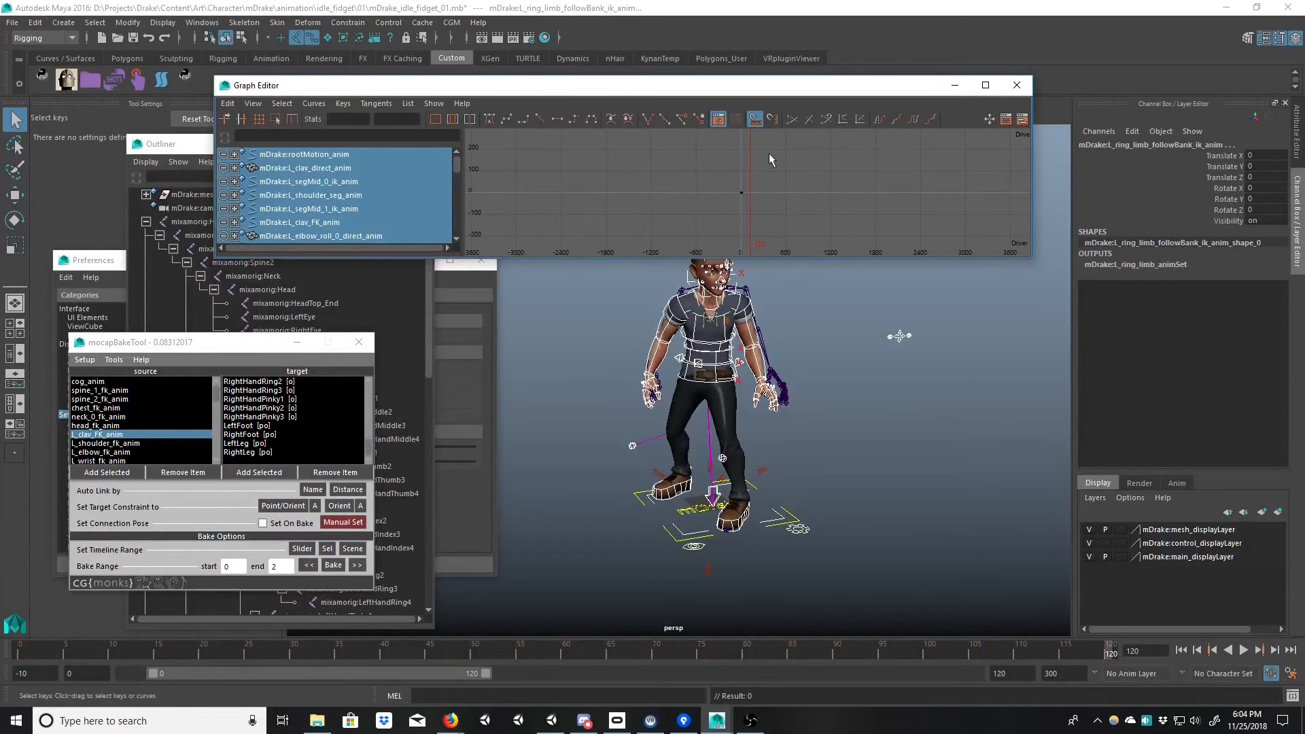
{"action": "left_click", "coordinate": [1017, 91]}
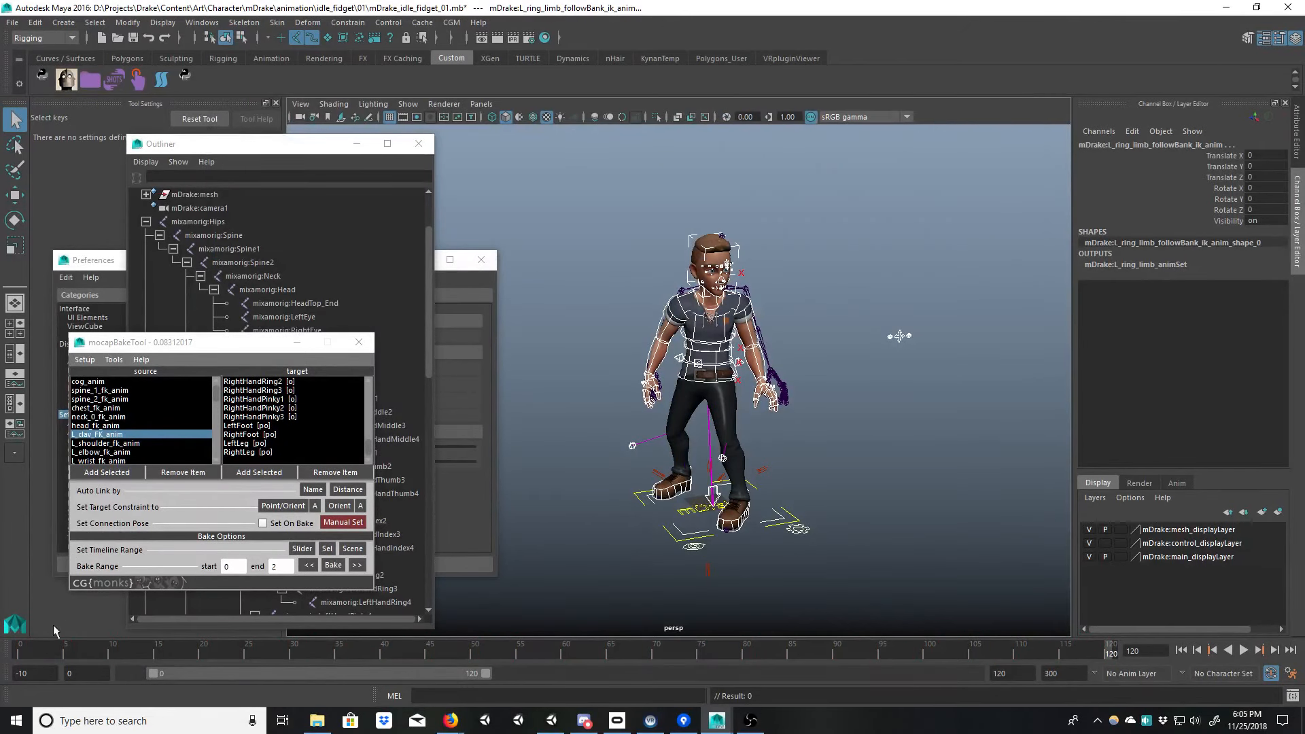
Step: Play back the imported skeleton motion beside the cleared rig and return to frame 0
{"action": "key", "text": "alt+v"}
{"action": "left_click", "coordinate": [1180, 650]}
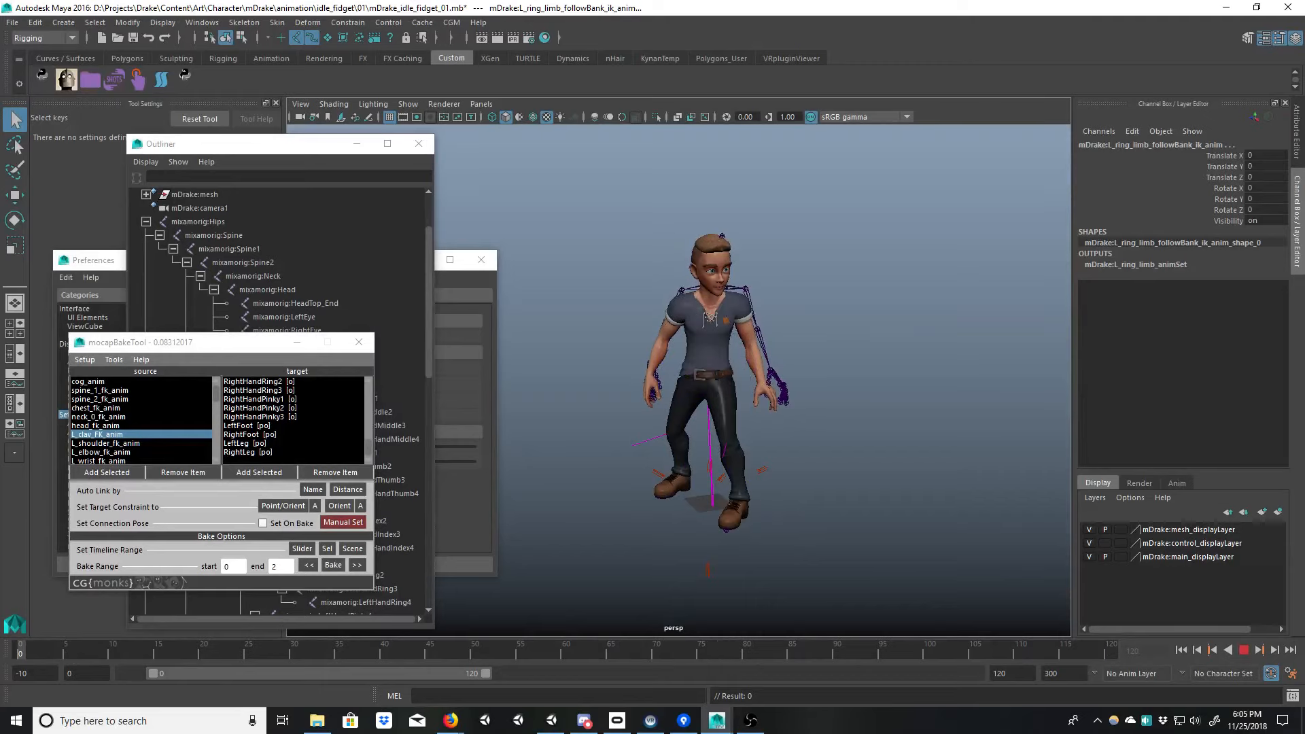
{"action": "right_click_drag", "start_coordinate": [897, 338], "coordinate": [808, 436], "text": "alt"}
{"action": "key", "text": "alt+v"}
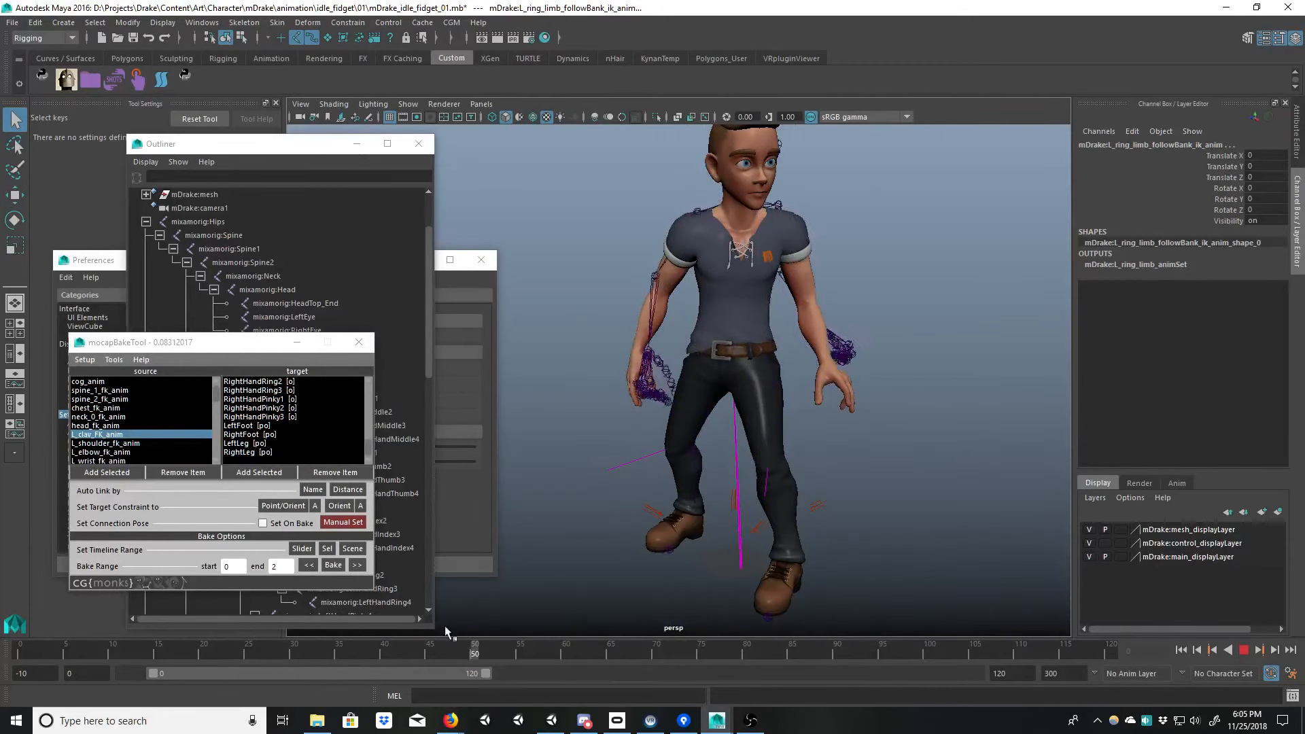
{"action": "key", "text": "alt+shift+v"}
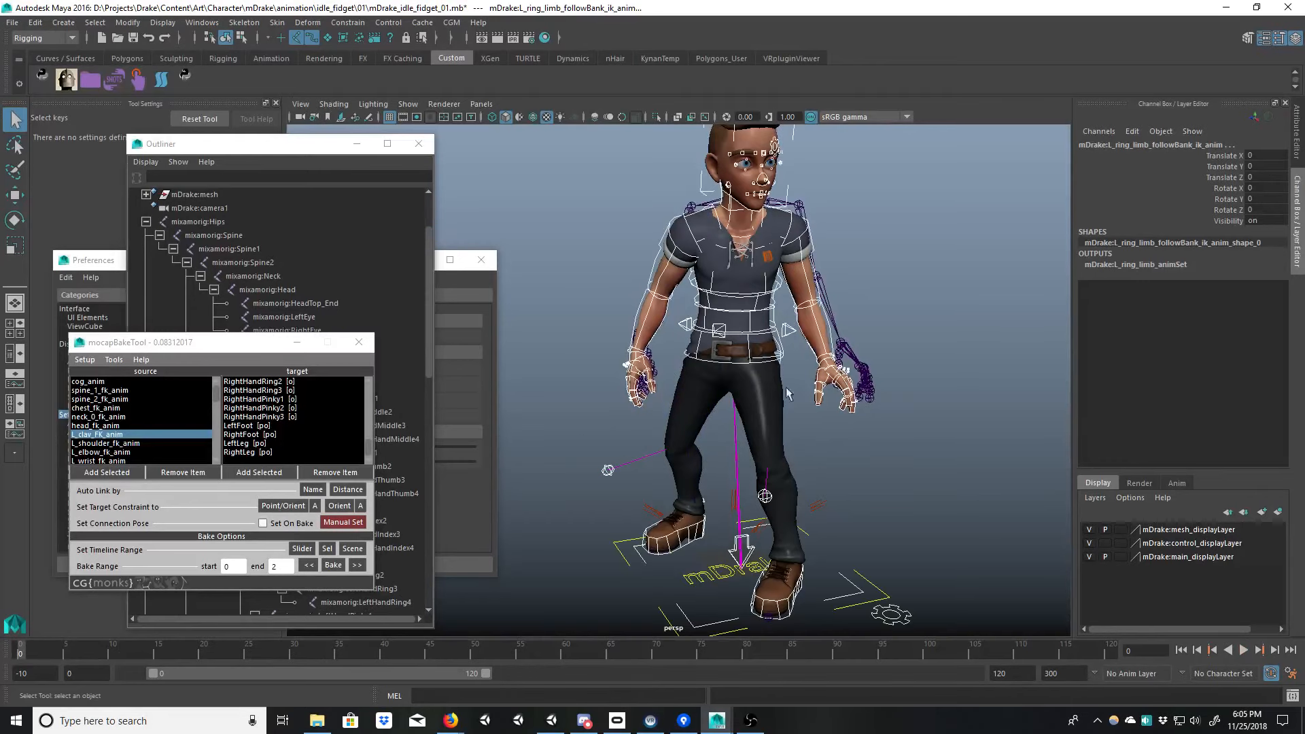
Step: Set the bake range in mocapBakeTool to frames 0 to 120 and select the right shoulder FK control
{"action": "right_click_drag", "start_coordinate": [749, 396], "coordinate": [611, 367], "text": "alt"}
{"action": "left_click_drag", "start_coordinate": [229, 342], "coordinate": [238, 319]}
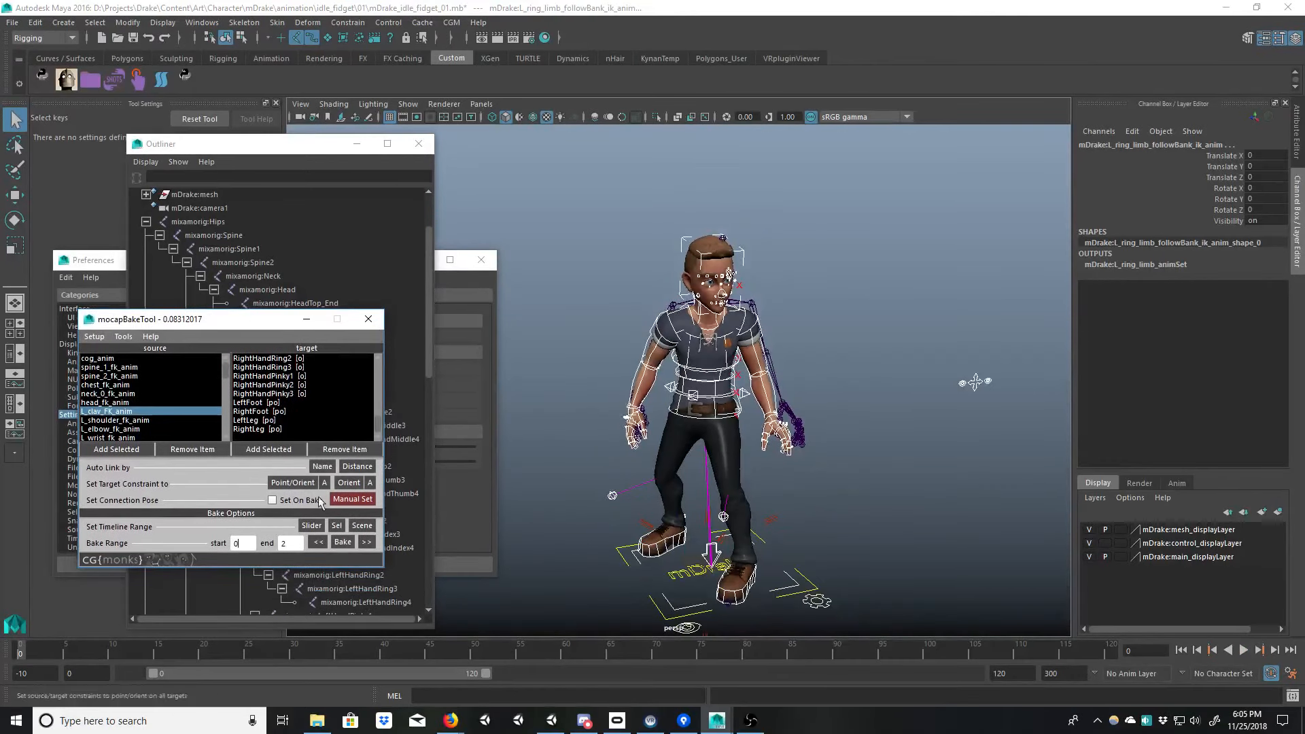
{"action": "left_click", "coordinate": [343, 543]}
{"action": "left_click", "coordinate": [644, 337]}
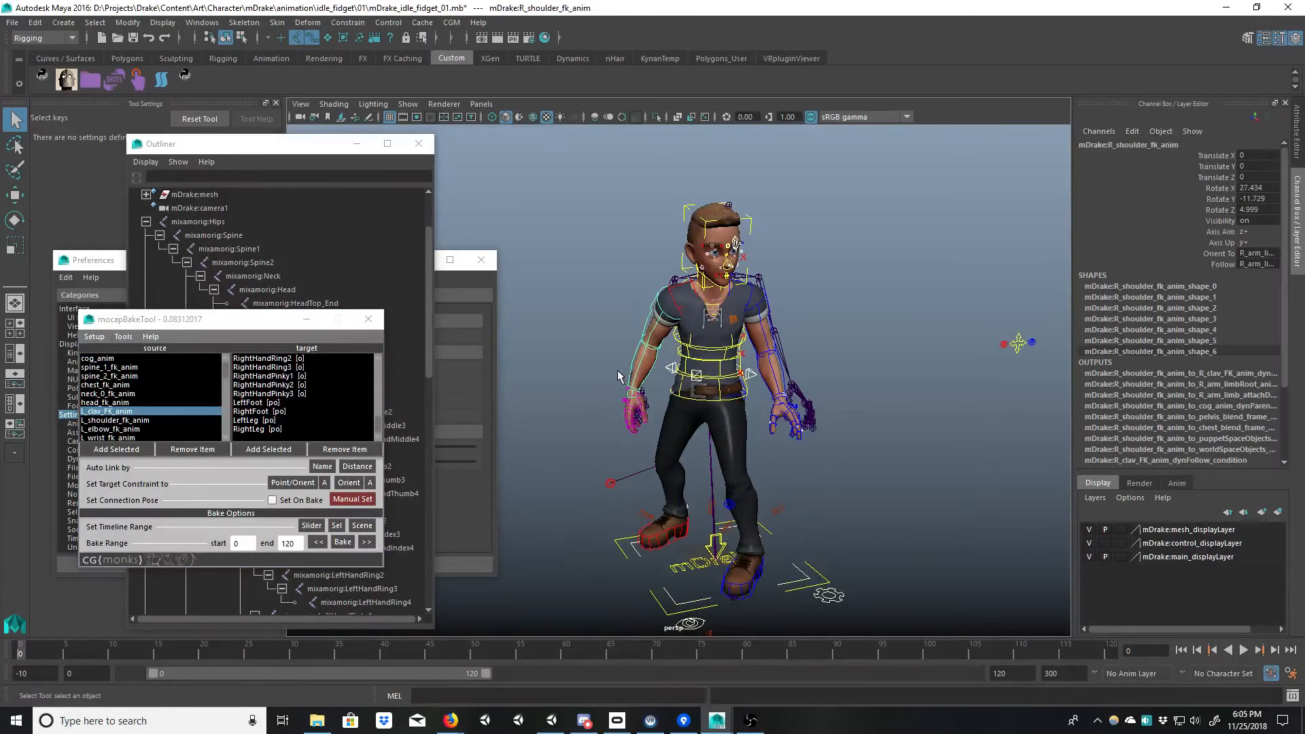
Step: Select all animation controls of the mDrake puppet, starting from the right shoulder FK control
{"action": "left_click_drag", "start_coordinate": [618, 373], "coordinate": [576, 342], "text": "alt"}
{"action": "right_click_drag", "start_coordinate": [577, 341], "coordinate": [544, 575]}
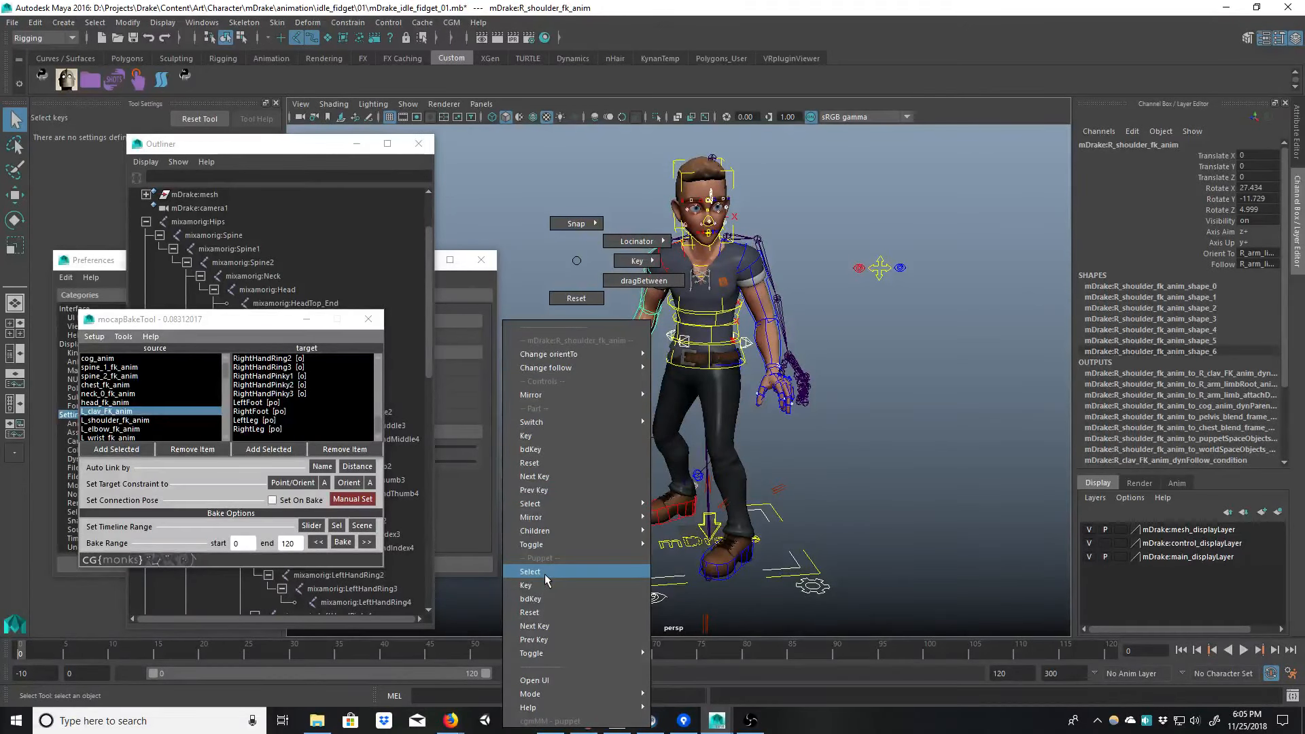
{"action": "right_click_drag", "start_coordinate": [545, 573], "coordinate": [544, 573]}
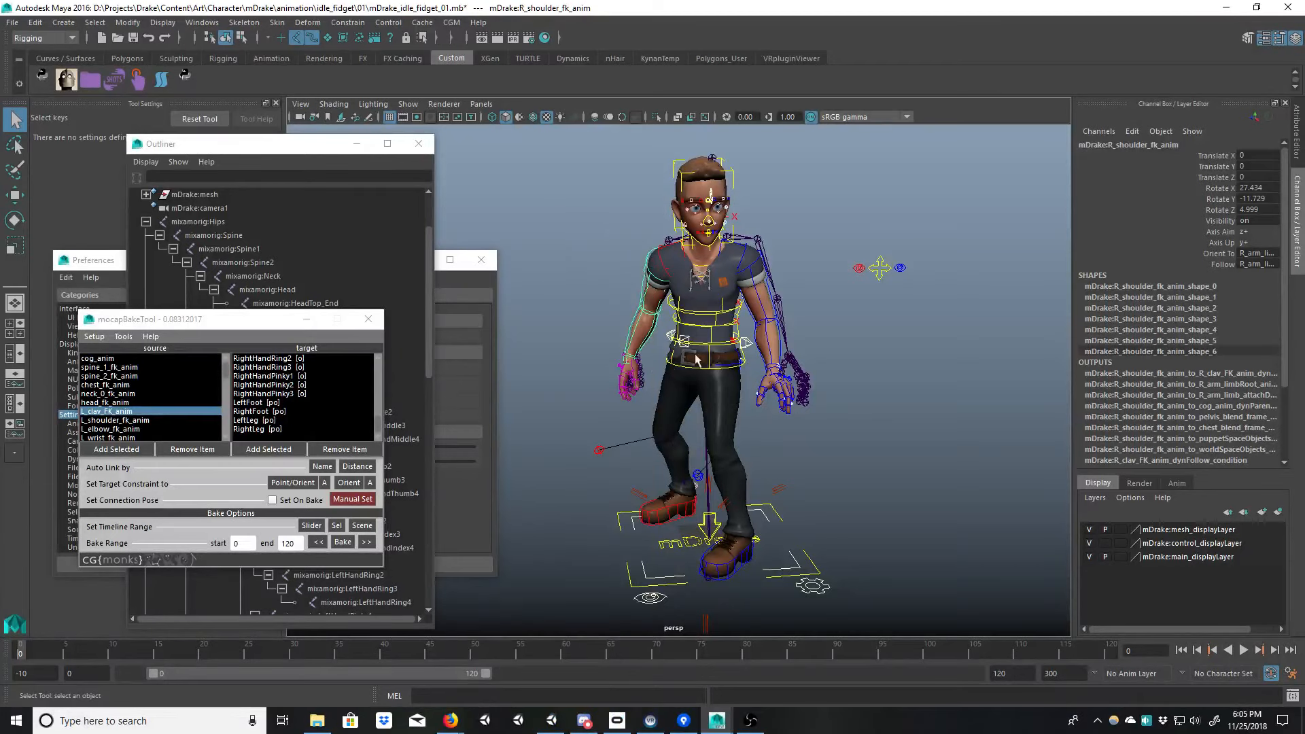
{"action": "left_click_drag", "start_coordinate": [716, 386], "coordinate": [713, 308], "text": "alt"}
{"action": "left_click_drag", "start_coordinate": [665, 415], "coordinate": [730, 422], "text": "alt"}
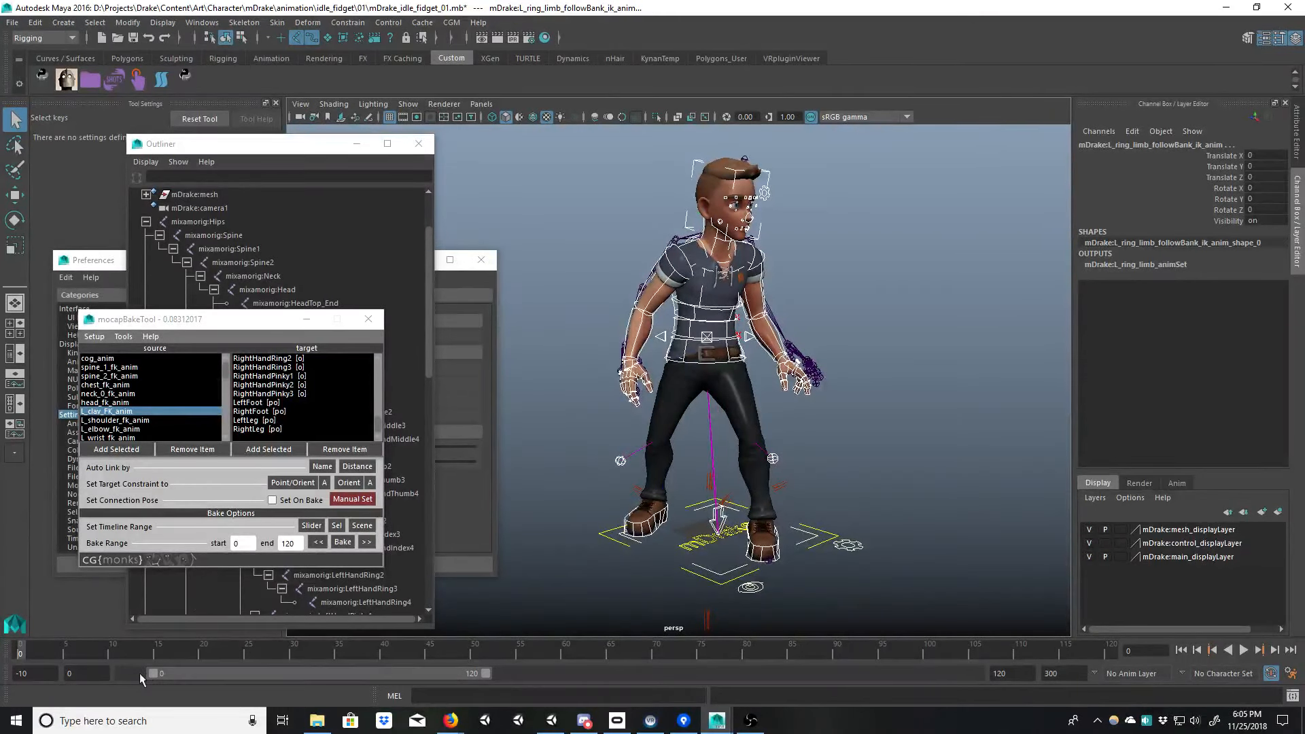
Step: Key all selected controls at frame -1, then reset the playback start to 0 and return to frame 0
{"action": "left_click_drag", "start_coordinate": [155, 671], "coordinate": [147, 673]}
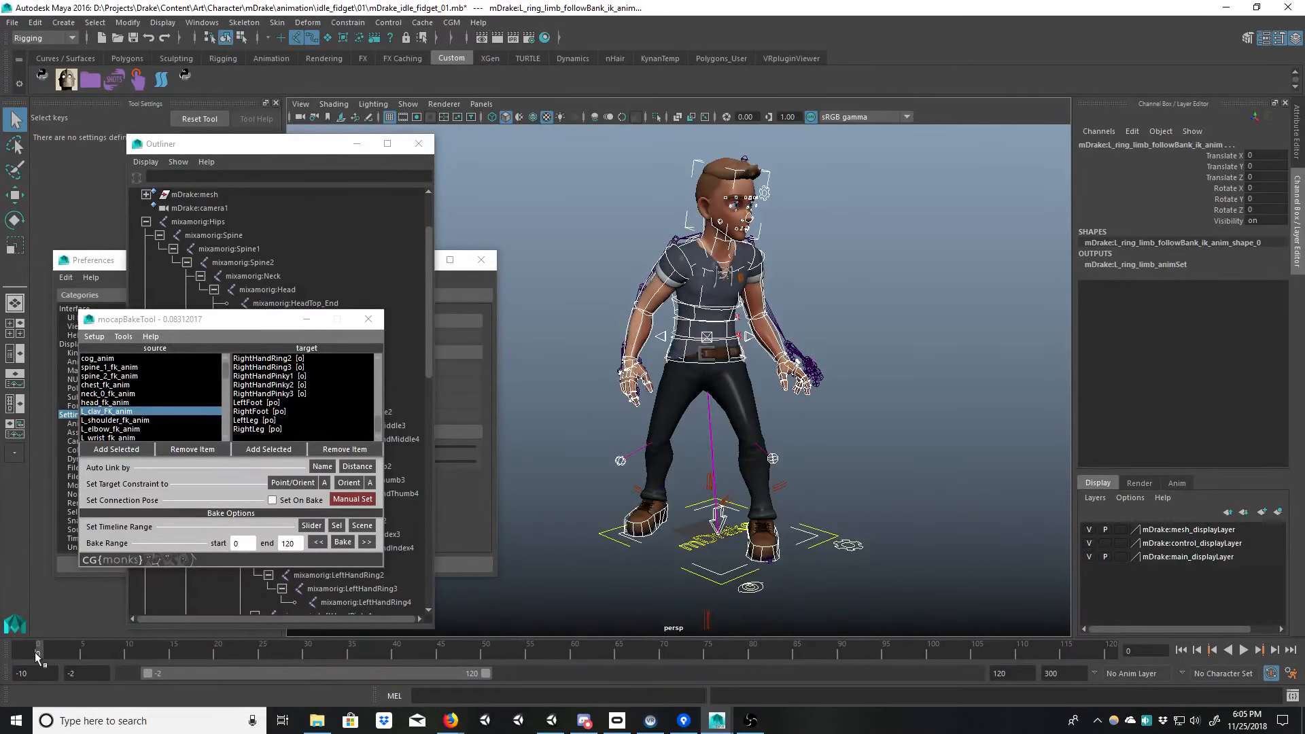
{"action": "left_click_drag", "start_coordinate": [35, 654], "coordinate": [30, 653]}
{"action": "mouse_move", "coordinate": [663, 416]}
{"action": "middle_mouse_down", "text": "alt"}
{"action": "mouse_move", "coordinate": [671, 426]}
{"action": "mouse_move", "coordinate": [650, 432]}
{"action": "middle_mouse_up", "text": "alt"}
{"action": "key", "text": "s"}
{"action": "left_click_drag", "start_coordinate": [79, 673], "coordinate": [42, 655]}
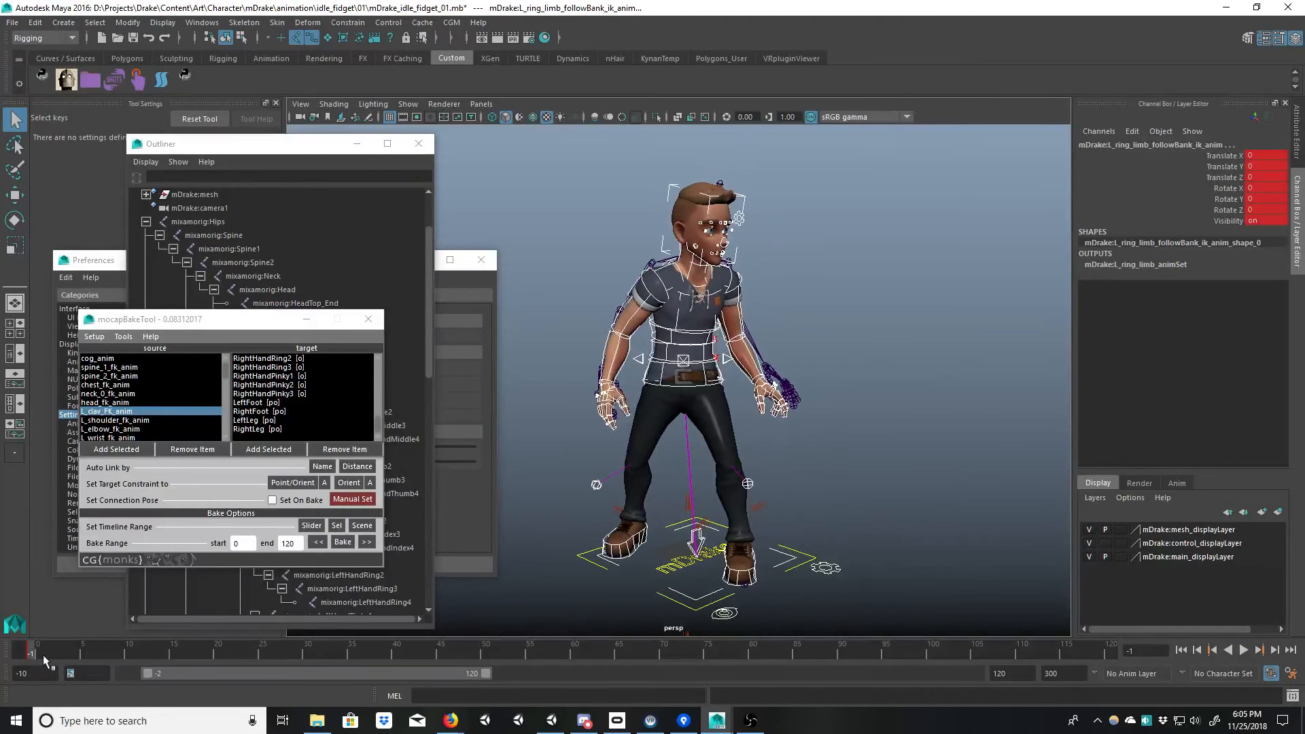
{"action": "type", "text": "0"}
{"action": "key", "text": "Return"}
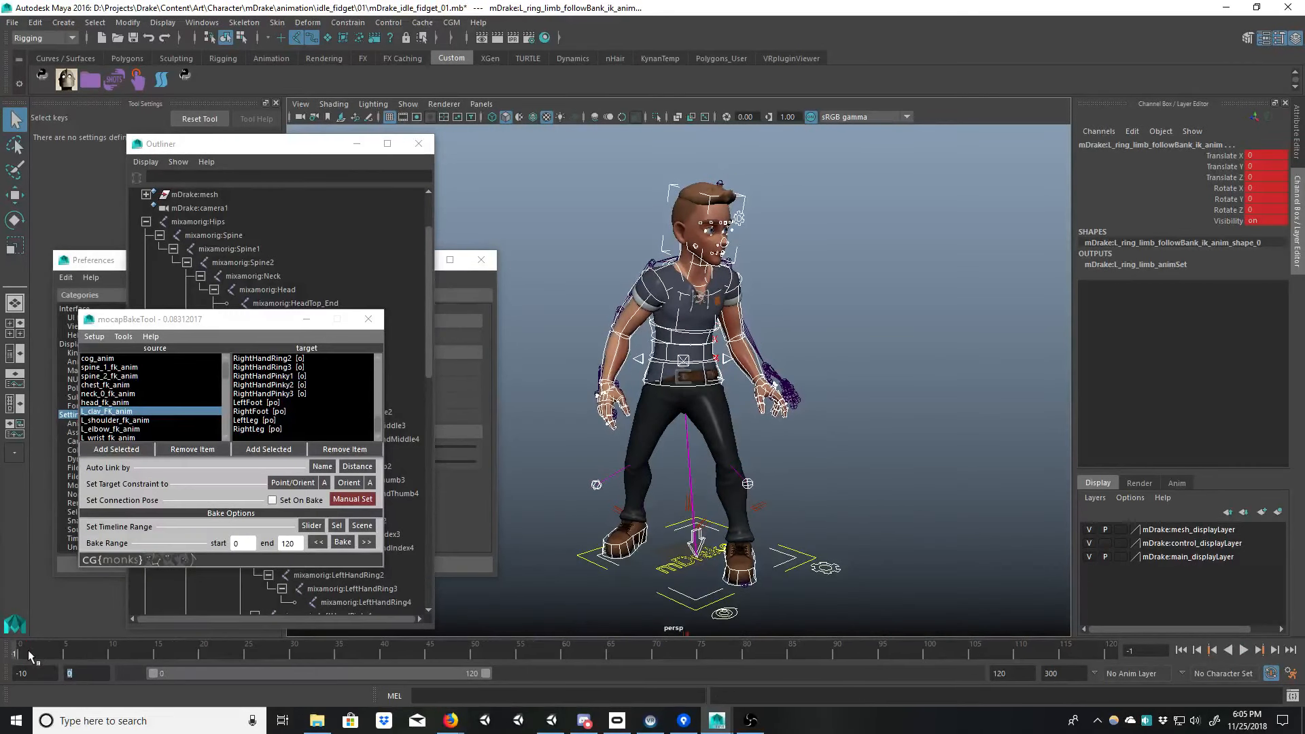
{"action": "left_click_drag", "start_coordinate": [7, 650], "coordinate": [23, 652]}
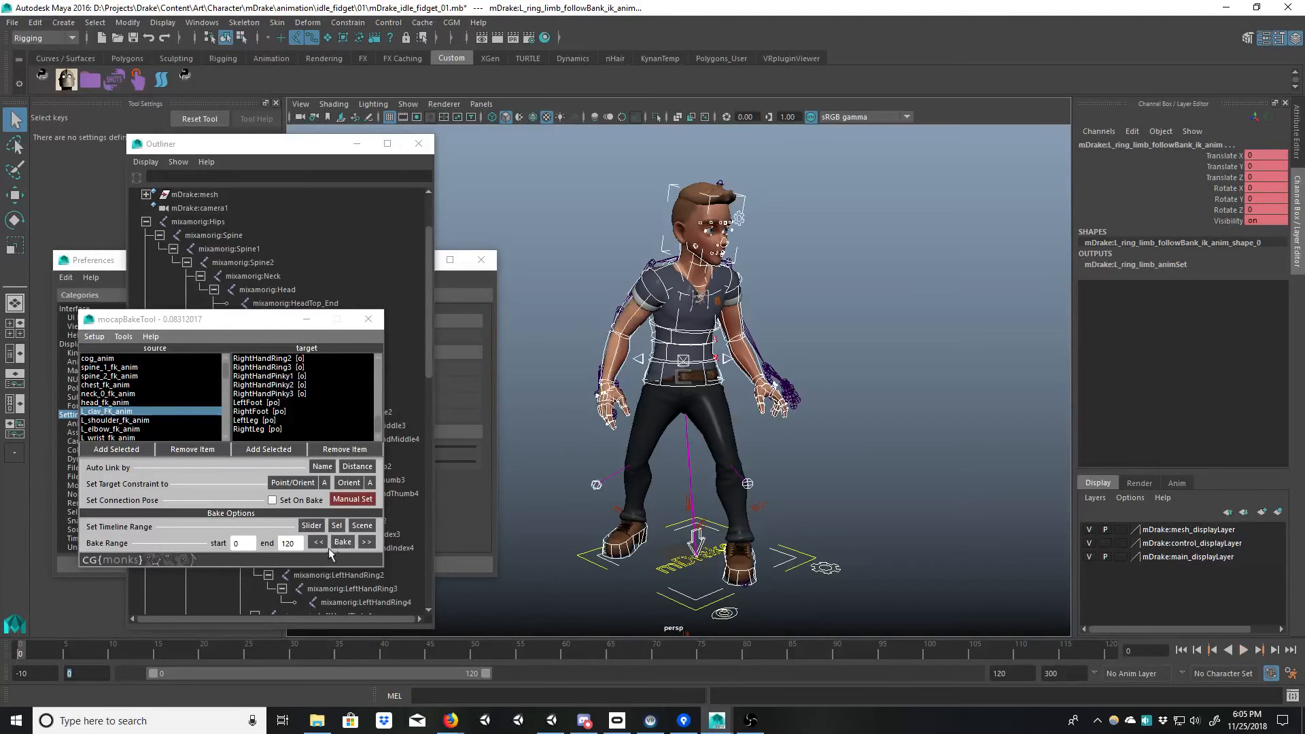
Step: Bake the mocap onto the rig controls over frames 0 to 120 and play back the result
{"action": "left_click", "coordinate": [343, 542]}
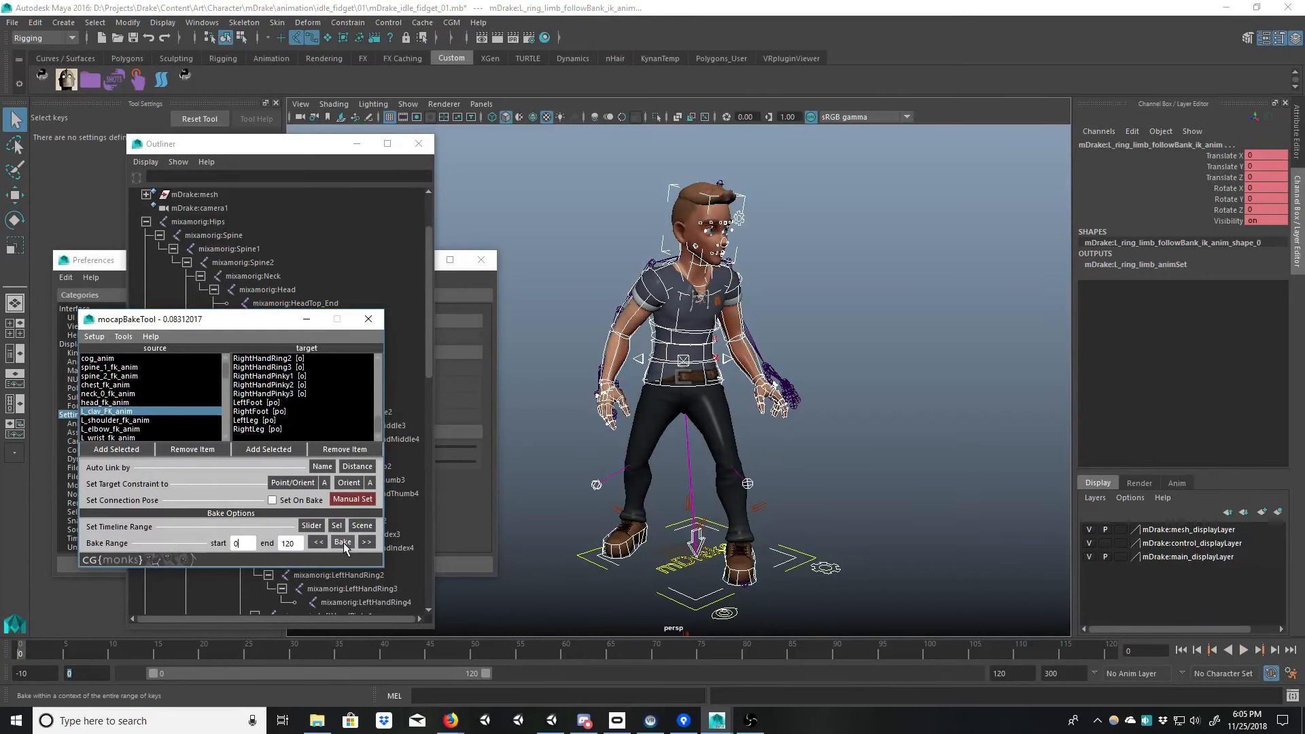
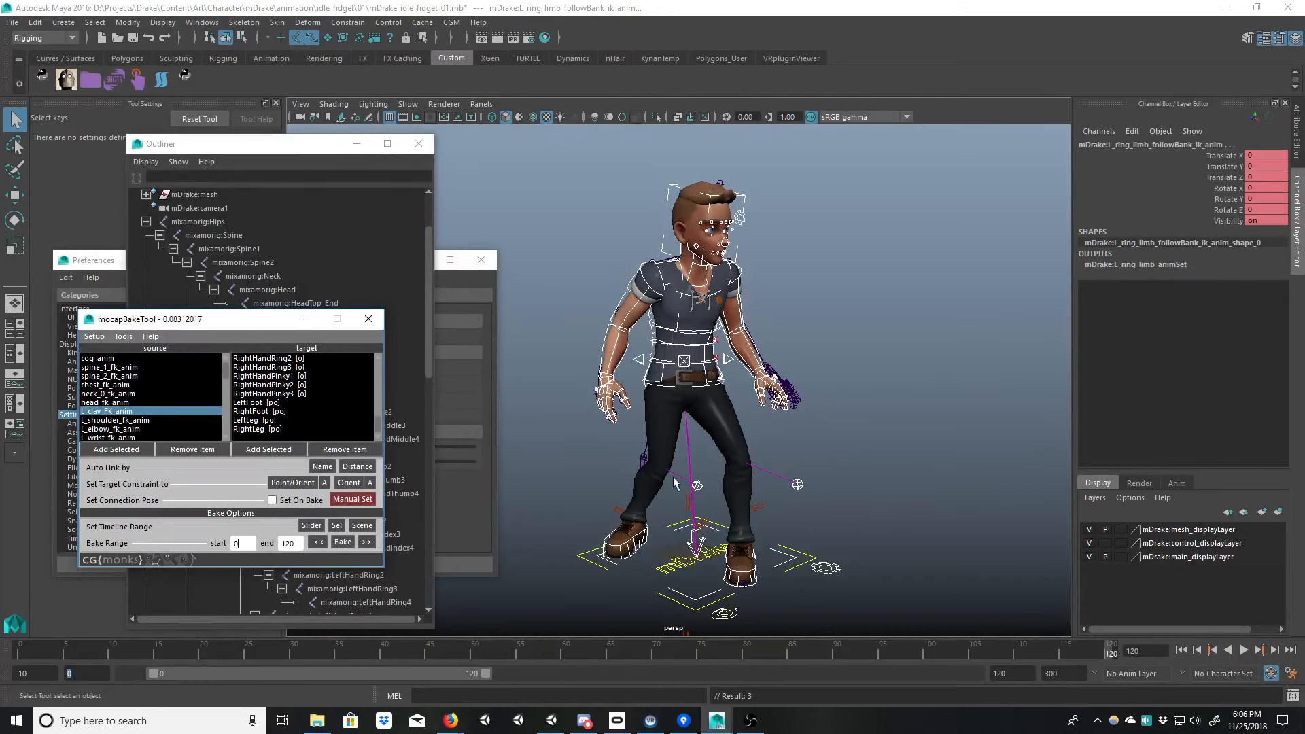
{"action": "left_click", "coordinate": [21, 649]}
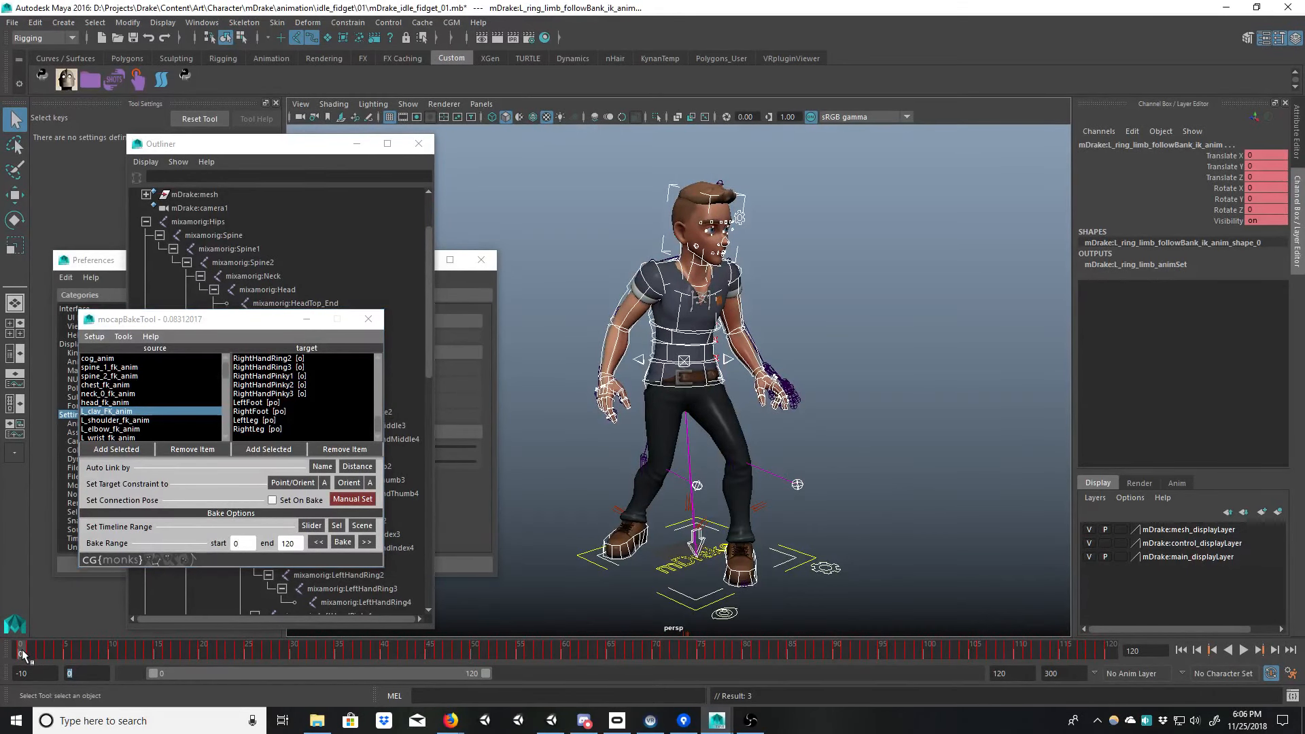
{"action": "key", "text": "alt+v"}
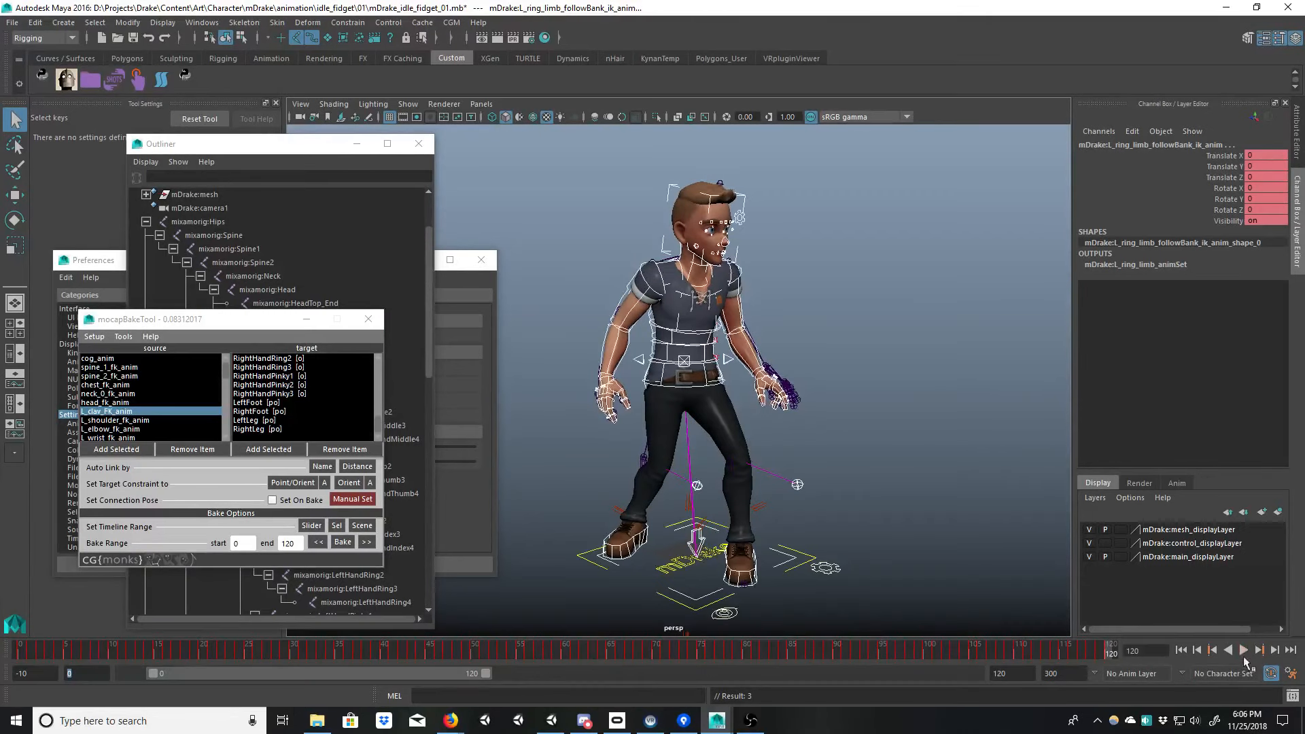
{"action": "left_click", "coordinate": [1244, 649]}
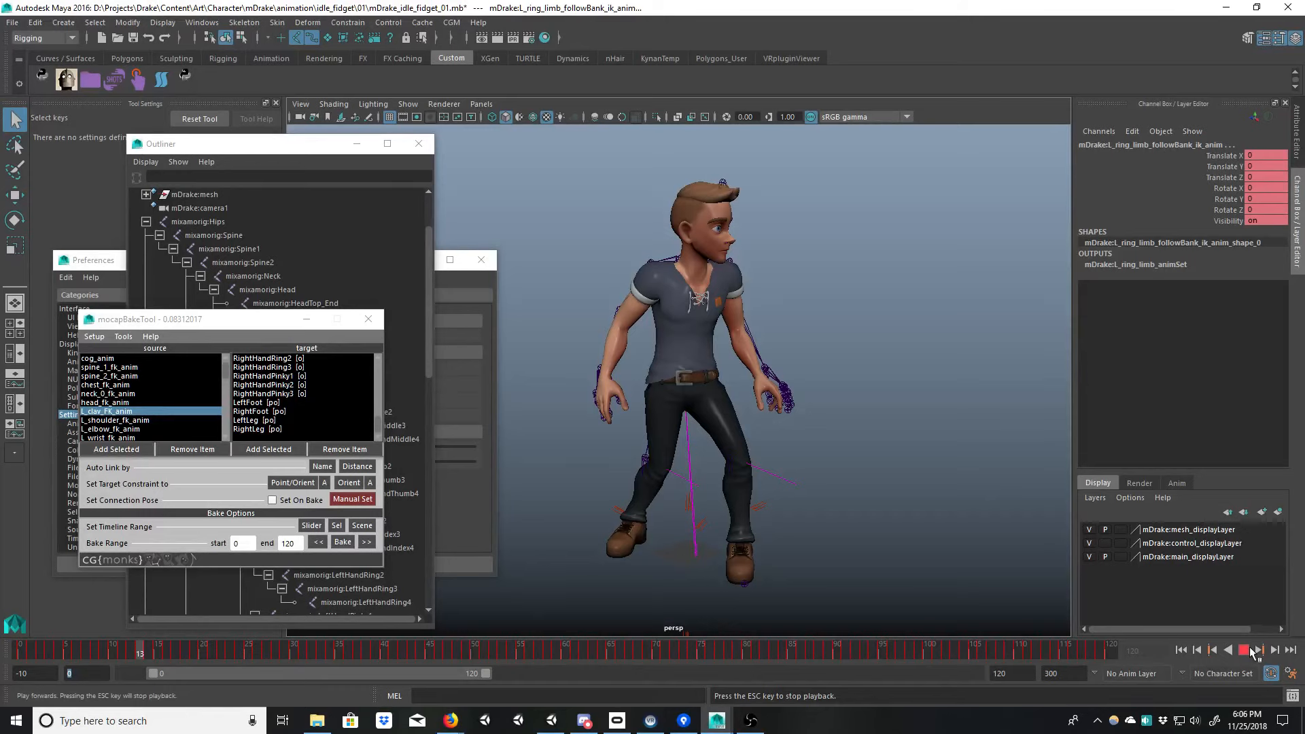
{"action": "left_click", "coordinate": [1252, 650]}
Step: Show the left knee IK pole control's Translate X curve framed in the Graph Editor
{"action": "left_click", "coordinate": [798, 485]}
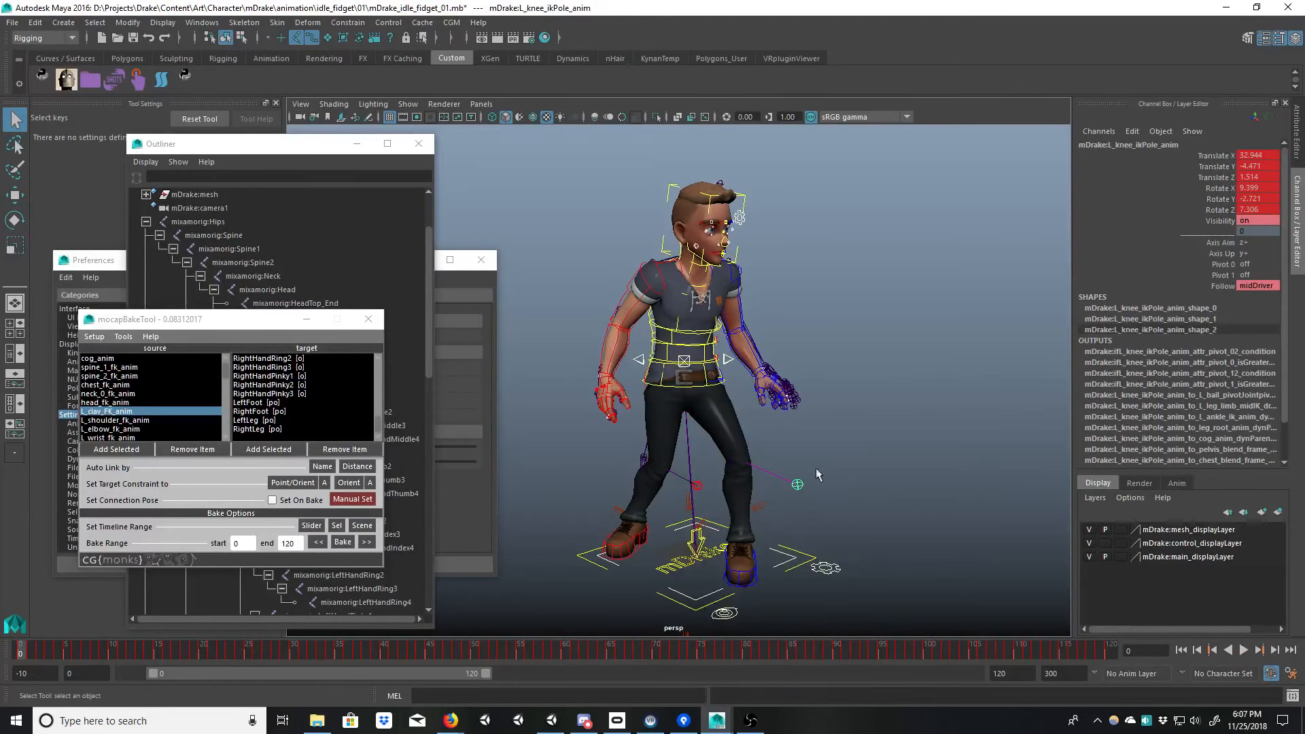
{"action": "key", "text": "shift+g"}
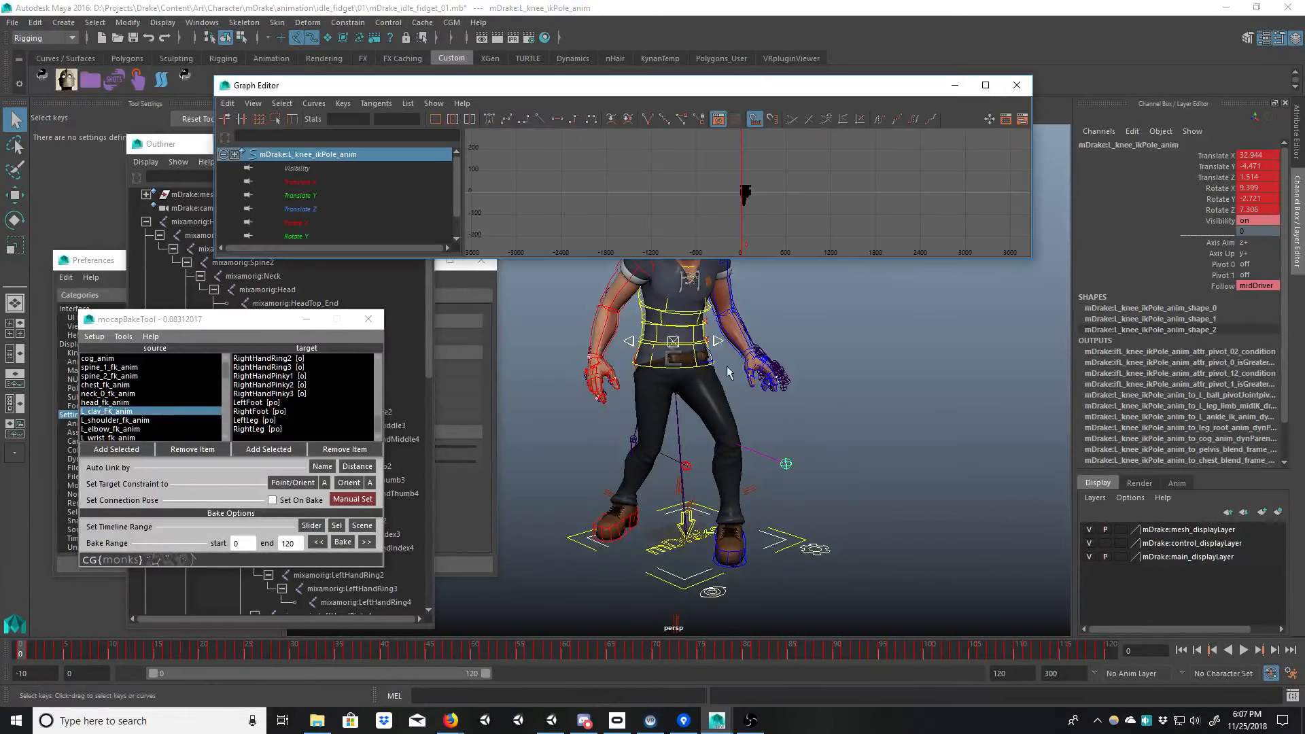
{"action": "left_click", "coordinate": [337, 181]}
{"action": "key", "text": "f"}
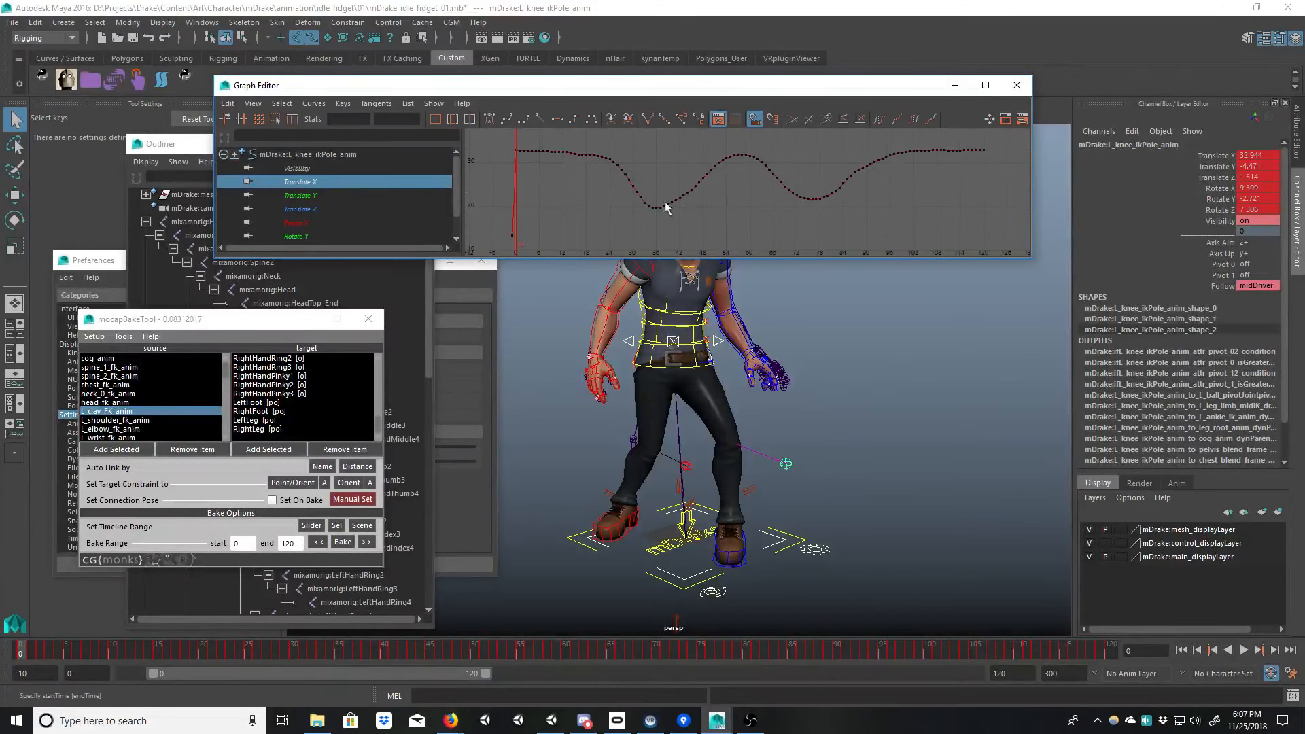
Step: Shift the left knee pole's baked Translate X keys down to start at 13.431, level with the frame -1 key
{"action": "left_click_drag", "start_coordinate": [531, 217], "coordinate": [487, 256]}
{"action": "middle_click_drag", "start_coordinate": [729, 241], "coordinate": [694, 237], "text": "alt"}
{"action": "right_click_drag", "start_coordinate": [694, 236], "coordinate": [629, 204], "text": "alt"}
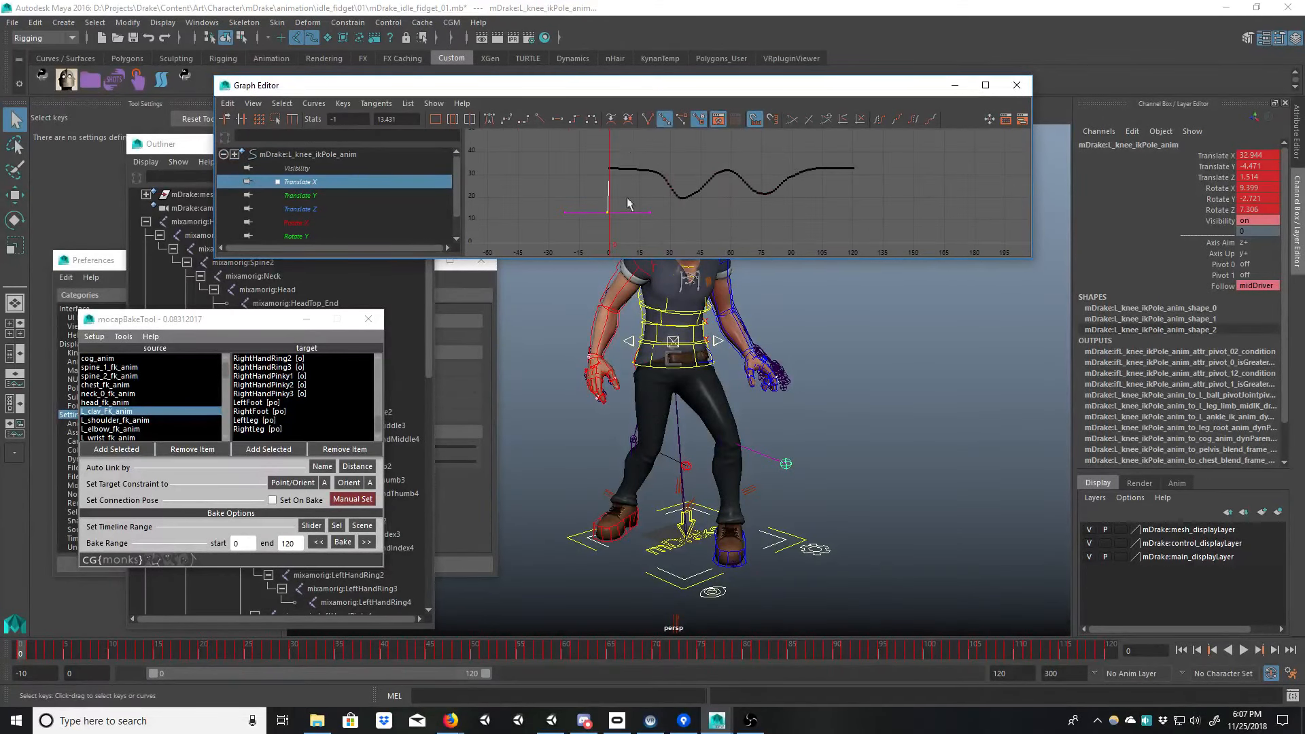
{"action": "left_click_drag", "start_coordinate": [886, 205], "coordinate": [884, 205]}
{"action": "key", "text": "f"}
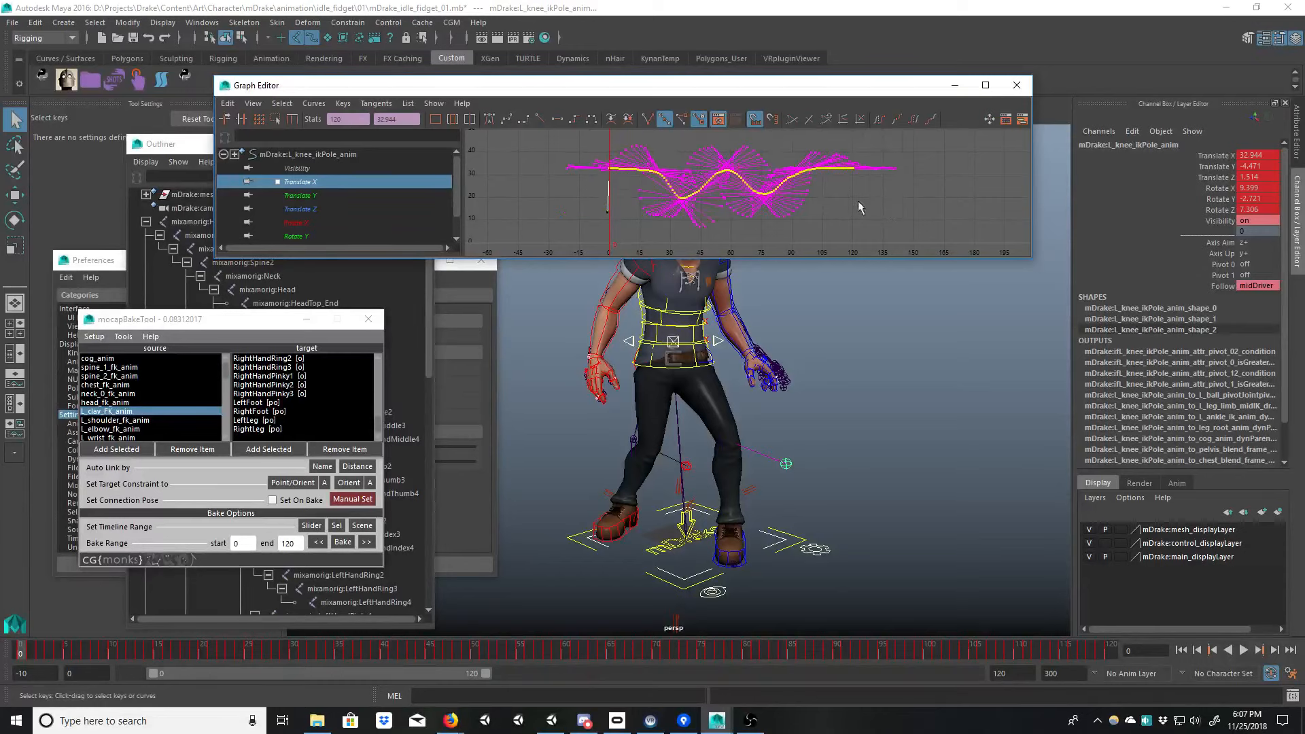
{"action": "key", "text": "w"}
{"action": "middle_click_drag", "start_coordinate": [673, 165], "coordinate": [780, 212], "text": "shift"}
{"action": "scroll", "coordinate": [673, 209], "scroll_direction": "up", "scroll_amount": 5}
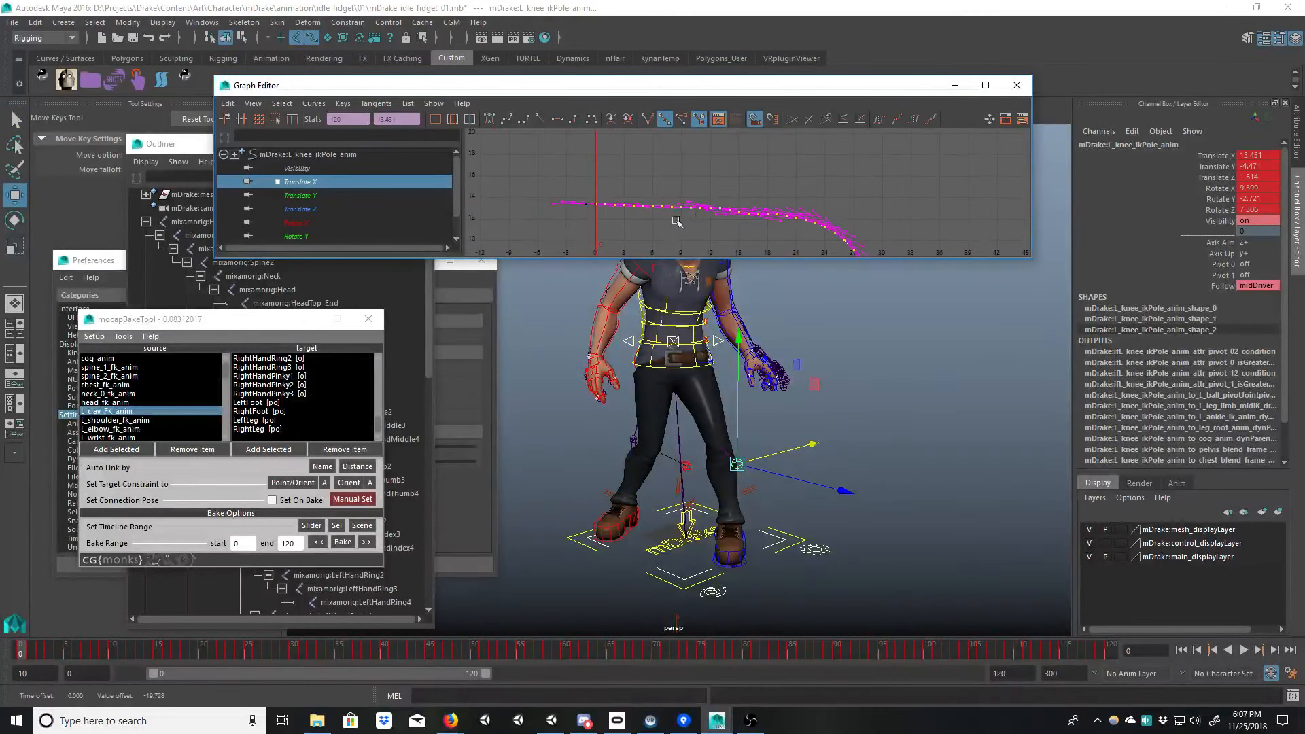
{"action": "middle_click_drag", "start_coordinate": [673, 224], "coordinate": [671, 223], "text": "shift"}
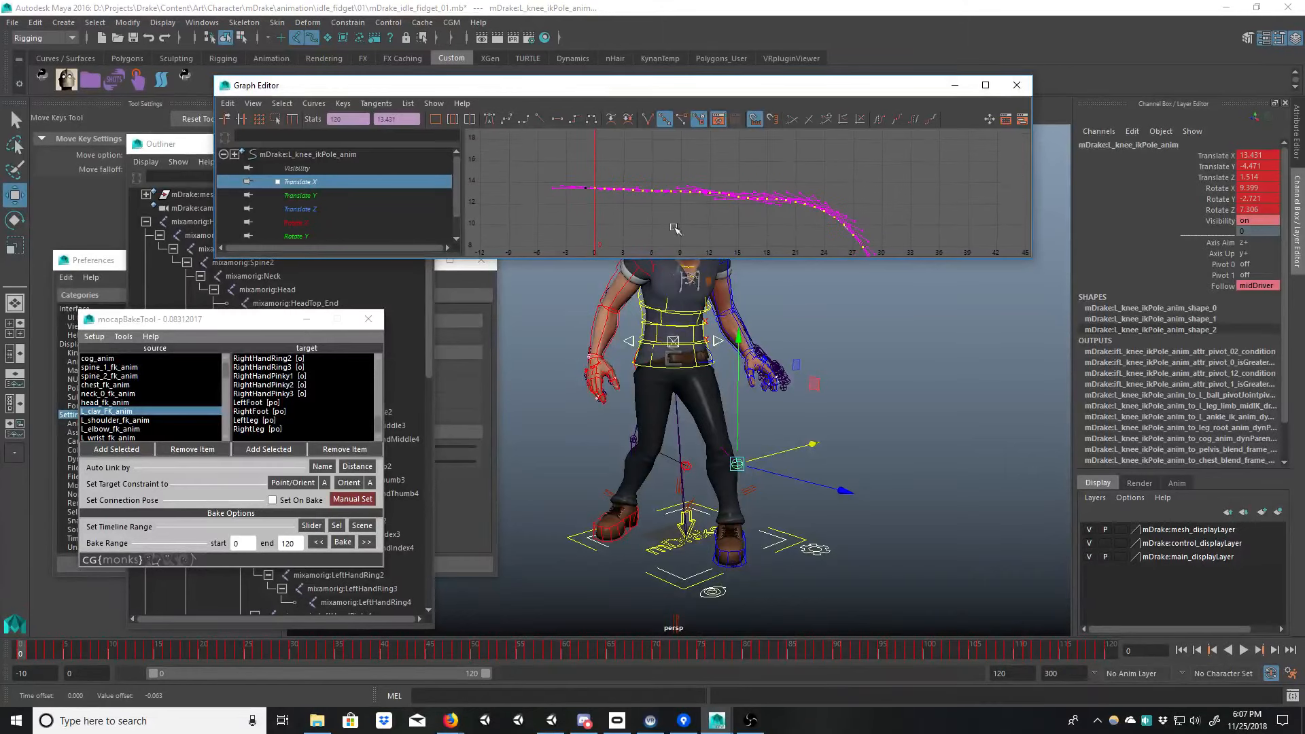
{"action": "key", "text": "q"}
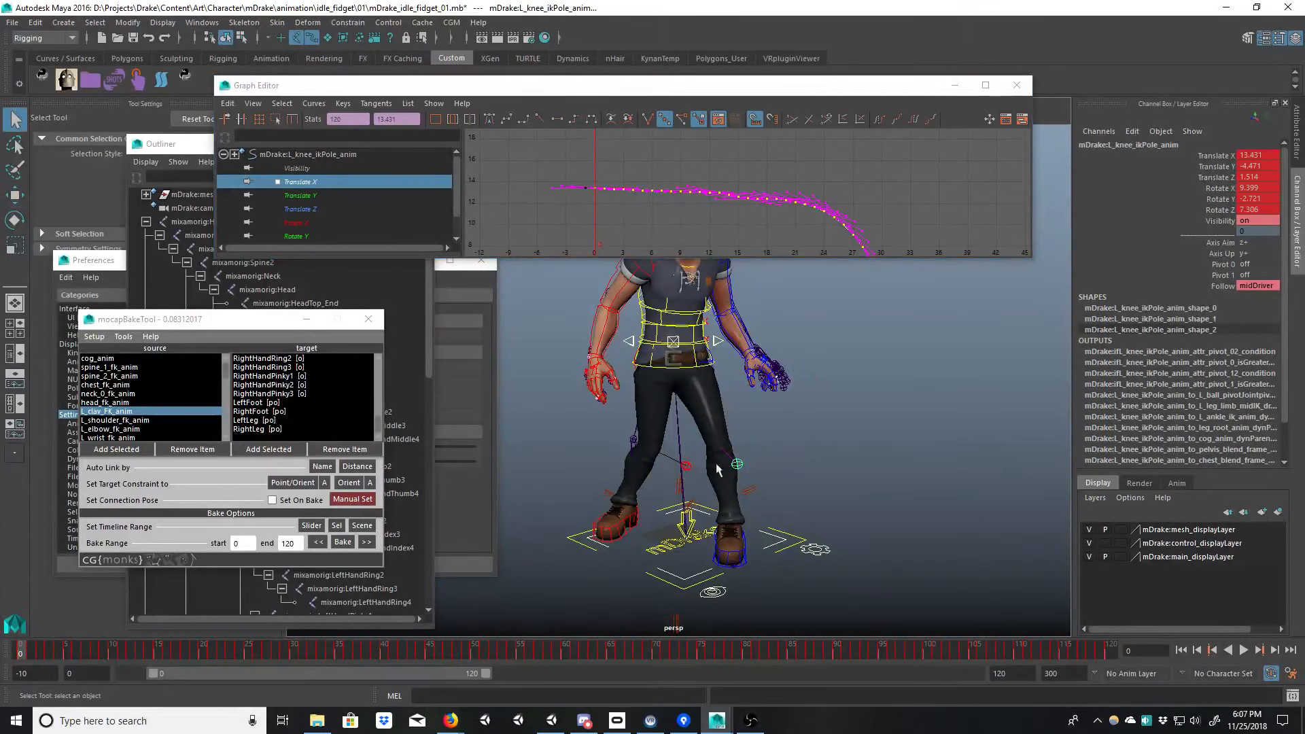
Step: Shift the right knee IK pole's baked Translate X keys down to line up with its frame -1 key
{"action": "left_click", "coordinate": [690, 467]}
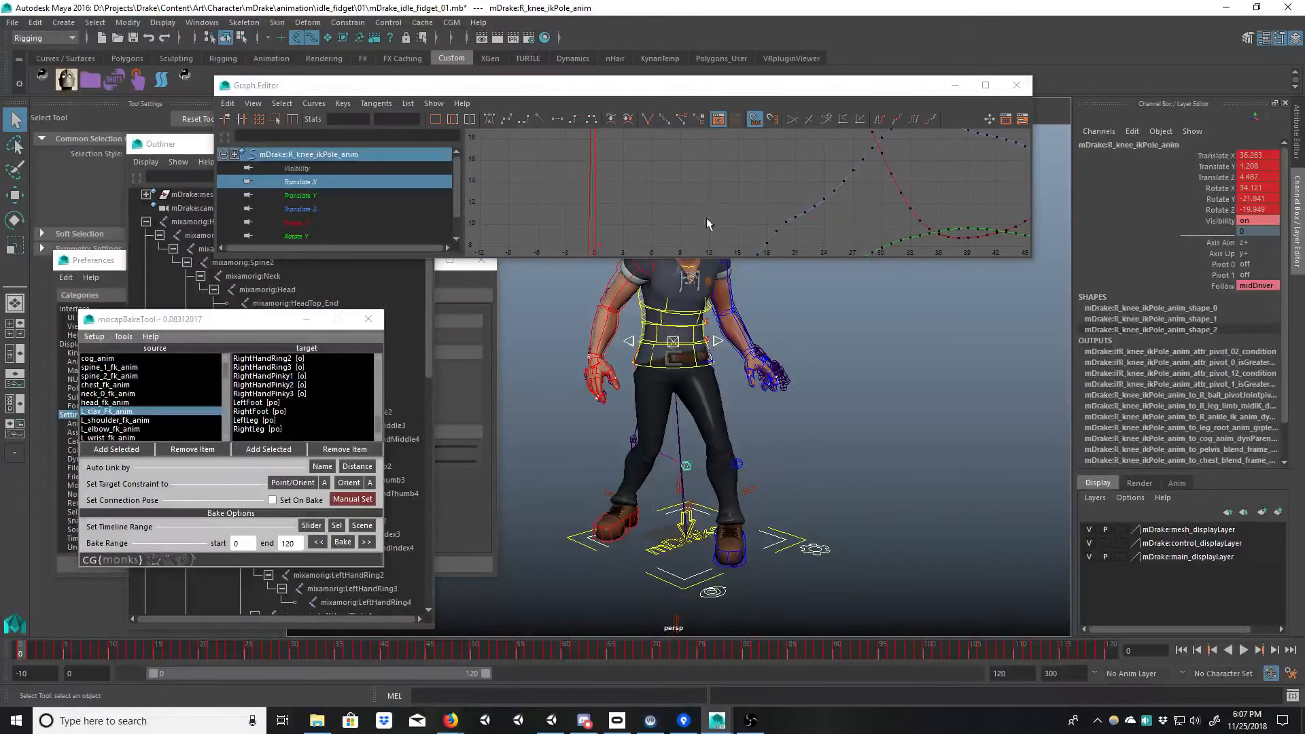
{"action": "left_click", "coordinate": [314, 182]}
{"action": "key", "text": "f"}
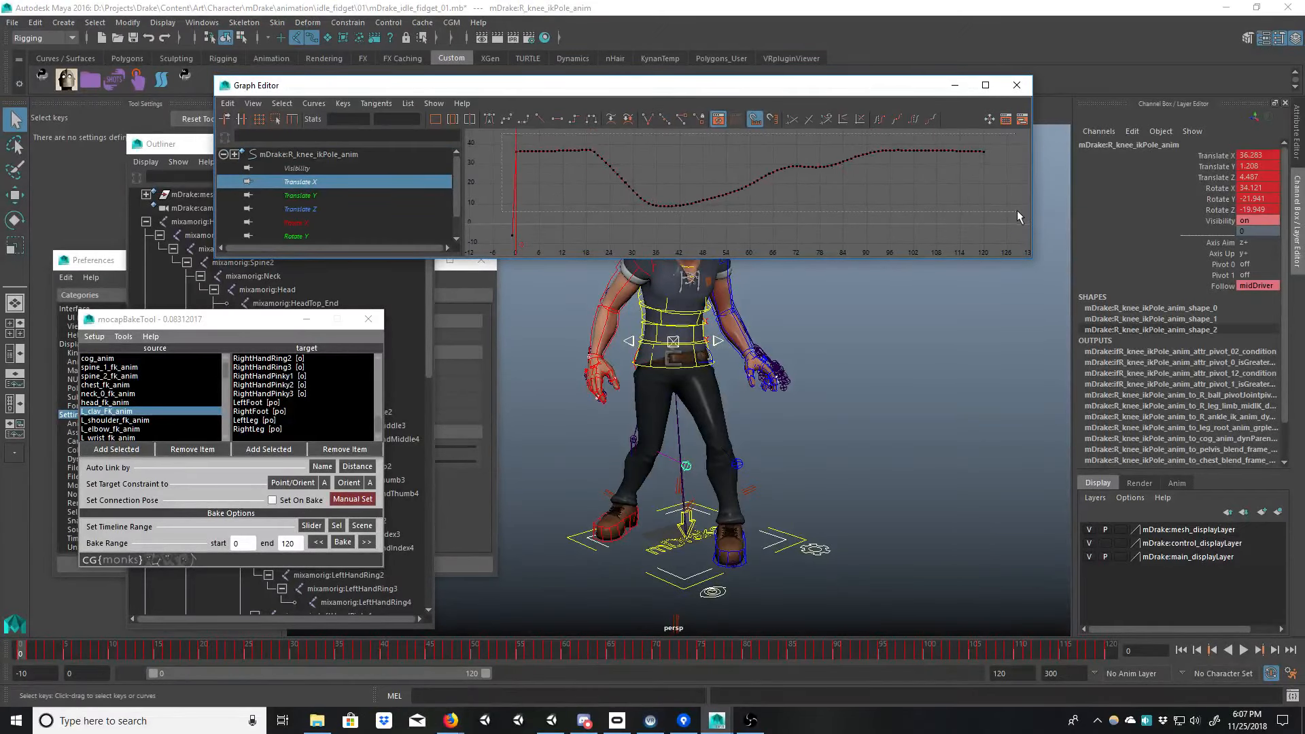
{"action": "left_click_drag", "start_coordinate": [1016, 210], "coordinate": [1025, 213]}
{"action": "middle_click_drag", "start_coordinate": [561, 179], "coordinate": [623, 225], "text": "alt"}
{"action": "key", "text": "w"}
{"action": "key", "text": "f"}
{"action": "scroll", "coordinate": [634, 194], "scroll_direction": "up", "scroll_amount": 5}
{"action": "right_click_drag", "start_coordinate": [624, 228], "coordinate": [711, 201], "text": "alt"}
{"action": "mouse_move", "coordinate": [692, 228]}
{"action": "middle_mouse_down", "text": "alt"}
{"action": "mouse_move", "coordinate": [713, 217]}
{"action": "mouse_move", "coordinate": [695, 241]}
{"action": "middle_mouse_up", "text": "alt"}
{"action": "right_click_drag", "start_coordinate": [719, 232], "coordinate": [684, 227], "text": "alt"}
Step: Select the COG control and show its complete Translate Z curve in the Graph Editor
{"action": "left_click_drag", "start_coordinate": [795, 411], "coordinate": [754, 439], "text": "alt"}
{"action": "left_click", "coordinate": [712, 388]}
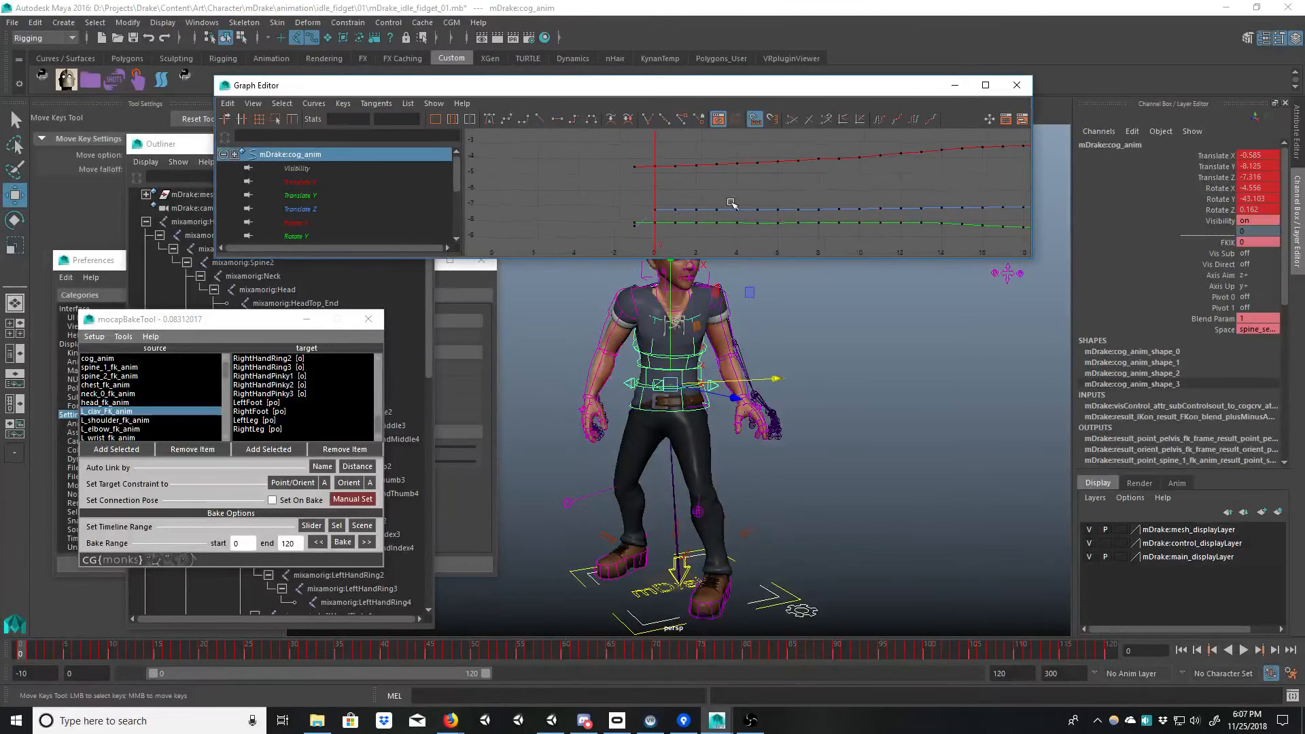
{"action": "left_click", "coordinate": [307, 209]}
{"action": "key", "text": "f"}
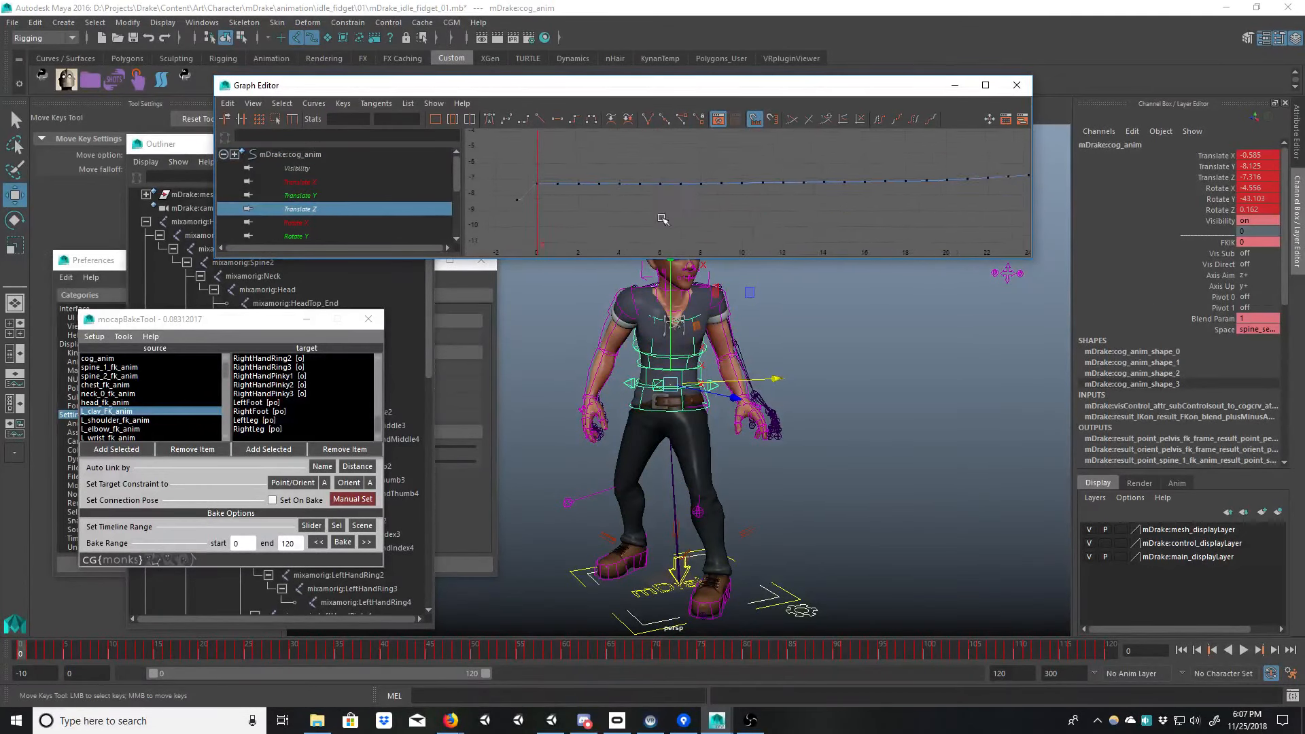
{"action": "scroll", "coordinate": [936, 224], "scroll_direction": "down", "scroll_amount": 5}
{"action": "middle_click_drag", "start_coordinate": [950, 227], "coordinate": [875, 222], "text": "alt"}
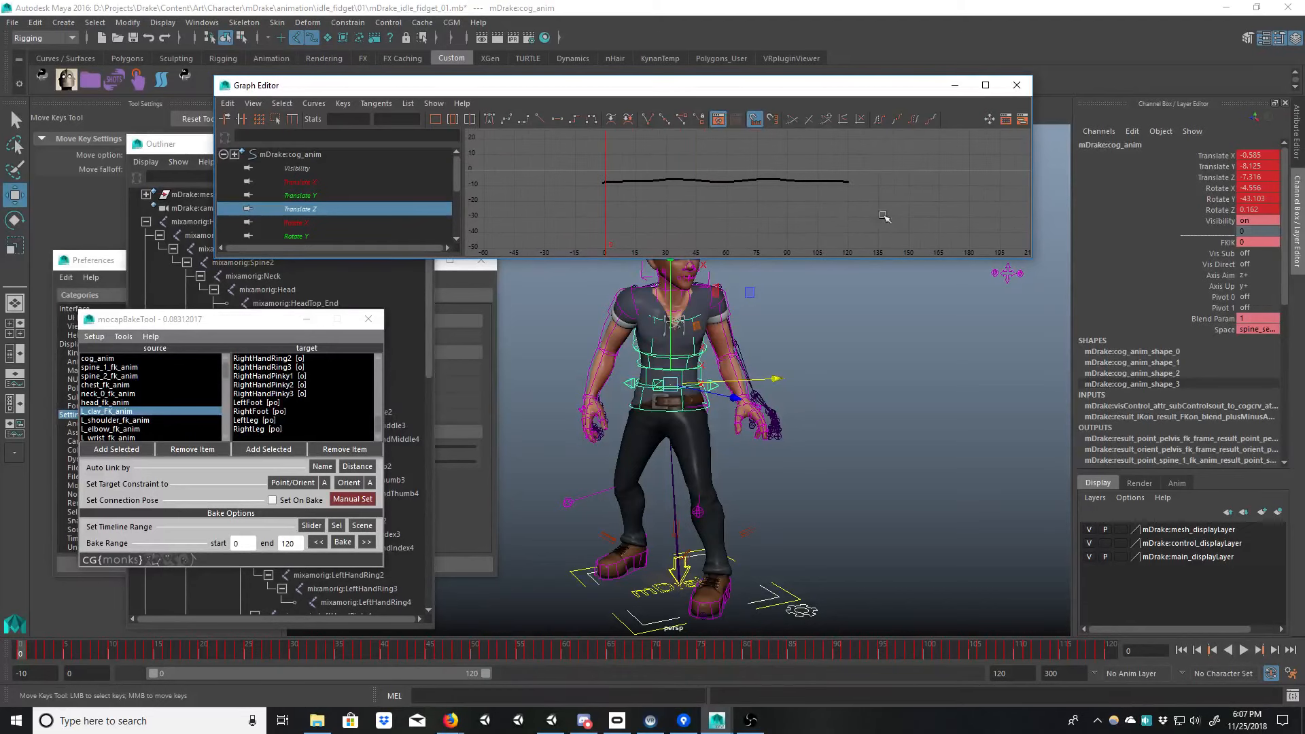
Step: Lower the COG's baked Translate Z keys to start at -8.346, level with the frame -1 key
{"action": "left_click_drag", "start_coordinate": [898, 224], "coordinate": [605, 146]}
{"action": "middle_click_drag", "start_coordinate": [469, 170], "coordinate": [571, 173], "text": "alt"}
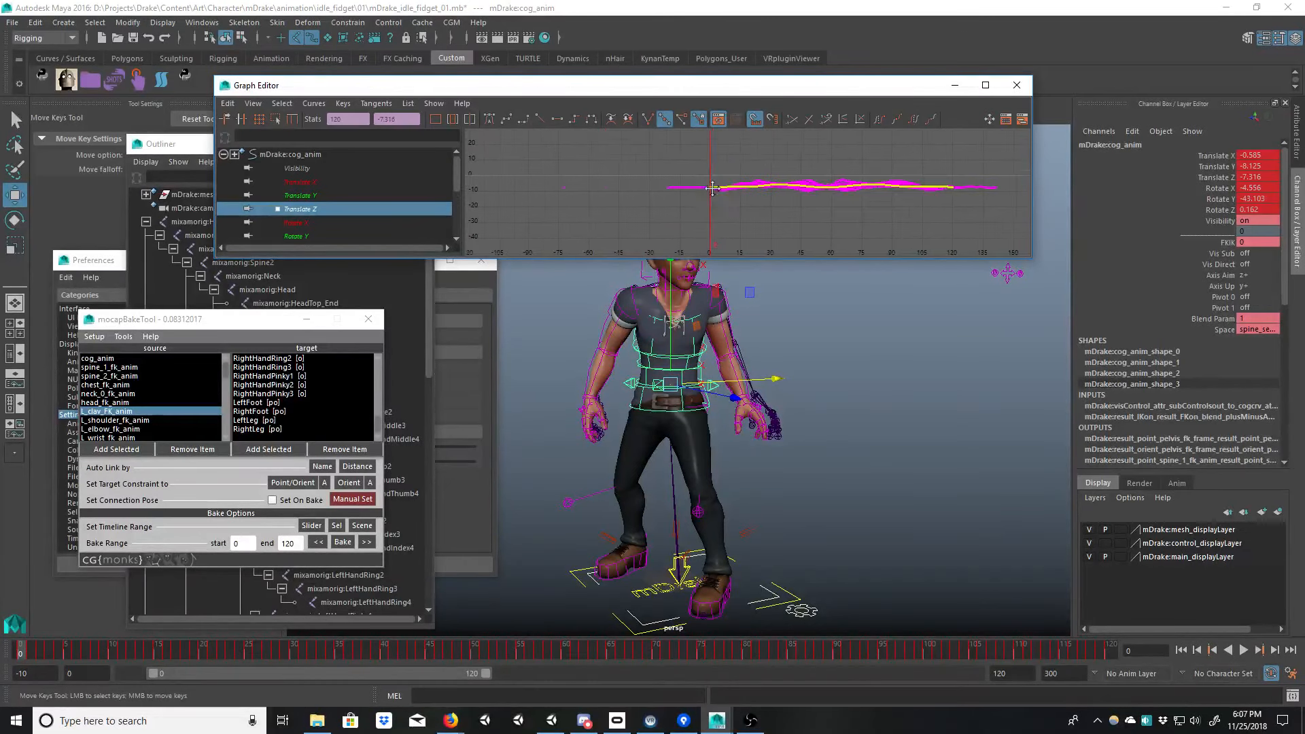
{"action": "right_click_drag", "start_coordinate": [571, 173], "coordinate": [684, 195], "text": "alt"}
{"action": "middle_click_drag", "start_coordinate": [601, 188], "coordinate": [777, 208], "text": "alt"}
{"action": "right_click_drag", "start_coordinate": [557, 184], "coordinate": [664, 197], "text": "alt"}
{"action": "middle_click_drag", "start_coordinate": [551, 176], "coordinate": [631, 226], "text": "alt"}
{"action": "middle_click_drag", "start_coordinate": [722, 218], "coordinate": [726, 218], "text": "alt"}
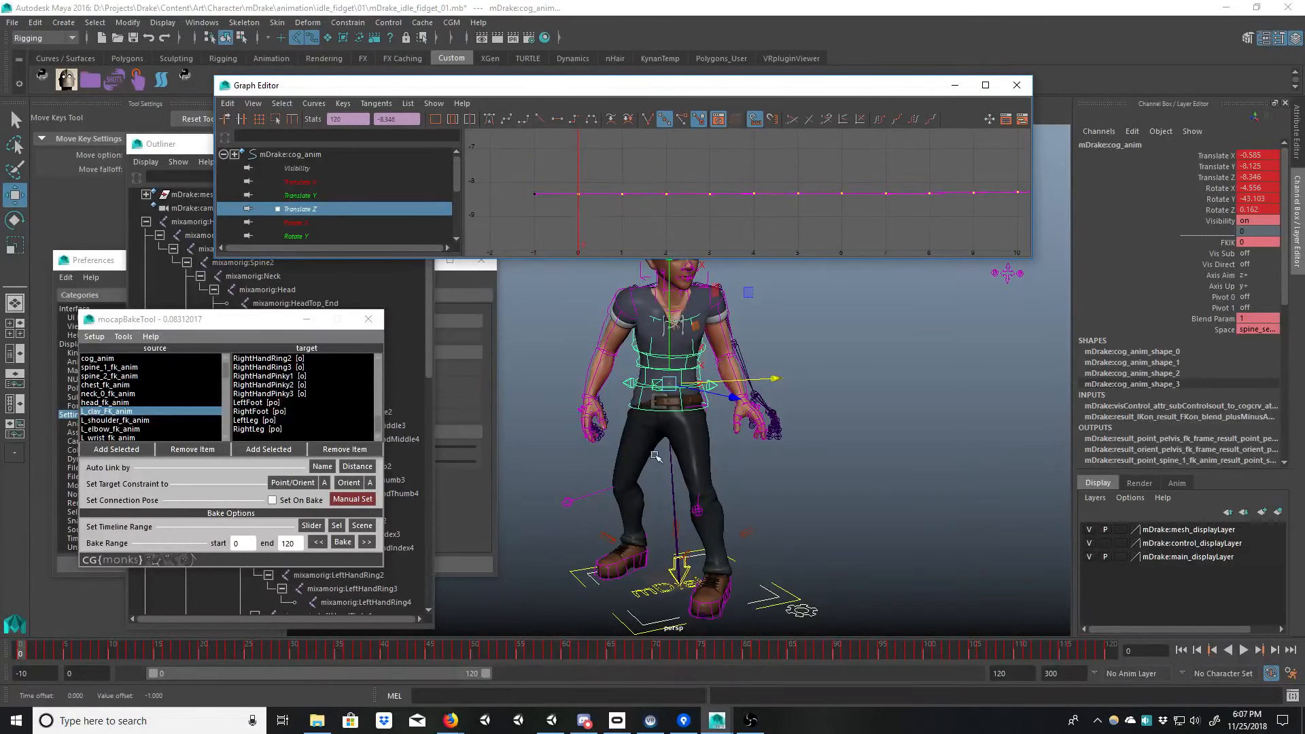
Step: Play back the corrected fidget animation, close the Graph Editor and replay it in the full viewport
{"action": "left_click", "coordinate": [27, 640]}
{"action": "key", "text": "alt+v"}
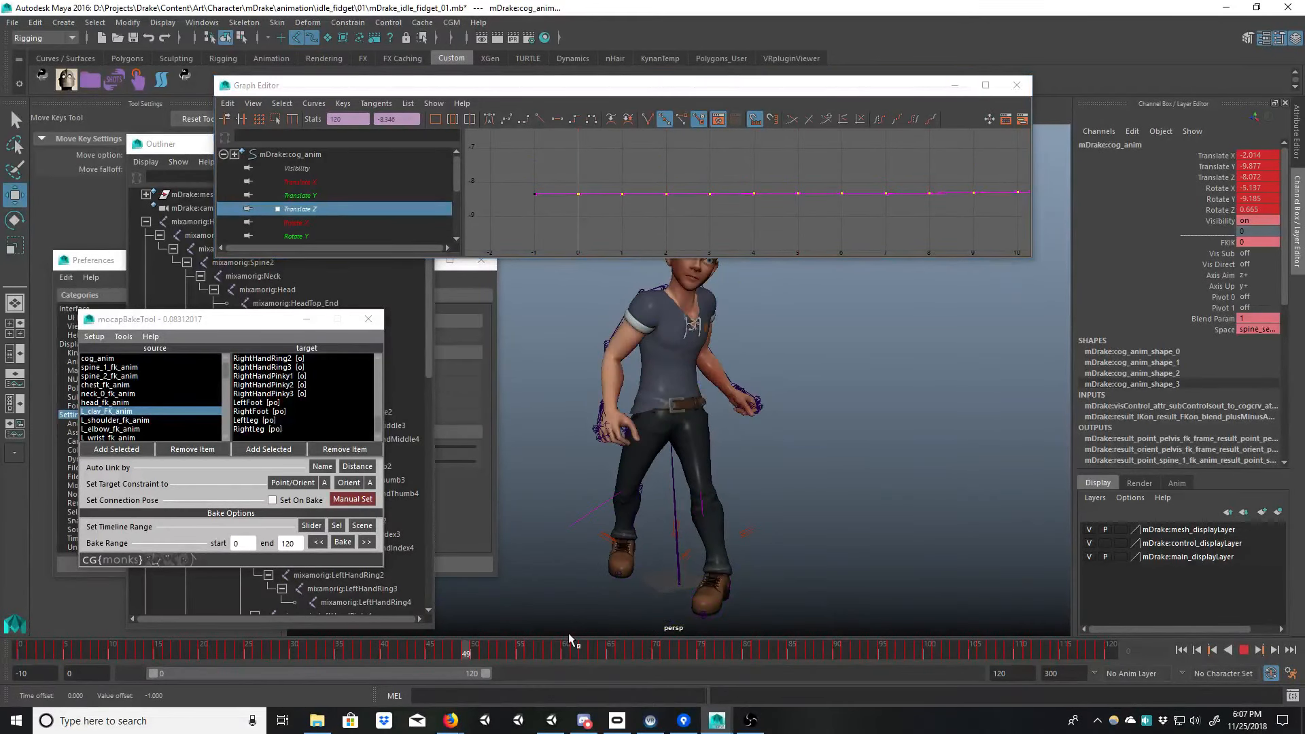
{"action": "left_click", "coordinate": [1016, 85]}
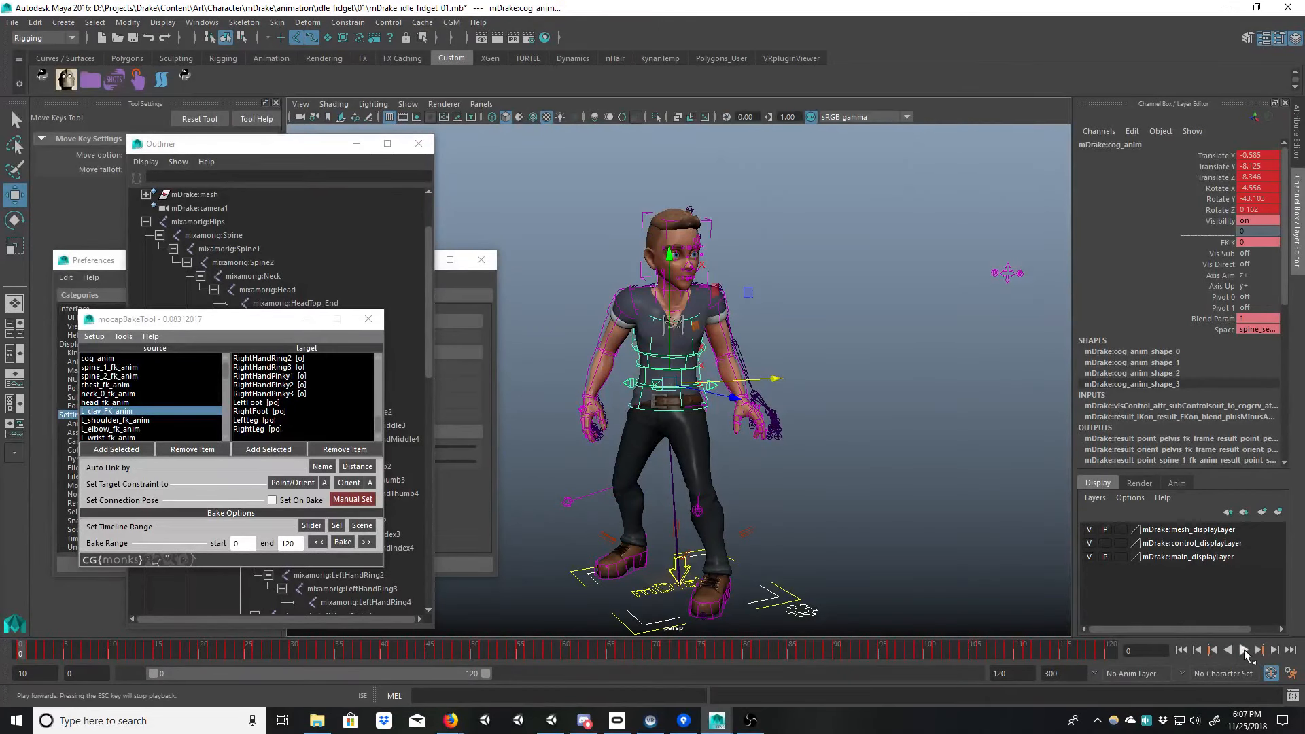
{"action": "left_click", "coordinate": [1243, 650]}
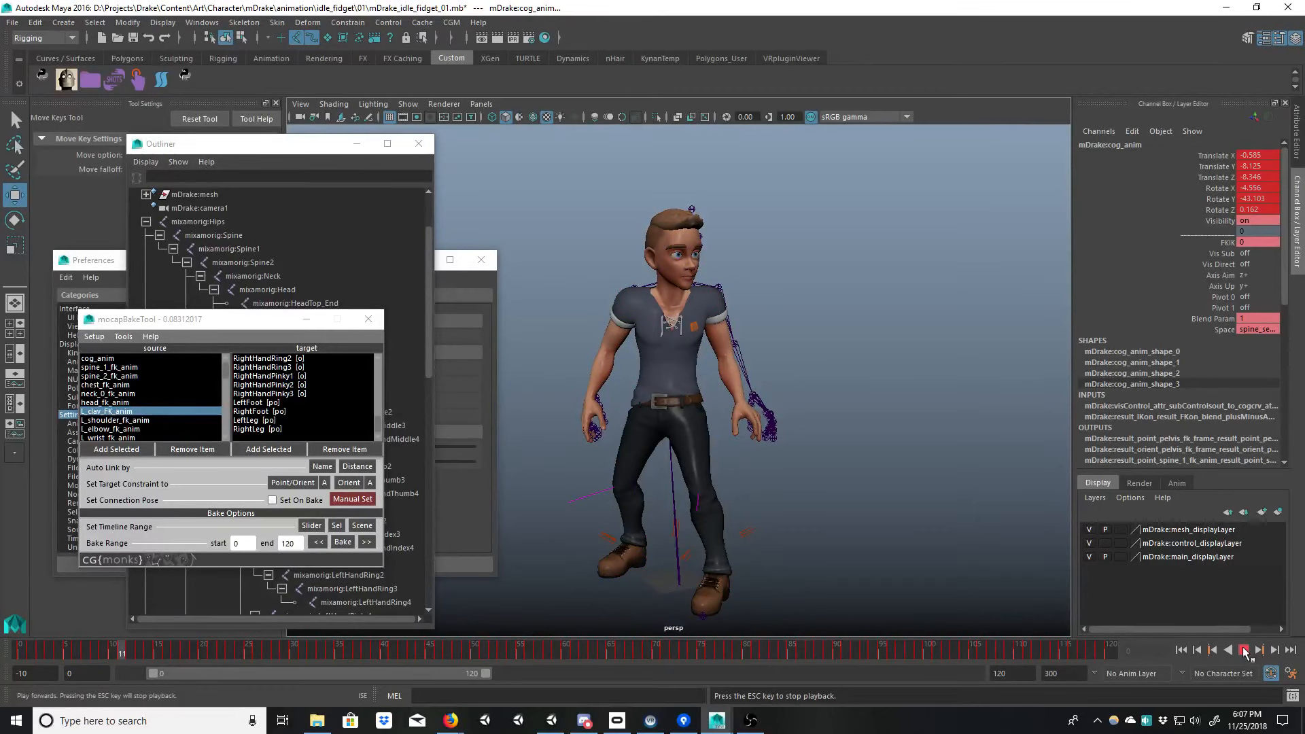
{"action": "left_click", "coordinate": [1244, 650]}
Step: Scrub through the middle of the animation and examine the character's pose from the side at frame 42
{"action": "left_click_drag", "start_coordinate": [438, 654], "coordinate": [562, 635]}
{"action": "mouse_move", "coordinate": [663, 542]}
{"action": "left_mouse_down", "text": "alt"}
{"action": "mouse_move", "coordinate": [792, 544]}
{"action": "mouse_move", "coordinate": [652, 531]}
{"action": "left_mouse_up", "text": "alt"}
{"action": "left_click_drag", "start_coordinate": [572, 649], "coordinate": [403, 644]}
{"action": "left_click_drag", "start_coordinate": [732, 478], "coordinate": [761, 341], "text": "alt"}
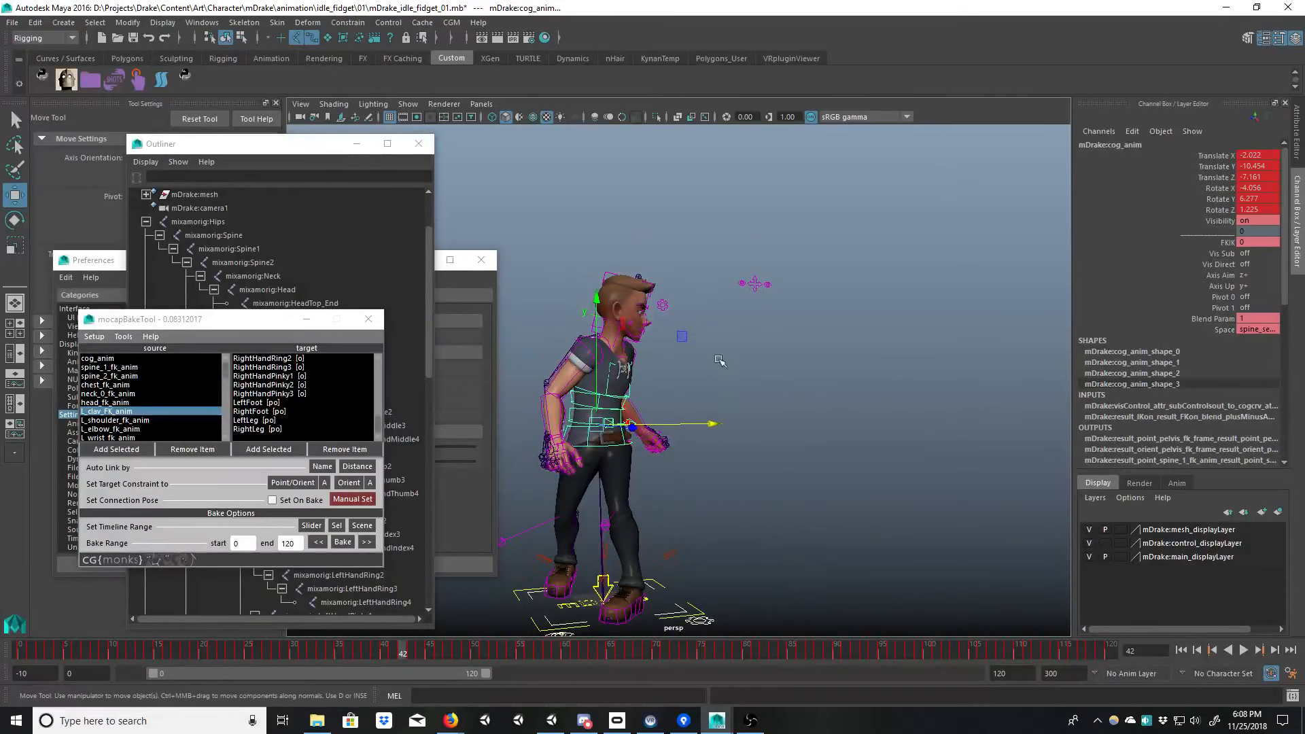
Step: Switch the head eye-look control's Space to the head at frame 0
{"action": "left_click", "coordinate": [755, 284]}
{"action": "left_click_drag", "start_coordinate": [370, 647], "coordinate": [17, 649]}
{"action": "right_click_drag", "start_coordinate": [751, 357], "coordinate": [805, 354], "text": "alt"}
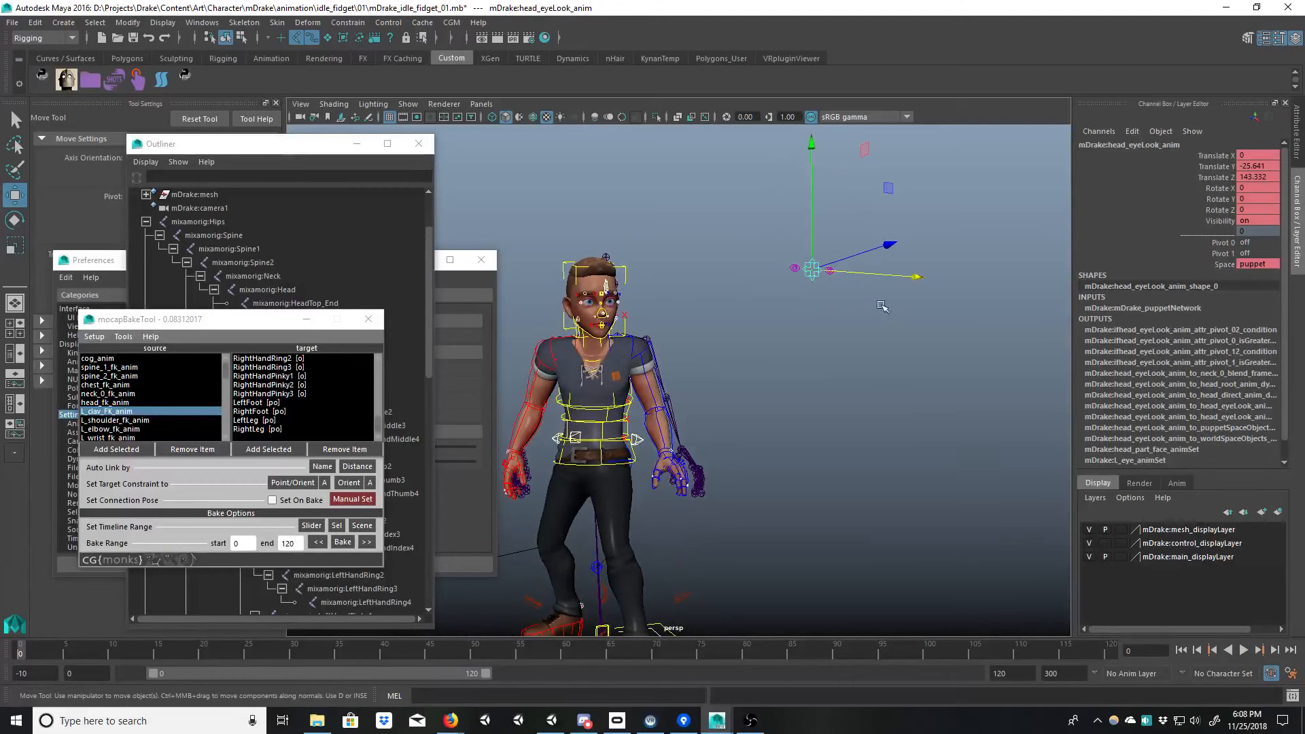
{"action": "right_click_drag", "start_coordinate": [824, 274], "coordinate": [824, 322]}
{"action": "right_click_drag", "start_coordinate": [813, 387], "coordinate": [934, 393]}
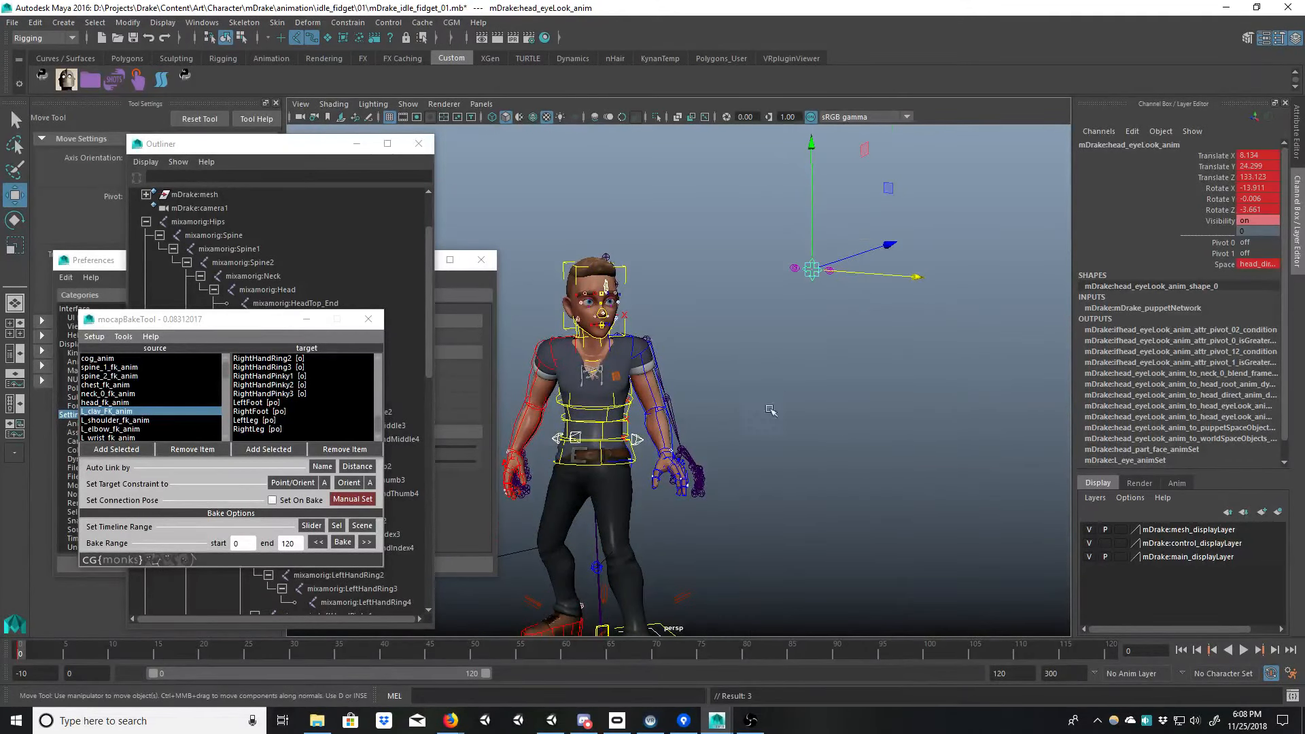
Step: Play back the animation to check how the eyes follow the head
{"action": "middle_click_drag", "start_coordinate": [770, 410], "coordinate": [813, 396], "text": "alt"}
{"action": "scroll", "coordinate": [814, 396], "scroll_direction": "down", "scroll_amount": 3}
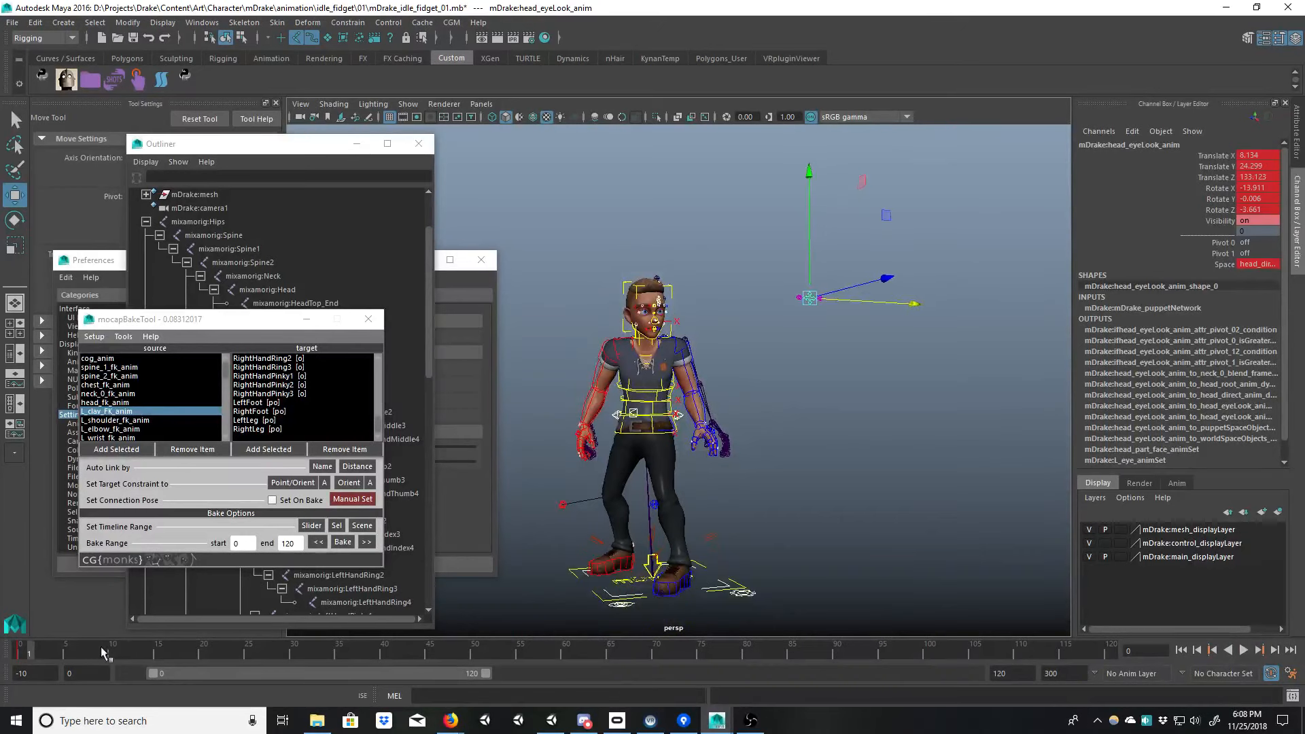
{"action": "key", "text": "alt+v"}
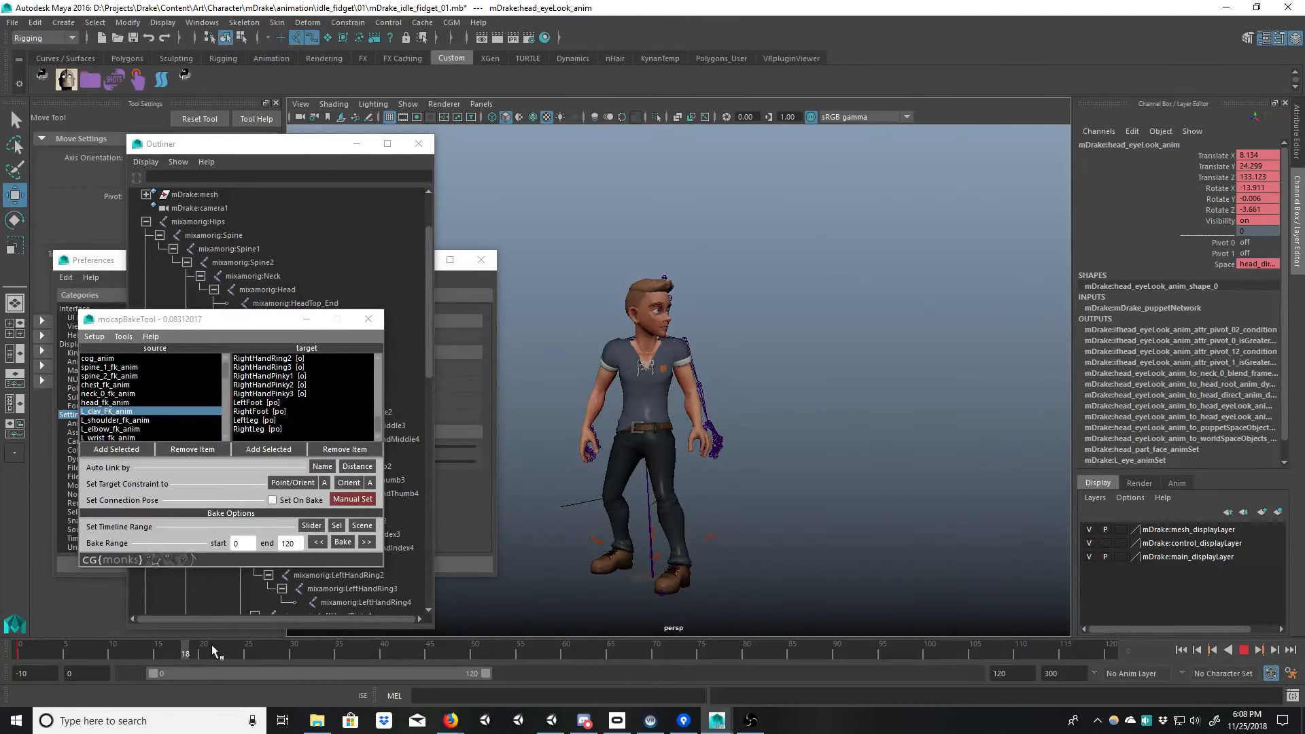
Step: Replay the fidget to review the head and eye motion, and stop playback
{"action": "left_click", "coordinate": [1243, 650]}
{"action": "left_click", "coordinate": [1243, 651]}
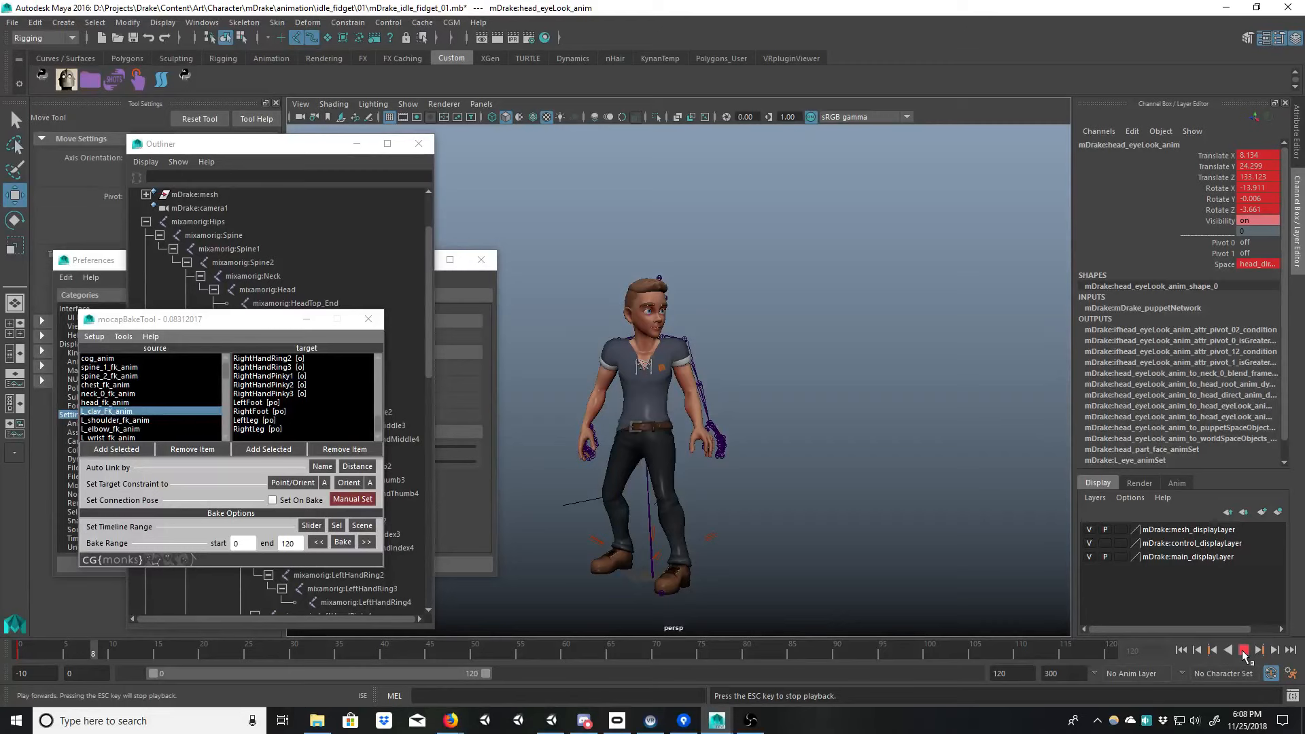
{"action": "left_click", "coordinate": [1244, 650]}
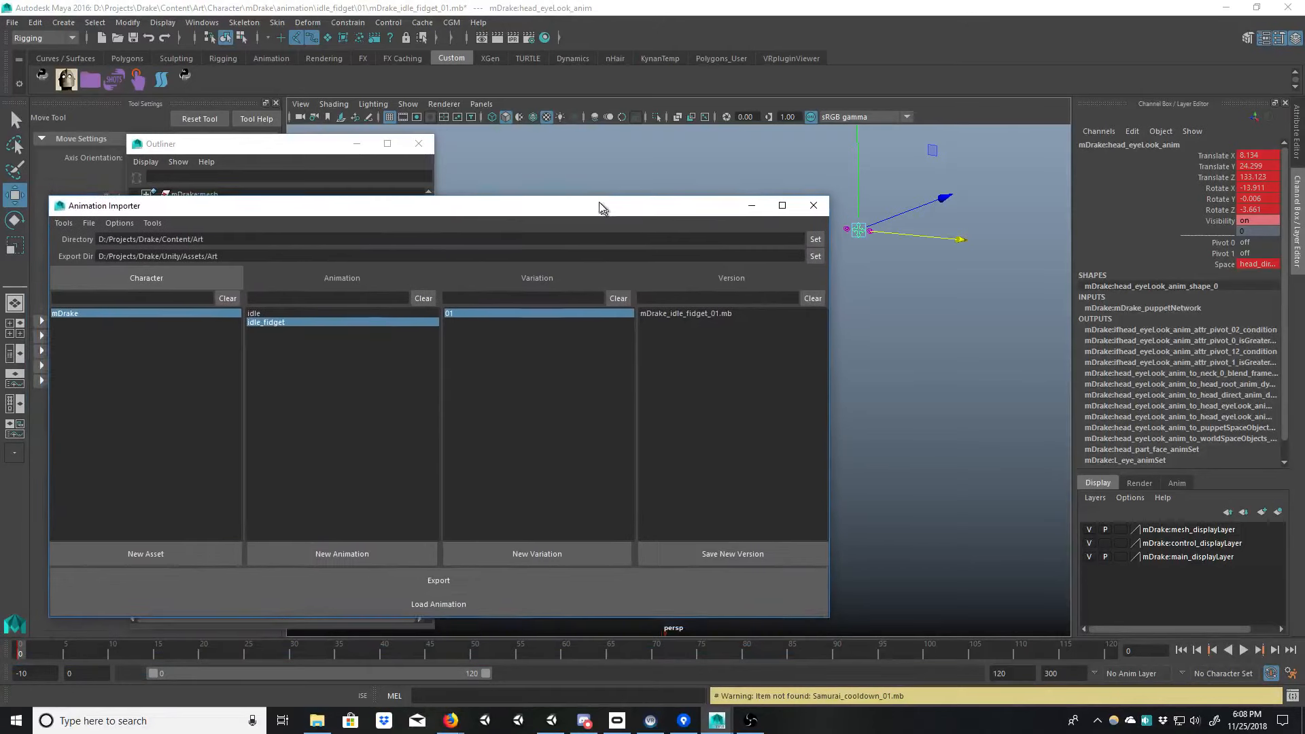
Step: Save the scene and create variation 02 of mDrake's idle_fidget animation, moving the Animation Importer out of the way
{"action": "left_click_drag", "start_coordinate": [918, 363], "coordinate": [890, 335], "text": "alt"}
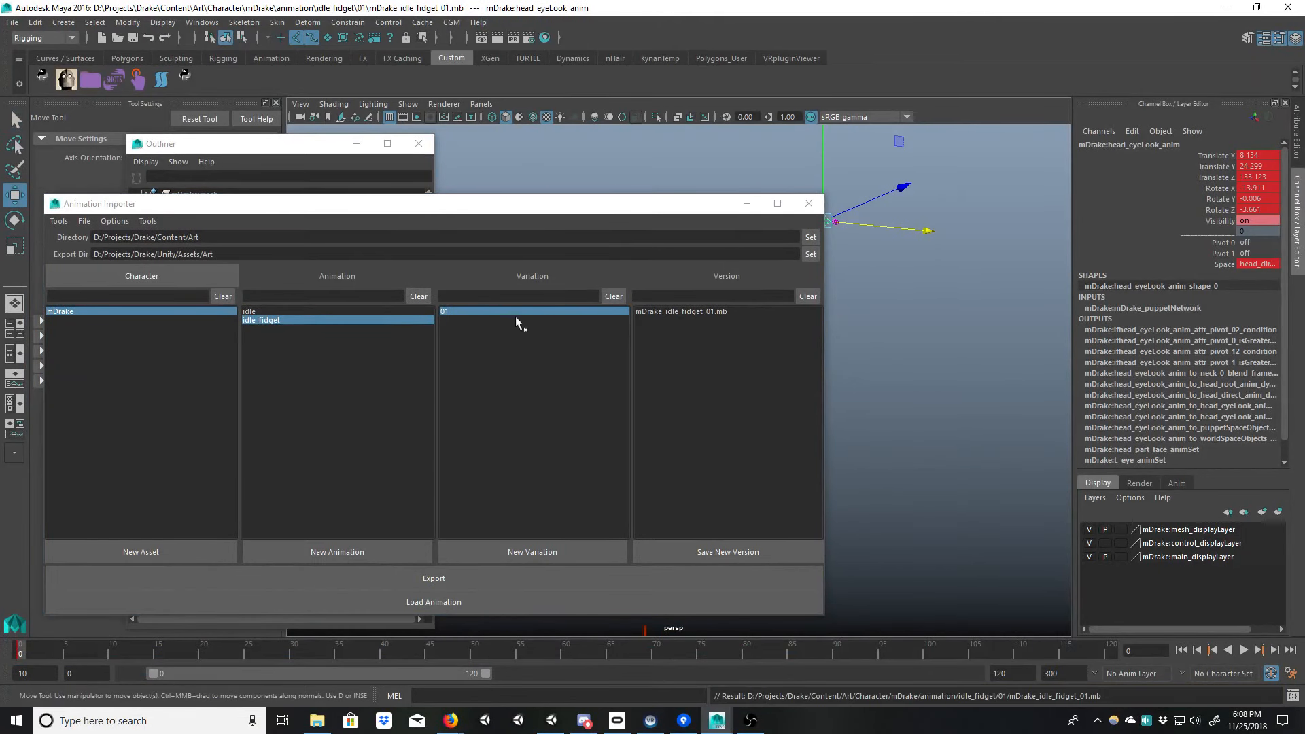
{"action": "left_click", "coordinate": [495, 550]}
{"action": "left_click", "coordinate": [455, 320]}
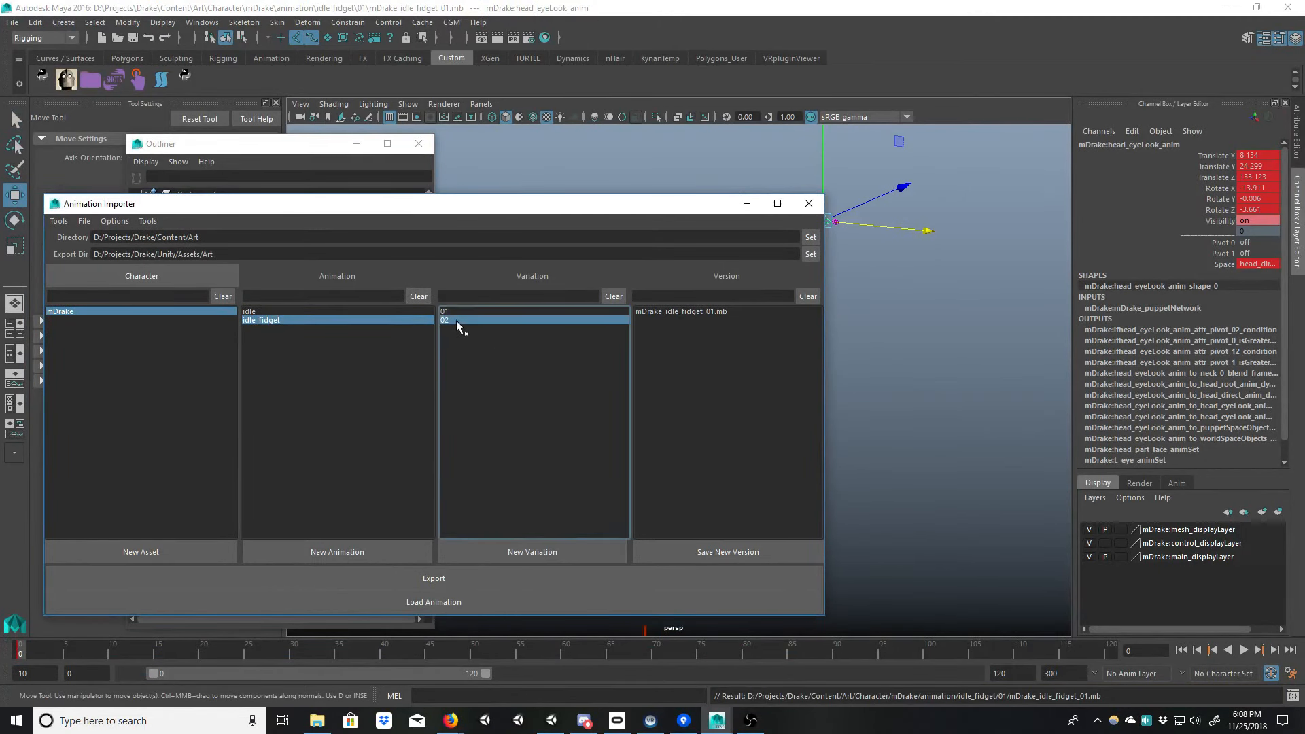
{"action": "left_click_drag", "start_coordinate": [630, 208], "coordinate": [0, 322]}
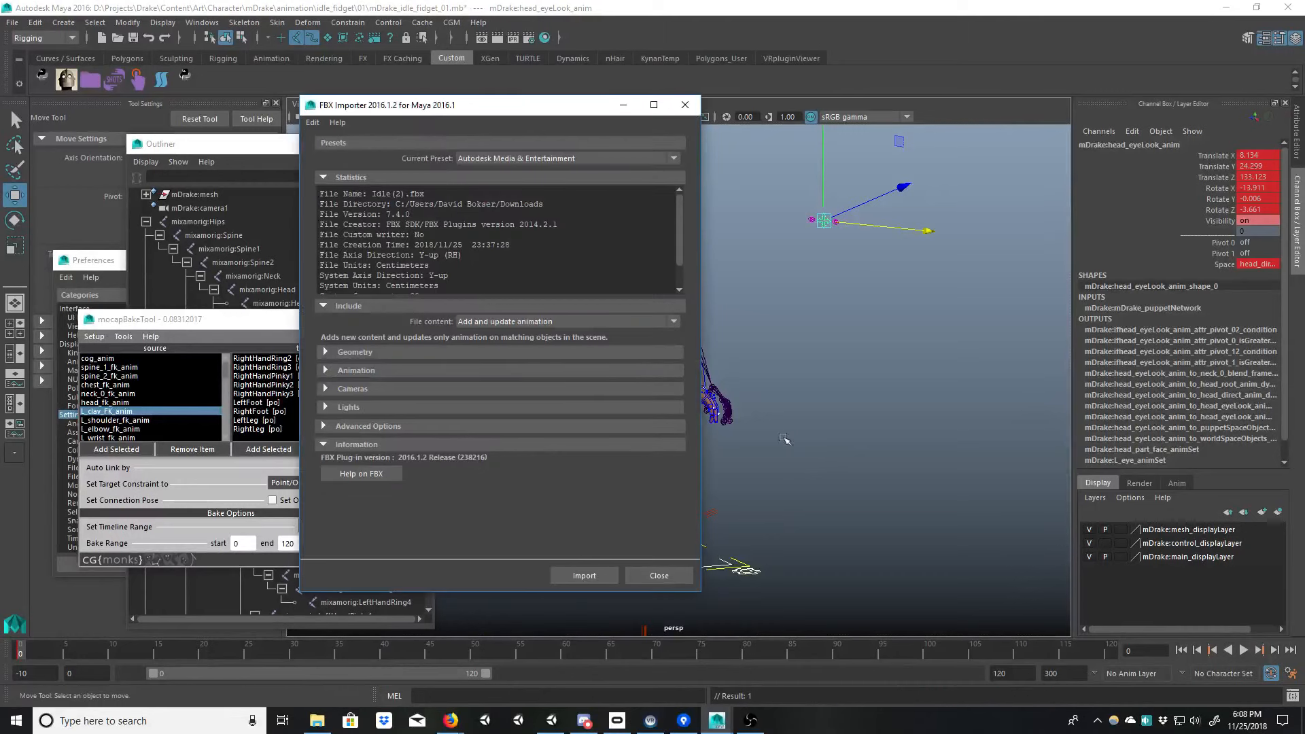
Step: Import Idle(2).fbx with the file content set to Add and update animation, and scrub to frame 52 to check the motion
{"action": "left_click", "coordinate": [585, 575]}
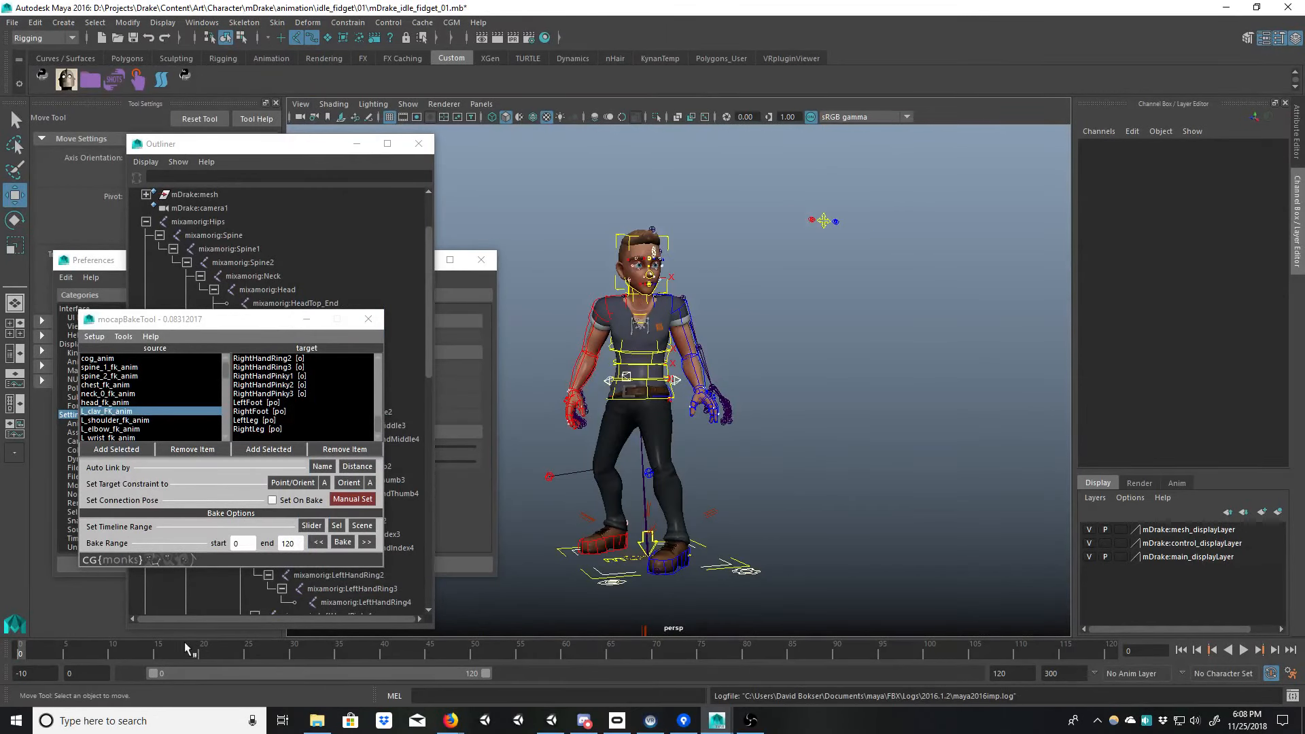
{"action": "left_click_drag", "start_coordinate": [185, 641], "coordinate": [486, 633]}
{"action": "key", "text": "q"}
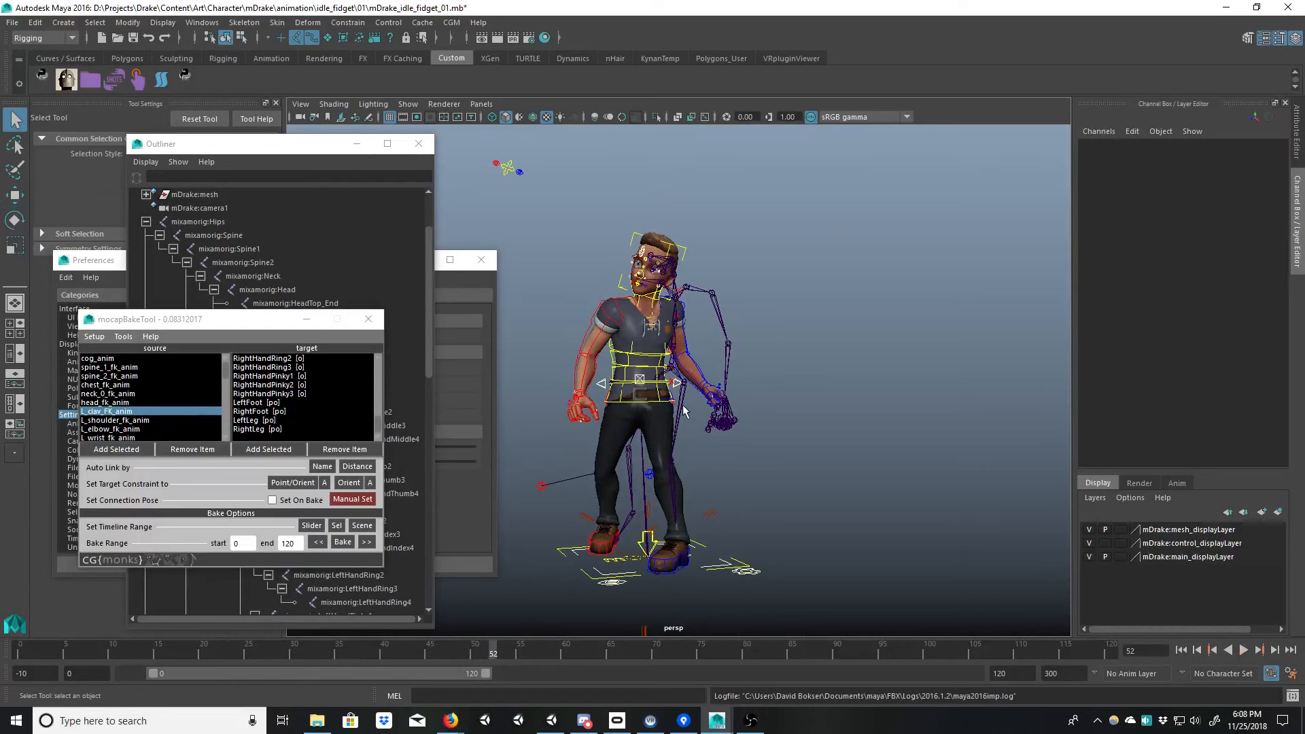
Step: Select the Mixamo skeleton's left upper leg joint to reveal its keys and set the playback end to frame 98
{"action": "left_click", "coordinate": [679, 411]}
{"action": "scroll", "coordinate": [772, 385], "scroll_direction": "up", "scroll_amount": 3}
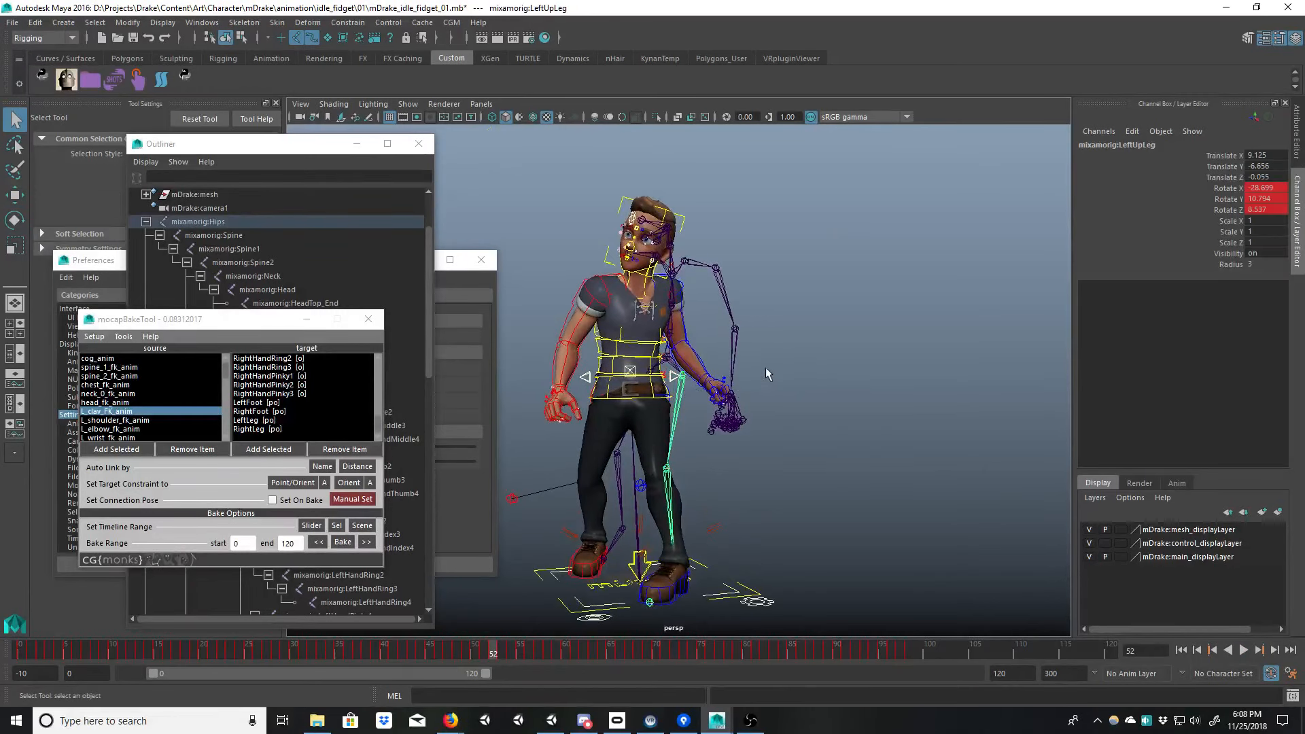
{"action": "left_click", "coordinate": [910, 654]}
{"action": "double_click", "coordinate": [999, 673]}
{"action": "type", "text": "98"}
{"action": "key", "text": "Return"}
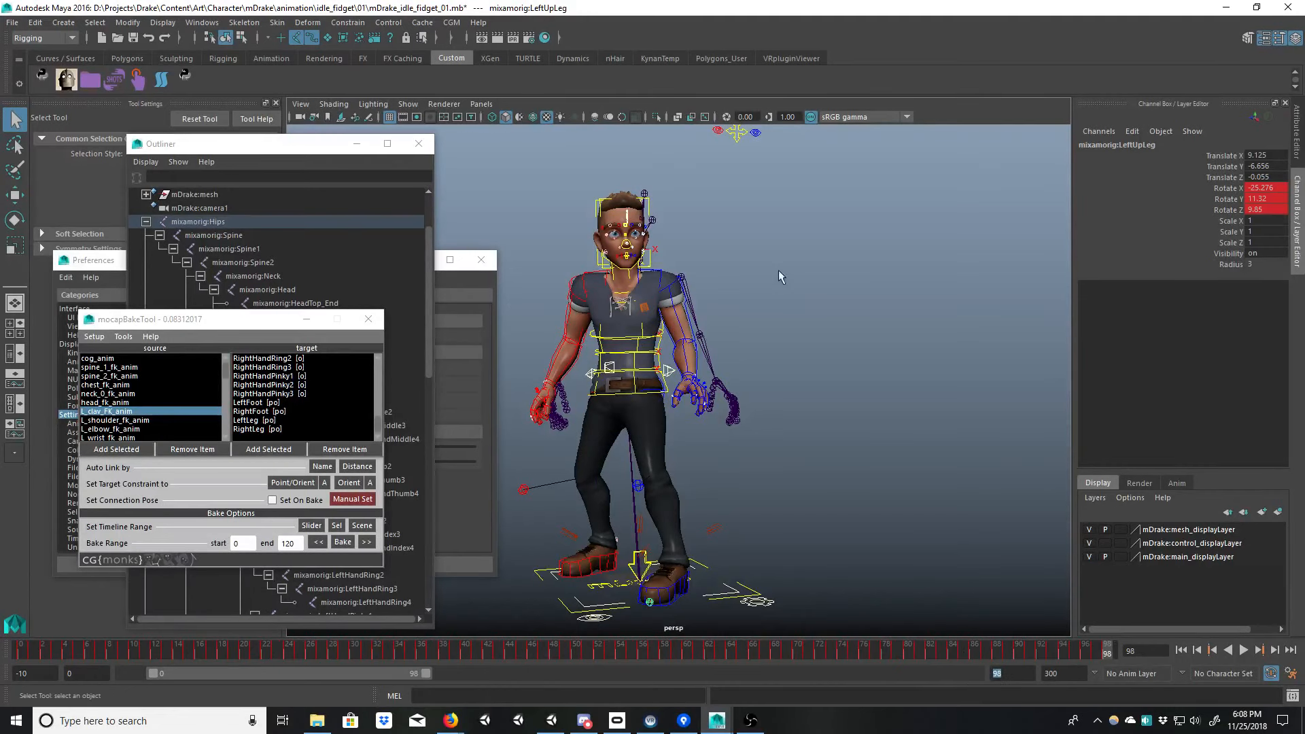
Step: Play back the imported skeleton motion, return to frame 0 and view the character from another angle
{"action": "key", "text": "alt+v"}
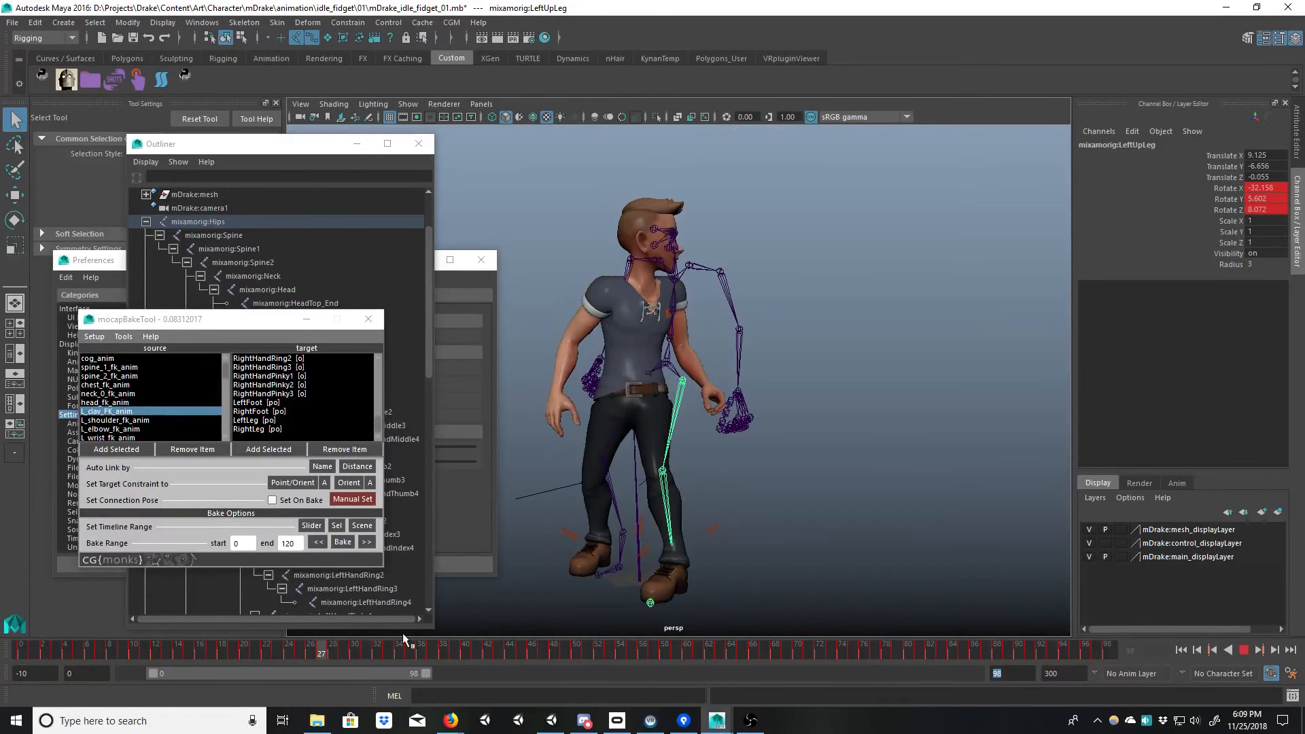
{"action": "key", "text": "alt+shift+v"}
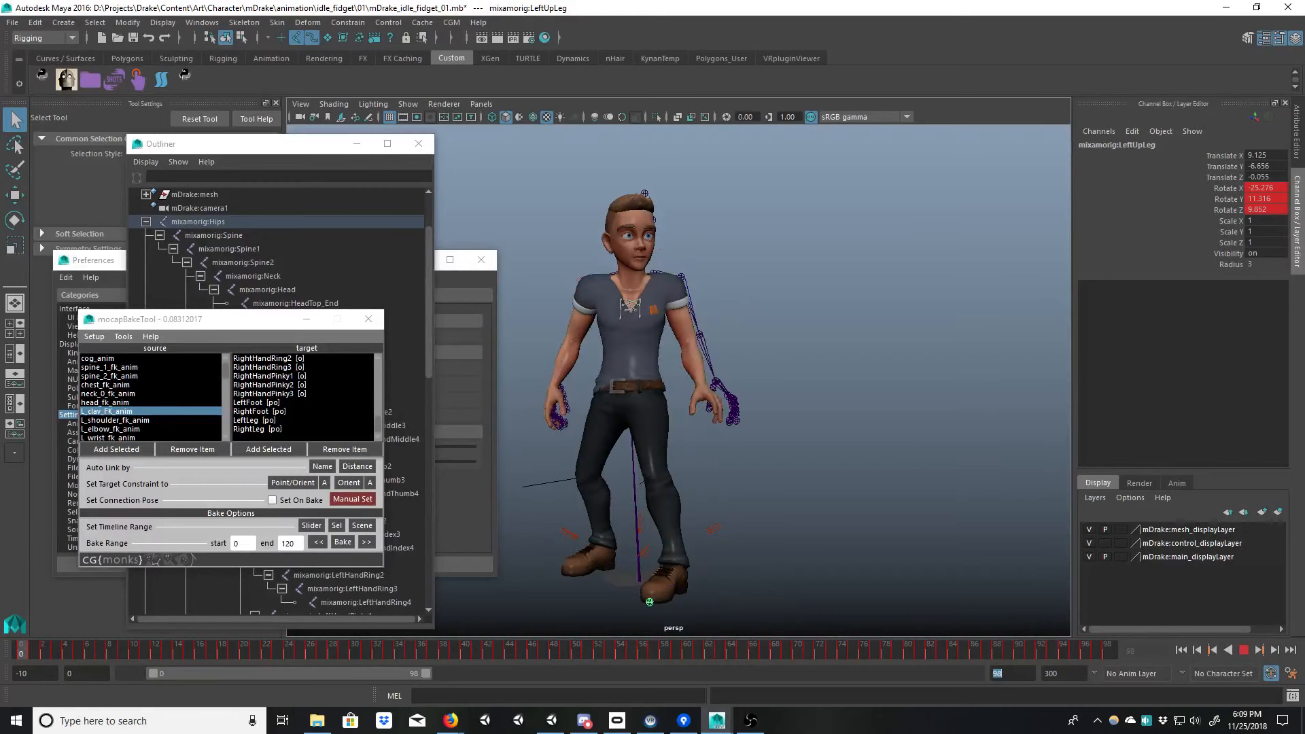
{"action": "left_click_drag", "start_coordinate": [697, 354], "coordinate": [729, 393], "text": "alt"}
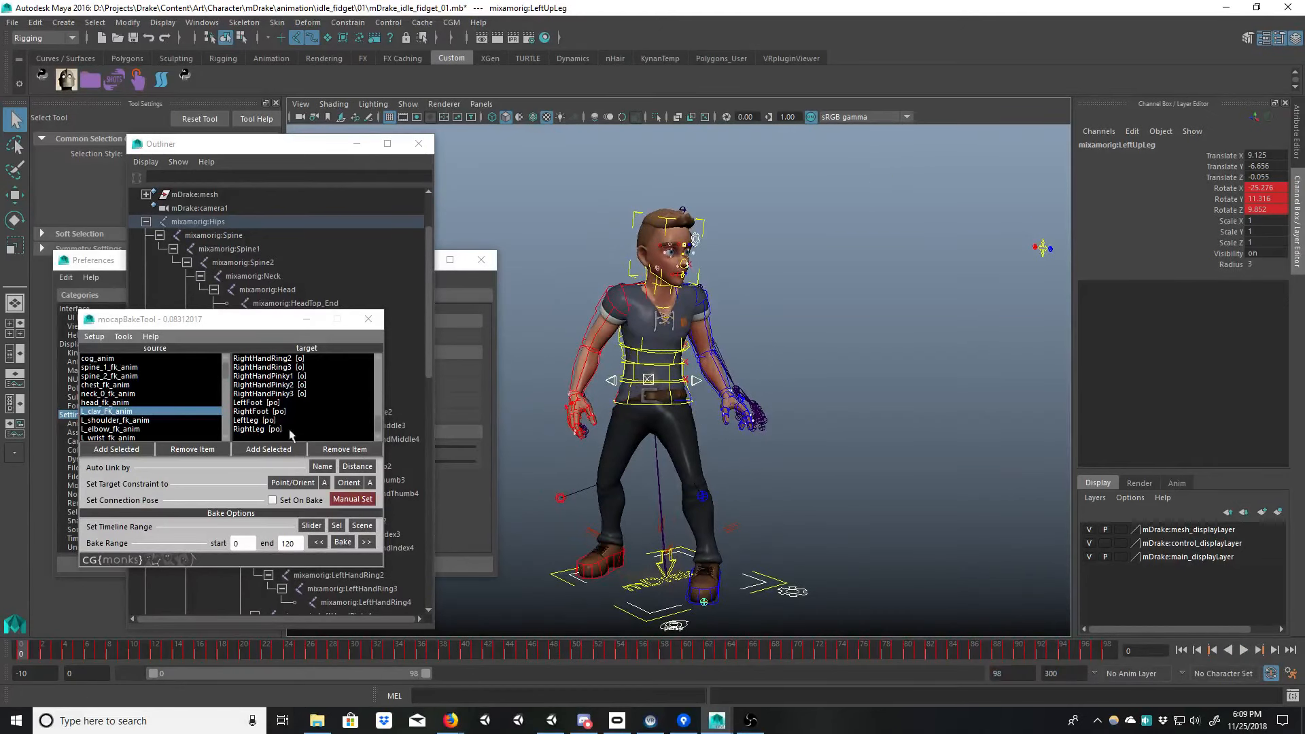
Step: Set the bake range to the time slider's 0 to 98 and select all of the puppet's controls
{"action": "left_click", "coordinate": [312, 525]}
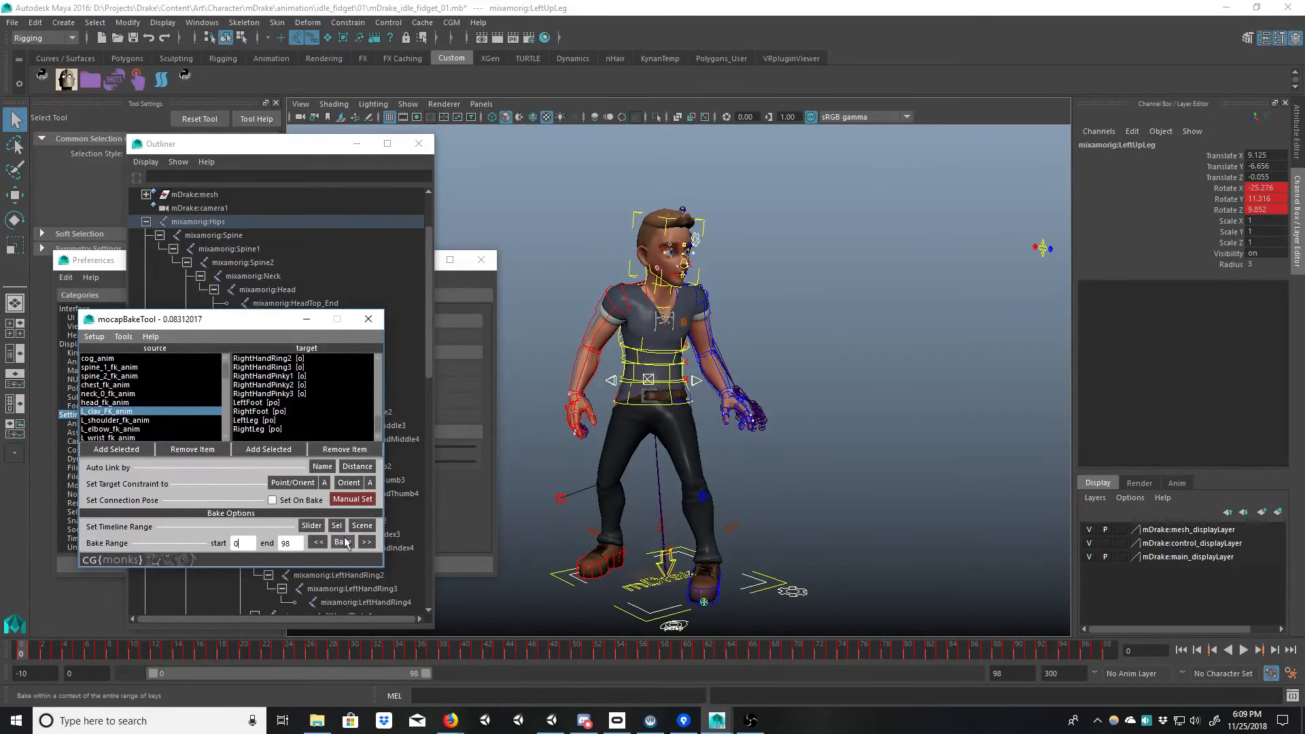
{"action": "left_click", "coordinate": [589, 324]}
{"action": "middle_click_drag", "start_coordinate": [750, 357], "coordinate": [701, 352], "text": "alt"}
{"action": "key", "text": "s"}
{"action": "left_click", "coordinate": [761, 332]}
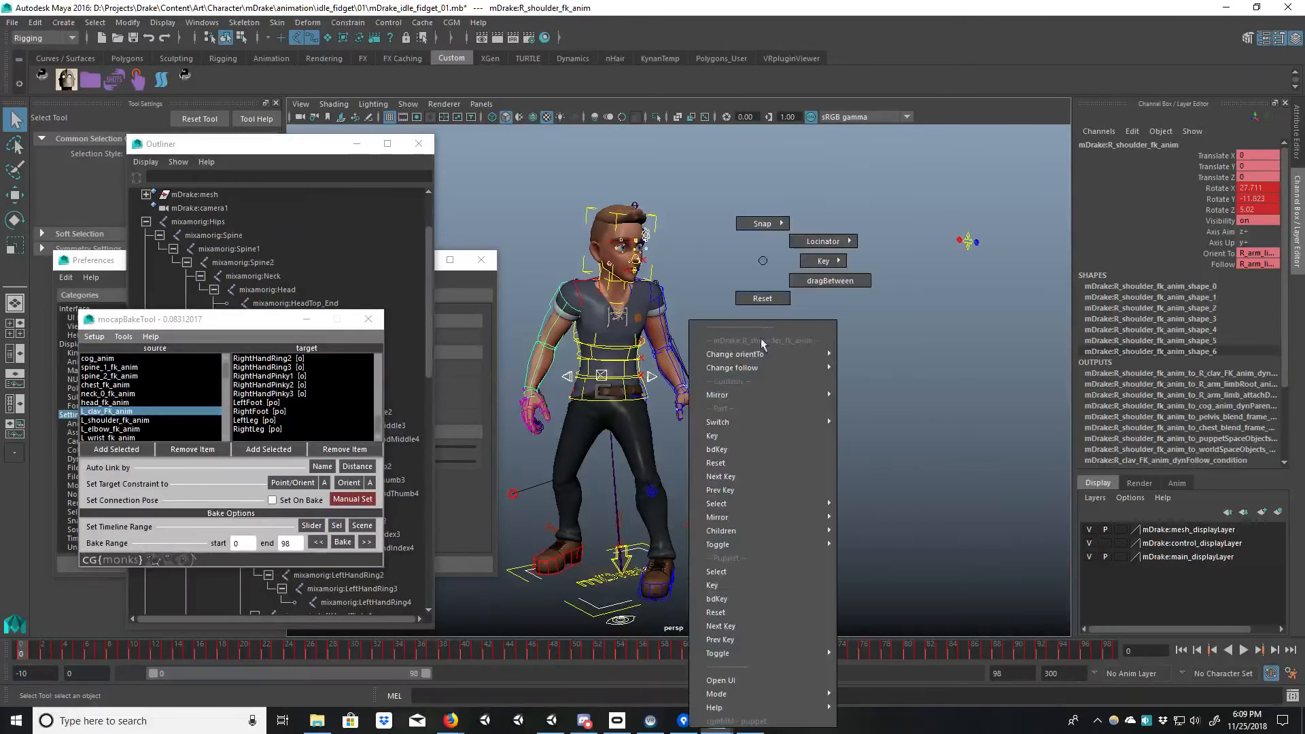
{"action": "left_click", "coordinate": [731, 586]}
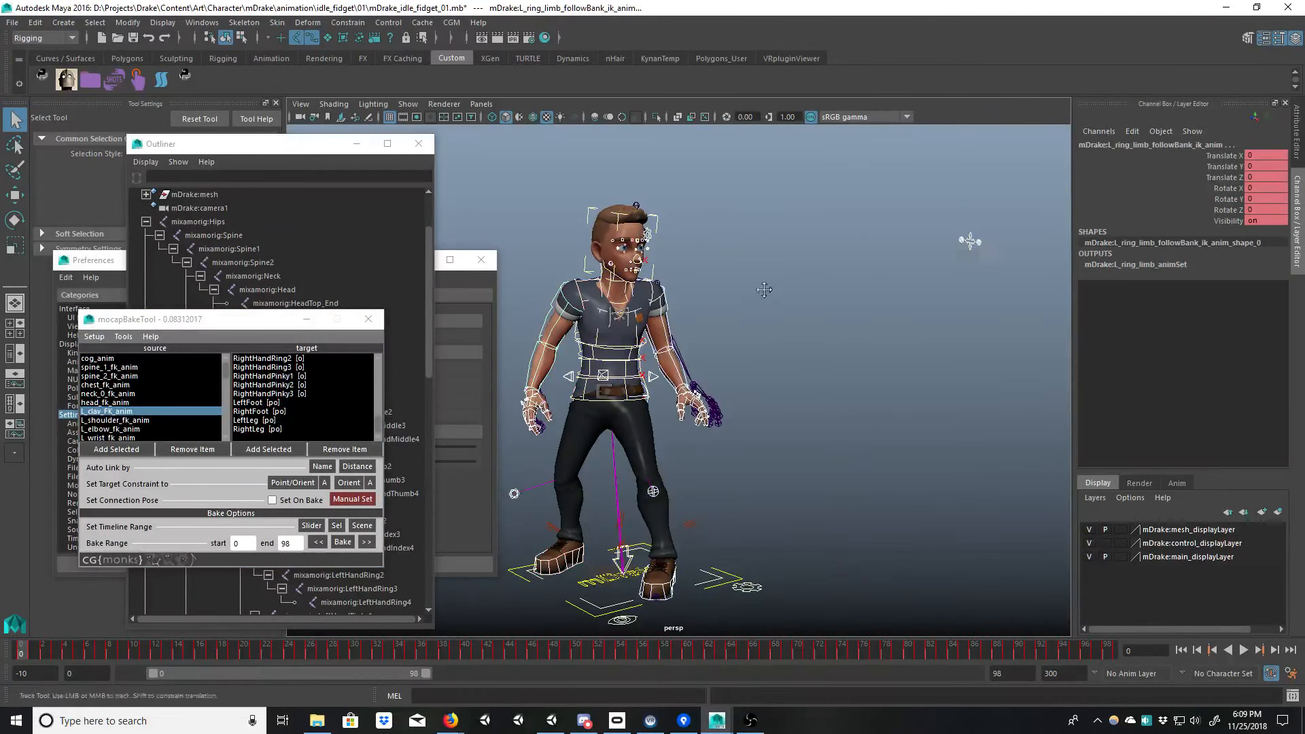
Step: Delete the puppet controls' old animation keys from frame 0 onward in the Graph Editor, keeping the earlier keyed pose
{"action": "middle_click_drag", "start_coordinate": [762, 291], "coordinate": [689, 300], "text": "alt"}
{"action": "key", "text": "g"}
{"action": "middle_click_drag", "start_coordinate": [815, 197], "coordinate": [769, 188], "text": "alt"}
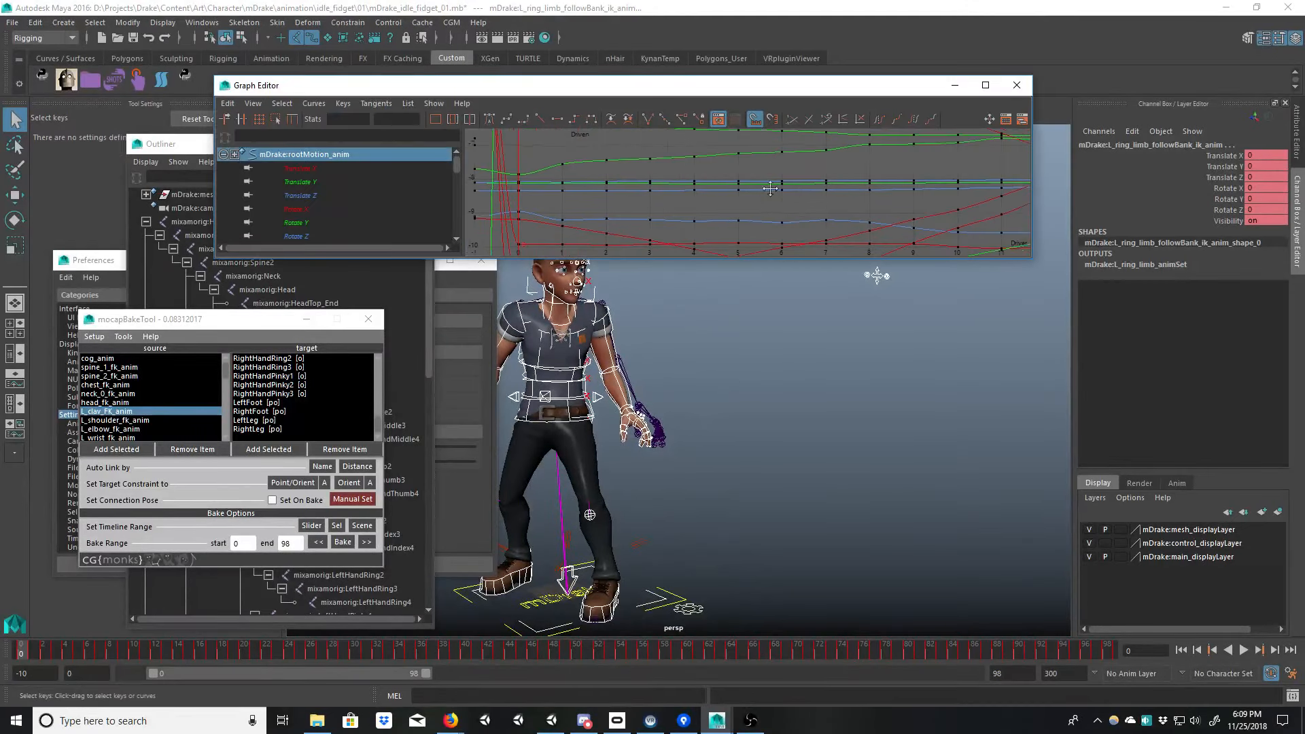
{"action": "key", "text": "f"}
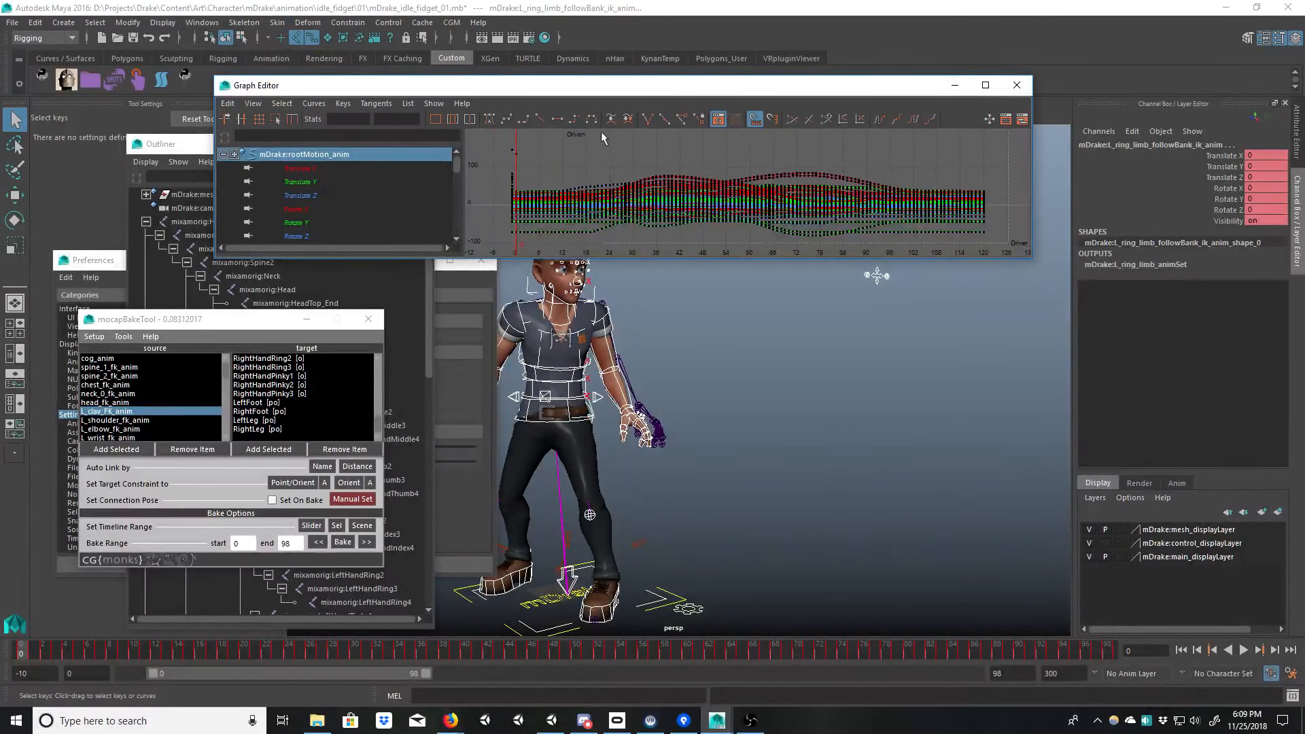
{"action": "left_click_drag", "start_coordinate": [601, 138], "coordinate": [516, 154]}
{"action": "key", "text": "Delete"}
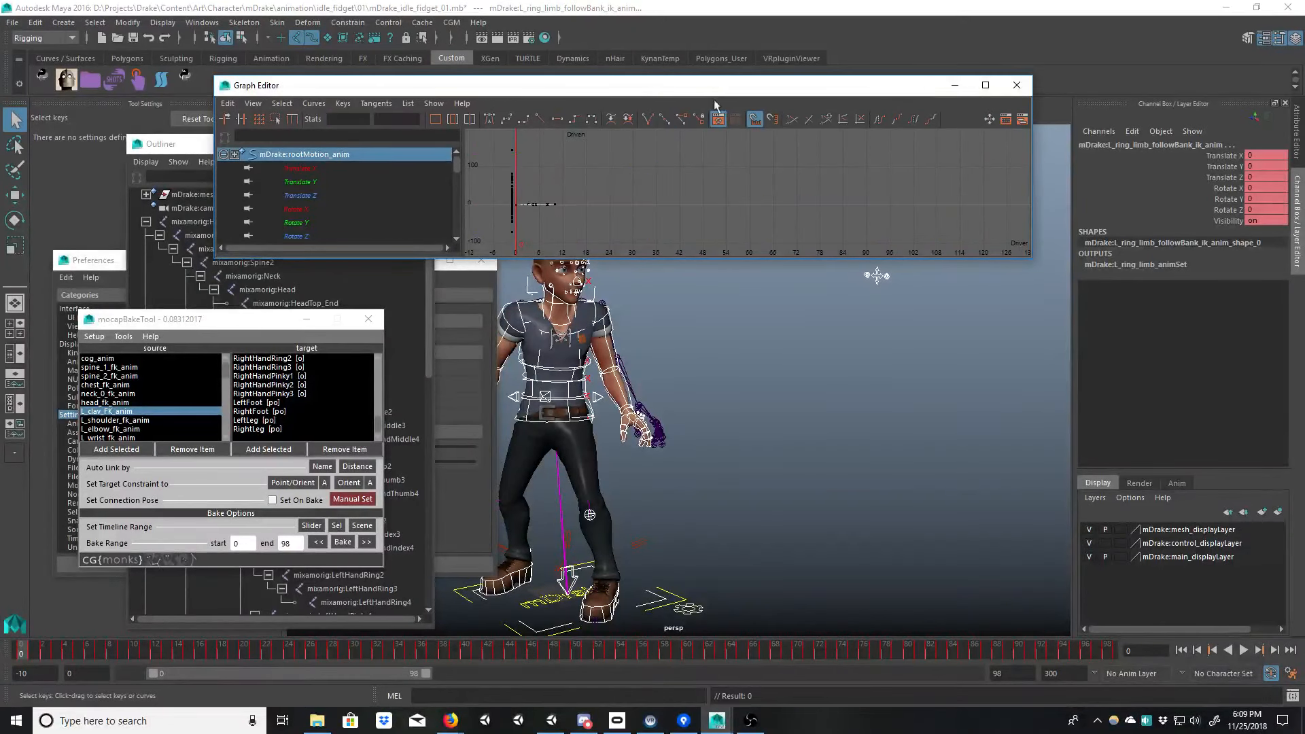
{"action": "scroll", "coordinate": [612, 174], "scroll_direction": "up", "scroll_amount": 3}
{"action": "mouse_move", "coordinate": [654, 176]}
{"action": "middle_mouse_down", "text": "alt"}
{"action": "mouse_move", "coordinate": [667, 176]}
{"action": "mouse_move", "coordinate": [630, 181]}
{"action": "mouse_move", "coordinate": [687, 174]}
{"action": "middle_mouse_up", "text": "alt"}
{"action": "scroll", "coordinate": [687, 173], "scroll_direction": "up", "scroll_amount": 1}
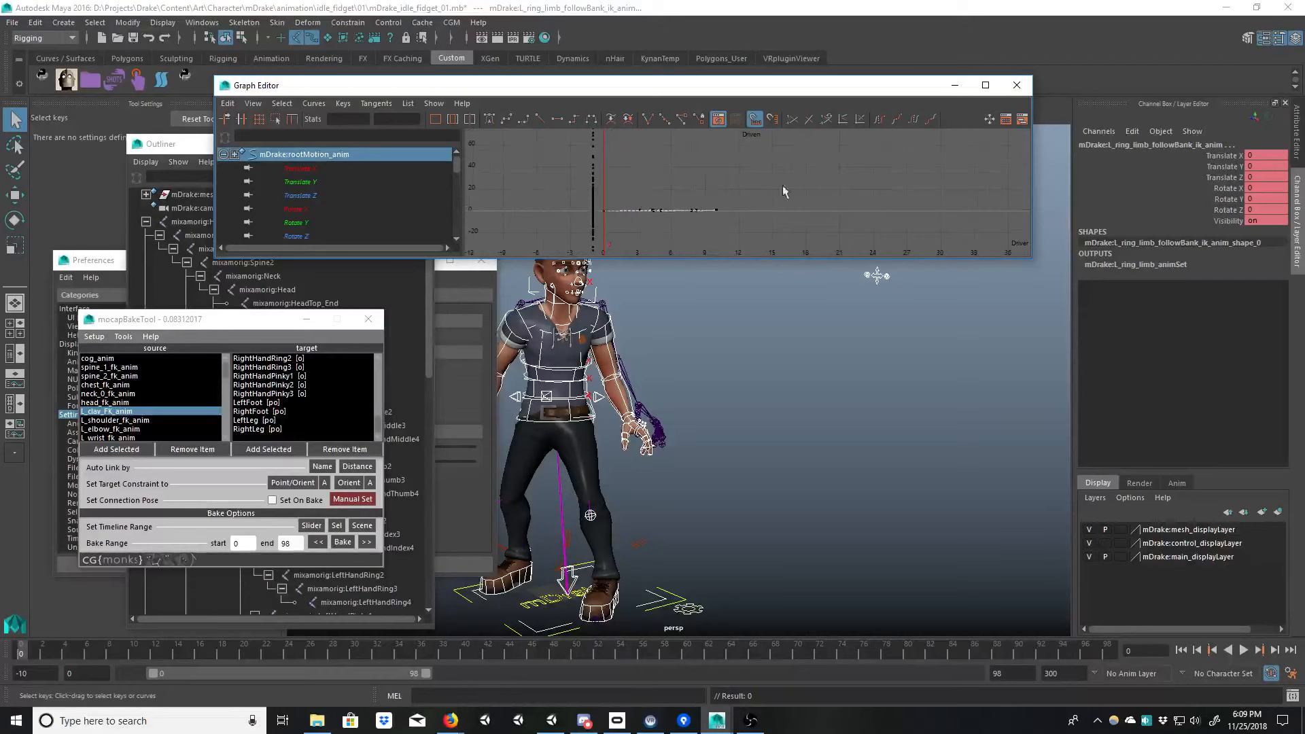
Step: Close the Graph Editor and bake the imported motion onto the rig controls over frames 0 to 98
{"action": "left_click", "coordinate": [1016, 86]}
{"action": "mouse_move", "coordinate": [70, 646]}
{"action": "left_mouse_down"}
{"action": "mouse_move", "coordinate": [1212, 629]}
{"action": "mouse_move", "coordinate": [21, 649]}
{"action": "left_mouse_up"}
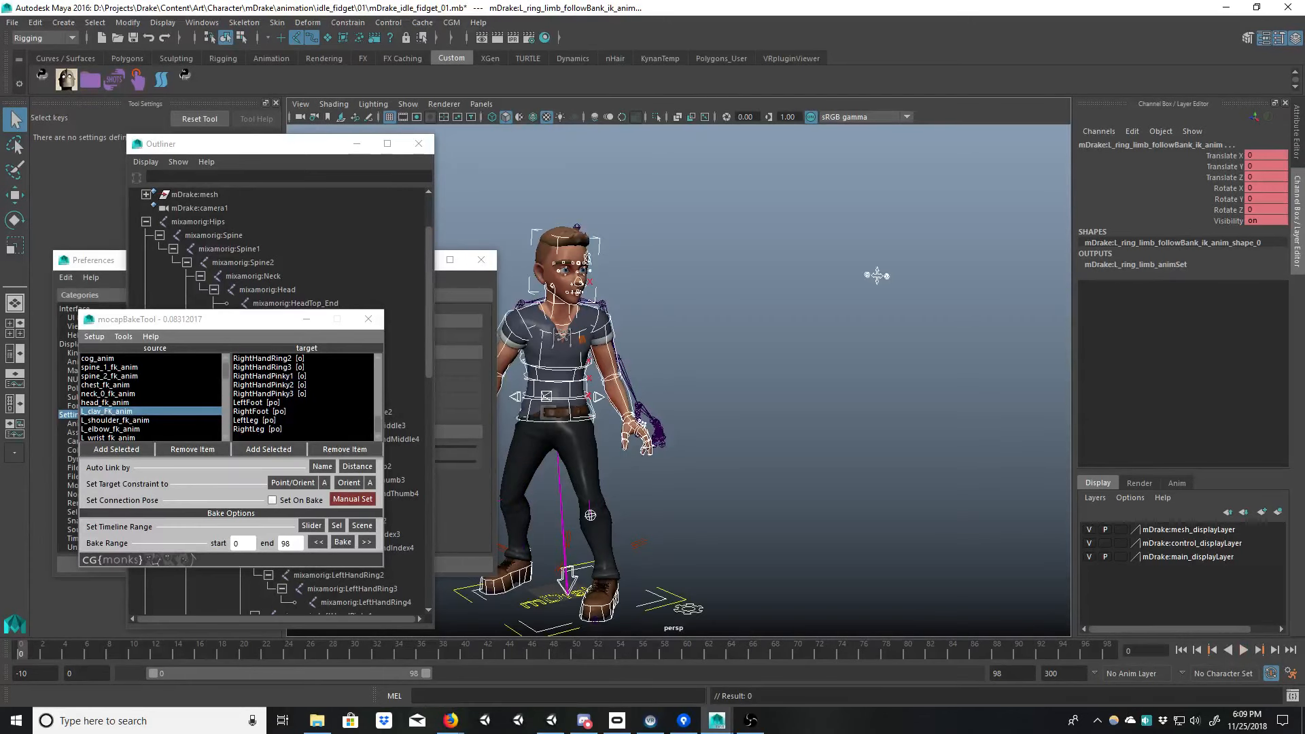
{"action": "left_click", "coordinate": [348, 545]}
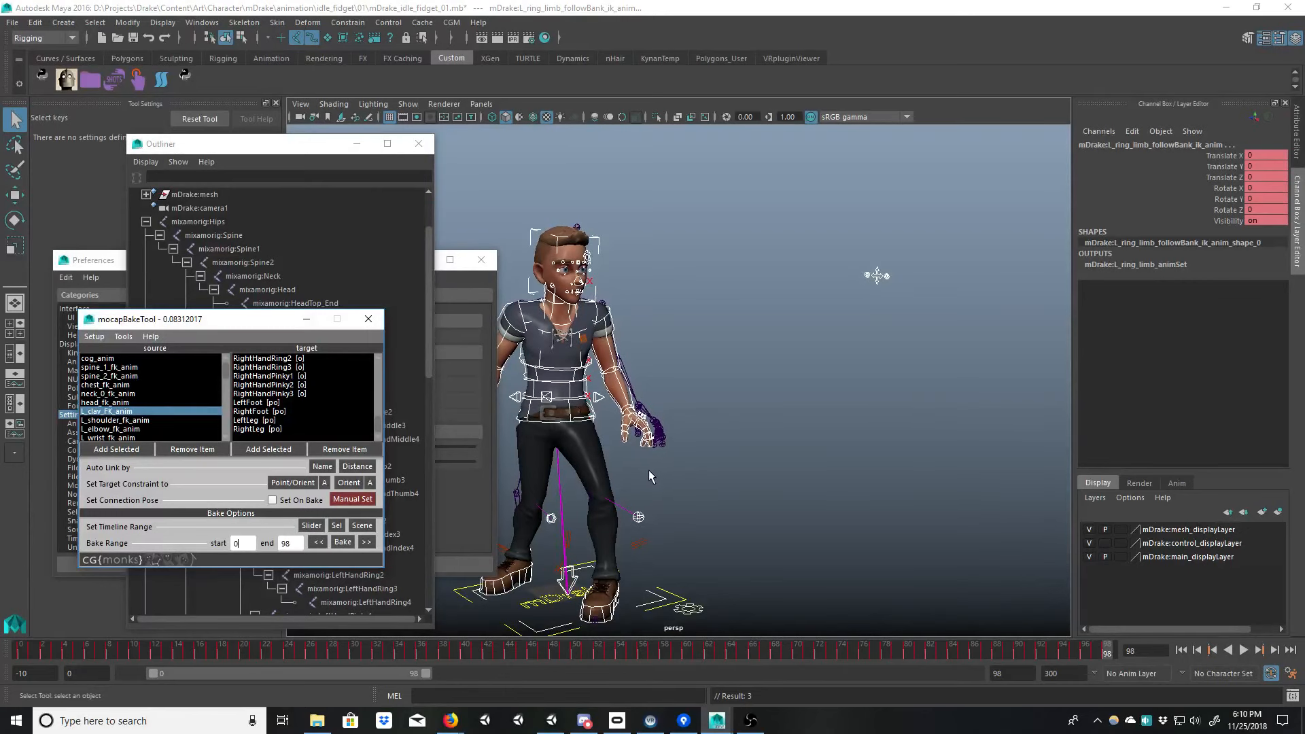
Step: Lower the right knee pole's baked Translate X curve in the Graph Editor to about -5.67 at frame 98
{"action": "left_click_drag", "start_coordinate": [637, 479], "coordinate": [659, 516], "text": "alt"}
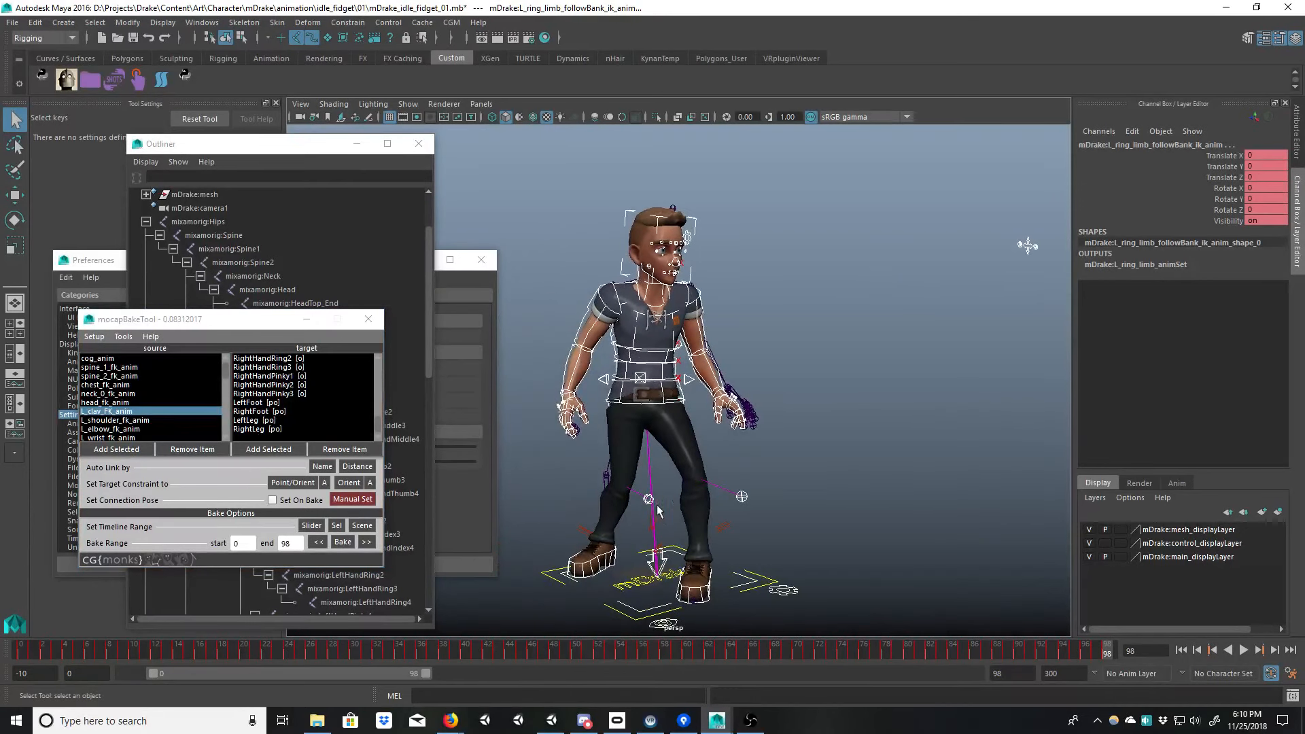
{"action": "left_click", "coordinate": [658, 511]}
{"action": "left_click", "coordinate": [647, 500]}
{"action": "middle_click_drag", "start_coordinate": [673, 483], "coordinate": [673, 499], "text": "alt"}
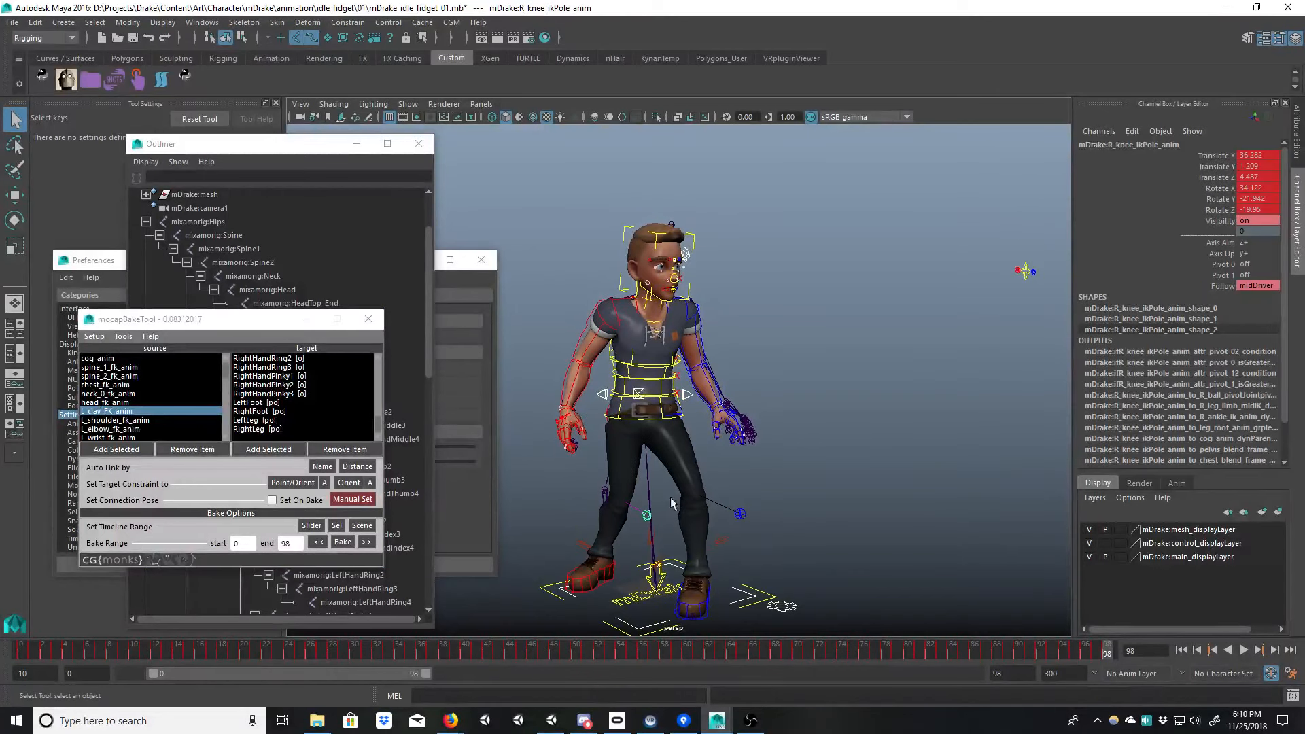
{"action": "key", "text": "g"}
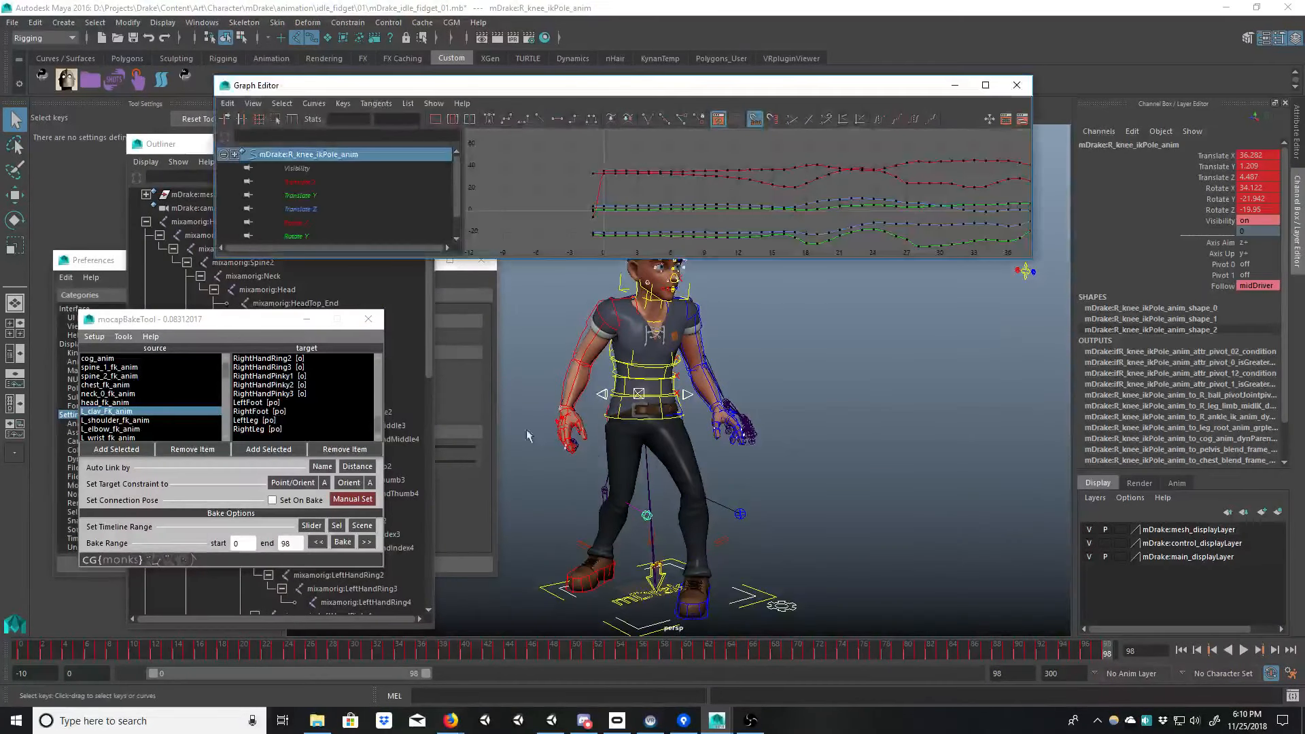
{"action": "left_click", "coordinate": [312, 185]}
{"action": "key", "text": "f"}
{"action": "left_click_drag", "start_coordinate": [509, 180], "coordinate": [1061, 113]}
{"action": "key", "text": "w"}
{"action": "middle_click_drag", "start_coordinate": [564, 217], "coordinate": [675, 231], "text": "alt"}
{"action": "scroll", "coordinate": [704, 199], "scroll_direction": "up", "scroll_amount": 3}
{"action": "scroll", "coordinate": [689, 190], "scroll_direction": "up", "scroll_amount": 5}
{"action": "scroll", "coordinate": [722, 232], "scroll_direction": "up", "scroll_amount": 3}
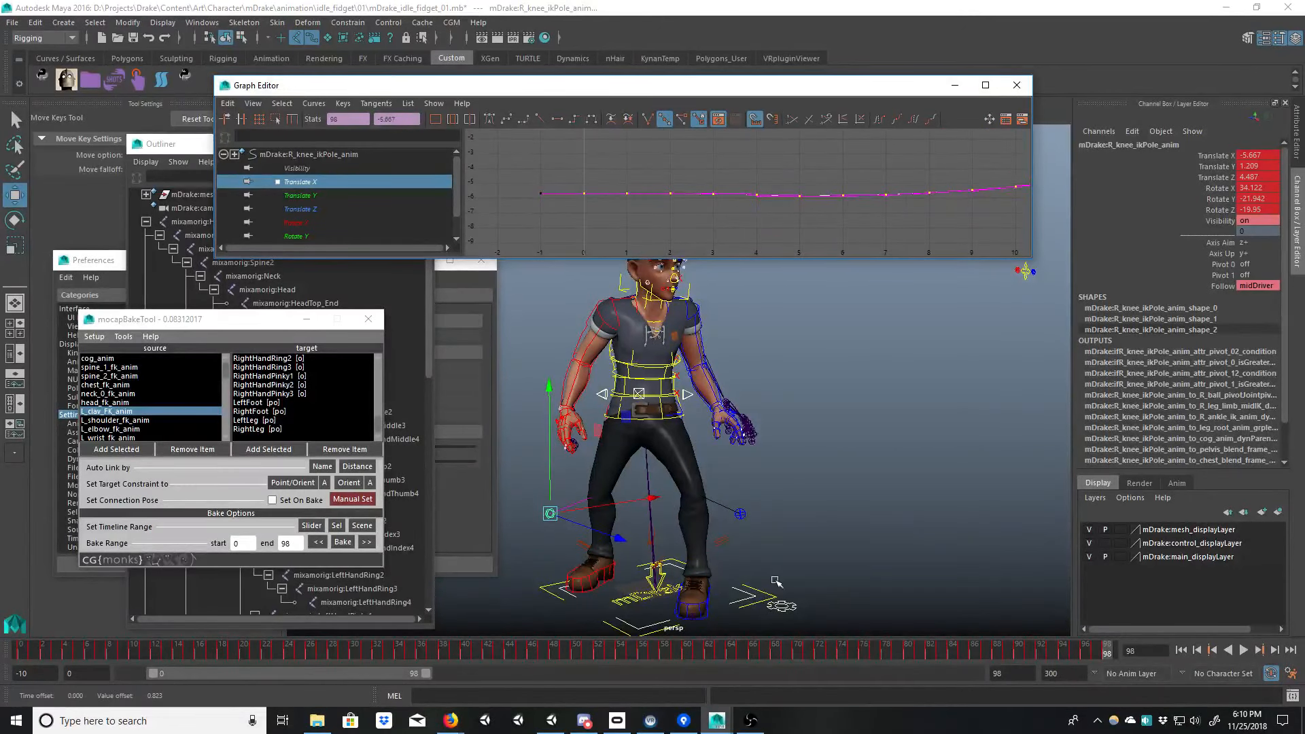
Step: Select the left knee pole and shift its baked Translate X curve down in the Graph Editor
{"action": "left_click", "coordinate": [740, 514]}
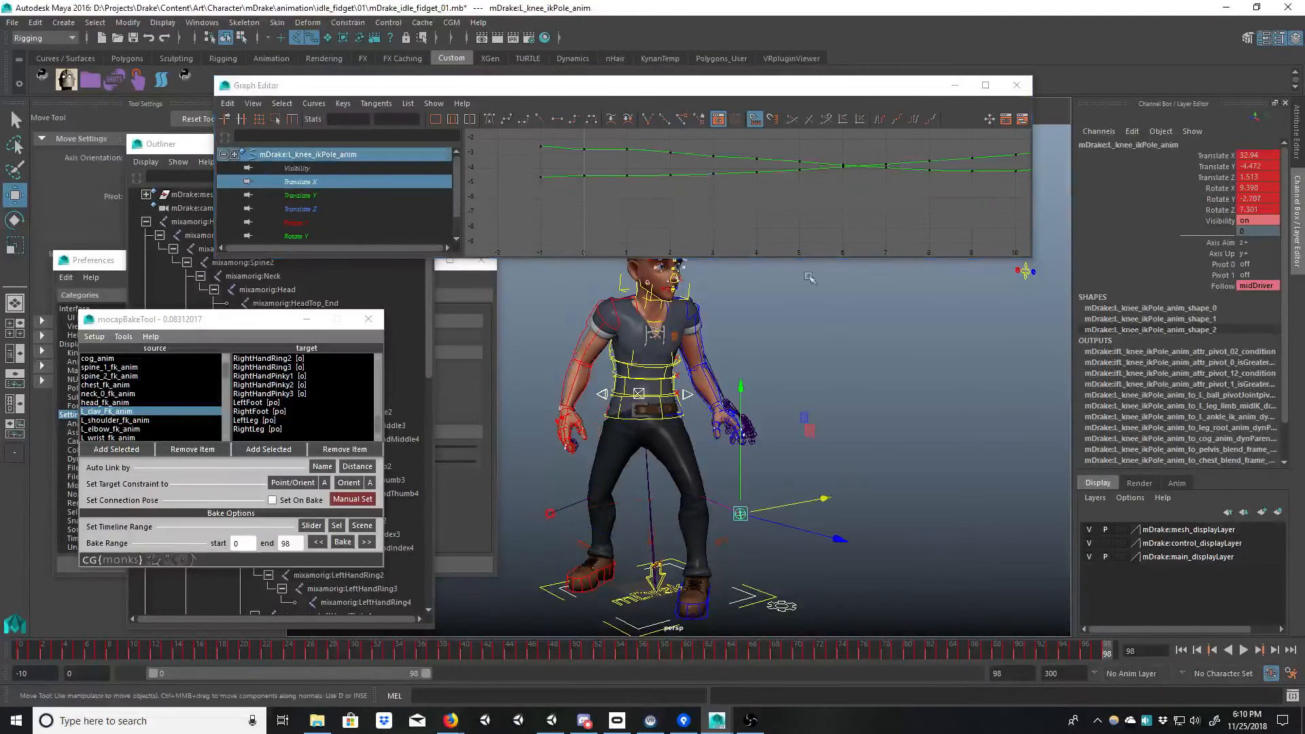
{"action": "left_click", "coordinate": [333, 182]}
{"action": "key", "text": "f"}
{"action": "left_click_drag", "start_coordinate": [494, 138], "coordinate": [1046, 203]}
{"action": "middle_click_drag", "start_coordinate": [599, 178], "coordinate": [586, 242], "text": "shift"}
{"action": "middle_click_drag", "start_coordinate": [549, 211], "coordinate": [708, 186], "text": "alt"}
{"action": "scroll", "coordinate": [676, 187], "scroll_direction": "up", "scroll_amount": 4}
{"action": "right_click_drag", "start_coordinate": [682, 175], "coordinate": [713, 192], "text": "alt"}
{"action": "middle_click_drag", "start_coordinate": [654, 180], "coordinate": [690, 223], "text": "alt"}
Step: Select the COG control and shift its baked translation keys down to correct the body position
{"action": "middle_click_drag", "start_coordinate": [821, 496], "coordinate": [853, 528], "text": "alt"}
{"action": "key", "text": "q"}
{"action": "left_click", "coordinate": [626, 428]}
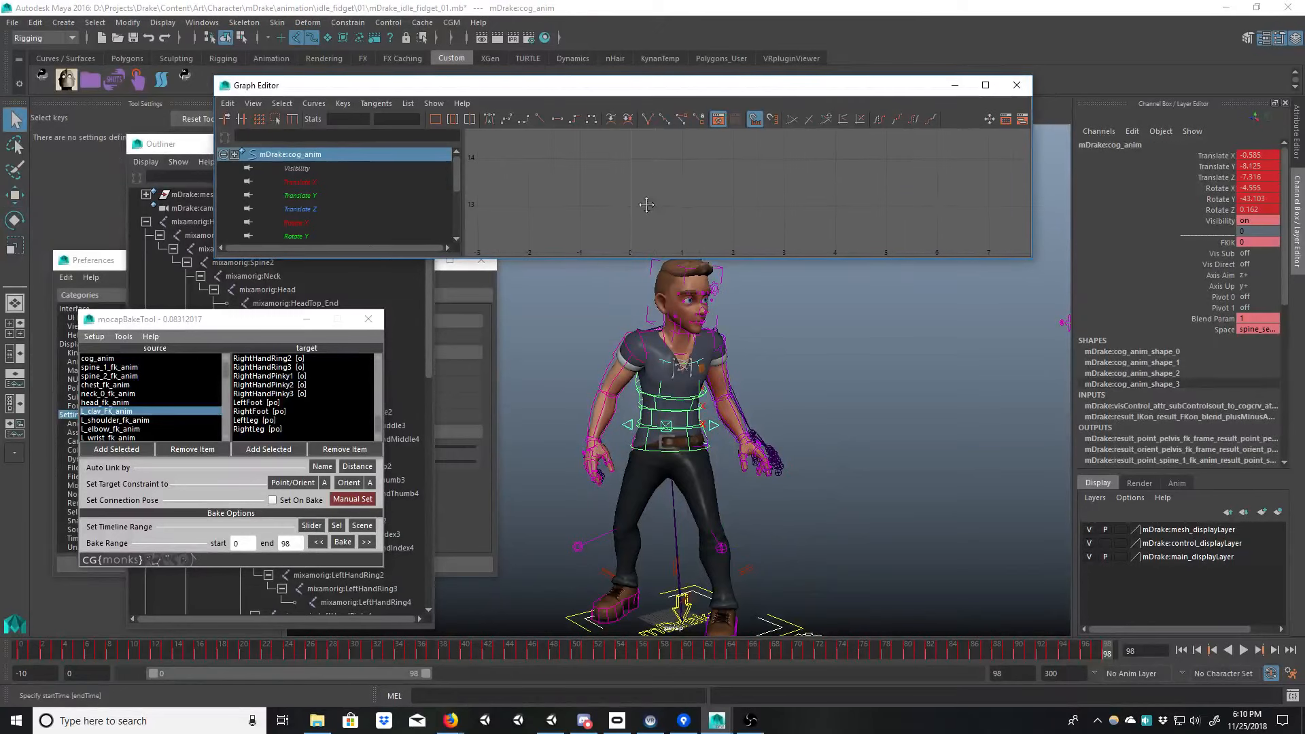
{"action": "left_click", "coordinate": [442, 208]}
{"action": "key", "text": "f"}
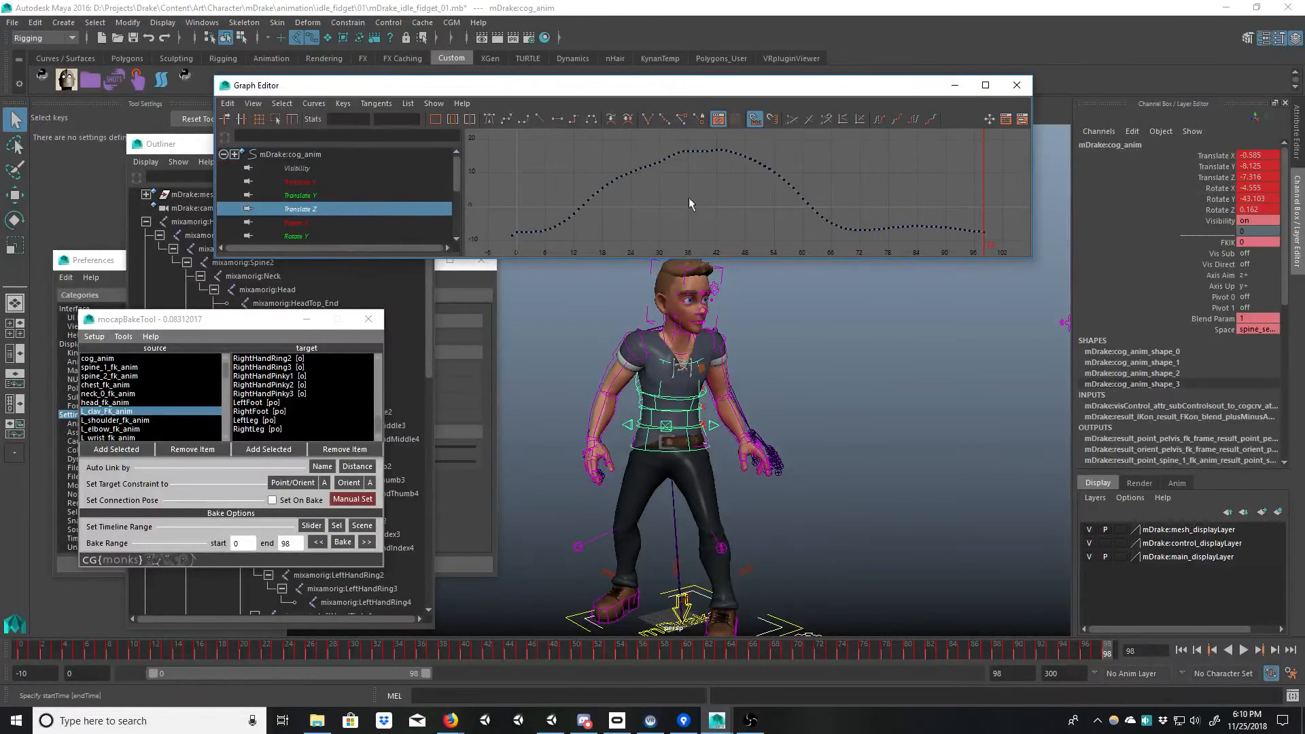
{"action": "left_click_drag", "start_coordinate": [564, 182], "coordinate": [515, 139]}
{"action": "middle_click_drag", "start_coordinate": [518, 221], "coordinate": [670, 164], "text": "alt"}
{"action": "right_click_drag", "start_coordinate": [673, 165], "coordinate": [678, 218], "text": "alt"}
{"action": "scroll", "coordinate": [678, 219], "scroll_direction": "up", "scroll_amount": 4}
{"action": "key", "text": "w"}
{"action": "middle_click_drag", "start_coordinate": [633, 219], "coordinate": [630, 259], "text": "shift"}
Step: Select the head eye-look control and play the animation from frame 0 to check the body and eyes
{"action": "right_click_drag", "start_coordinate": [852, 459], "coordinate": [785, 439], "text": "alt"}
{"action": "key", "text": "q"}
{"action": "left_click", "coordinate": [876, 342]}
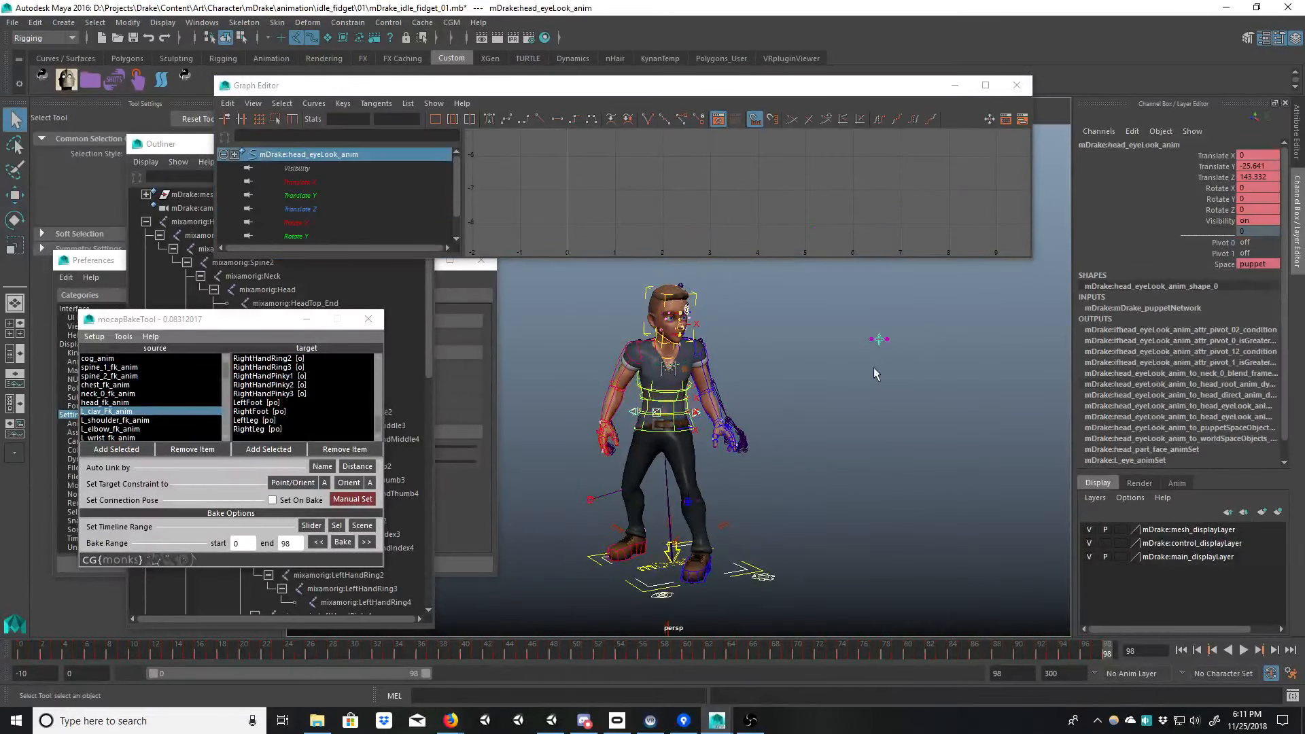
{"action": "left_click", "coordinate": [23, 654]}
{"action": "key", "text": "alt+v"}
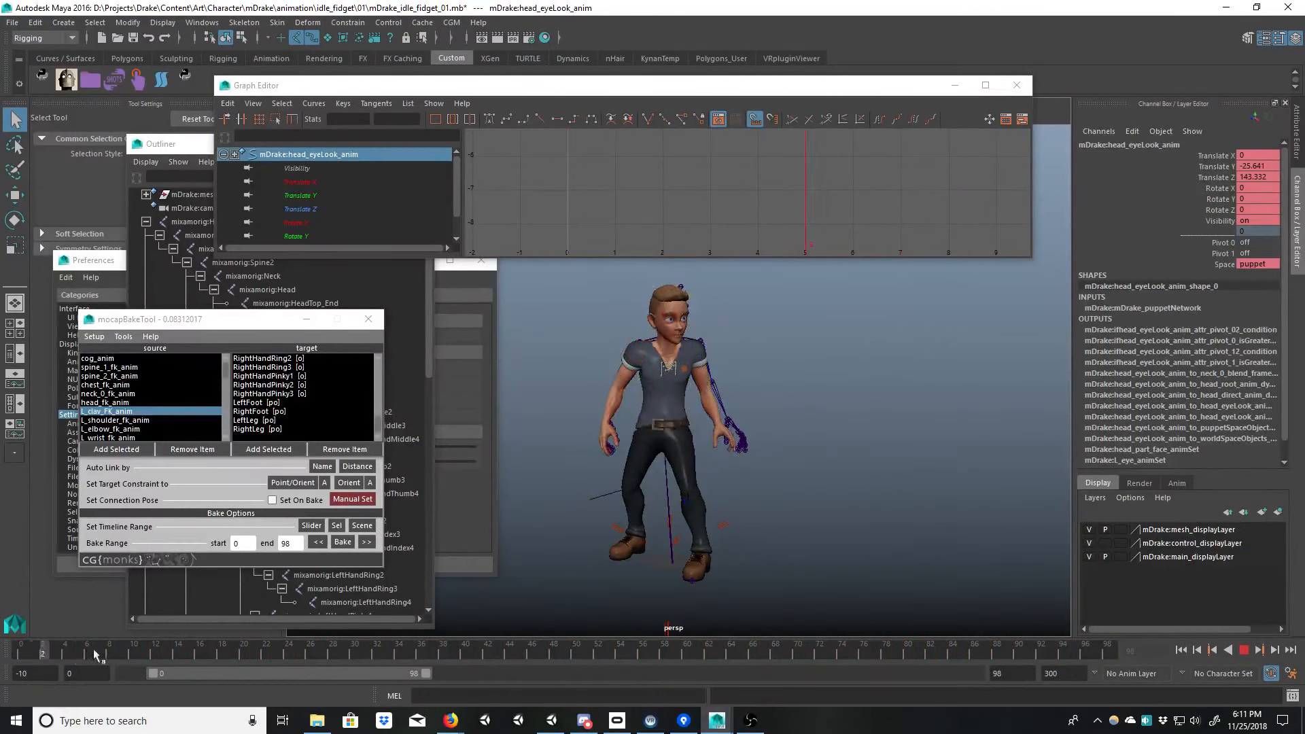
{"action": "key", "text": "alt+v"}
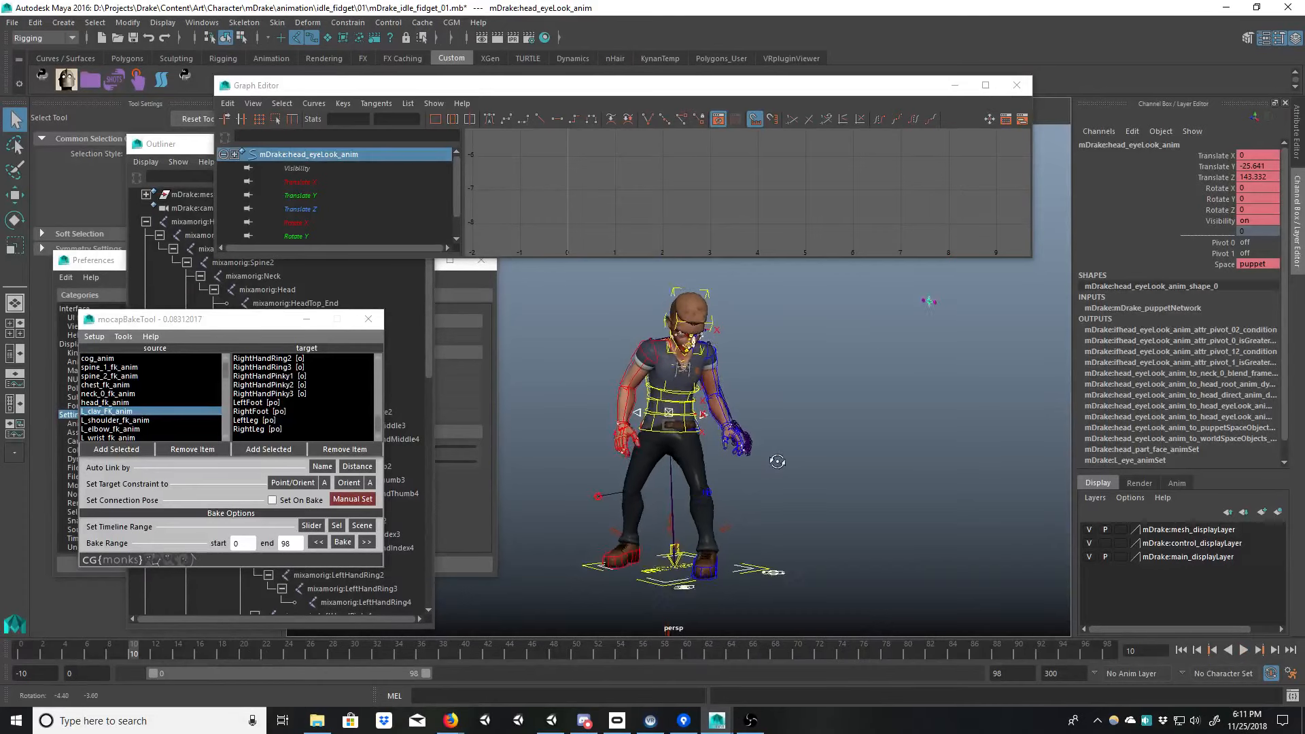
{"action": "key", "text": "alt+shift+v"}
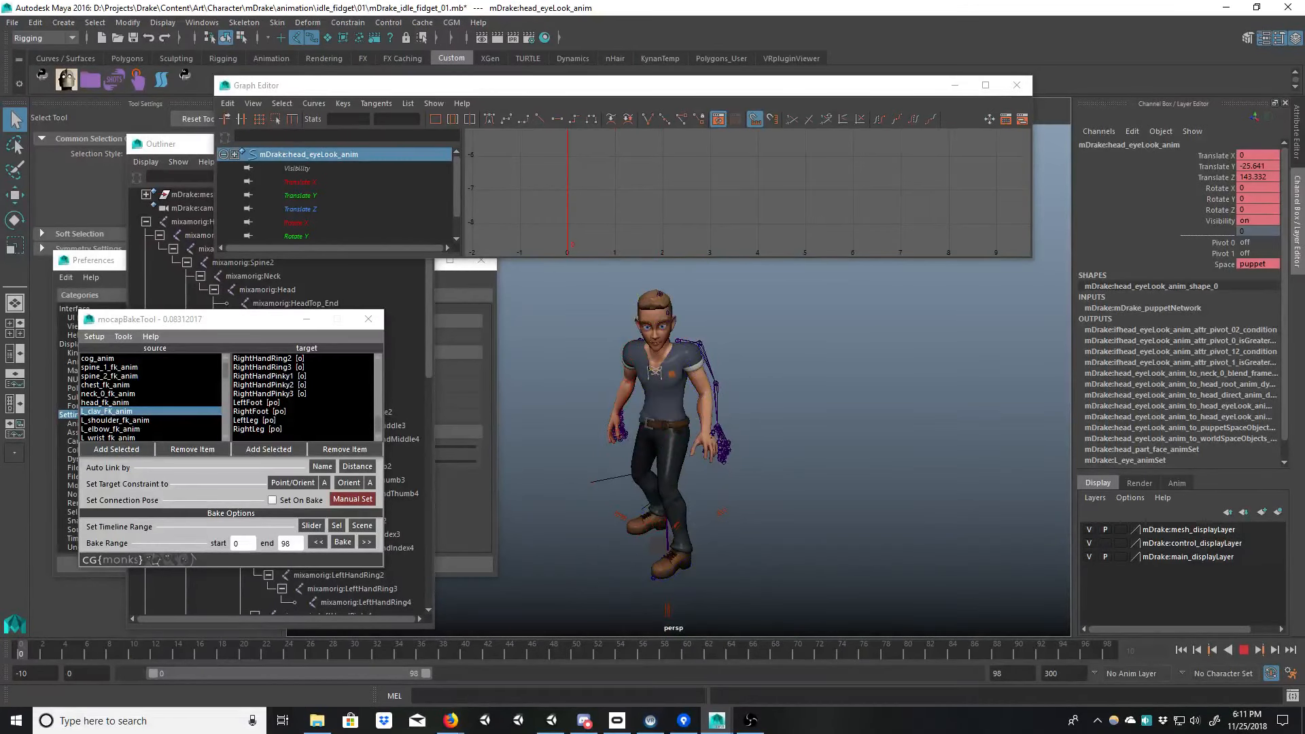
Step: Switch the head eye-look control's Space from puppet to the head at frame 0 and play back the result
{"action": "middle_click_drag", "start_coordinate": [789, 394], "coordinate": [825, 398], "text": "alt"}
{"action": "right_click_drag", "start_coordinate": [832, 397], "coordinate": [959, 398]}
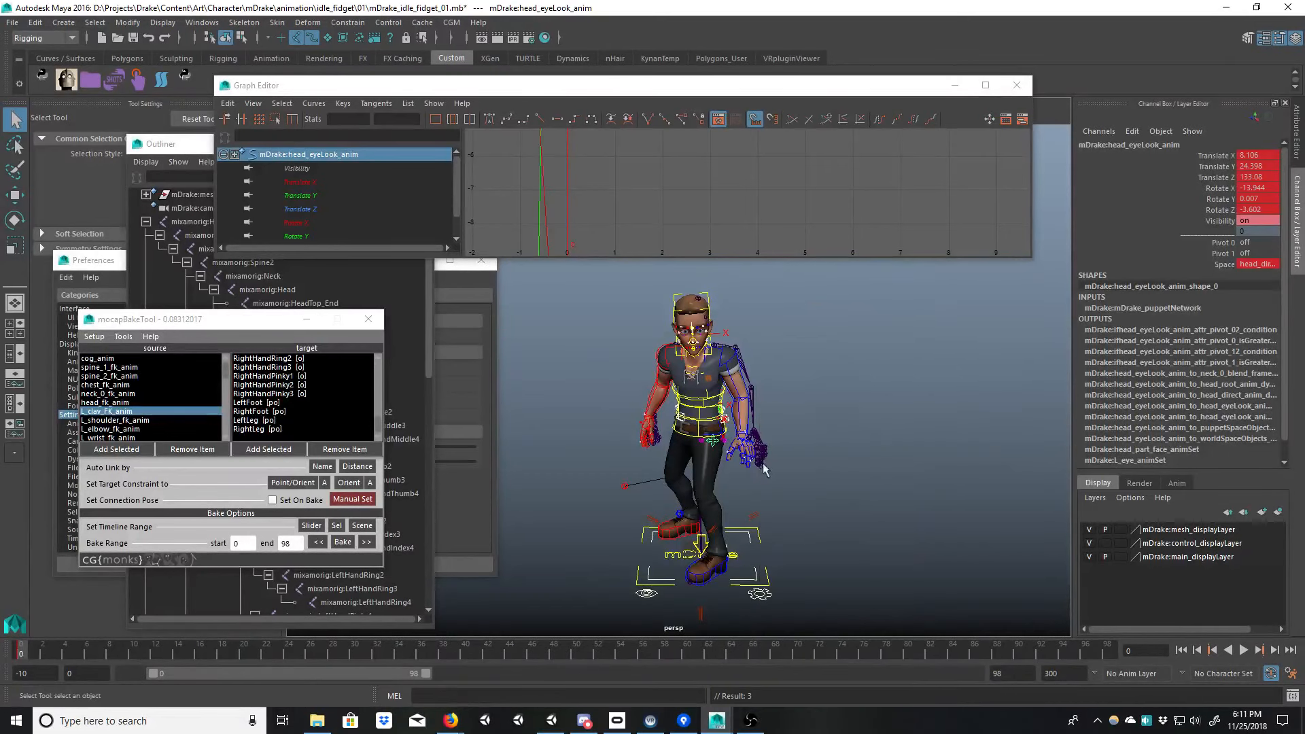
{"action": "key", "text": "alt+v"}
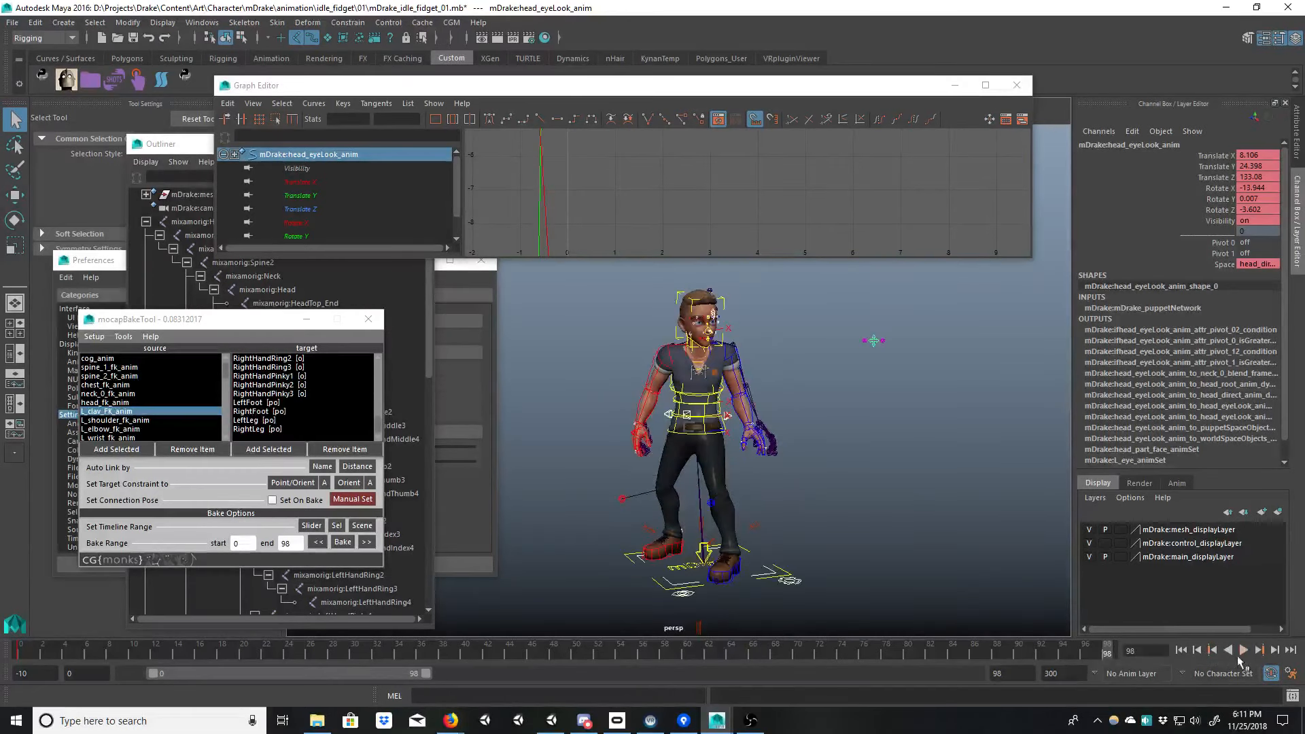
{"action": "left_click", "coordinate": [1243, 650]}
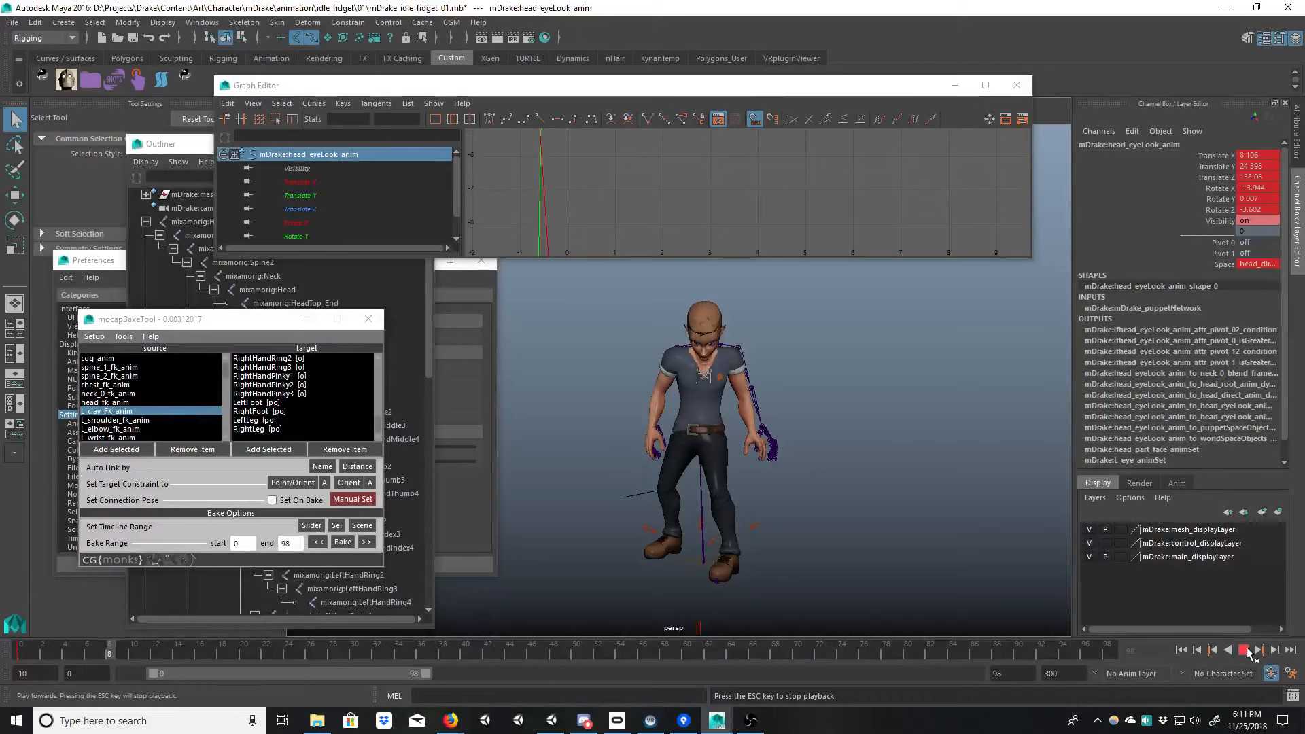
Step: Stop the playback and examine the right and left clavicle controls around the shoulders up close
{"action": "left_click", "coordinate": [1246, 650]}
{"action": "left_click_drag", "start_coordinate": [742, 408], "coordinate": [646, 389], "text": "alt"}
{"action": "scroll", "coordinate": [677, 358], "scroll_direction": "up", "scroll_amount": 10}
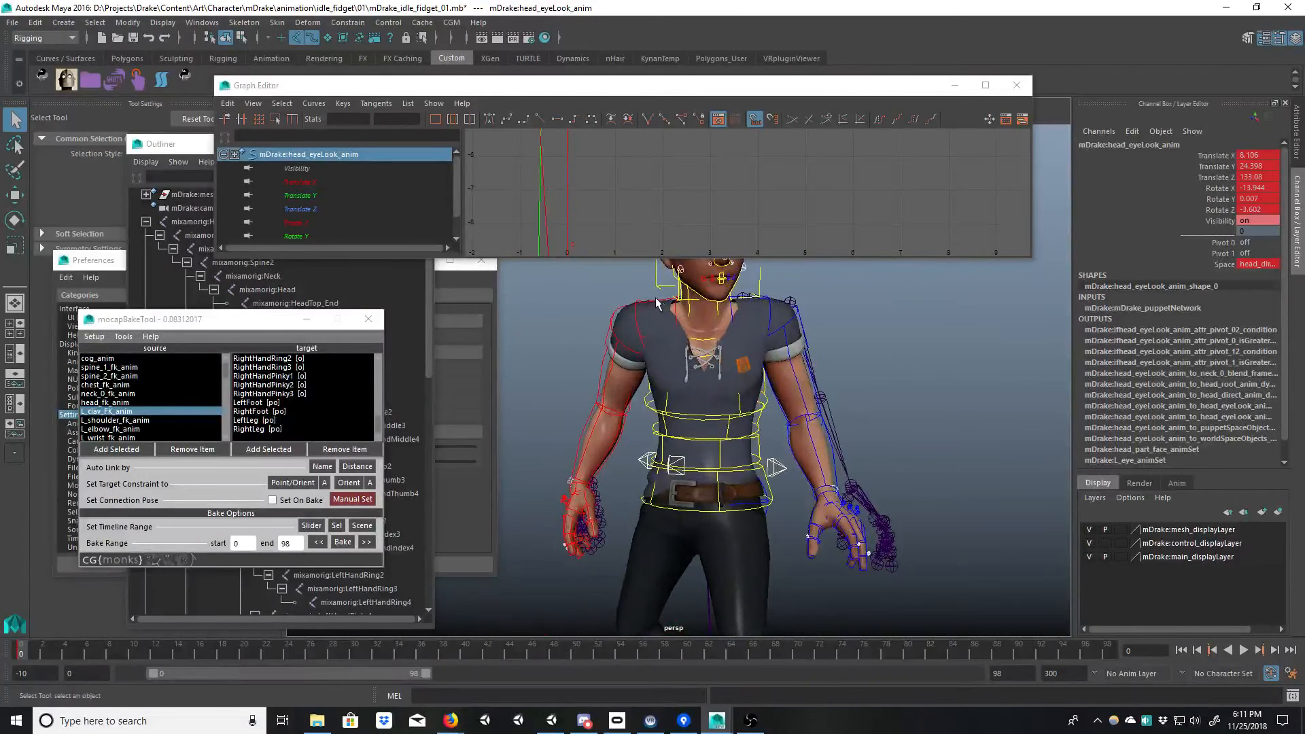
{"action": "left_click", "coordinate": [714, 323]}
{"action": "left_click", "coordinate": [664, 300]}
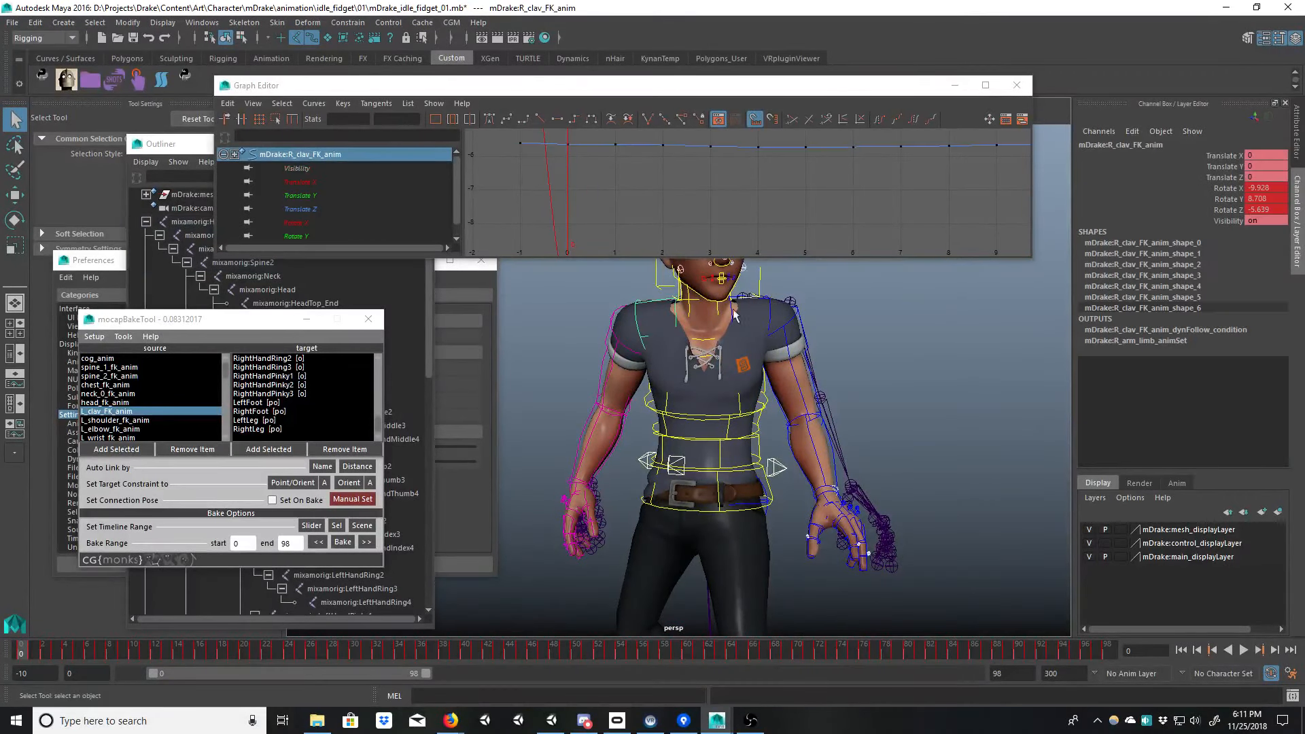
{"action": "left_click", "coordinate": [769, 299]}
{"action": "key", "text": "ctrl+z"}
{"action": "left_click", "coordinate": [749, 305]}
{"action": "middle_click_drag", "start_coordinate": [754, 294], "coordinate": [728, 347], "text": "alt"}
{"action": "right_click_drag", "start_coordinate": [728, 346], "coordinate": [741, 350], "text": "alt"}
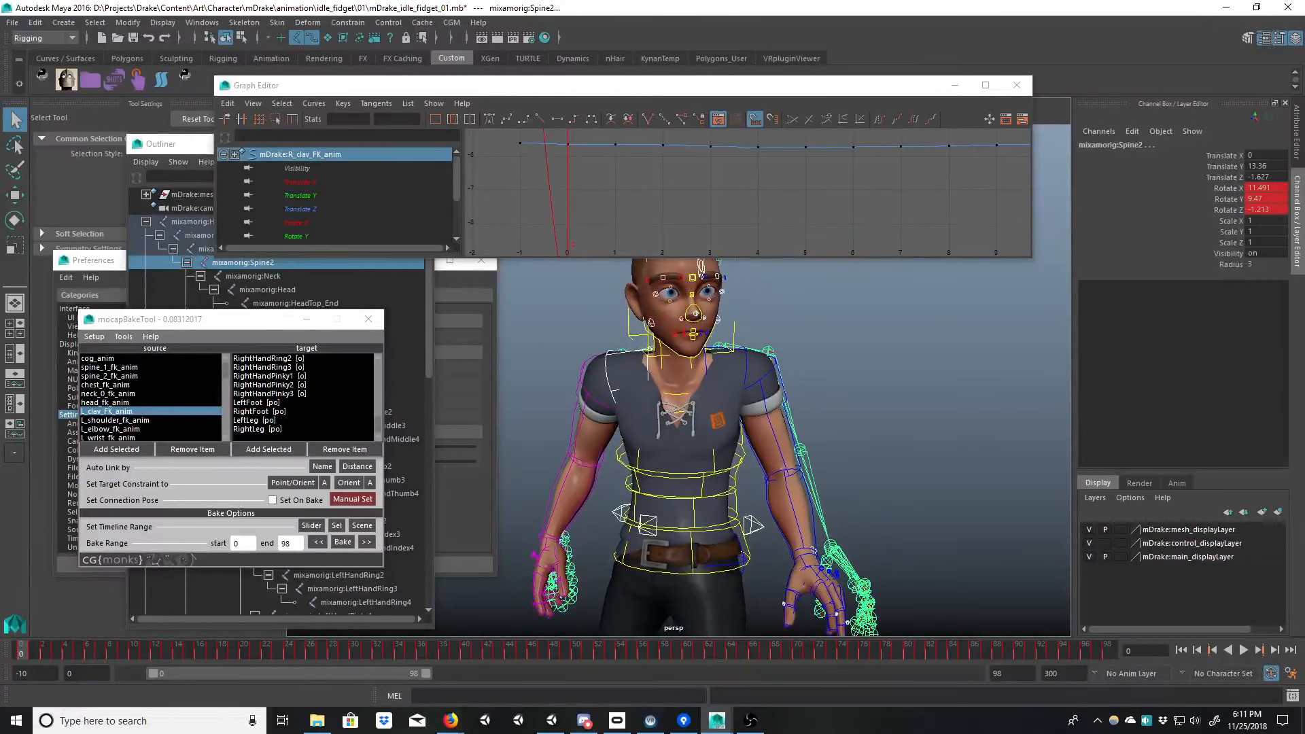
Step: Save the scene as a new version of mDrake's idle_fidget variation 02 with the Animation Importer, and minimize the importer
{"action": "left_click", "coordinate": [90, 79]}
{"action": "left_click_drag", "start_coordinate": [78, 275], "coordinate": [756, 187]}
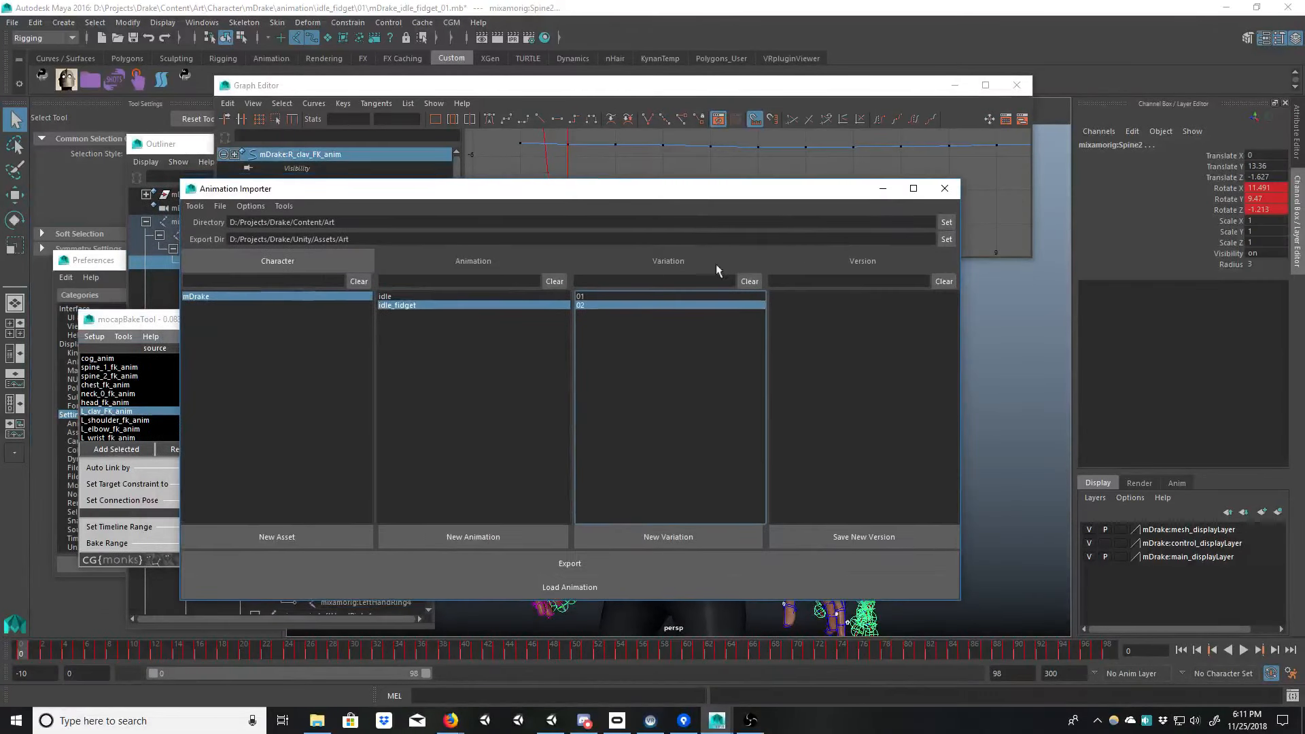
{"action": "left_click", "coordinate": [856, 537]}
{"action": "left_click", "coordinate": [882, 189]}
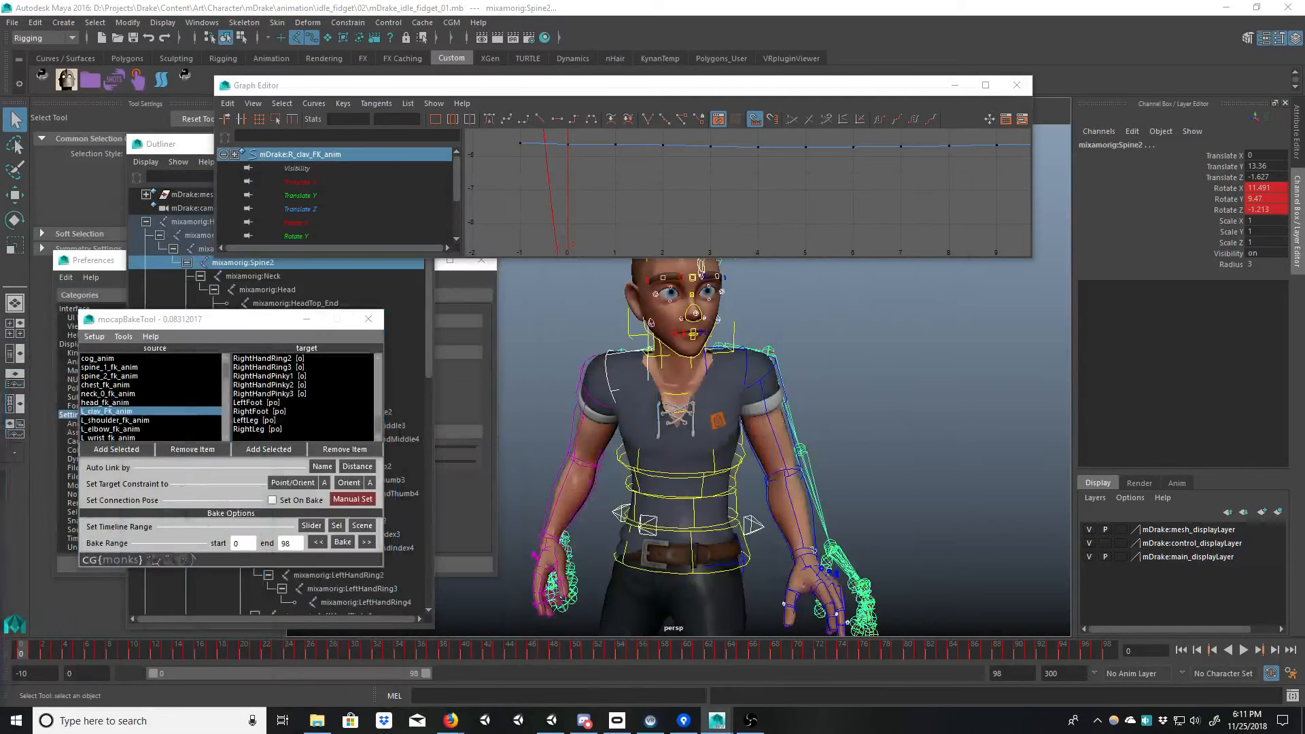
Step: Select the left clavicle FK control and raise its baked Rotate X keys to about -1.63 at frame 0, level with the starting key
{"action": "scroll", "coordinate": [807, 415], "scroll_direction": "up", "scroll_amount": 3}
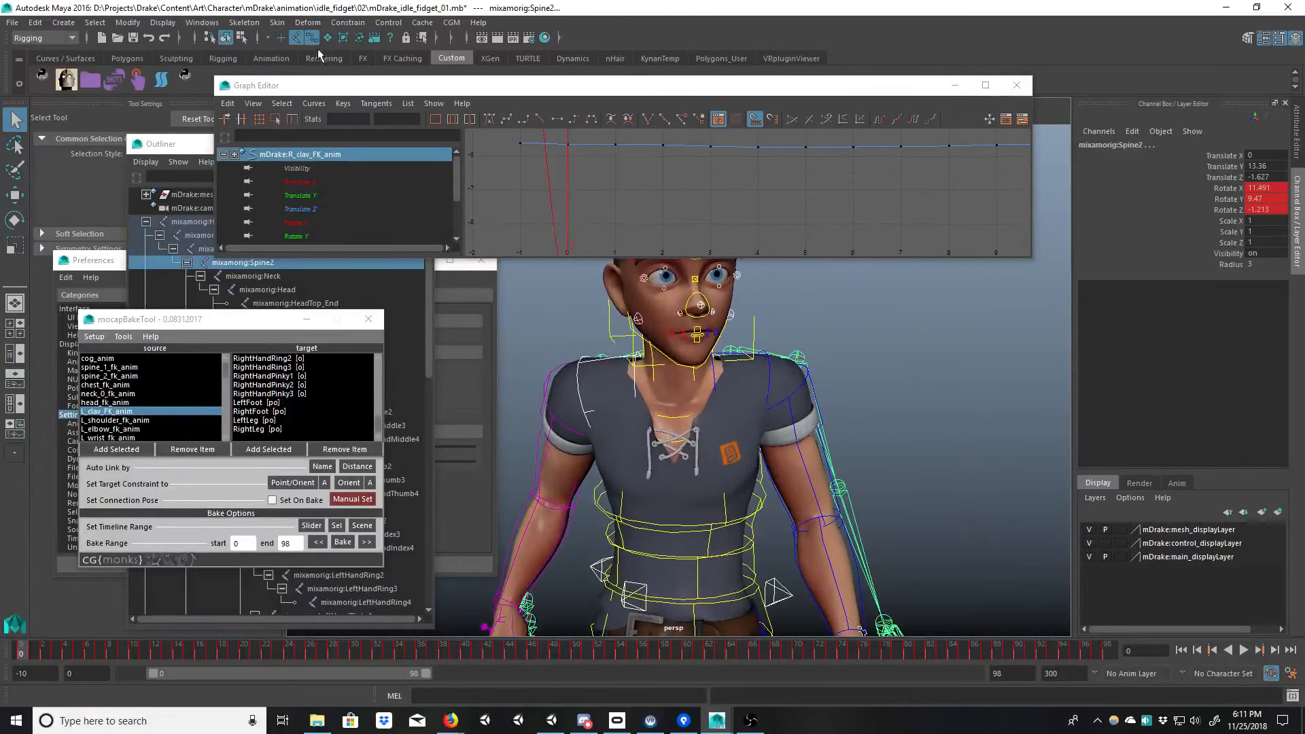
{"action": "left_click", "coordinate": [769, 372]}
{"action": "key", "text": "f"}
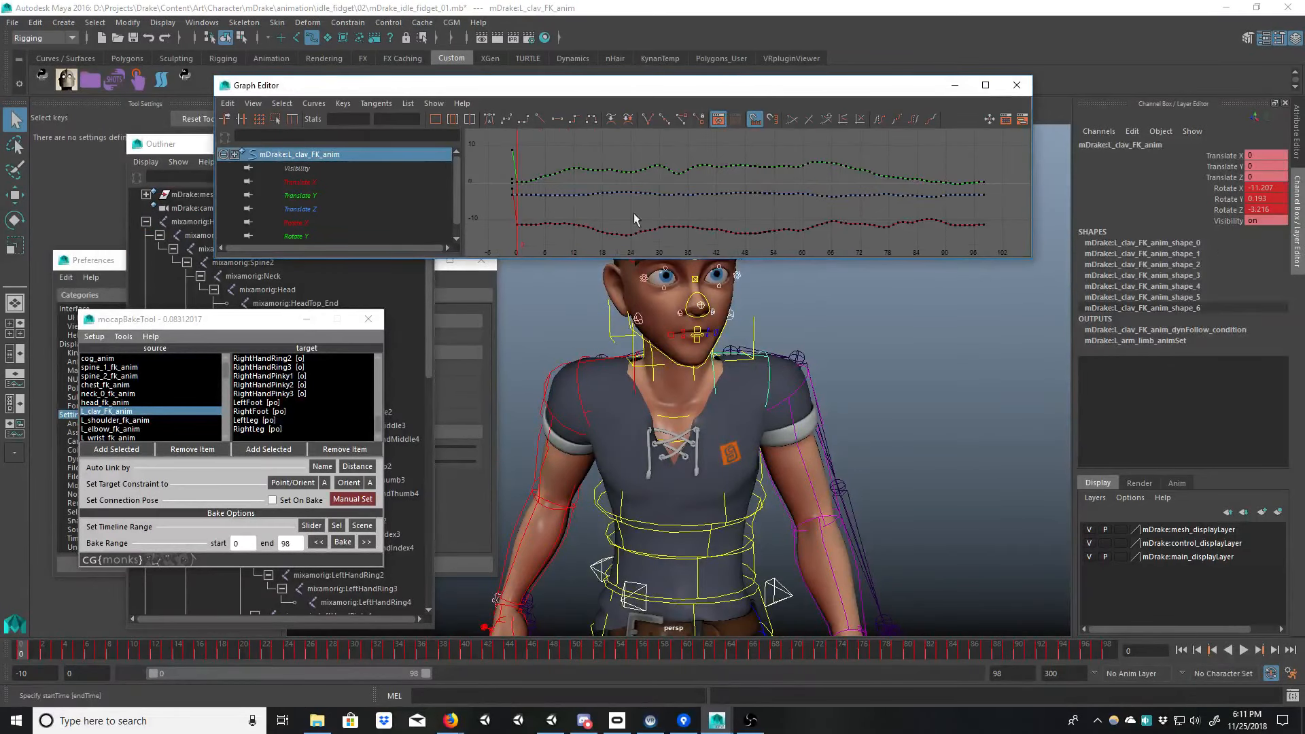
{"action": "left_click", "coordinate": [307, 222]}
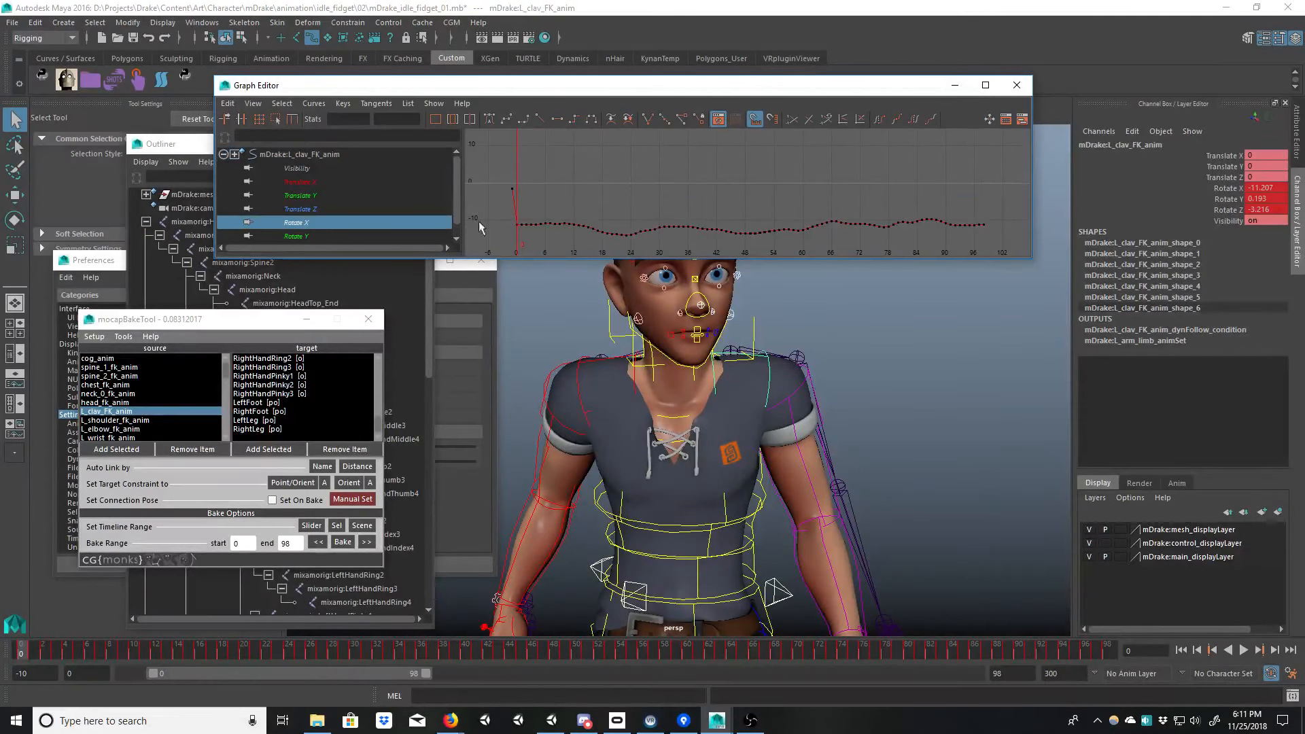
{"action": "left_click_drag", "start_coordinate": [1012, 210], "coordinate": [1011, 210]}
{"action": "key", "text": "w"}
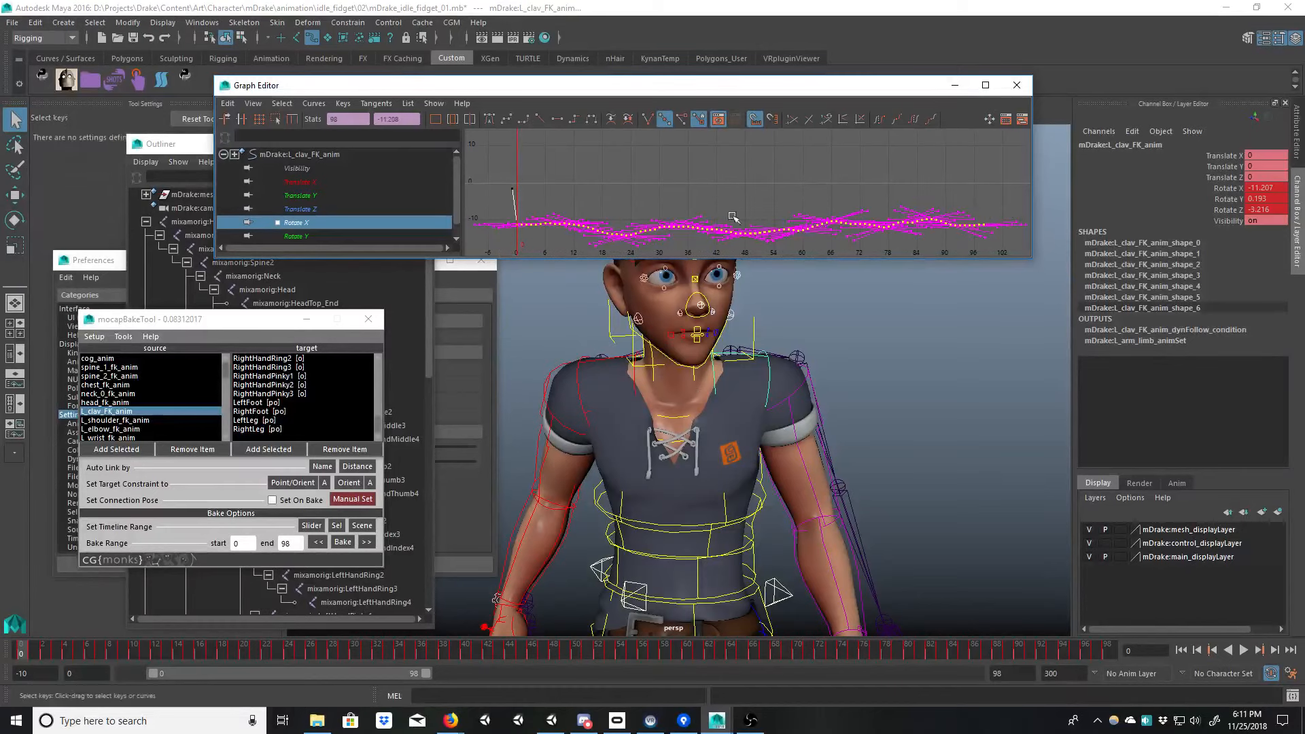
{"action": "middle_click_drag", "start_coordinate": [556, 172], "coordinate": [659, 195], "text": "alt"}
{"action": "scroll", "coordinate": [663, 170], "scroll_direction": "up", "scroll_amount": 3}
{"action": "mouse_move", "coordinate": [623, 191]}
{"action": "middle_mouse_down", "text": "alt"}
{"action": "mouse_move", "coordinate": [666, 190]}
{"action": "mouse_move", "coordinate": [620, 197]}
{"action": "mouse_move", "coordinate": [622, 178]}
{"action": "middle_mouse_up", "text": "alt"}
{"action": "scroll", "coordinate": [665, 192], "scroll_direction": "up", "scroll_amount": 3}
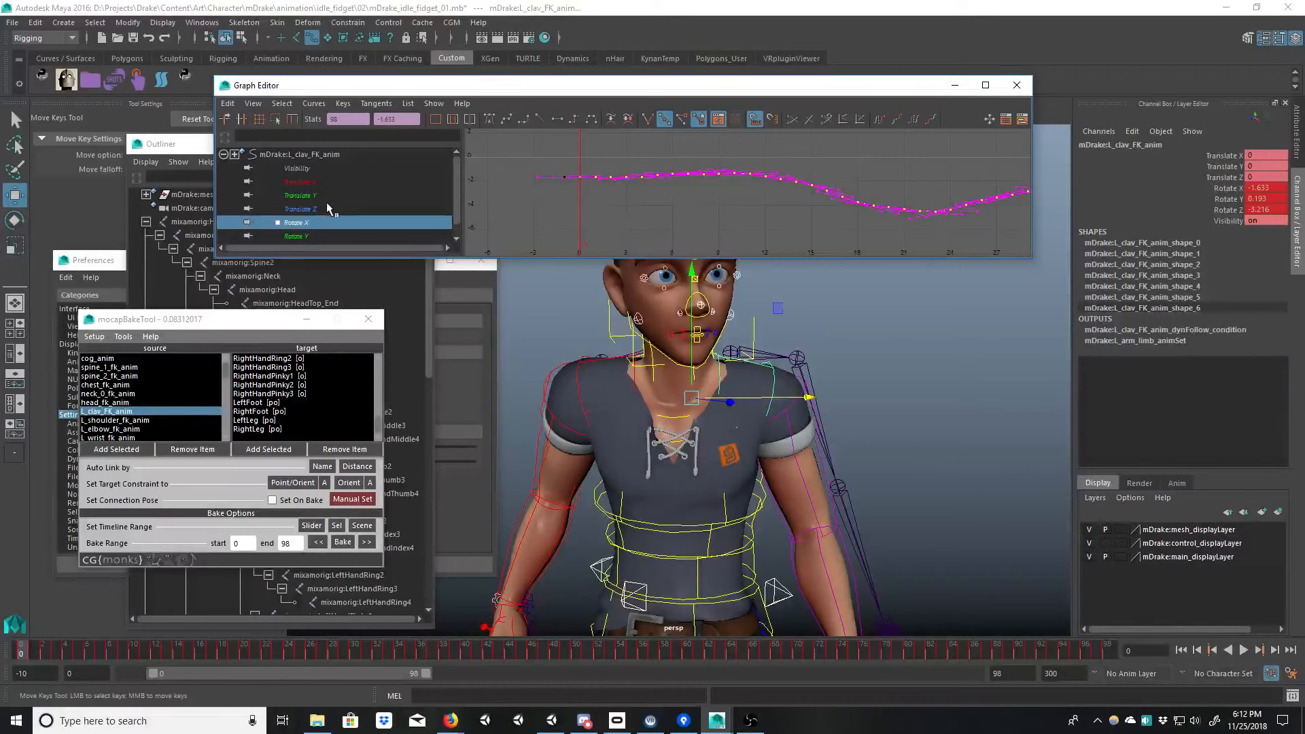
Step: Raise the left clavicle's baked Rotate Y keys in the Graph Editor to about 8.8 at frame 0
{"action": "left_click", "coordinate": [316, 236]}
{"action": "key", "text": "f"}
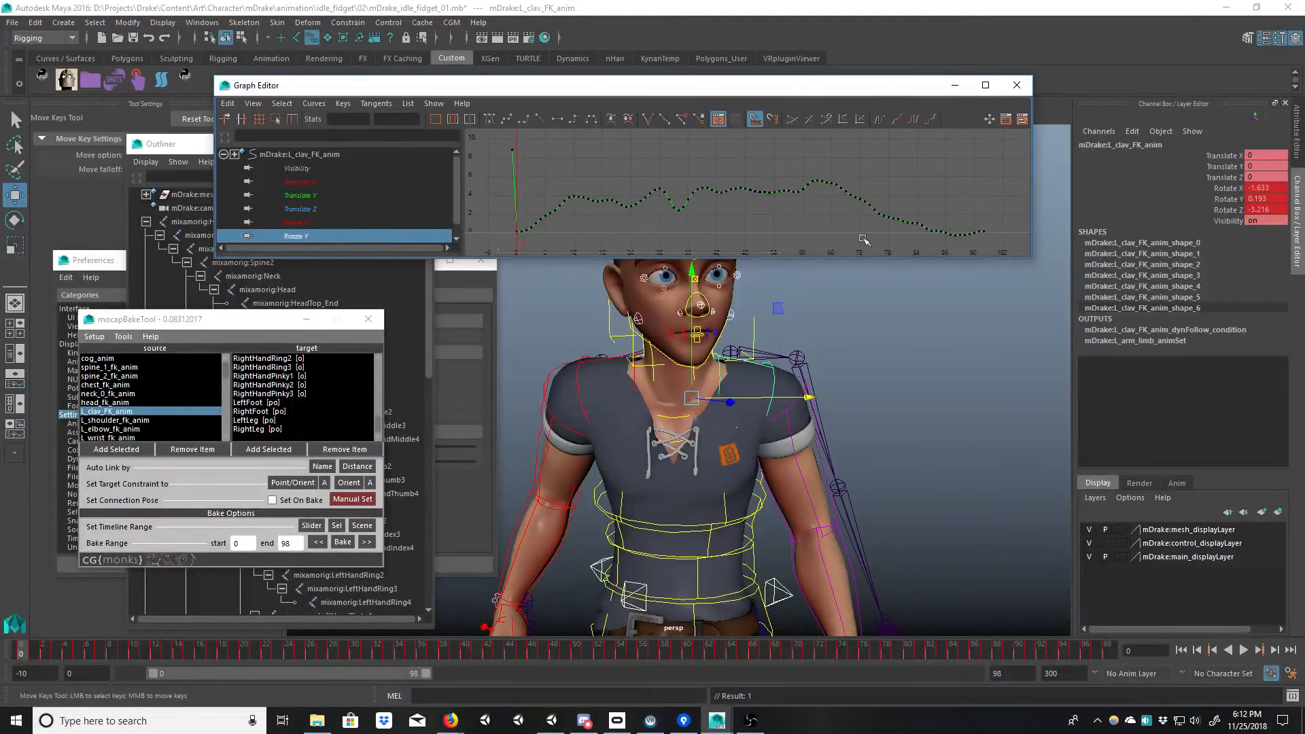
{"action": "left_click_drag", "start_coordinate": [1026, 169], "coordinate": [502, 252]}
{"action": "middle_click_drag", "start_coordinate": [541, 209], "coordinate": [672, 192], "text": "alt"}
{"action": "right_click_drag", "start_coordinate": [672, 192], "coordinate": [696, 213], "text": "alt"}
{"action": "middle_click_drag", "start_coordinate": [665, 201], "coordinate": [669, 166], "text": "shift"}
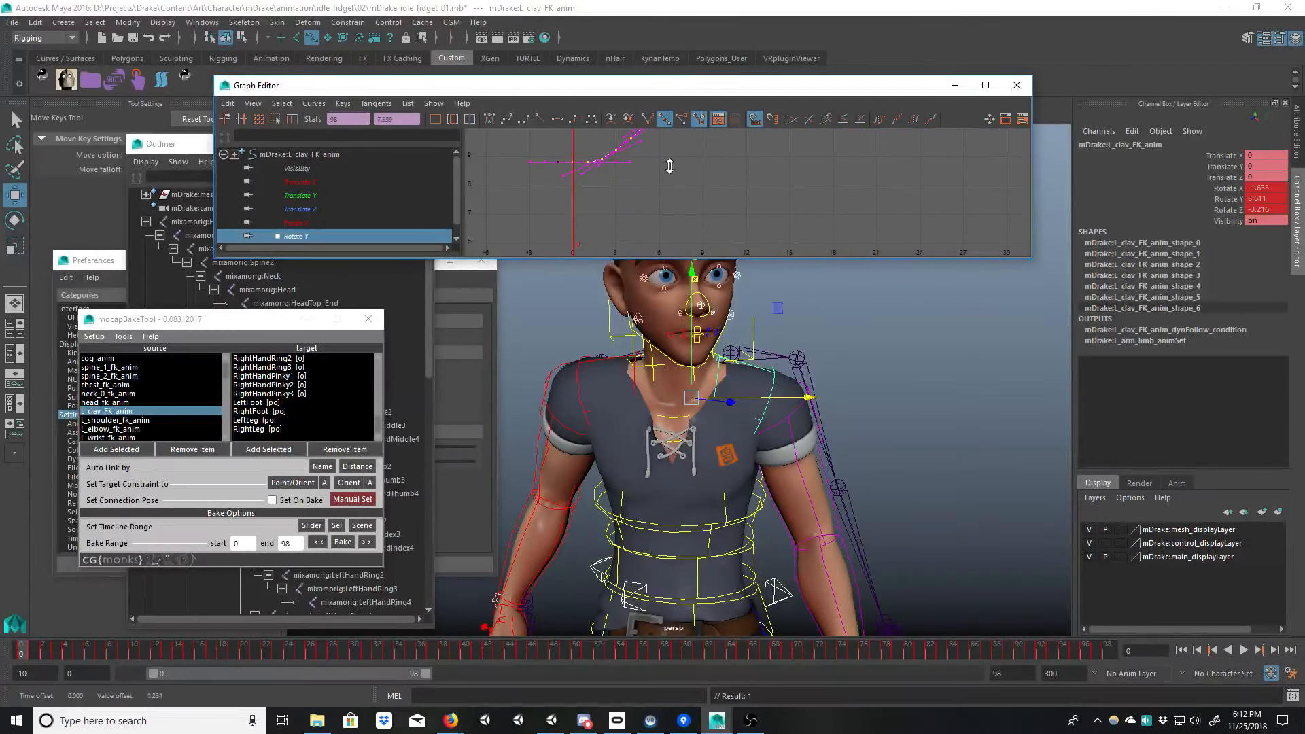
Step: Select the right clavicle FK control and raise its baked Rotate Y keys to about 17.04 at frame 0
{"action": "left_click", "coordinate": [594, 360]}
{"action": "scroll", "coordinate": [612, 210], "scroll_direction": "down", "scroll_amount": 3}
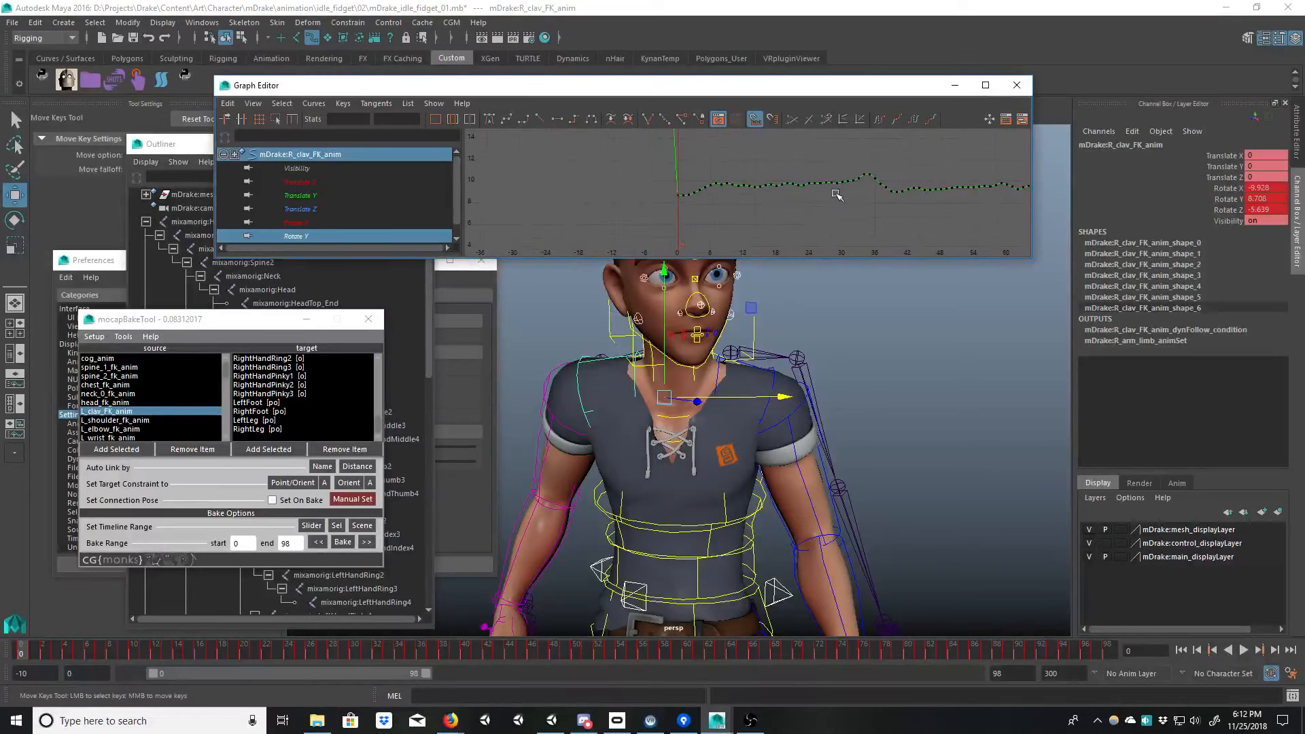
{"action": "key", "text": "a"}
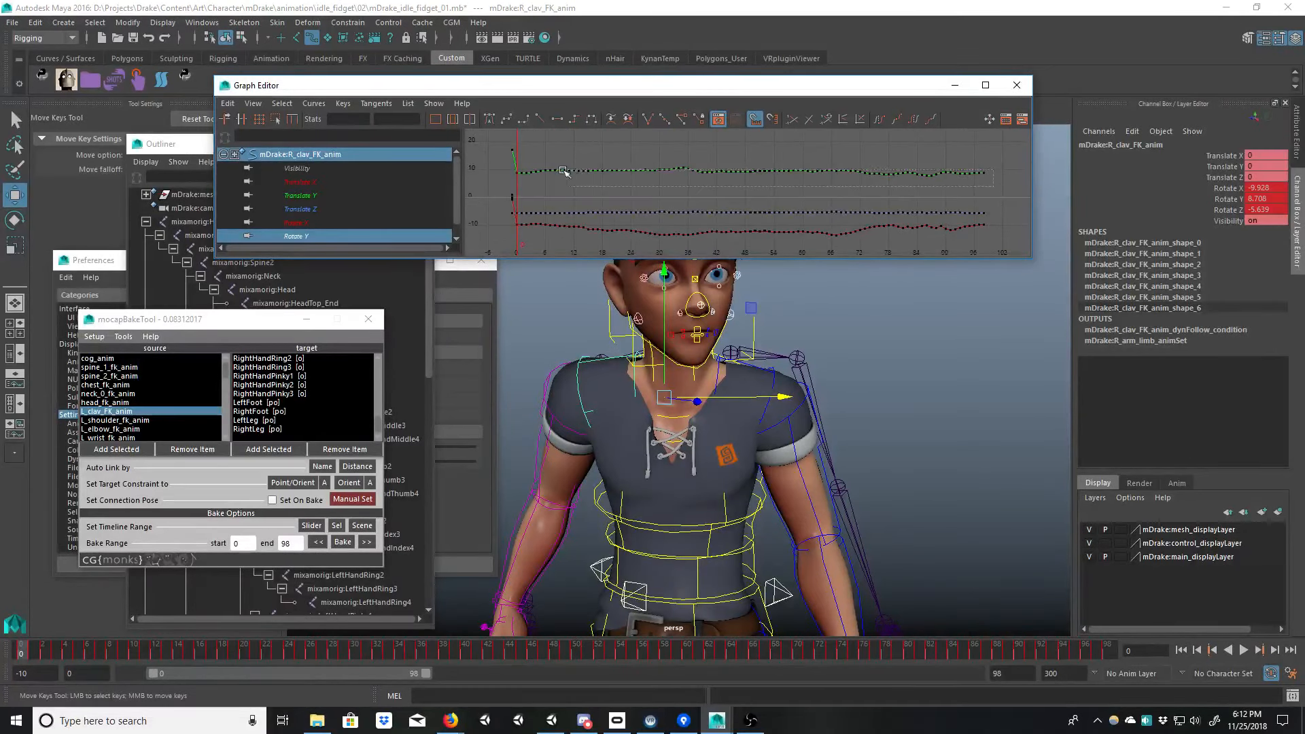
{"action": "left_click_drag", "start_coordinate": [562, 170], "coordinate": [505, 161]}
{"action": "middle_click_drag", "start_coordinate": [578, 195], "coordinate": [659, 195], "text": "alt"}
{"action": "right_click_drag", "start_coordinate": [658, 195], "coordinate": [704, 190], "text": "alt"}
{"action": "middle_click_drag", "start_coordinate": [592, 156], "coordinate": [650, 160], "text": "alt"}
Step: Raise the right clavicle's baked Rotate X keys in the Graph Editor to about -0.735 at frame 0
{"action": "left_click", "coordinate": [316, 223]}
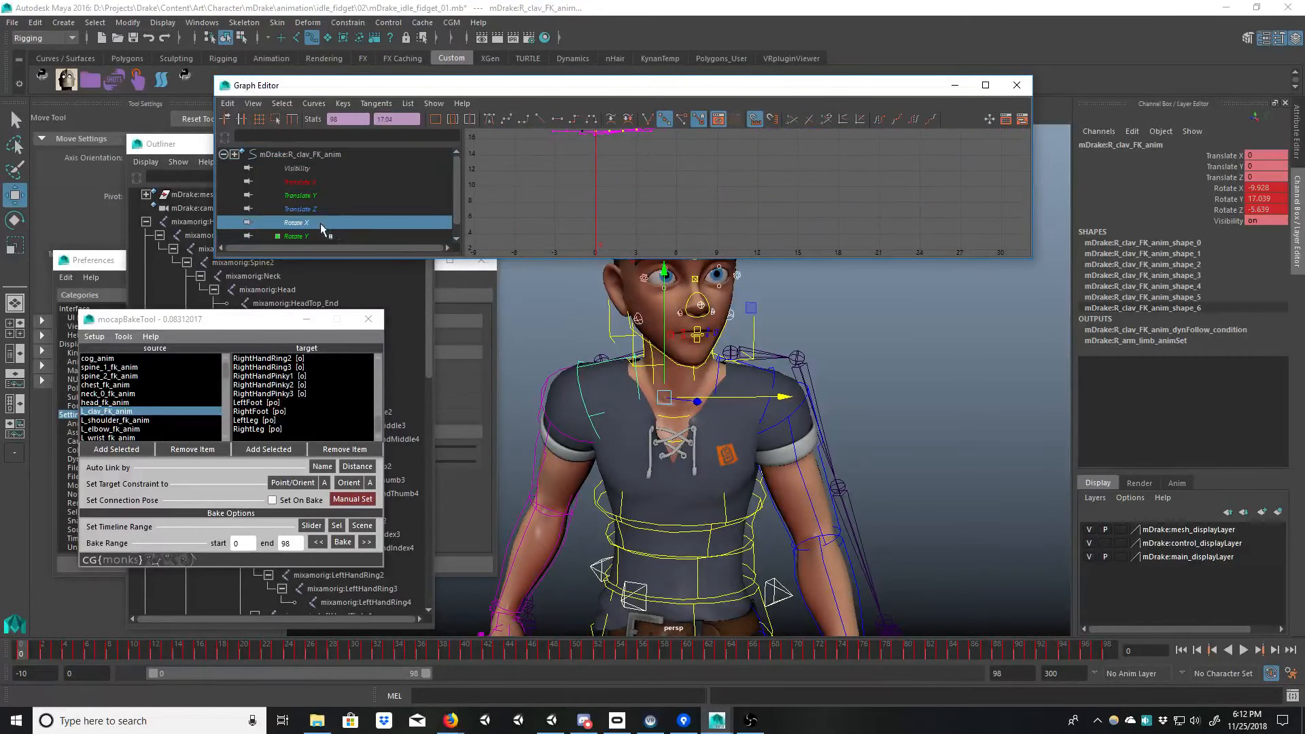
{"action": "key", "text": "f"}
{"action": "left_click_drag", "start_coordinate": [954, 193], "coordinate": [514, 270]}
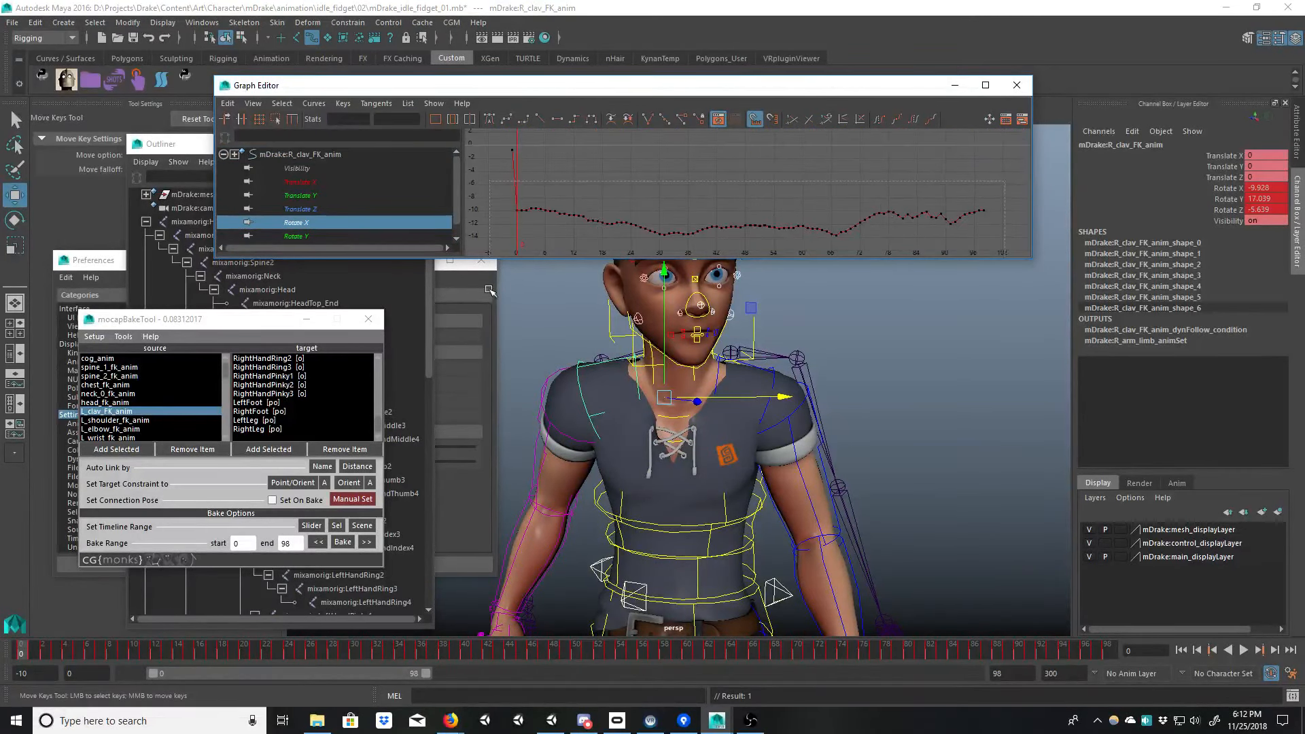
{"action": "middle_click_drag", "start_coordinate": [557, 224], "coordinate": [576, 205], "text": "shift"}
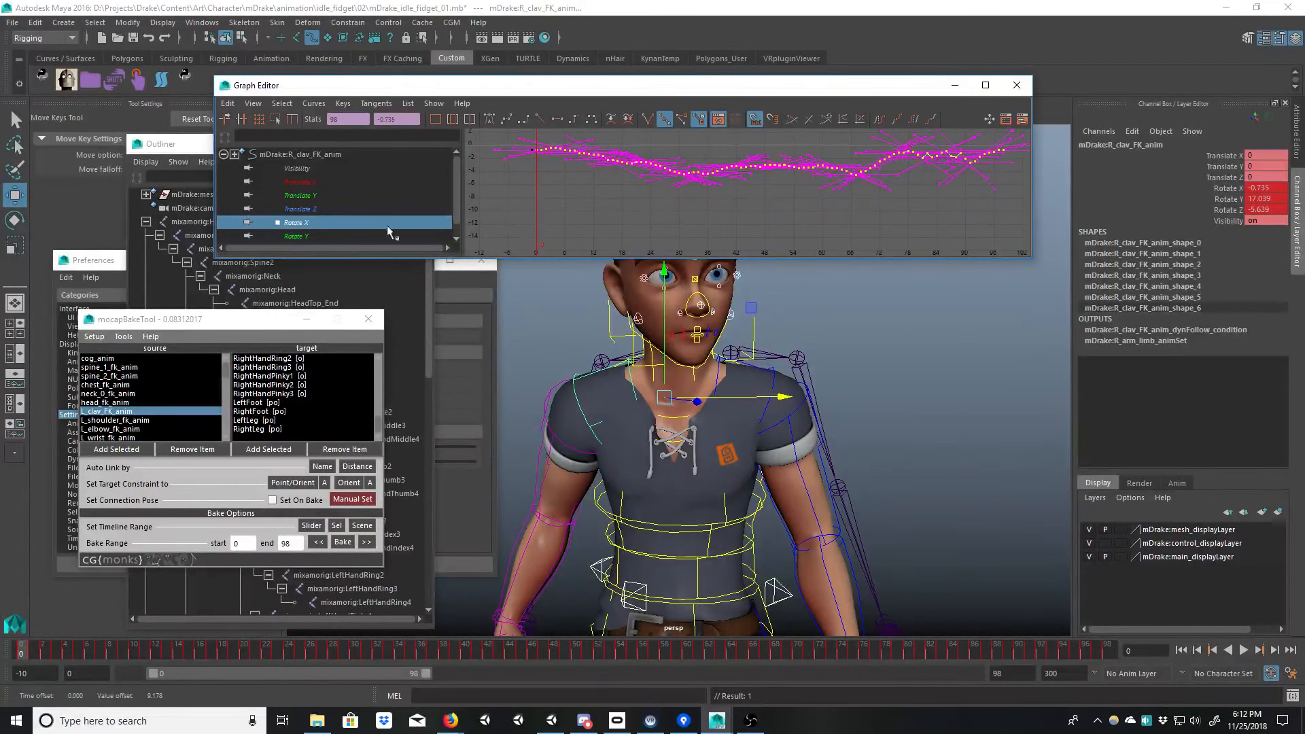
Step: Examine the right clavicle's Rotate Z curve and check the corrected shoulders on the full body
{"action": "left_click", "coordinate": [310, 235]}
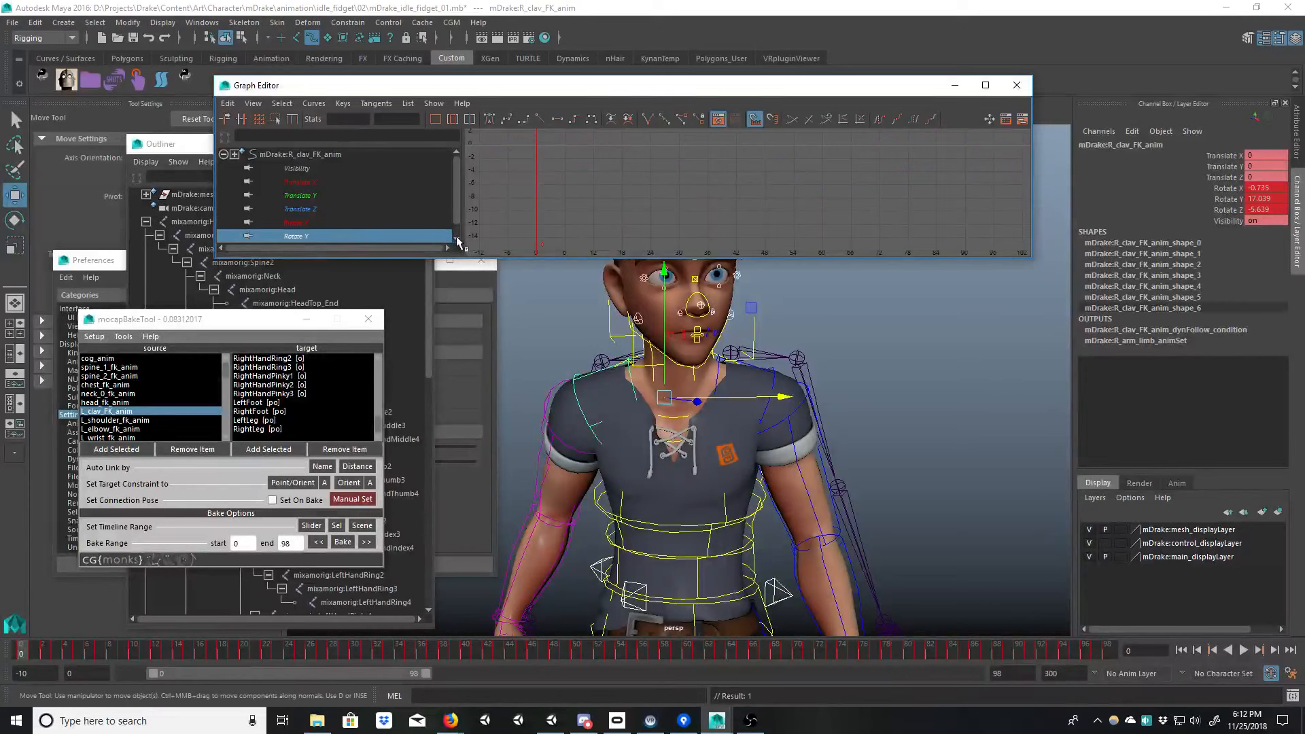
{"action": "left_click", "coordinate": [456, 238]}
{"action": "key", "text": "f"}
{"action": "left_click", "coordinate": [312, 235]}
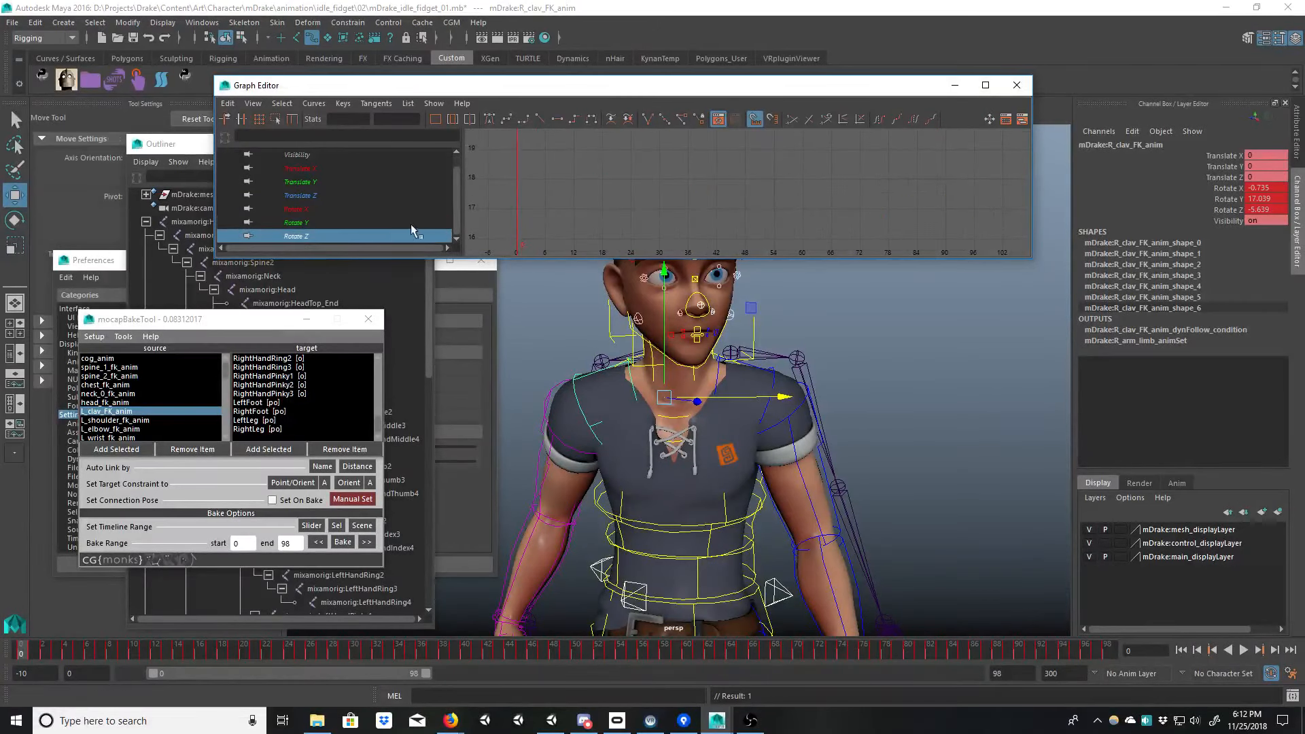
{"action": "key", "text": "f"}
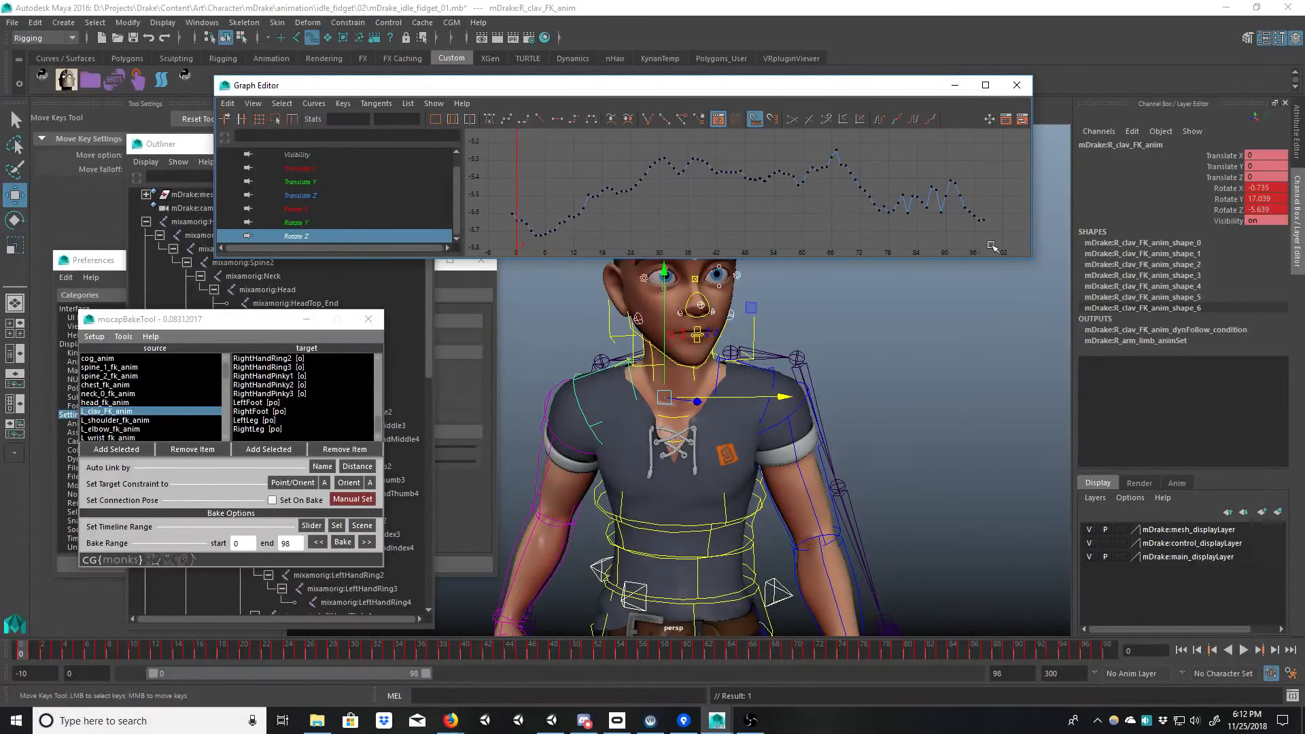
{"action": "left_click_drag", "start_coordinate": [691, 199], "coordinate": [526, 130]}
{"action": "left_click", "coordinate": [705, 216]}
{"action": "right_click_drag", "start_coordinate": [836, 370], "coordinate": [723, 299], "text": "alt"}
{"action": "left_click_drag", "start_coordinate": [833, 469], "coordinate": [750, 479], "text": "alt"}
{"action": "middle_click_drag", "start_coordinate": [757, 454], "coordinate": [756, 343], "text": "alt"}
{"action": "right_click_drag", "start_coordinate": [782, 374], "coordinate": [724, 421], "text": "alt"}
{"action": "left_click_drag", "start_coordinate": [725, 421], "coordinate": [693, 417], "text": "alt"}
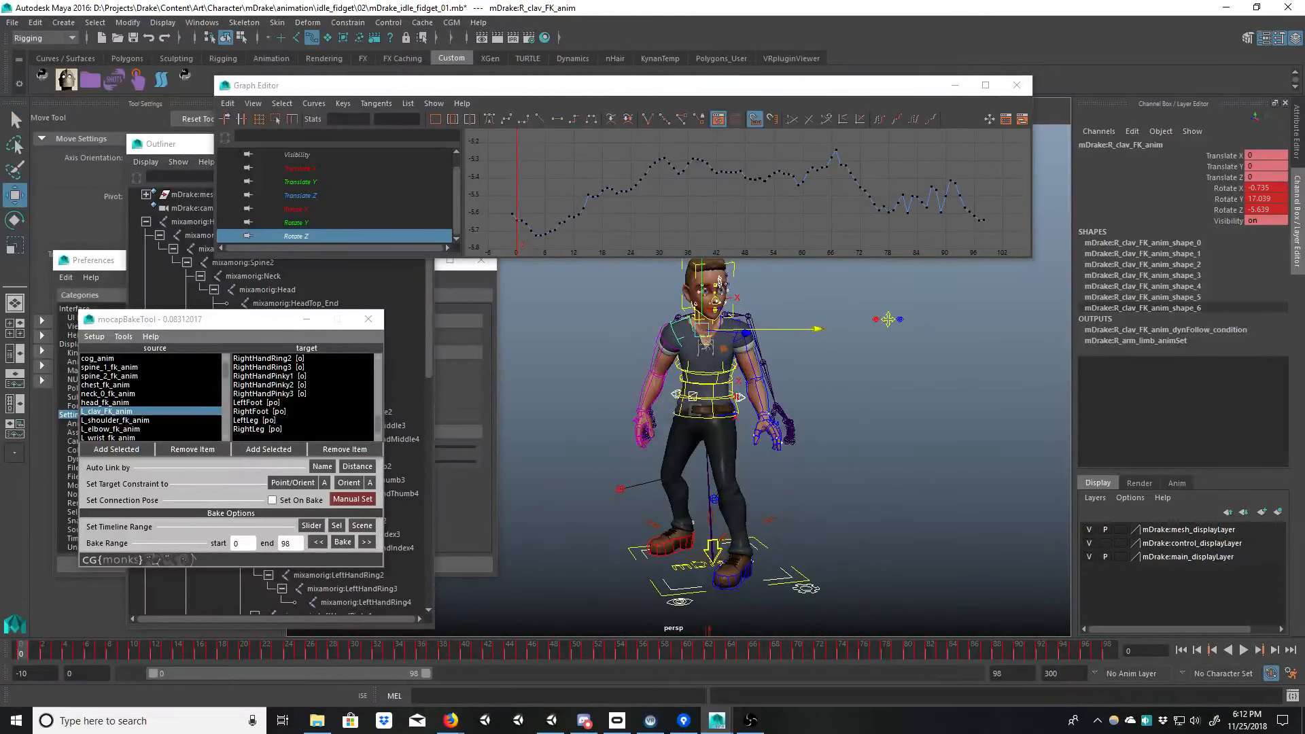
Step: Bring back the Animation Importer with mDrake_idle_fidget_01.mb of variation 02 chosen, and close the Graph Editor
{"action": "left_click_drag", "start_coordinate": [0, 299], "coordinate": [971, 281]}
{"action": "left_click", "coordinate": [835, 350]}
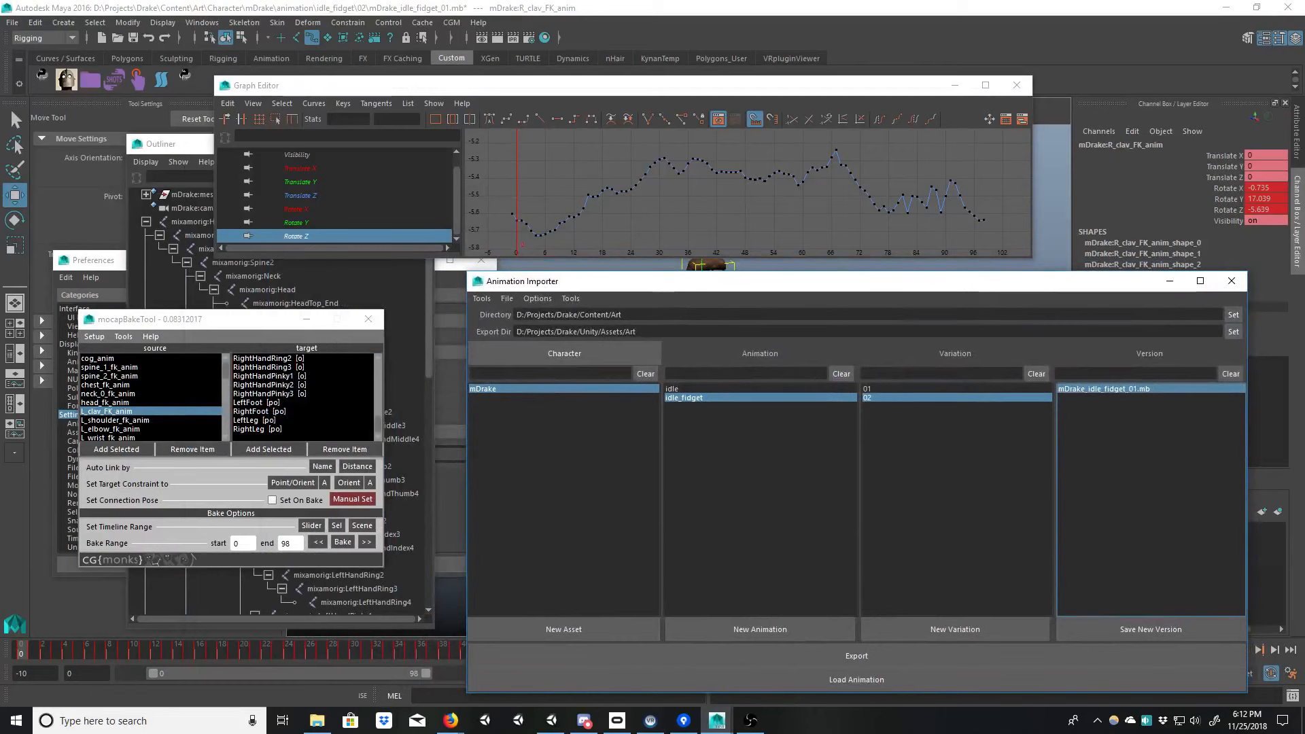
{"action": "left_click_drag", "start_coordinate": [614, 94], "coordinate": [573, 140]}
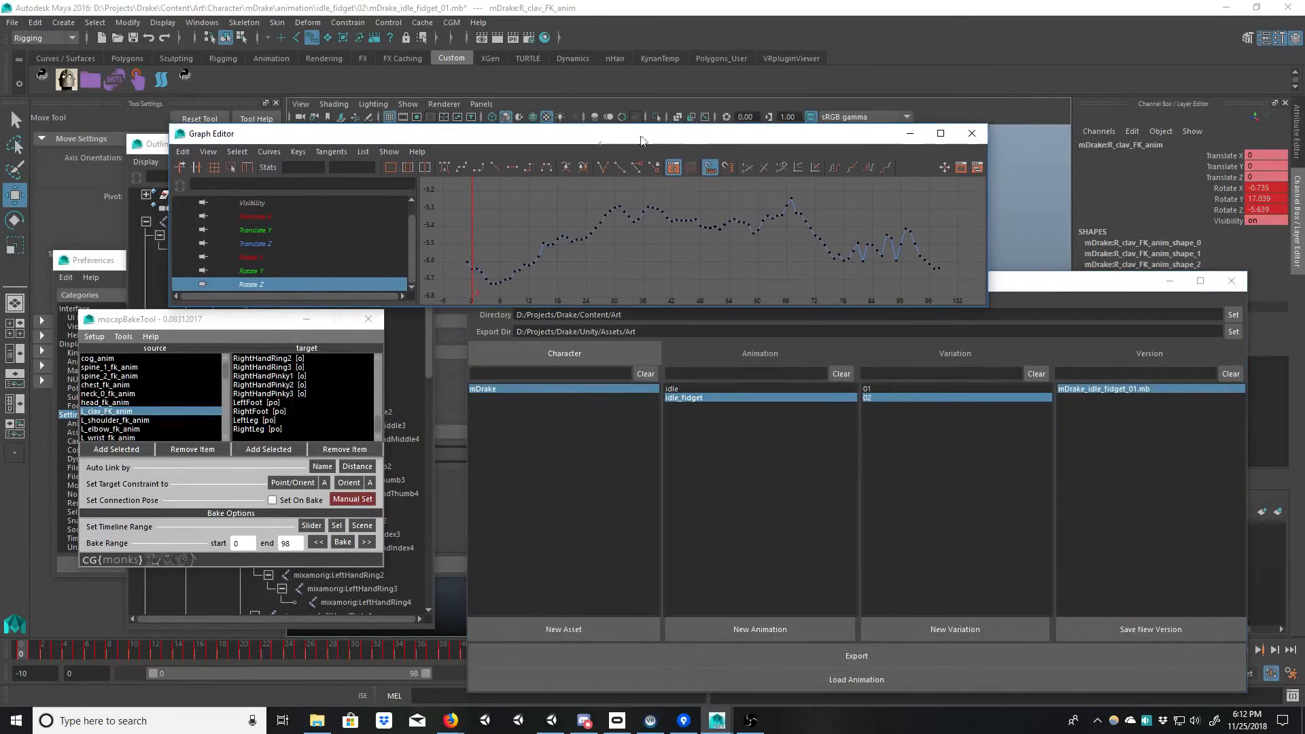
{"action": "left_click", "coordinate": [974, 131]}
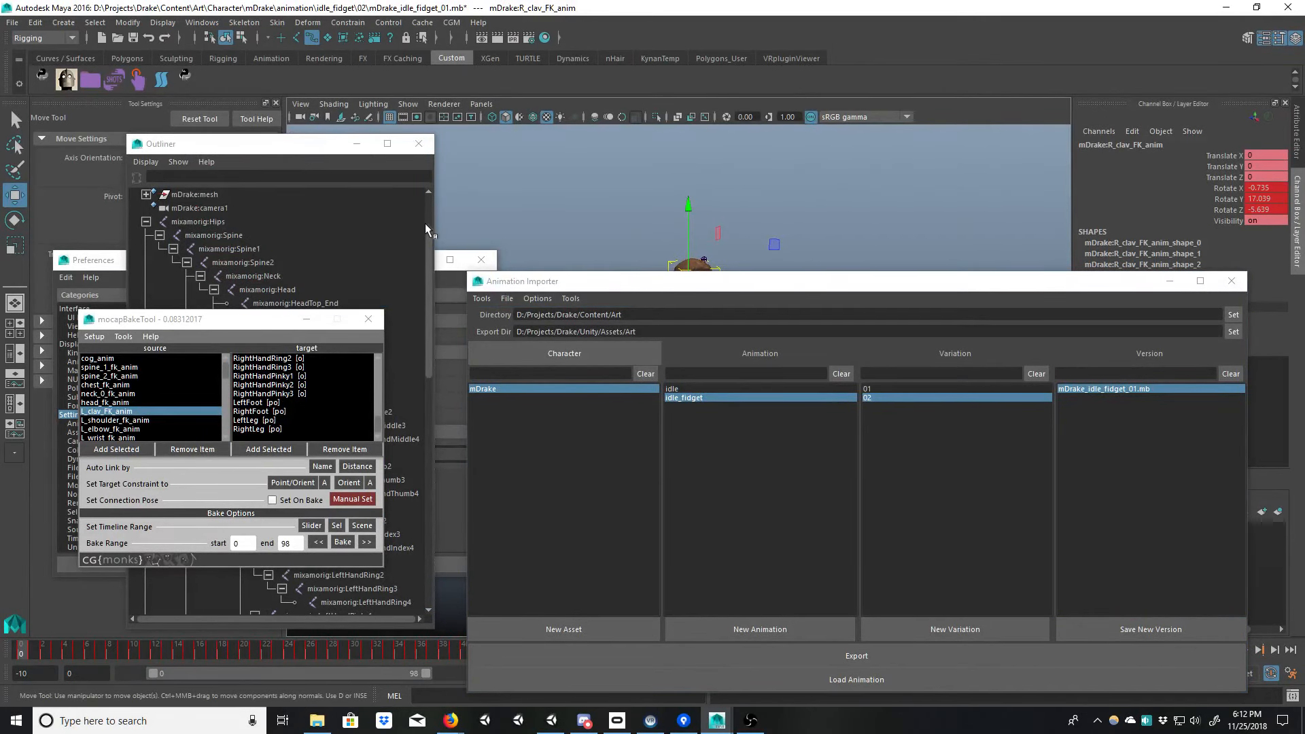
Step: Select mDrake:master in the Outliner, close the Outliner, and export idle_fidget variation 02 from the Animation Importer
{"action": "left_click", "coordinate": [423, 209]}
{"action": "scroll", "coordinate": [430, 205], "scroll_direction": "up", "scroll_amount": 2}
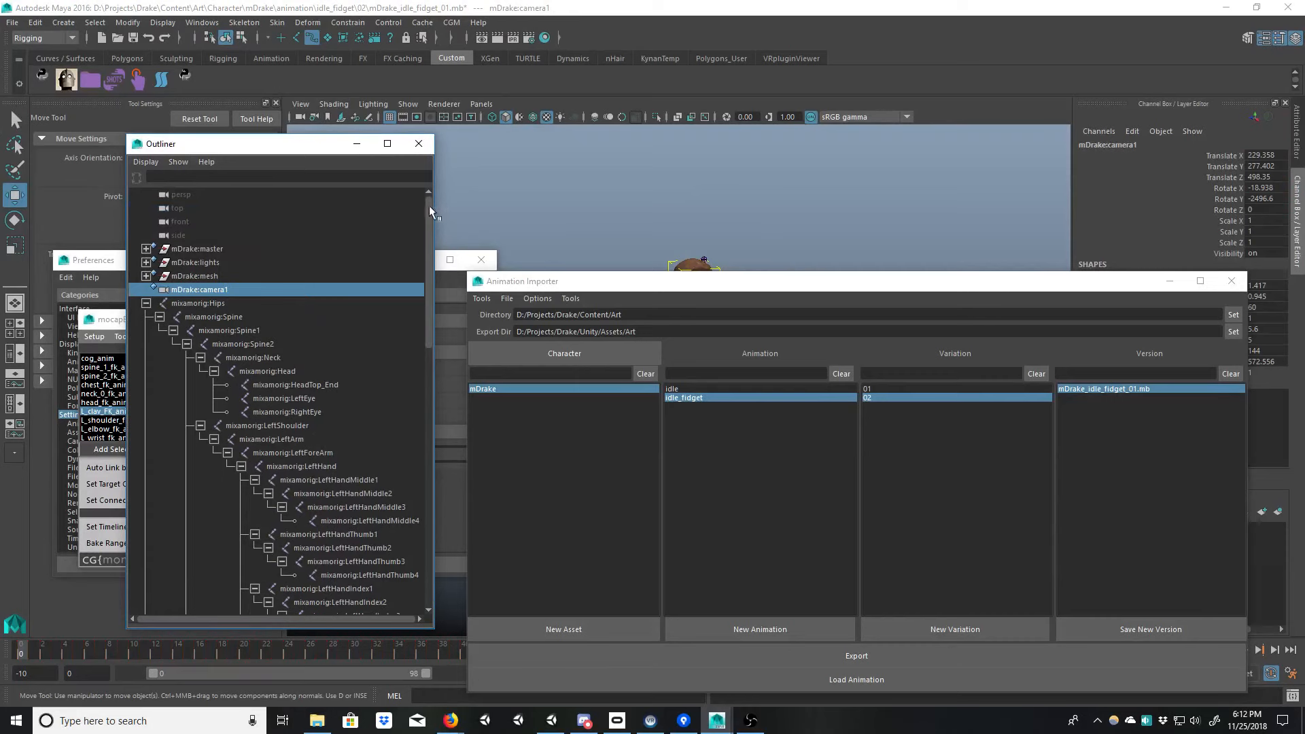
{"action": "left_click", "coordinate": [194, 250]}
{"action": "left_click", "coordinate": [419, 143]}
{"action": "left_click_drag", "start_coordinate": [622, 281], "coordinate": [429, 171]}
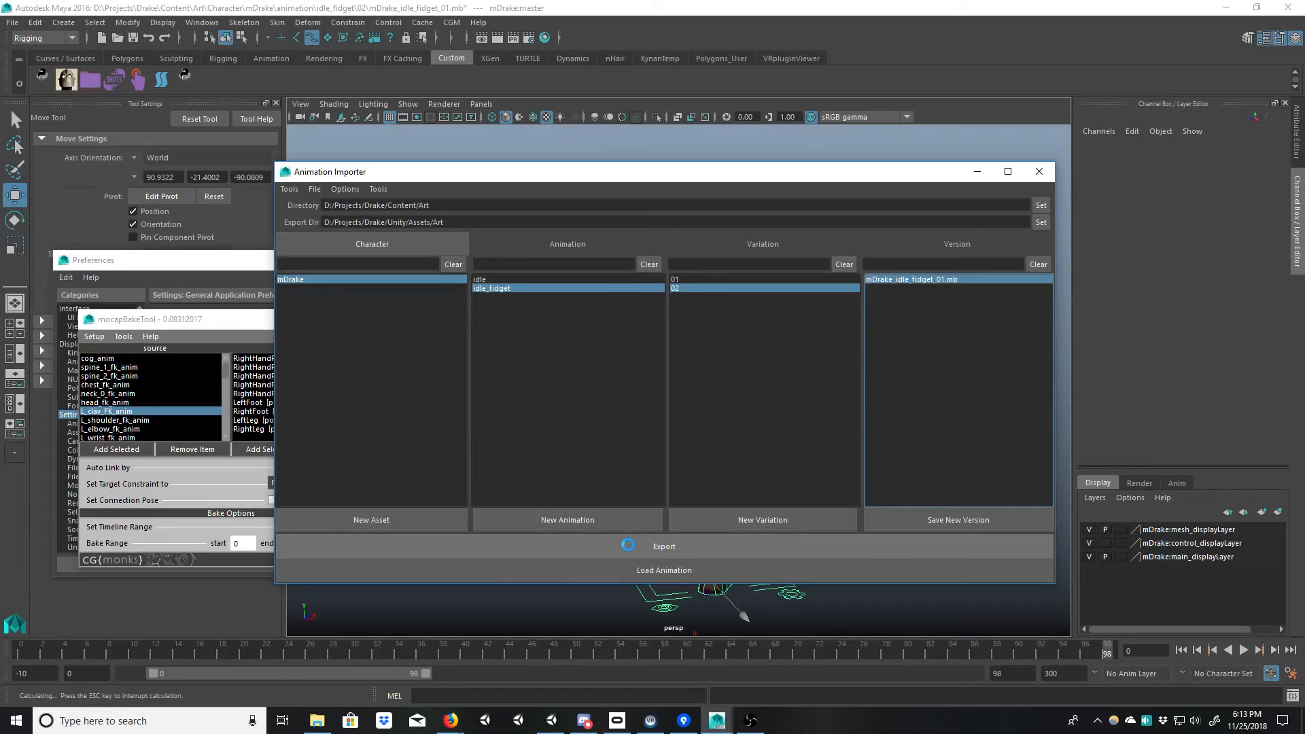
Step: Load mDrake_idle_fidget_01.mb from idle_fidget variation 01 with the Animation Importer
{"action": "left_click", "coordinate": [700, 279]}
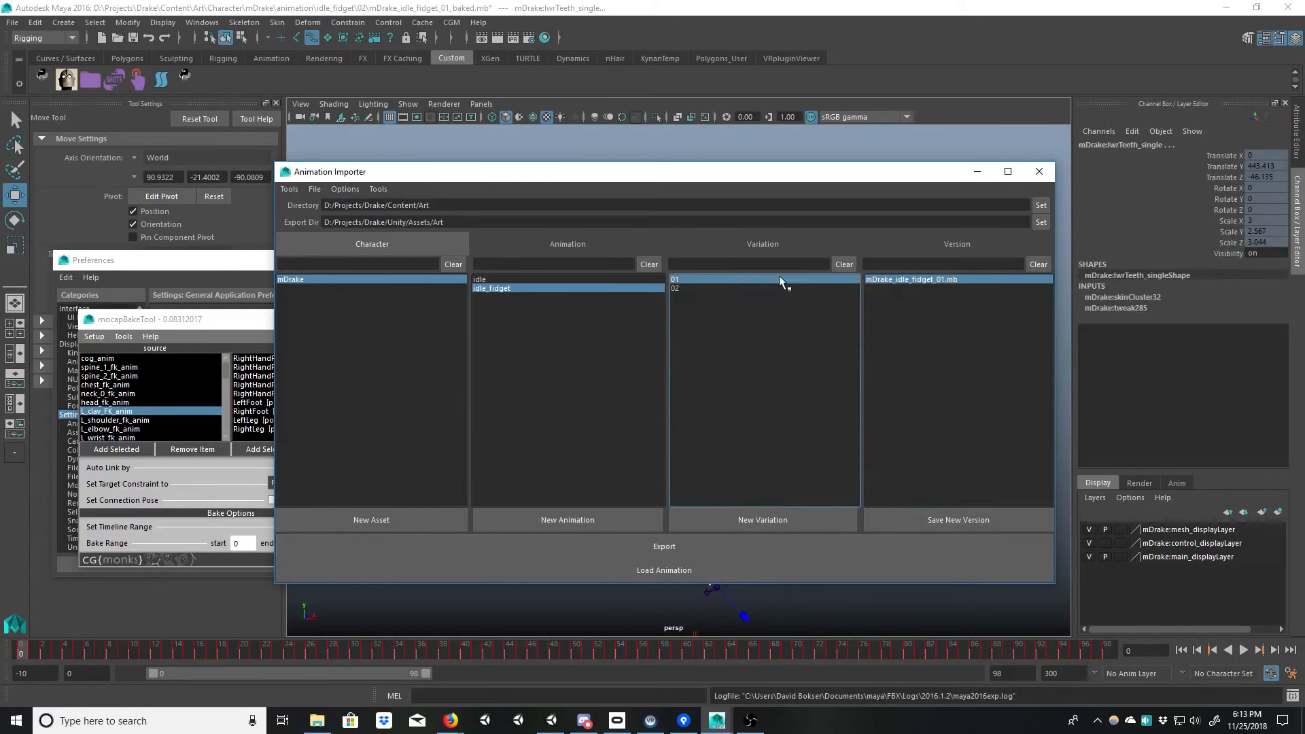
{"action": "left_click", "coordinate": [639, 571]}
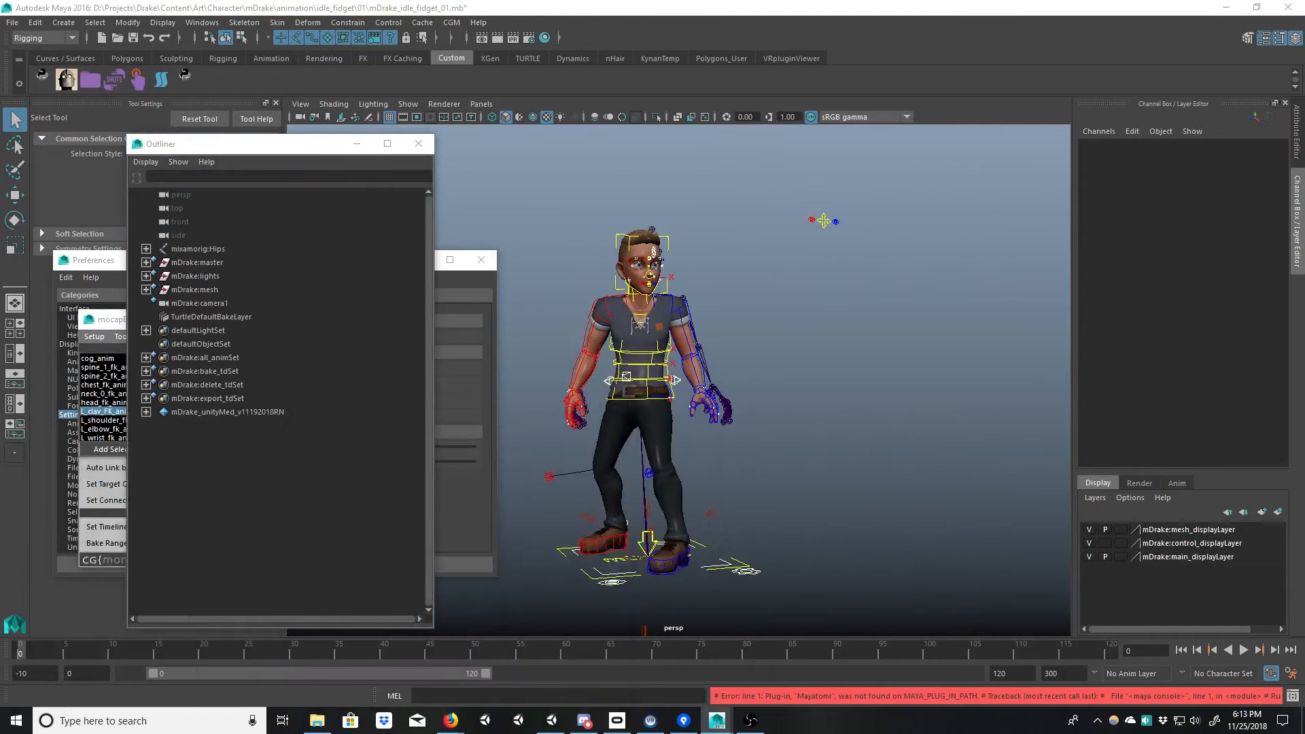
Step: In variation 01, select the right clavicle FK control and raise its baked Rotate X keys to about -0.735 at frame 0
{"action": "middle_click_drag", "start_coordinate": [734, 390], "coordinate": [779, 404], "text": "alt"}
{"action": "right_click_drag", "start_coordinate": [779, 403], "coordinate": [889, 426], "text": "alt"}
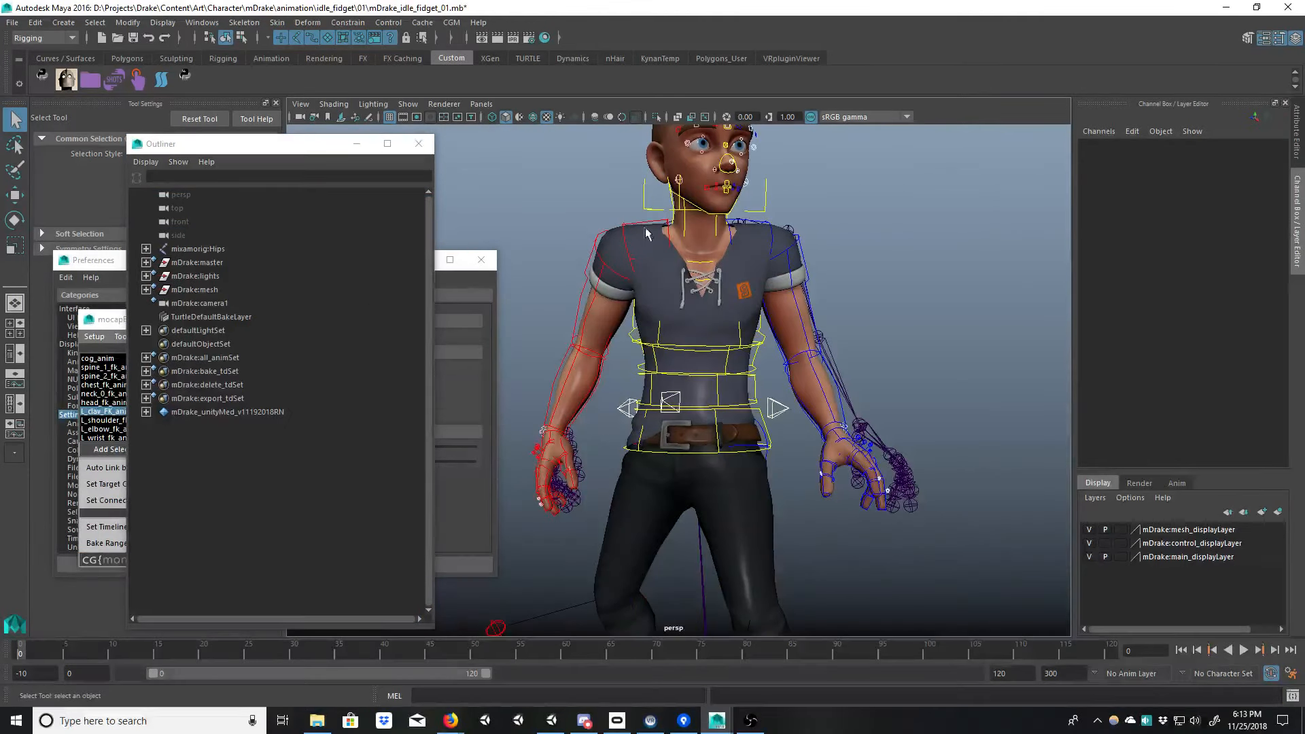
{"action": "left_click", "coordinate": [674, 232]}
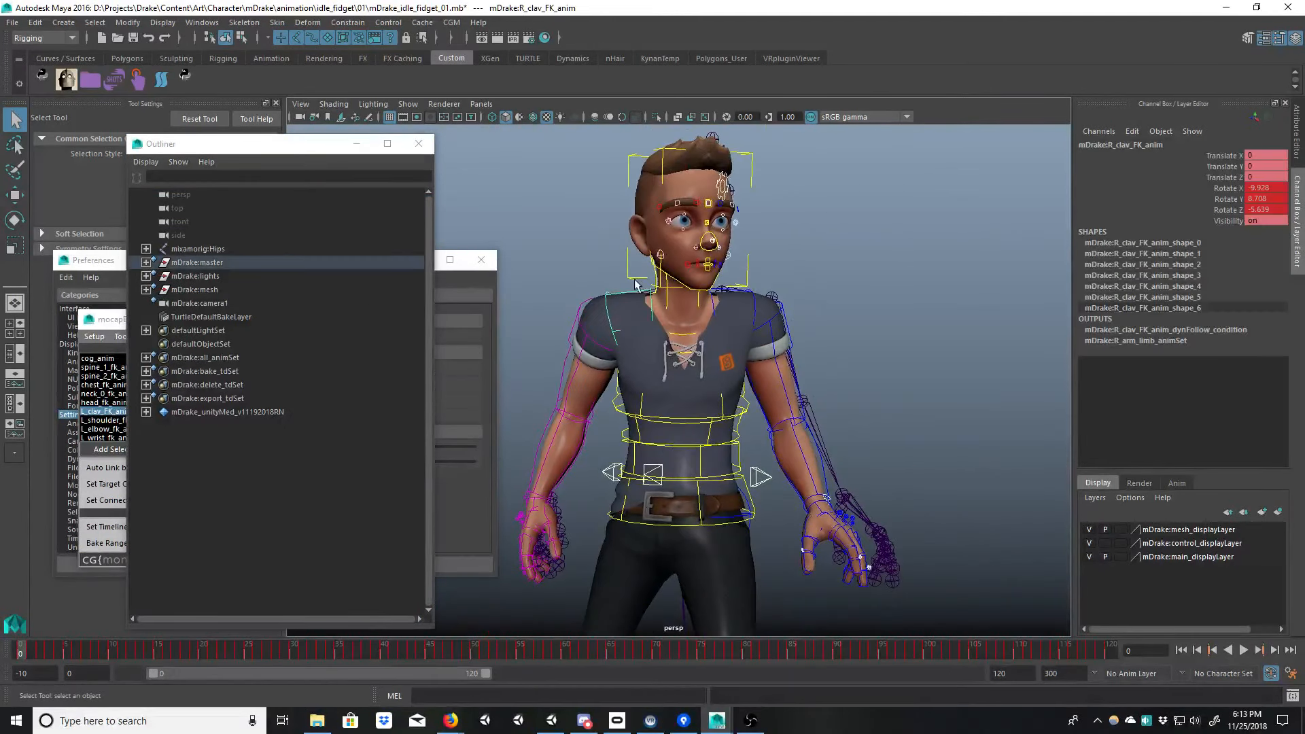
{"action": "left_click", "coordinate": [279, 269]}
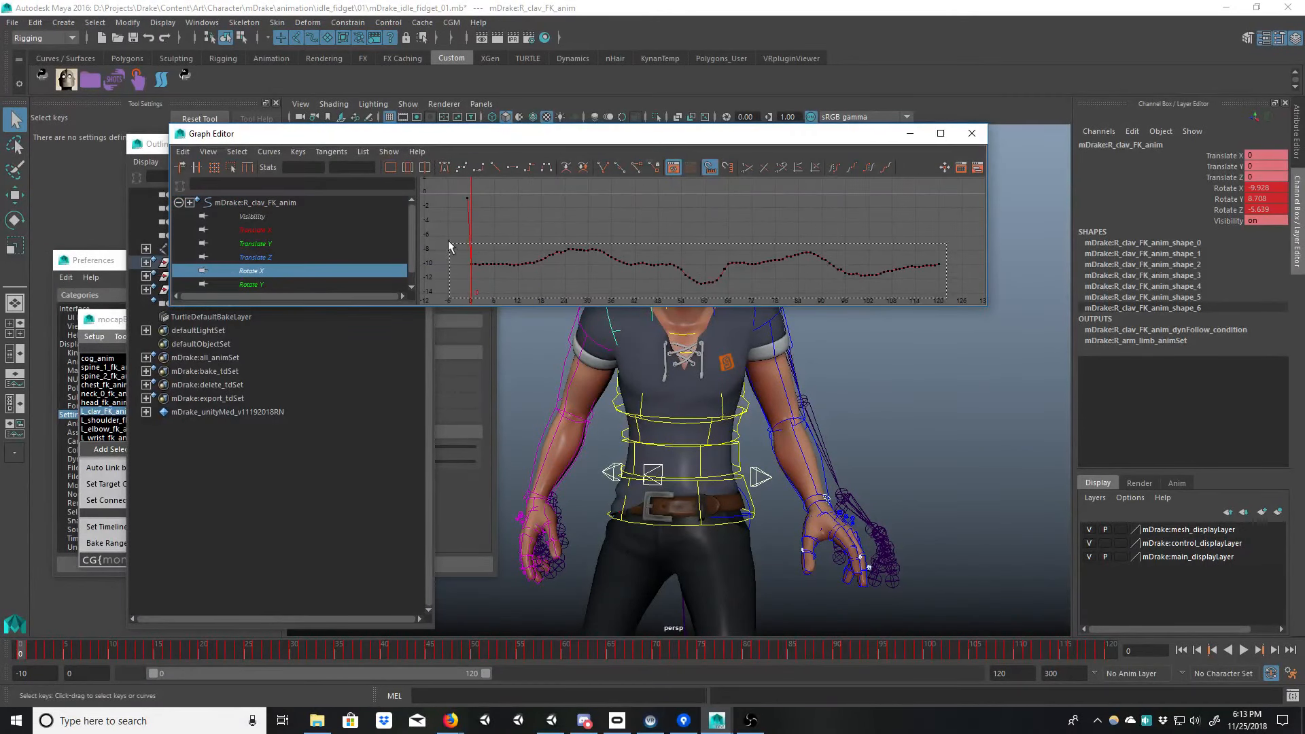
{"action": "left_click_drag", "start_coordinate": [448, 246], "coordinate": [447, 245]}
{"action": "key", "text": "w"}
{"action": "left_click_drag", "start_coordinate": [663, 134], "coordinate": [640, 415]}
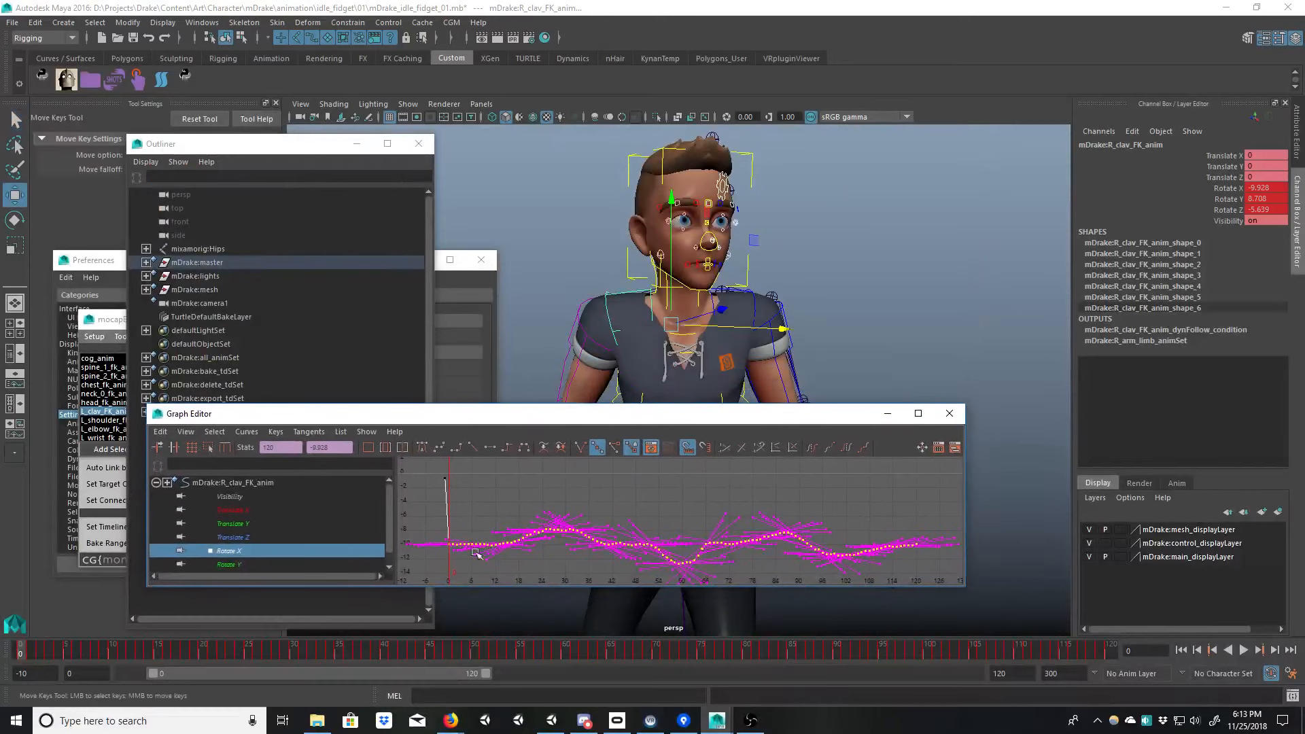
{"action": "middle_click_drag", "start_coordinate": [476, 553], "coordinate": [476, 486]}
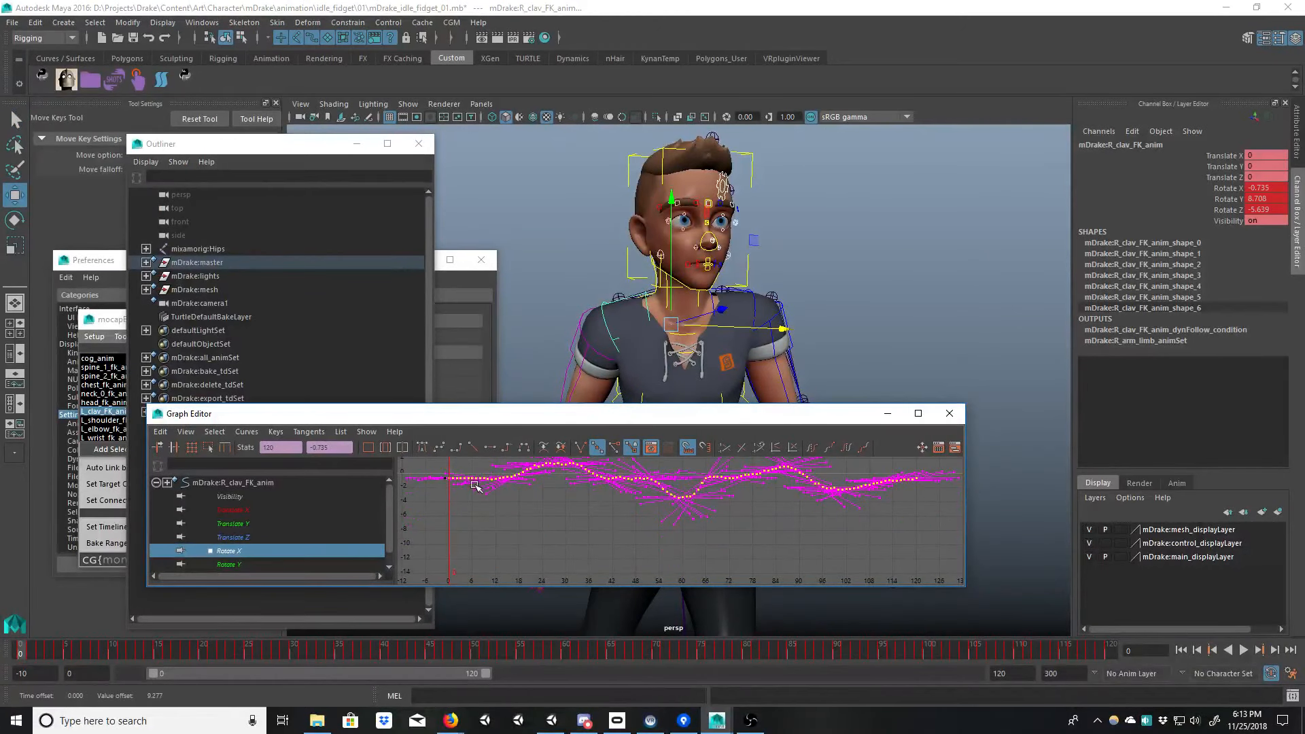
Step: In variation 01, raise the right clavicle's baked Rotate Y keys to about 17.04 at frame 0
{"action": "left_click", "coordinate": [231, 564]}
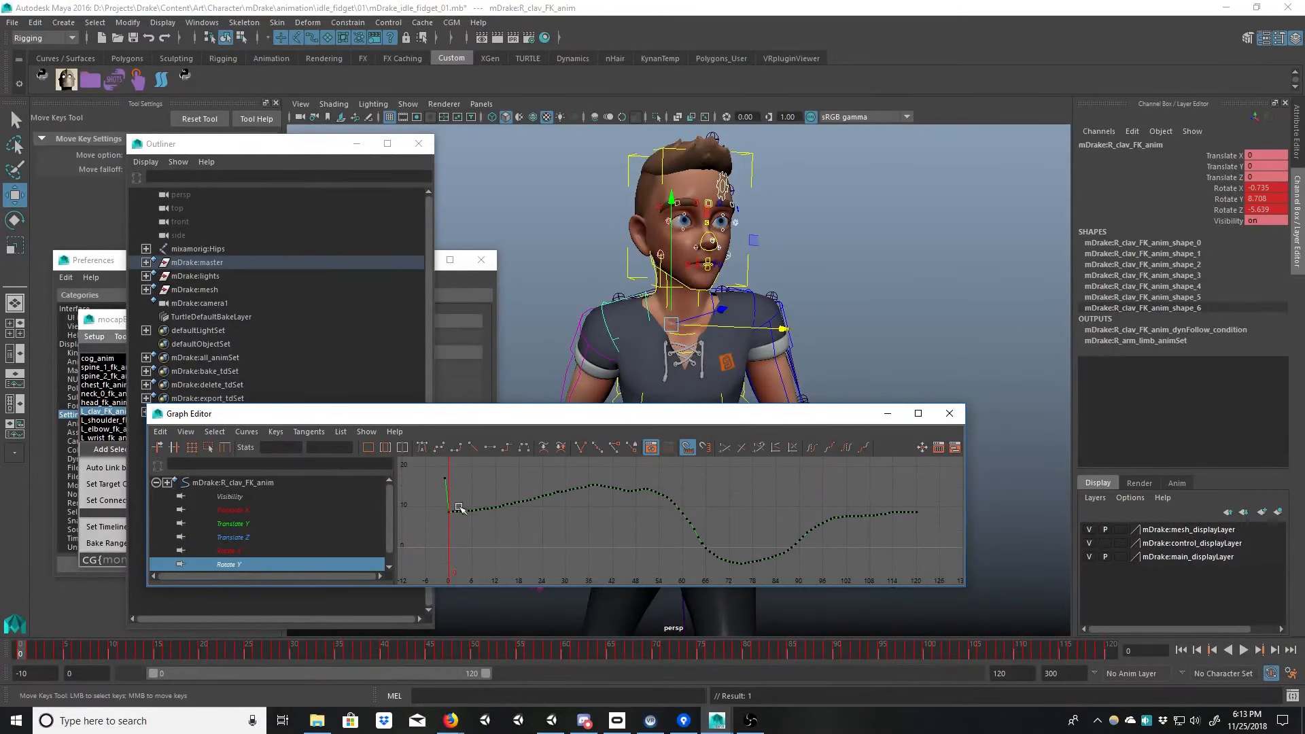
{"action": "left_click_drag", "start_coordinate": [943, 575], "coordinate": [450, 468]}
{"action": "middle_click_drag", "start_coordinate": [475, 534], "coordinate": [477, 500]}
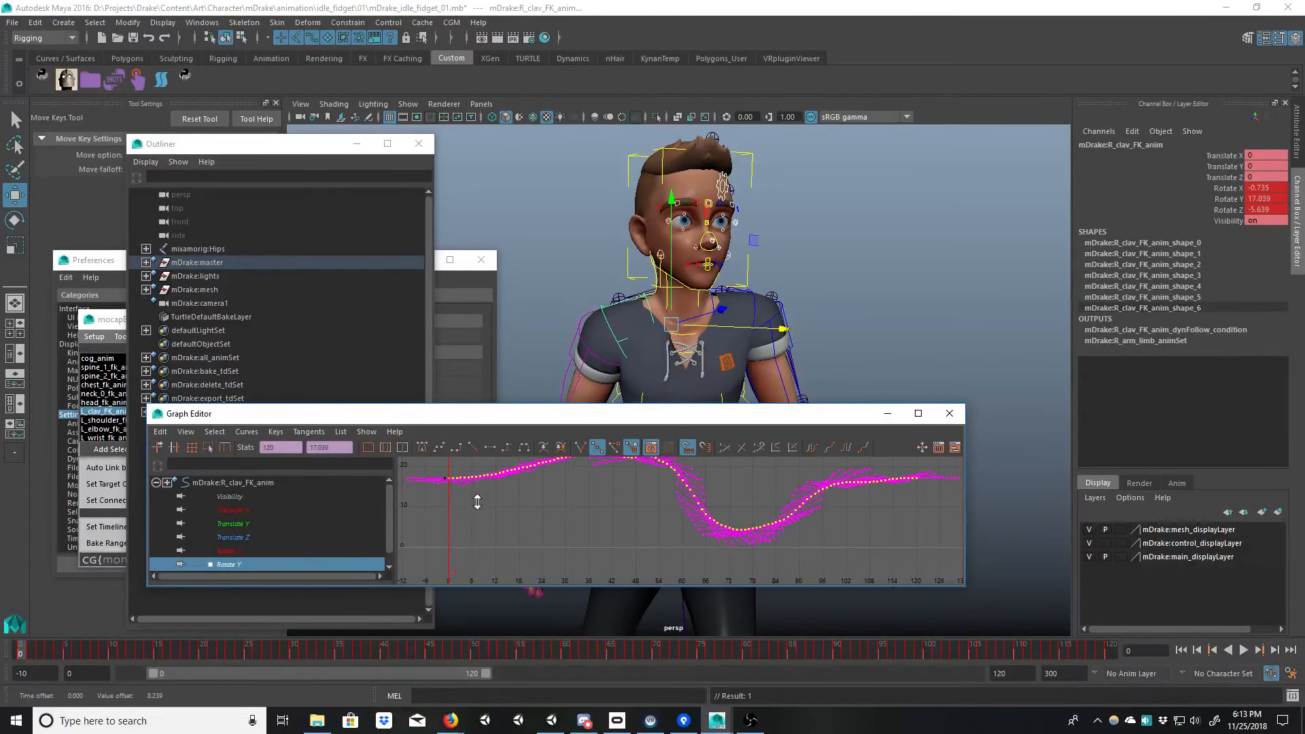
Step: Limit viewport selection to curve objects and select the left clavicle FK control on the mDrake rig
{"action": "middle_click_drag", "start_coordinate": [690, 470], "coordinate": [690, 501], "text": "alt"}
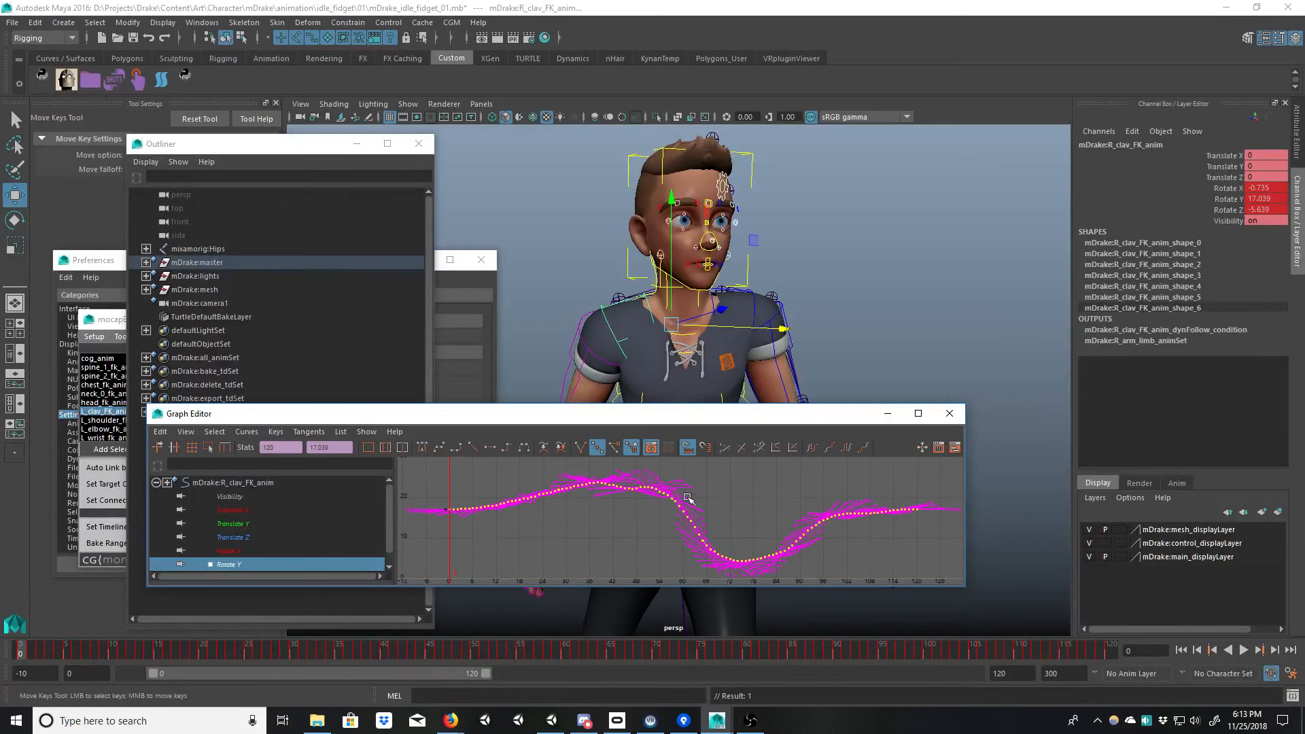
{"action": "middle_click_drag", "start_coordinate": [746, 317], "coordinate": [722, 282], "text": "alt"}
{"action": "key", "text": "q"}
{"action": "left_click", "coordinate": [752, 303]}
{"action": "left_click", "coordinate": [762, 255]}
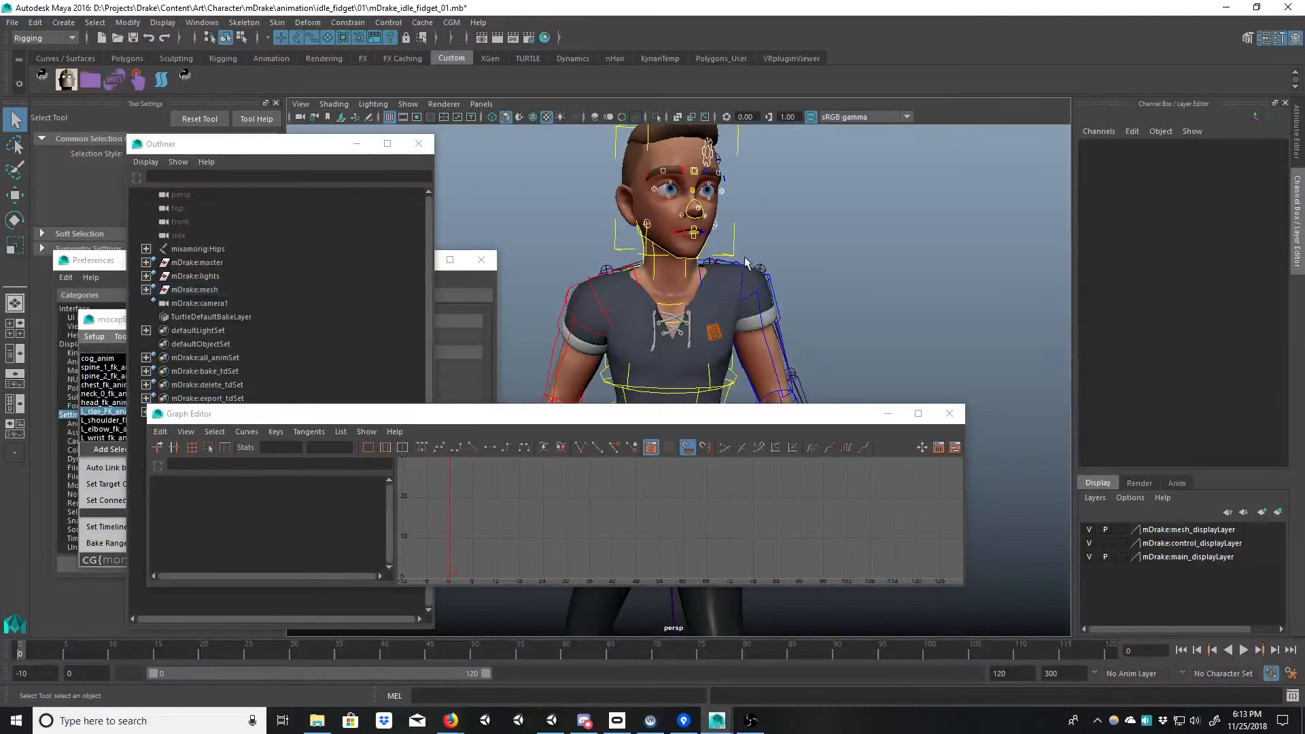
{"action": "left_click", "coordinate": [707, 272]}
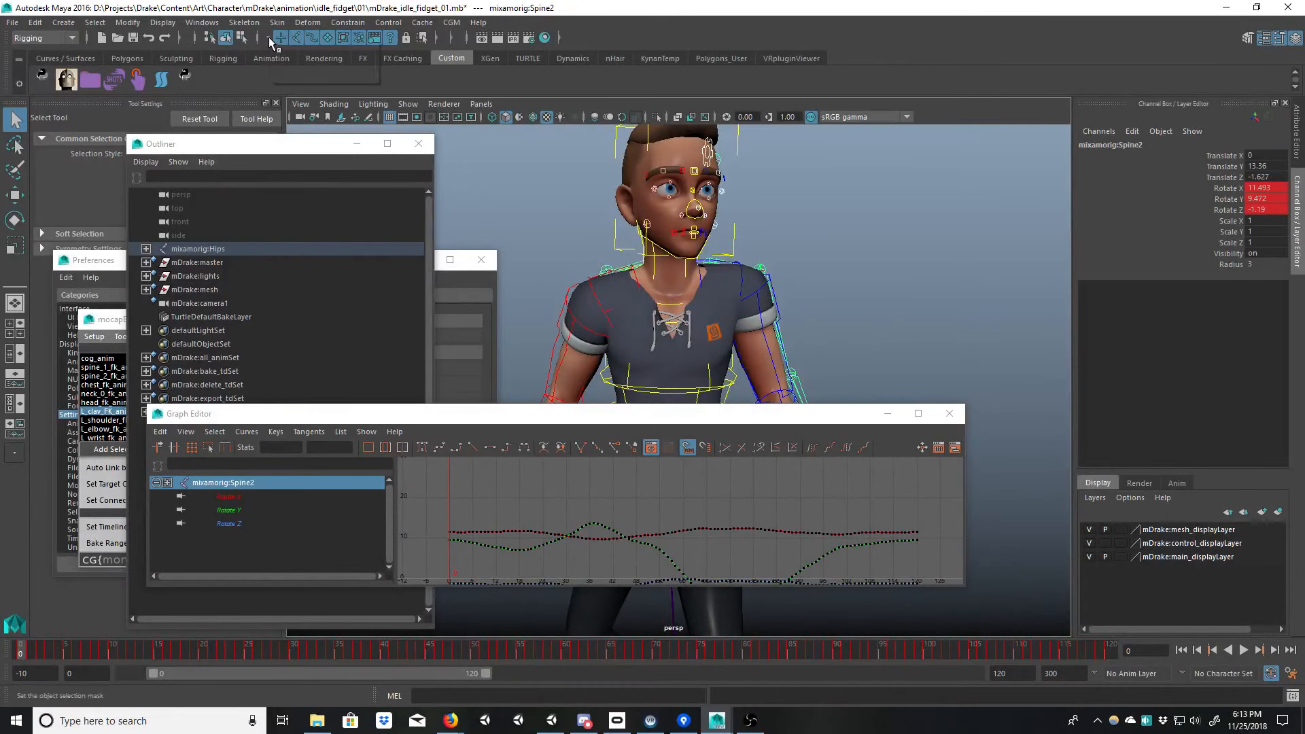
{"action": "left_click", "coordinate": [289, 59]}
{"action": "left_click", "coordinate": [310, 40]}
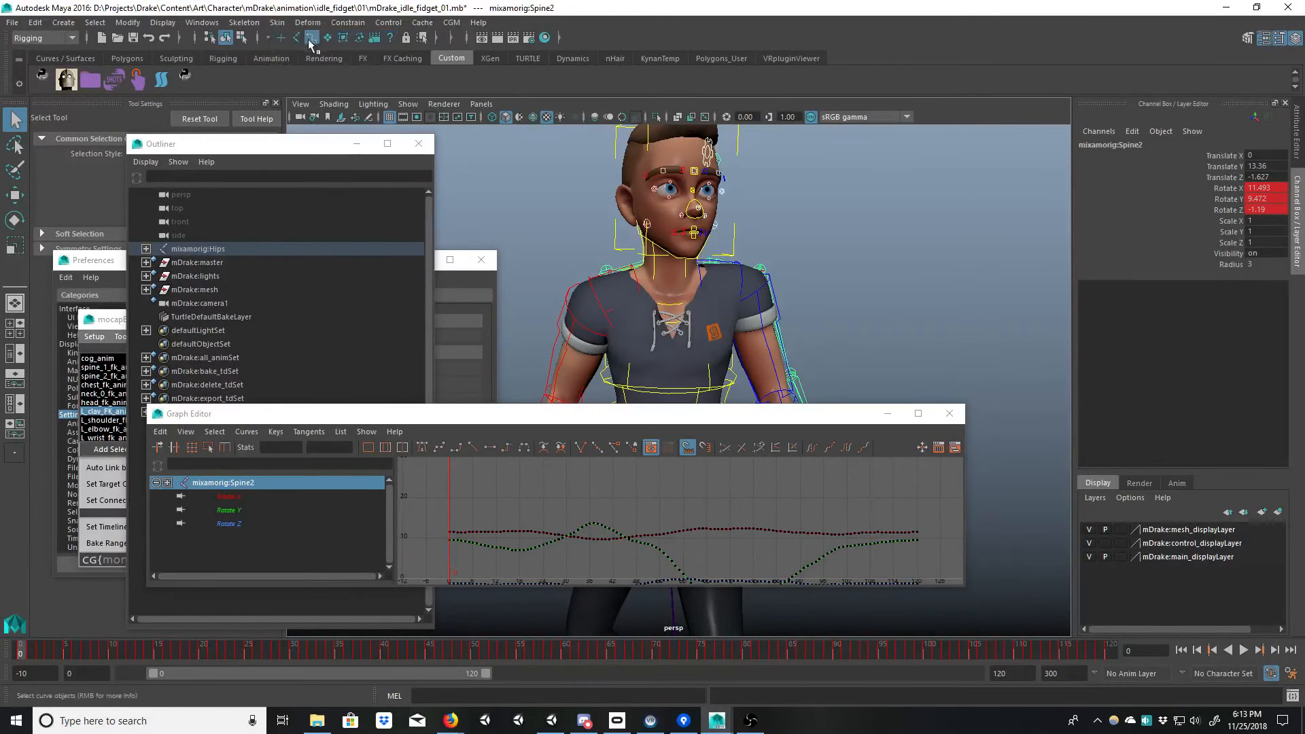
{"action": "left_click", "coordinate": [741, 280]}
Step: In variation 01, raise the left clavicle's baked Rotate X keys to about -1.633 at frame 0
{"action": "left_click", "coordinate": [240, 553]}
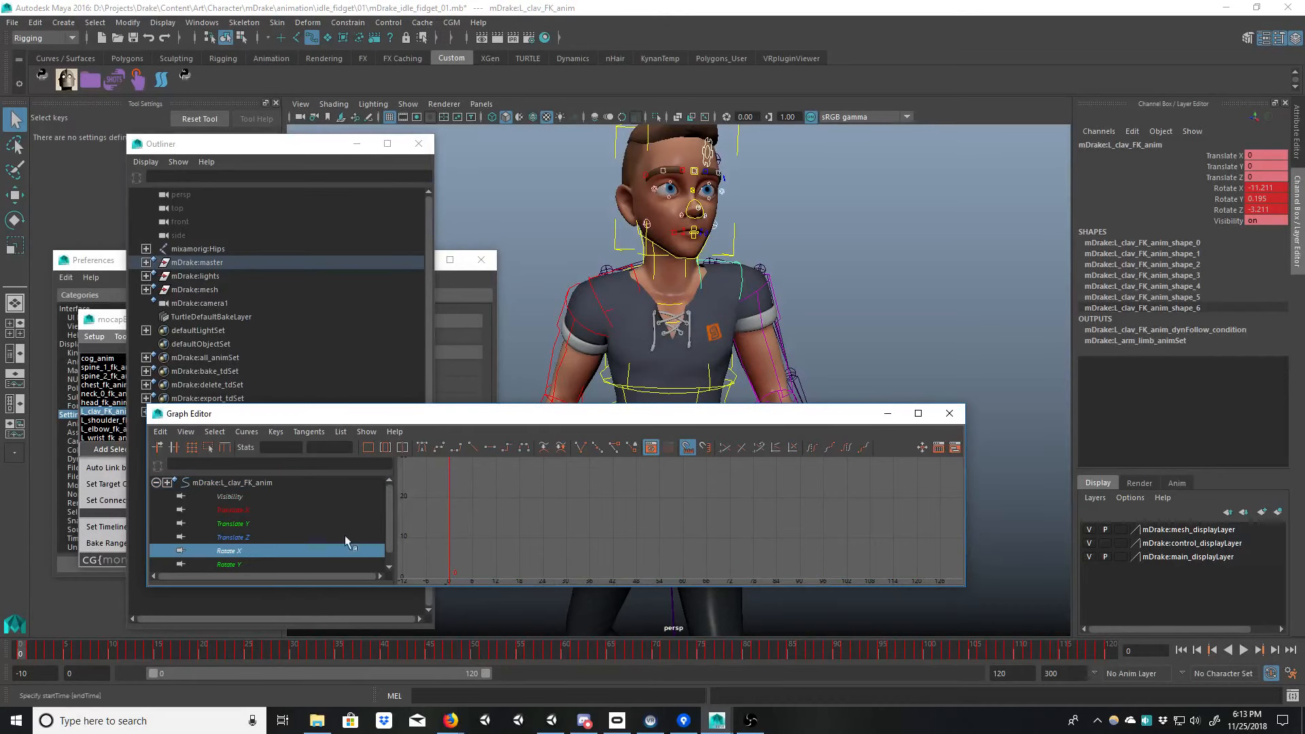
{"action": "left_click", "coordinate": [568, 558]}
{"action": "key", "text": "w"}
{"action": "left_click_drag", "start_coordinate": [544, 542], "coordinate": [548, 476]}
Step: Raise the left clavicle's baked Rotate Y keys to about 8.61 at frame 0 and save the scene
{"action": "left_click", "coordinate": [234, 565]}
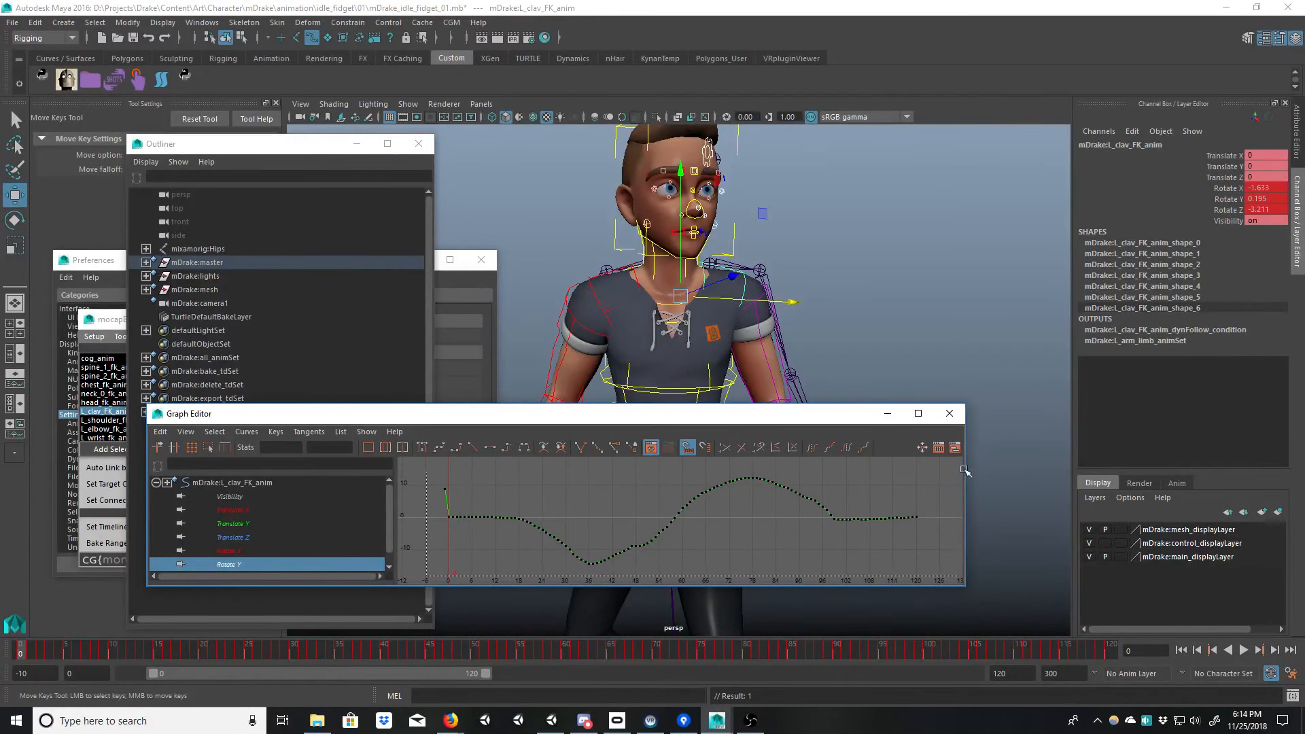
{"action": "left_click_drag", "start_coordinate": [963, 469], "coordinate": [989, 441]}
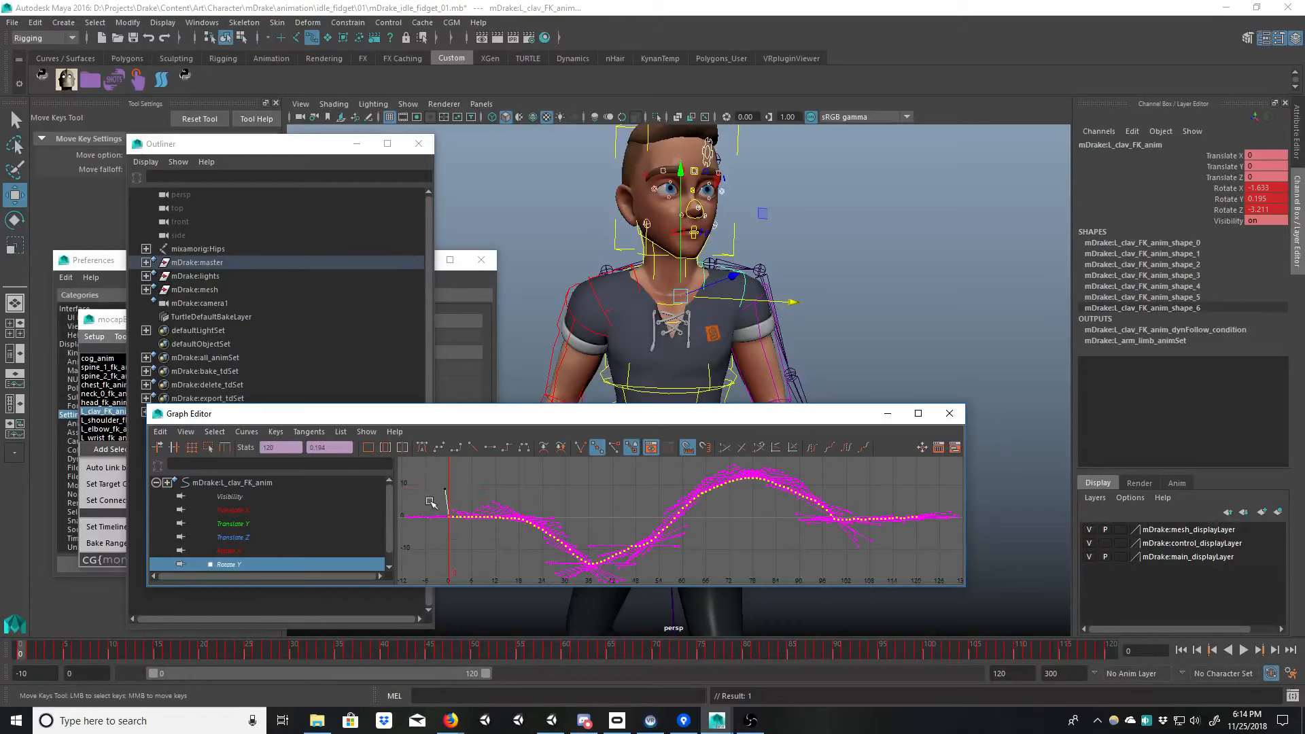
{"action": "middle_click_drag", "start_coordinate": [479, 552], "coordinate": [493, 519]}
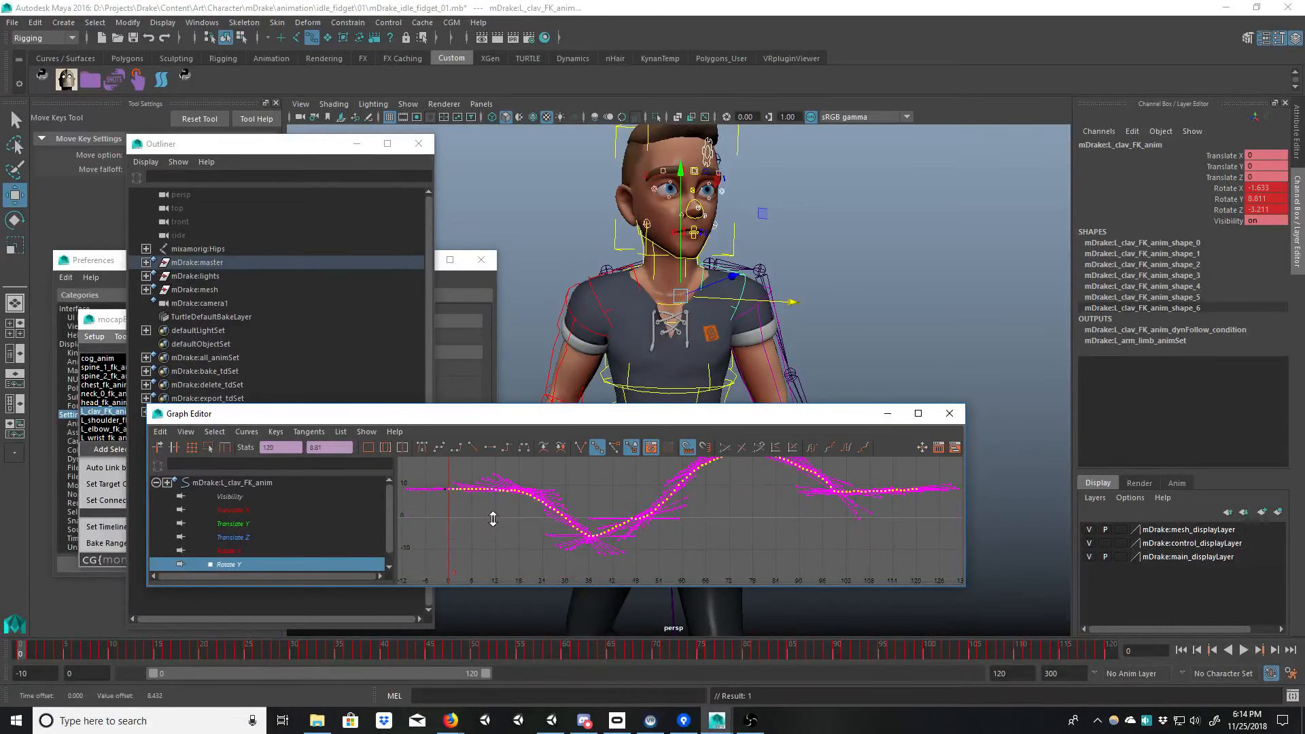
{"action": "left_click_drag", "start_coordinate": [816, 306], "coordinate": [768, 326], "text": "alt"}
{"action": "right_click_drag", "start_coordinate": [795, 329], "coordinate": [754, 339], "text": "alt"}
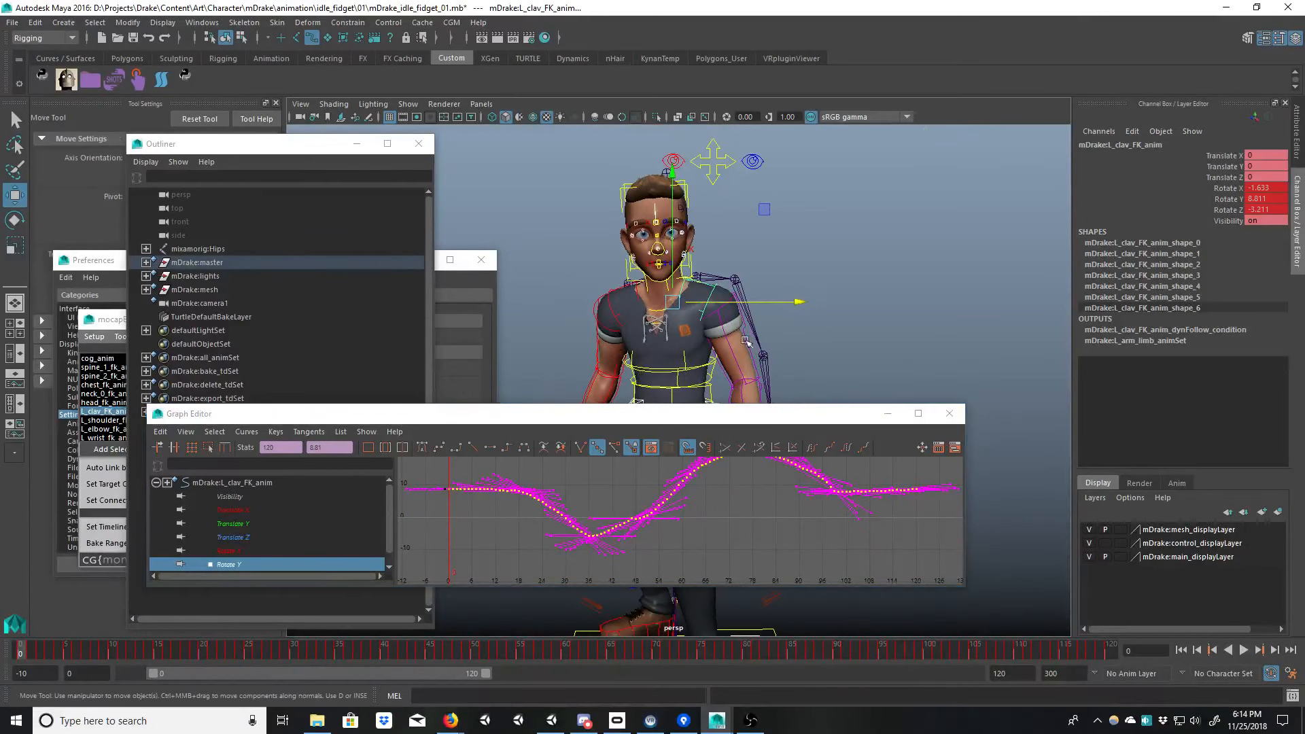
{"action": "key", "text": "ctrl+s"}
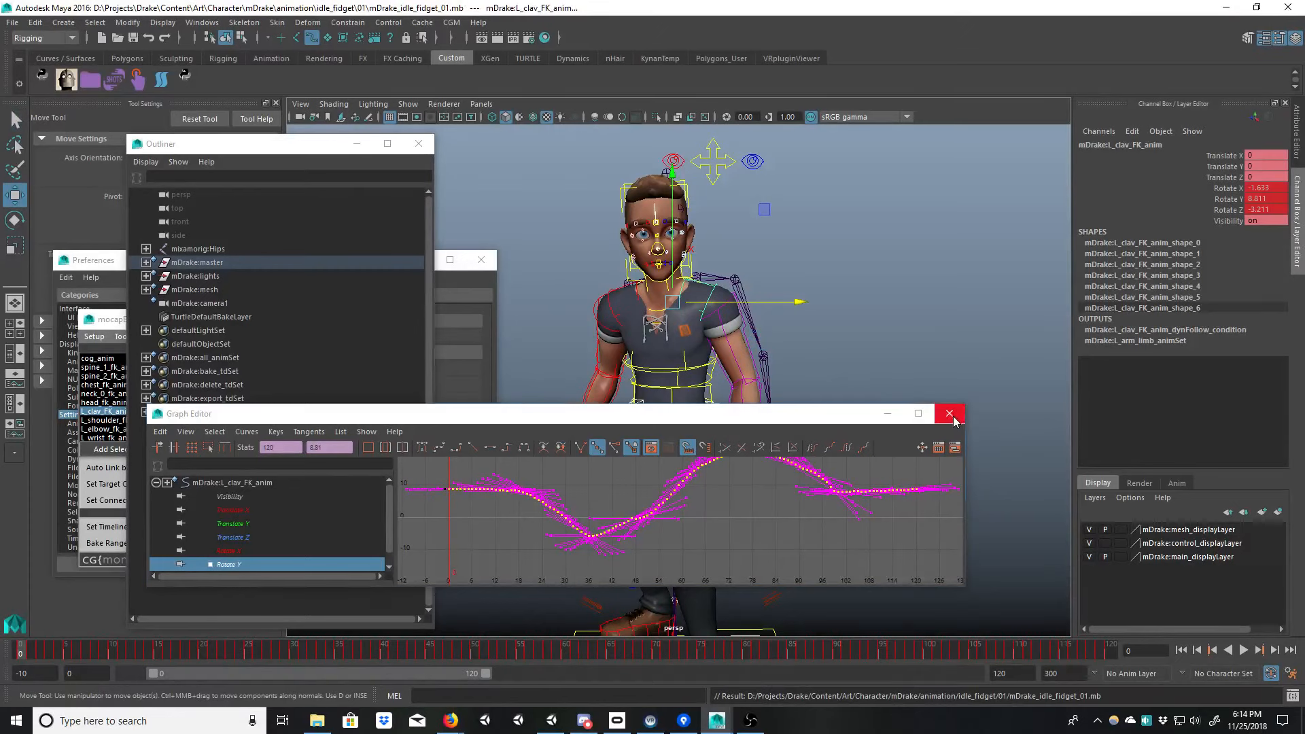
Step: Close the Graph Editor, select mDrake:master in the Outliner, and export idle_fidget variation 01 from the Animation Importer
{"action": "left_click", "coordinate": [952, 417]}
{"action": "left_click", "coordinate": [196, 262]}
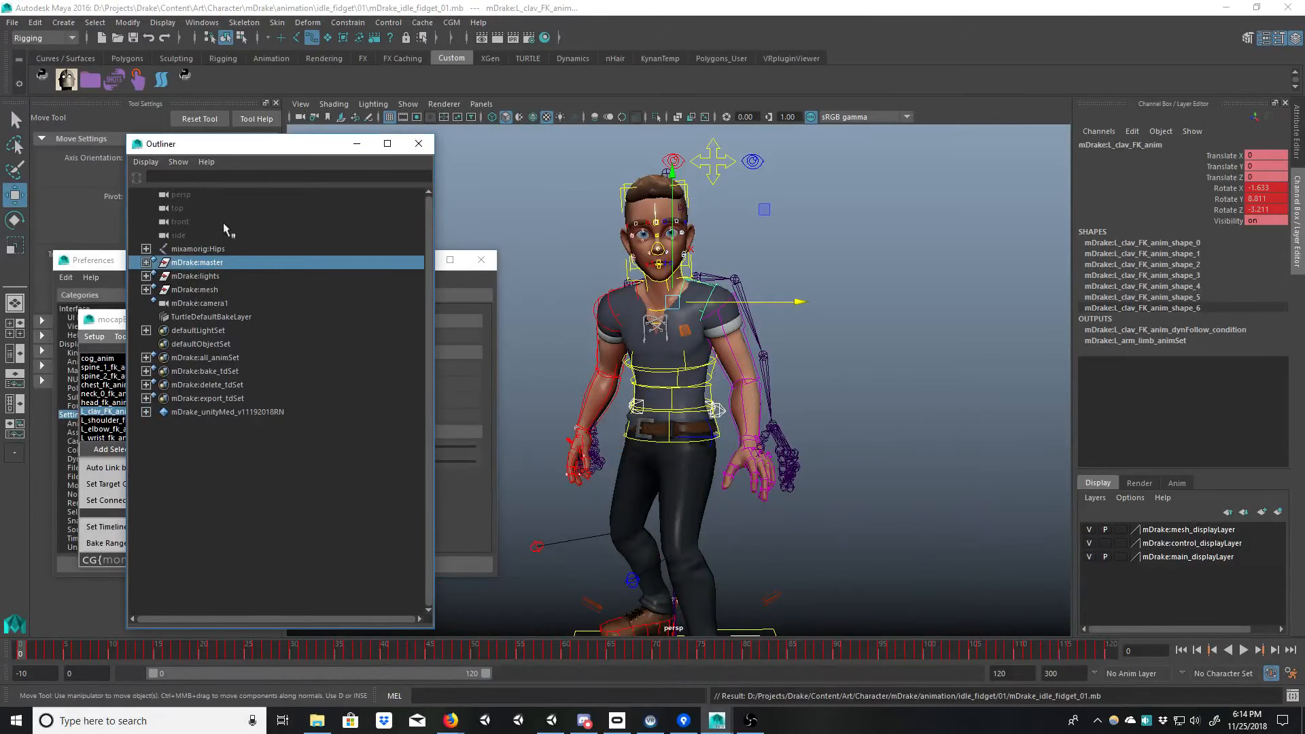
{"action": "left_click_drag", "start_coordinate": [516, 733], "coordinate": [622, 187]}
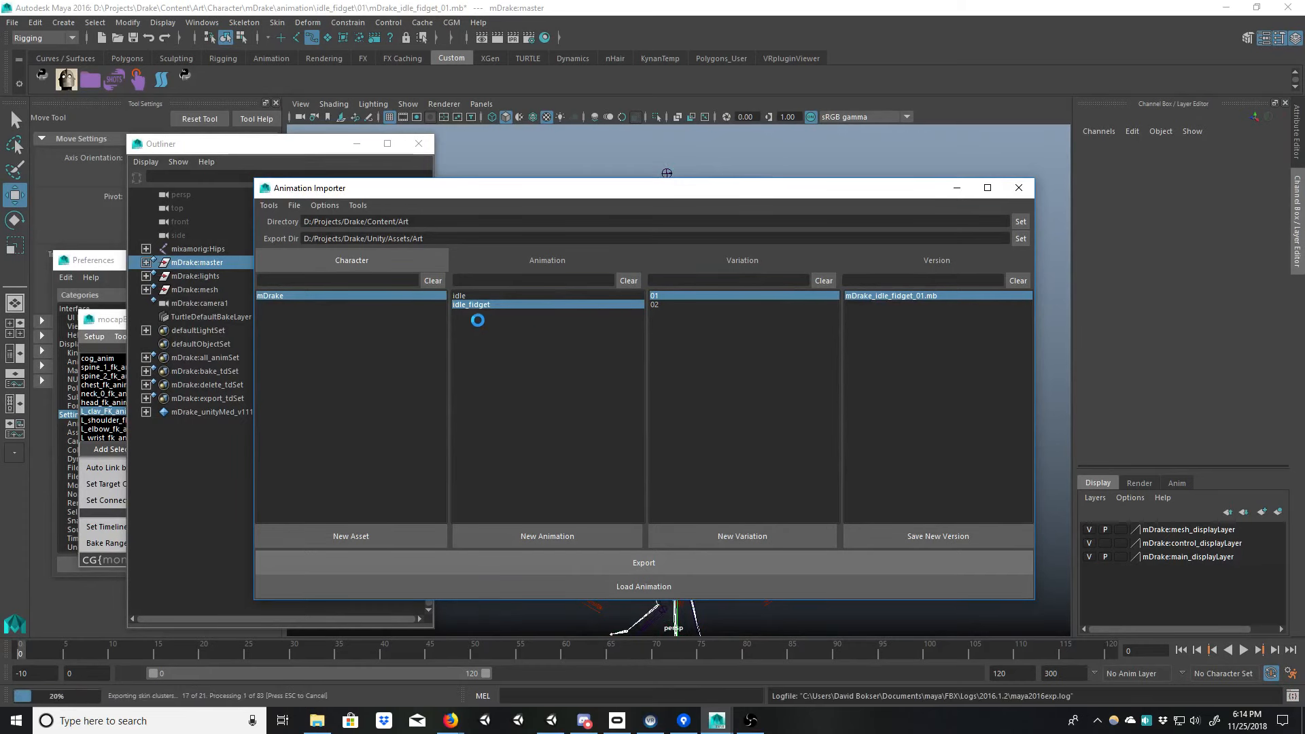
Step: Load mDrake_idle_01.mb from idle variation 01 with the Animation Importer
{"action": "left_click", "coordinate": [480, 296]}
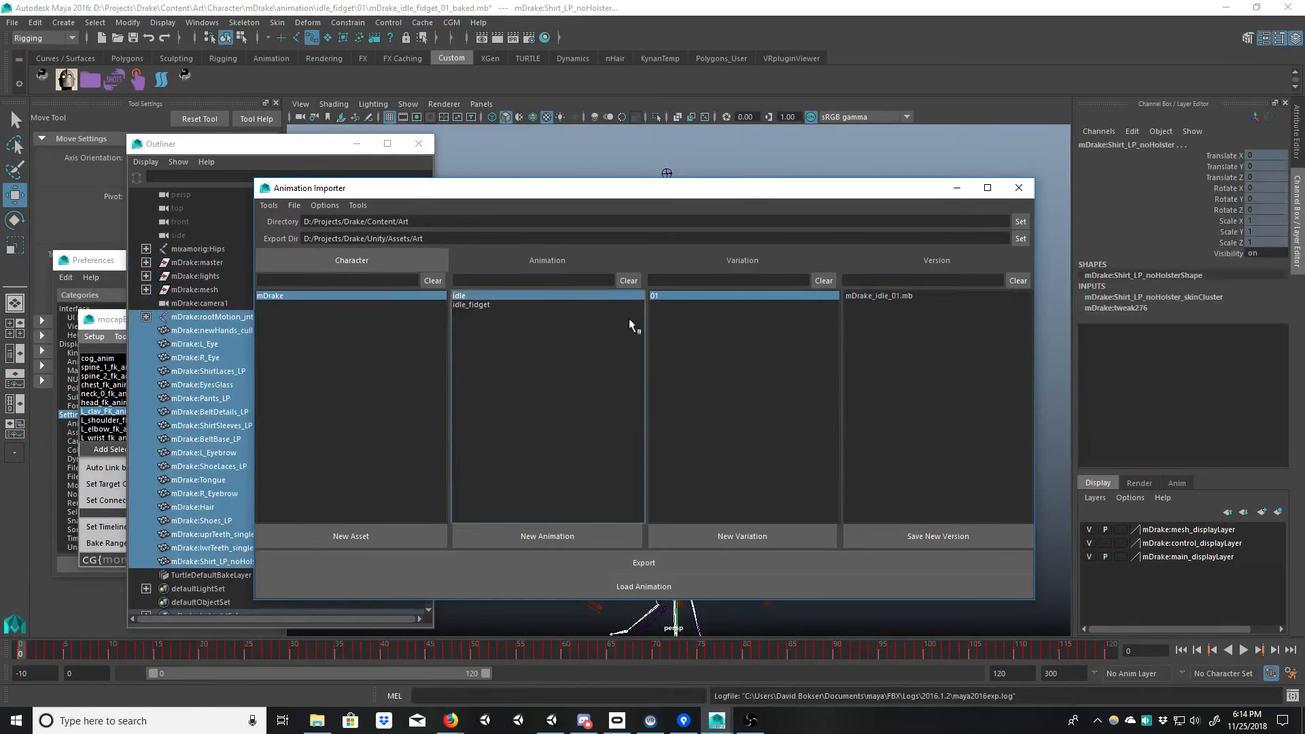
{"action": "left_click", "coordinate": [855, 297]}
{"action": "left_click", "coordinate": [607, 587]}
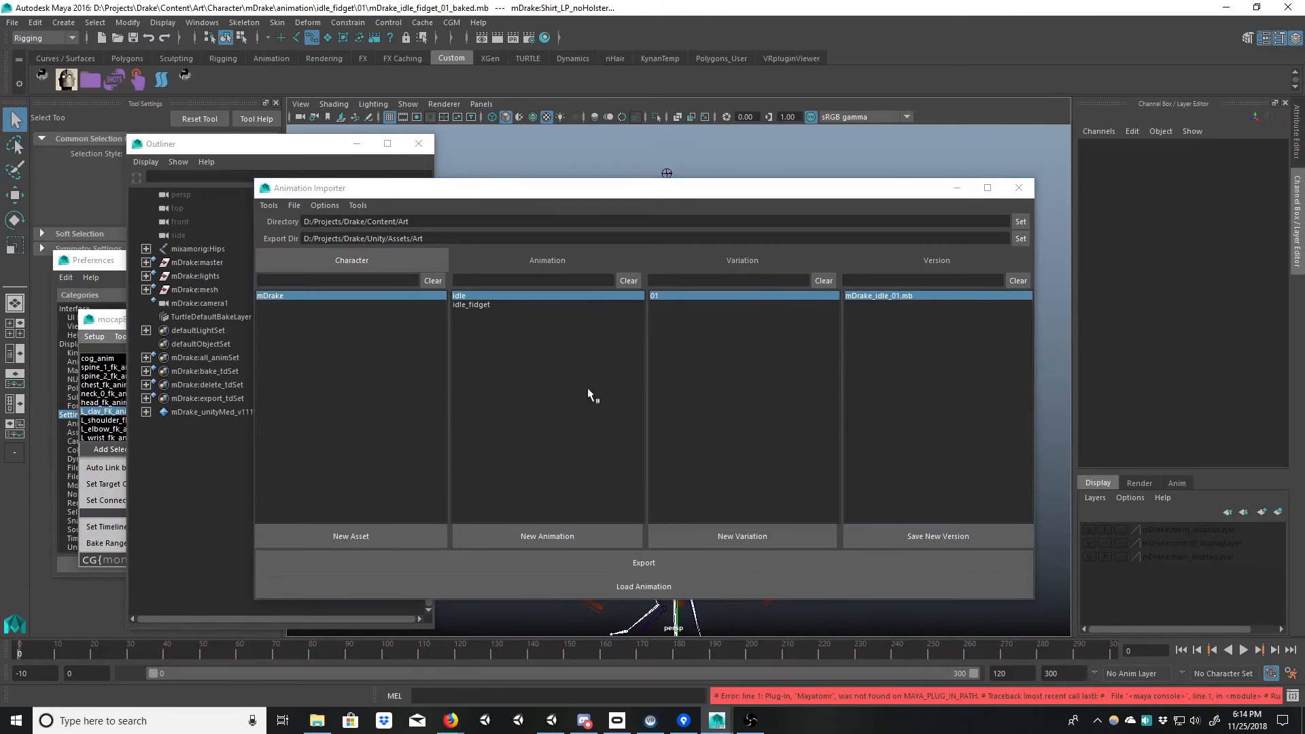
Step: Select mDrake:master in the Outliner and export idle variation 01 from the Animation Importer
{"action": "left_click_drag", "start_coordinate": [602, 189], "coordinate": [601, 522]}
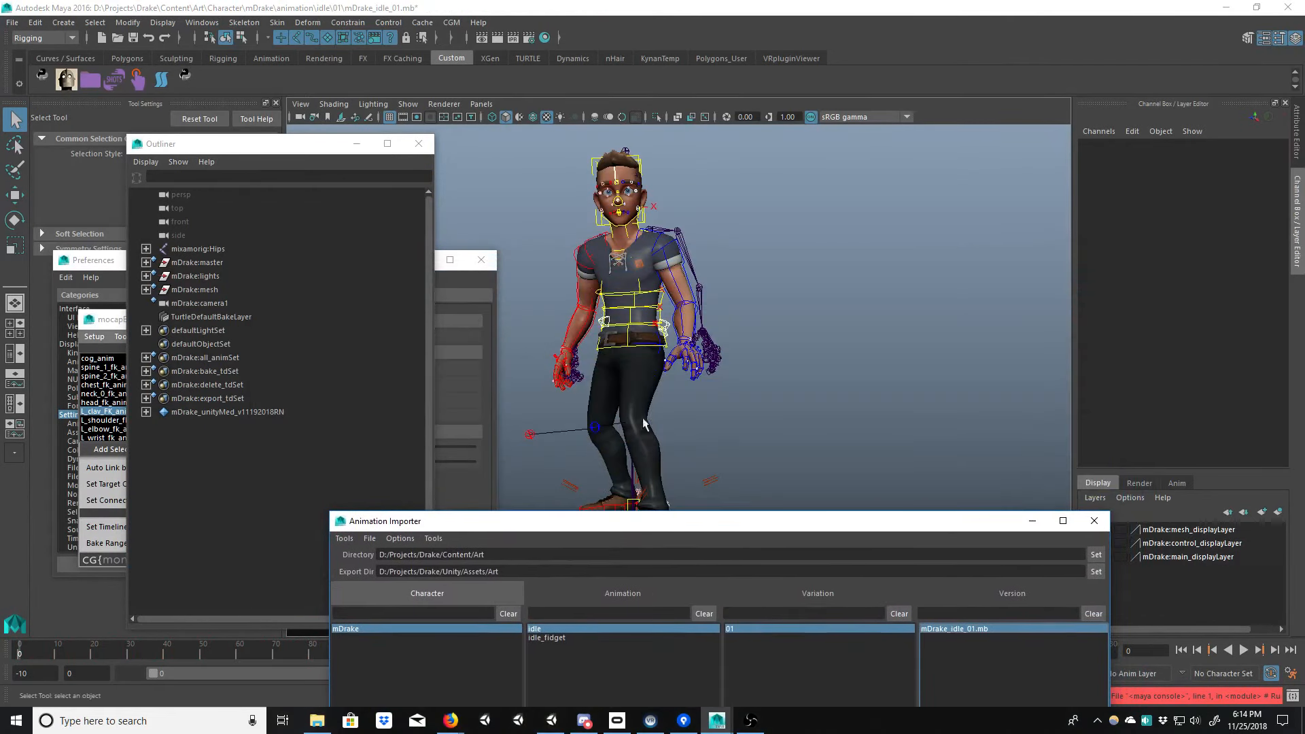
{"action": "left_click", "coordinate": [212, 263]}
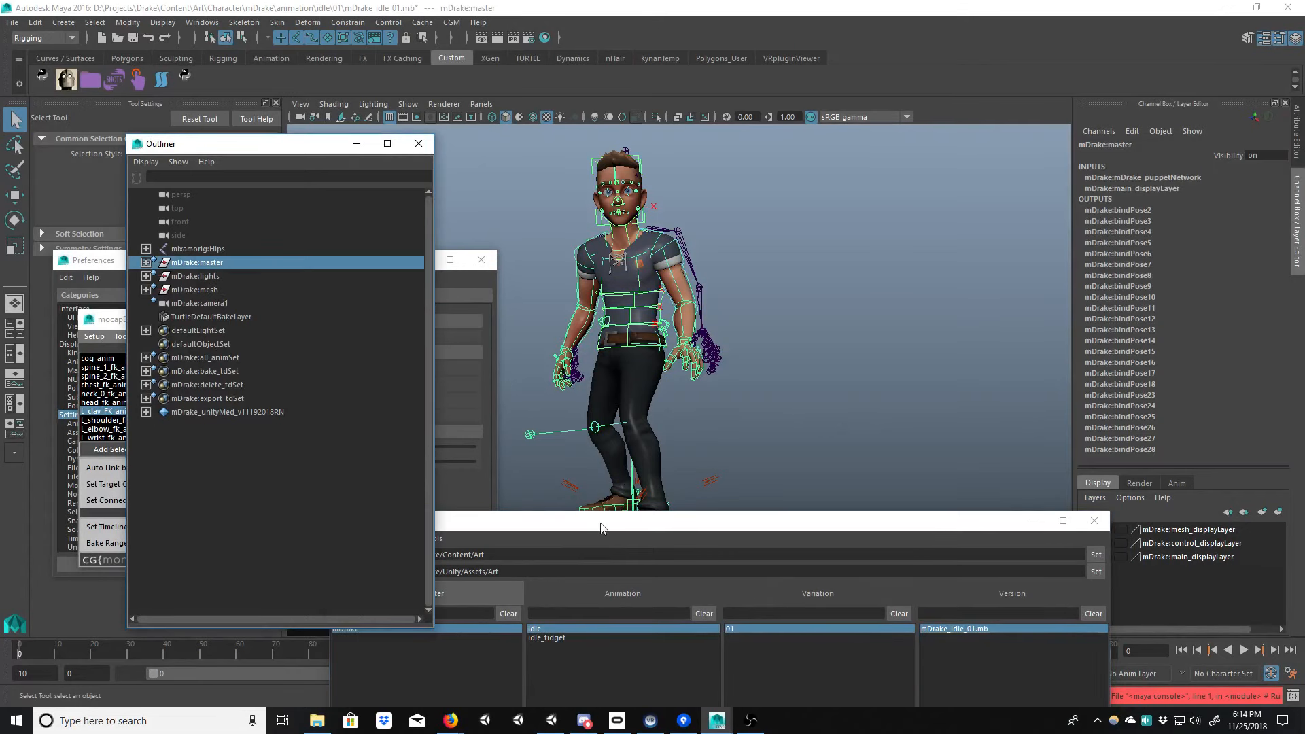
{"action": "left_click_drag", "start_coordinate": [598, 521], "coordinate": [691, 246]}
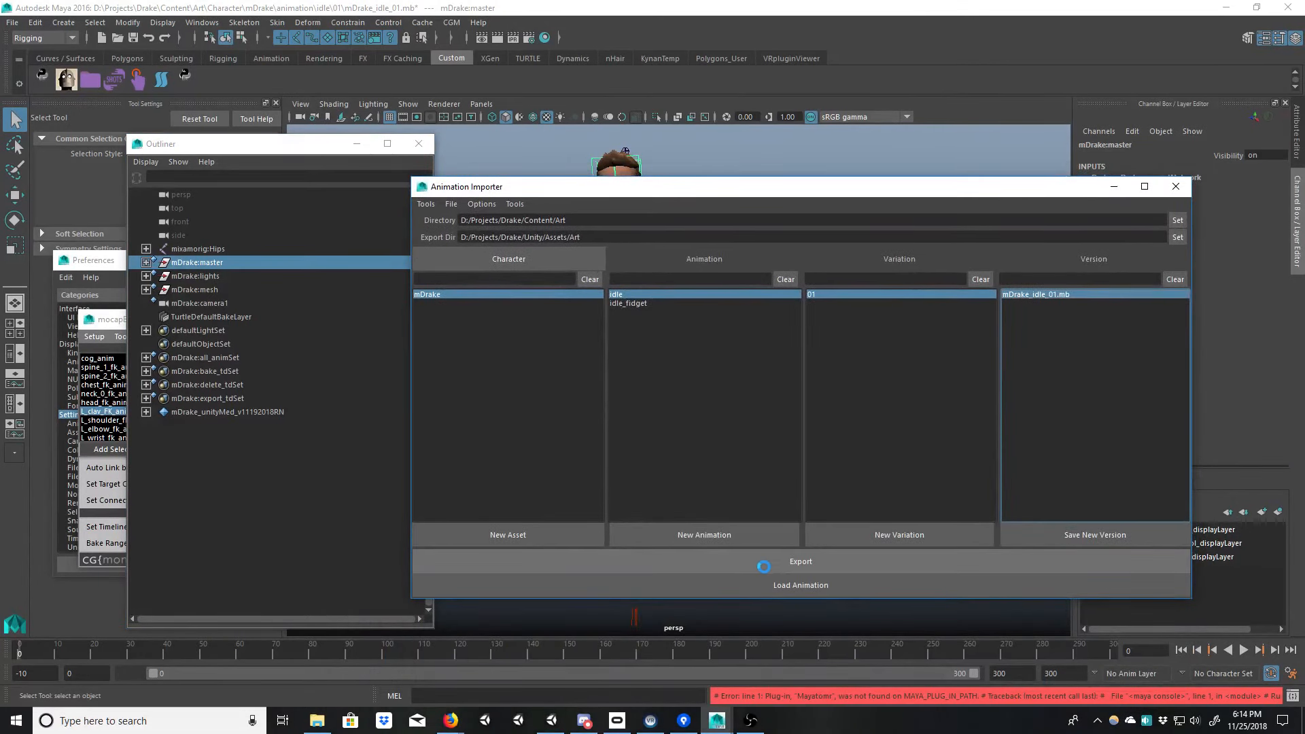